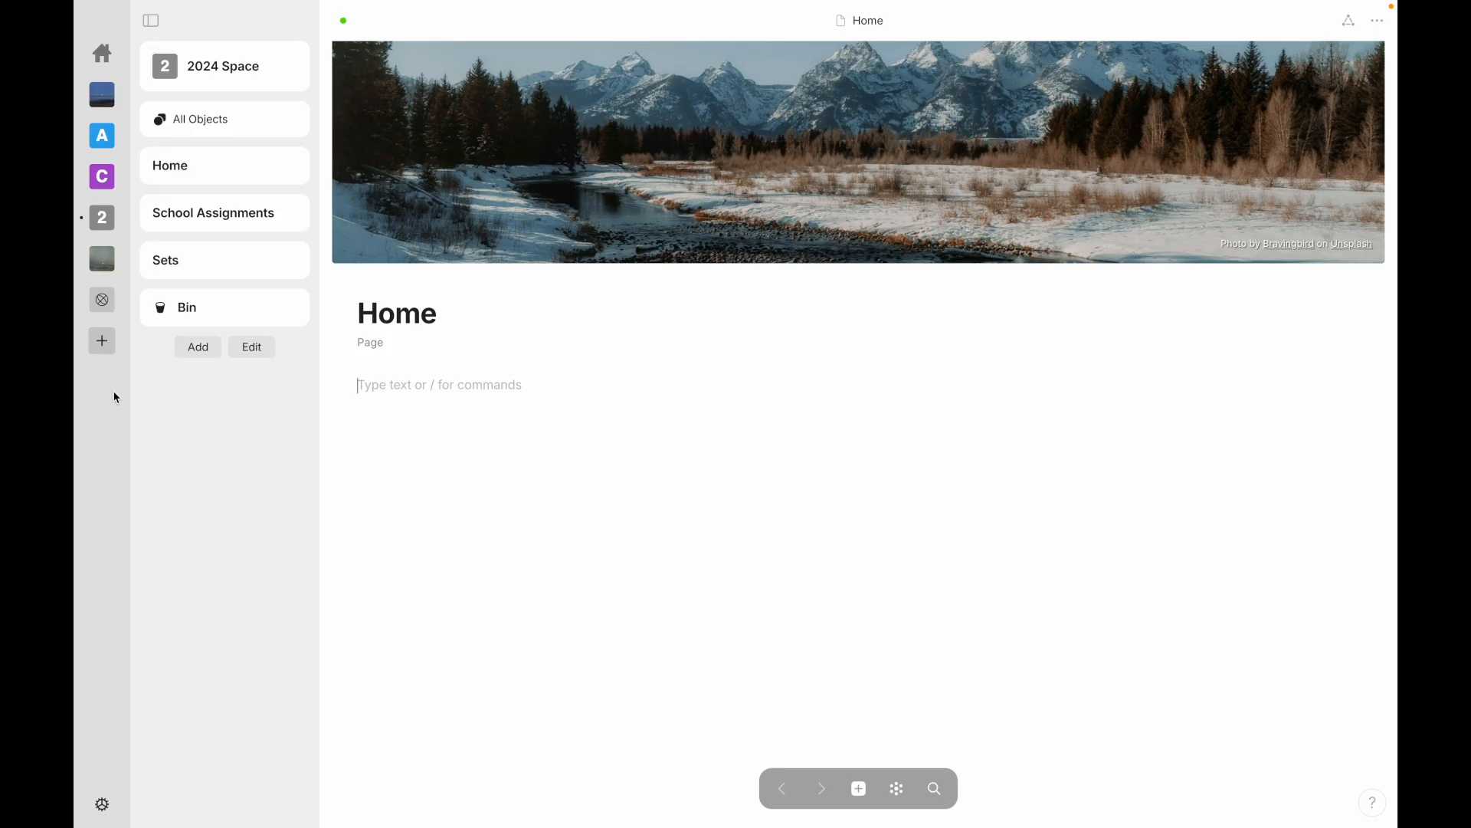
# Step: Hide and restore the sidebar, and try the Only widgets layout before returning to Spaces & widgets
pyautogui.click(152, 23)
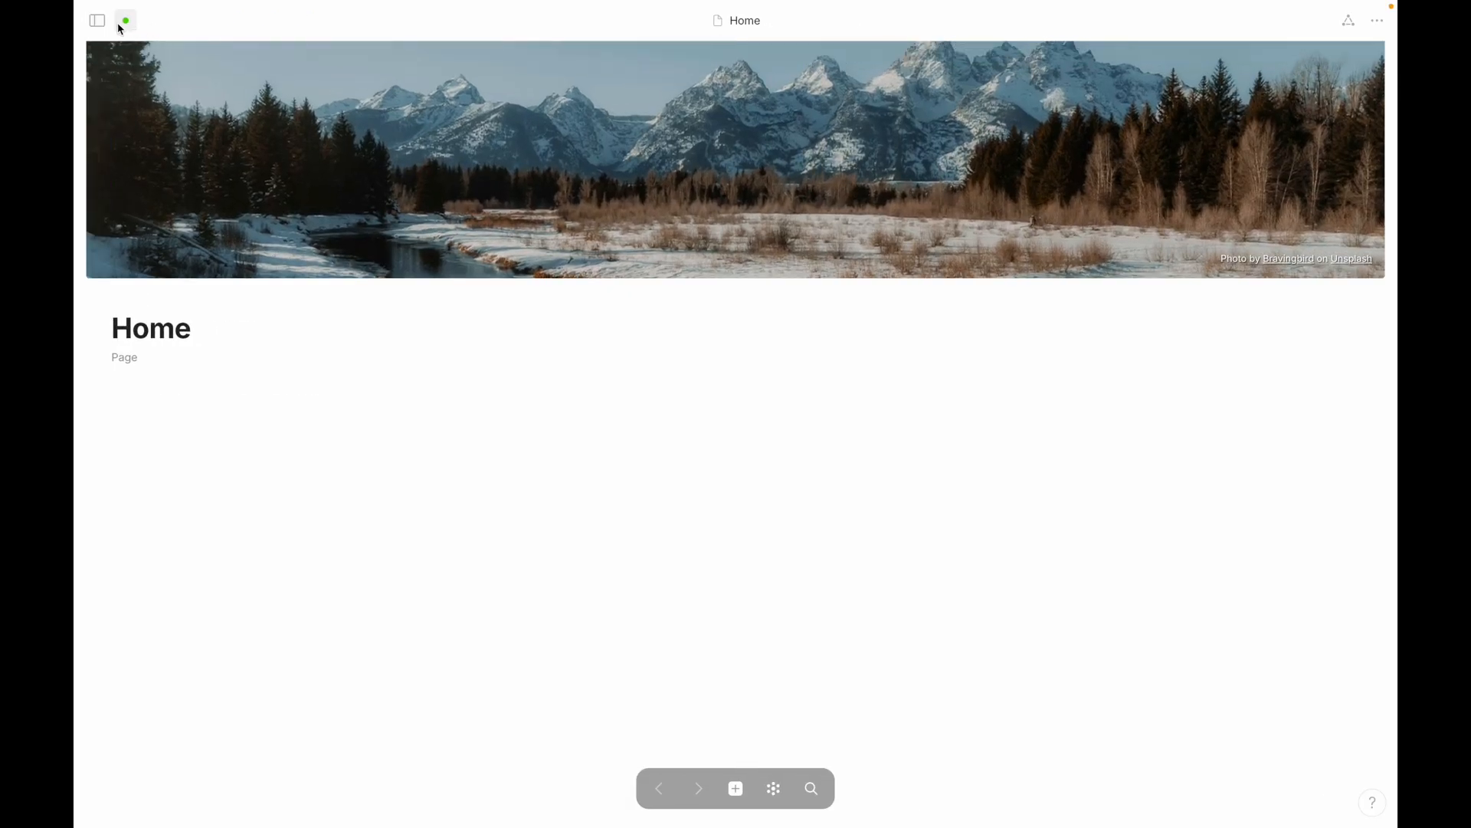
pyautogui.click(97, 23)
pyautogui.moveTo(153, 25)
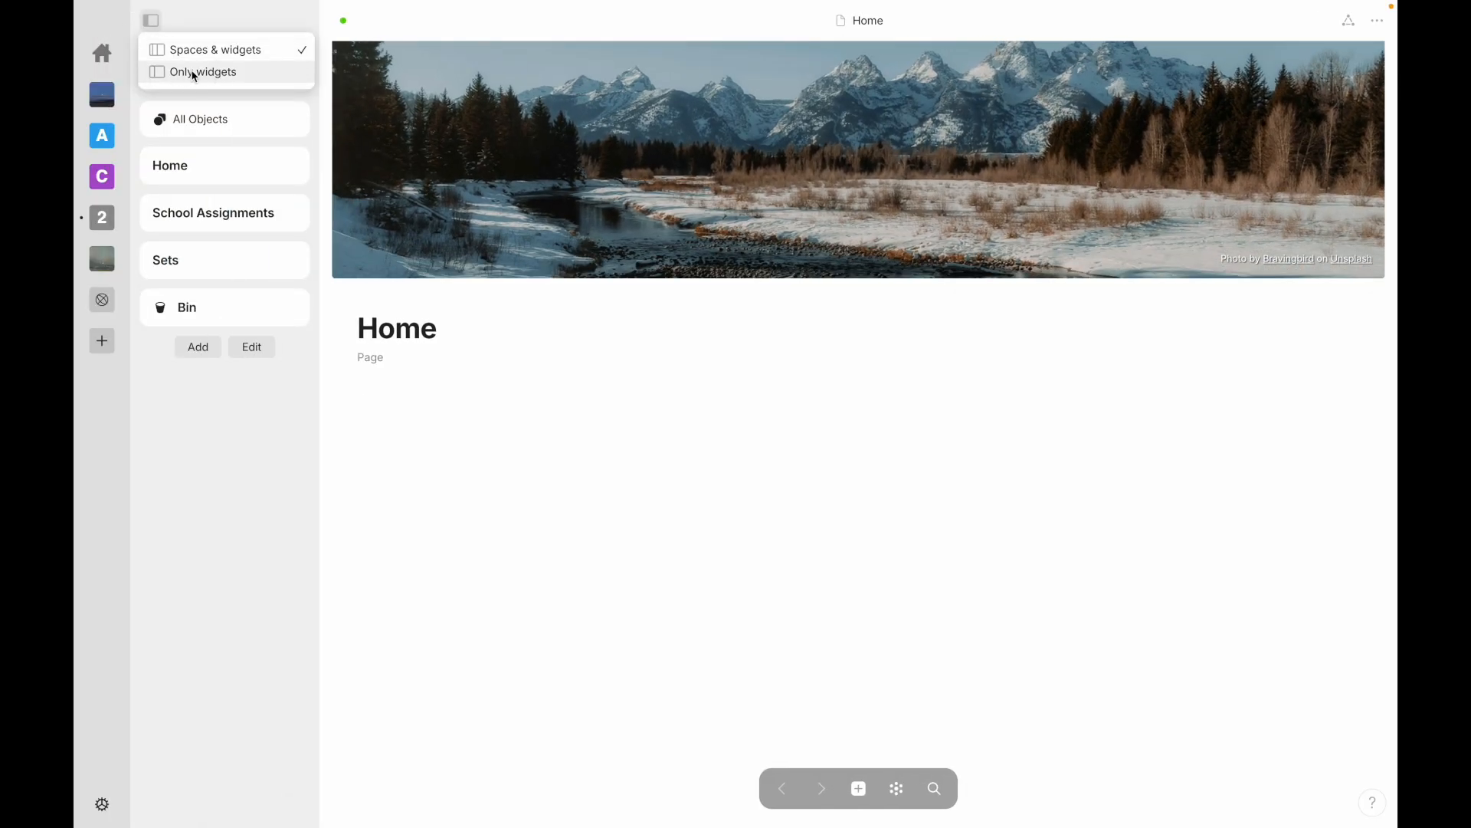
pyautogui.click(237, 75)
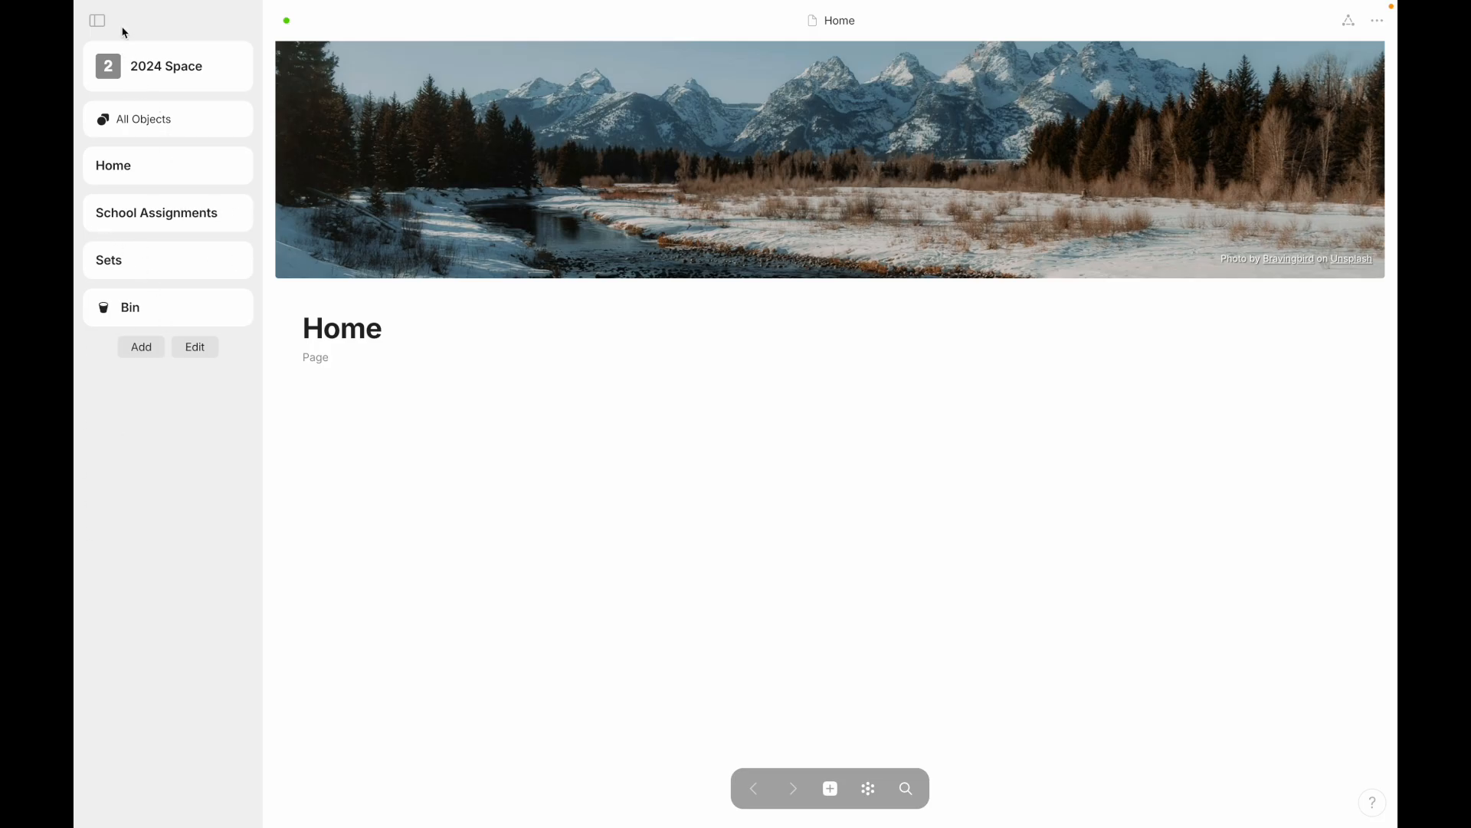
pyautogui.moveTo(93, 25)
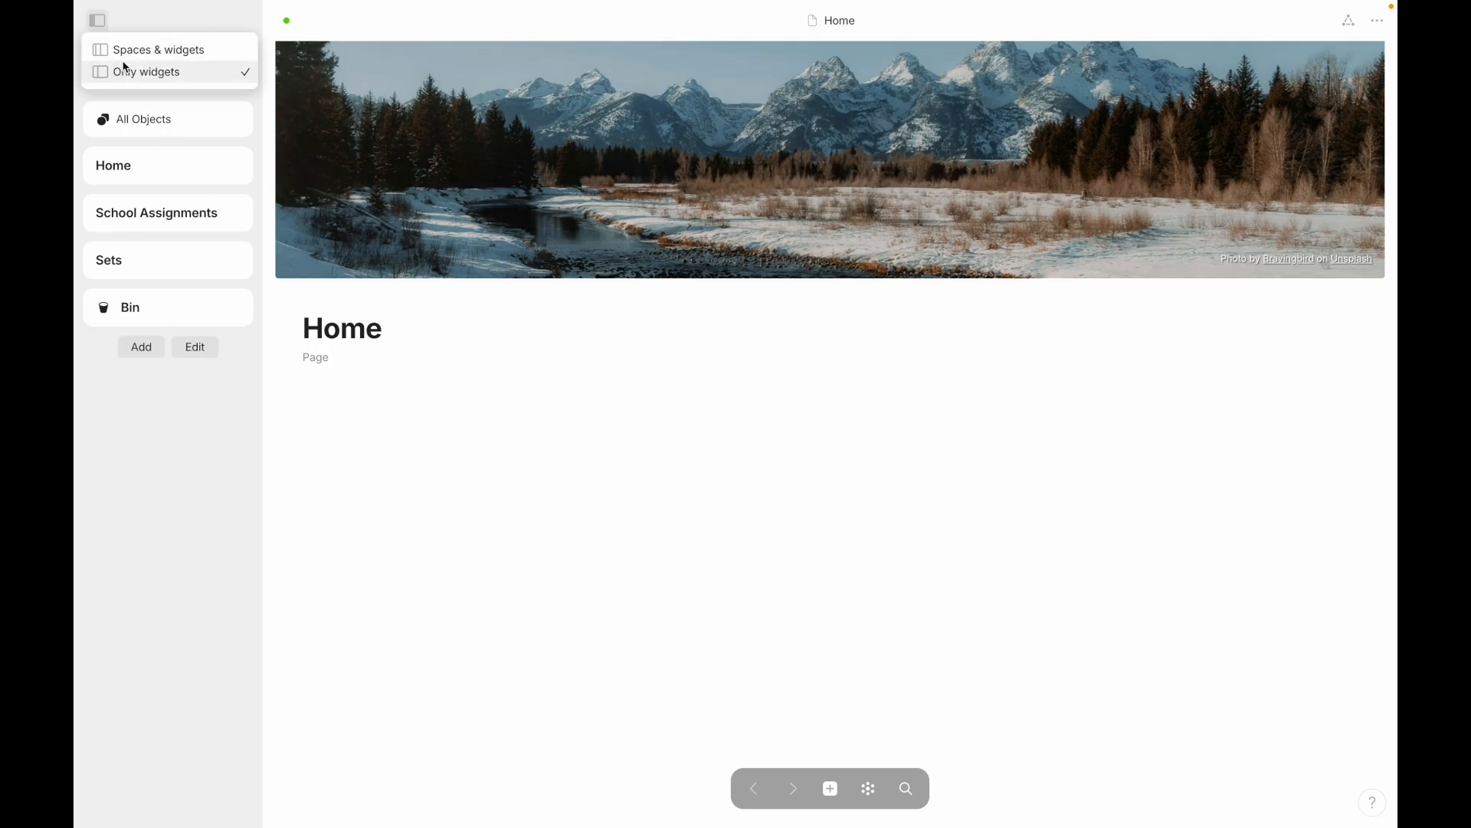
pyautogui.click(200, 52)
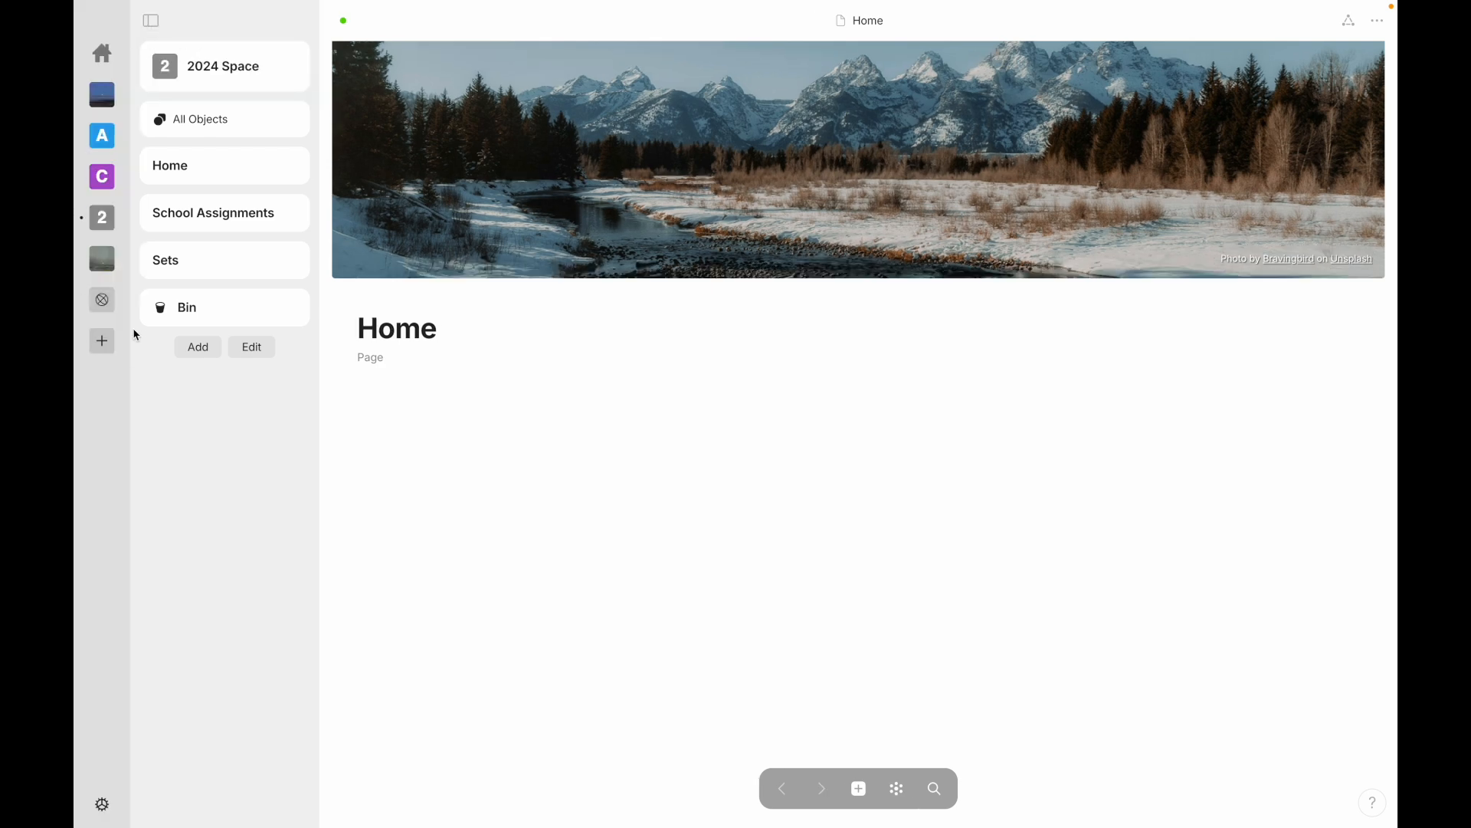
# Step: Create a new space from scratch named "Demo Vault"
pyautogui.click(102, 340)
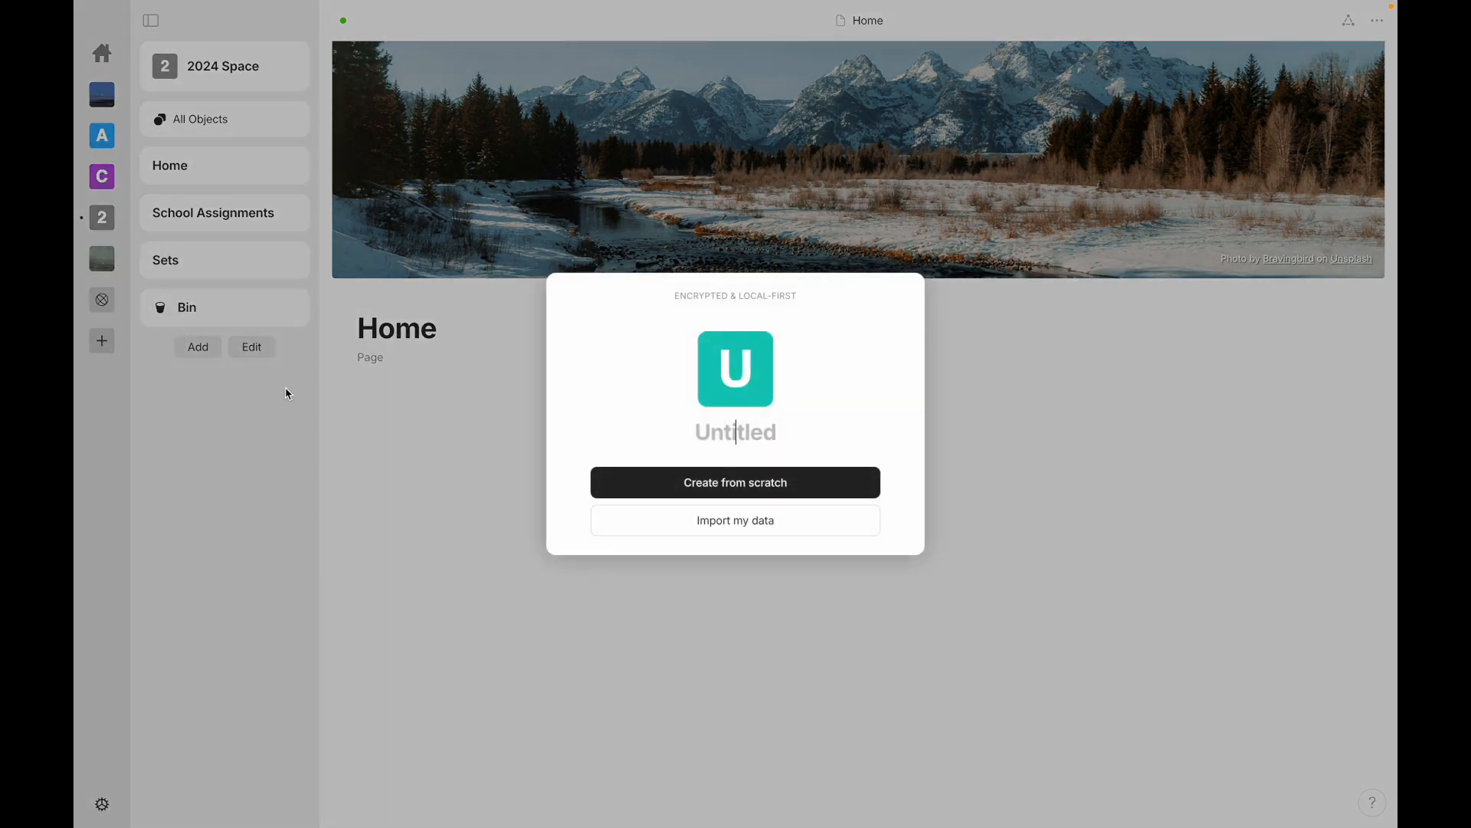
pyautogui.write('Demo Vault')
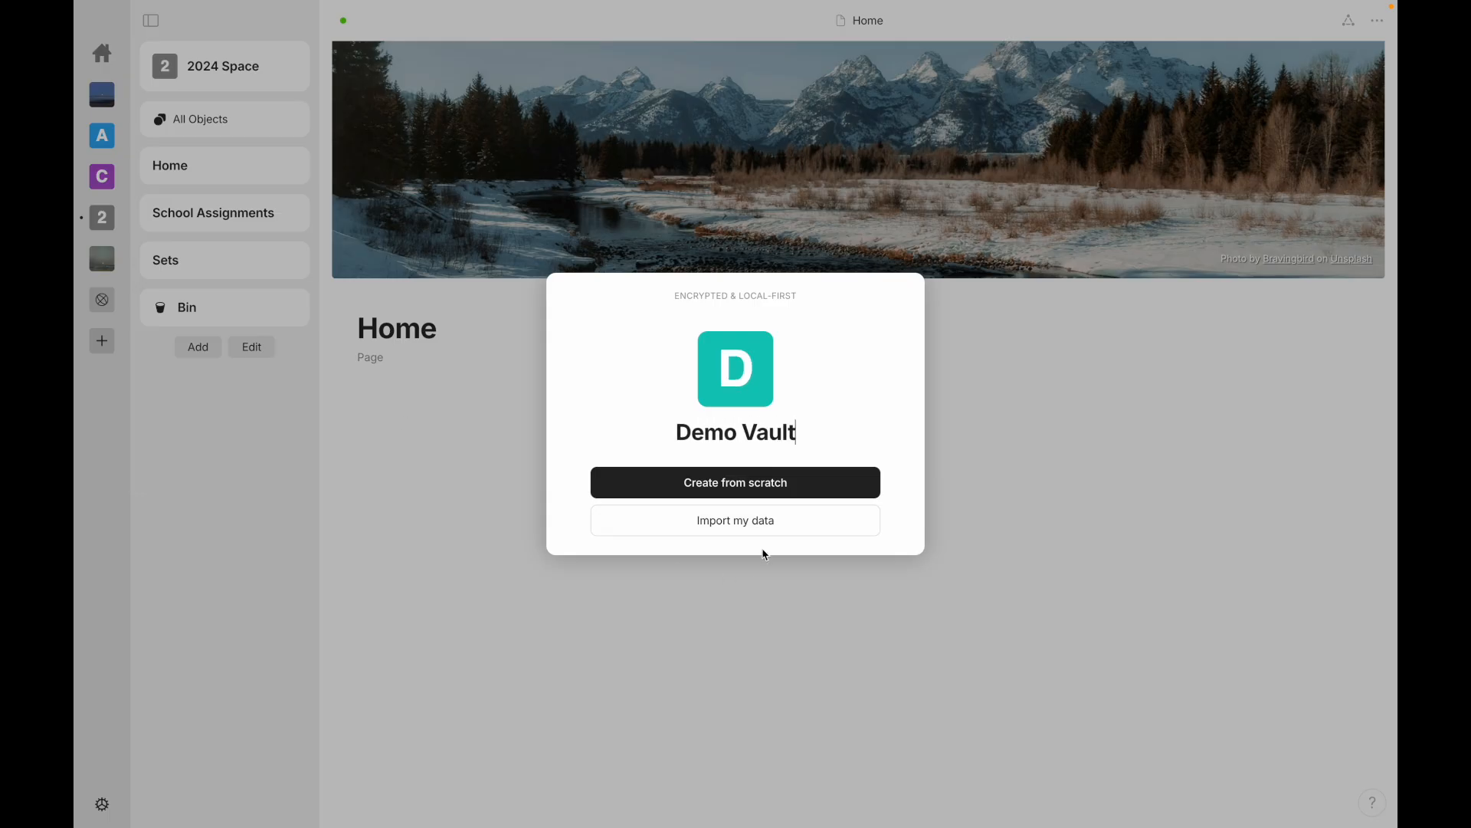
pyautogui.click(726, 493)
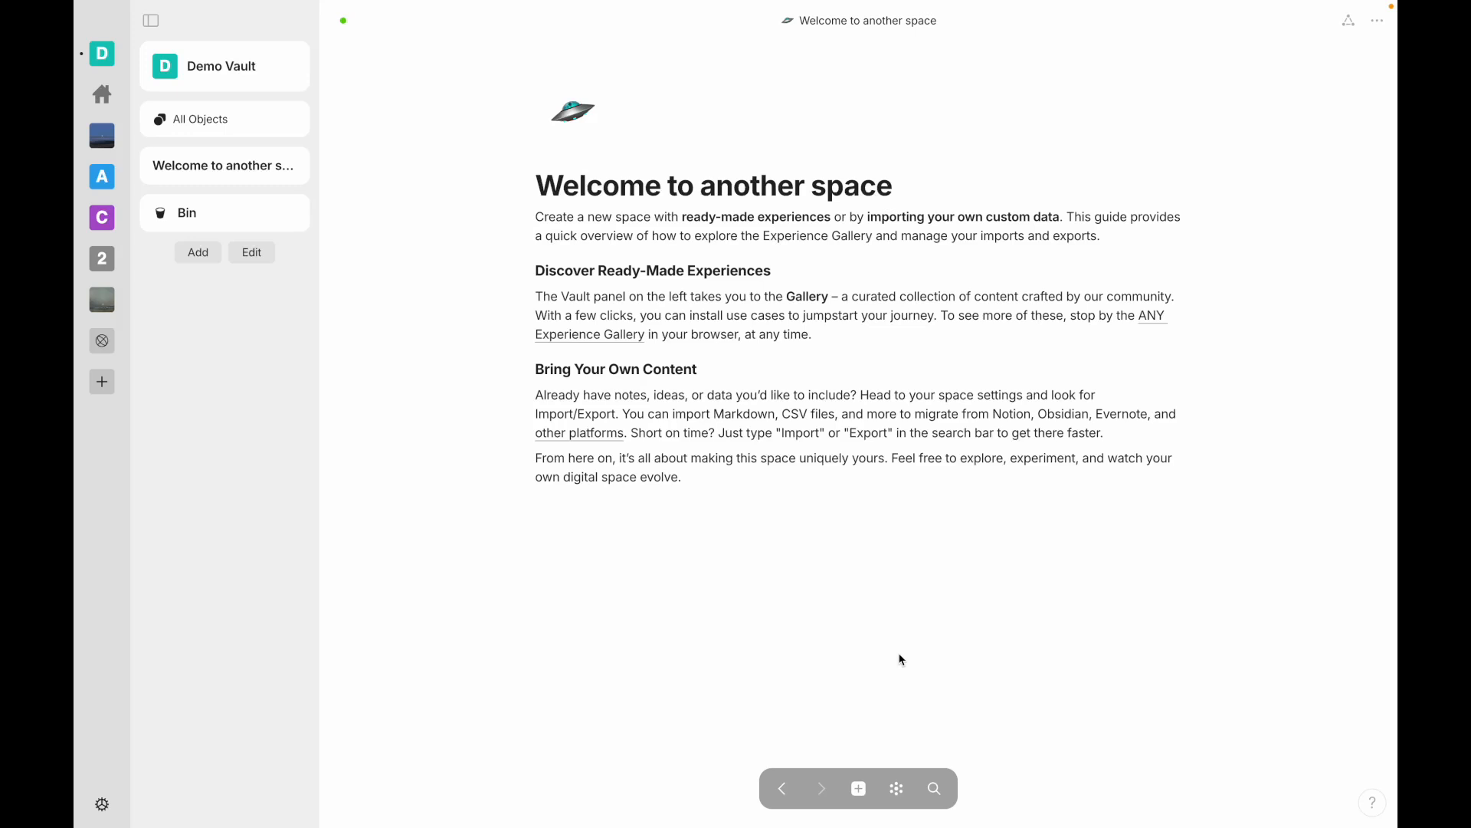
# Step: Open the application preferences and review the Quick-Capture menu, link to object style, fullscreen and app appearance options
pyautogui.click(102, 804)
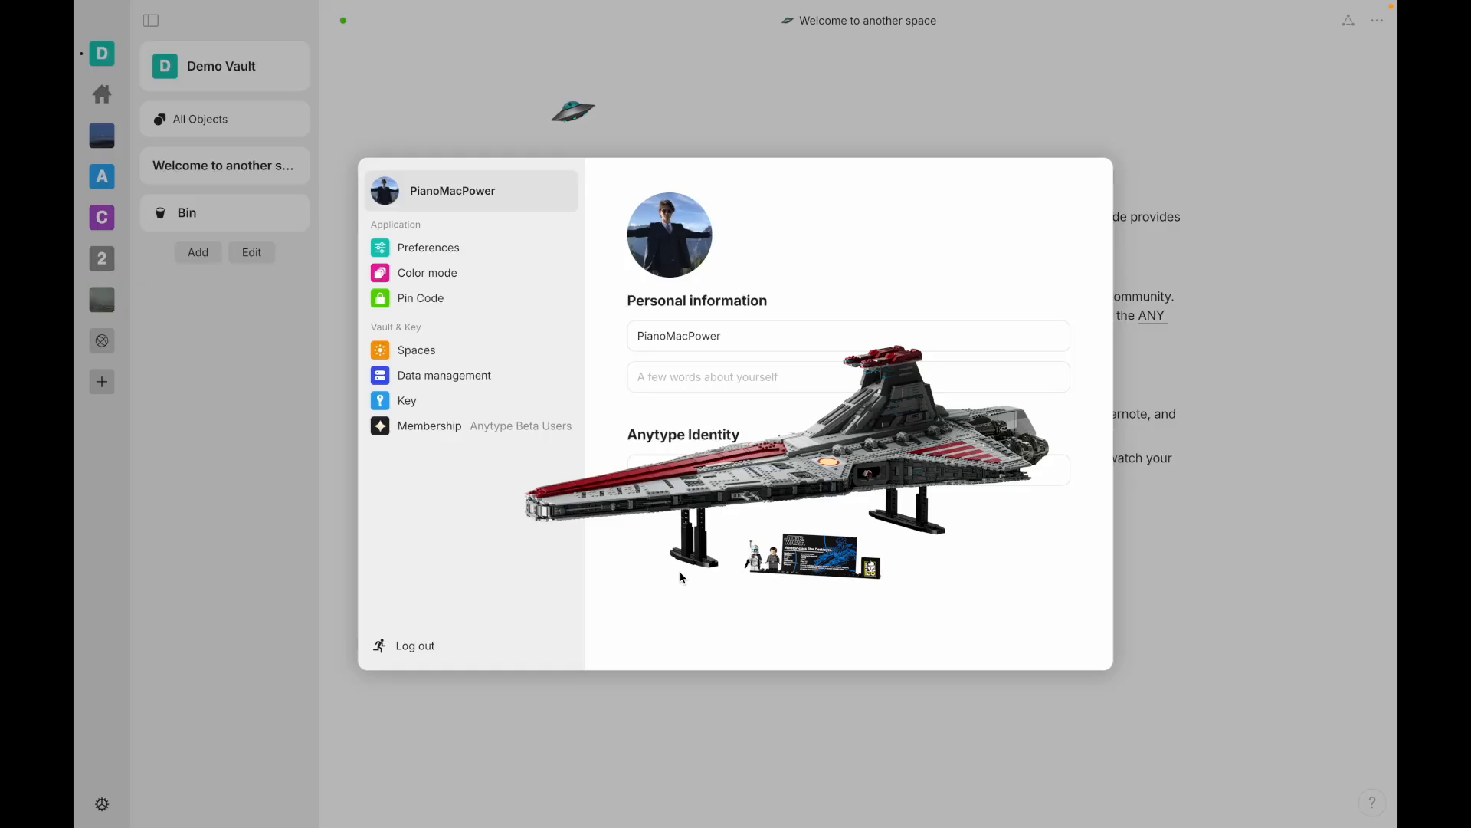
pyautogui.click(467, 254)
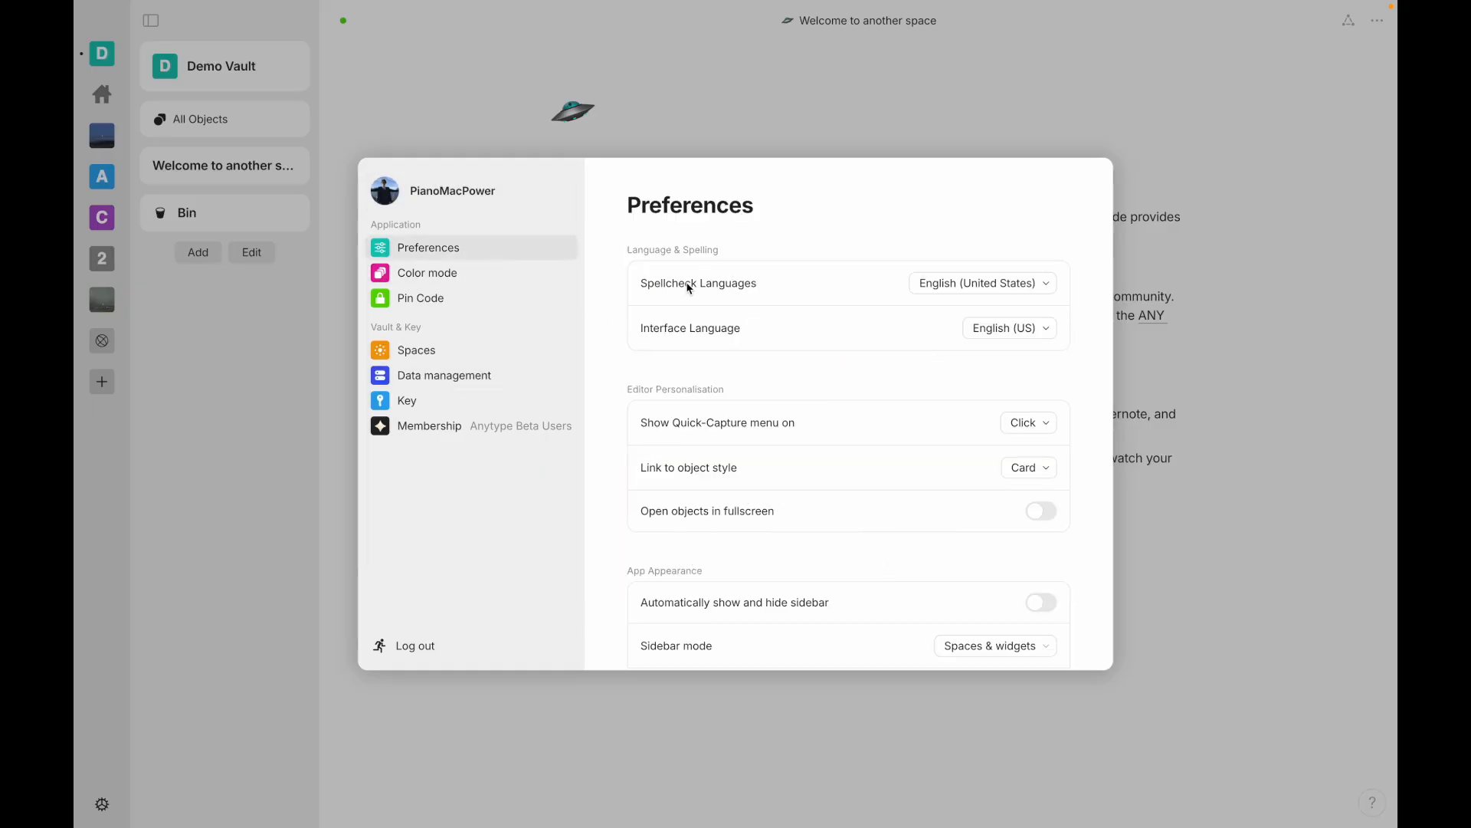
pyautogui.scroll(-1, 635, 368)
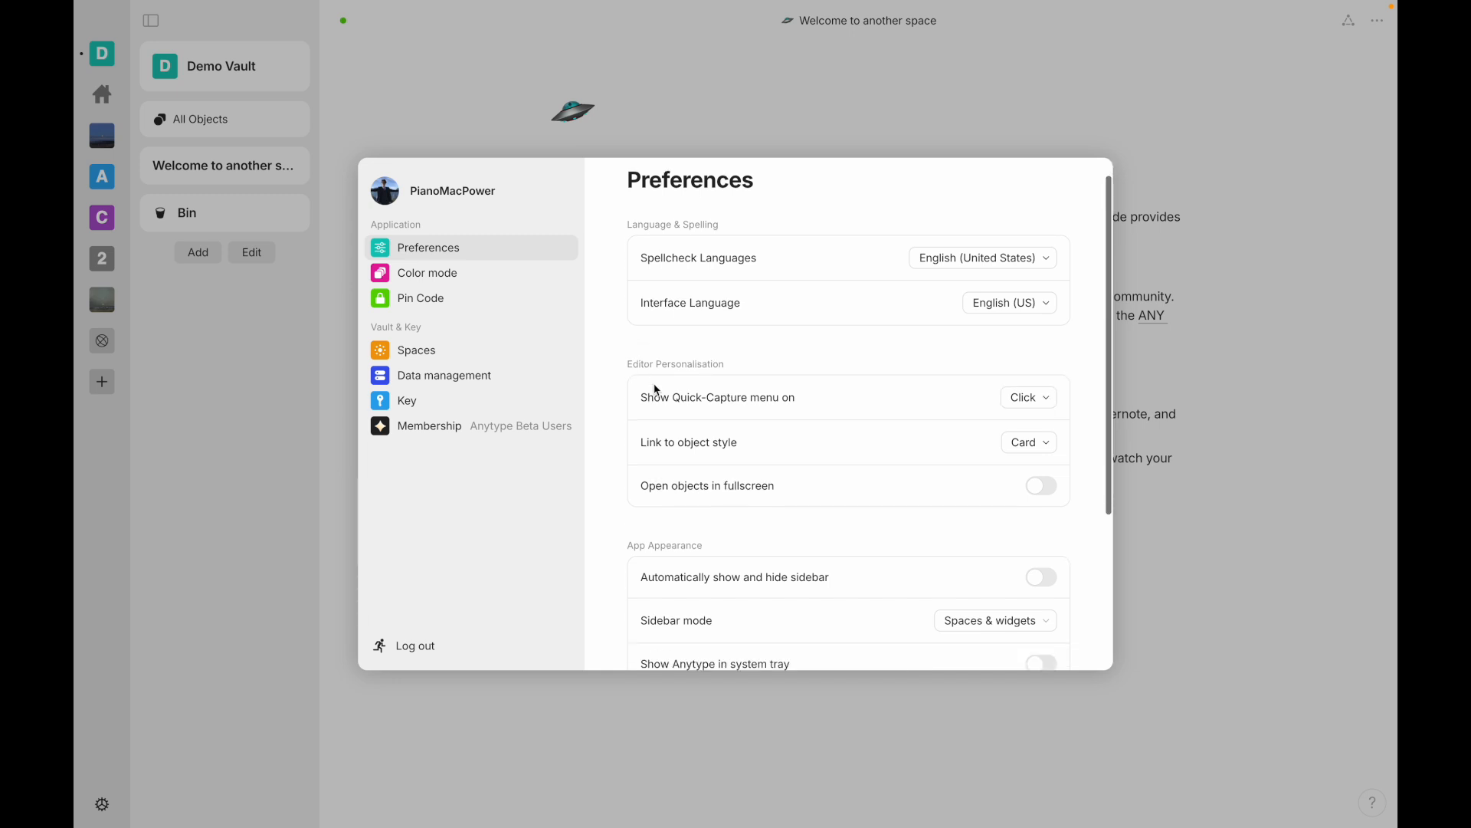
pyautogui.click(1034, 399)
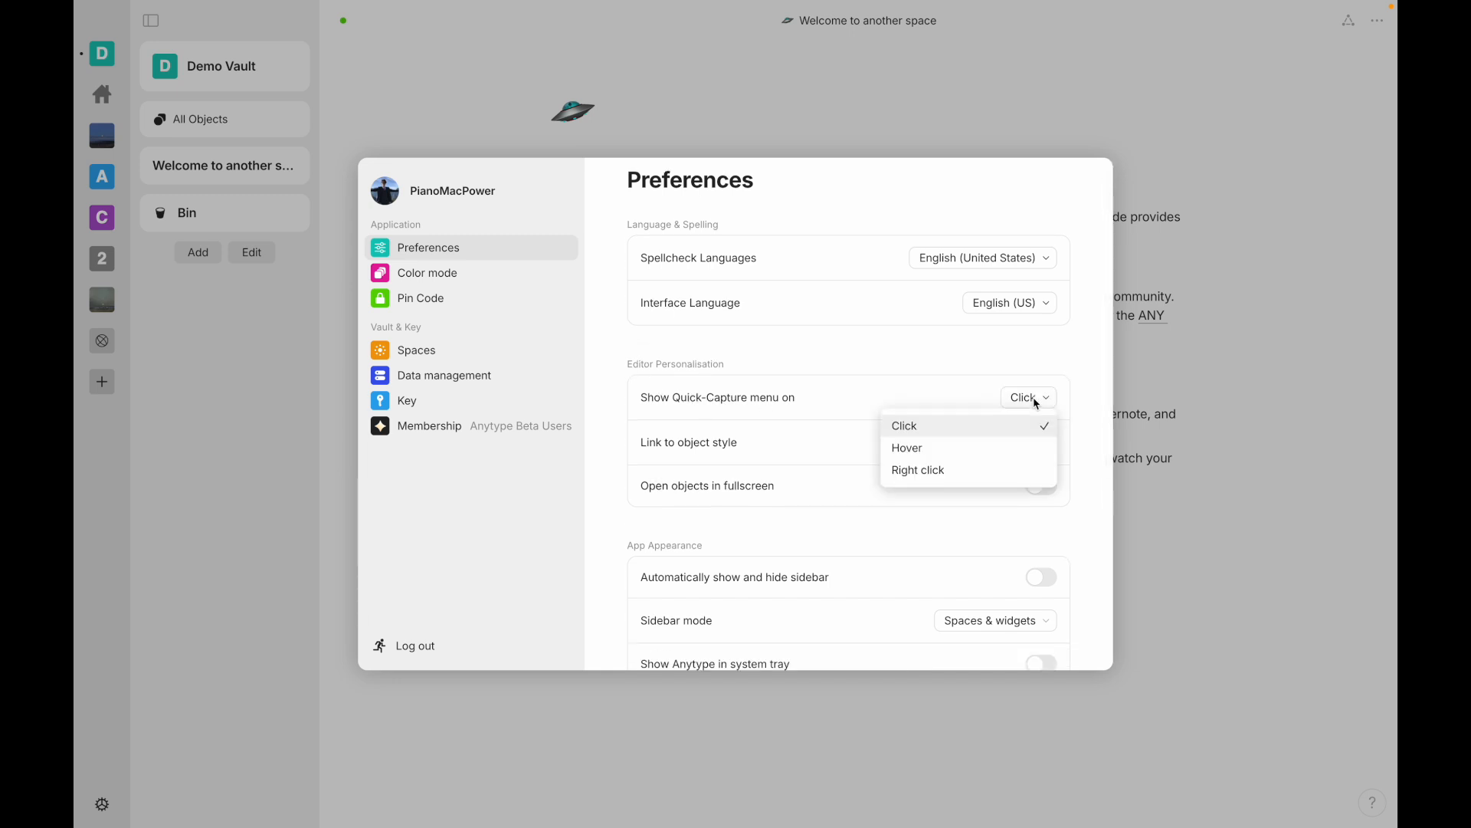
pyautogui.click(1037, 404)
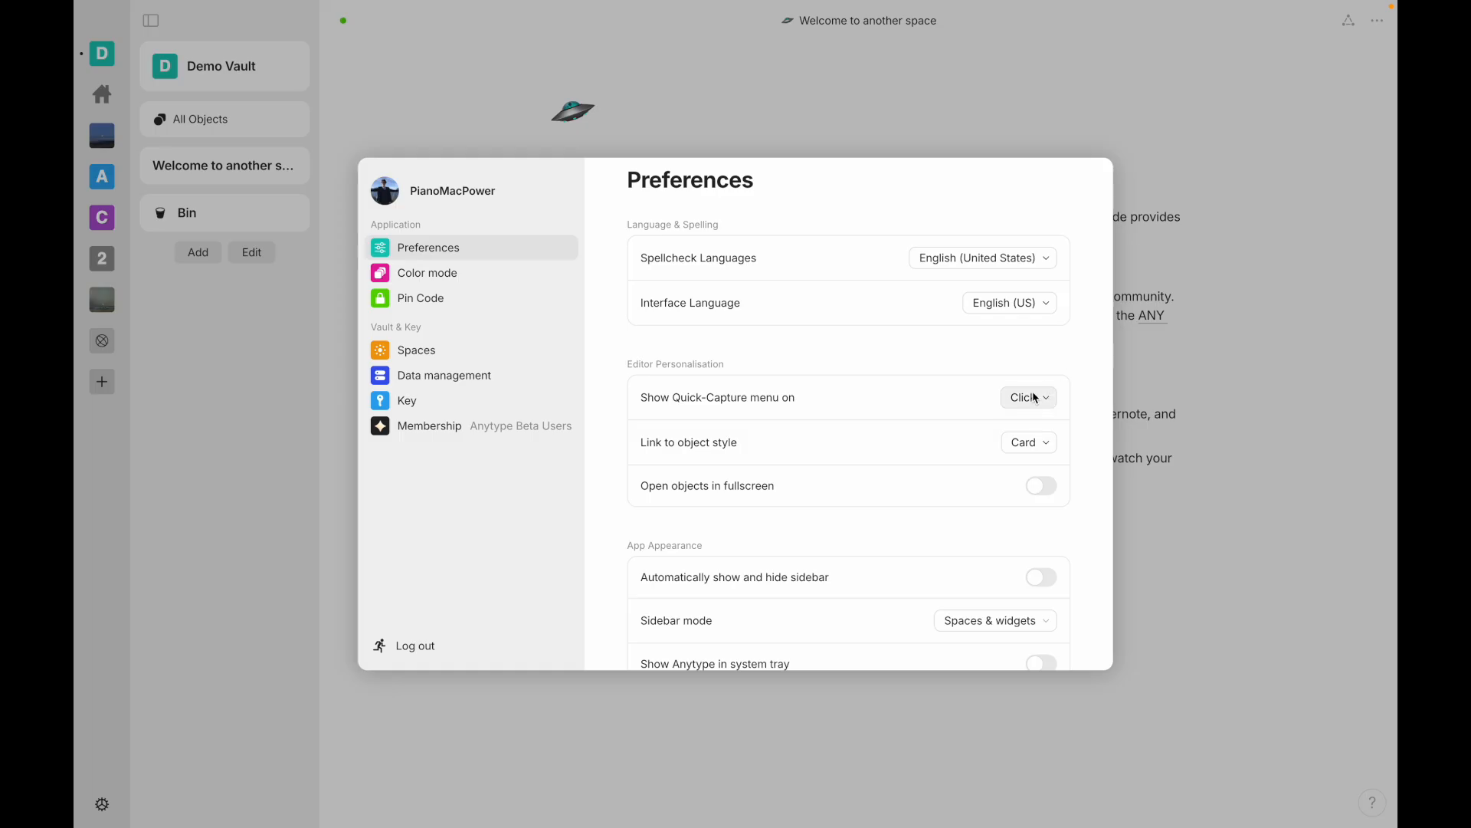
pyautogui.scroll(-1, 1035, 399)
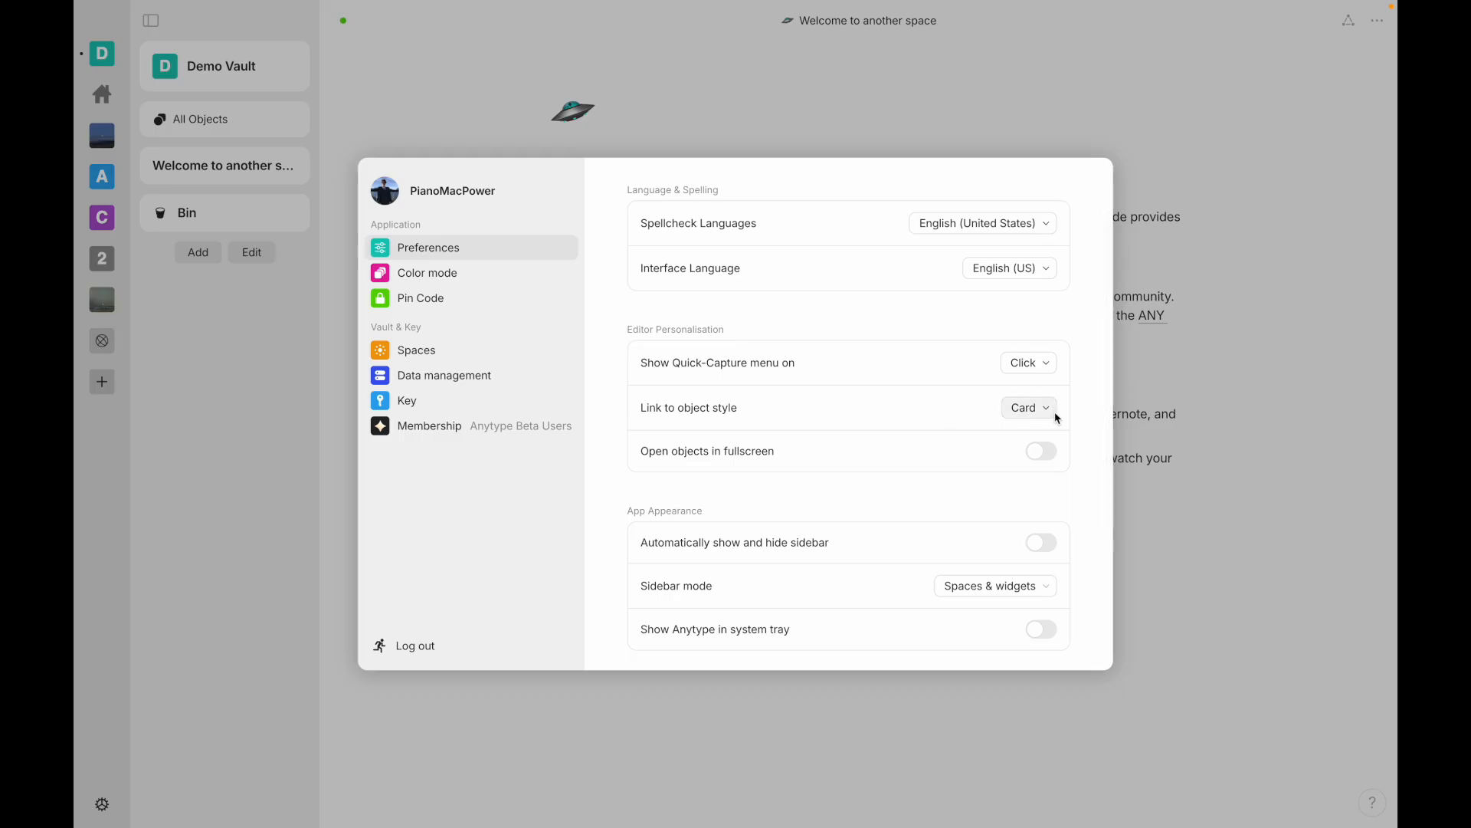
pyautogui.click(1027, 407)
pyautogui.click(1021, 412)
pyautogui.scroll(-2, 1044, 374)
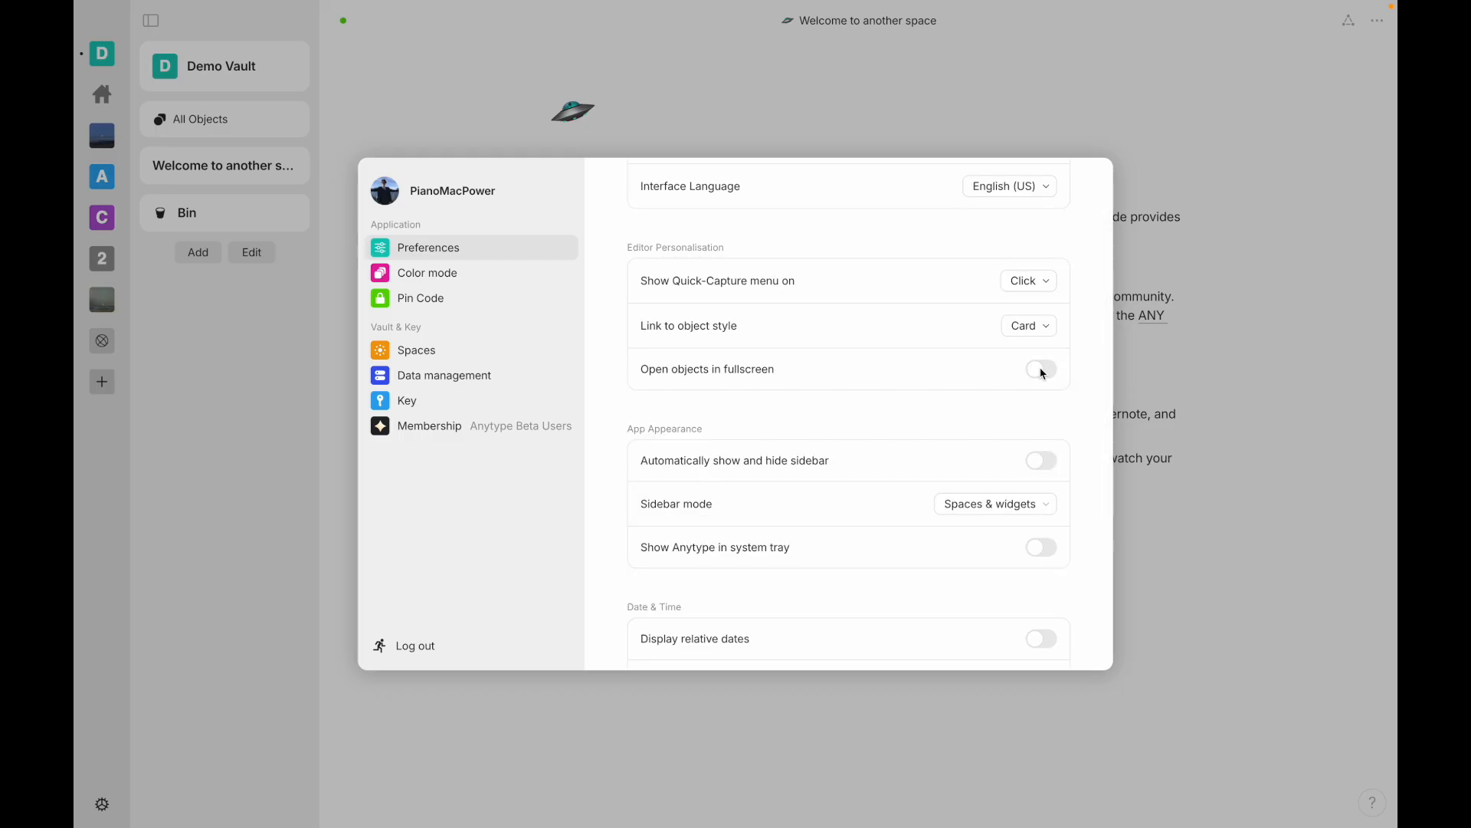
pyautogui.scroll(-2, 1044, 374)
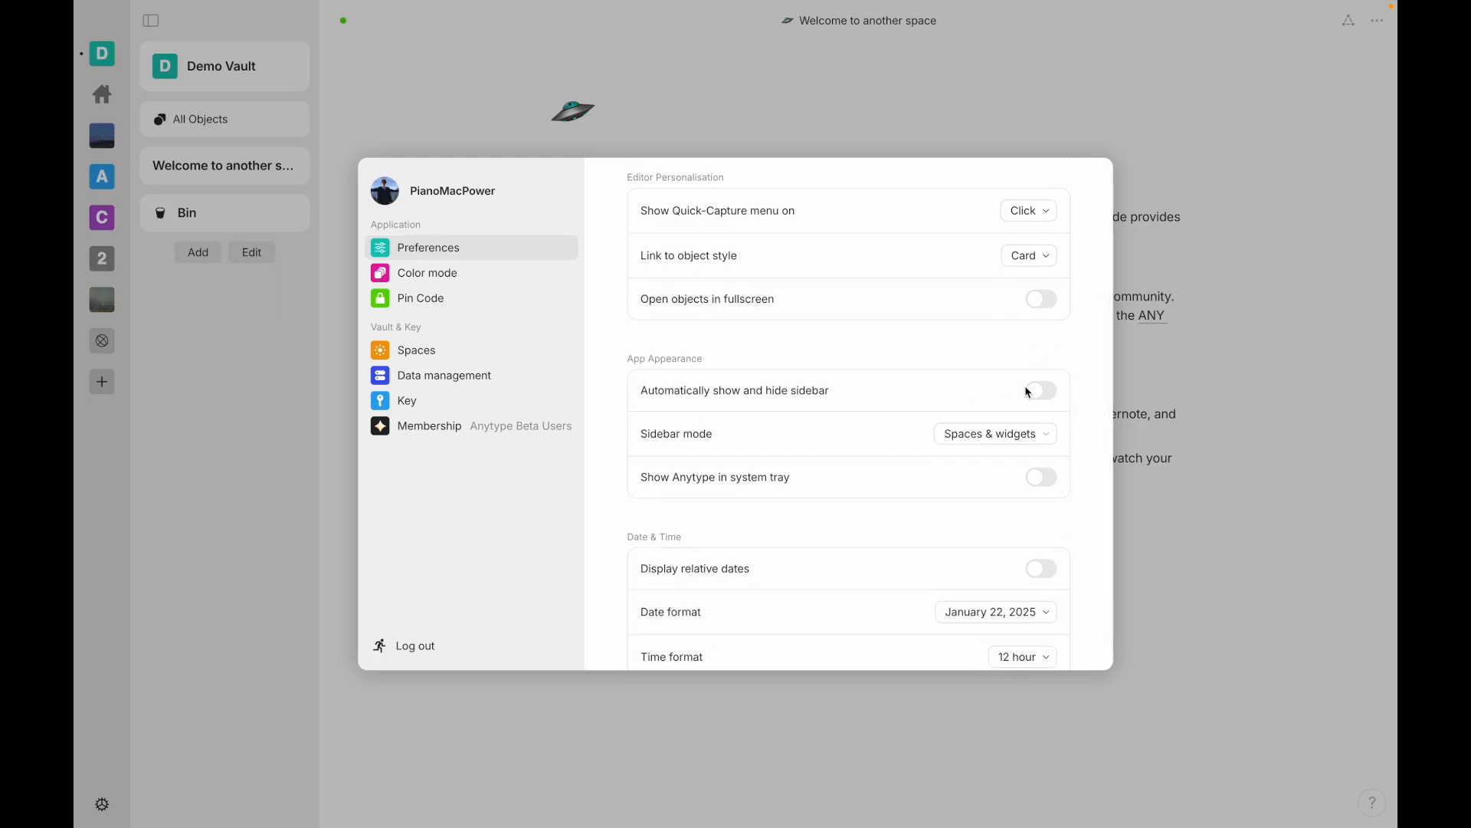
pyautogui.scroll(-1, 1046, 391)
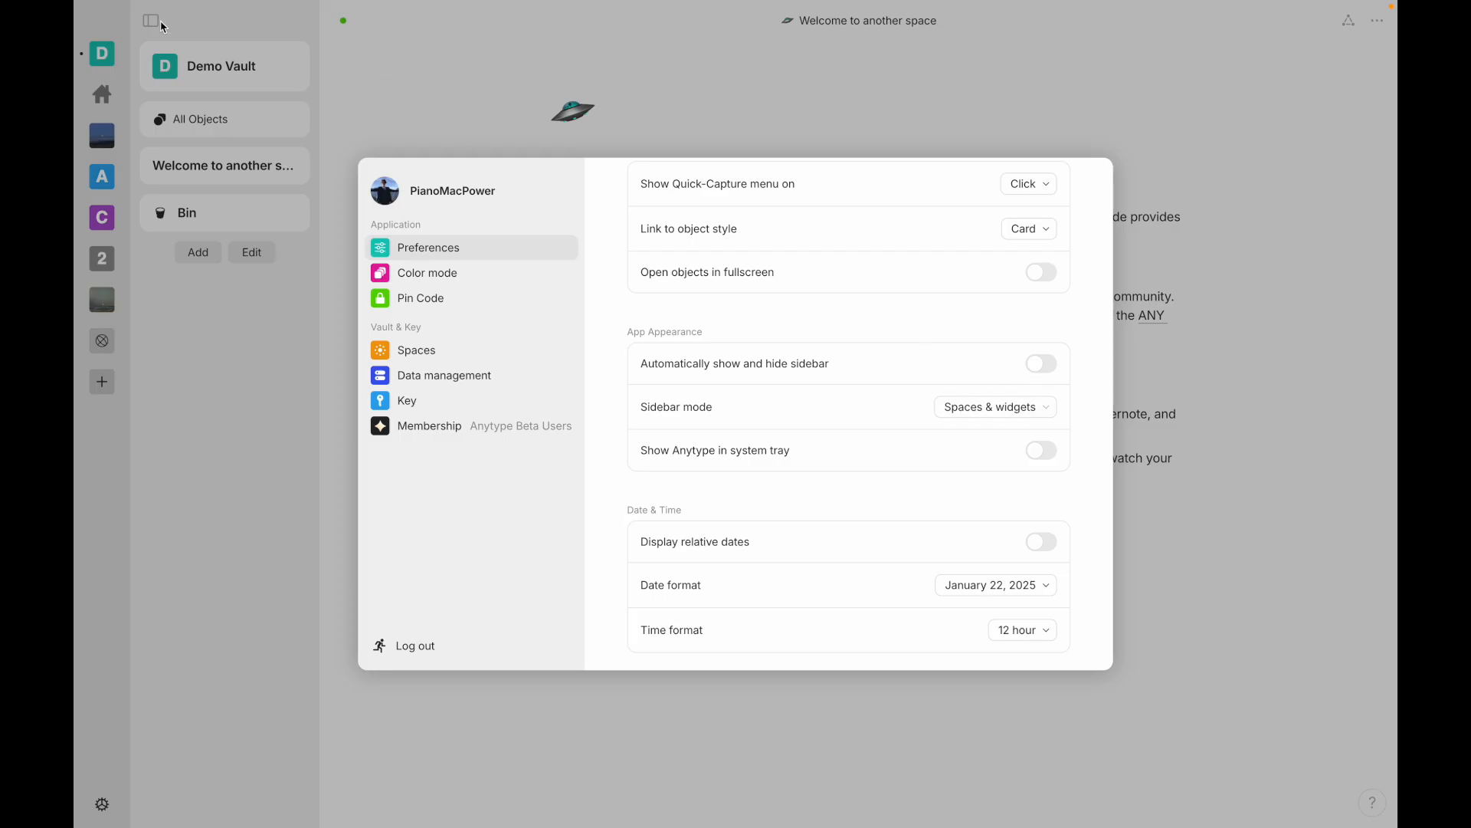
# Step: Set the sidebar mode to Only widgets in the preferences
pyautogui.click(1038, 420)
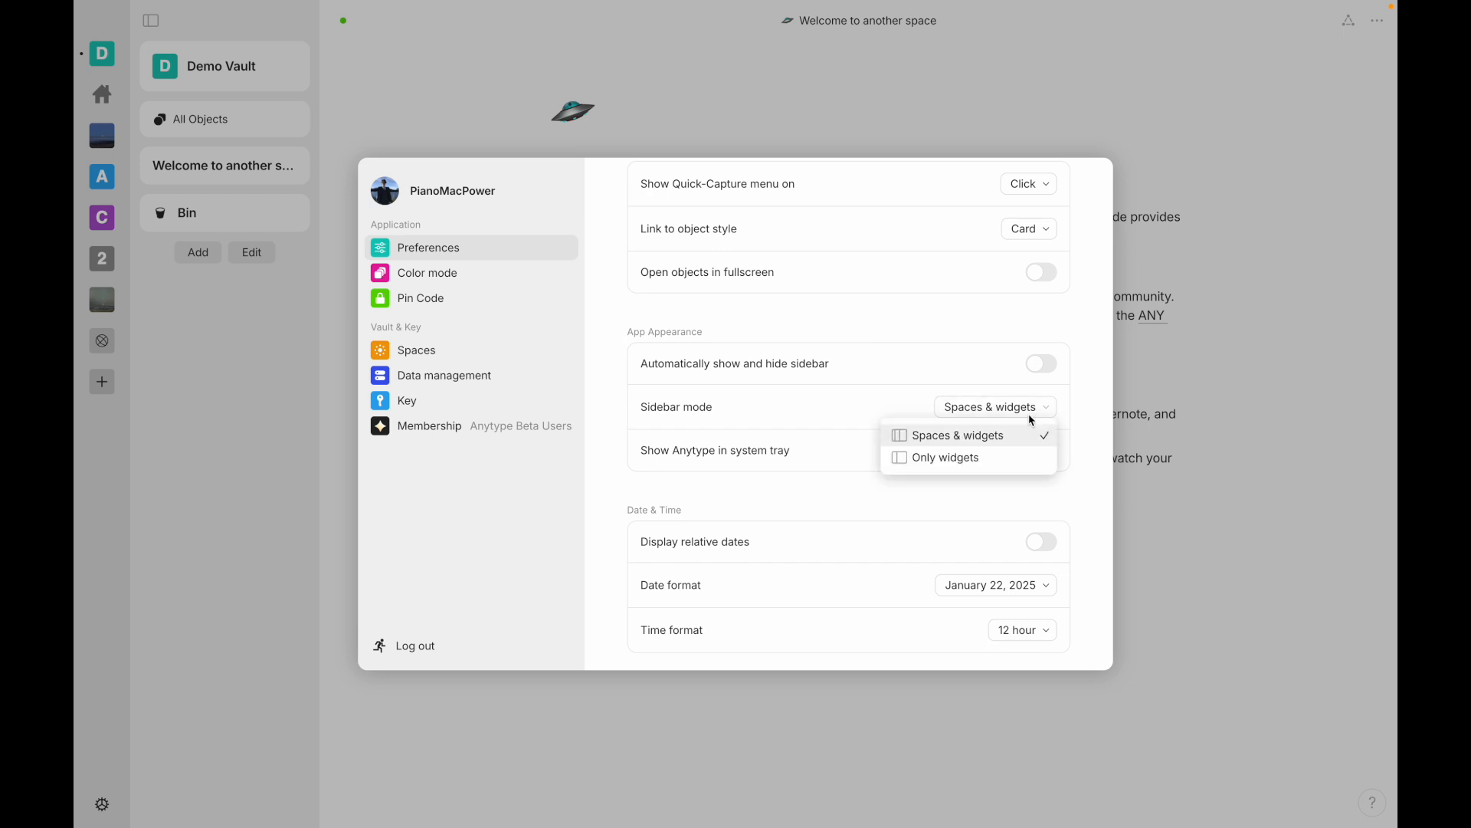
pyautogui.click(972, 470)
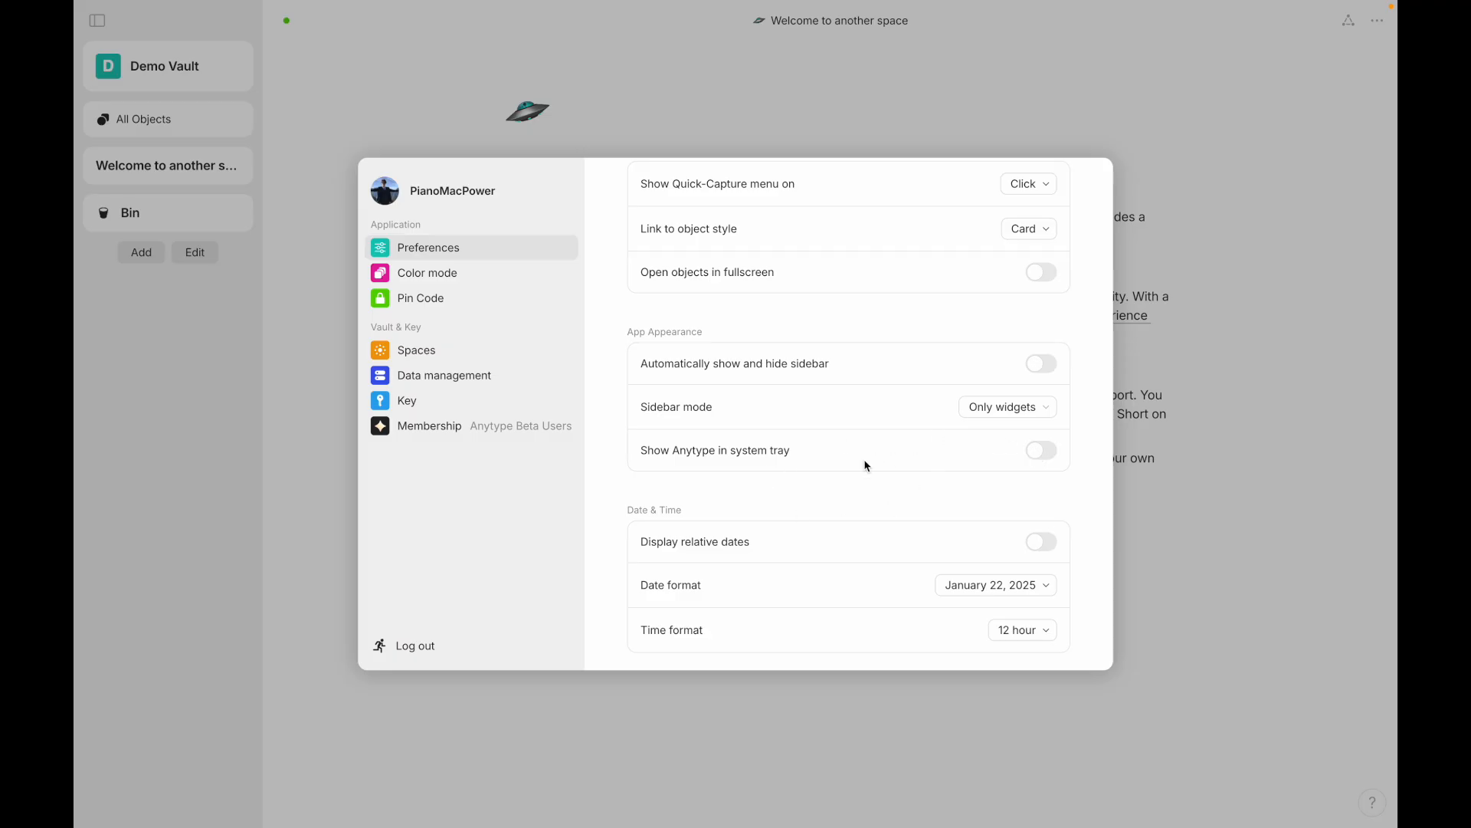
pyautogui.scroll(-1, 867, 466)
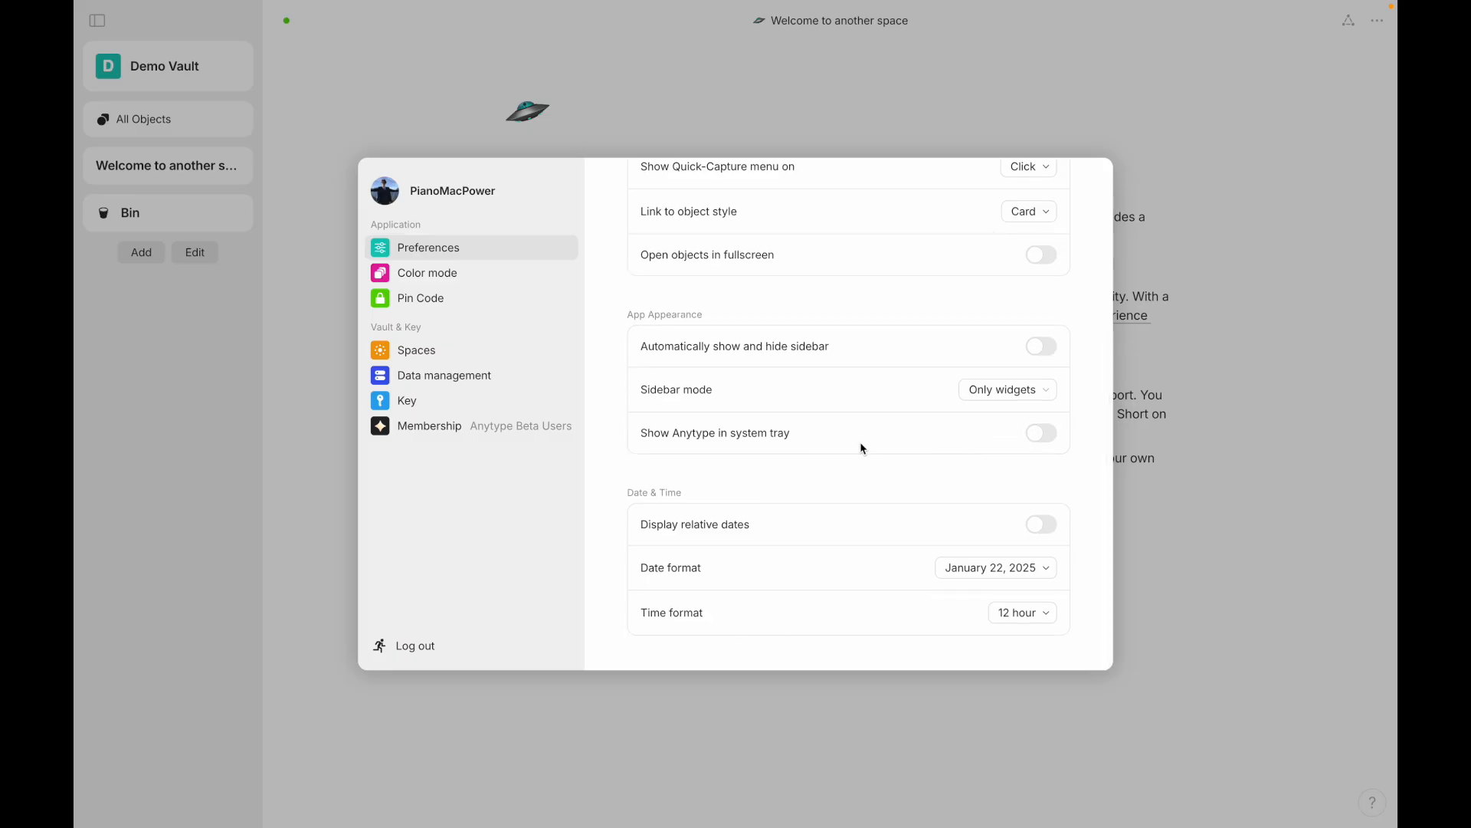
# Step: Try the Dark color mode and switch back to Light
pyautogui.click(483, 279)
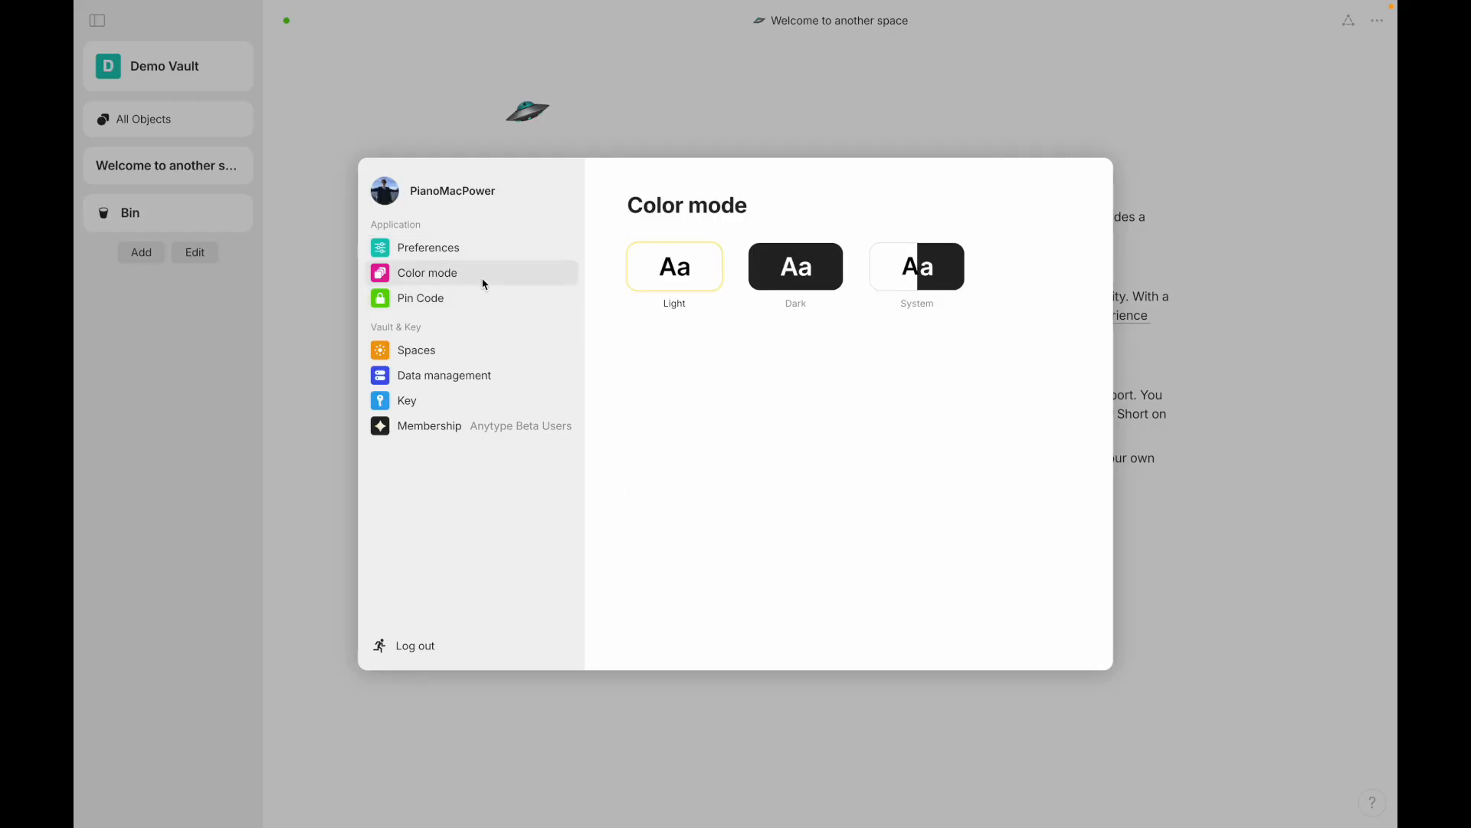
pyautogui.click(801, 283)
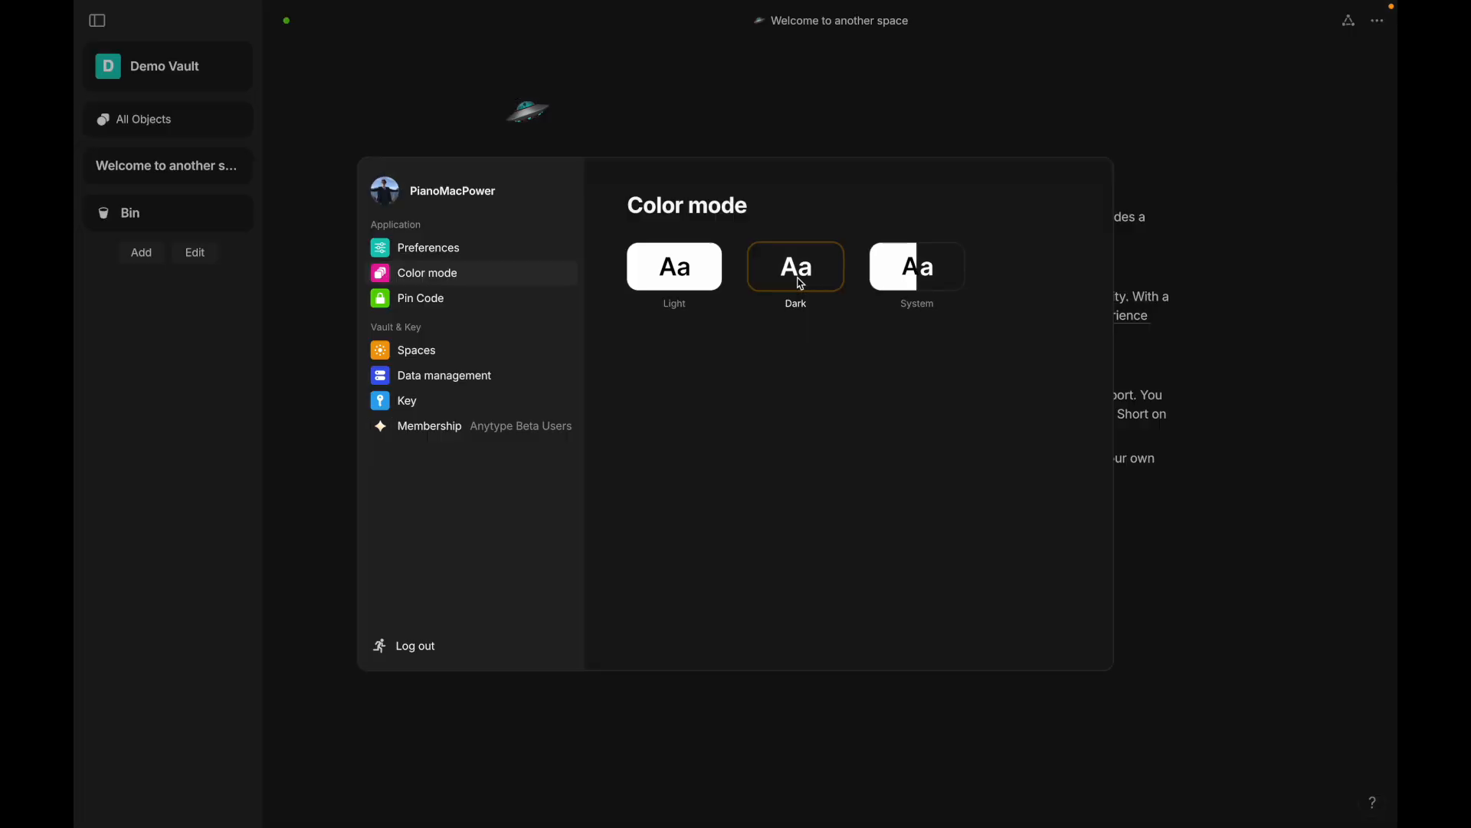
pyautogui.click(700, 275)
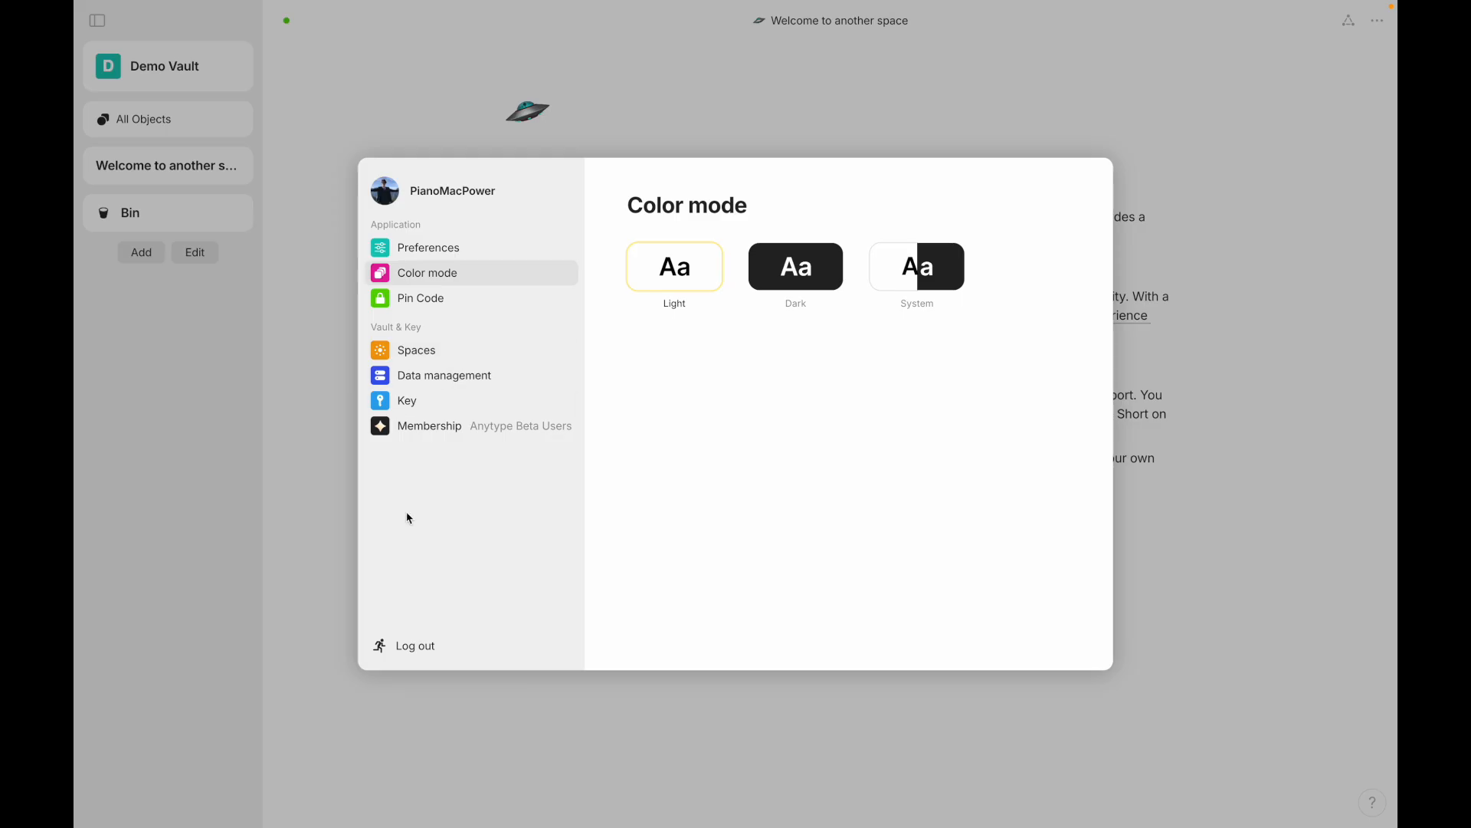
# Step: Return to the Preferences page and close the settings window
pyautogui.click(469, 246)
pyautogui.click(458, 274)
pyautogui.click(448, 256)
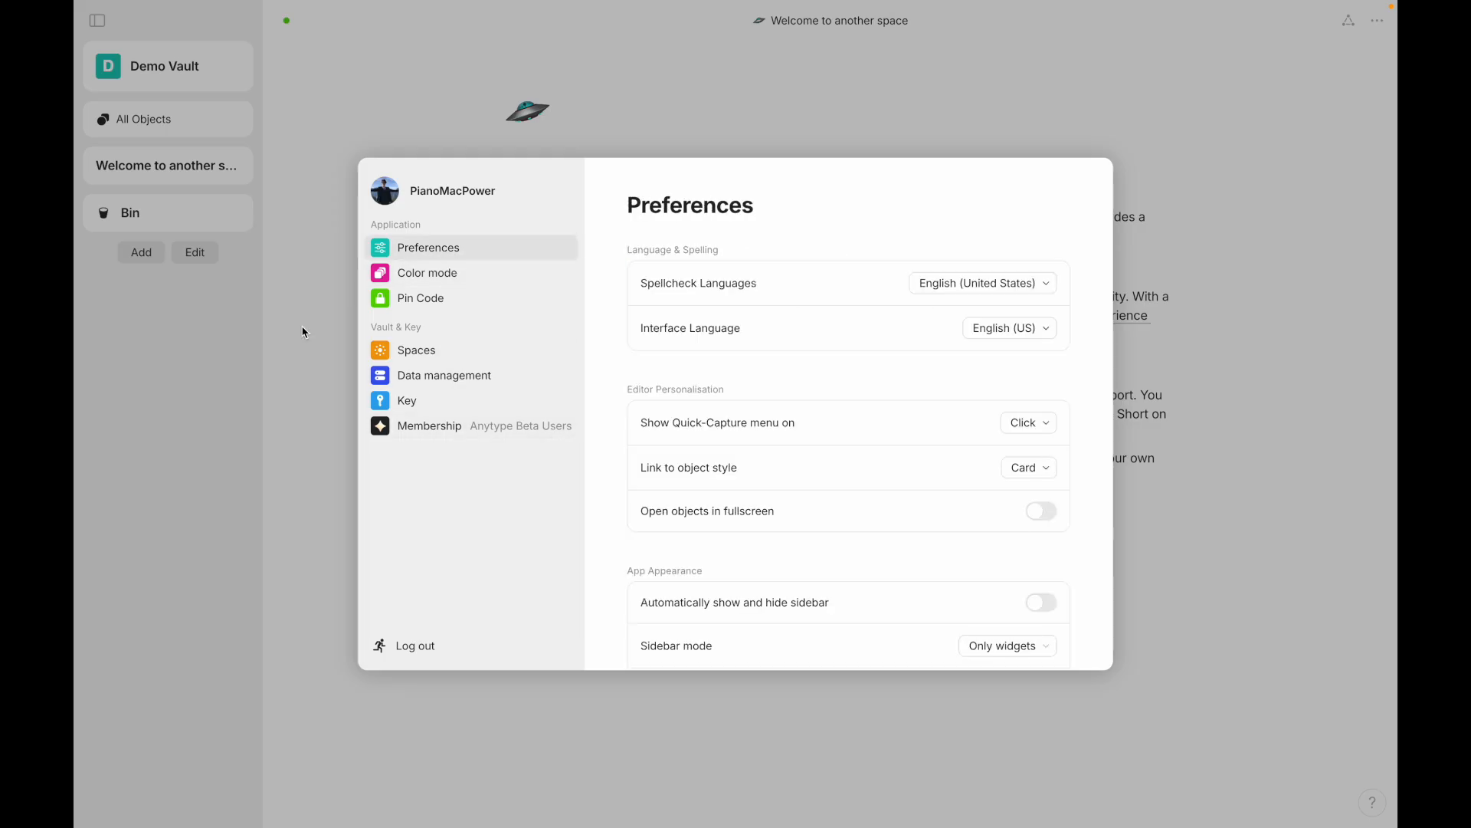
pyautogui.click(255, 412)
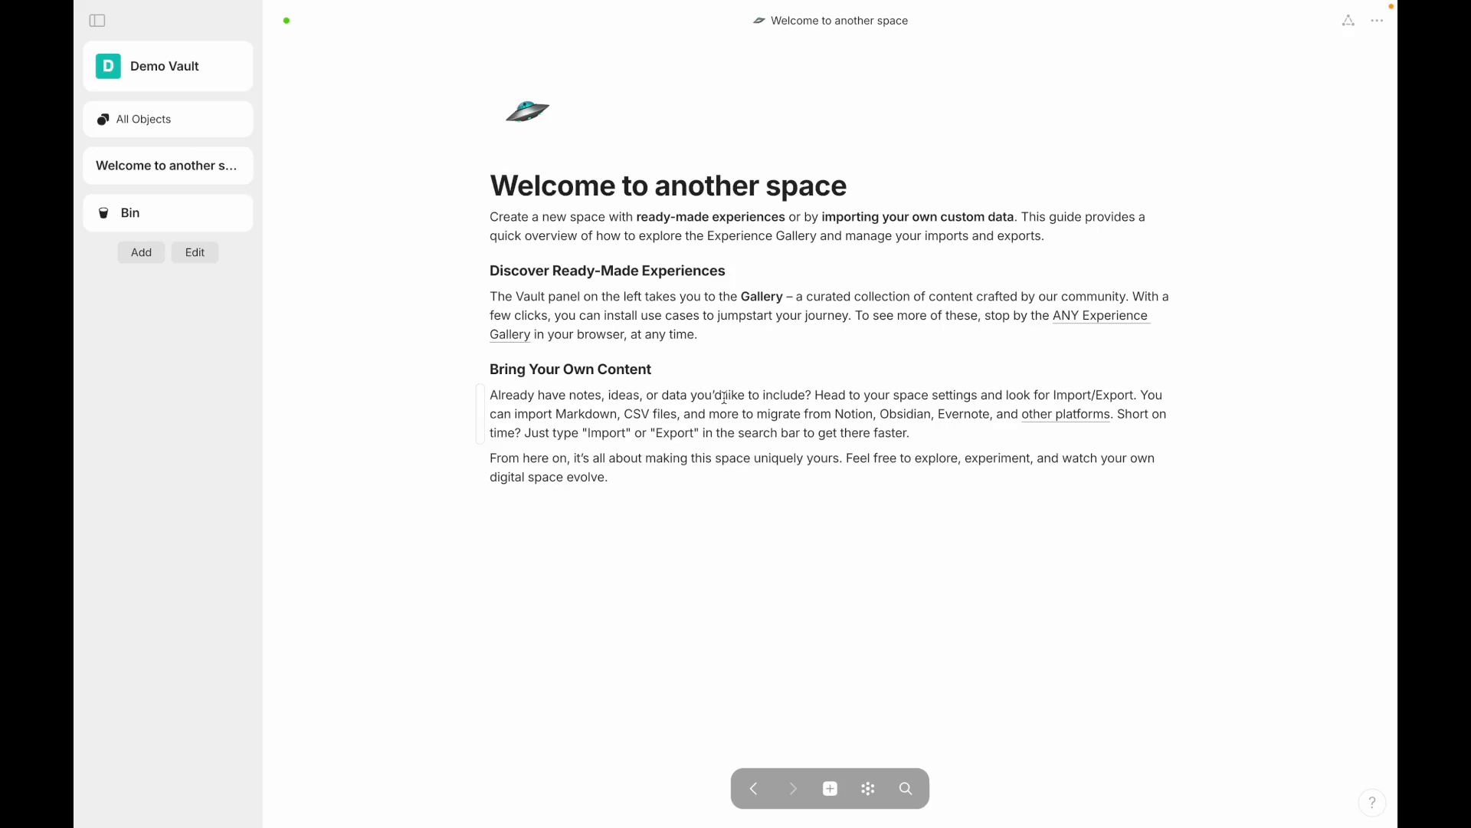
# Step: Delete all body text from the "Welcome to another space" page and shorten its title to "Welcome"
pyautogui.moveTo(661, 651); pyautogui.dragTo(453, 90)
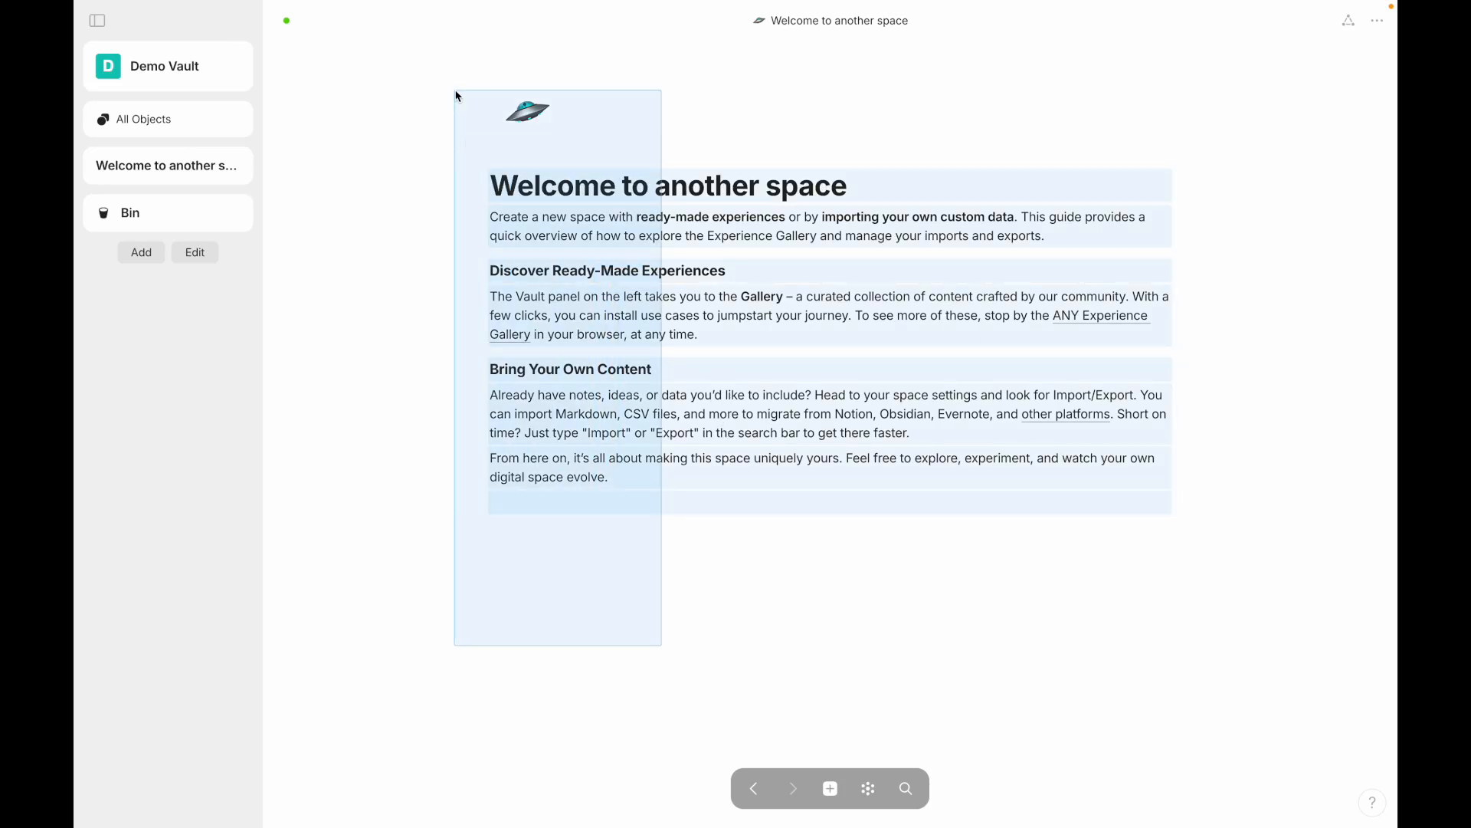
pyautogui.press('Delete')
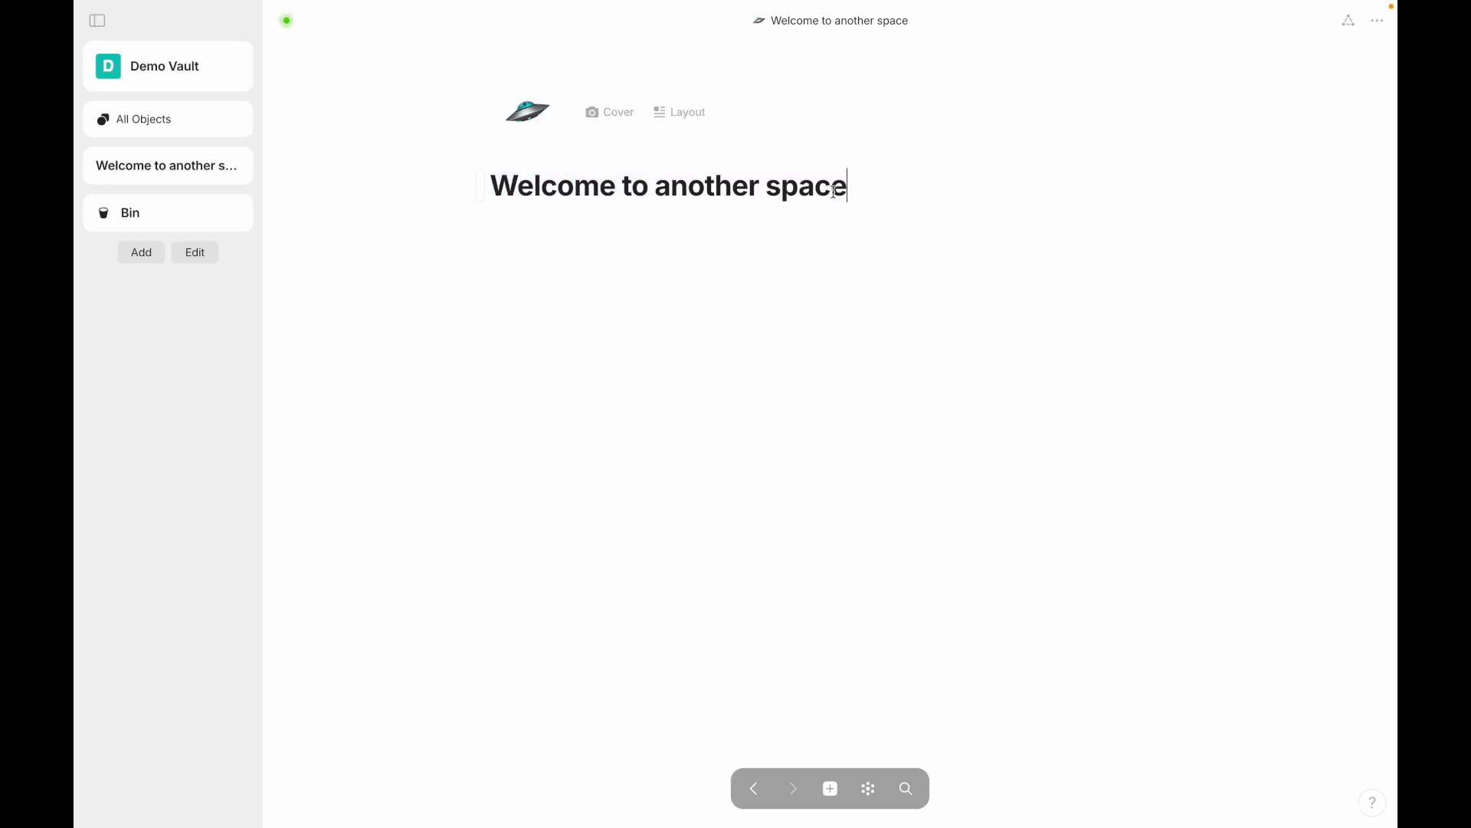
pyautogui.moveTo(850, 191); pyautogui.dragTo(618, 191)
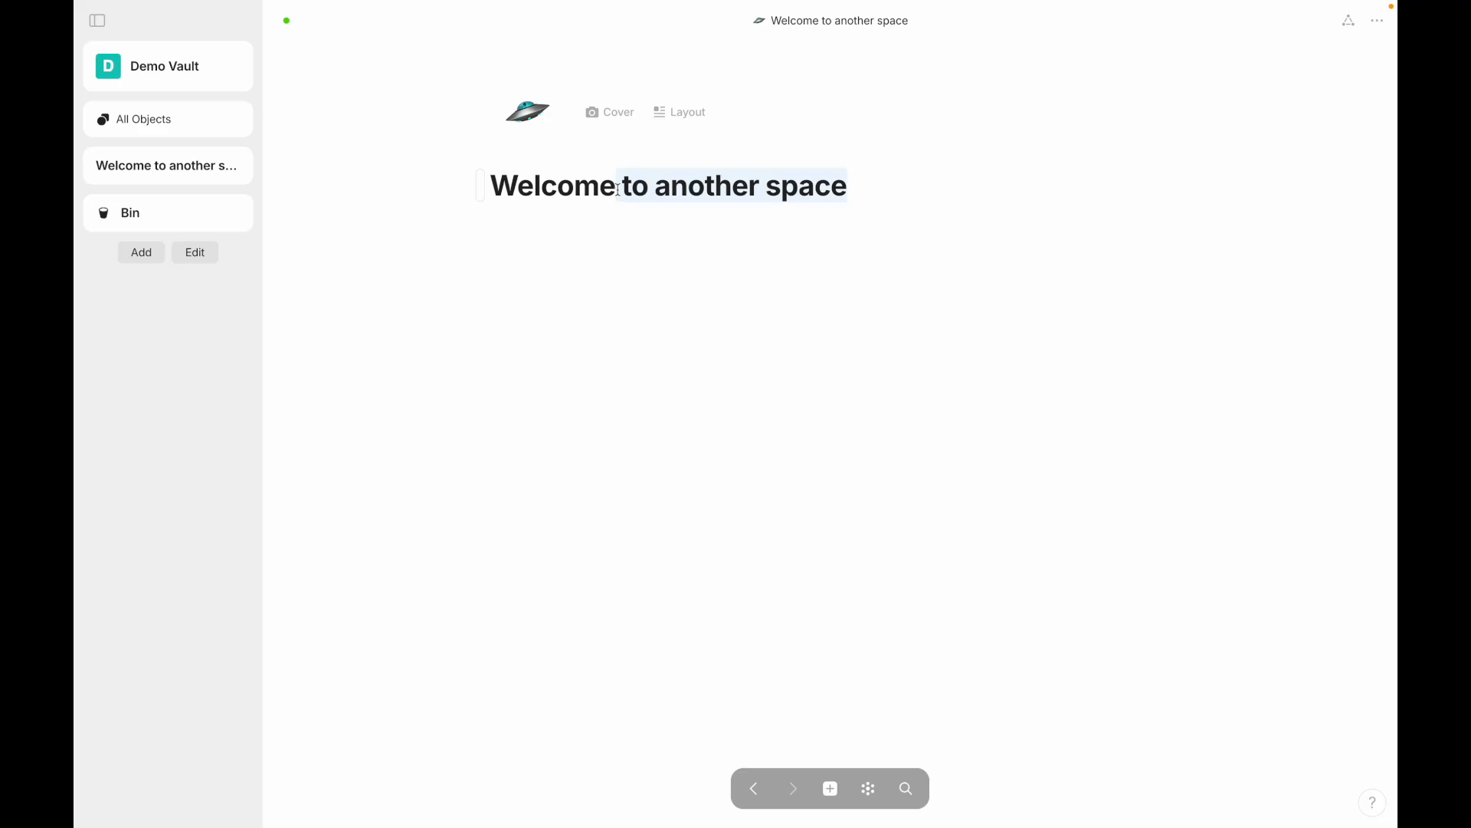
pyautogui.press('BackSpace')
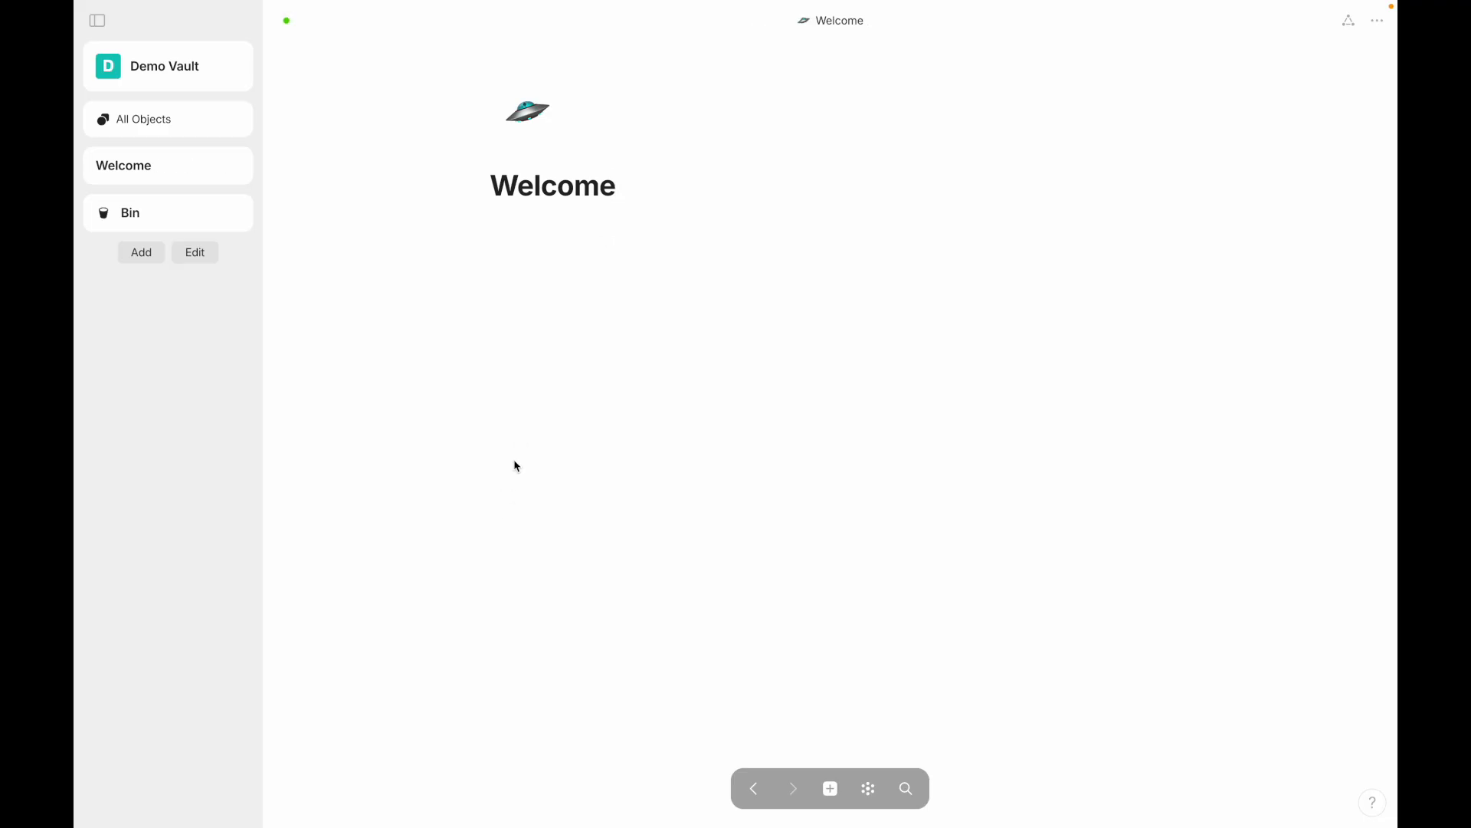
# Step: Remove the flying saucer icon from the Welcome page
pyautogui.click(520, 184)
pyautogui.doubleClick(520, 184)
pyautogui.click(592, 215)
pyautogui.click(530, 118)
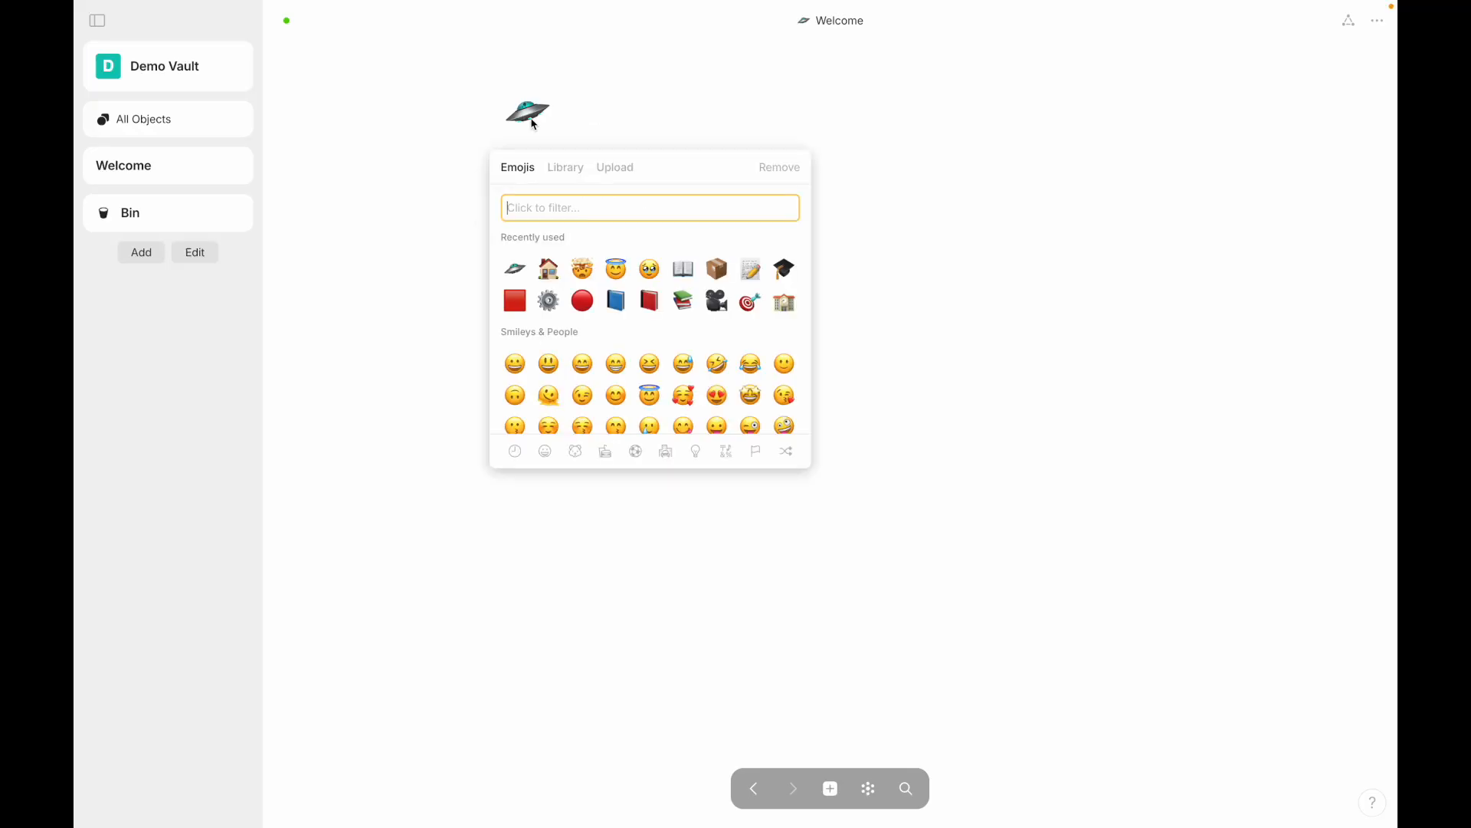
pyautogui.click(785, 171)
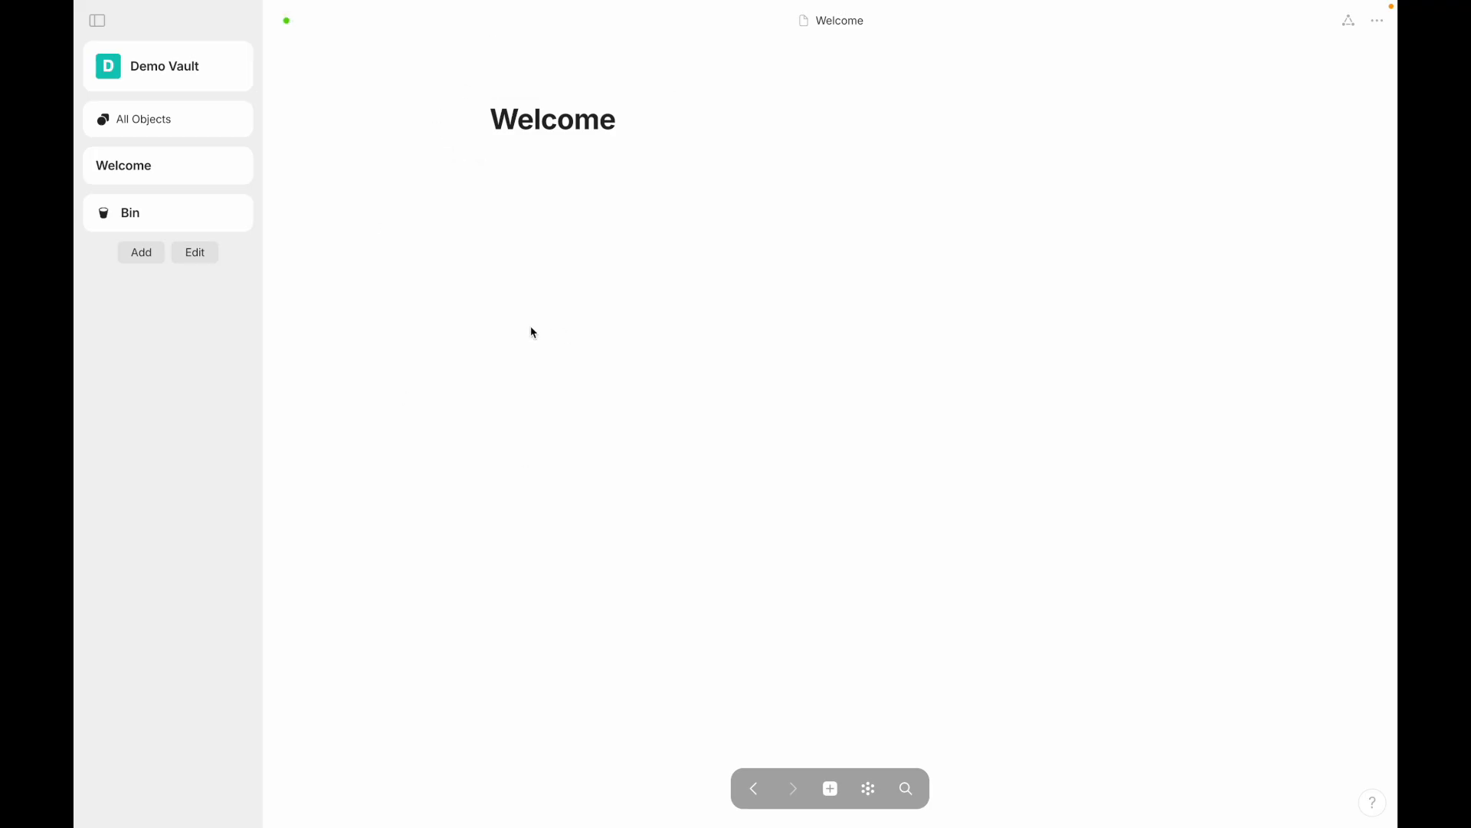
# Step: Browse the page icon choices for the Welcome page, covering the emojis, the icon library and image upload
pyautogui.moveTo(649, 83)
pyautogui.moveTo(519, 99)
pyautogui.click(528, 90)
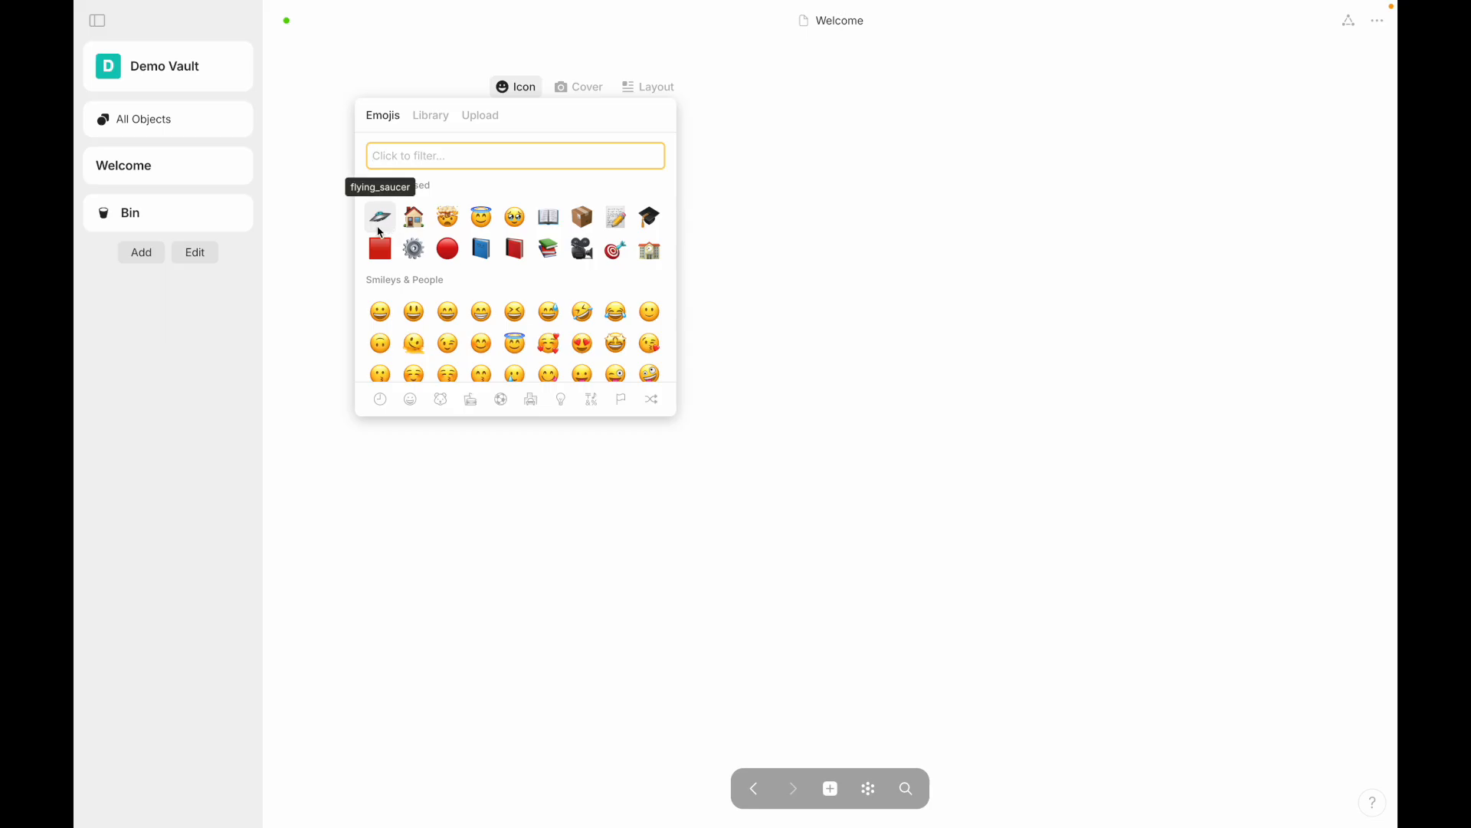
pyautogui.scroll(-8, 486, 298)
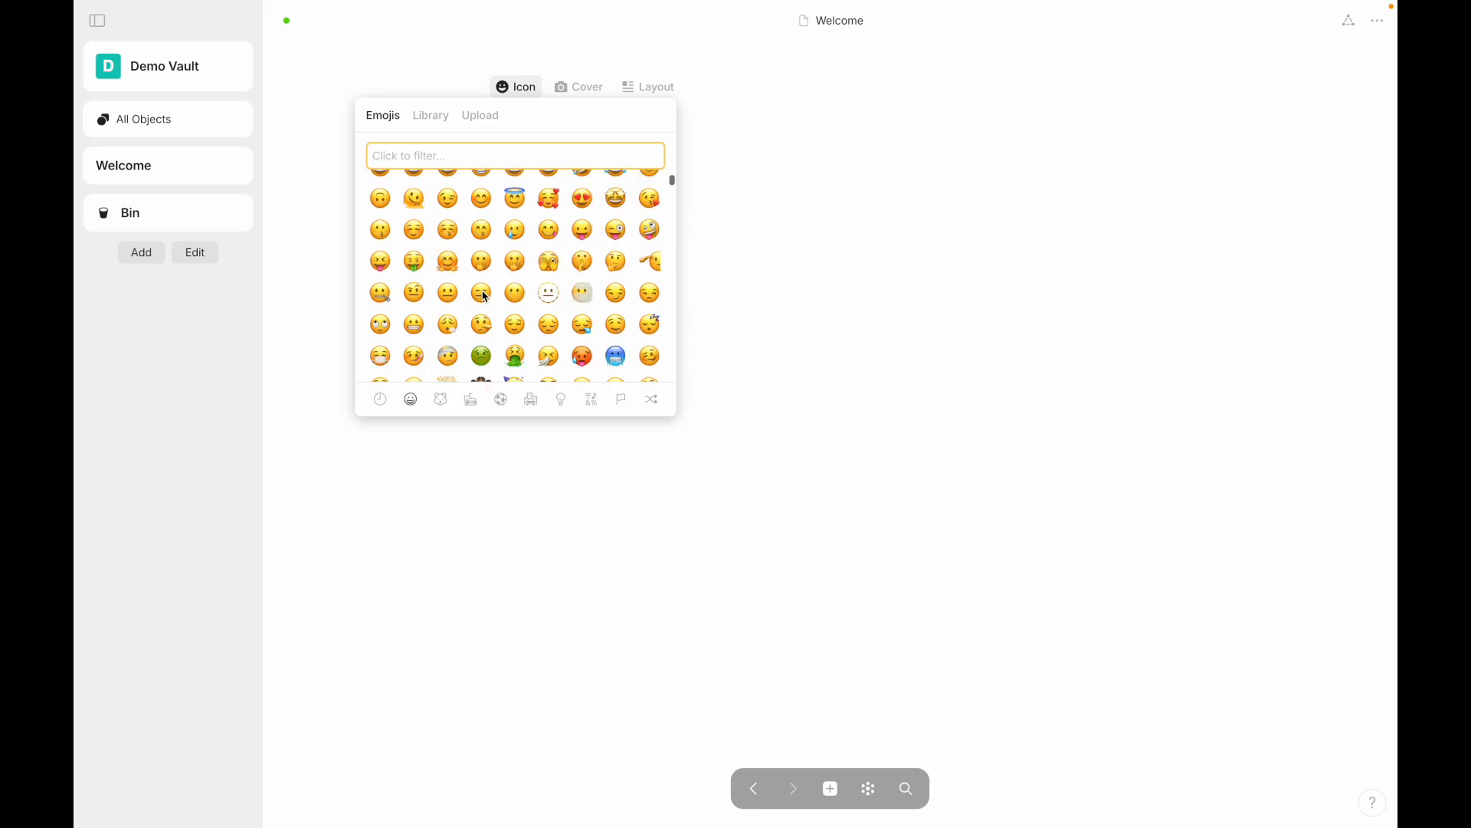
pyautogui.scroll(-15, 483, 297)
pyautogui.scroll(20, 482, 297)
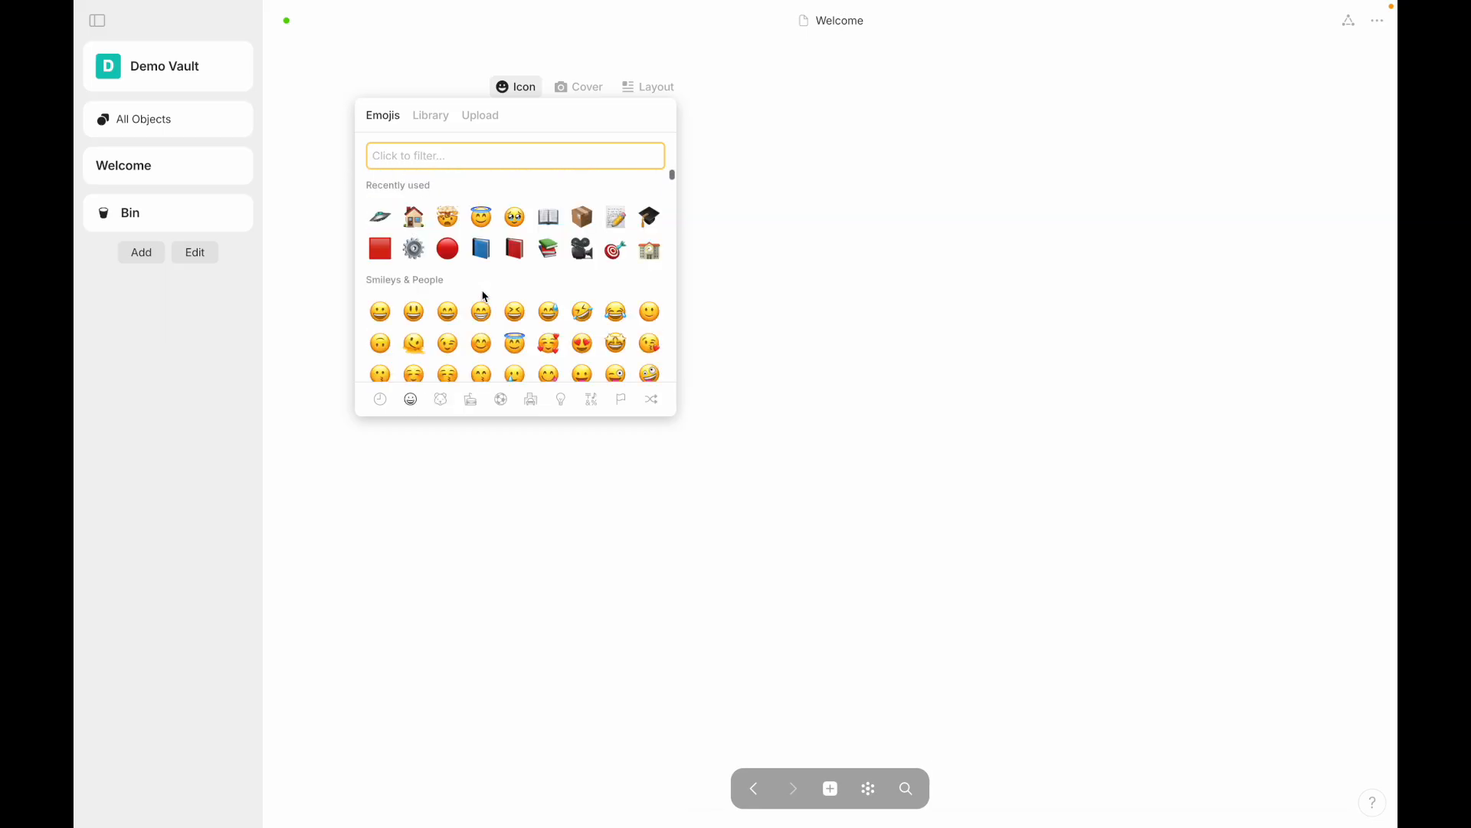
pyautogui.click(443, 125)
pyautogui.click(481, 121)
pyautogui.click(426, 121)
pyautogui.click(477, 123)
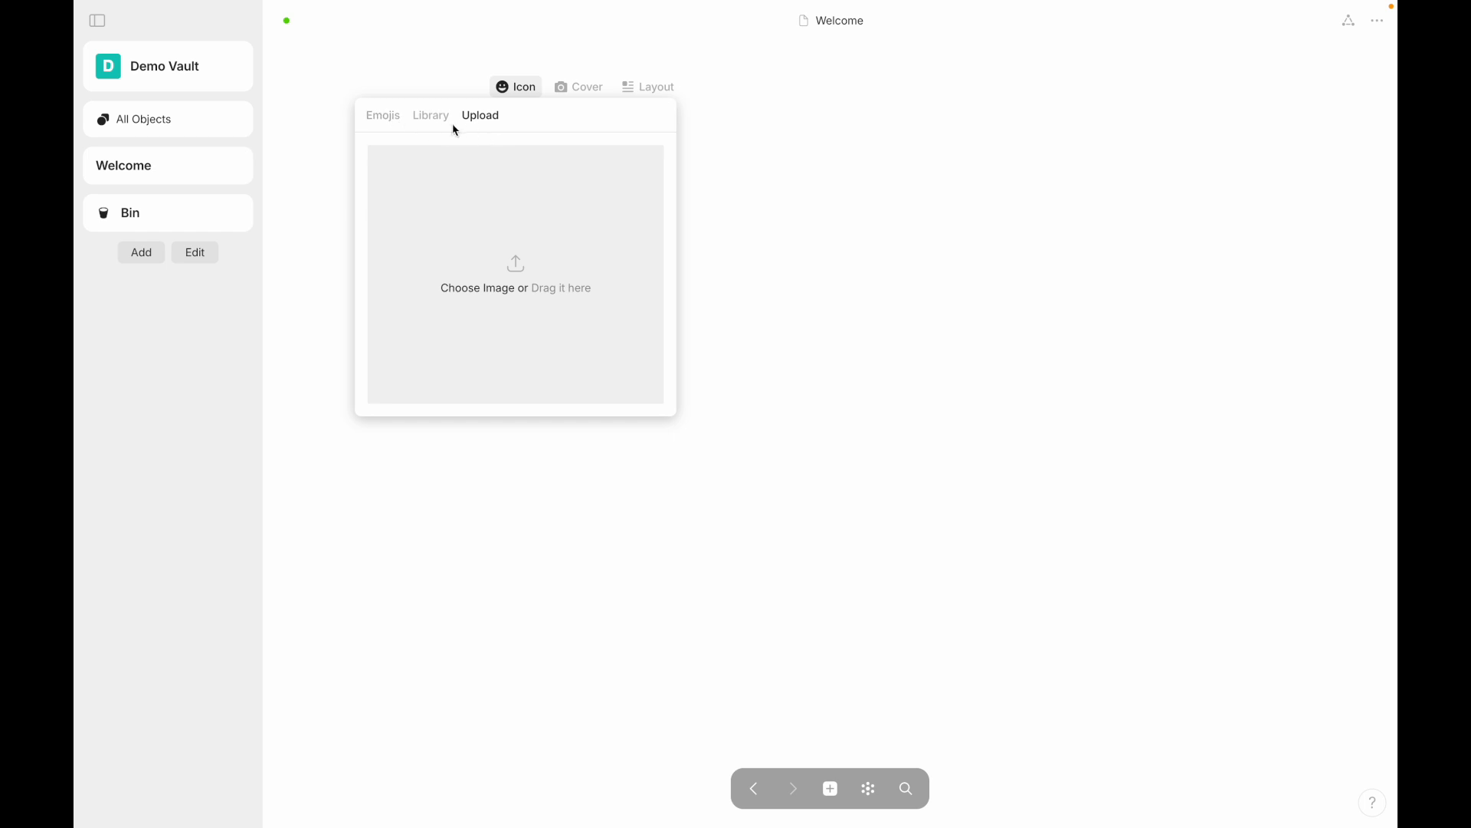
# Step: Set the house emoji as the Welcome page's icon
pyautogui.click(432, 116)
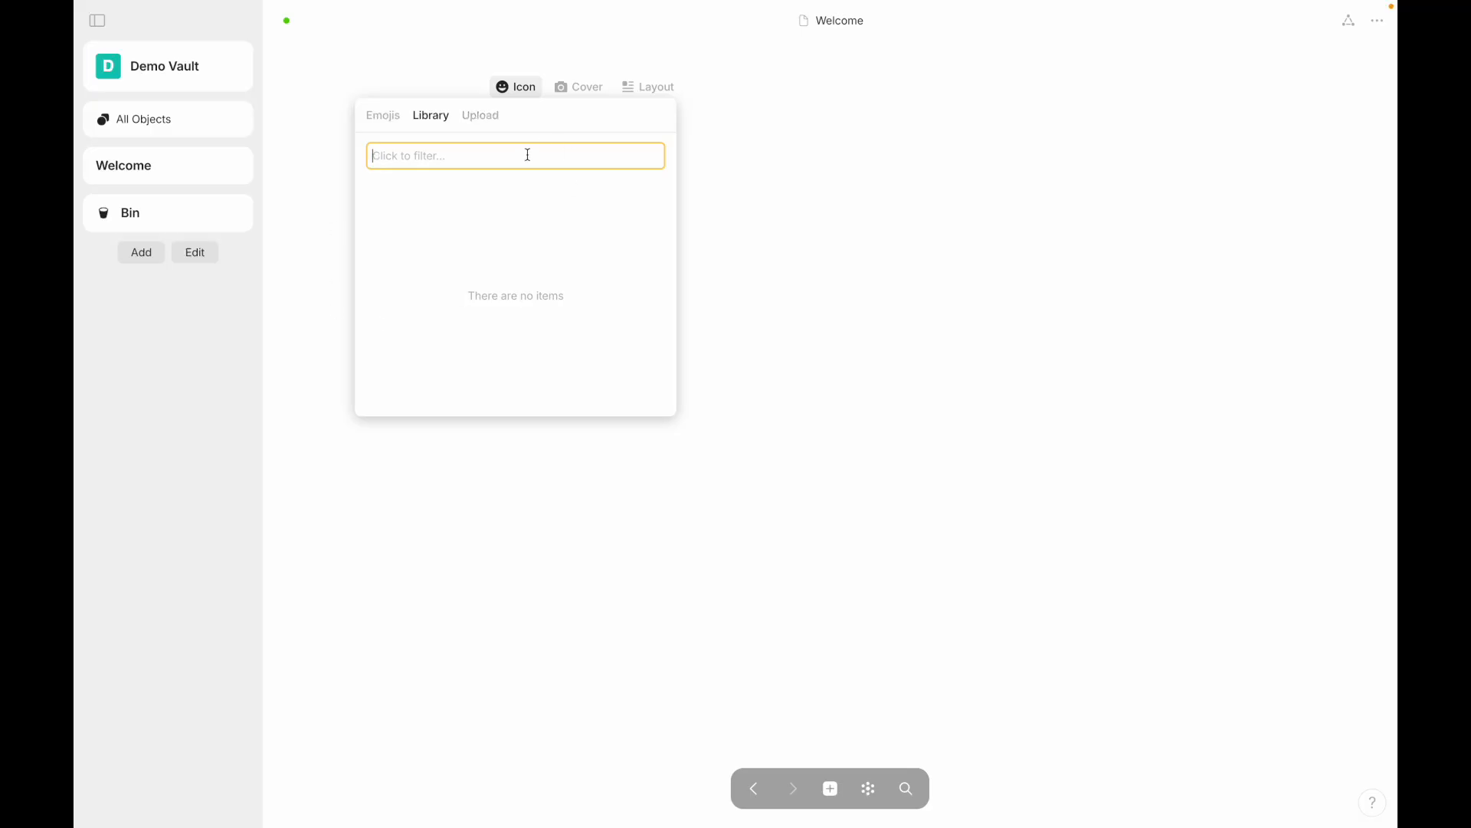
pyautogui.click(493, 115)
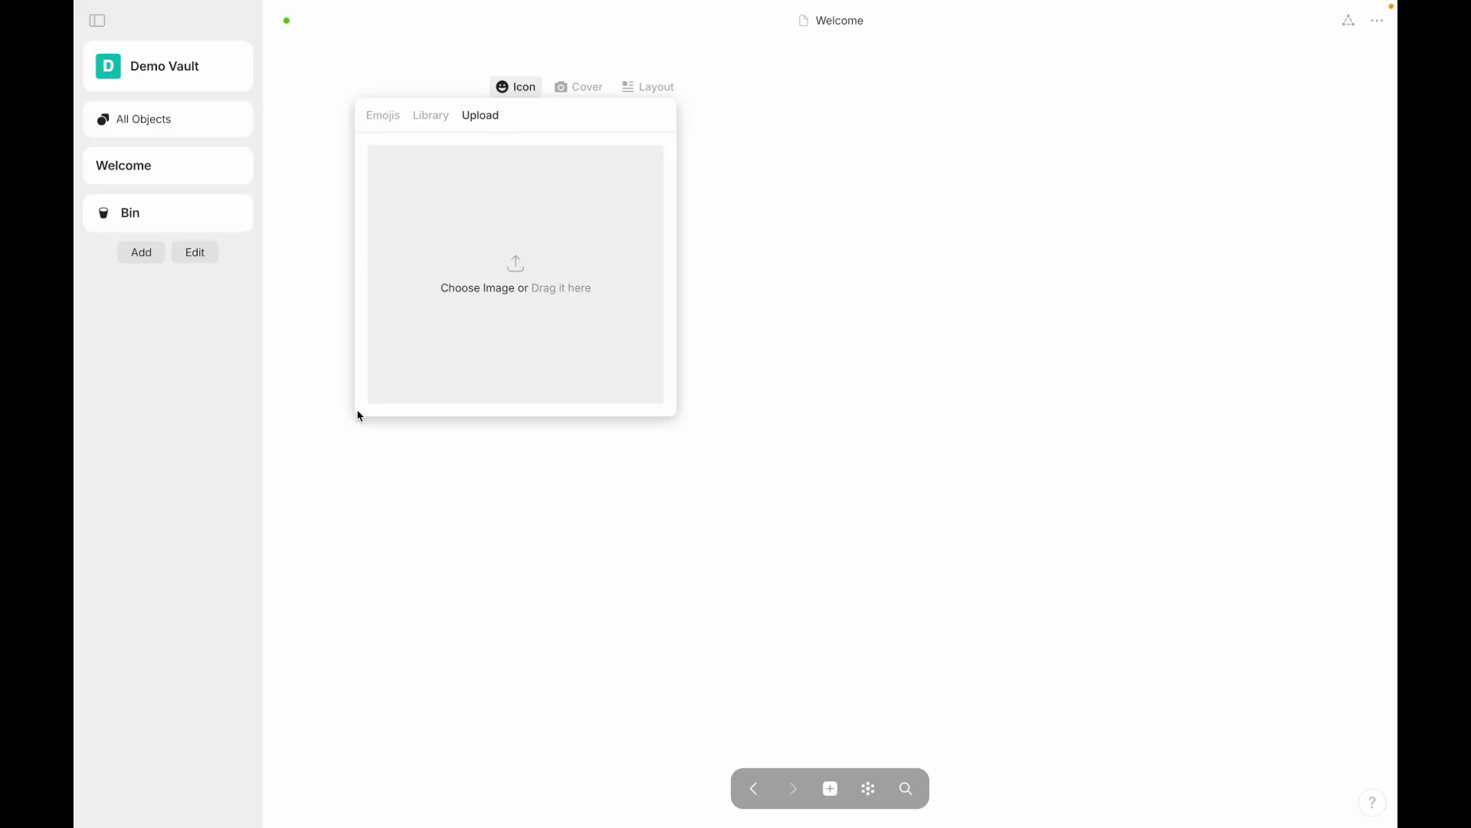
pyautogui.click(429, 116)
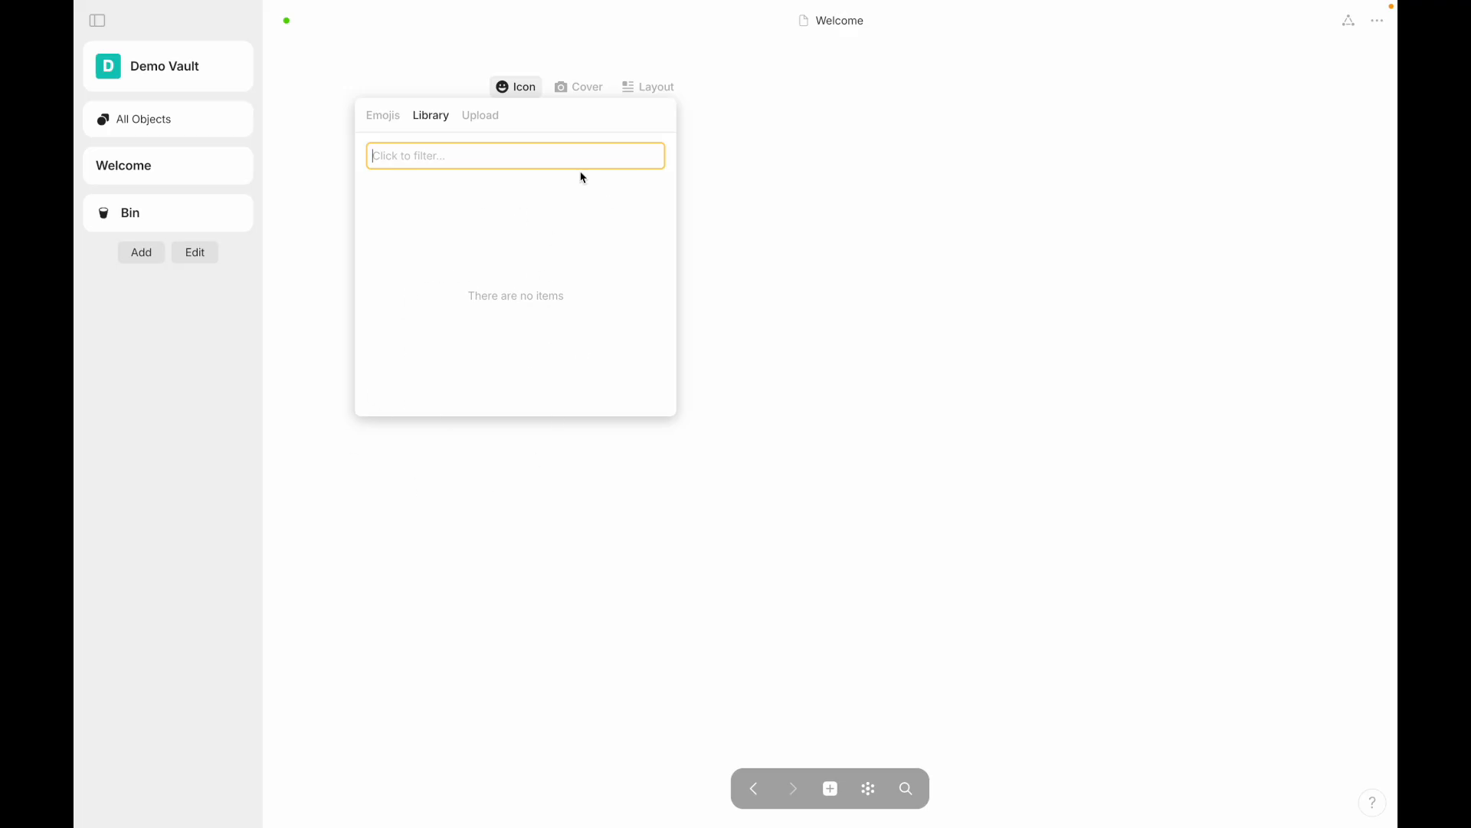
pyautogui.click(386, 118)
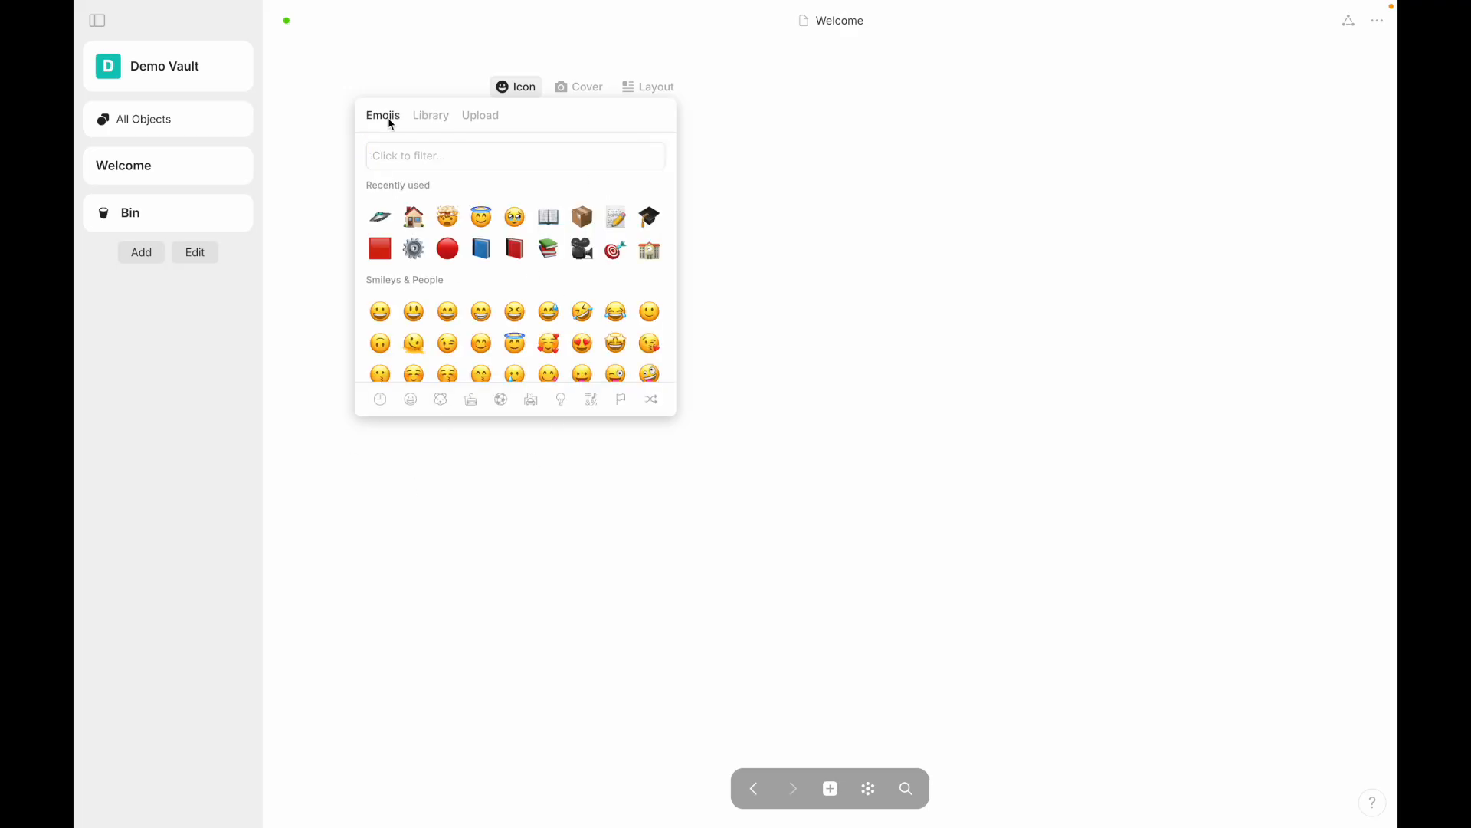
pyautogui.click(425, 223)
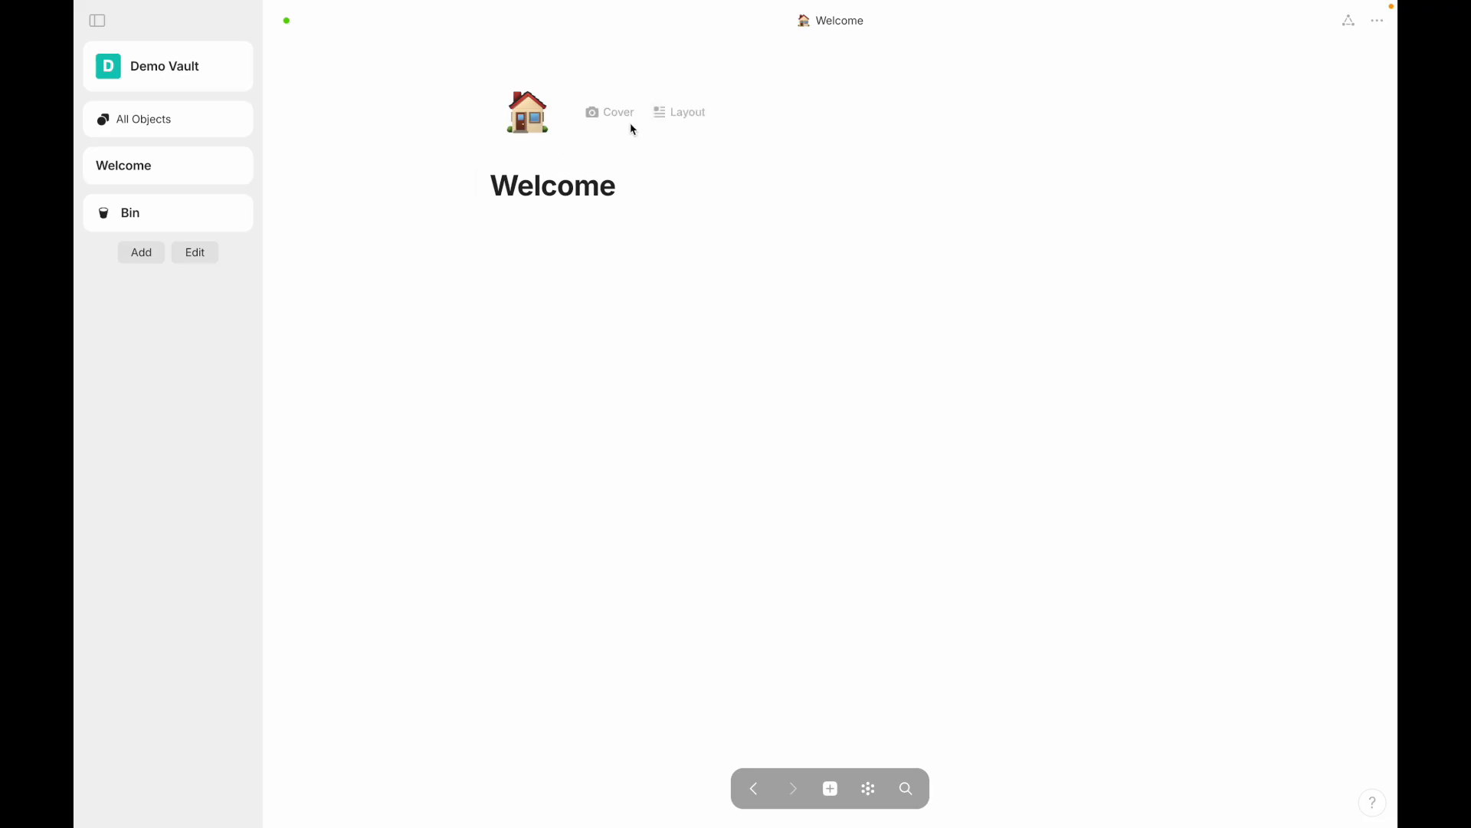
# Step: Try the blue-to-pink gradient as the Welcome page's cover and remove it again
pyautogui.click(615, 117)
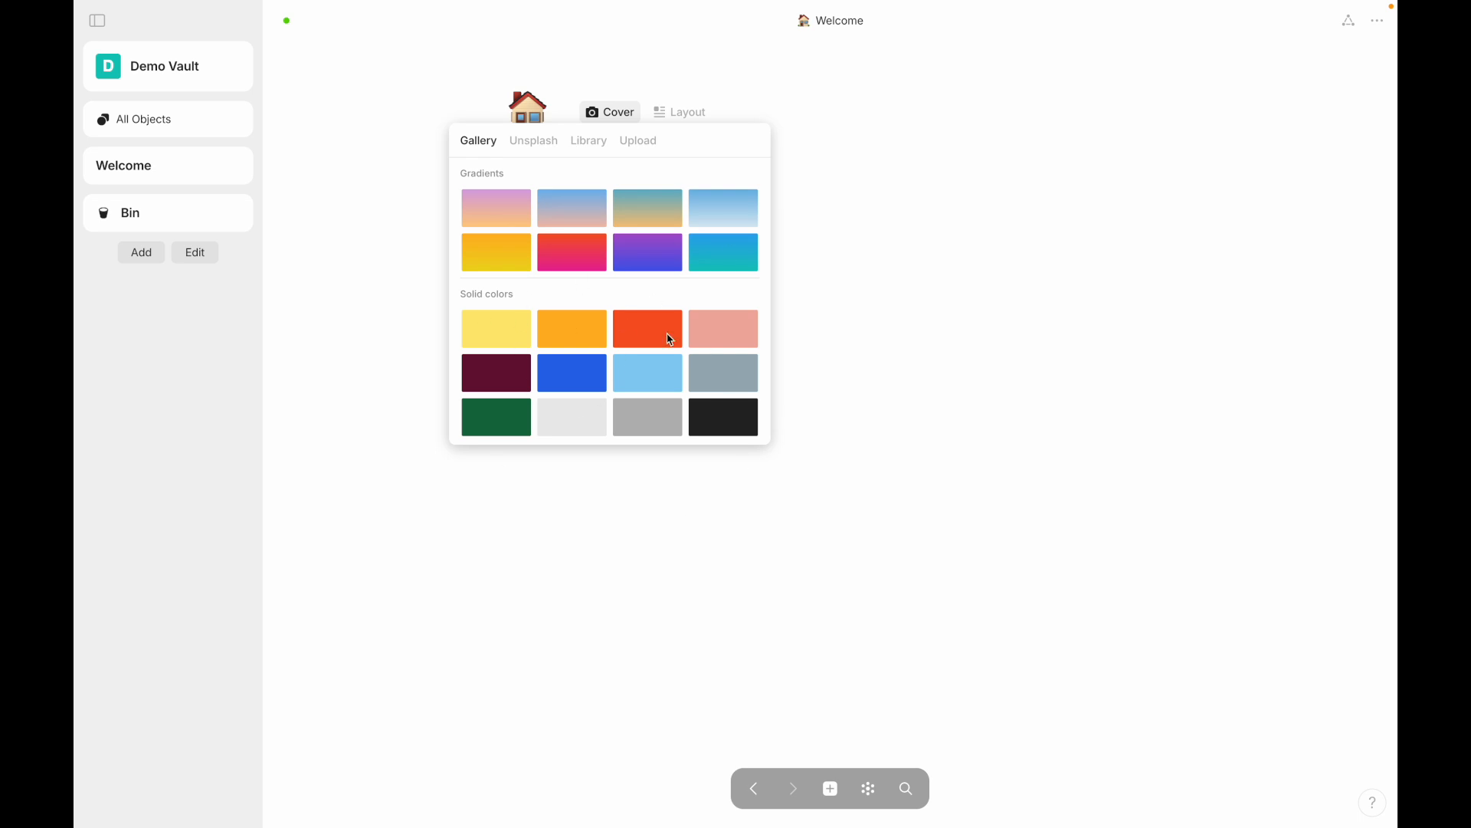
pyautogui.click(581, 222)
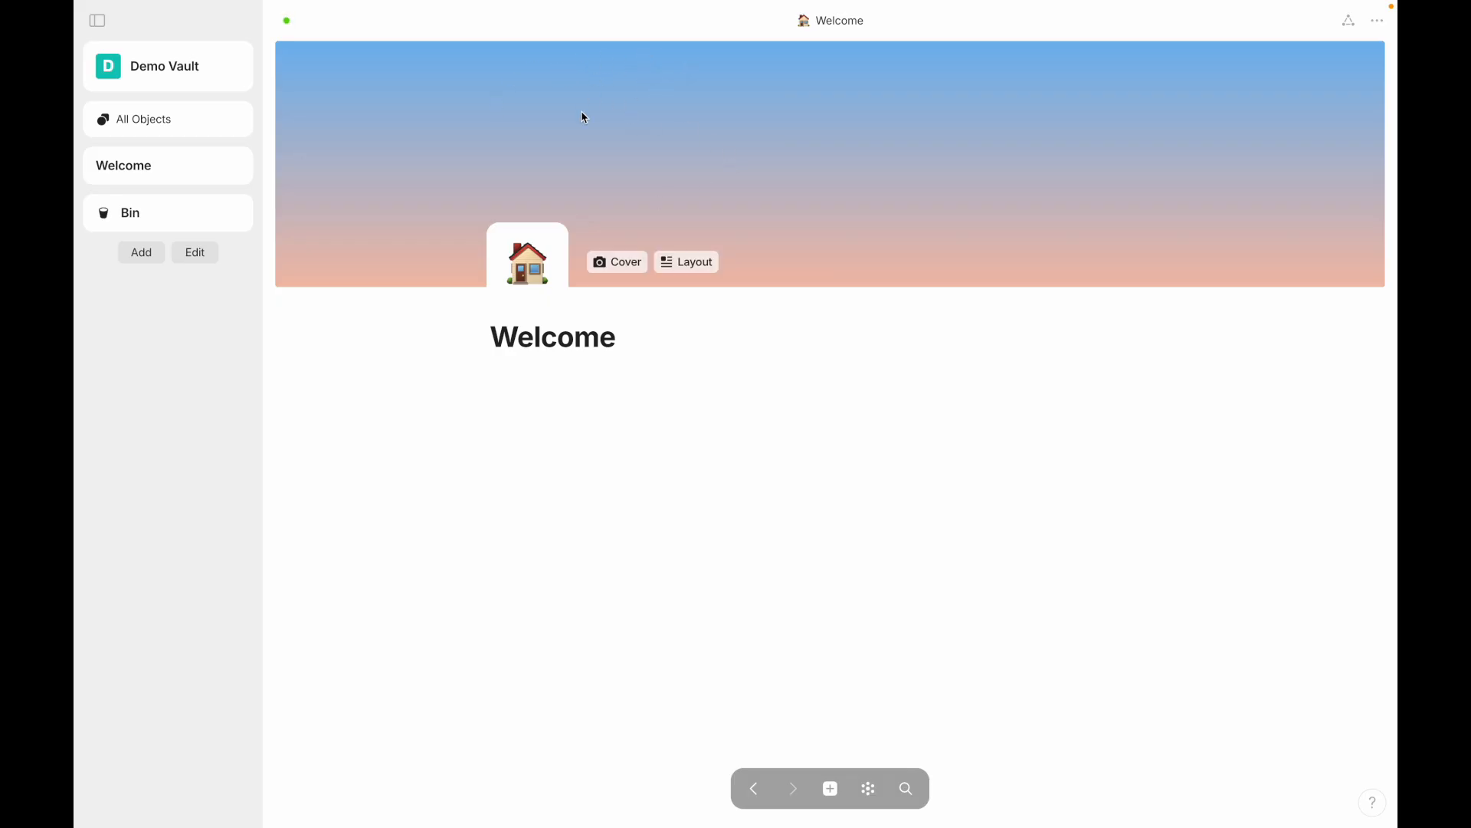
pyautogui.click(622, 263)
pyautogui.click(595, 289)
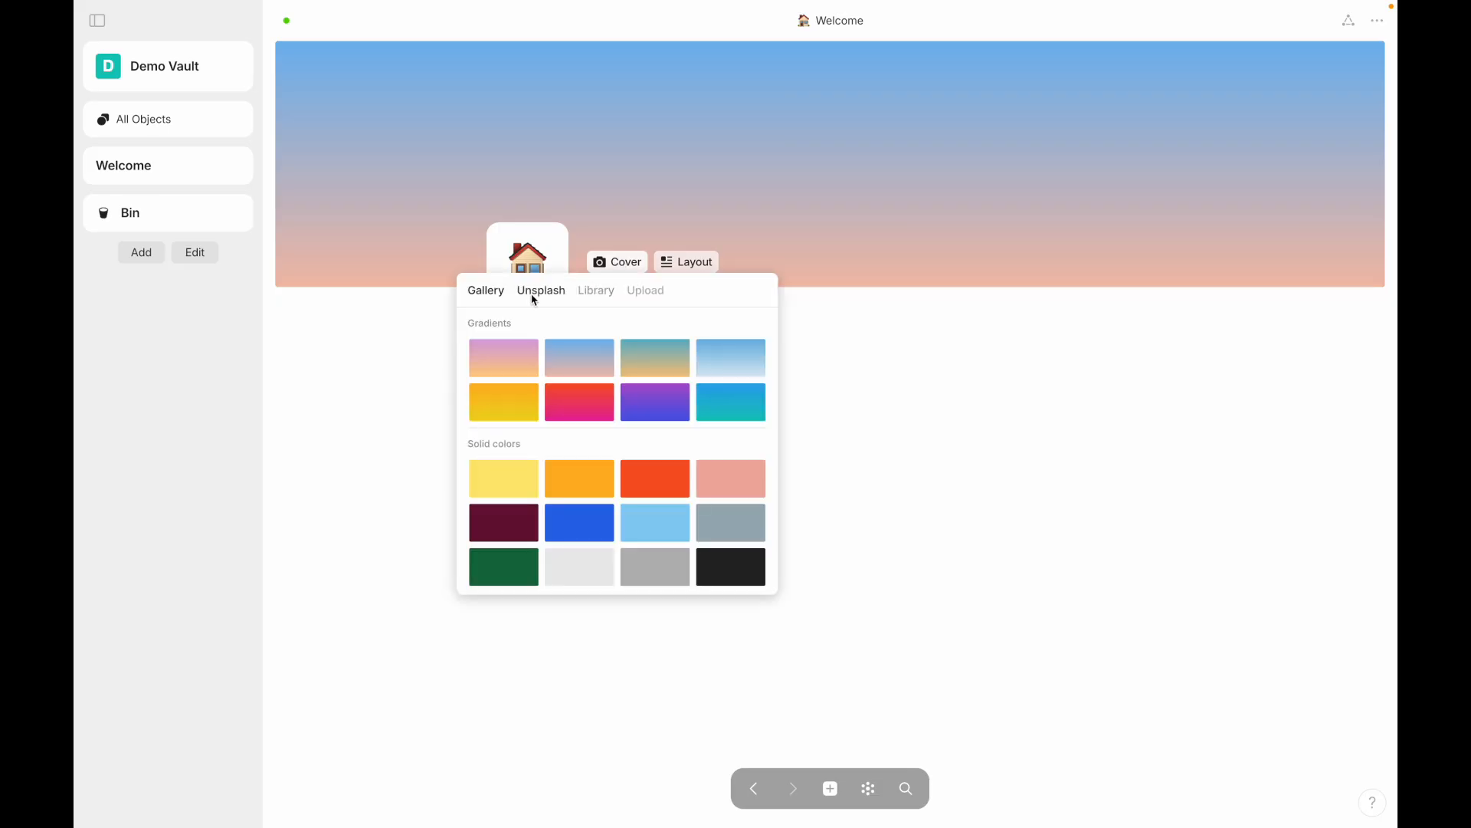
pyautogui.click(619, 263)
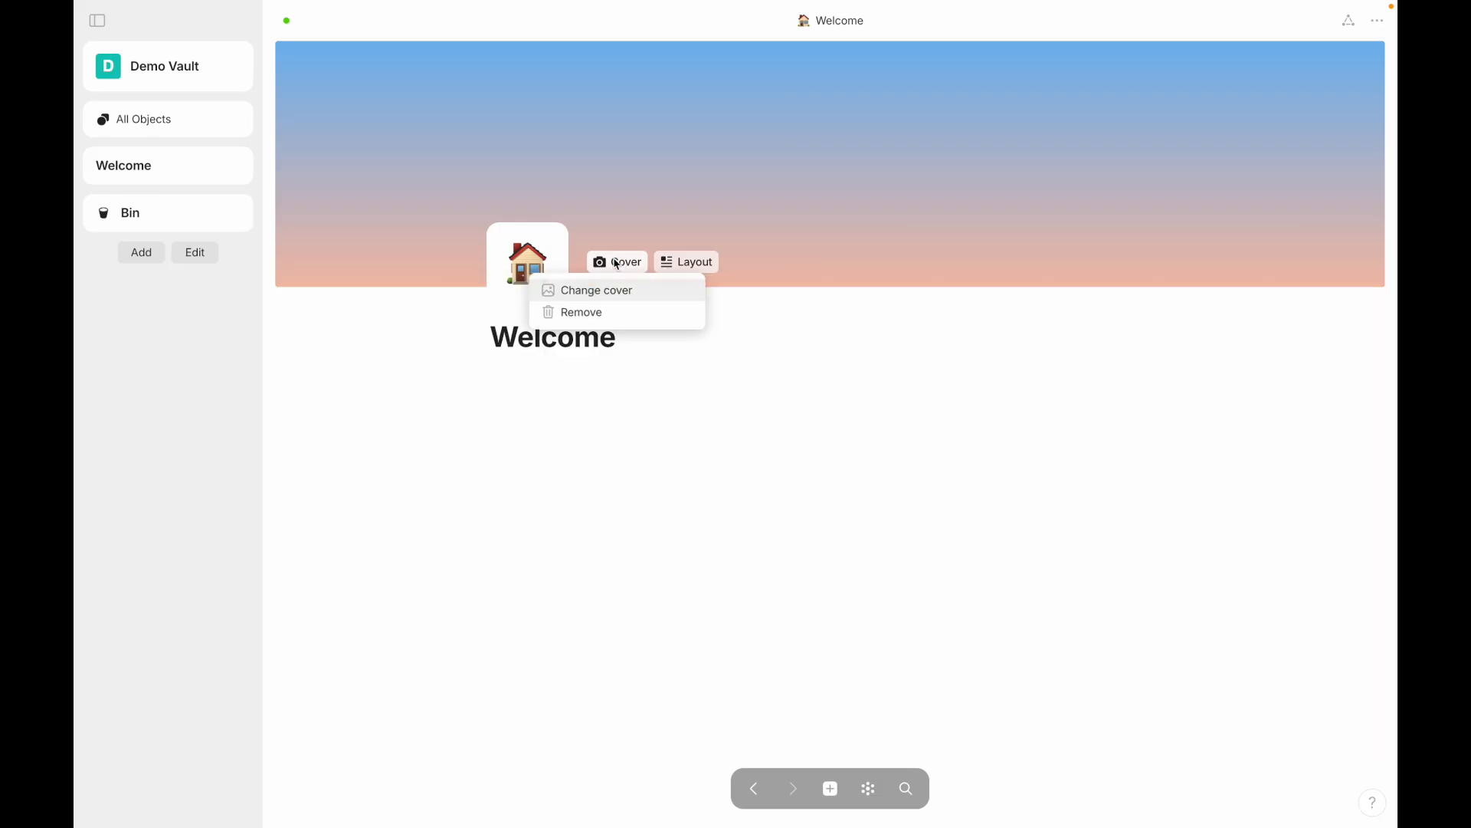
pyautogui.click(584, 310)
# Step: Set the Unsplash photo of snowy mountains under a starry purple sky as the Welcome page's cover
pyautogui.click(602, 112)
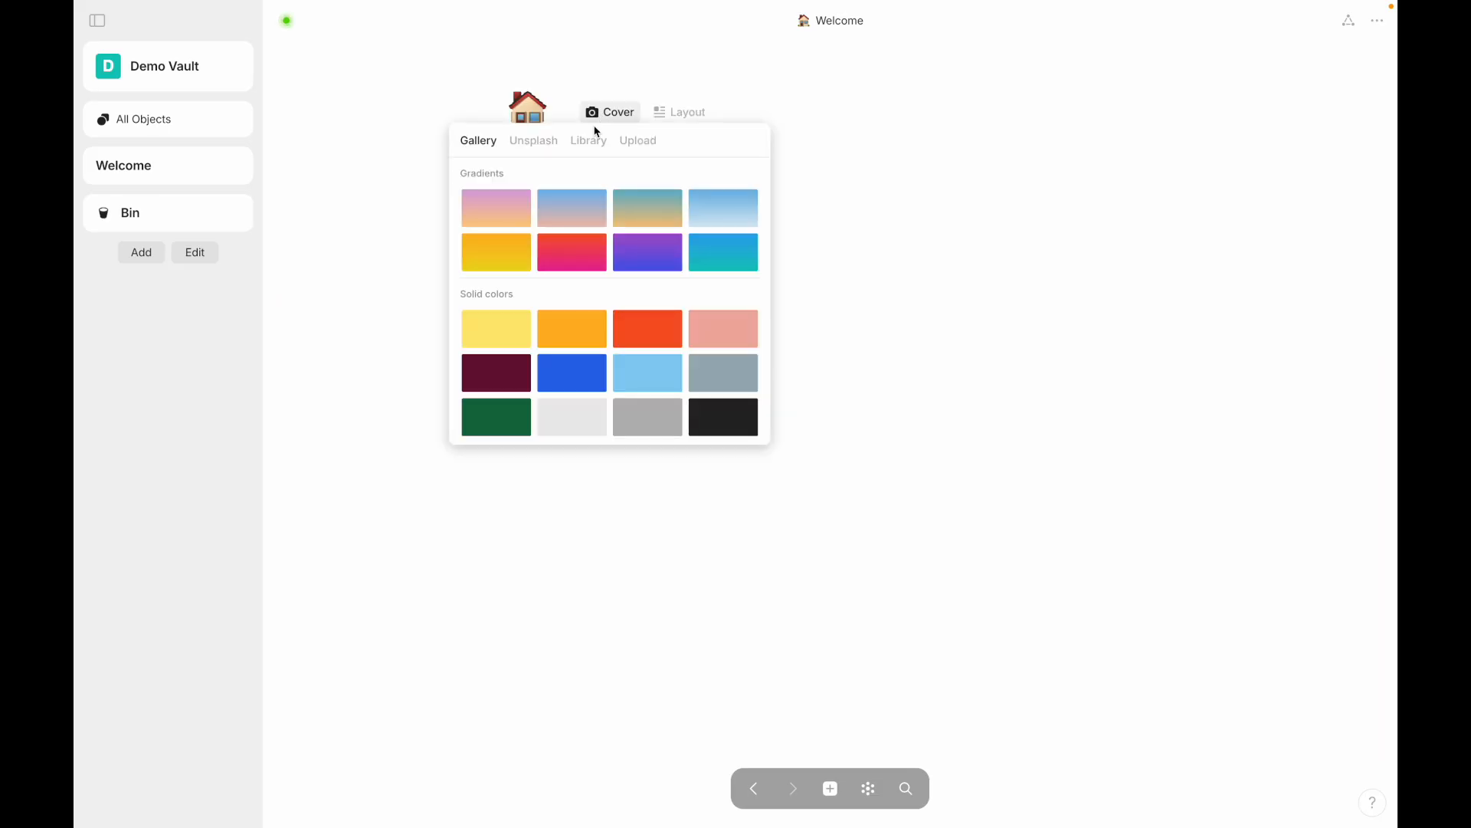
pyautogui.click(526, 144)
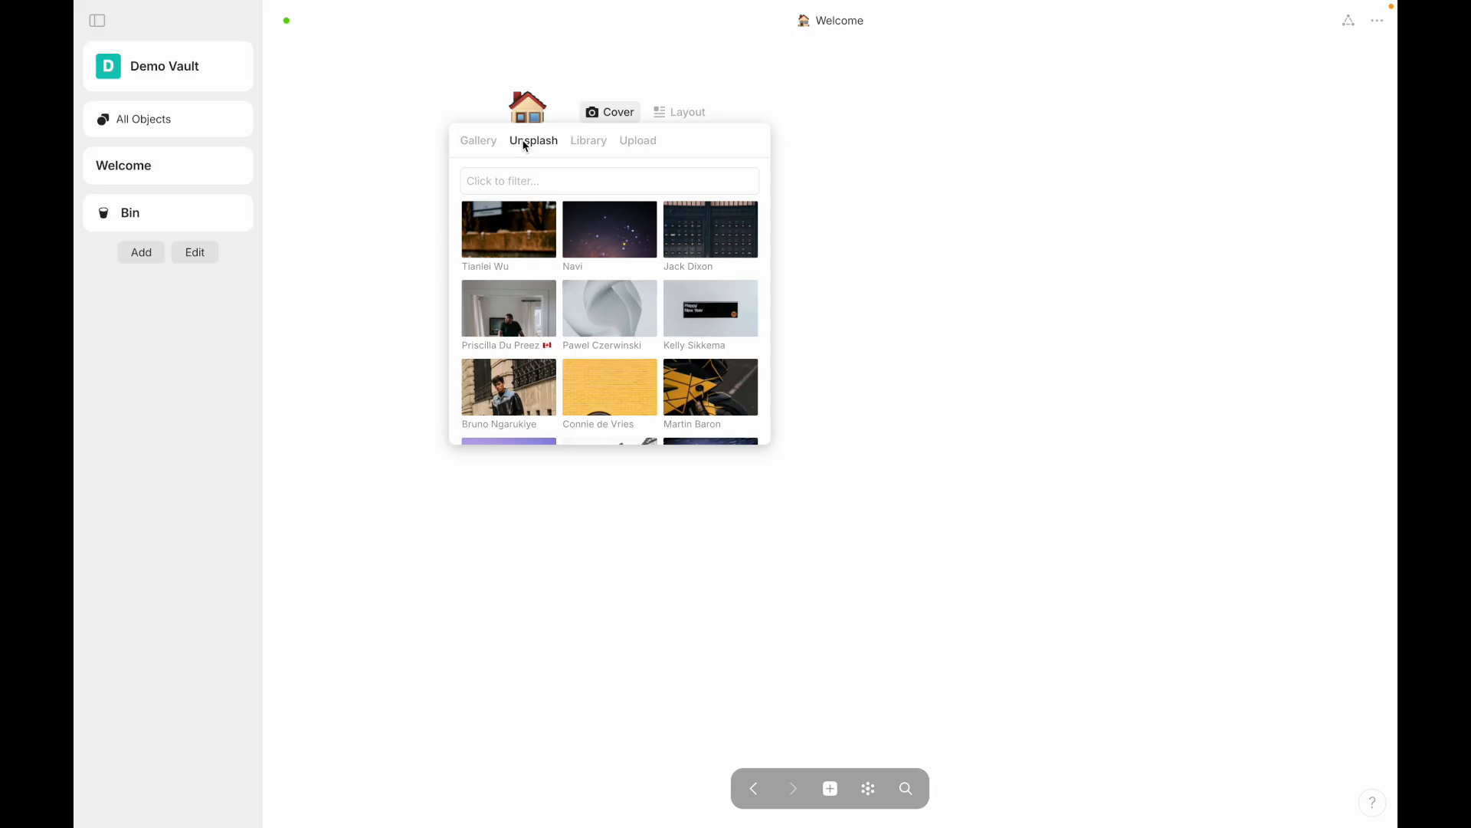
pyautogui.scroll(-10, 561, 282)
pyautogui.scroll(8, 562, 282)
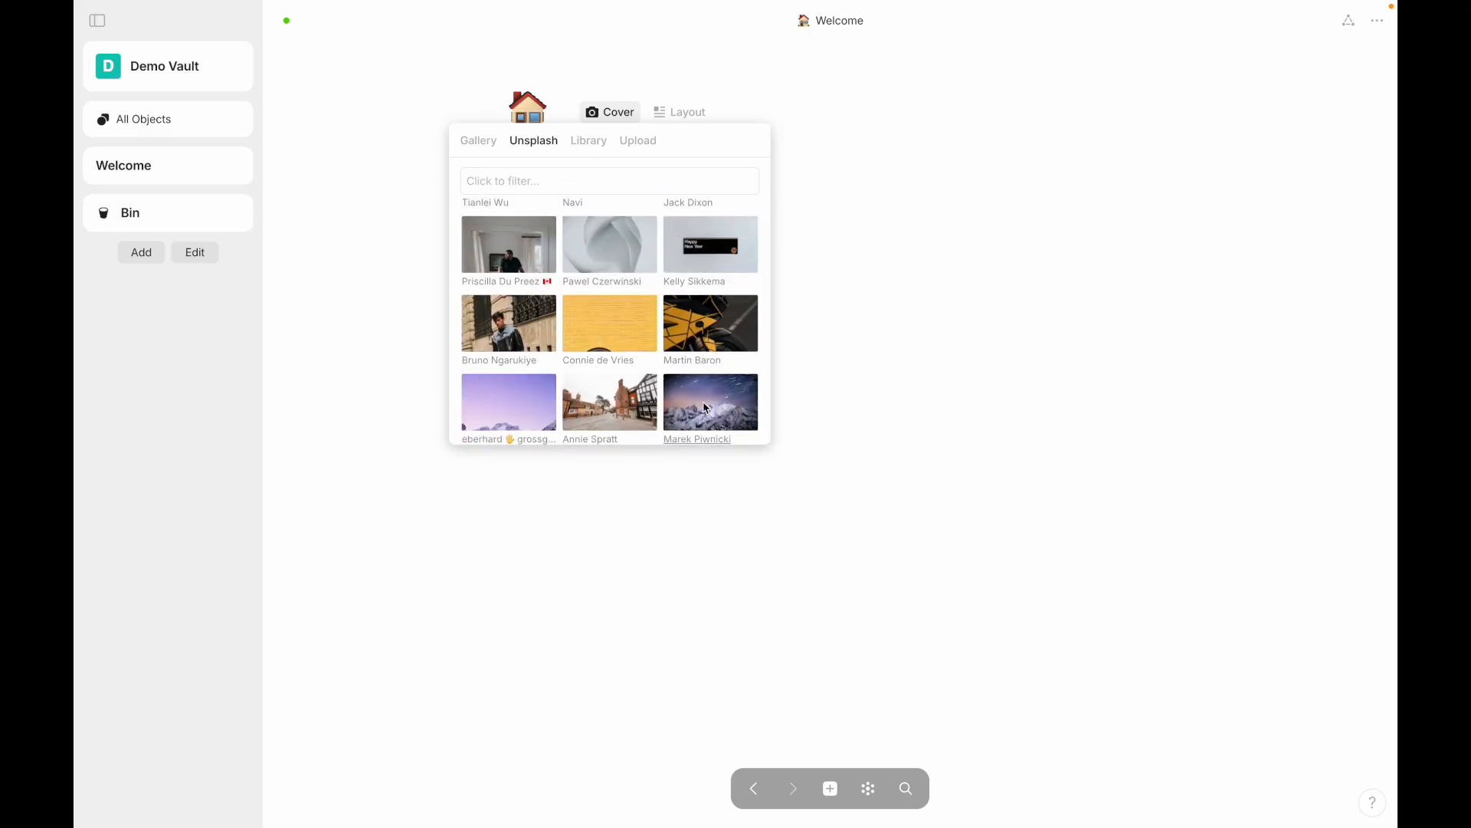
pyautogui.click(705, 408)
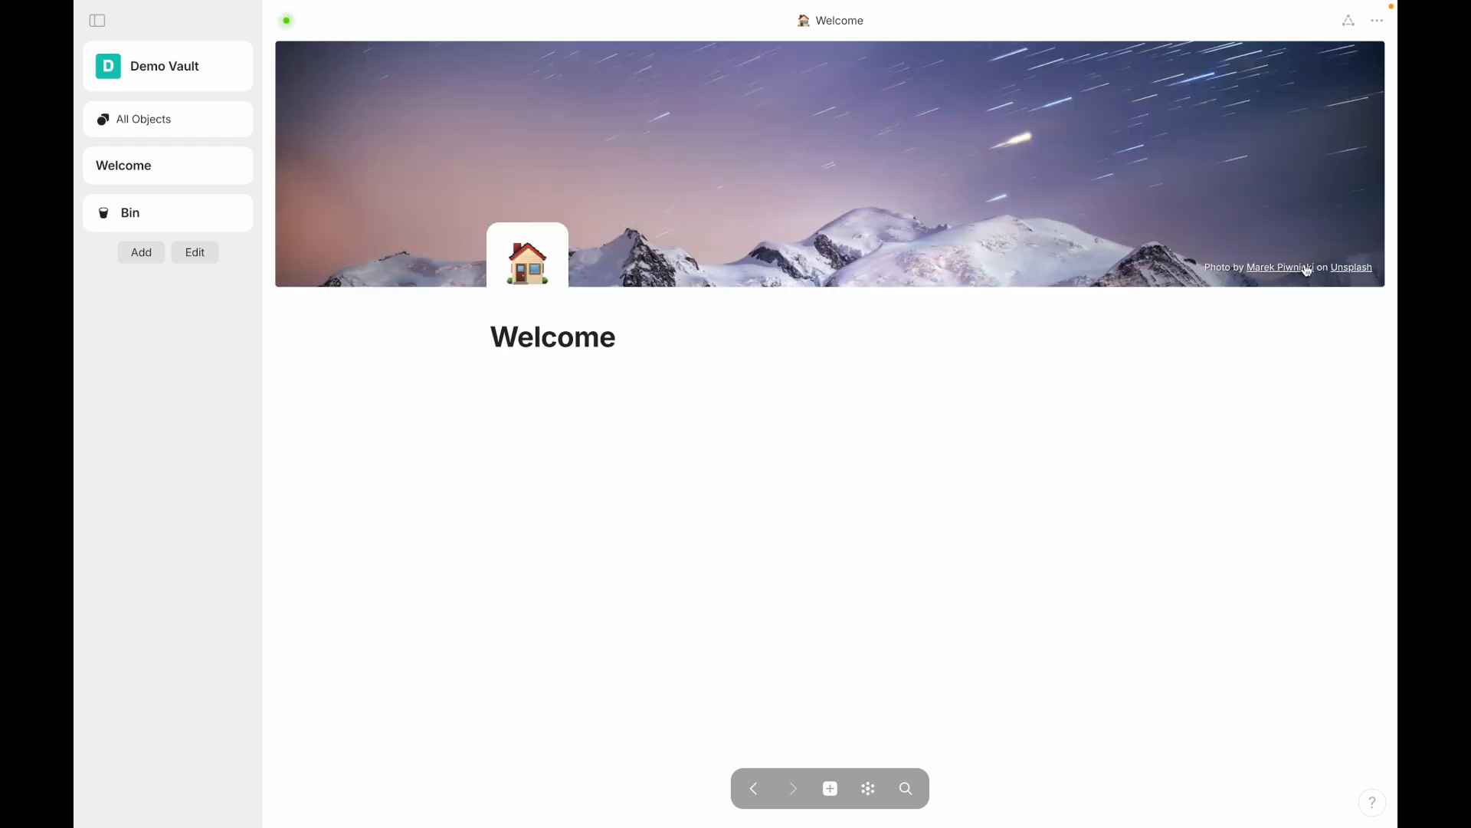
# Step: Reposition the mountain cover photo at 100% zoom so that more of the snowy peaks shows, and save the position
pyautogui.moveTo(630, 268)
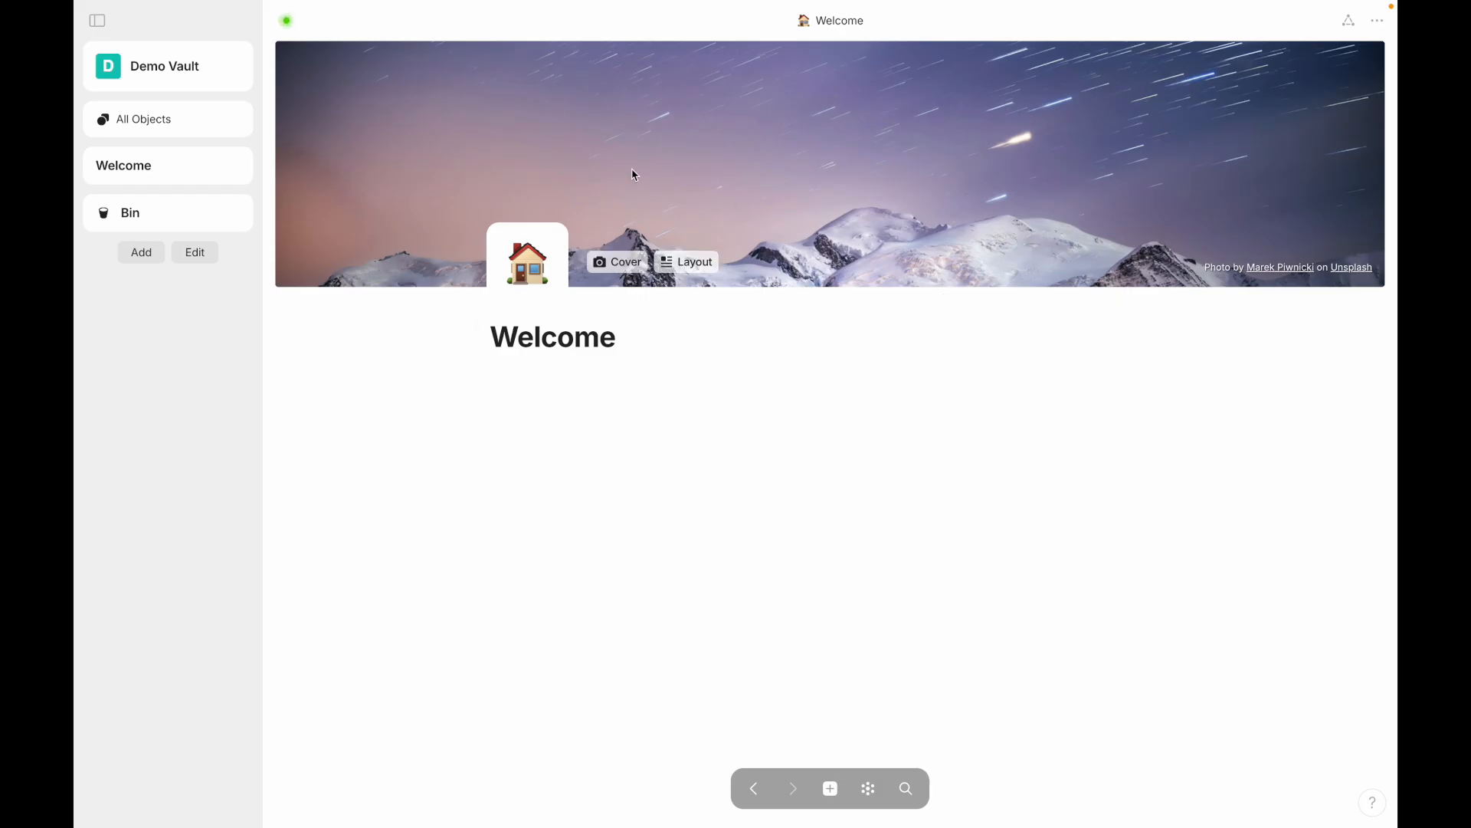
pyautogui.click(614, 263)
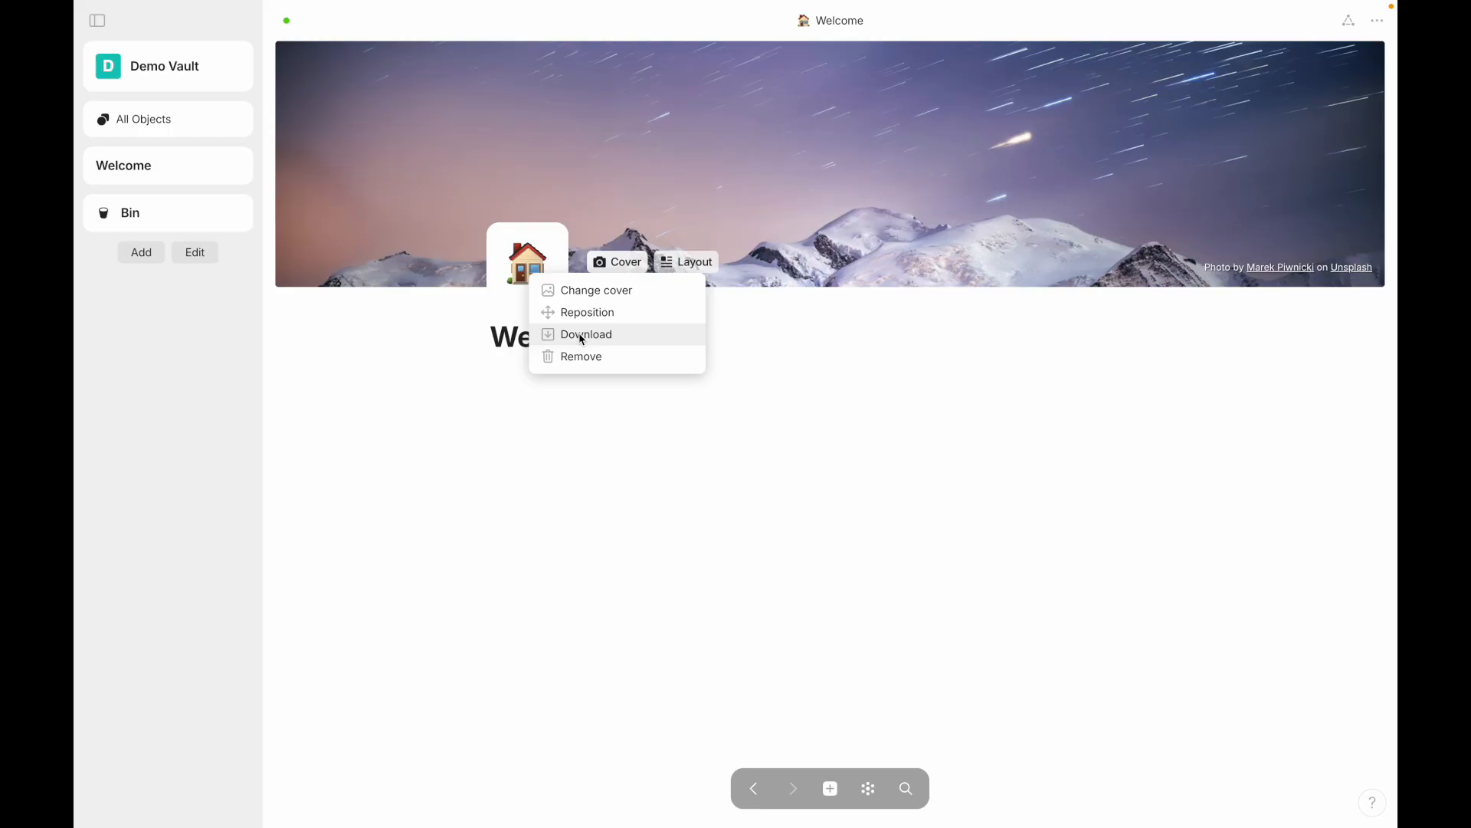
pyautogui.click(601, 312)
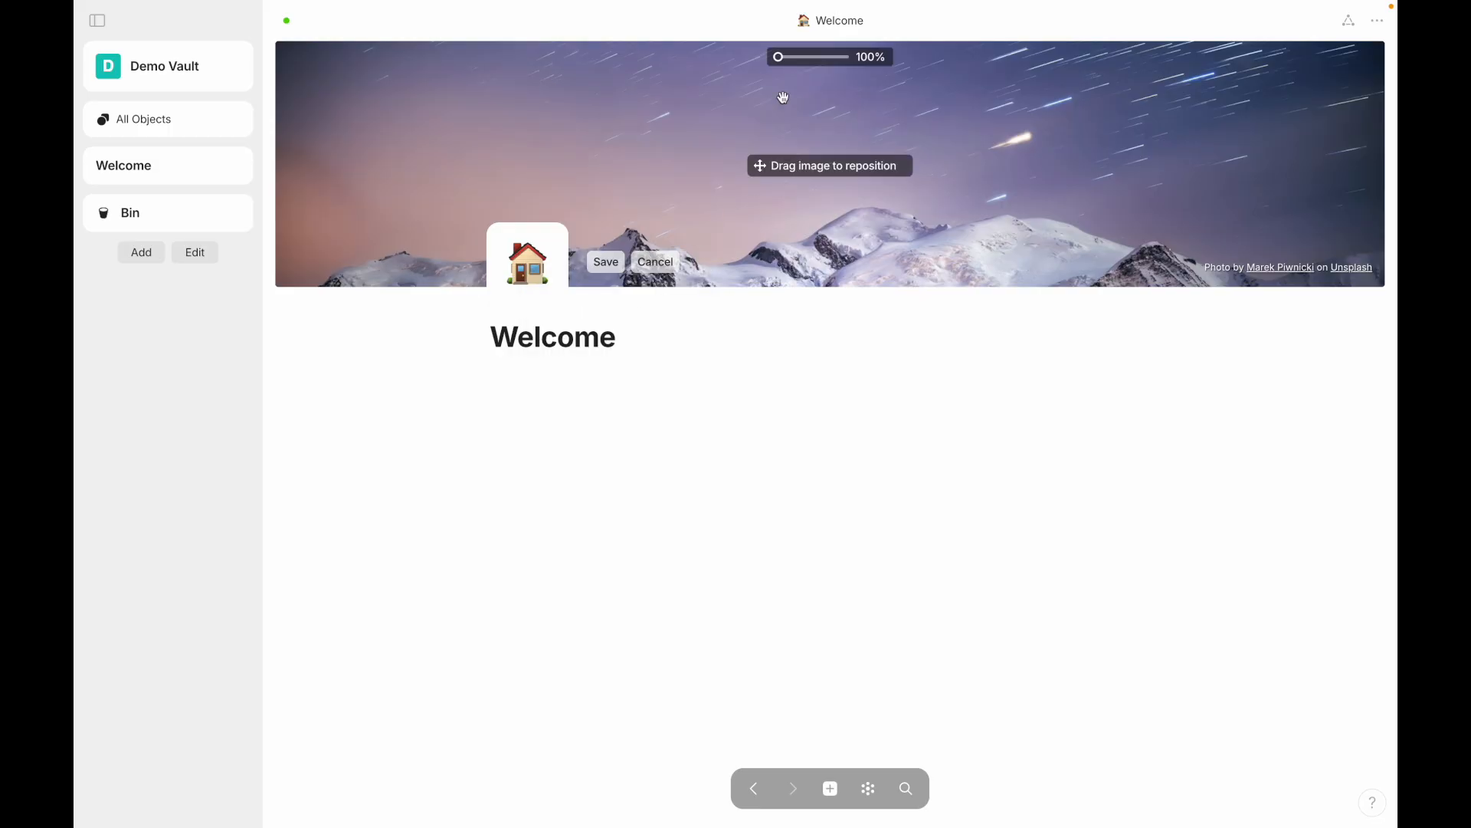
pyautogui.moveTo(779, 60)
pyautogui.mouseDown()
pyautogui.moveTo(847, 56)
pyautogui.moveTo(779, 57)
pyautogui.mouseUp()
pyautogui.moveTo(821, 158); pyautogui.dragTo(749, 161)
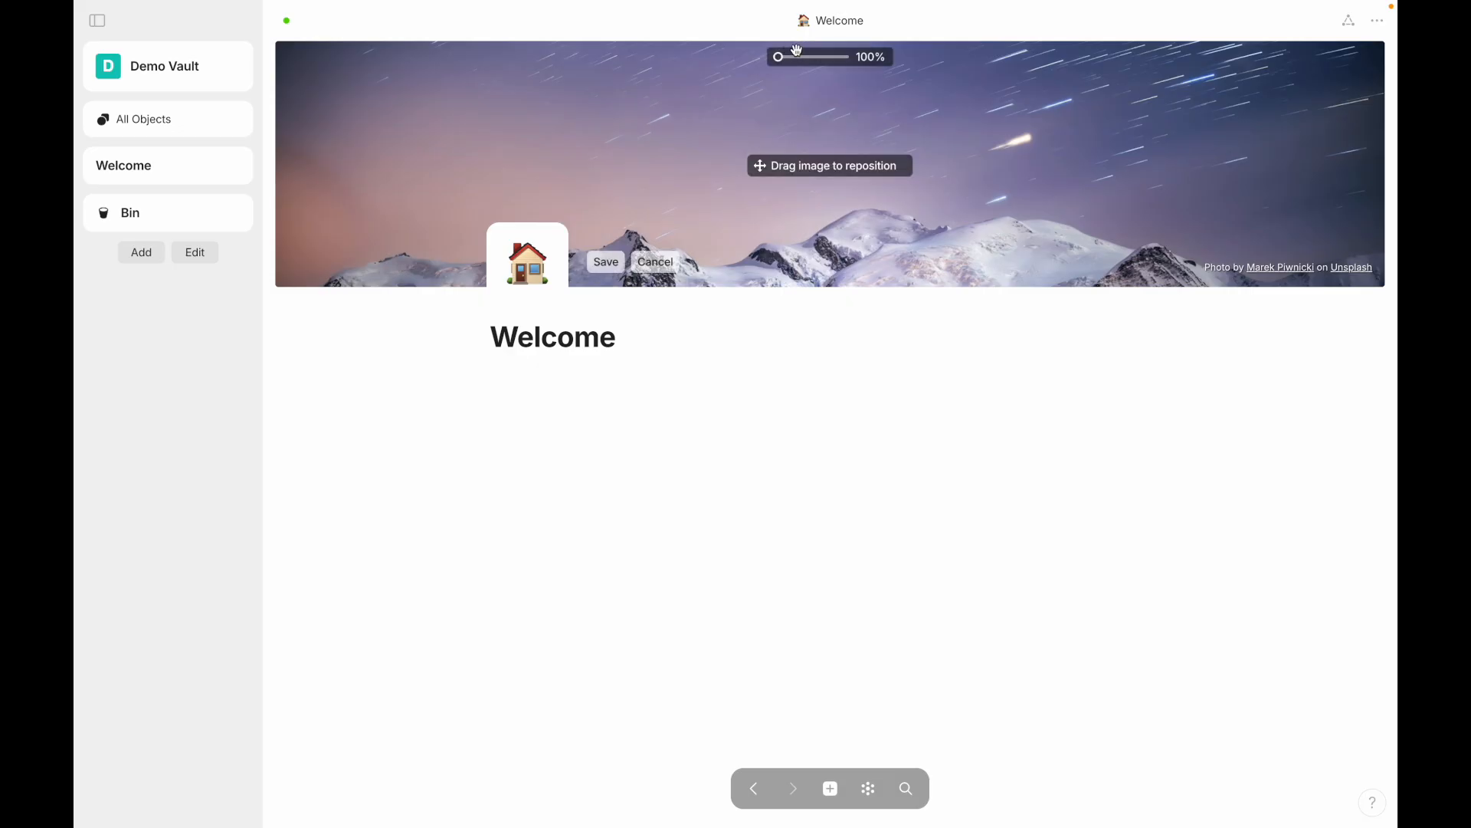
pyautogui.moveTo(795, 57); pyautogui.dragTo(826, 64)
pyautogui.moveTo(841, 118); pyautogui.dragTo(907, 92)
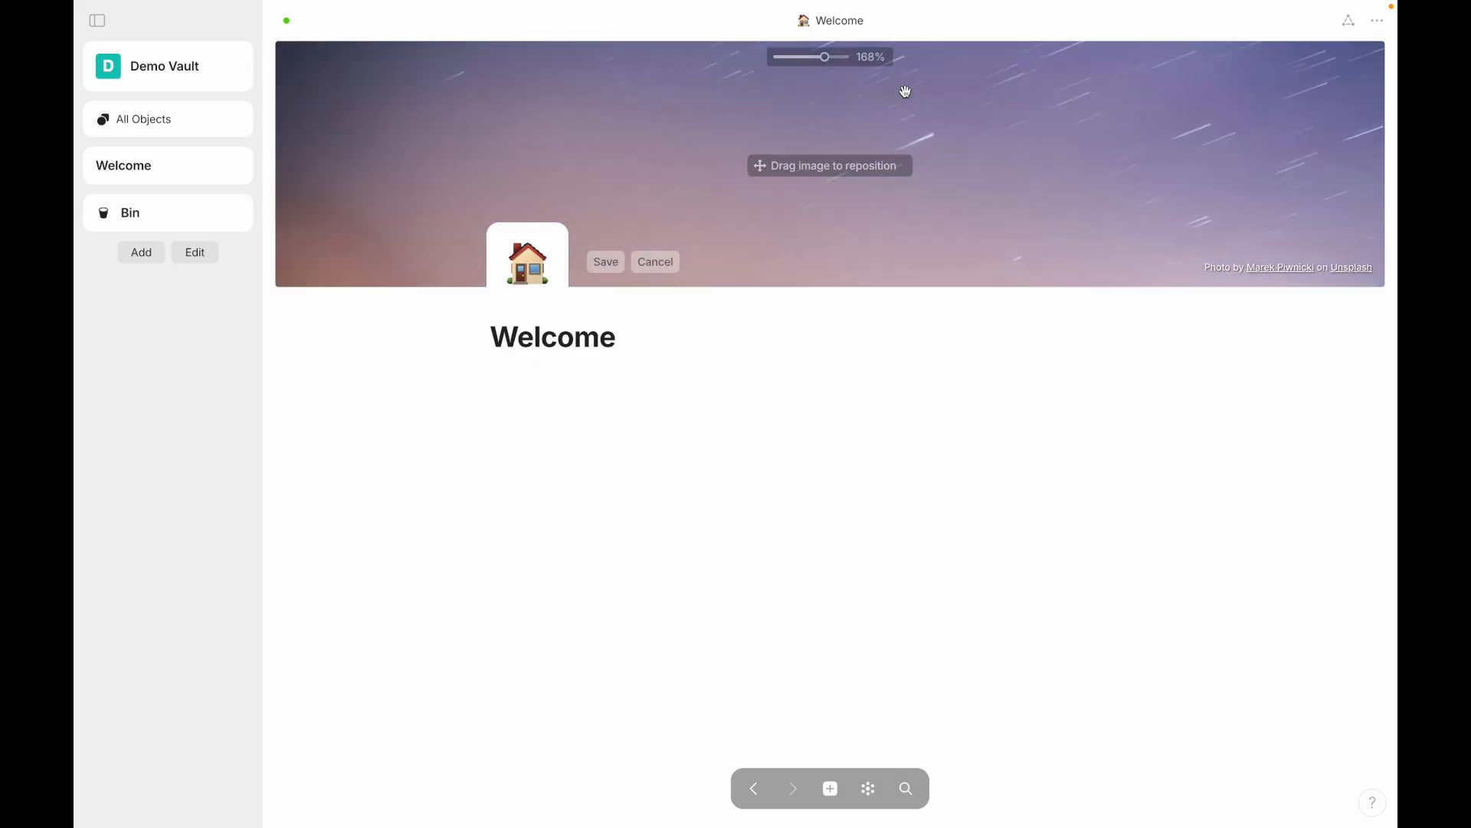
pyautogui.moveTo(827, 61); pyautogui.dragTo(636, 69)
pyautogui.moveTo(776, 230)
pyautogui.mouseDown()
pyautogui.moveTo(786, 77)
pyautogui.moveTo(770, 220)
pyautogui.mouseUp()
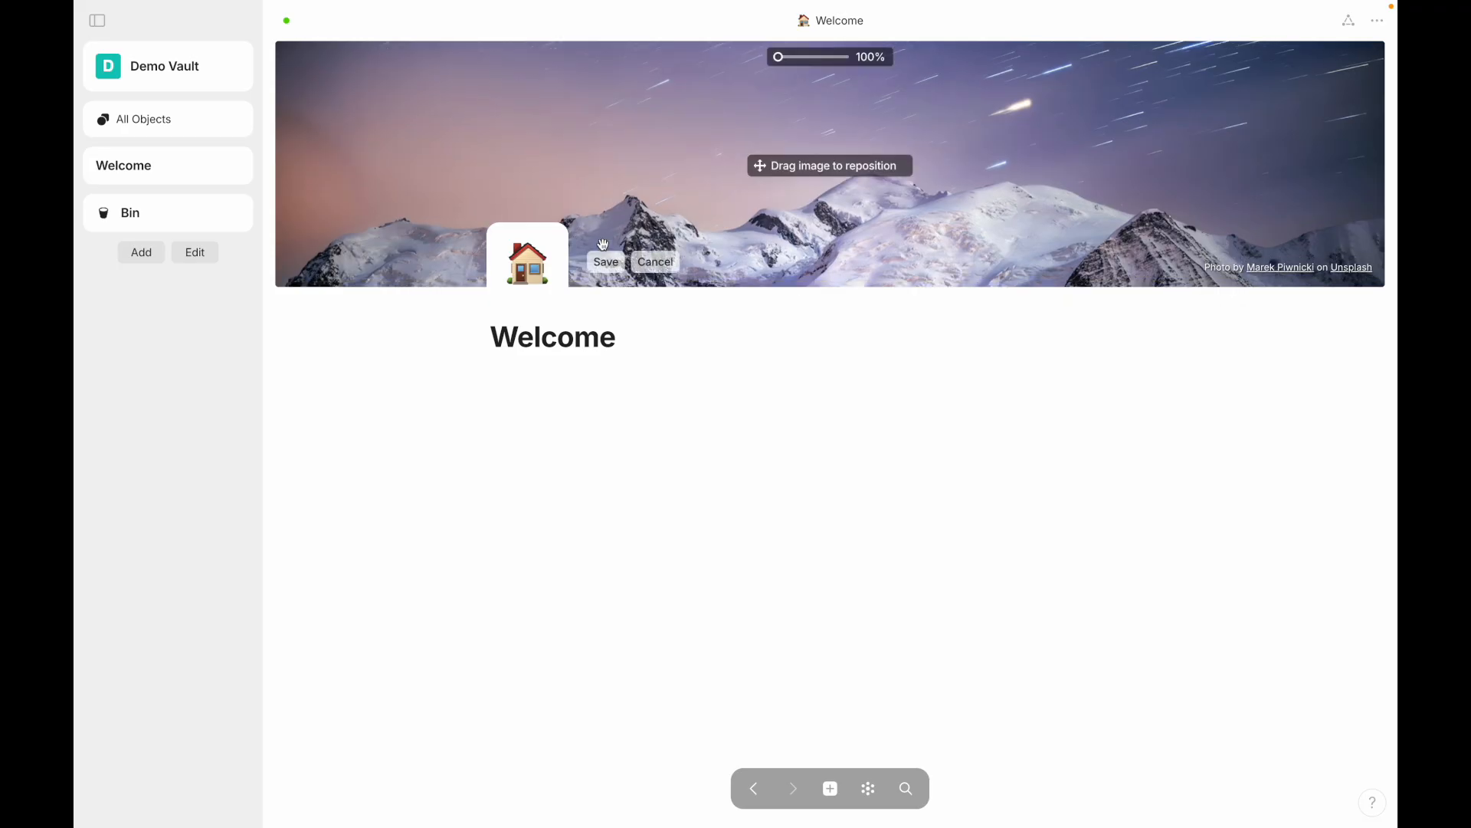
pyautogui.click(605, 262)
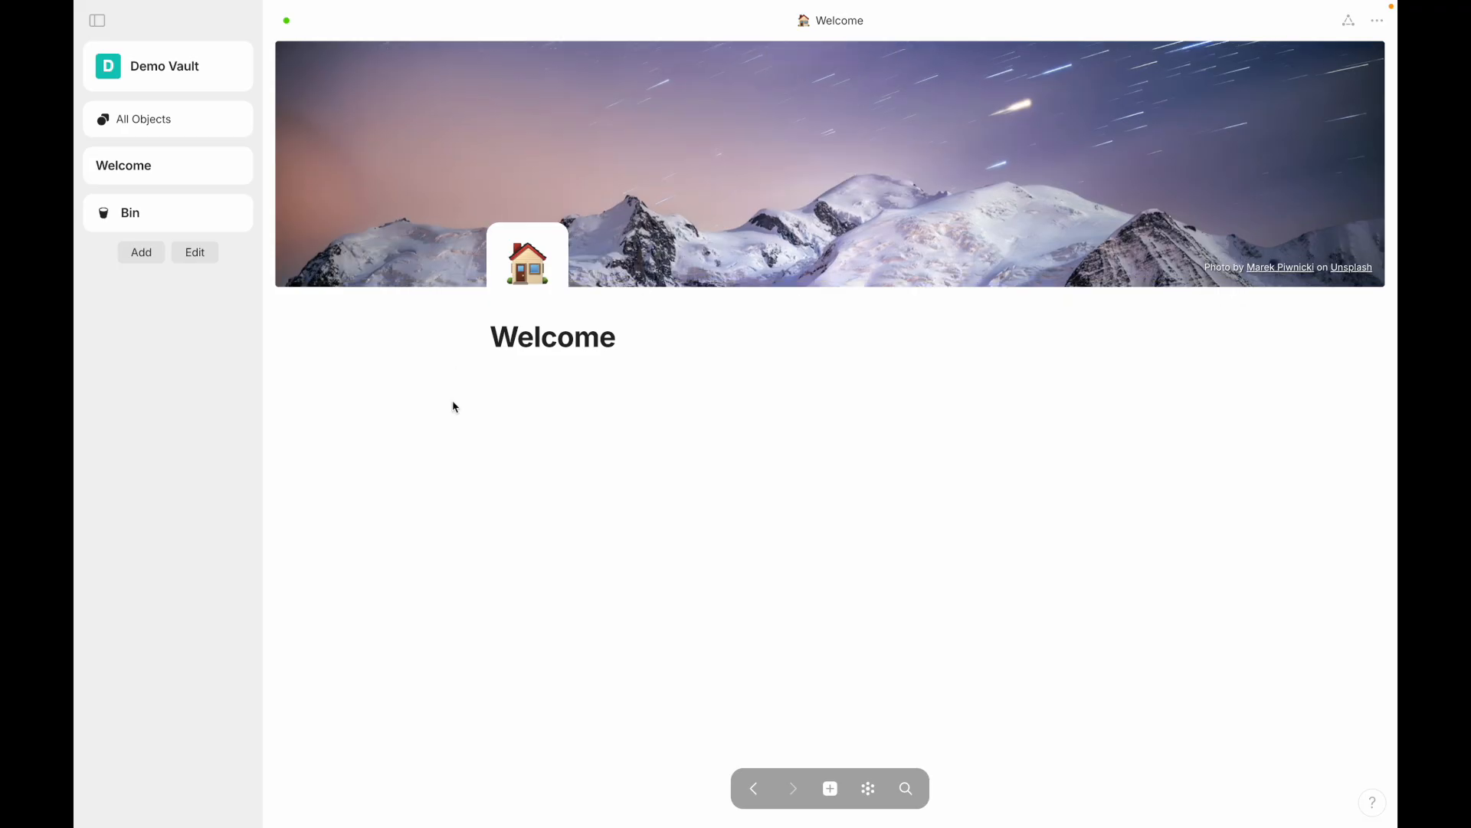
# Step: Change the Welcome page's cover to the light grey solid color from the gallery
pyautogui.click(617, 262)
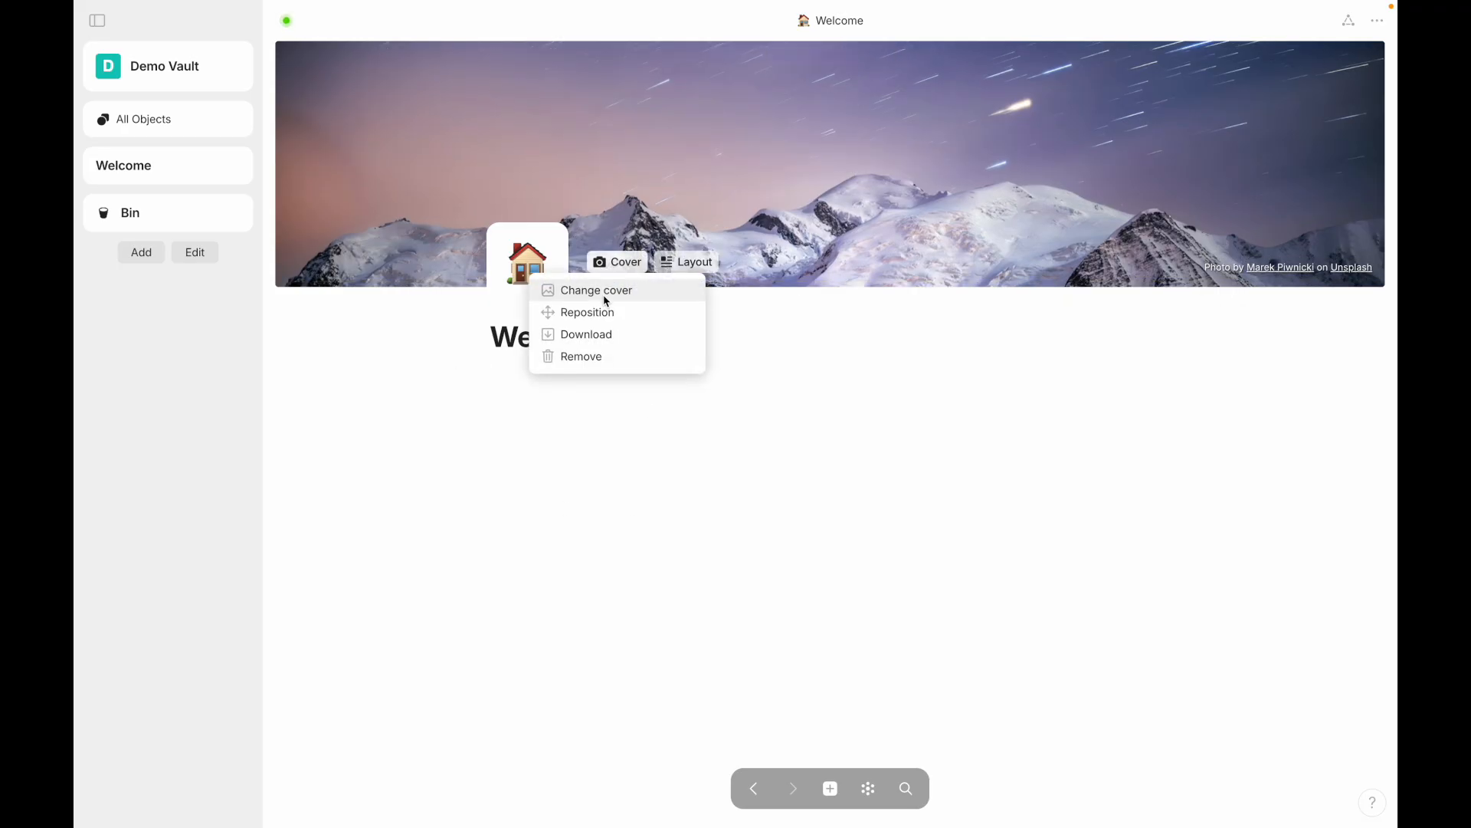
pyautogui.click(607, 298)
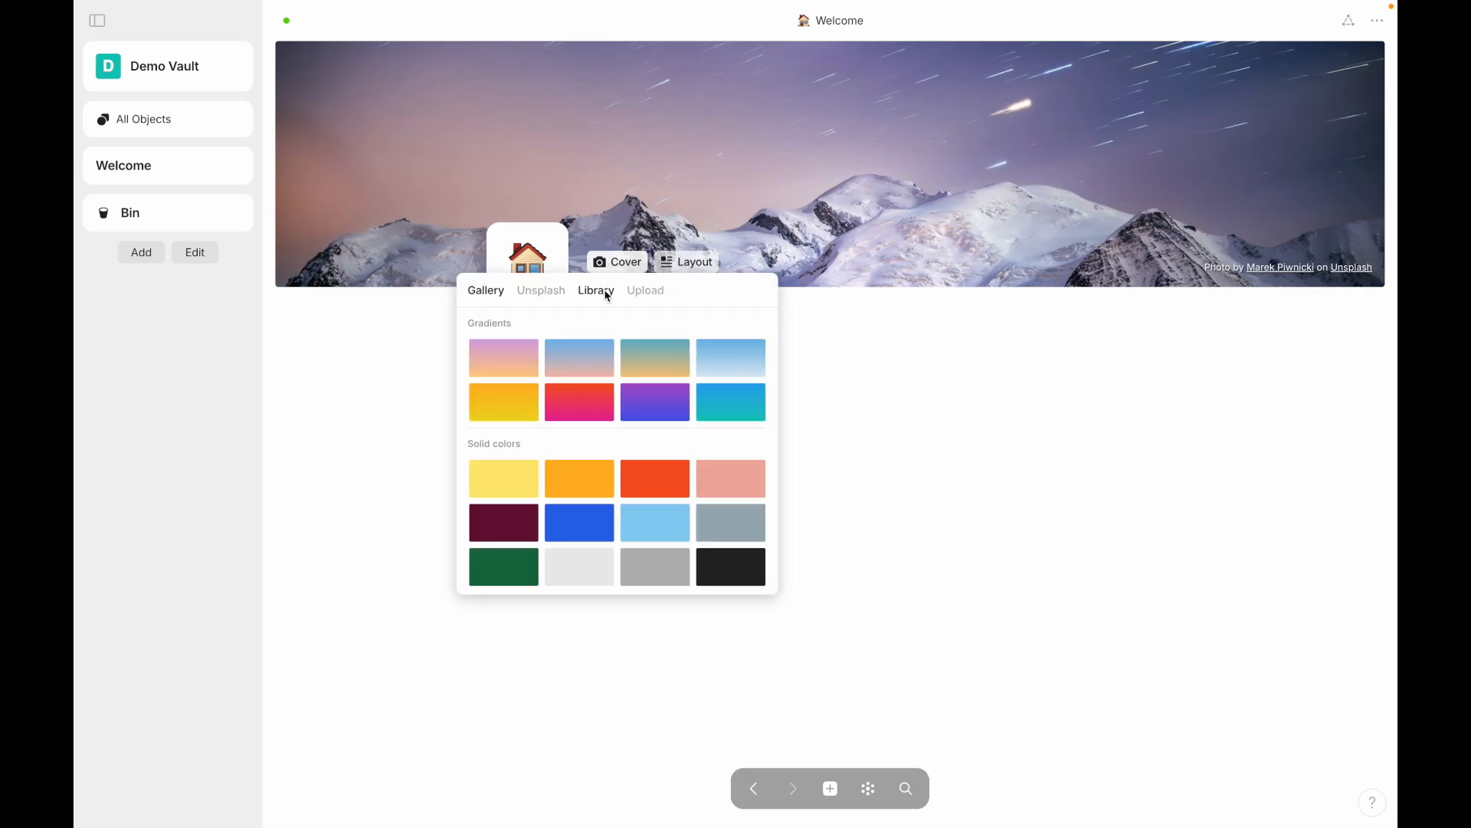
pyautogui.click(608, 295)
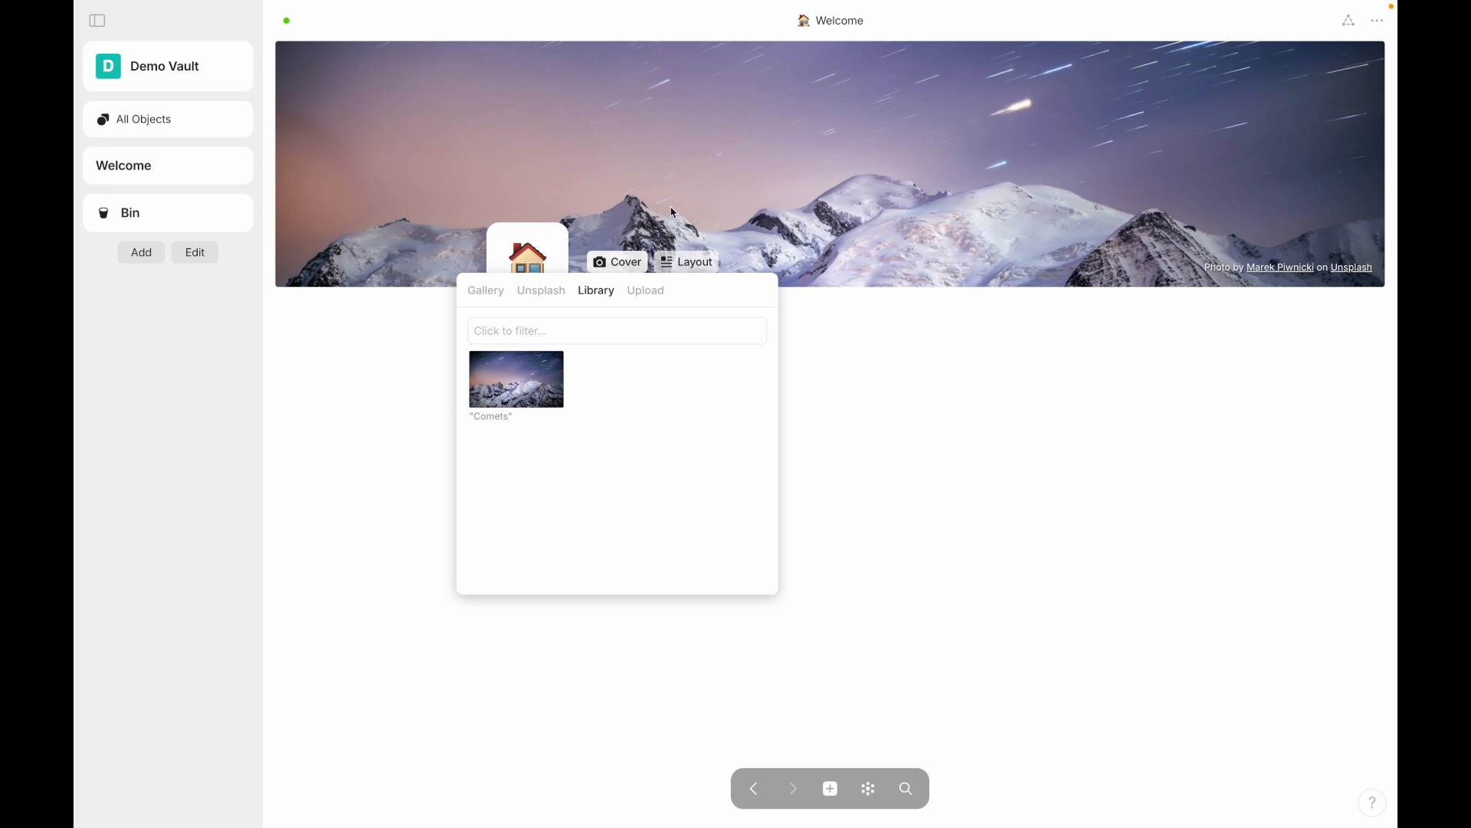
pyautogui.click(646, 292)
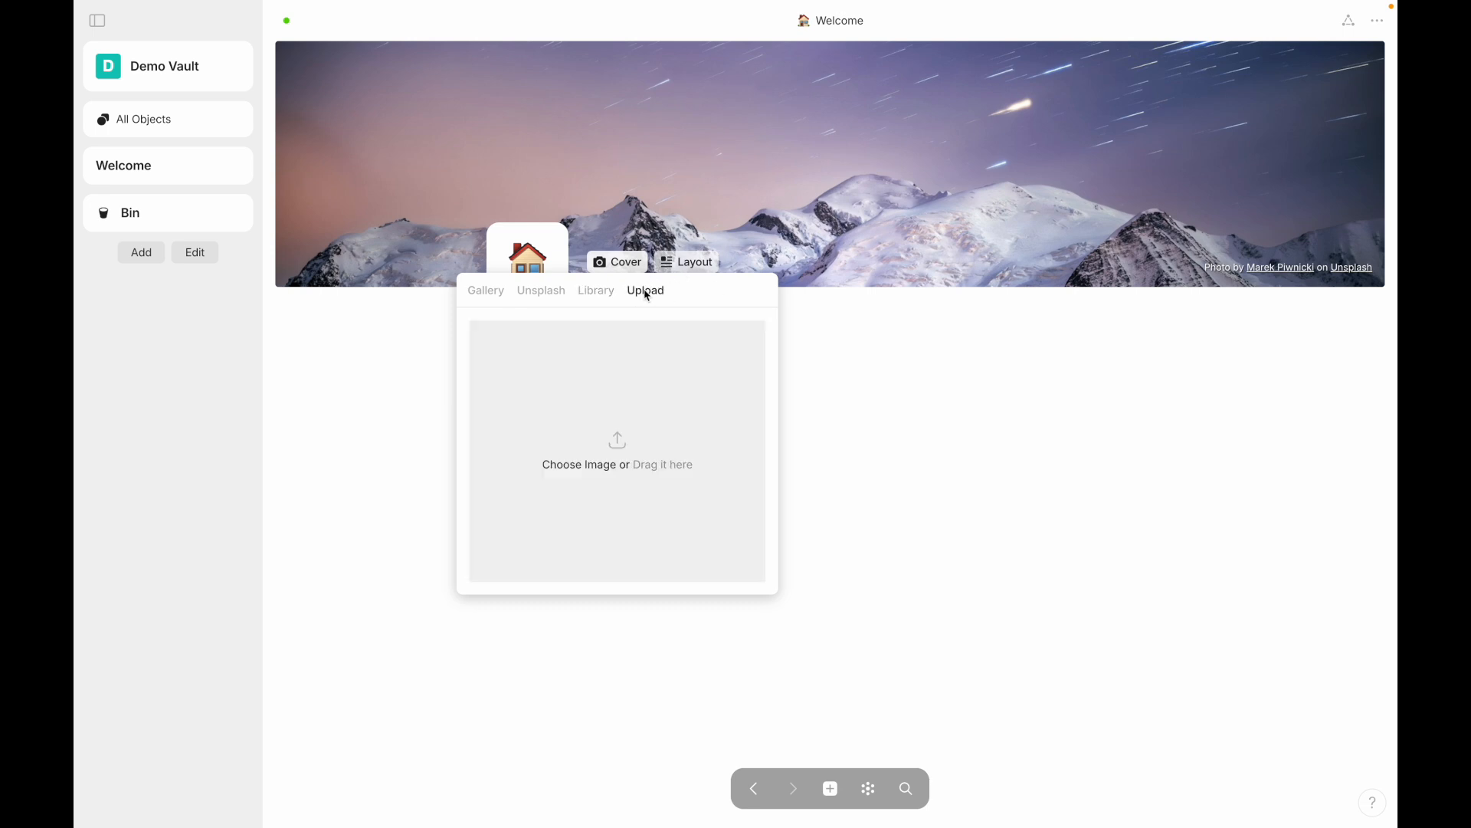
pyautogui.click(598, 299)
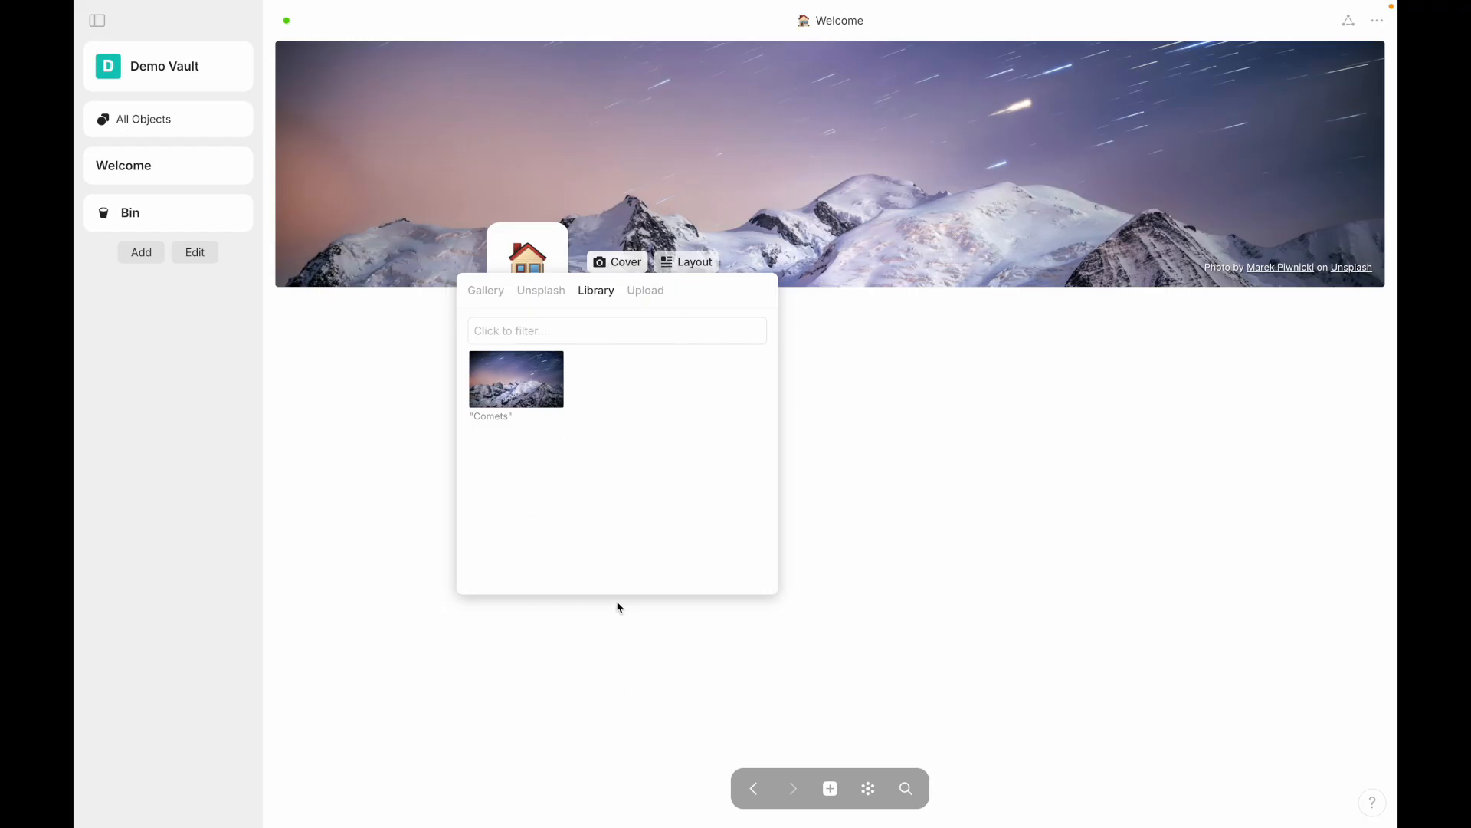
pyautogui.click(486, 291)
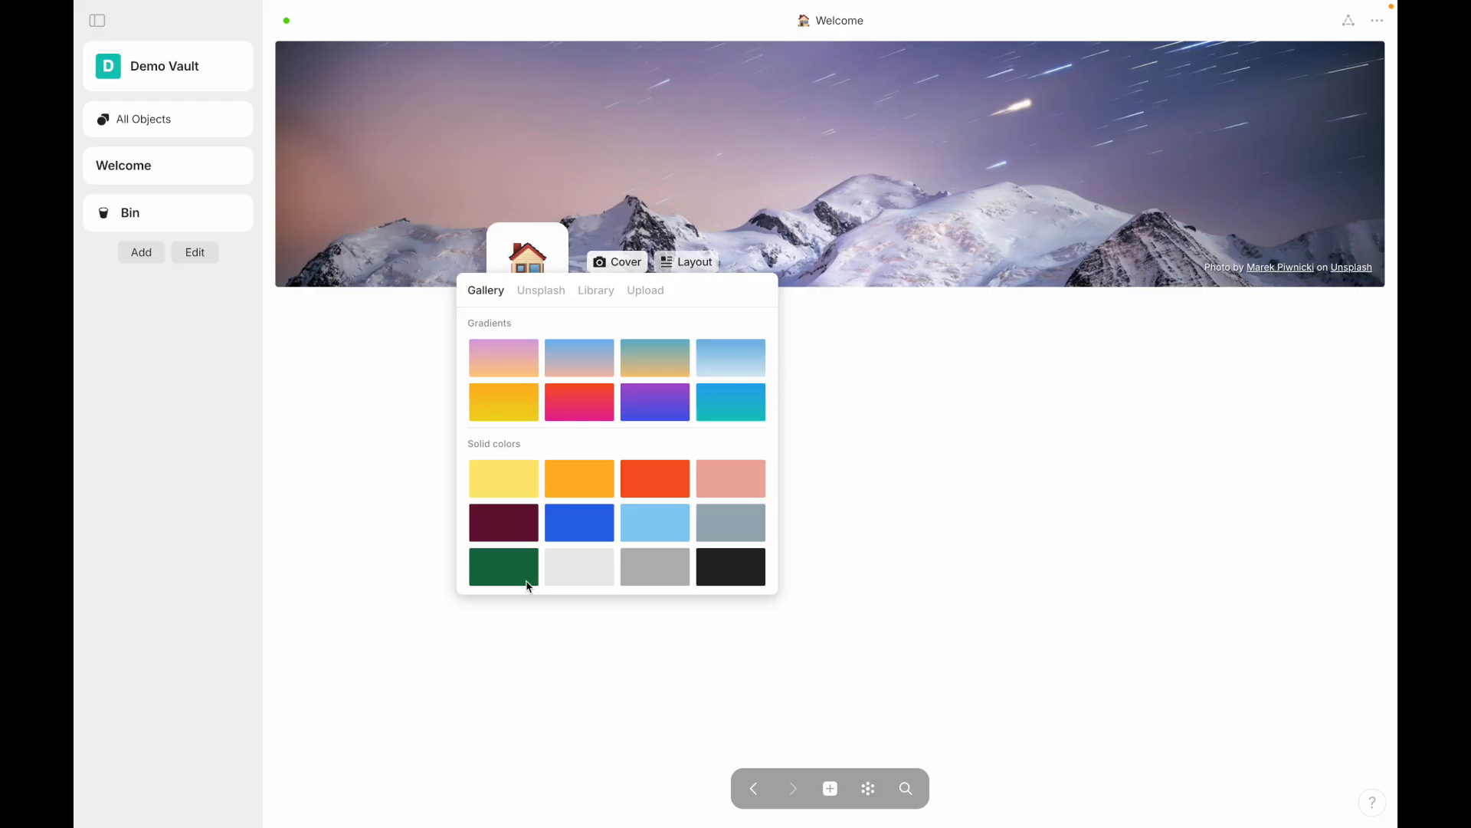
pyautogui.click(587, 572)
pyautogui.click(896, 460)
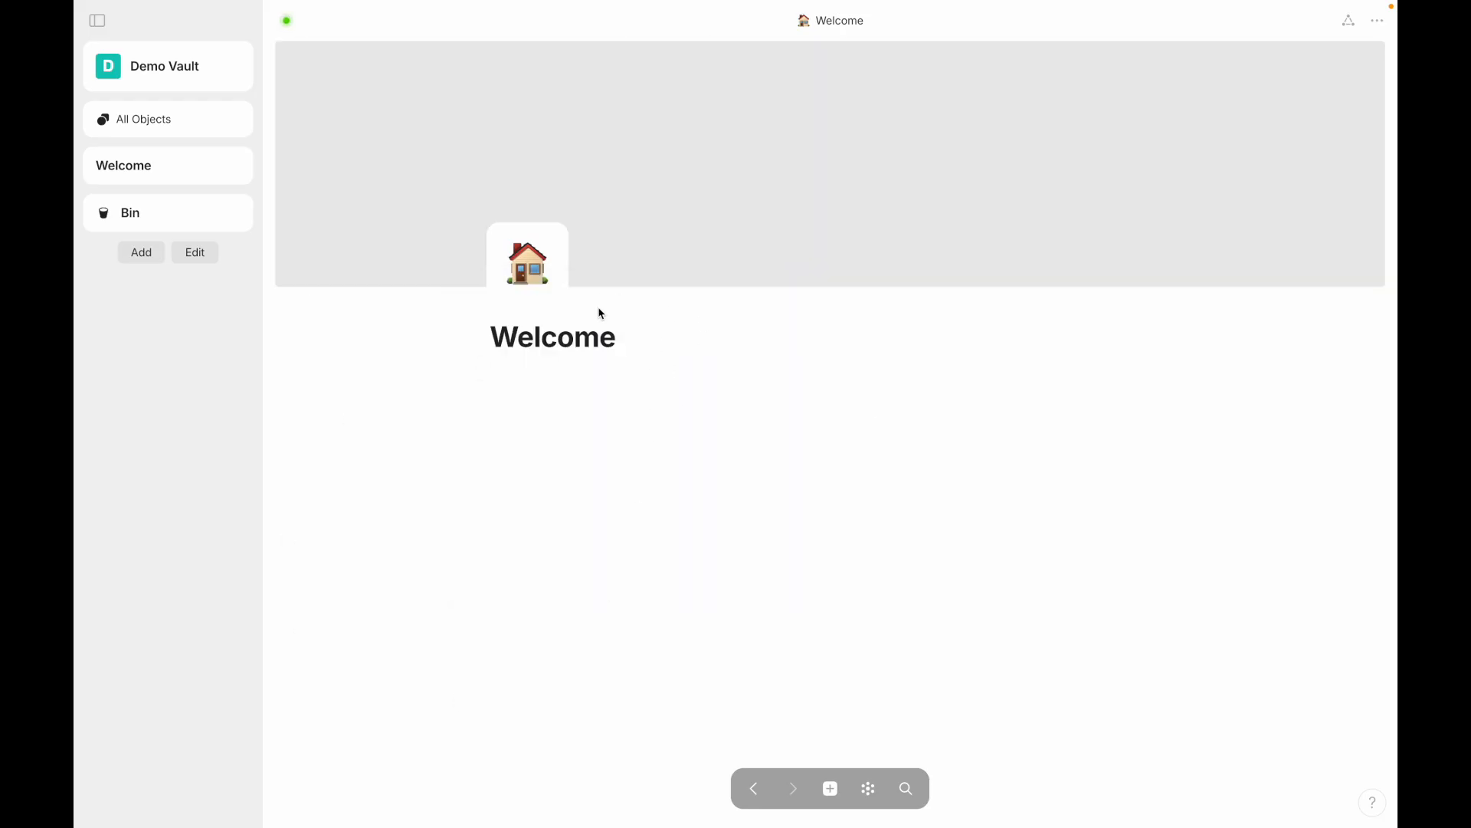
# Step: View the layout types for the Welcome page and add the line "Text" below its title
pyautogui.moveTo(671, 272)
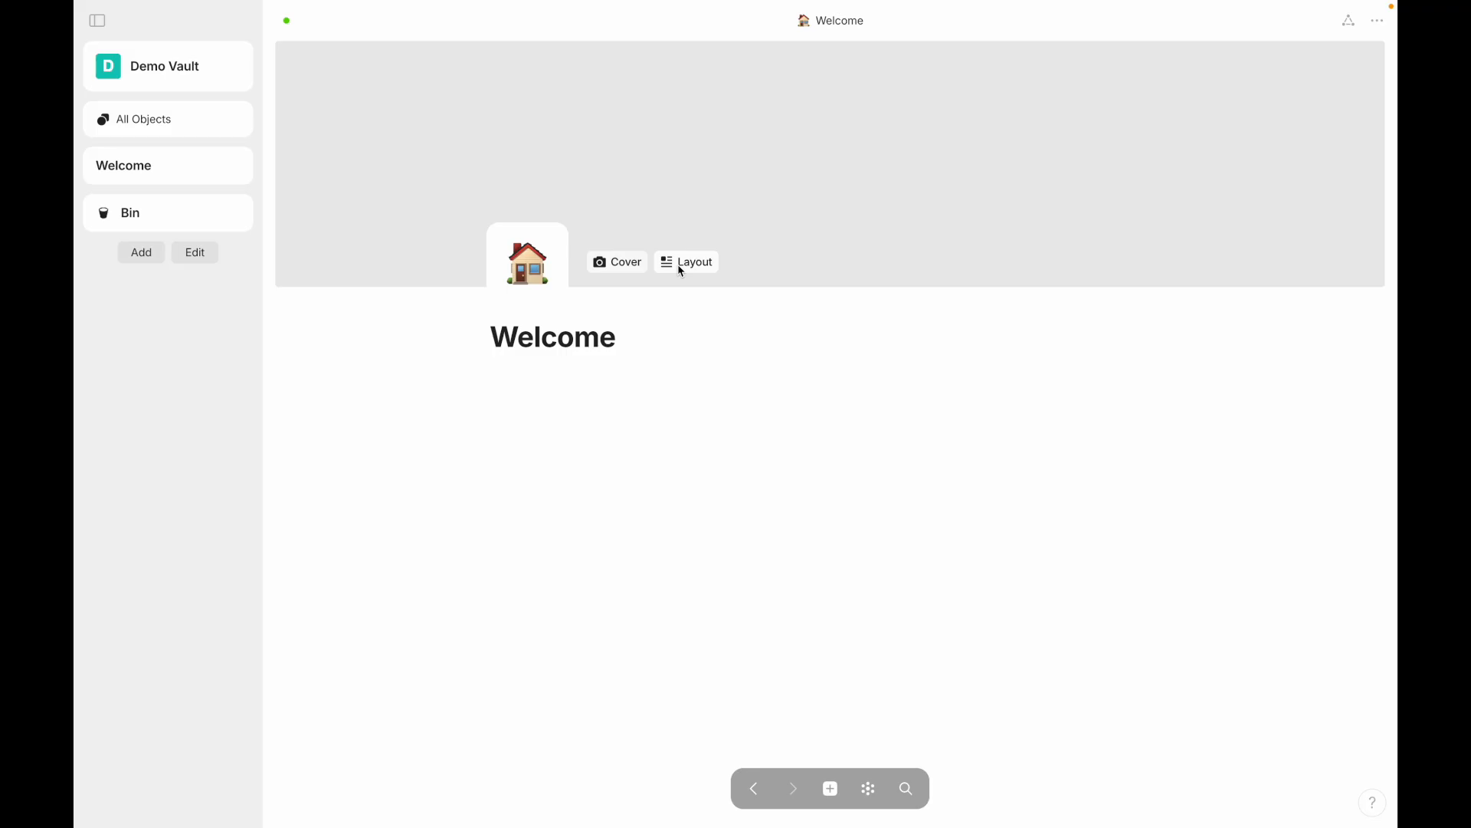
pyautogui.click(681, 271)
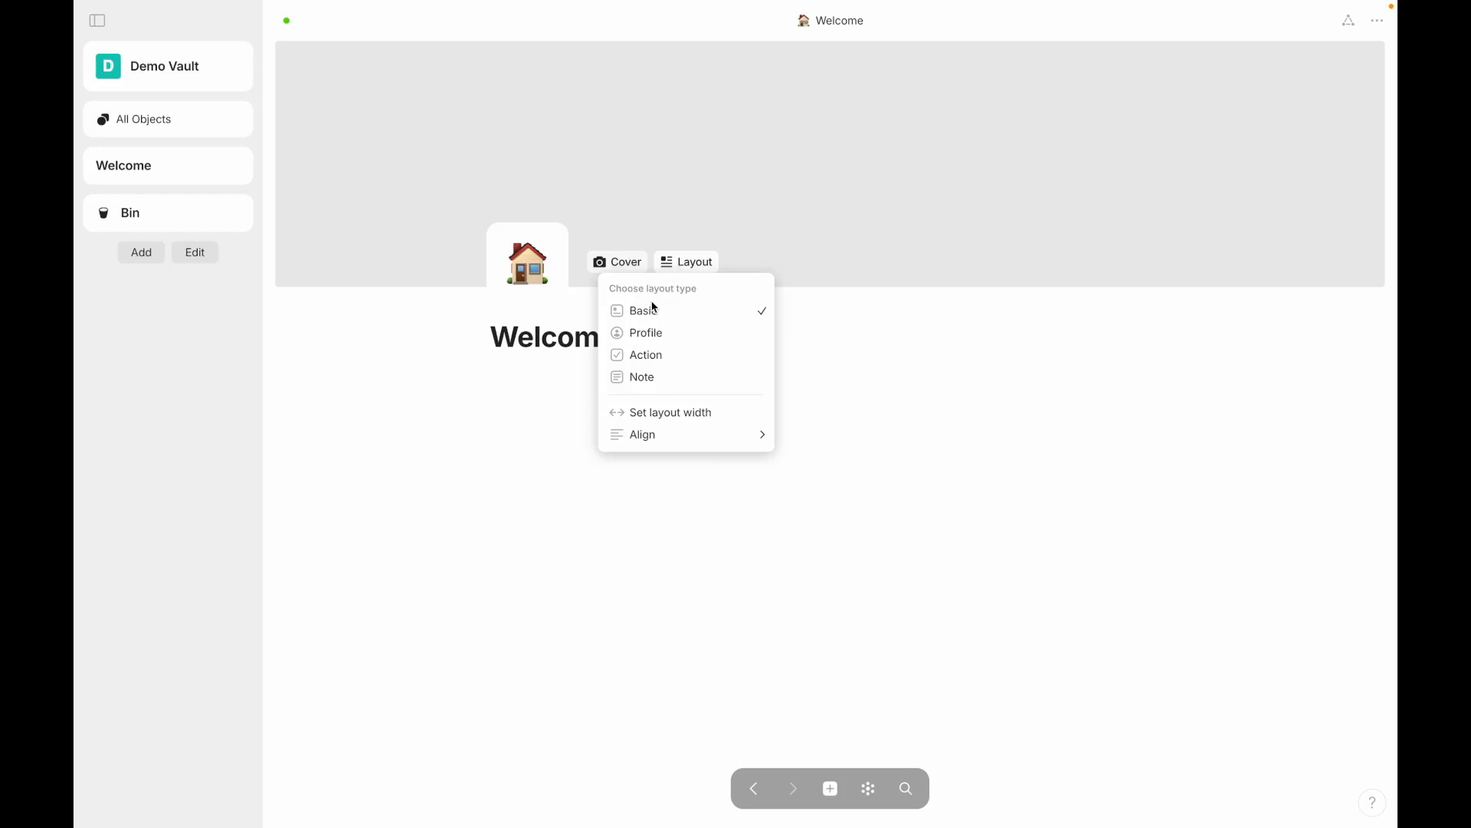
pyautogui.click(834, 299)
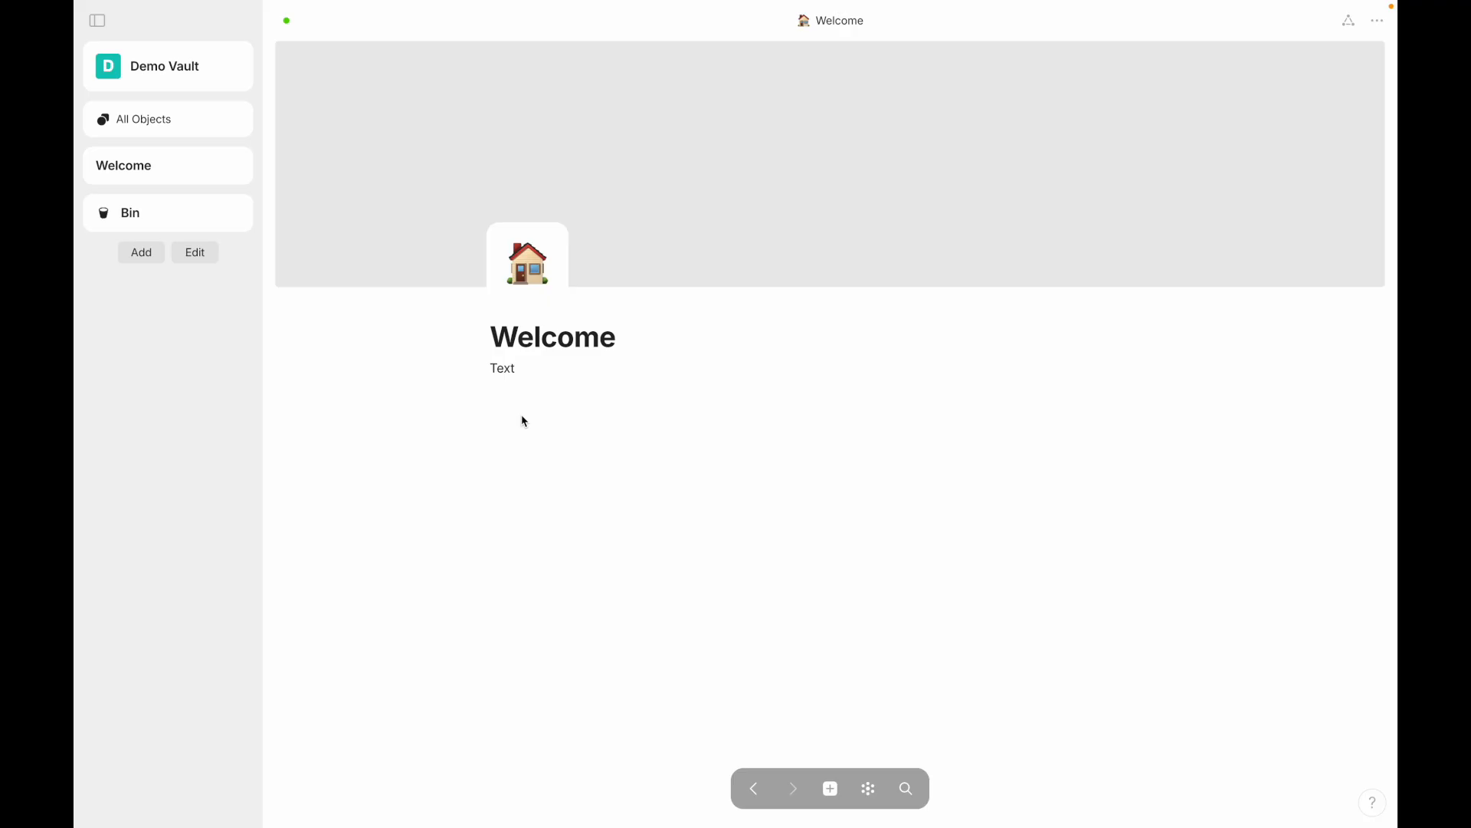
# Step: Switch the Welcome page's layout type to Profile
pyautogui.click(688, 263)
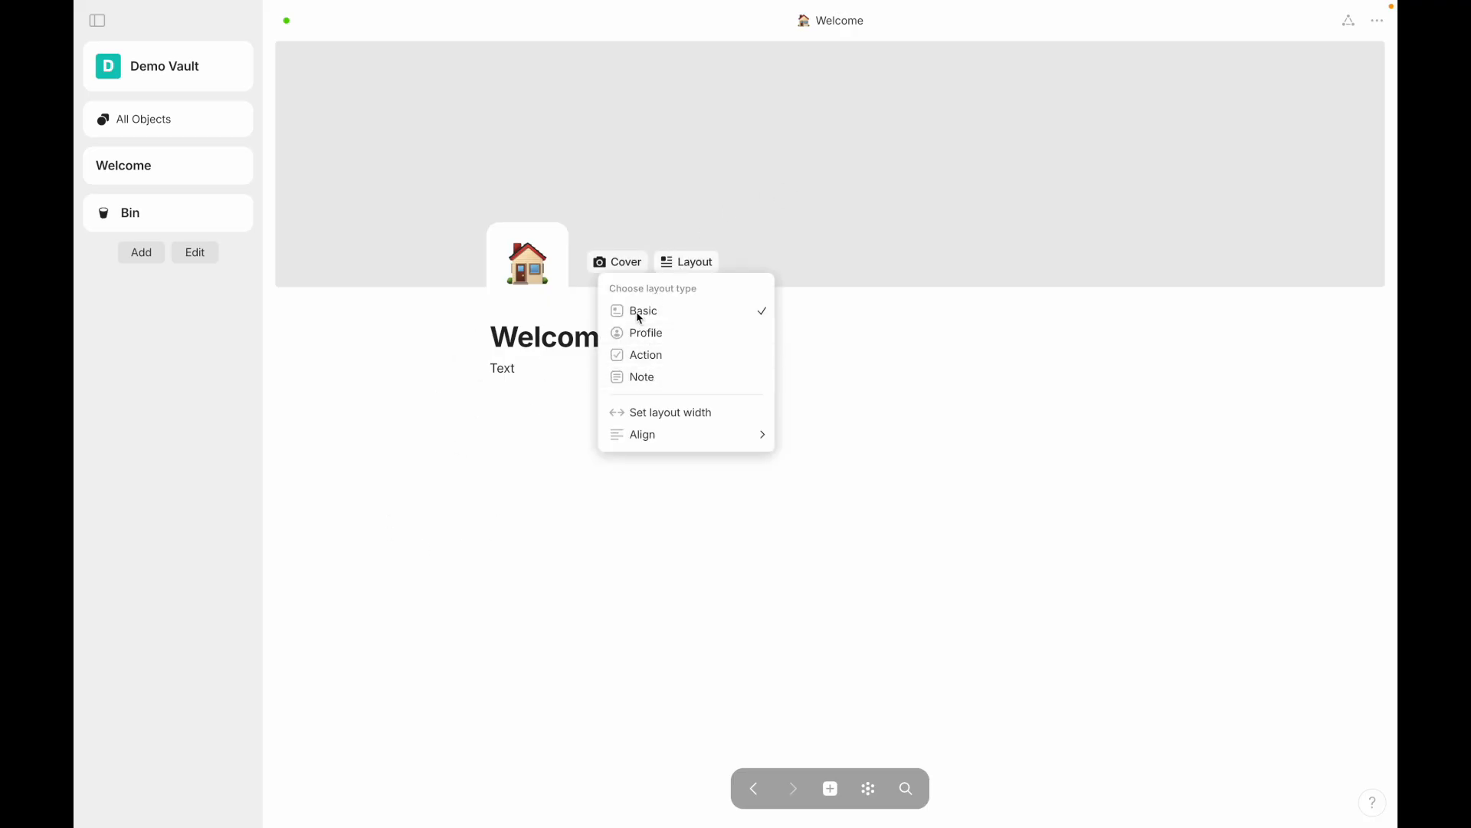
pyautogui.click(521, 426)
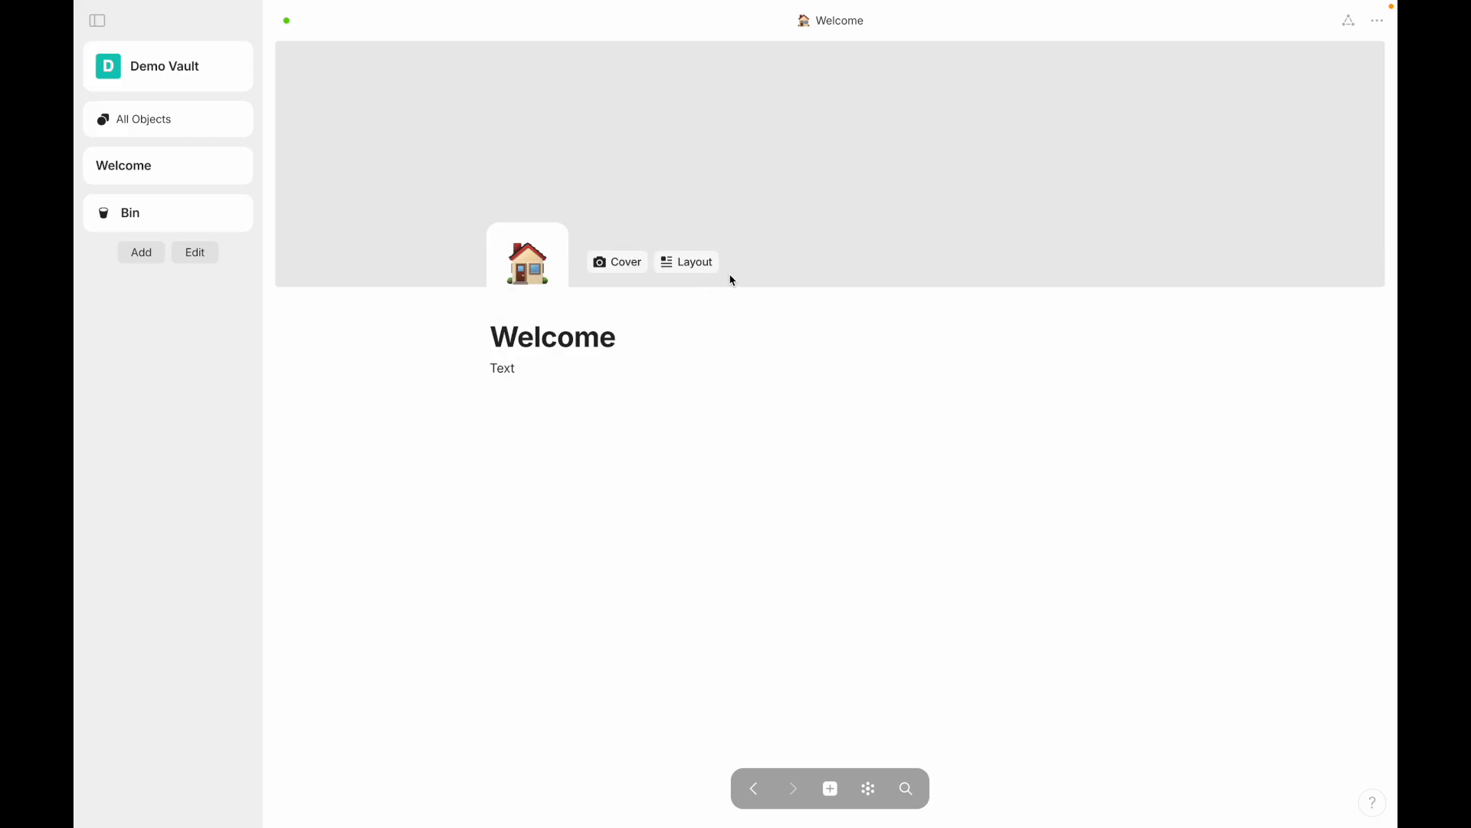
pyautogui.click(706, 268)
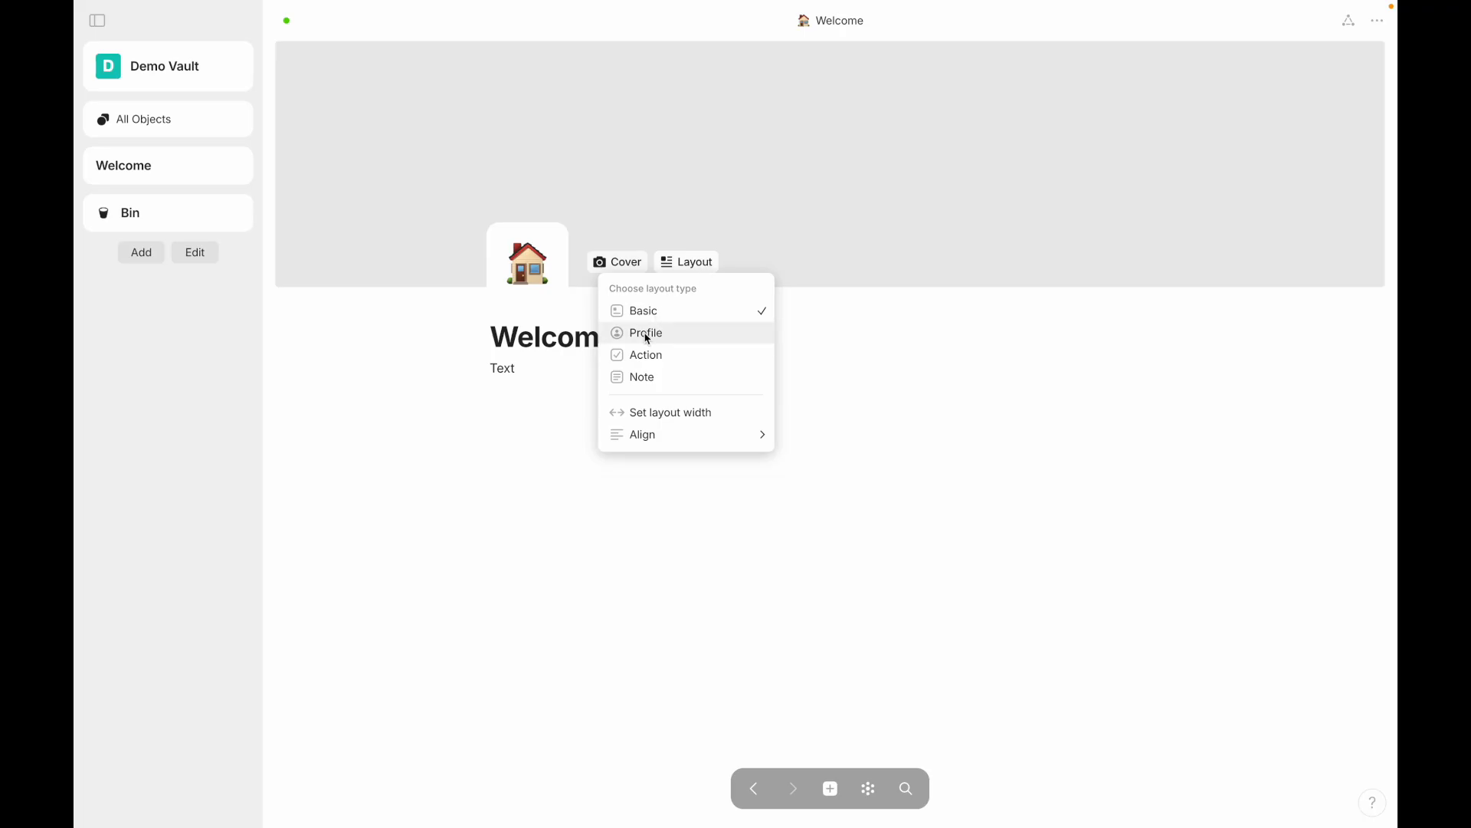
pyautogui.click(647, 334)
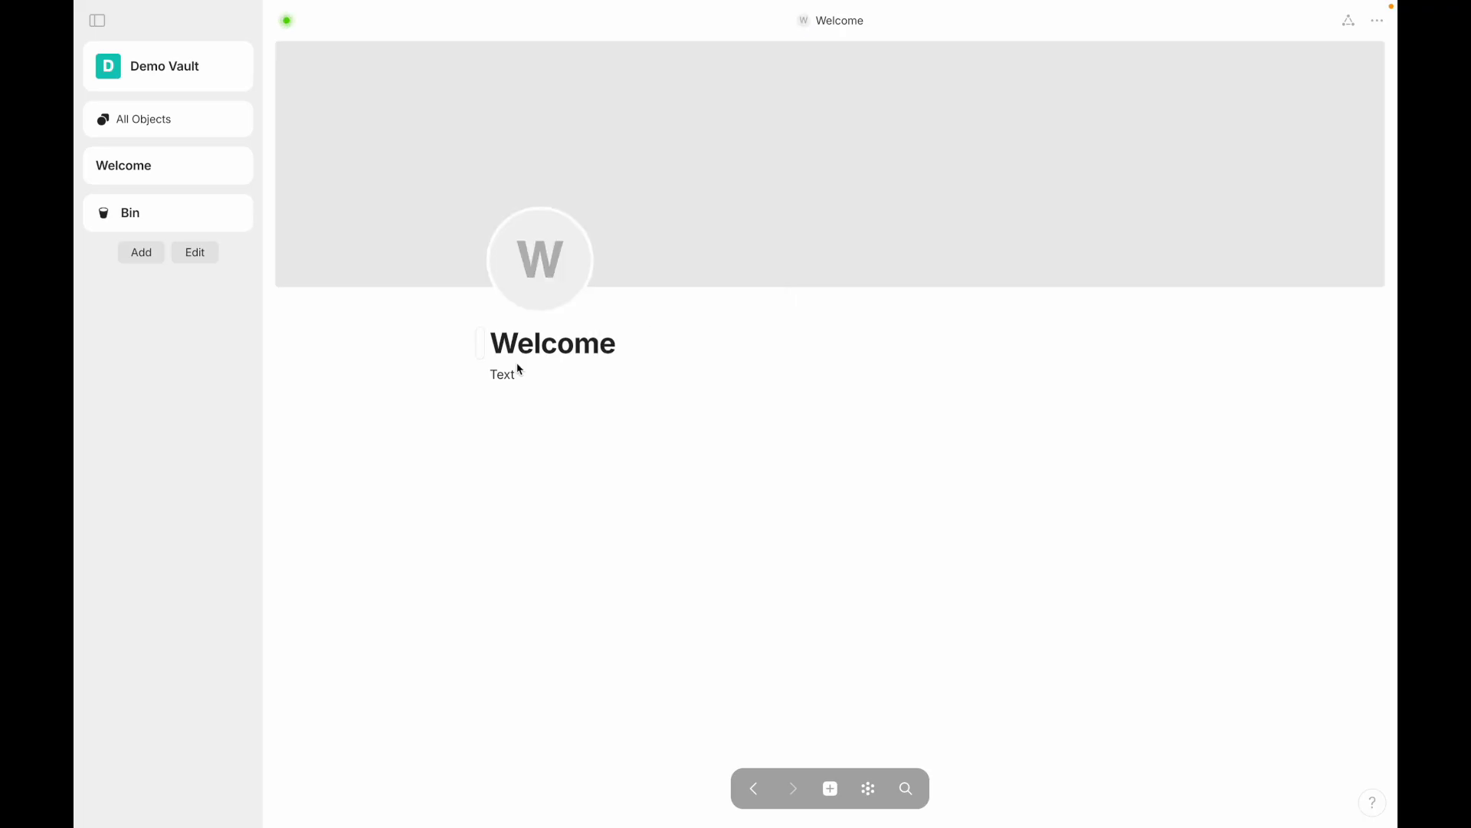
pyautogui.moveTo(714, 231)
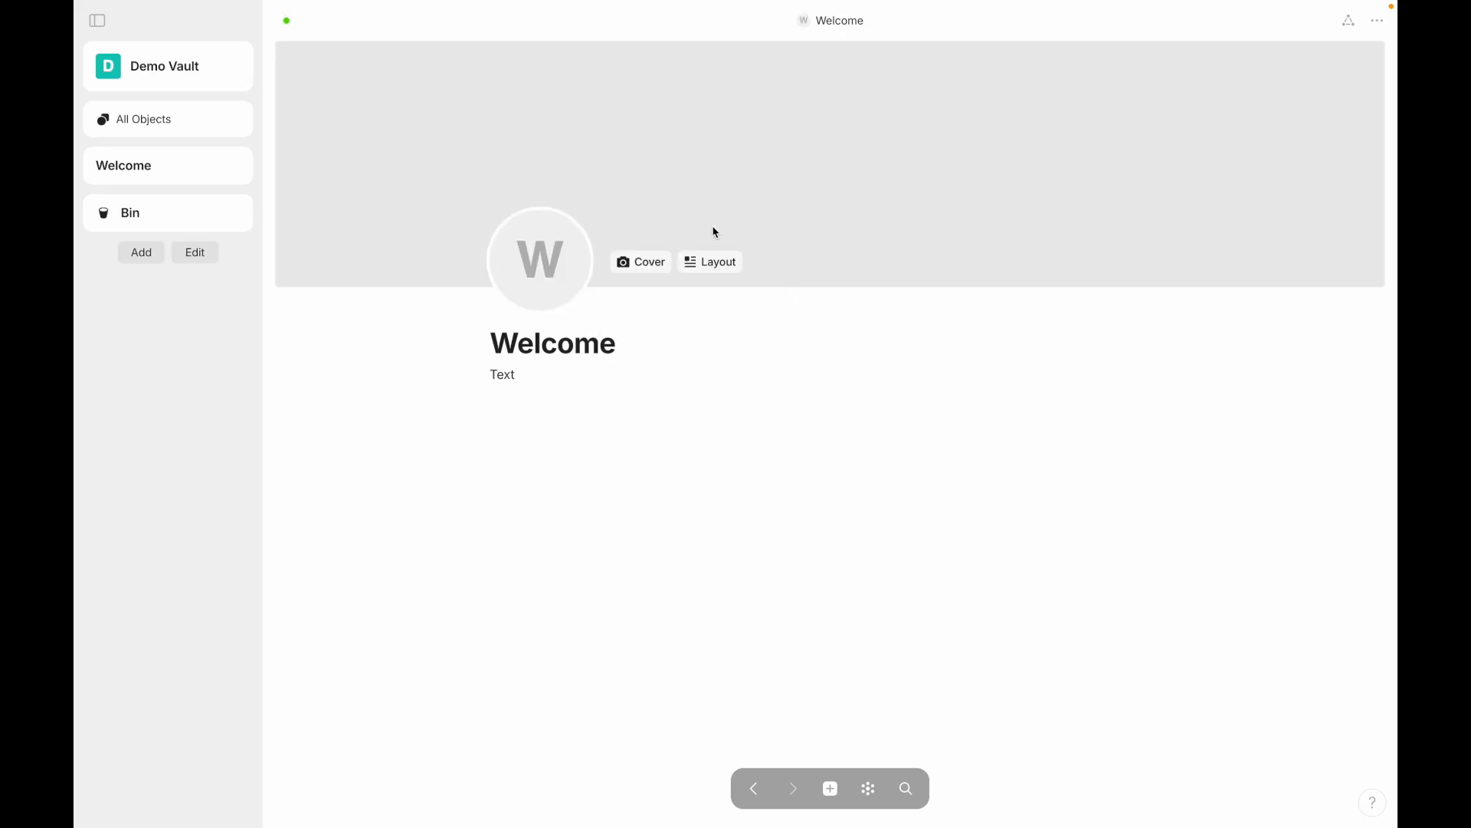
# Step: Examine the Library and Upload options for the Welcome page's profile image, leaving the current image in place
pyautogui.click(542, 270)
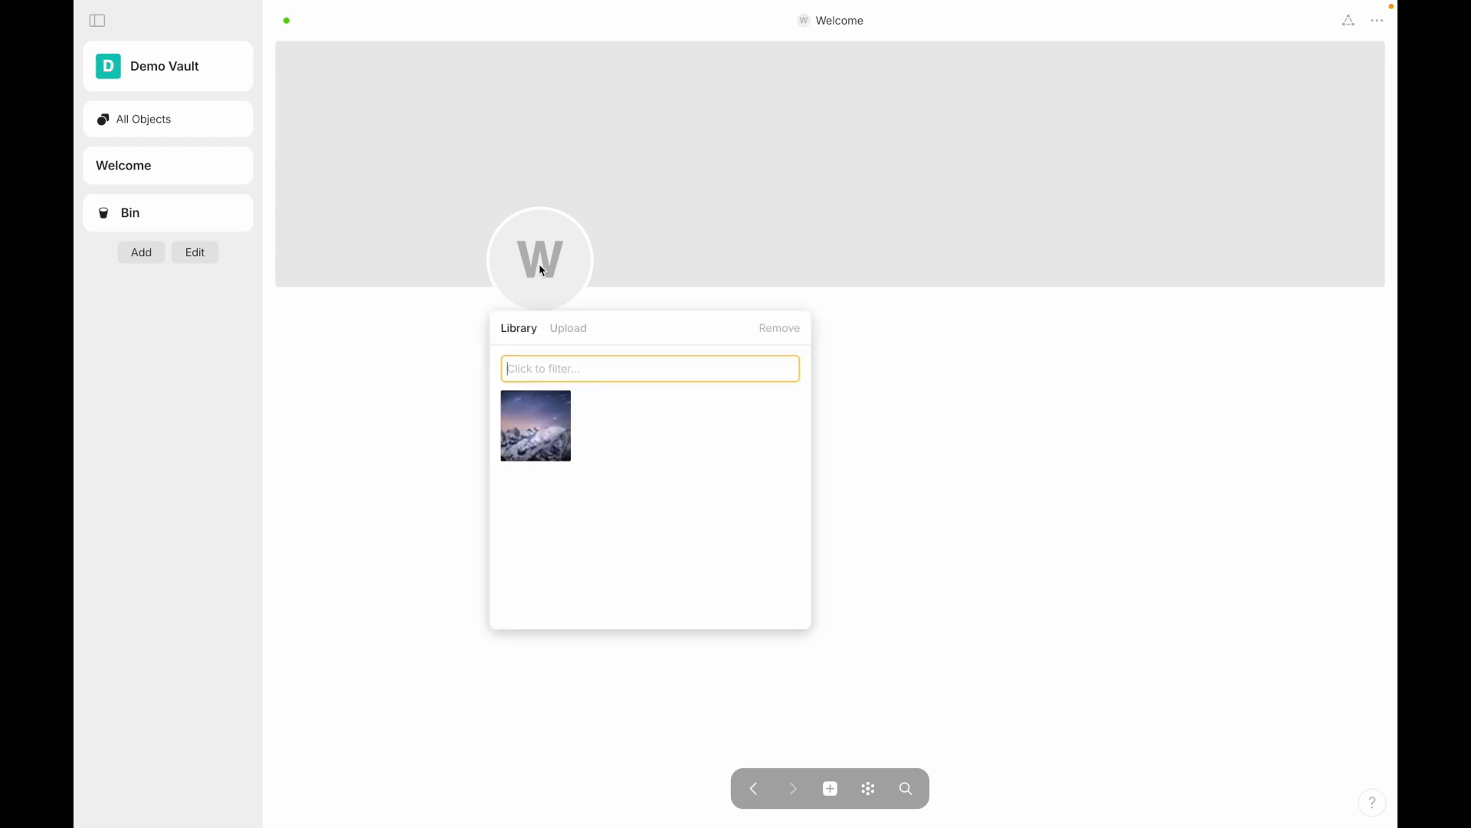
pyautogui.click(563, 327)
pyautogui.click(520, 335)
pyautogui.click(571, 335)
pyautogui.click(520, 335)
pyautogui.click(376, 483)
pyautogui.click(376, 482)
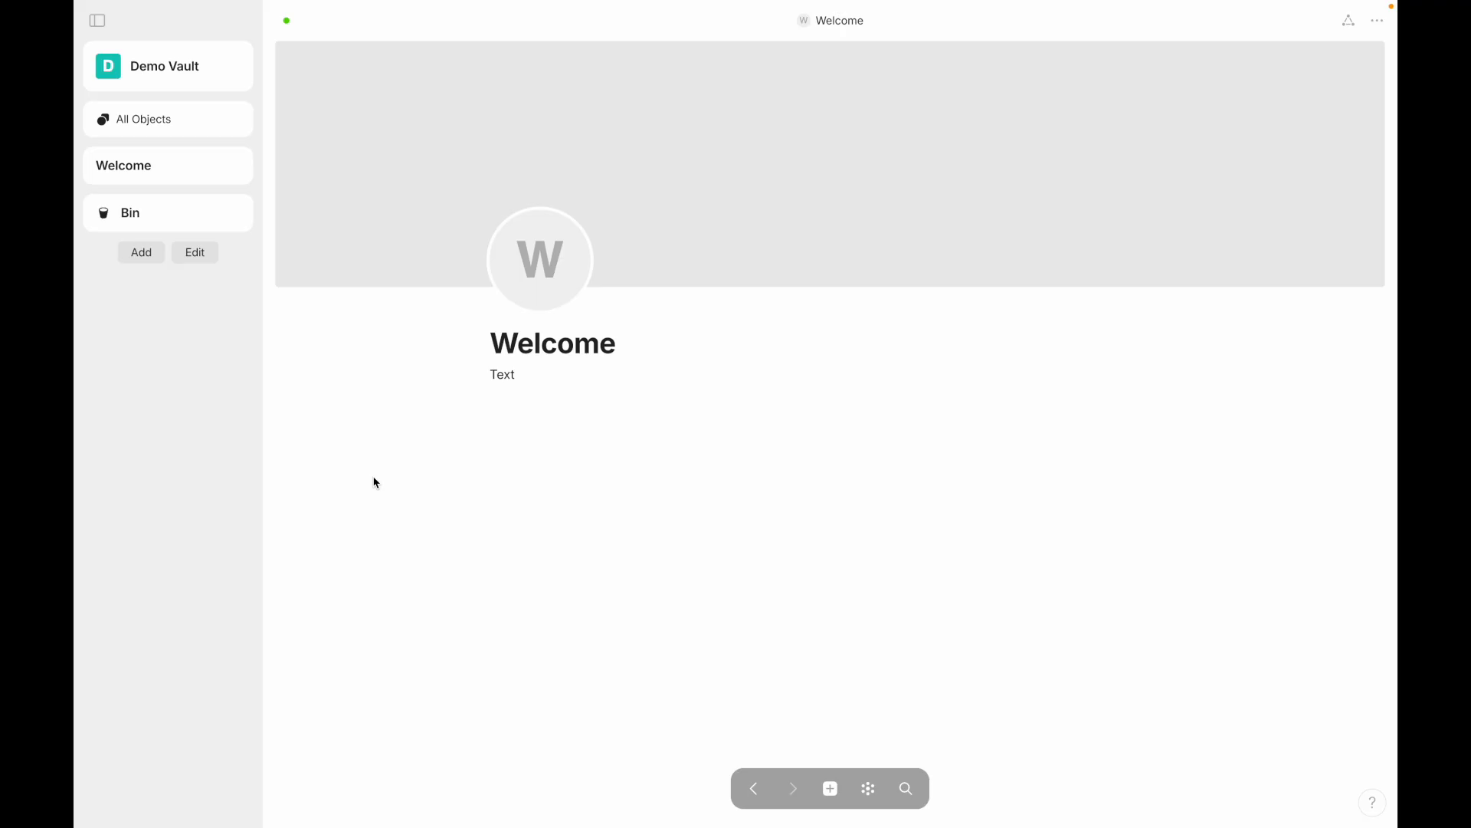
pyautogui.click(543, 284)
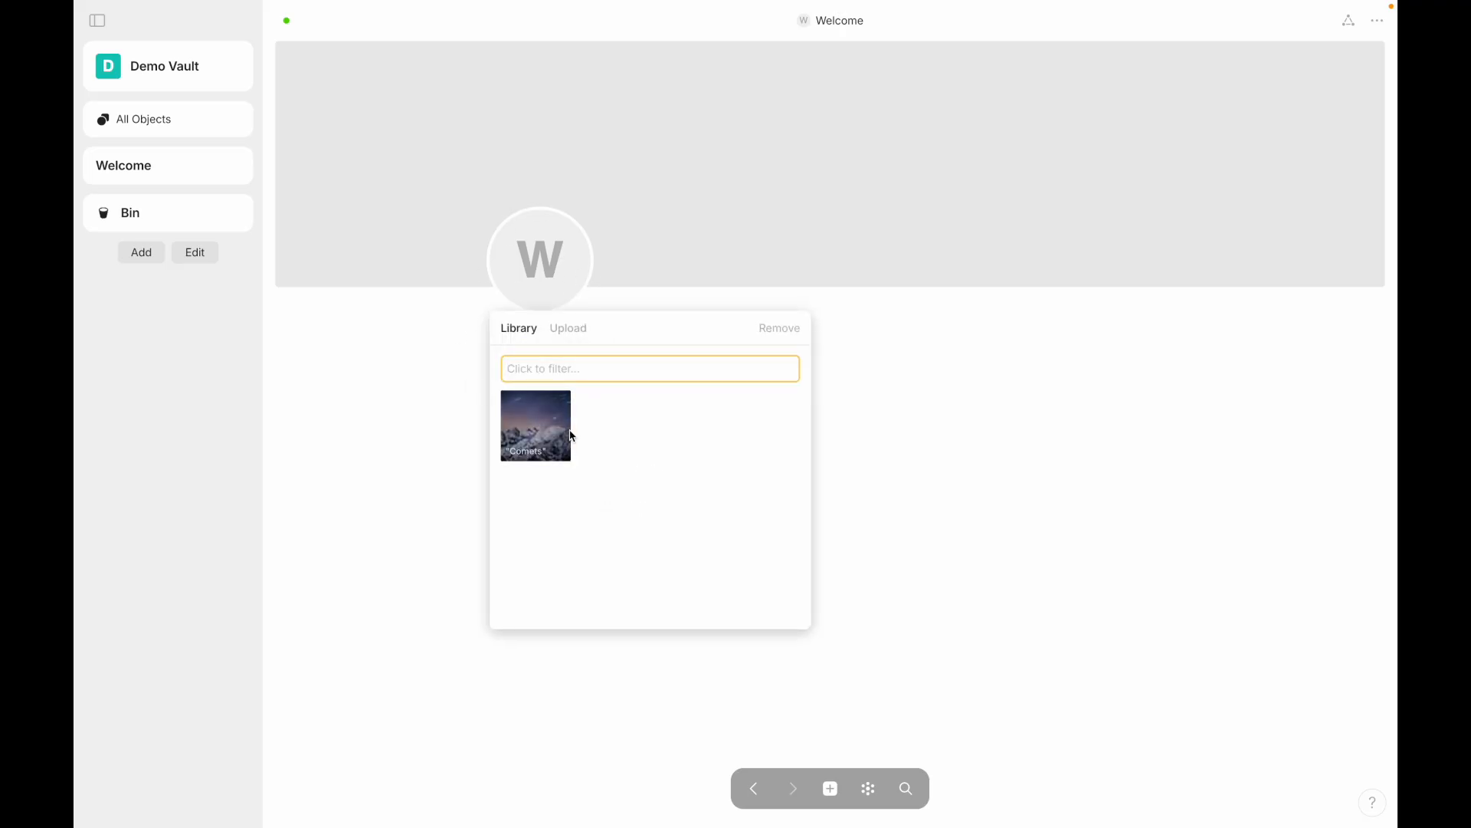
pyautogui.click(450, 332)
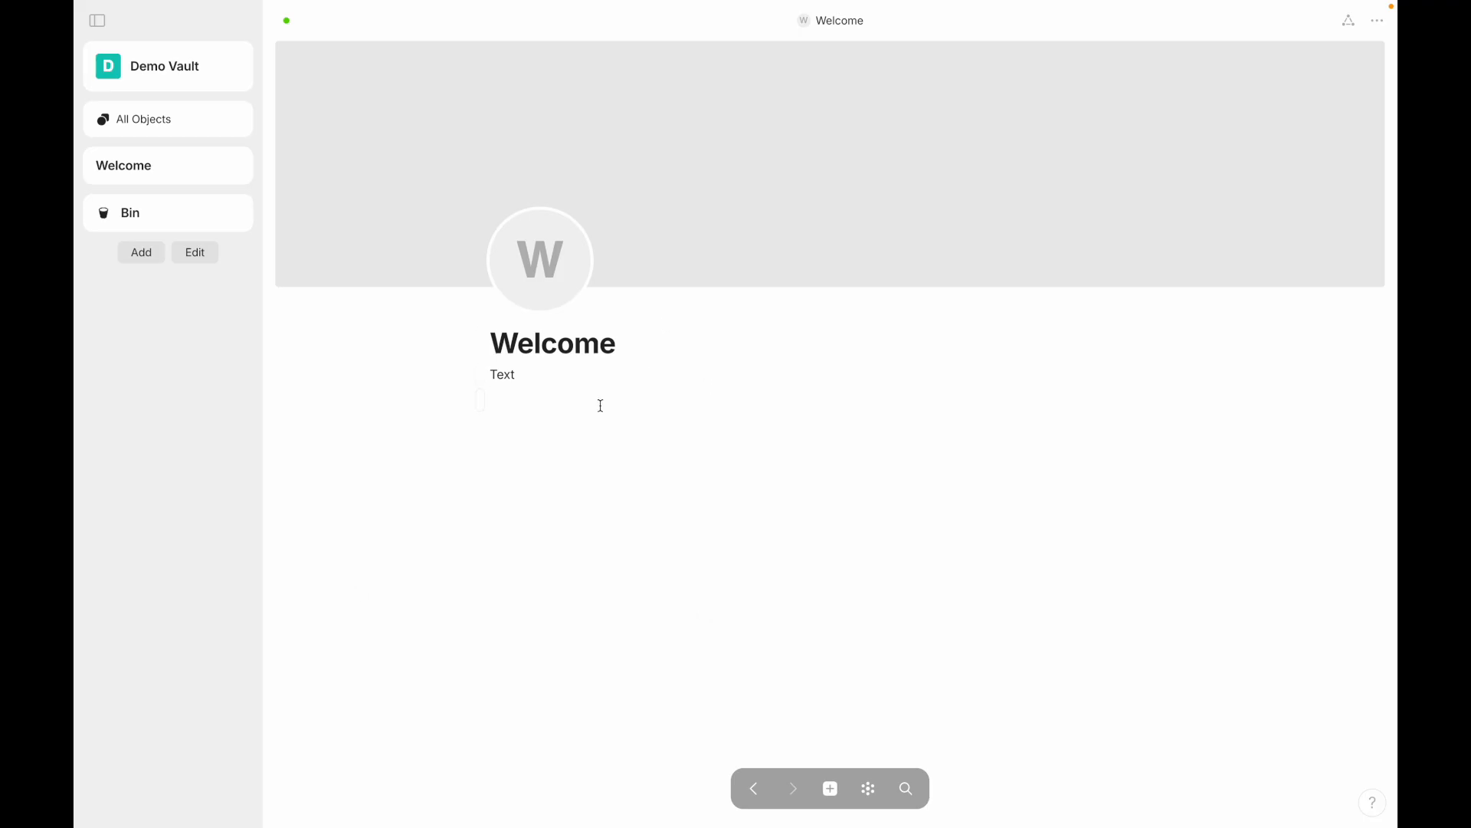
pyautogui.click(566, 281)
pyautogui.click(454, 343)
pyautogui.click(541, 276)
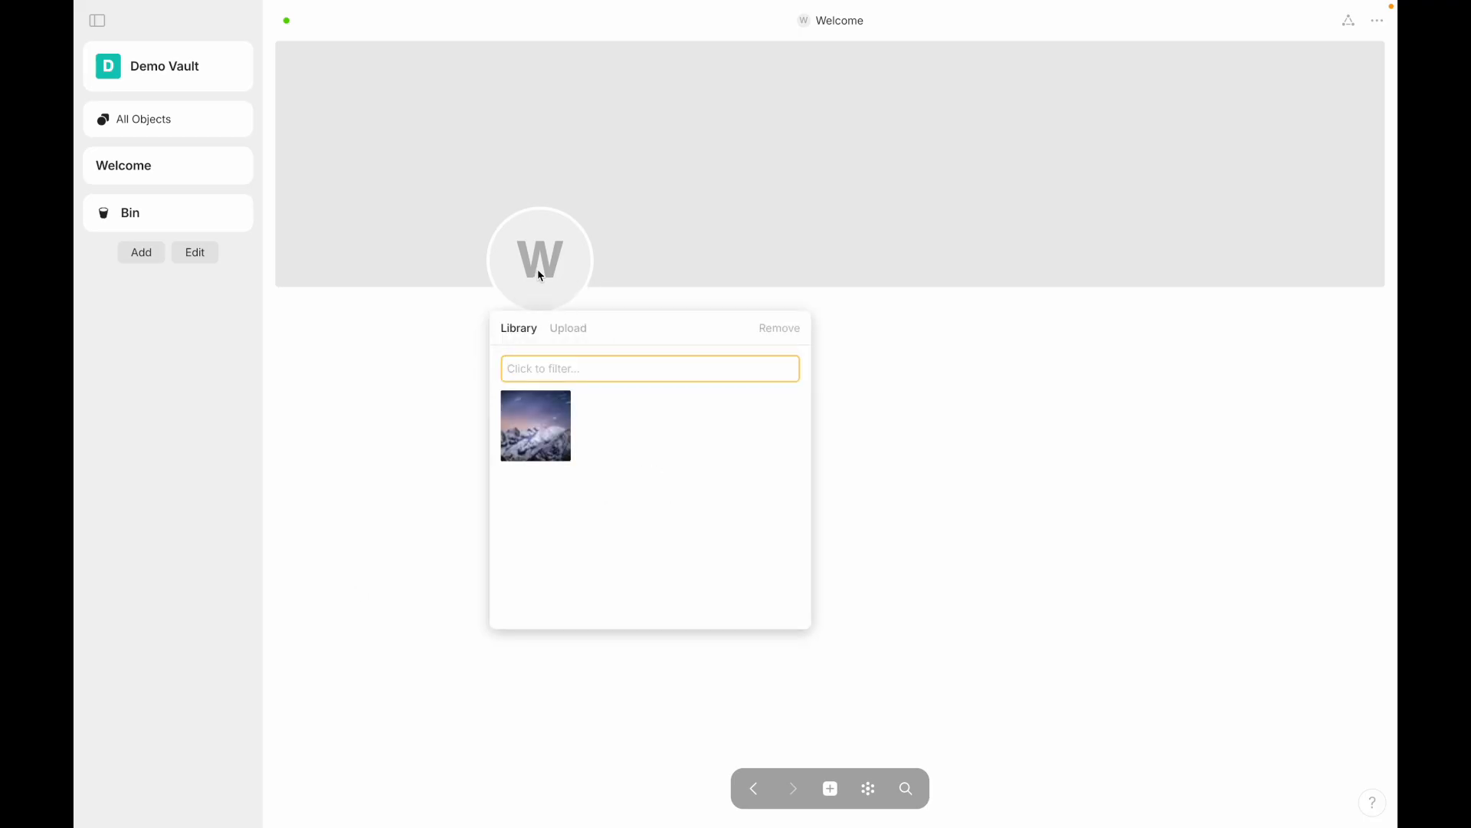
pyautogui.click(476, 350)
# Step: Switch the Welcome page's layout type to Action and toggle the checkbox beside the title, leaving it checked
pyautogui.click(707, 270)
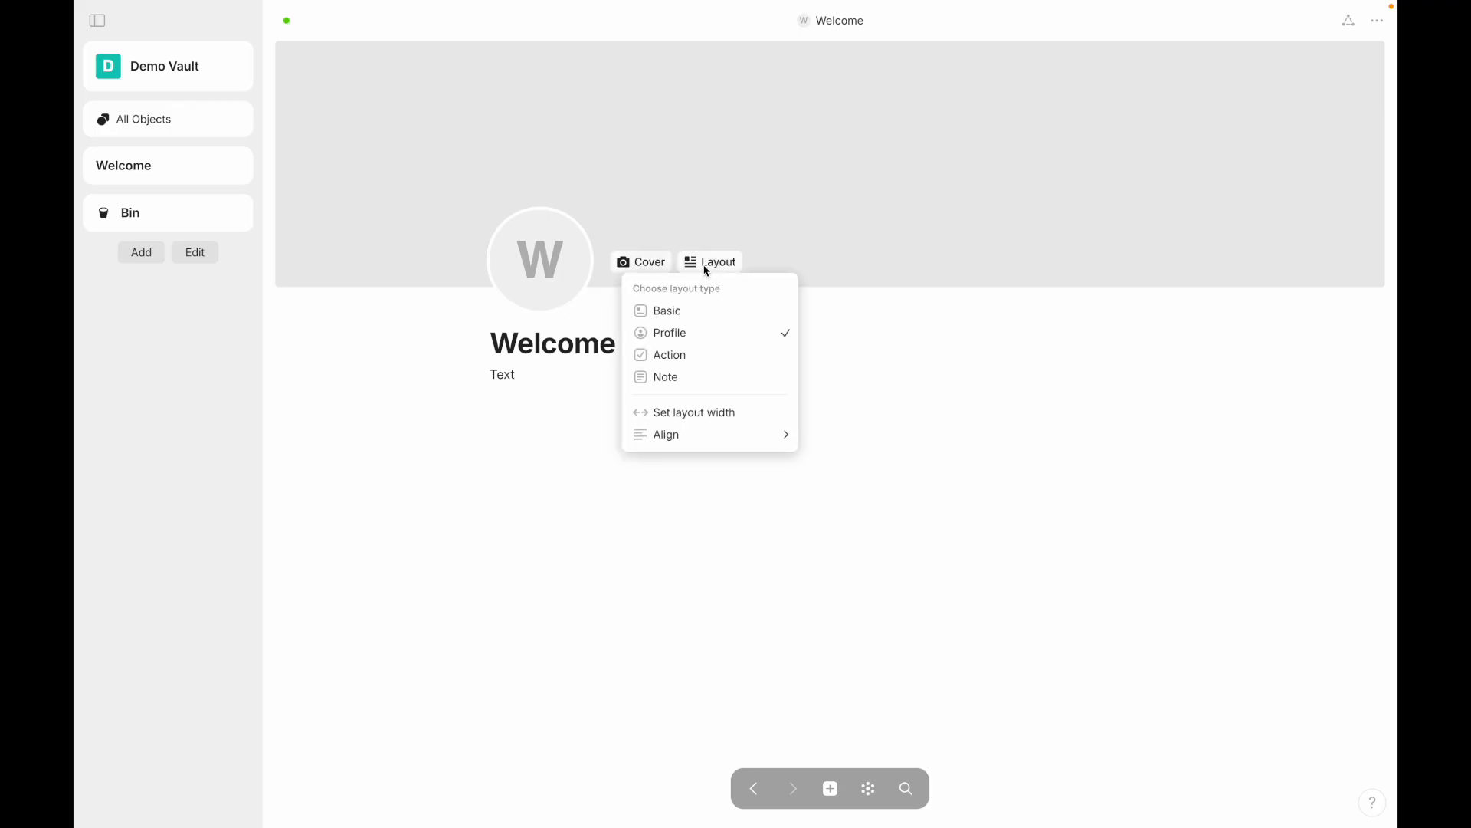
pyautogui.click(673, 357)
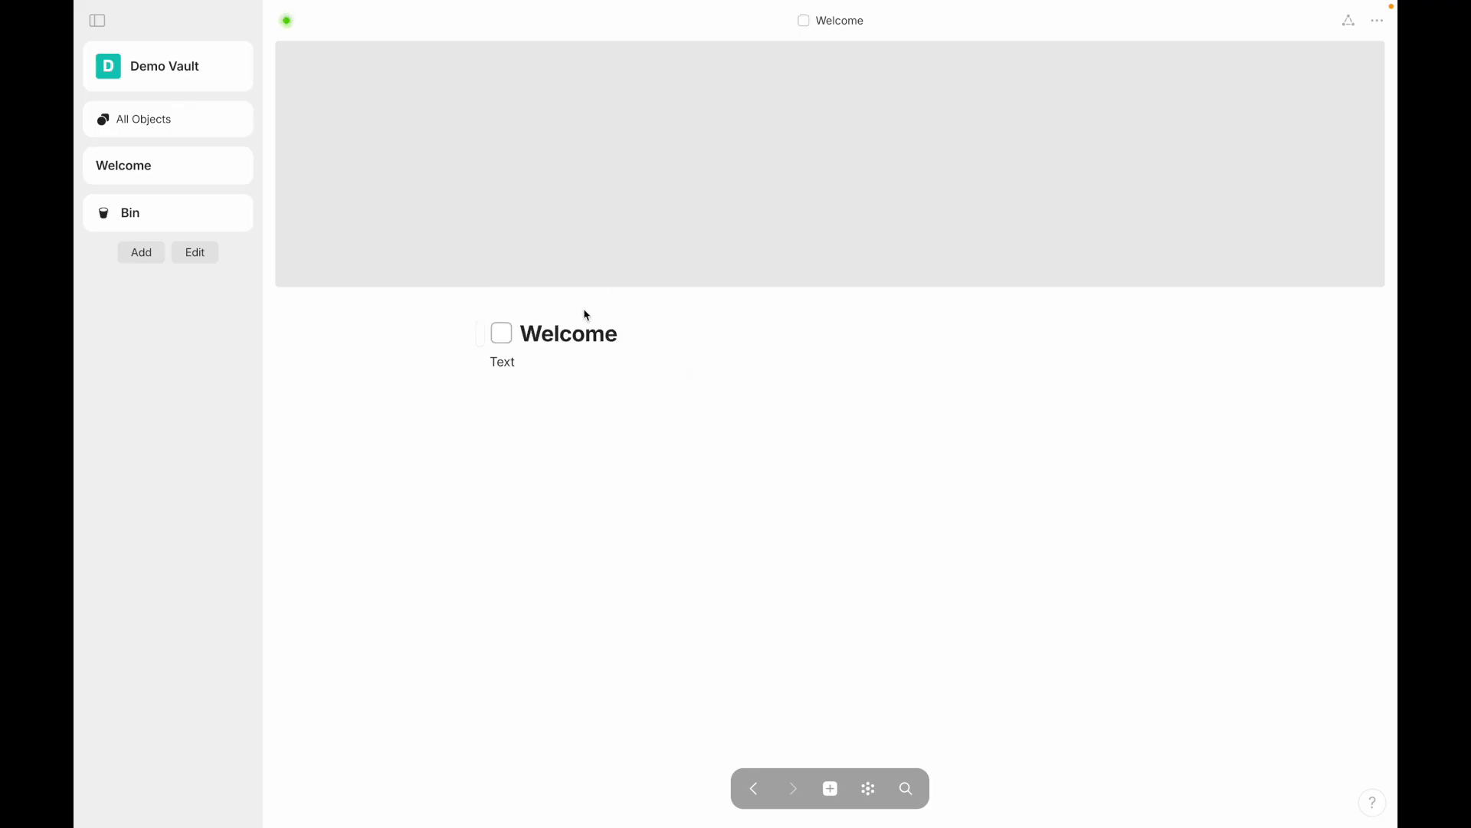
pyautogui.click(502, 337)
pyautogui.click(508, 337)
pyautogui.click(509, 338)
# Step: Change the Welcome page's layout type to Basic to compare the icon, and return it to Action
pyautogui.click(601, 262)
pyautogui.click(556, 318)
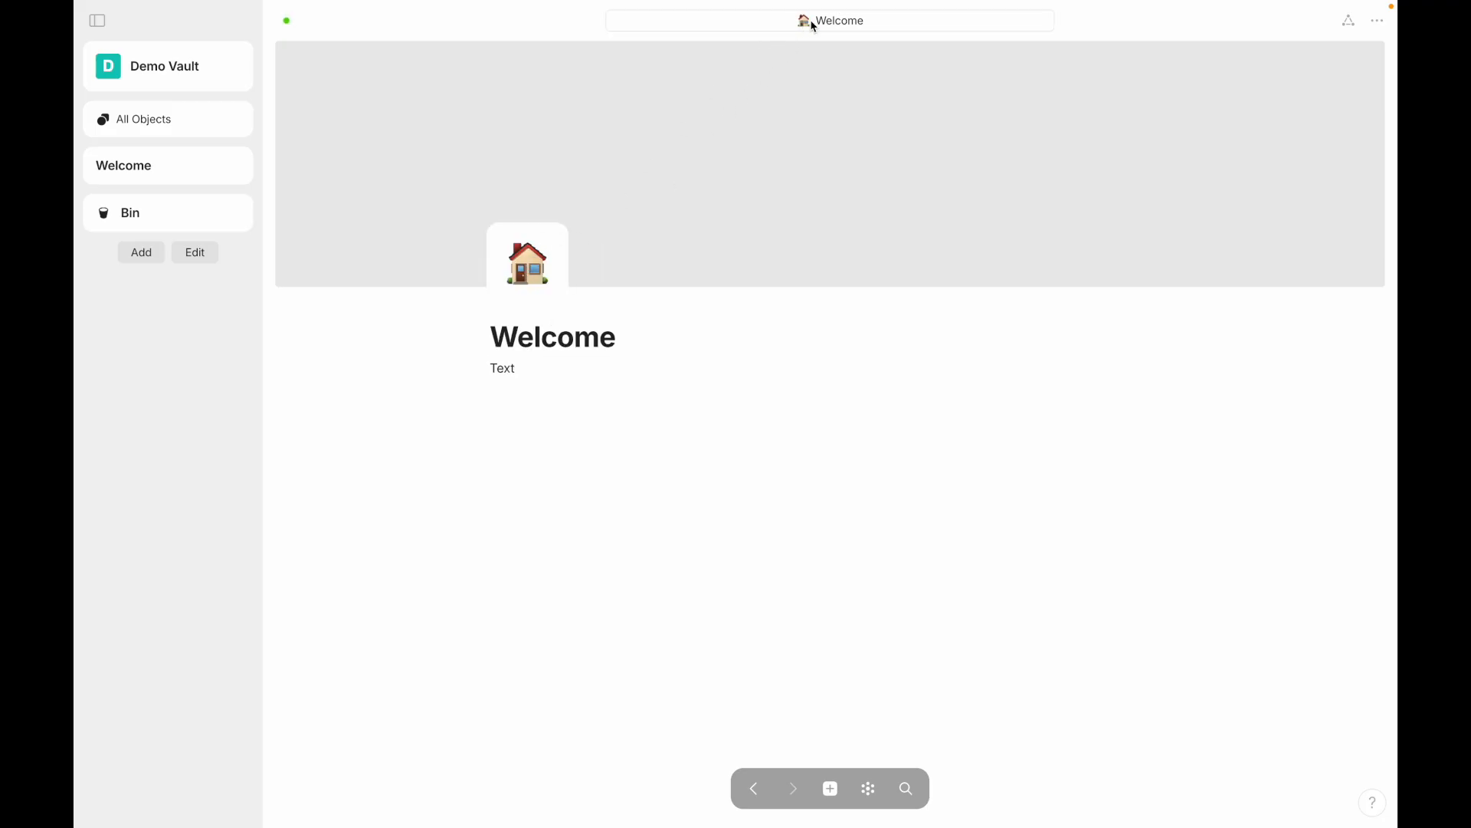
pyautogui.click(677, 261)
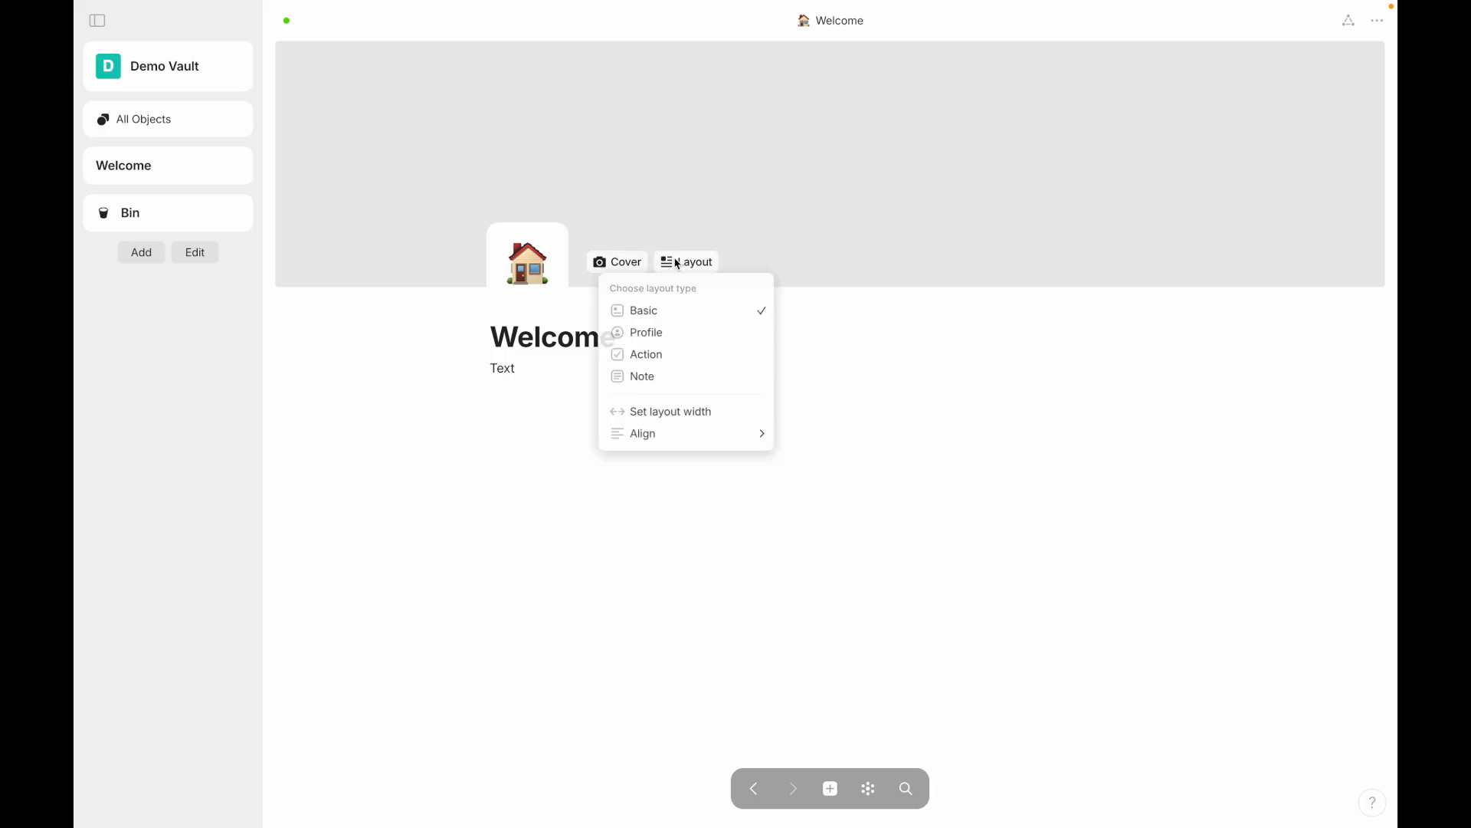
pyautogui.click(665, 365)
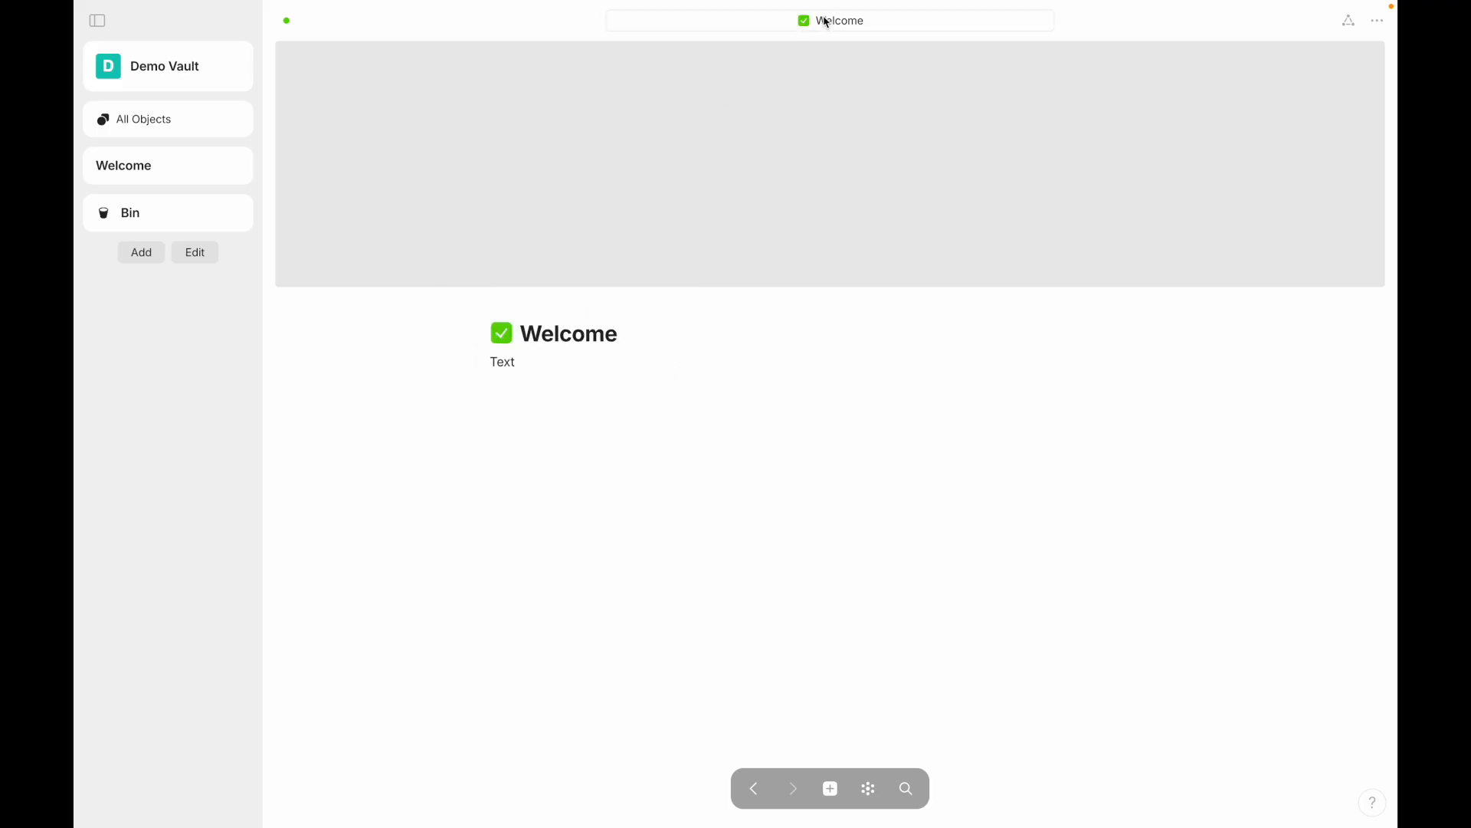
# Step: Toggle the checkbox beside the Welcome title several times, leaving it unchecked
pyautogui.click(503, 339)
pyautogui.click(503, 339)
pyautogui.click(503, 342)
pyautogui.click(502, 335)
pyautogui.click(503, 338)
# Step: Switch the Welcome page's layout type to Note and view the layout options available for it
pyautogui.click(609, 262)
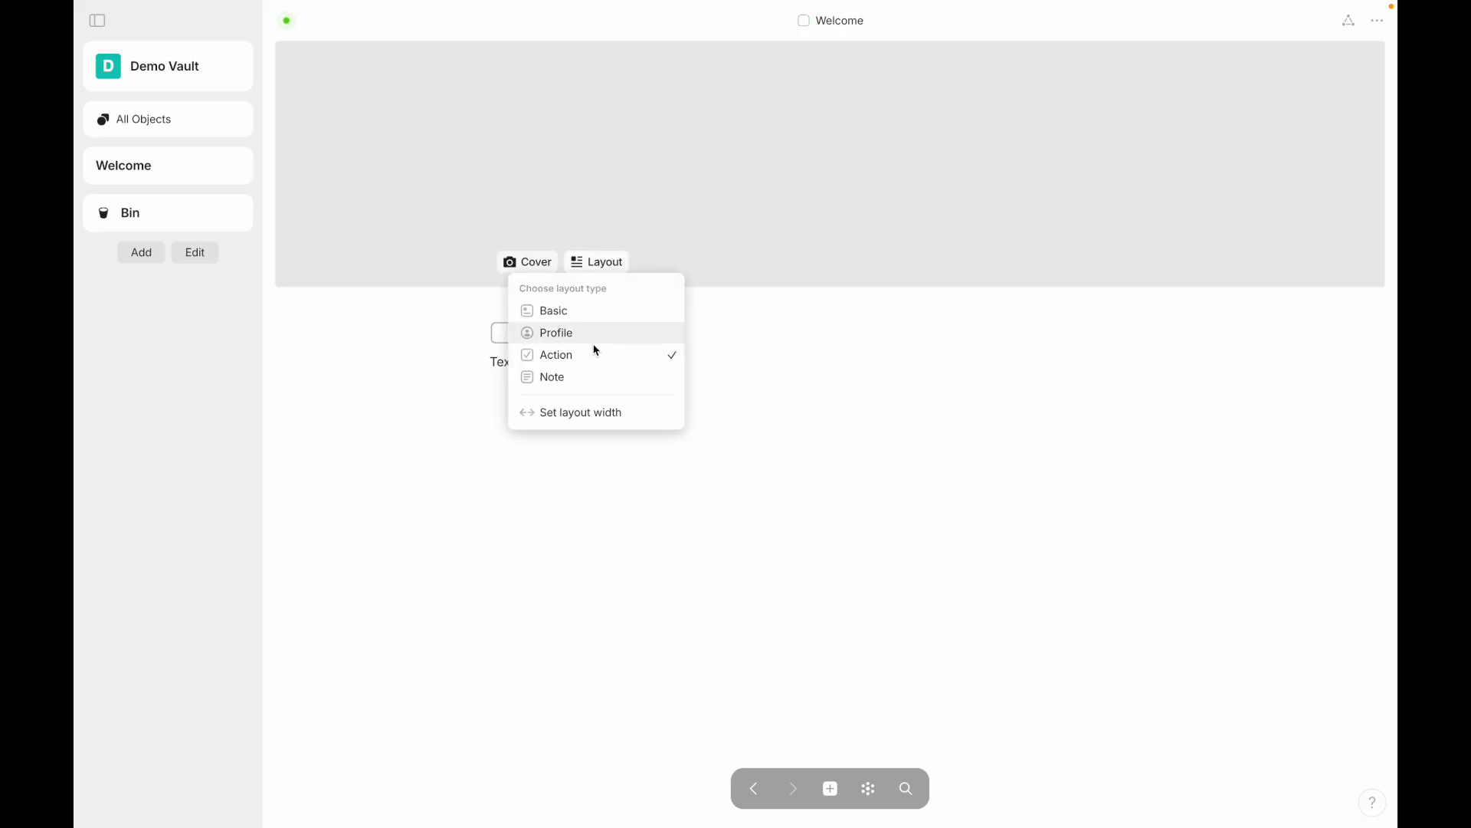
pyautogui.click(569, 378)
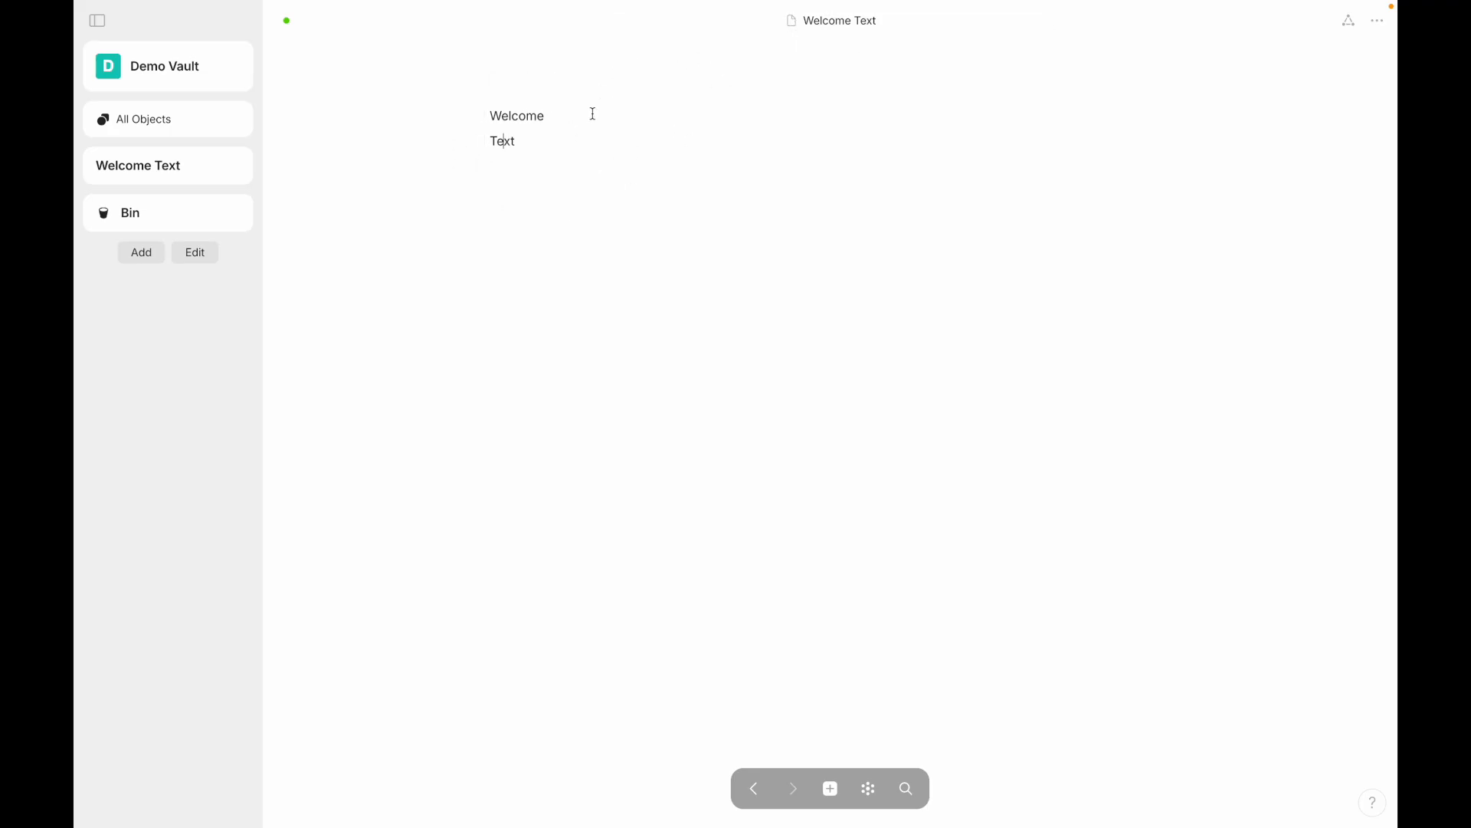
pyautogui.click(538, 87)
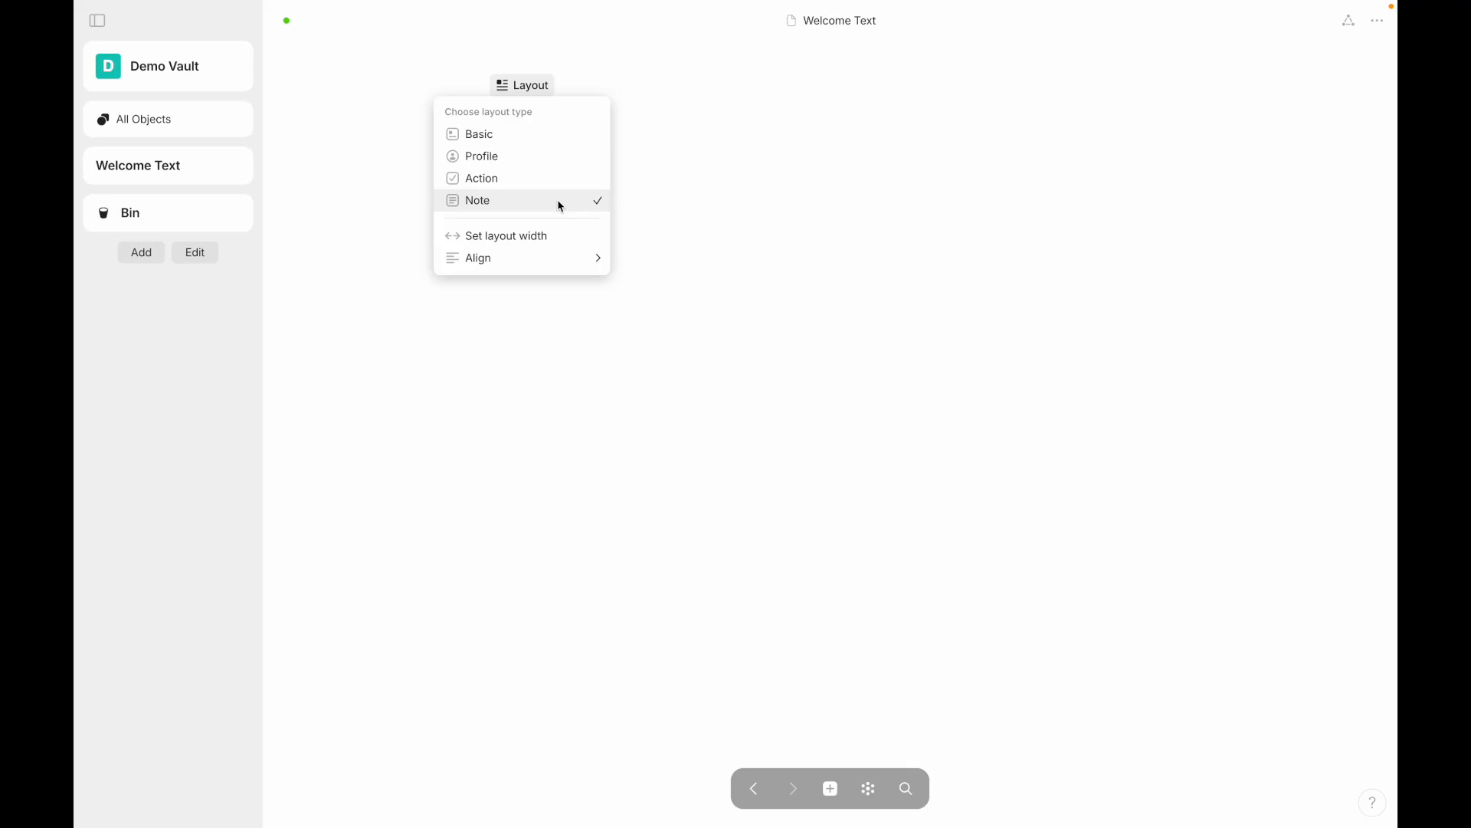
pyautogui.click(740, 231)
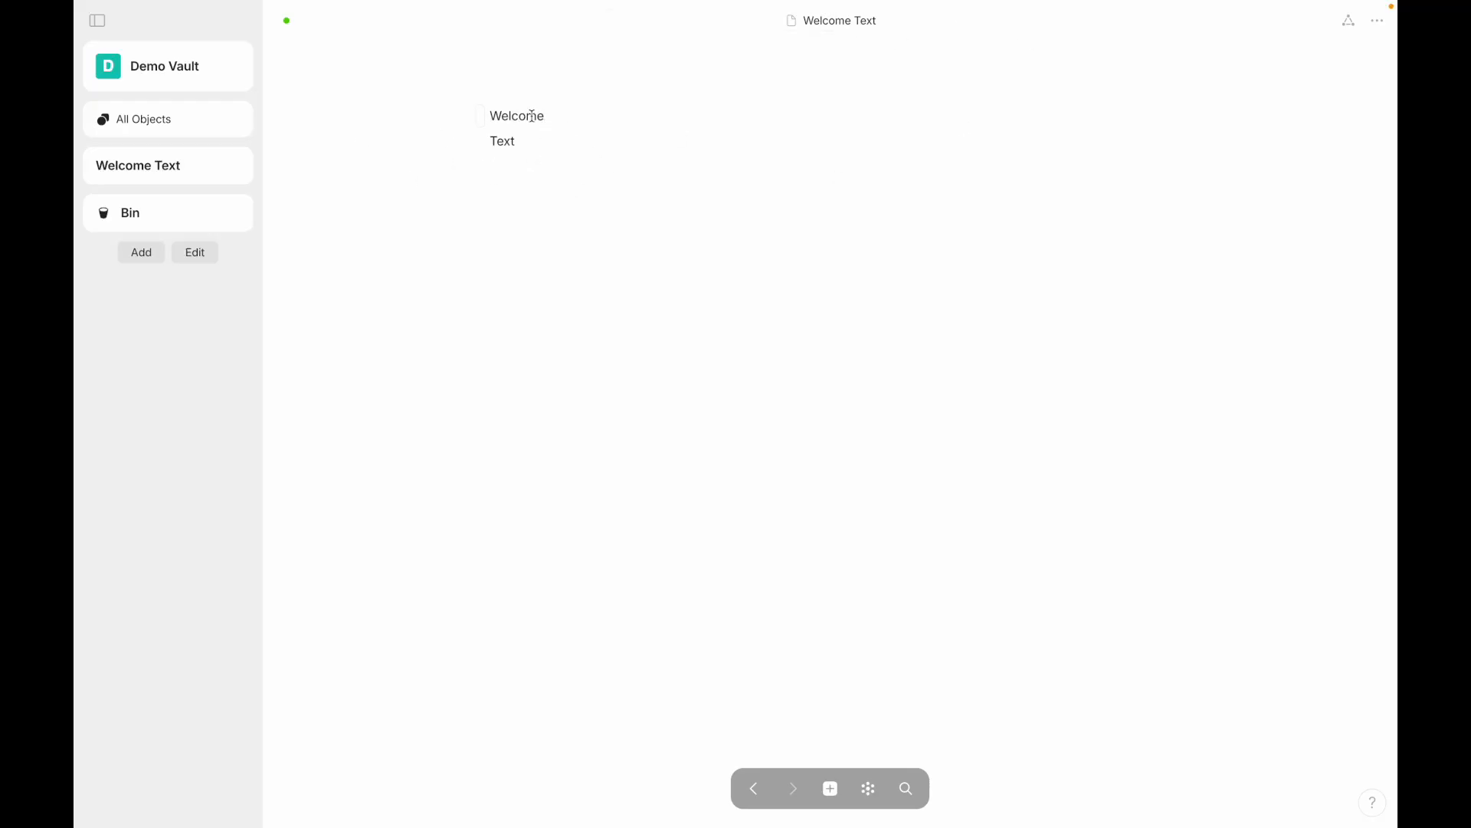
# Step: Set the page's layout type to Basic, compare it with Note once more, and return it to Basic
pyautogui.click(530, 86)
pyautogui.click(514, 135)
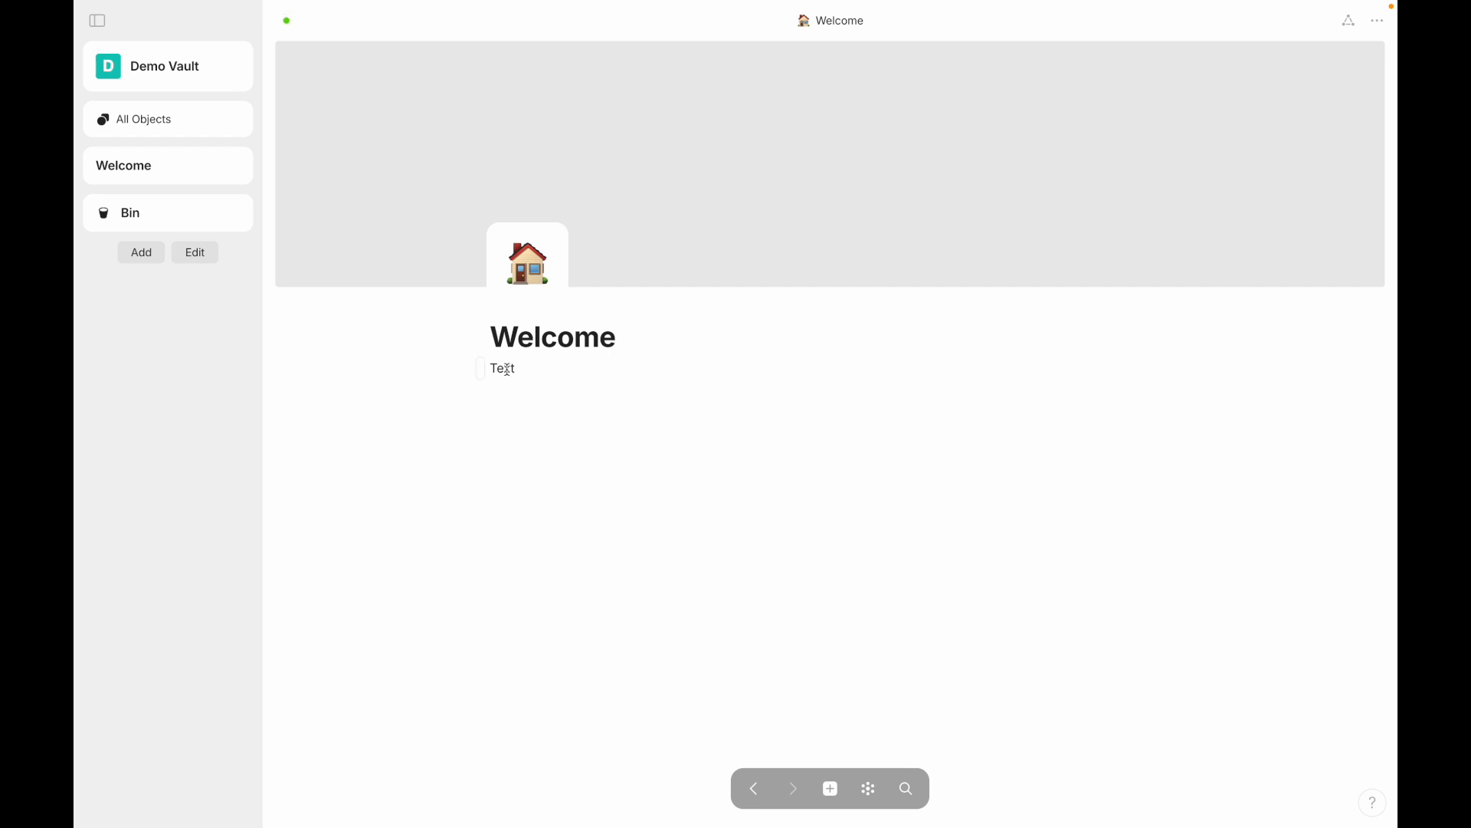
pyautogui.click(679, 265)
pyautogui.click(659, 382)
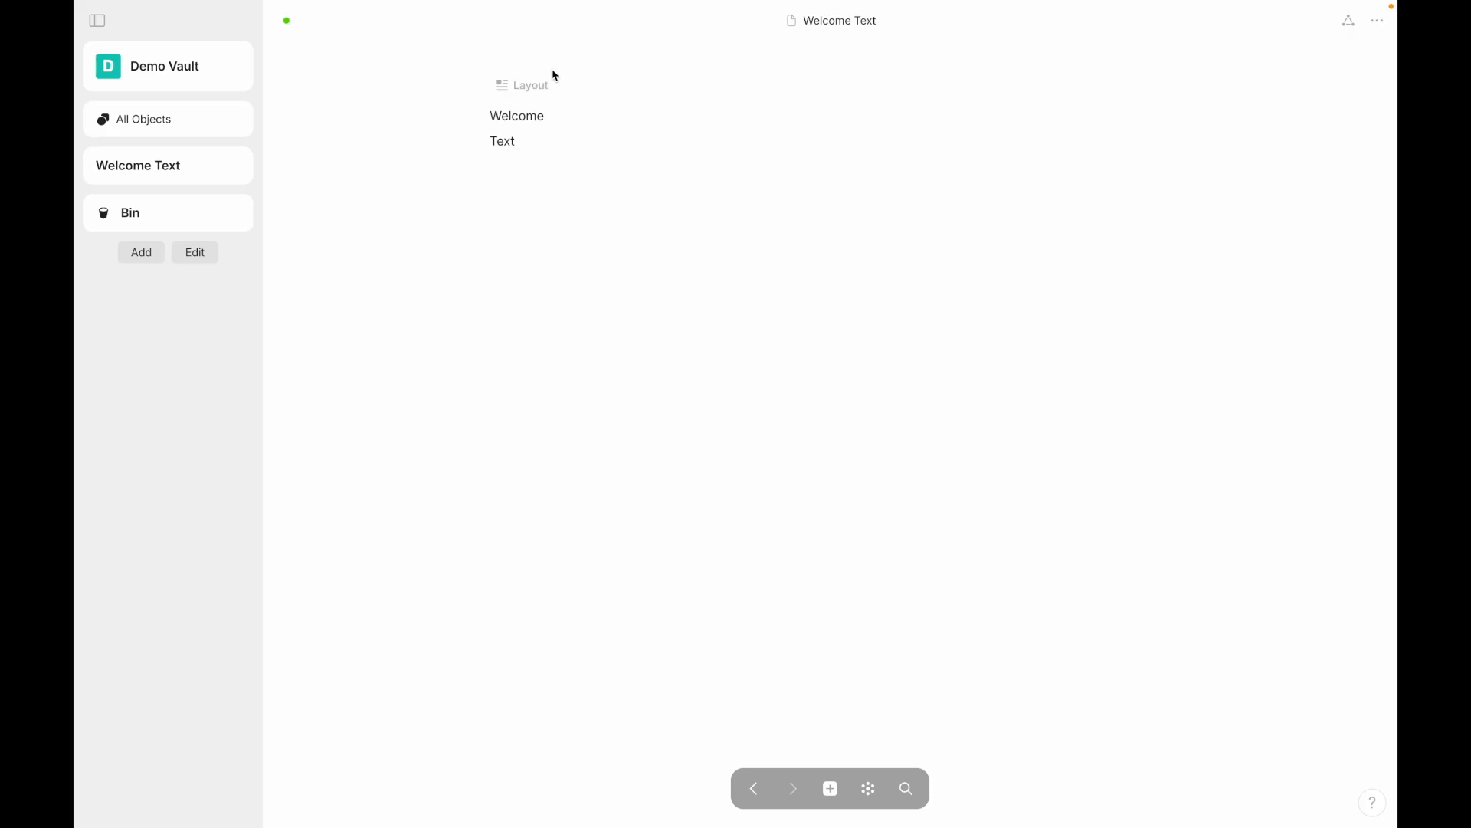
pyautogui.click(537, 86)
pyautogui.click(509, 153)
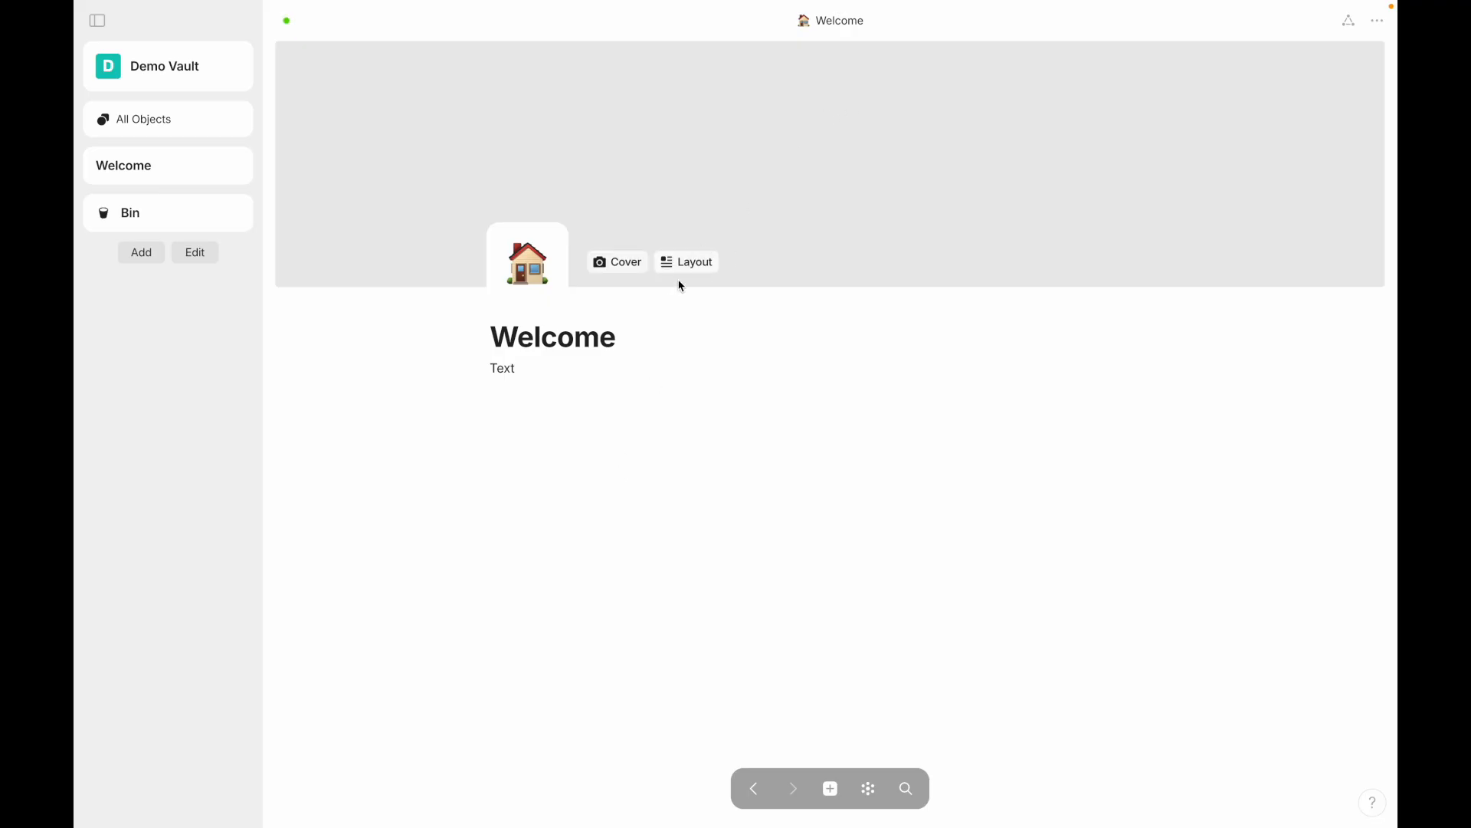
# Step: Review the layout options and cycle the Welcome page through Action and Note back to the Basic layout
pyautogui.click(693, 266)
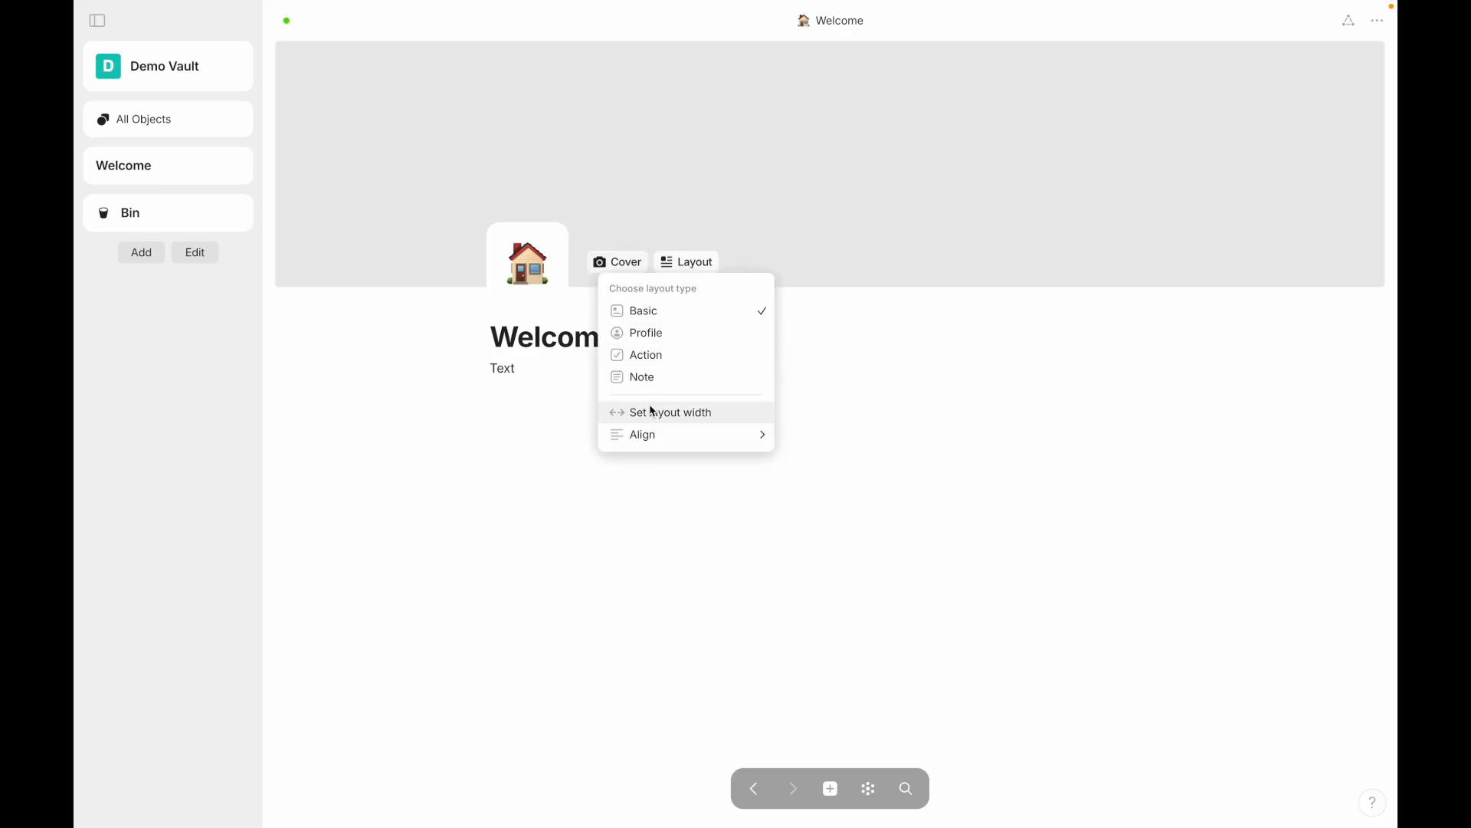
pyautogui.click(514, 412)
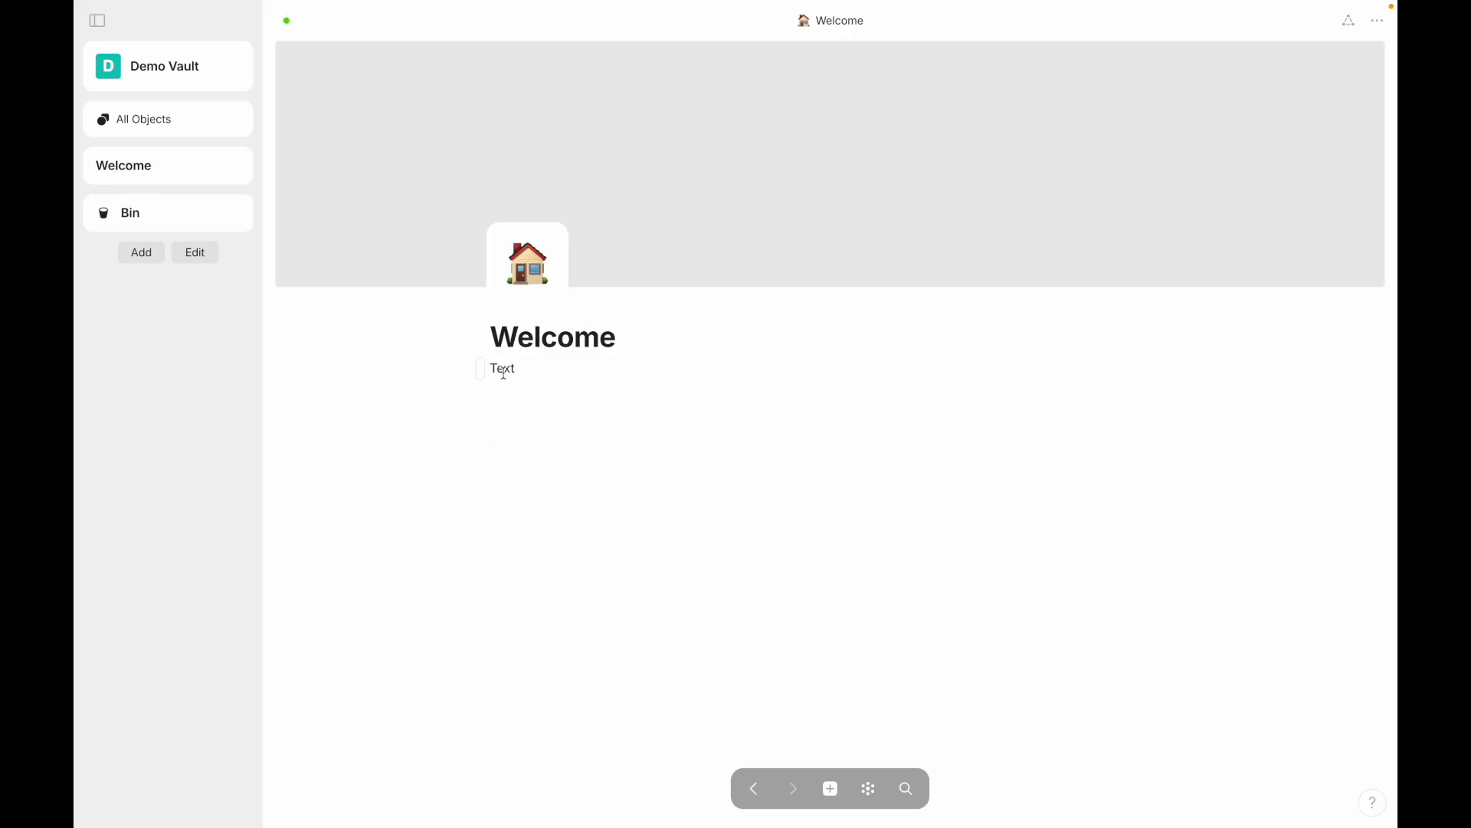
pyautogui.click(670, 269)
pyautogui.click(655, 352)
pyautogui.click(594, 262)
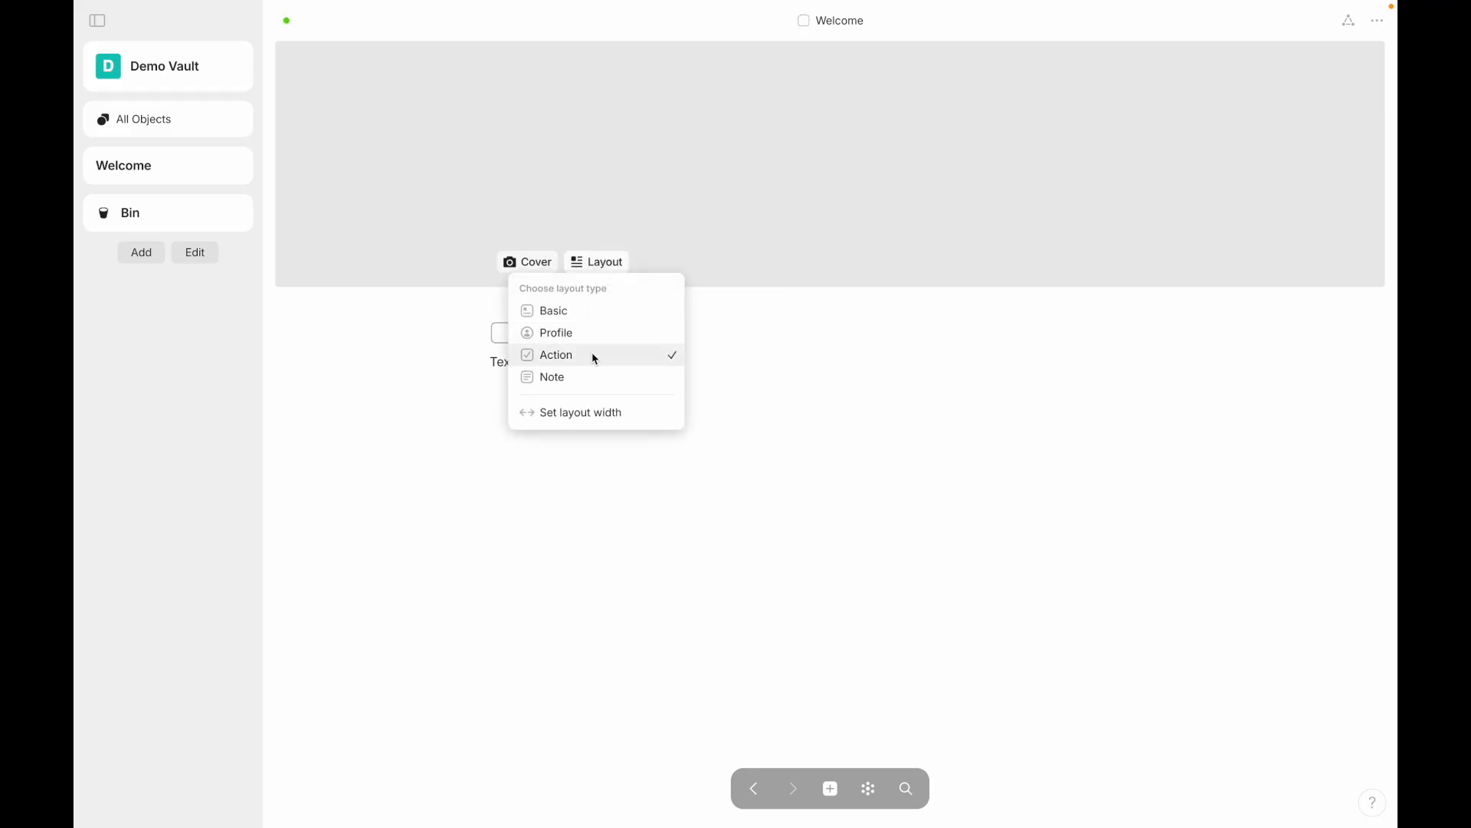
pyautogui.click(575, 378)
pyautogui.click(545, 88)
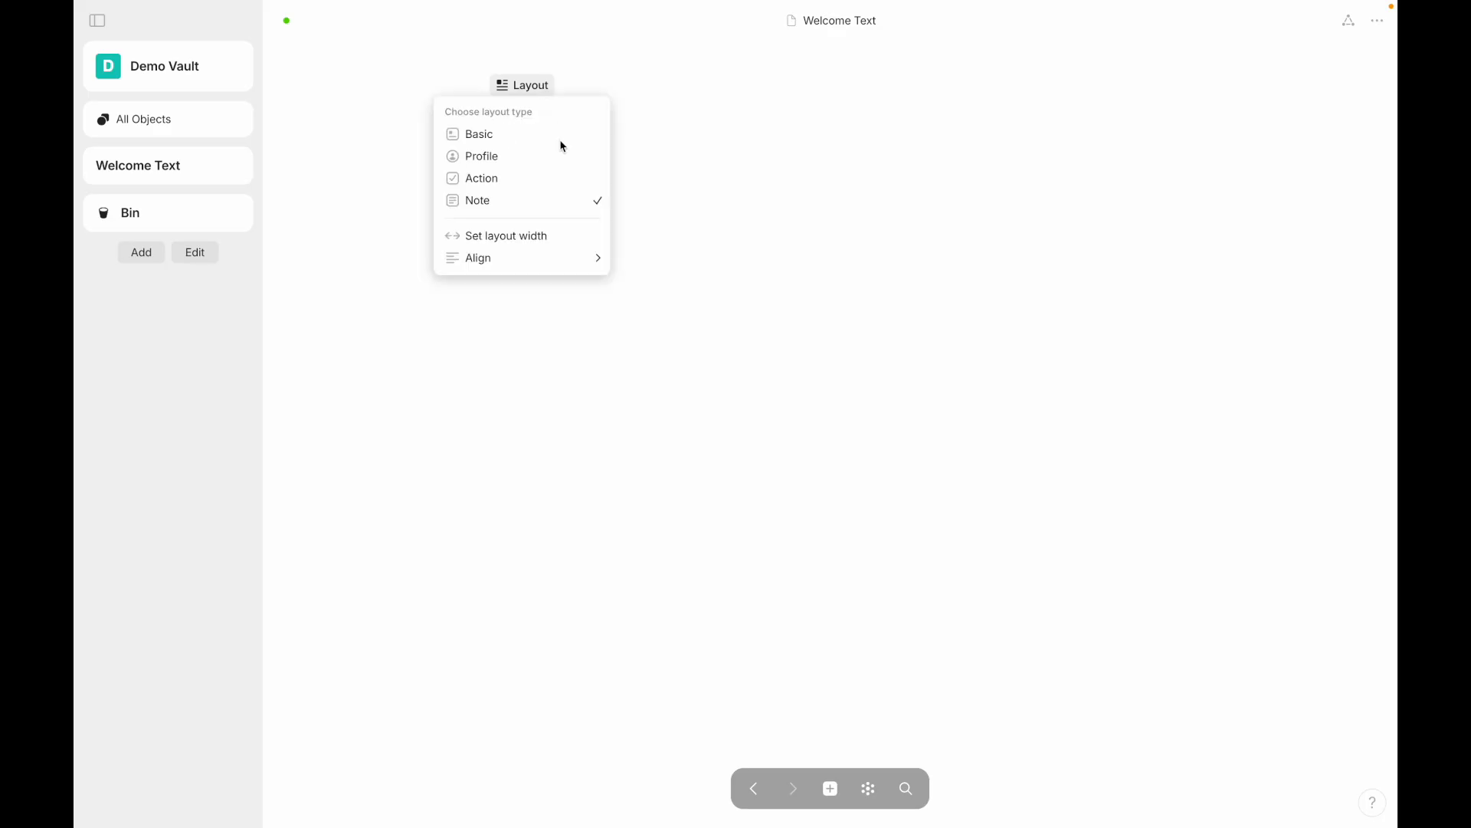
pyautogui.click(537, 138)
# Step: Set the Welcome page's layout width to 50%
pyautogui.click(685, 271)
pyautogui.click(653, 412)
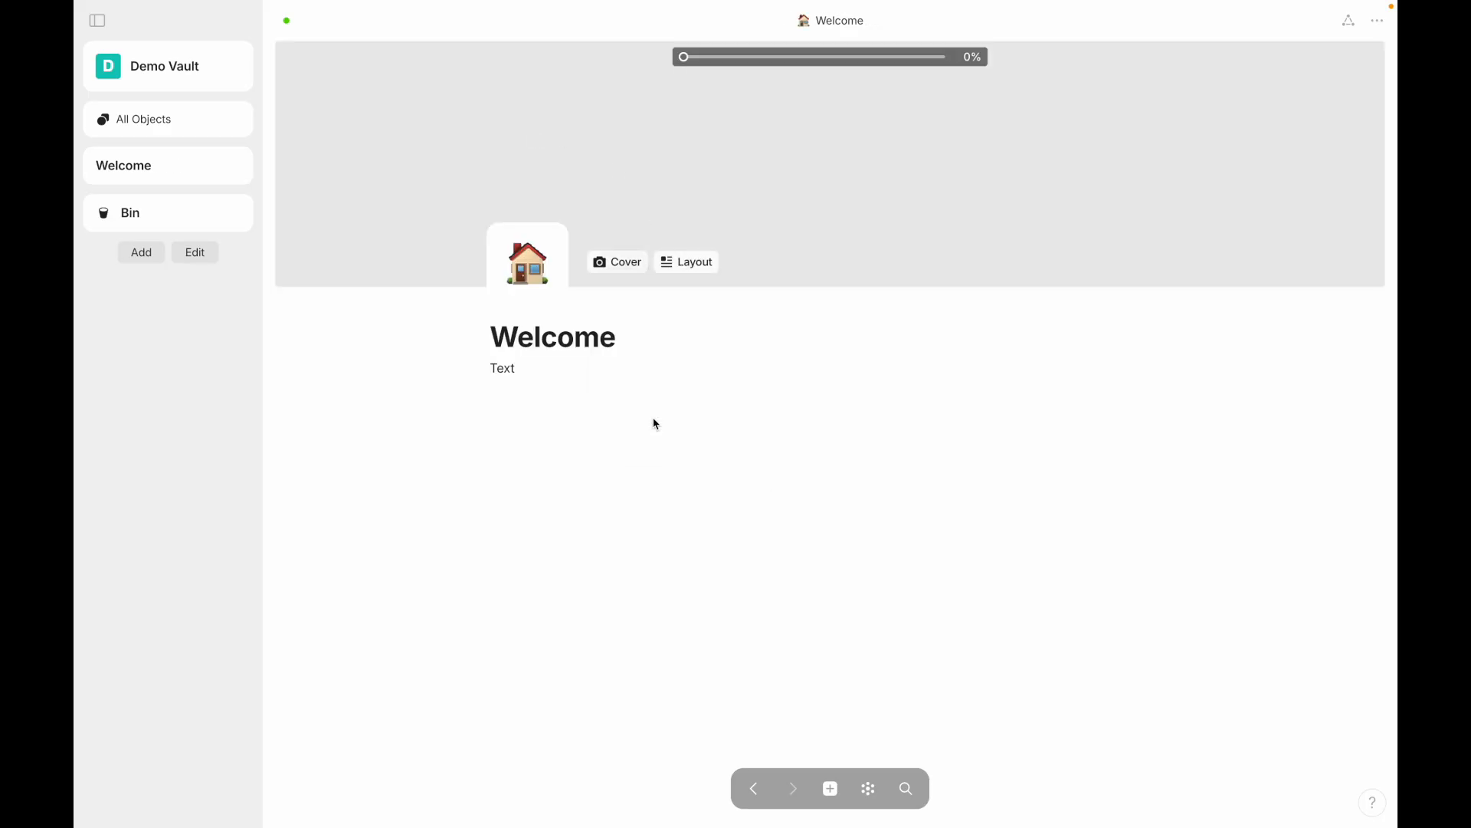
pyautogui.moveTo(692, 67); pyautogui.dragTo(814, 77)
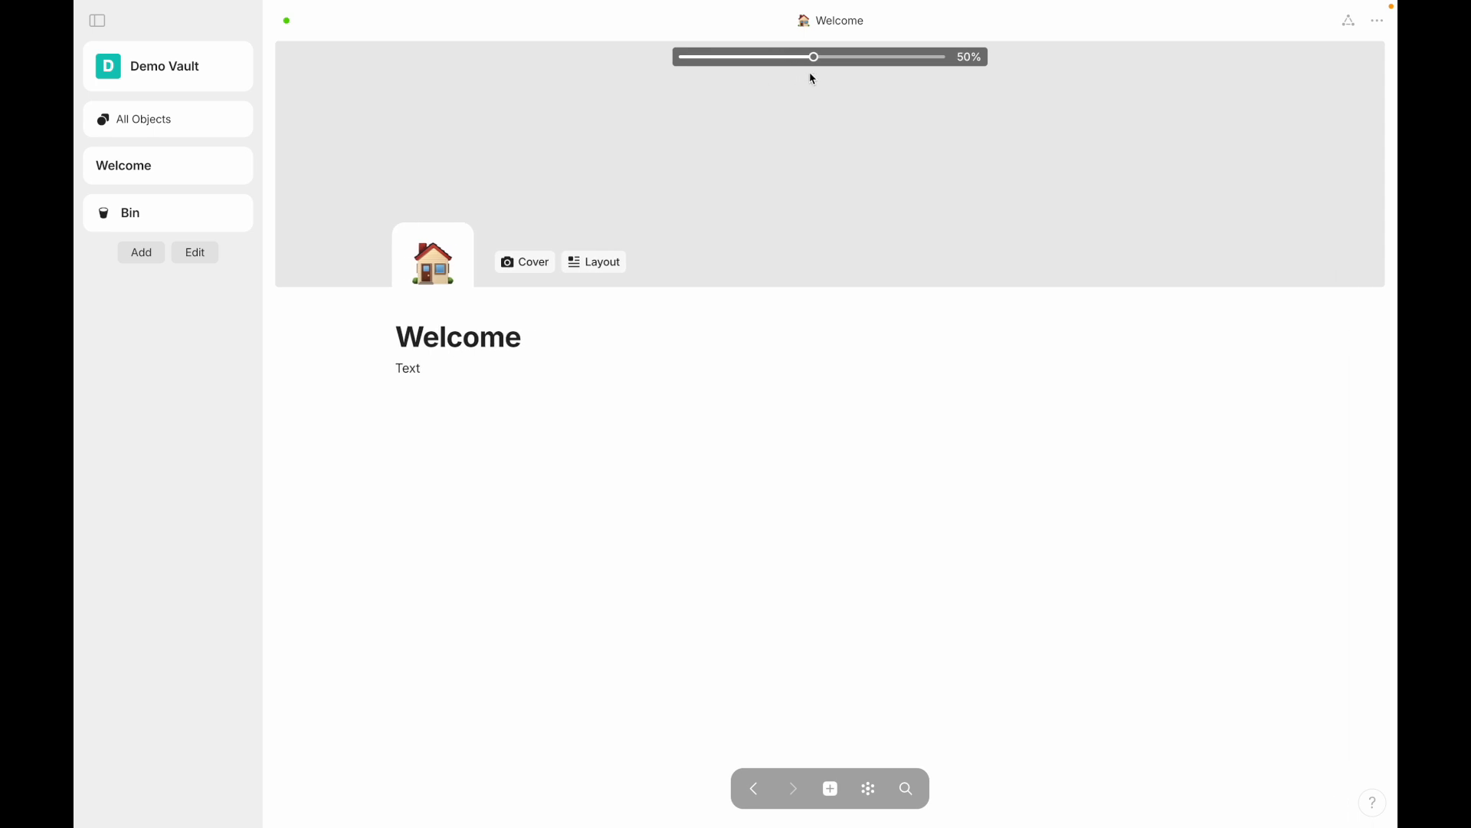
pyautogui.click(612, 474)
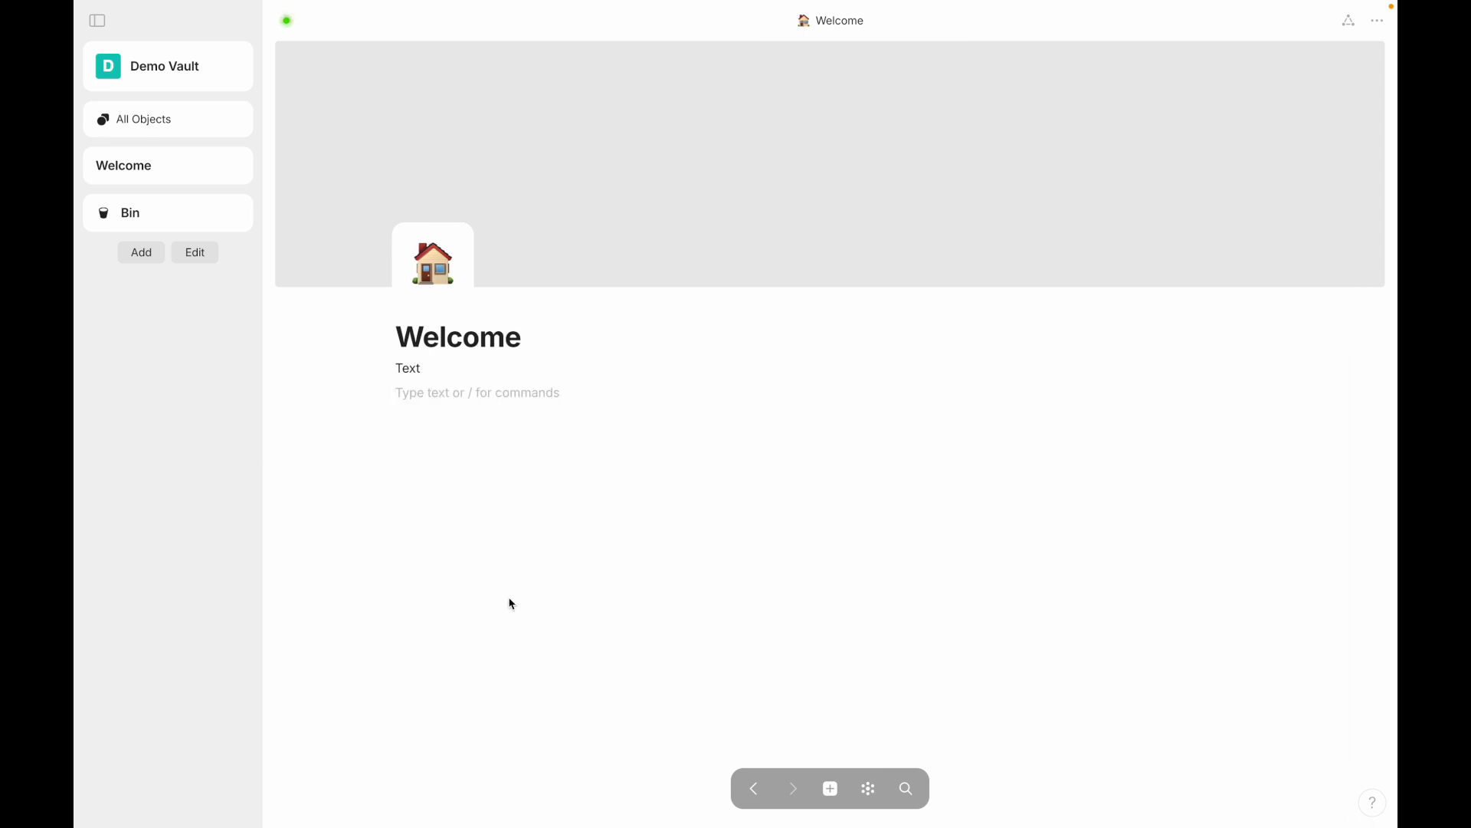
# Step: View the alignment options for the Welcome page and try Center, followed by Right
pyautogui.click(595, 262)
pyautogui.moveTo(563, 450)
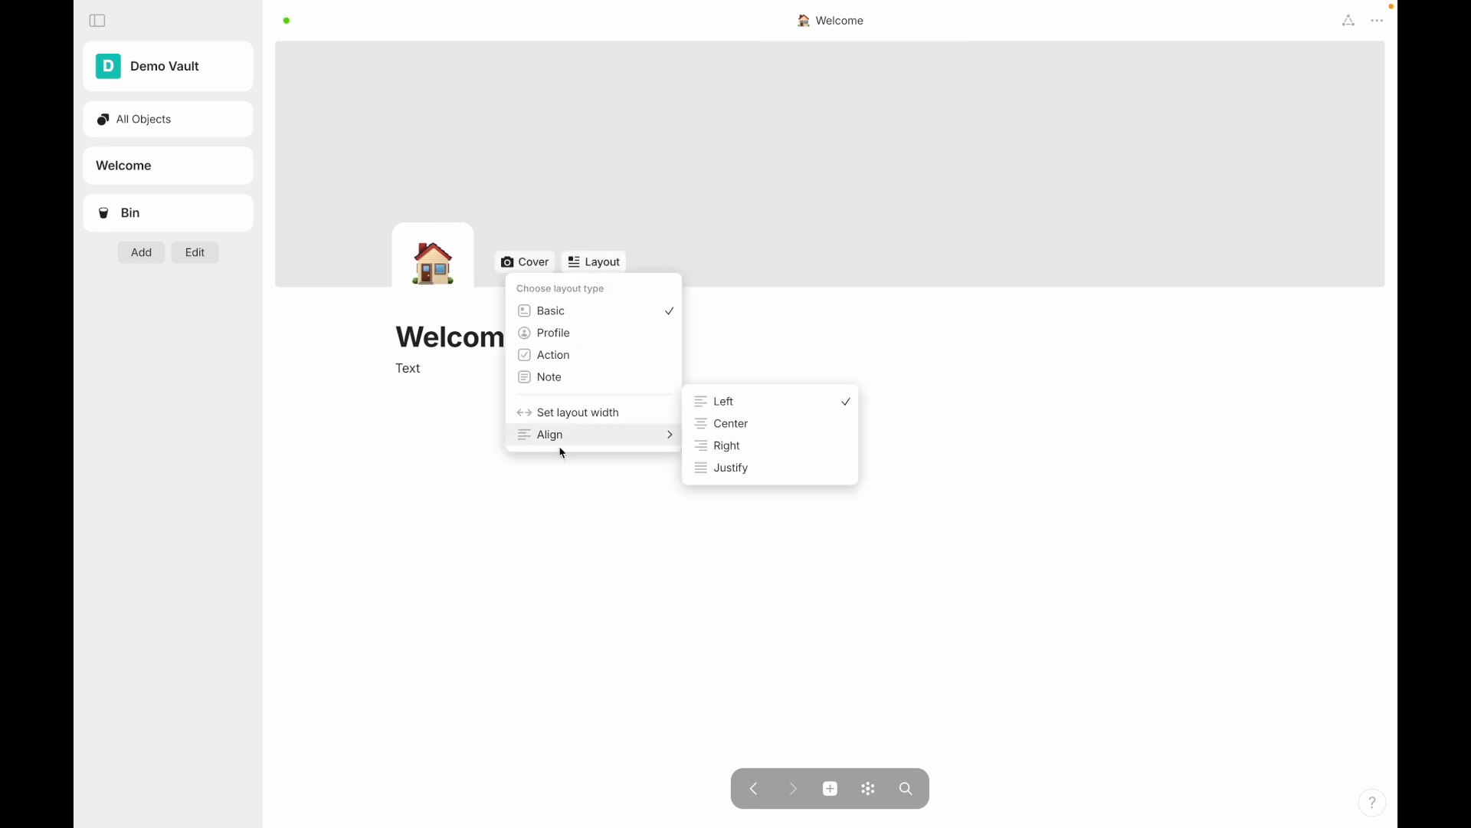
pyautogui.click(484, 539)
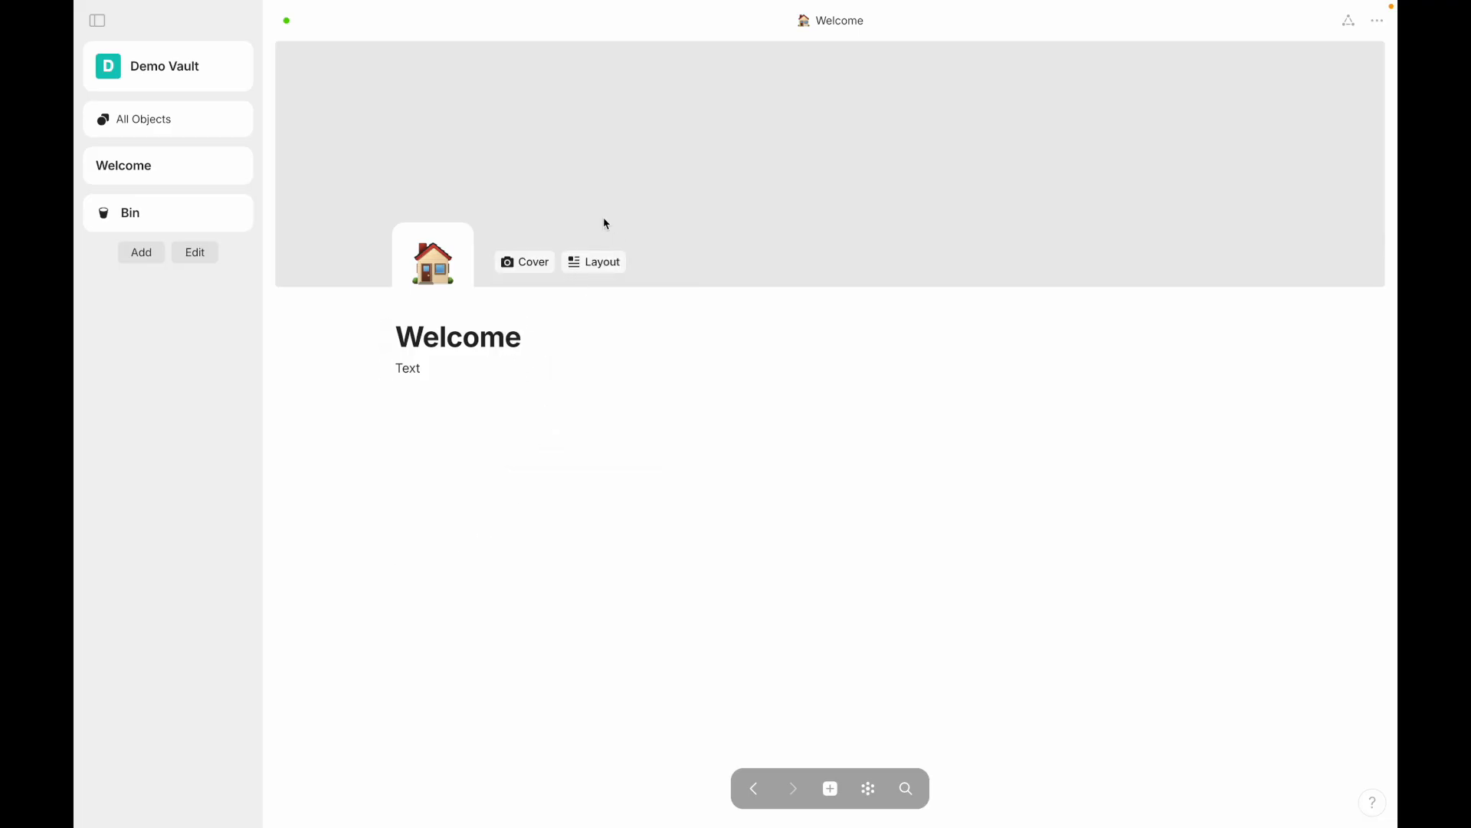
pyautogui.click(584, 265)
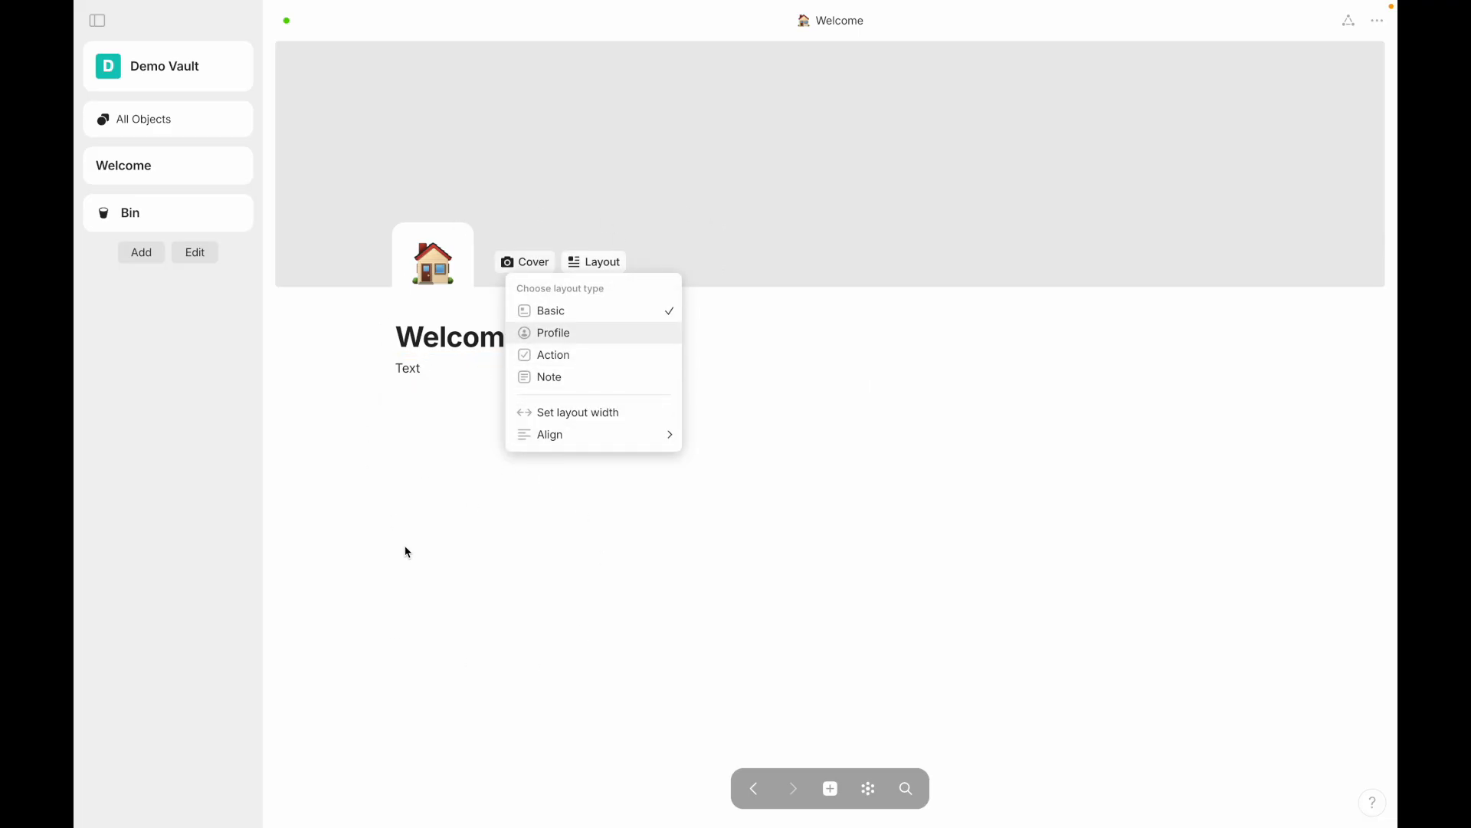
pyautogui.moveTo(577, 435)
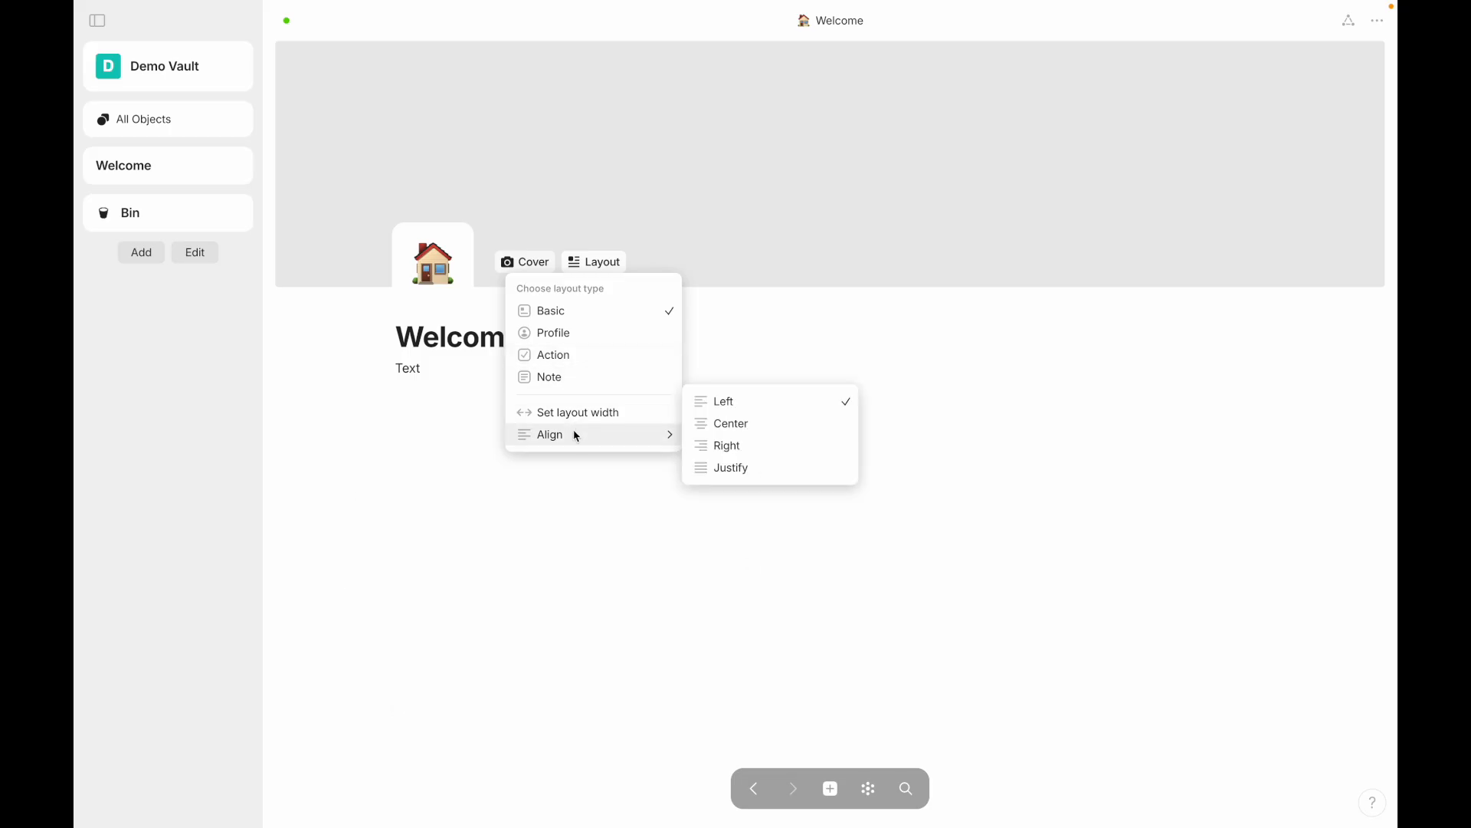
pyautogui.click(732, 423)
pyautogui.click(510, 262)
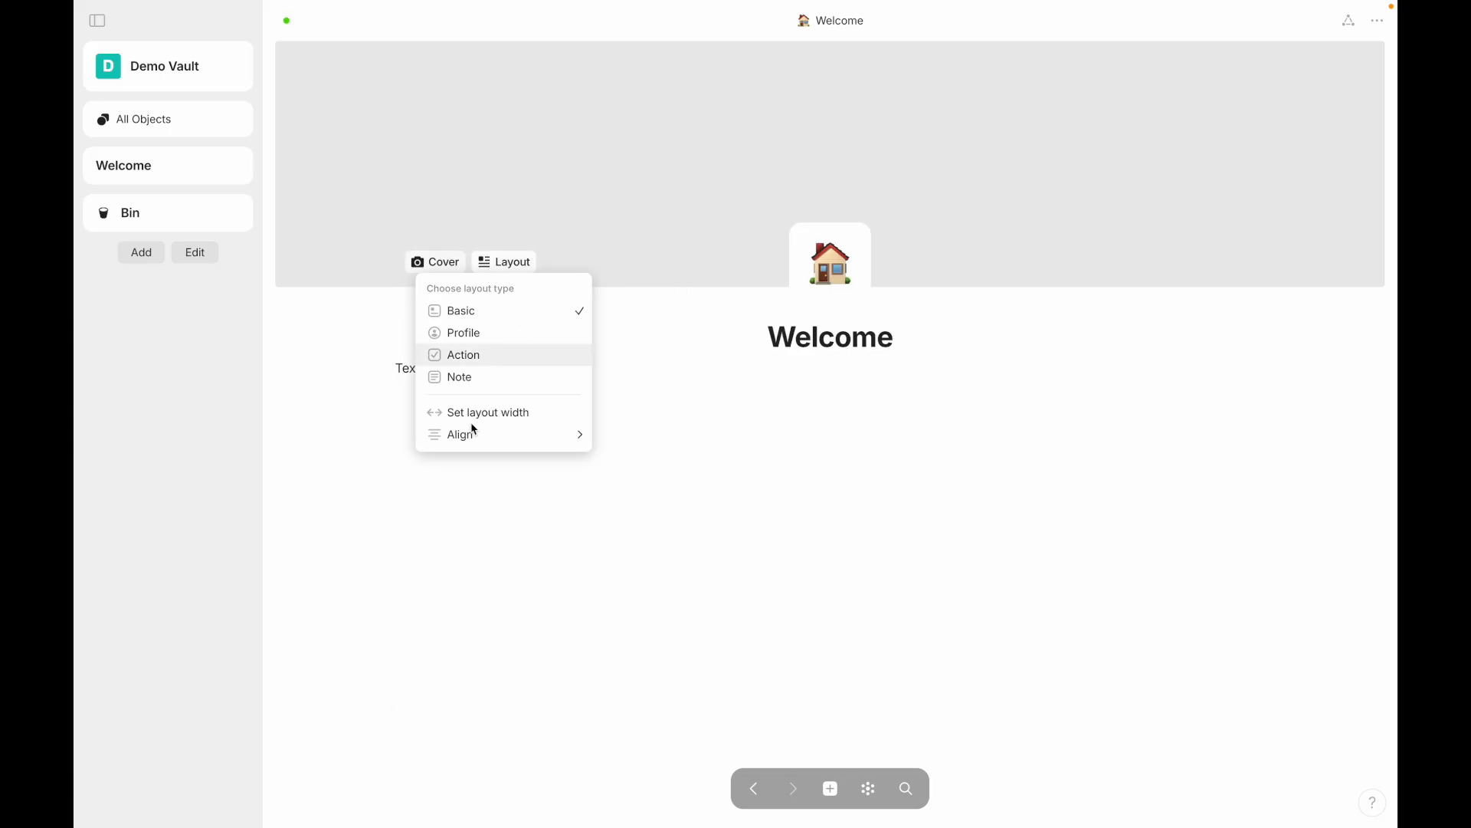
pyautogui.click(617, 446)
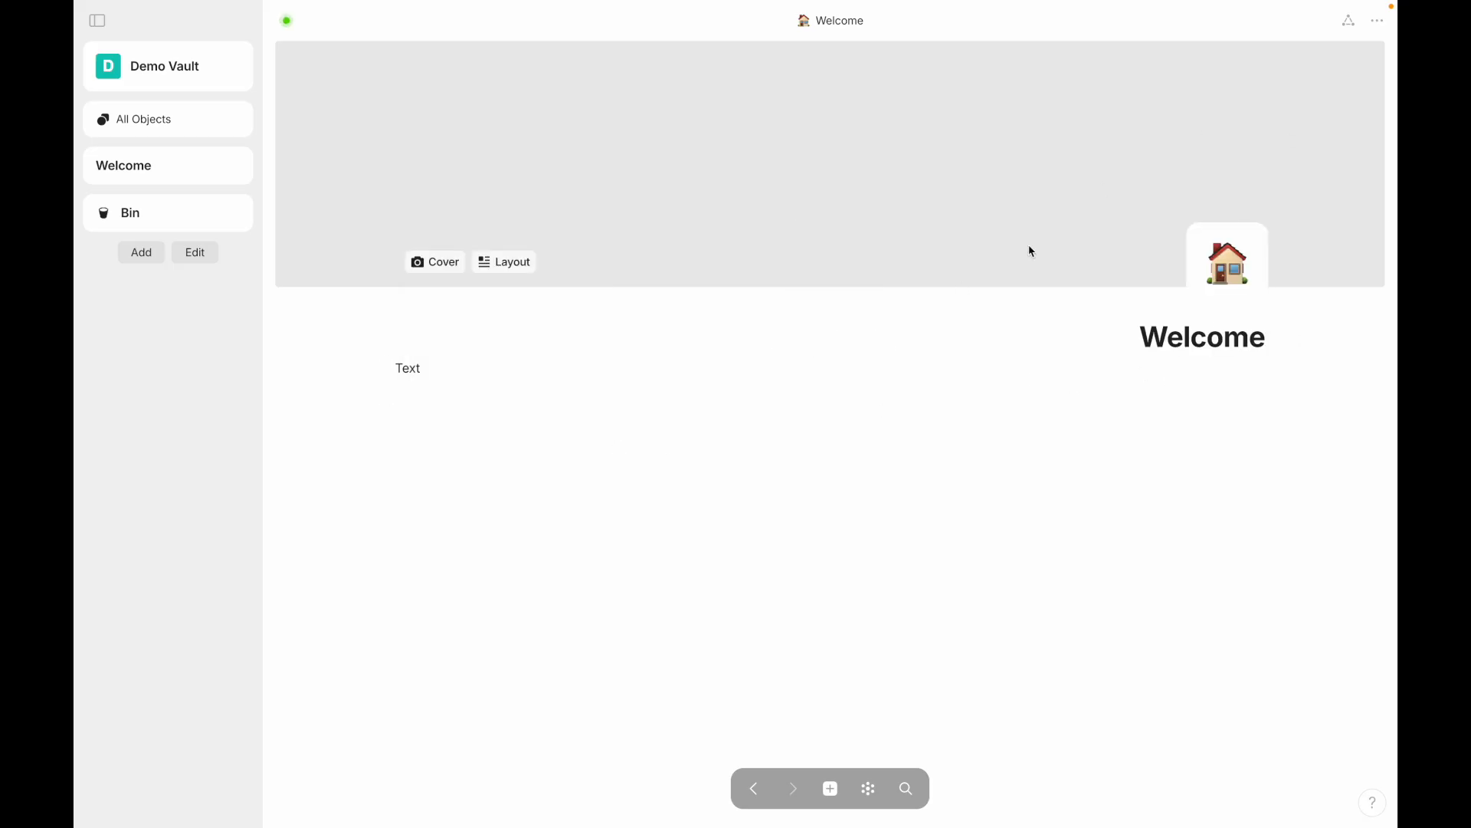
# Step: Try the Justify alignment on the Welcome page, set it back to Left, and review the alignment options
pyautogui.moveTo(429, 275)
pyautogui.click(505, 270)
pyautogui.moveTo(506, 434)
pyautogui.click(641, 468)
pyautogui.click(576, 263)
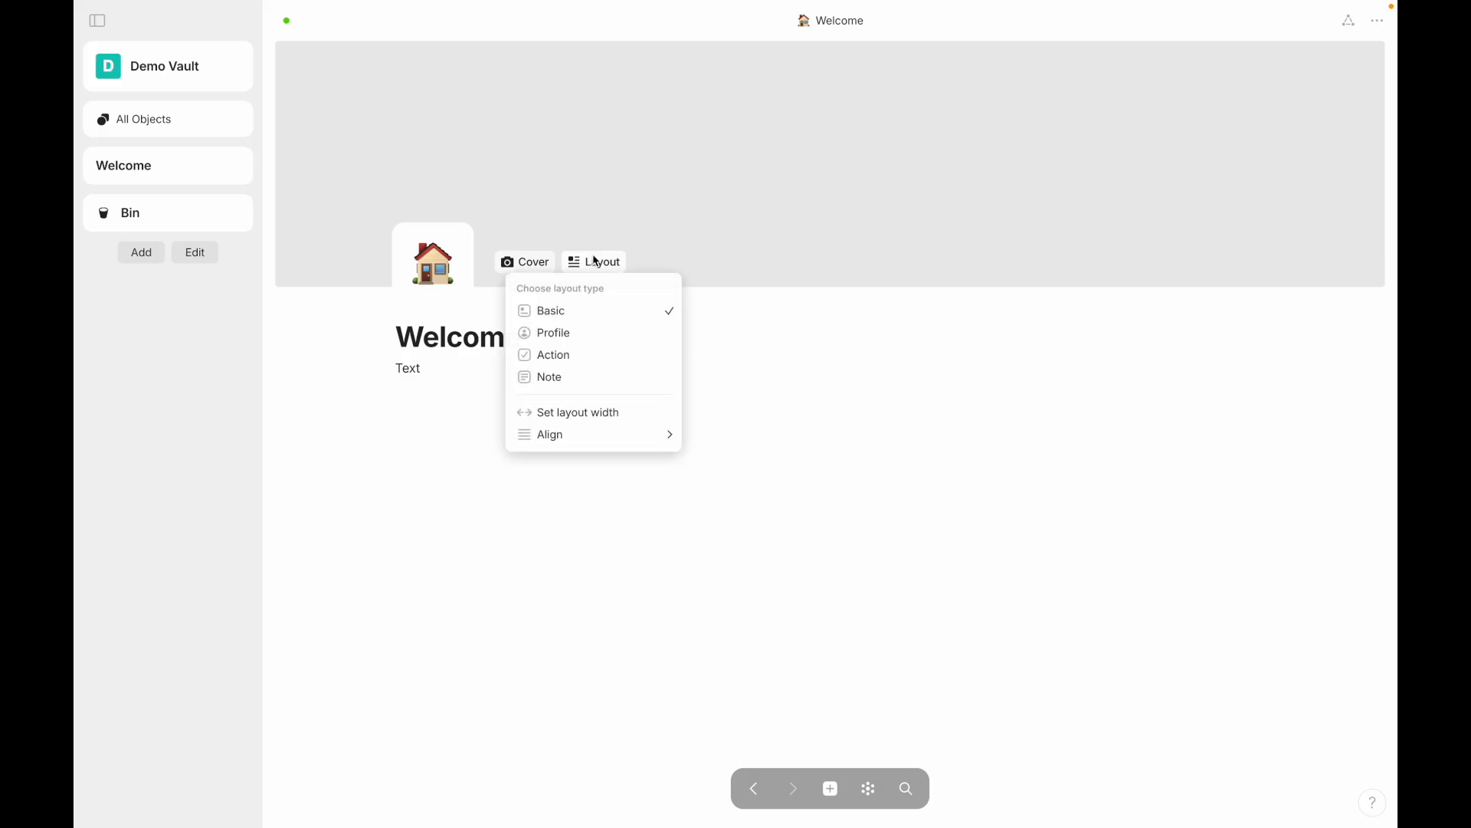
pyautogui.moveTo(567, 435)
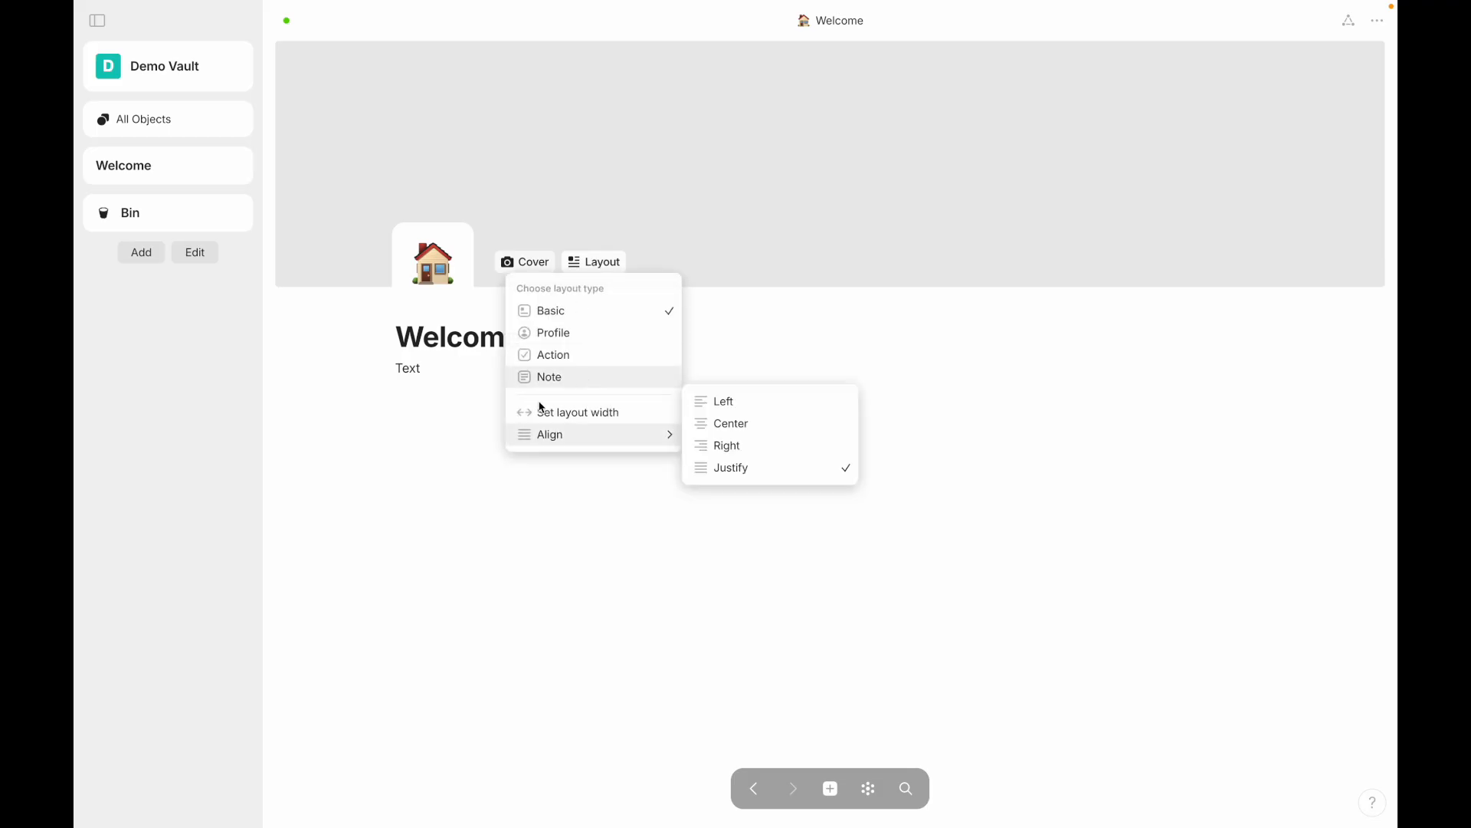
pyautogui.click(719, 403)
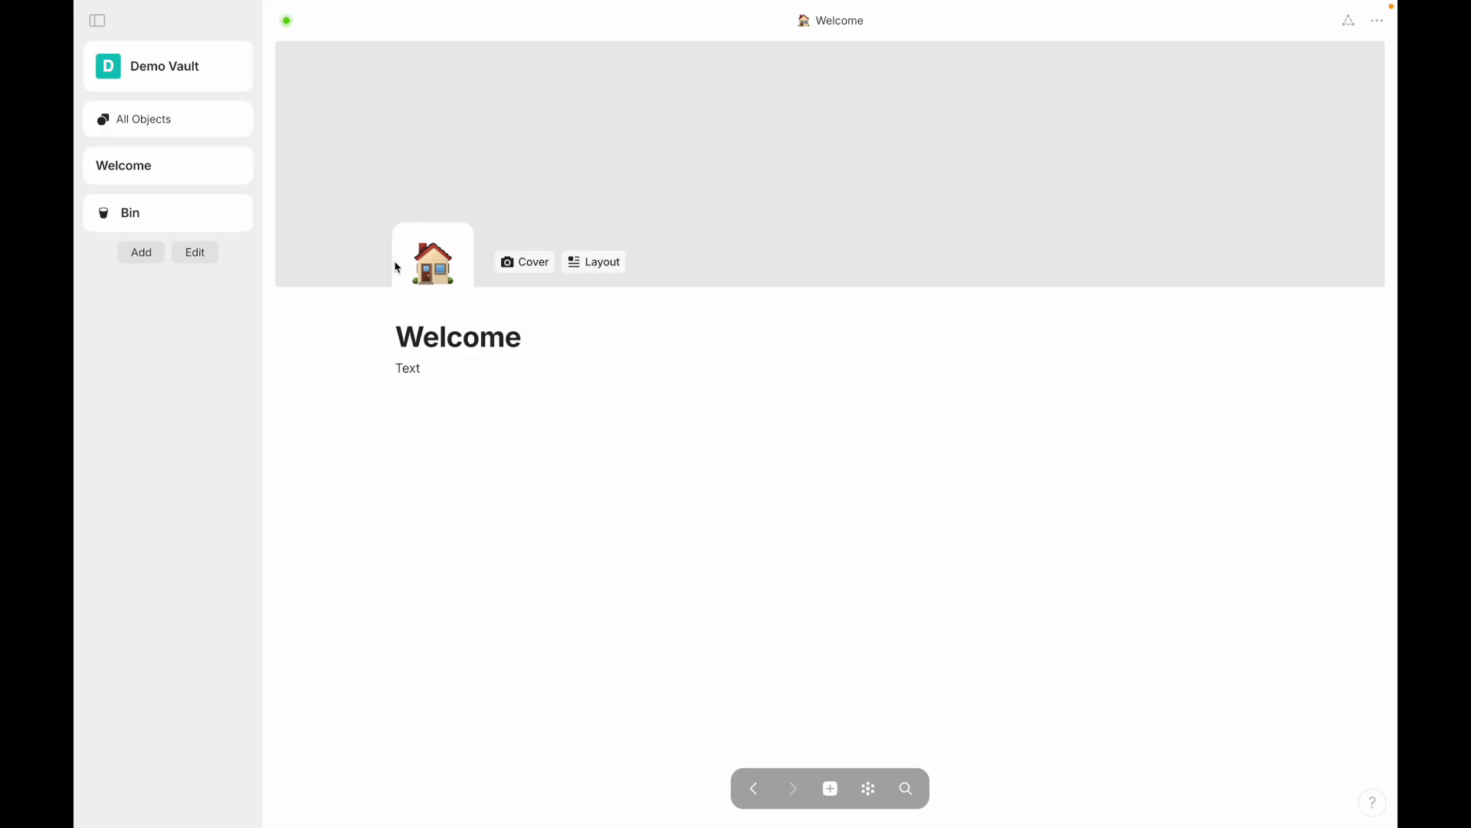
pyautogui.click(587, 270)
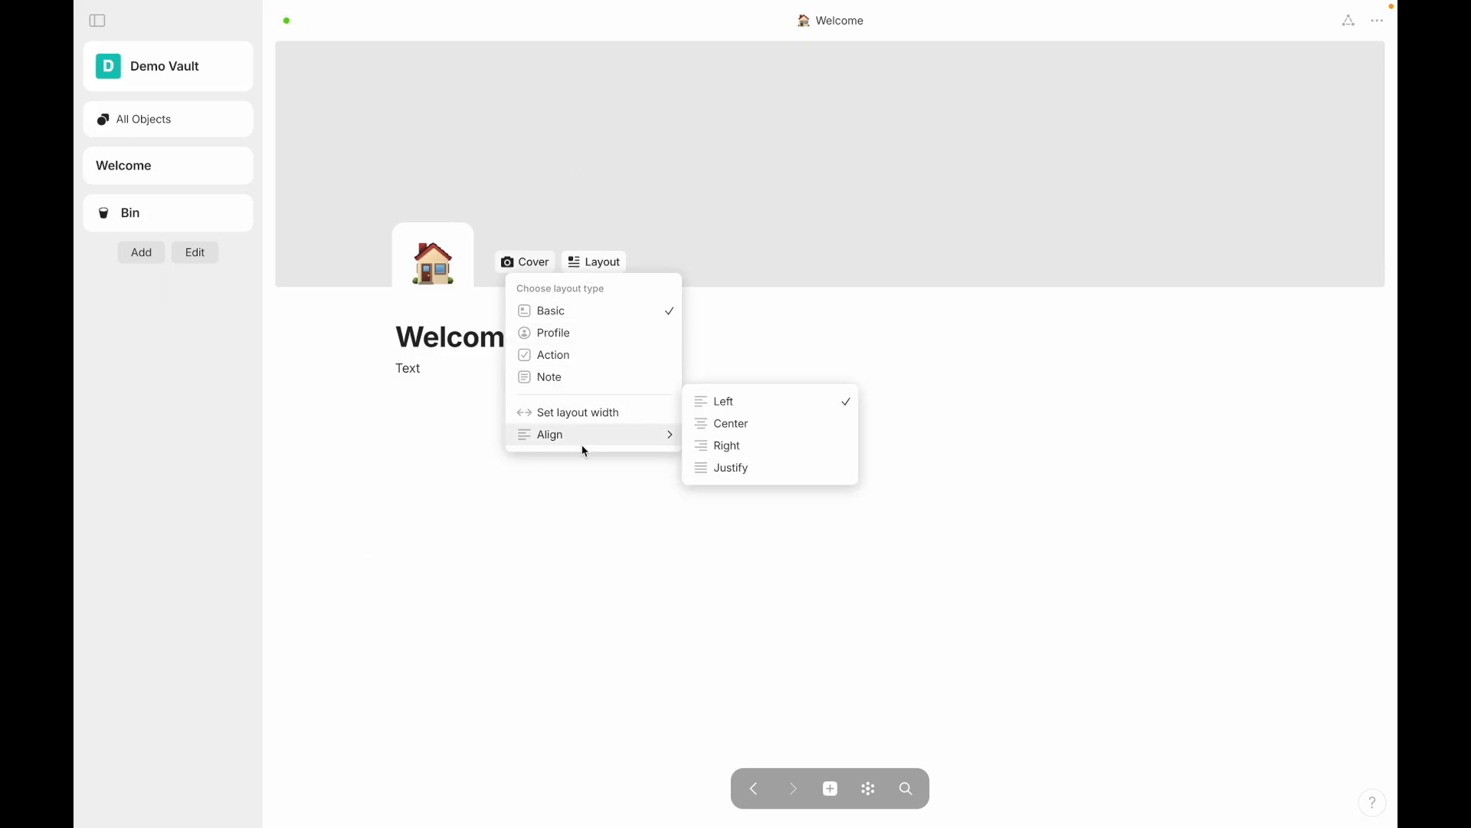
pyautogui.click(512, 494)
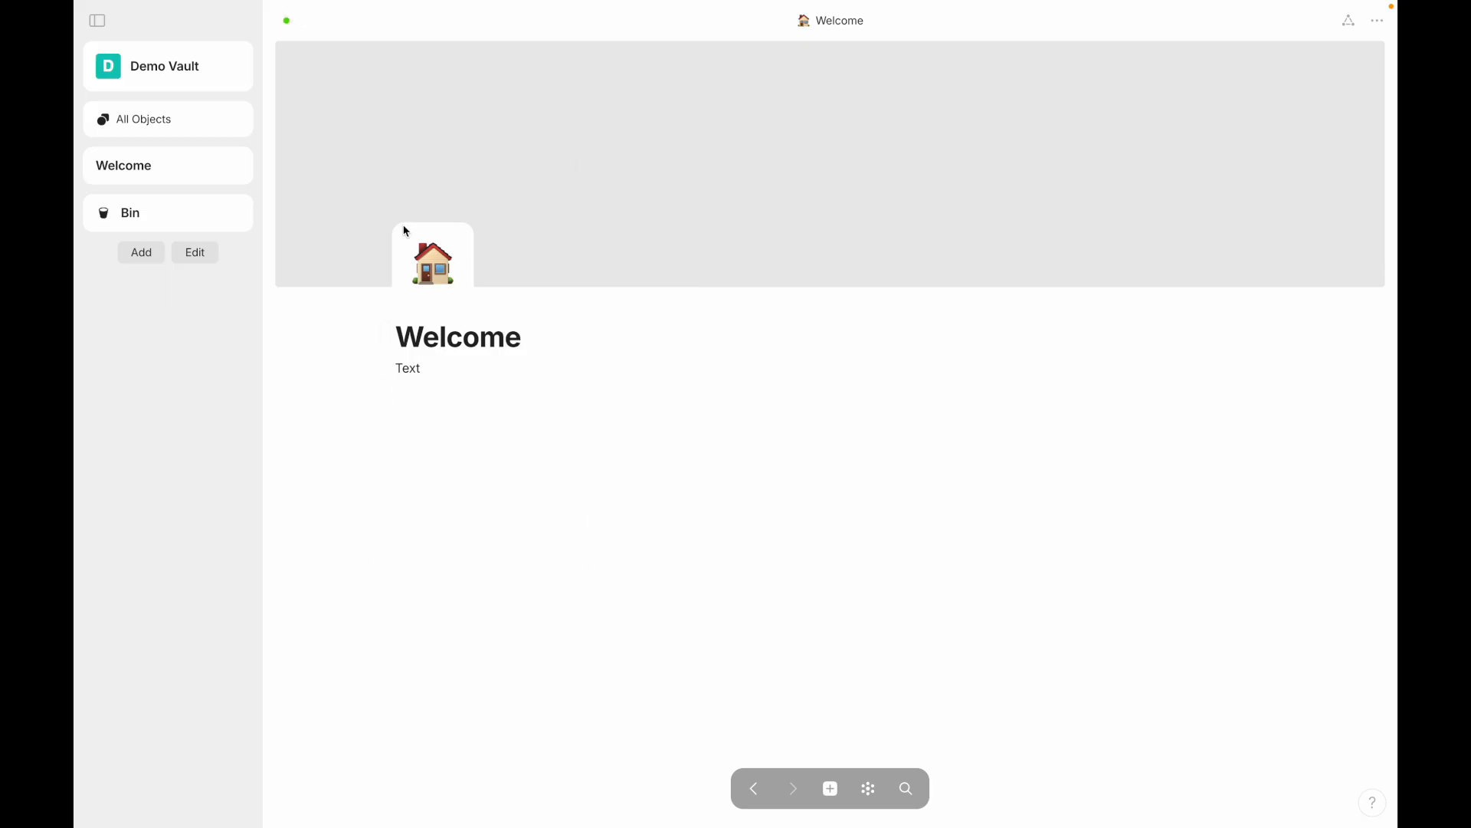
# Step: Try the Right alignment on the Welcome page and set it back to Left
pyautogui.moveTo(491, 175)
pyautogui.click(582, 262)
pyautogui.moveTo(600, 436)
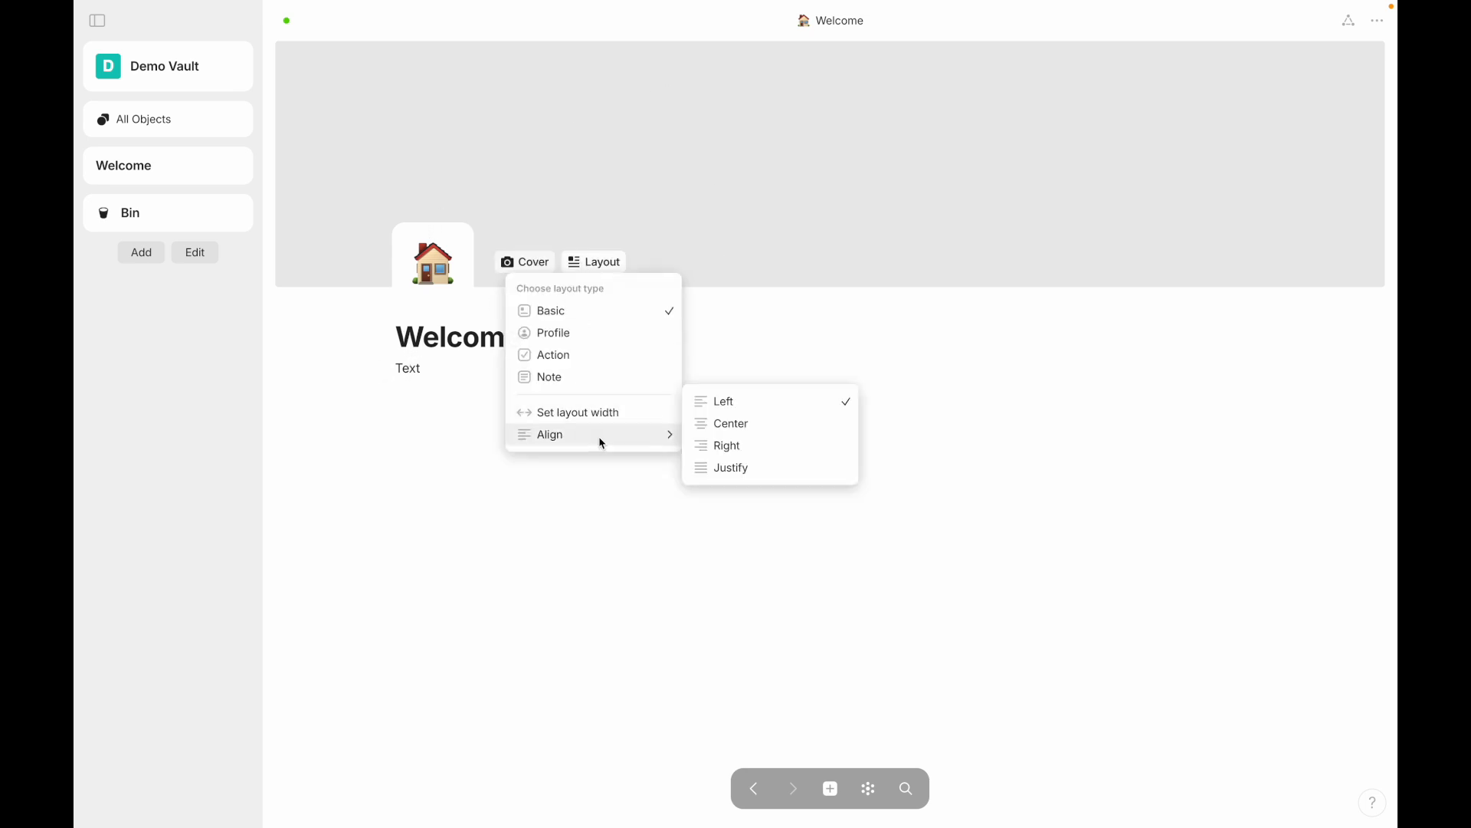
pyautogui.click(705, 443)
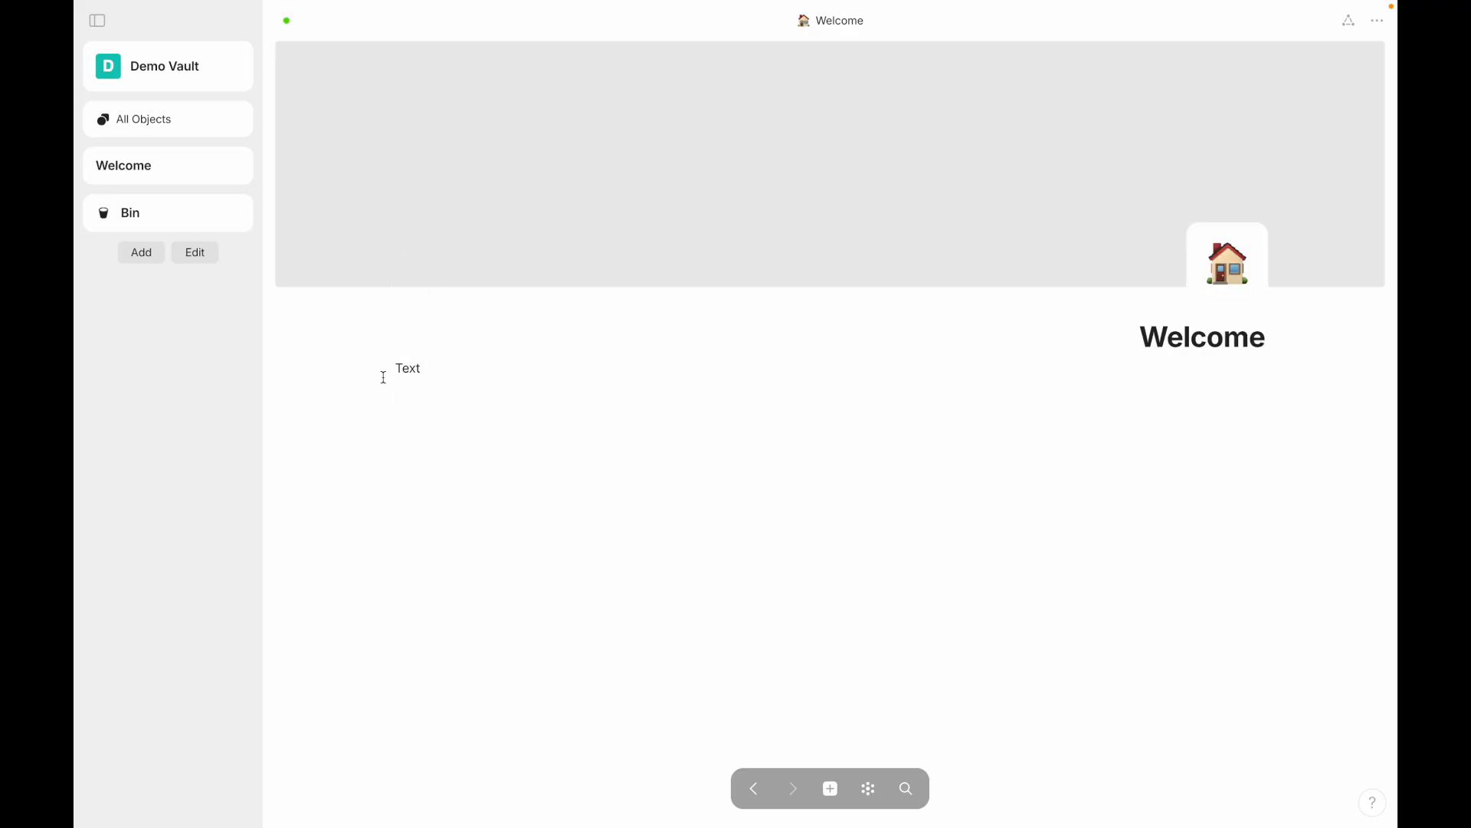
pyautogui.click(525, 264)
pyautogui.moveTo(483, 434)
pyautogui.click(617, 405)
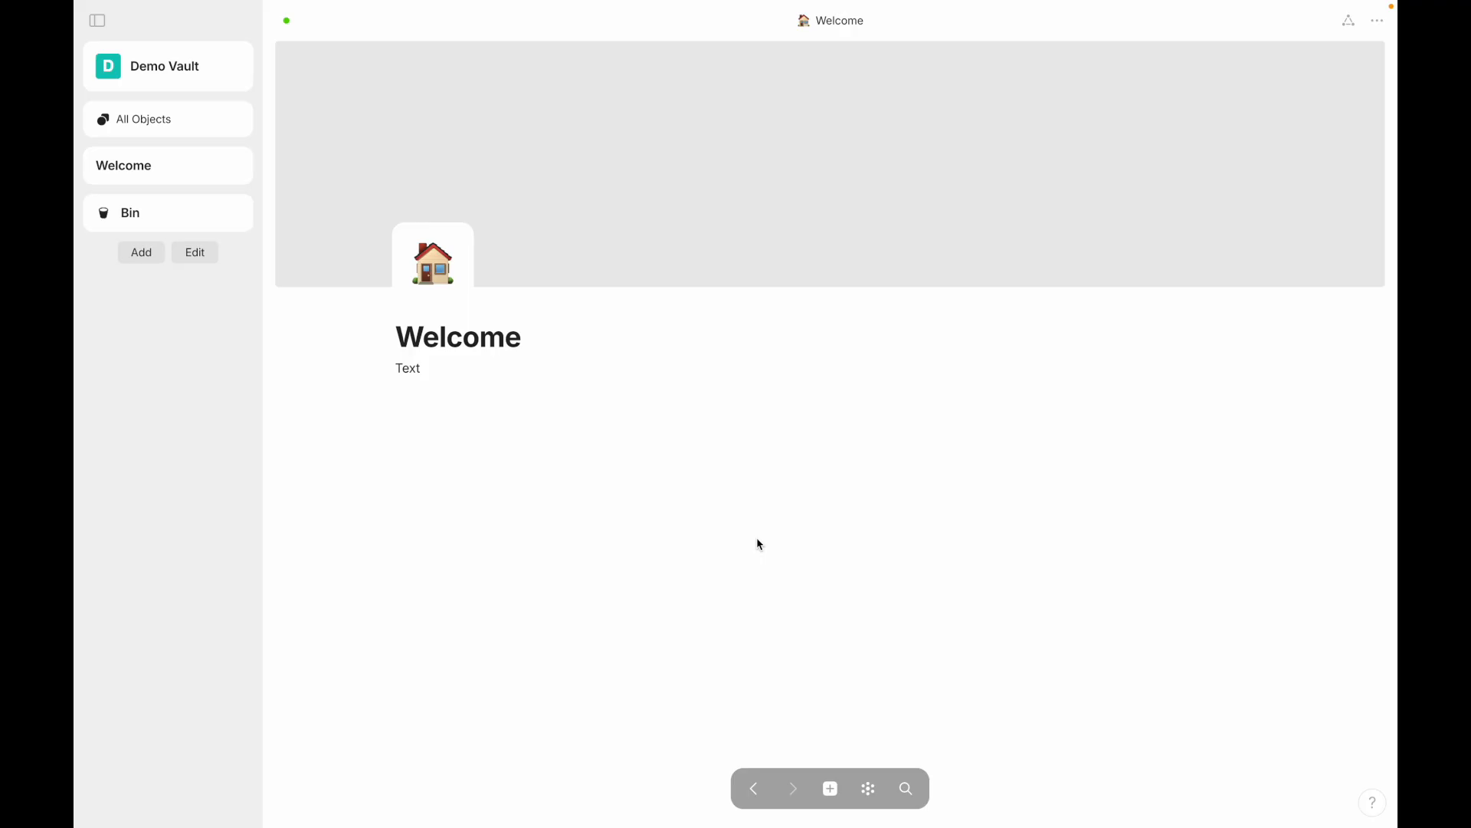
# Step: Start a new line under Text, browse the list of block commands, and clear the slash without choosing one
pyautogui.press('Return')
pyautogui.write('/')
pyautogui.scroll(-10, 507, 479)
pyautogui.scroll(-10, 507, 483)
pyautogui.scroll(-15, 507, 483)
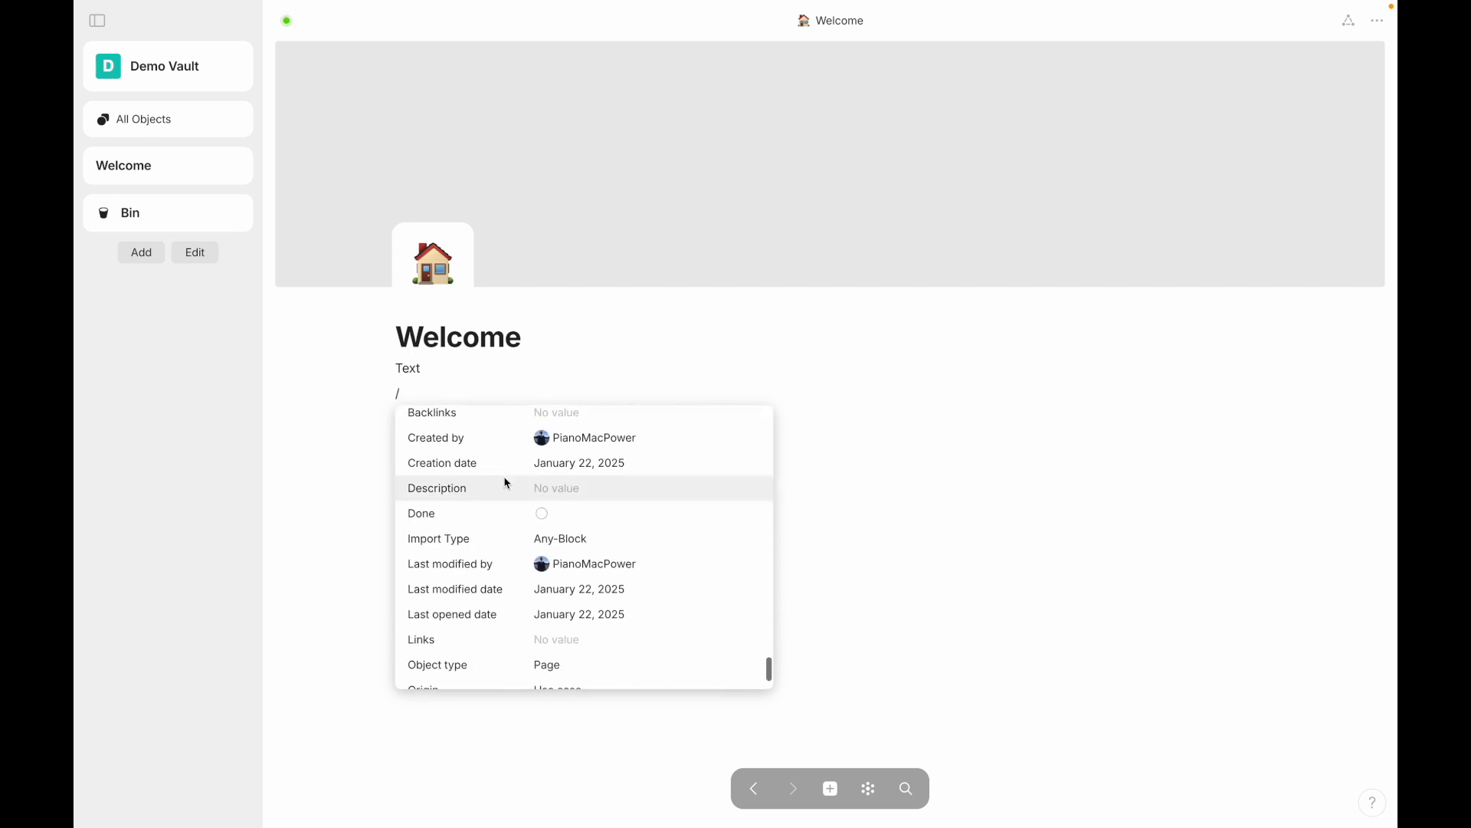
pyautogui.scroll(-3, 506, 482)
pyautogui.scroll(5, 503, 682)
pyautogui.scroll(20, 550, 532)
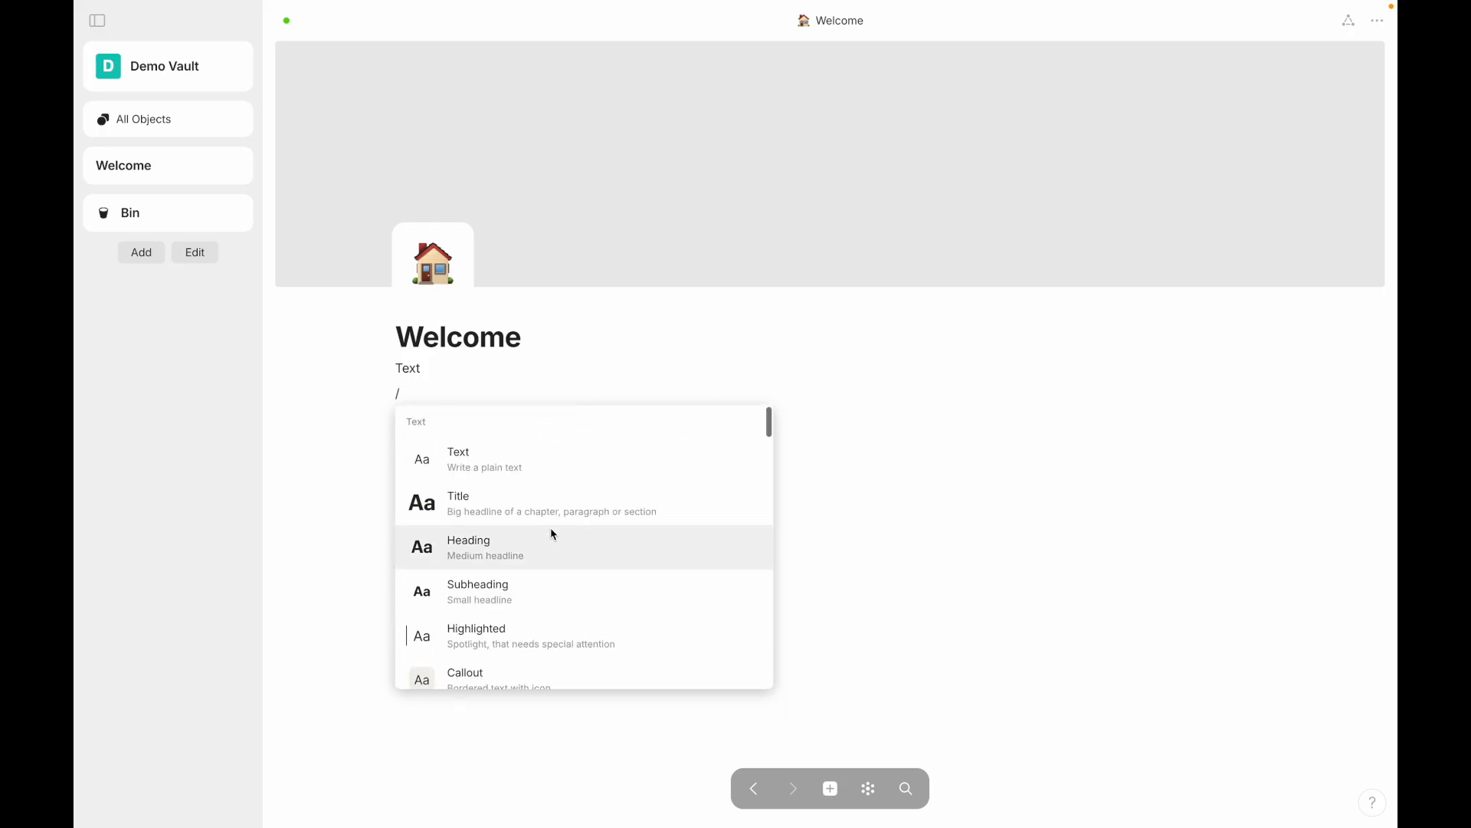
pyautogui.click(425, 393)
pyautogui.press('BackSpace')
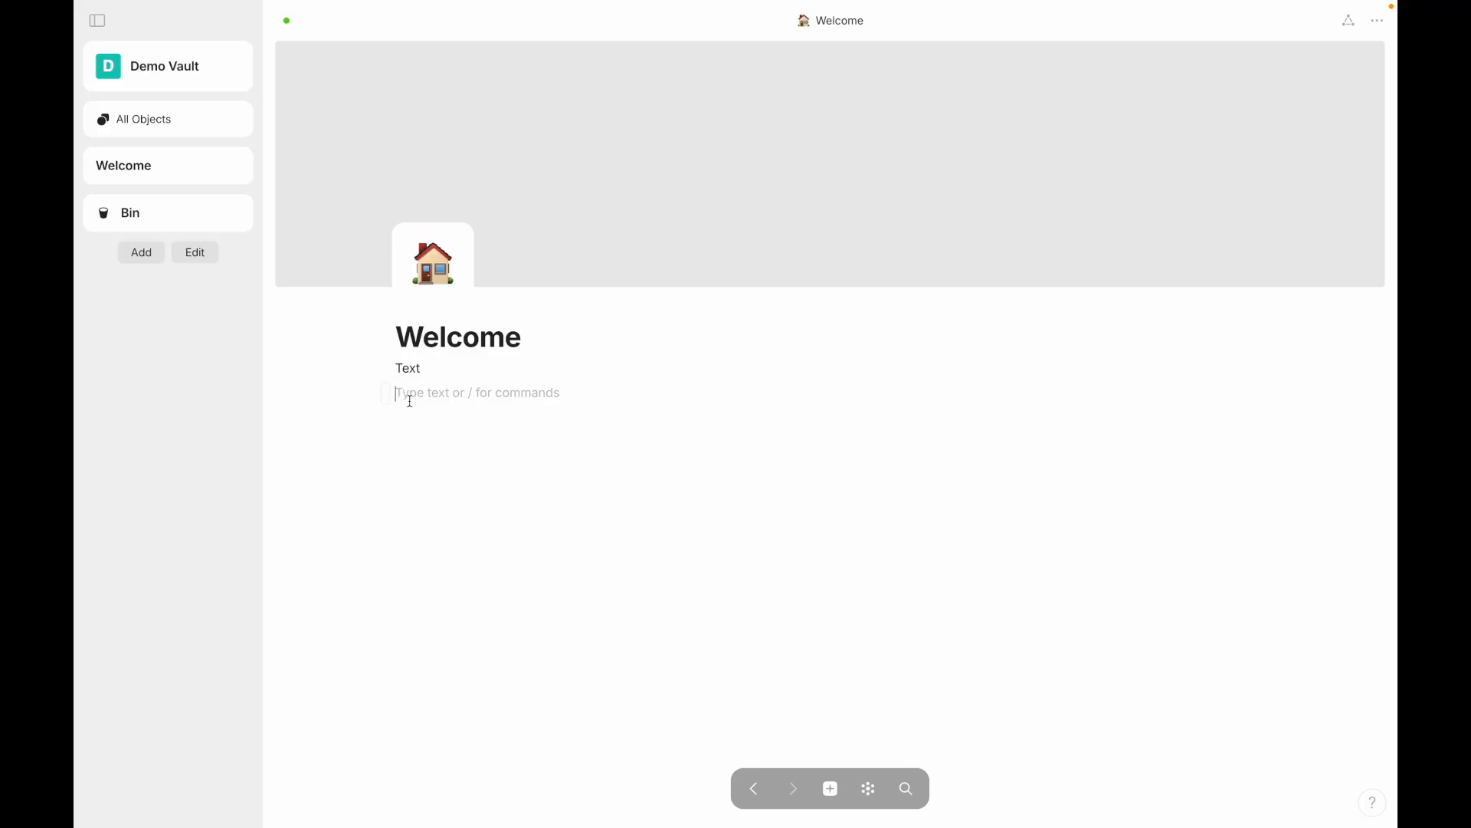
# Step: Enter the lines "Extra", "PianoMacPower" and "USA" below Text on the Welcome page
pyautogui.write('Extra')
pyautogui.press('Return')
pyautogui.write('PianoMacPower')
pyautogui.press('Return')
pyautogui.write('USA')
pyautogui.press('Return')
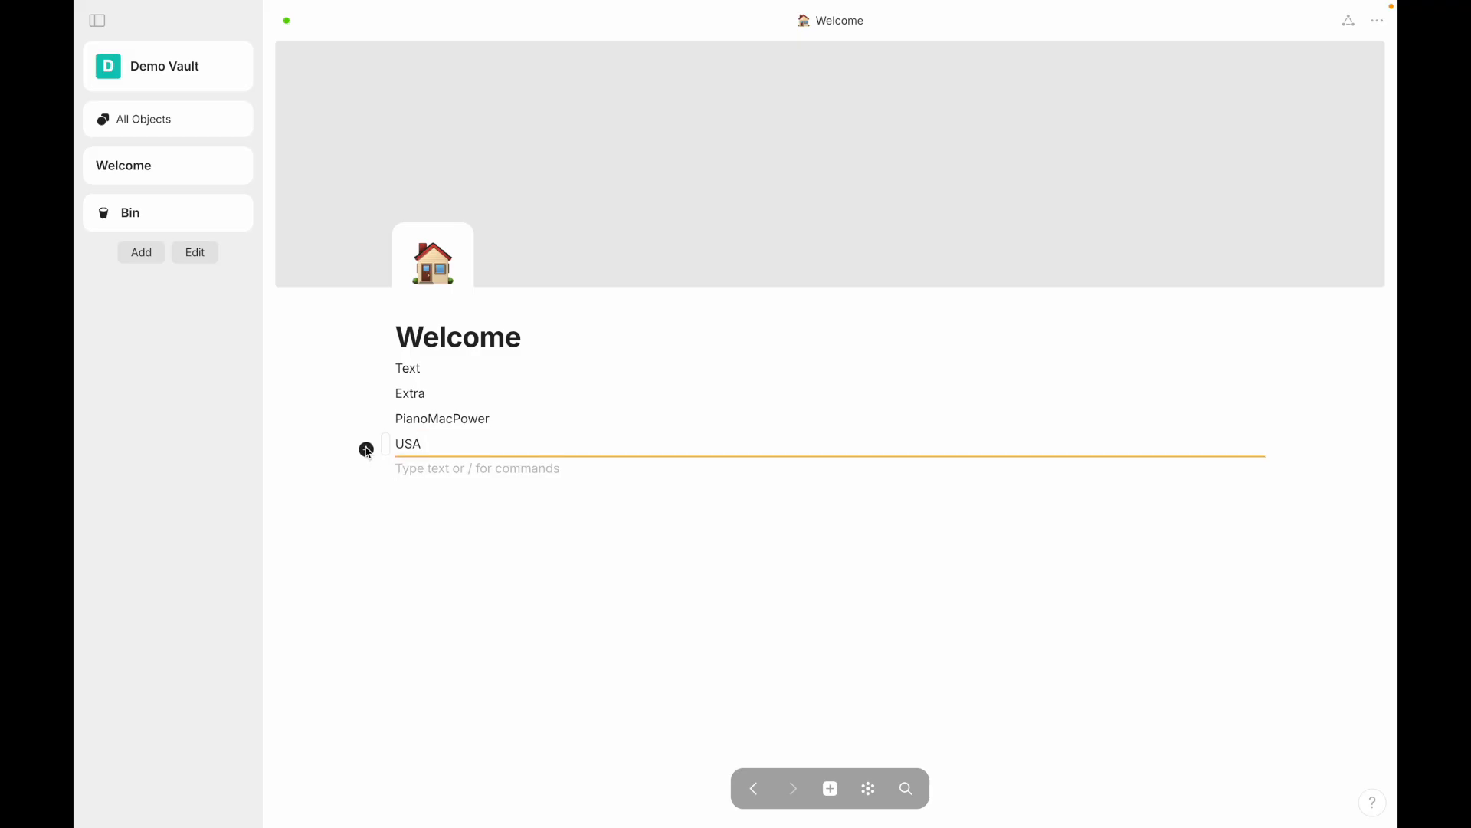
# Step: Insert a new block between PianoMacPower and USA containing "New text"
pyautogui.click(367, 440)
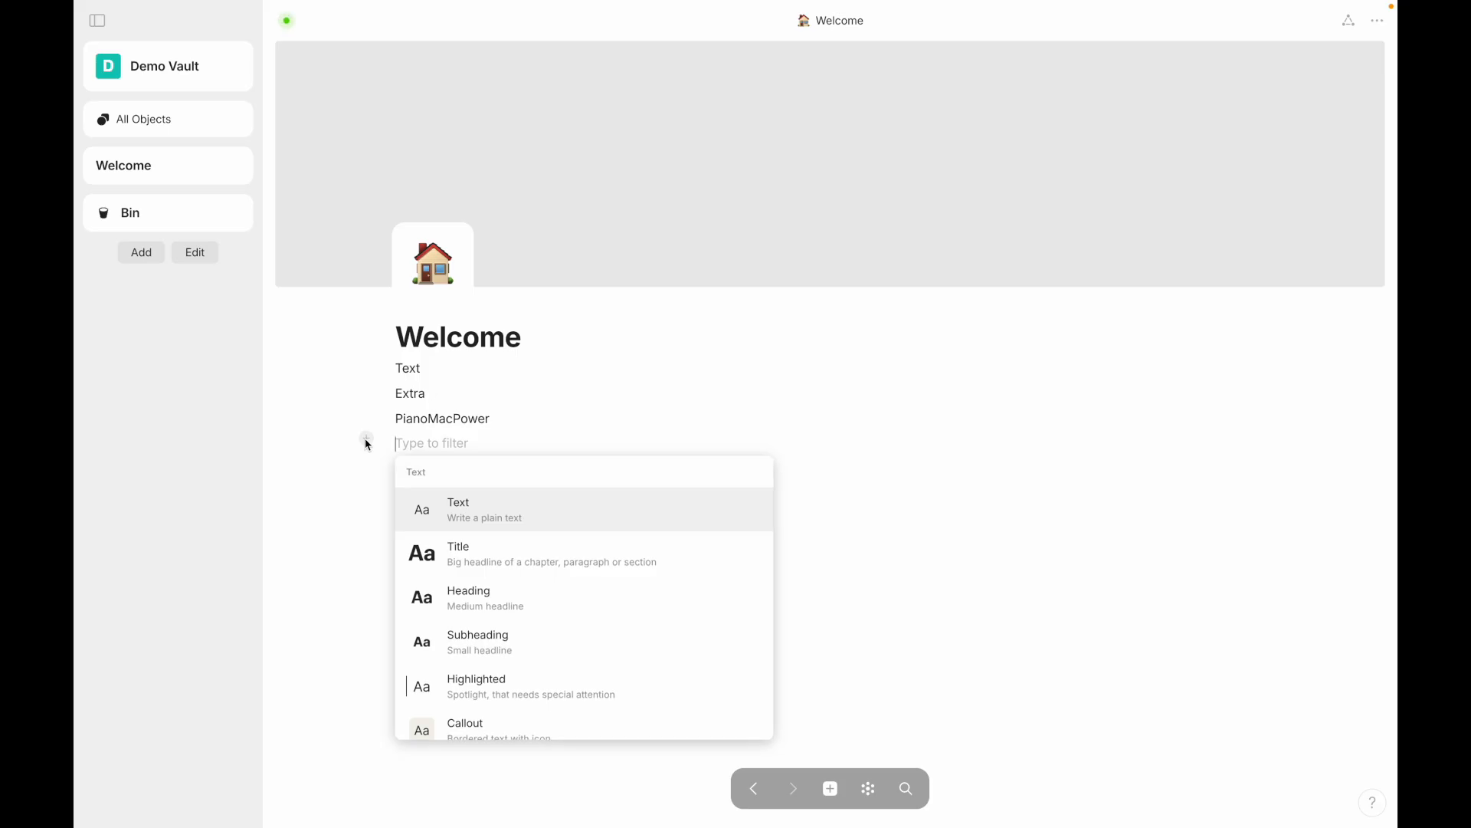
pyautogui.click(471, 449)
pyautogui.click(430, 443)
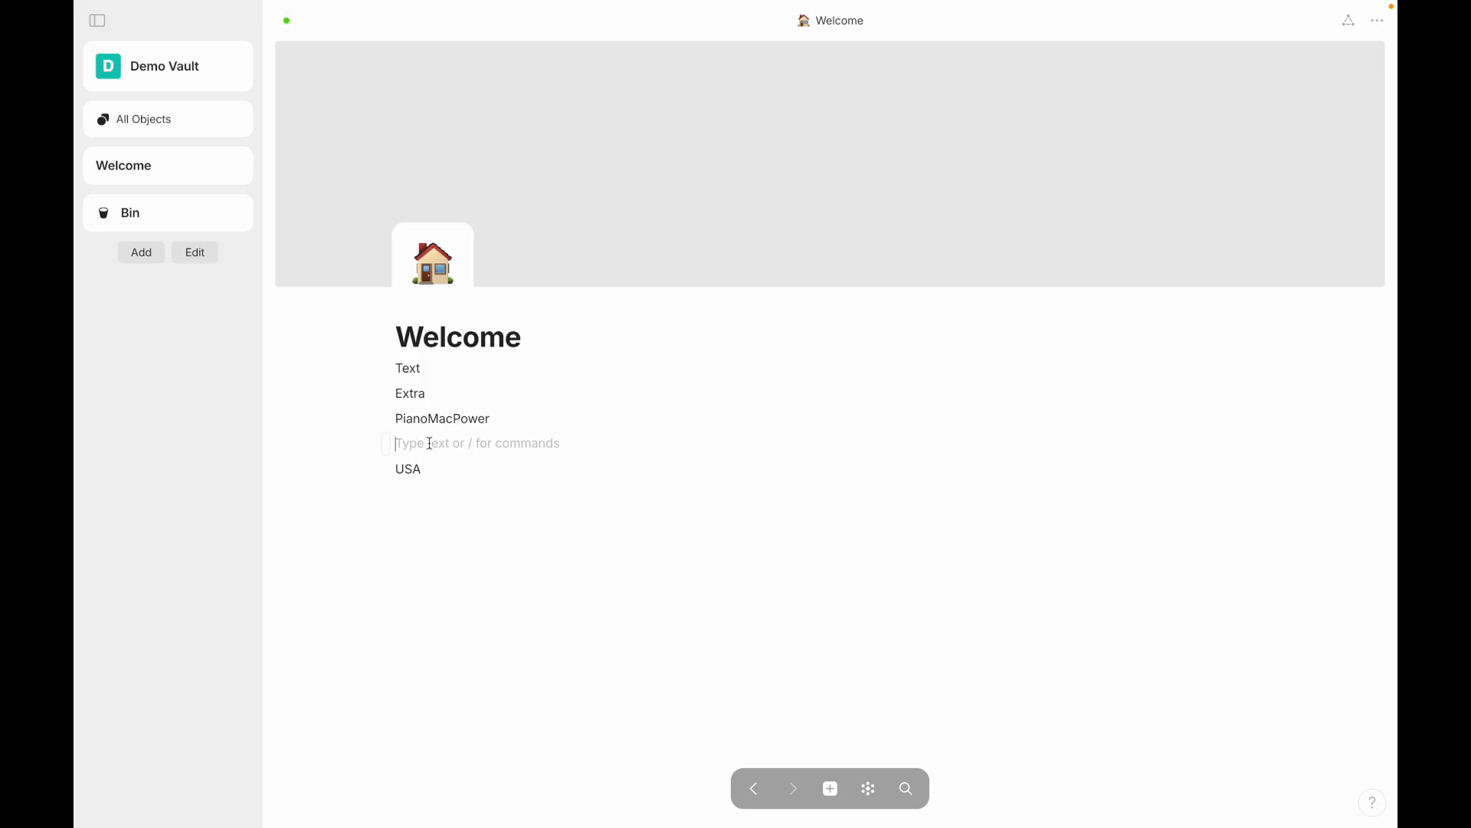
pyautogui.write('New text')
pyautogui.moveTo(368, 453); pyautogui.dragTo(369, 393)
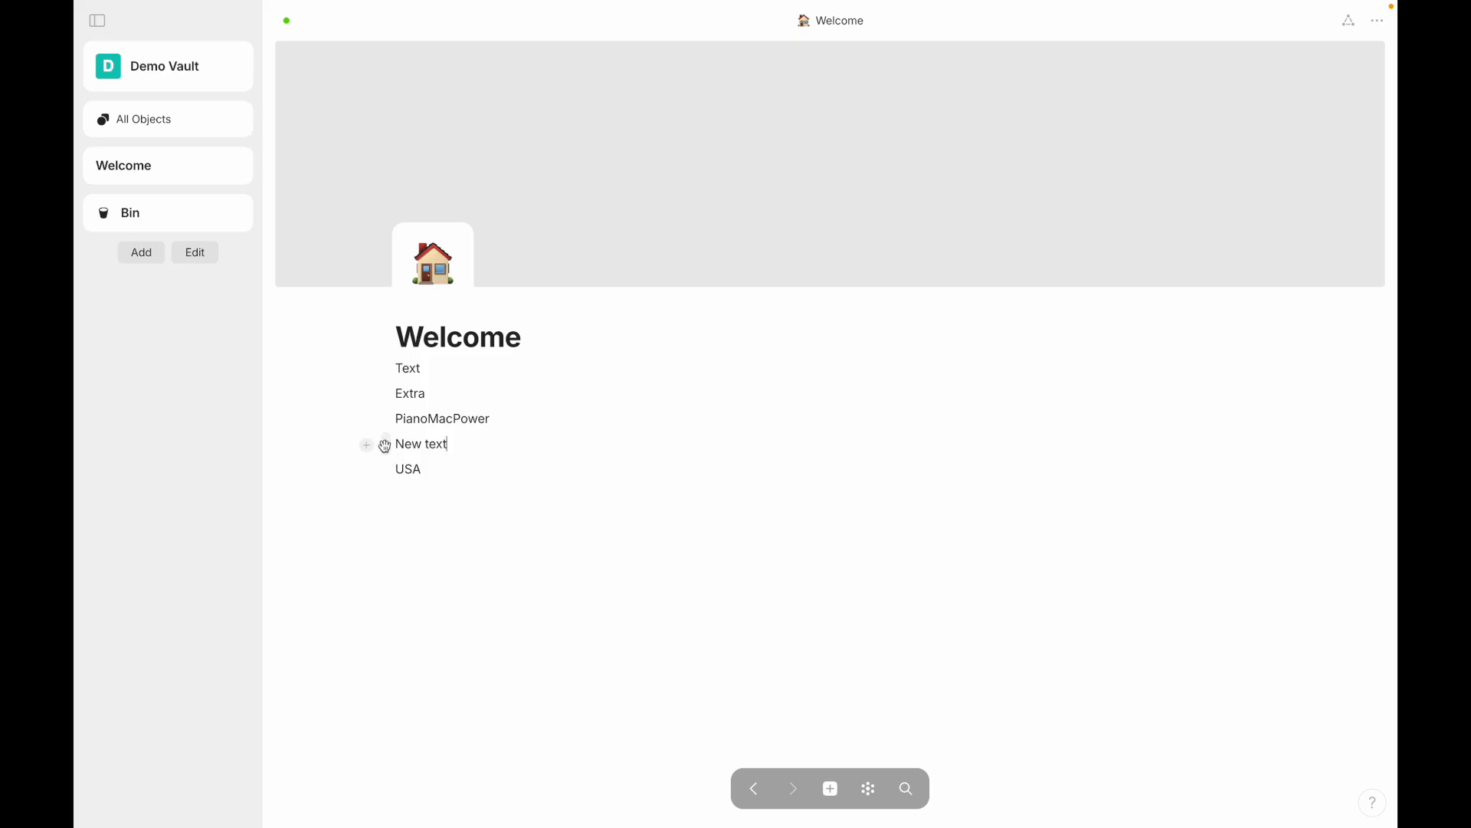
# Step: Place USA and Text as columns beside PianoMacPower, and try to add Extra as a fourth column
pyautogui.moveTo(384, 466); pyautogui.dragTo(1327, 427)
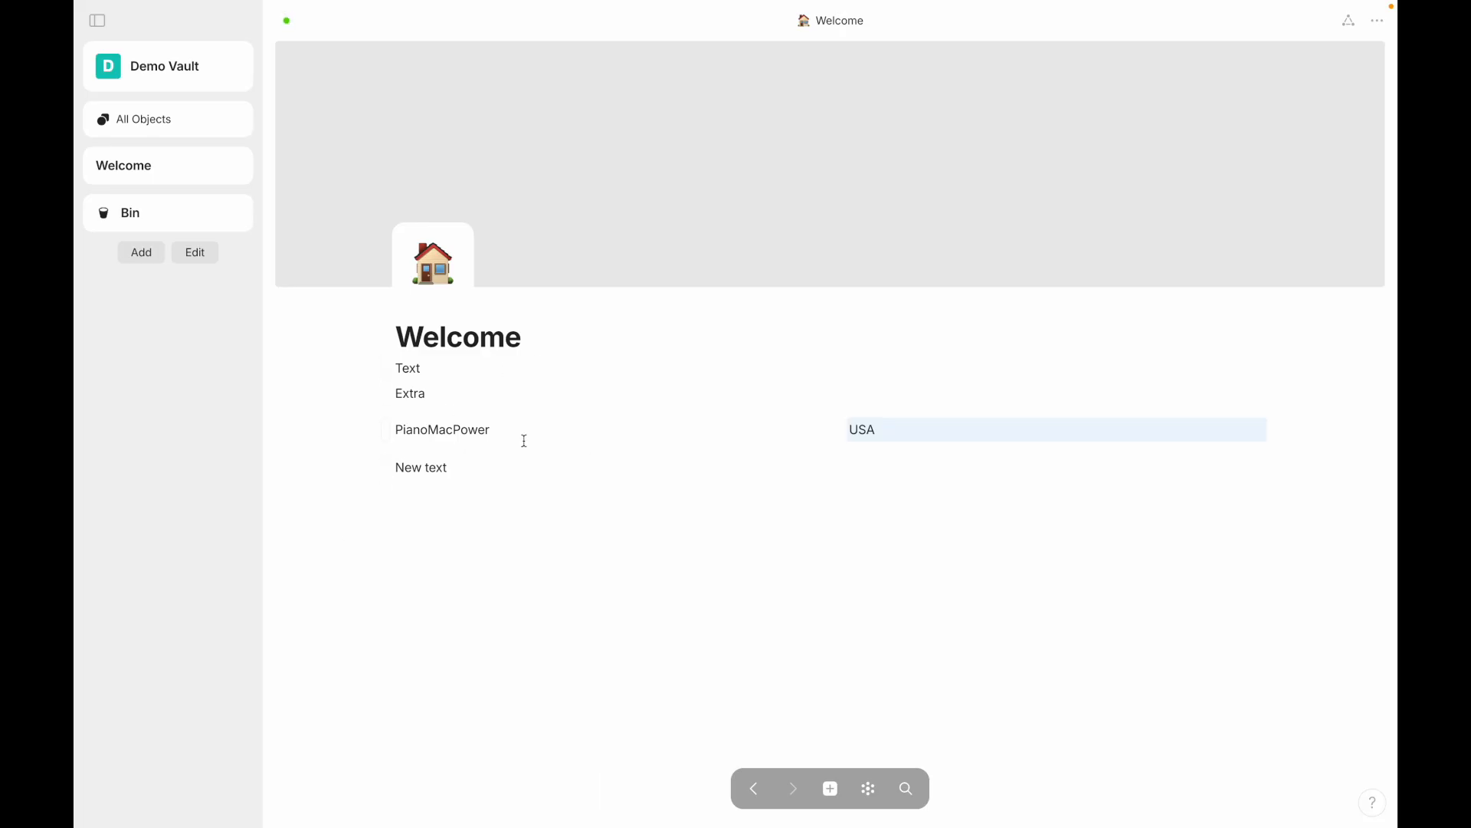
pyautogui.moveTo(384, 368); pyautogui.dragTo(1283, 438)
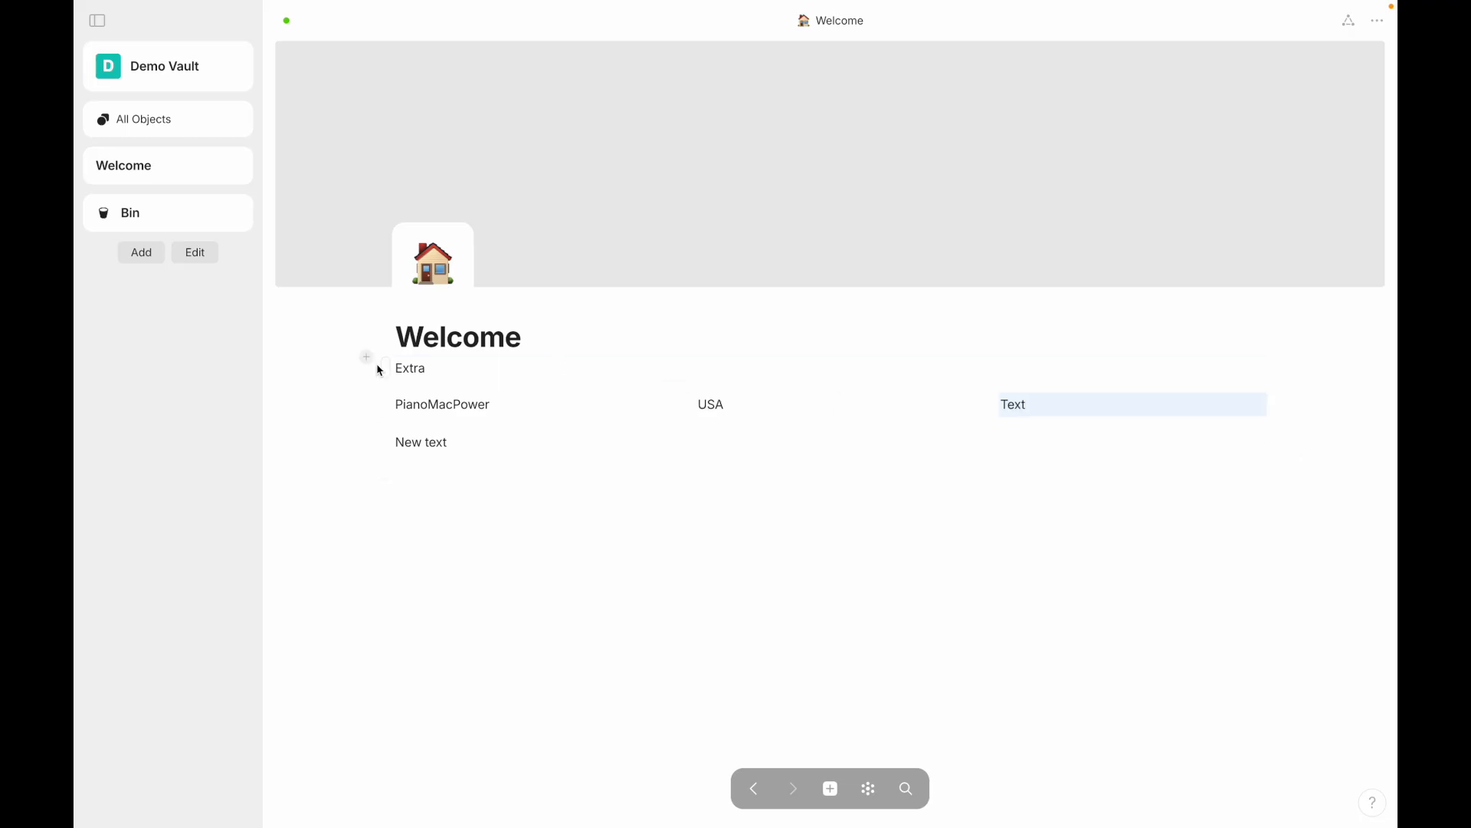
pyautogui.moveTo(386, 368); pyautogui.dragTo(1295, 413)
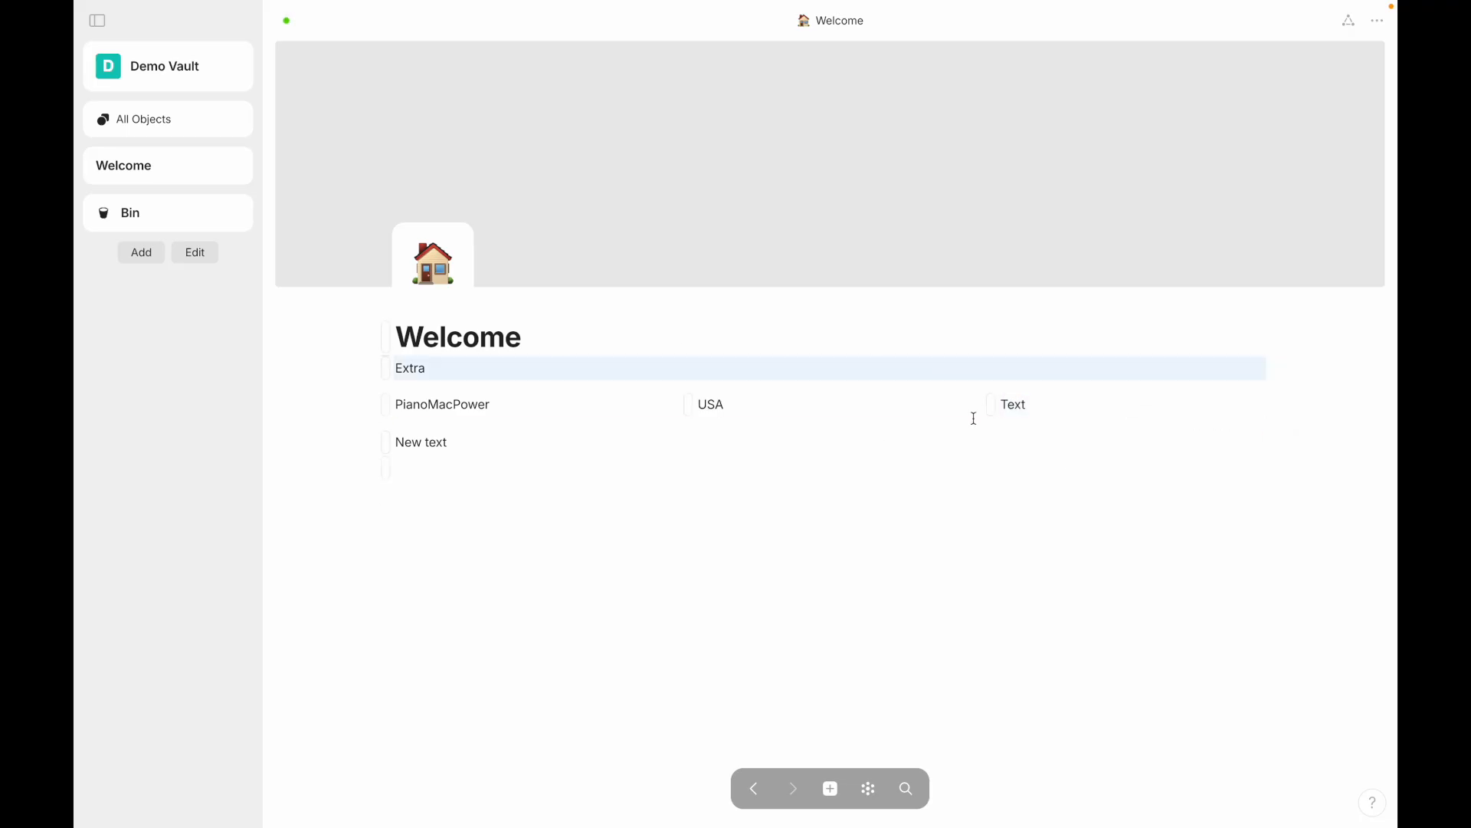
# Step: Move the Extra block below New text, and bring it up beneath PianoMacPower in the first column
pyautogui.moveTo(385, 416); pyautogui.dragTo(1297, 387)
pyautogui.moveTo(1111, 380); pyautogui.dragTo(482, 513)
pyautogui.moveTo(1067, 379); pyautogui.dragTo(597, 520)
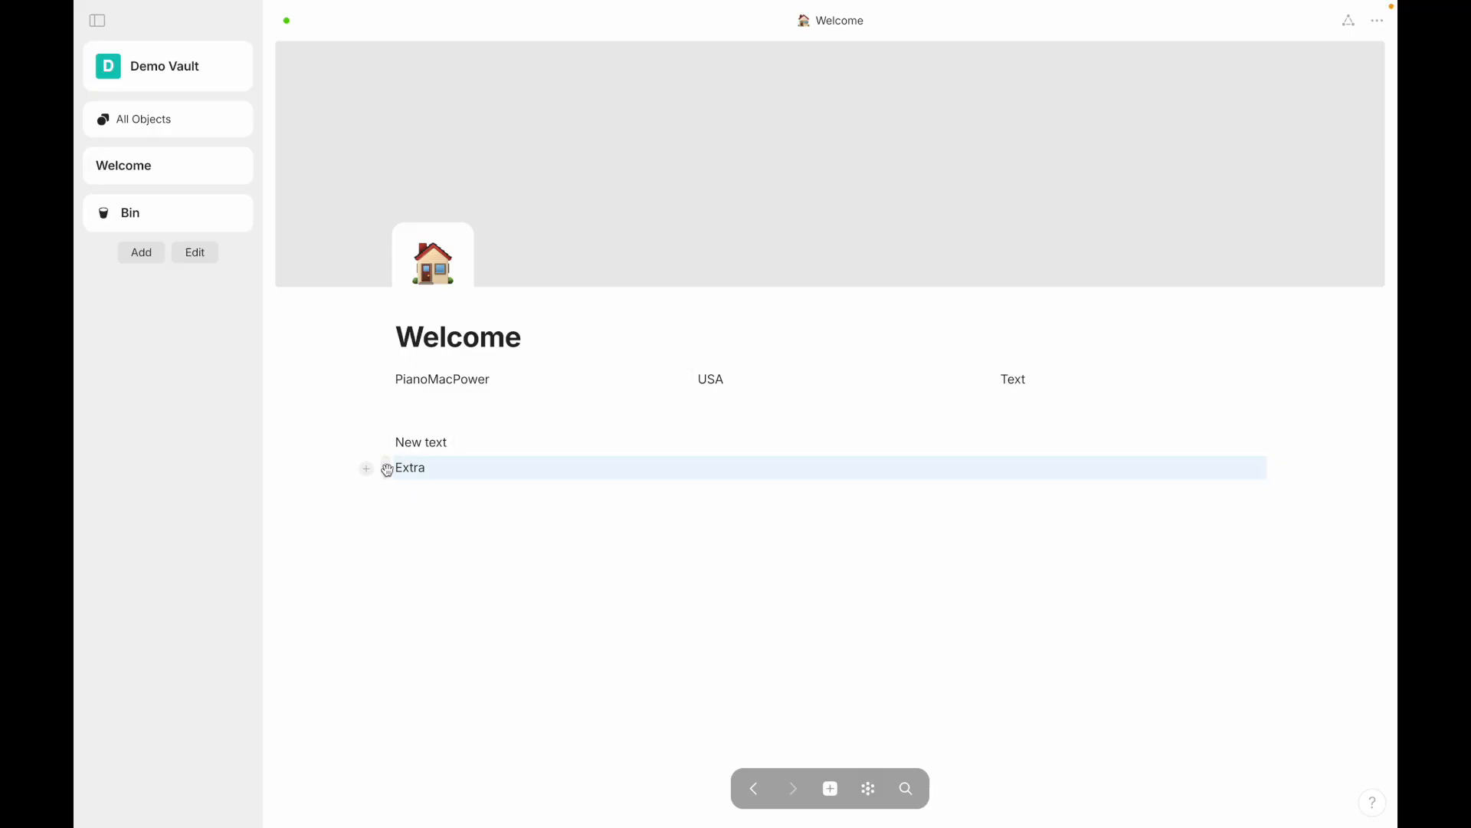
pyautogui.moveTo(387, 470); pyautogui.dragTo(403, 398)
pyautogui.moveTo(385, 469); pyautogui.dragTo(482, 443)
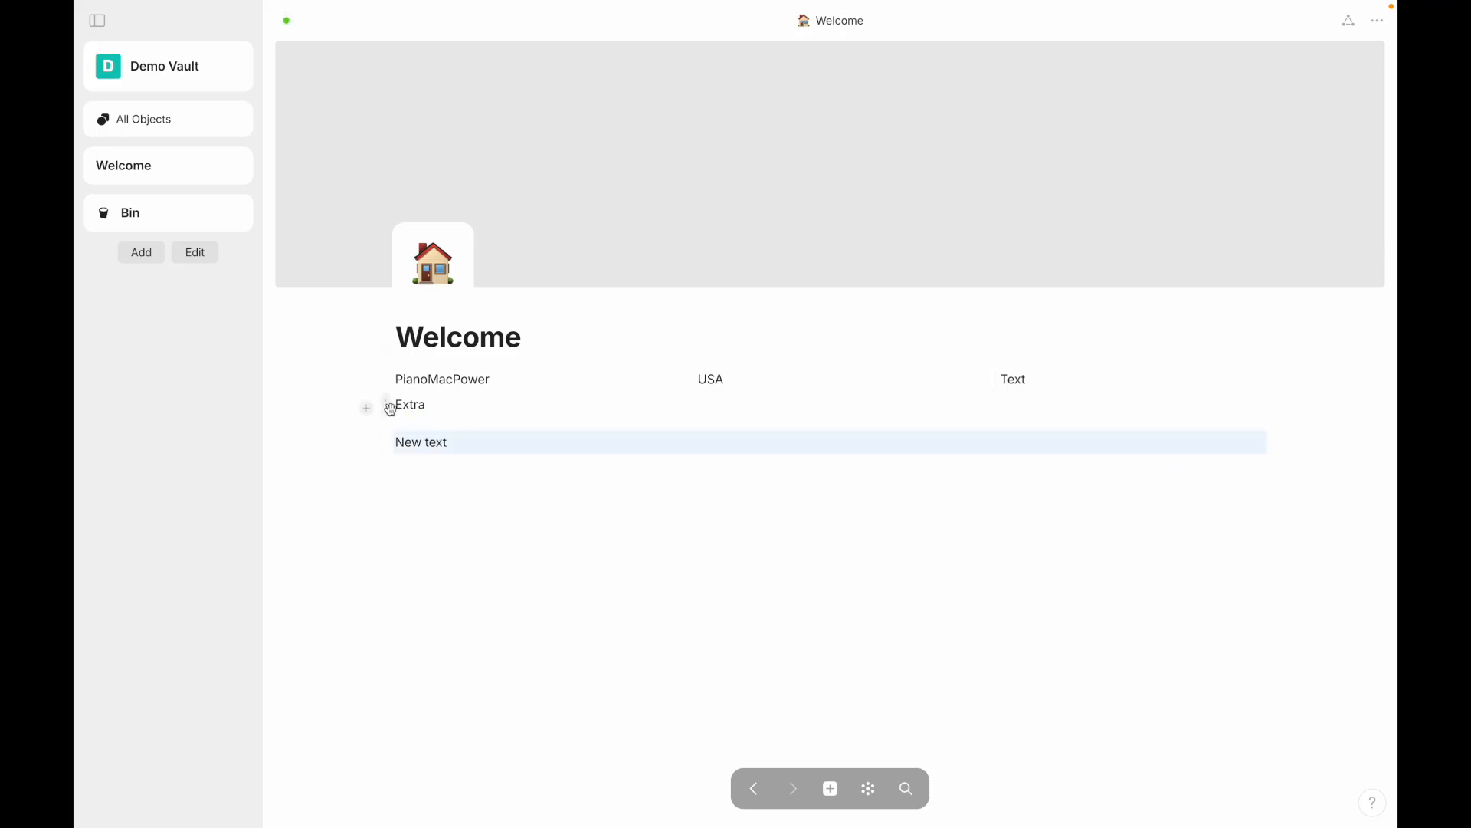
# Step: Move Extra to its own row above New text, under USA in the middle column, and back to the page's end
pyautogui.moveTo(385, 406); pyautogui.dragTo(759, 433)
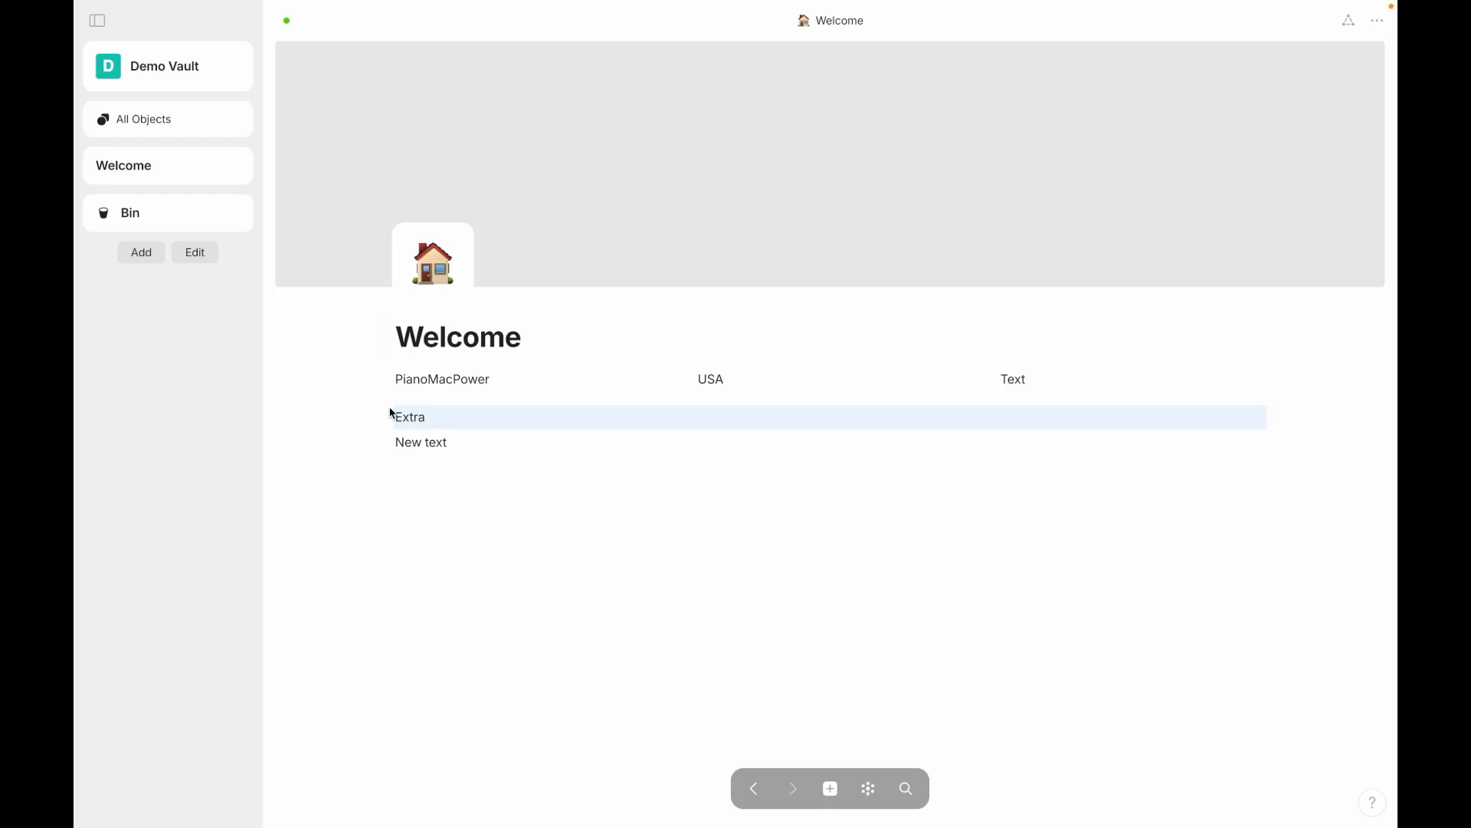
pyautogui.moveTo(386, 420); pyautogui.dragTo(808, 397)
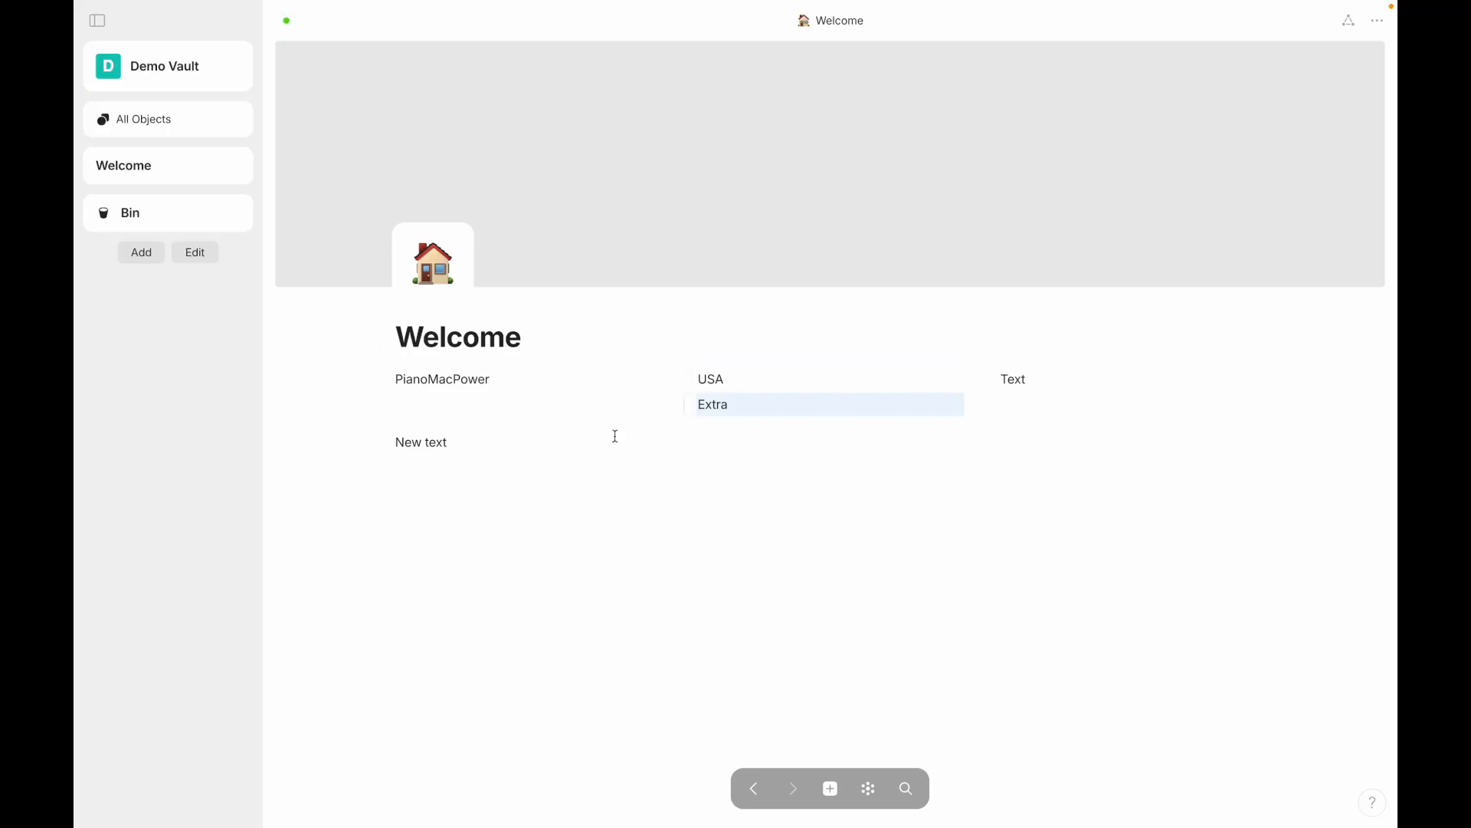
pyautogui.moveTo(686, 407); pyautogui.dragTo(659, 486)
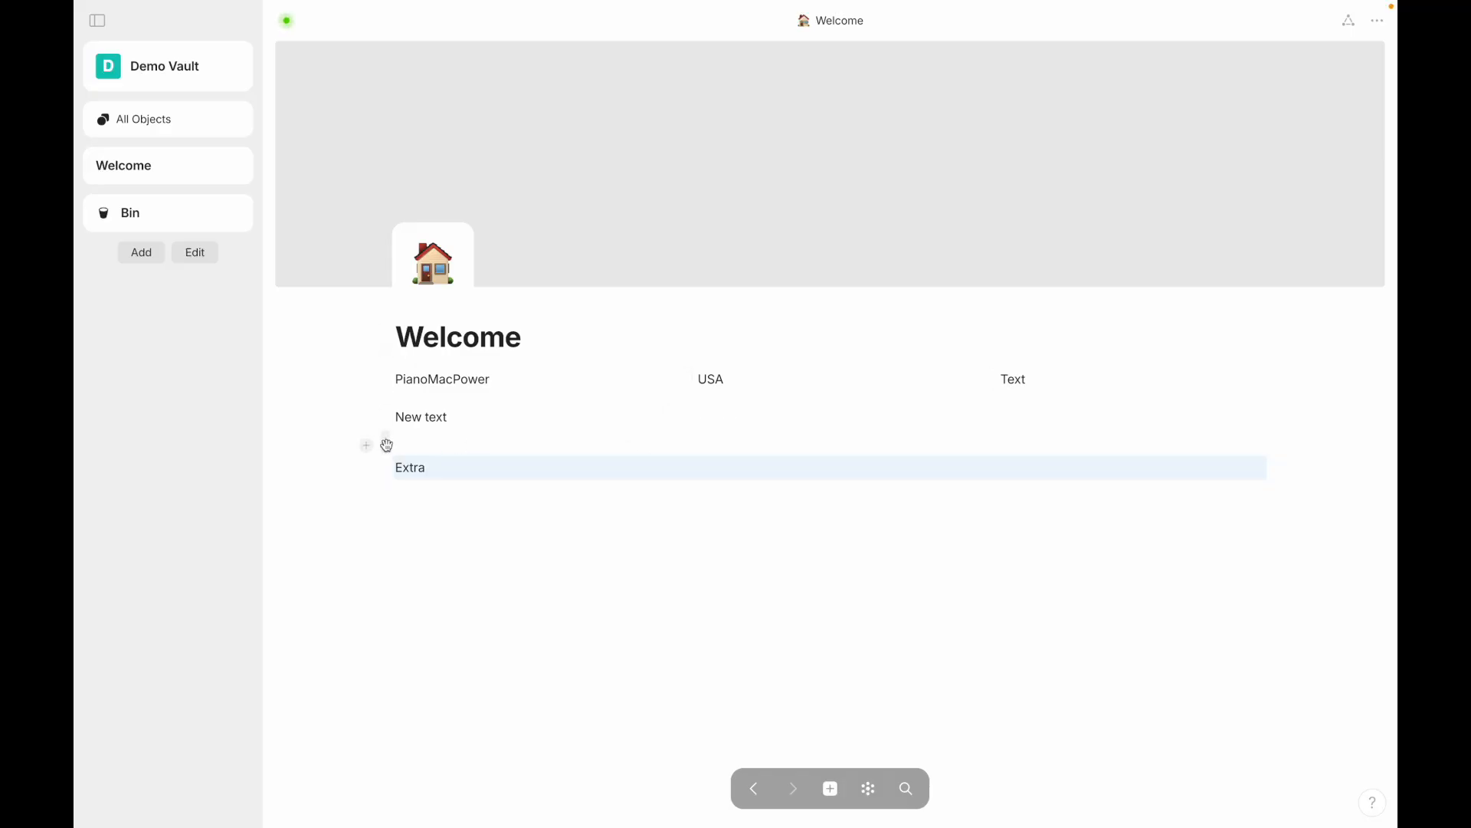
# Step: Try nesting Extra under New text and Text under Extra, and undo the nesting
pyautogui.moveTo(390, 473); pyautogui.dragTo(437, 419)
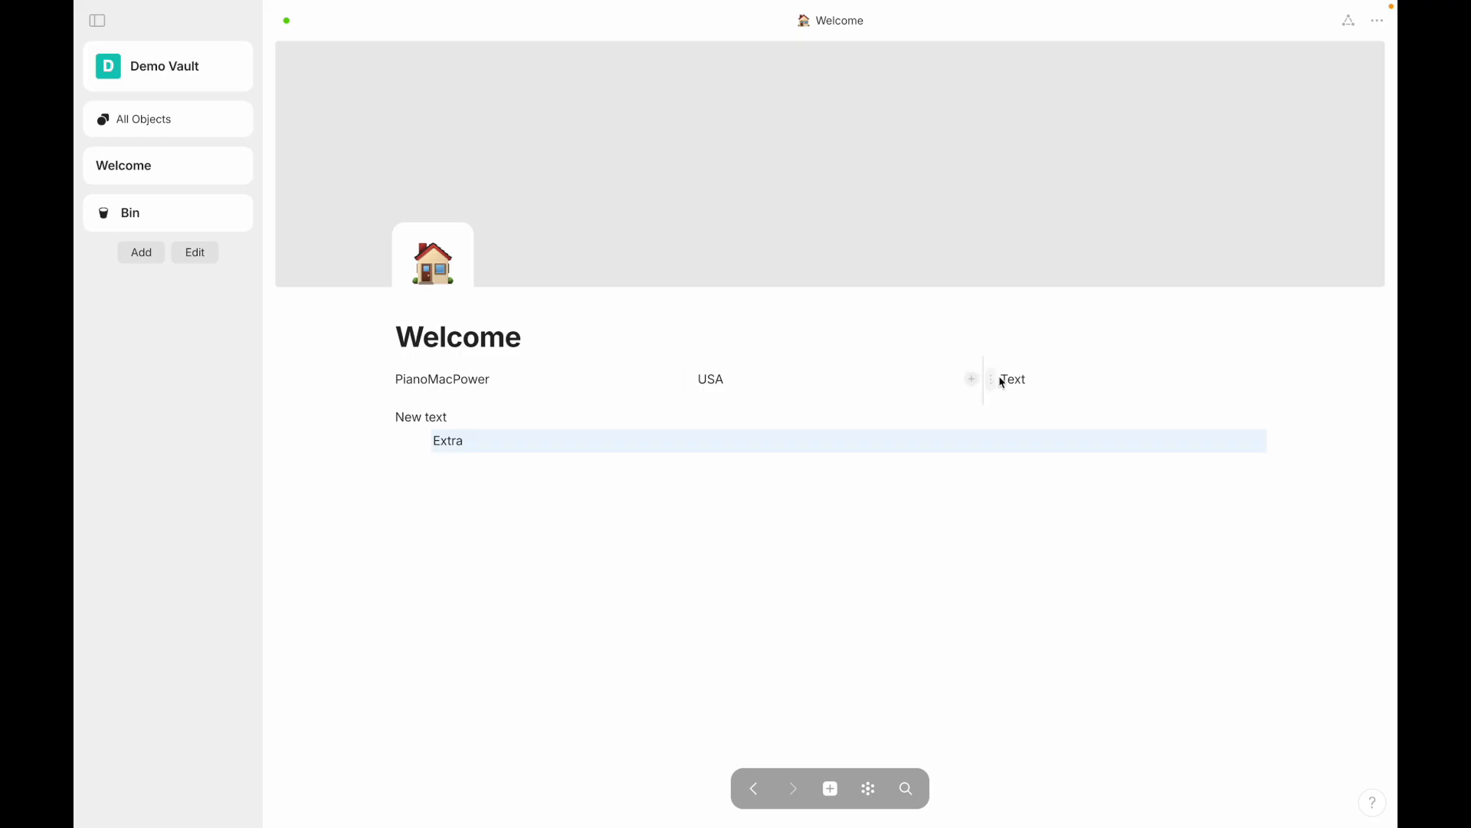
pyautogui.click(770, 451)
pyautogui.moveTo(770, 451); pyautogui.dragTo(652, 452)
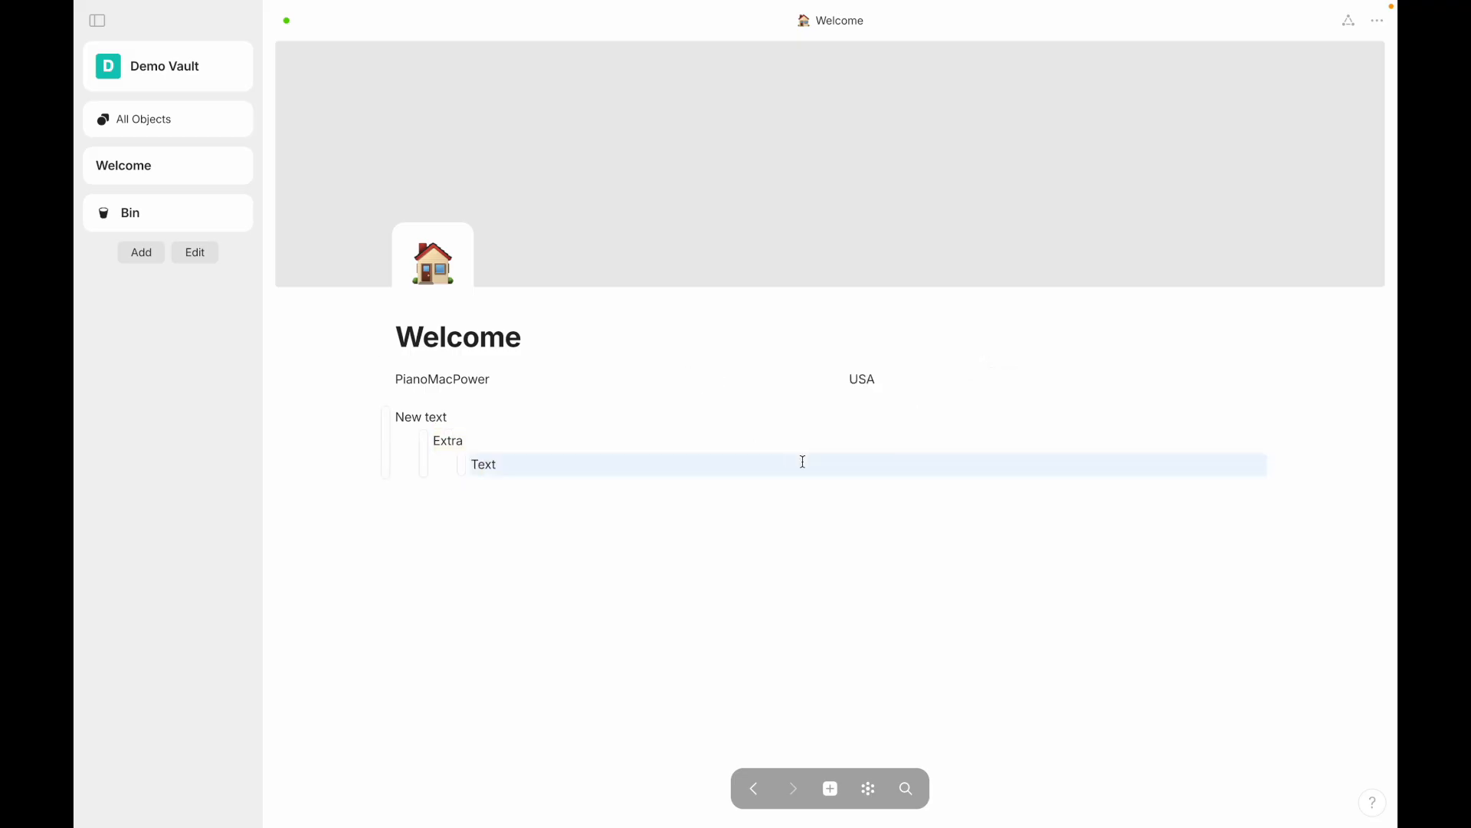
pyautogui.moveTo(851, 380); pyautogui.dragTo(627, 497)
pyautogui.hotkey('ctrl', 'z')
pyautogui.hotkey('ctrl', 'z')
pyautogui.hotkey('ctrl', 'z')
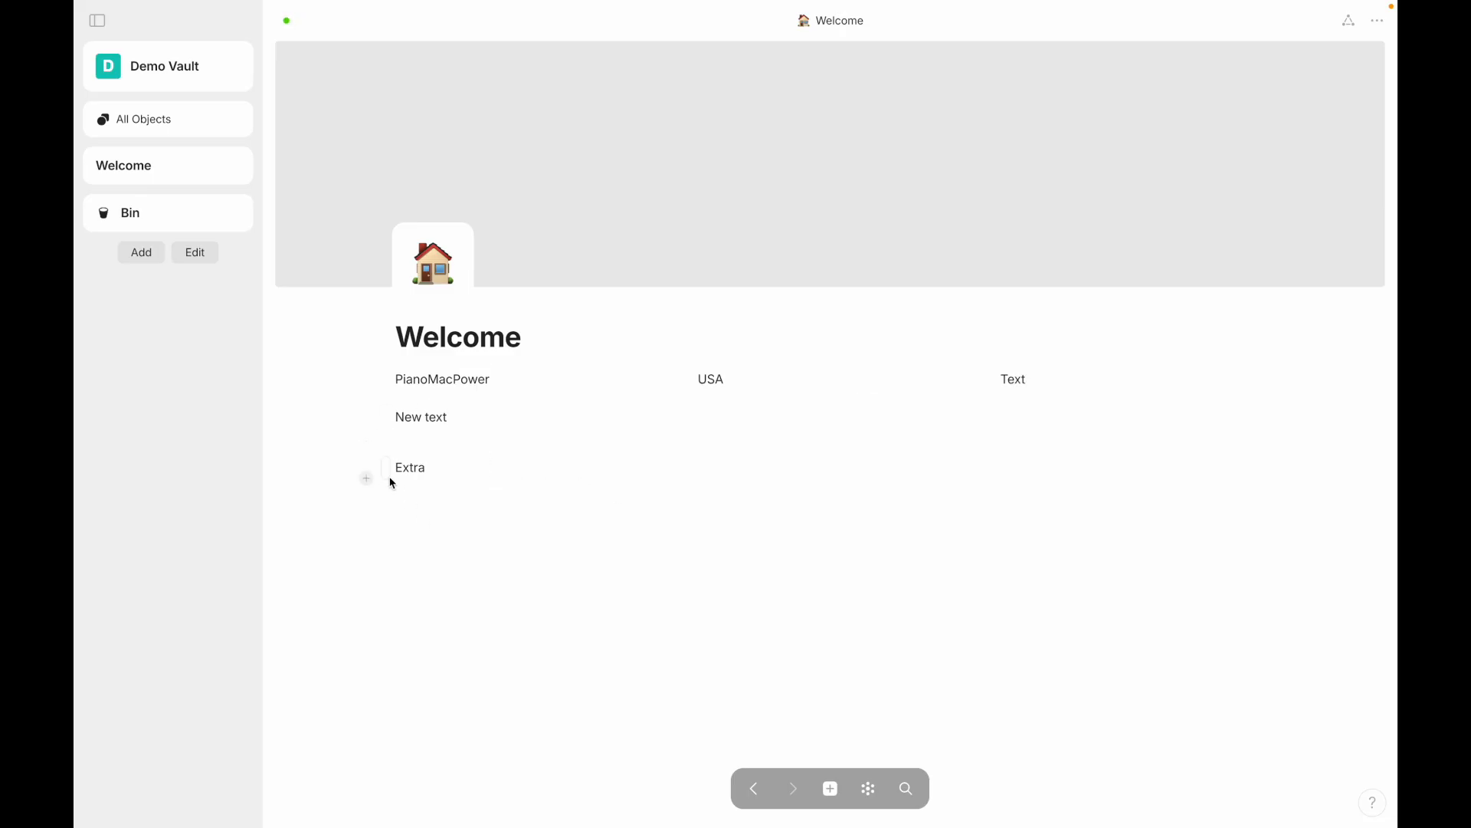
# Step: Move Extra directly below the page title and break up the columns so each block sits on its own row
pyautogui.moveTo(381, 469); pyautogui.dragTo(471, 365)
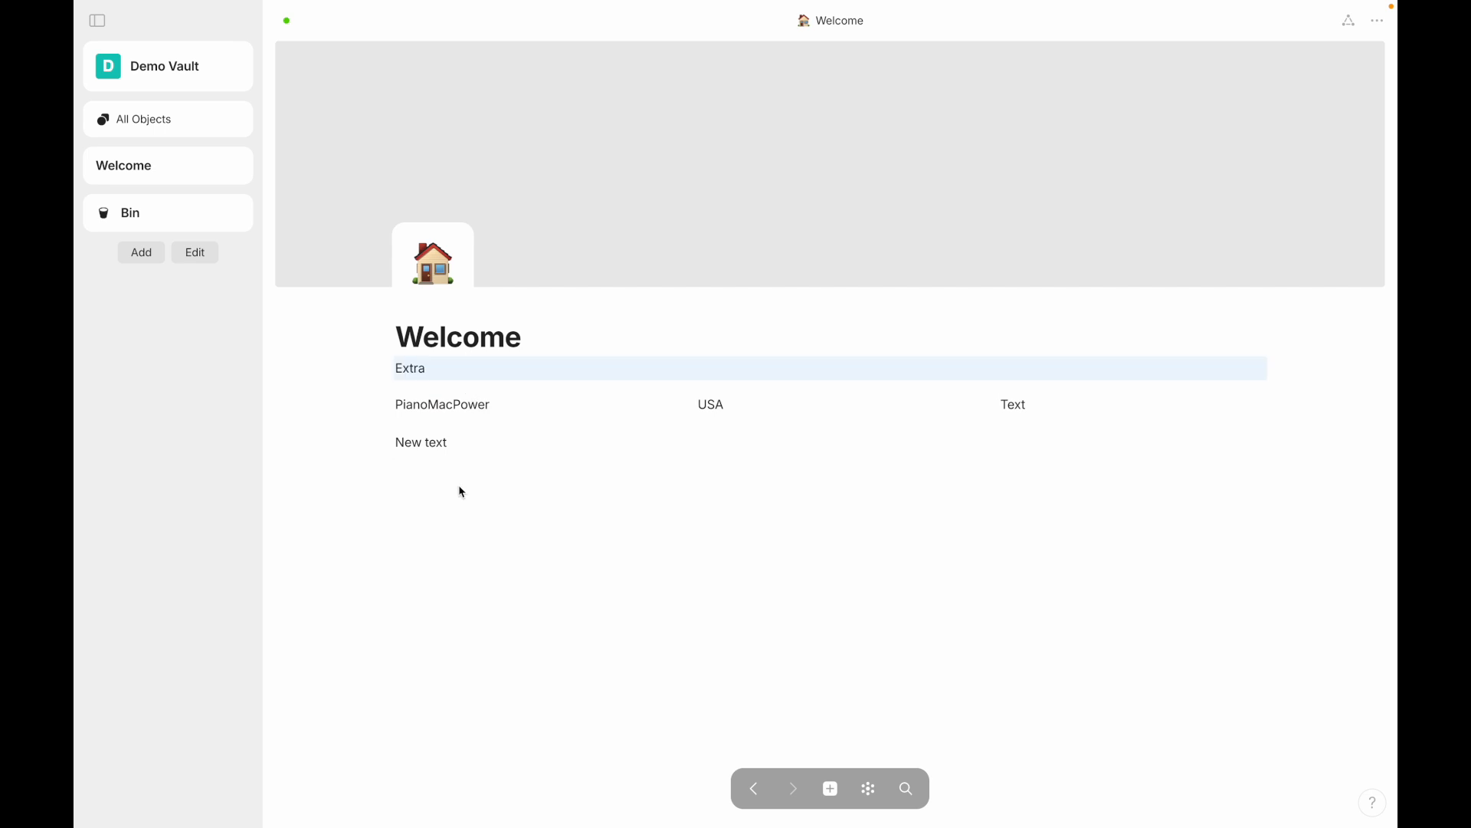
pyautogui.moveTo(385, 404); pyautogui.dragTo(613, 464)
pyautogui.moveTo(840, 405); pyautogui.dragTo(1315, 448)
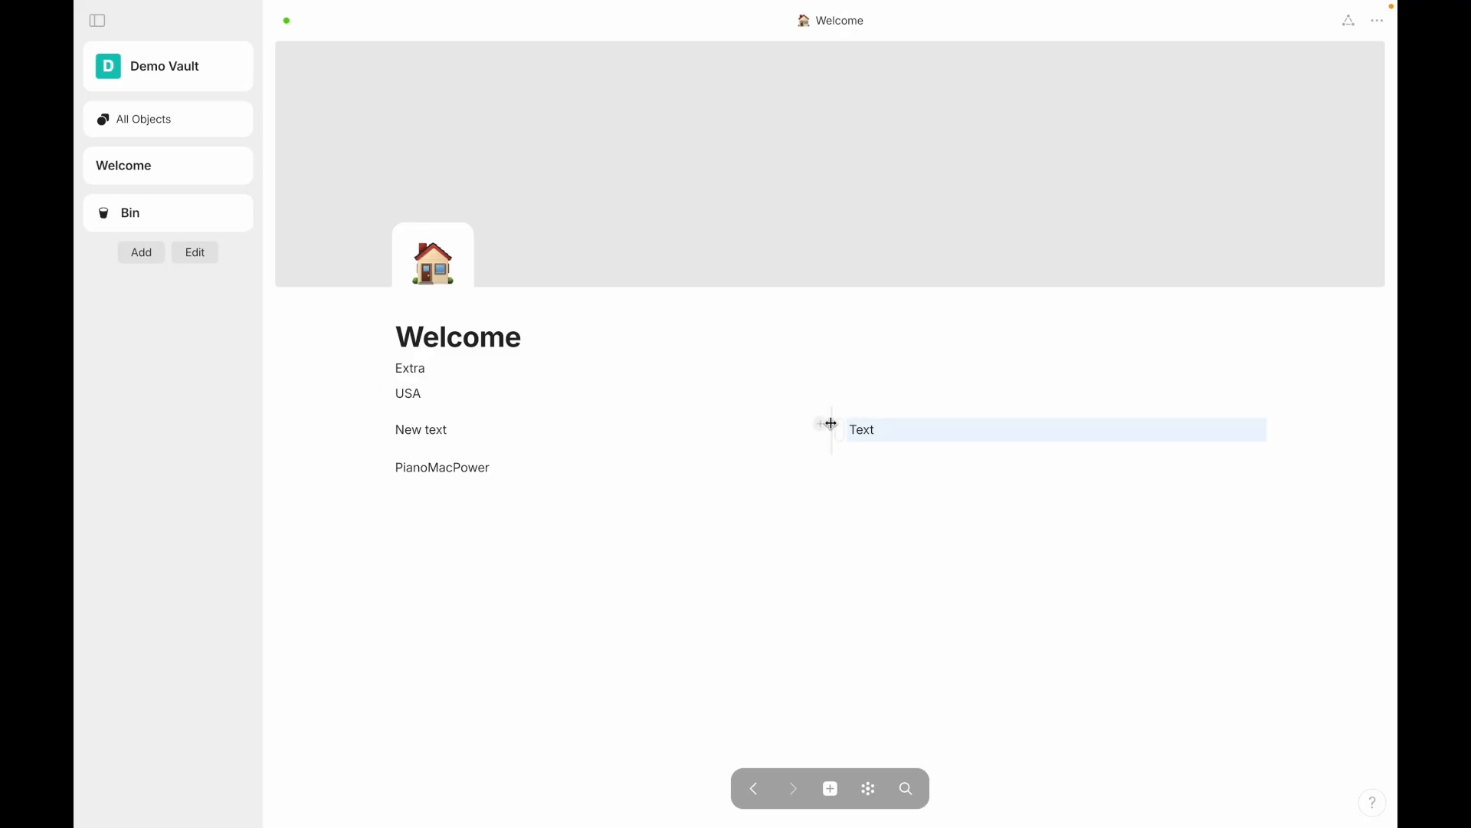
pyautogui.moveTo(832, 419); pyautogui.dragTo(736, 542)
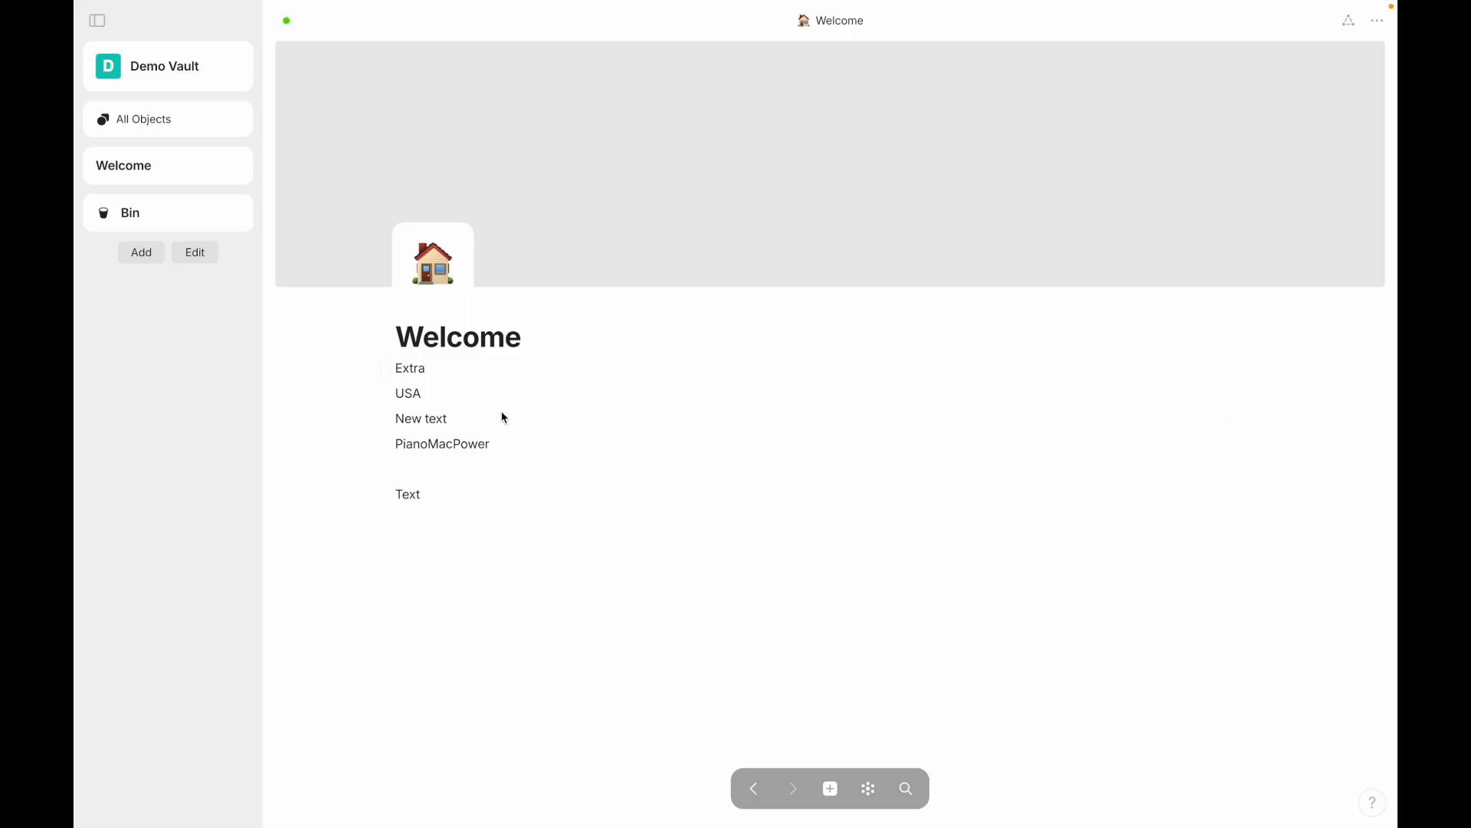
# Step: Delete the blank line and the New text, PianoMacPower, Text and Extra blocks, keeping only USA
pyautogui.click(421, 469)
pyautogui.press('BackSpace')
pyautogui.moveTo(463, 500); pyautogui.dragTo(393, 408)
pyautogui.press('BackSpace')
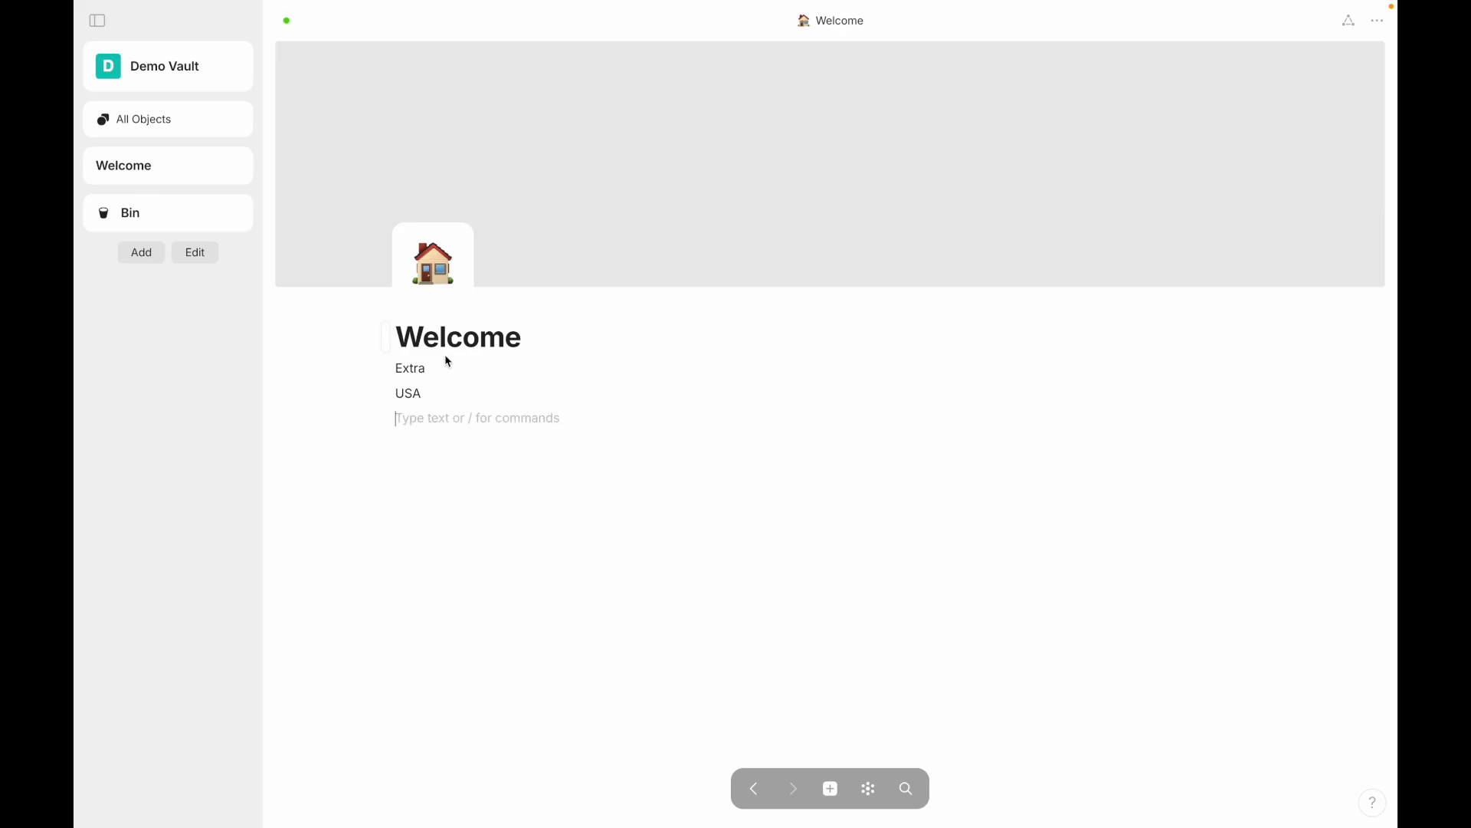
pyautogui.click(387, 368)
pyautogui.press('Delete')
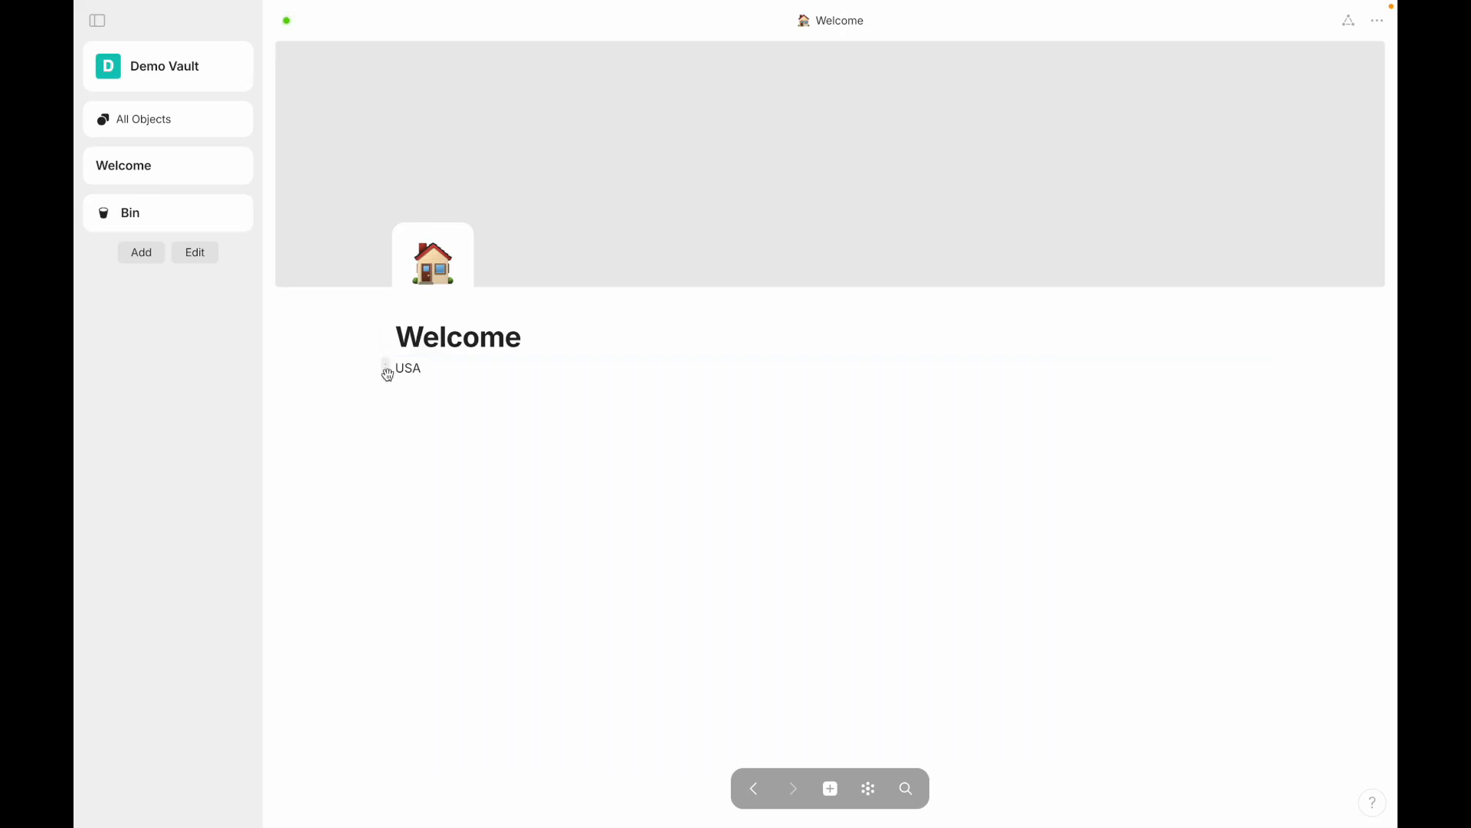
# Step: Duplicate the USA block twice
pyautogui.click(385, 370)
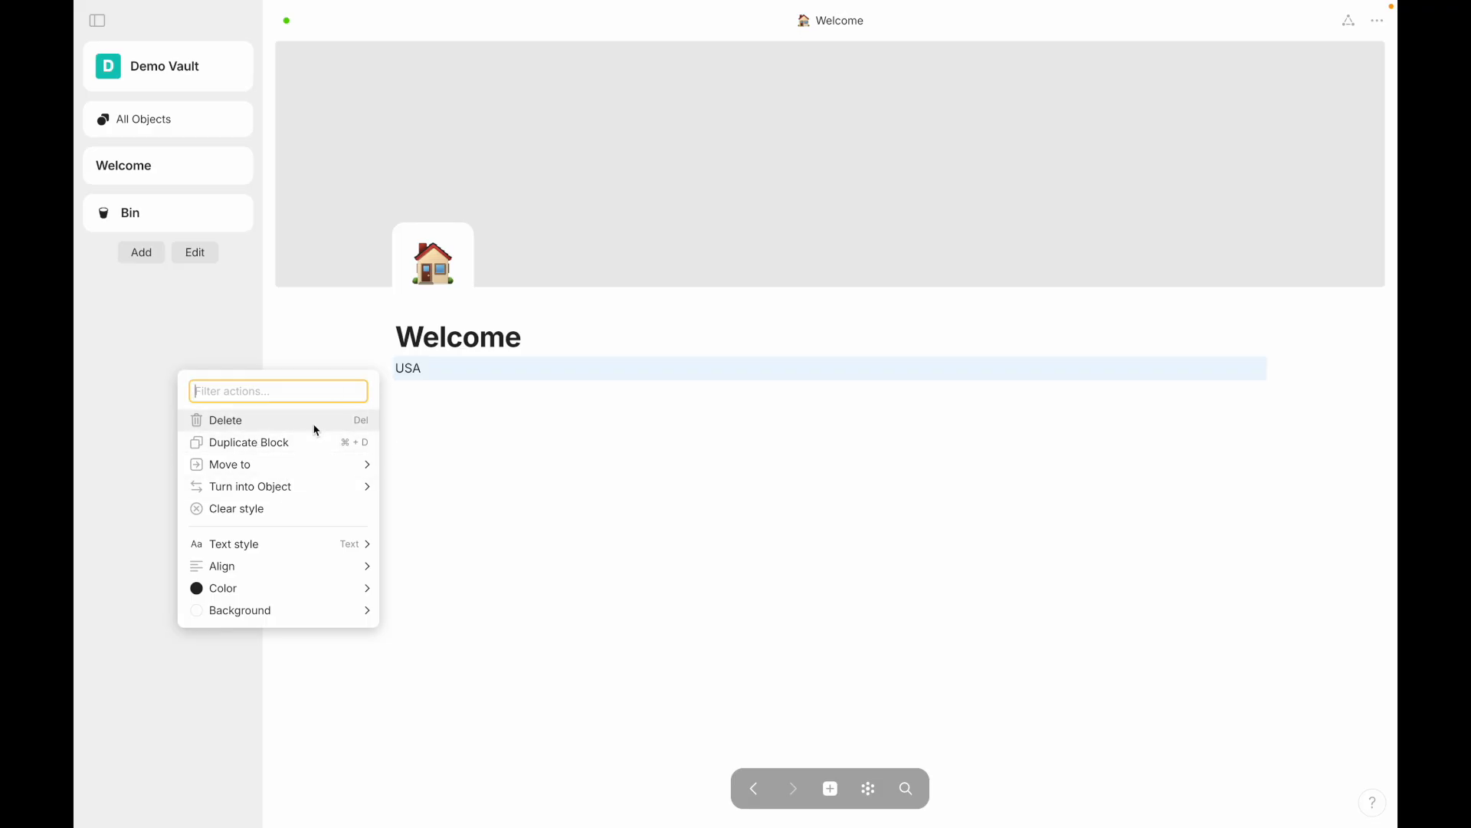
pyautogui.click(309, 444)
pyautogui.click(387, 395)
pyautogui.click(322, 466)
# Step: Clear the style of the last USA block and delete both duplicates
pyautogui.click(387, 423)
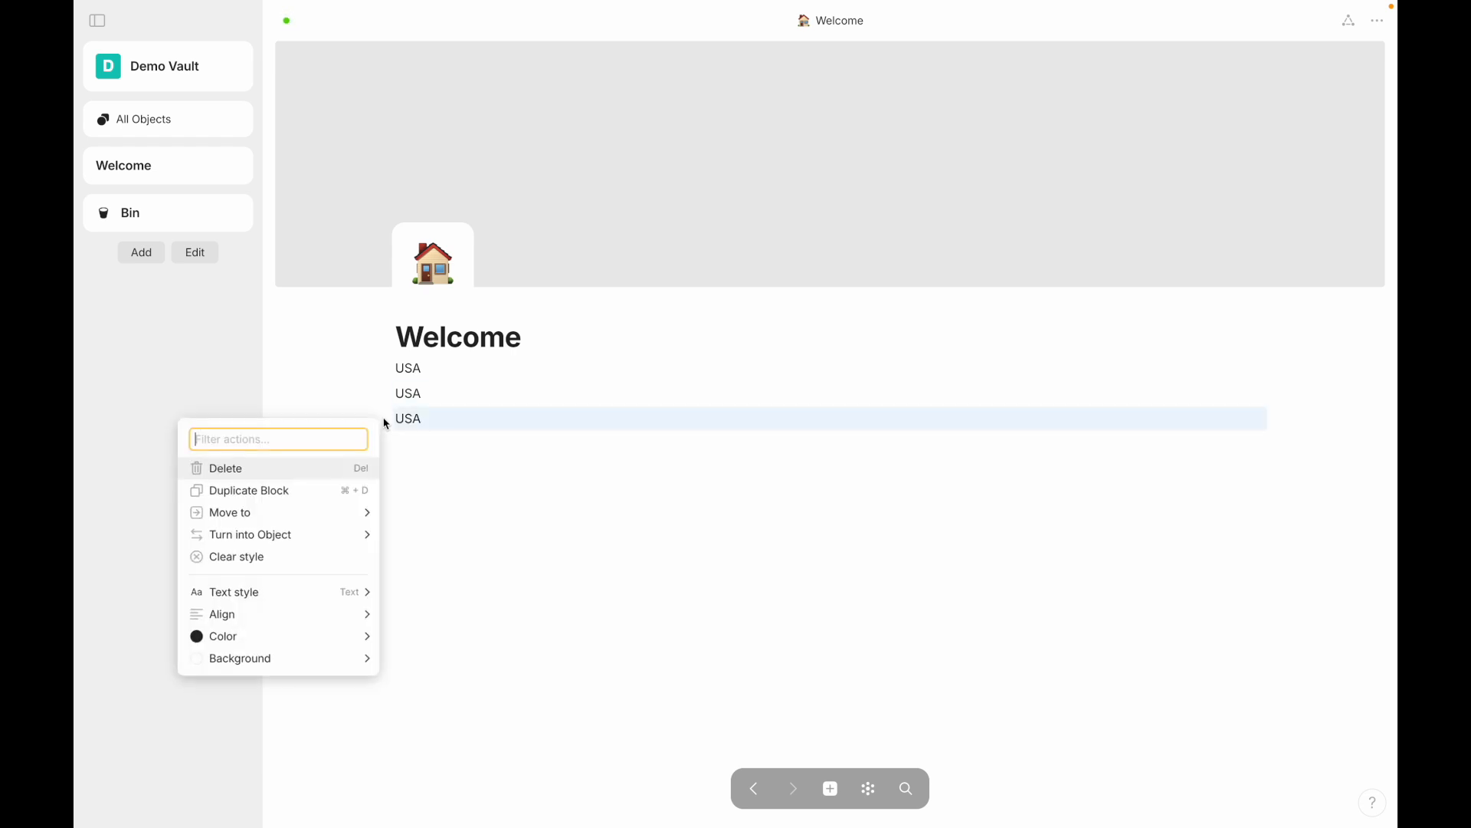
pyautogui.moveTo(281, 519)
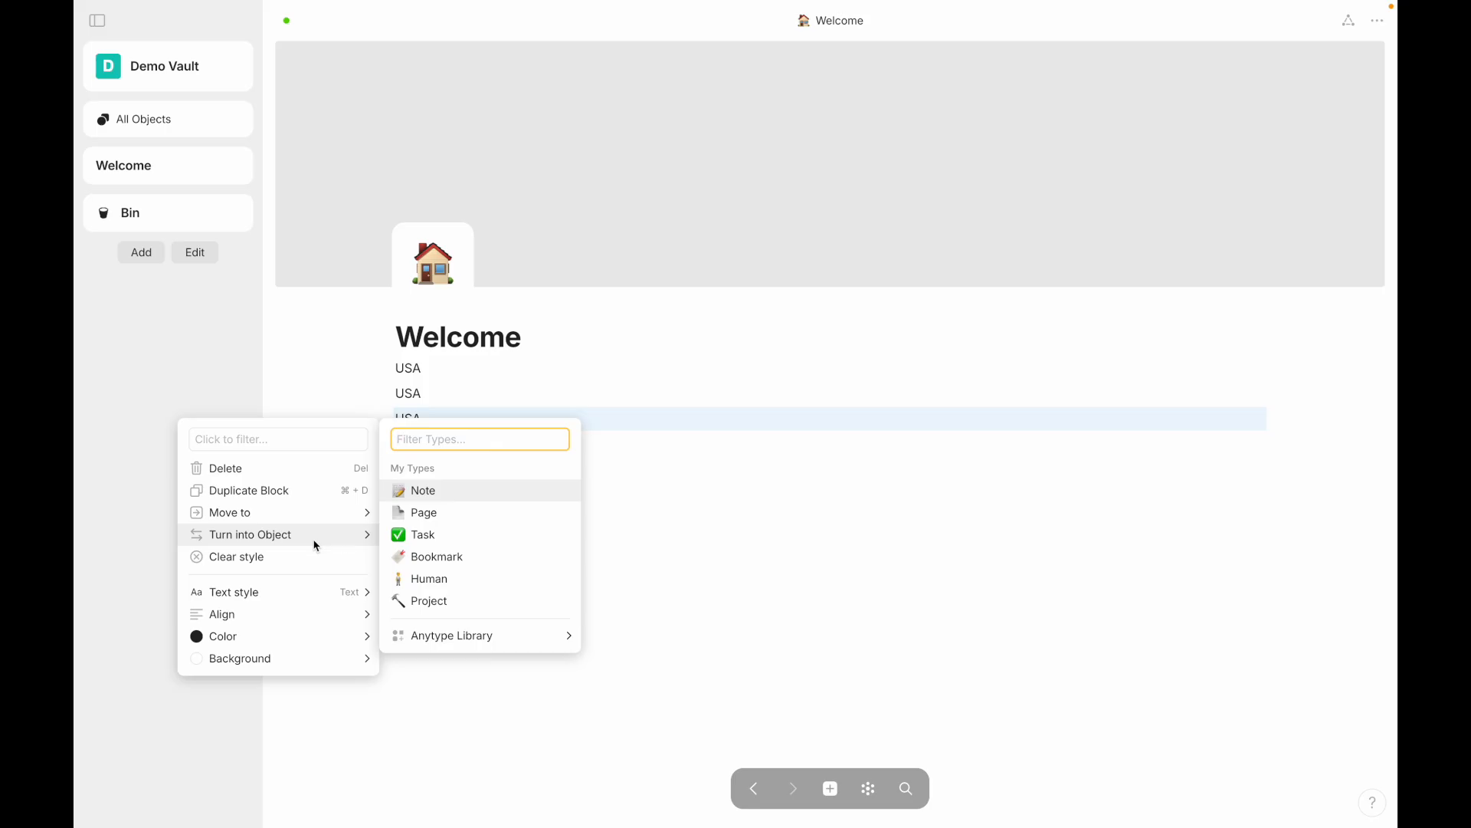
pyautogui.click(289, 558)
pyautogui.moveTo(427, 459); pyautogui.dragTo(424, 395)
pyautogui.press('Delete')
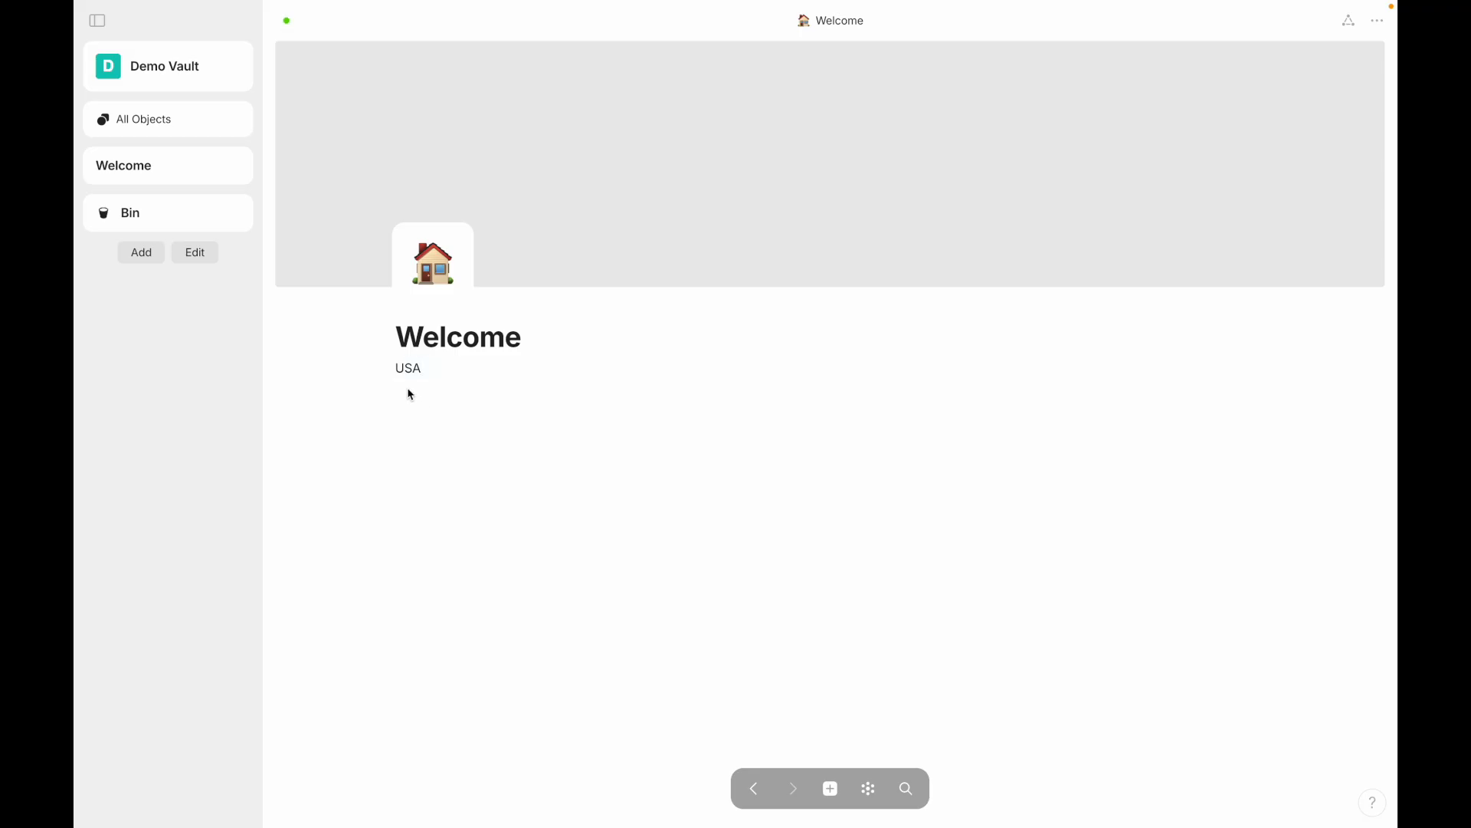
# Step: Try the Title and Heading text styles on the USA block, and set it to Highlighted
pyautogui.click(386, 369)
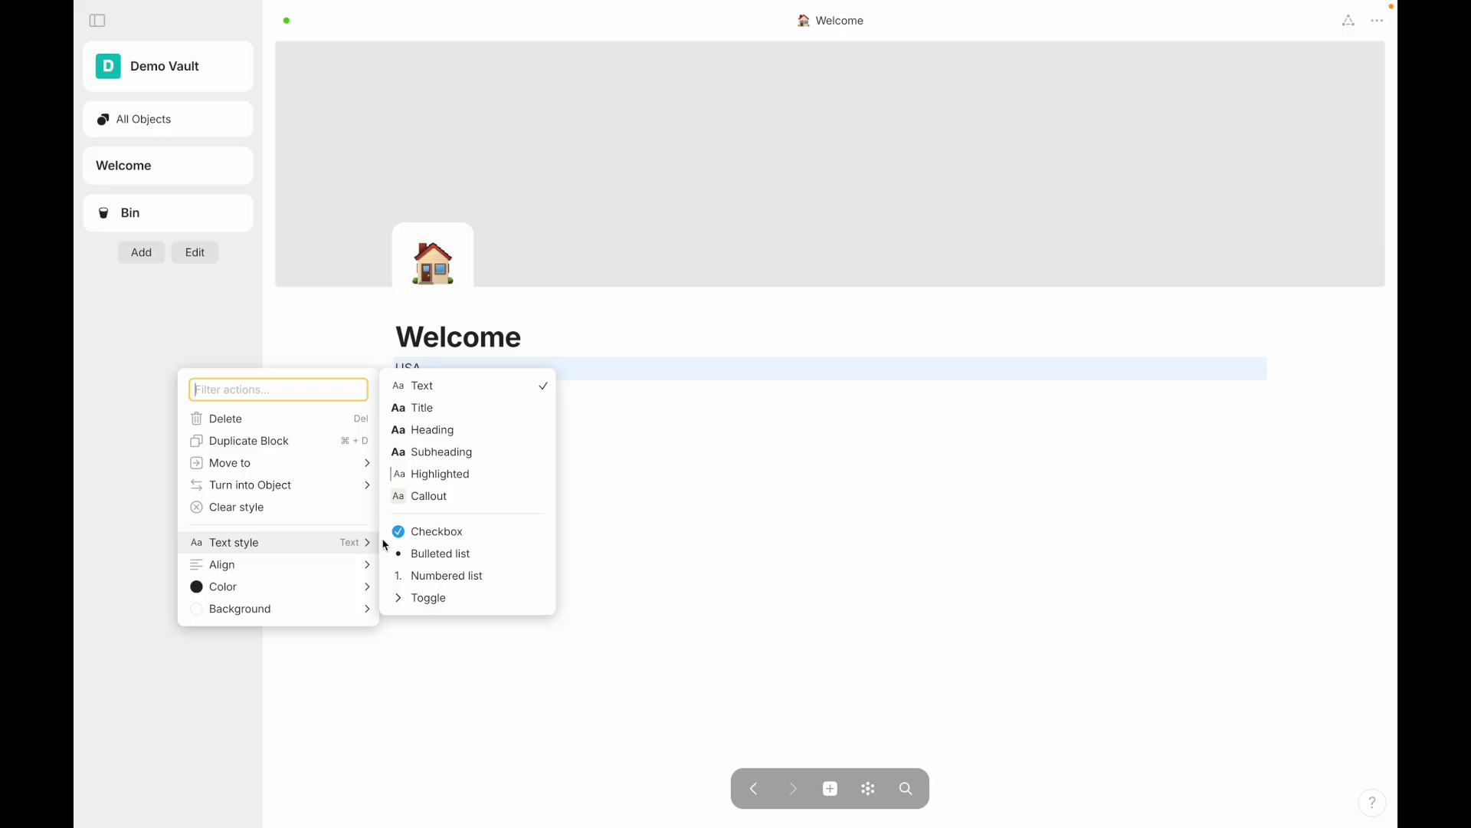
pyautogui.click(436, 417)
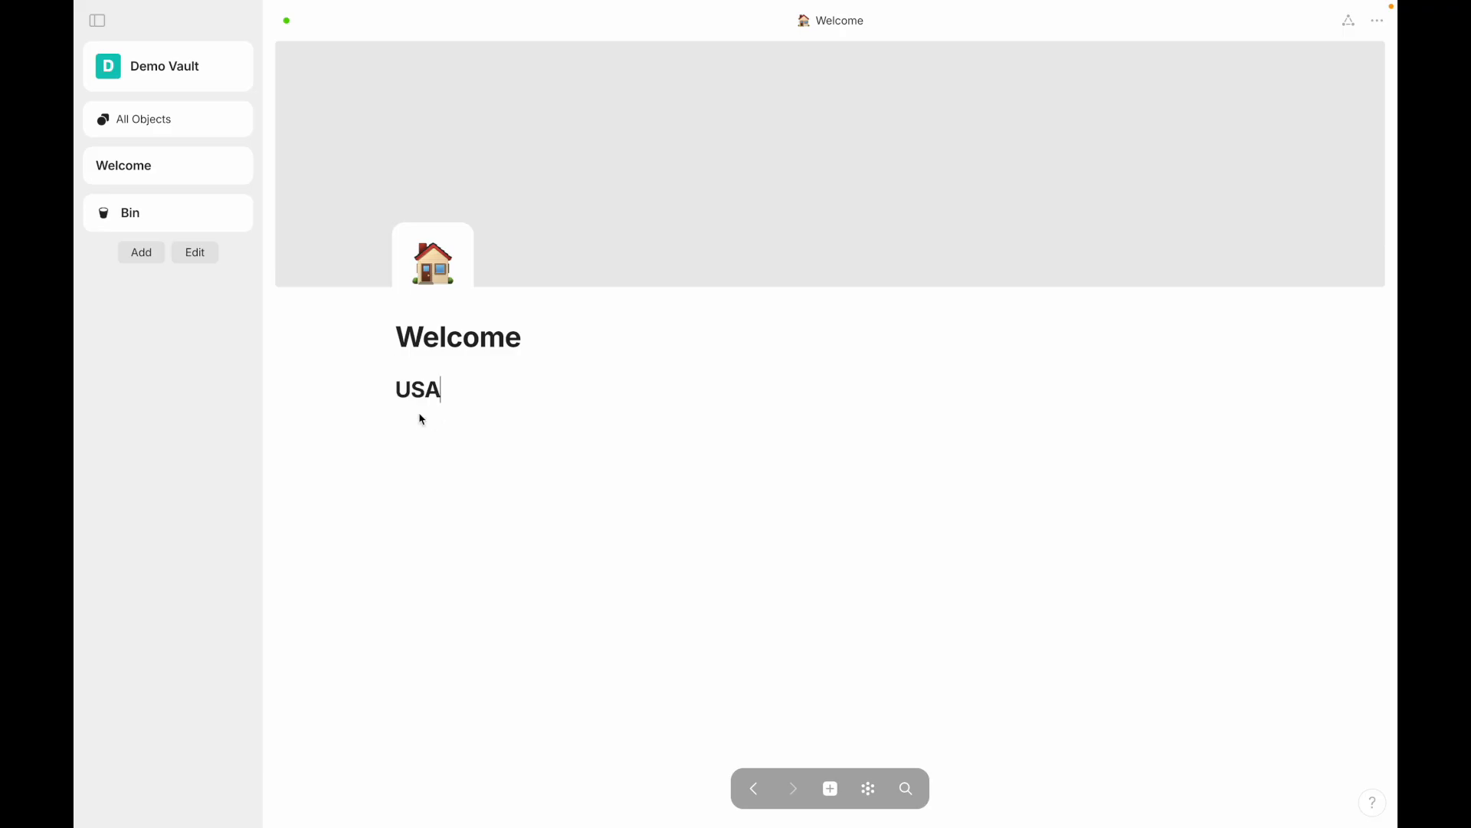
pyautogui.click(386, 387)
pyautogui.moveTo(360, 557)
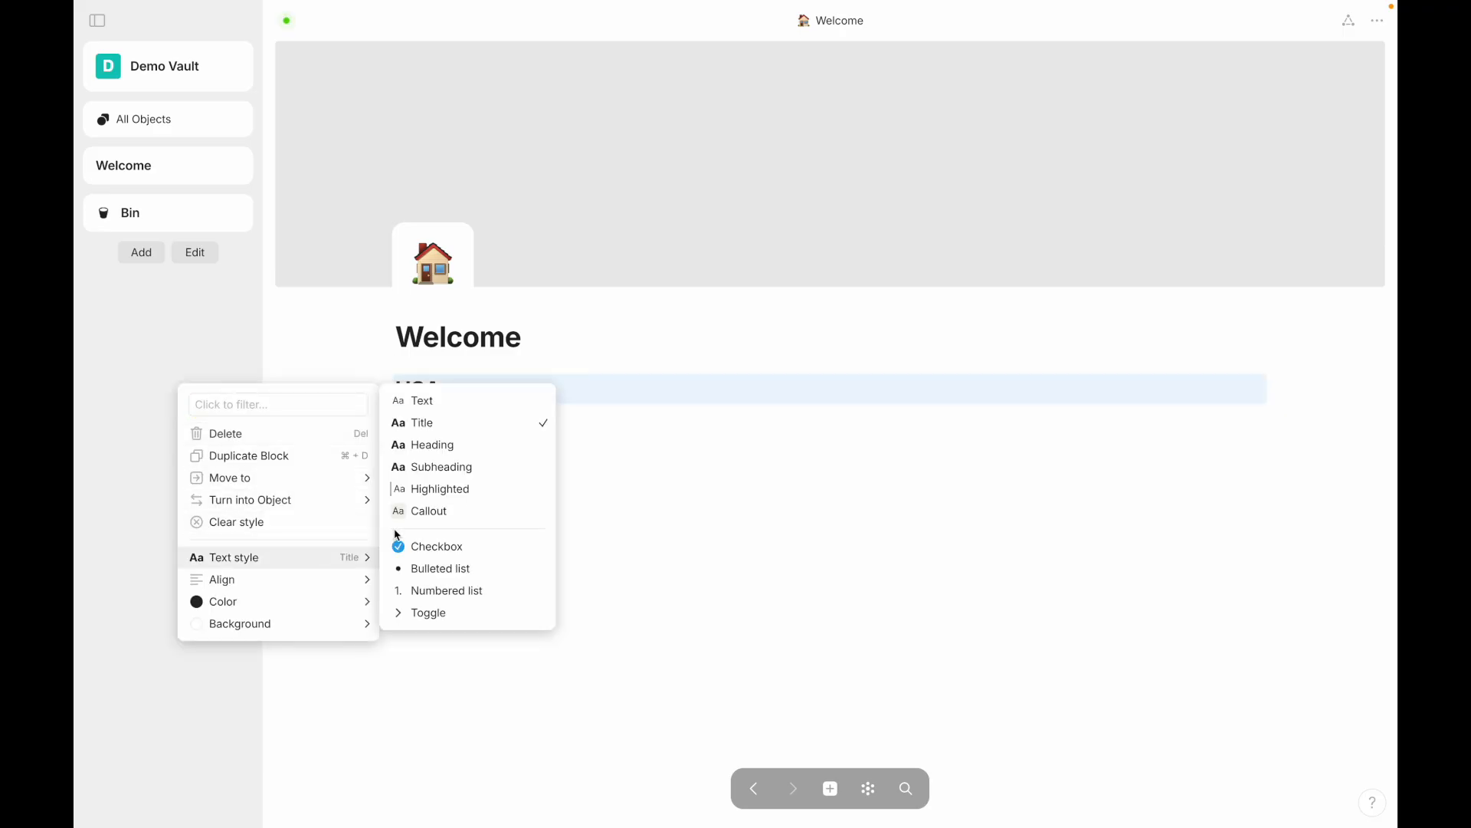
pyautogui.click(424, 452)
pyautogui.click(385, 386)
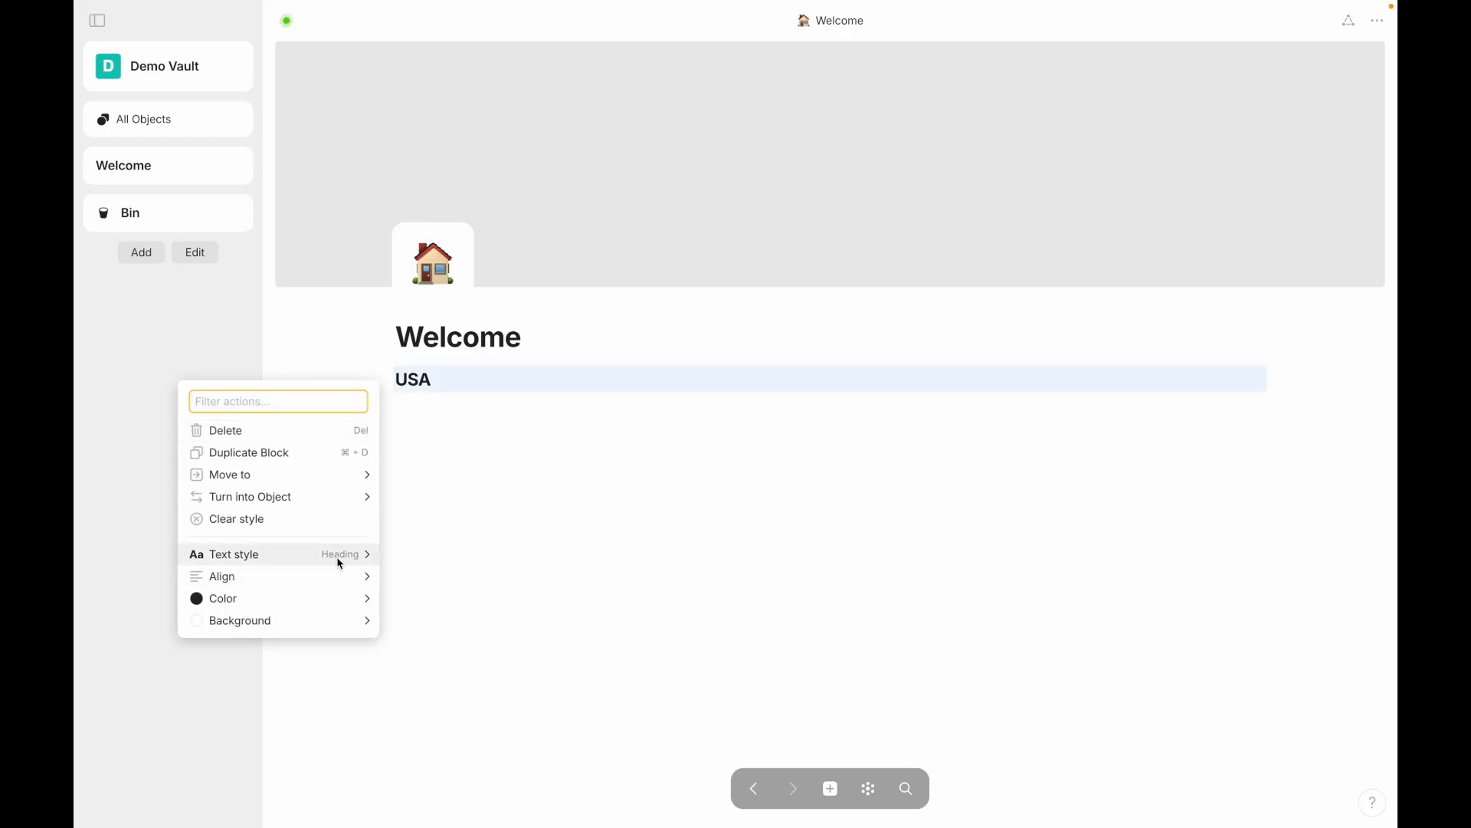
pyautogui.moveTo(340, 557)
pyautogui.click(442, 487)
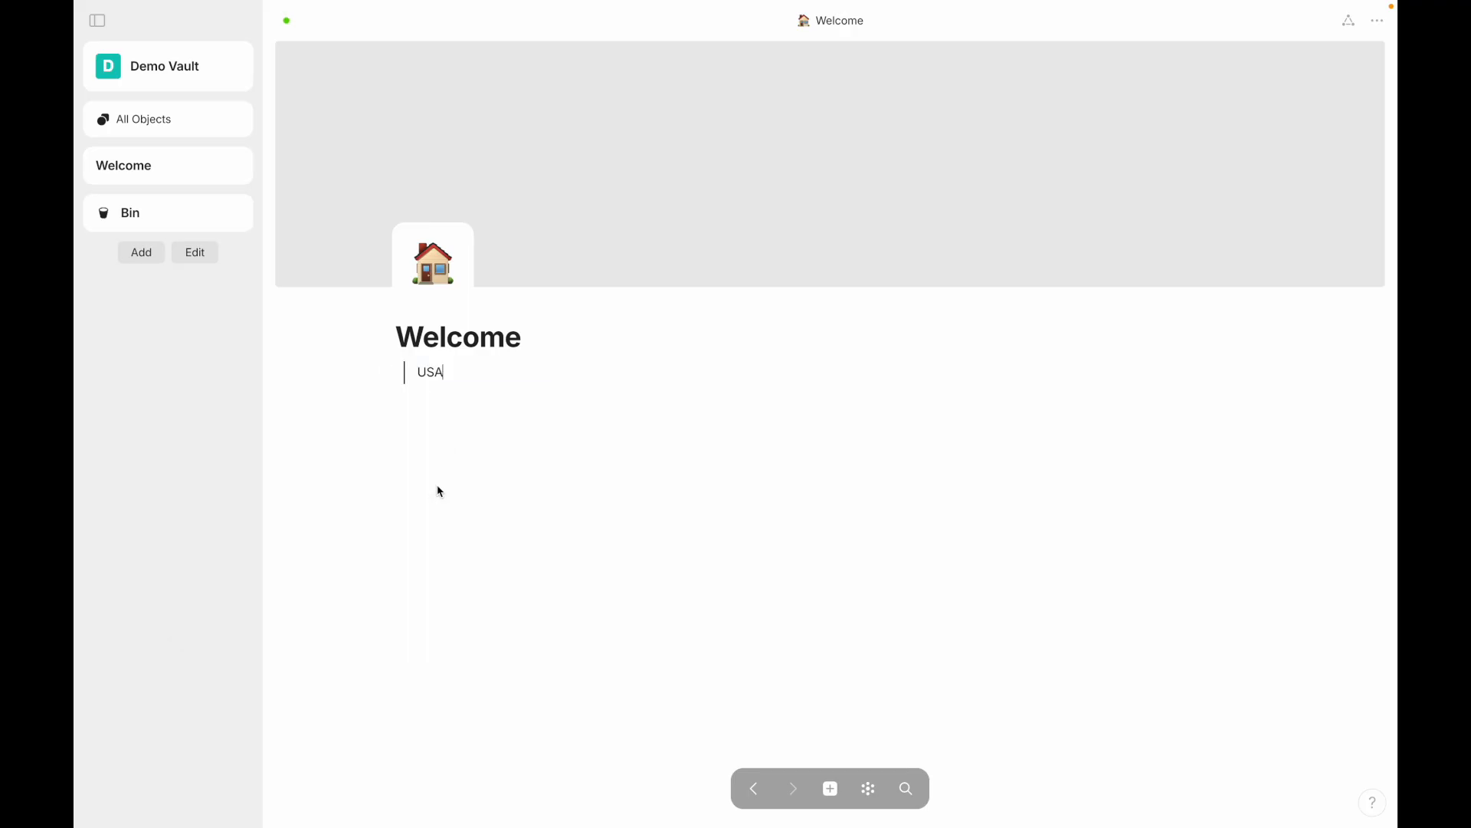
# Step: Change the USA block's text style to Callout and browse the emoji and library options for its icon
pyautogui.click(387, 375)
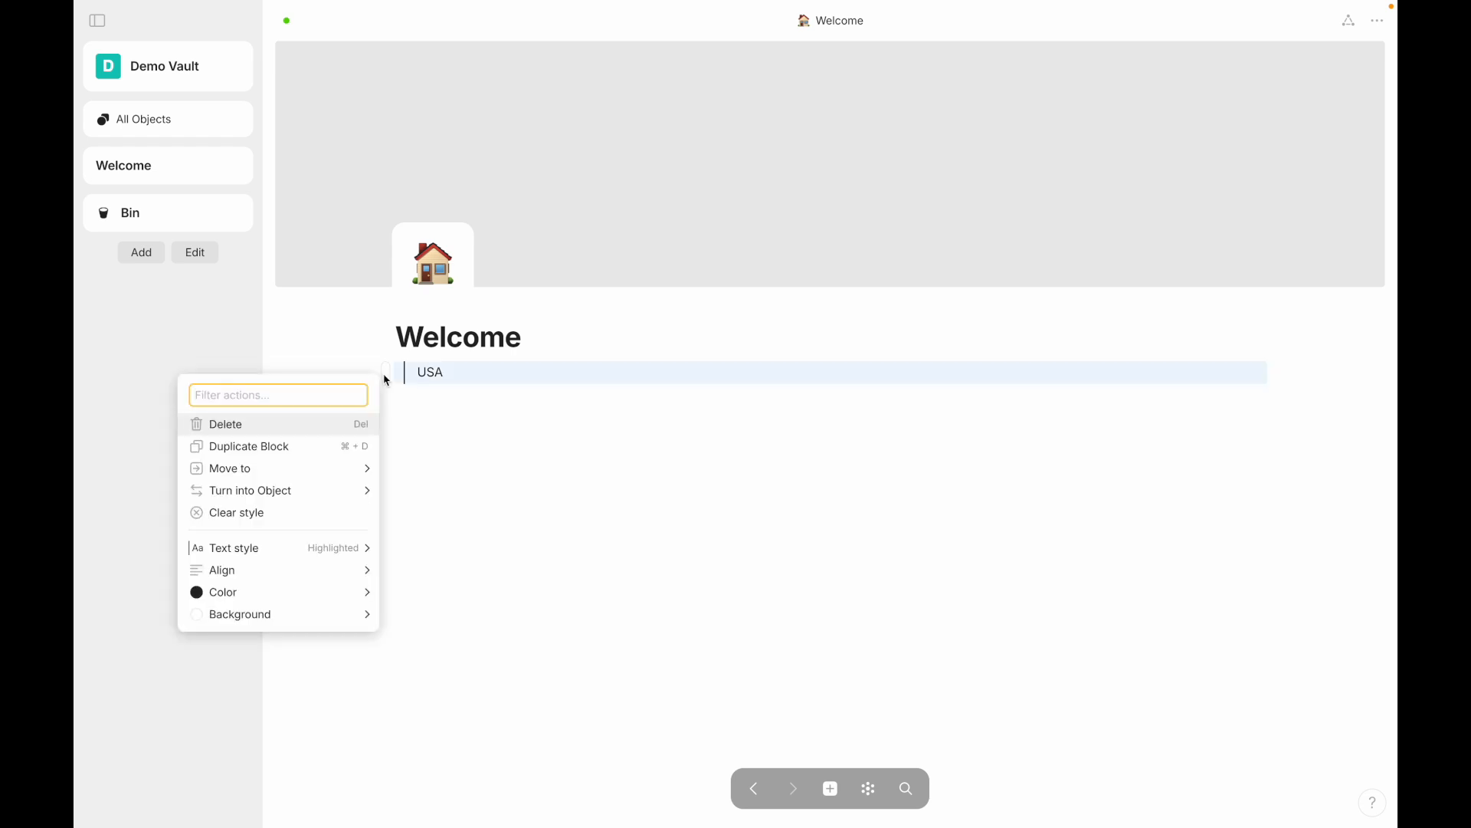
pyautogui.moveTo(338, 552)
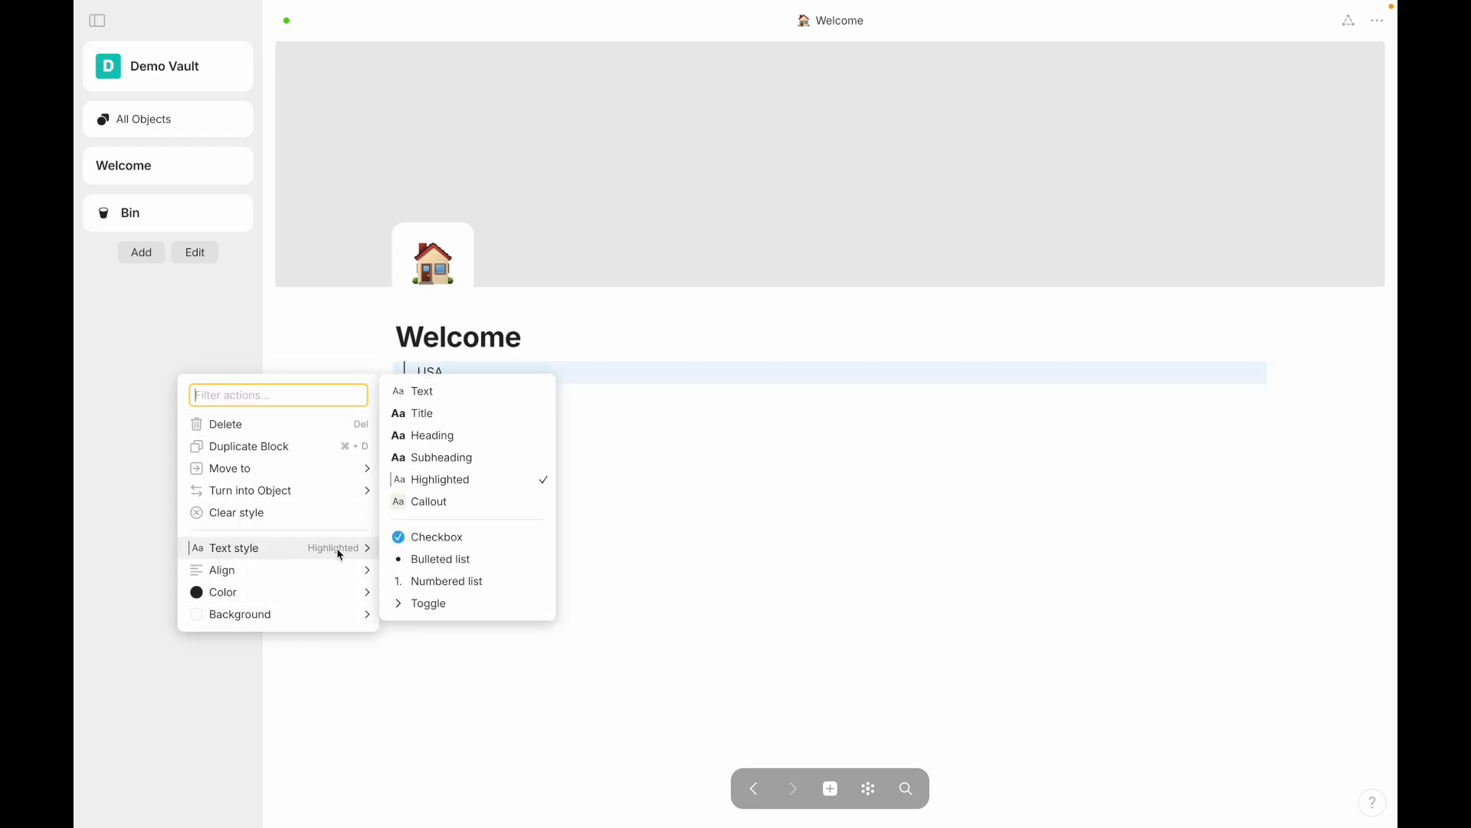
pyautogui.click(421, 506)
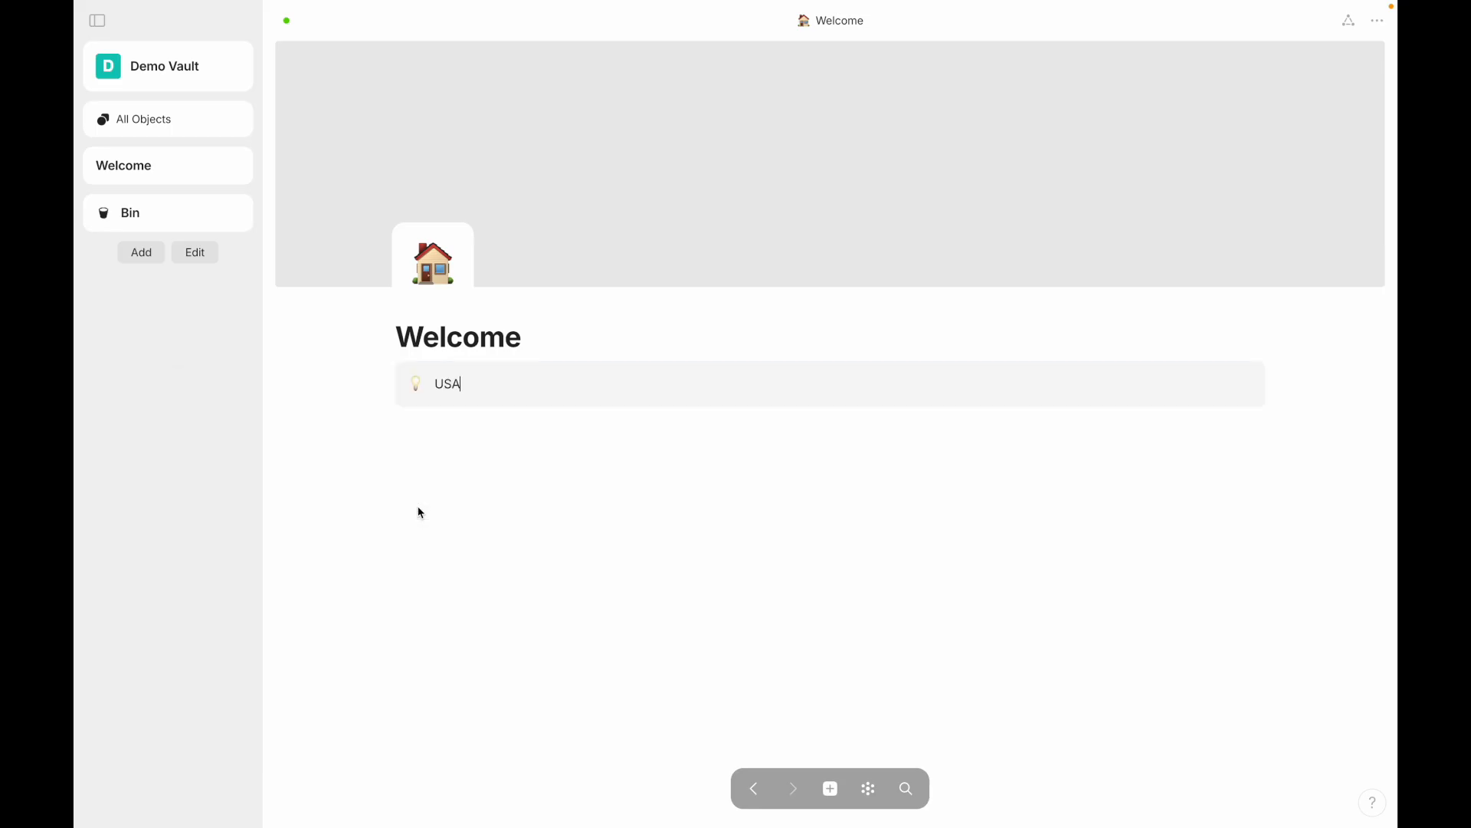
pyautogui.click(418, 384)
pyautogui.click(439, 414)
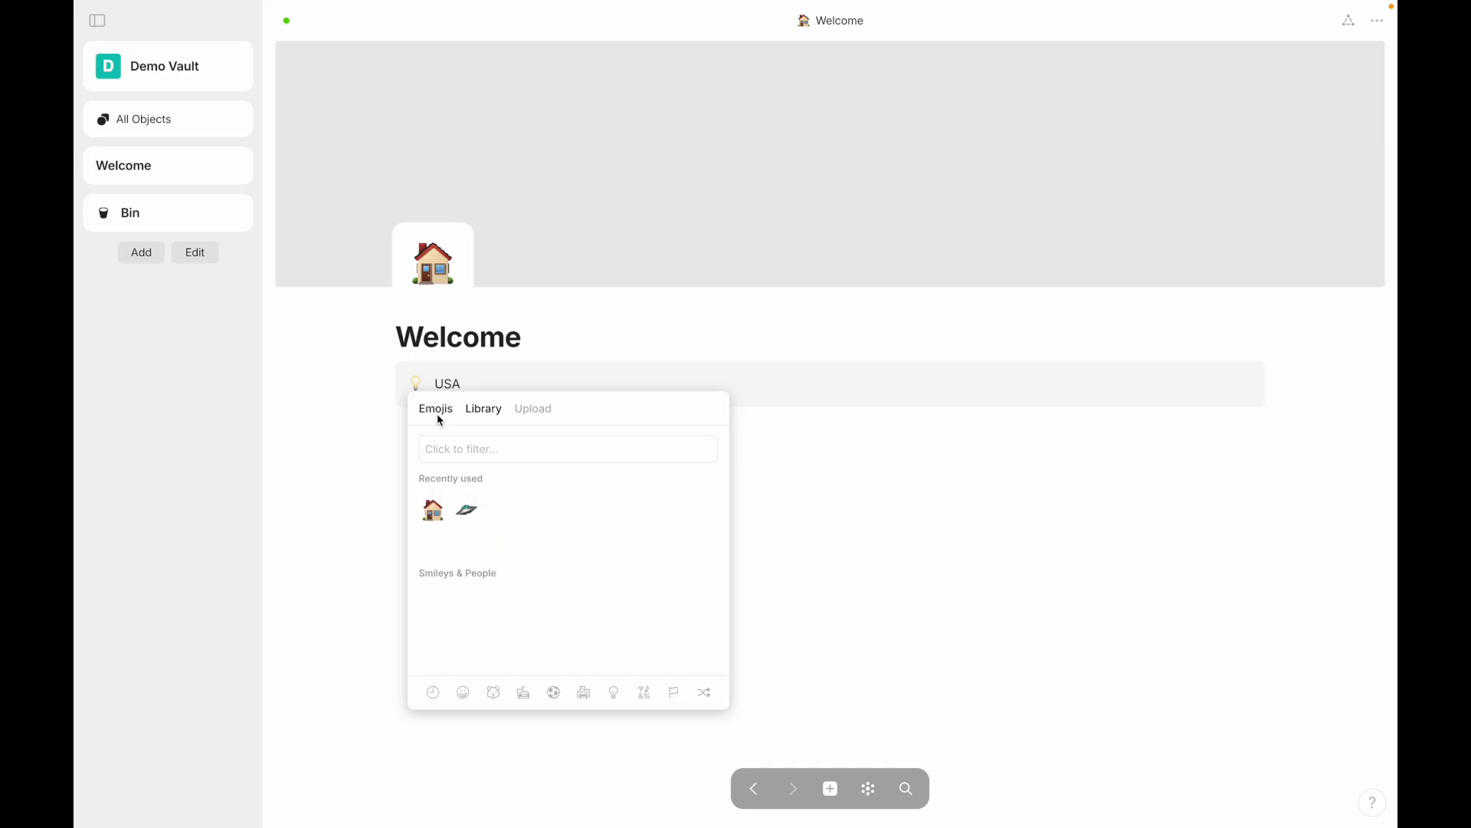
pyautogui.click(486, 409)
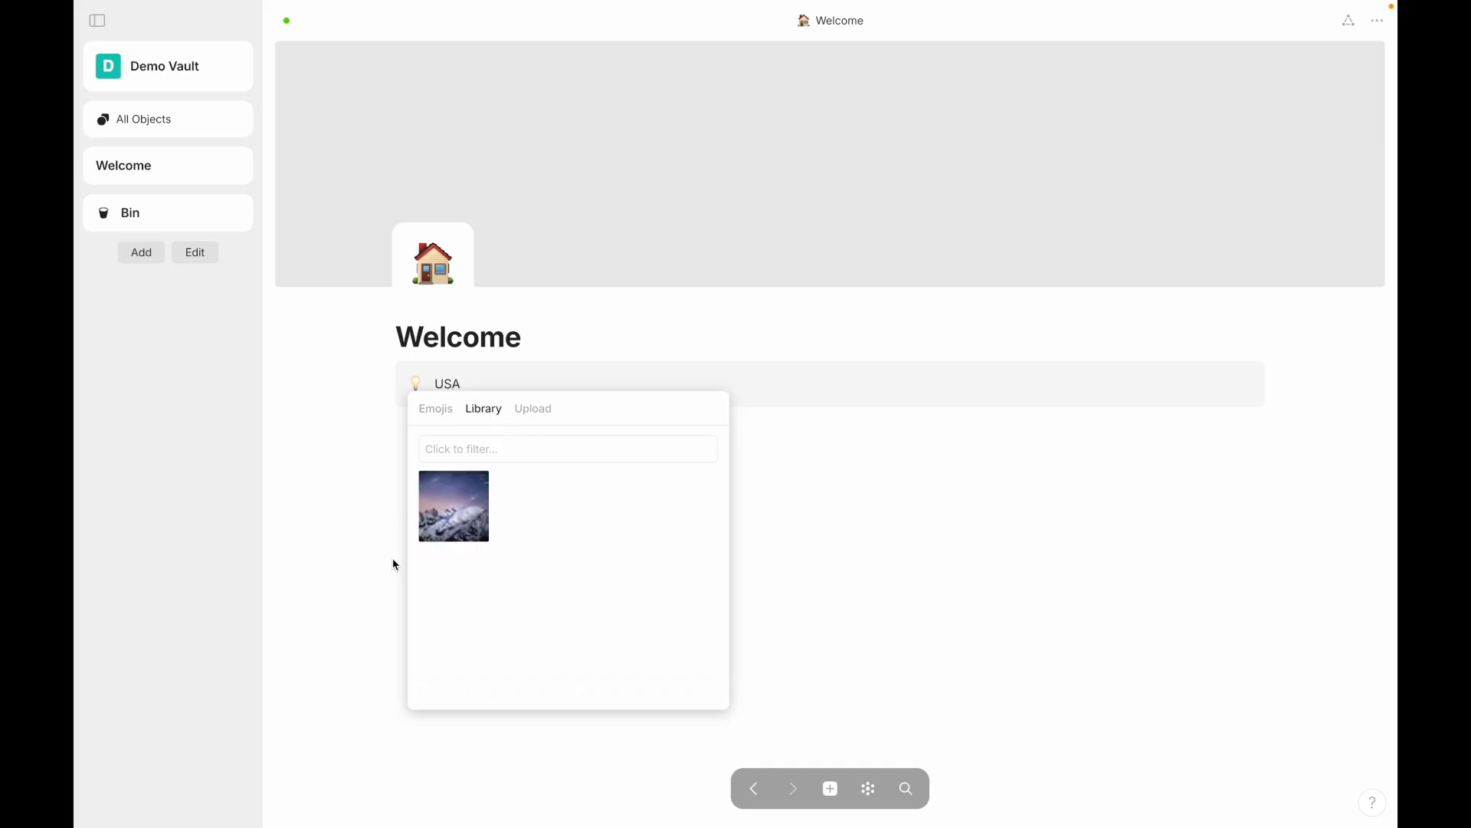
pyautogui.click(469, 288)
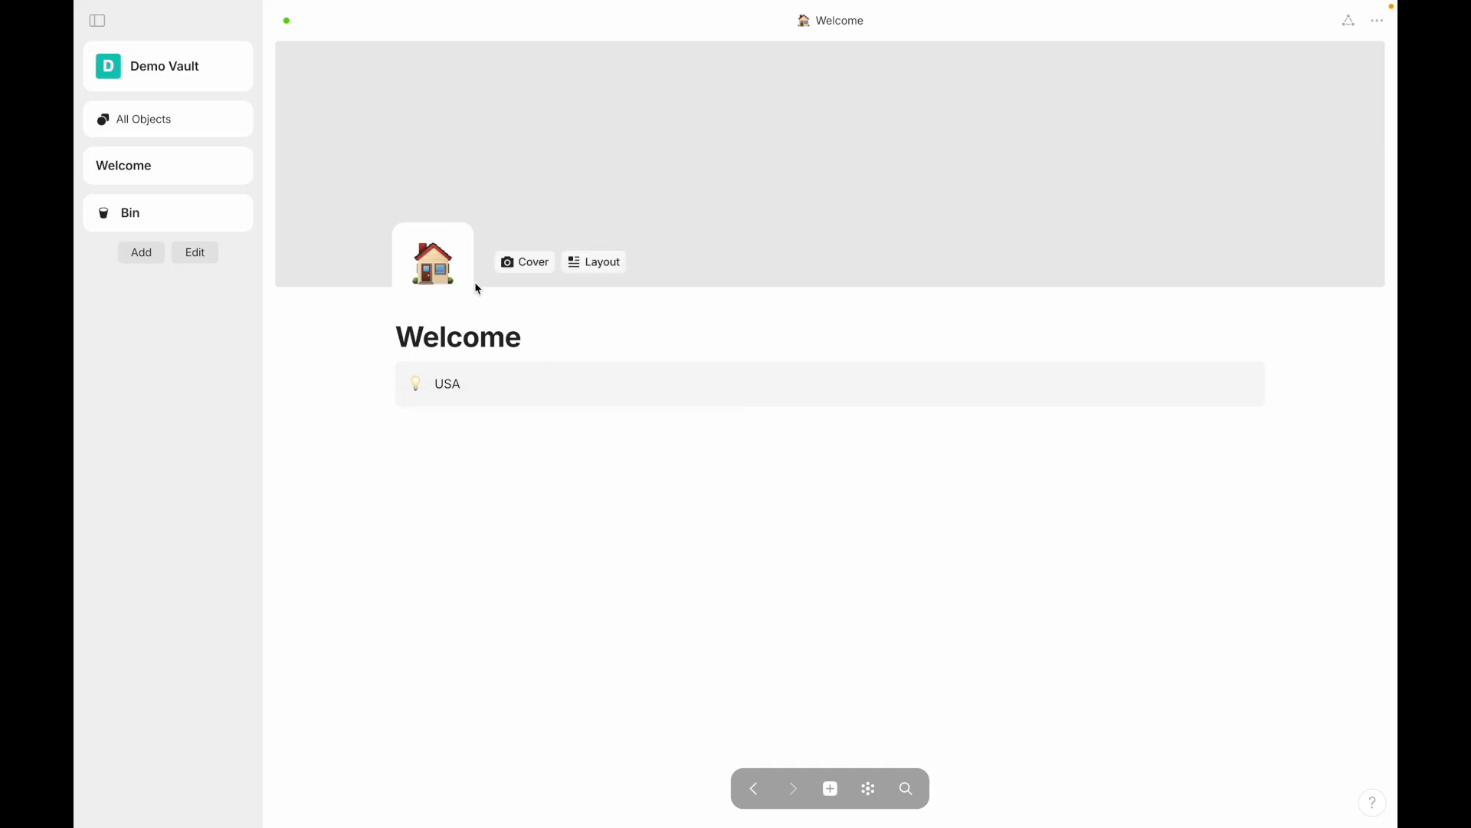
pyautogui.click(439, 273)
pyautogui.click(313, 316)
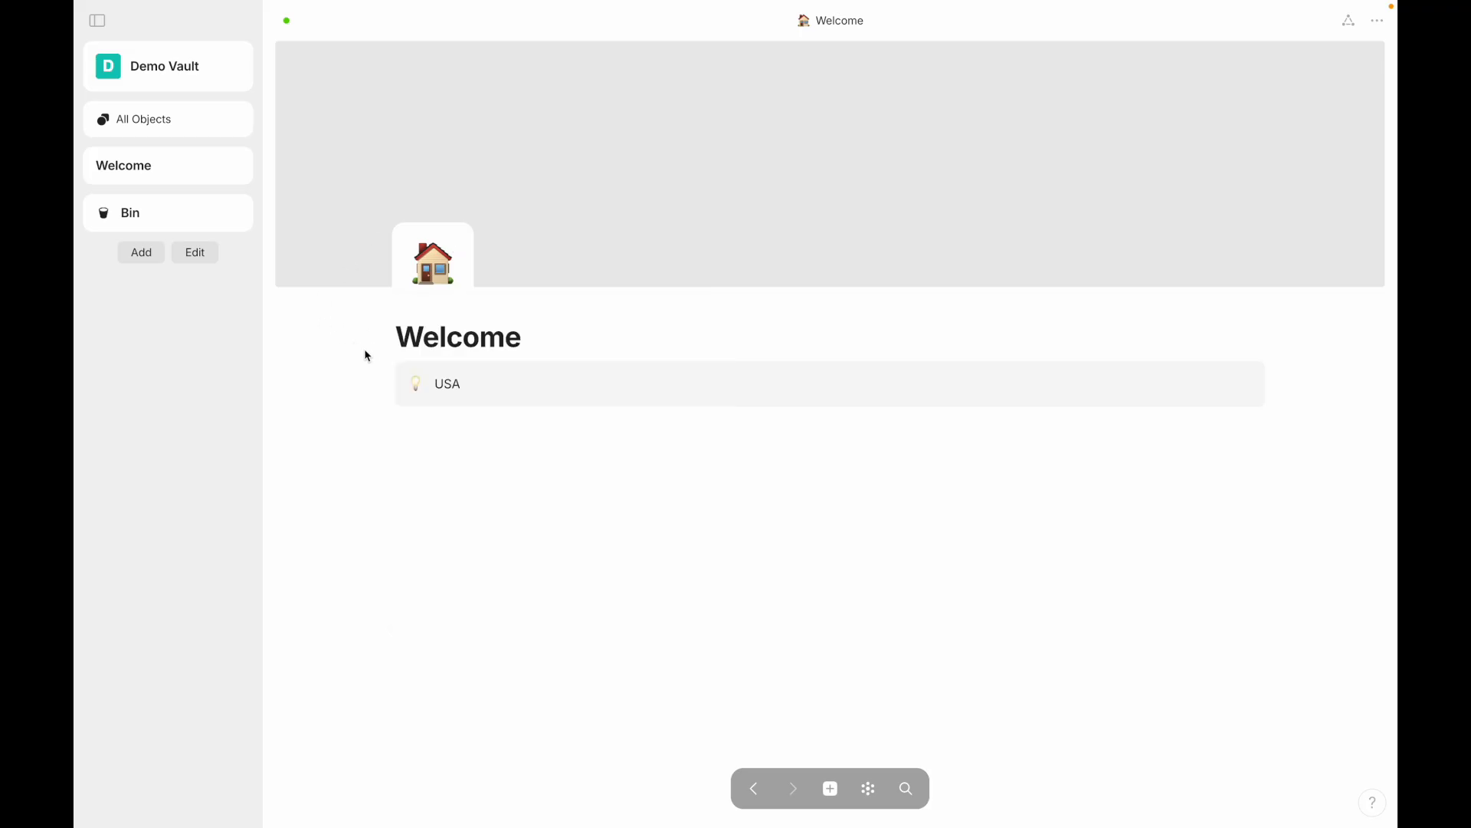
# Step: Set the USA callout's icon to the snowy mountain library image, and replace it with the cowboy hat face emoji
pyautogui.click(417, 383)
pyautogui.click(460, 510)
pyautogui.click(449, 412)
pyautogui.scroll(-4, 484, 532)
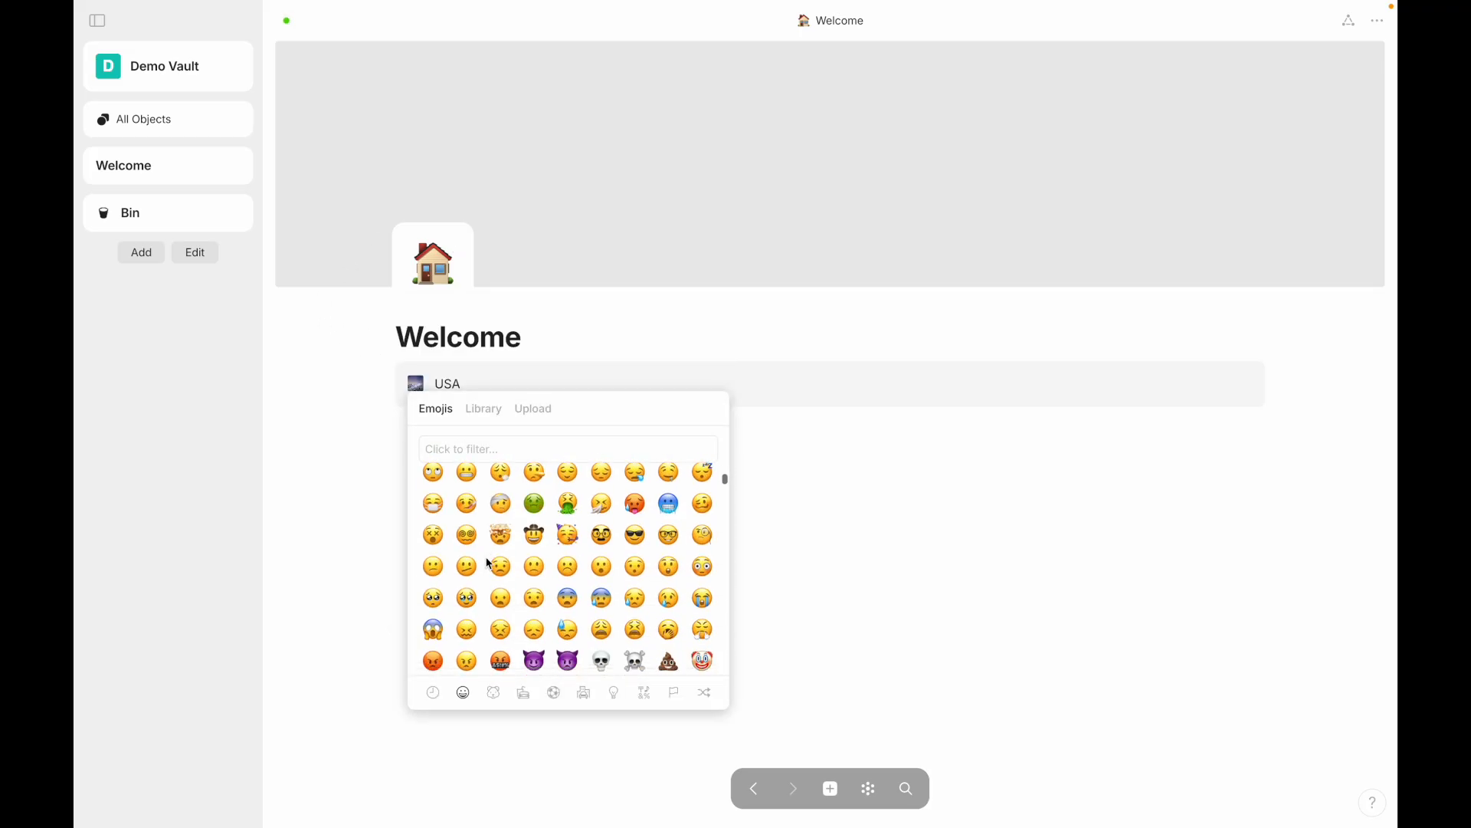
pyautogui.click(532, 517)
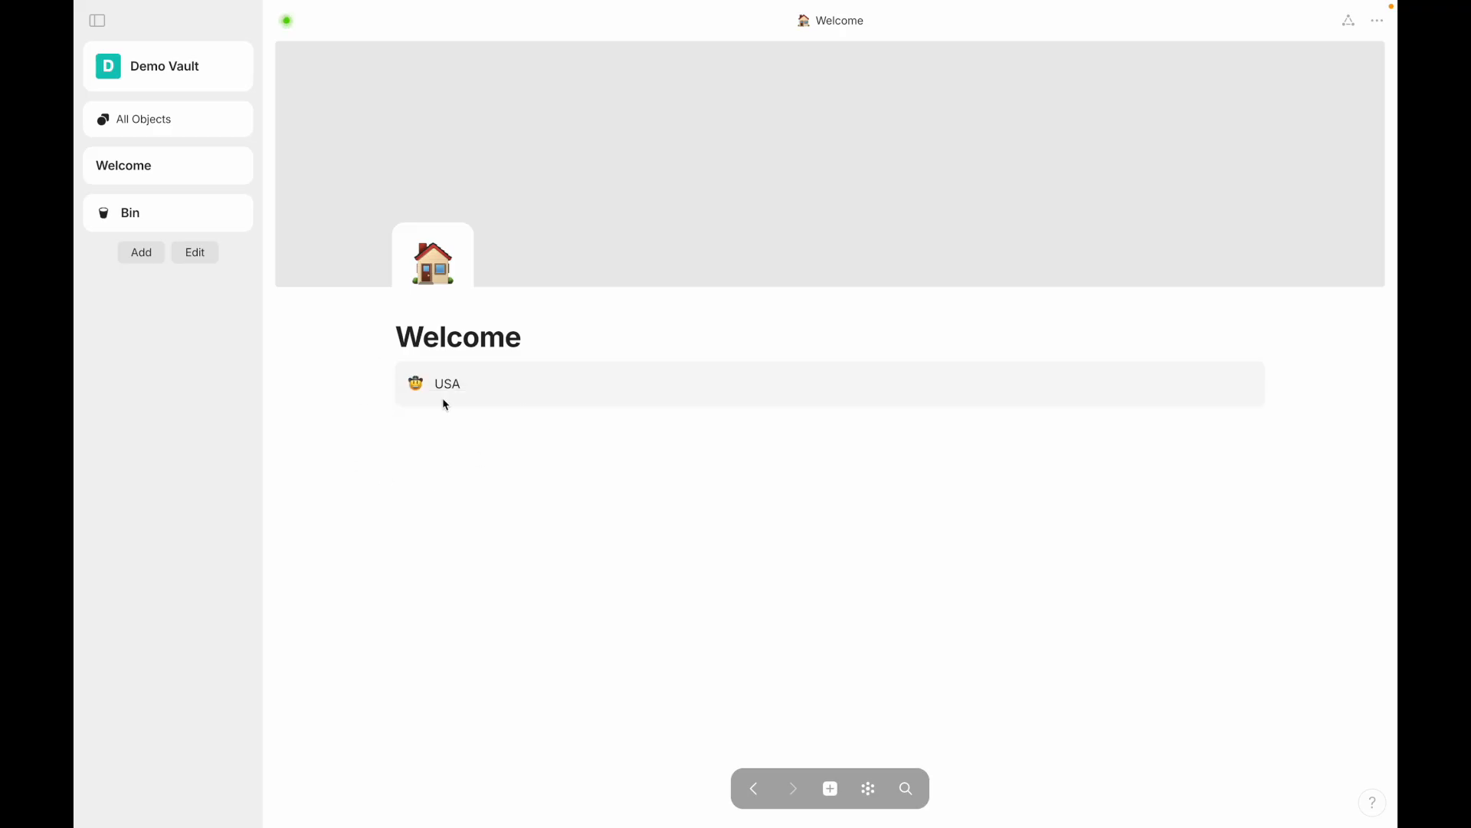
# Step: Clear the USA callout's style and set the block's text style to Checkbox
pyautogui.click(387, 382)
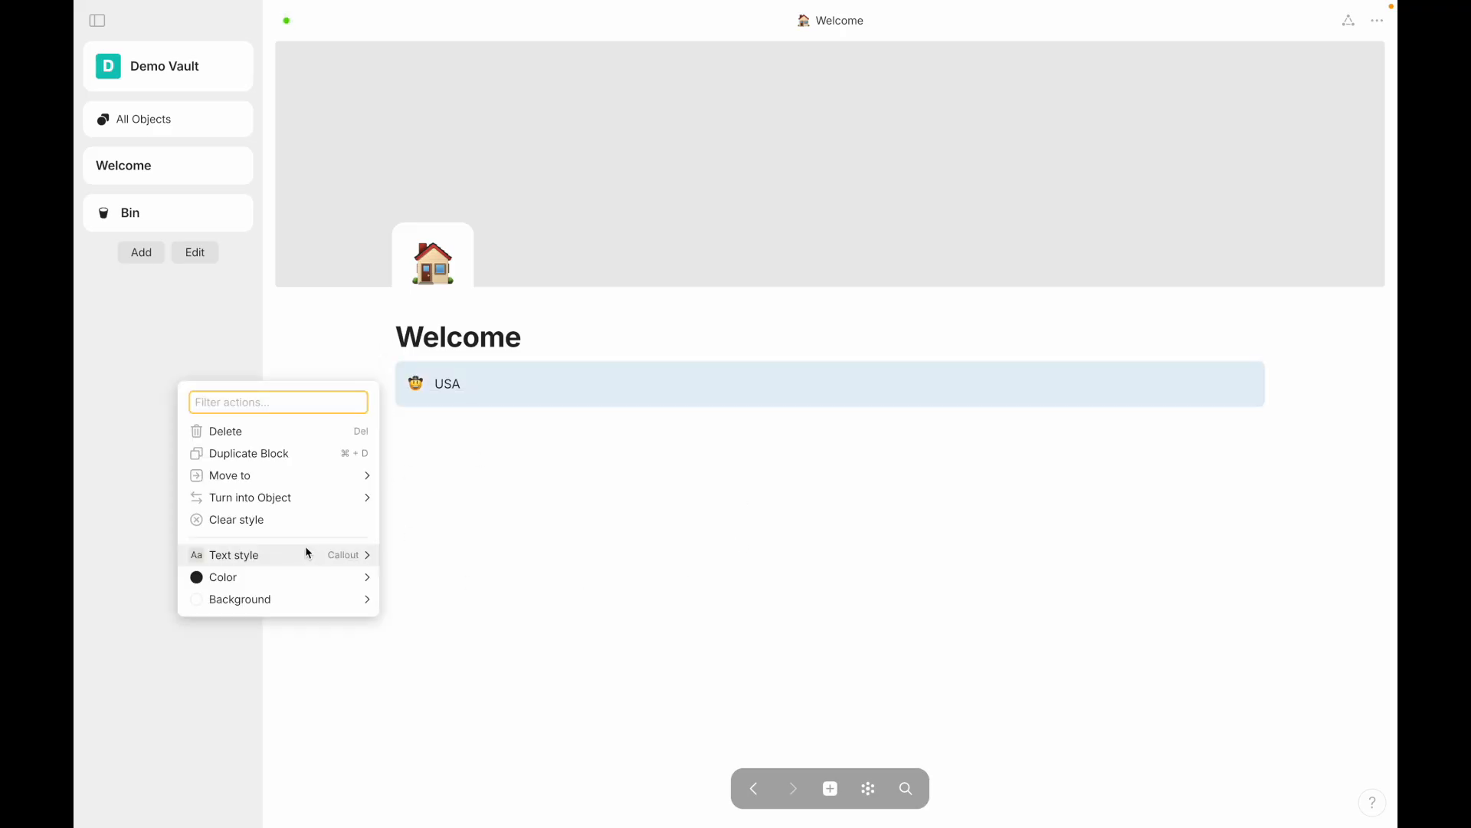
pyautogui.click(303, 521)
pyautogui.click(385, 361)
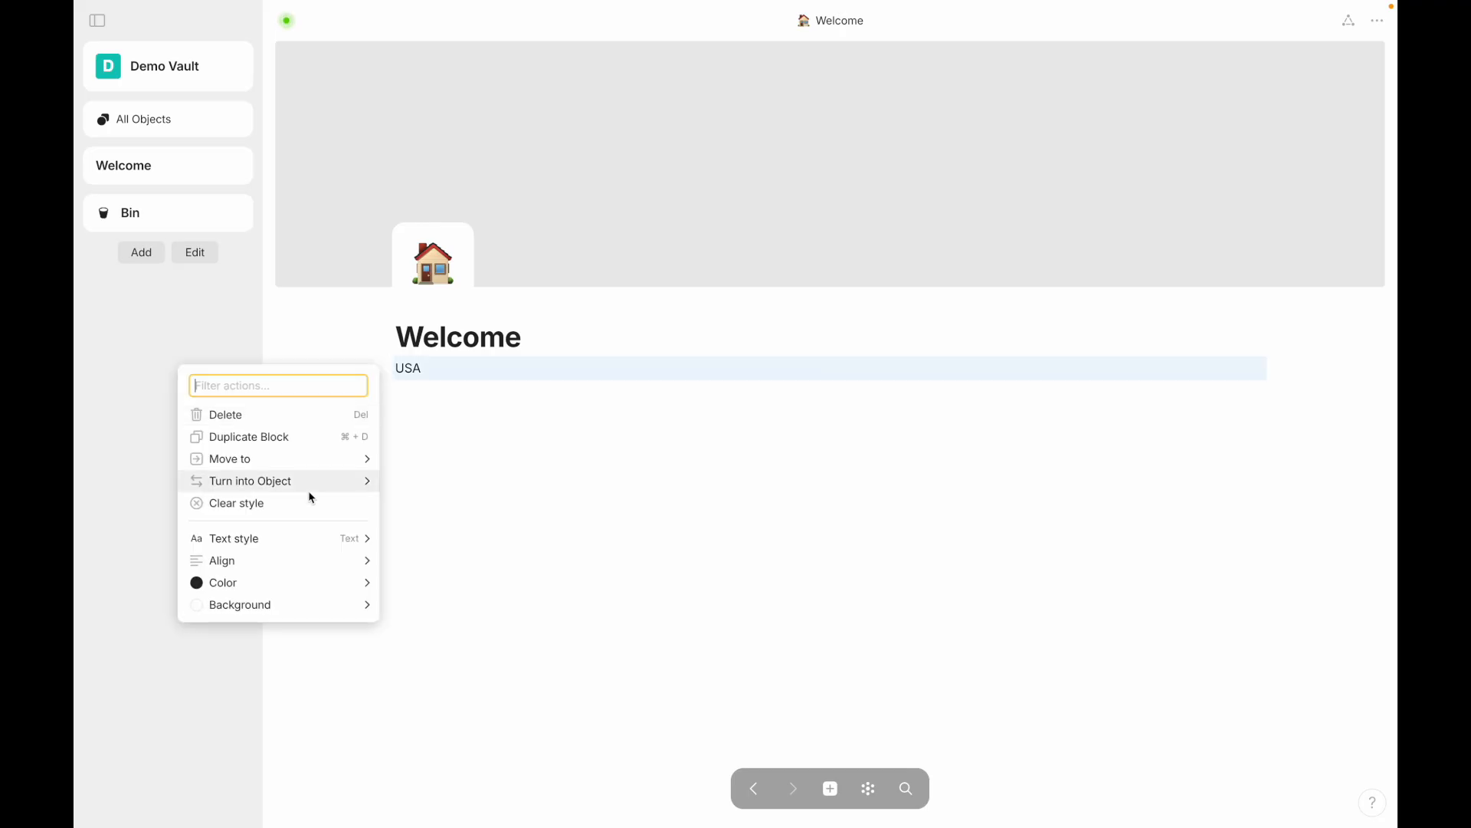
pyautogui.moveTo(283, 542)
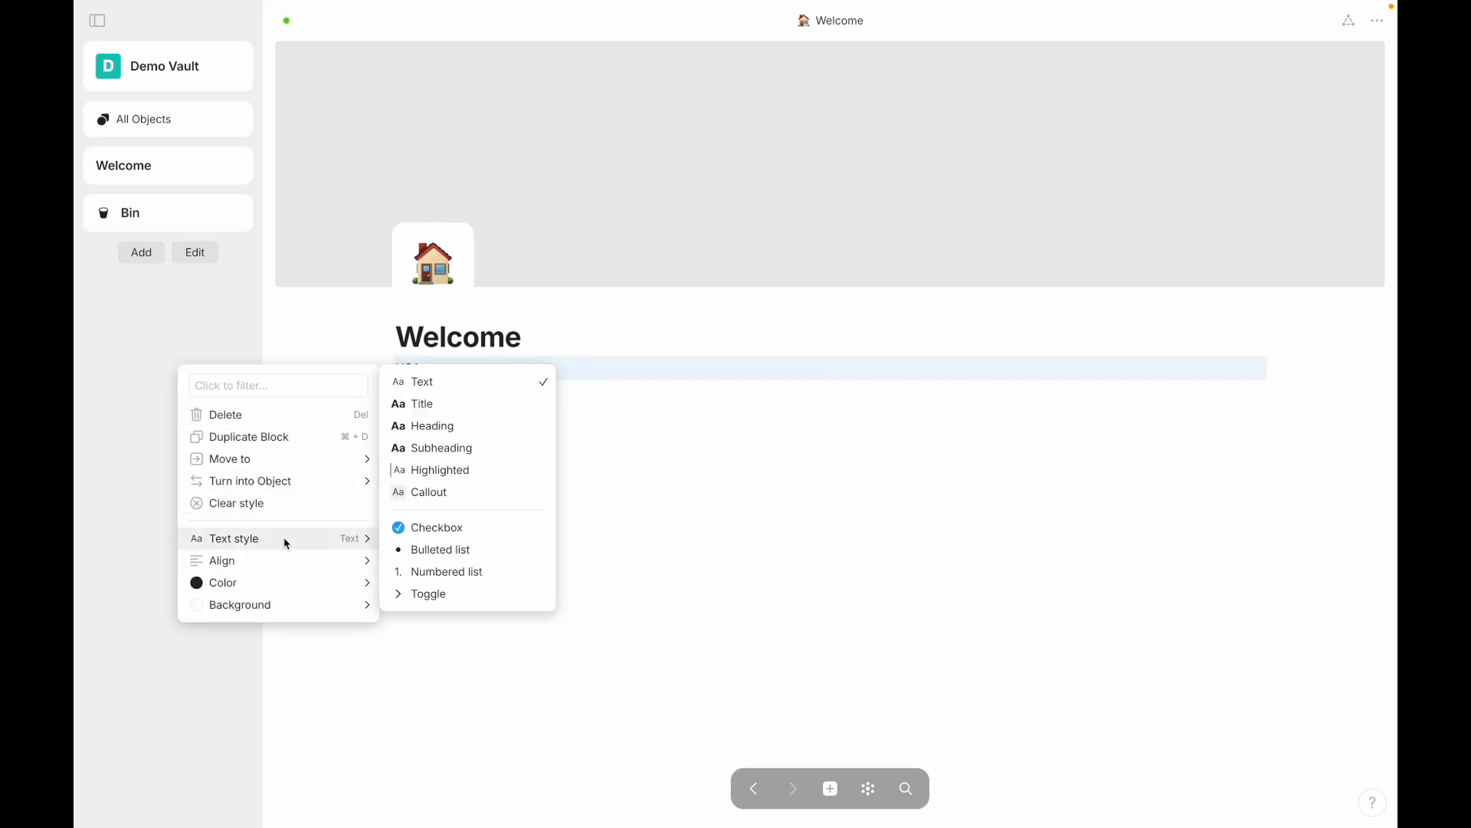
pyautogui.click(450, 529)
# Step: Tick and untick the USA checkbox, and view the Welcome page's layout types
pyautogui.click(404, 369)
pyautogui.click(404, 369)
pyautogui.click(594, 262)
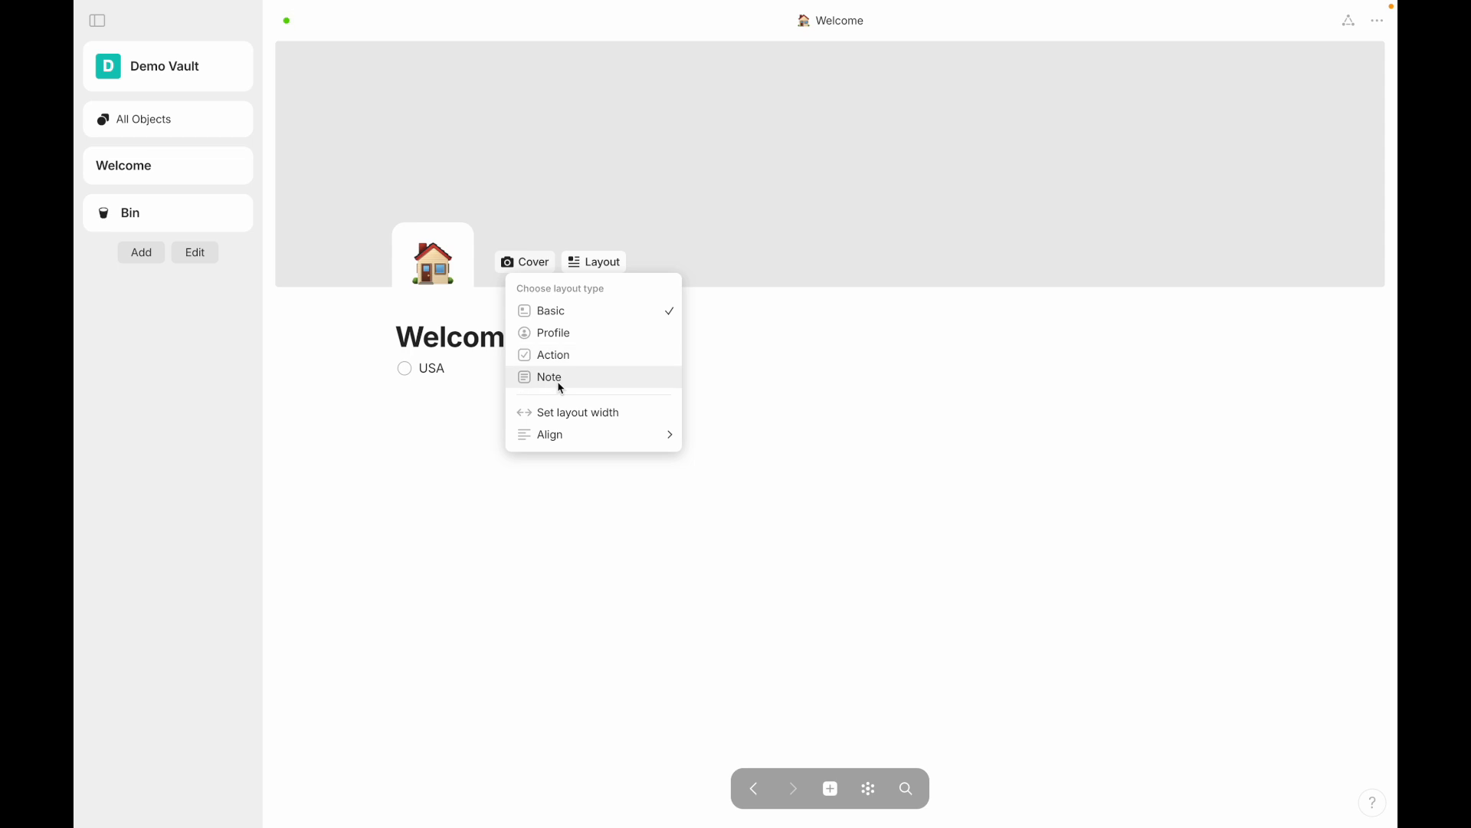
pyautogui.click(448, 451)
pyautogui.click(404, 369)
pyautogui.click(405, 369)
# Step: Set the USA block to Bulleted list, and add and delete a second bullet reading "New entry"
pyautogui.click(382, 367)
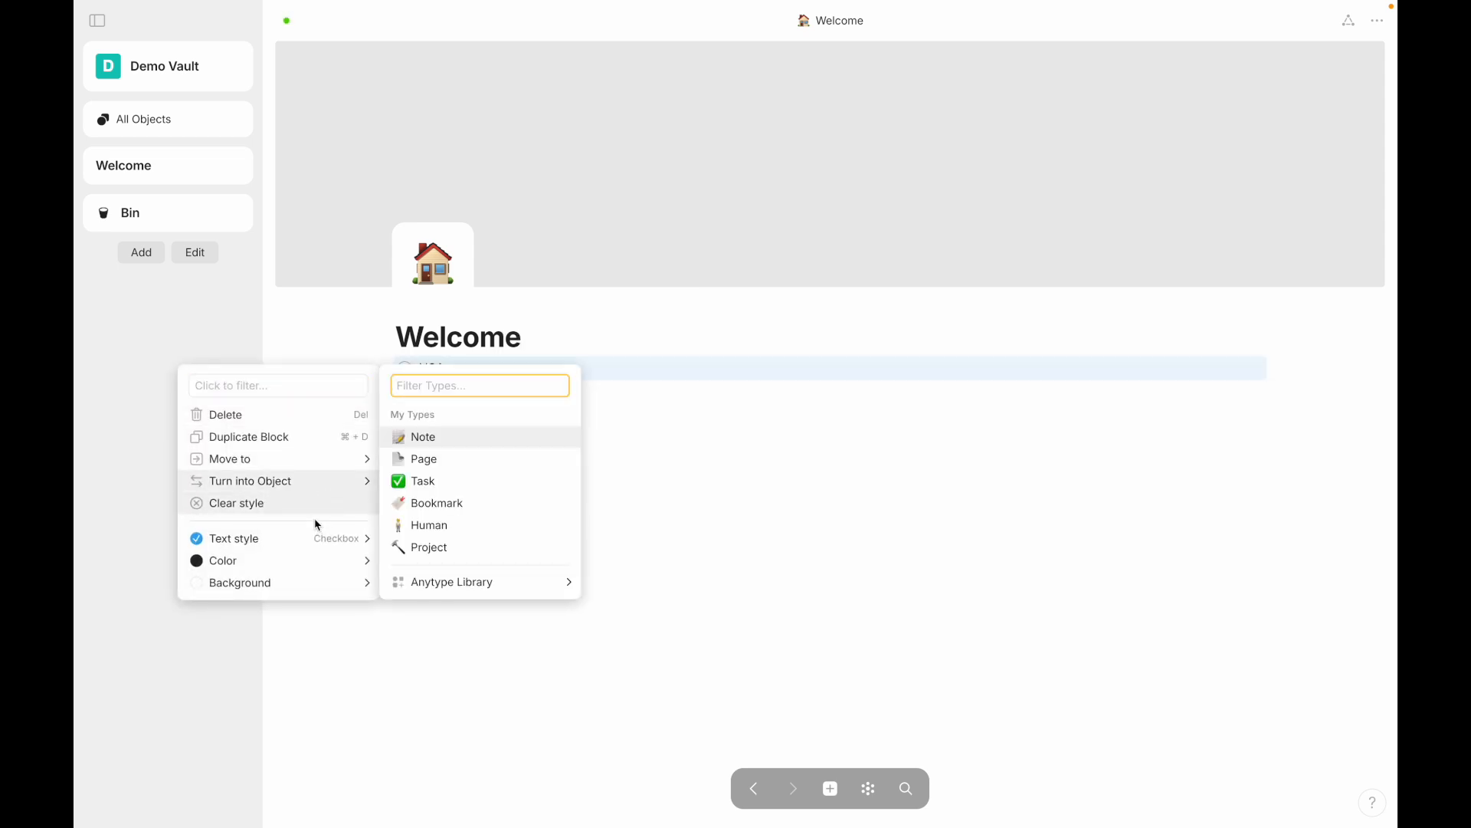
pyautogui.moveTo(318, 539)
pyautogui.click(420, 549)
pyautogui.press('Return')
pyautogui.write('New entry')
pyautogui.click(391, 400)
pyautogui.press('Delete')
# Step: Change the USA block's text style to Numbered list
pyautogui.click(390, 369)
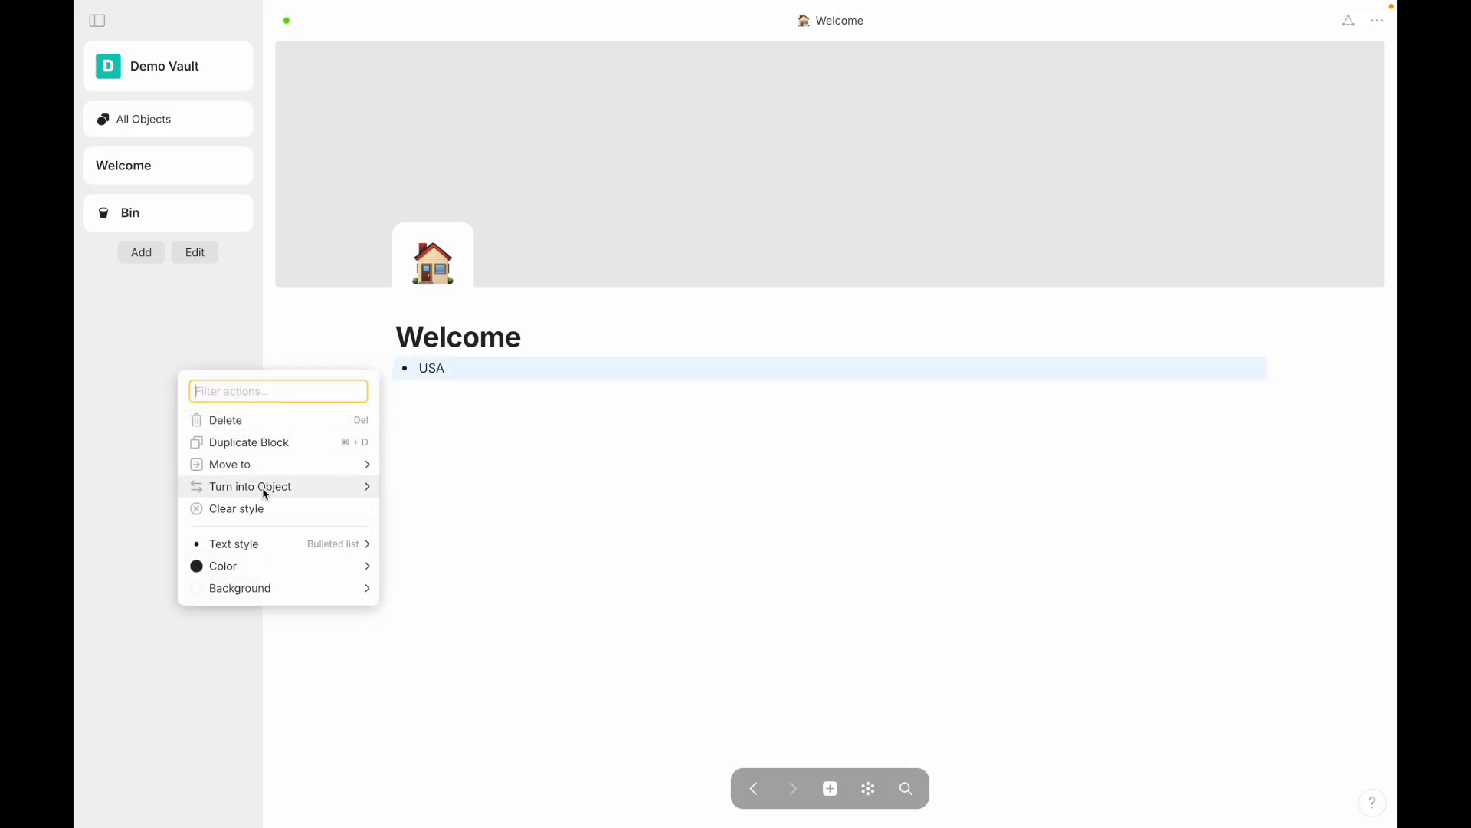
pyautogui.moveTo(261, 544)
pyautogui.click(469, 579)
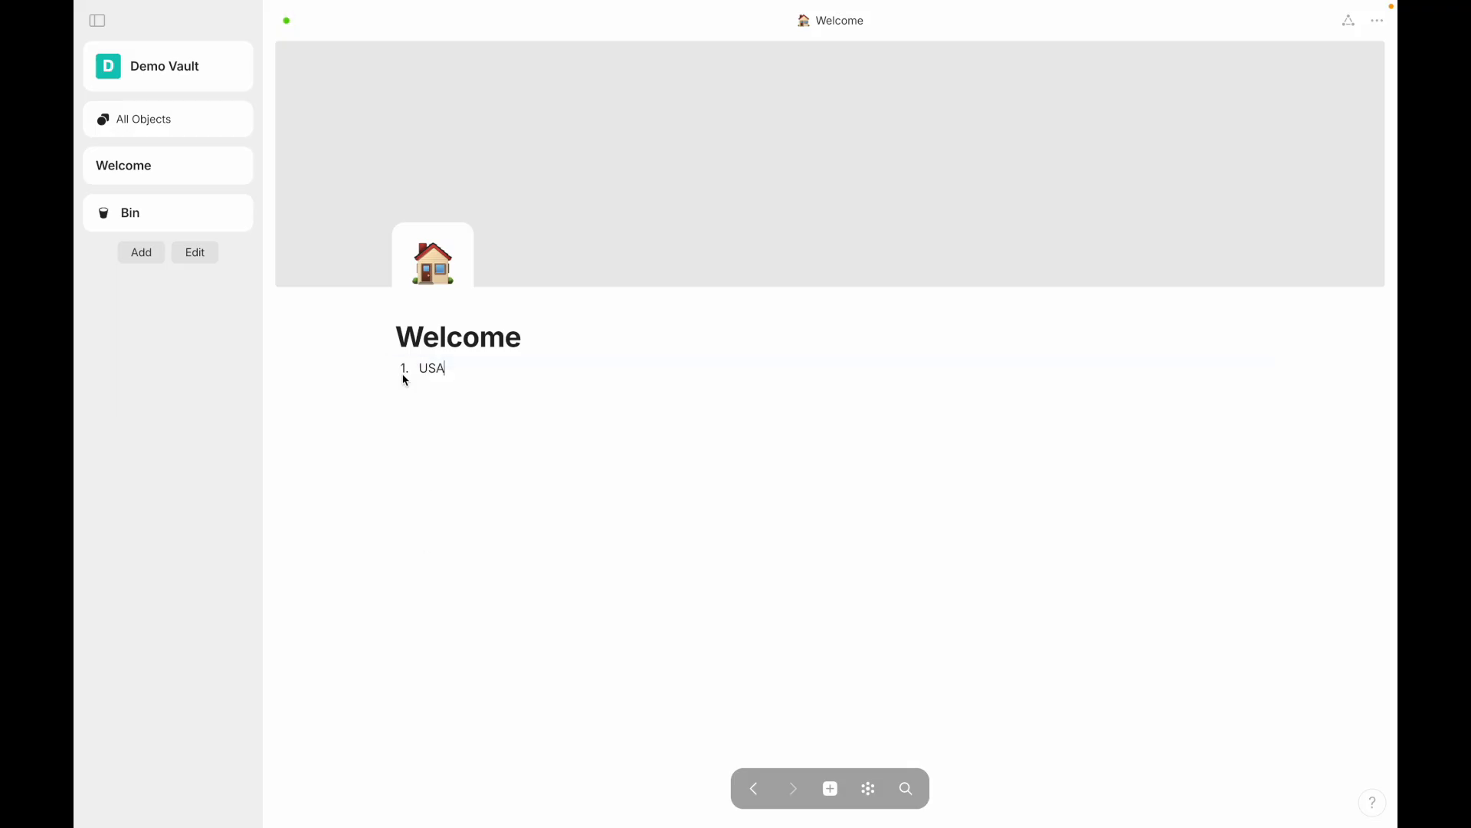
# Step: Turn the USA block into a Toggle with "Thing" nested inside, and collapse and expand it
pyautogui.click(386, 371)
pyautogui.moveTo(319, 545)
pyautogui.click(424, 599)
pyautogui.click(438, 393)
pyautogui.write('Thin')
pyautogui.click(406, 370)
pyautogui.click(406, 370)
pyautogui.click(405, 371)
pyautogui.click(403, 371)
# Step: Clear the USA toggle's style and delete the nested Thing block
pyautogui.click(388, 381)
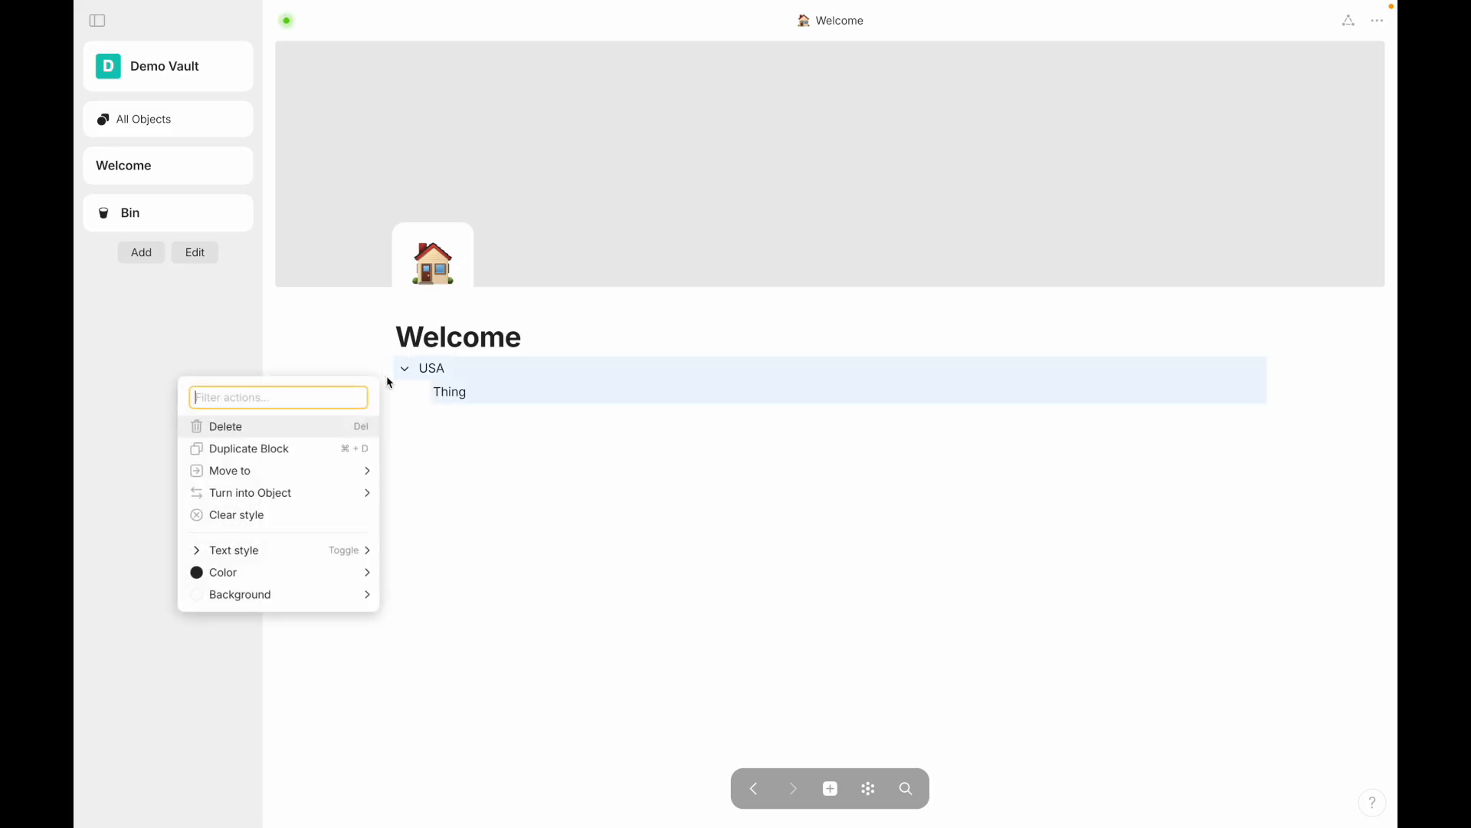
pyautogui.click(295, 515)
pyautogui.click(423, 392)
pyautogui.press('Delete')
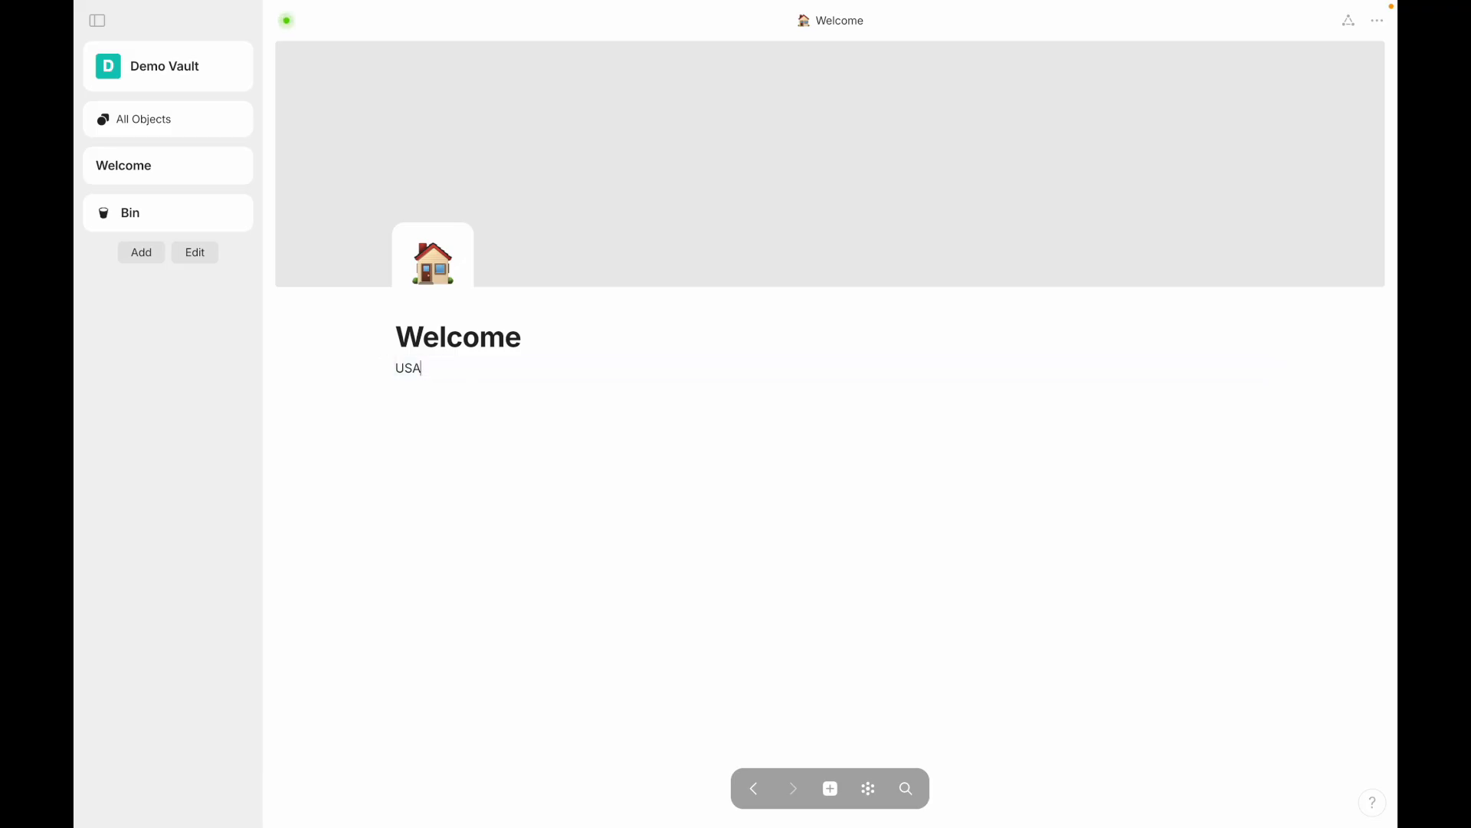
# Step: Try center alignment on the USA block, and set it to right alignment
pyautogui.click(386, 368)
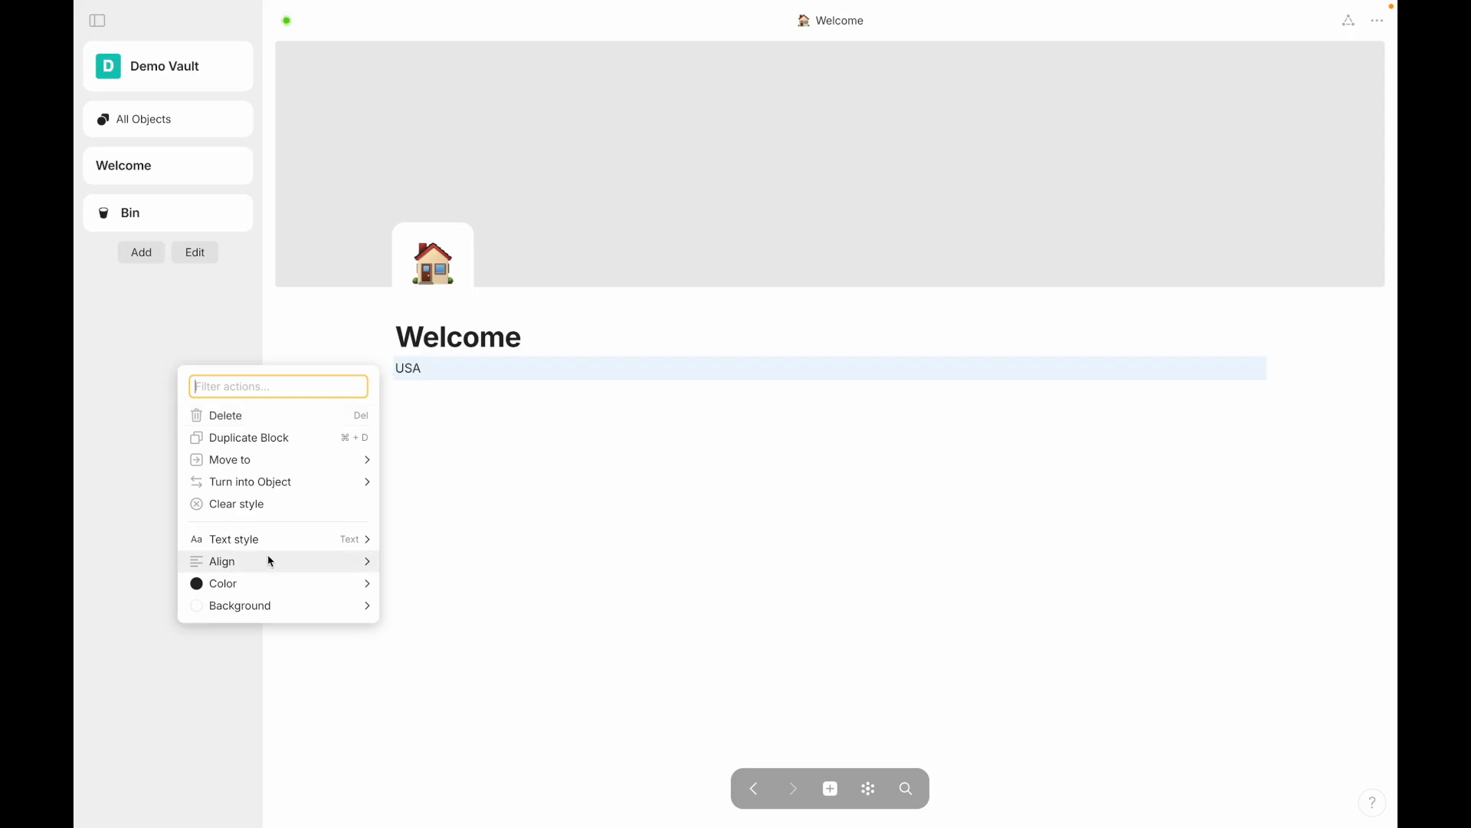
pyautogui.moveTo(341, 563)
pyautogui.click(414, 550)
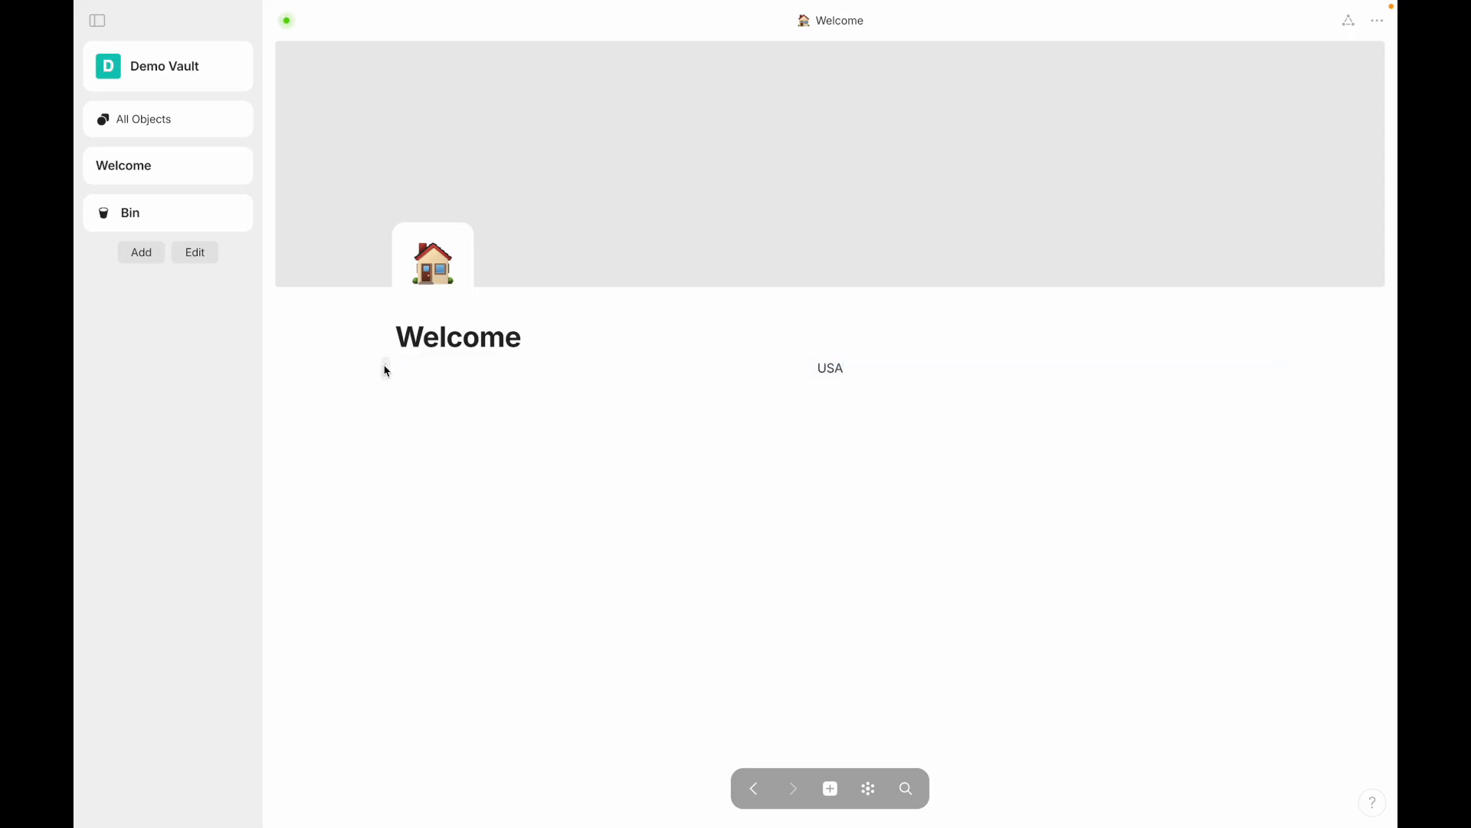
pyautogui.click(383, 367)
pyautogui.click(427, 578)
# Step: View the page layout's alignment options and clear the USA block's style
pyautogui.click(584, 266)
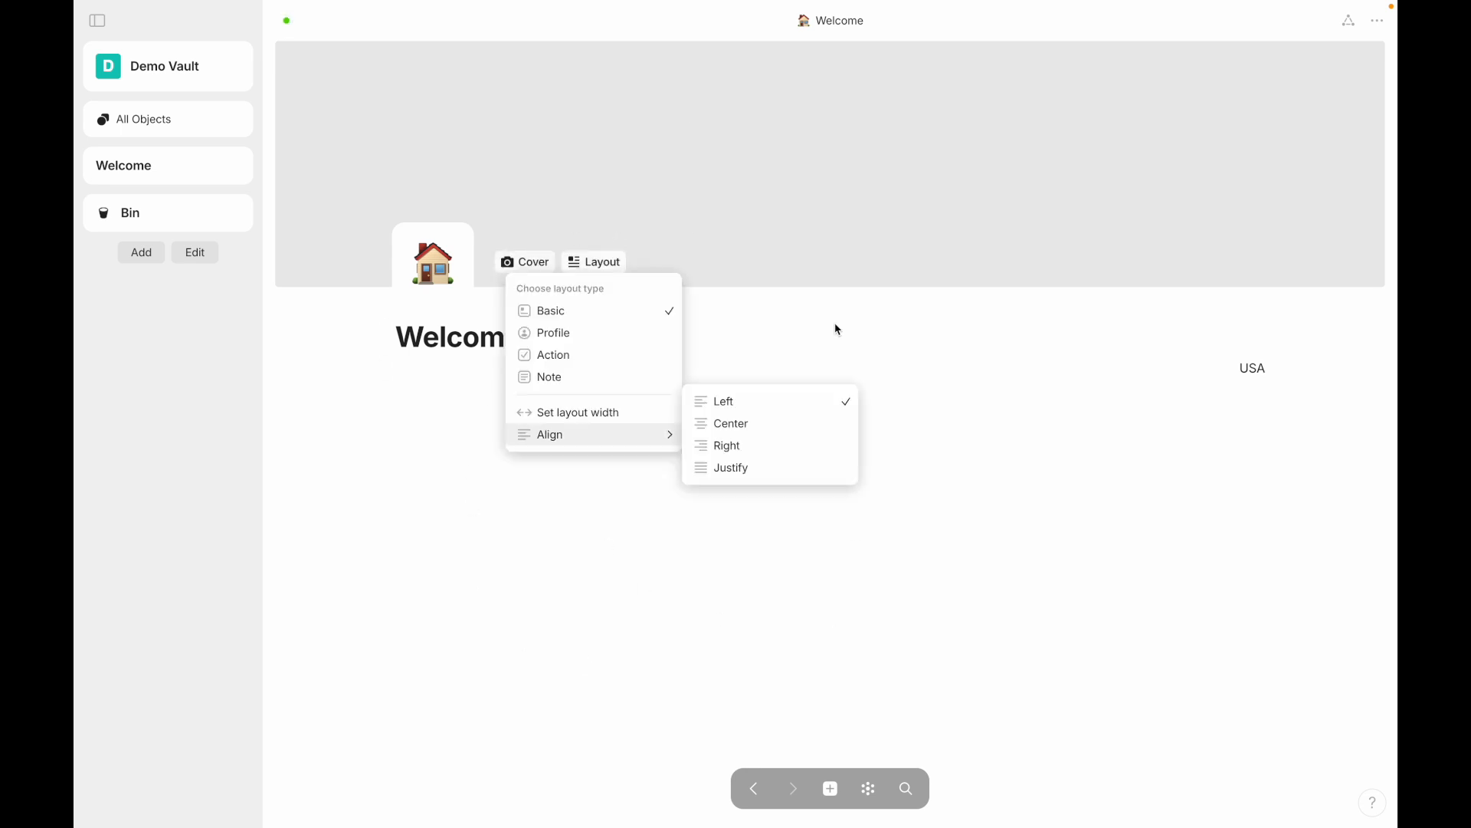
pyautogui.click(604, 610)
pyautogui.click(384, 368)
pyautogui.click(337, 511)
# Step: Set the USA block's text color to Pink and its background to Teal
pyautogui.click(382, 369)
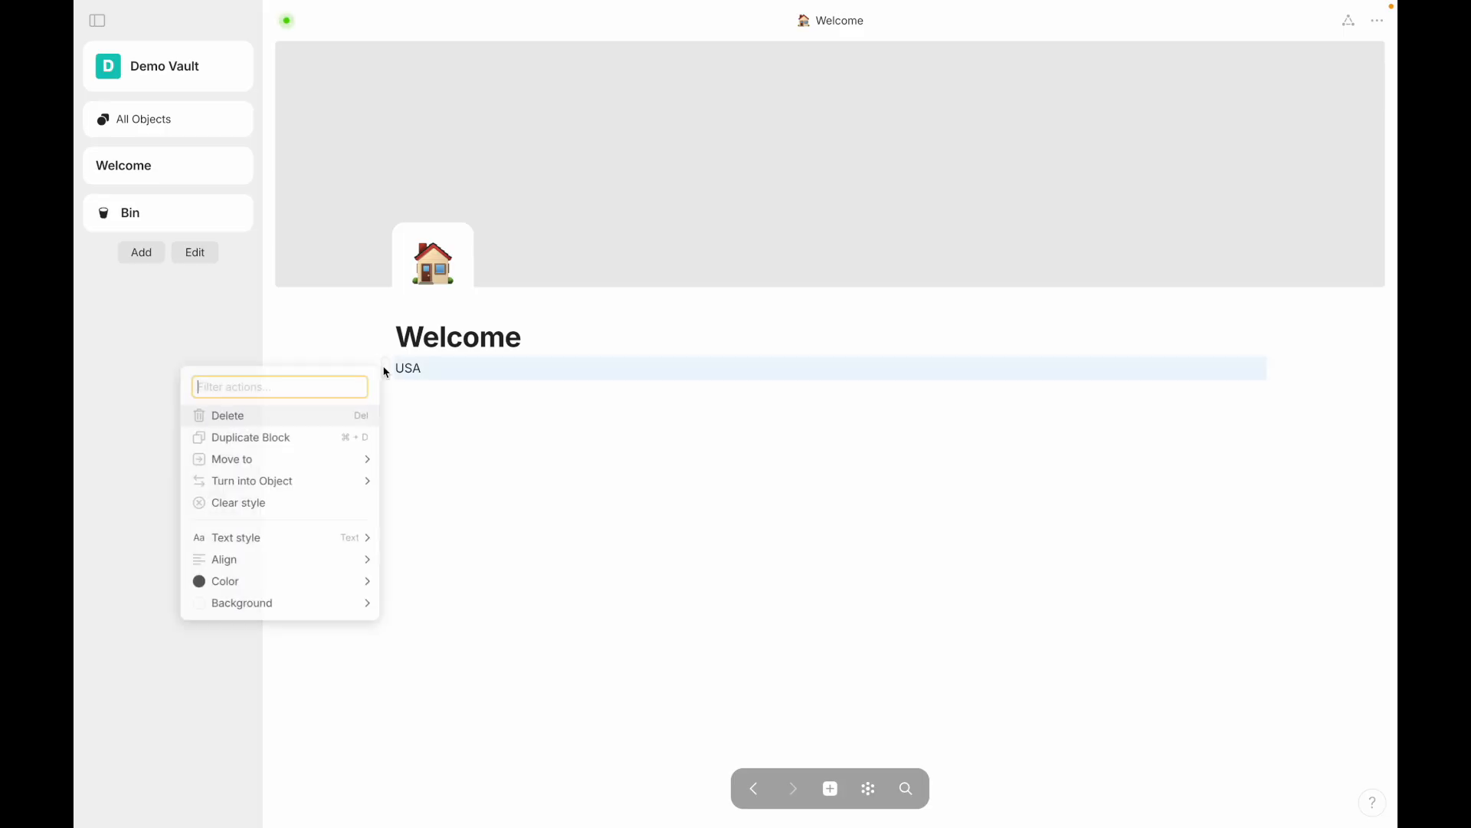
pyautogui.moveTo(350, 588)
pyautogui.click(454, 490)
pyautogui.click(386, 371)
pyautogui.moveTo(334, 618)
pyautogui.click(460, 592)
pyautogui.click(517, 408)
# Step: Reset the USA block's background and text color to Default
pyautogui.click(384, 369)
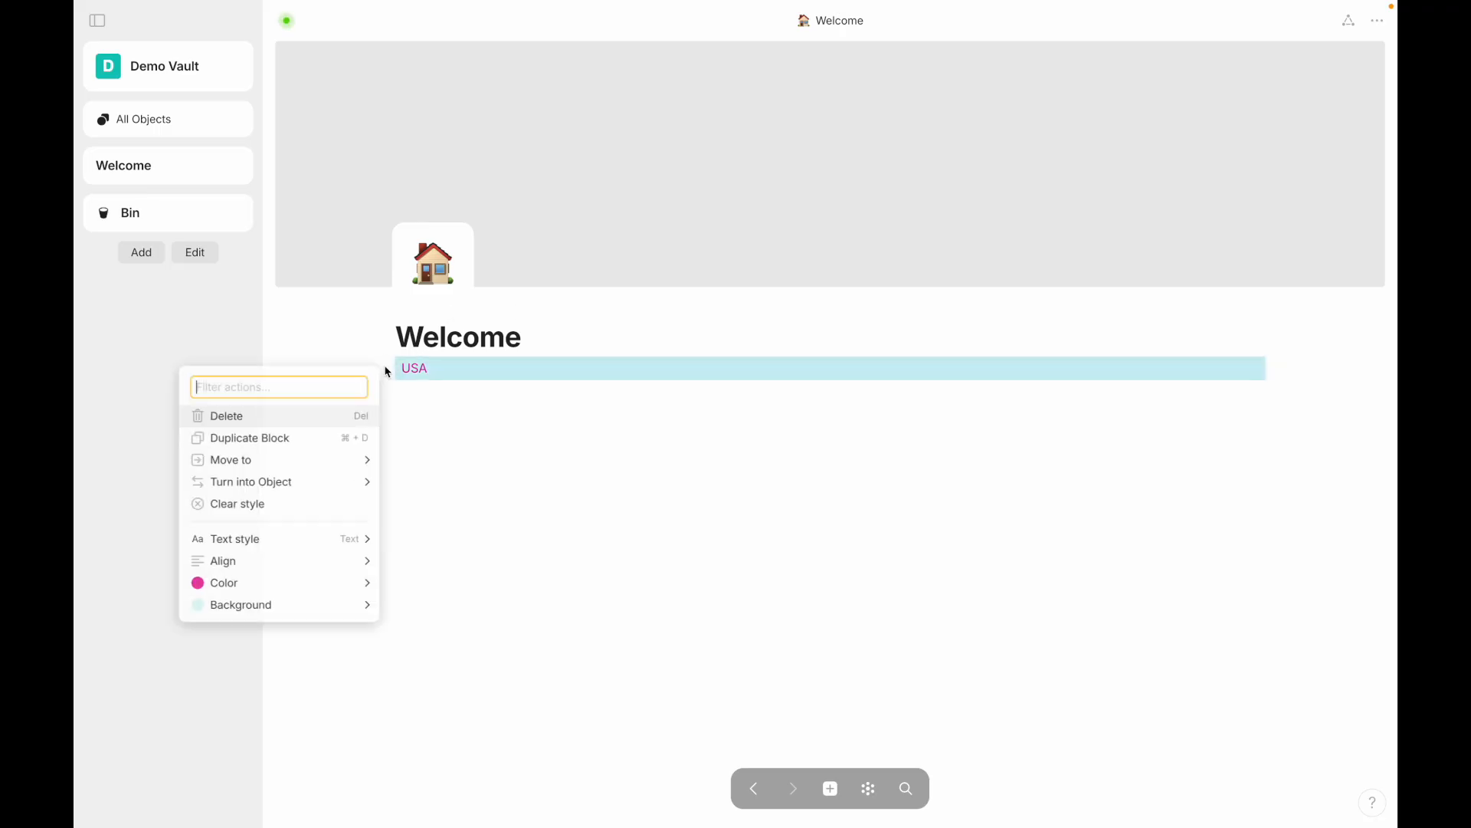
pyautogui.moveTo(321, 607)
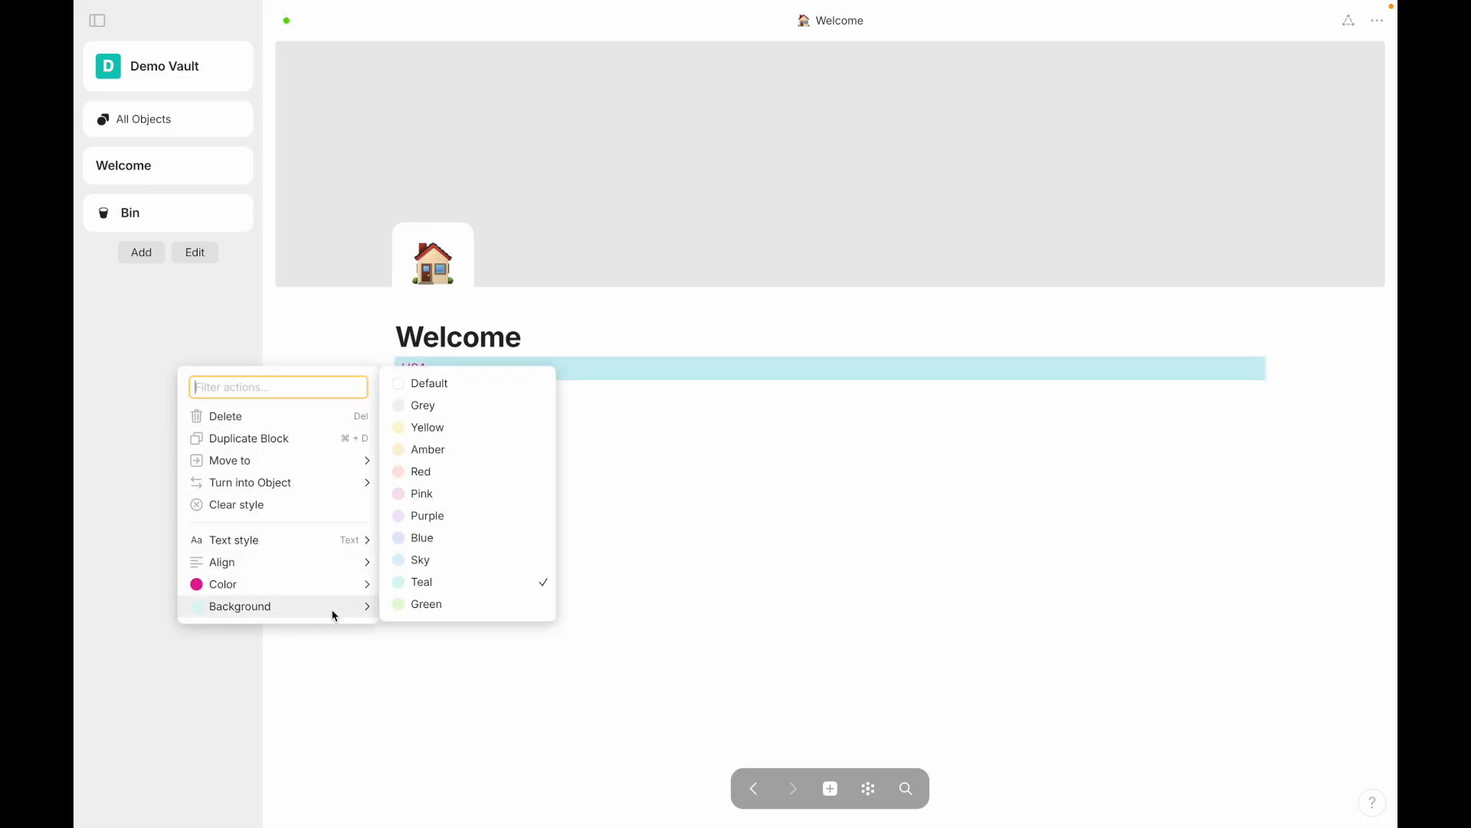
pyautogui.click(458, 396)
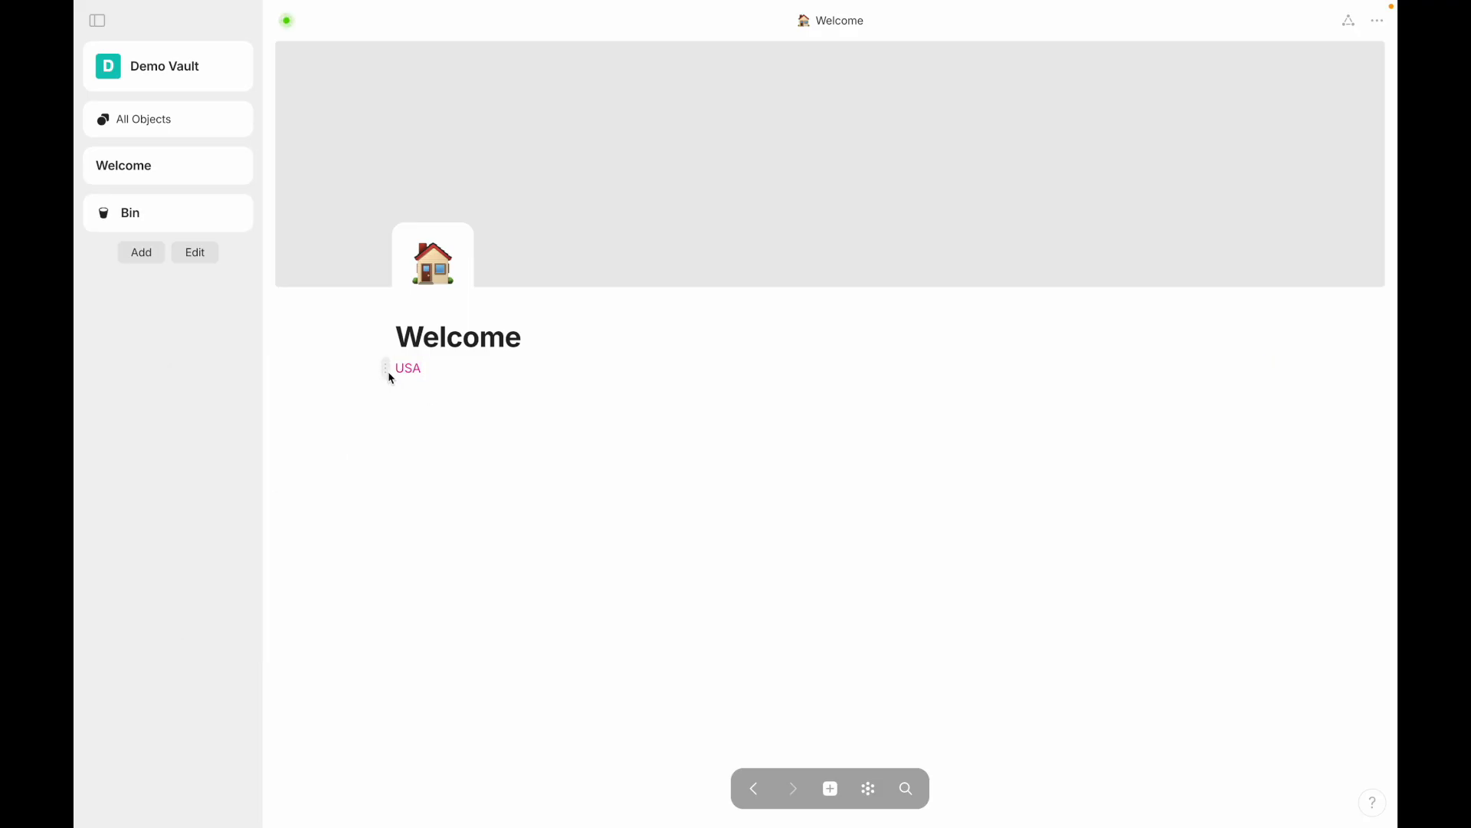
pyautogui.click(388, 370)
pyautogui.moveTo(361, 591)
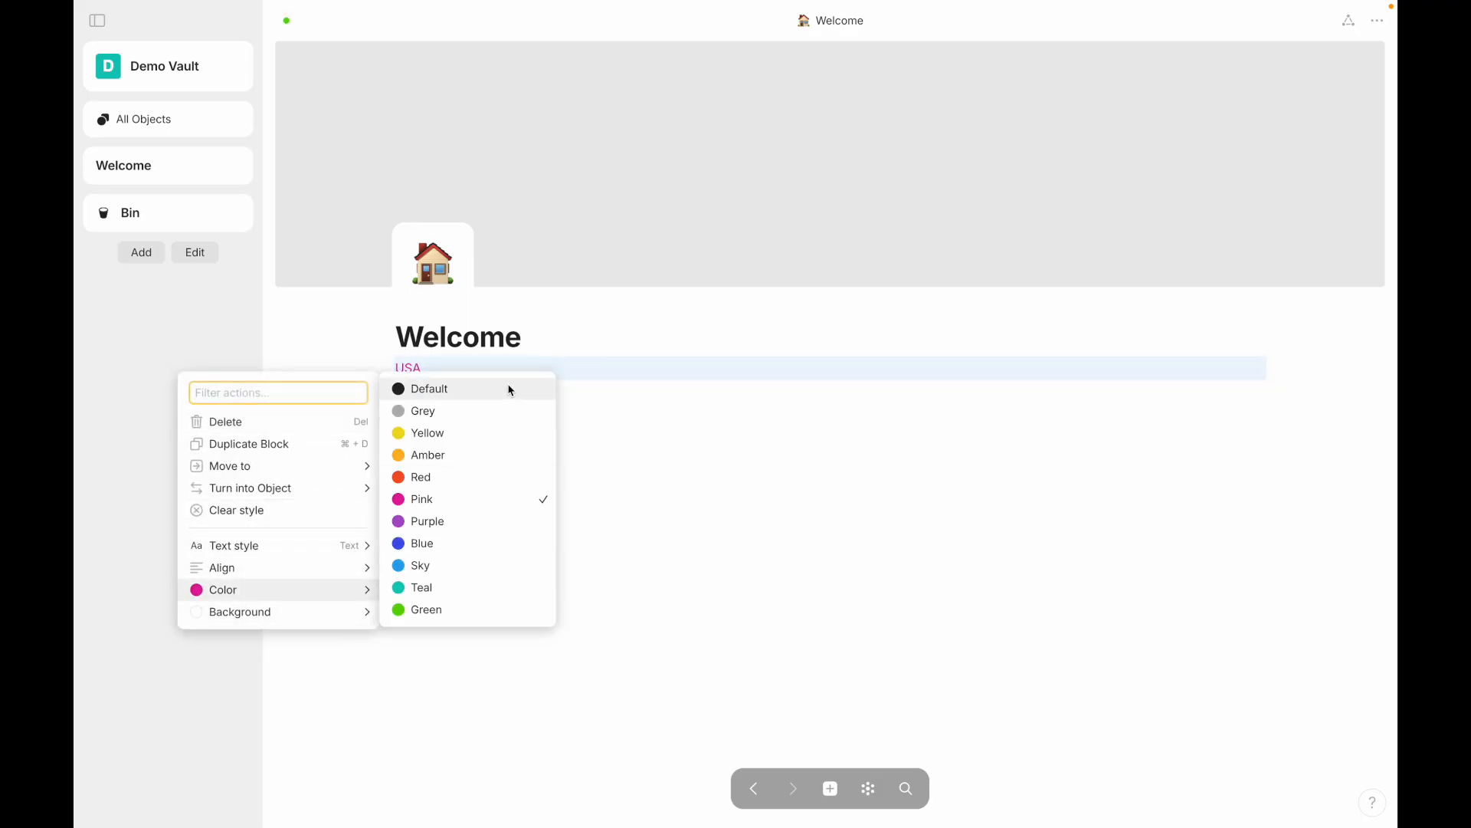
pyautogui.click(471, 390)
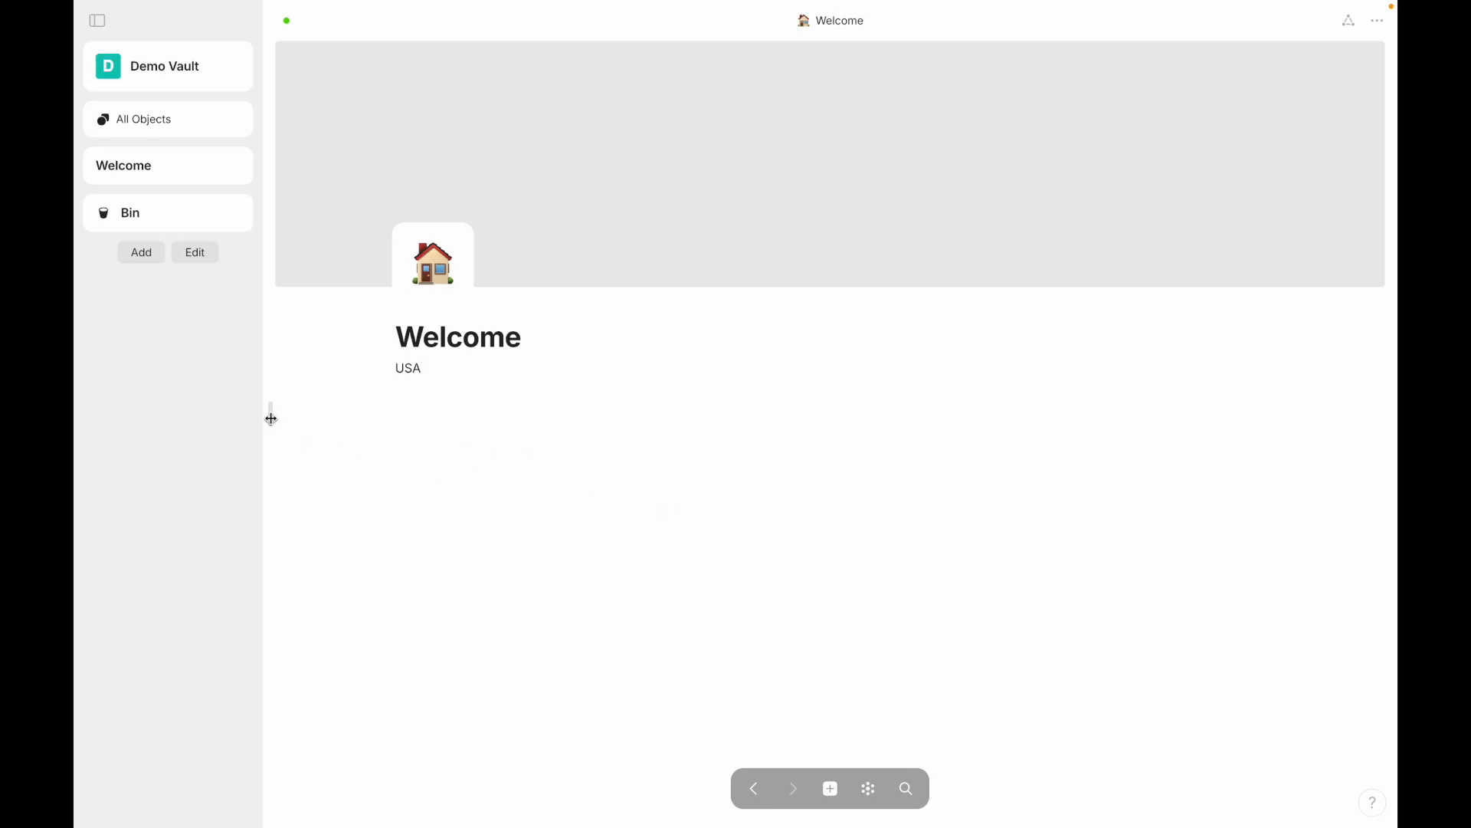
# Step: Widen the sidebar and show the Lists category of All Objects
pyautogui.moveTo(271, 419); pyautogui.dragTo(575, 423)
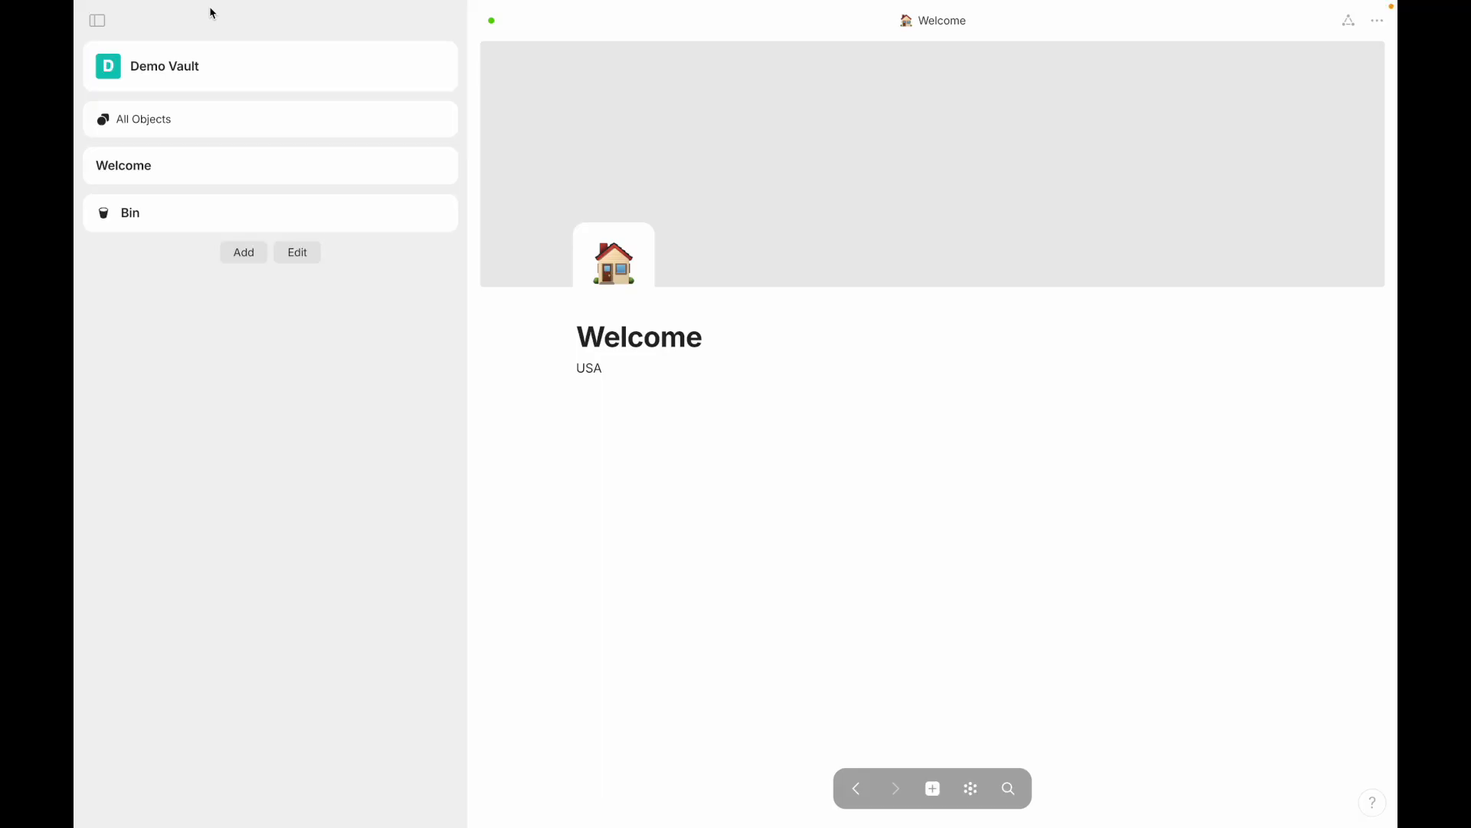
pyautogui.click(191, 123)
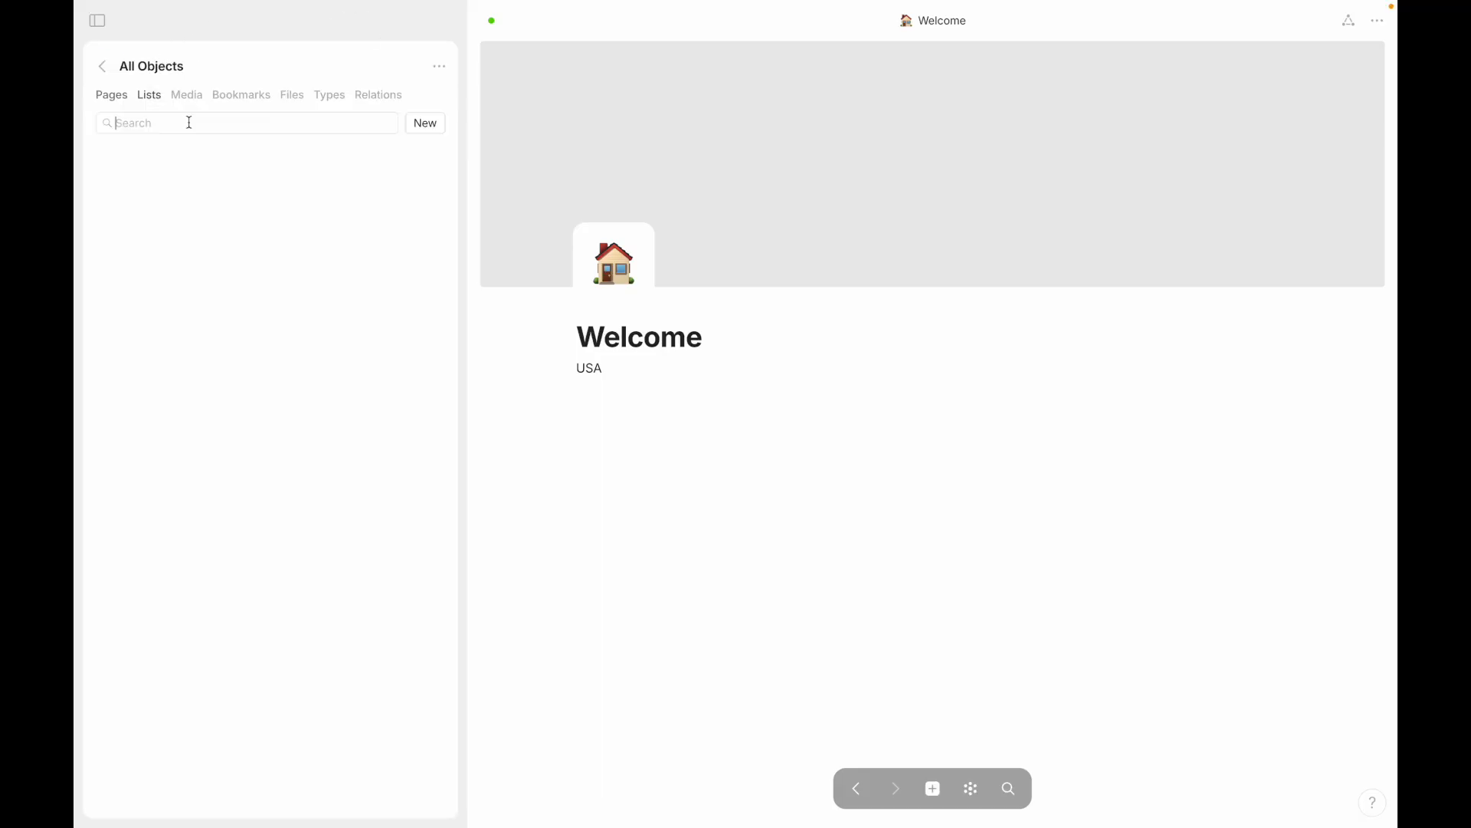
pyautogui.click(112, 102)
pyautogui.click(149, 96)
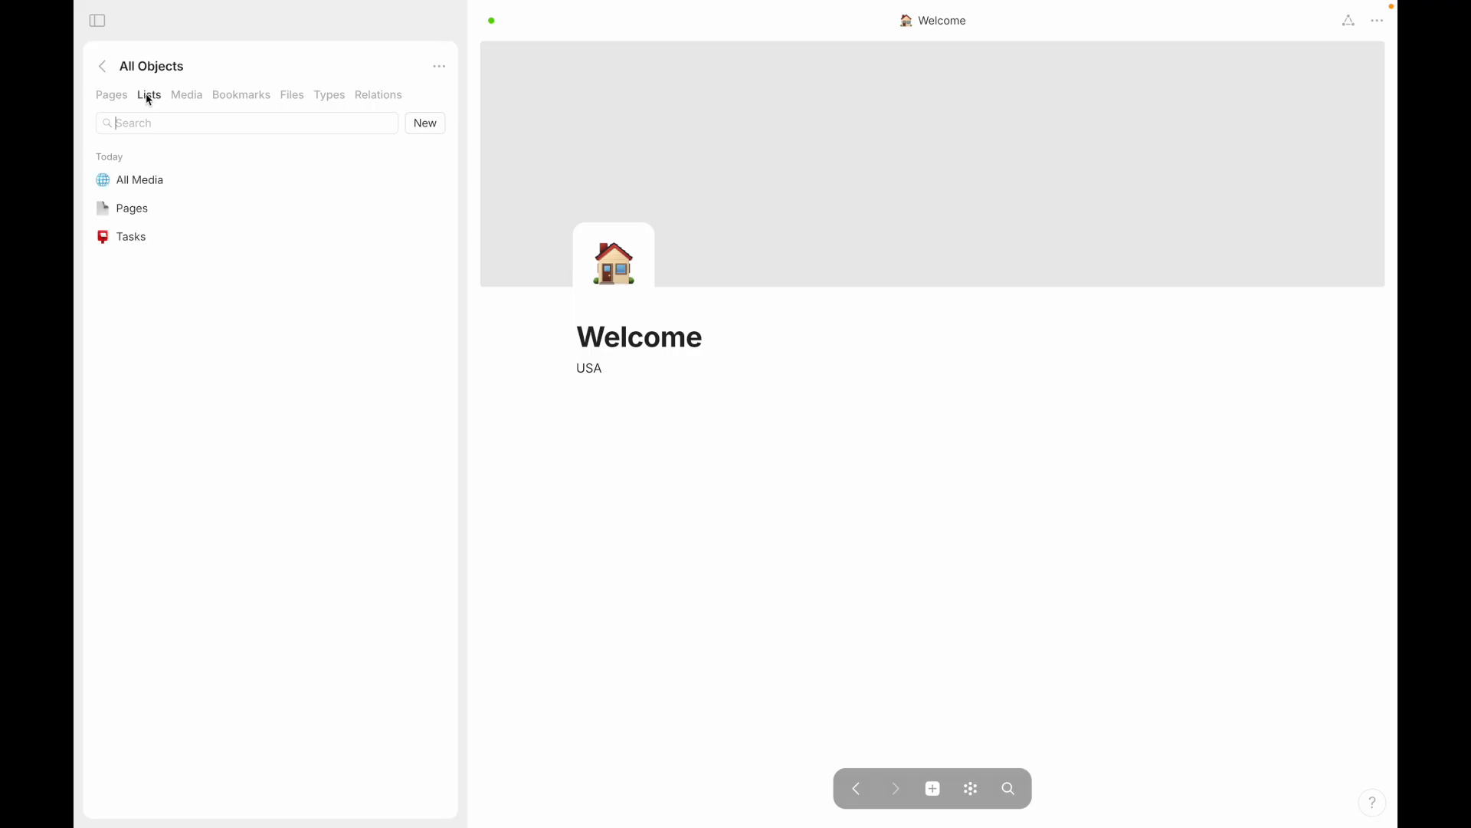
# Step: Examine the Pages, Lists, Media, Bookmarks and Files categories of All Objects
pyautogui.click(114, 105)
pyautogui.click(147, 97)
pyautogui.click(182, 100)
pyautogui.click(238, 105)
pyautogui.click(298, 108)
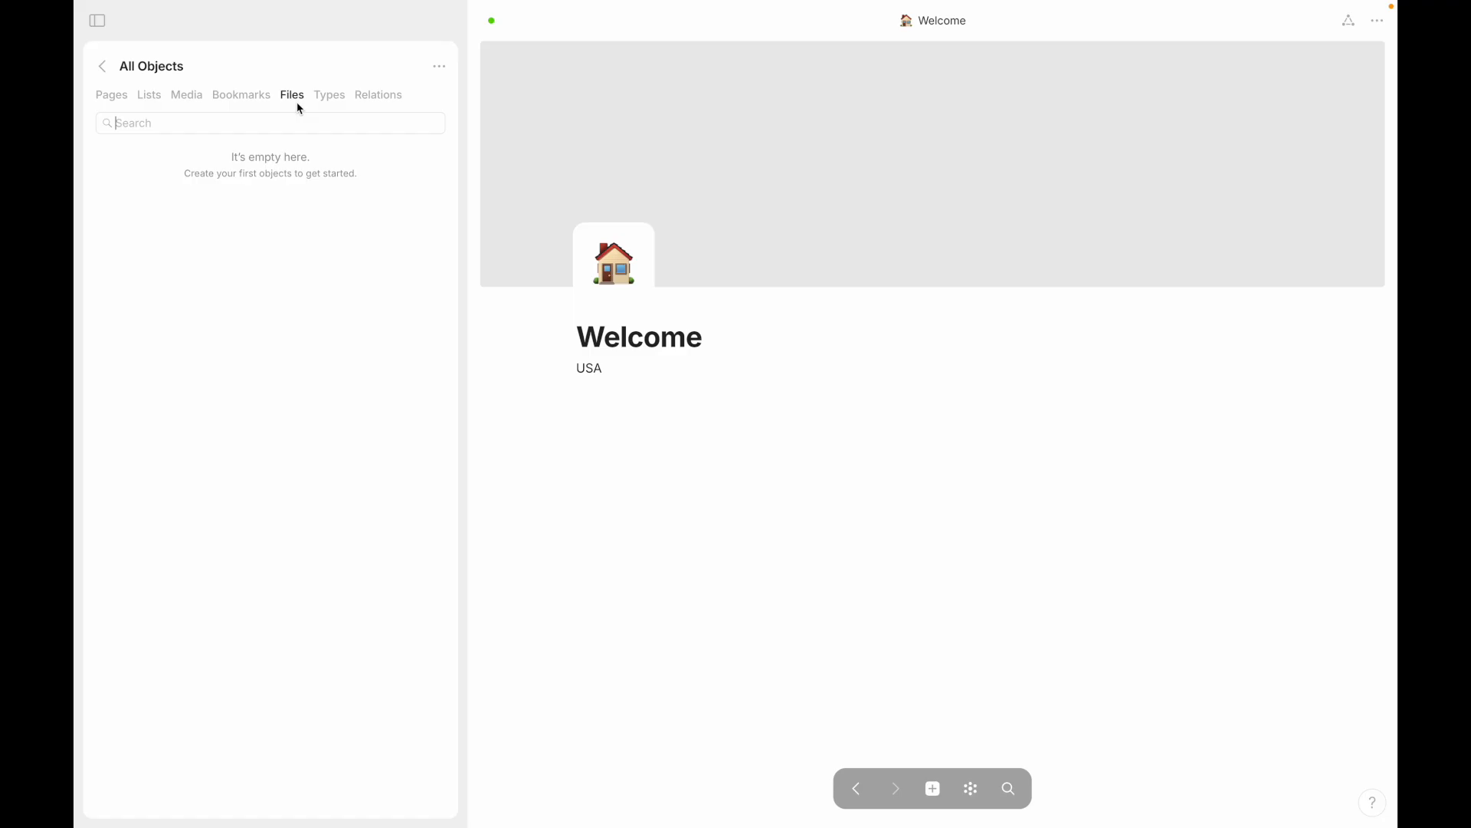
pyautogui.click(123, 106)
pyautogui.click(149, 102)
pyautogui.click(188, 102)
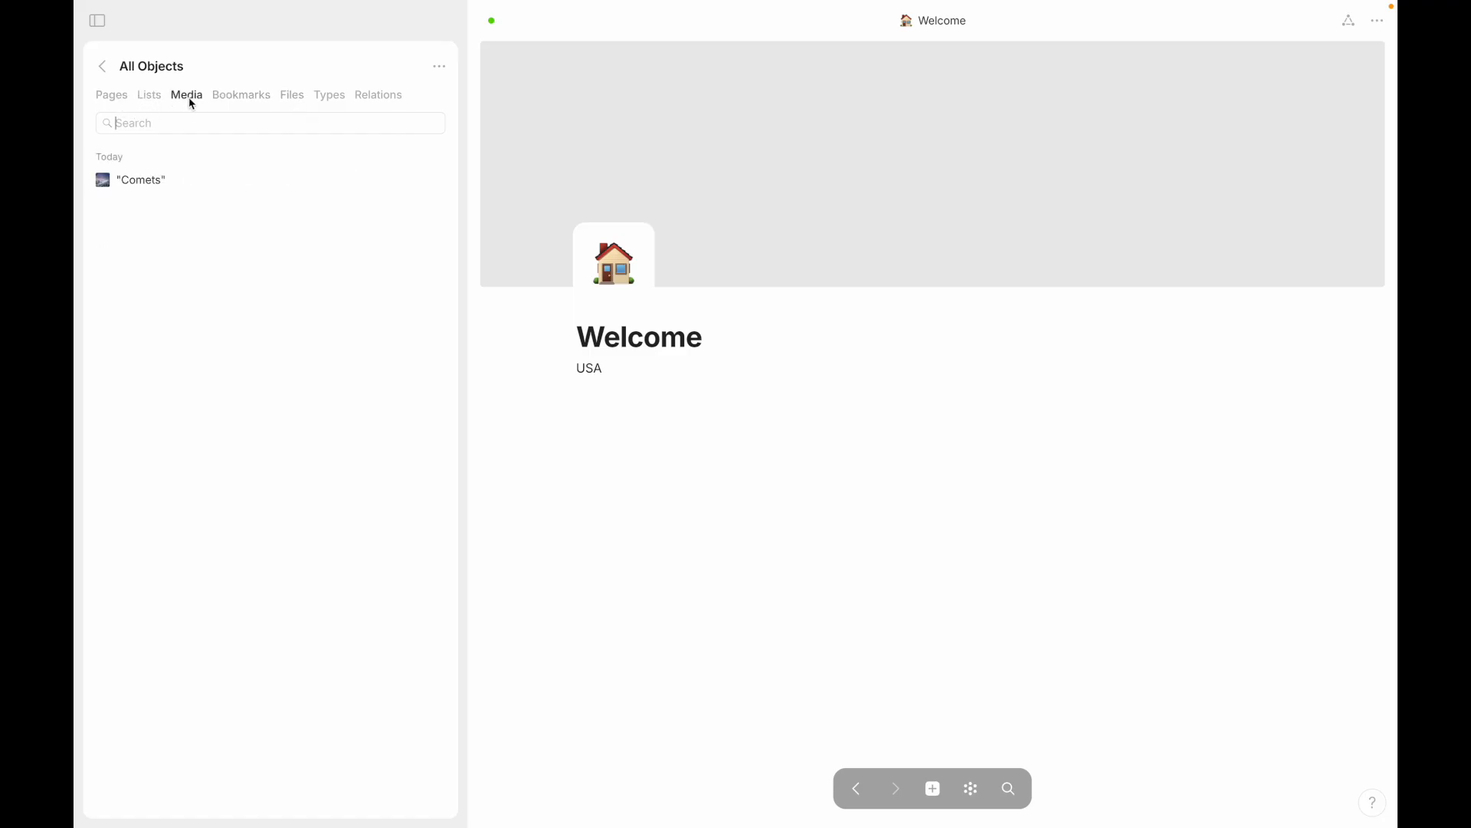
pyautogui.click(234, 100)
pyautogui.click(103, 96)
# Step: Show the object types, view the Page type's details, and open its Welcome object
pyautogui.click(329, 95)
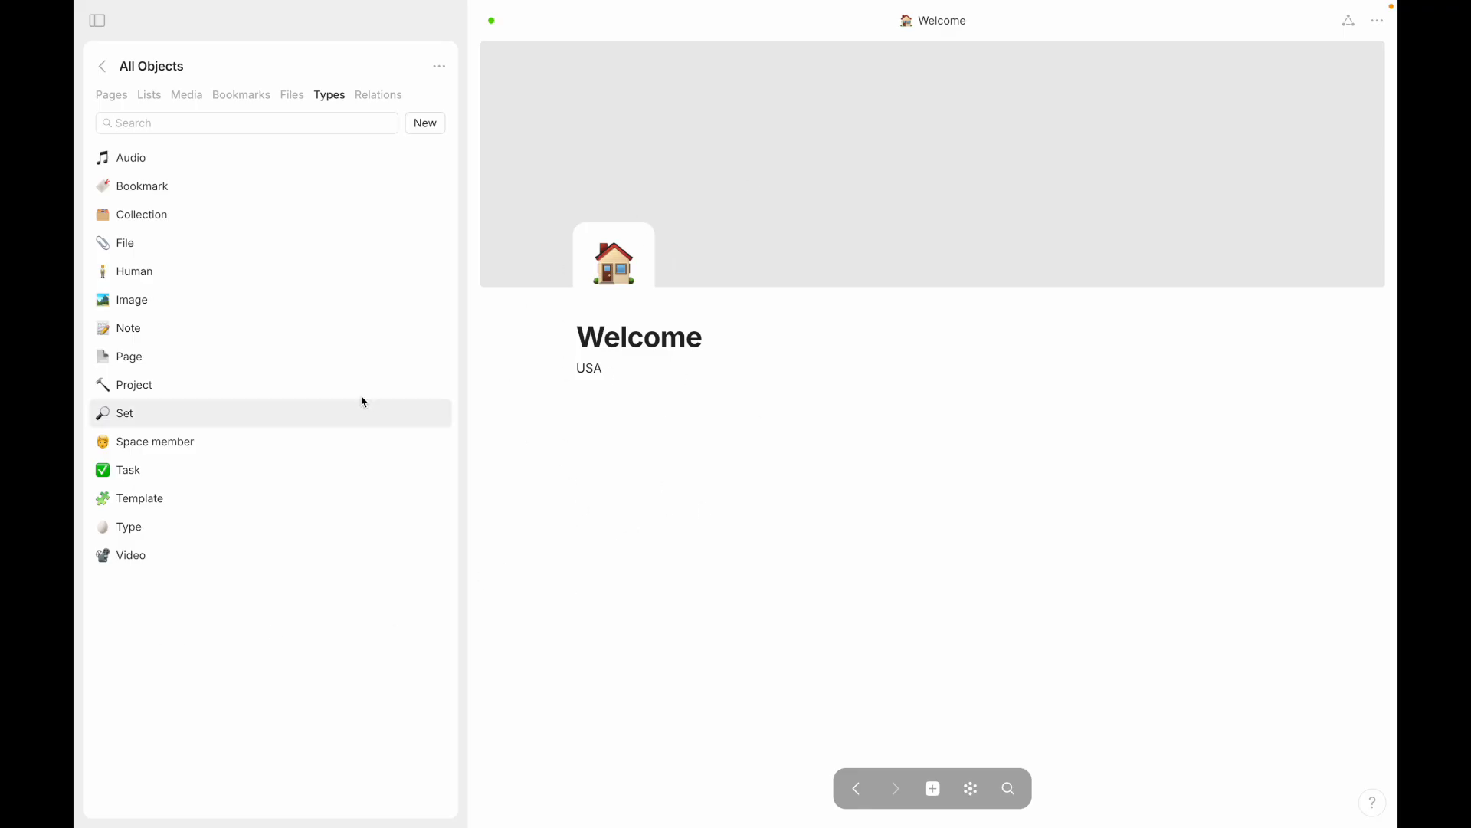
pyautogui.click(149, 365)
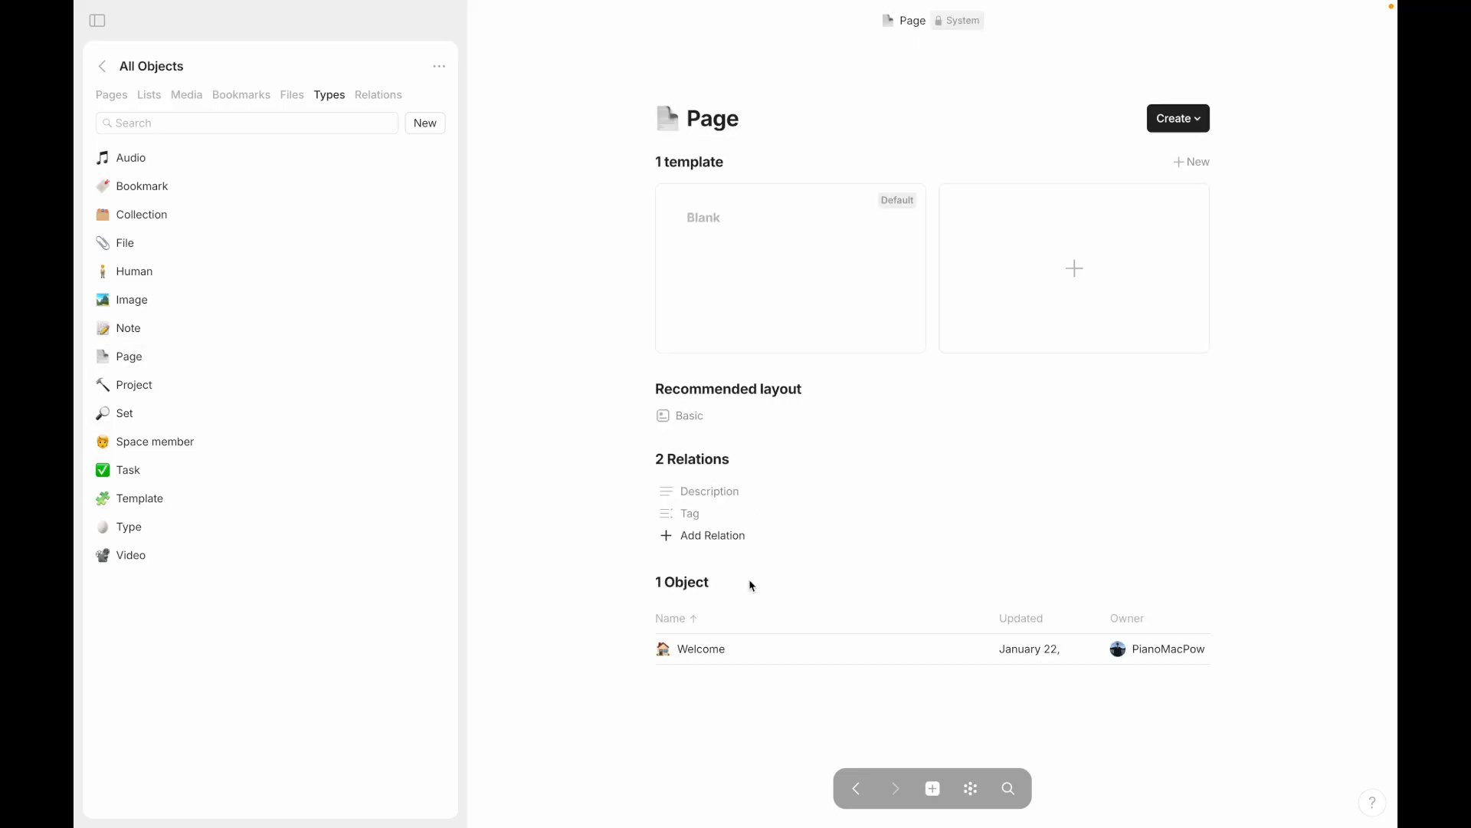
pyautogui.click(681, 655)
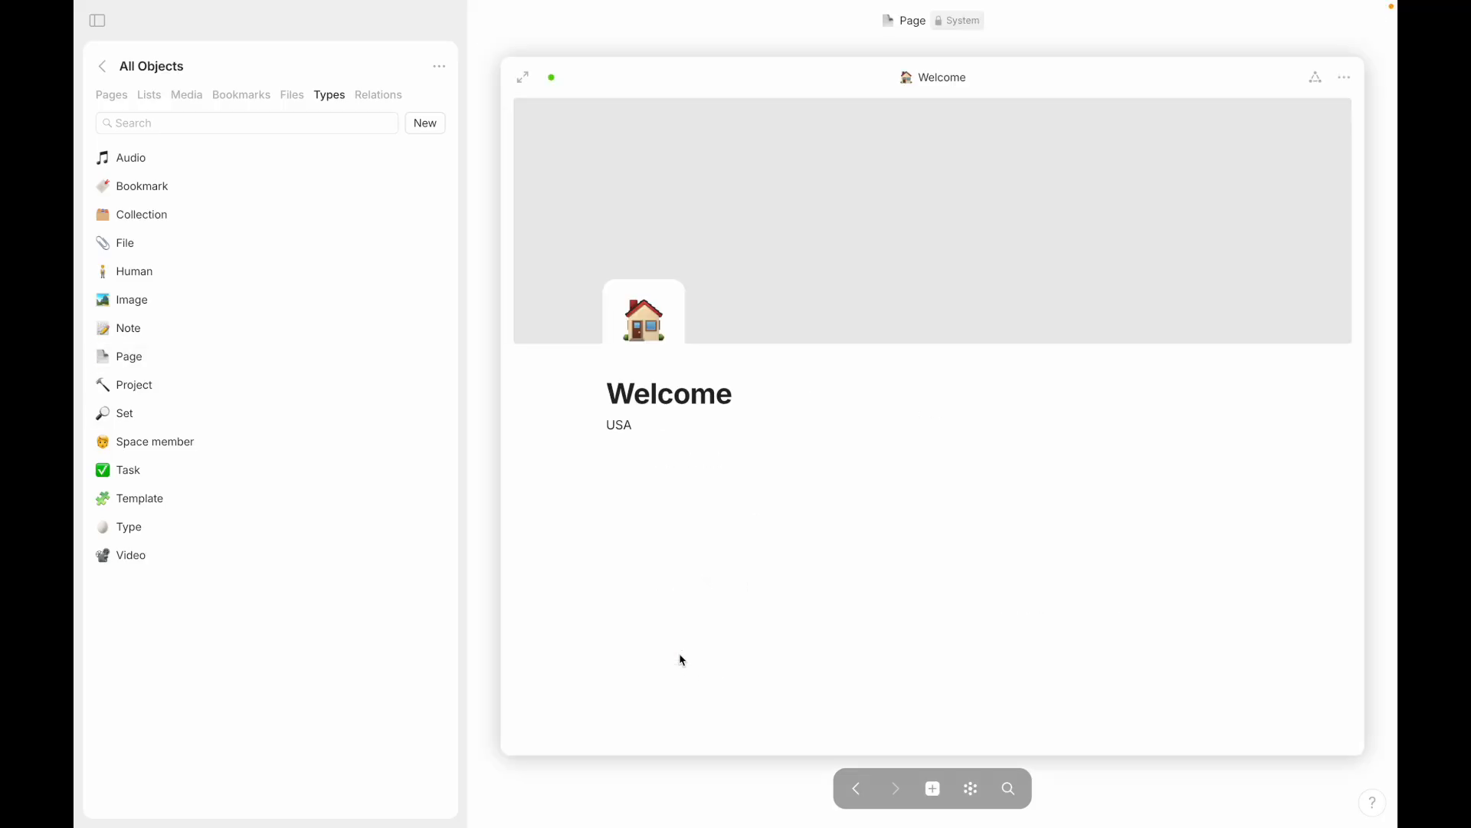
# Step: Expand the Welcome page to full view and inspect the File, Space member, Video and Image types
pyautogui.click(522, 77)
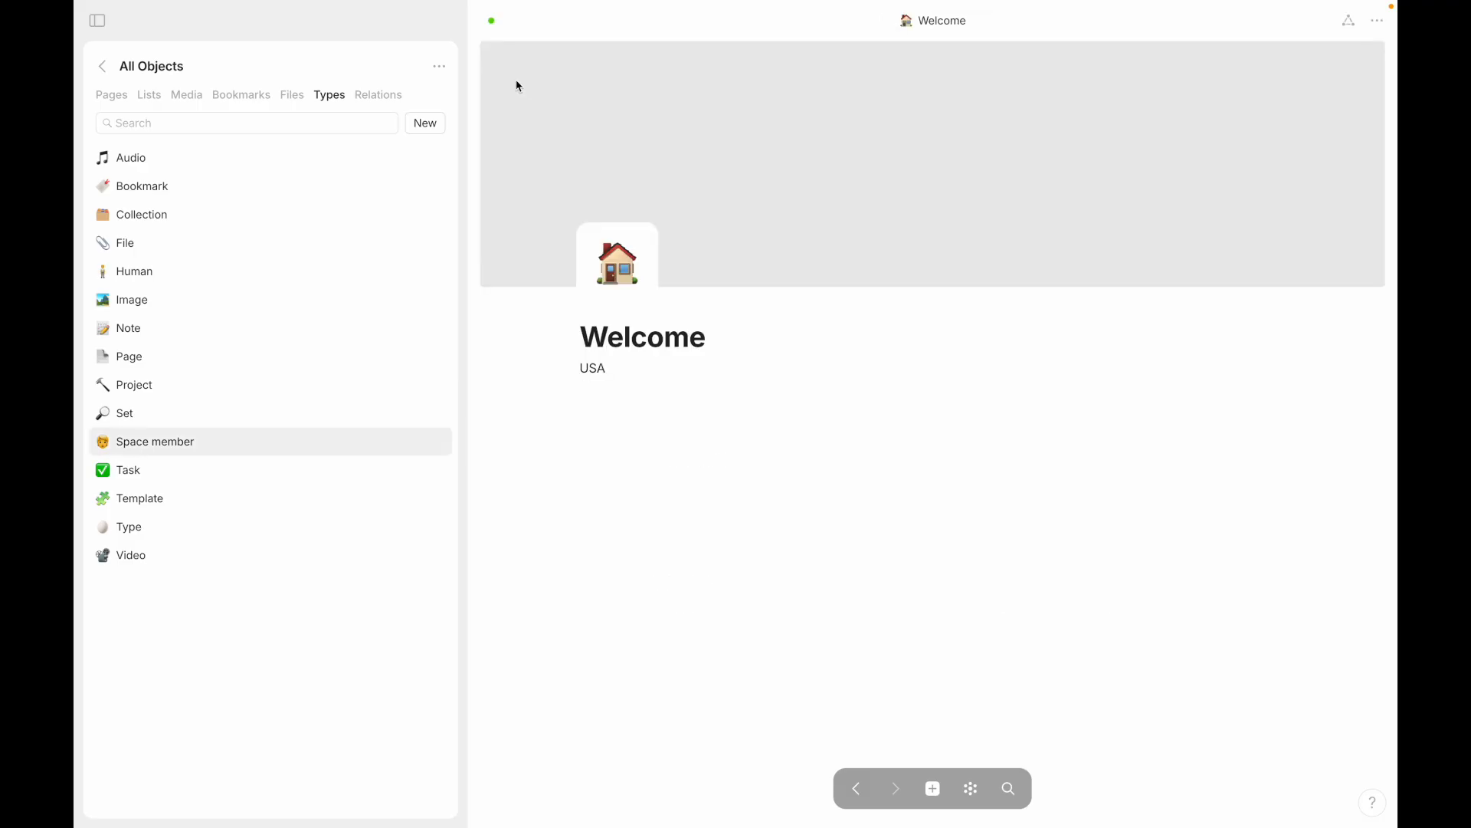
pyautogui.click(164, 247)
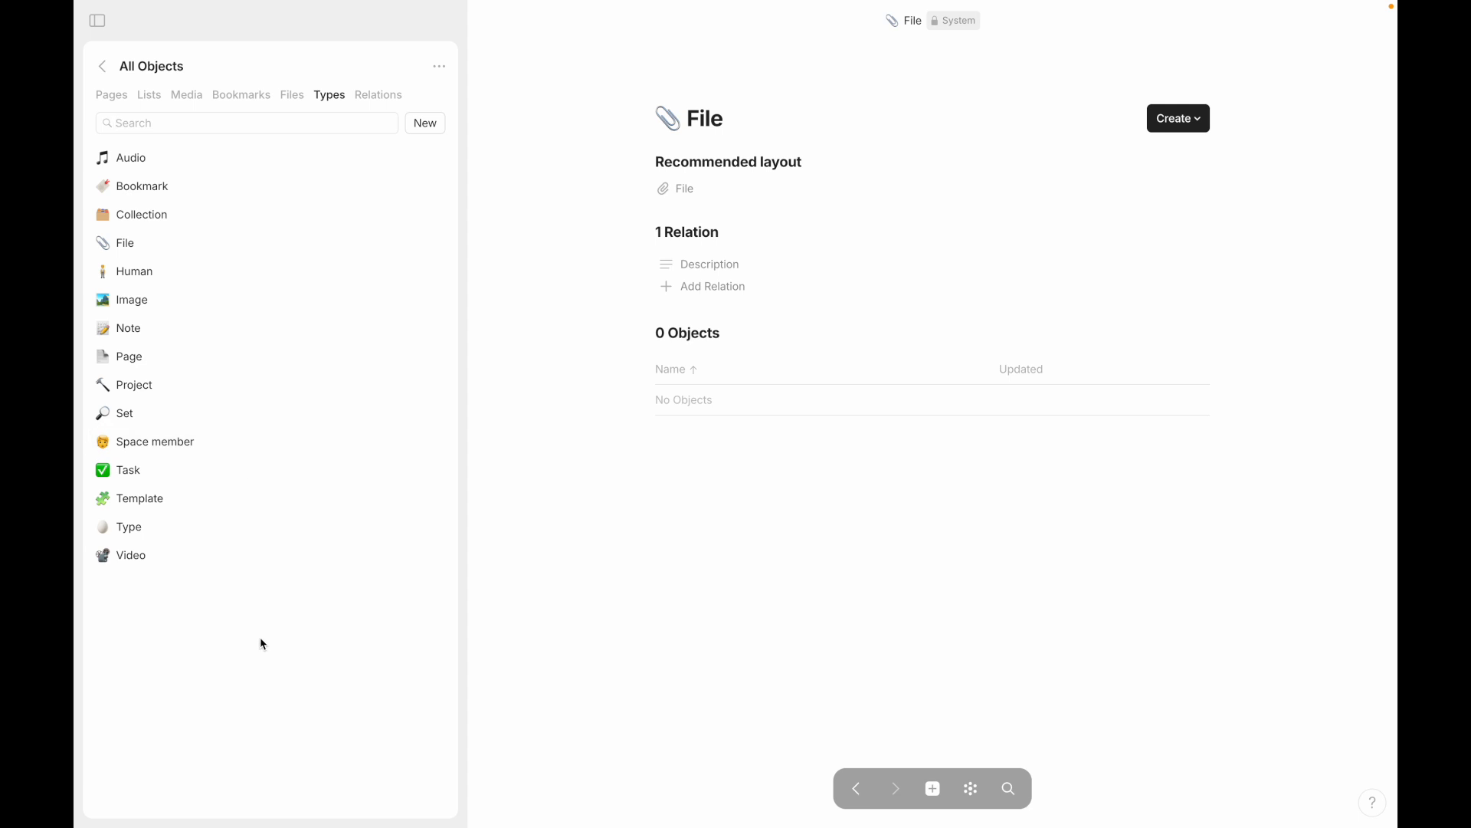
pyautogui.click(138, 441)
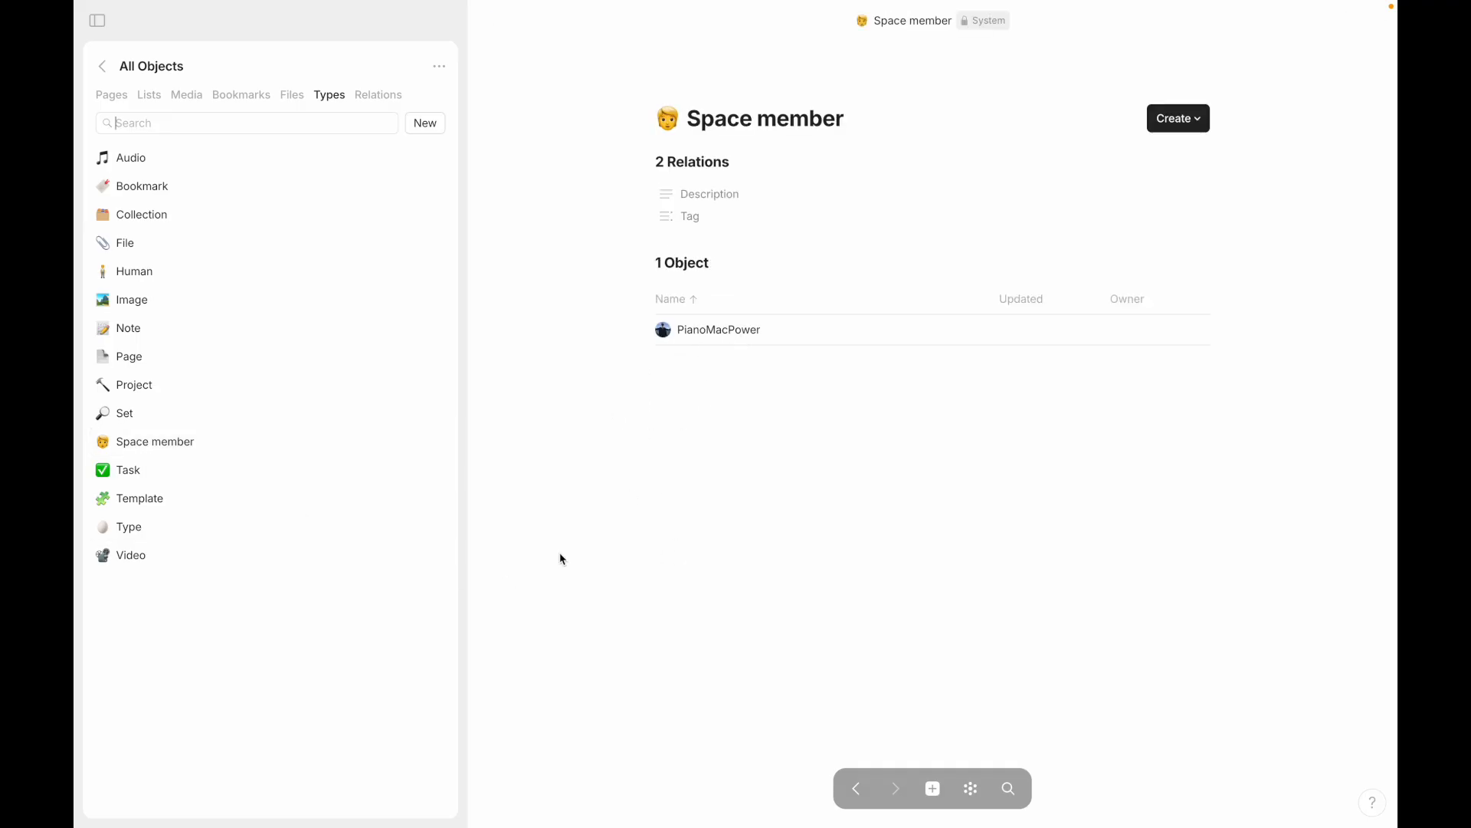
pyautogui.click(196, 564)
pyautogui.click(153, 305)
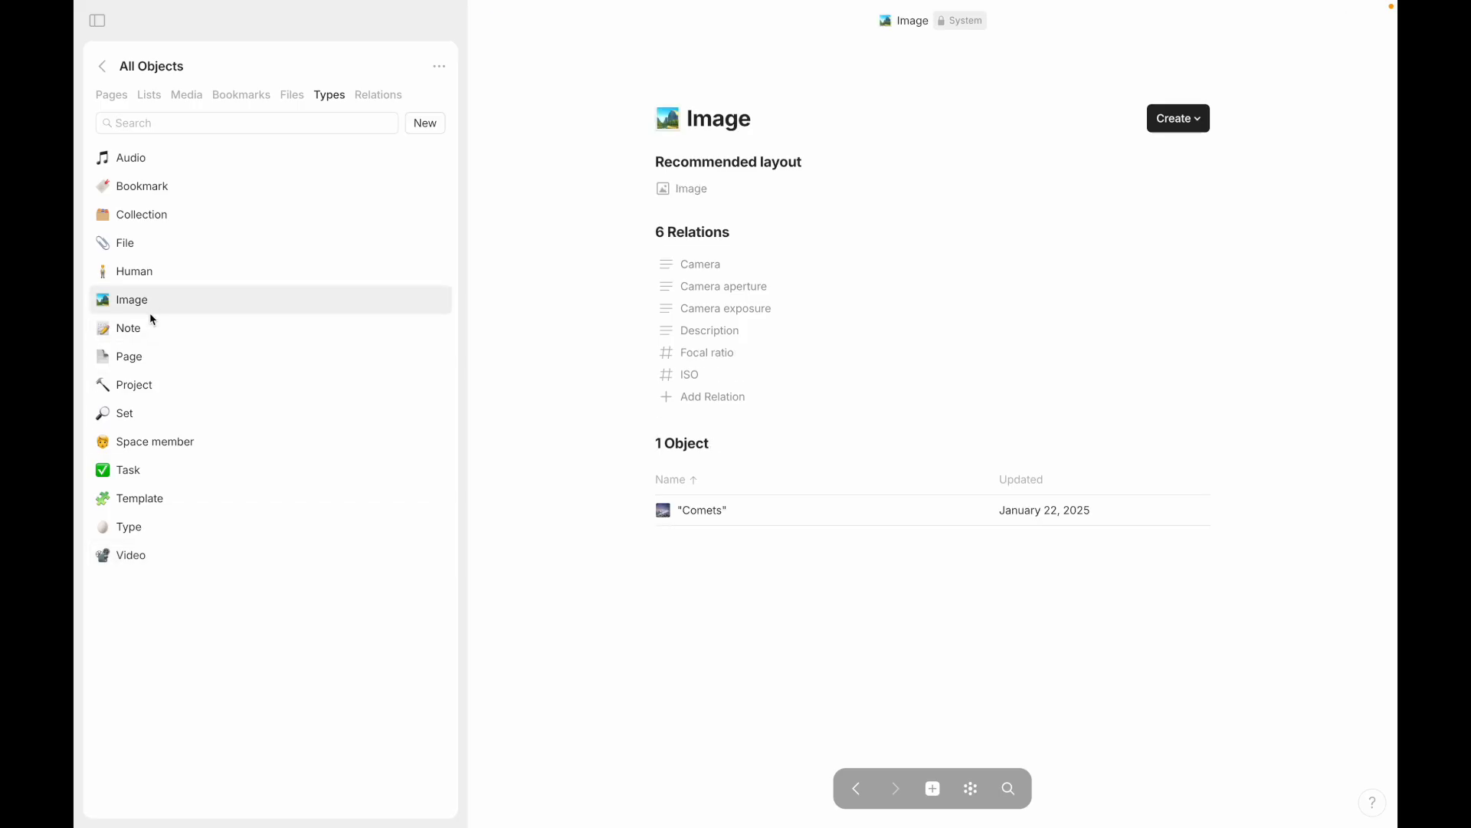
# Step: Show the Page type's details and open its Welcome object in full view
pyautogui.click(155, 366)
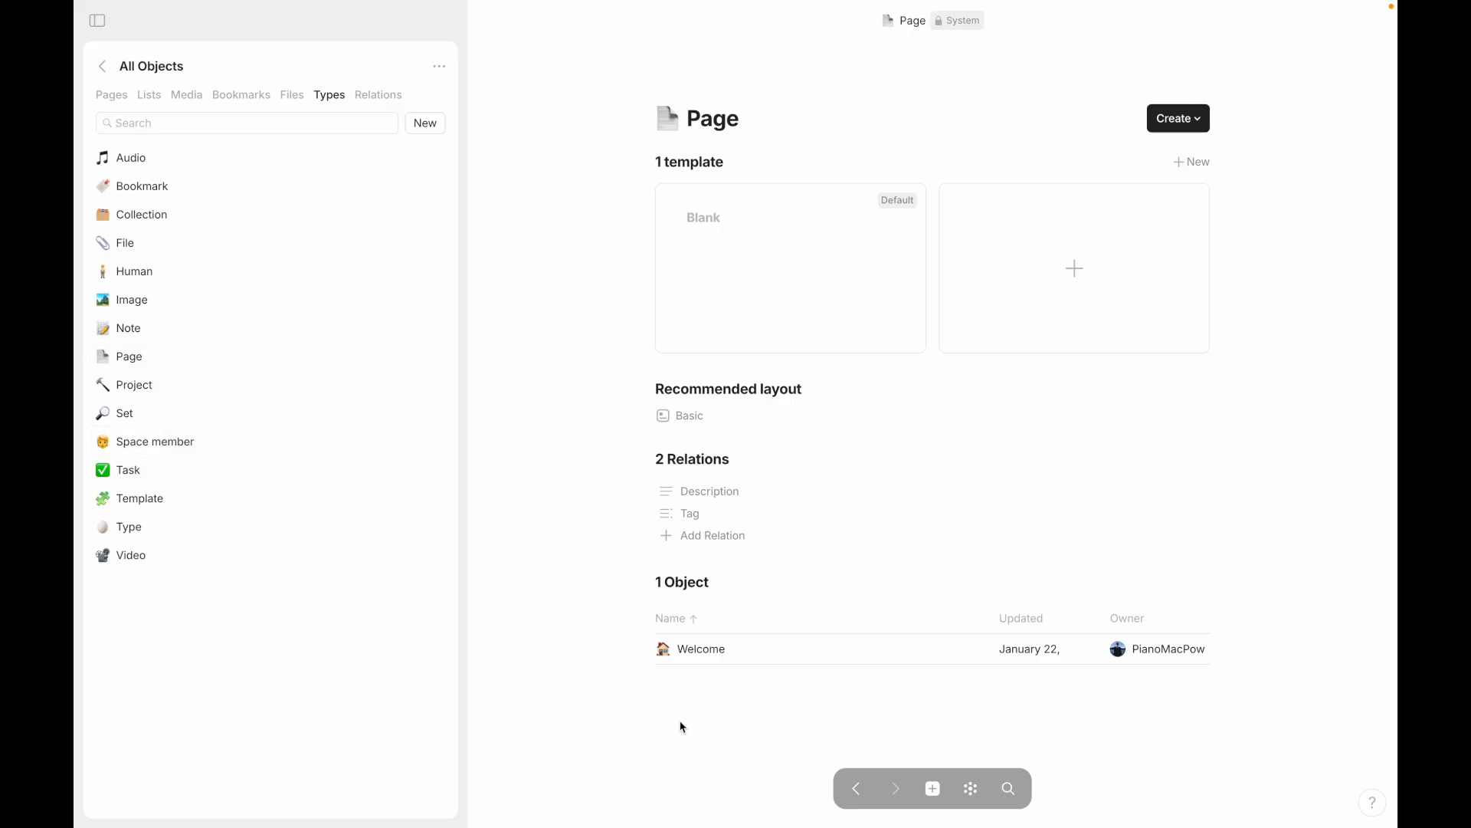
pyautogui.click(699, 649)
pyautogui.click(521, 74)
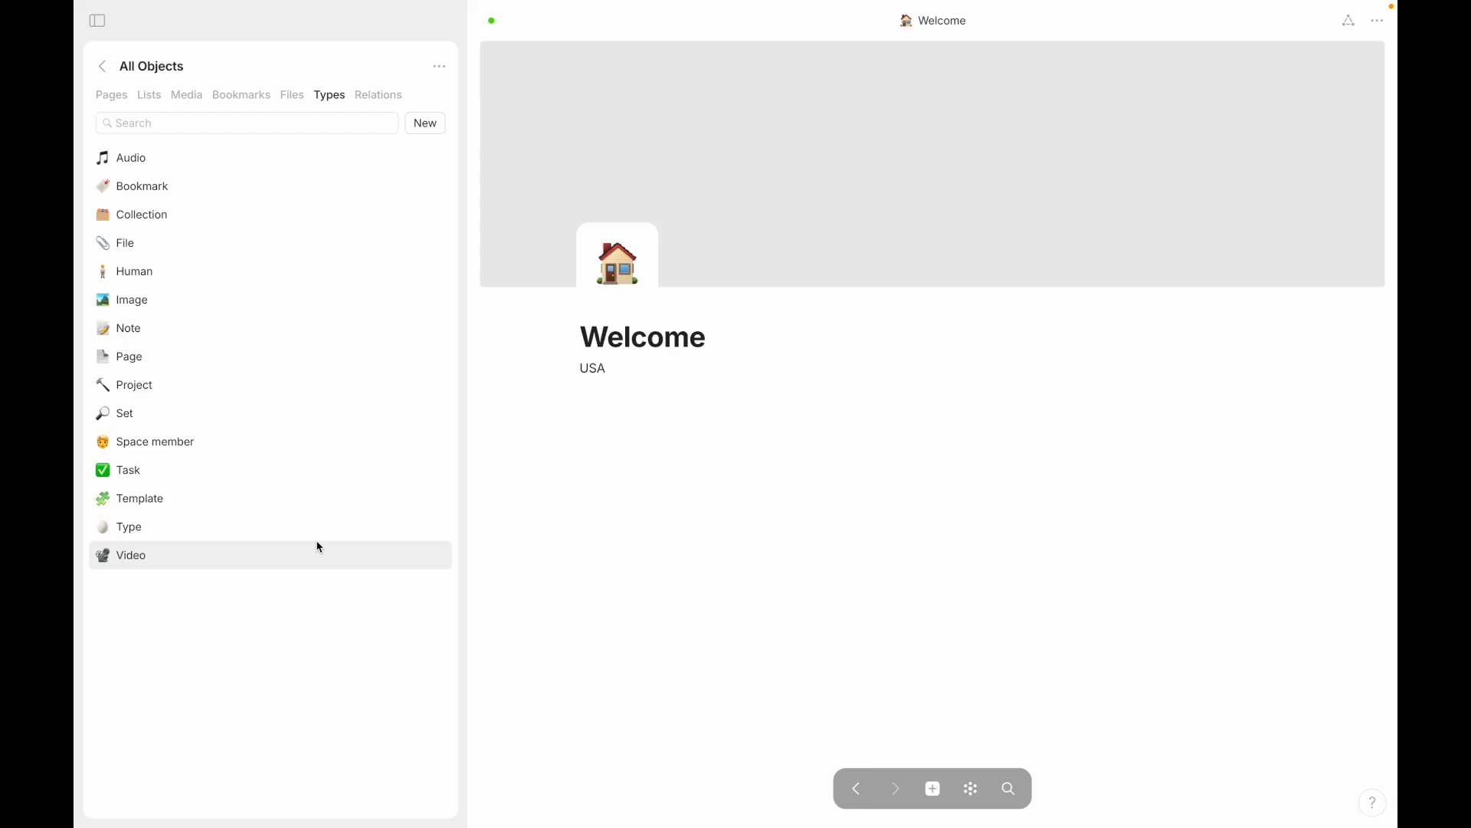
# Step: Inspect the Image and Project types, including the Project type's recommended layout options
pyautogui.click(194, 305)
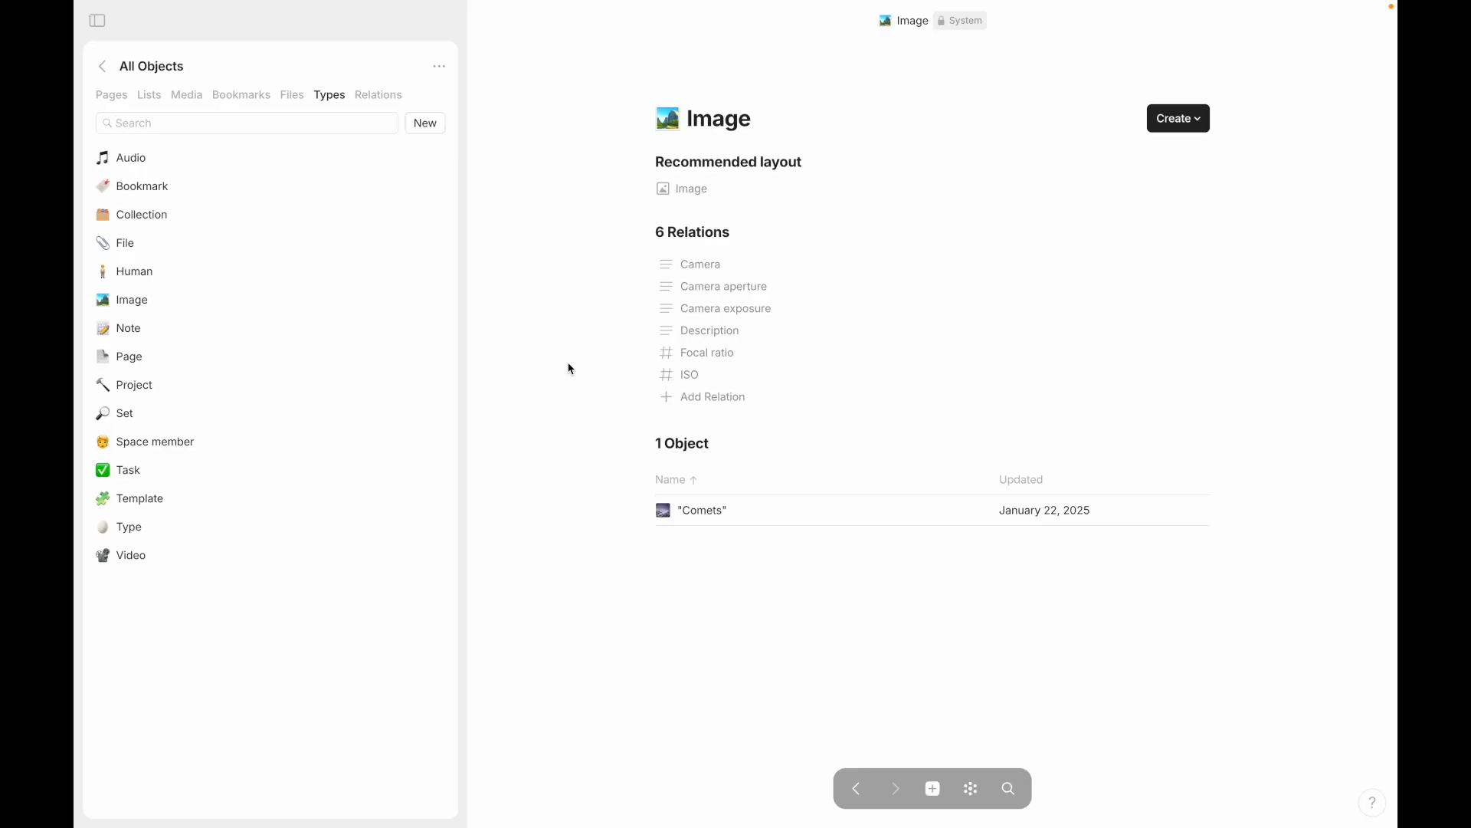
pyautogui.click(169, 382)
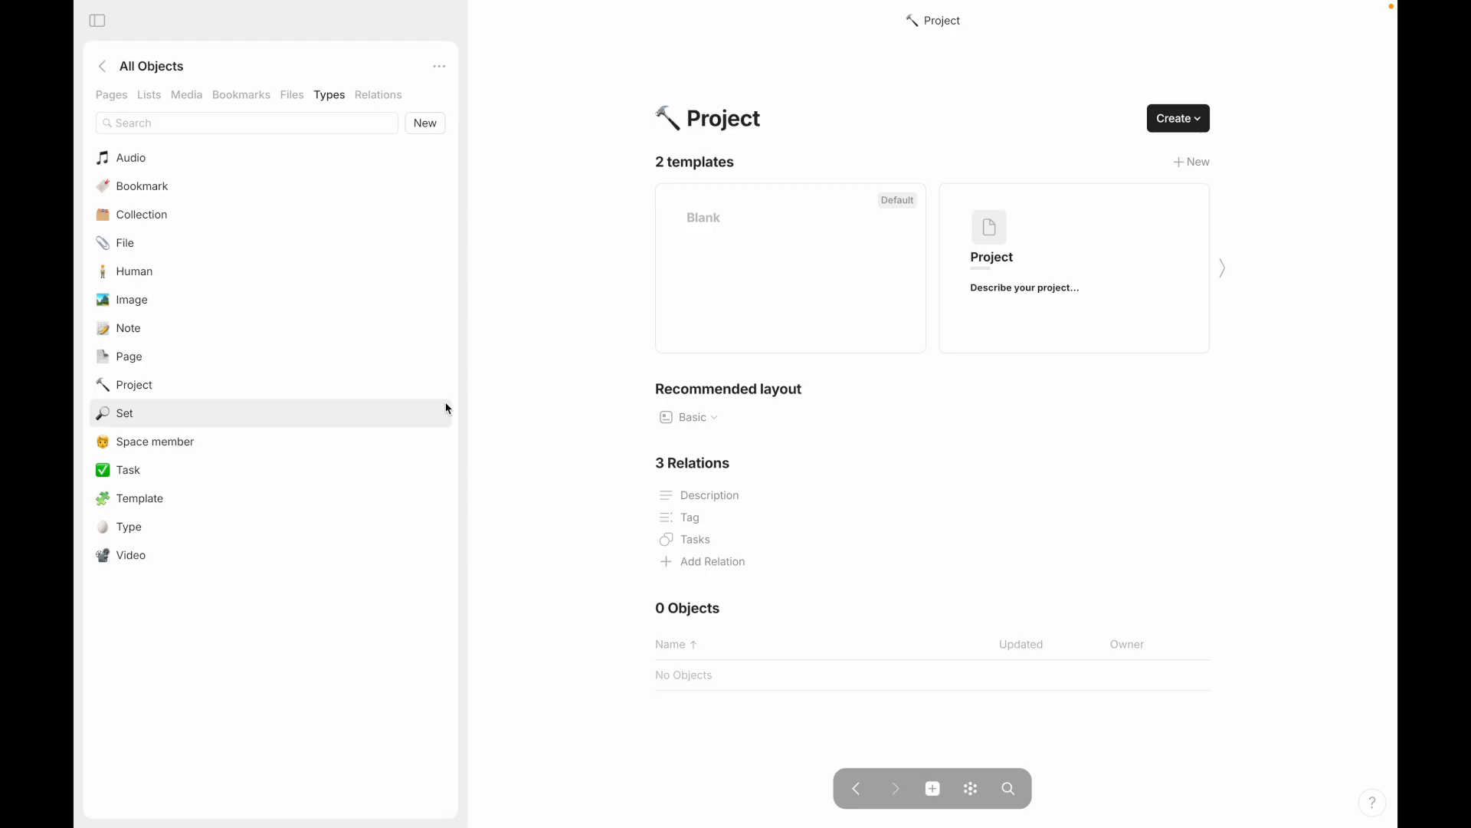
pyautogui.click(689, 426)
pyautogui.click(600, 479)
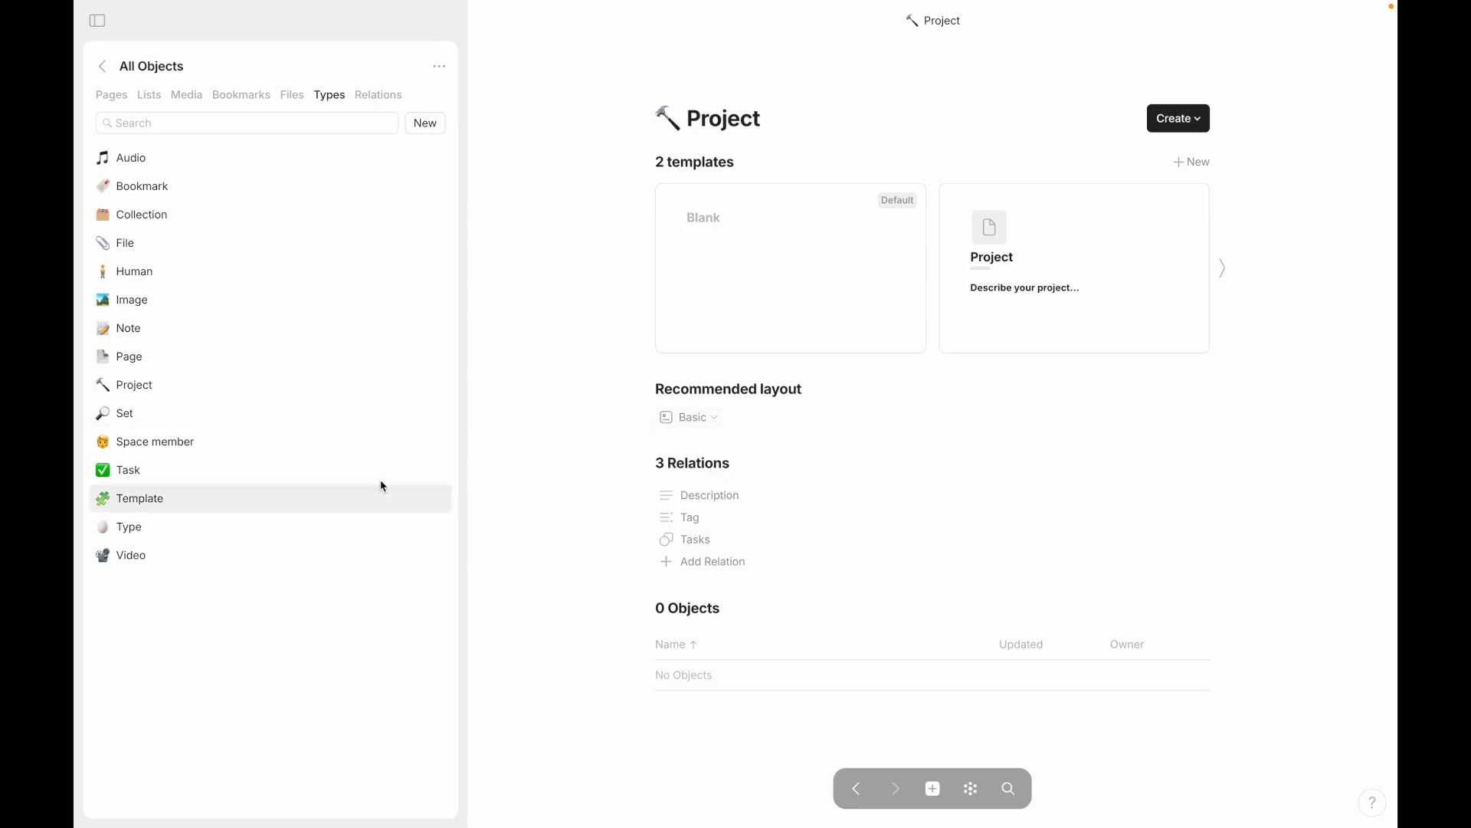
# Step: Return to the Page type and reopen its Welcome object in full view
pyautogui.click(178, 360)
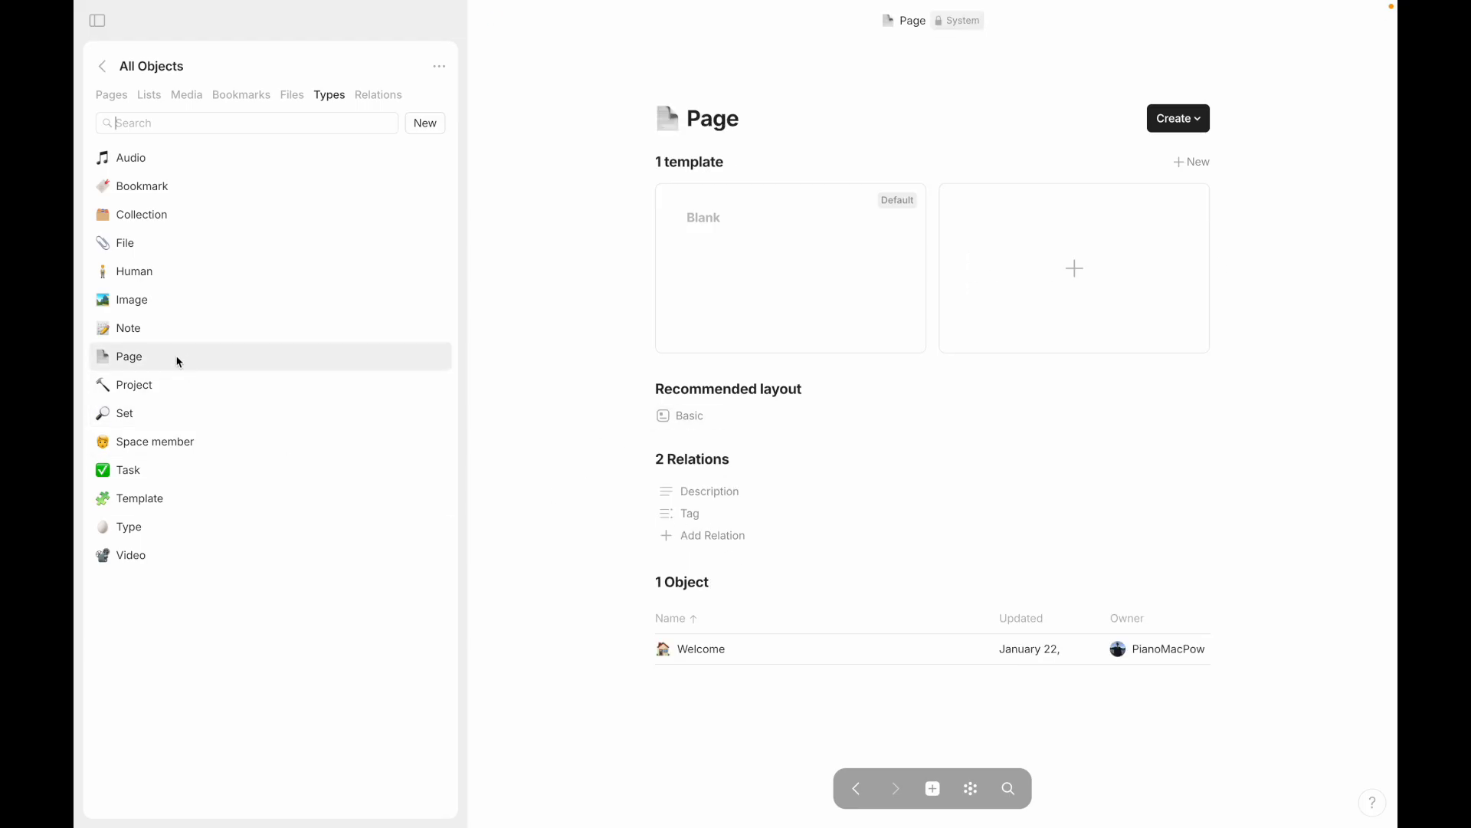
pyautogui.click(699, 649)
pyautogui.click(523, 78)
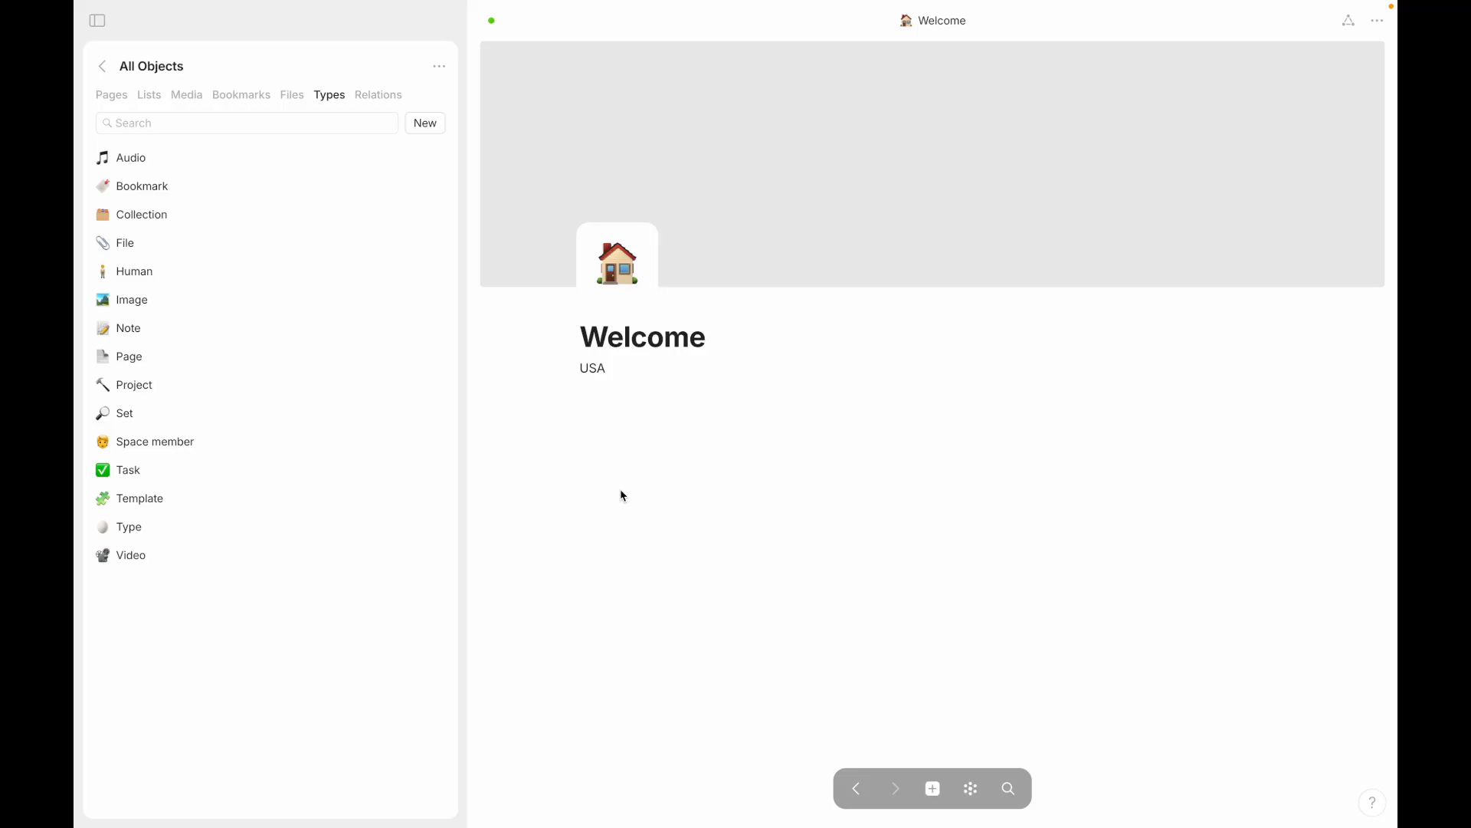
# Step: Browse the full list of relations available in All Objects
pyautogui.click(379, 94)
pyautogui.scroll(-10, 301, 383)
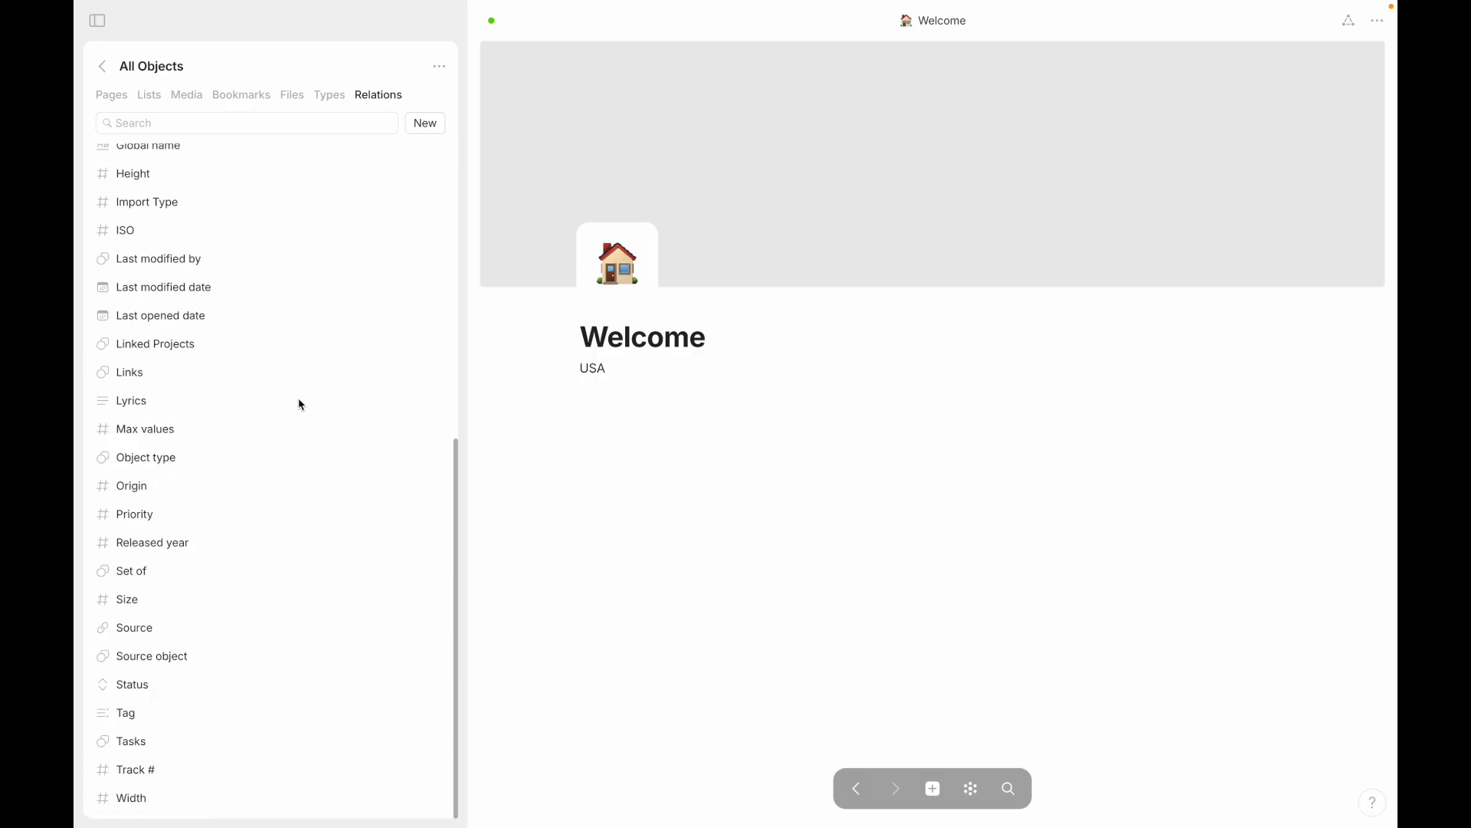
pyautogui.scroll(10, 301, 404)
pyautogui.scroll(-10, 301, 404)
pyautogui.scroll(10, 299, 403)
pyautogui.scroll(-8, 260, 269)
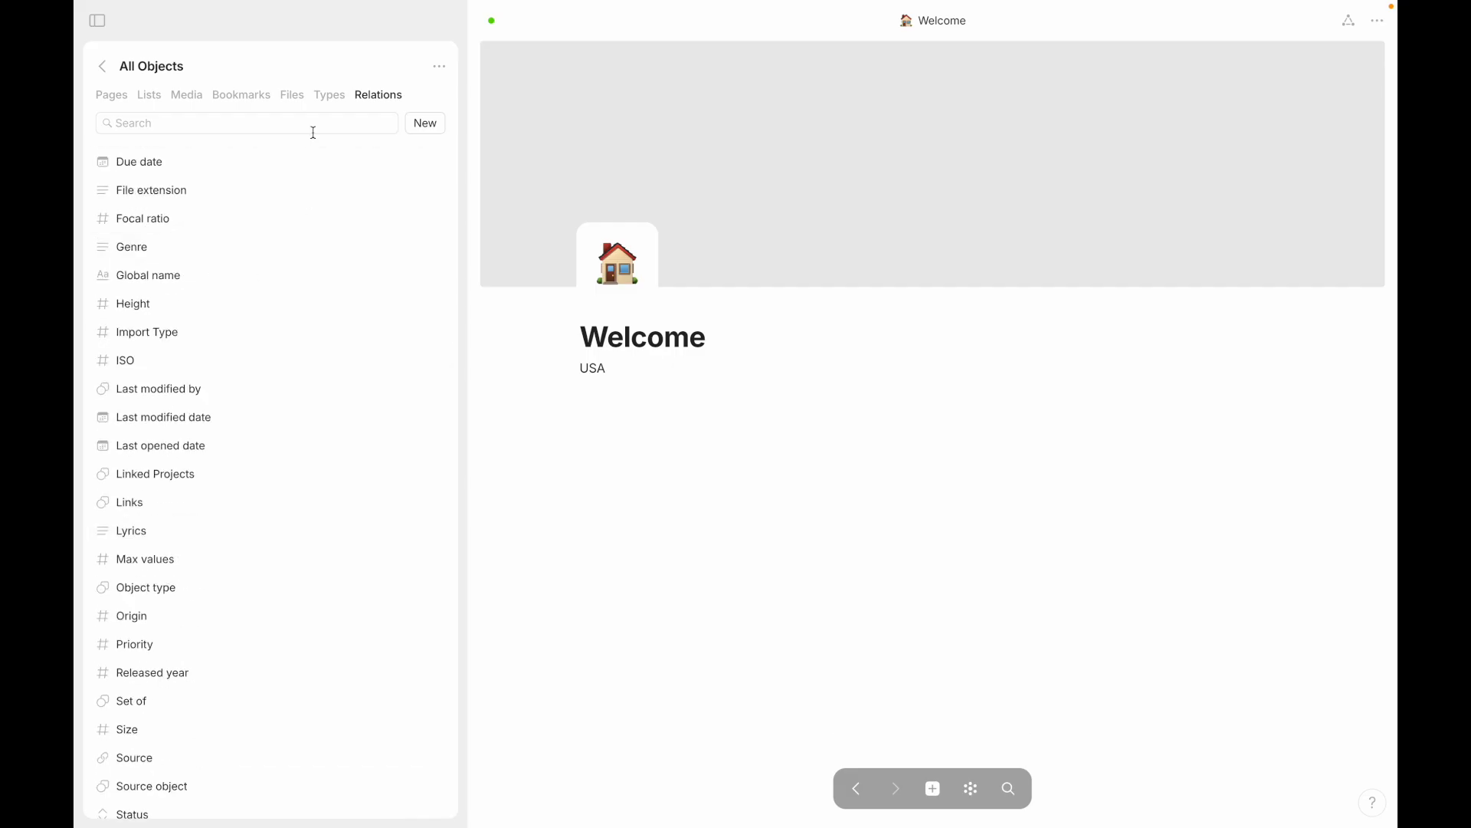
# Step: Inspect the relations of the Video and Audio types and compare them with the full relations list
pyautogui.click(337, 98)
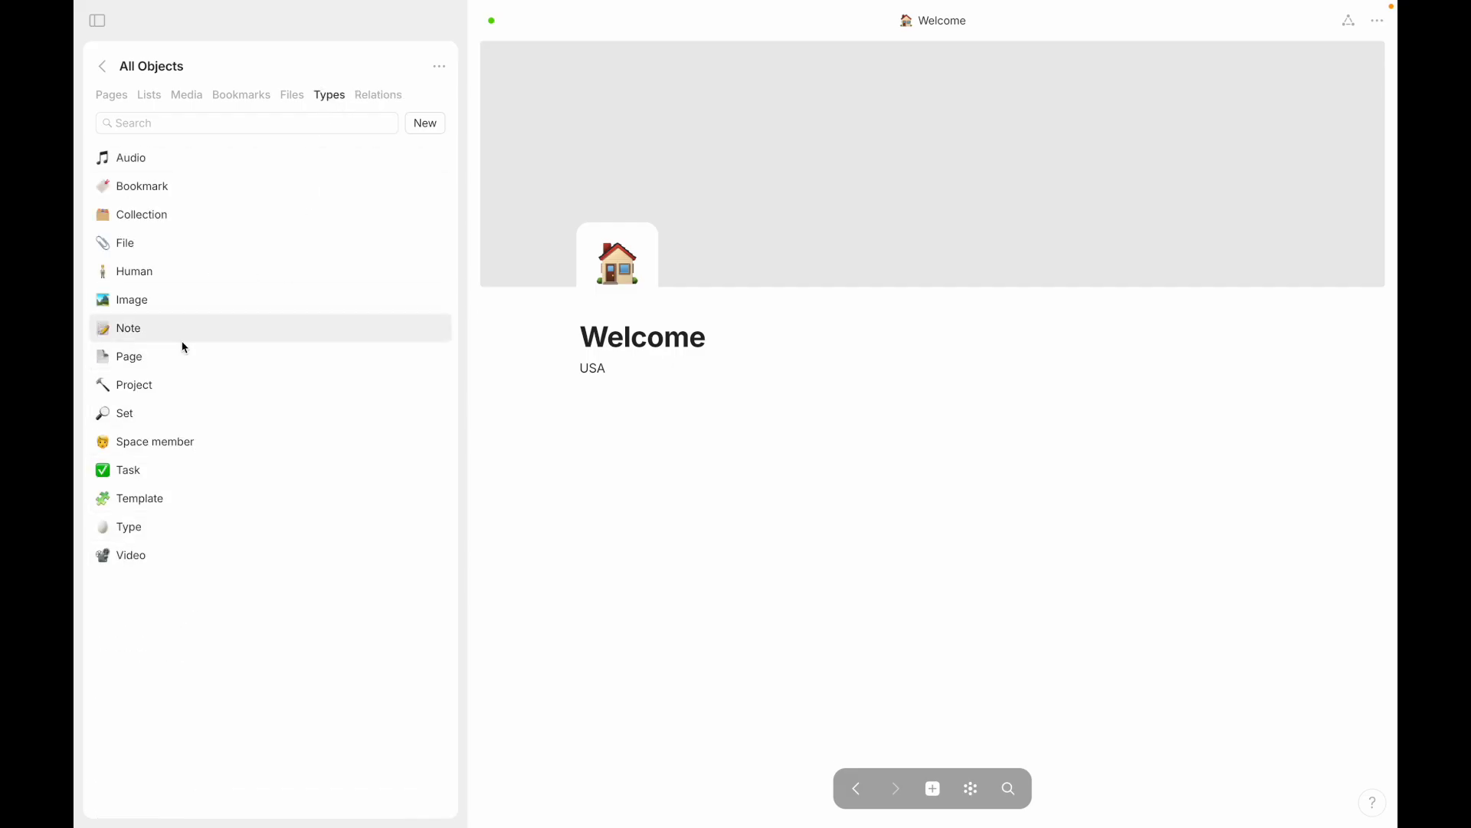
pyautogui.click(135, 561)
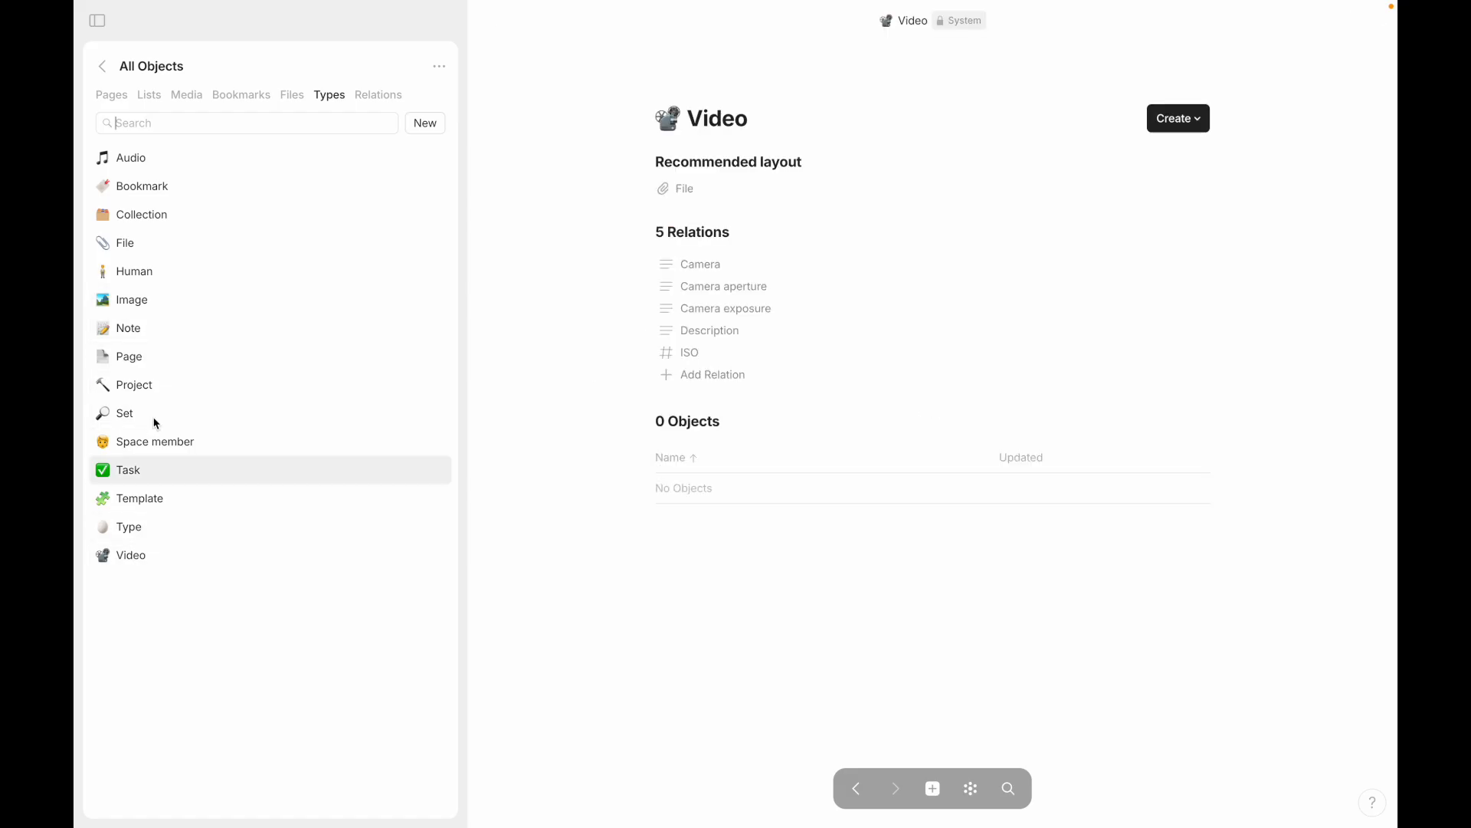
pyautogui.click(130, 164)
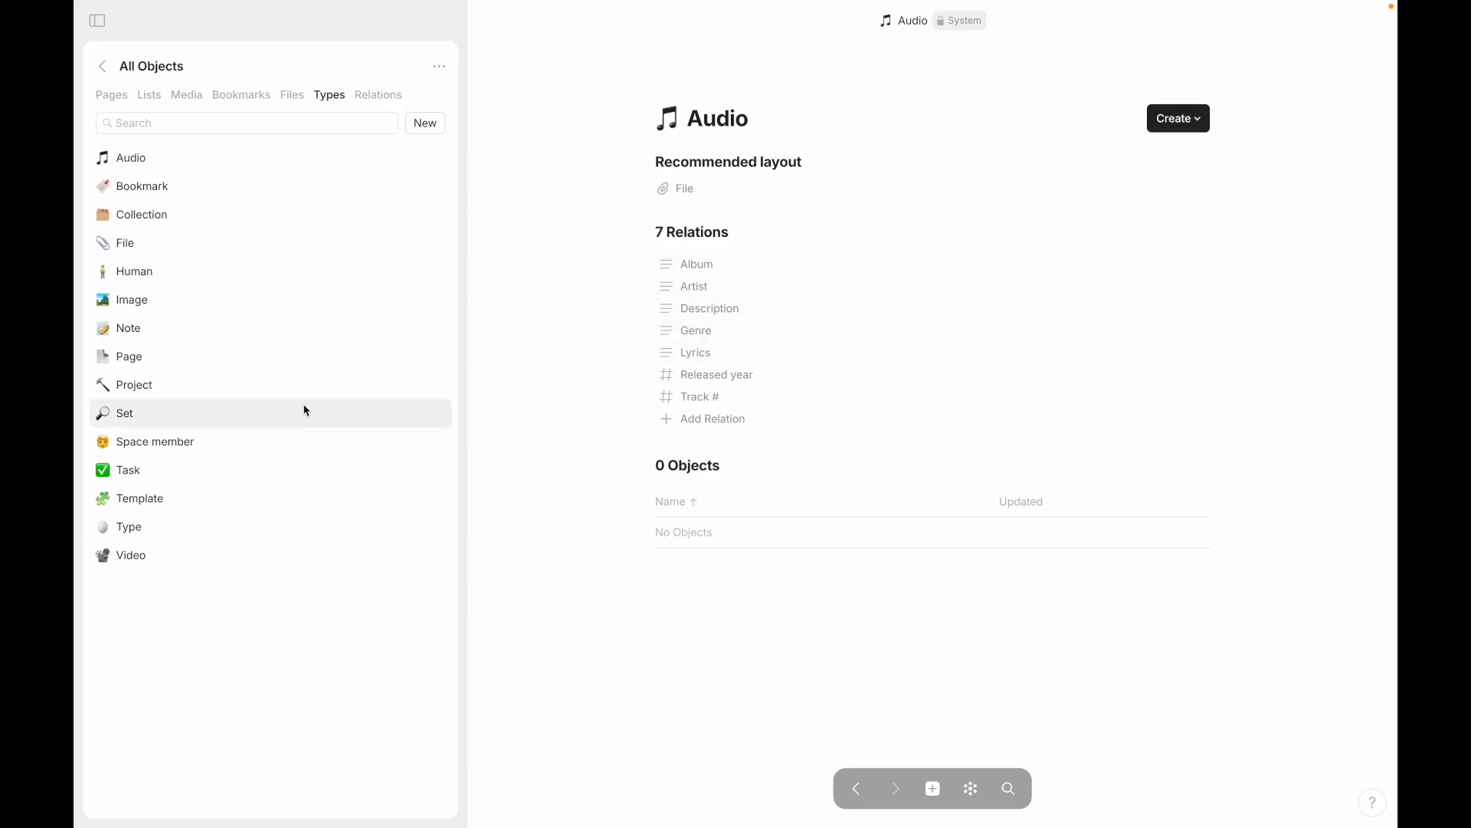
pyautogui.click(379, 95)
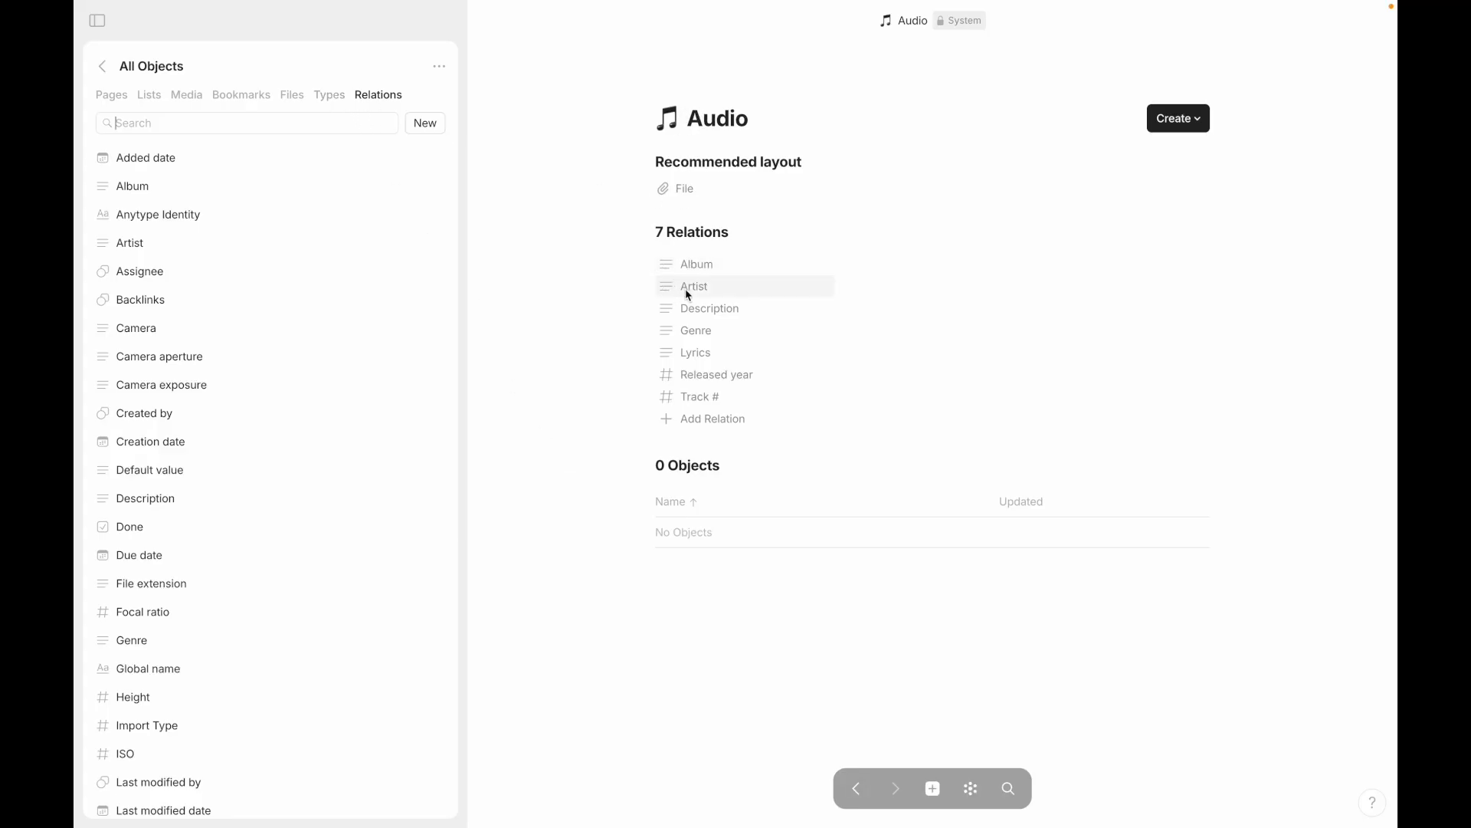
pyautogui.click(331, 97)
# Step: Open Welcome from the Page type, add the line "This book has 12 pages" below USA, and delete that line
pyautogui.click(173, 355)
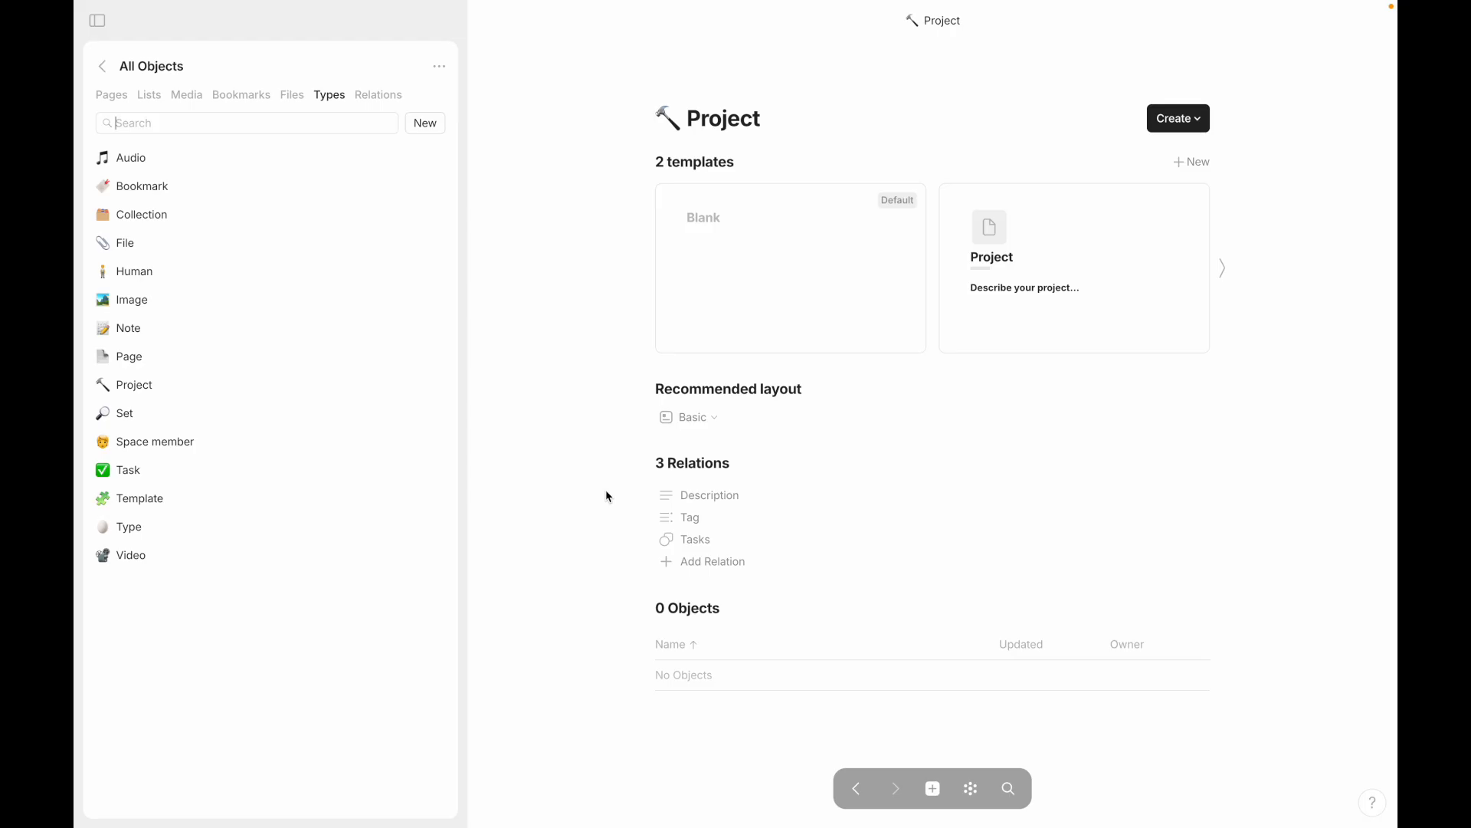
pyautogui.click(196, 360)
pyautogui.click(708, 651)
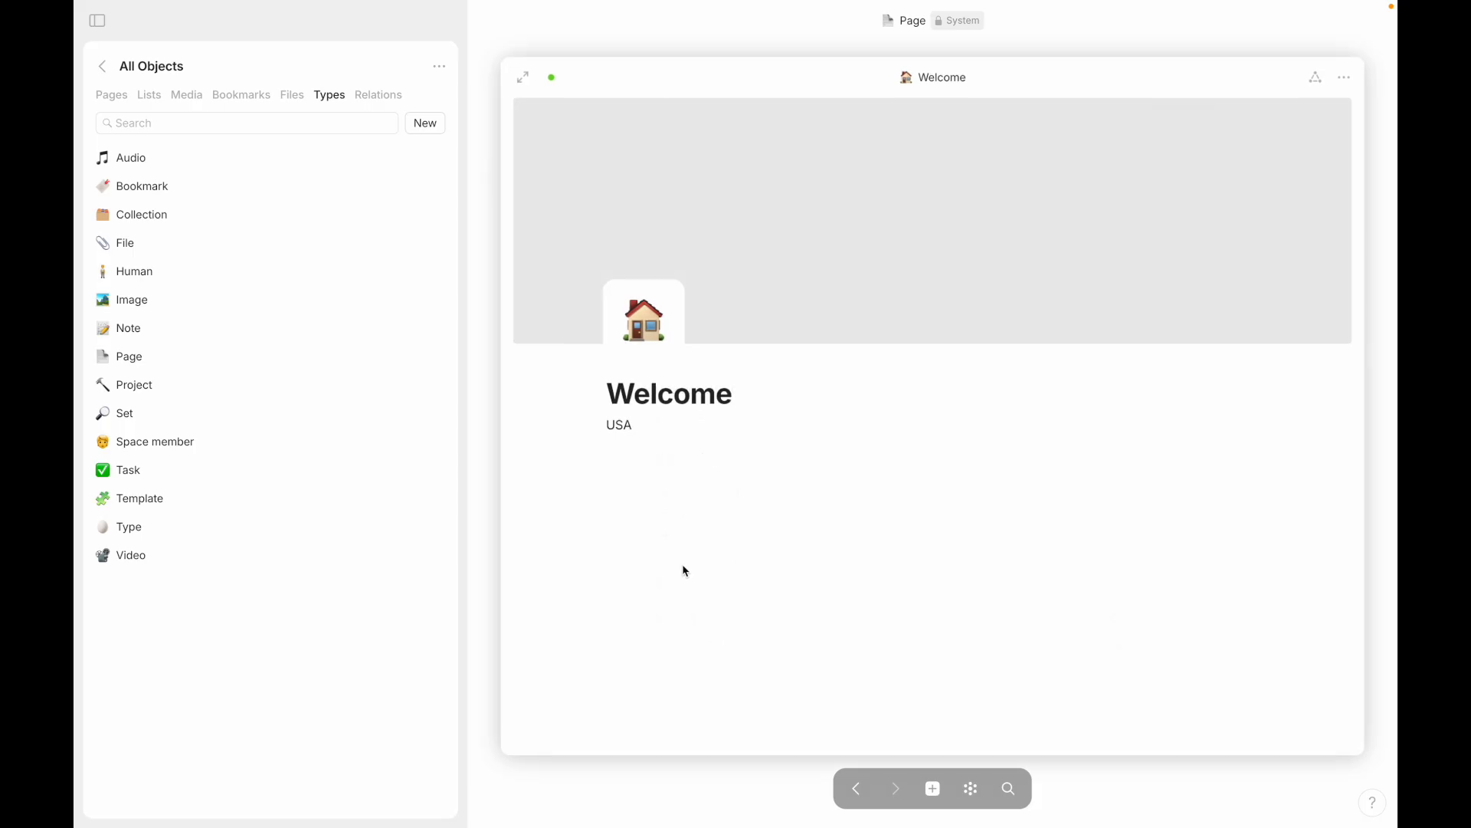
pyautogui.write('This book has 12 pages')
pyautogui.click(518, 78)
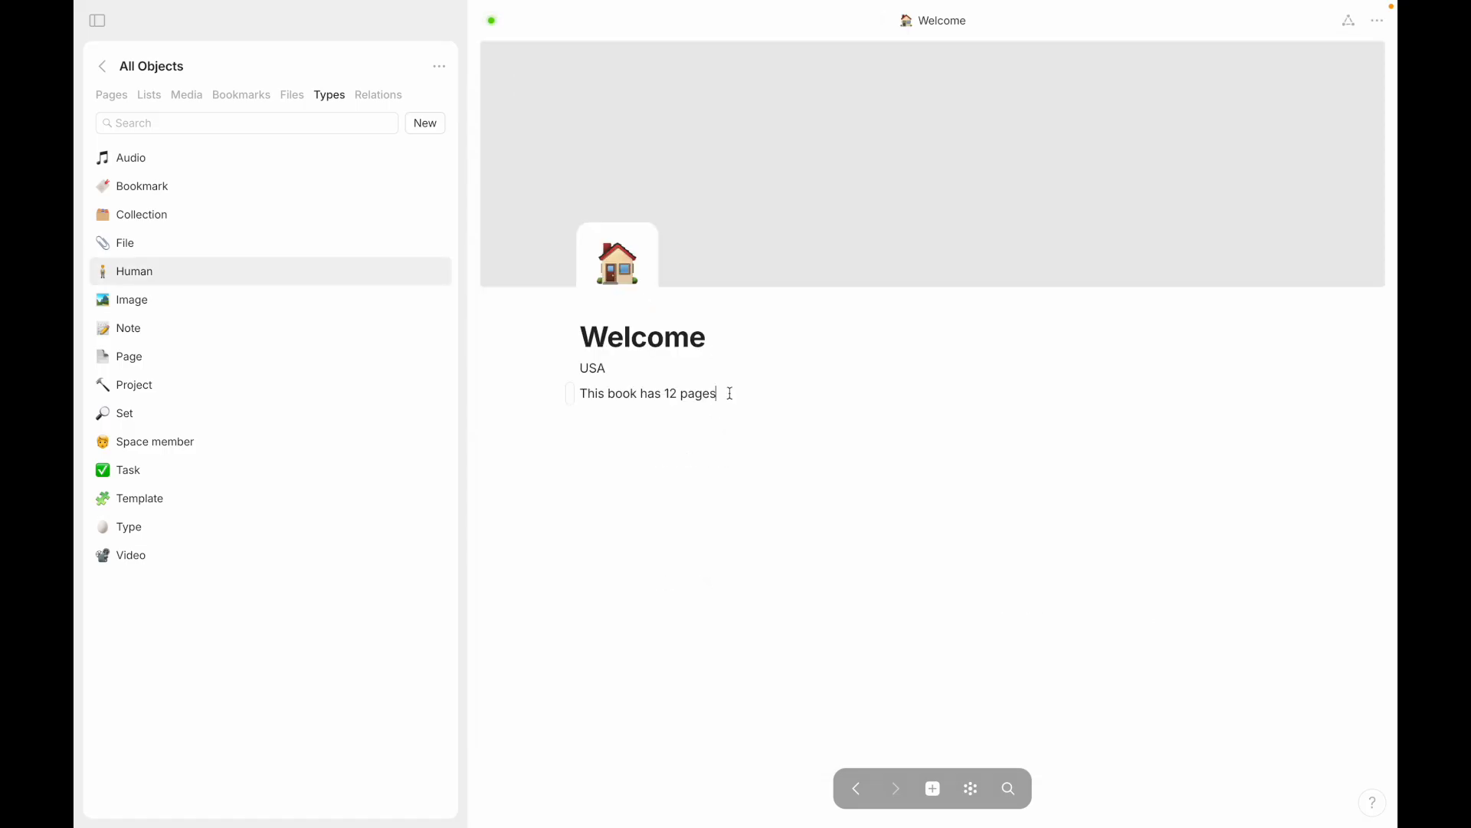
pyautogui.press('super+BackSpace')
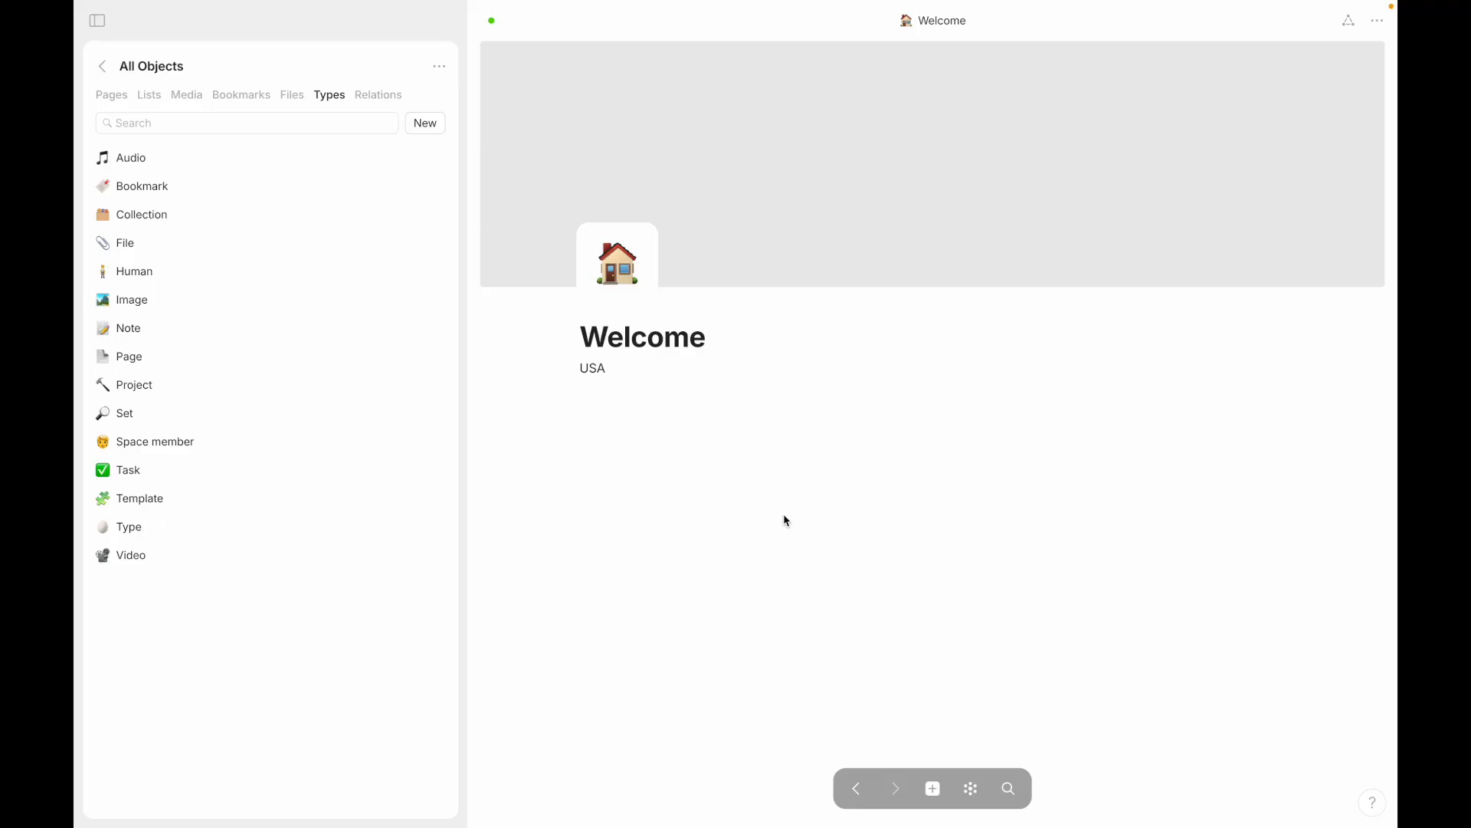
# Step: Create a new object type named Book and expand it to full view
pyautogui.click(421, 125)
pyautogui.write('Book')
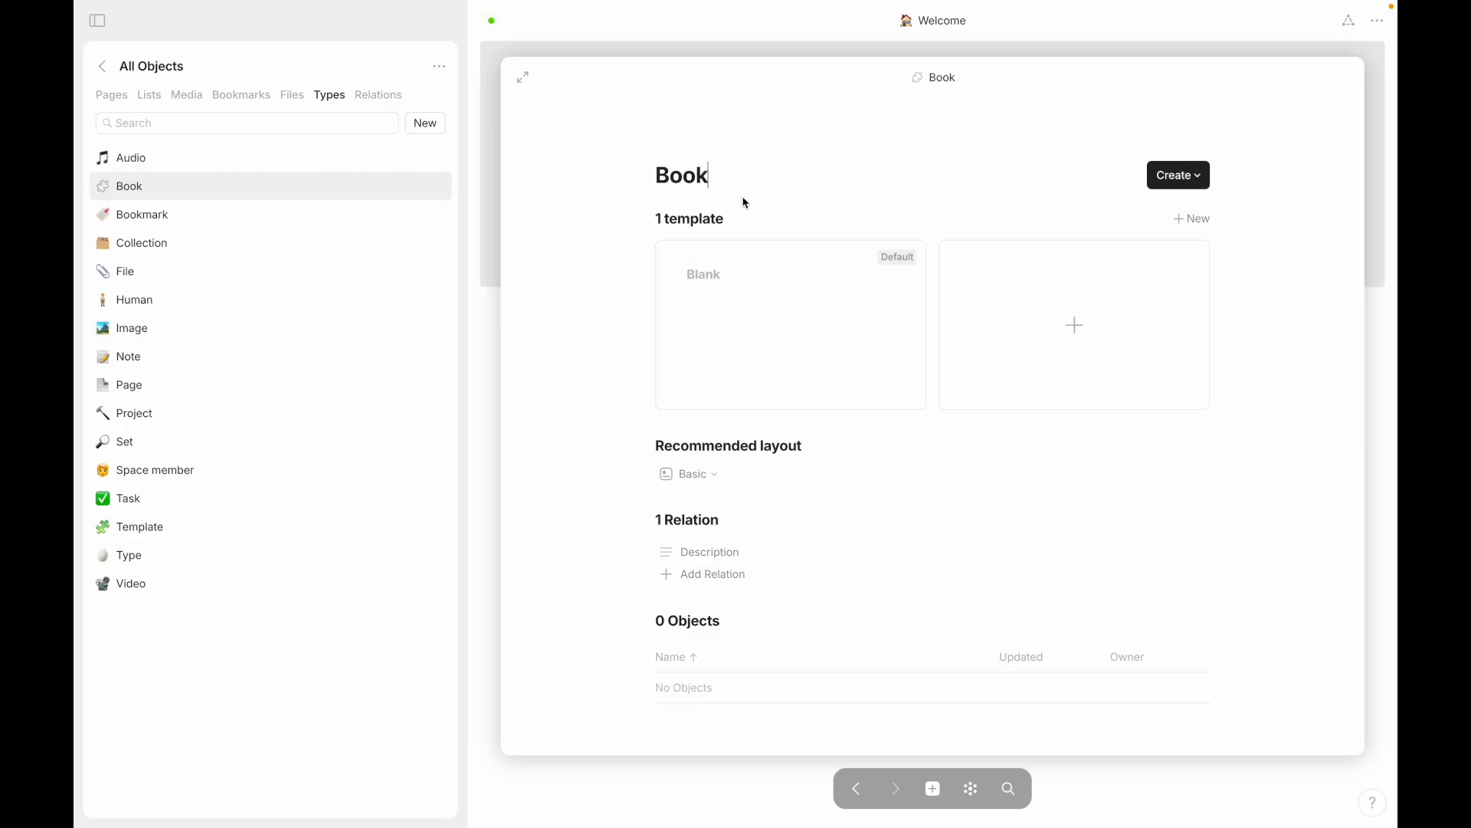
pyautogui.click(524, 78)
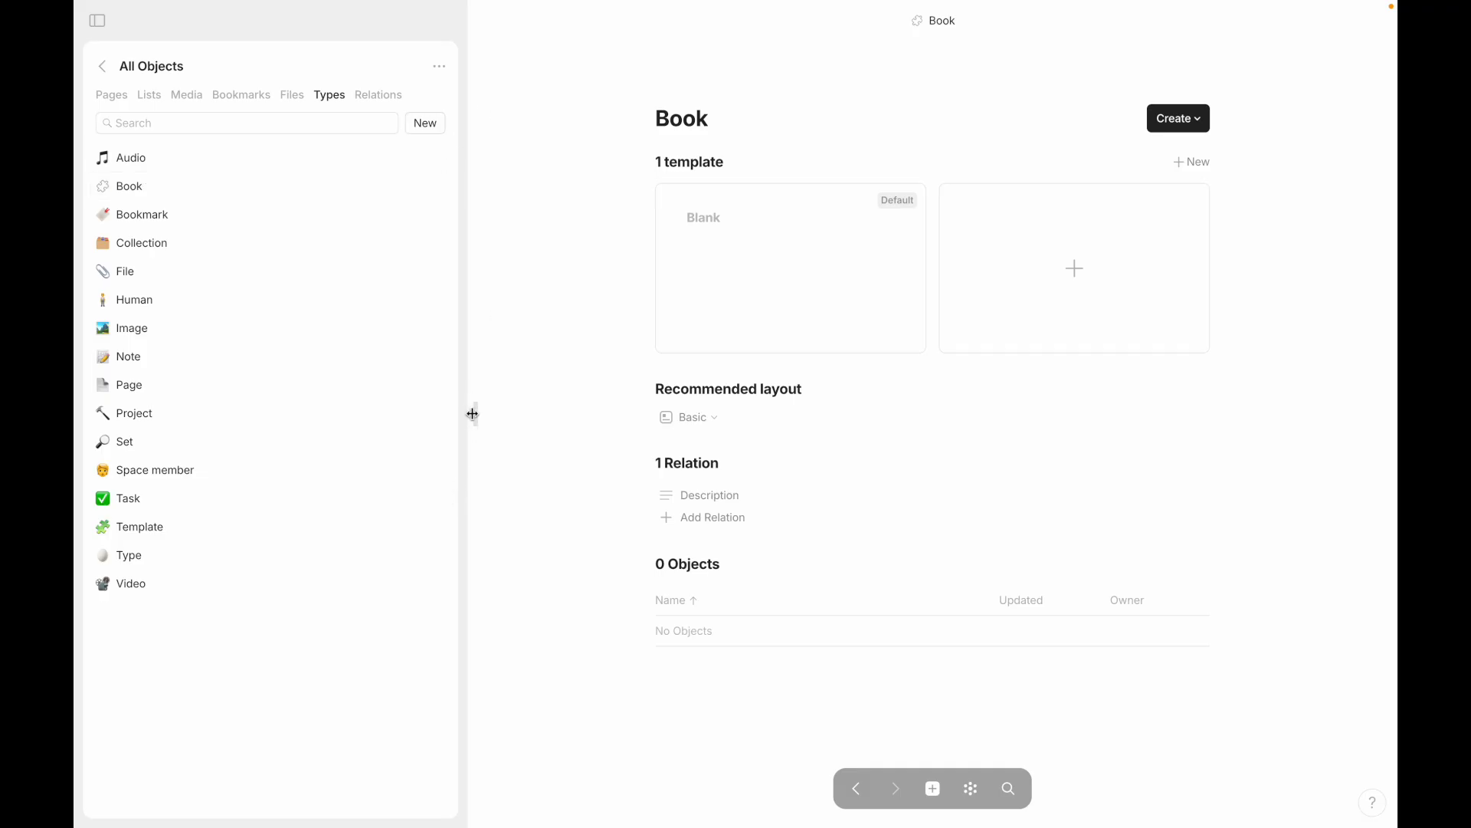
# Step: Narrow the sidebar and give the Book type the open book emoji as its icon
pyautogui.moveTo(473, 414); pyautogui.dragTo(281, 396)
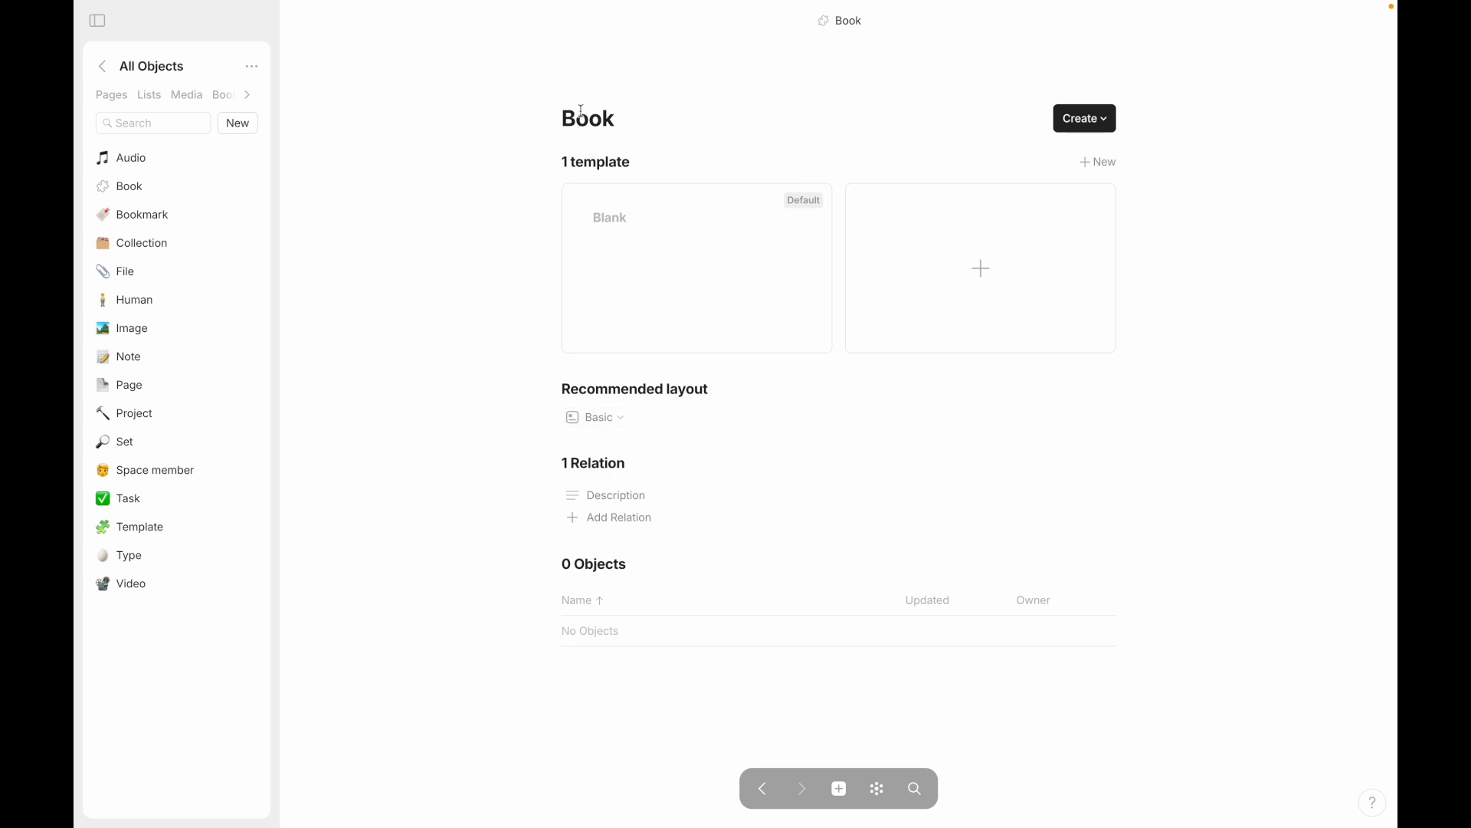
pyautogui.click(603, 91)
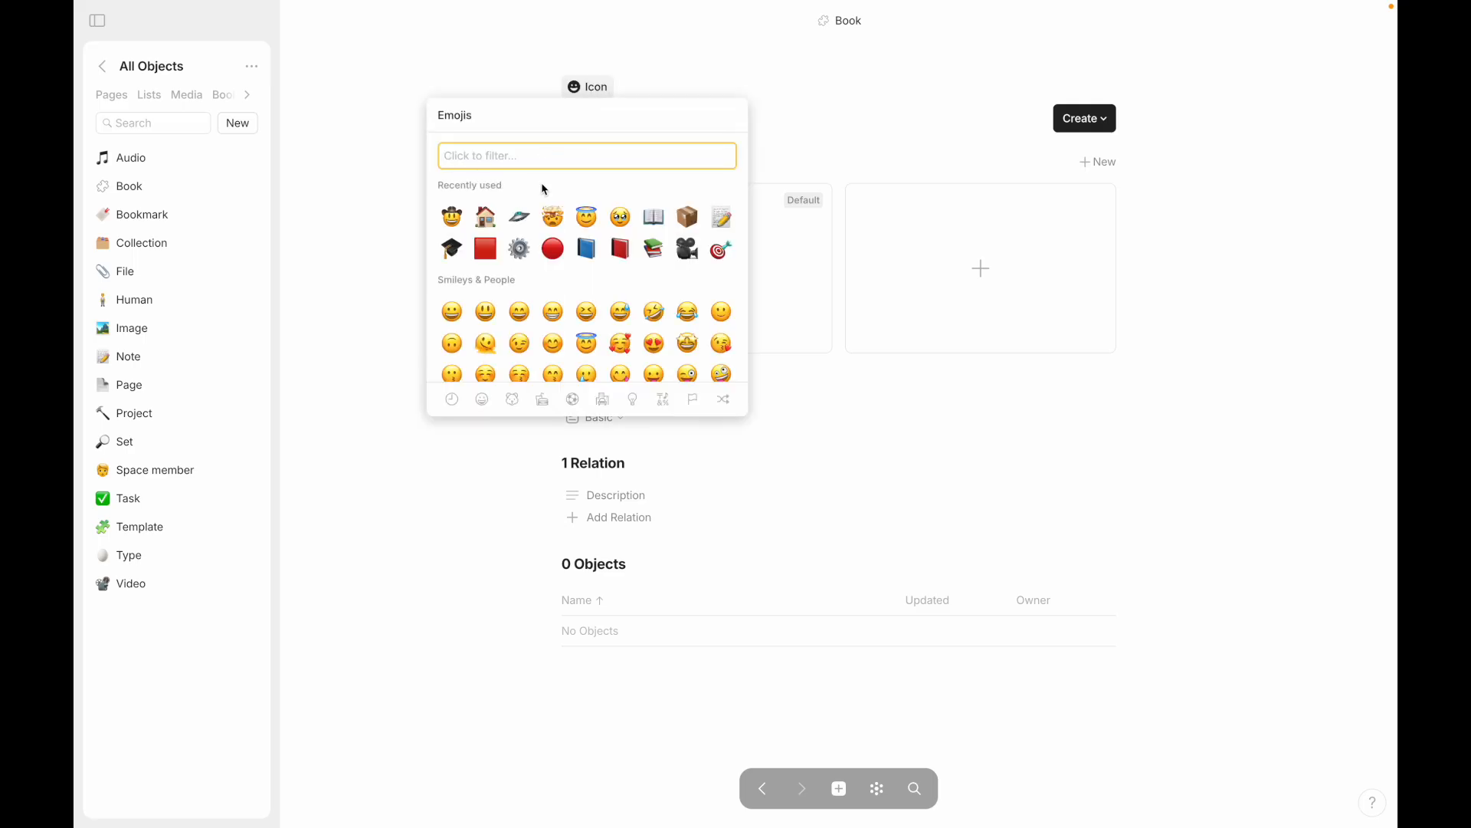
pyautogui.click(685, 216)
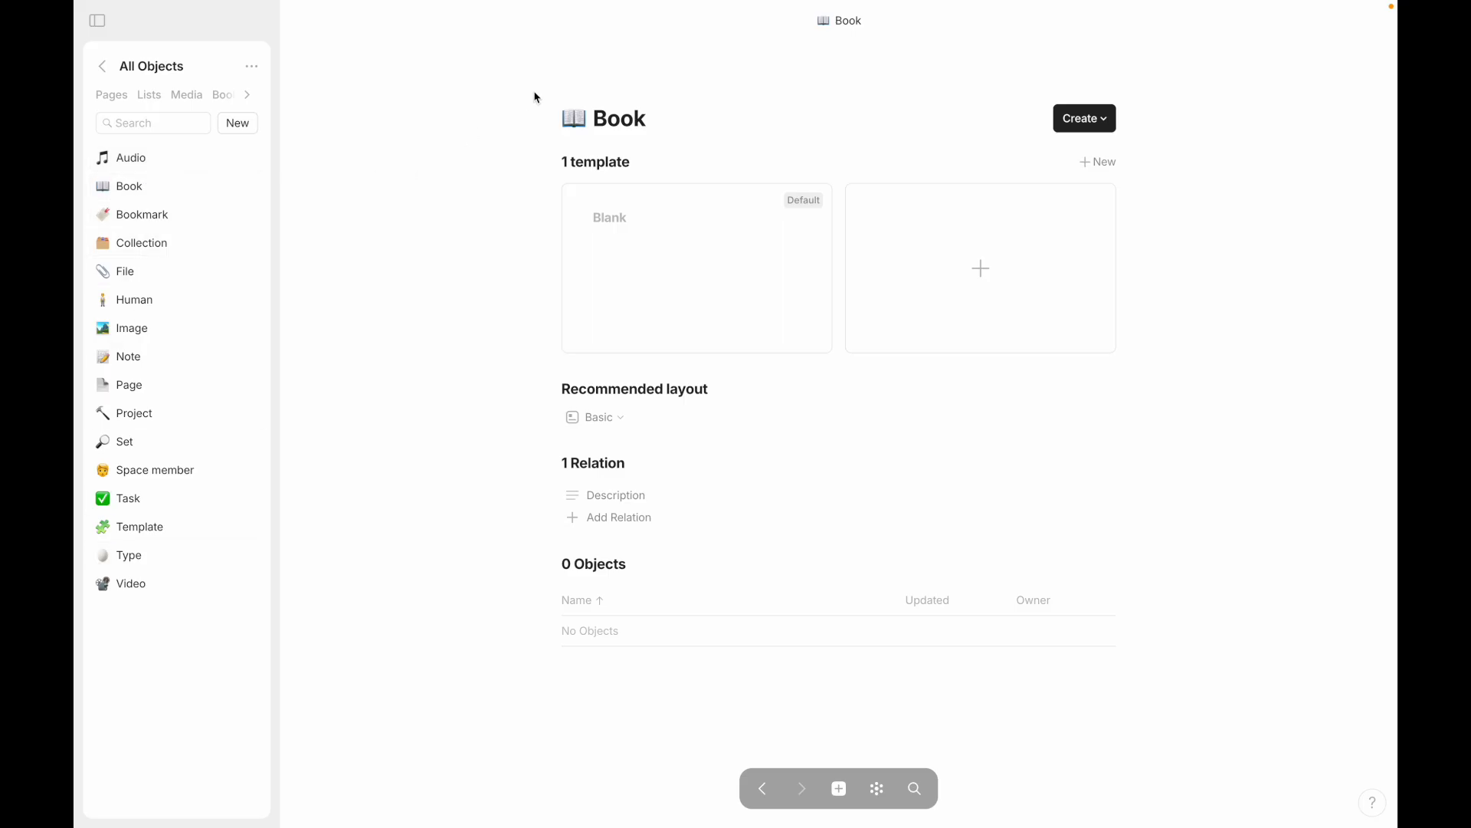
# Step: Remove the Book type's icon and assign the open book emoji again
pyautogui.click(572, 122)
pyautogui.click(853, 159)
pyautogui.click(581, 90)
pyautogui.click(451, 218)
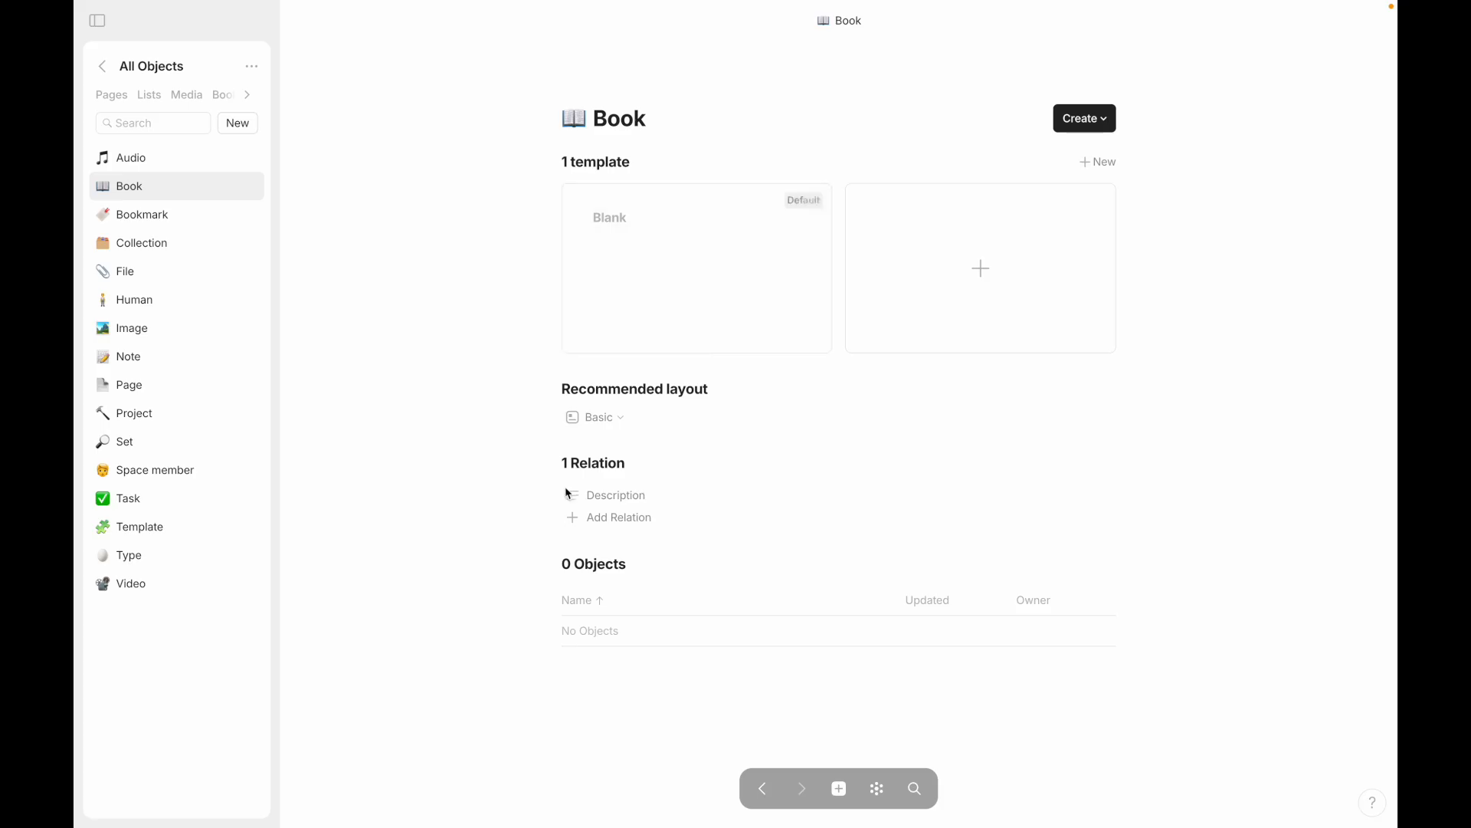
# Step: Check which creation options the Book type offers without creating anything
pyautogui.click(1099, 121)
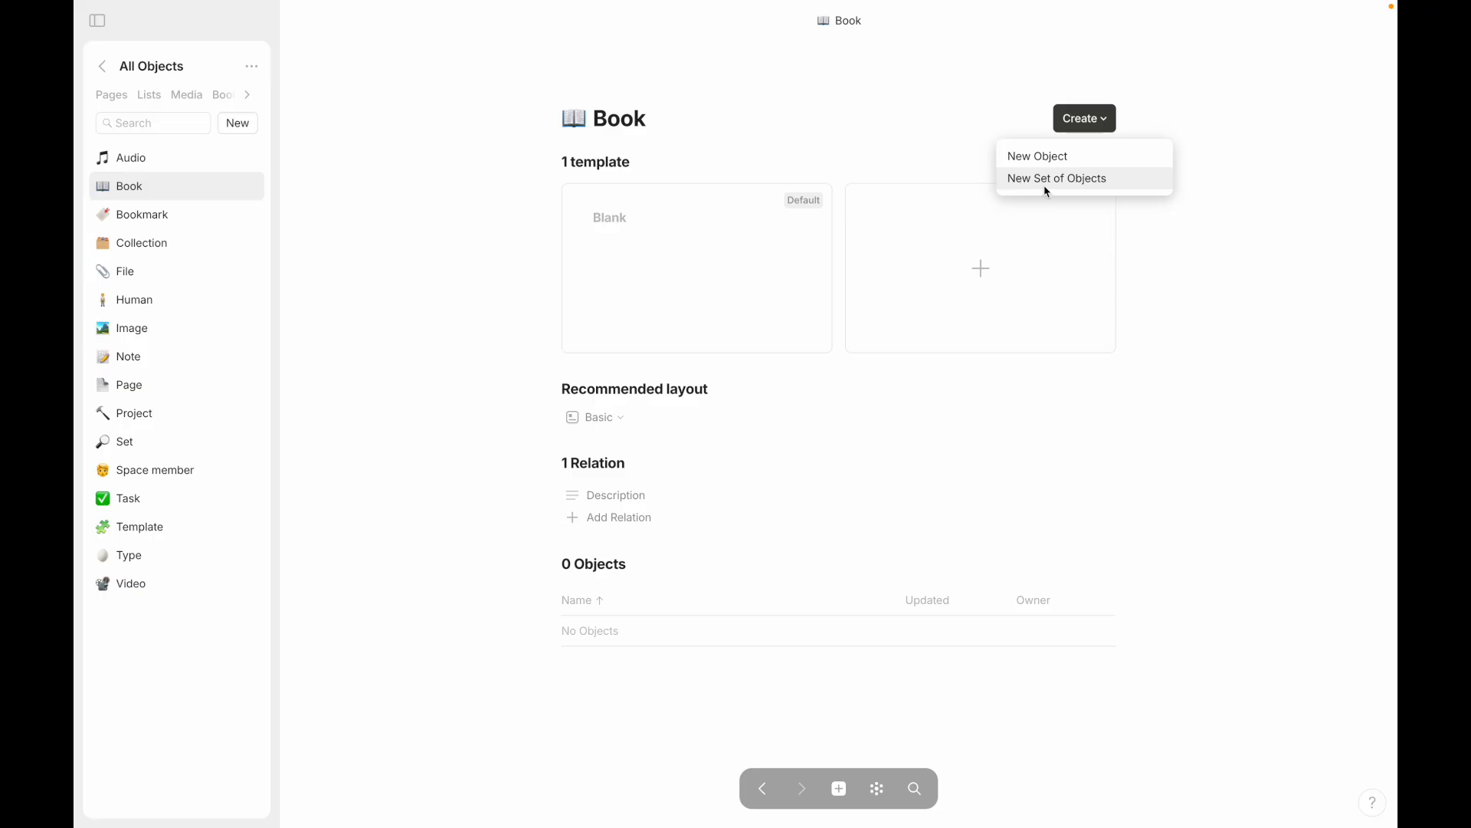
pyautogui.click(947, 149)
pyautogui.click(1084, 119)
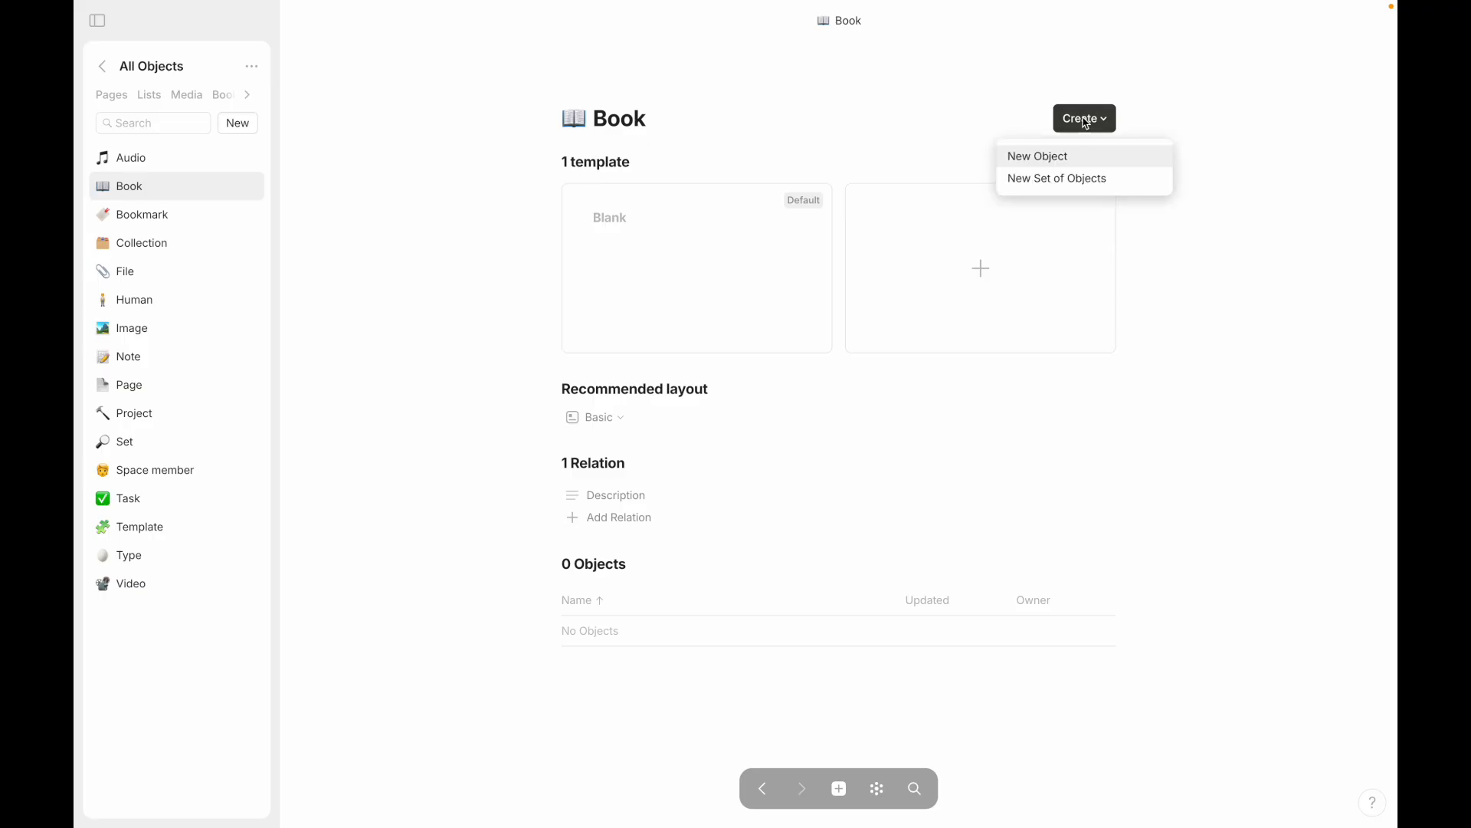
pyautogui.click(934, 123)
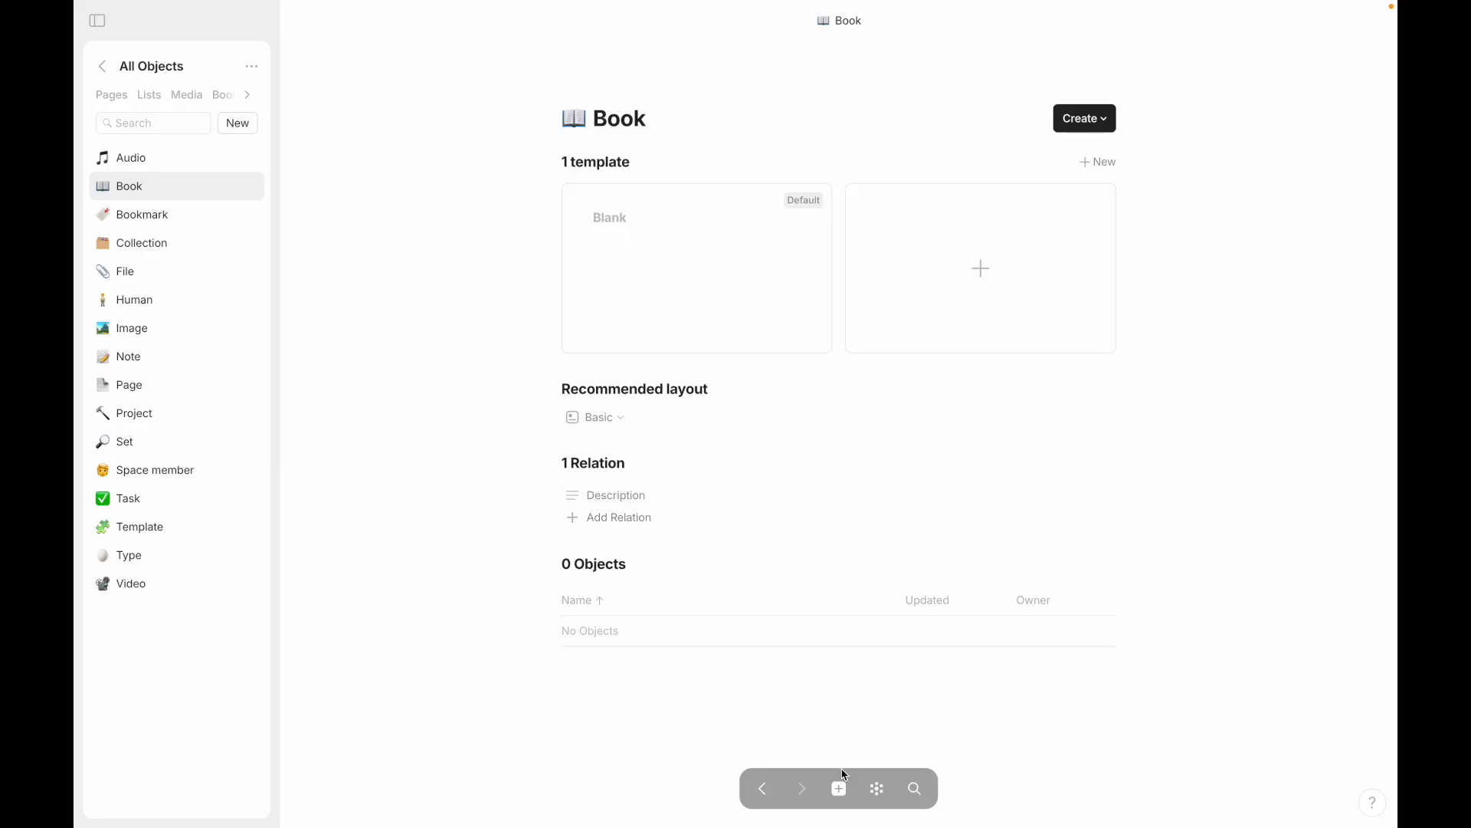
# Step: View the Page type for comparison and check the options of the Book type's Description relation
pyautogui.click(182, 397)
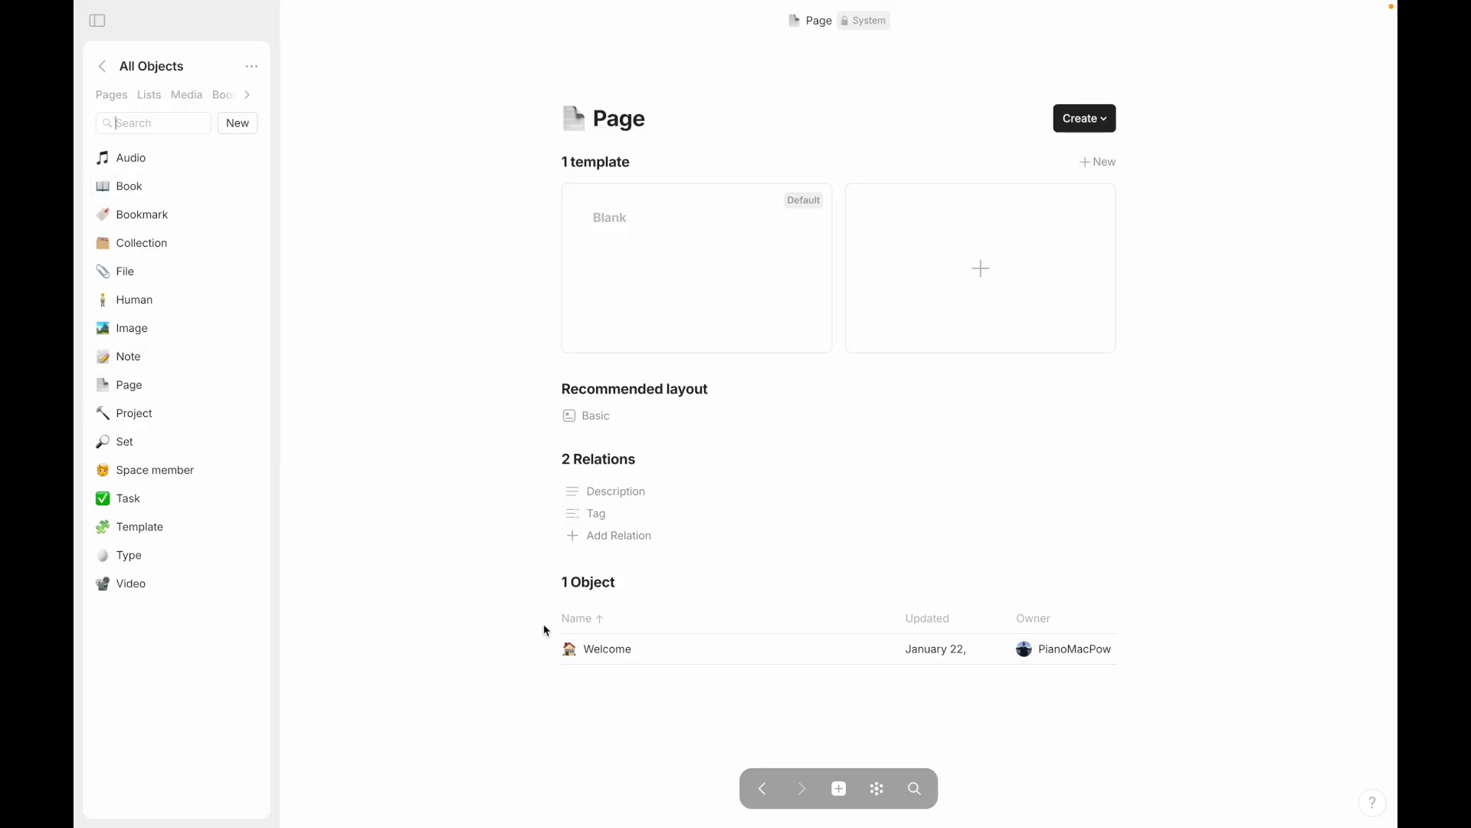
pyautogui.click(125, 189)
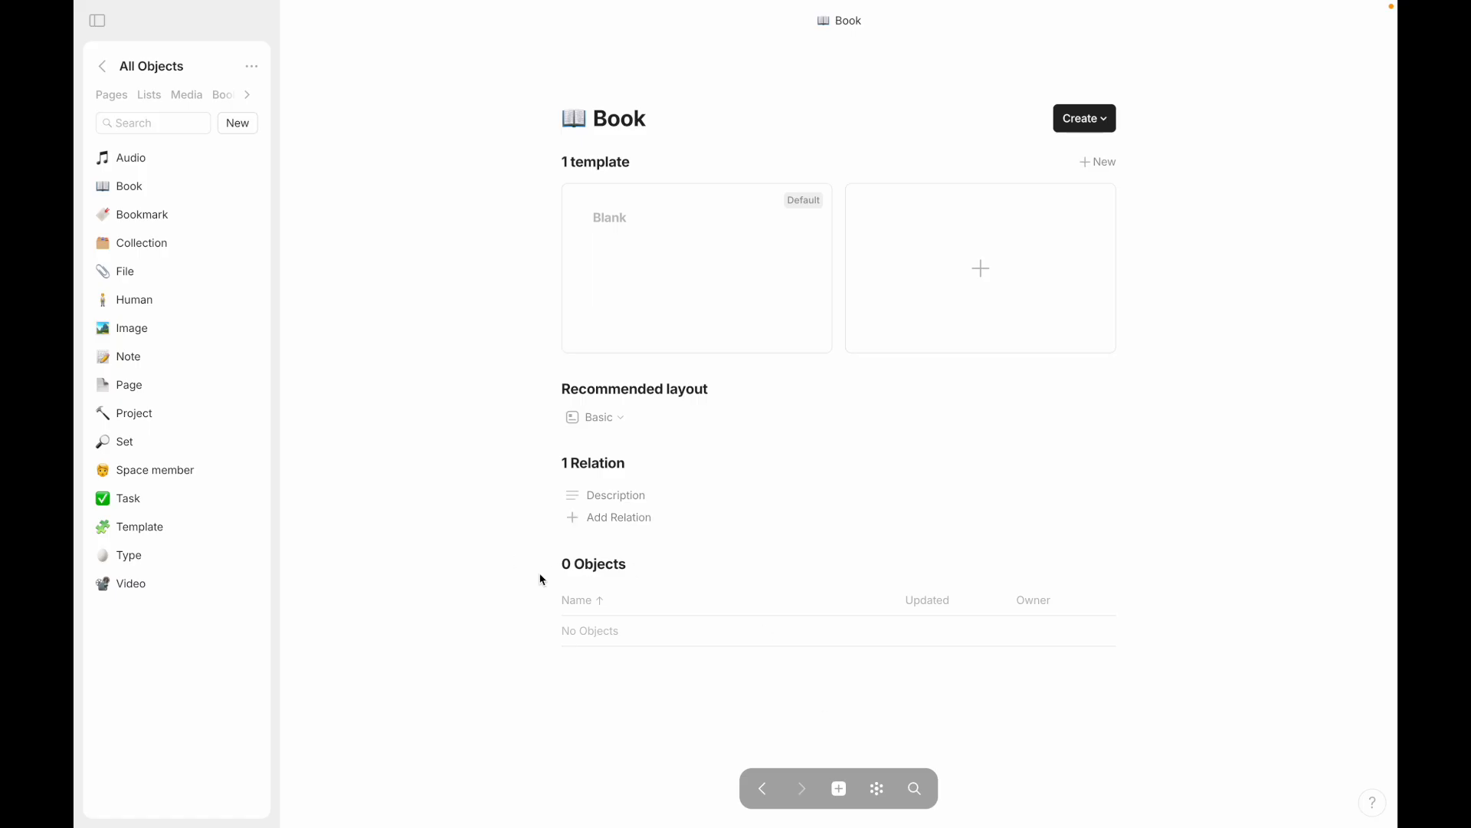
pyautogui.click(592, 506)
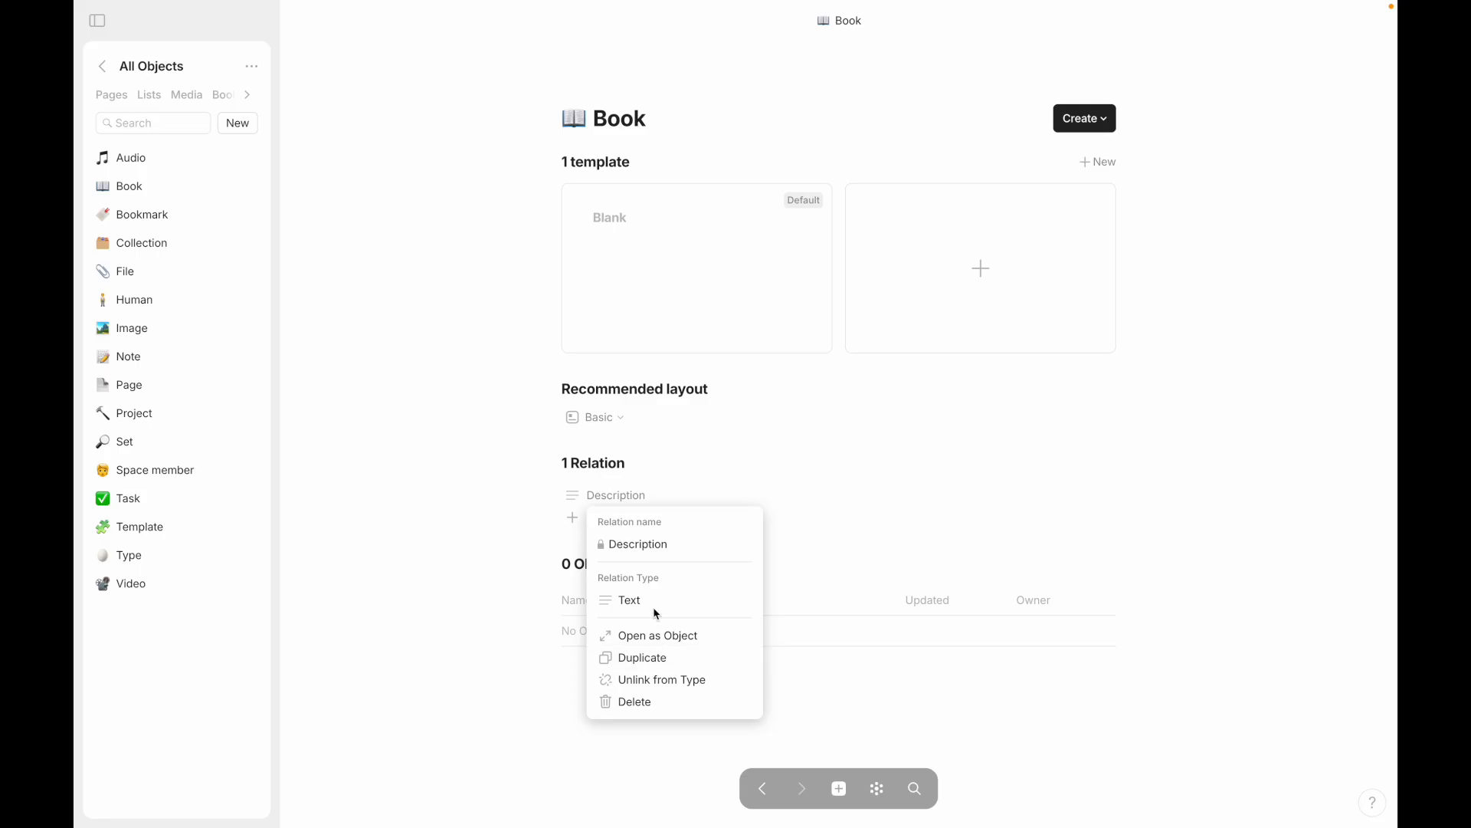
pyautogui.click(518, 604)
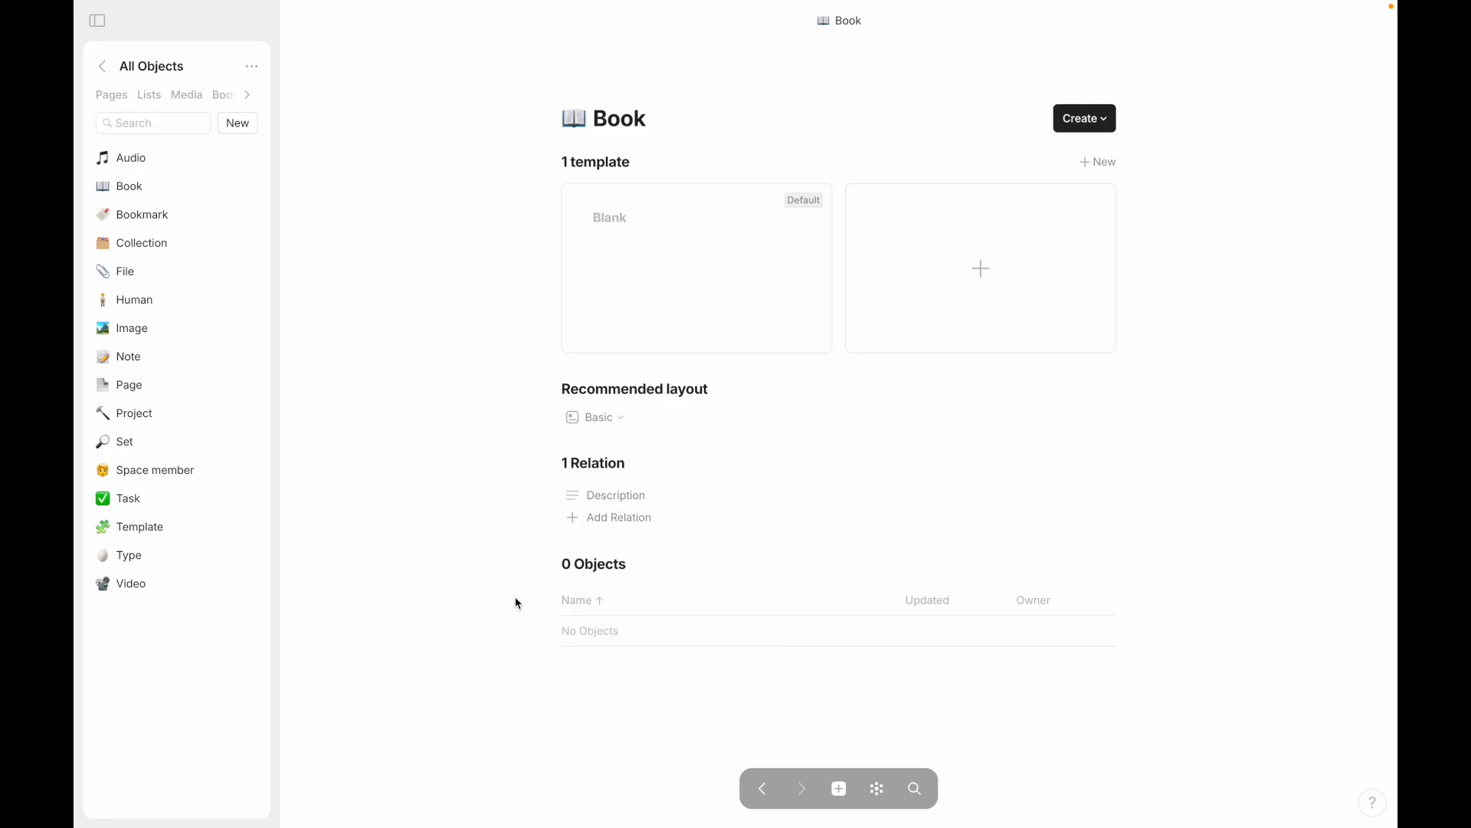
# Step: Add a new relation named "# of Pages" with the Number relation type to the Book type
pyautogui.click(590, 521)
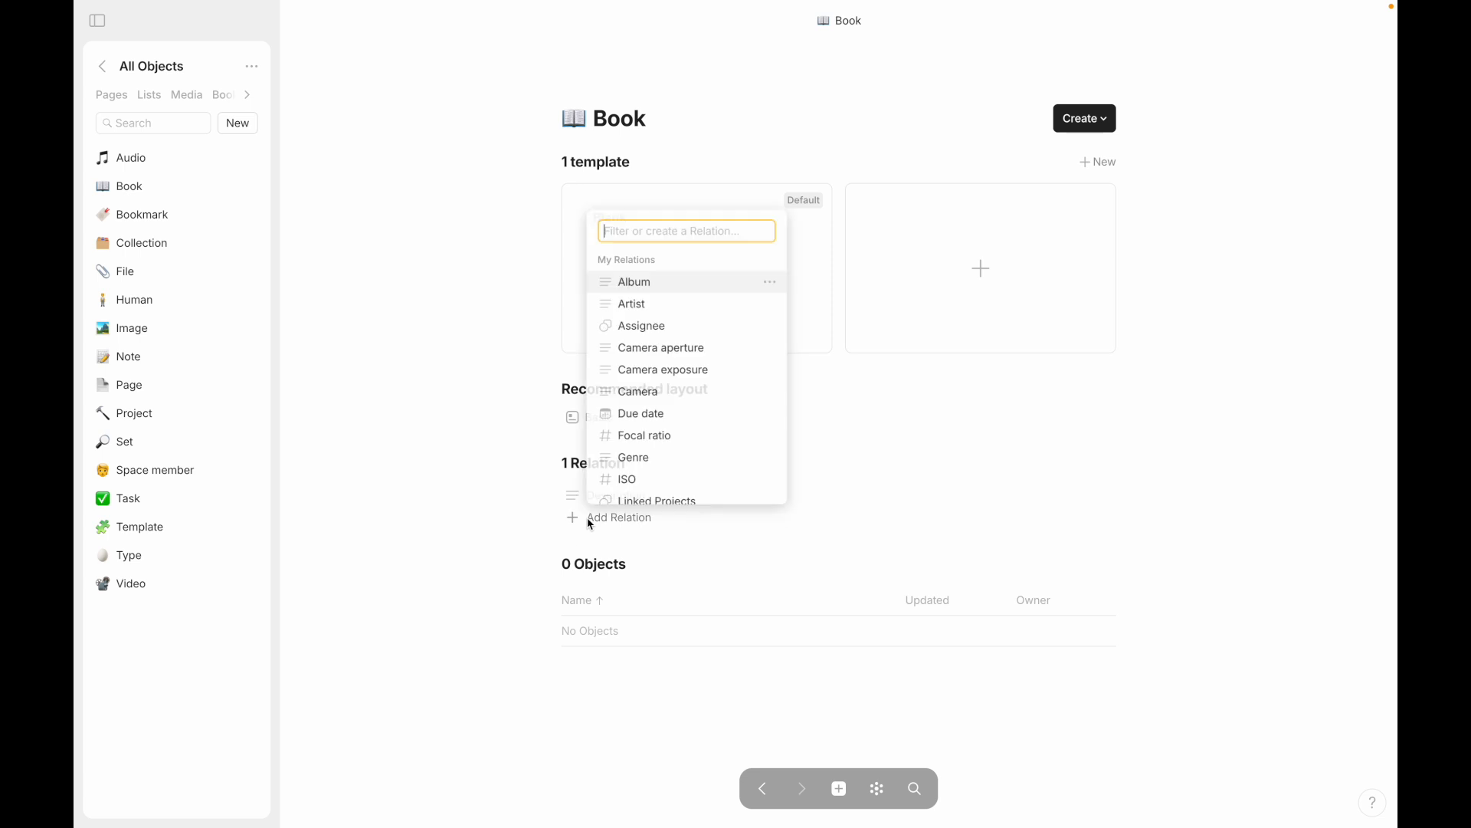
pyautogui.scroll(-5, 665, 316)
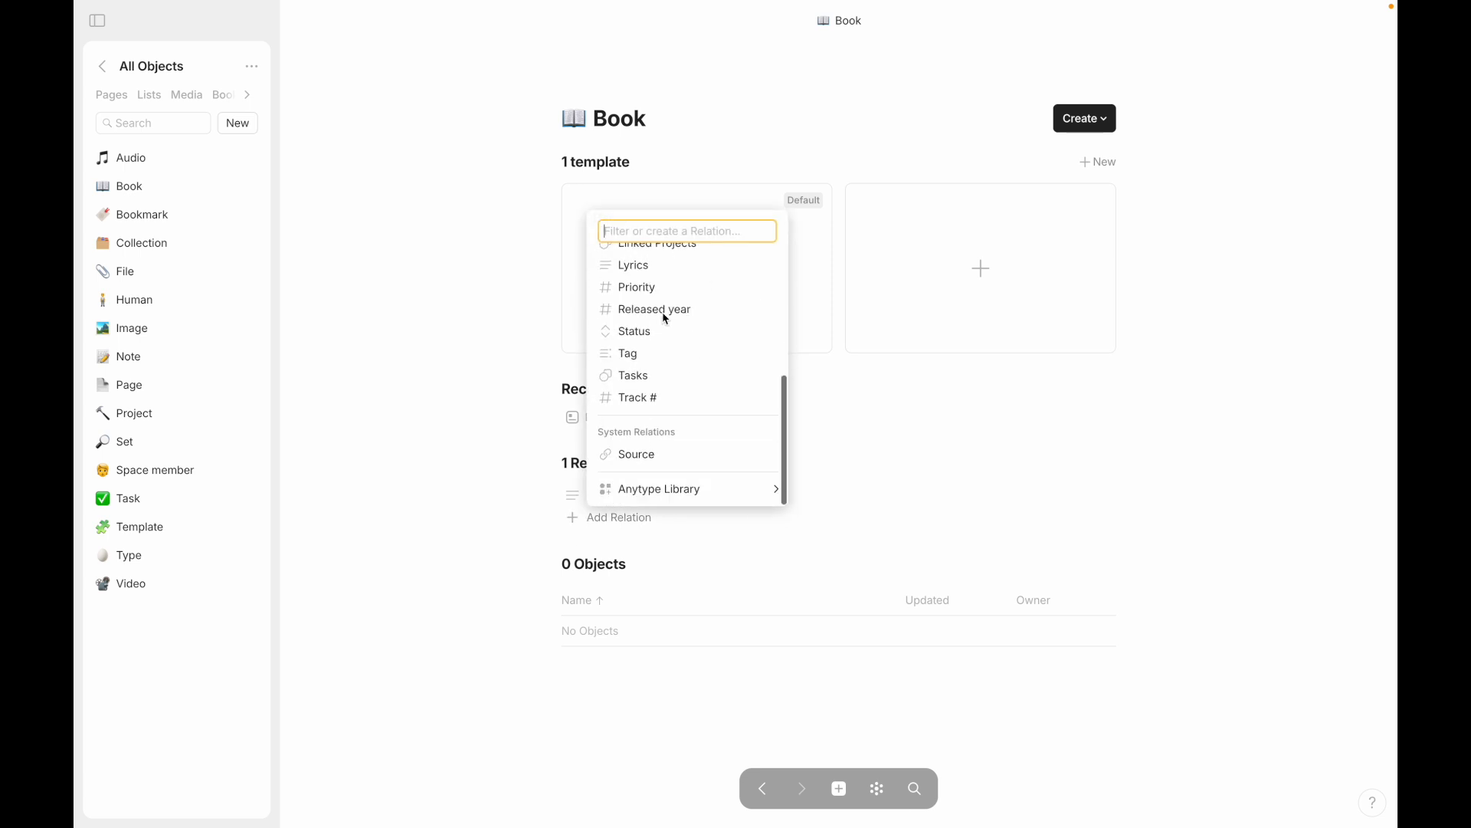
pyautogui.scroll(5, 650, 458)
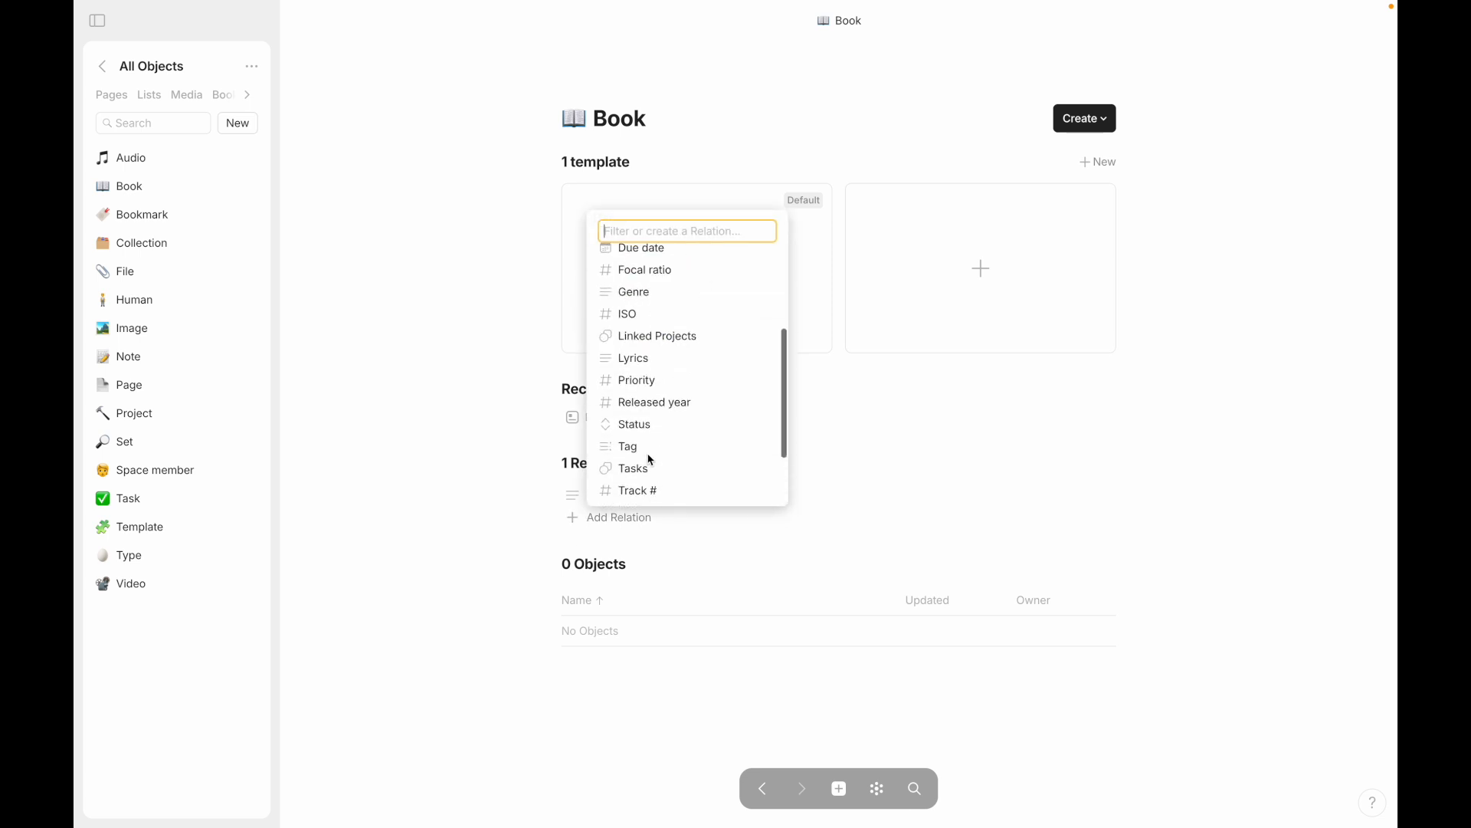
pyautogui.scroll(-1, 670, 350)
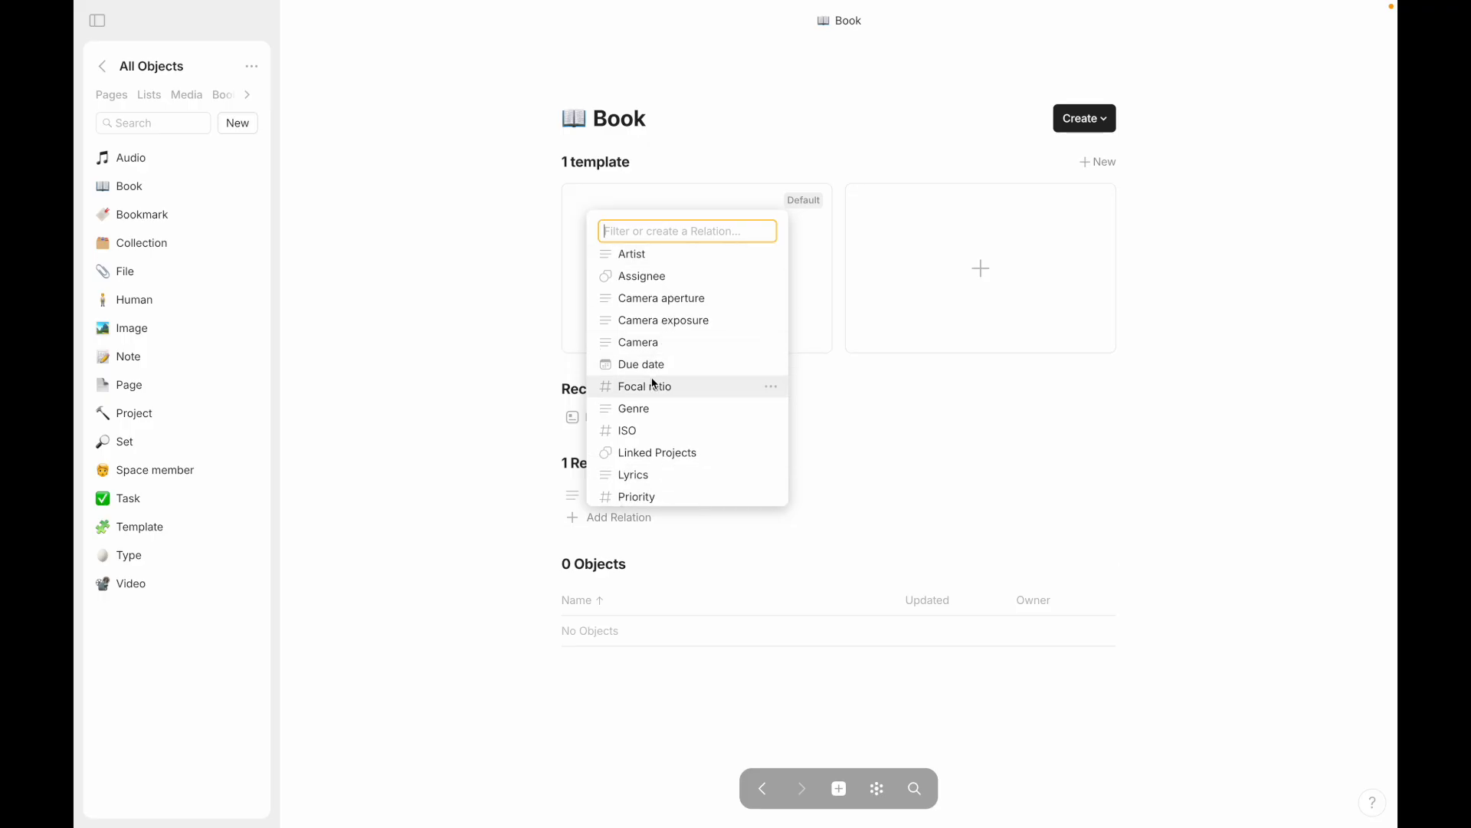
pyautogui.scroll(-1, 673, 387)
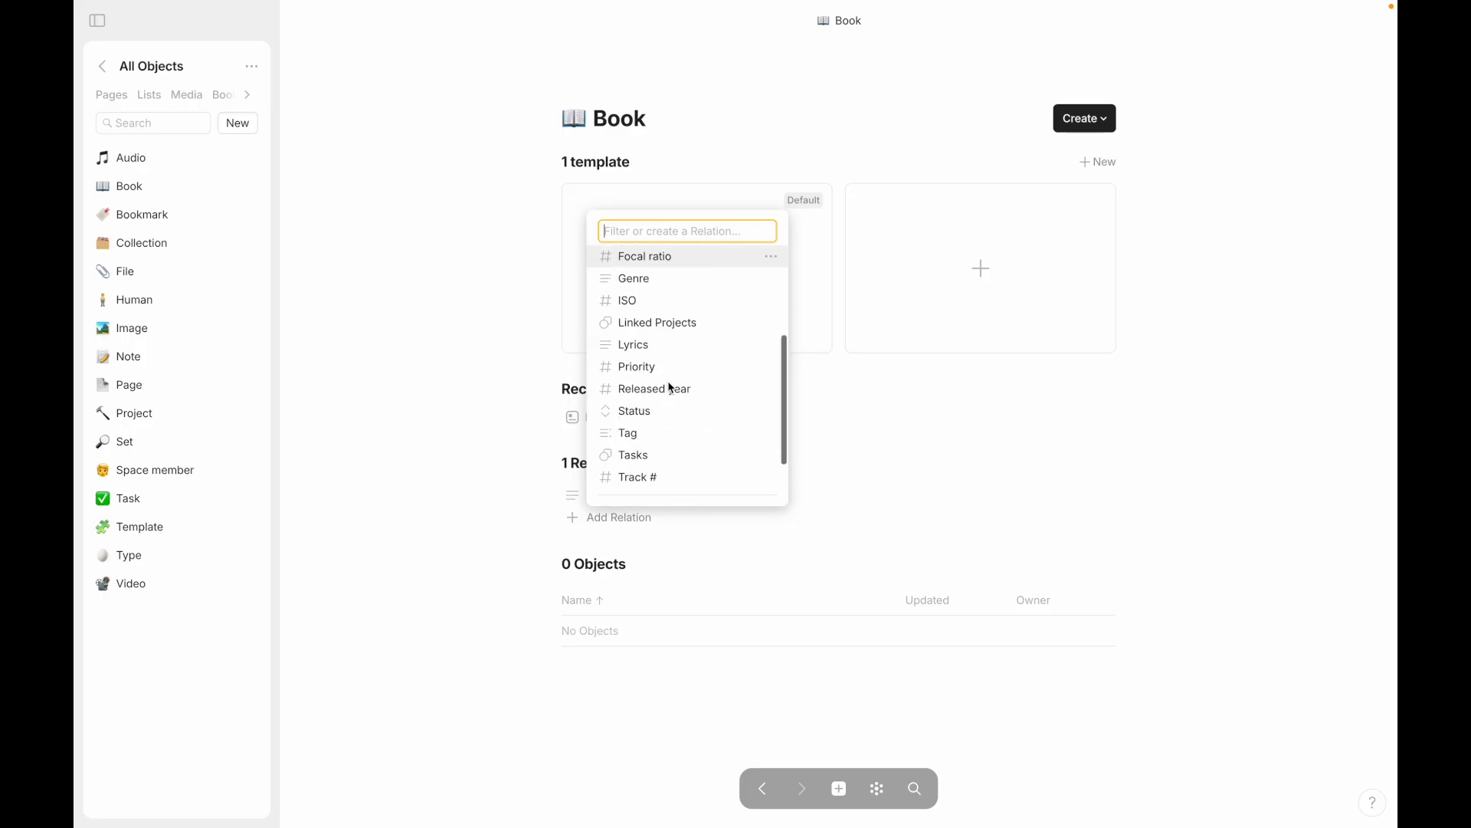
pyautogui.scroll(2, 672, 388)
pyautogui.write('# of Pages')
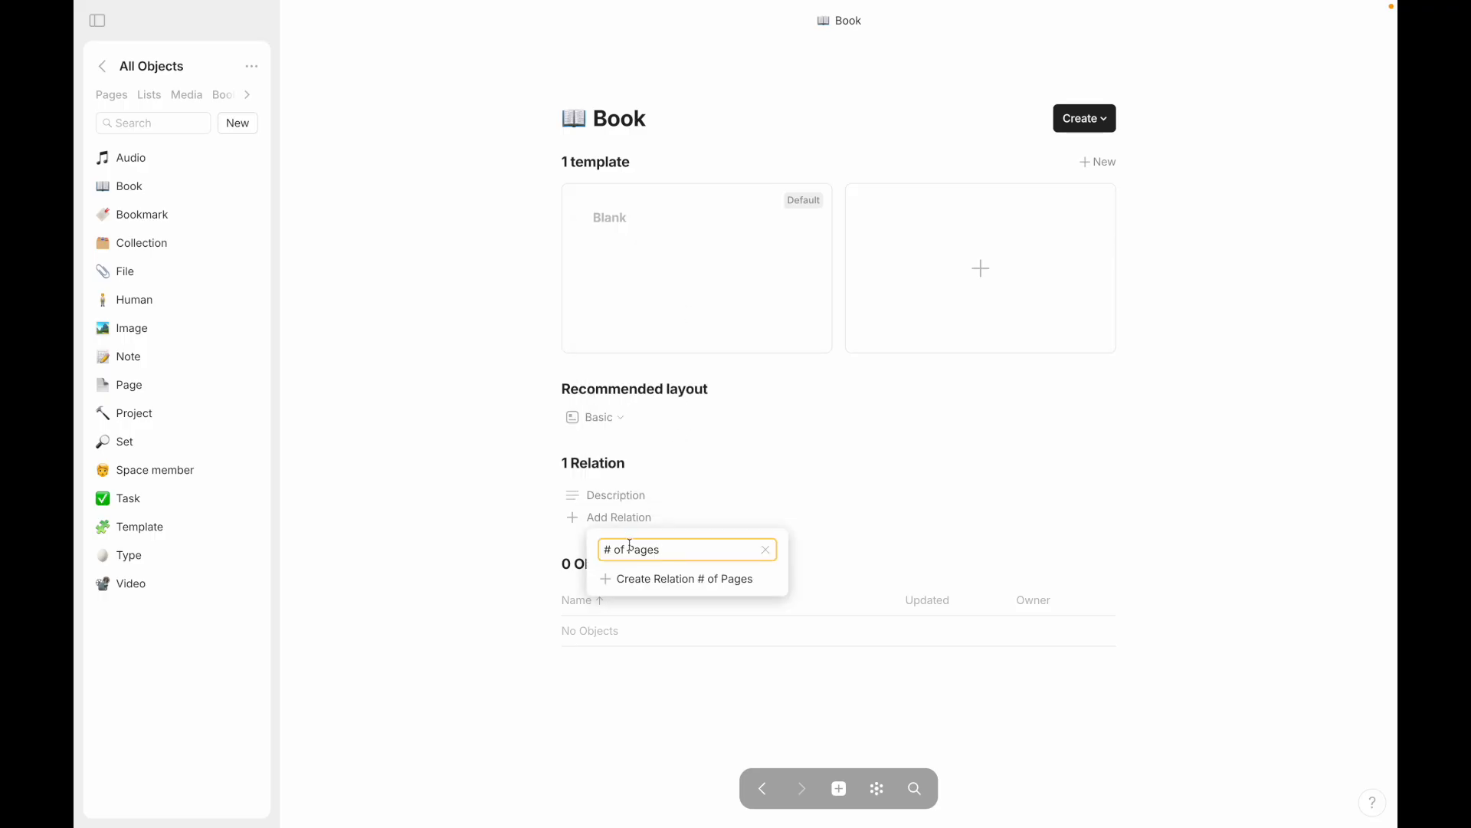
pyautogui.click(648, 586)
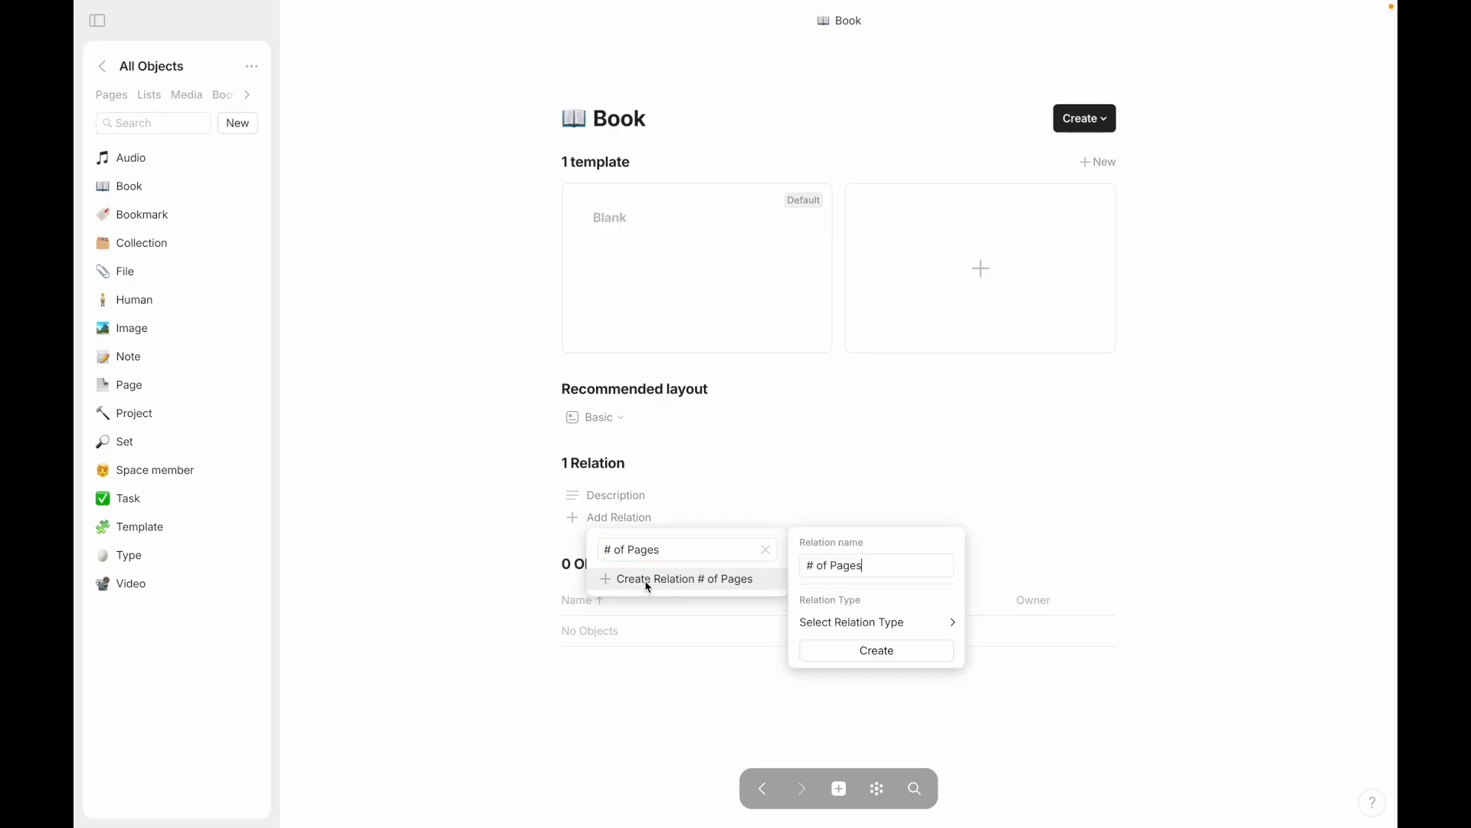
pyautogui.click(811, 624)
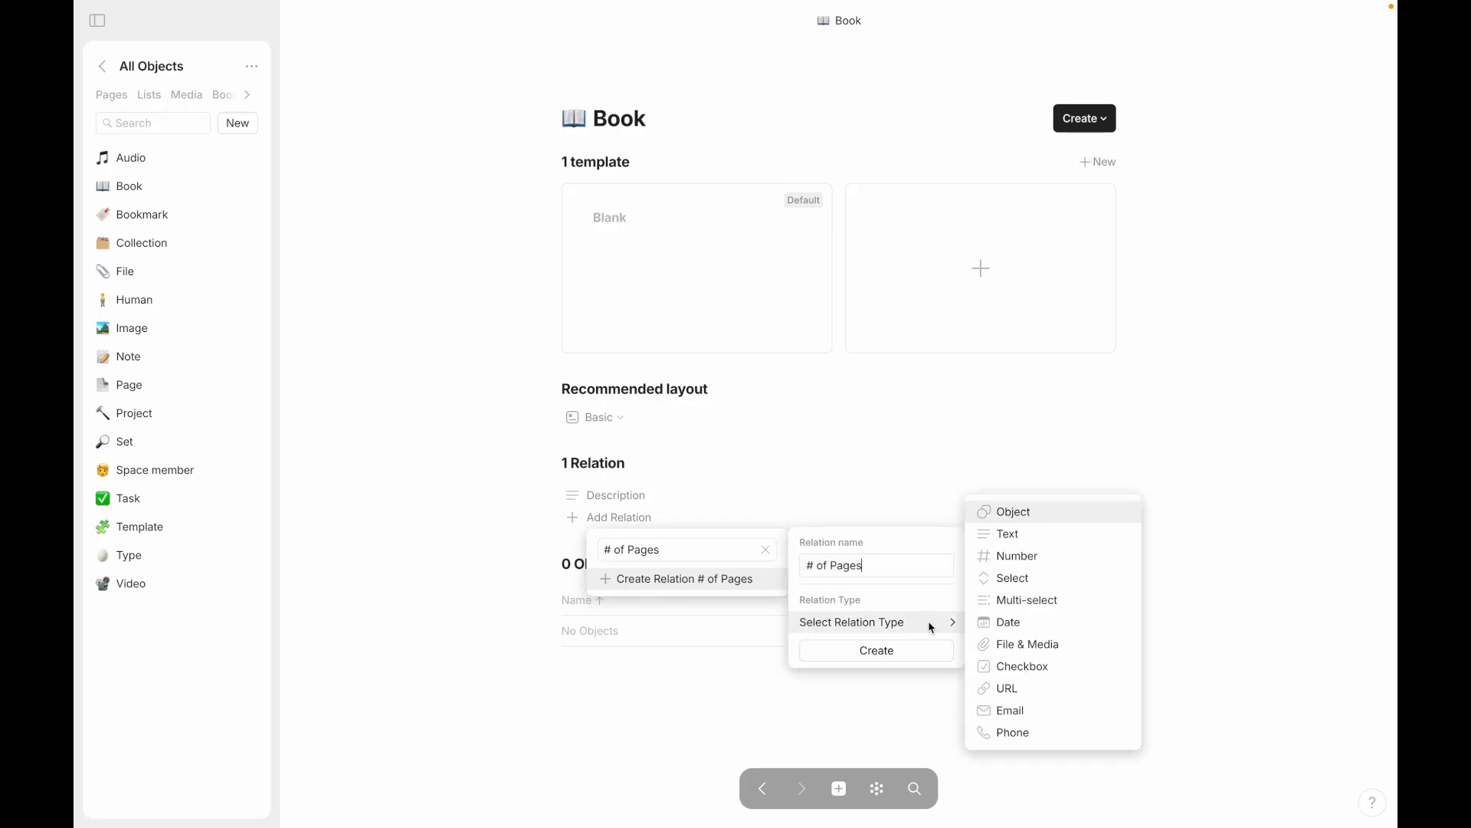
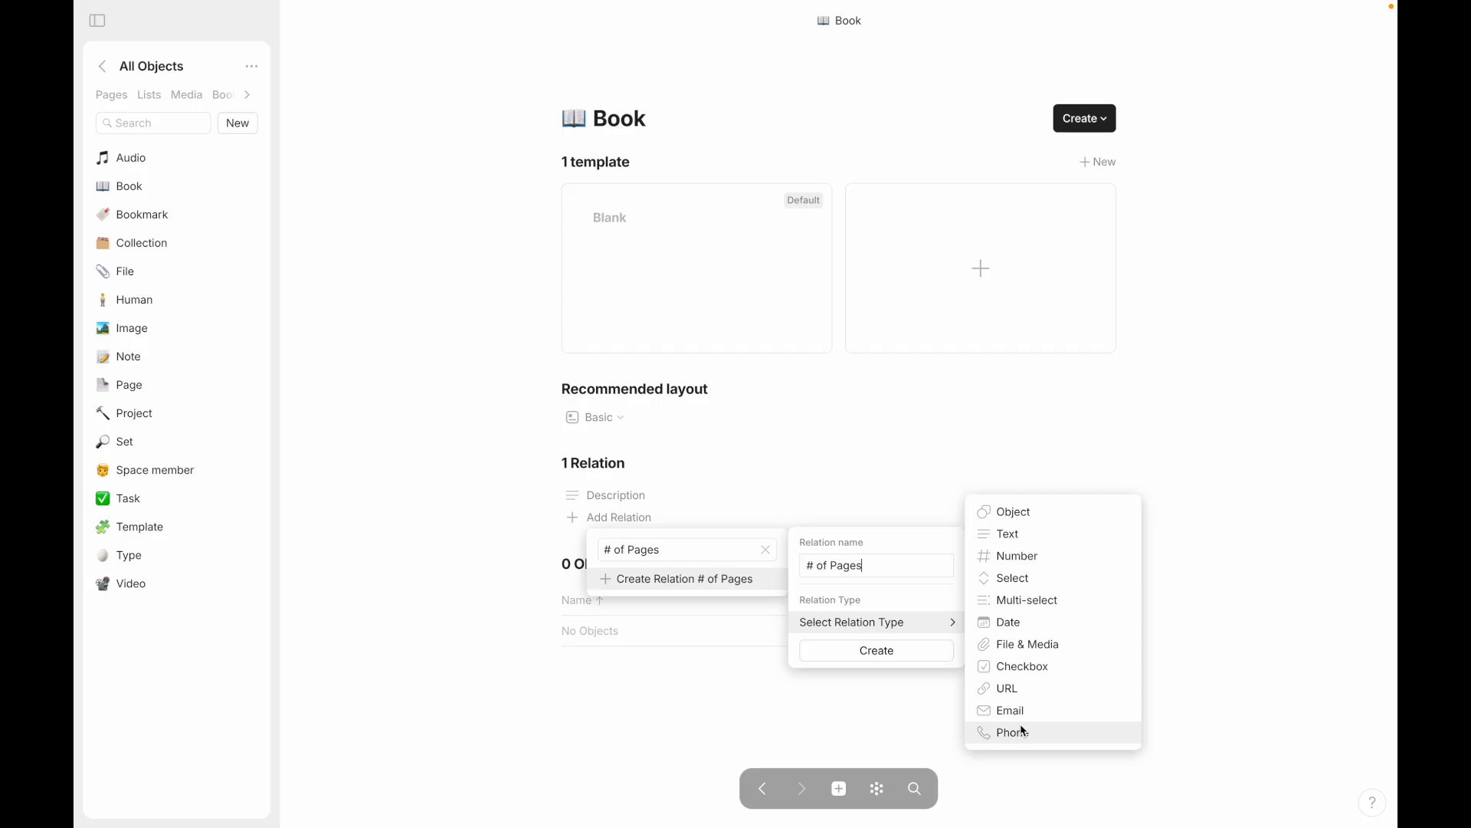
pyautogui.click(1024, 564)
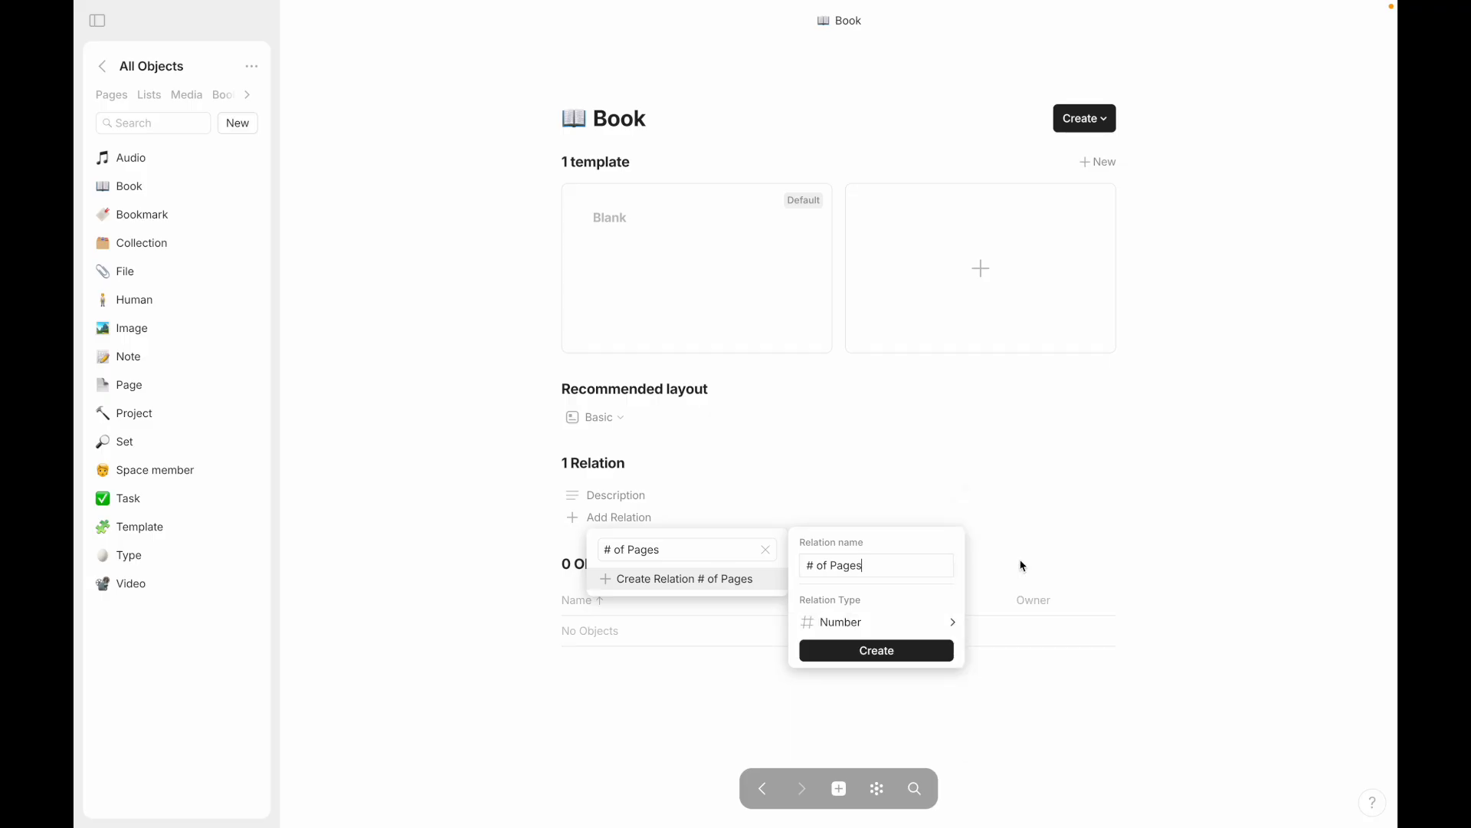
pyautogui.click(881, 650)
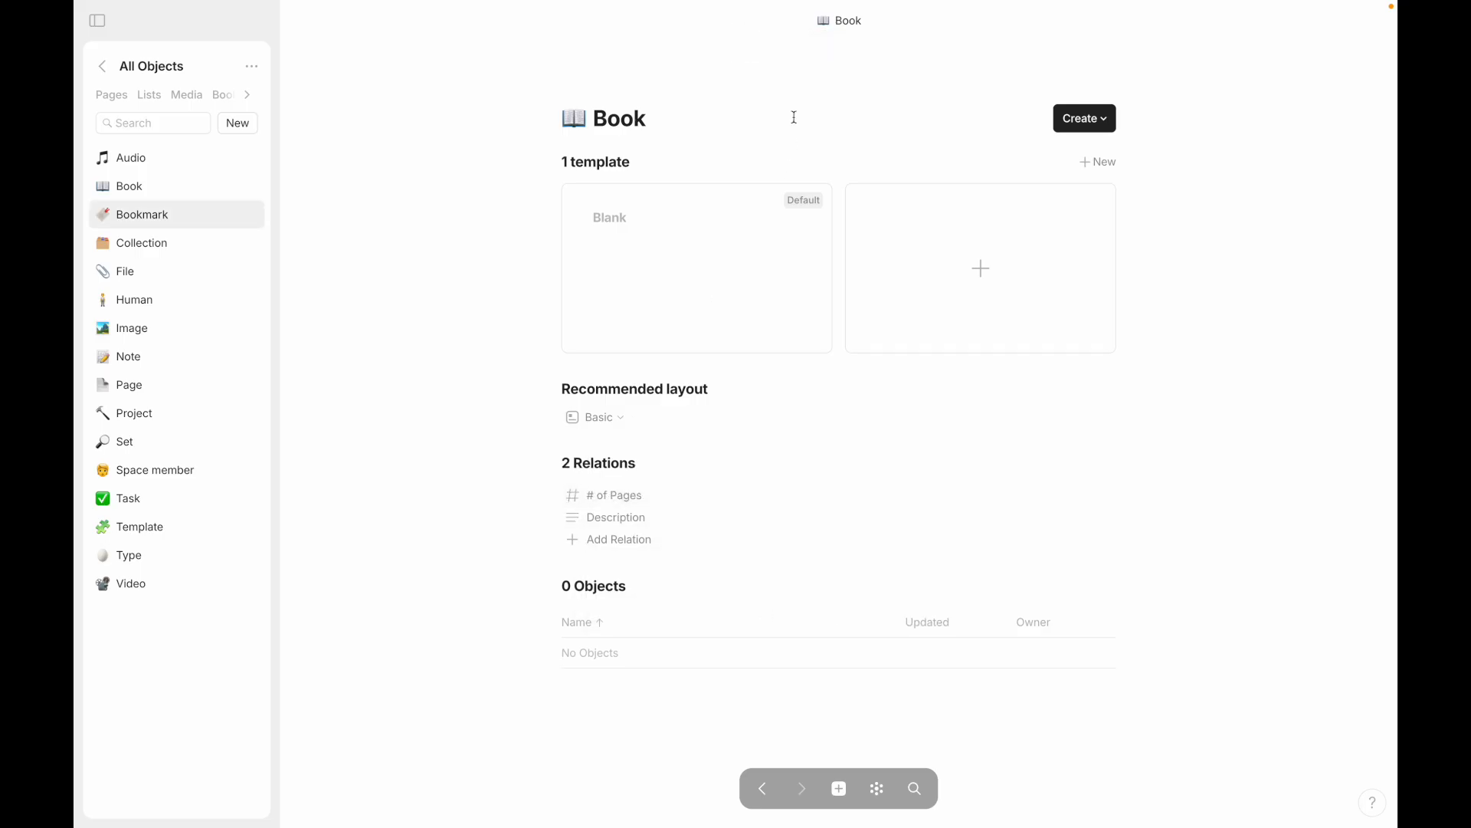
# Step: Add a new relation named "Reading Status" with the Select relation type to the Book type
pyautogui.click(597, 549)
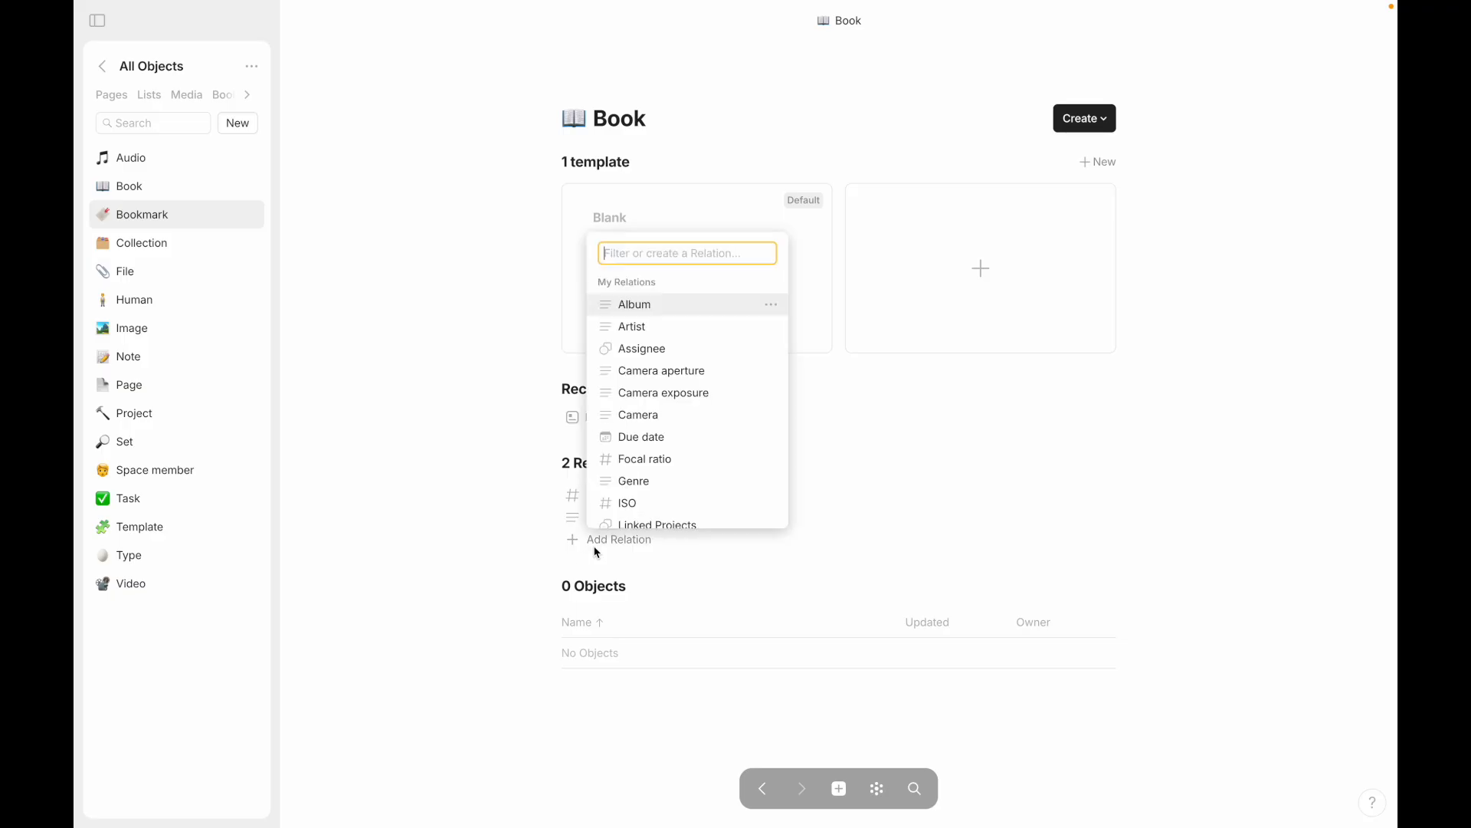
pyautogui.write('Reading Status')
pyautogui.click(657, 601)
pyautogui.click(862, 643)
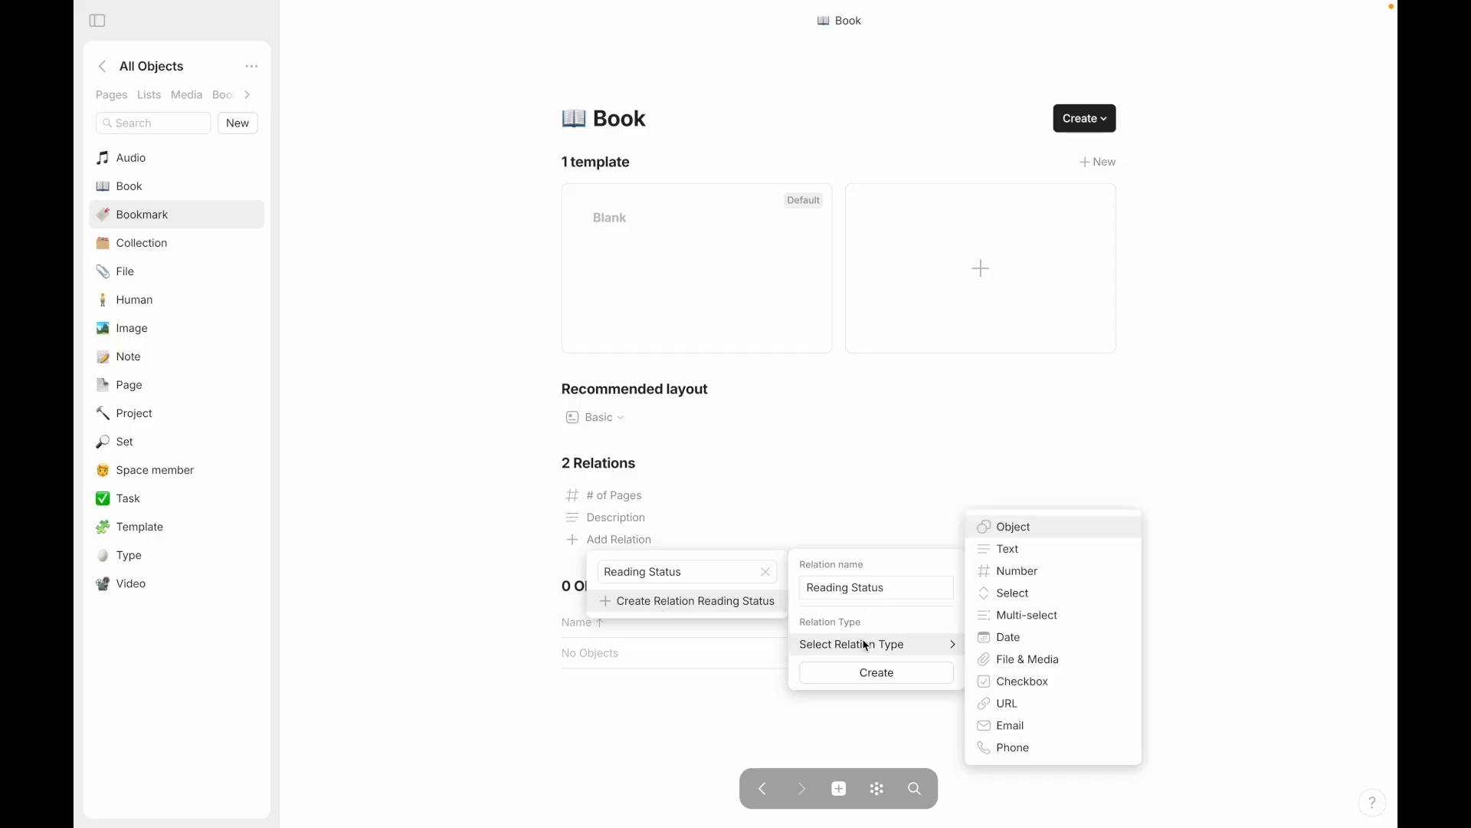
pyautogui.click(1010, 592)
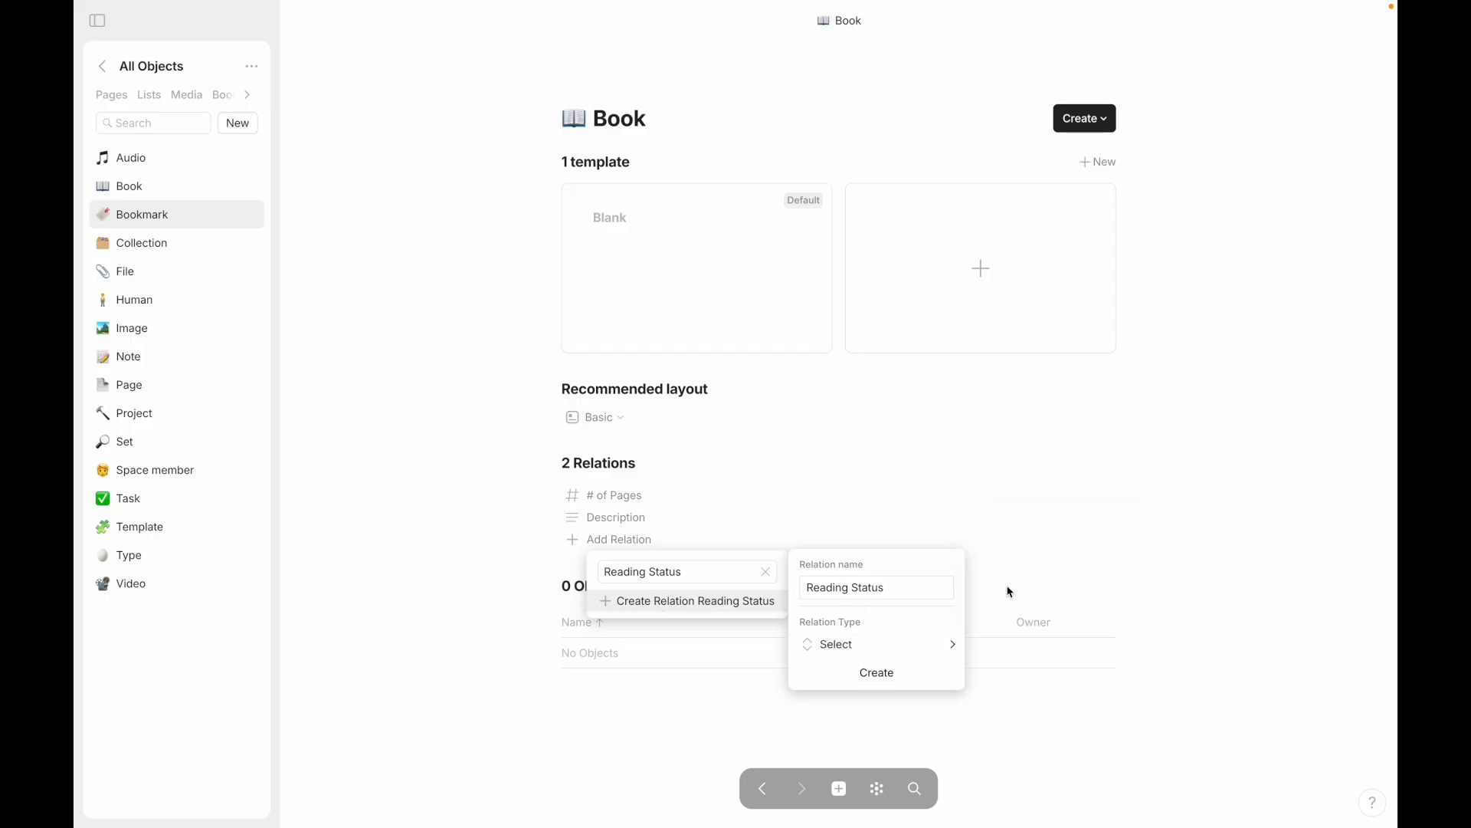
pyautogui.click(881, 675)
# Step: Add a new relation named "Book Format" with the Multi-select relation type to the Book type
pyautogui.click(619, 564)
pyautogui.write('Book Format')
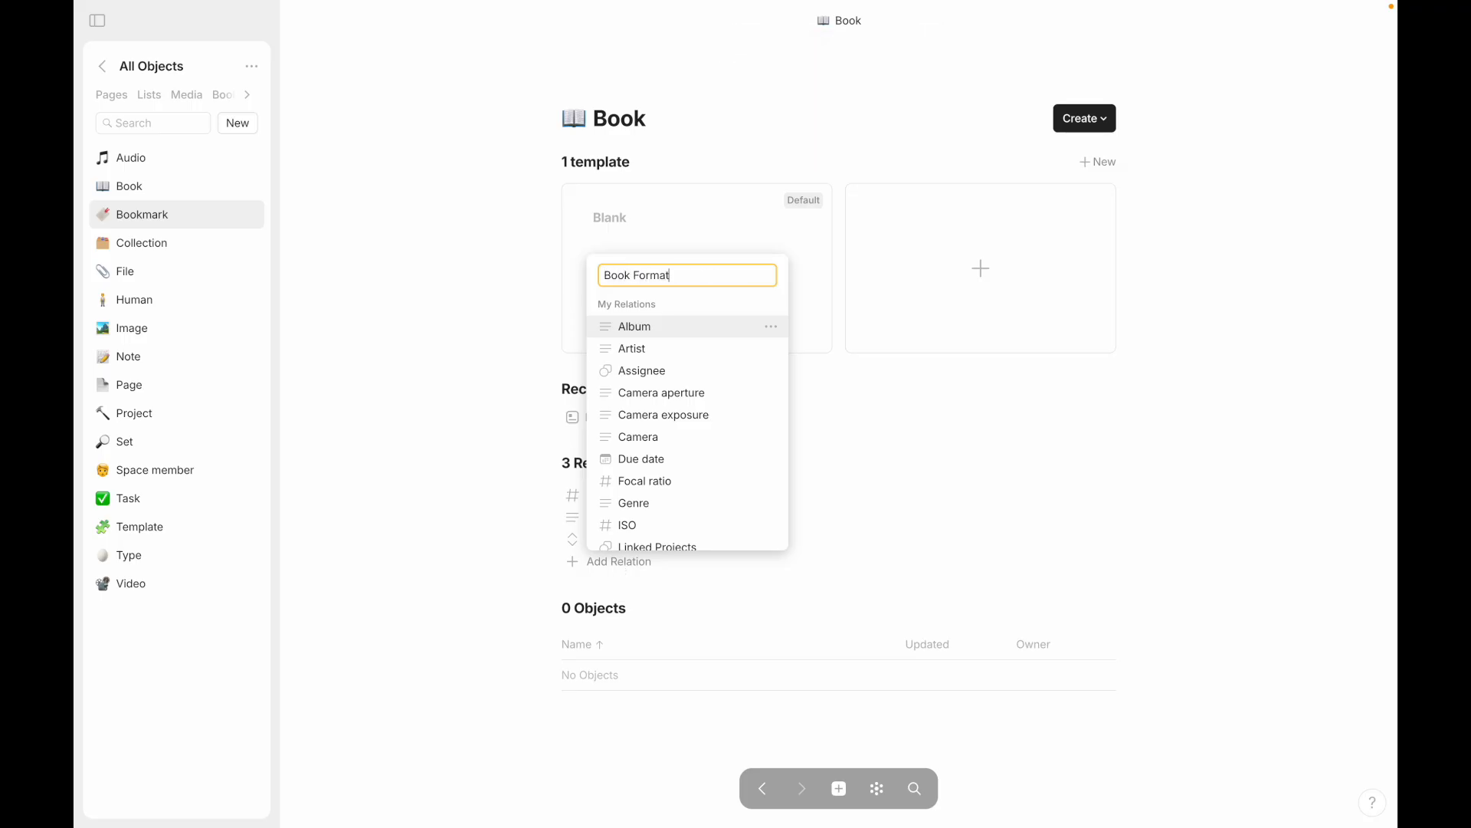
pyautogui.click(651, 629)
pyautogui.moveTo(840, 671)
pyautogui.click(999, 617)
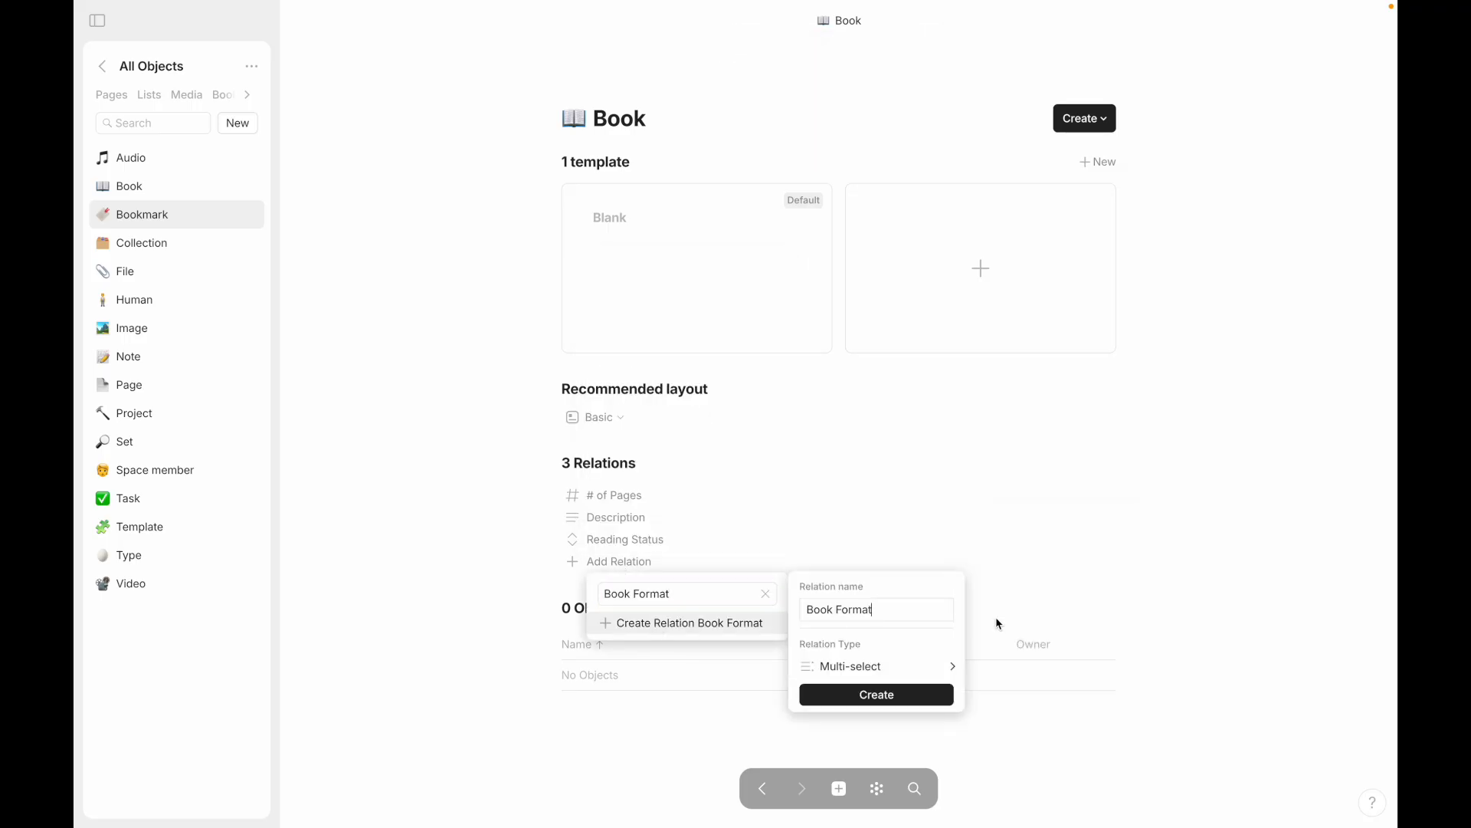
pyautogui.click(903, 706)
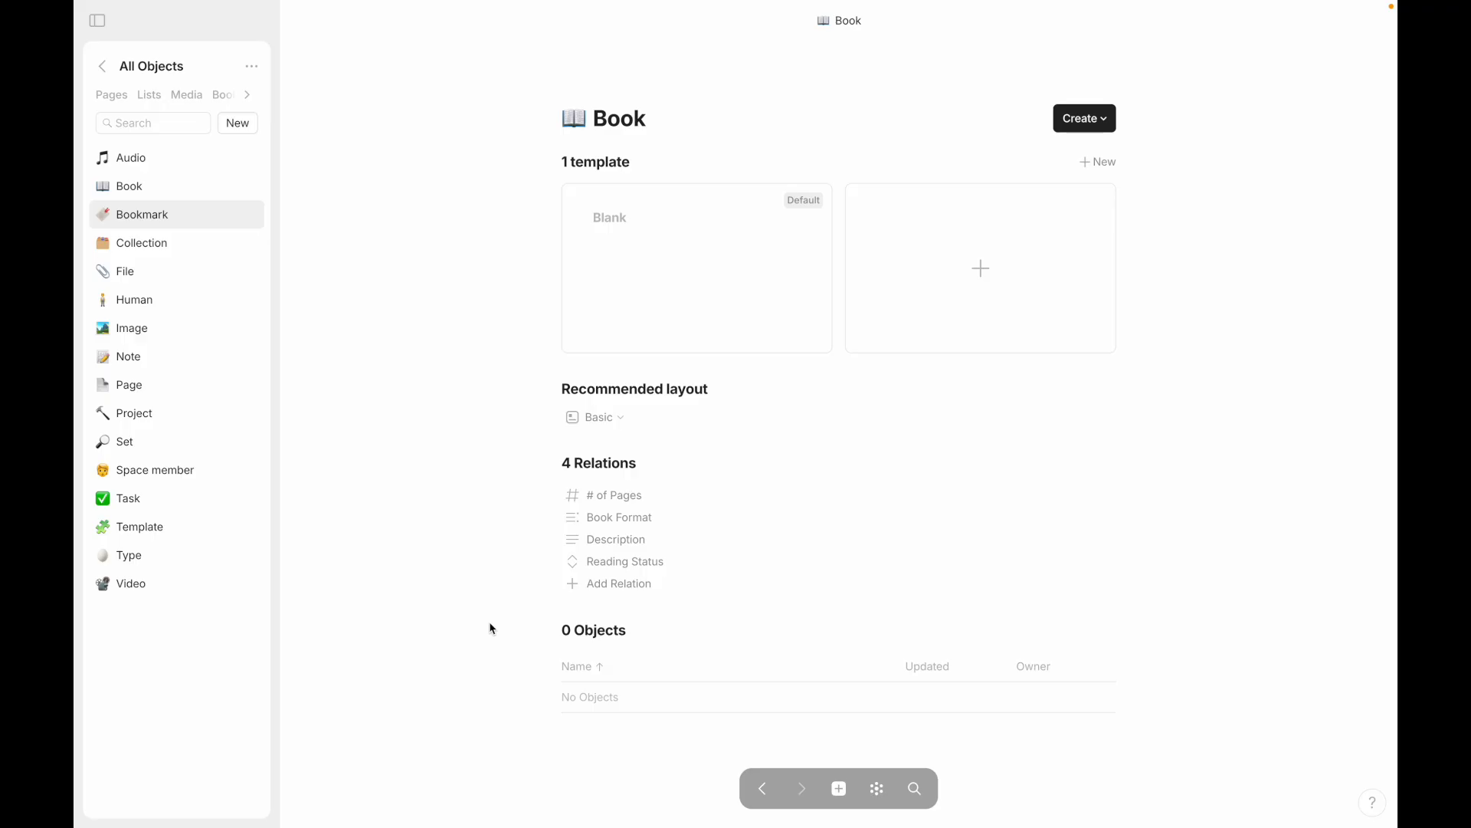
# Step: Create a new object of the Book type and title it "Flight to Arras"
pyautogui.click(1080, 124)
pyautogui.click(1036, 156)
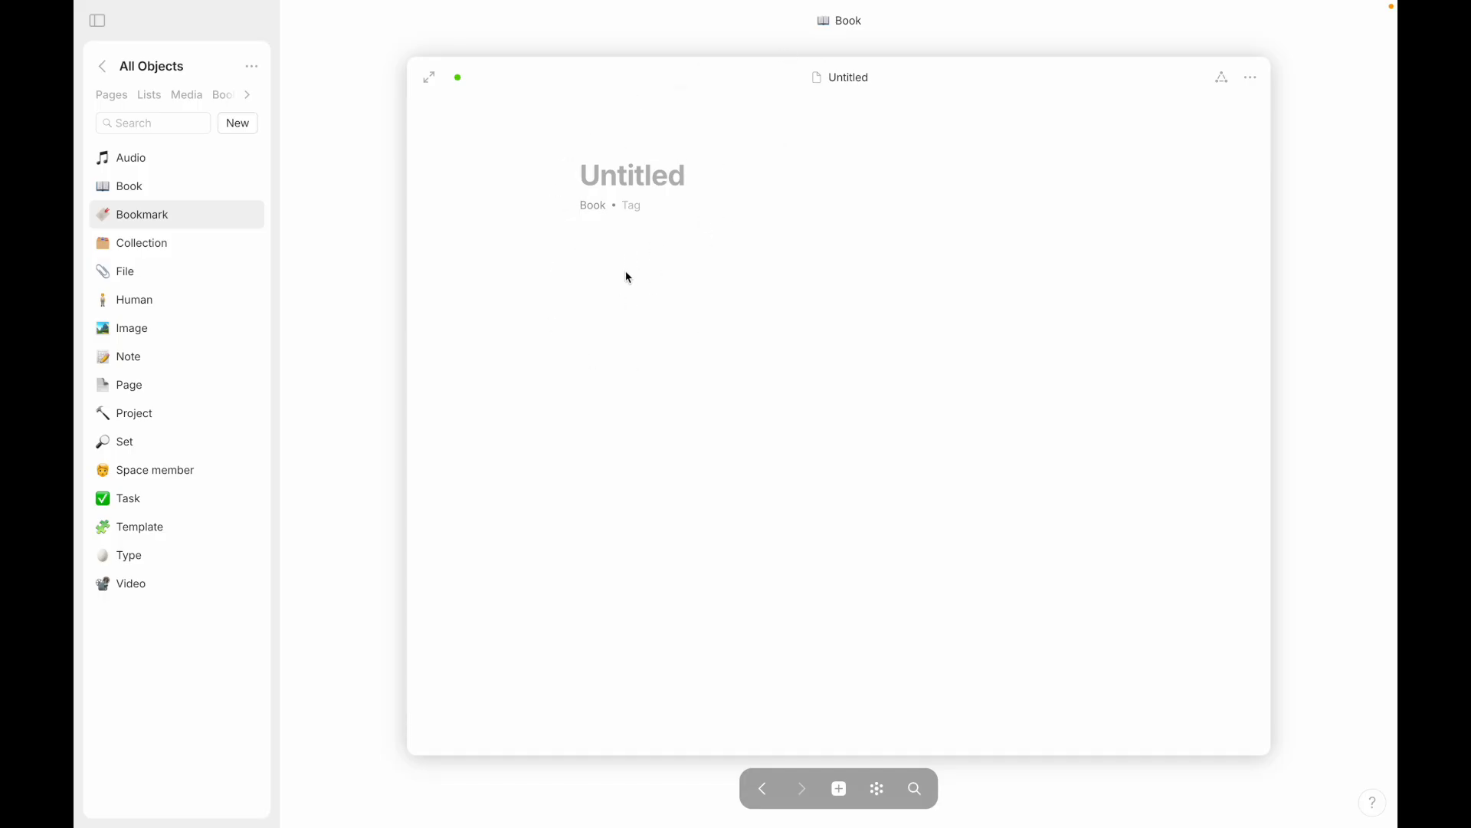
pyautogui.write('Flight t')
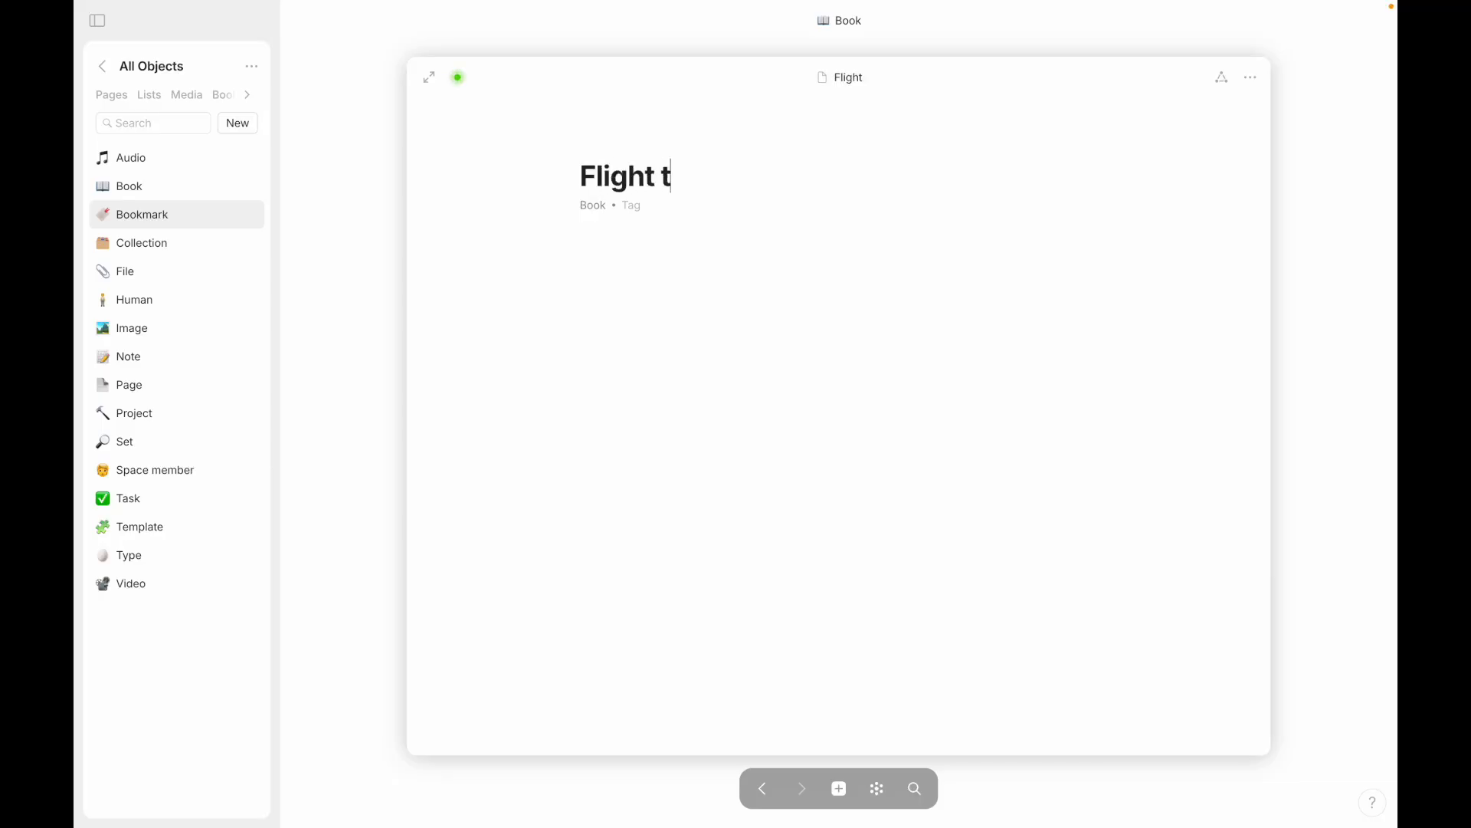
pyautogui.write('o Arras')
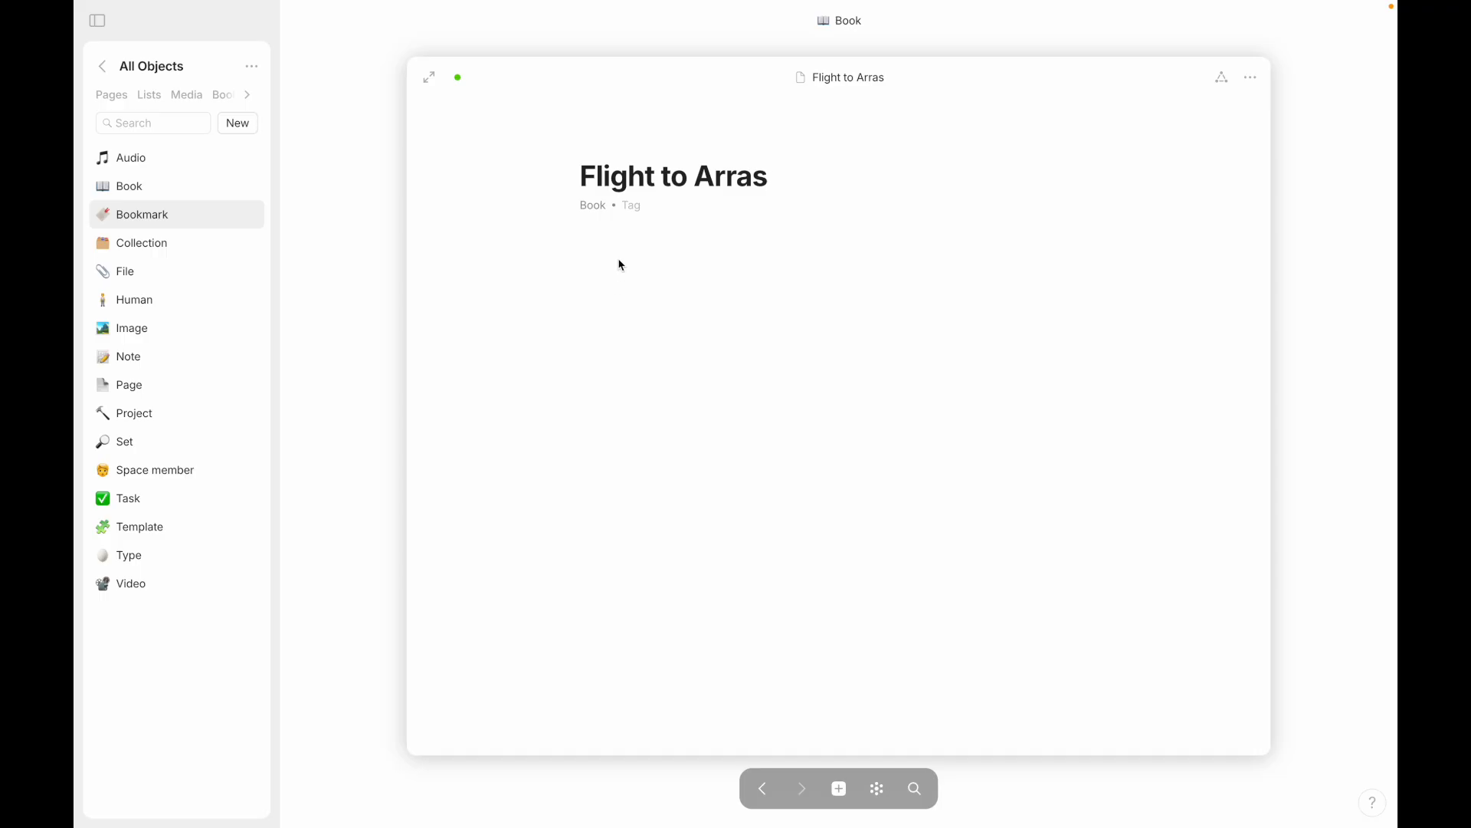
# Step: Search the emojis for "plane" and give the Flight to Arras object the small airplane icon
pyautogui.click(609, 144)
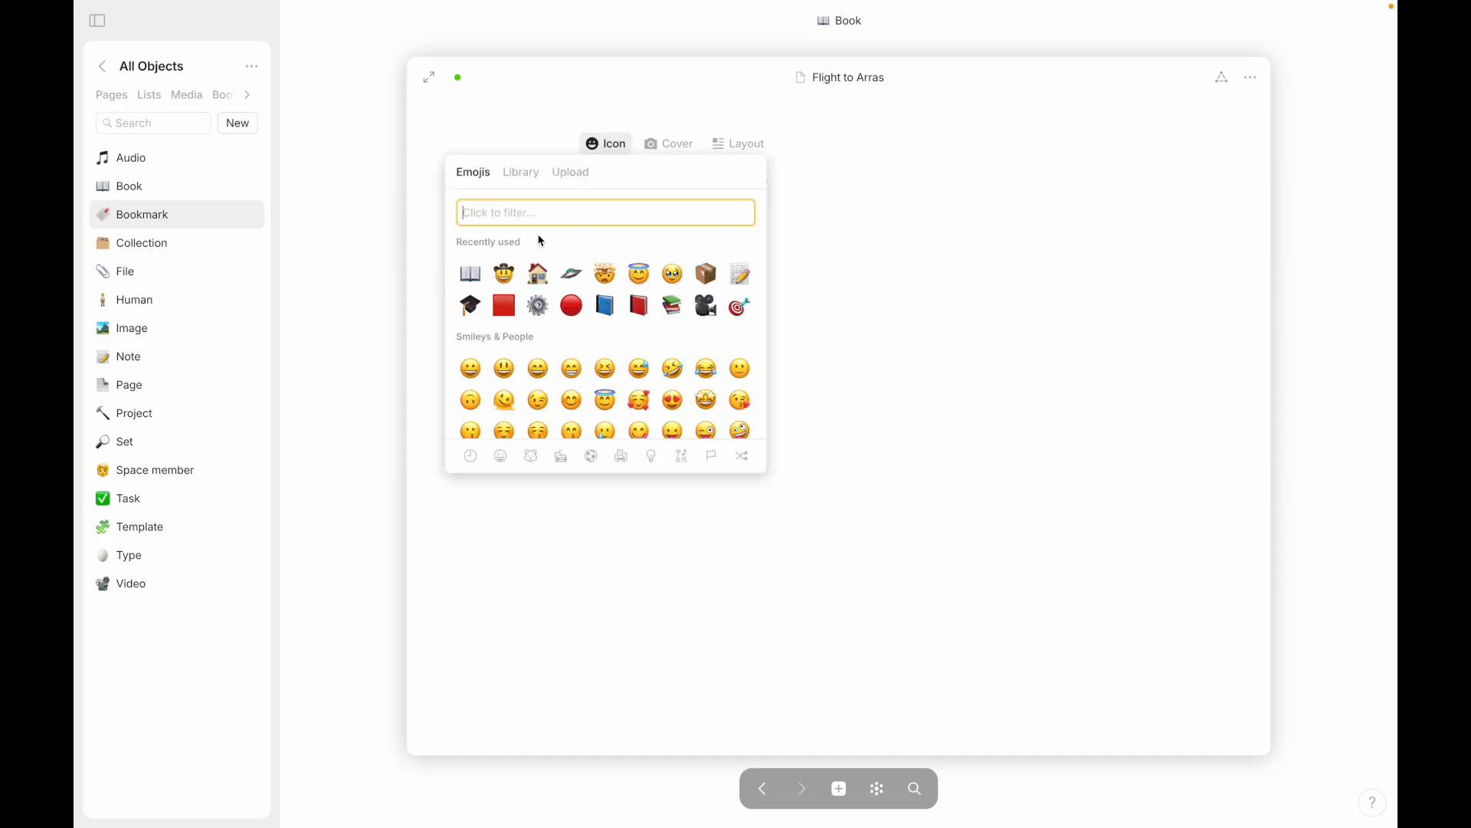
pyautogui.write('plane')
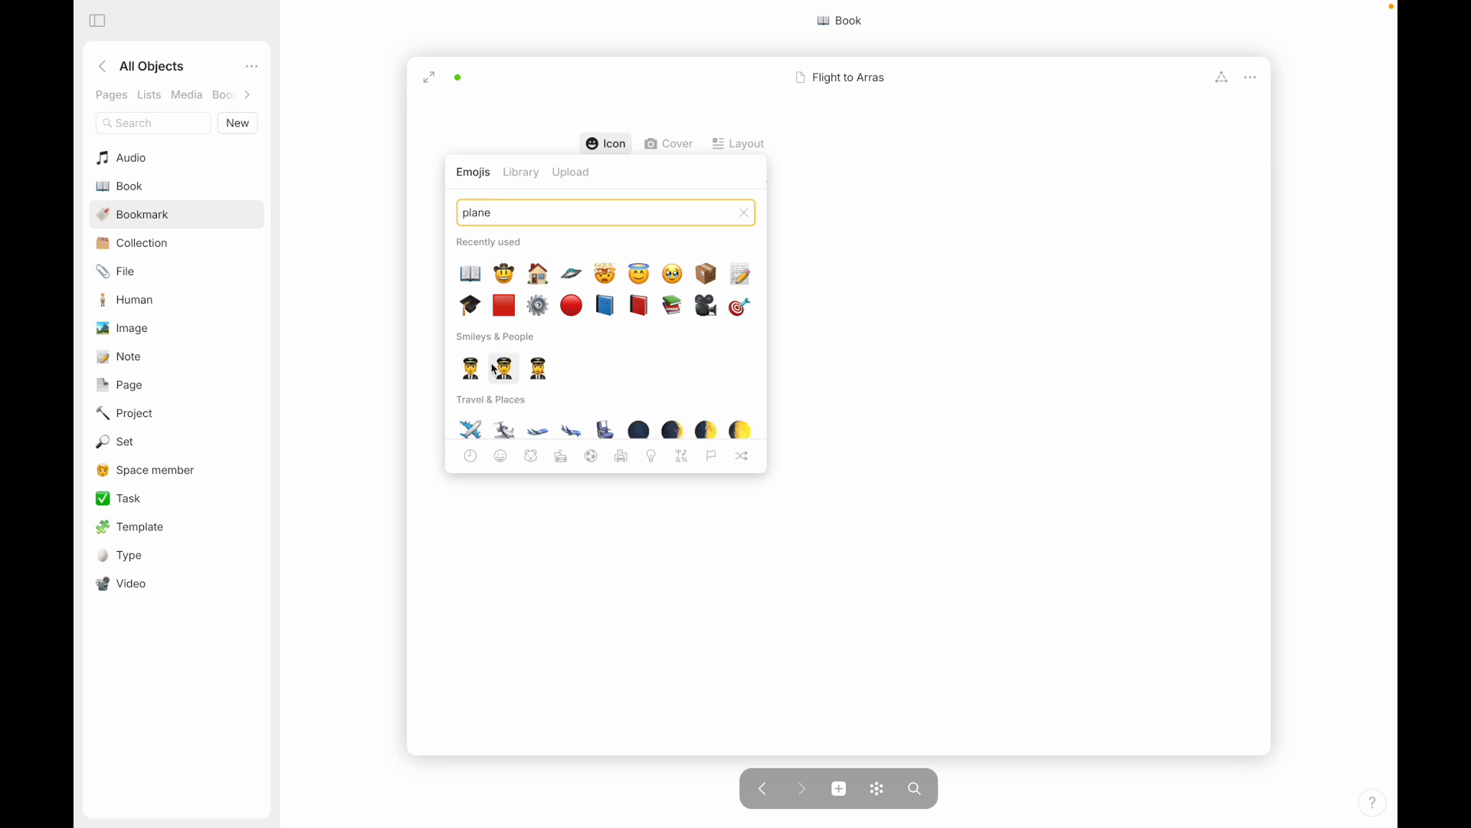
pyautogui.scroll(-1, 559, 397)
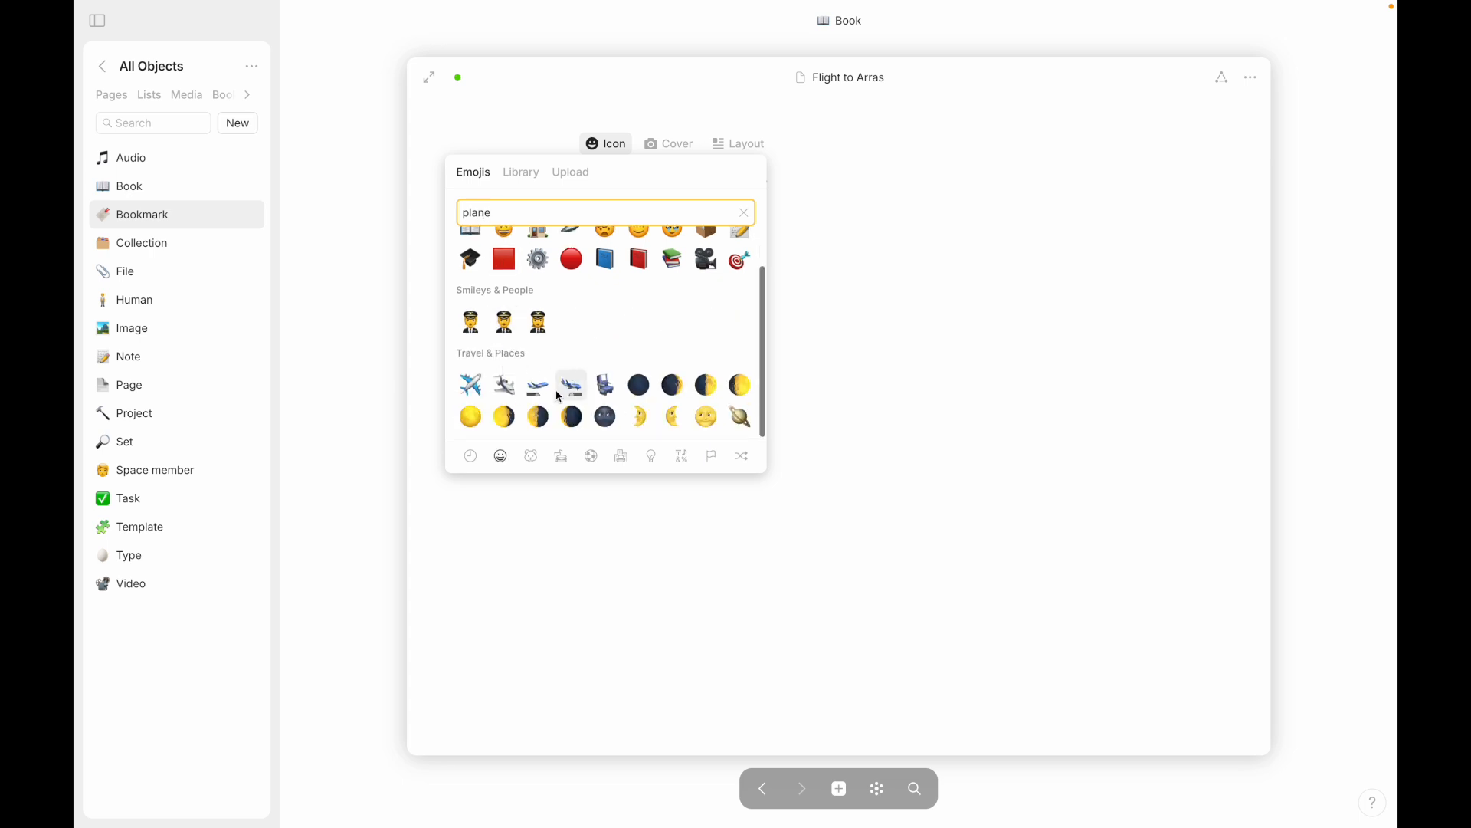
pyautogui.click(505, 387)
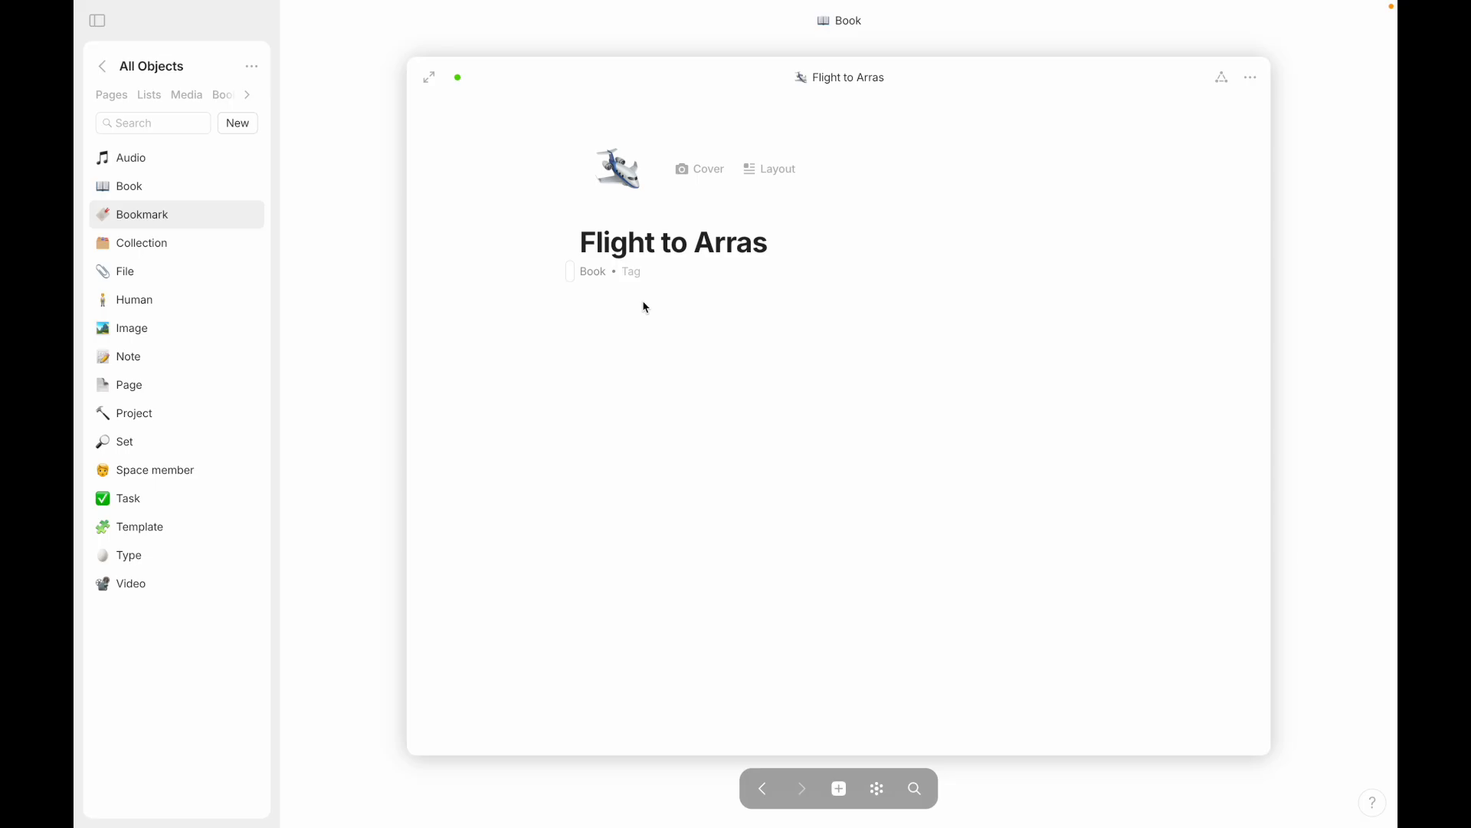
# Step: Change the Flight to Arras object's type to Page and switch it back to Book
pyautogui.click(588, 272)
pyautogui.click(589, 274)
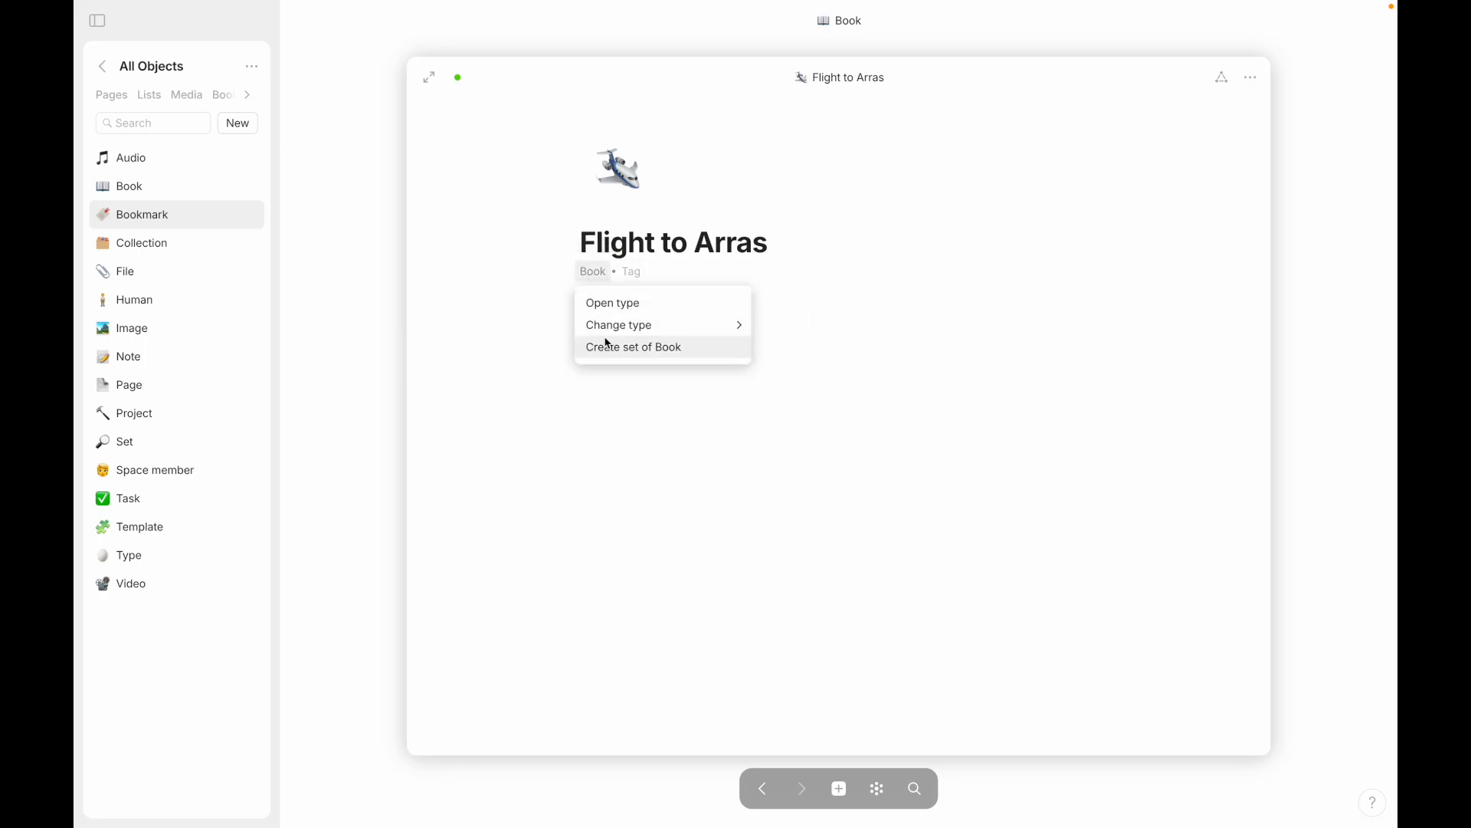
pyautogui.moveTo(609, 331)
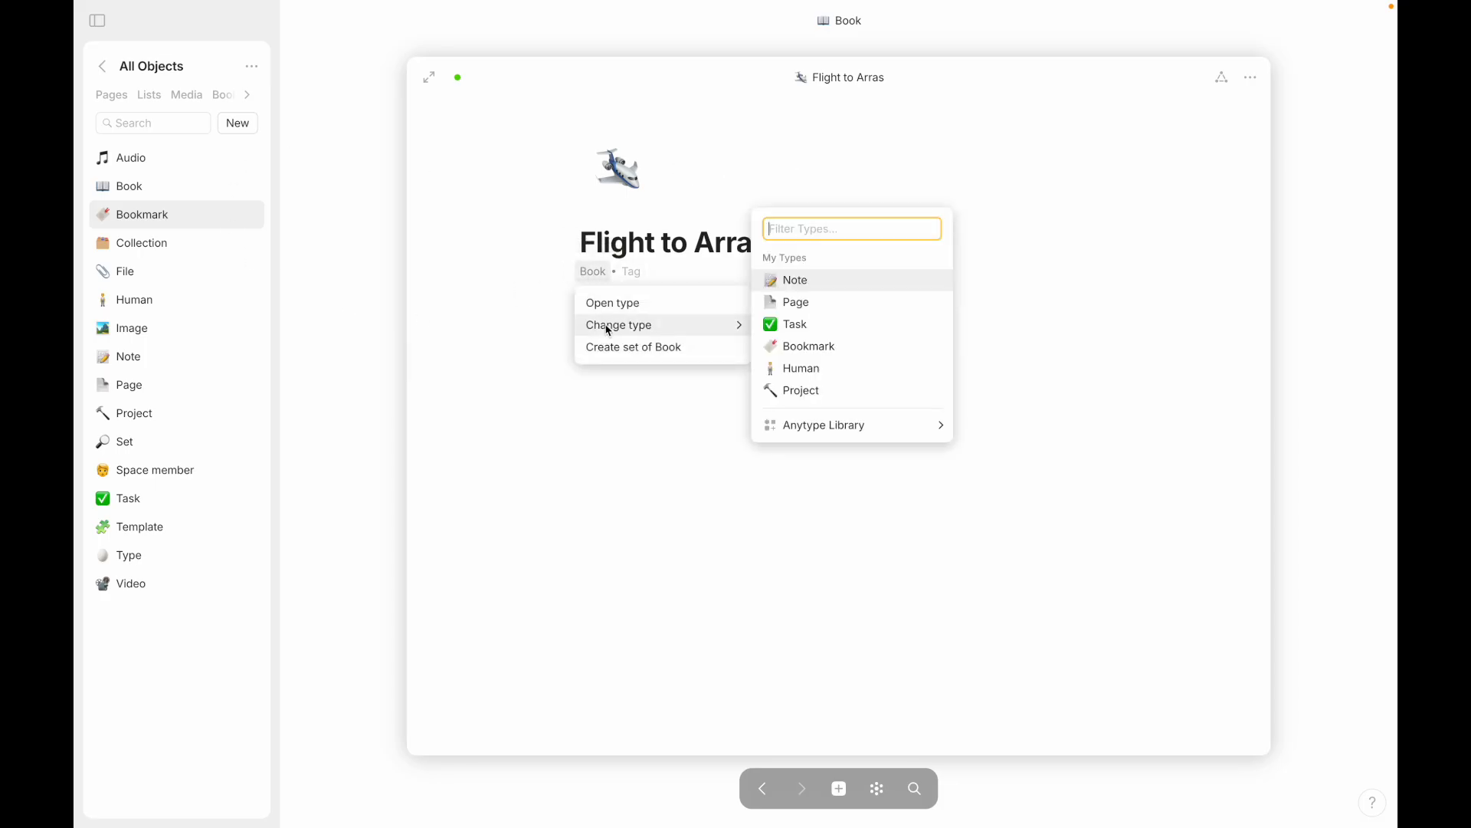
pyautogui.click(806, 301)
pyautogui.click(595, 272)
pyautogui.moveTo(743, 325)
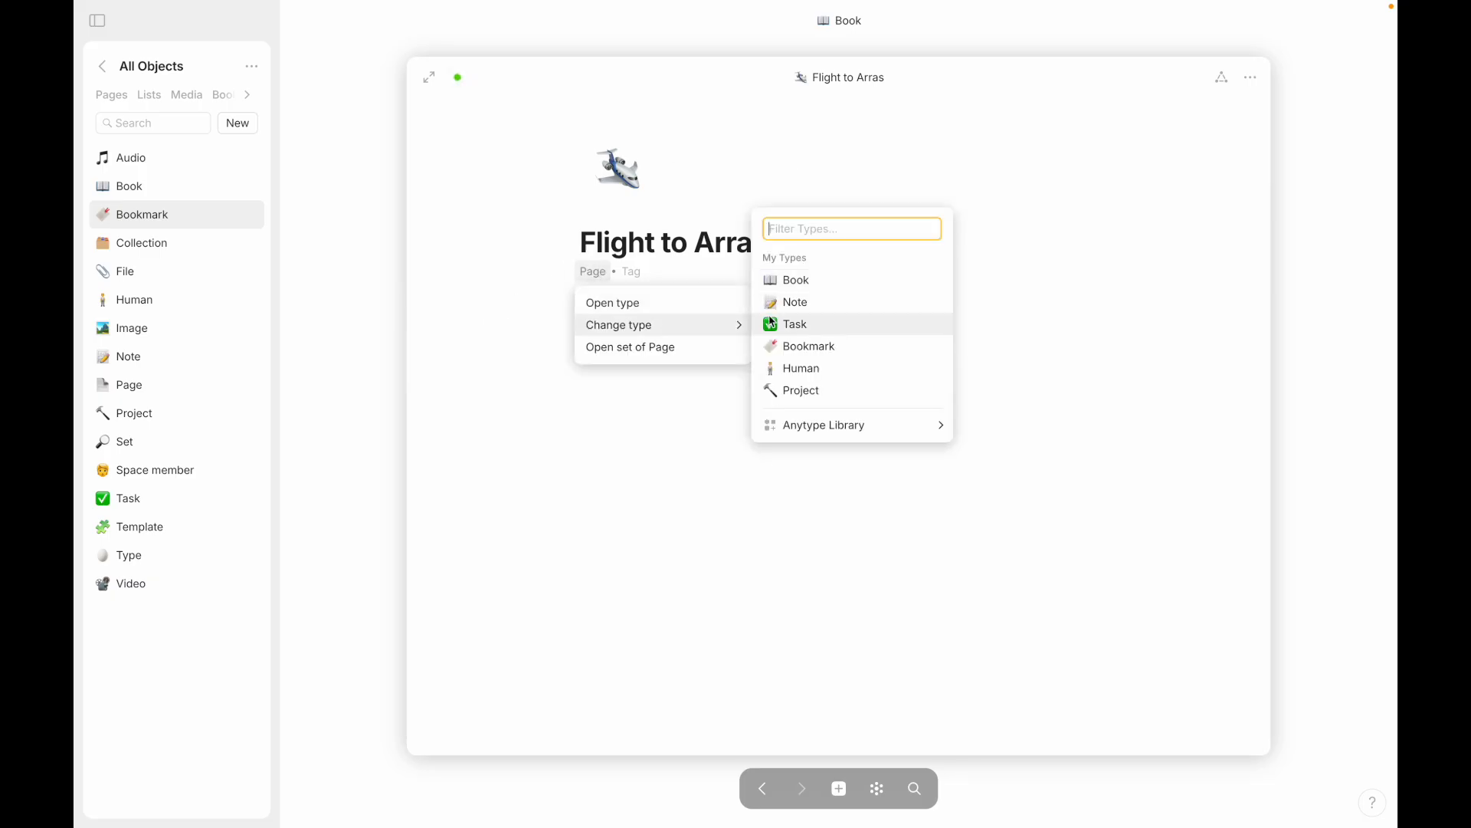
pyautogui.click(789, 284)
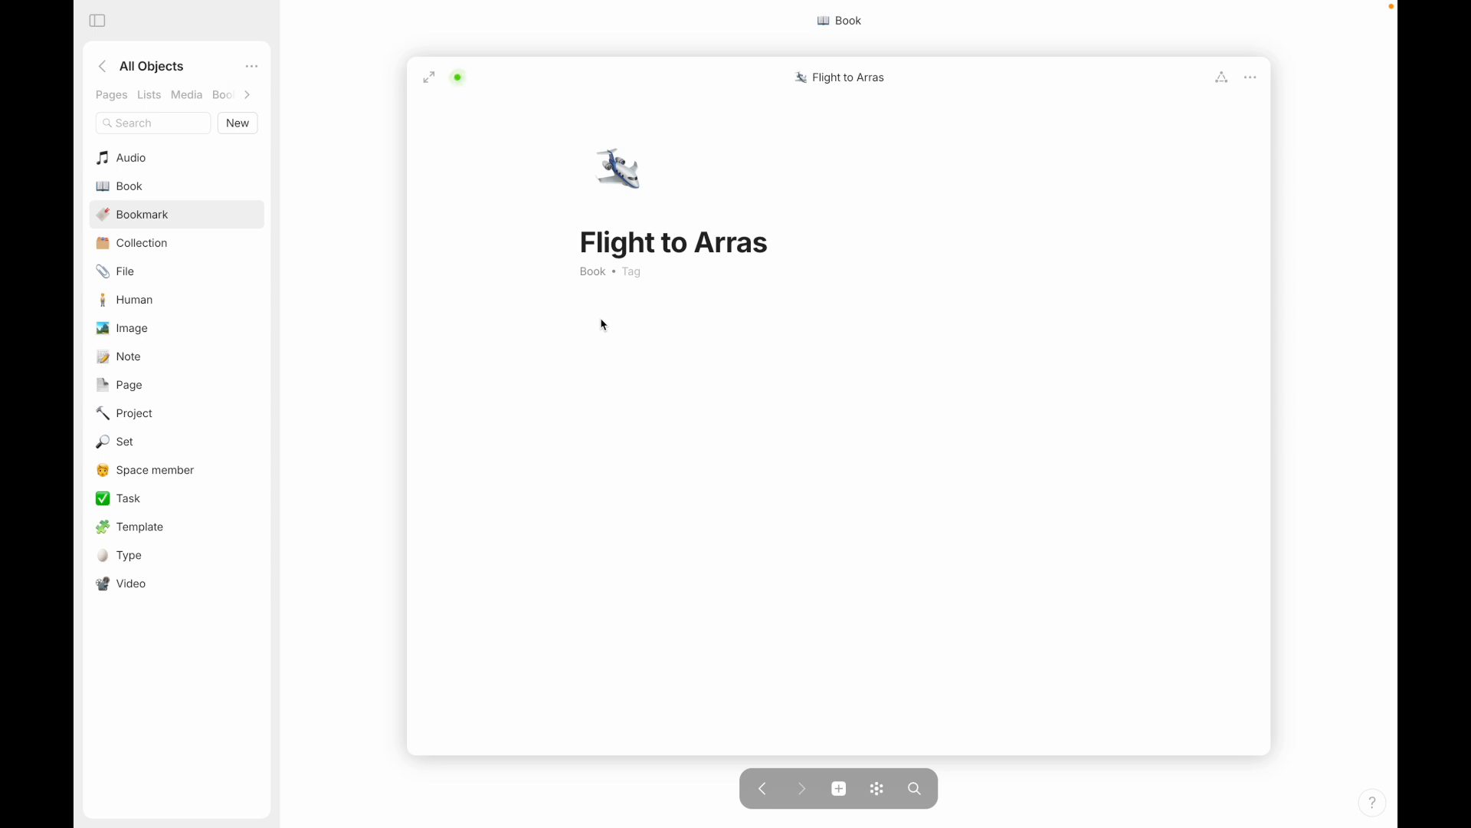
# Step: Change the Flight to Arras object's type to Task and switch it back to Book
pyautogui.click(596, 270)
pyautogui.moveTo(660, 330)
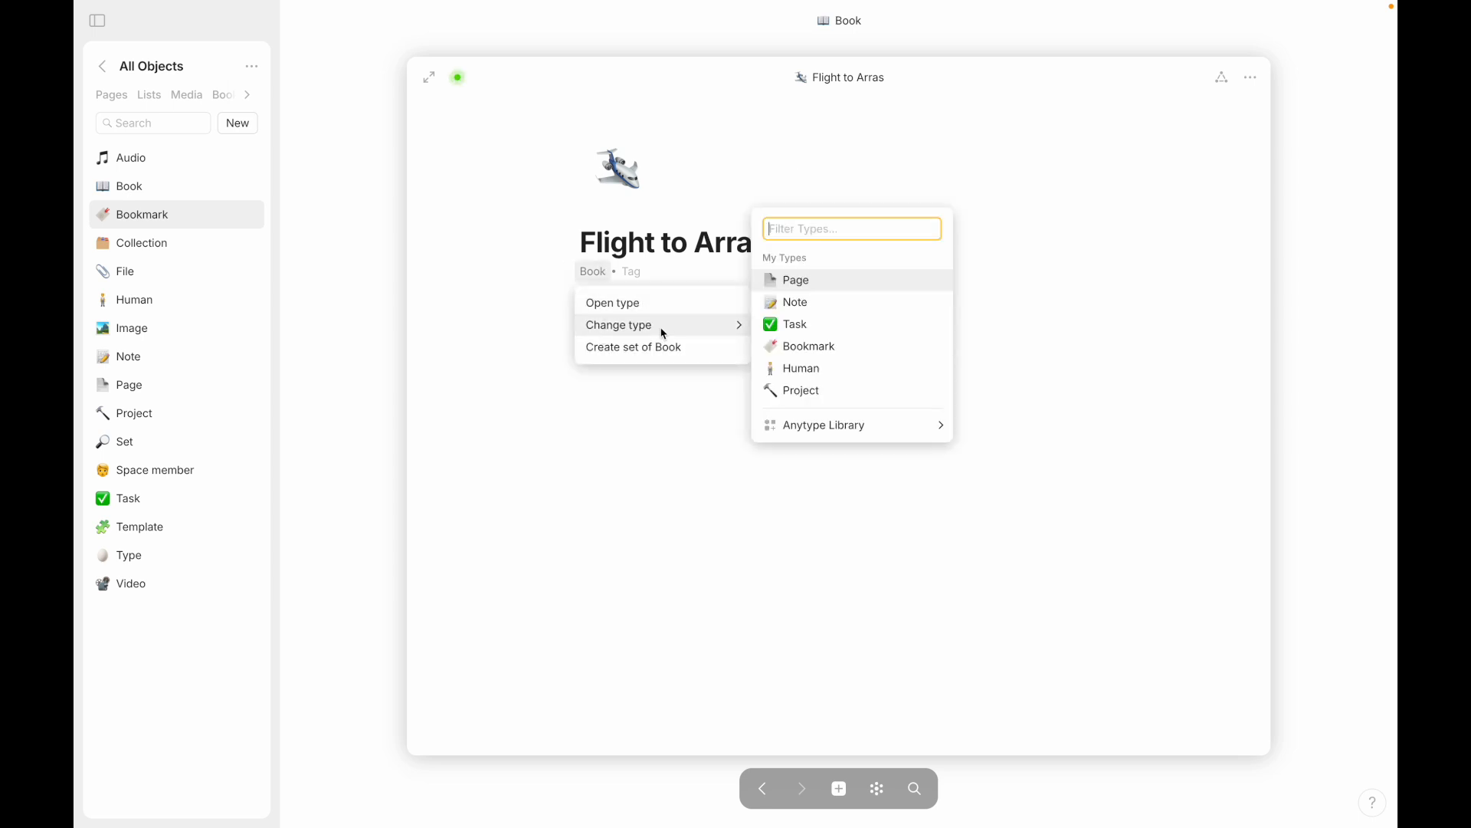
pyautogui.click(804, 332)
pyautogui.click(599, 199)
pyautogui.moveTo(614, 263)
pyautogui.click(774, 205)
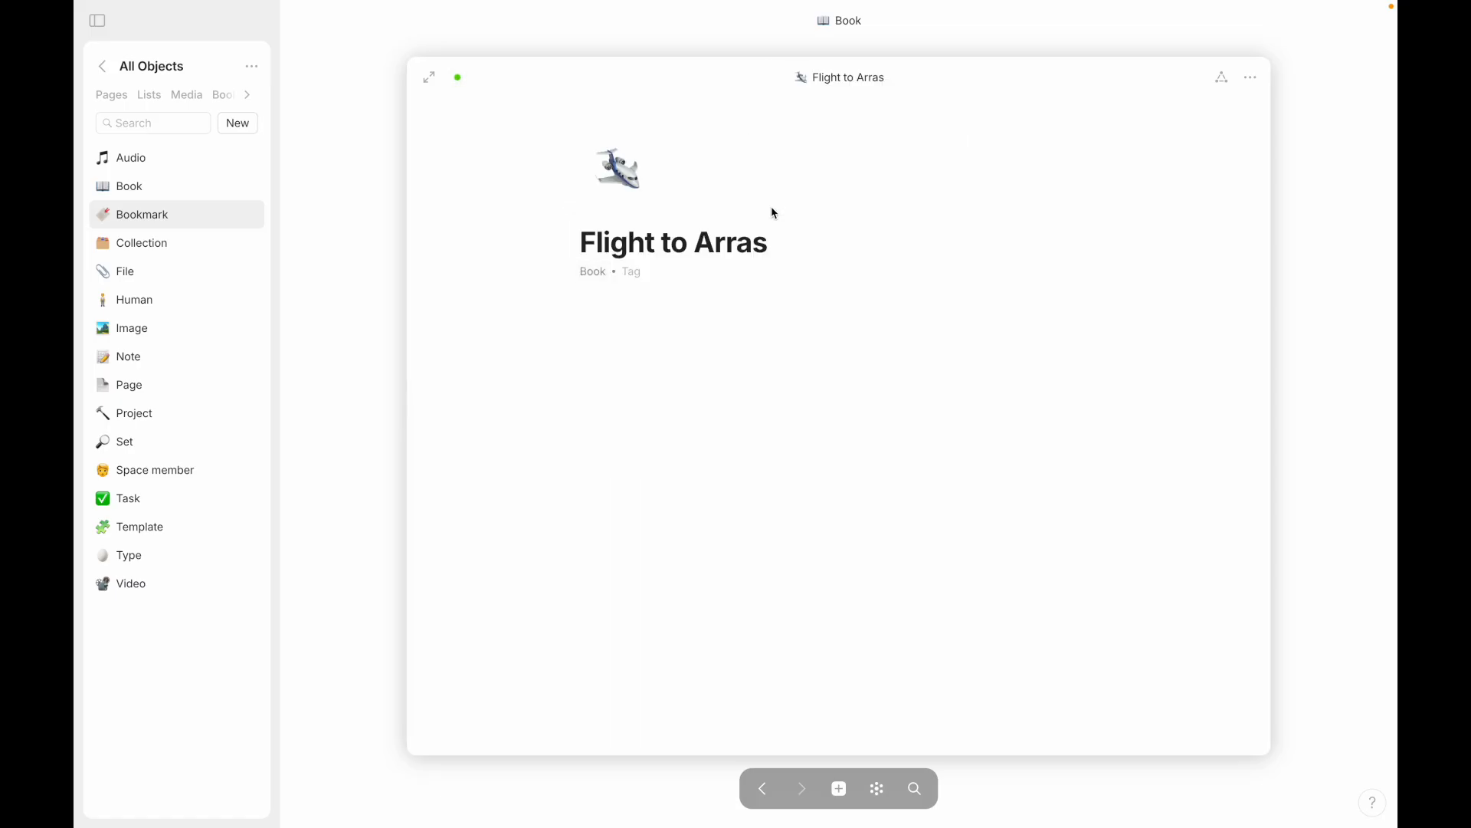
# Step: View the Book type from the Flight to Arras object and close the preview window
pyautogui.click(596, 276)
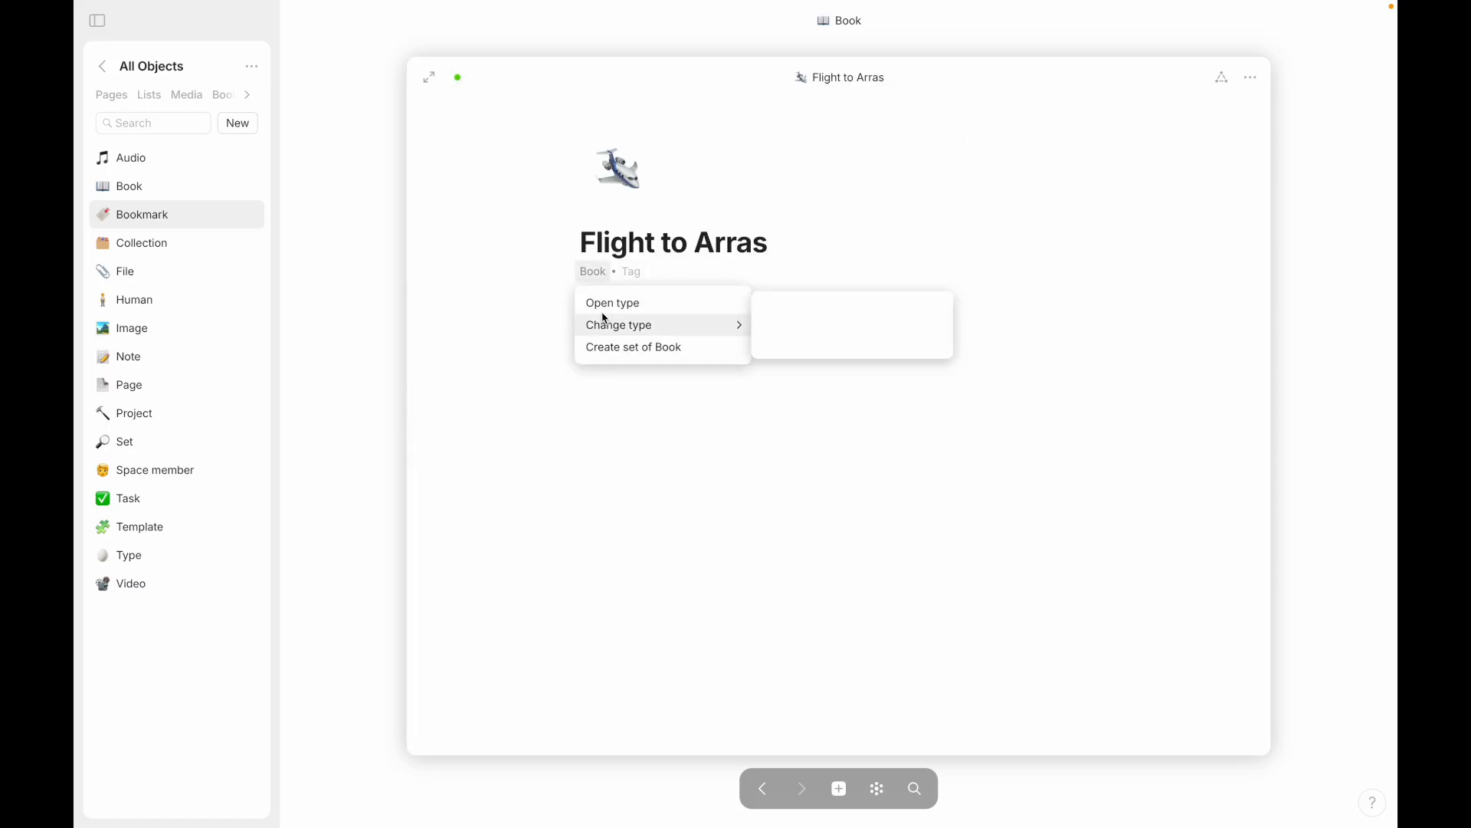
pyautogui.click(604, 305)
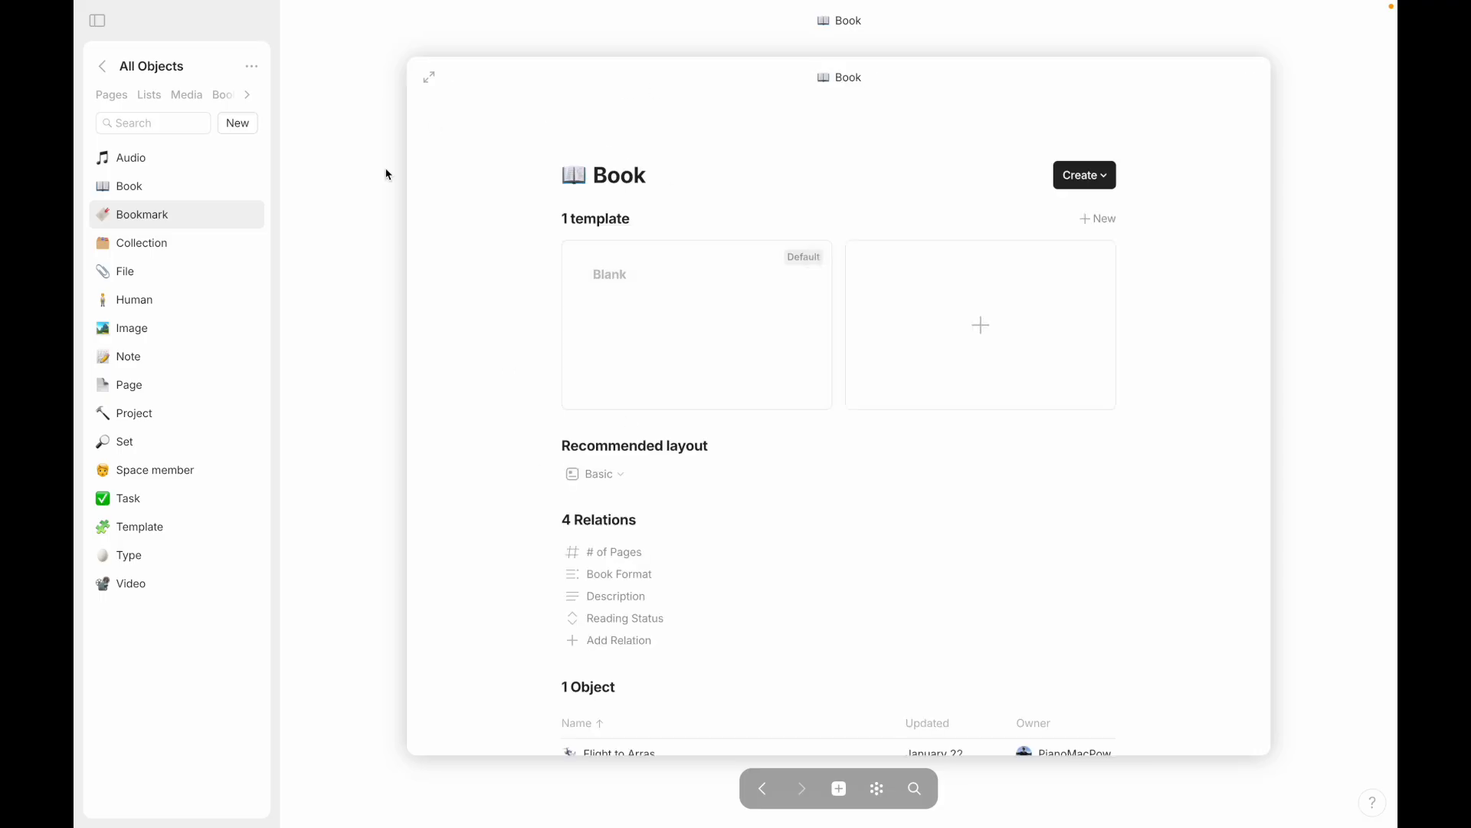
pyautogui.click(358, 243)
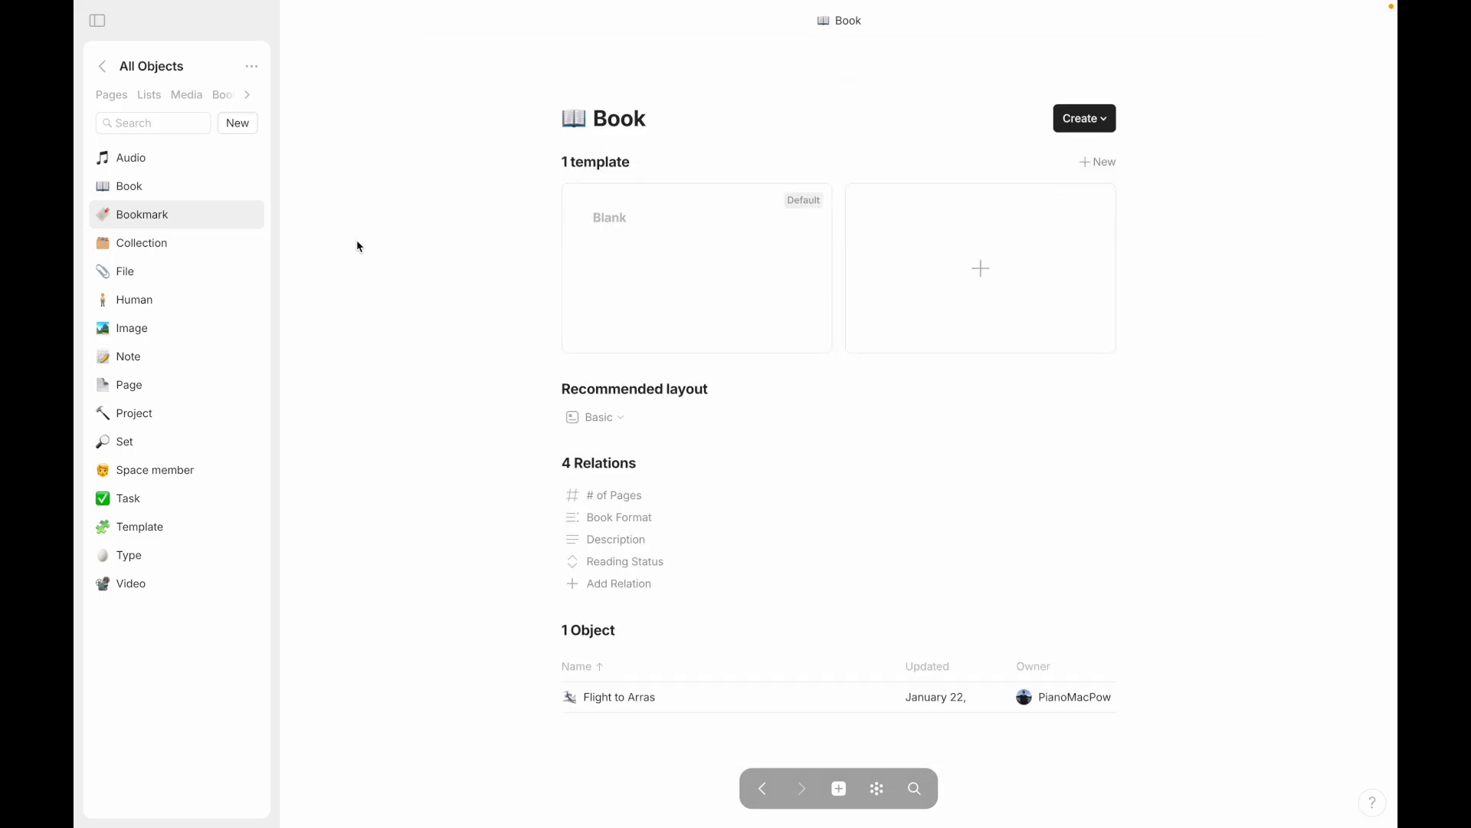
# Step: Open the Flight to Arras book and view the actions available for its object type
pyautogui.click(606, 697)
pyautogui.click(606, 275)
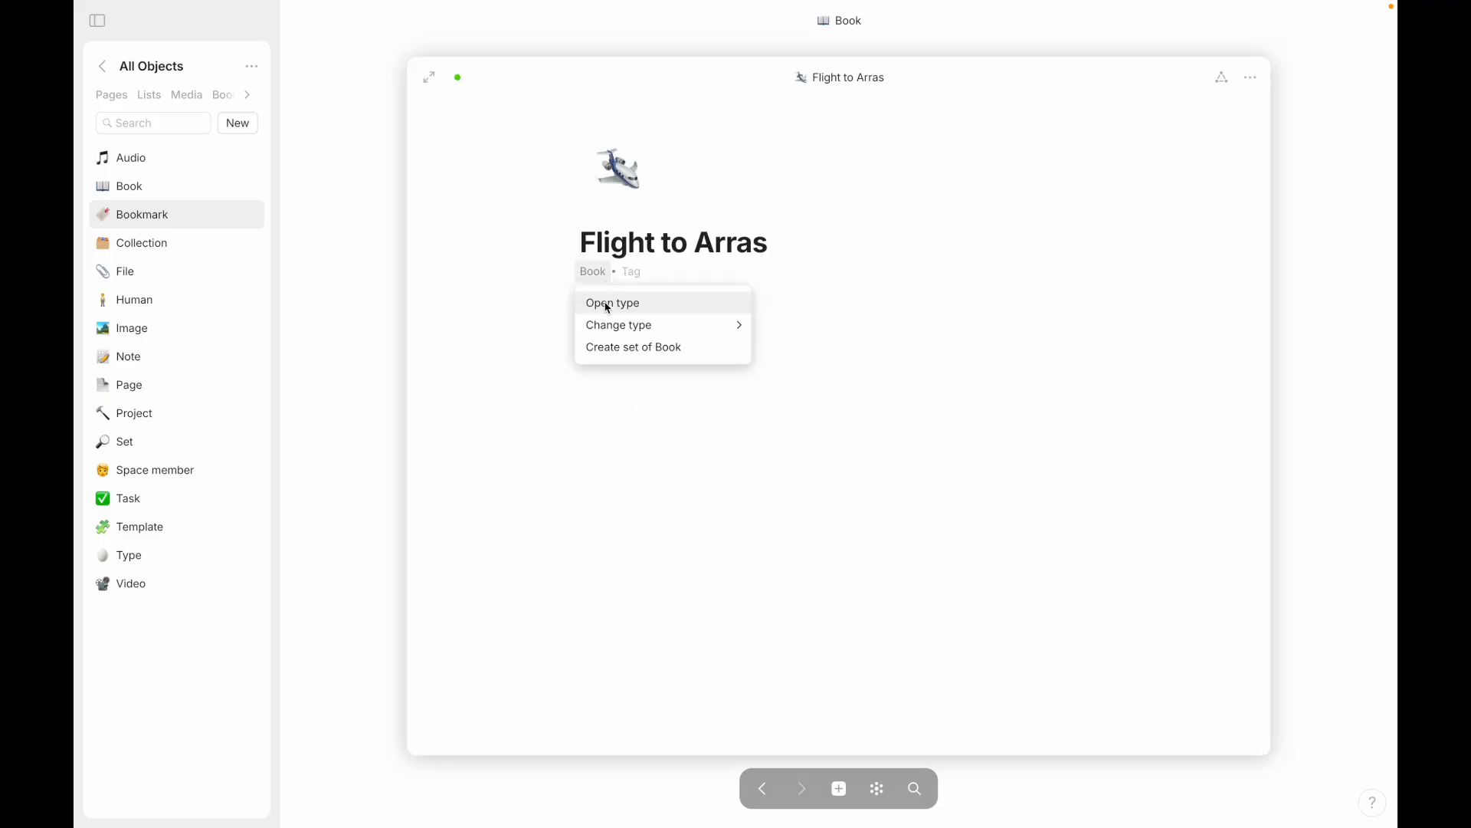
pyautogui.moveTo(610, 329)
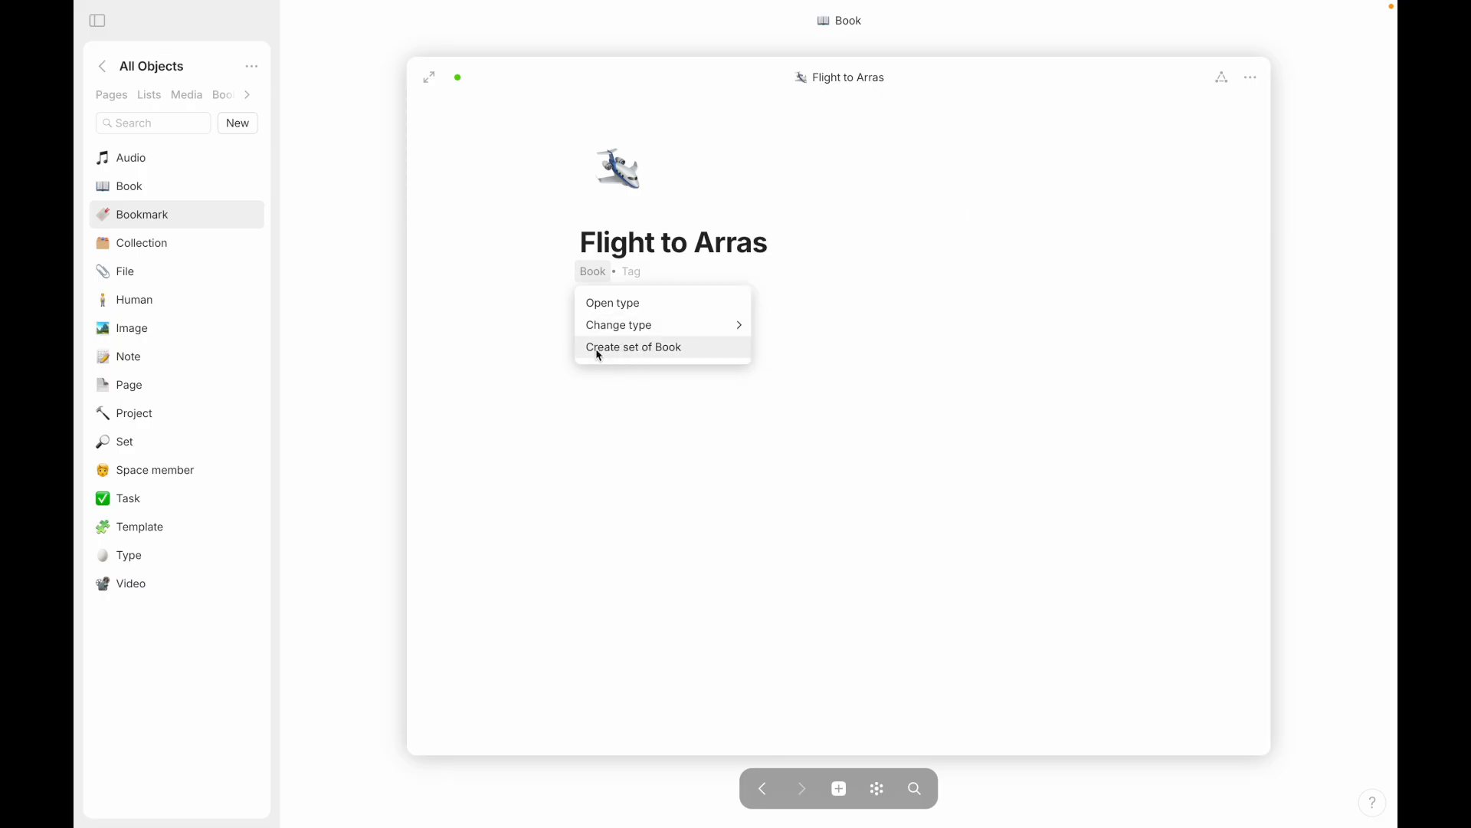
pyautogui.click(521, 377)
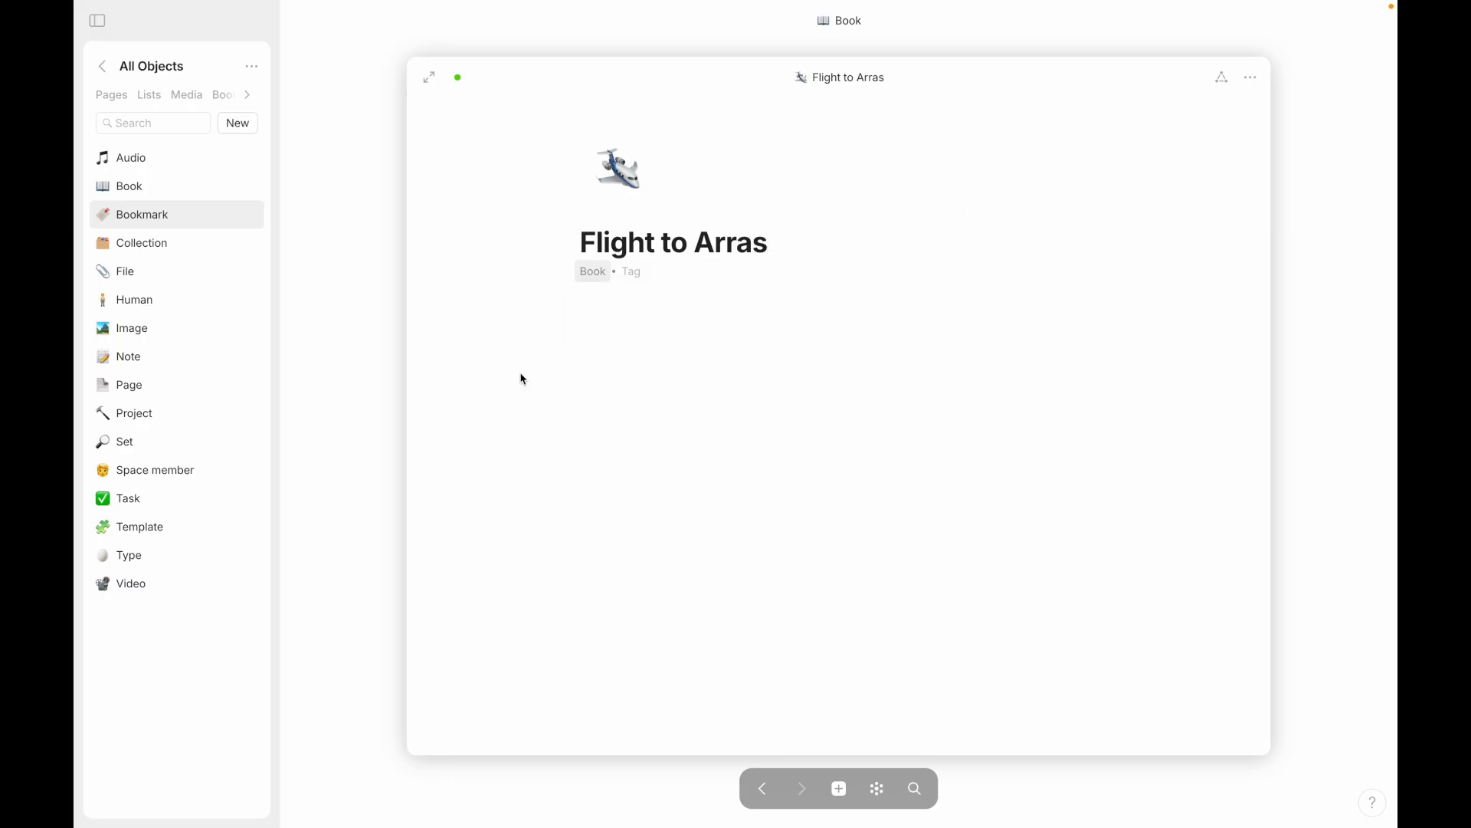
# Step: Create the tag "Good book!" and assign it to the Flight to Arras object
pyautogui.click(641, 283)
pyautogui.click(564, 370)
pyautogui.click(628, 276)
pyautogui.click(411, 515)
pyautogui.click(632, 280)
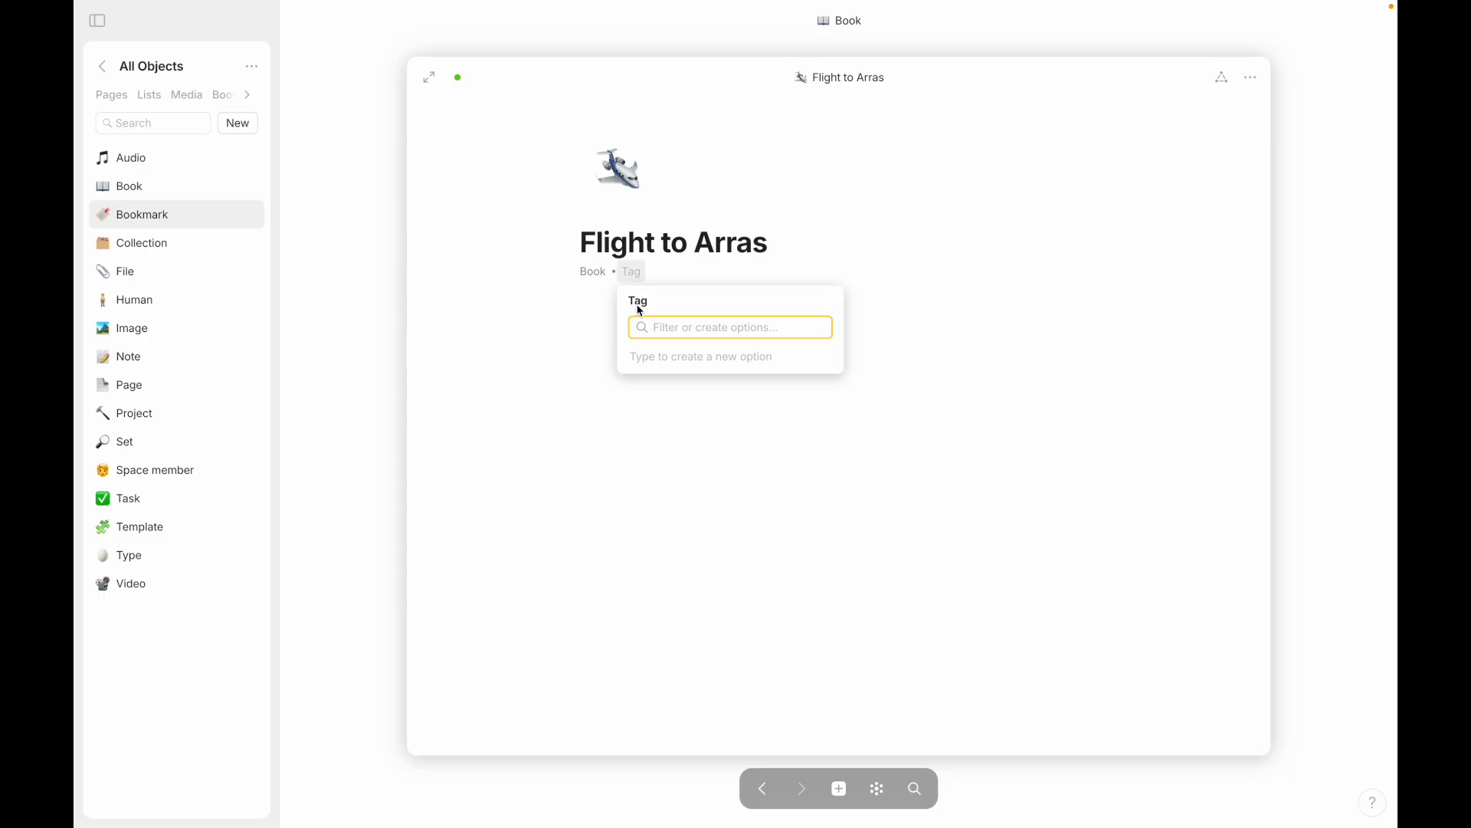
pyautogui.write('Good ')
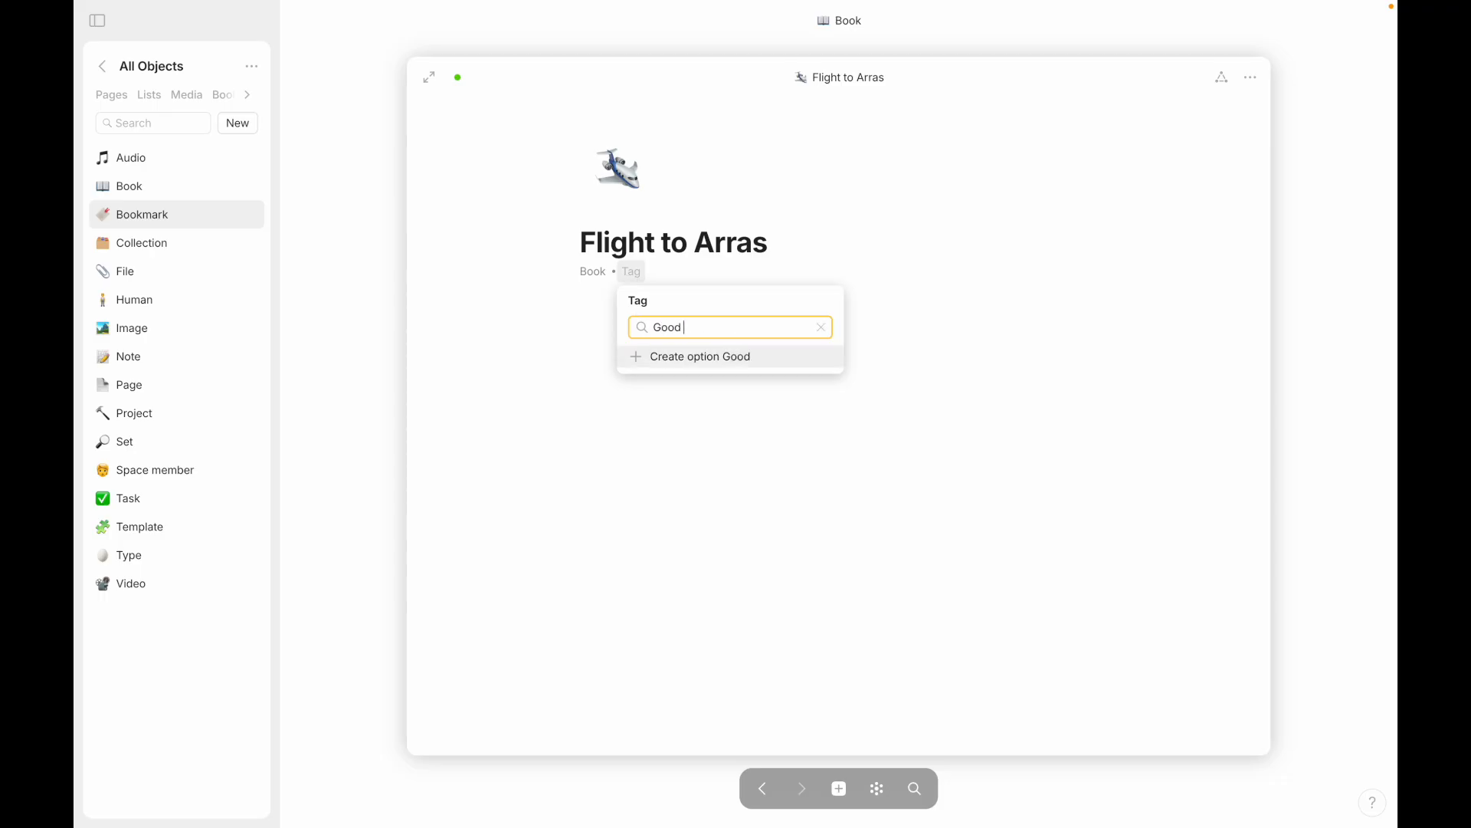
pyautogui.write('book!')
pyautogui.press('Return')
pyautogui.click(546, 417)
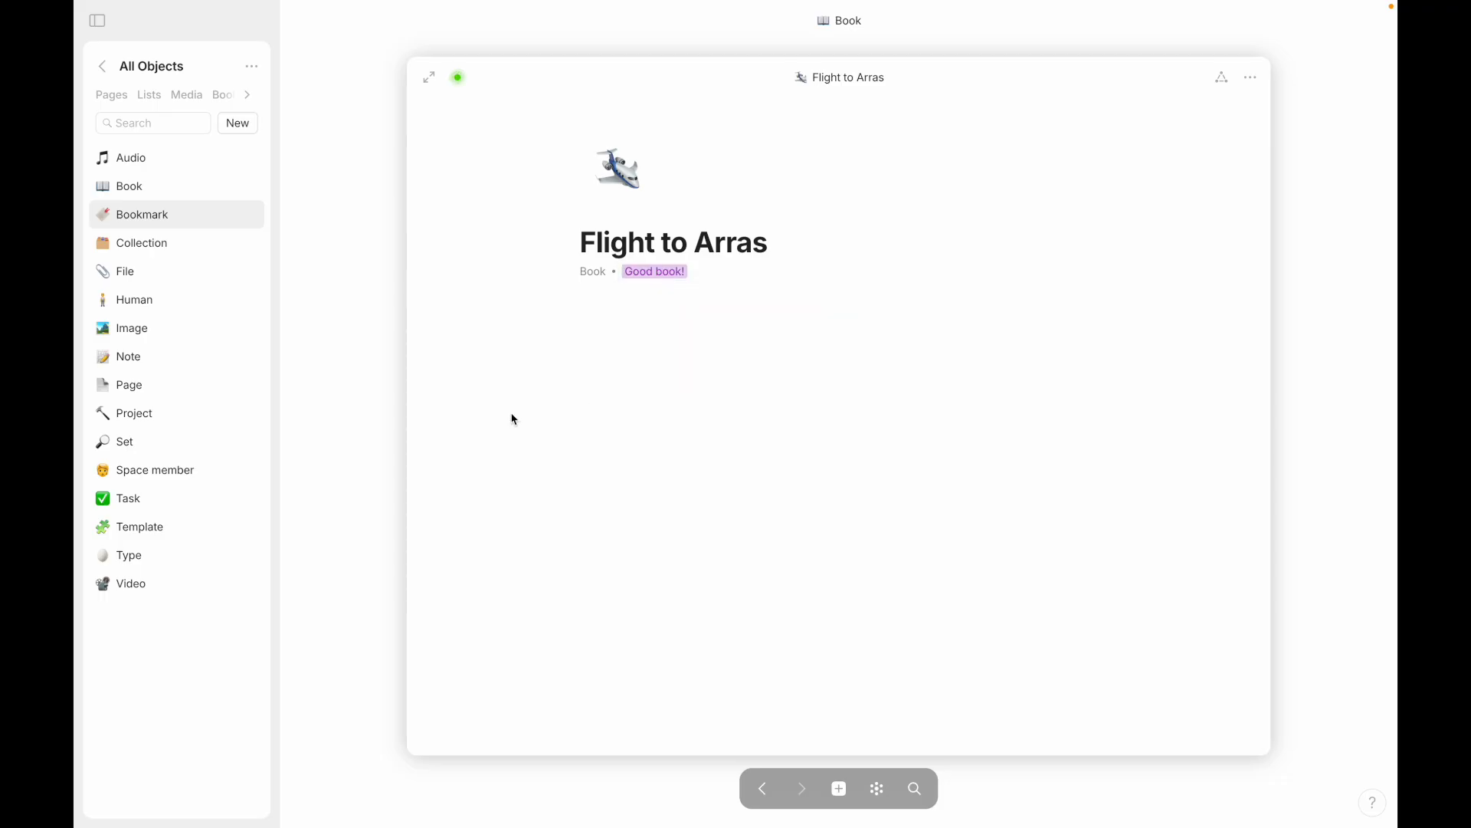
# Step: Open the Welcome page's relations and check which tags can be selected there
pyautogui.click(381, 427)
pyautogui.click(190, 400)
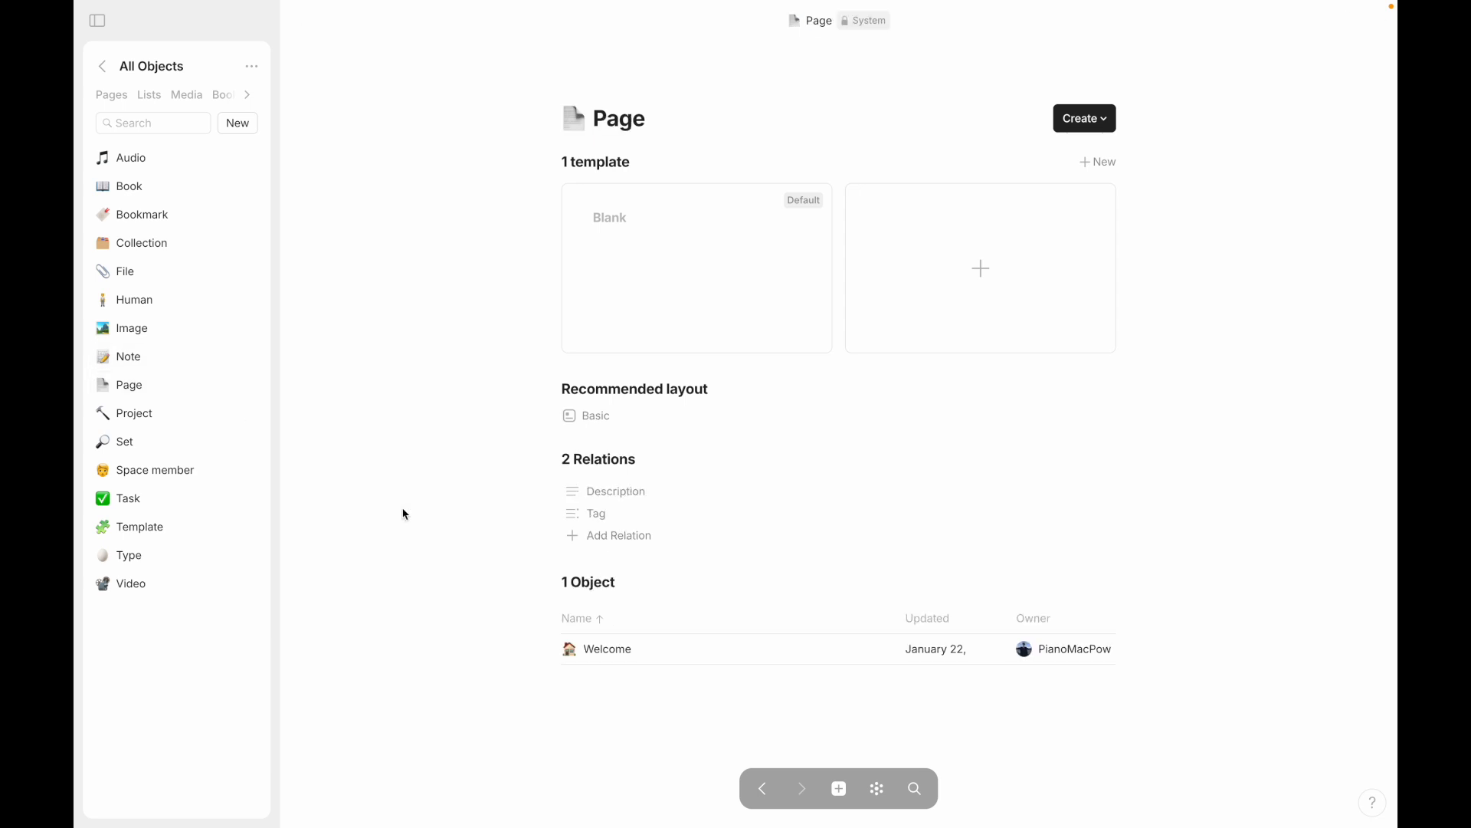
pyautogui.click(613, 651)
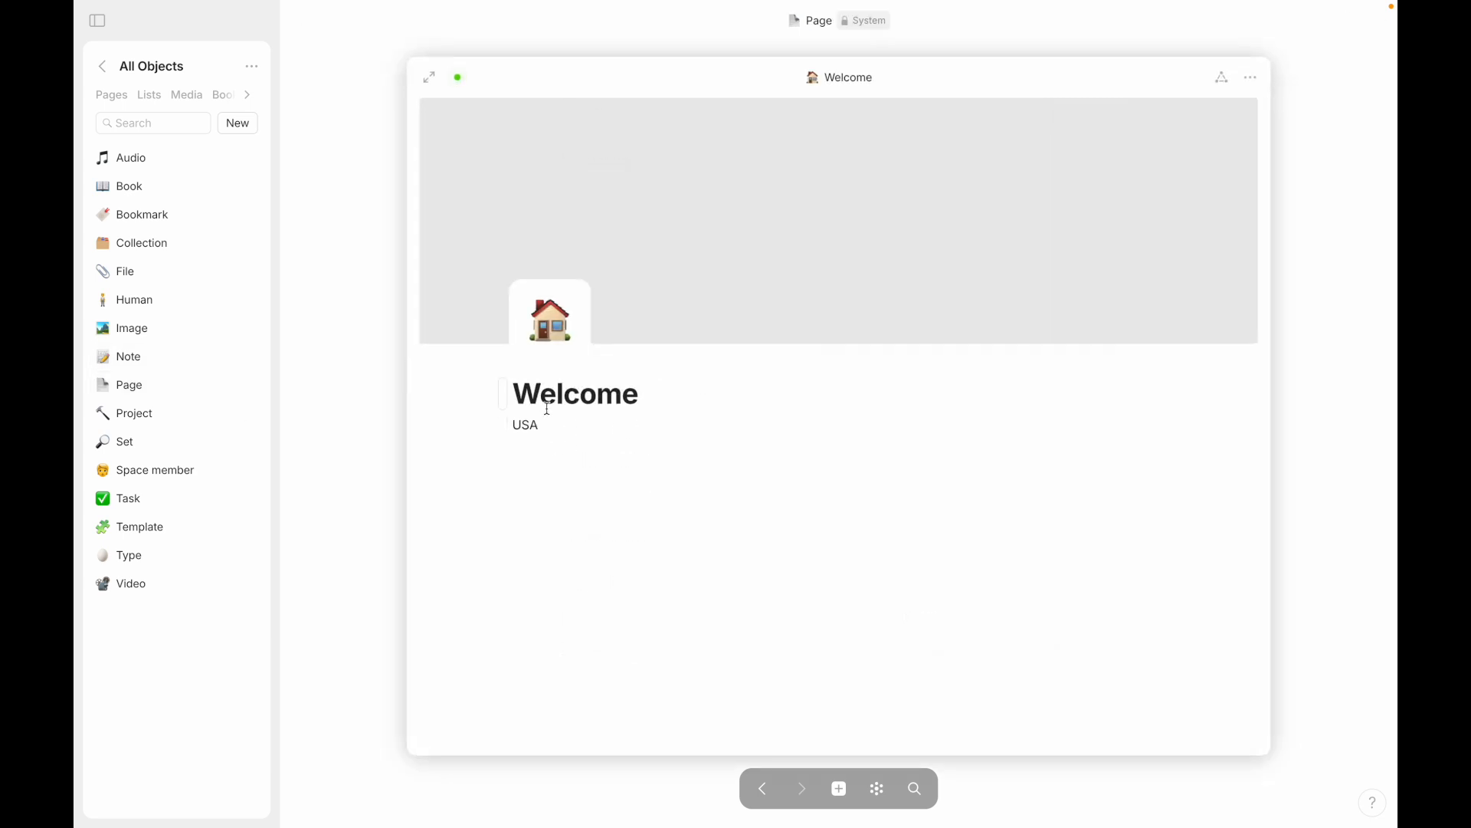
pyautogui.click(1223, 77)
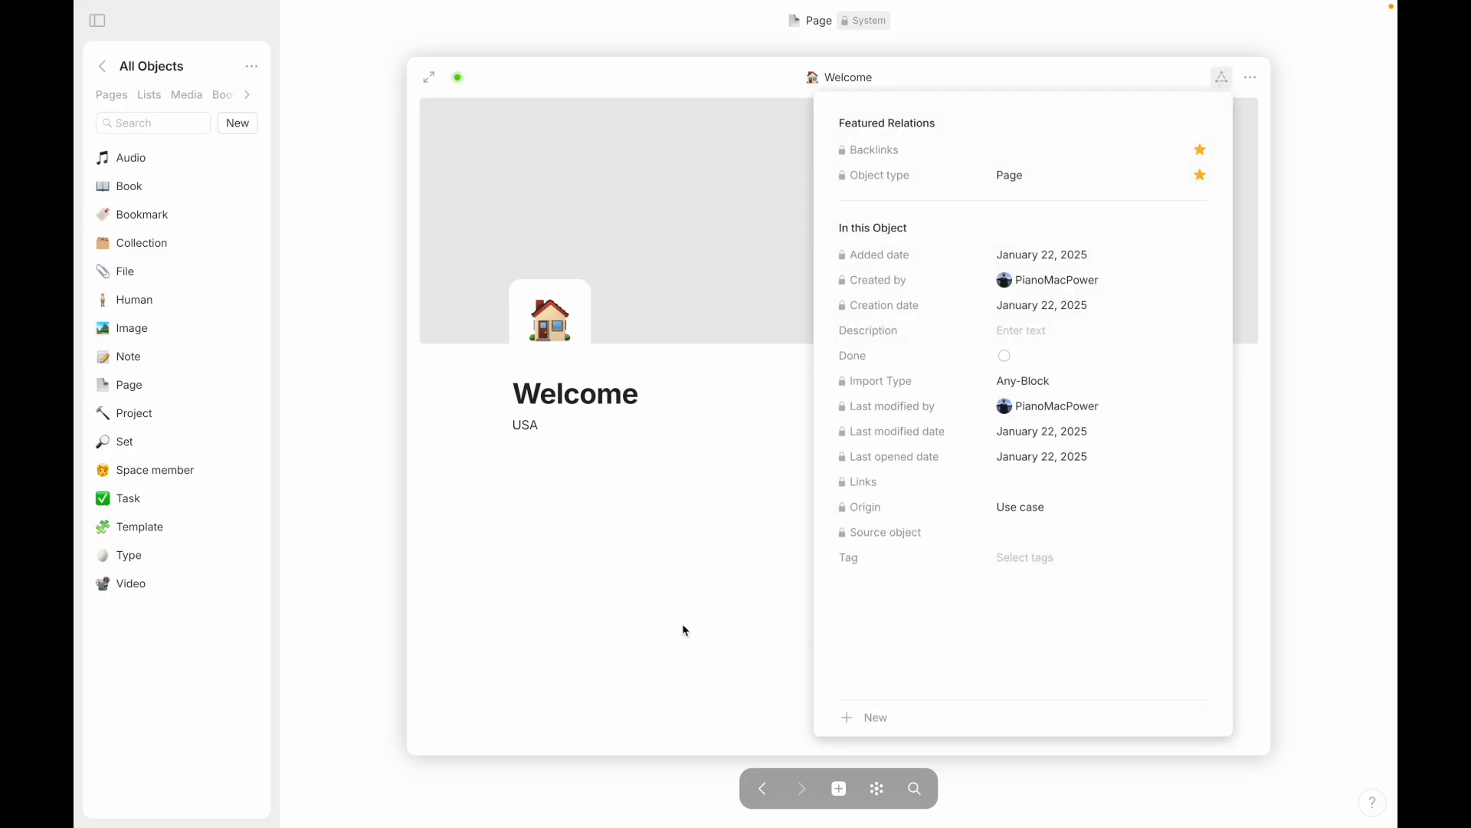
pyautogui.click(1019, 558)
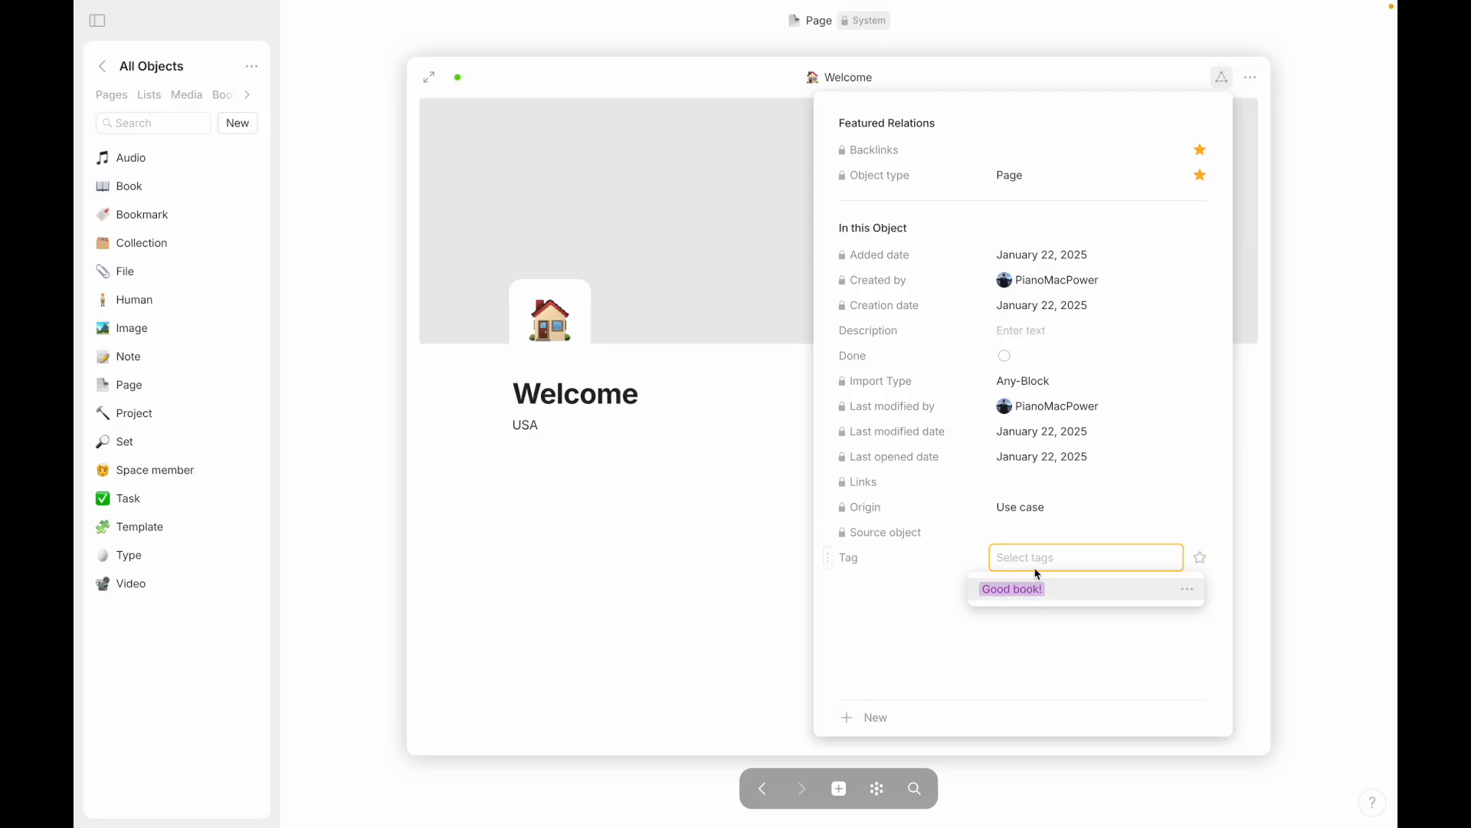
pyautogui.click(735, 649)
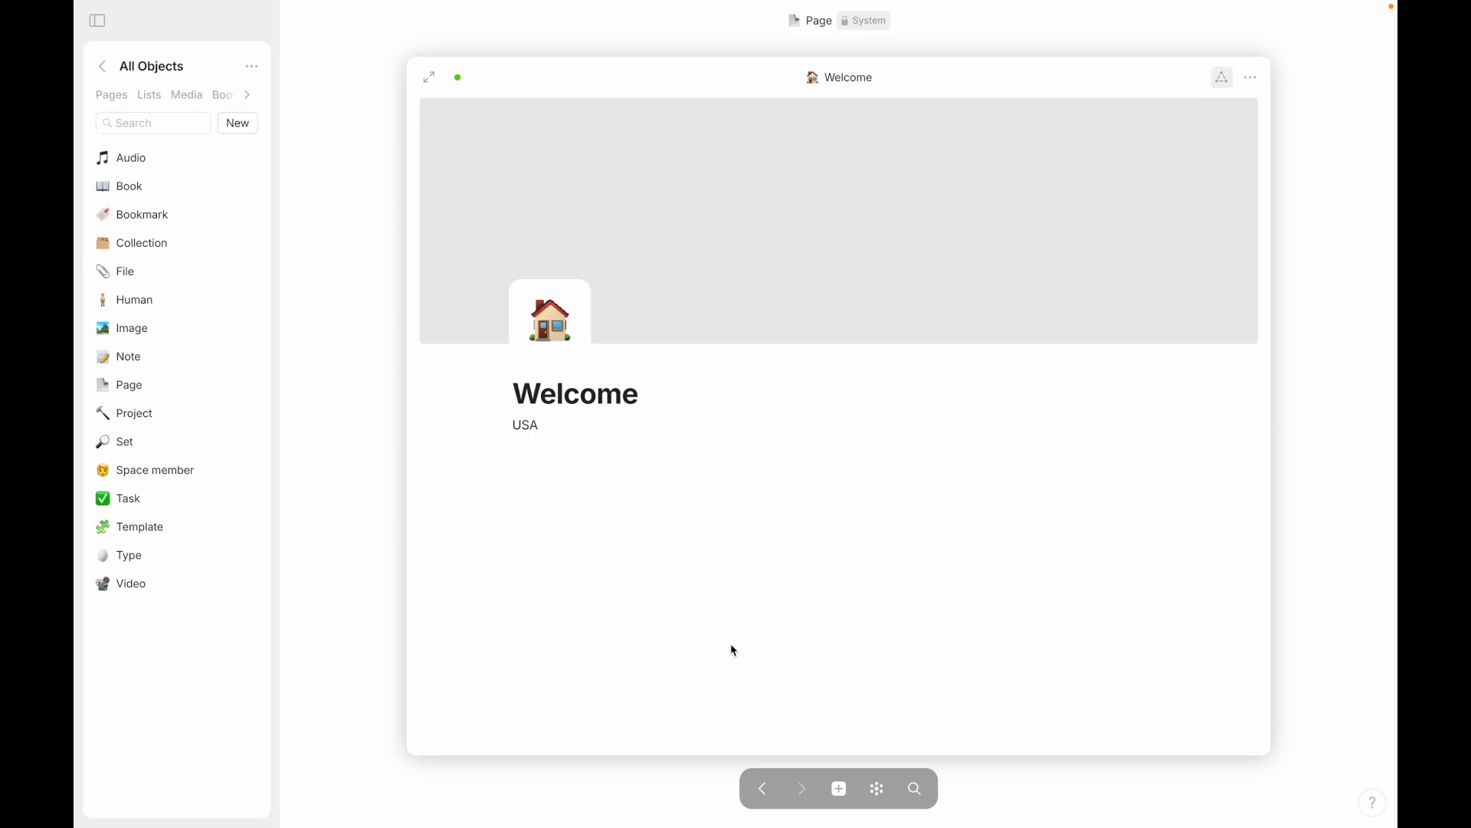
pyautogui.click(375, 614)
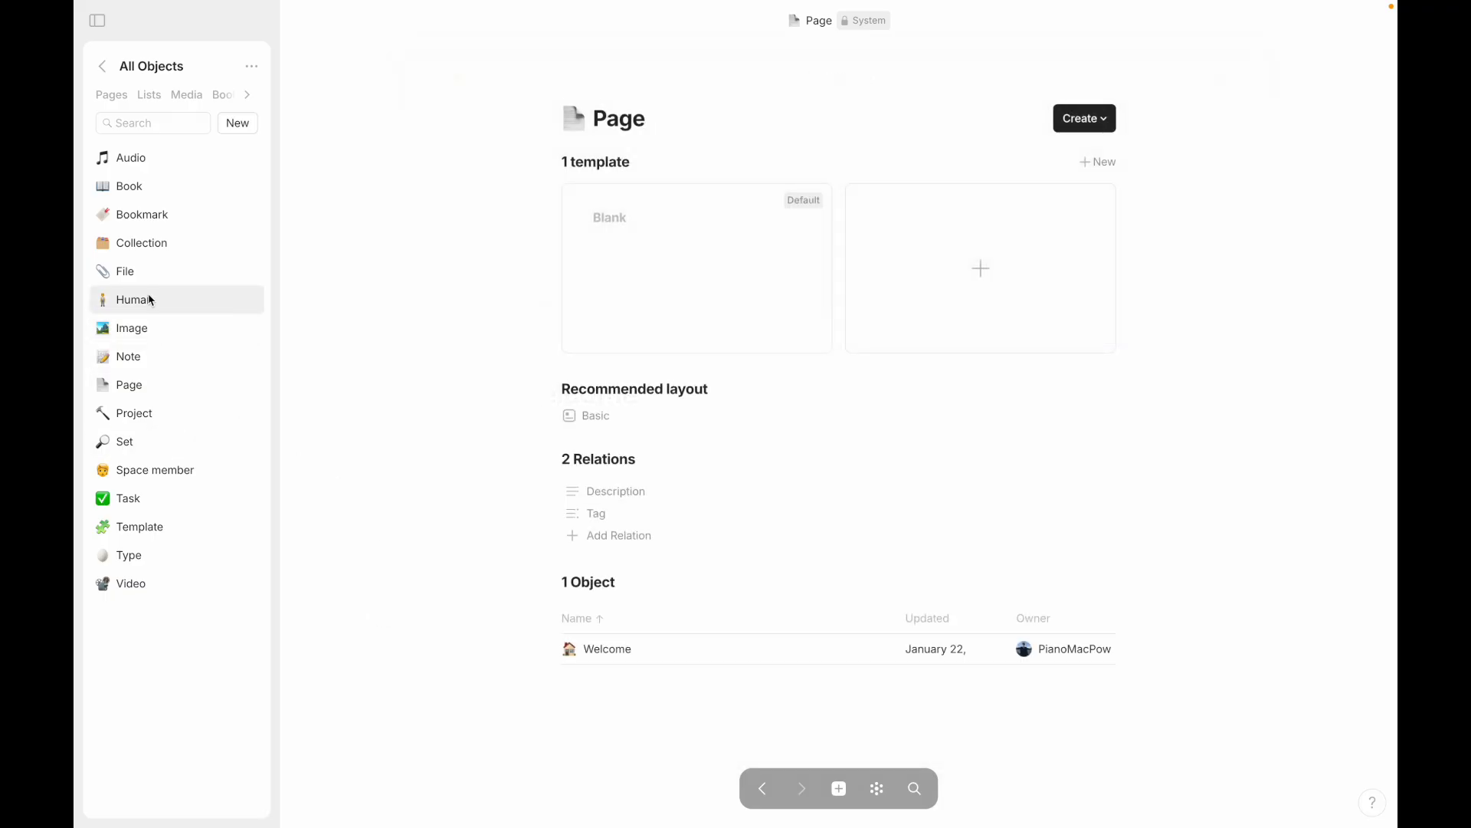
# Step: Return to the Flight to Arras book and delete the "Good book!" tag option
pyautogui.click(137, 191)
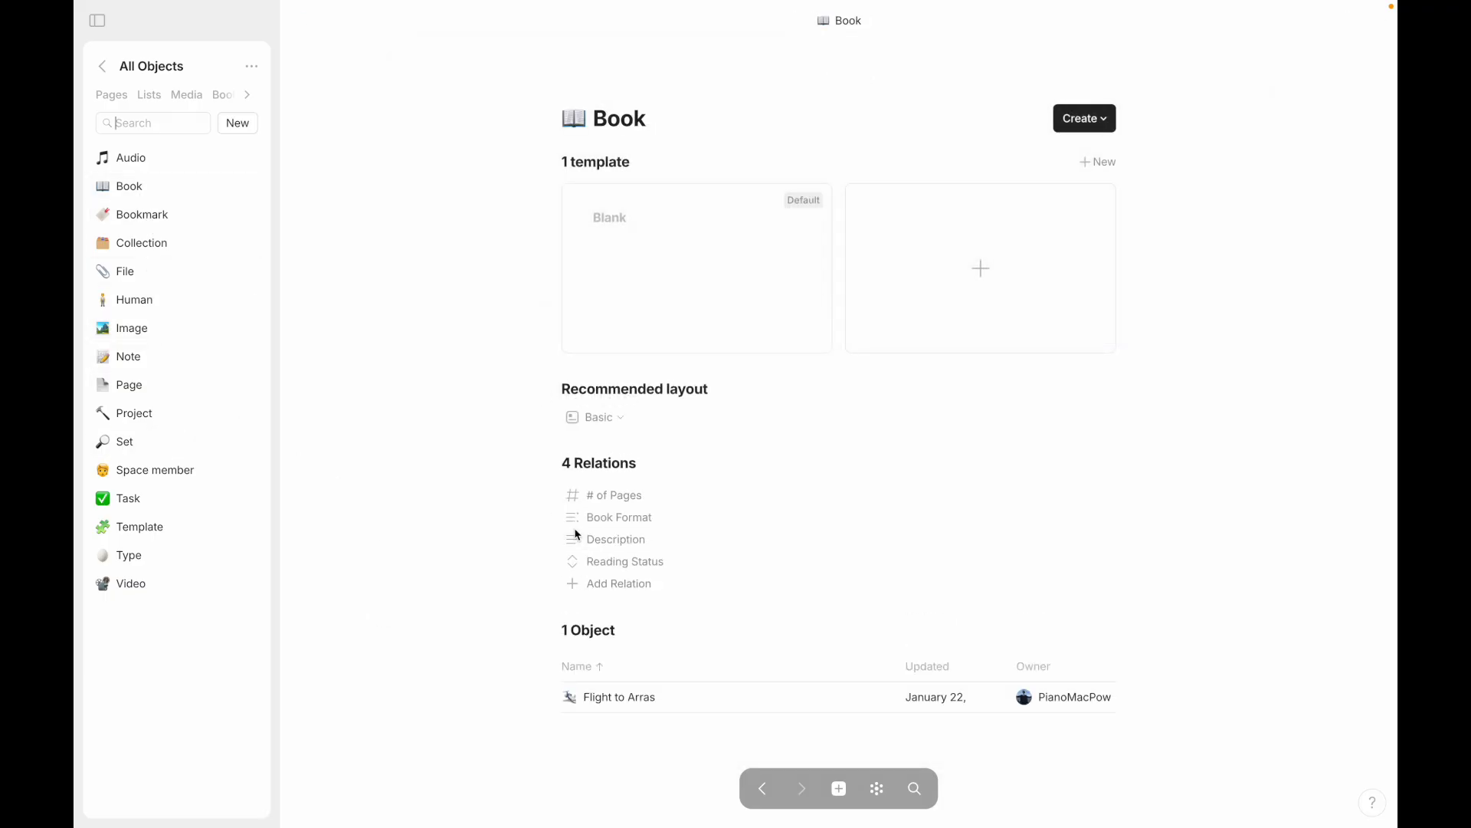
pyautogui.click(670, 695)
pyautogui.click(652, 281)
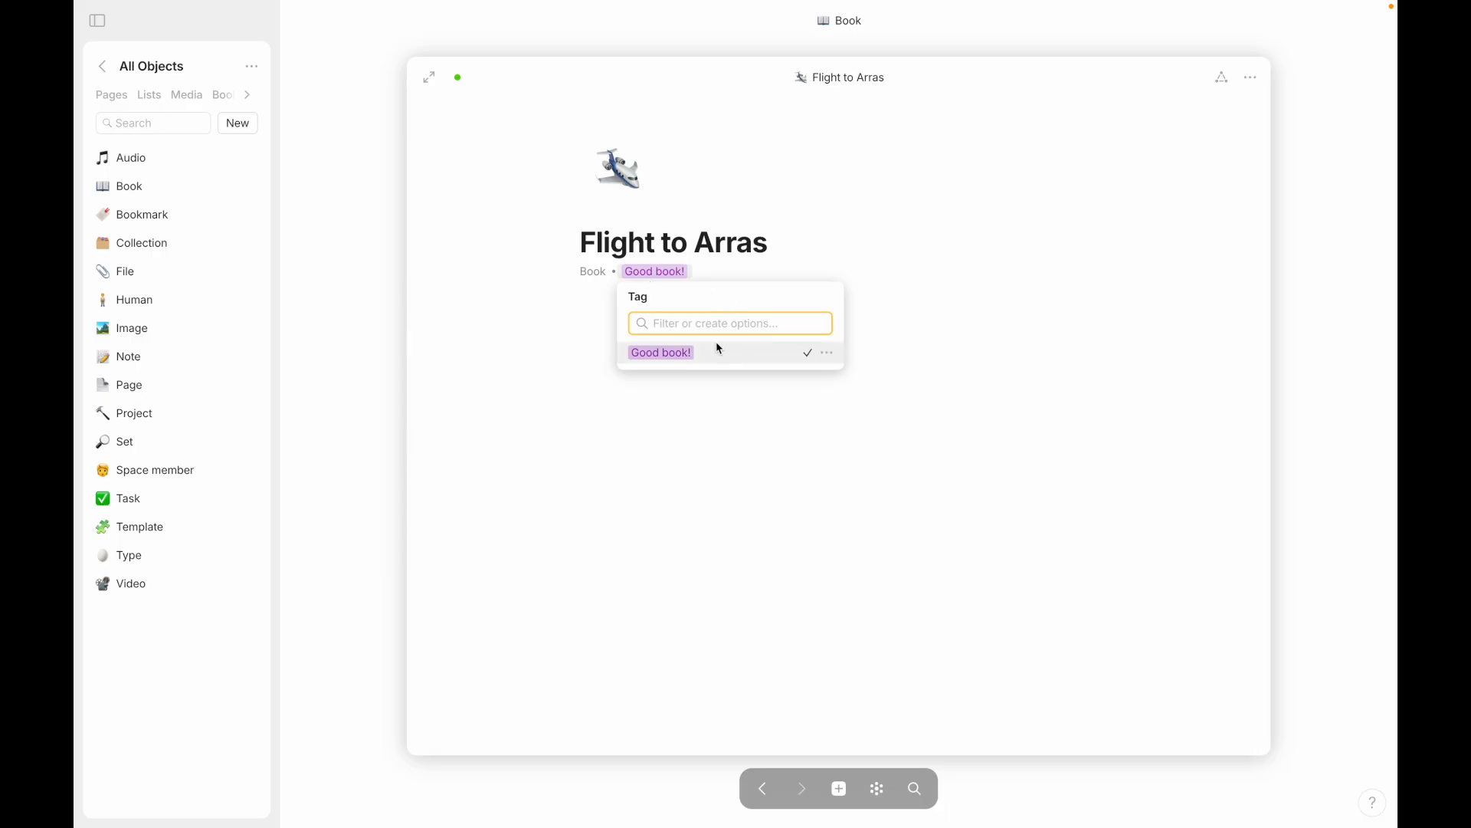
pyautogui.click(829, 353)
pyautogui.click(891, 414)
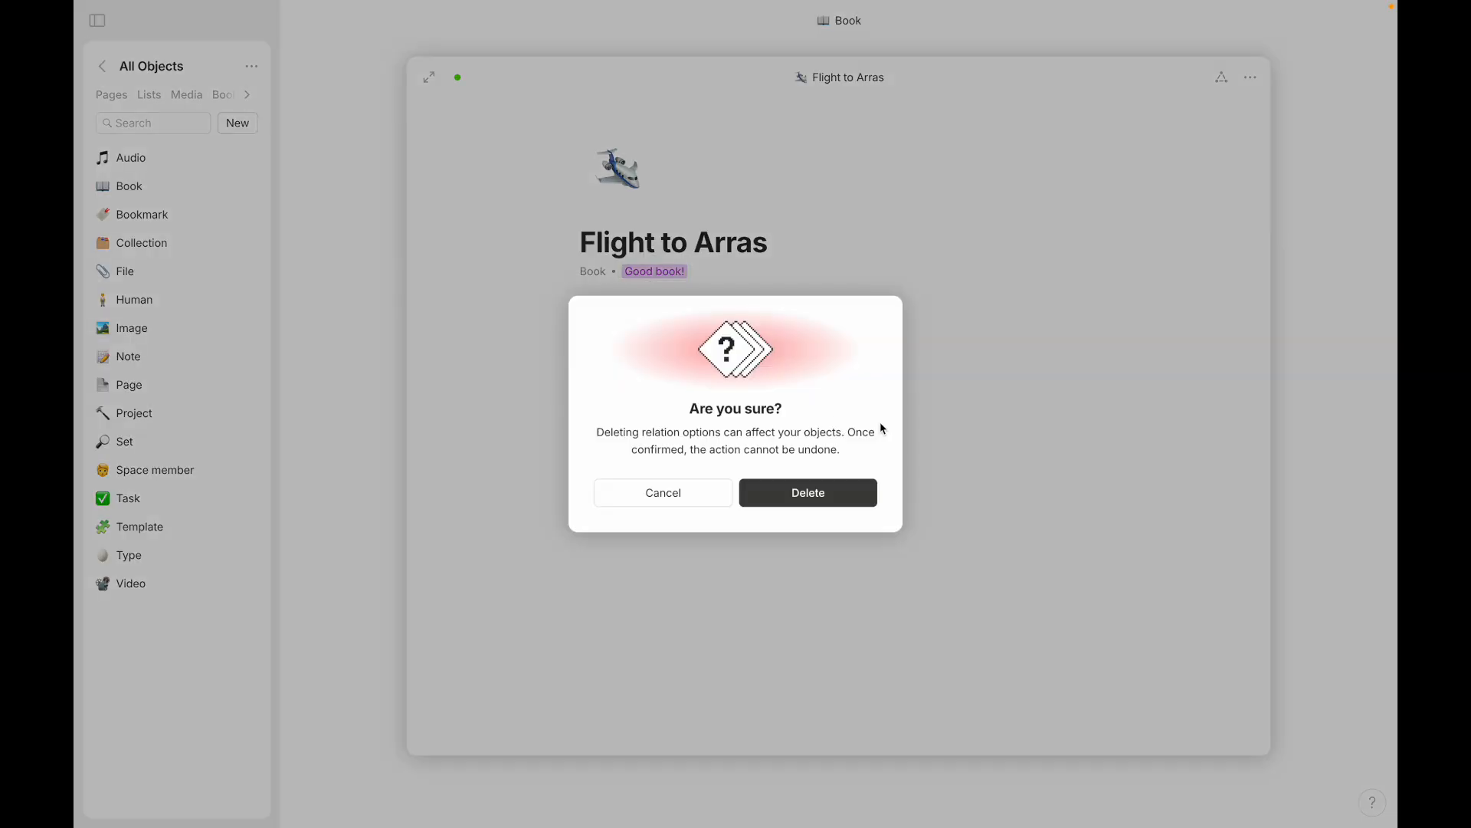
pyautogui.click(788, 503)
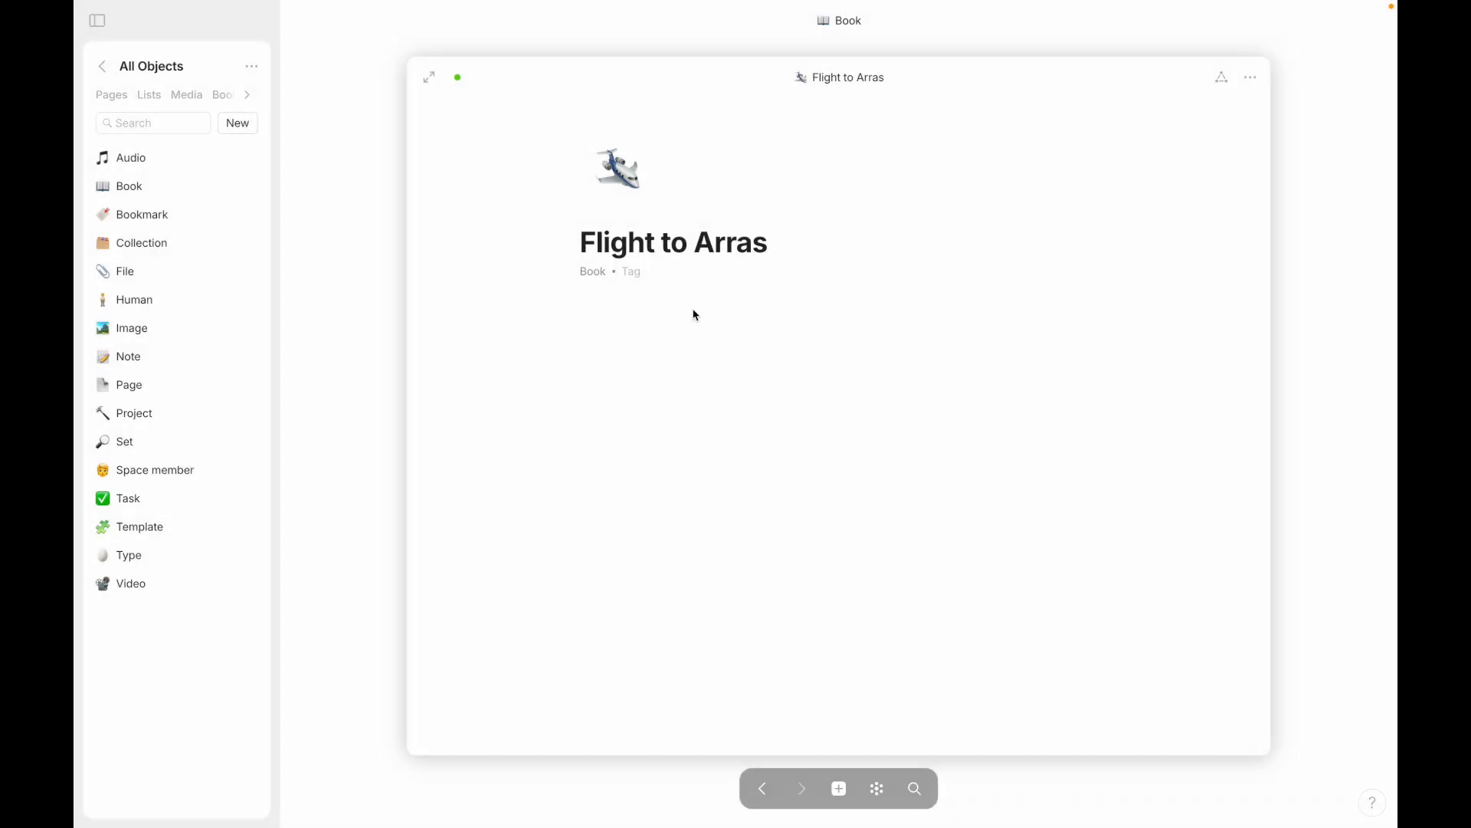
# Step: Write "Good book, everyone should read" in the body of Flight to Arras
pyautogui.click(617, 347)
pyautogui.write('Good book, everyone should read')
pyautogui.press('Return')
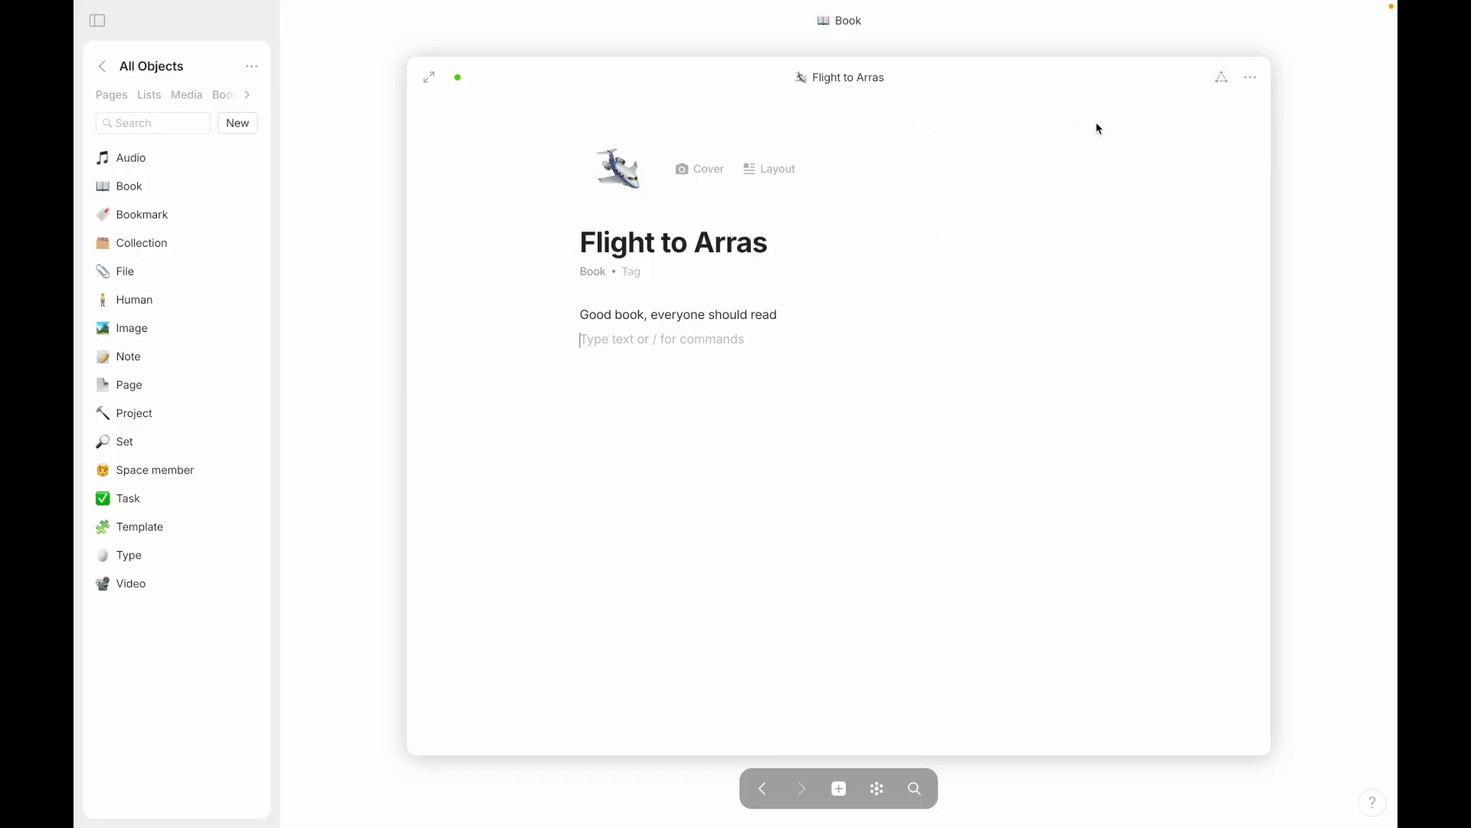
# Step: Remove Tag from the featured relations of Flight to Arras and feature Book Format and Reading Status
pyautogui.click(1222, 77)
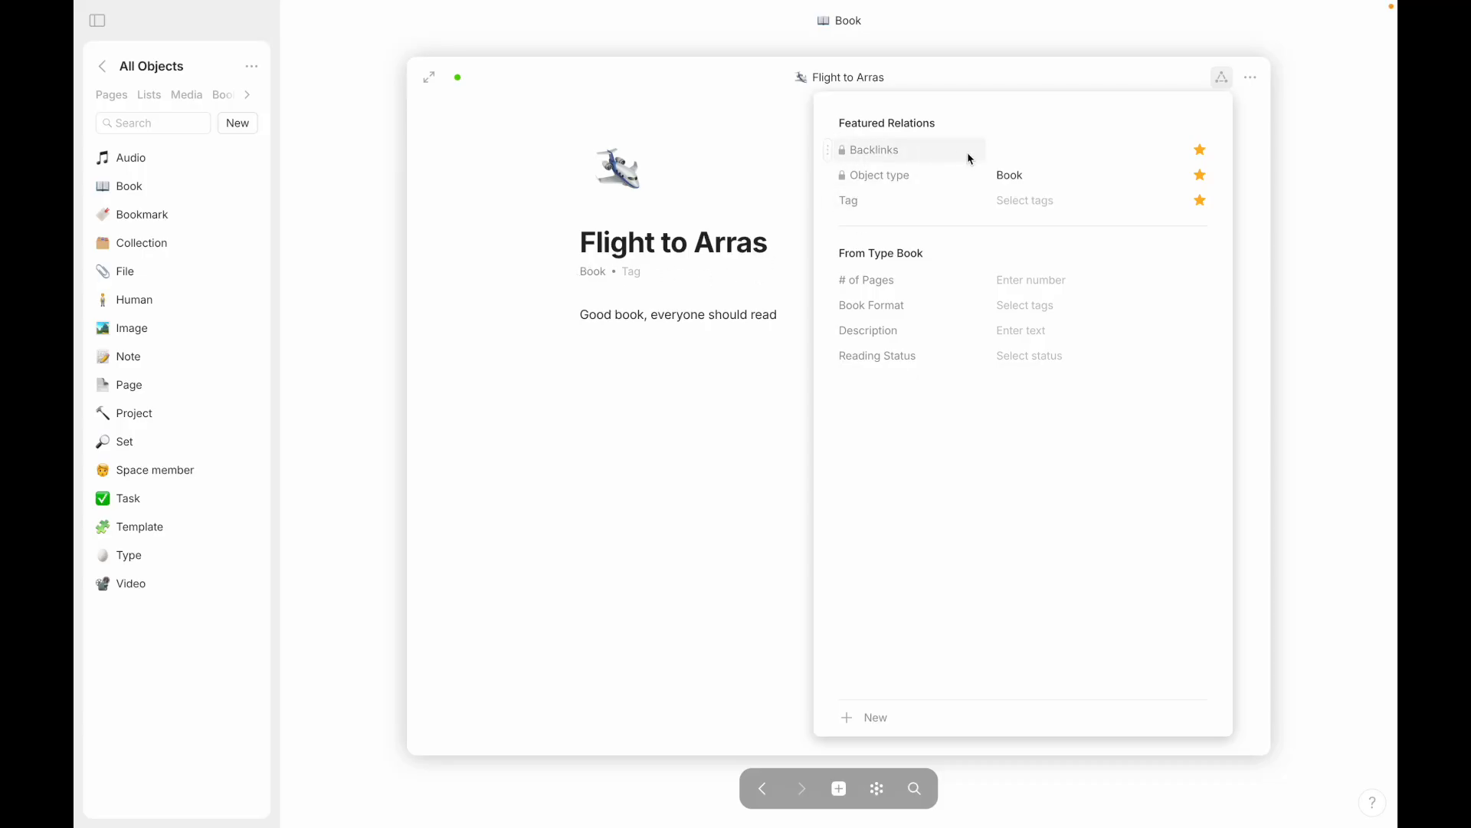
pyautogui.click(642, 280)
pyautogui.click(627, 270)
pyautogui.click(627, 270)
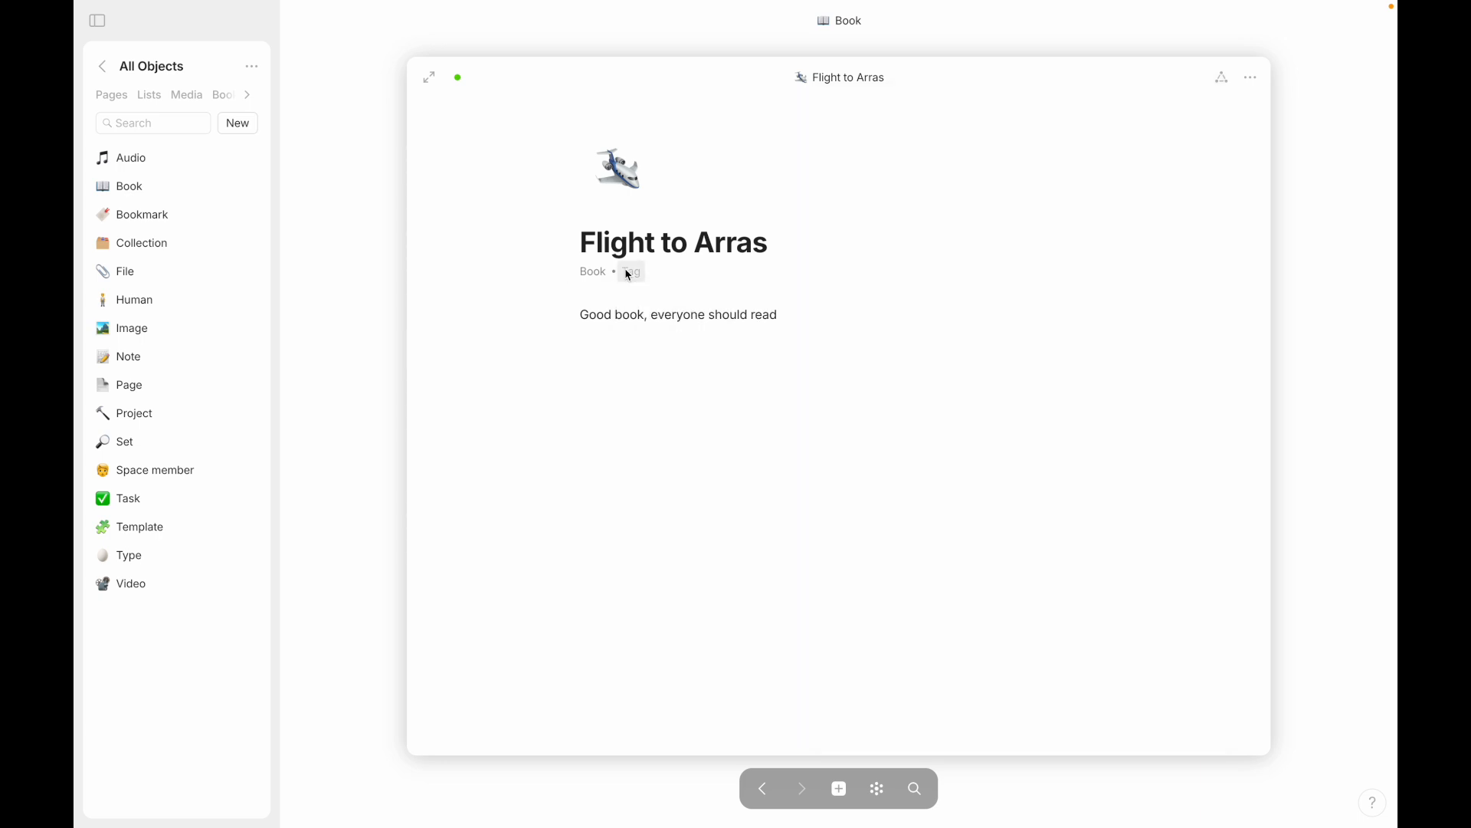
pyautogui.click(1223, 78)
pyautogui.click(1201, 201)
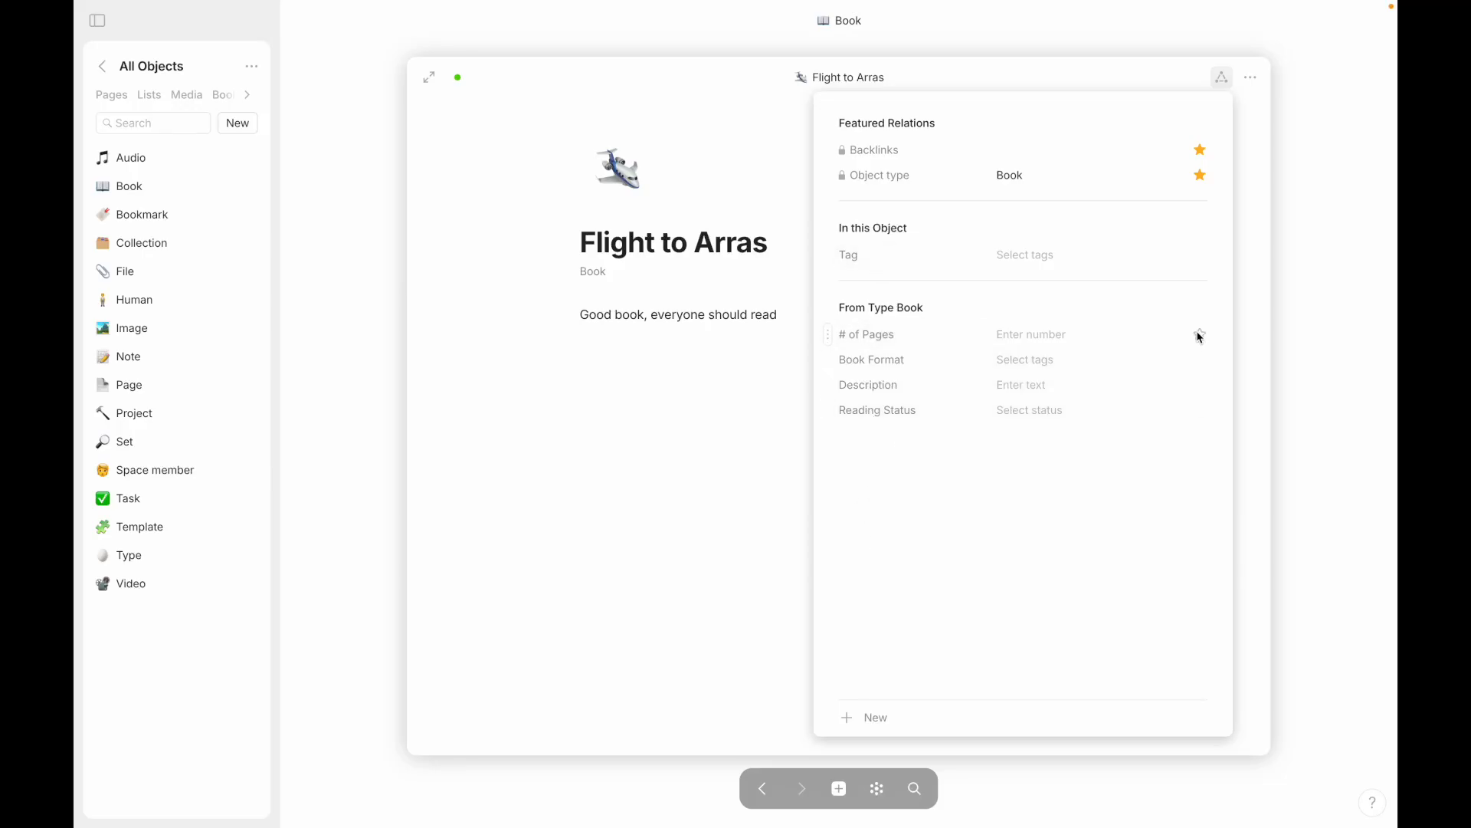
pyautogui.click(1201, 360)
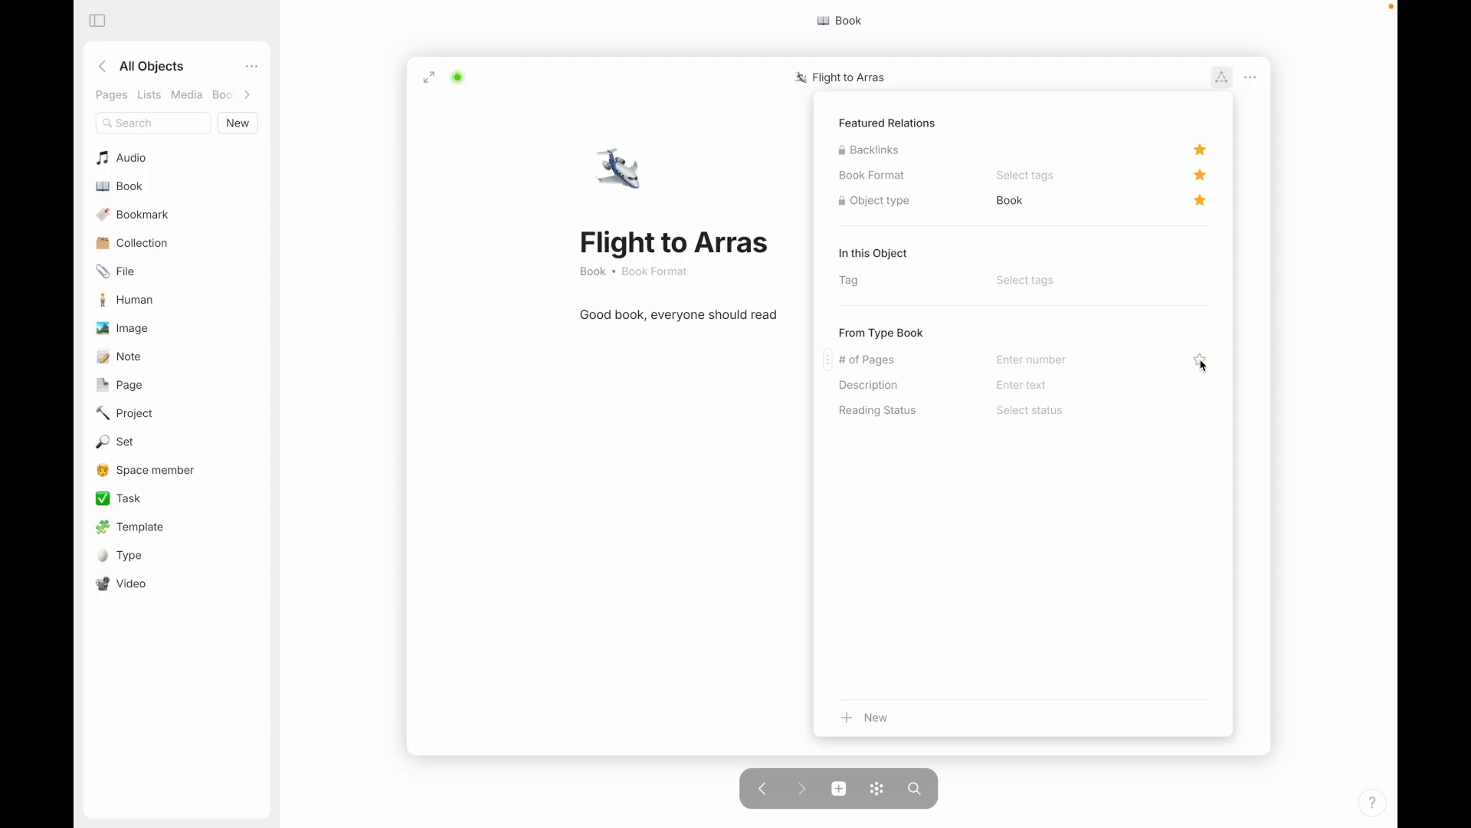
pyautogui.click(1200, 414)
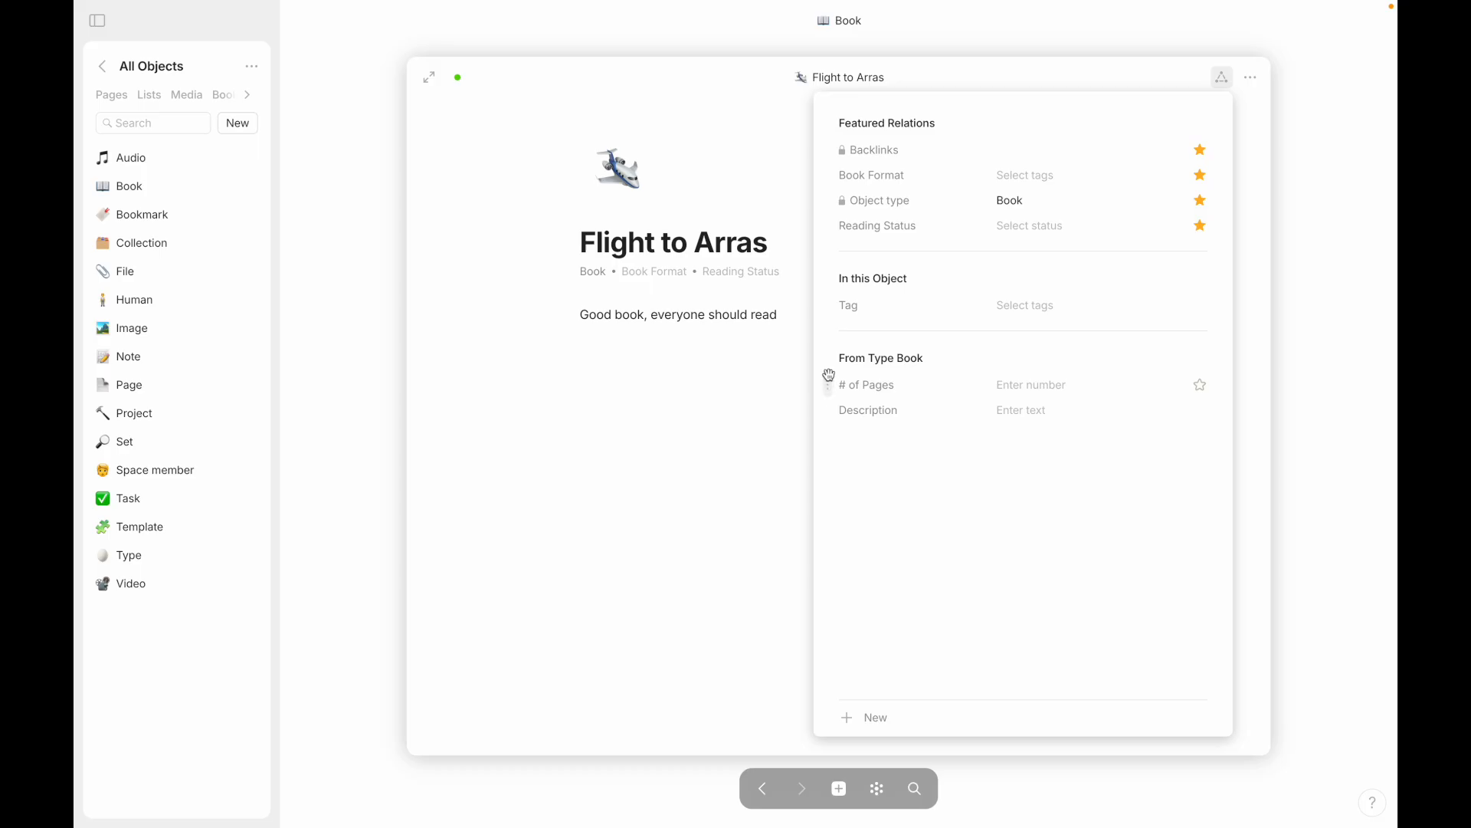
# Step: Place the # of Pages relation in the body of Flight to Arras and arrange it in a column beside the text
pyautogui.moveTo(828, 384); pyautogui.dragTo(596, 343)
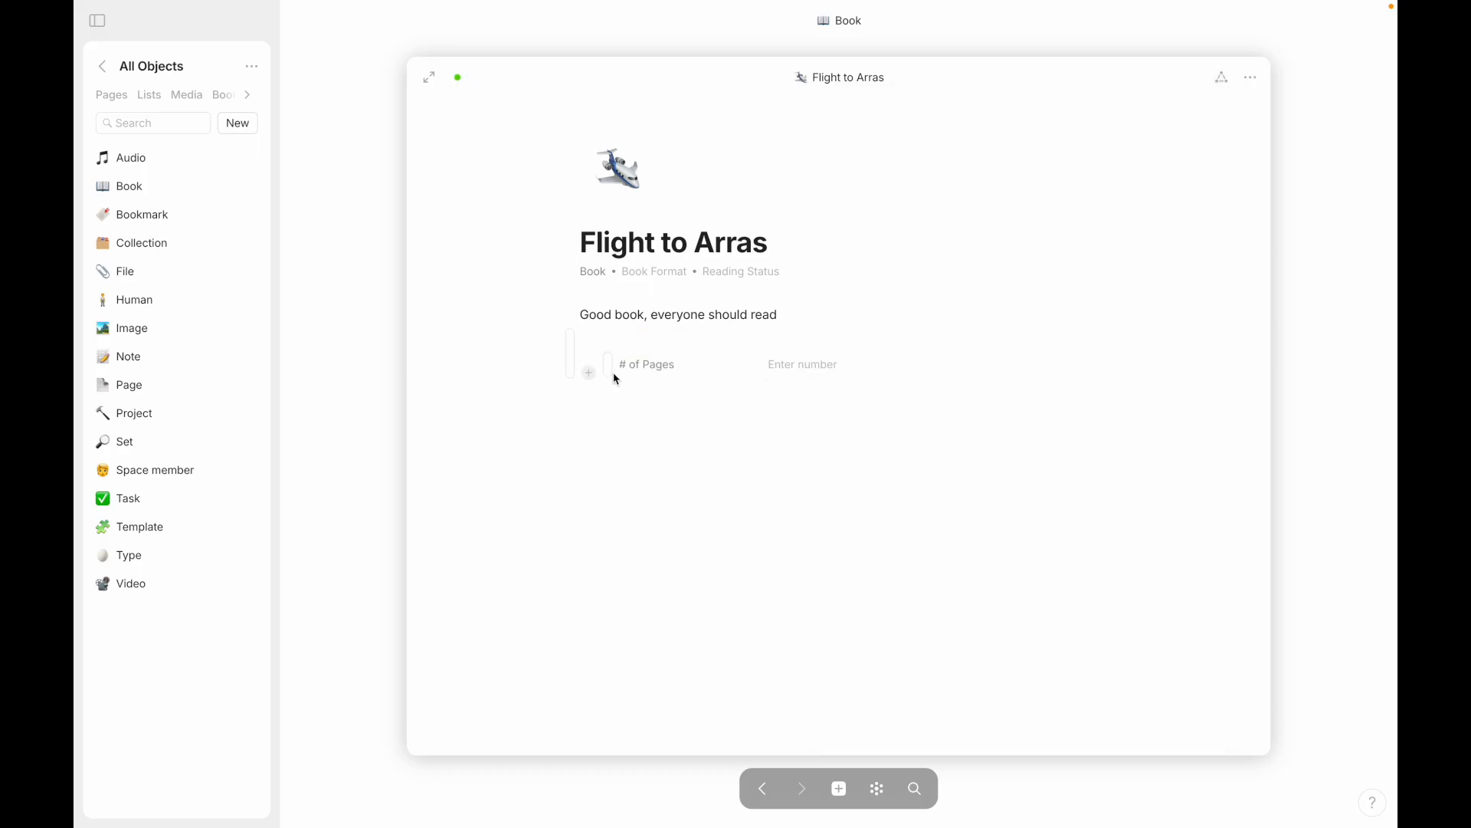
pyautogui.moveTo(600, 367)
pyautogui.mouseDown()
pyautogui.moveTo(583, 369)
pyautogui.moveTo(613, 333)
pyautogui.moveTo(605, 348)
pyautogui.mouseUp()
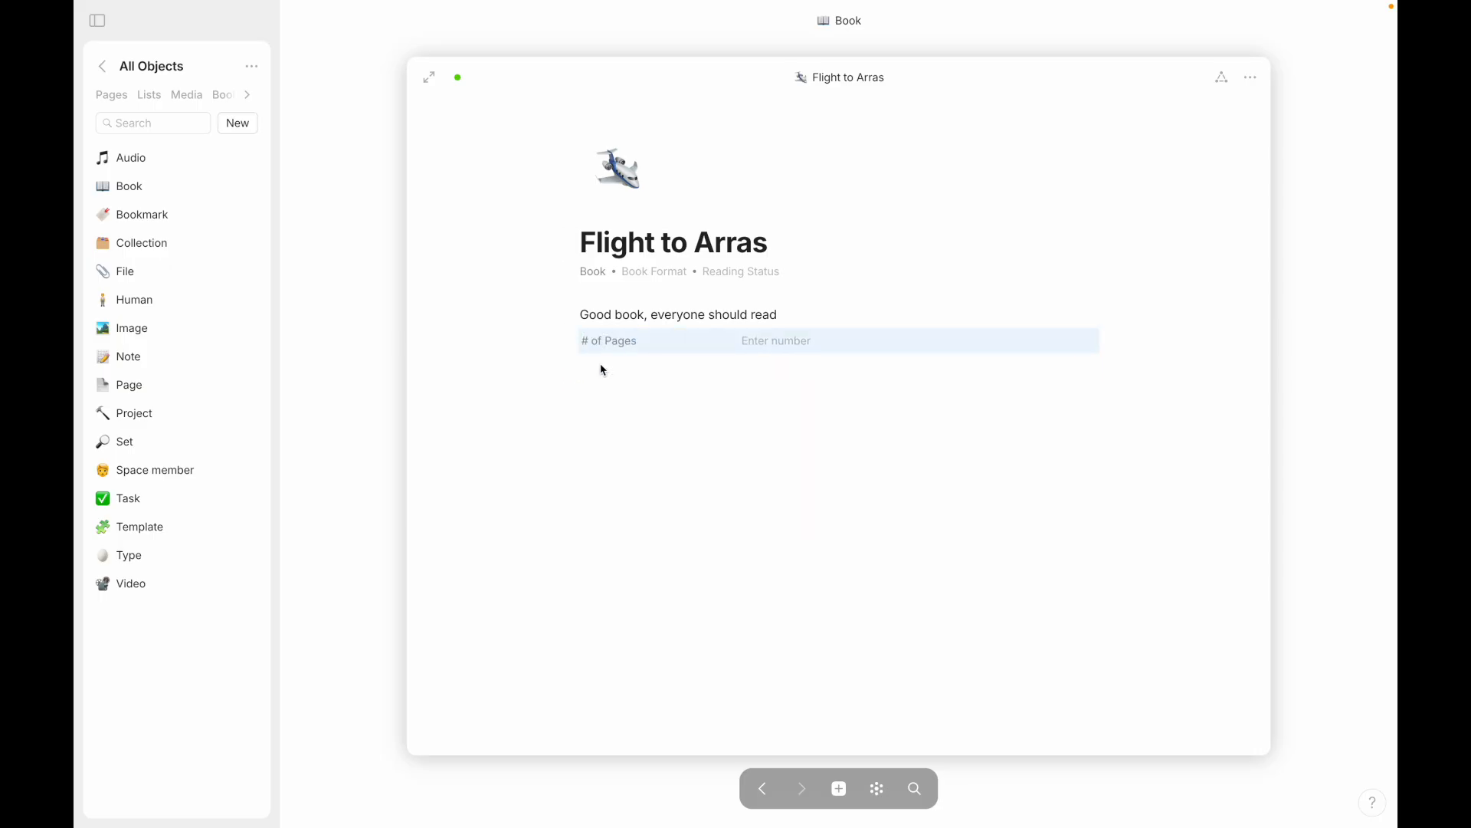
pyautogui.click(721, 464)
pyautogui.click(720, 464)
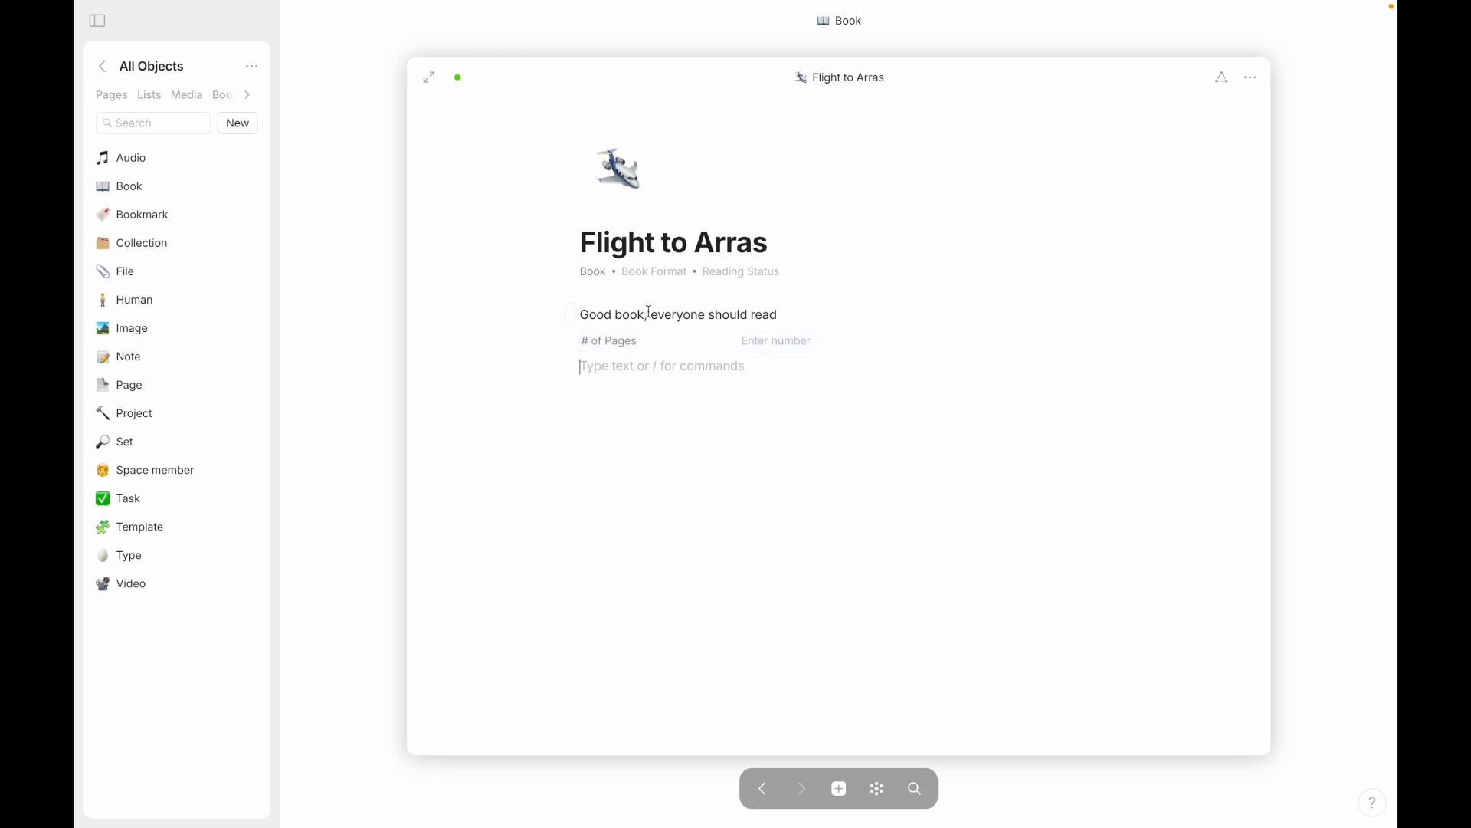
pyautogui.click(1225, 80)
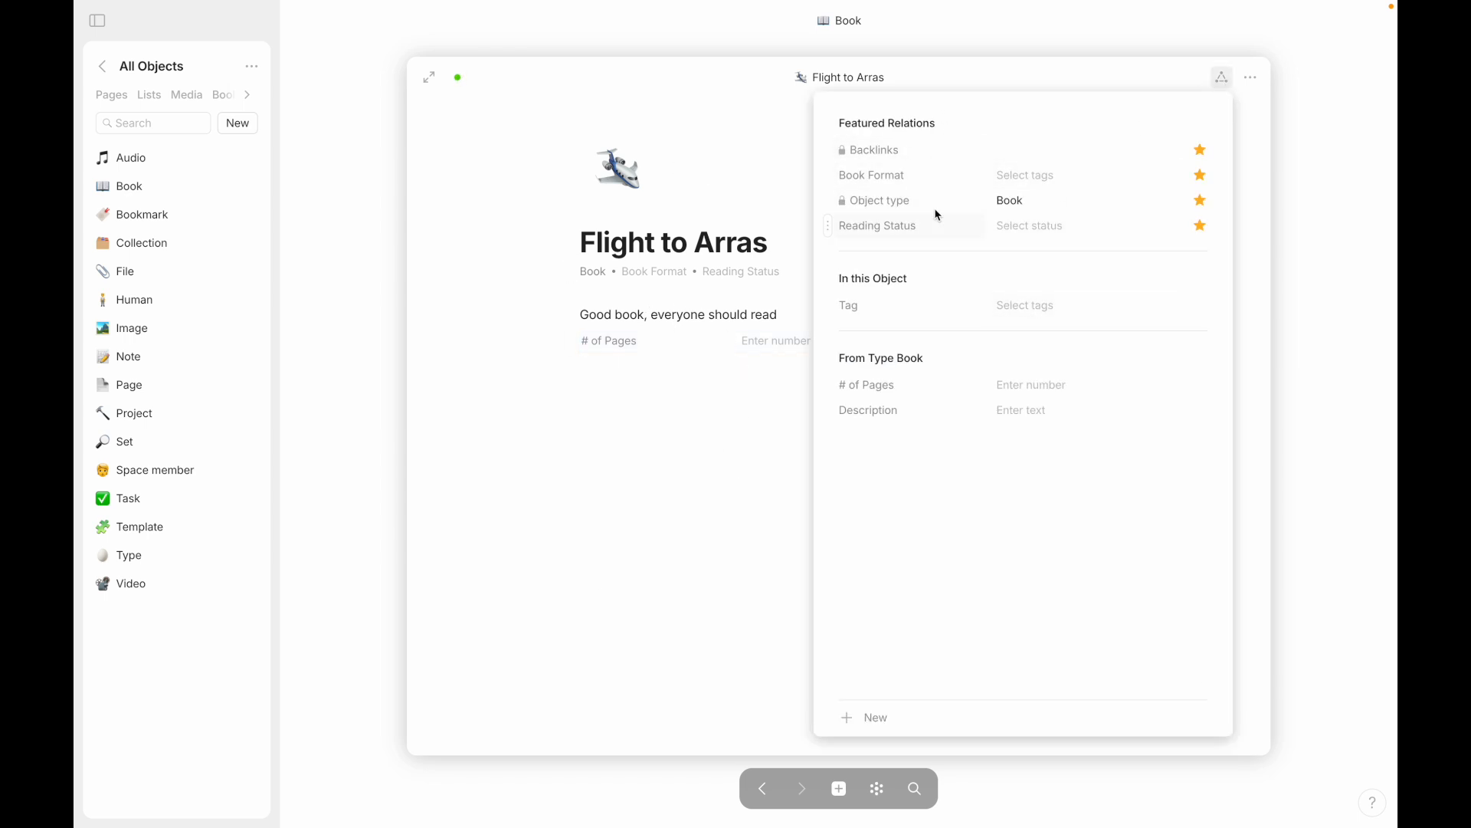
pyautogui.click(624, 600)
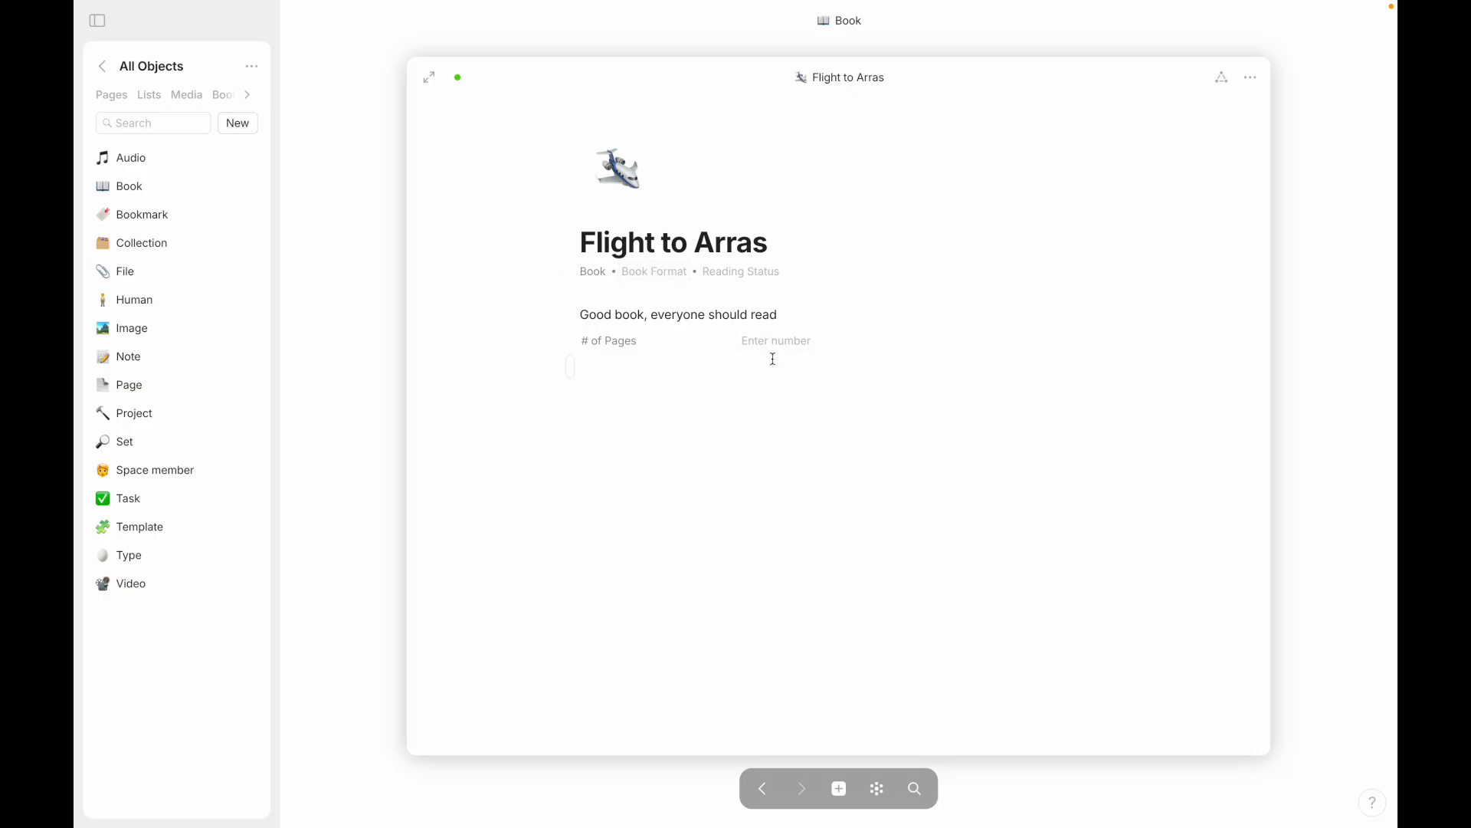
pyautogui.moveTo(570, 341); pyautogui.dragTo(1148, 326)
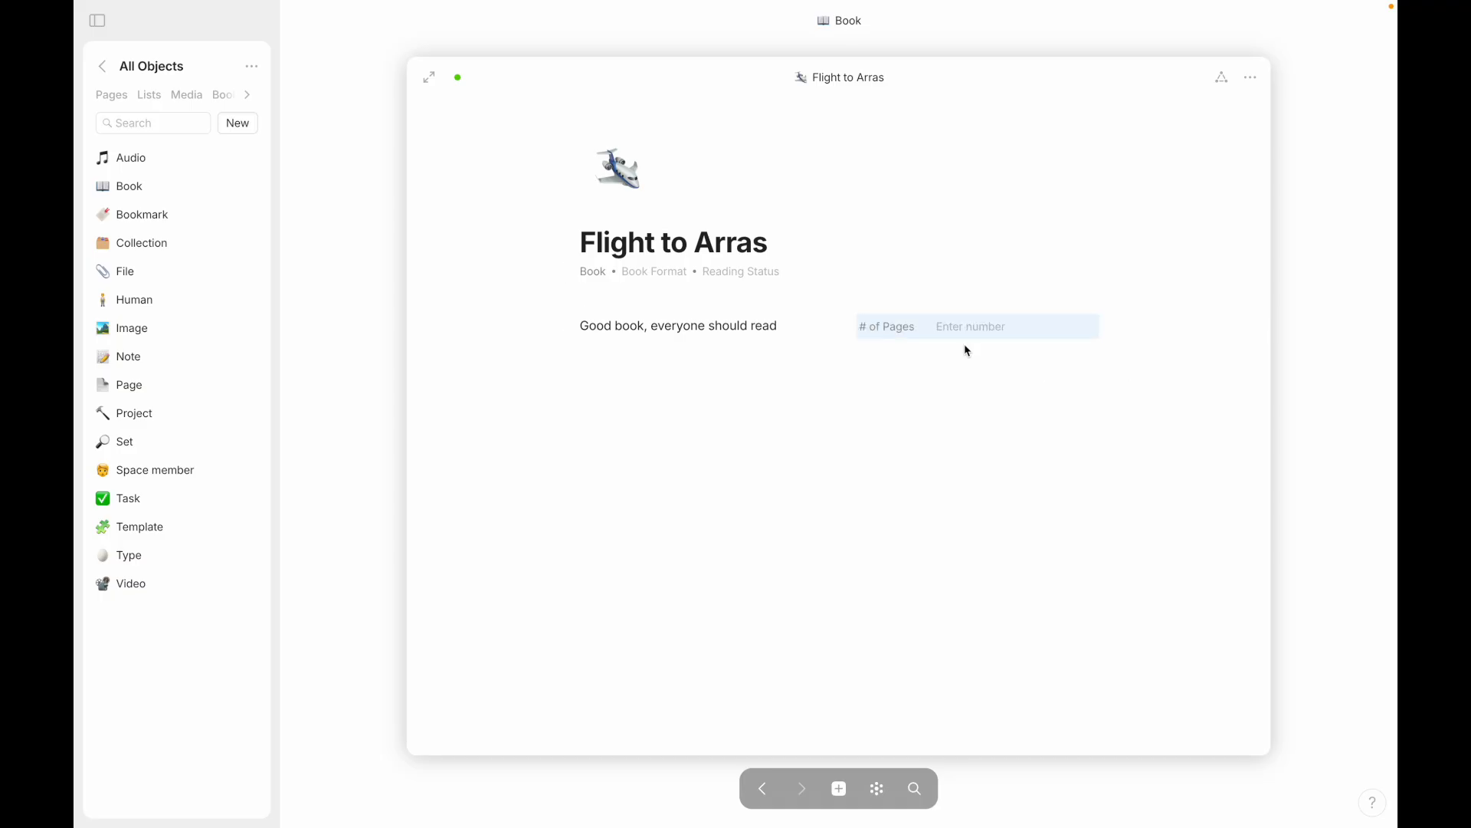
# Step: Give the # of Pages block a pink background and reset it to the default colour
pyautogui.click(848, 327)
pyautogui.moveTo(726, 443)
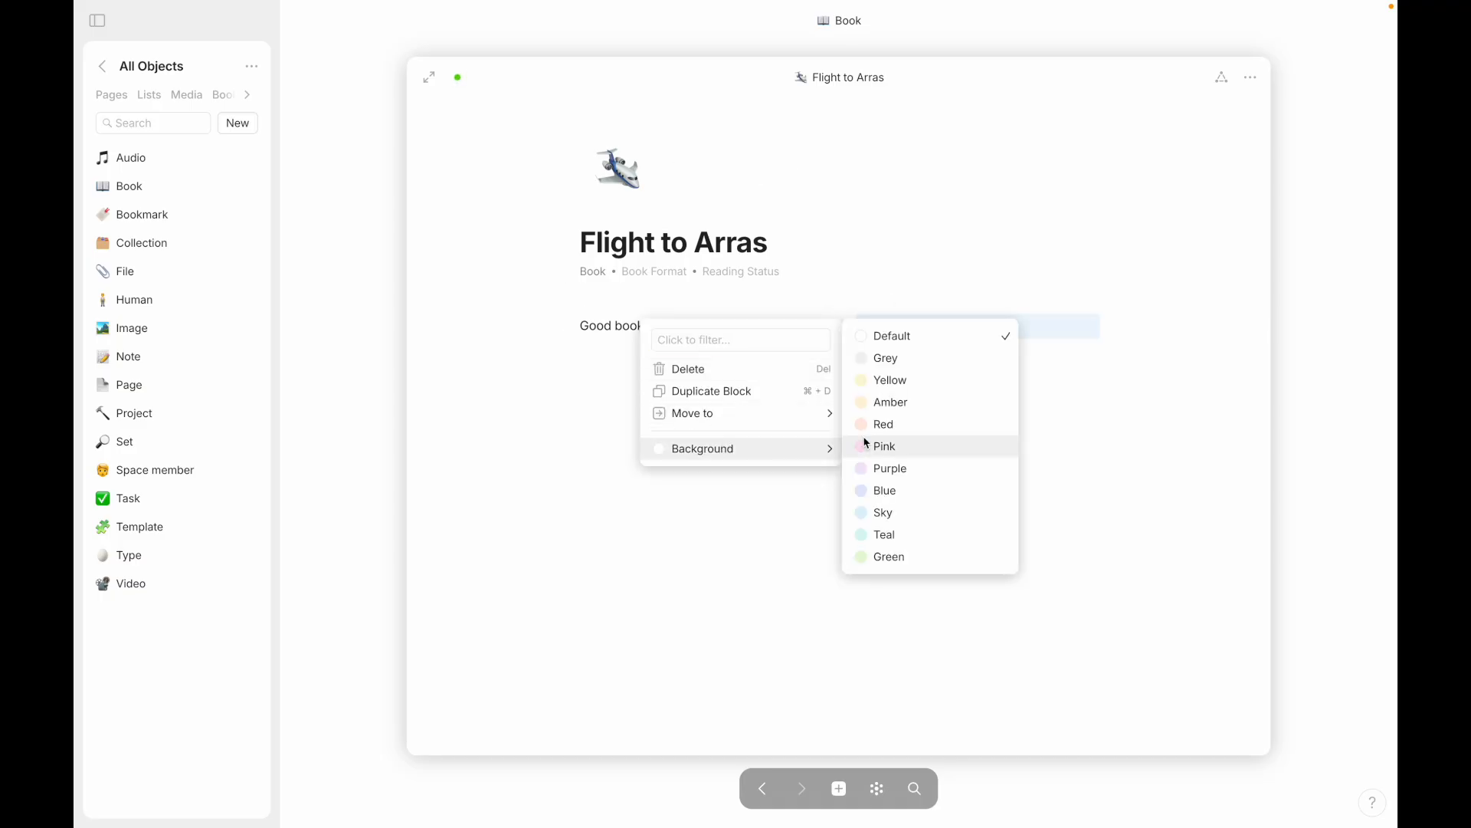
pyautogui.click(867, 442)
pyautogui.click(848, 326)
pyautogui.moveTo(812, 458)
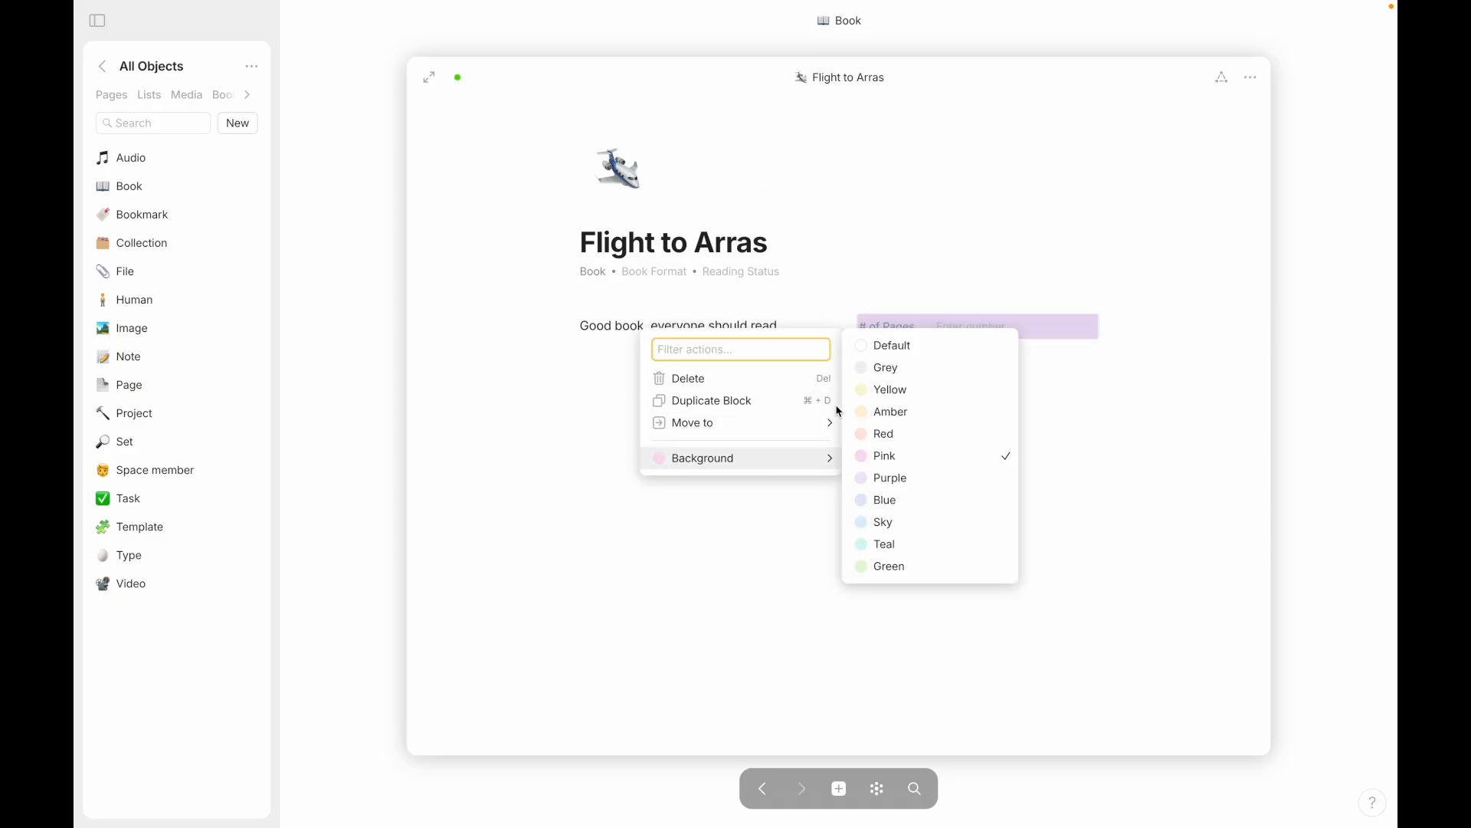
pyautogui.click(867, 361)
# Step: Create the Book Format options Hardback and Paperback and assign both to Flight to Arras
pyautogui.moveTo(663, 274); pyautogui.dragTo(637, 398)
pyautogui.click(614, 417)
pyautogui.click(693, 411)
pyautogui.click(658, 280)
pyautogui.click(728, 272)
pyautogui.click(665, 276)
pyautogui.write('Hardback')
pyautogui.press('Return')
pyautogui.write('P')
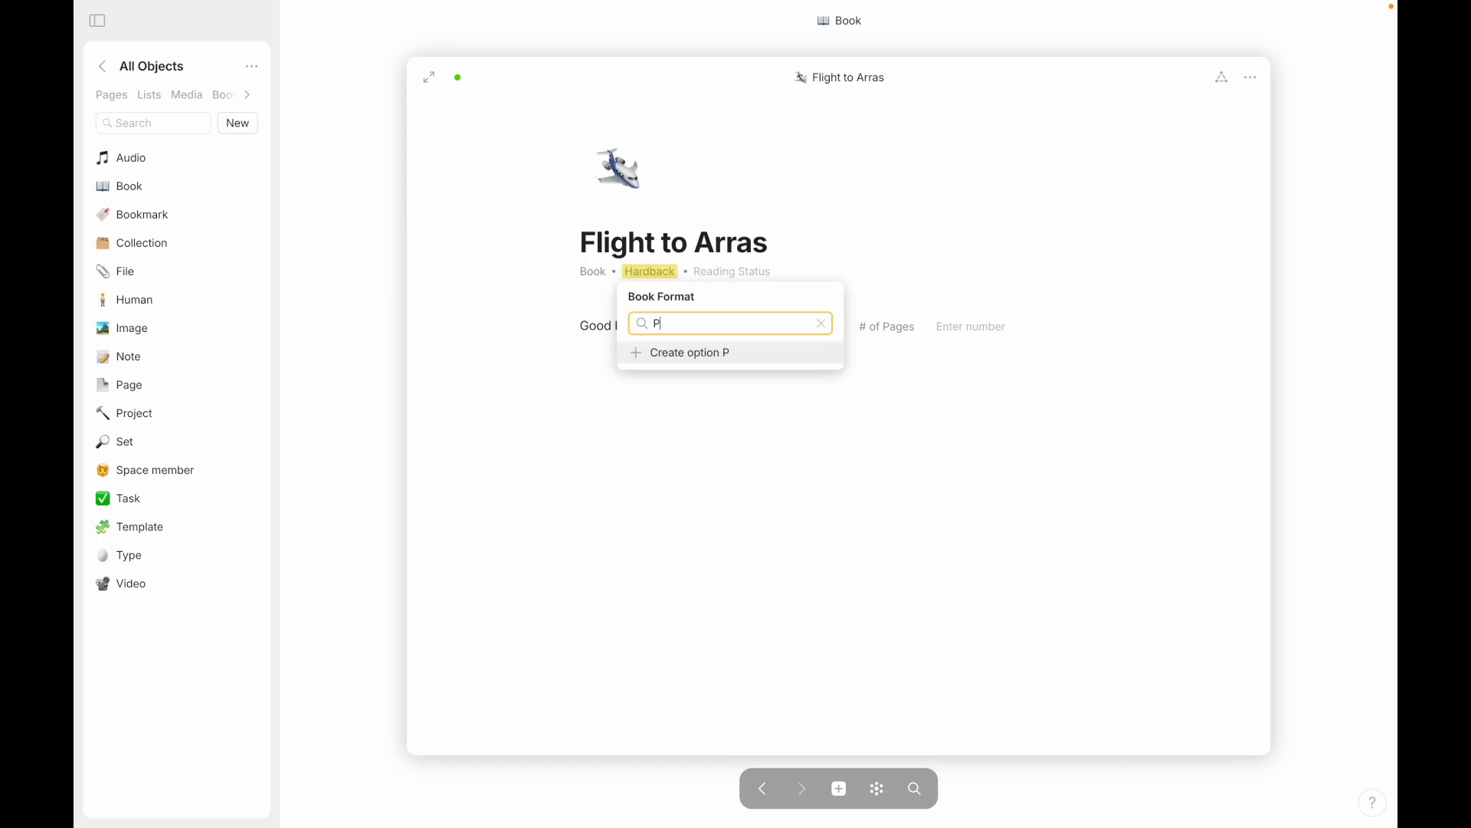
pyautogui.write('aperback')
pyautogui.press('Return')
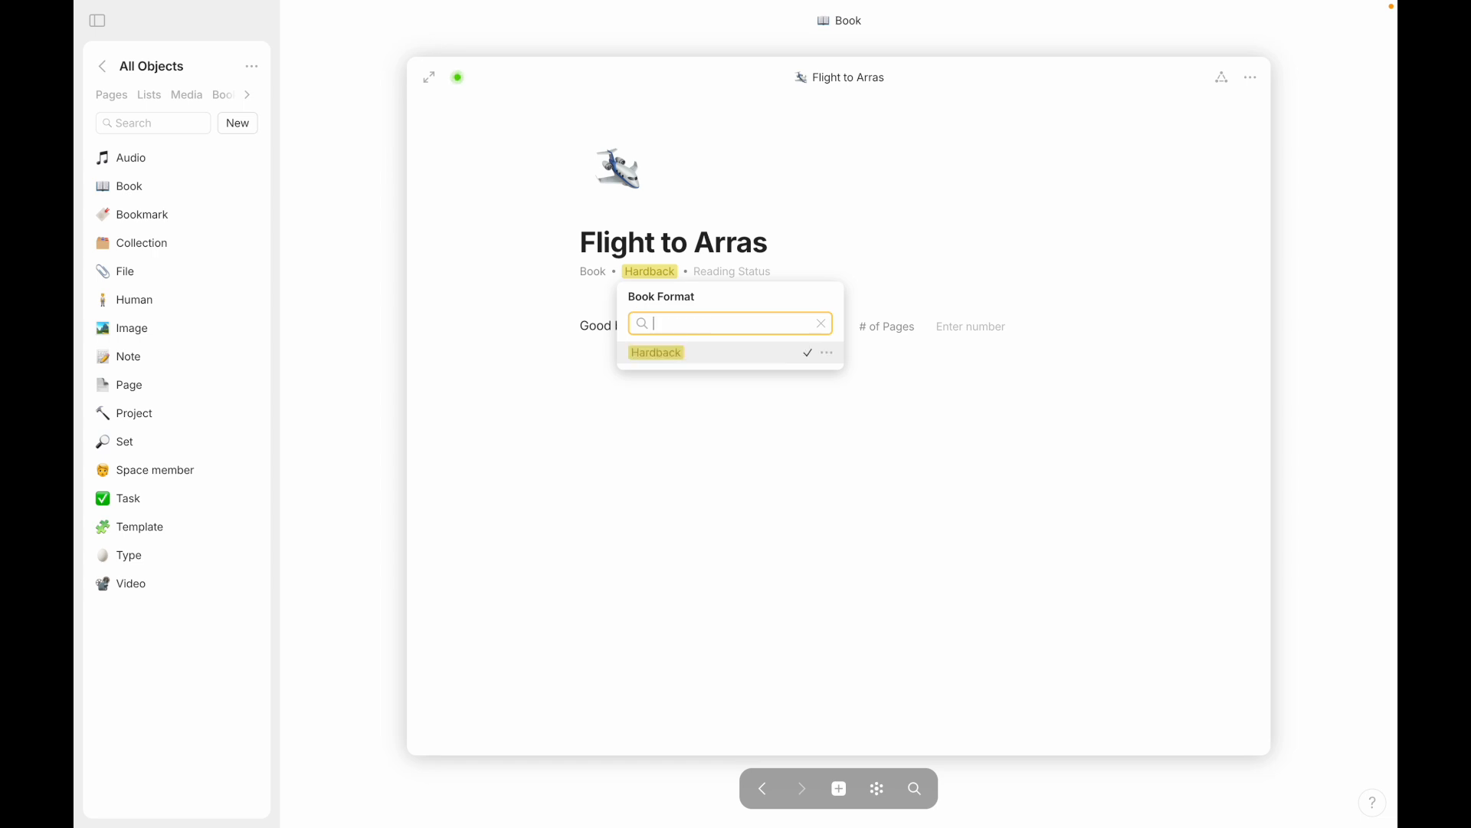
pyautogui.click(687, 574)
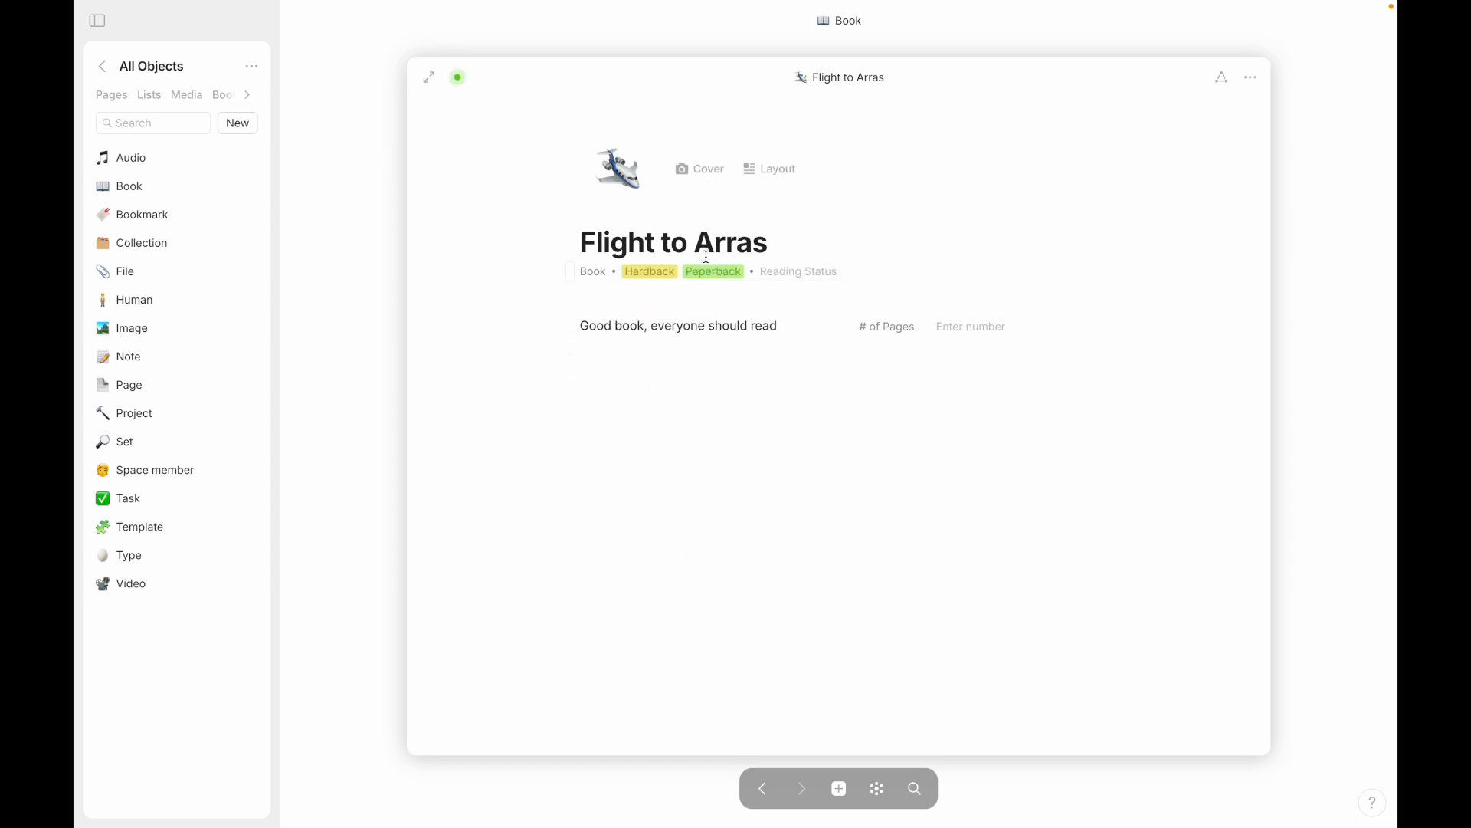
# Step: Create the Reading Status options Unread and Reading for Flight to Arras
pyautogui.click(792, 282)
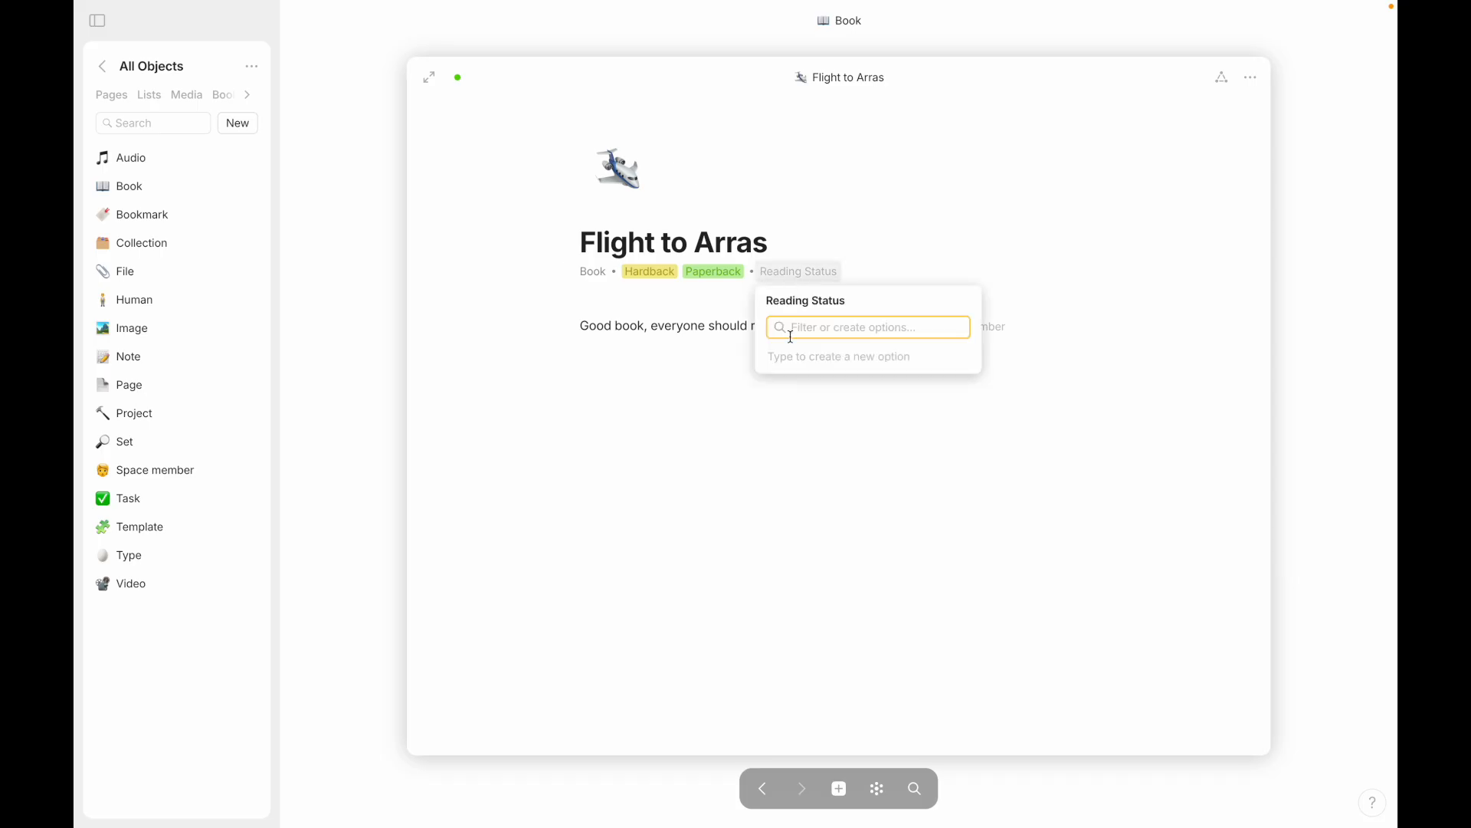
pyautogui.write('Unread')
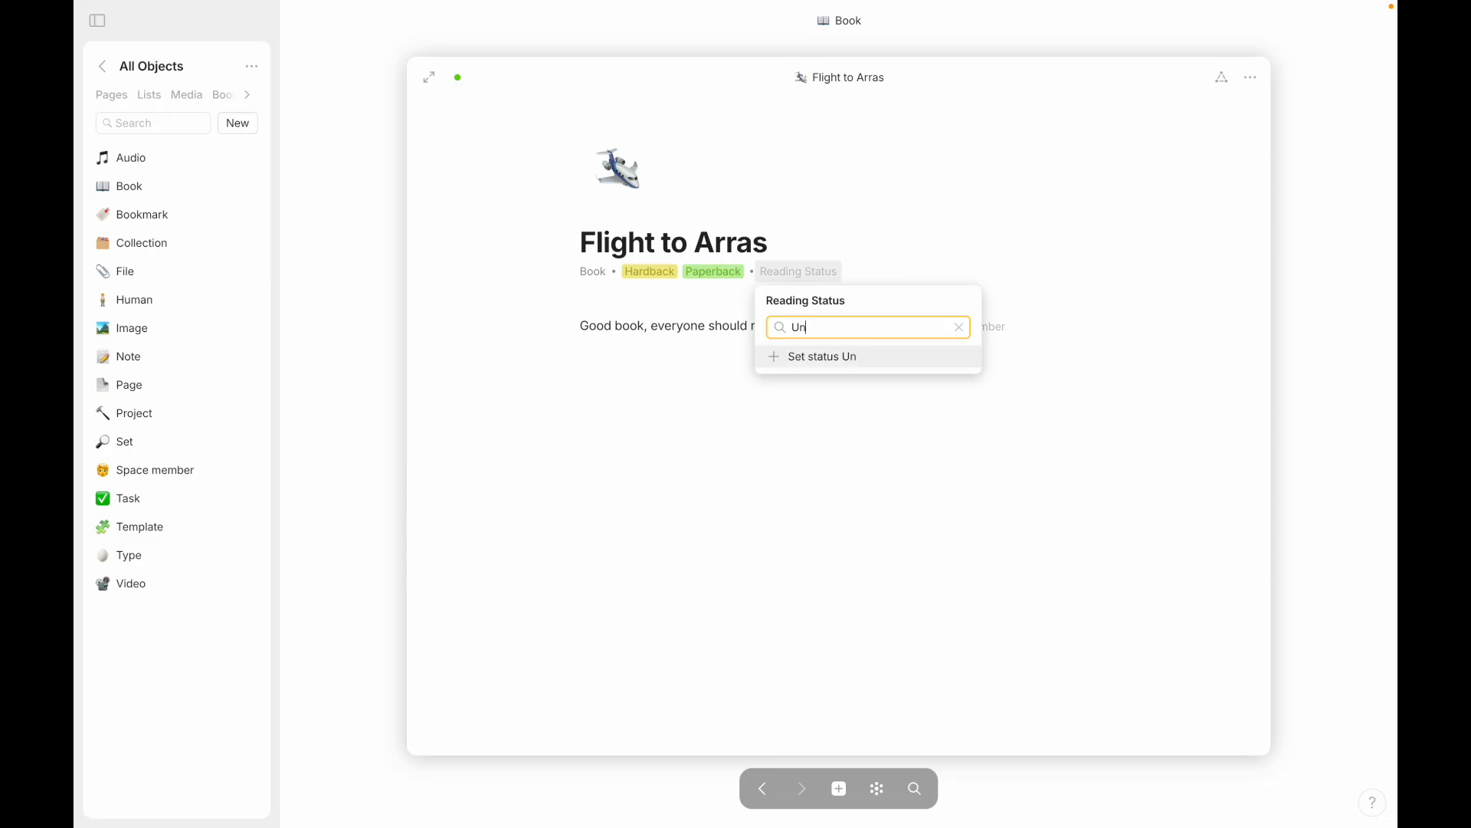
pyautogui.press('Return')
pyautogui.click(780, 272)
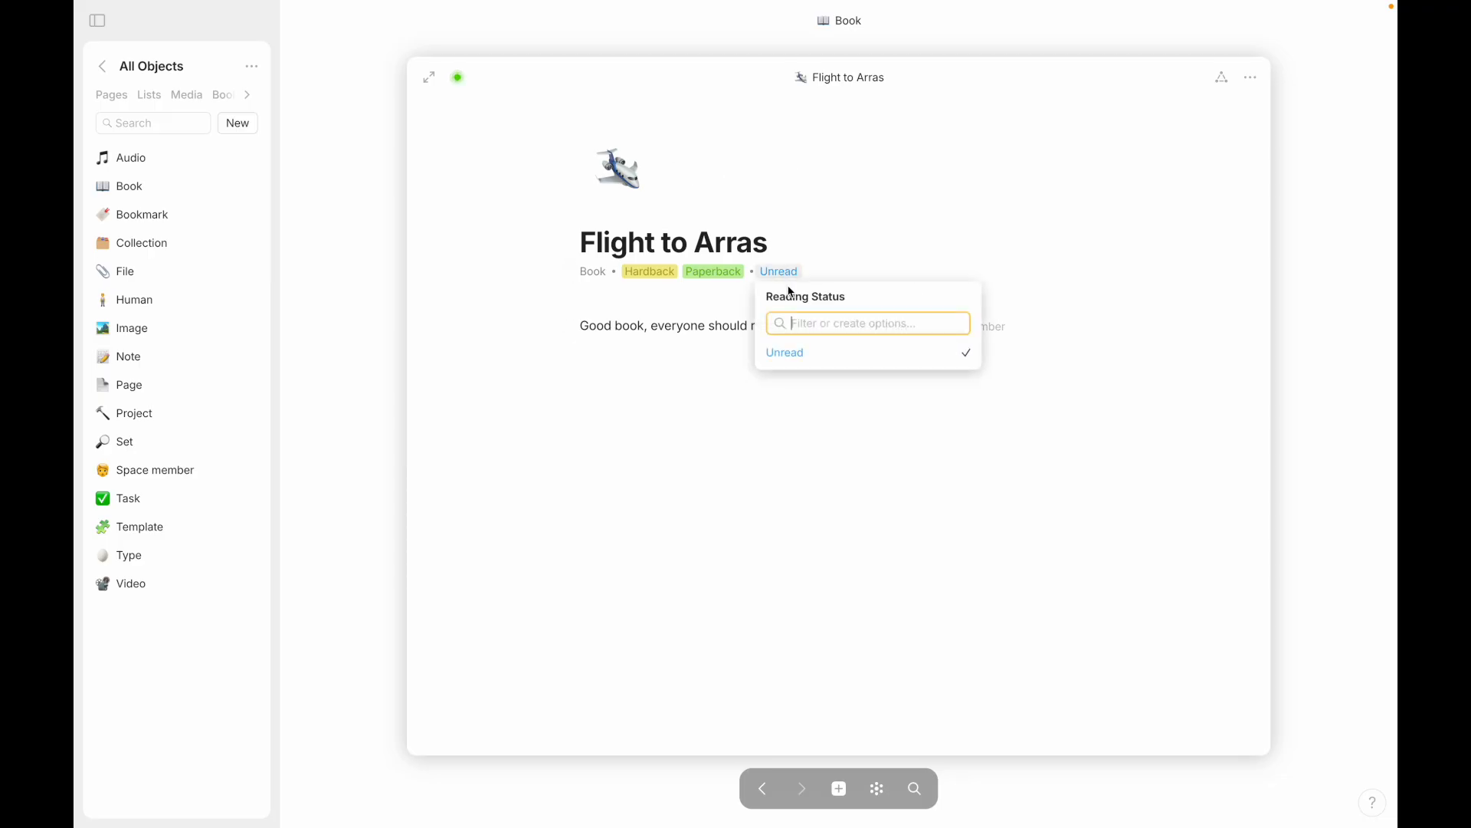
pyautogui.write('Reading')
pyautogui.press('Return')
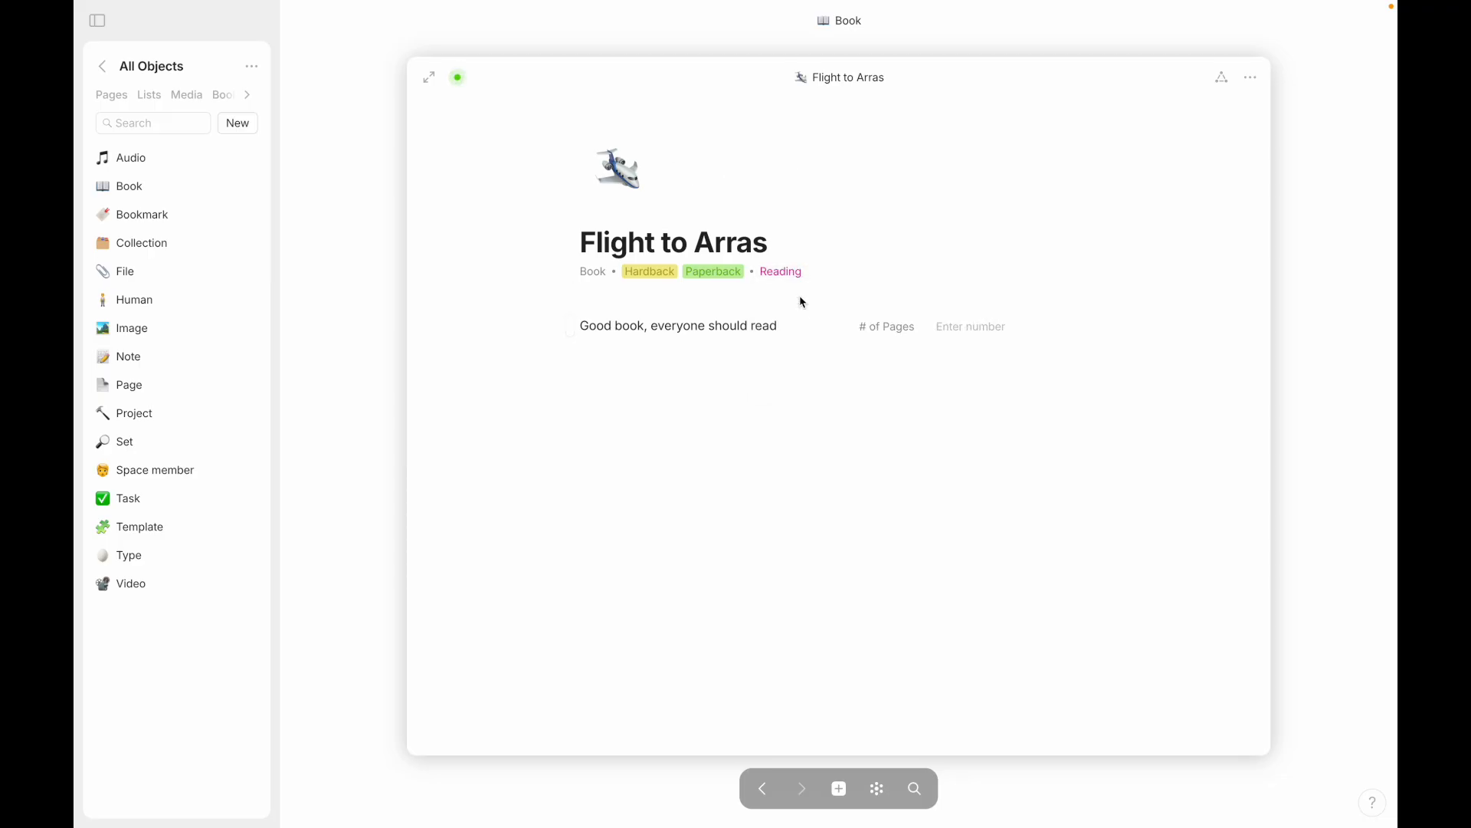
# Step: Try to add Read as another Reading Status option for Flight to Arras
pyautogui.click(787, 272)
pyautogui.write('Read')
pyautogui.click(791, 345)
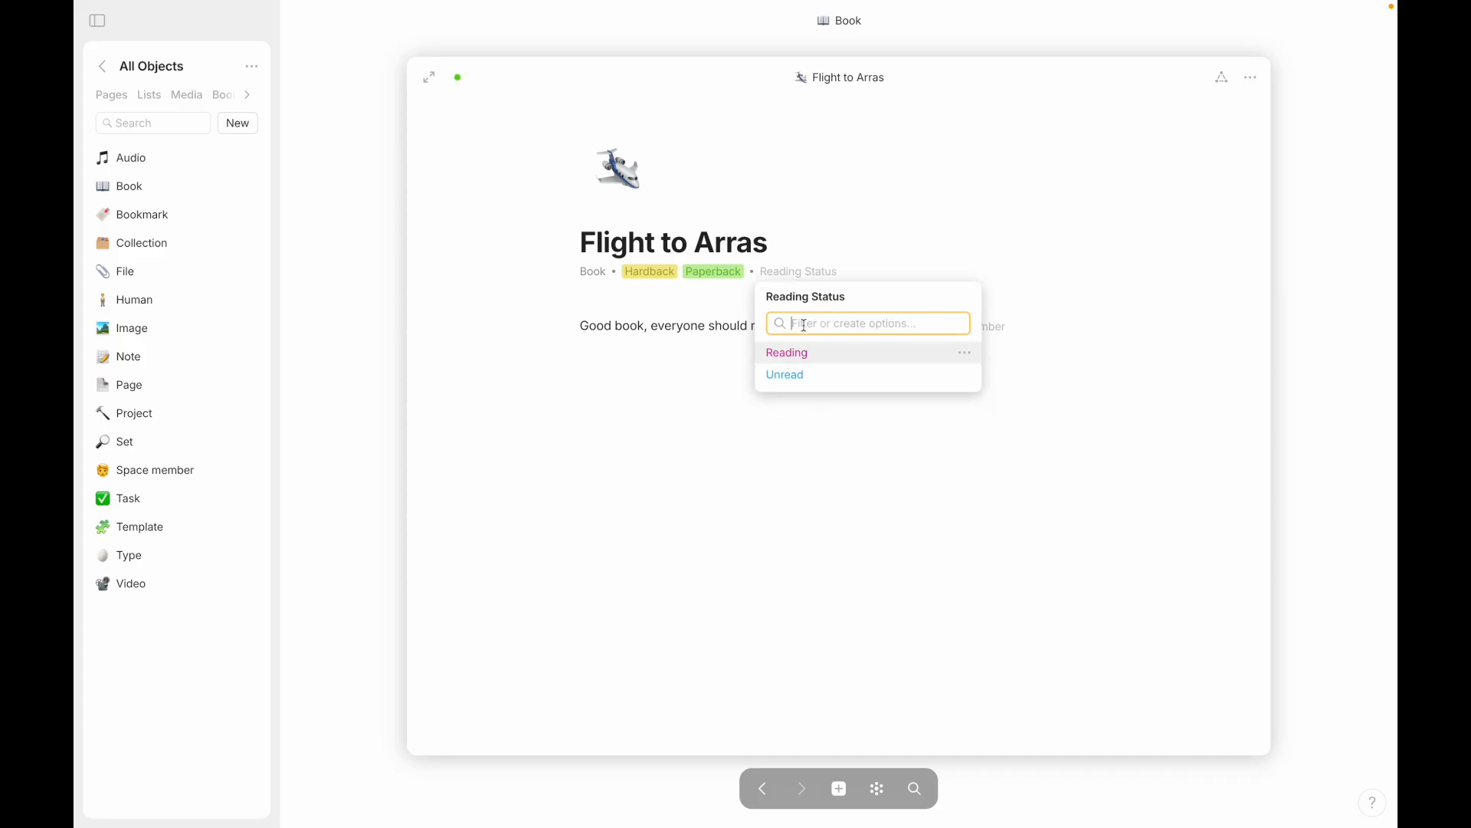
# Step: Create the option Read for the Reading Status of Flight to Arras and assign it to the book
pyautogui.write('Read')
pyautogui.click(810, 402)
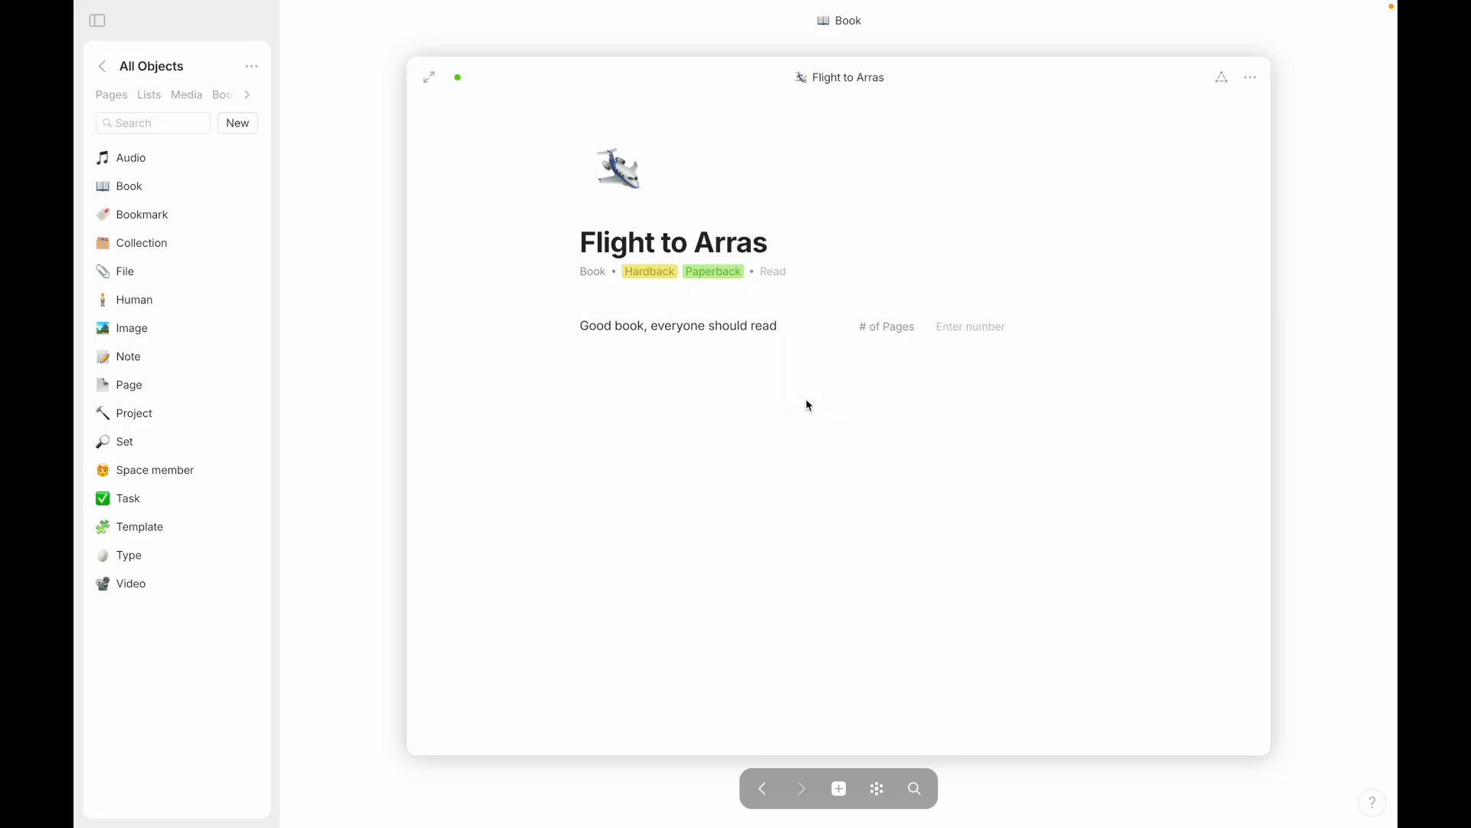
pyautogui.click(774, 272)
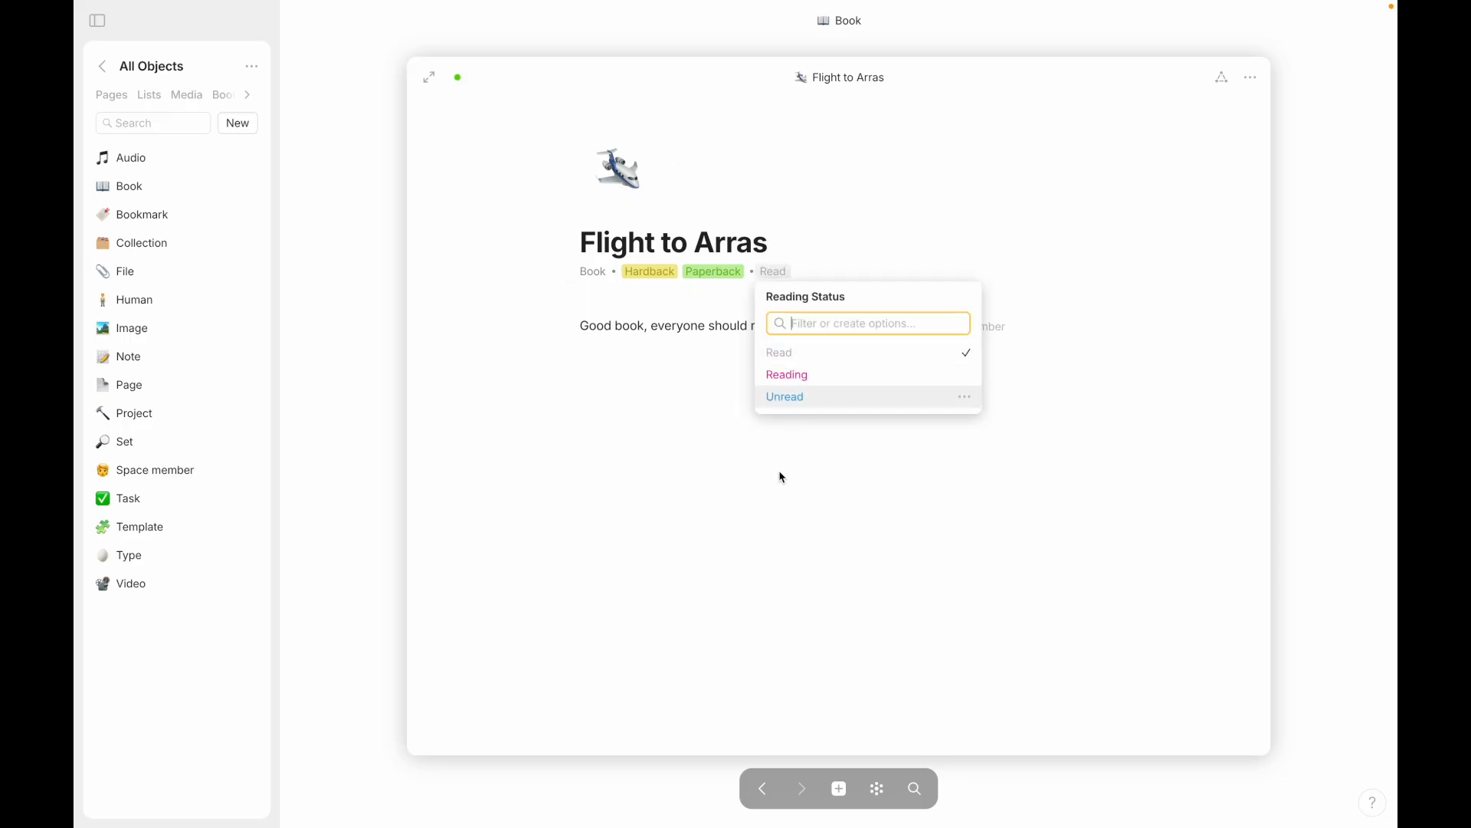
pyautogui.click(791, 362)
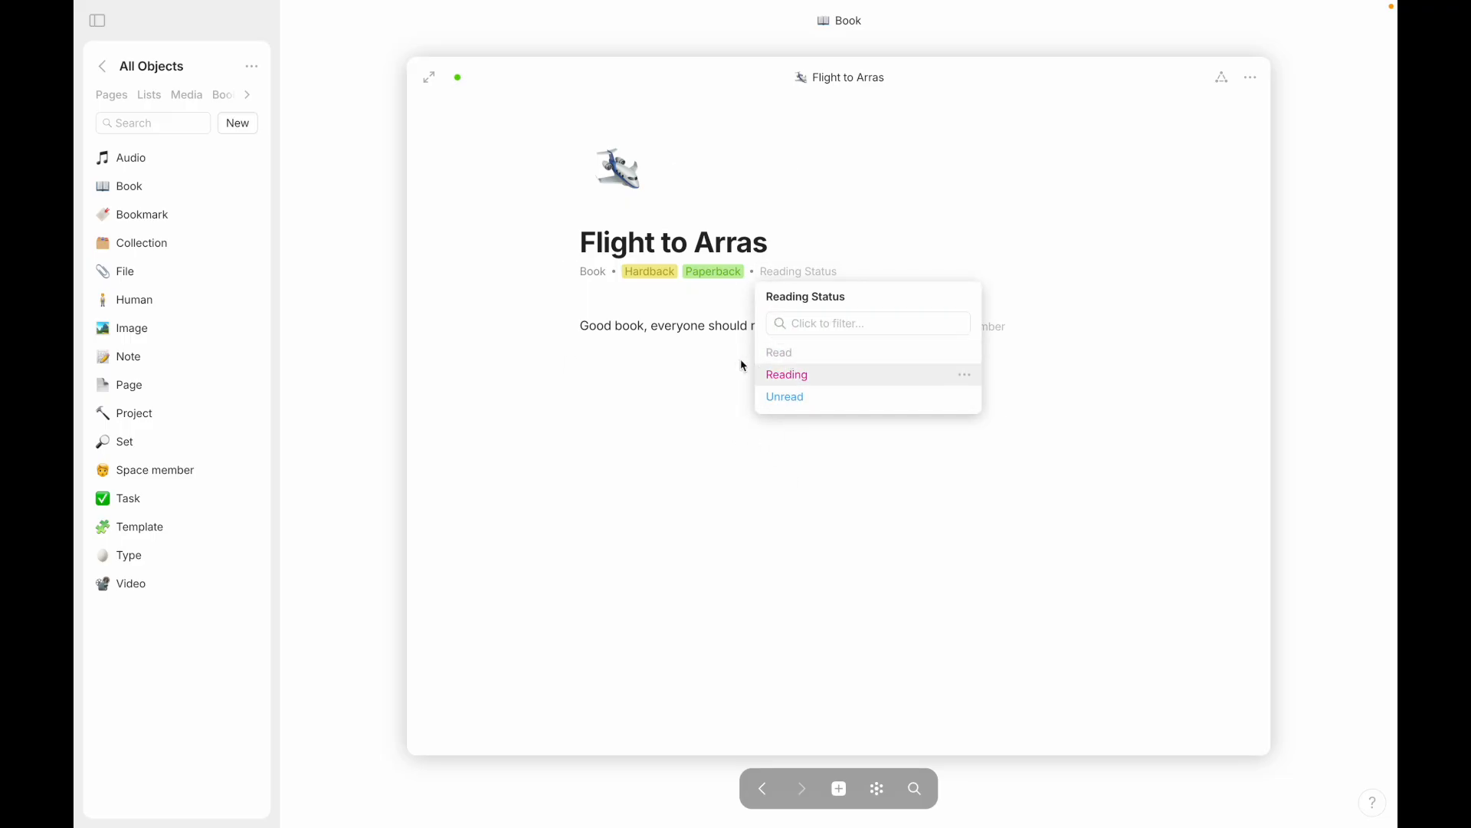
pyautogui.click(797, 374)
pyautogui.click(782, 281)
pyautogui.click(785, 377)
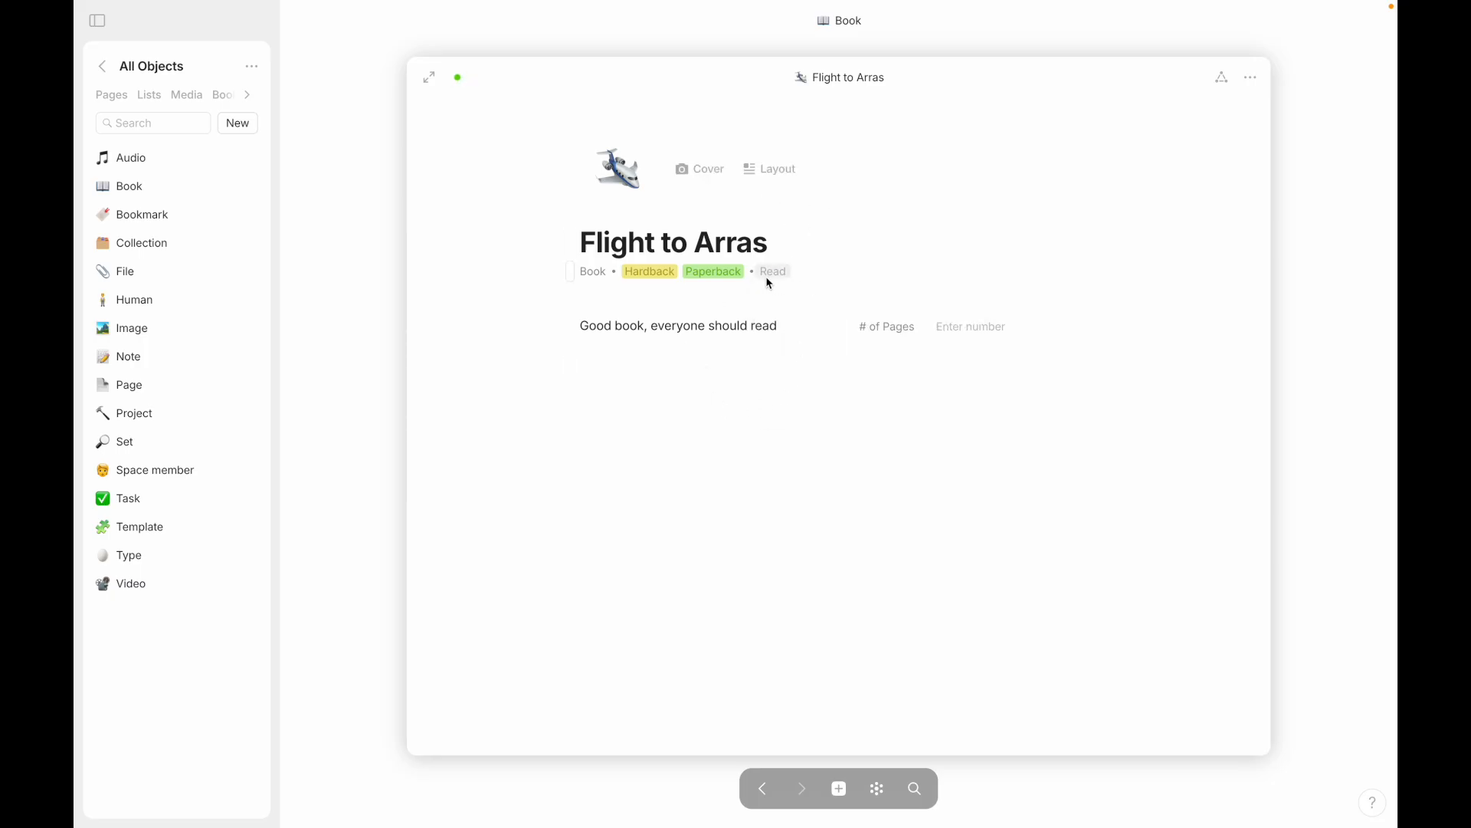
# Step: Review the available Book Format and Reading Status options of Flight to Arras
pyautogui.click(716, 275)
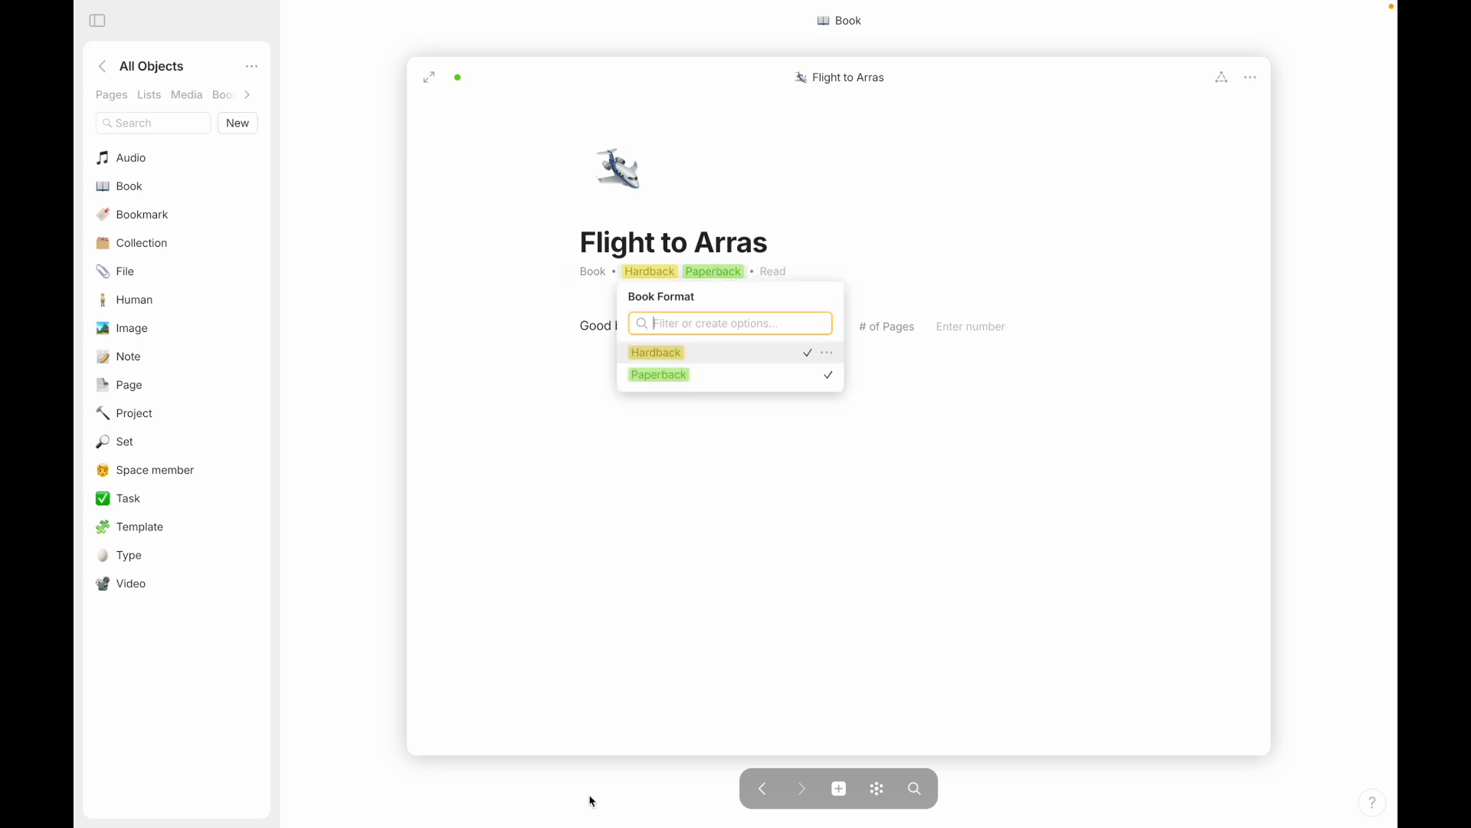
pyautogui.click(687, 528)
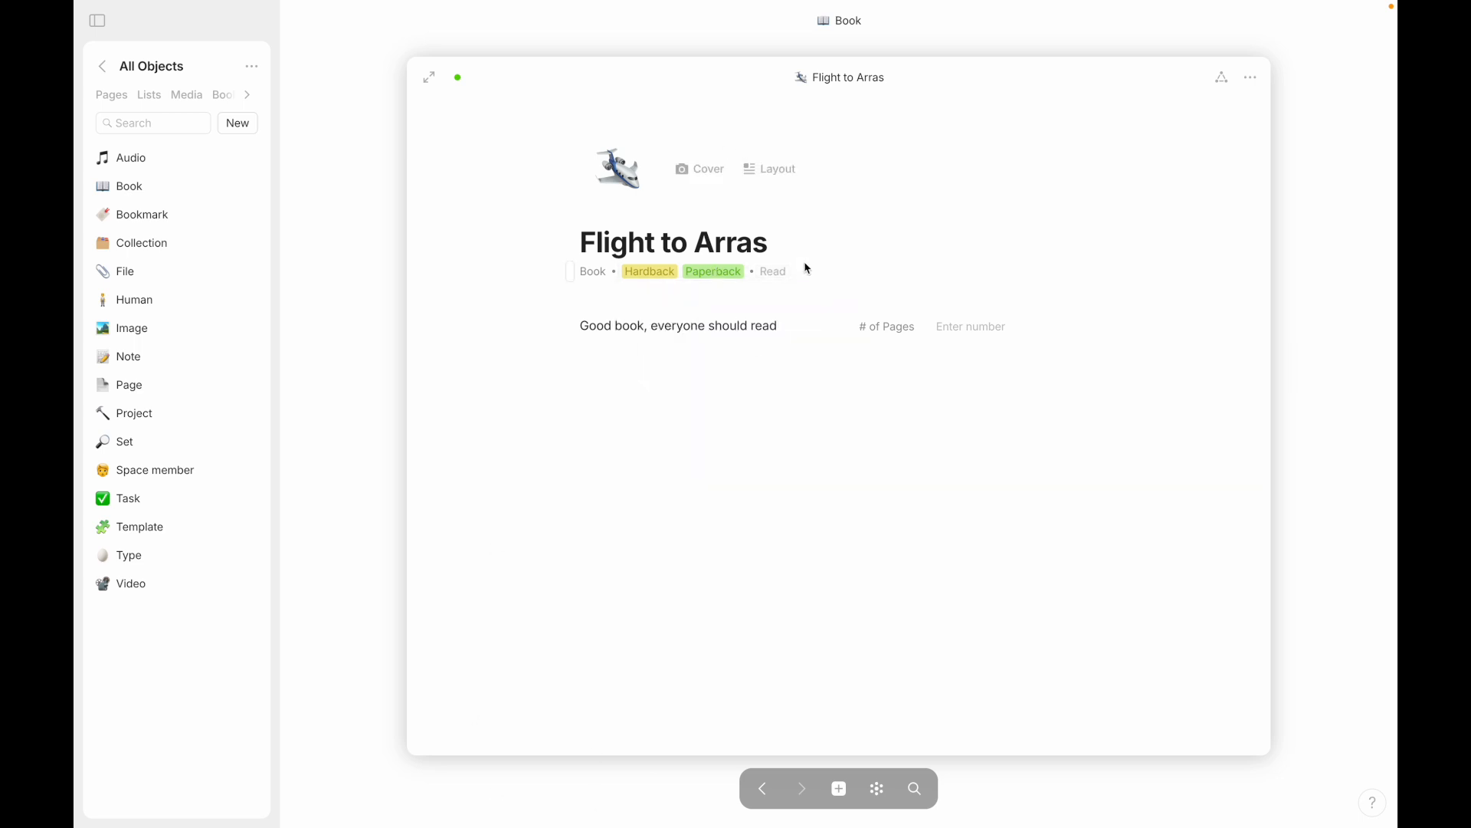
pyautogui.click(776, 273)
pyautogui.click(704, 456)
# Step: Set the # of Pages of Flight to Arras to 400 and check the value in the book's relations
pyautogui.click(982, 326)
pyautogui.write('4')
pyautogui.click(972, 368)
pyautogui.click(1218, 77)
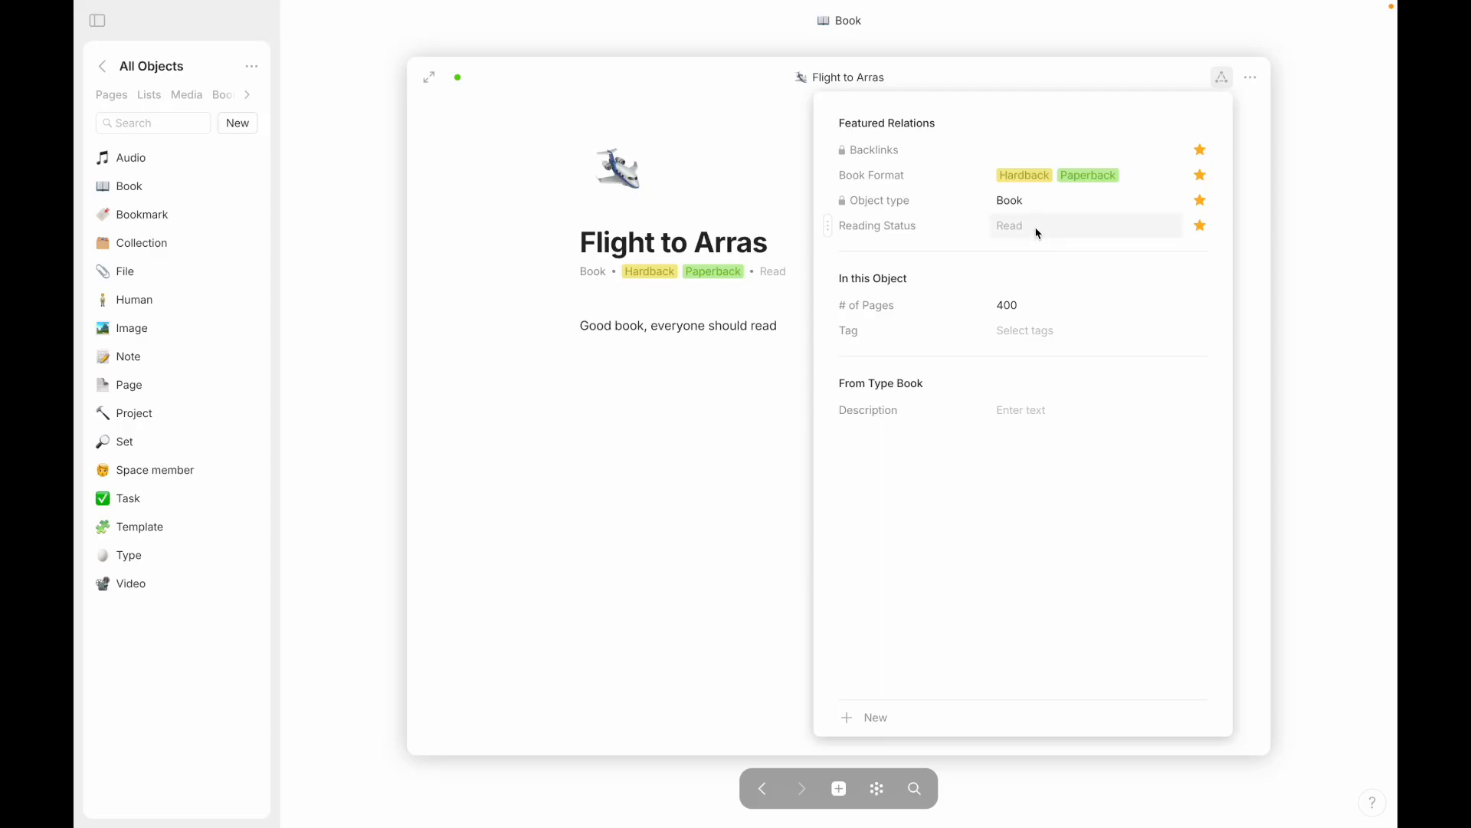
pyautogui.click(677, 533)
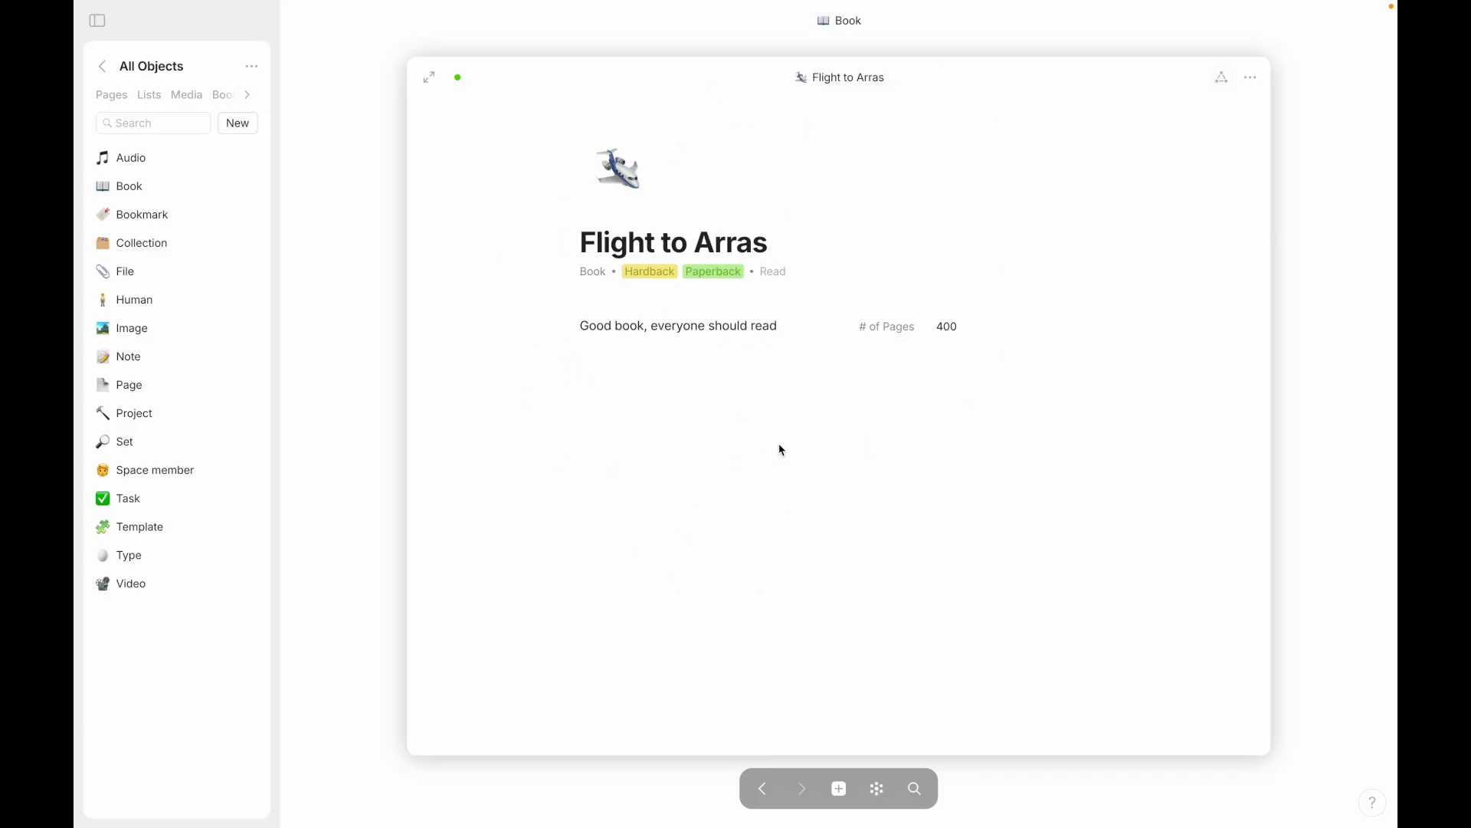
# Step: Add the line "There are 400 pages in the book" to the body of Flight to Arras and close the book
pyautogui.click(944, 326)
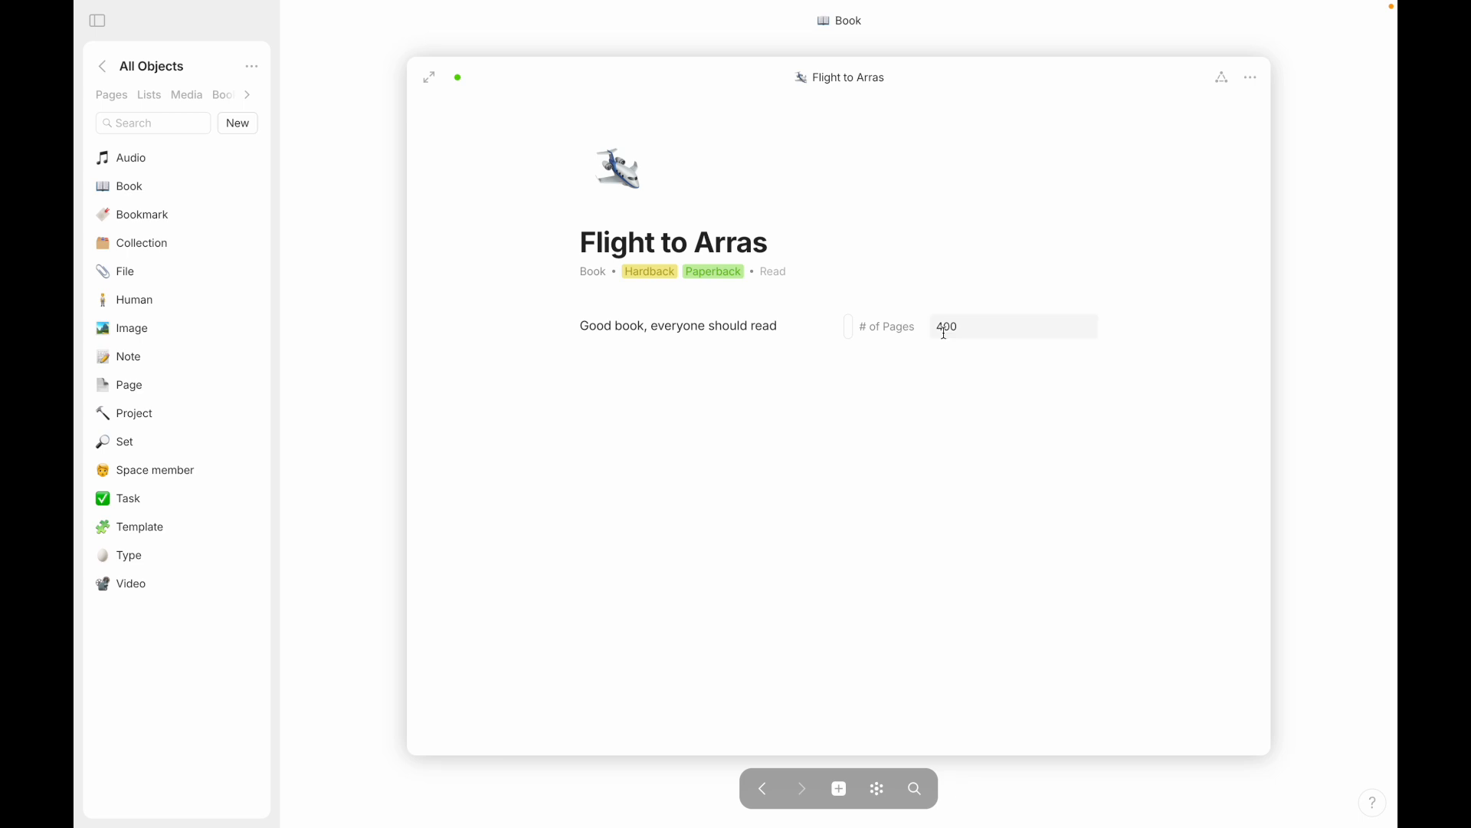
pyautogui.click(871, 460)
pyautogui.write('There are 400')
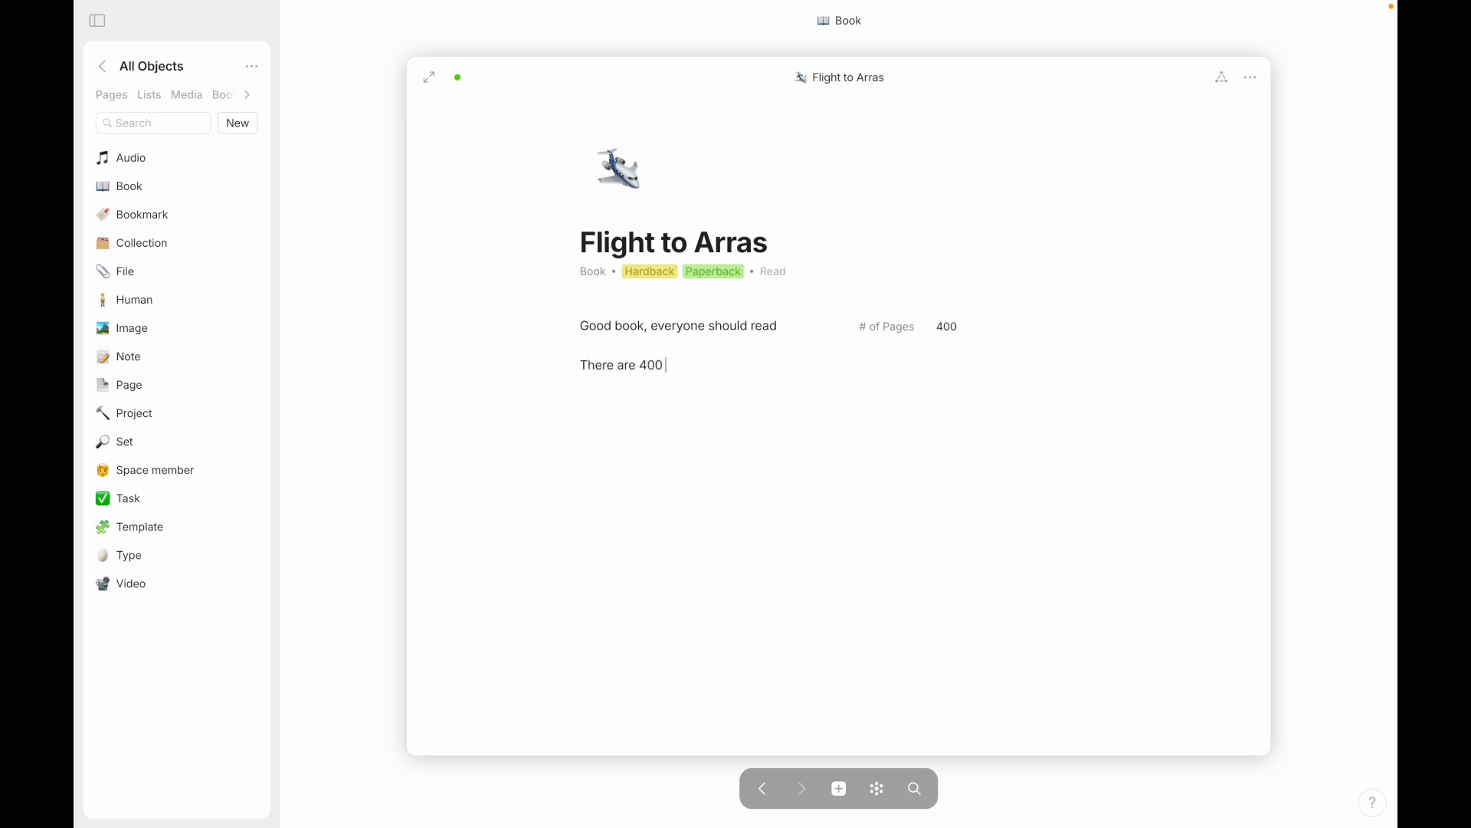
pyautogui.write(' pages in the book')
pyautogui.click(1222, 79)
pyautogui.click(681, 487)
pyautogui.click(334, 444)
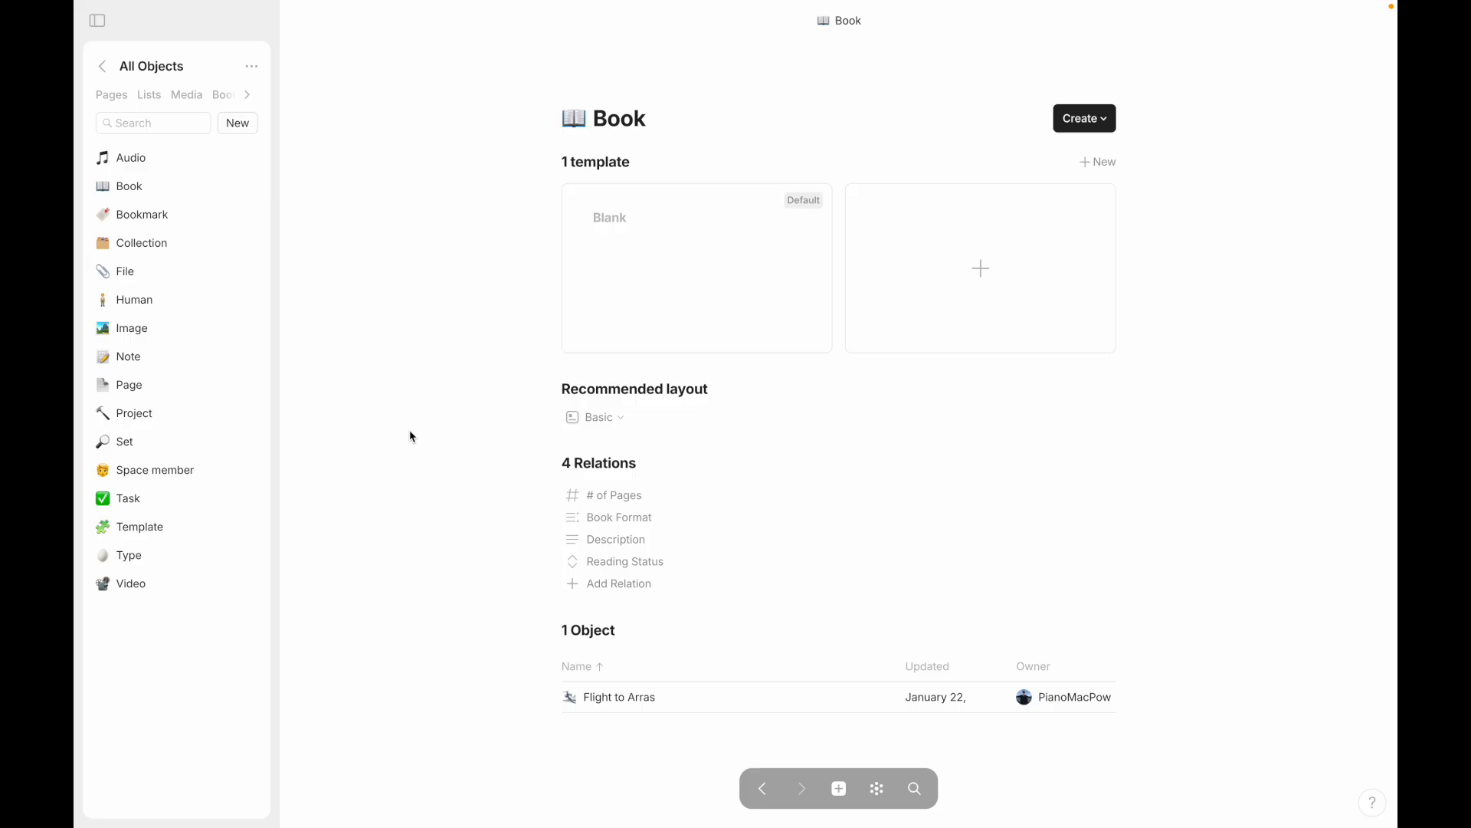
# Step: Create a new Book object titled Confessions
pyautogui.click(1077, 127)
pyautogui.click(1041, 158)
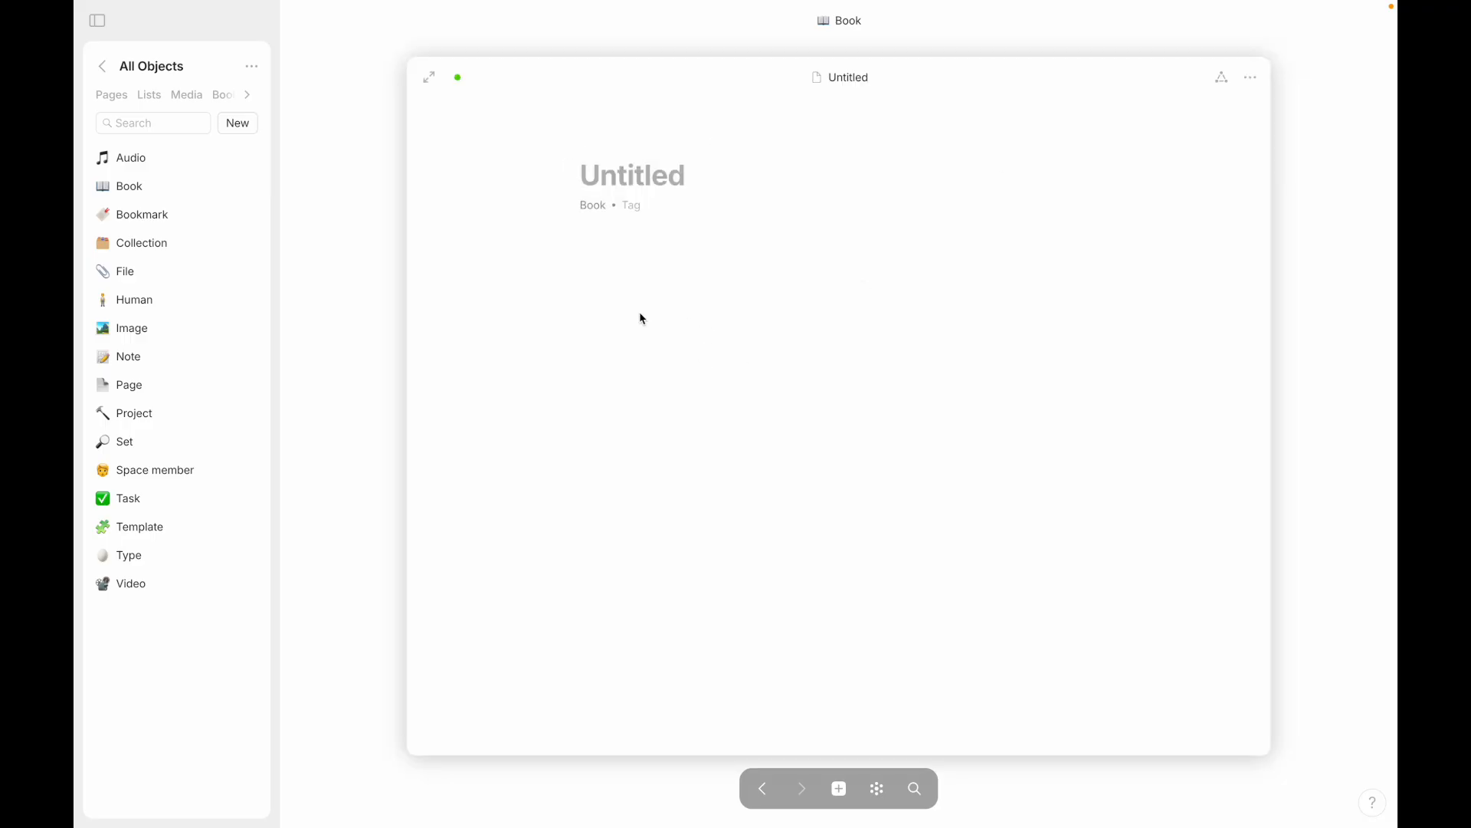
pyautogui.write('Con')
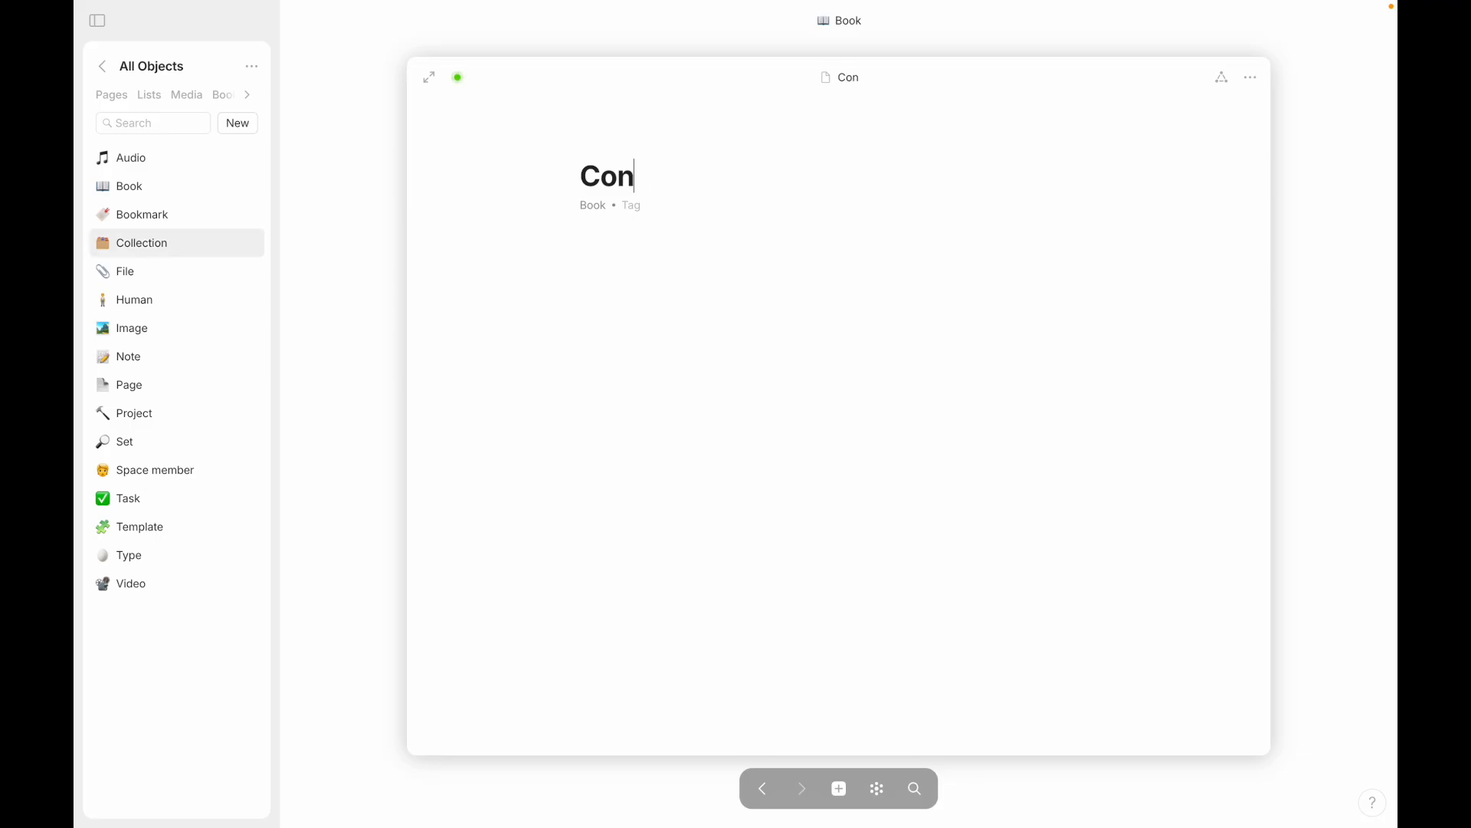
pyautogui.write('fessions')
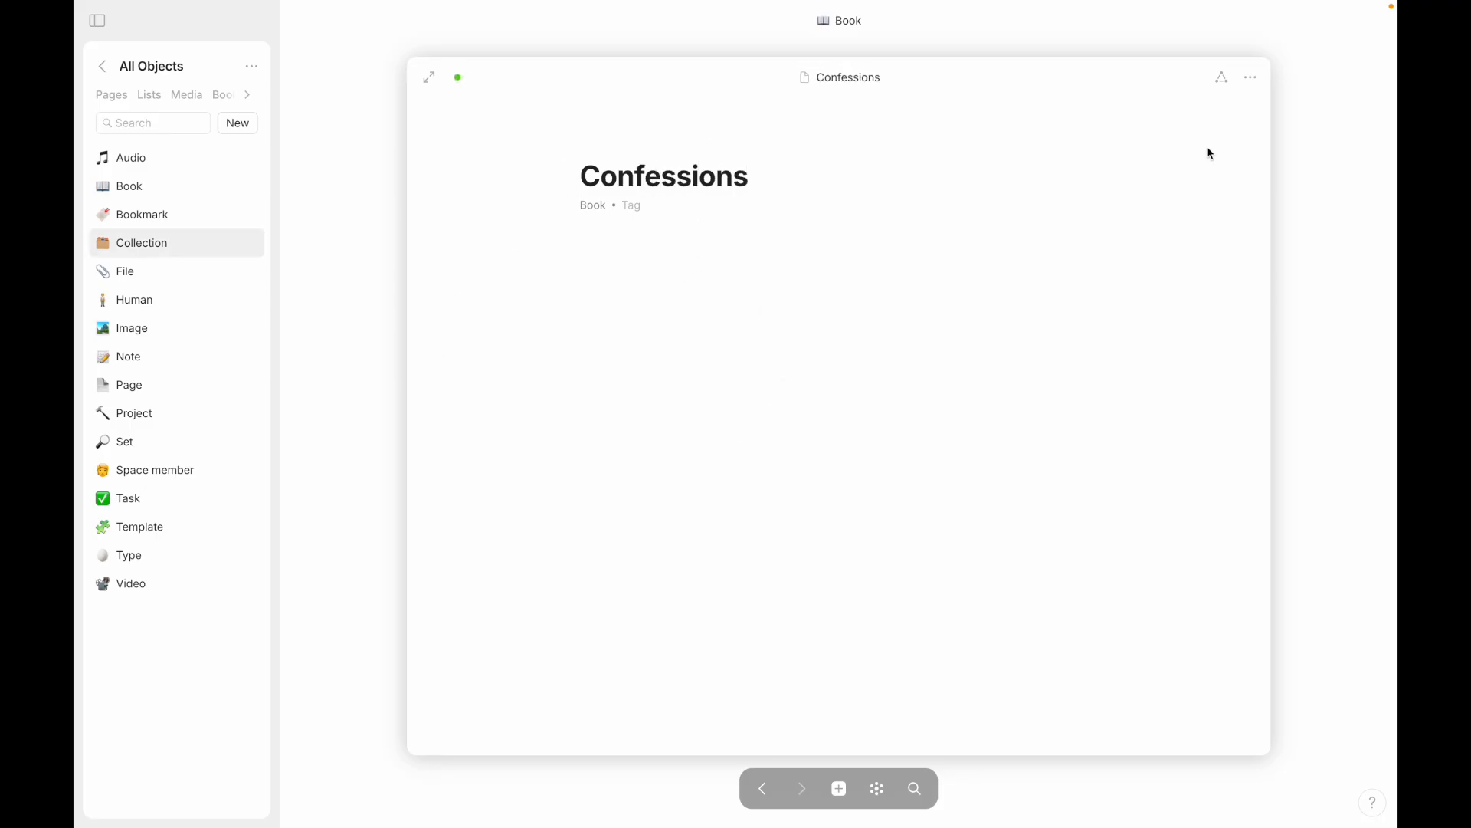
# Step: Remove Tag from the featured relations of the Confessions book
pyautogui.click(1222, 78)
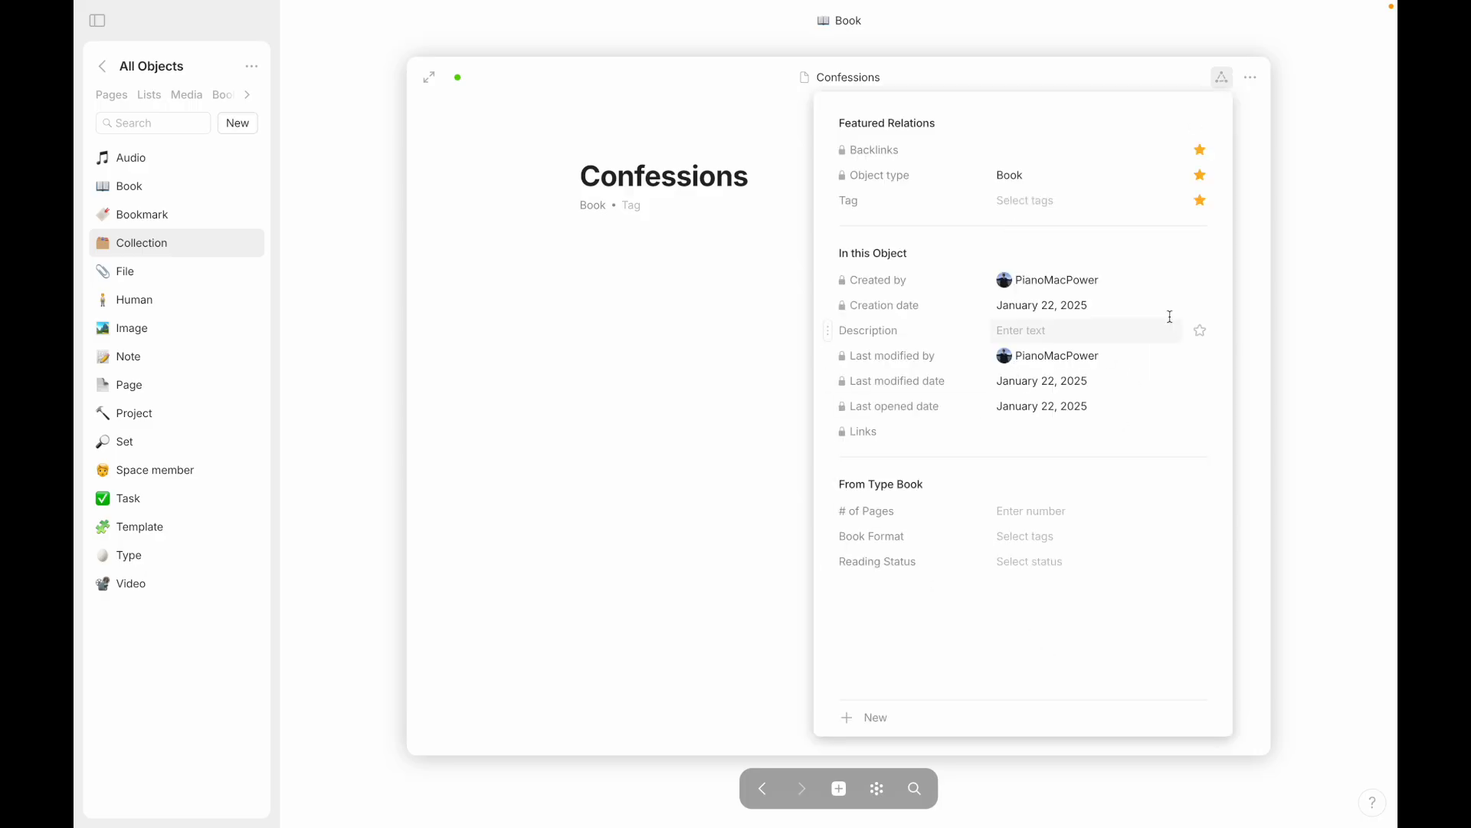
pyautogui.click(1200, 201)
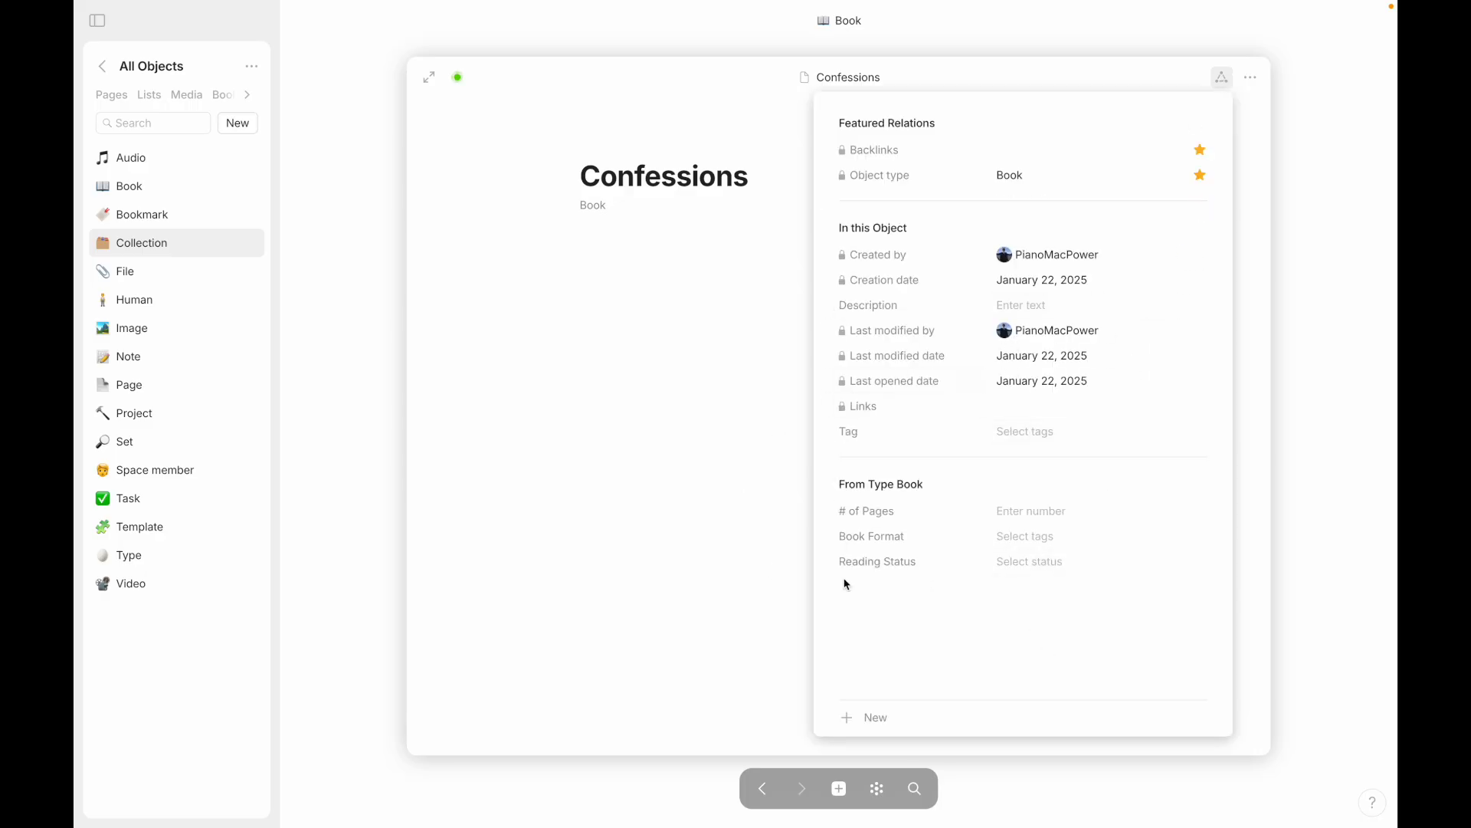
pyautogui.click(737, 419)
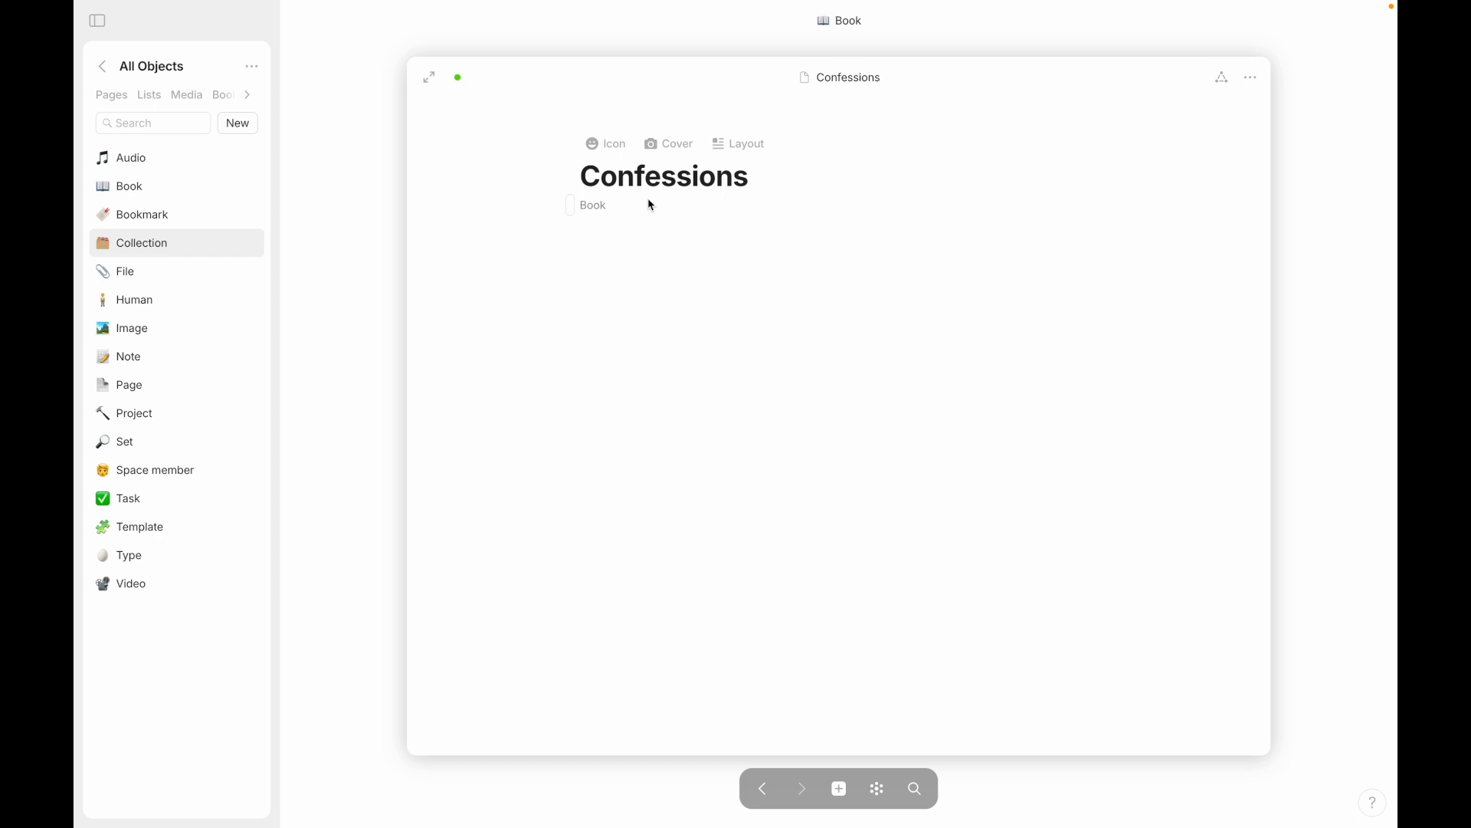
# Step: Close the Confessions book and move it to the bin
pyautogui.click(351, 334)
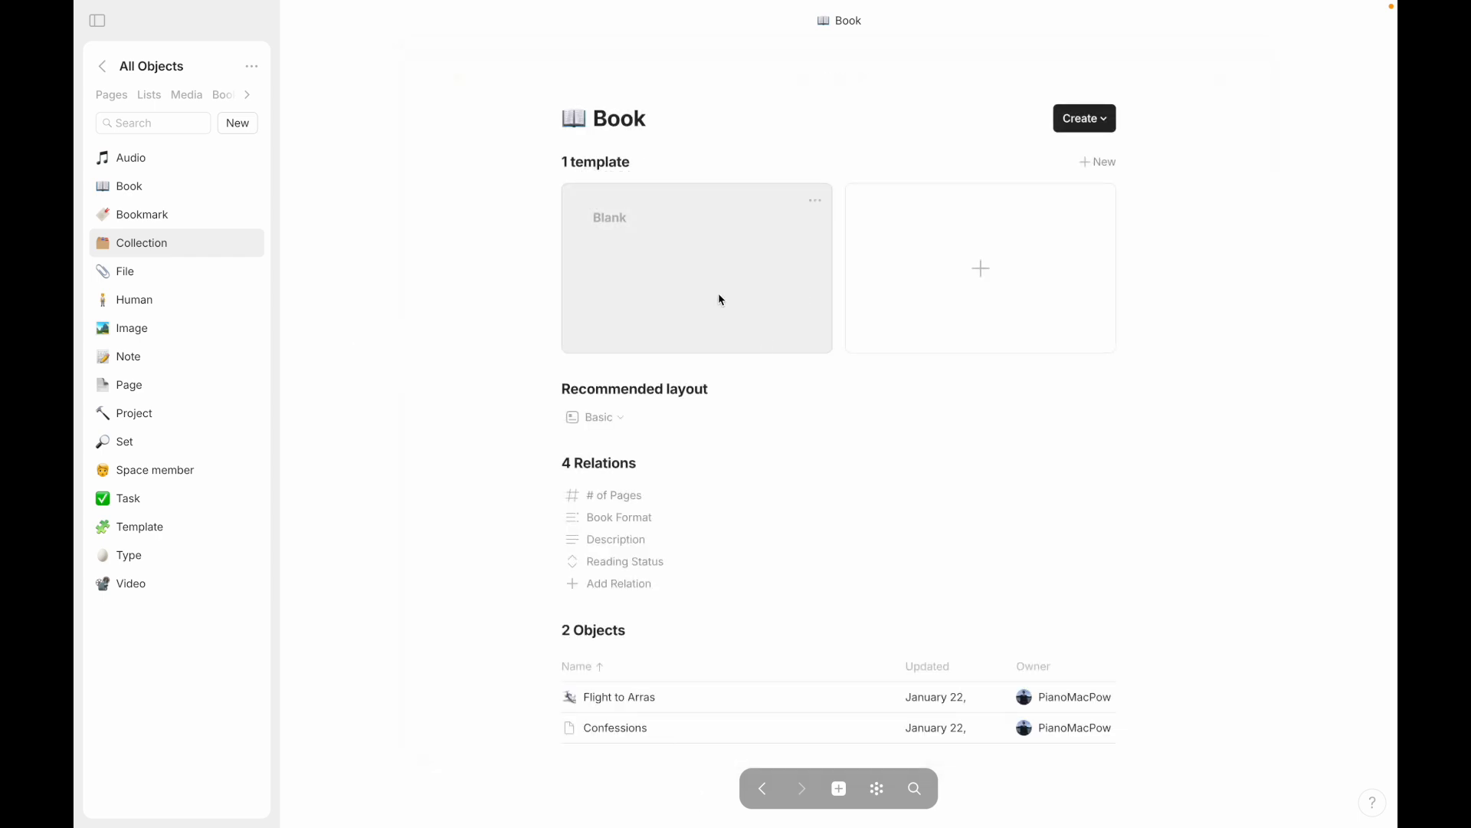
pyautogui.rightClick(667, 735)
pyautogui.click(742, 708)
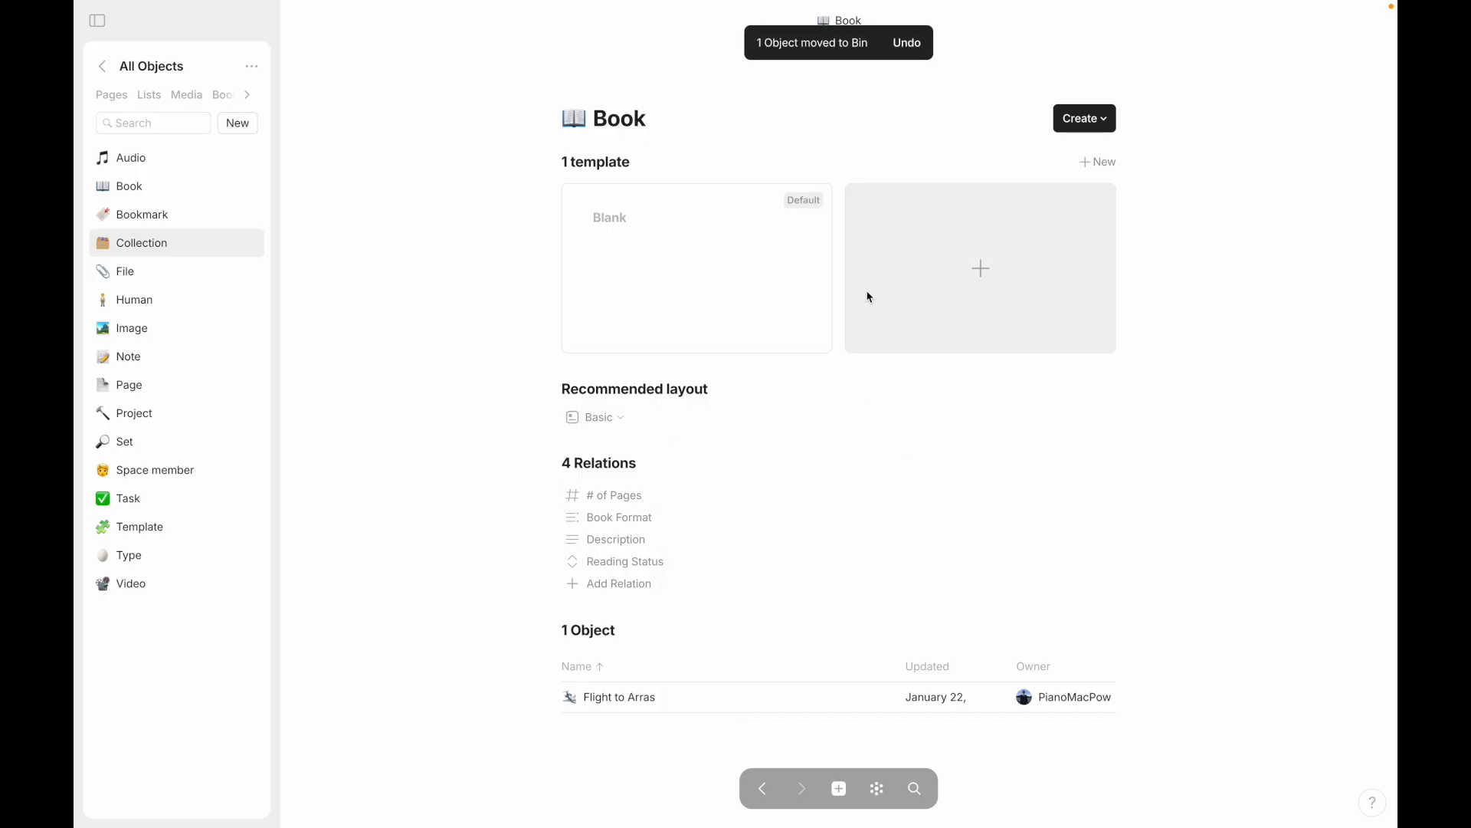
# Step: Create a new template for the Book type and reopen it for editing
pyautogui.click(1100, 164)
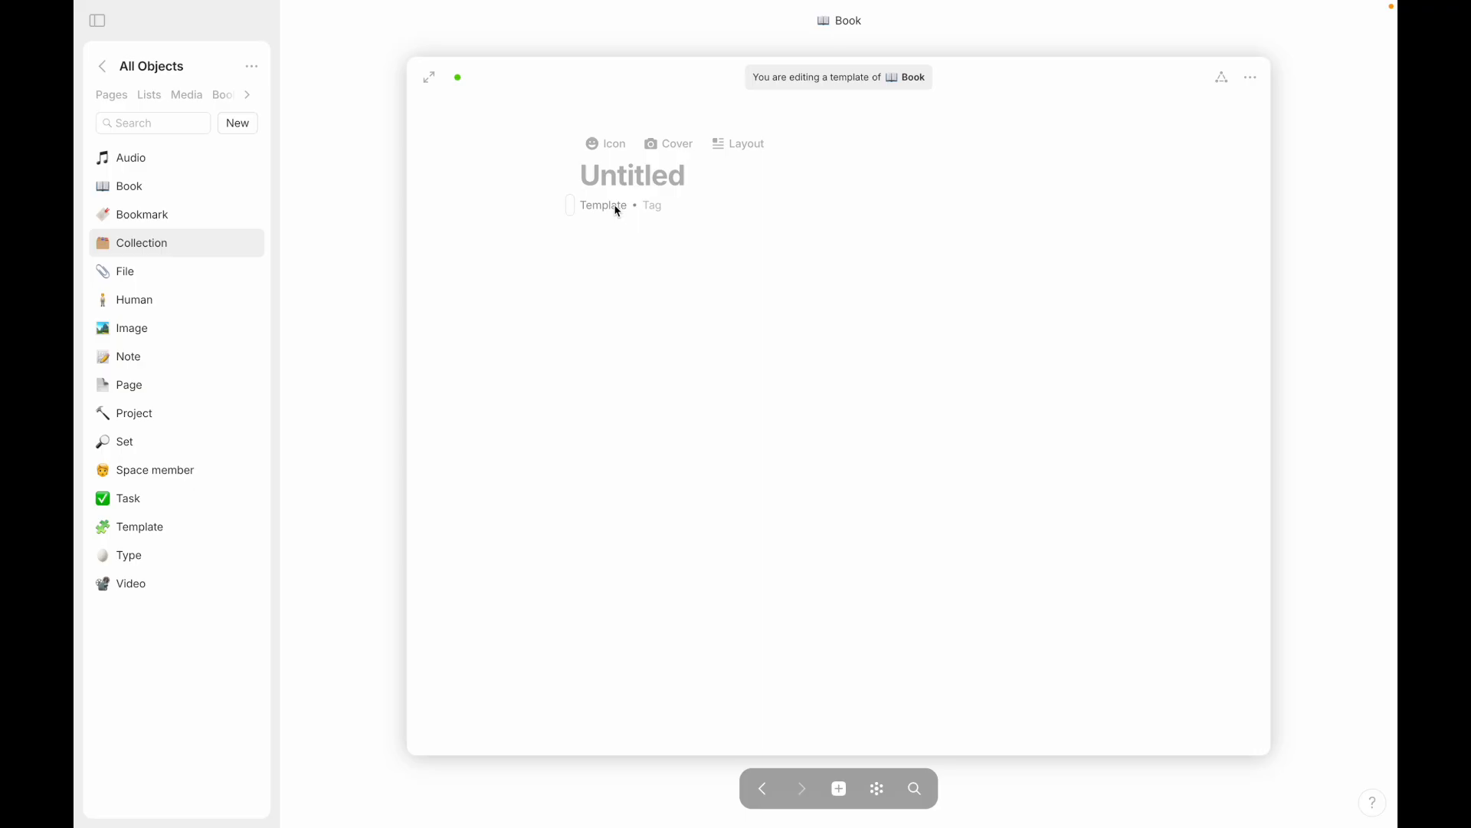
pyautogui.click(375, 378)
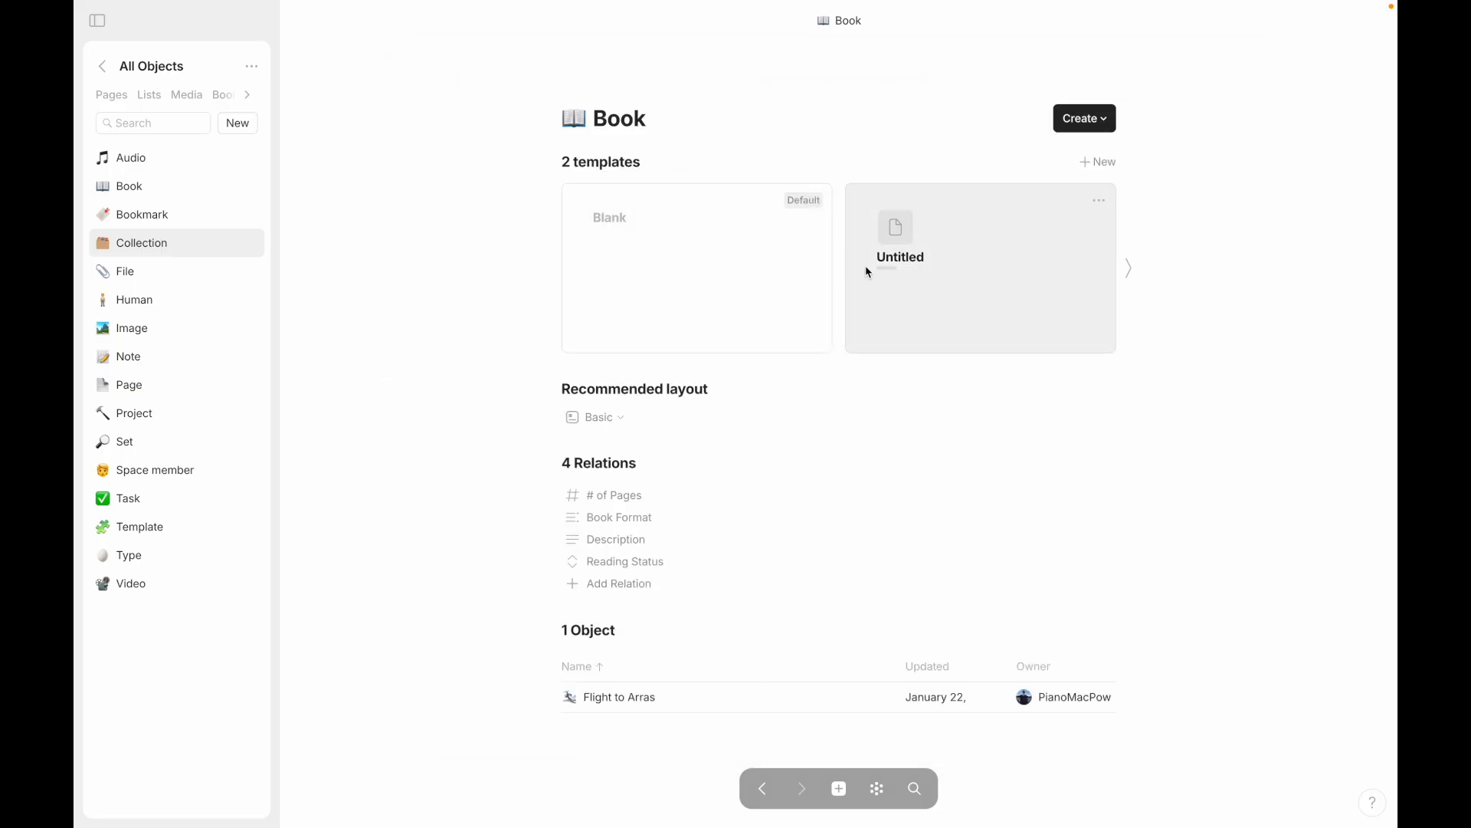
pyautogui.click(1010, 247)
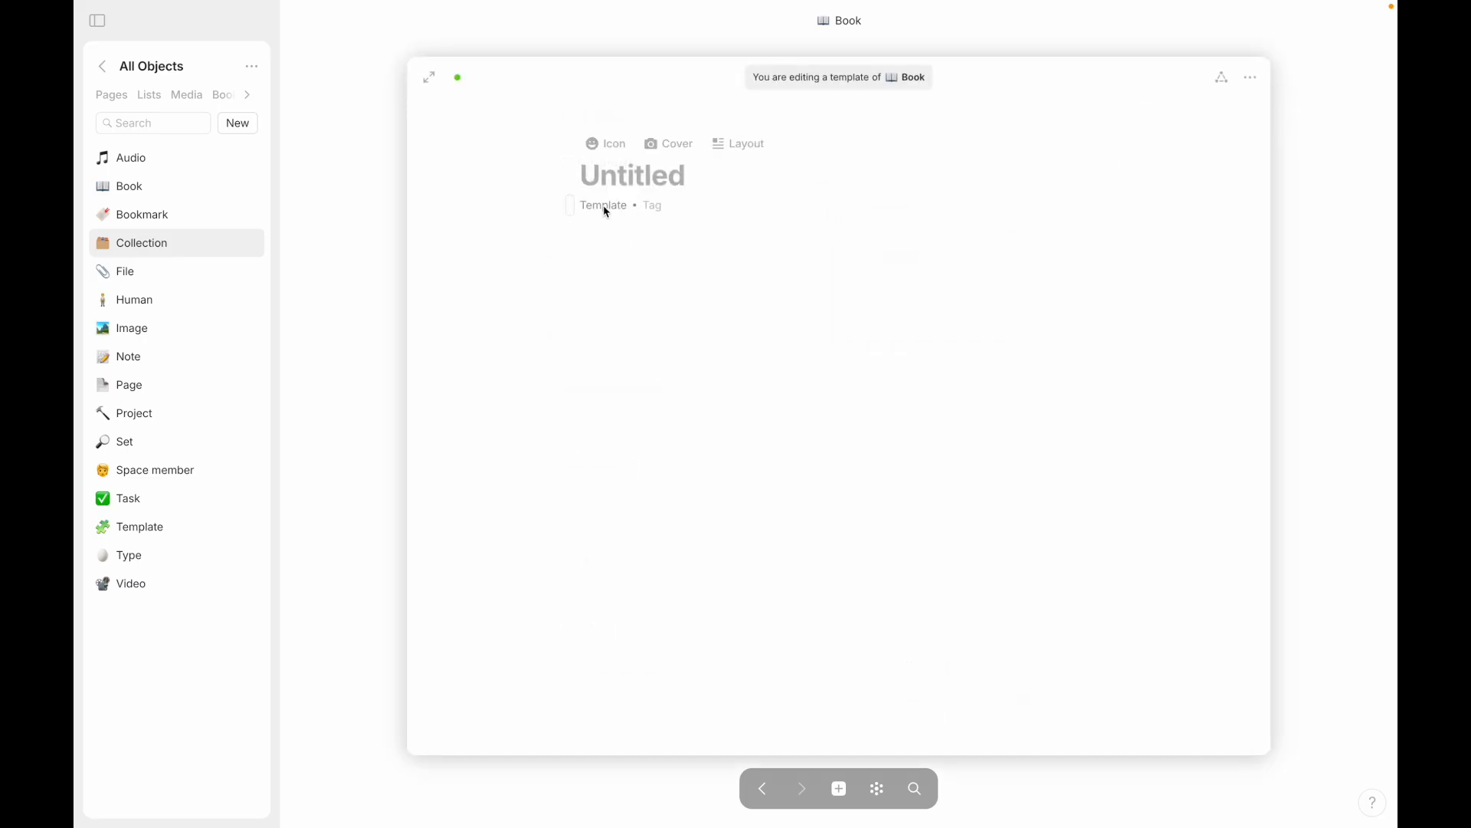
# Step: Remove Tag from the template's featured relations and feature Book Format and Reading Status instead
pyautogui.click(1222, 77)
pyautogui.click(1201, 202)
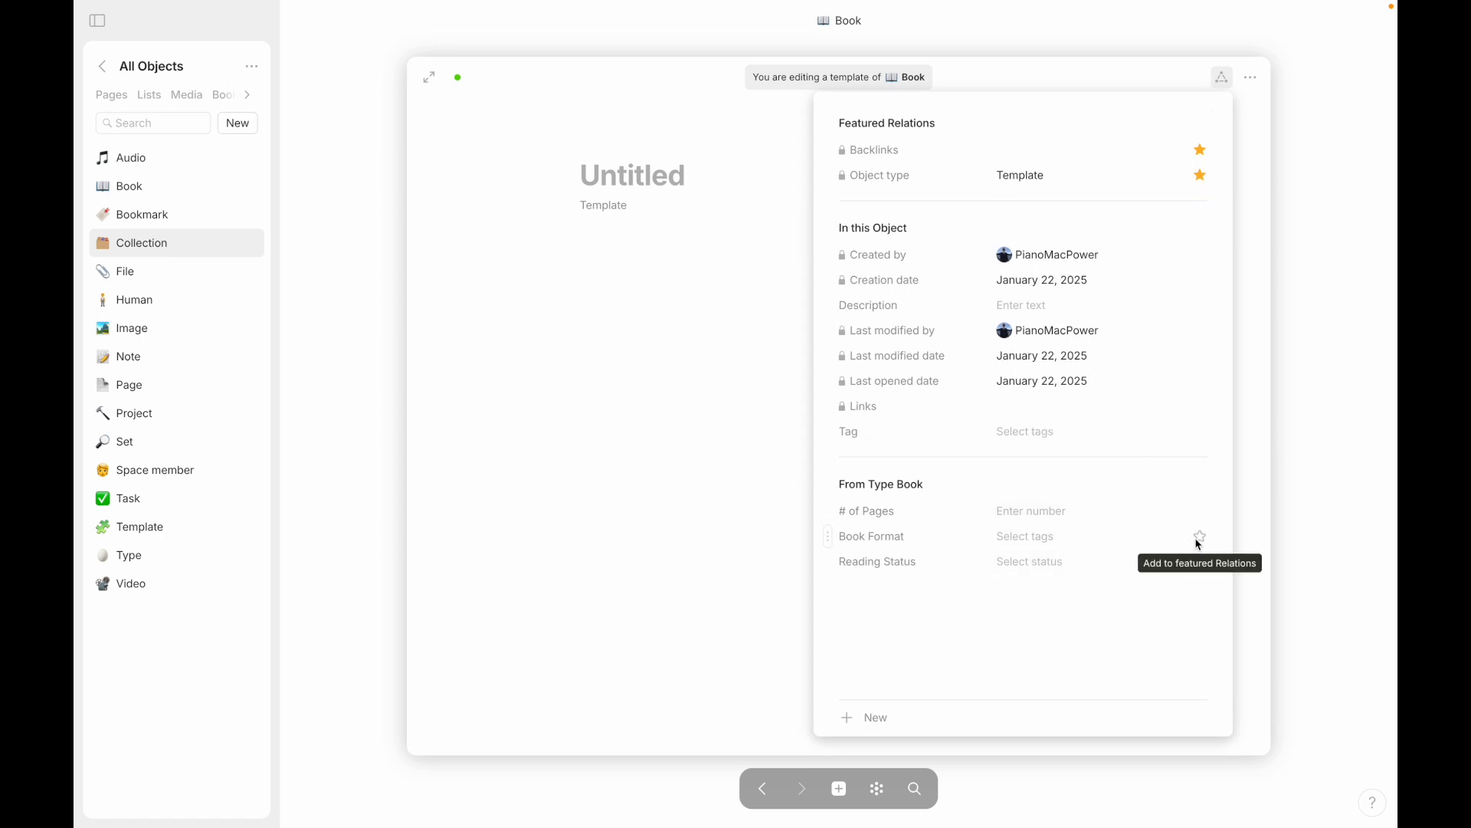
pyautogui.click(1200, 539)
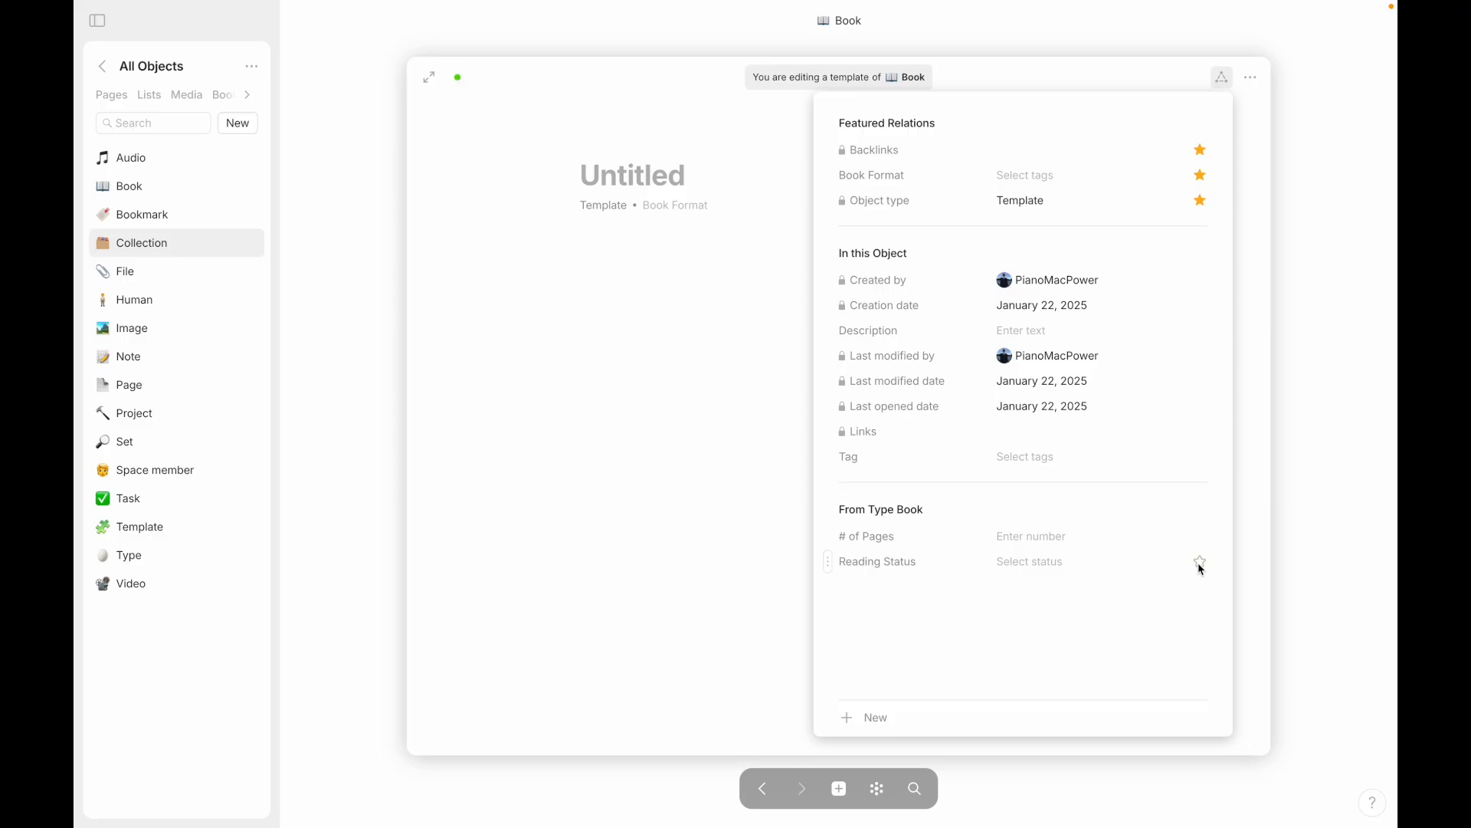
pyautogui.click(1201, 563)
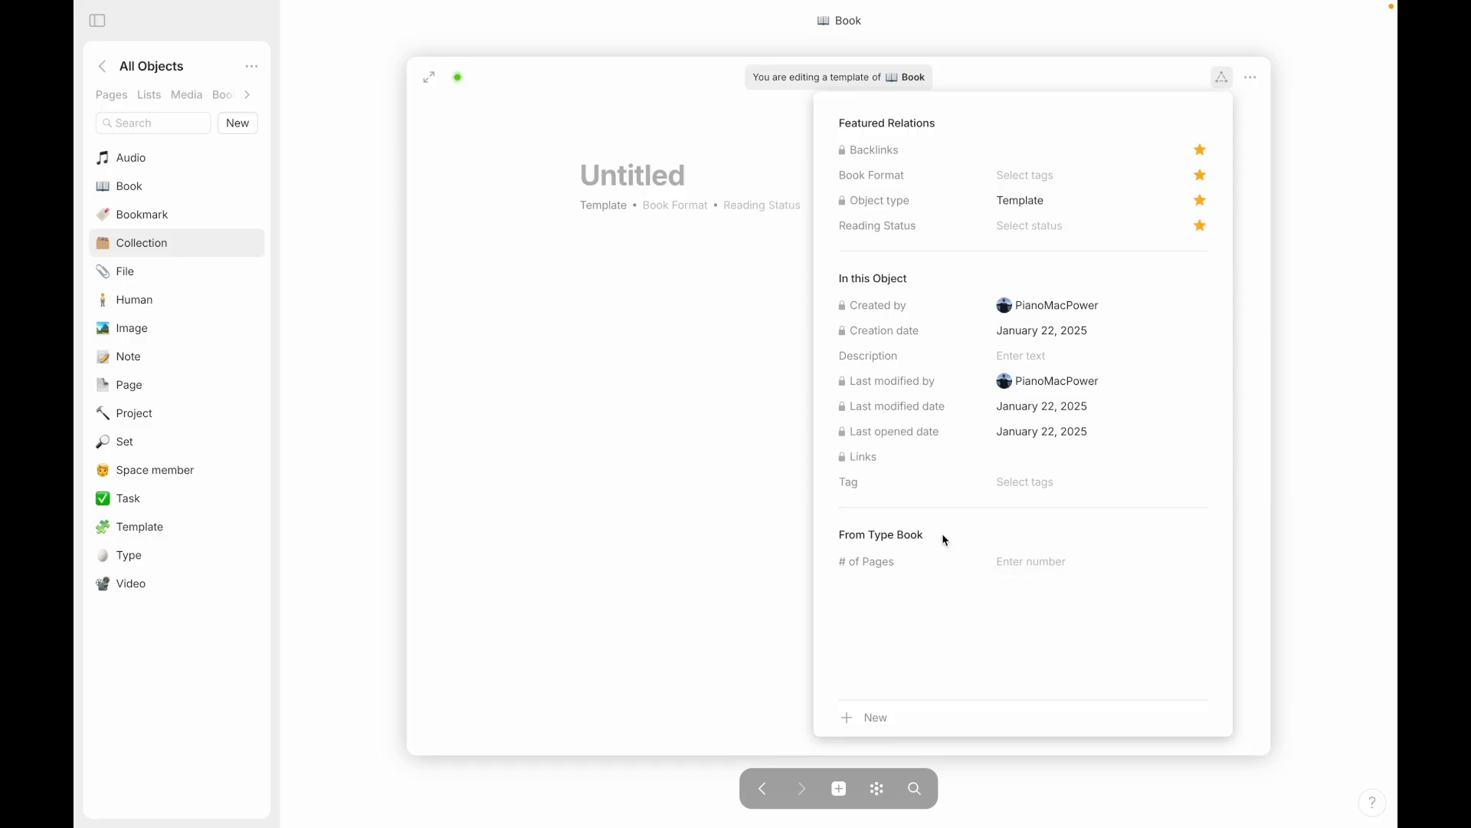
# Step: Place the # of Pages relation as a block in the template's body
pyautogui.moveTo(830, 561); pyautogui.dragTo(591, 245)
pyautogui.click(582, 321)
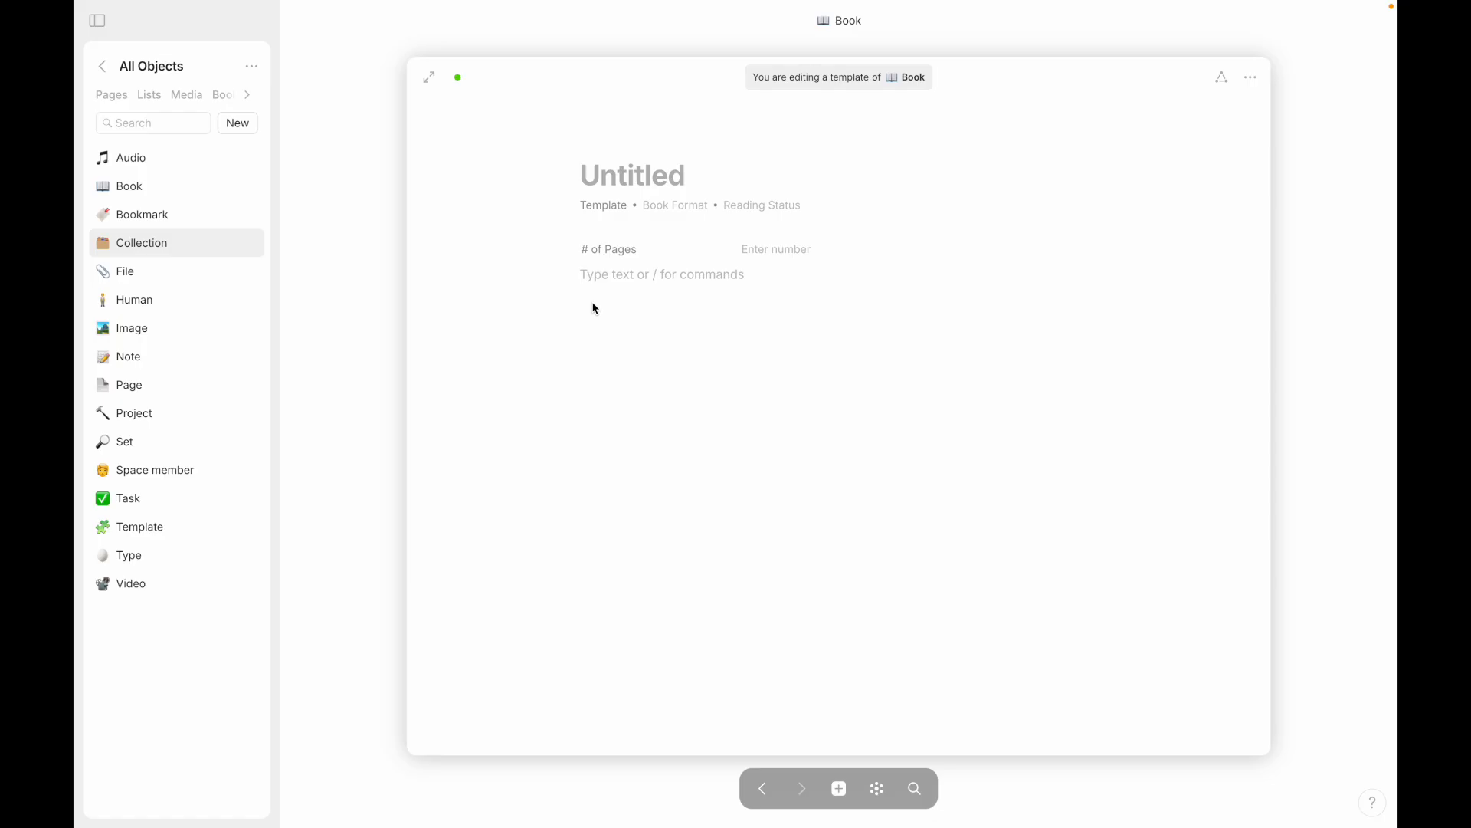
pyautogui.click(1222, 78)
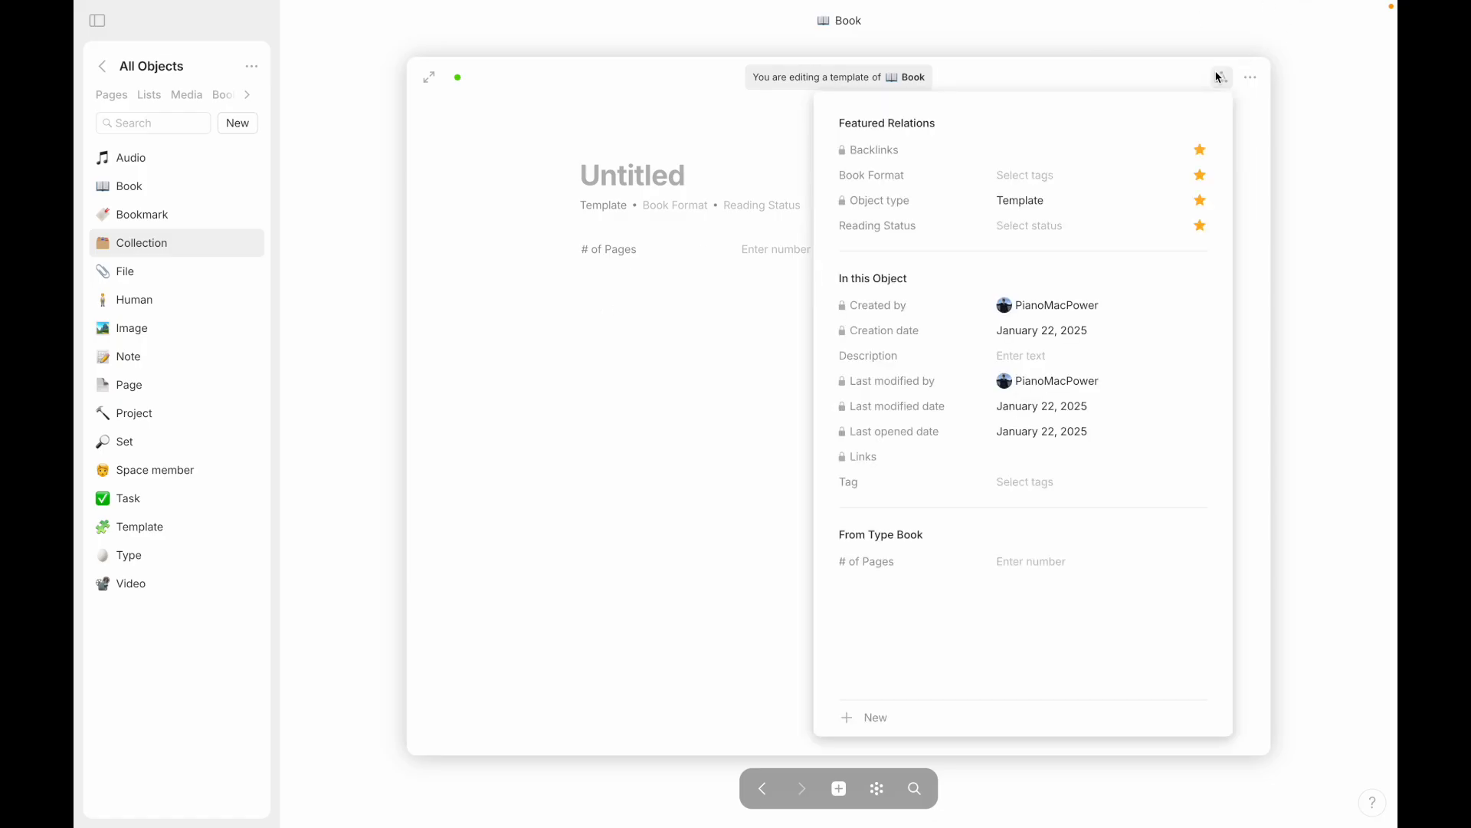
pyautogui.click(699, 313)
# Step: Enter the text "Description here!" below the # of Pages block in the template
pyautogui.click(650, 302)
pyautogui.write('De')
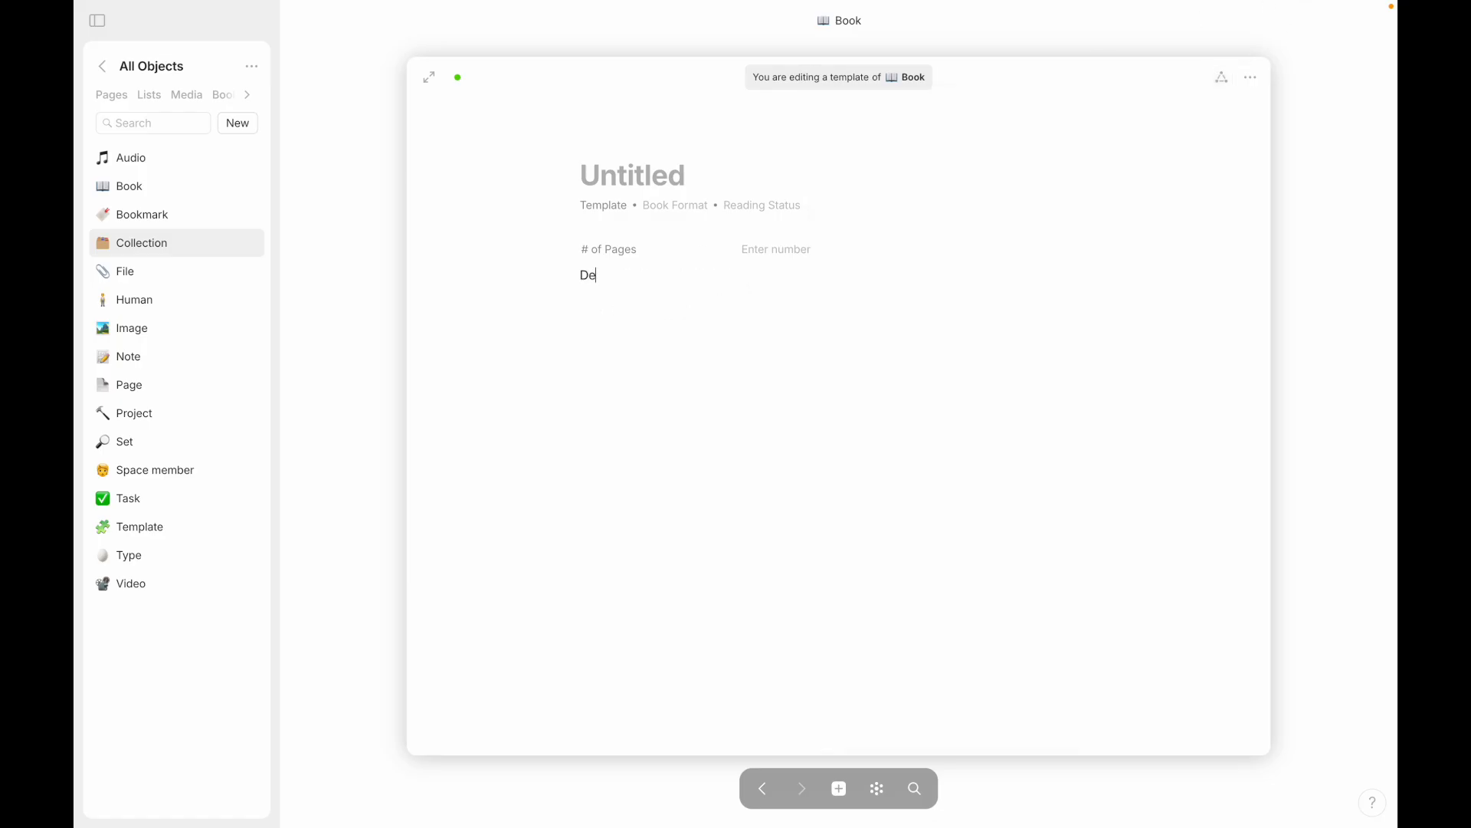
pyautogui.write('scription here!')
# Step: Add the Description relation to the template body, delete the "Description here!" text, and place Description in a column beside # of Pages
pyautogui.click(1223, 77)
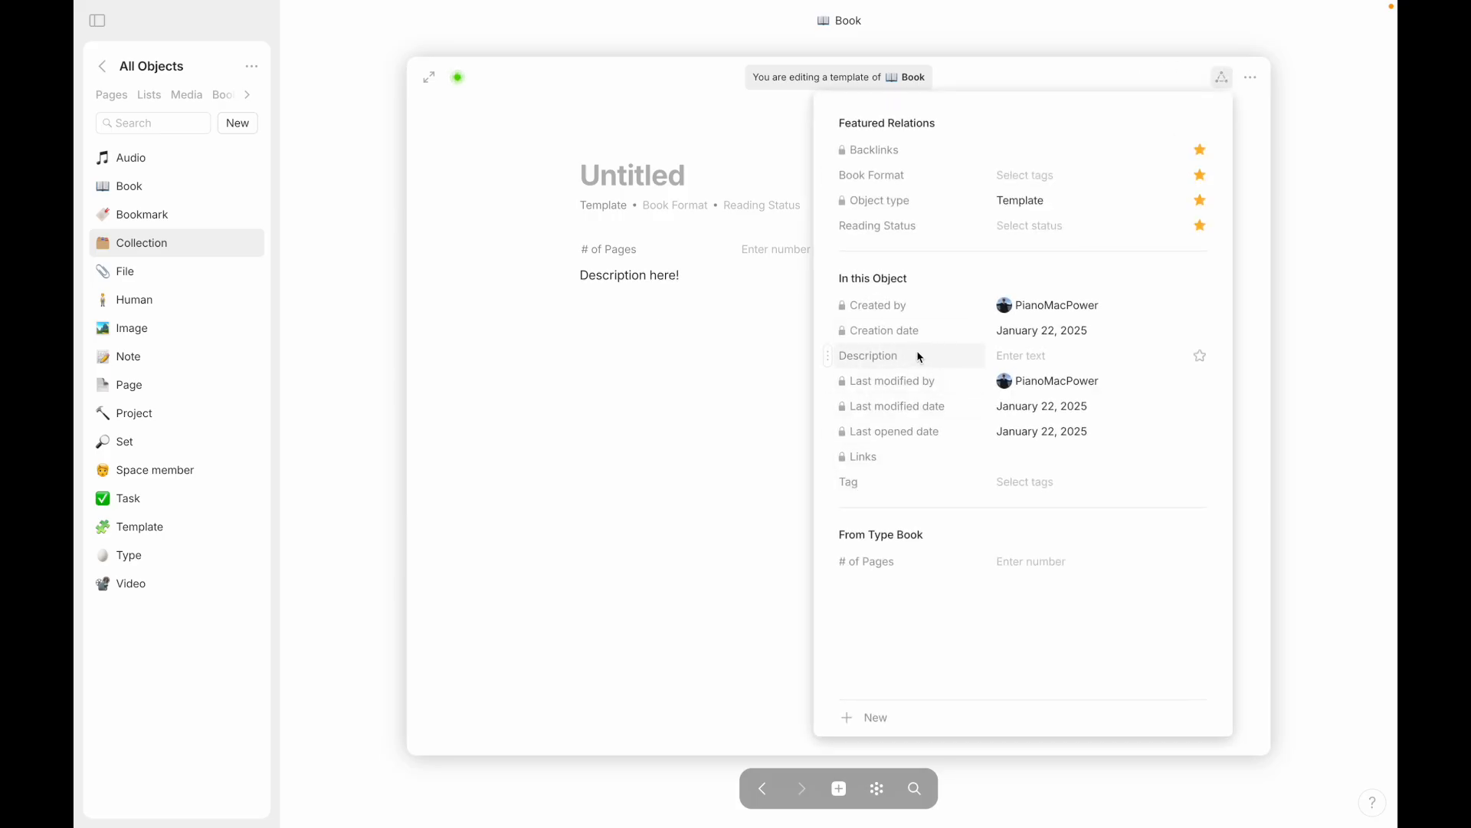
pyautogui.moveTo(827, 357); pyautogui.dragTo(522, 434)
pyautogui.click(571, 275)
pyautogui.press('Delete')
pyautogui.moveTo(571, 276); pyautogui.dragTo(1146, 255)
# Step: Set the template's layout width to 50%
pyautogui.click(740, 146)
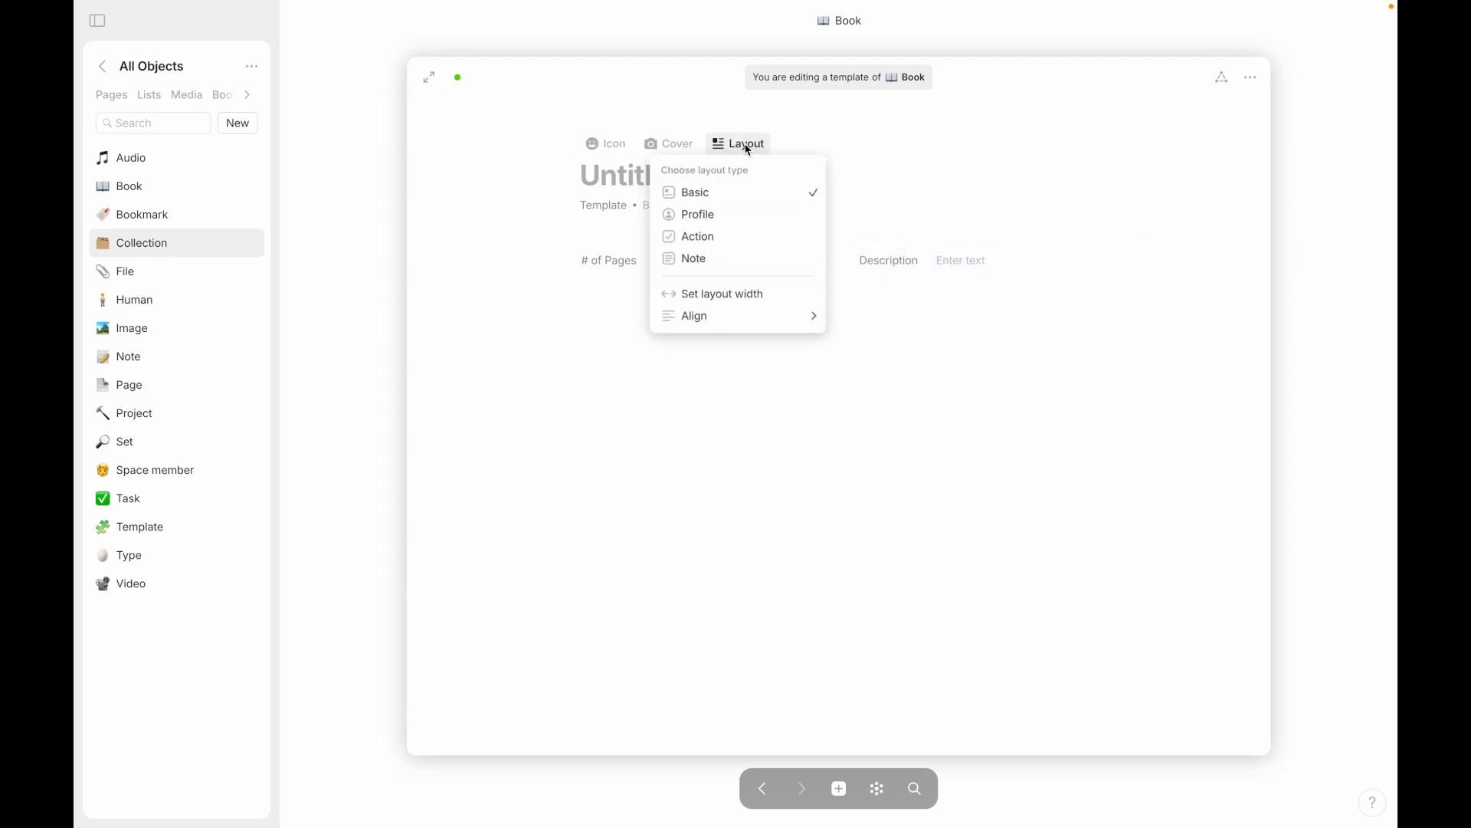
pyautogui.click(715, 296)
pyautogui.moveTo(792, 121); pyautogui.dragTo(824, 116)
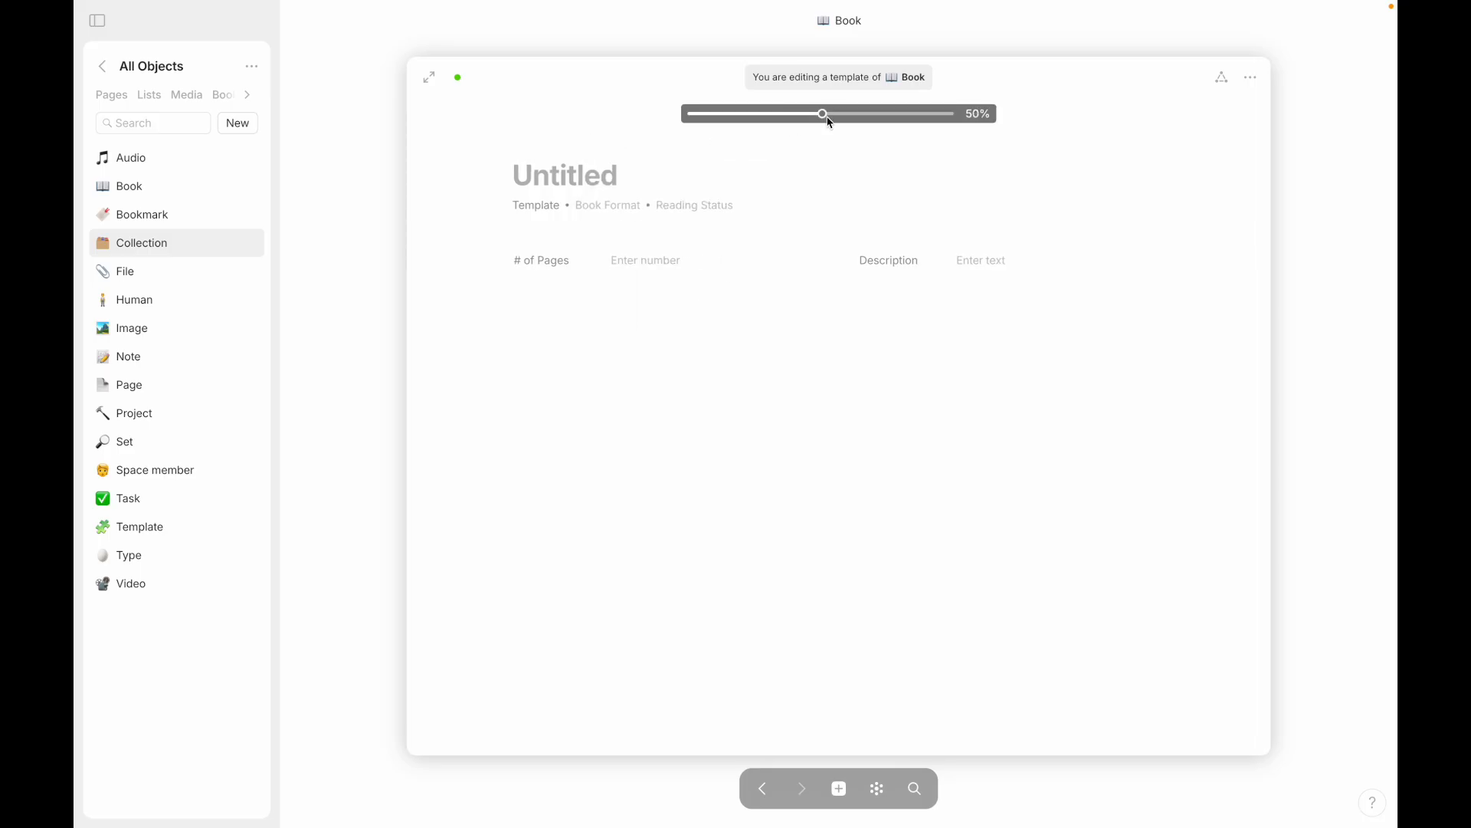
pyautogui.click(794, 336)
# Step: Narrow the # of Pages column in the template and enter 3 as its trial value
pyautogui.moveTo(827, 251)
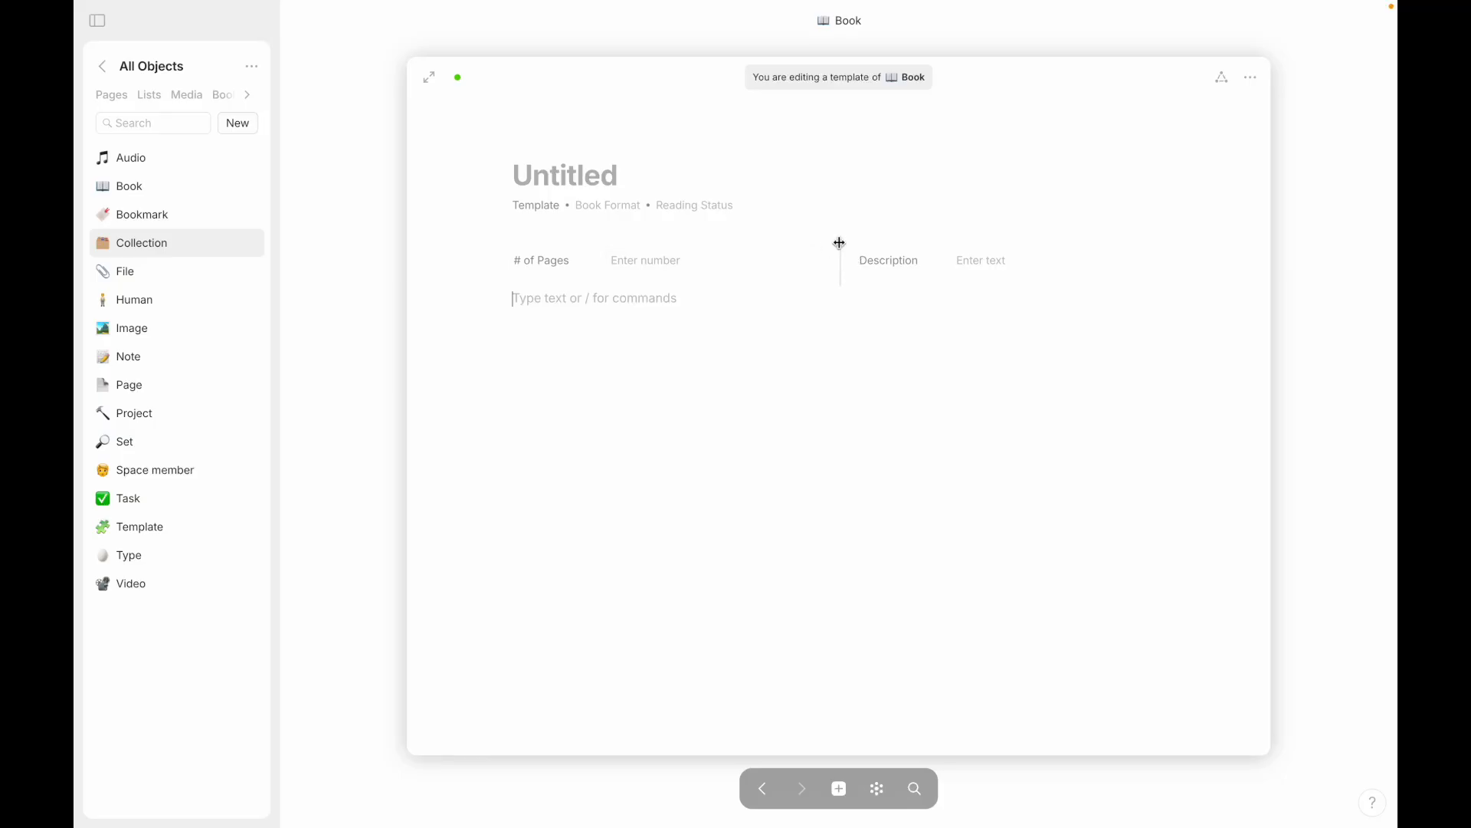
pyautogui.moveTo(842, 242); pyautogui.dragTo(760, 232)
pyautogui.click(609, 260)
pyautogui.write('3')
pyautogui.press('Return')
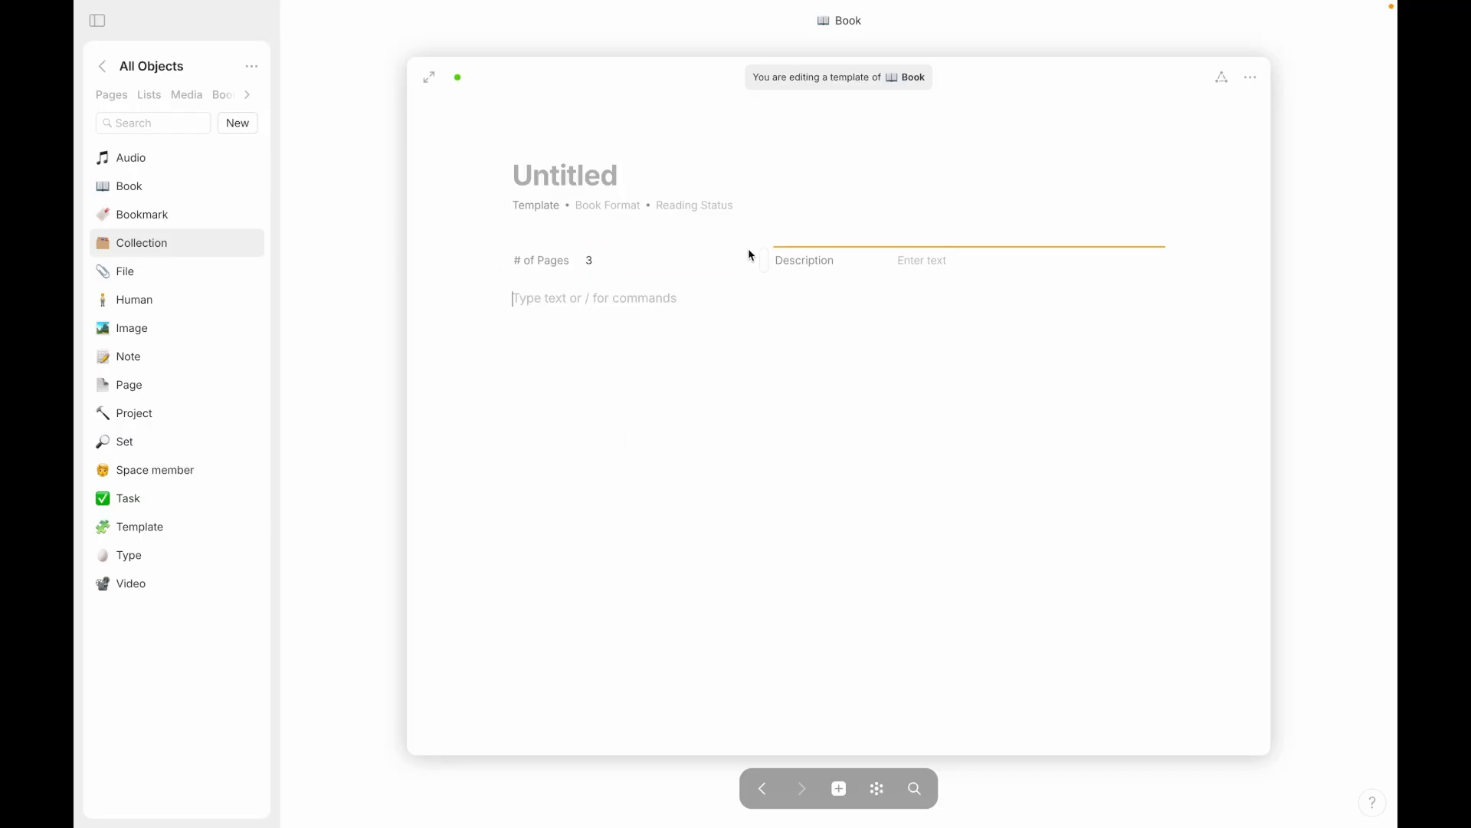
# Step: Fine-tune the column divider so the full # of Pages label fits, and clear the trial page number
pyautogui.moveTo(756, 248)
pyautogui.mouseDown()
pyautogui.moveTo(562, 246)
pyautogui.moveTo(729, 256)
pyautogui.mouseUp()
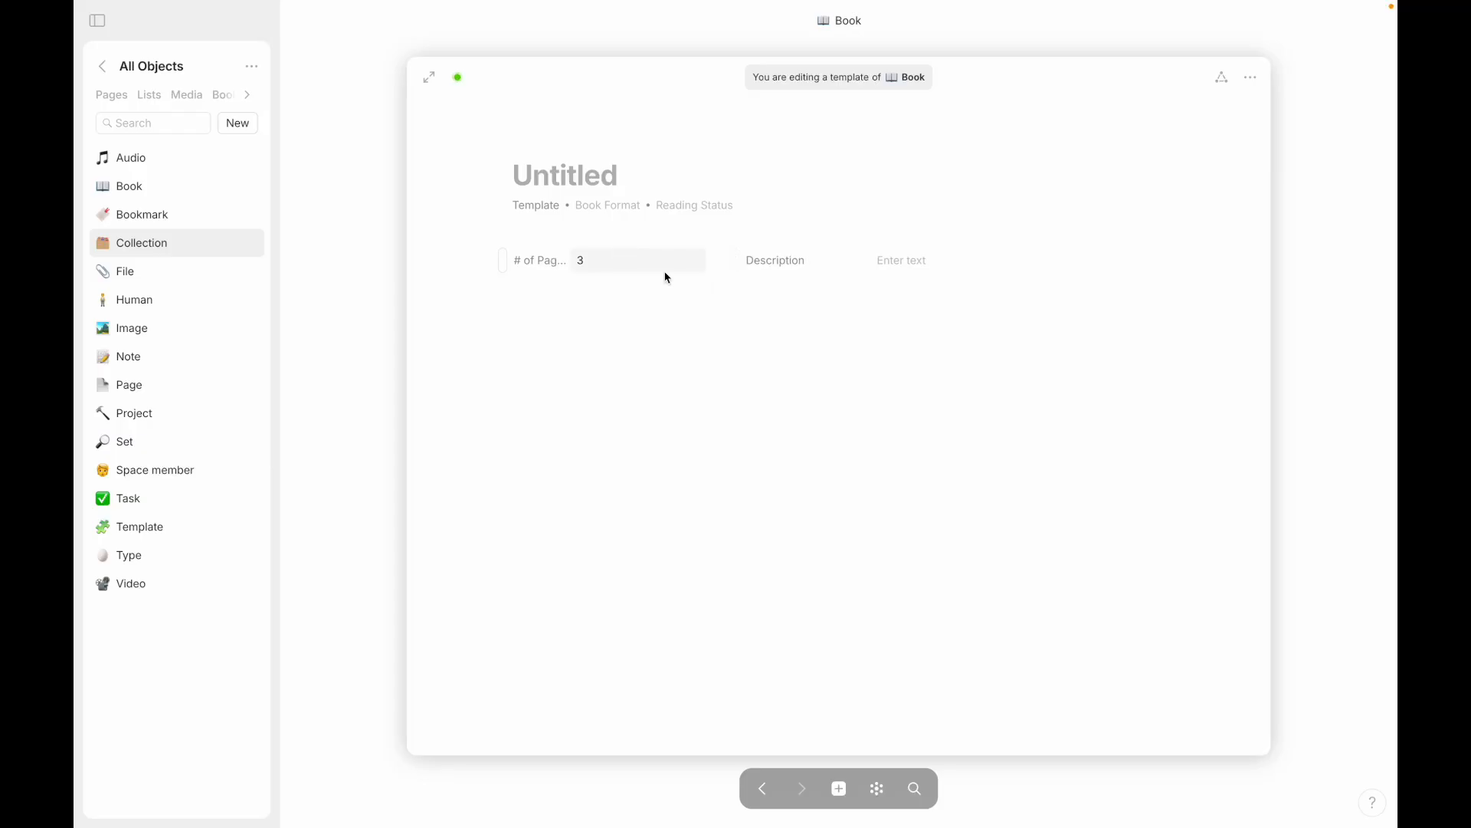
pyautogui.moveTo(723, 240); pyautogui.dragTo(770, 245)
pyautogui.click(633, 263)
pyautogui.press('BackSpace')
pyautogui.click(602, 486)
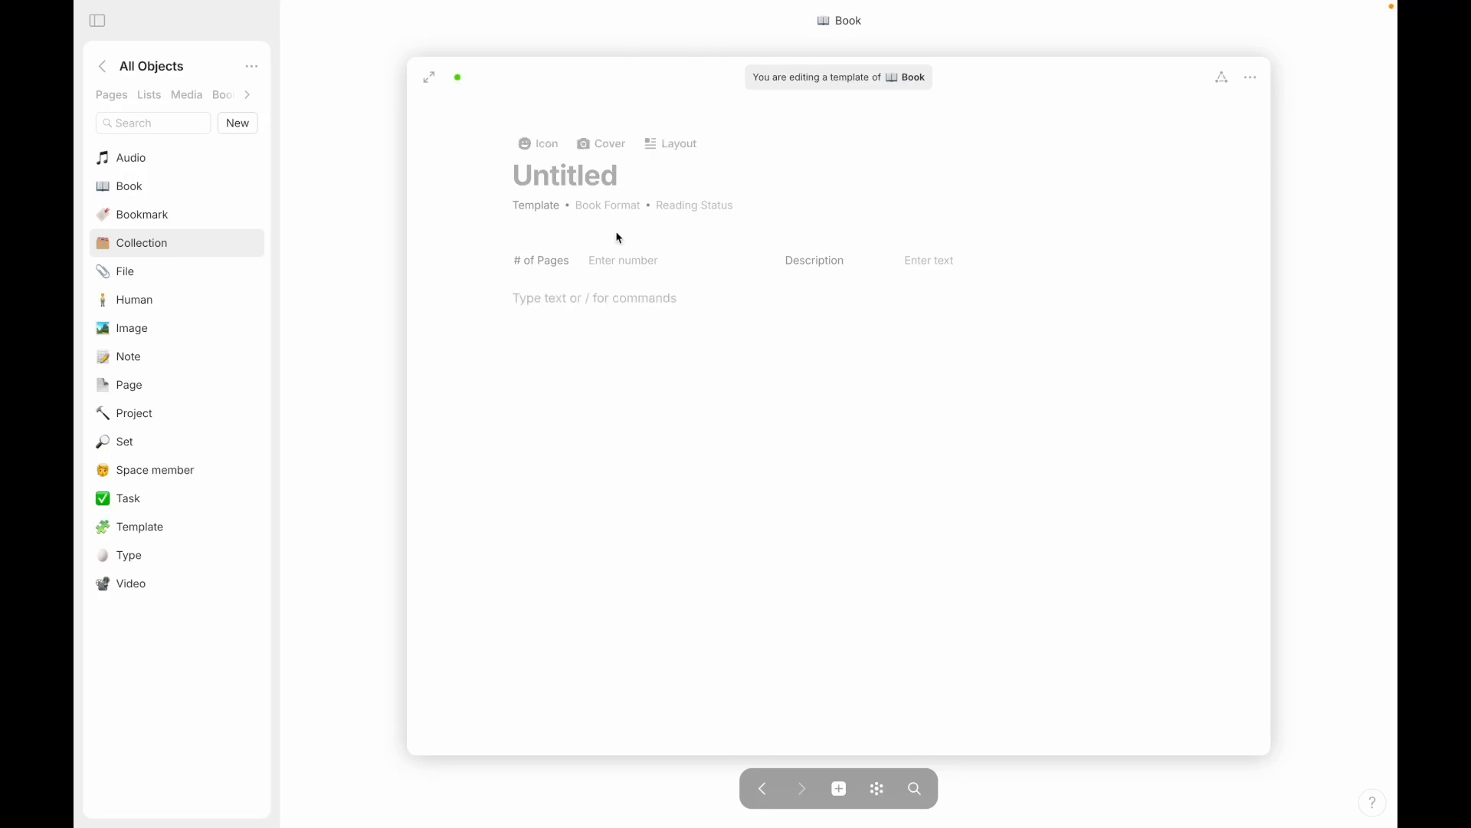
# Step: Give the Book template the open-book emoji as its icon and close the template
pyautogui.click(542, 147)
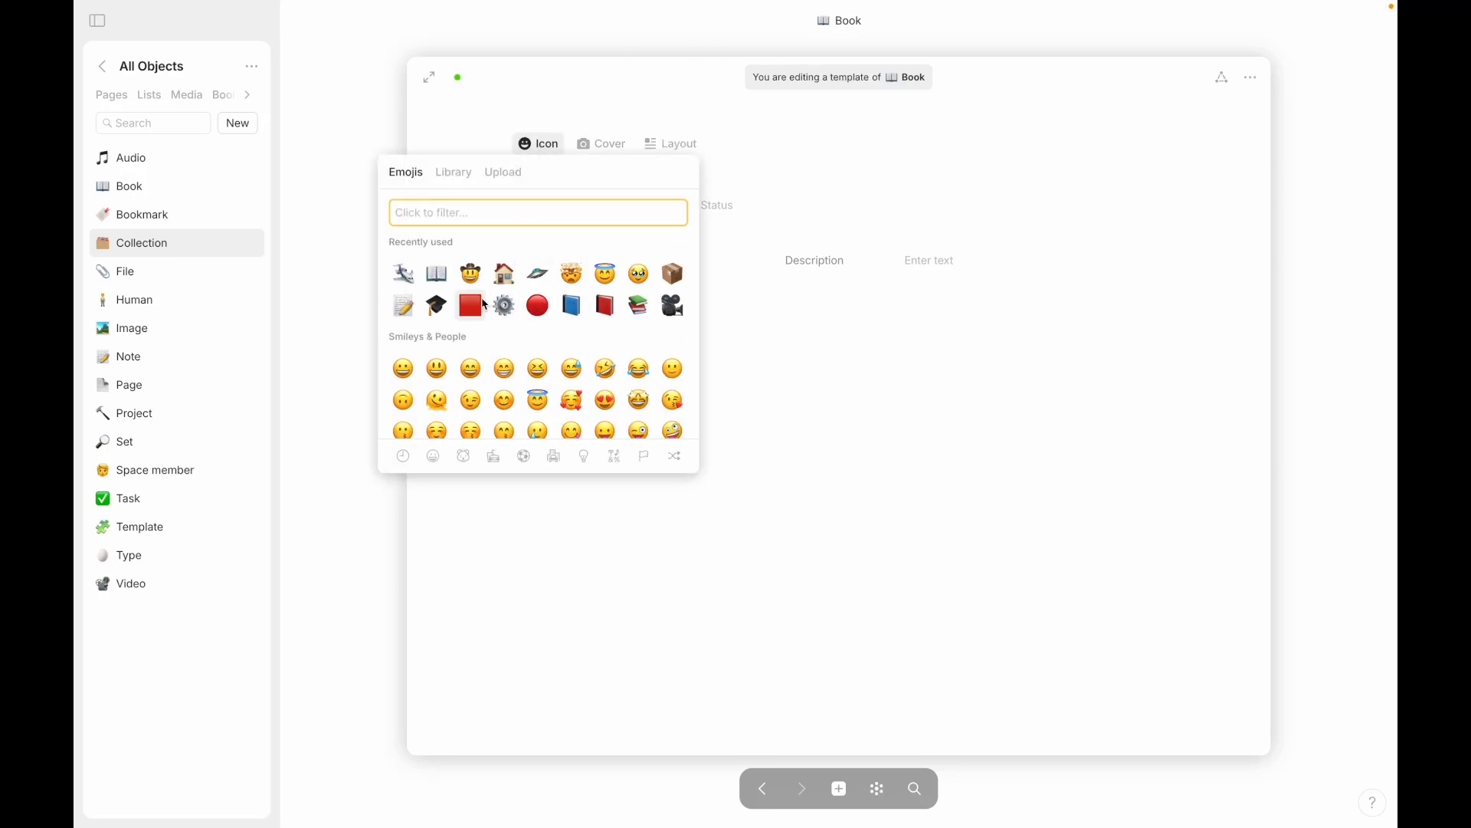
pyautogui.click(438, 274)
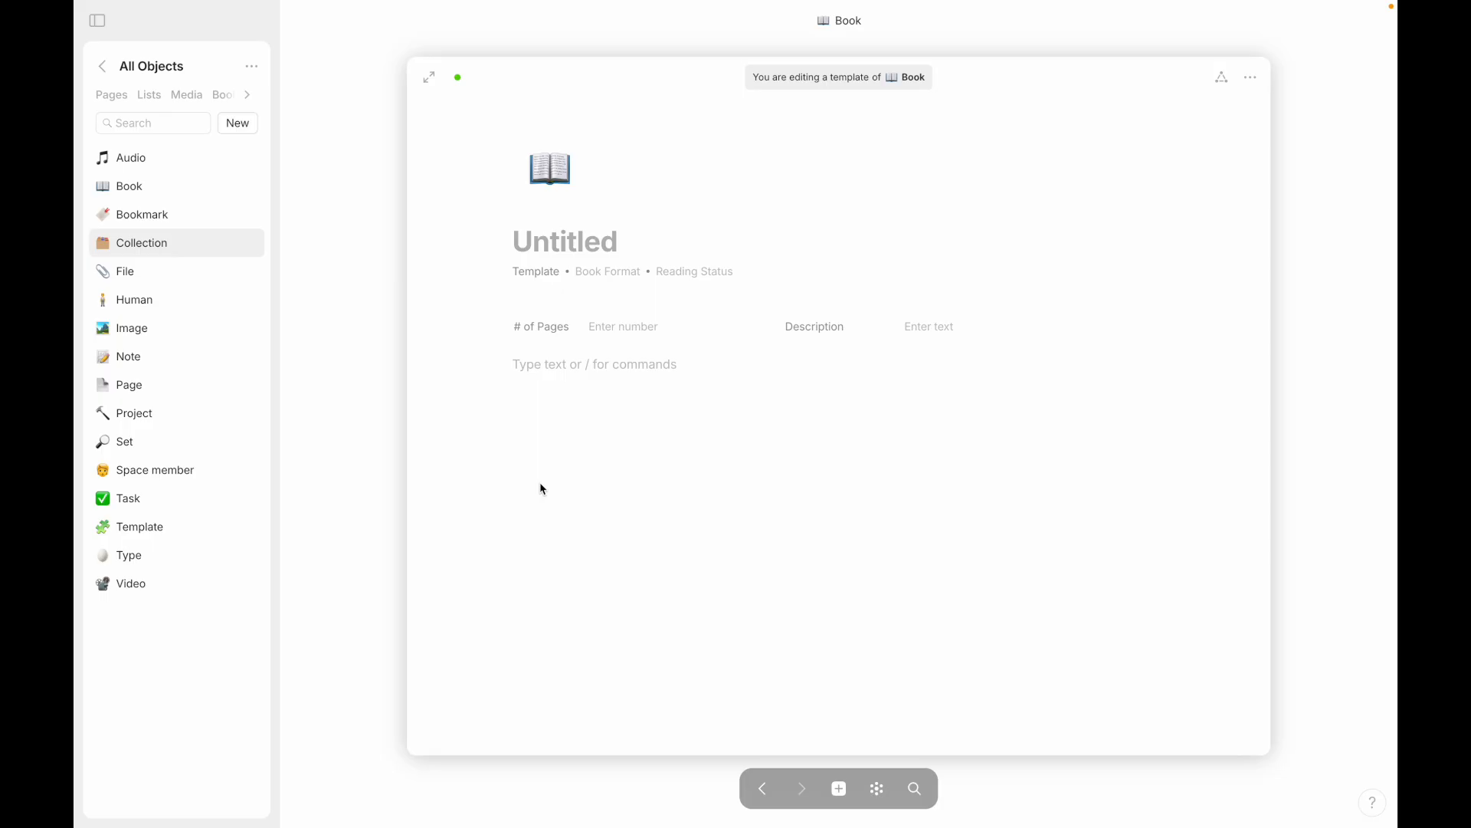
pyautogui.click(1342, 468)
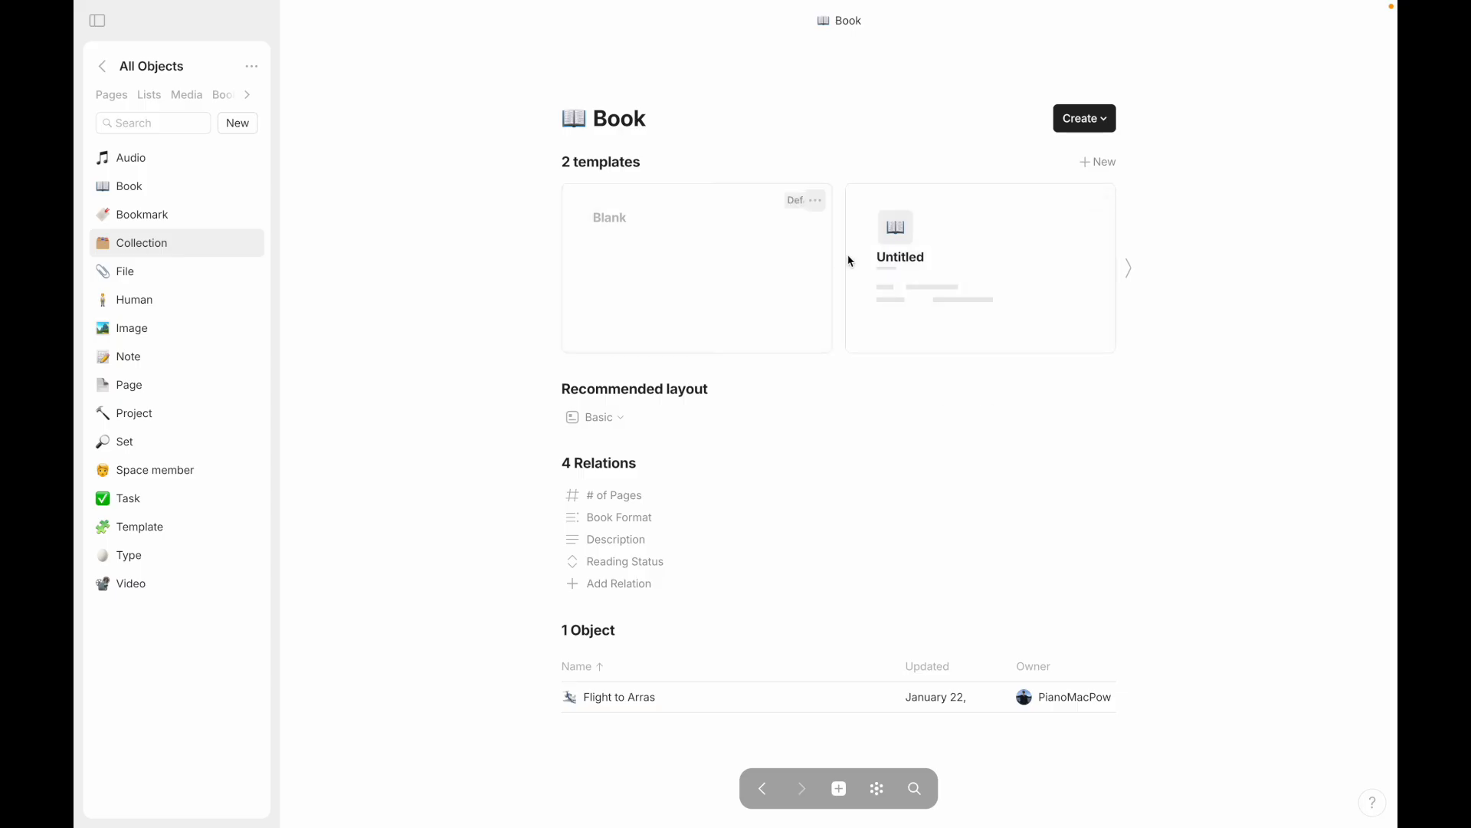
# Step: Make the Untitled Book template with the open-book icon the default template in place of Blank
pyautogui.click(816, 201)
pyautogui.click(835, 174)
pyautogui.click(1100, 201)
pyautogui.click(1031, 237)
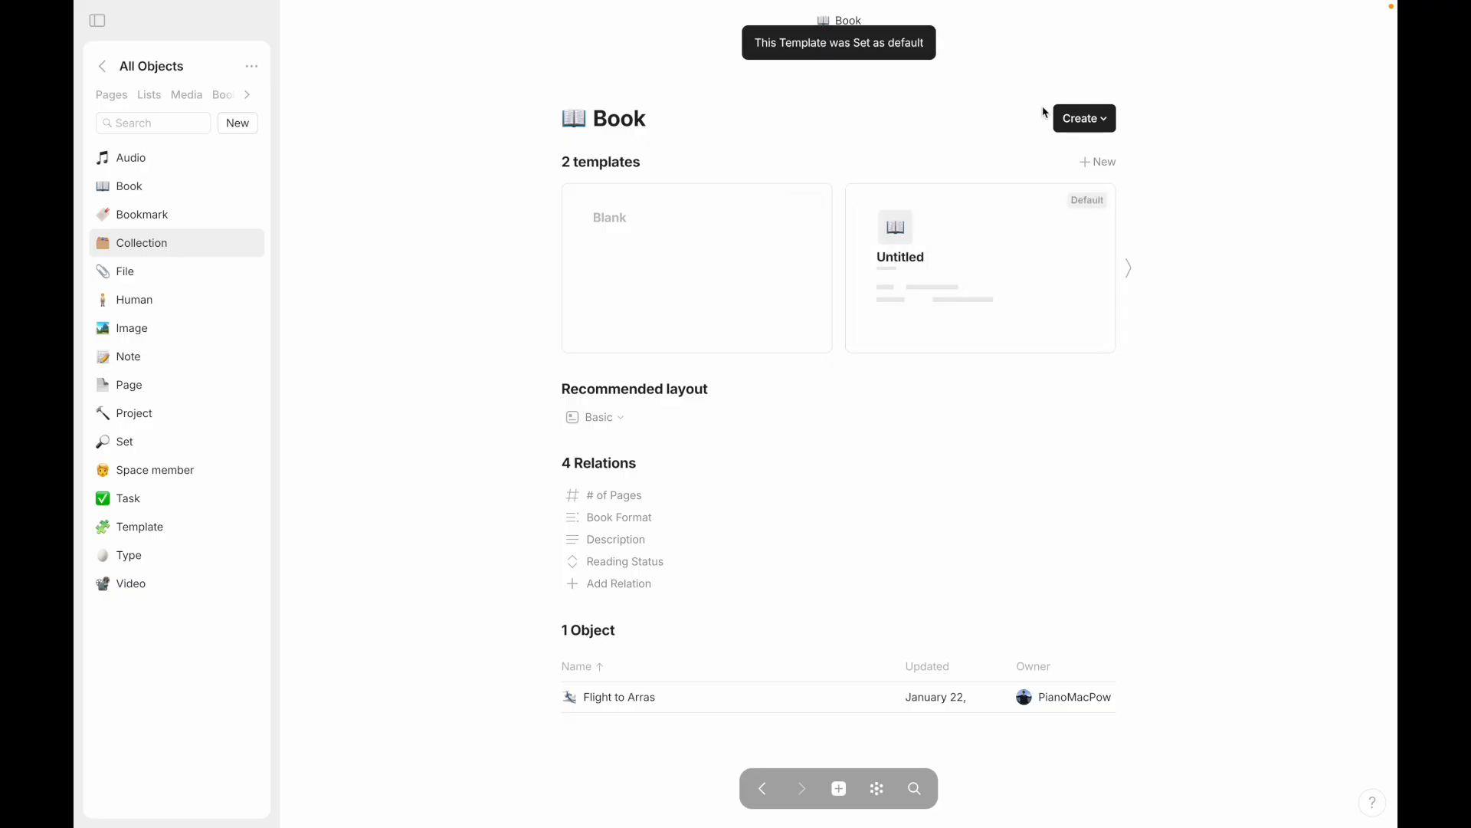
# Step: Create a new Book object from the default template and title it "Confessions"
pyautogui.click(1066, 124)
pyautogui.click(1032, 158)
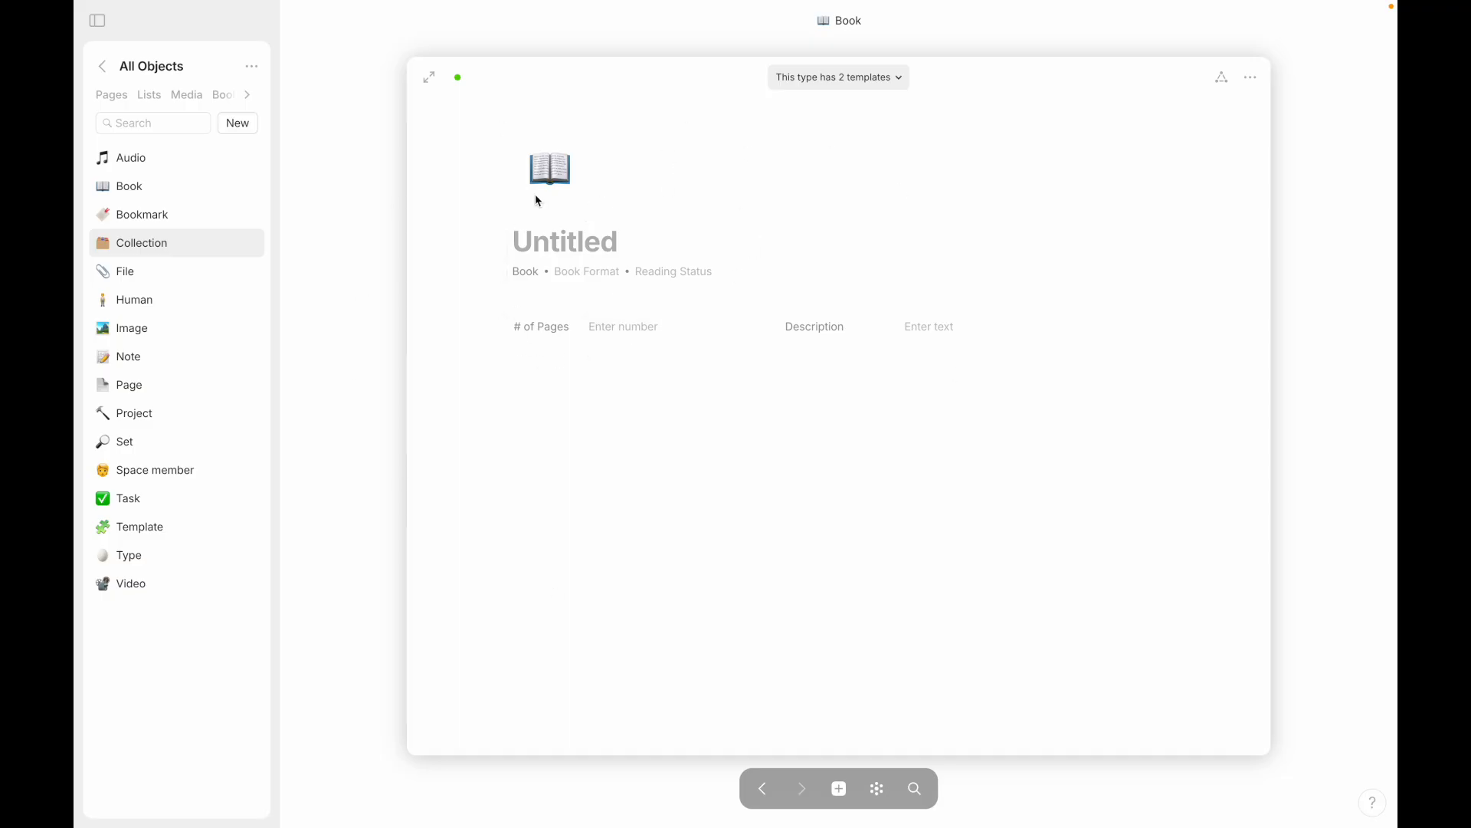
pyautogui.click(860, 87)
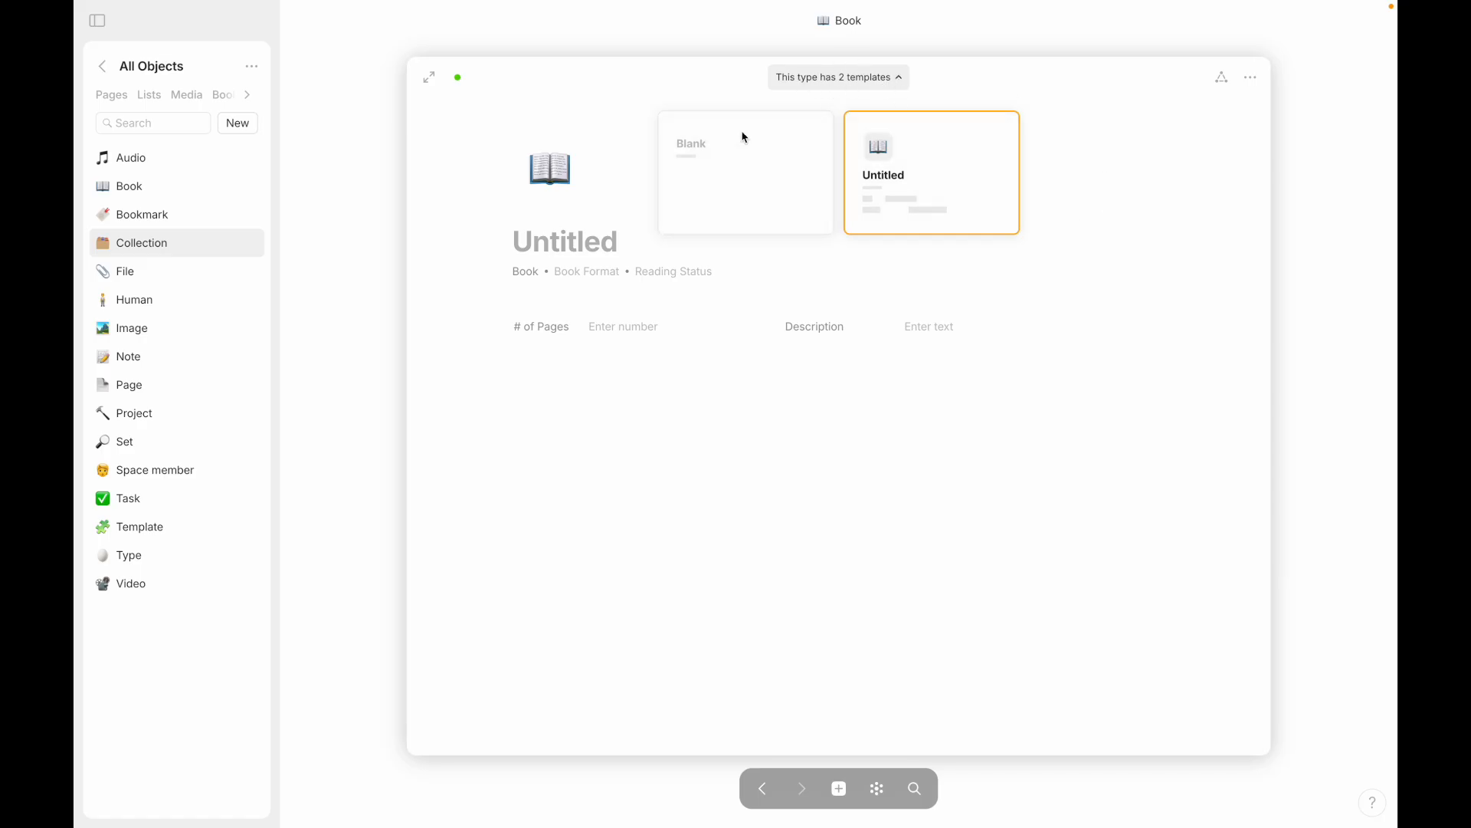
pyautogui.click(644, 443)
pyautogui.click(559, 241)
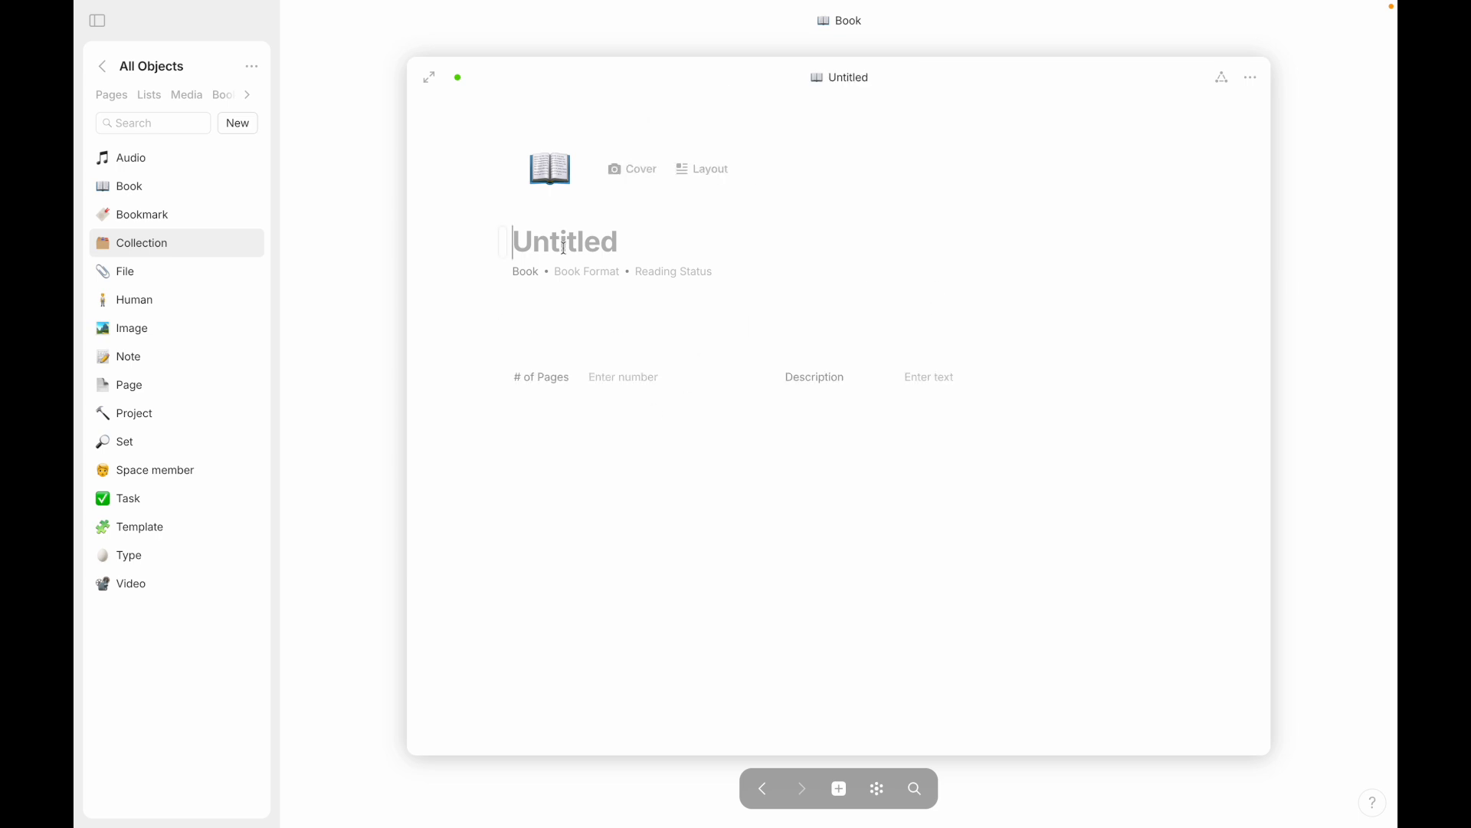
pyautogui.write('Confessions')
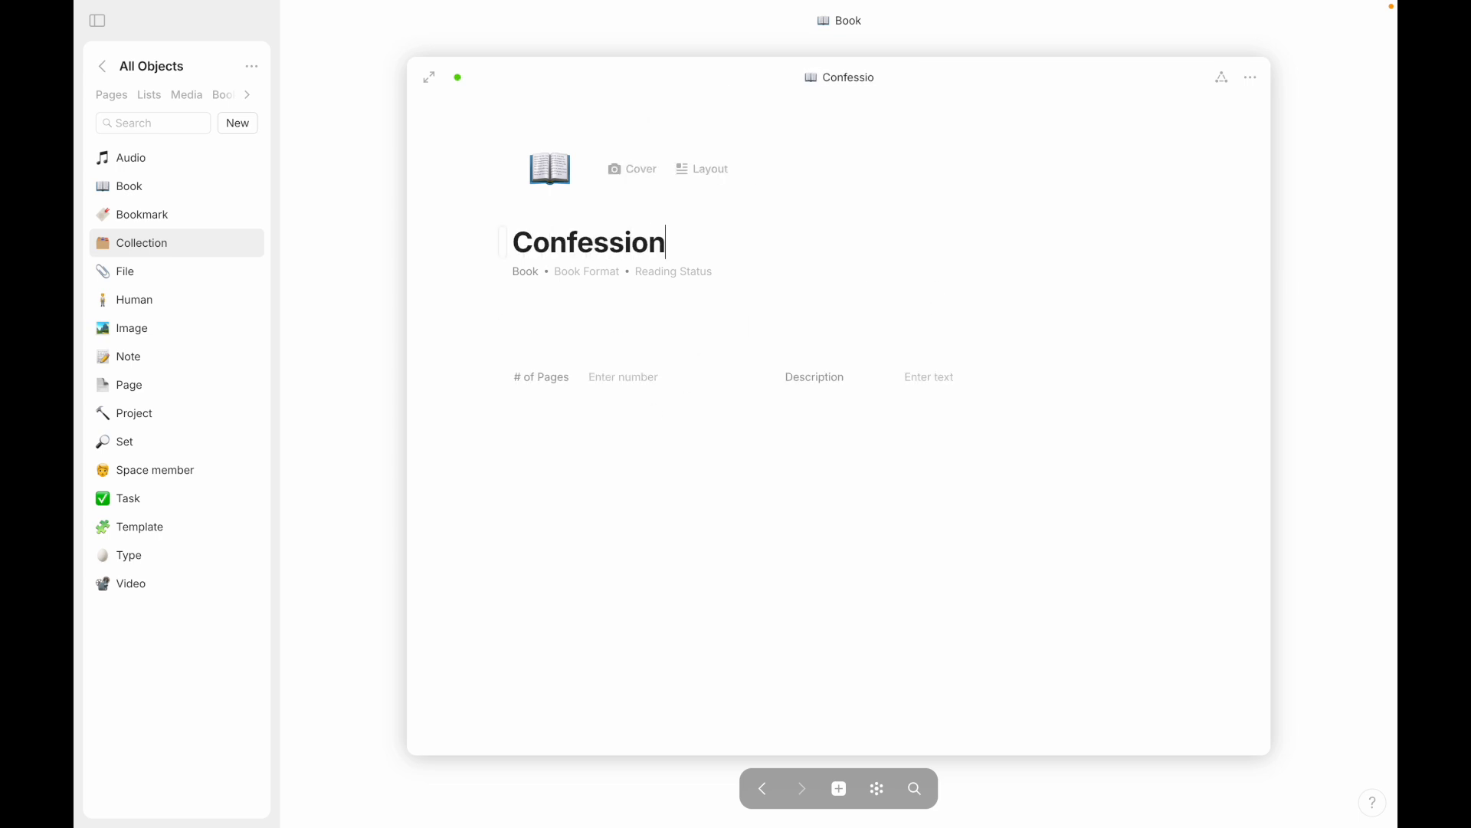
# Step: Set the Confessions book's Book Format to Paperback and its Reading Status to Read, and close the object
pyautogui.click(529, 332)
pyautogui.click(594, 273)
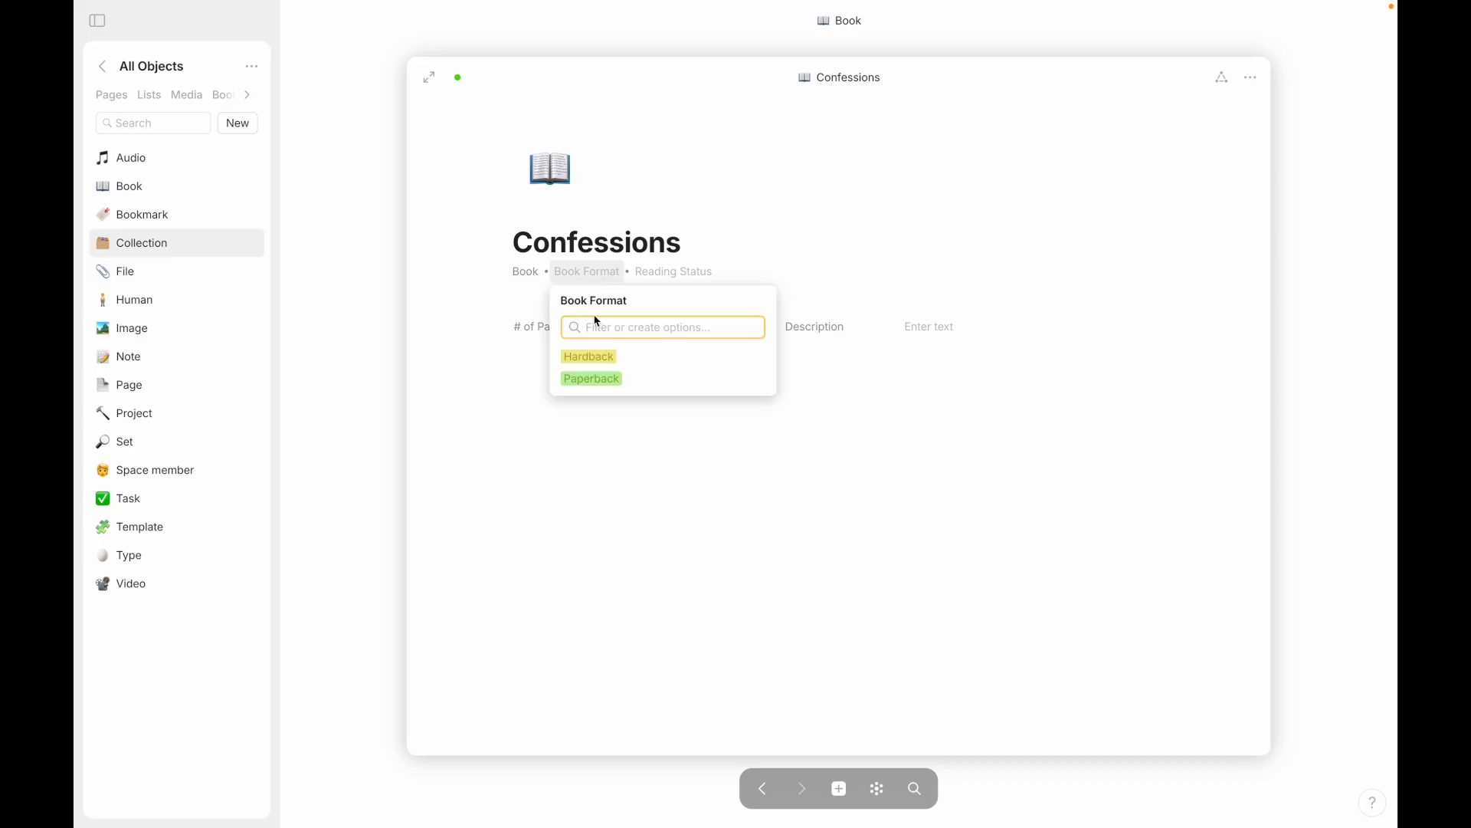
pyautogui.click(594, 379)
pyautogui.click(668, 270)
pyautogui.click(668, 271)
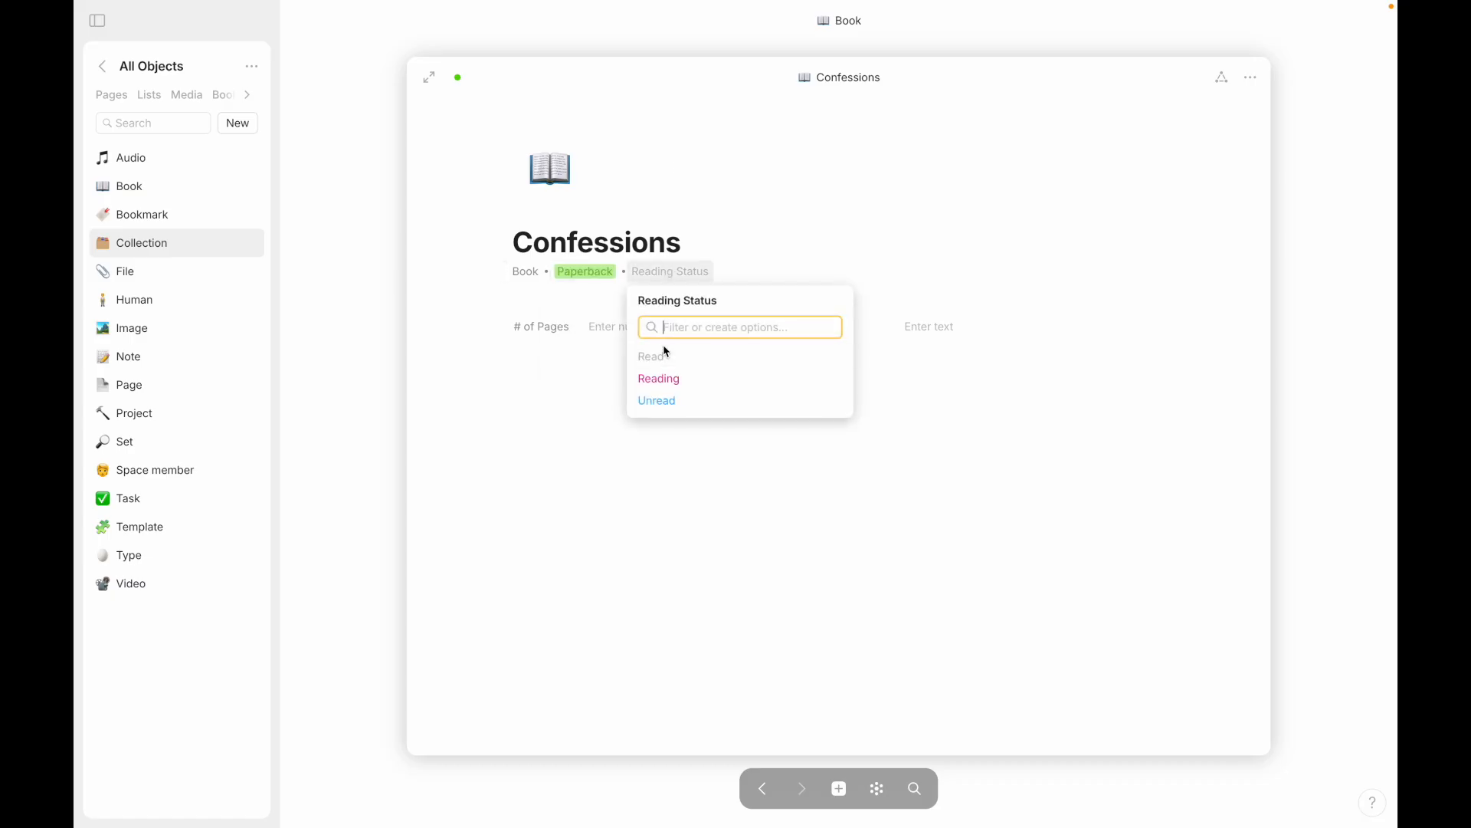
pyautogui.click(666, 354)
pyautogui.click(607, 437)
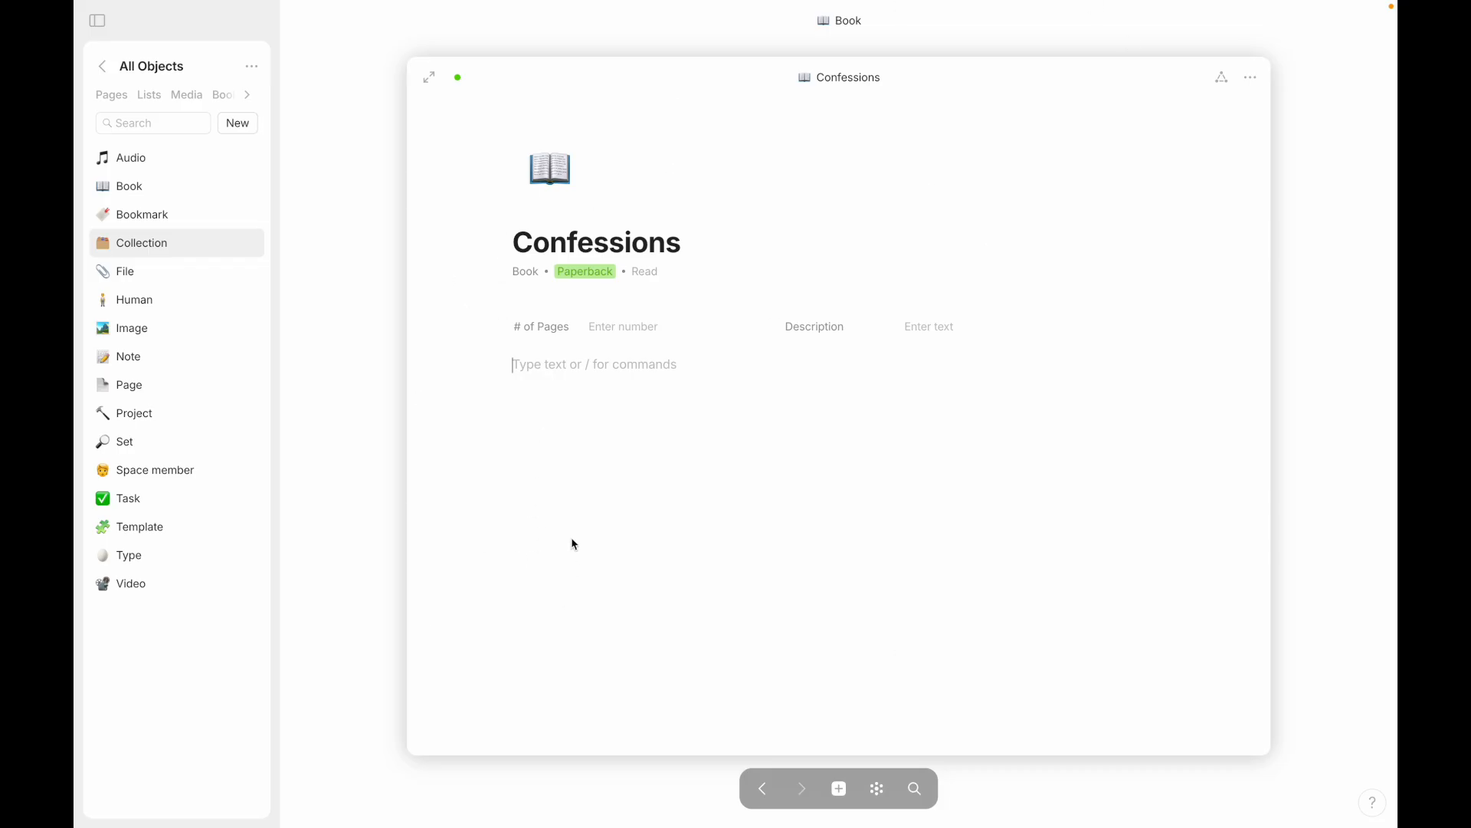
pyautogui.click(331, 471)
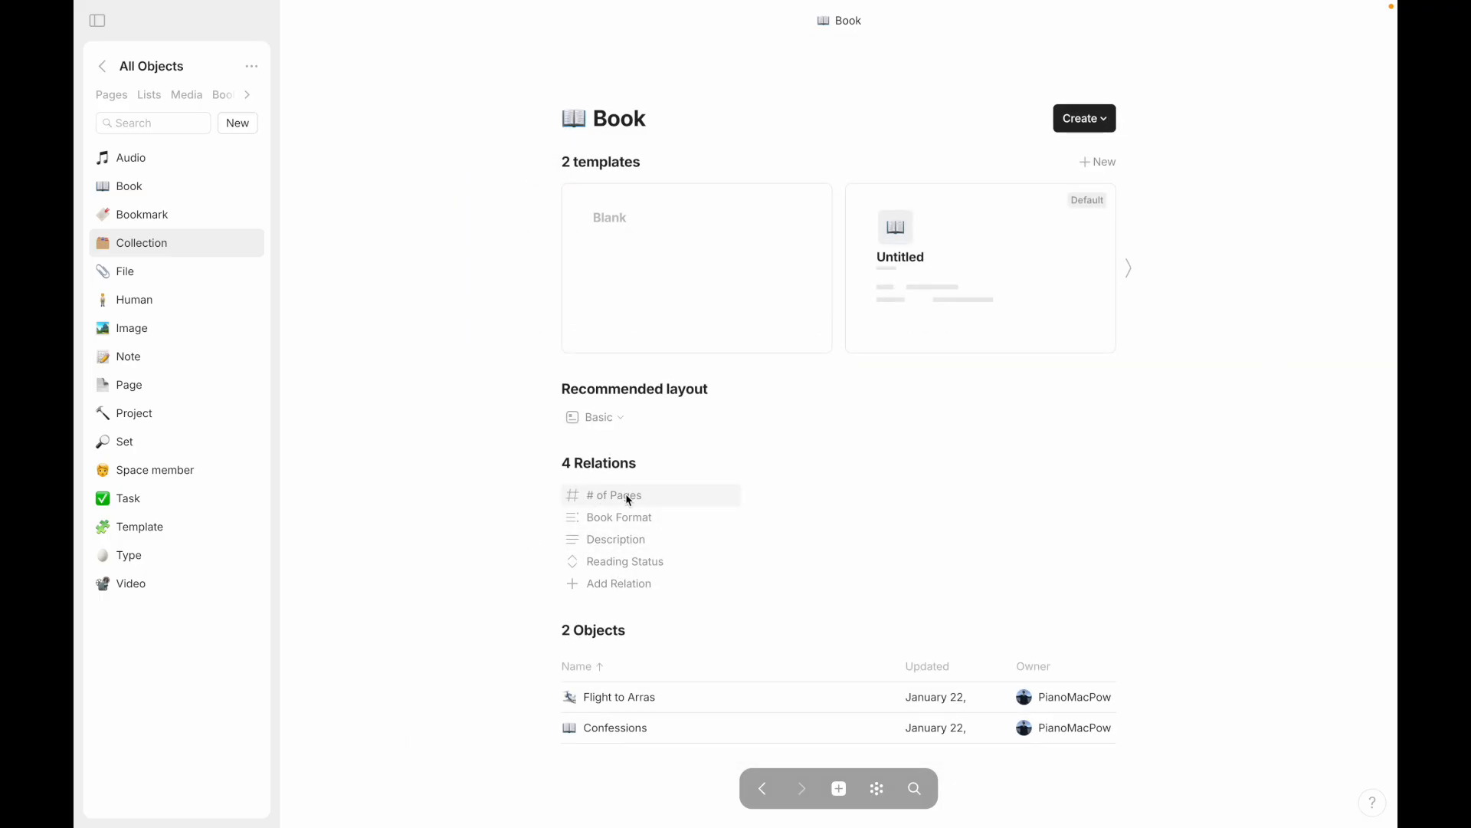
# Step: Review the Untitled Book template and the Confessions object from the Book type page
pyautogui.click(928, 281)
pyautogui.click(360, 546)
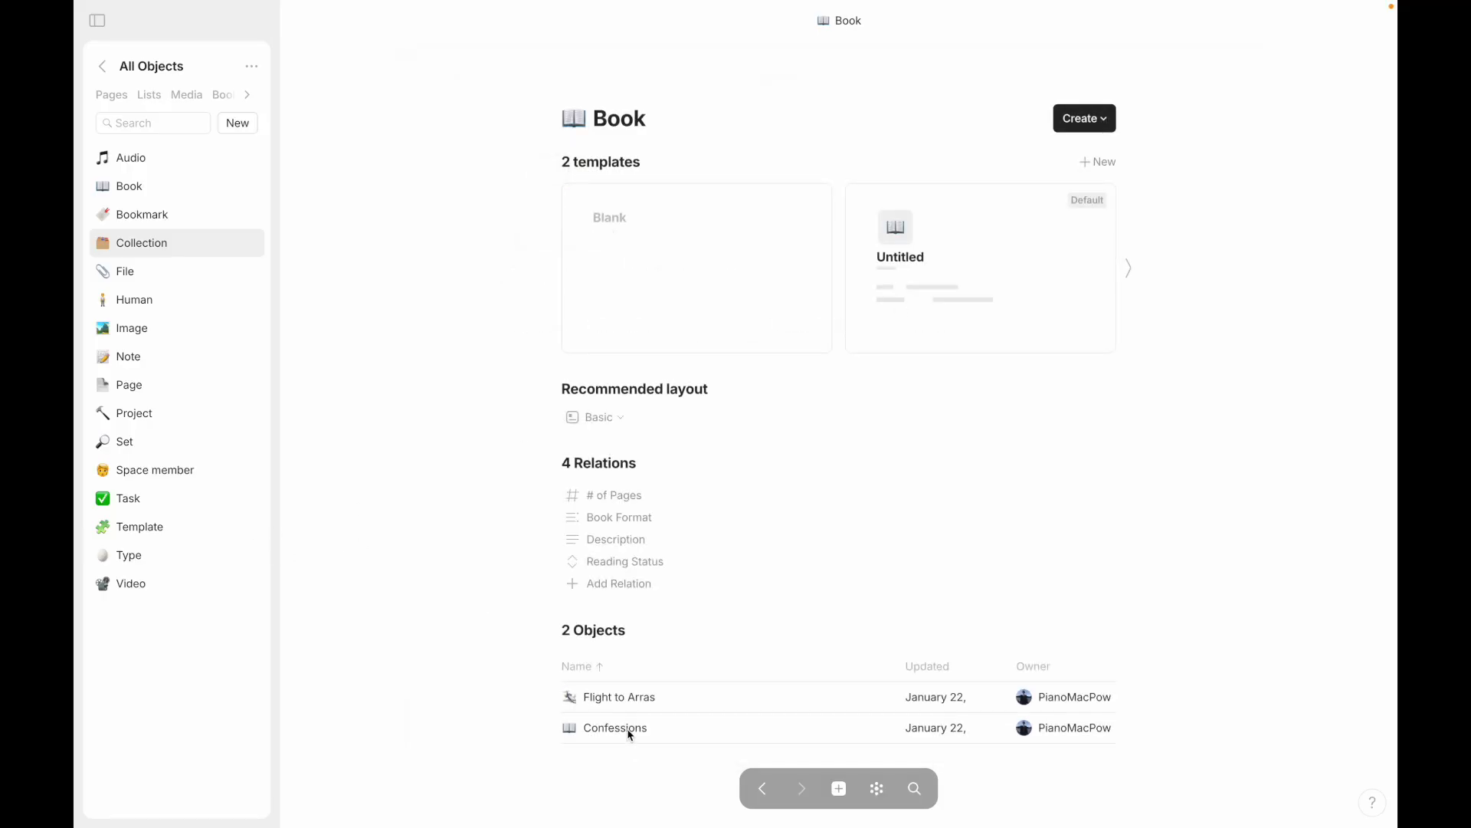
pyautogui.click(626, 729)
pyautogui.click(371, 538)
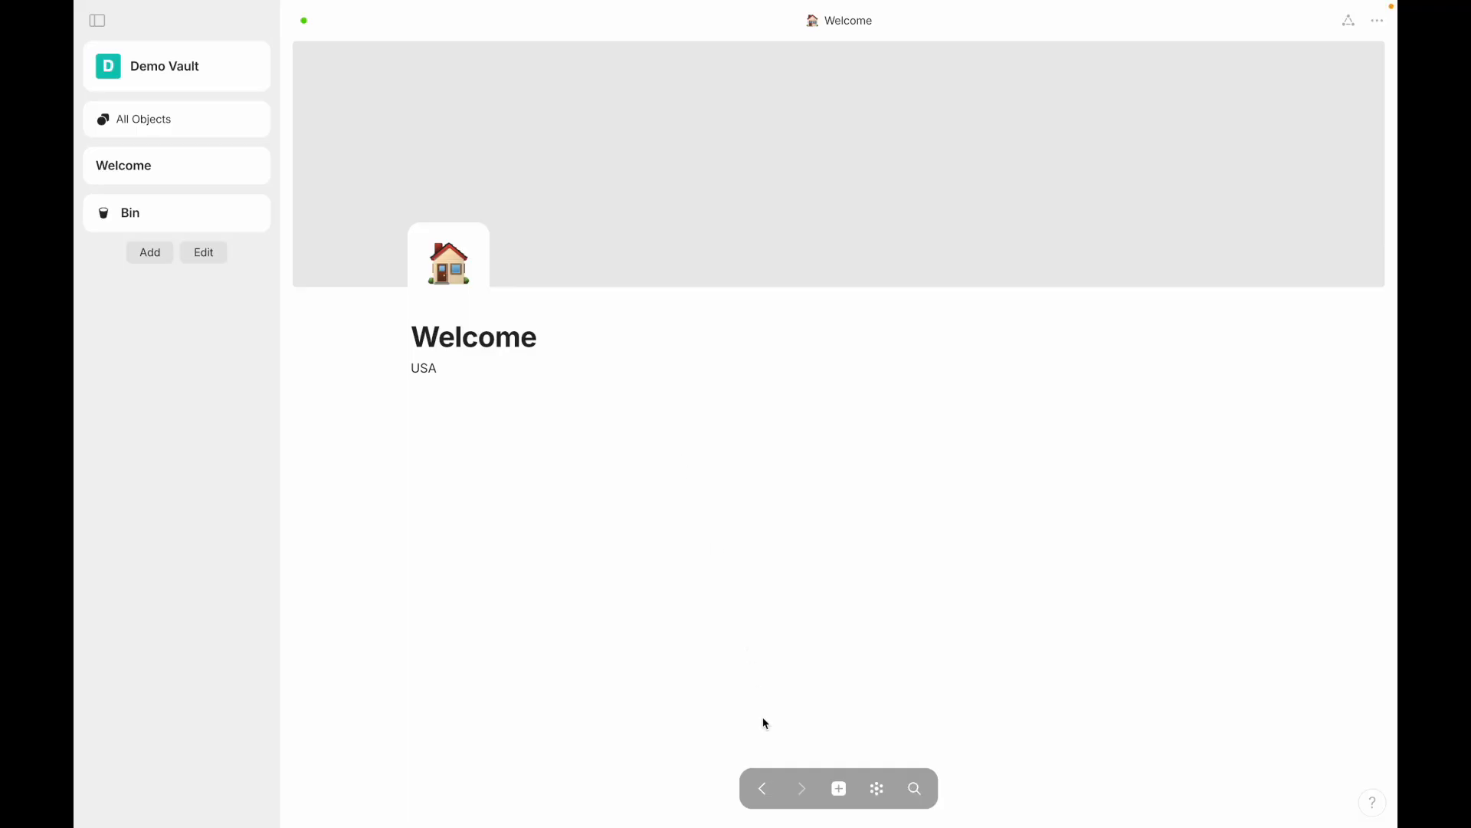
# Step: Try the back and forward navigation from the Welcome page and look at the recent objects in the object search
pyautogui.click(765, 793)
pyautogui.click(803, 790)
pyautogui.click(913, 797)
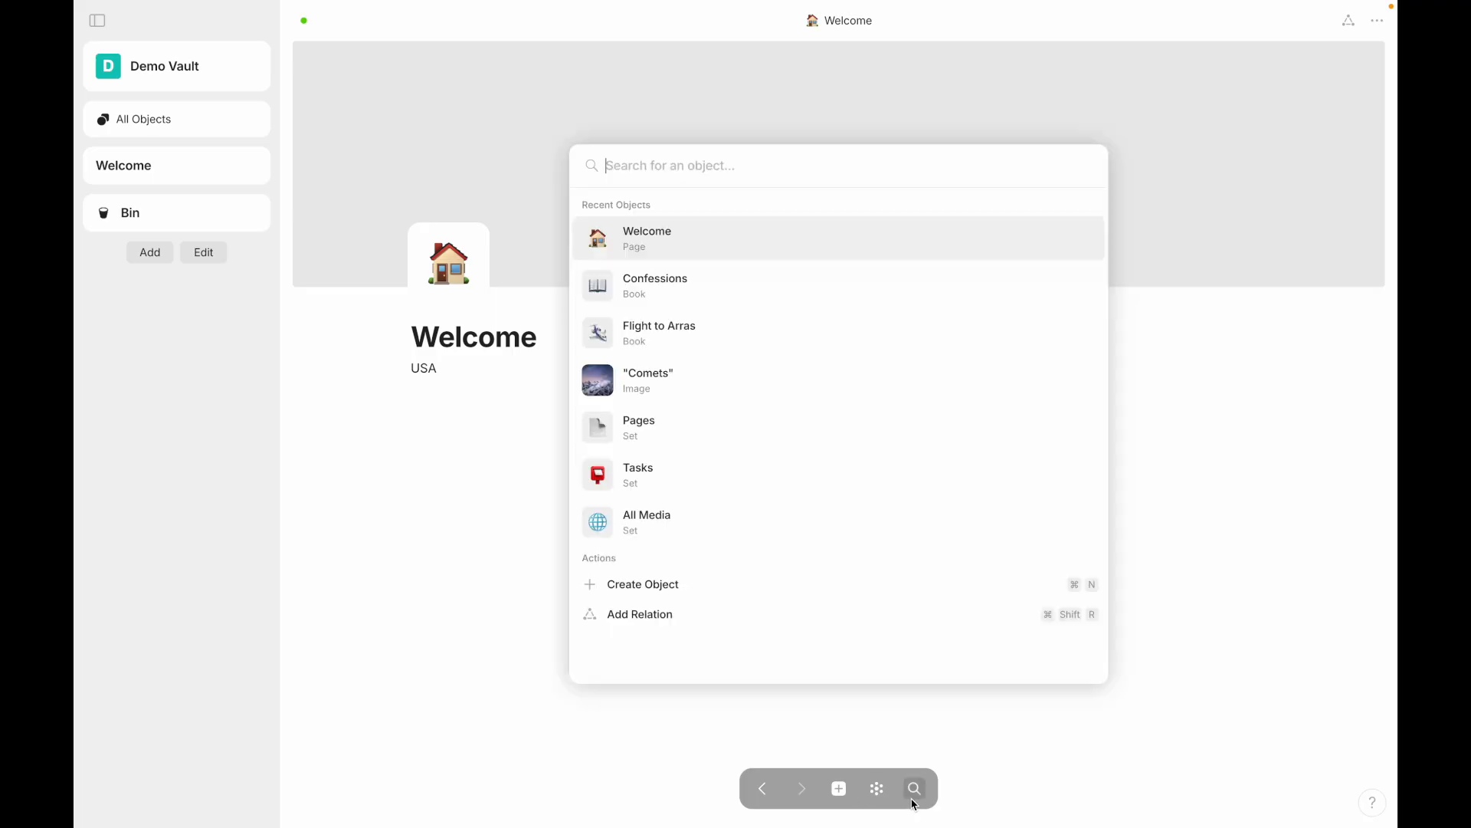
pyautogui.click(913, 740)
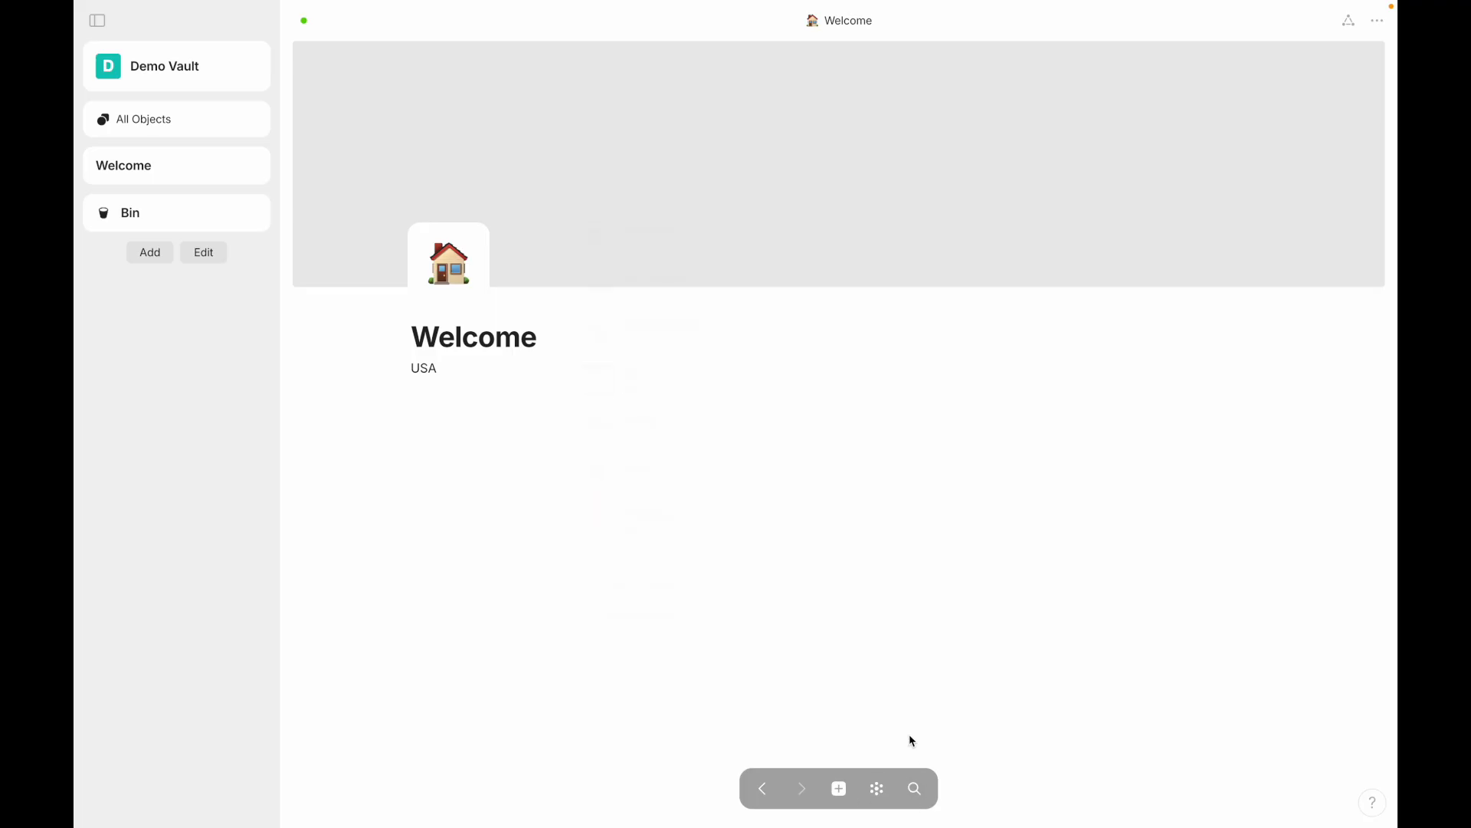
# Step: Examine the space's Graph view and the Welcome page's Flow view, and return to the Welcome page
pyautogui.click(879, 791)
pyautogui.moveTo(837, 594); pyautogui.dragTo(756, 329)
pyautogui.moveTo(794, 381); pyautogui.dragTo(798, 535)
pyautogui.click(864, 36)
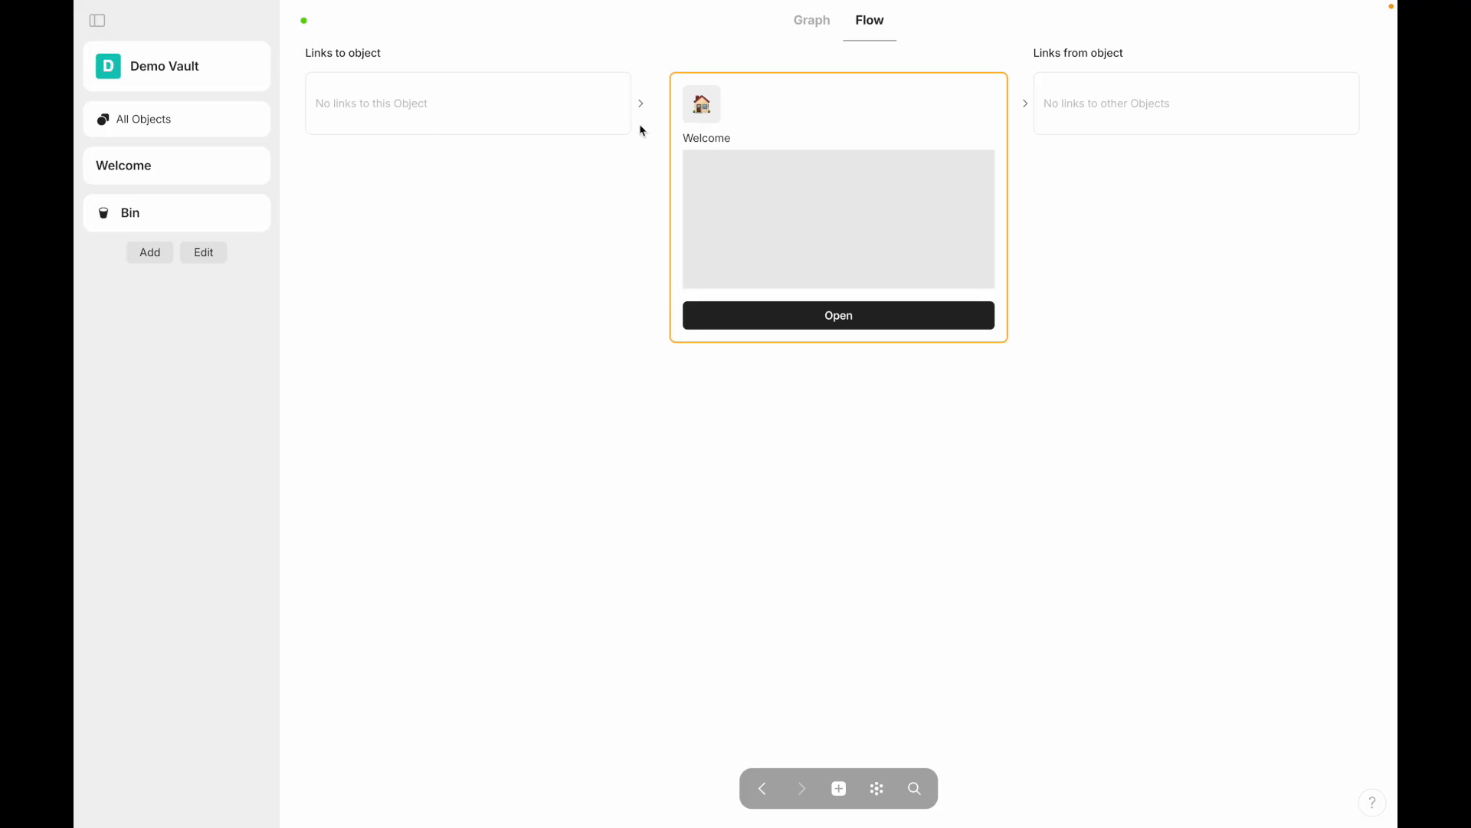
pyautogui.click(800, 23)
pyautogui.click(864, 21)
pyautogui.click(812, 21)
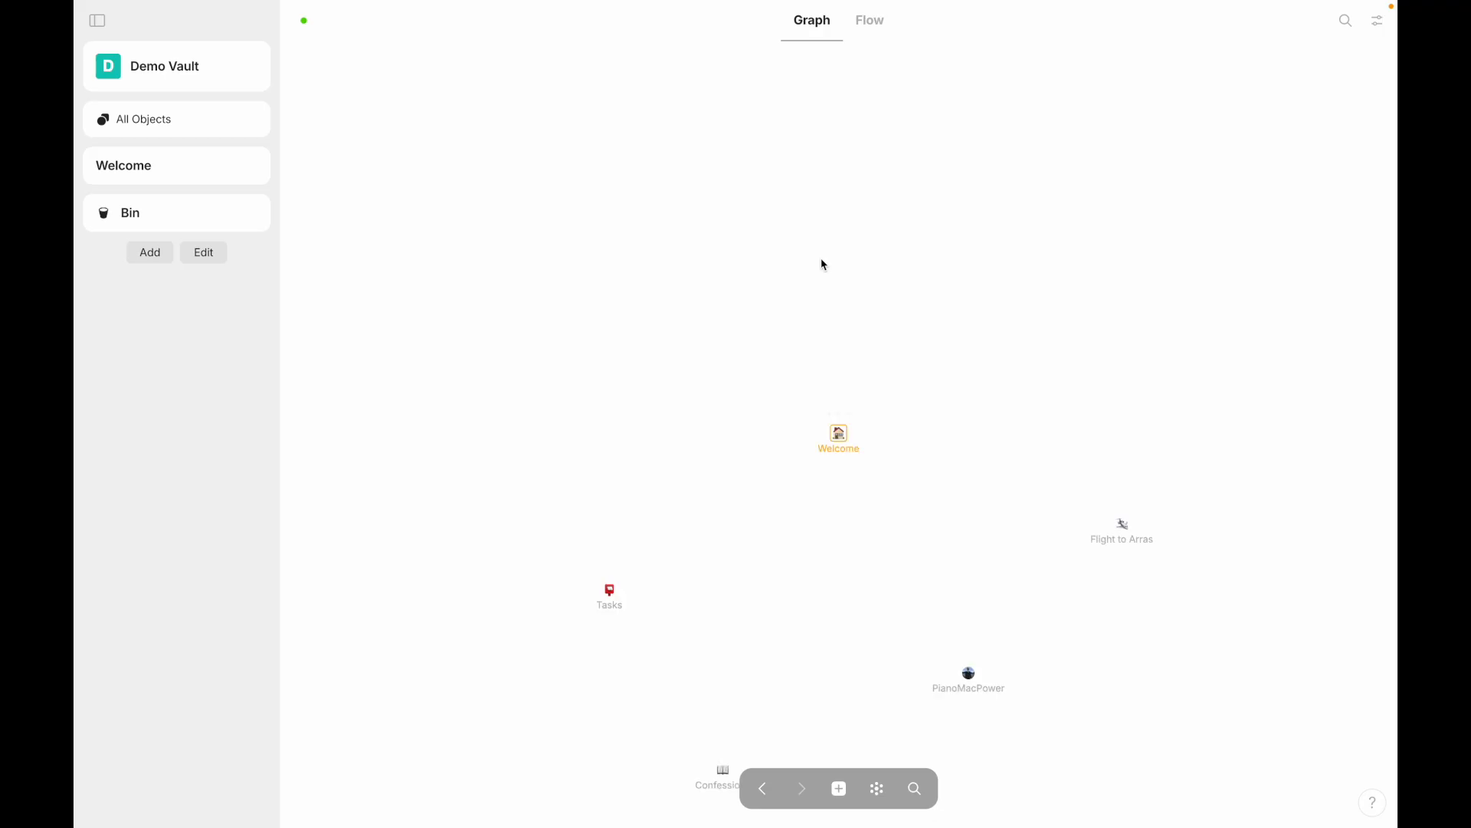
pyautogui.click(178, 166)
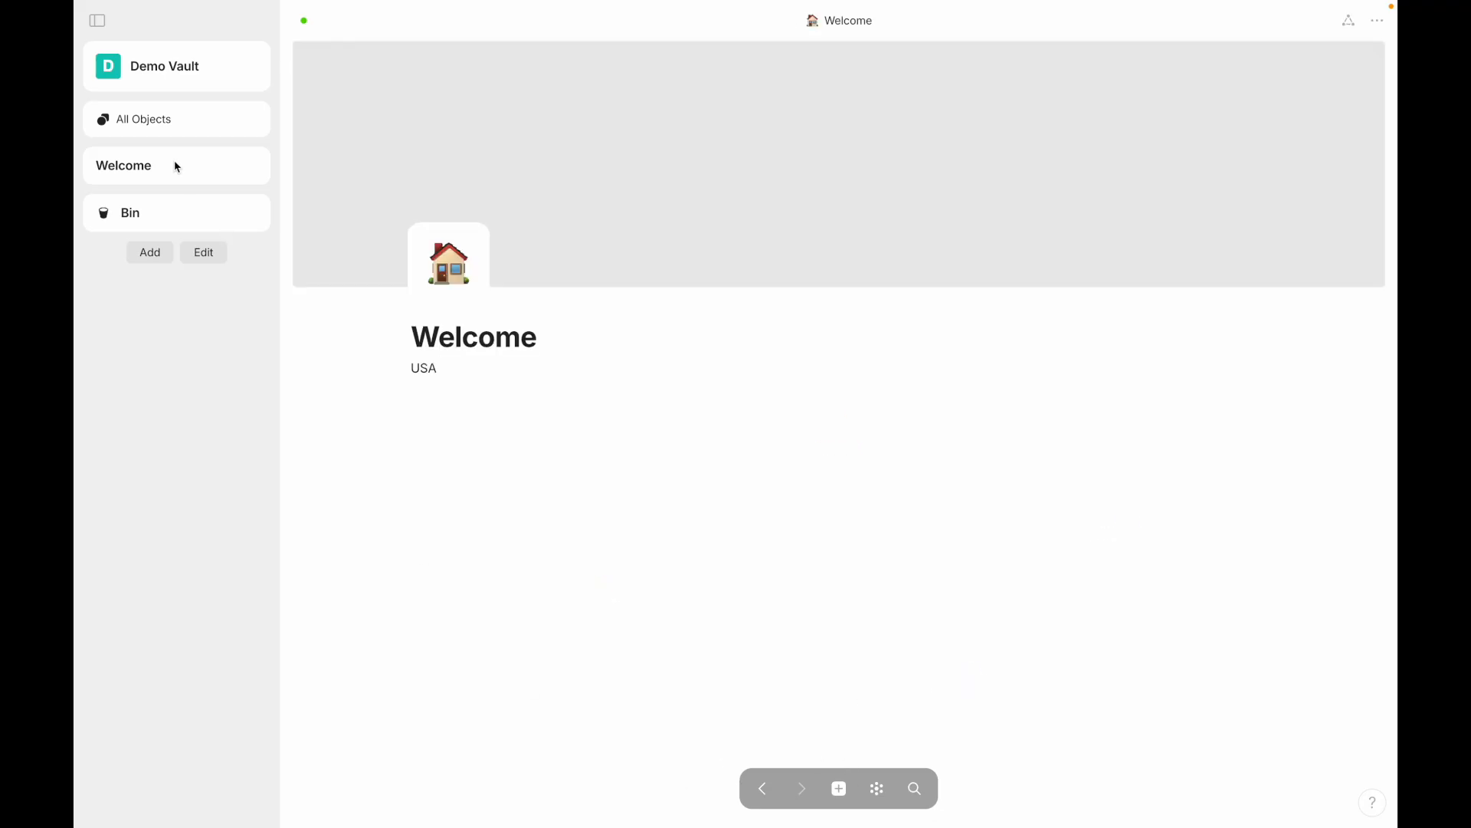
# Step: View the Quick-Capture menu and inspect the preference for how it is shown
pyautogui.click(843, 793)
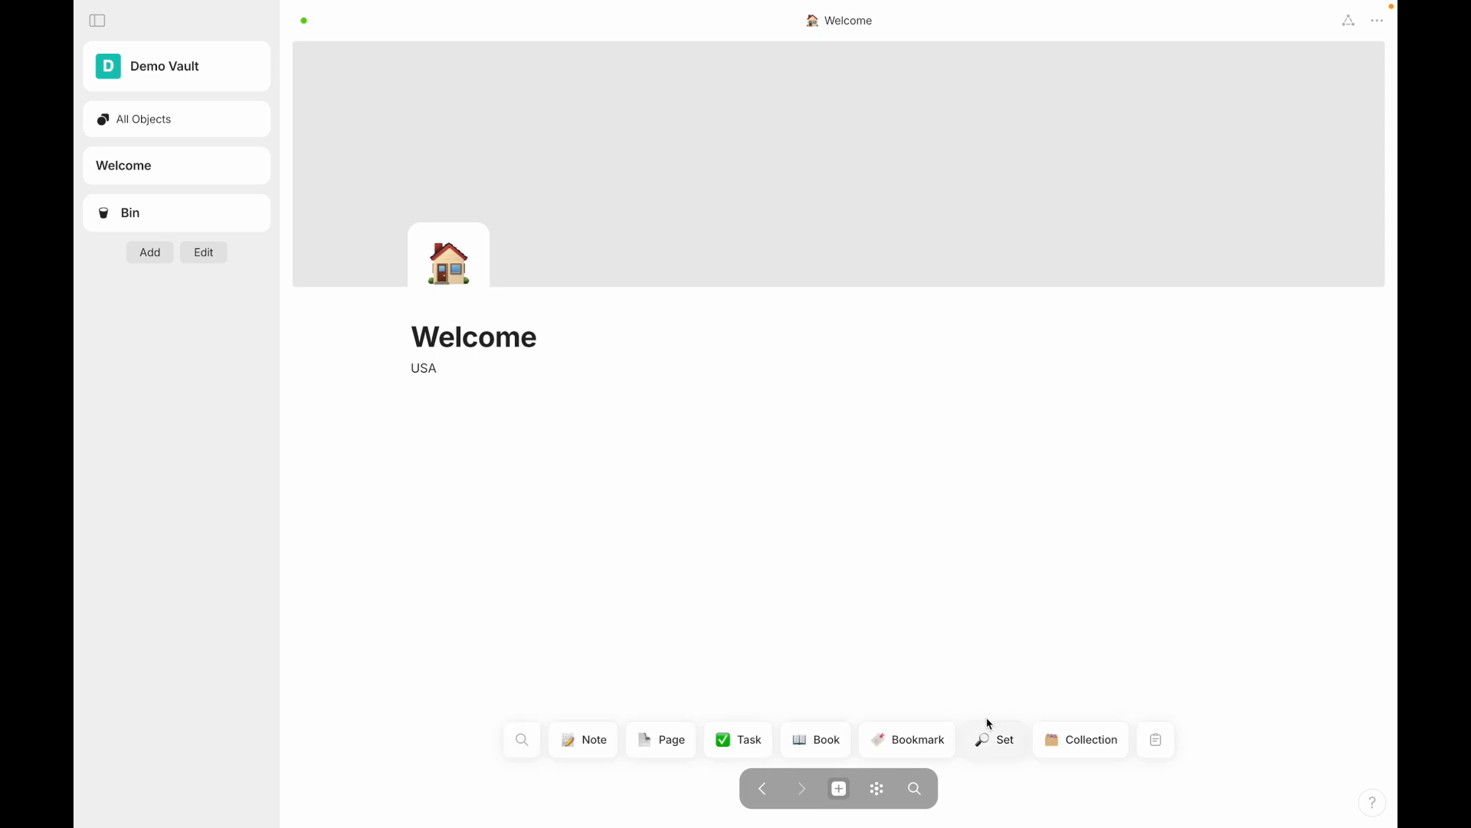
pyautogui.click(840, 788)
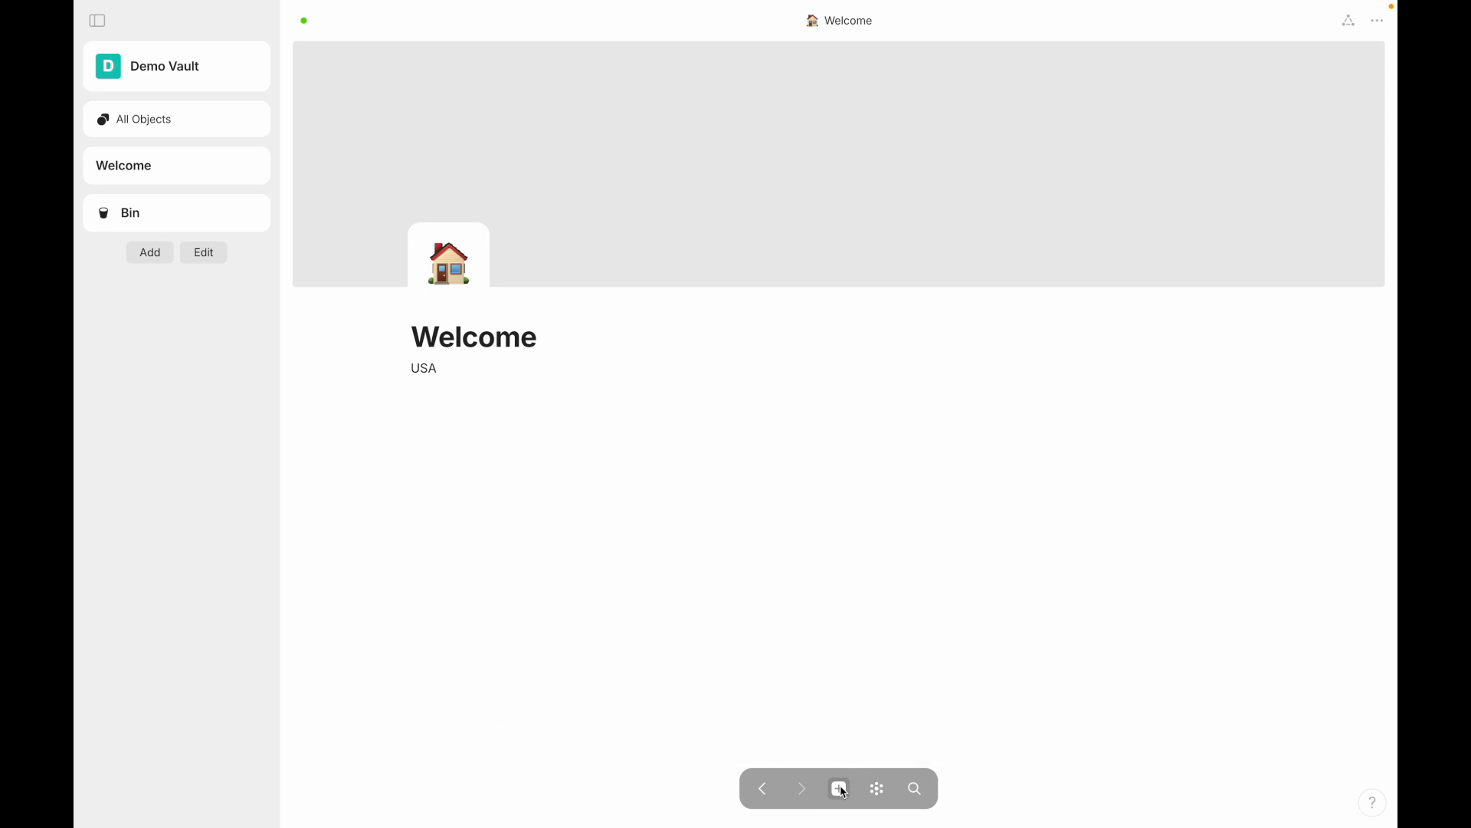
pyautogui.press('super+comma')
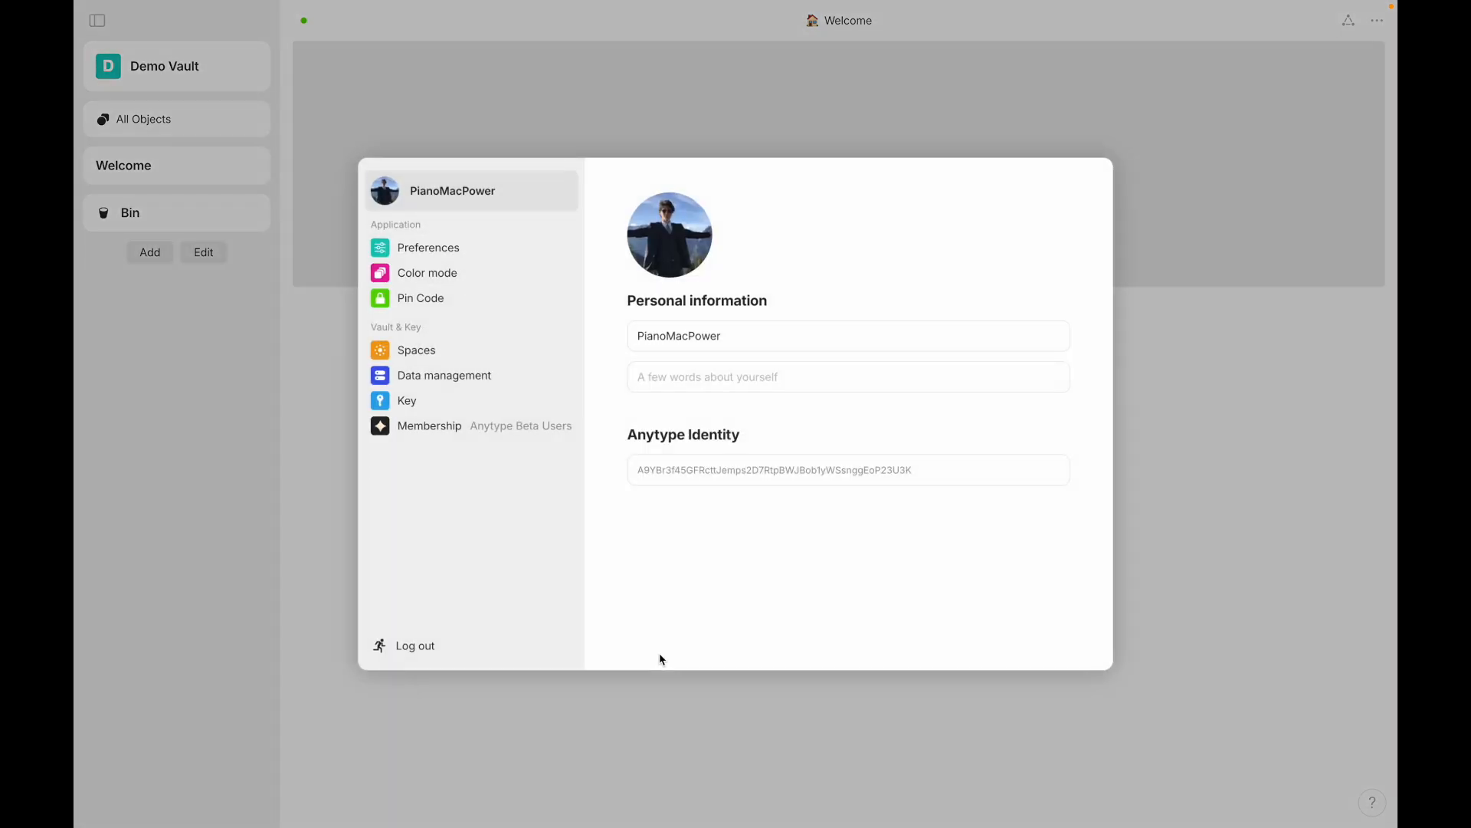
pyautogui.click(456, 249)
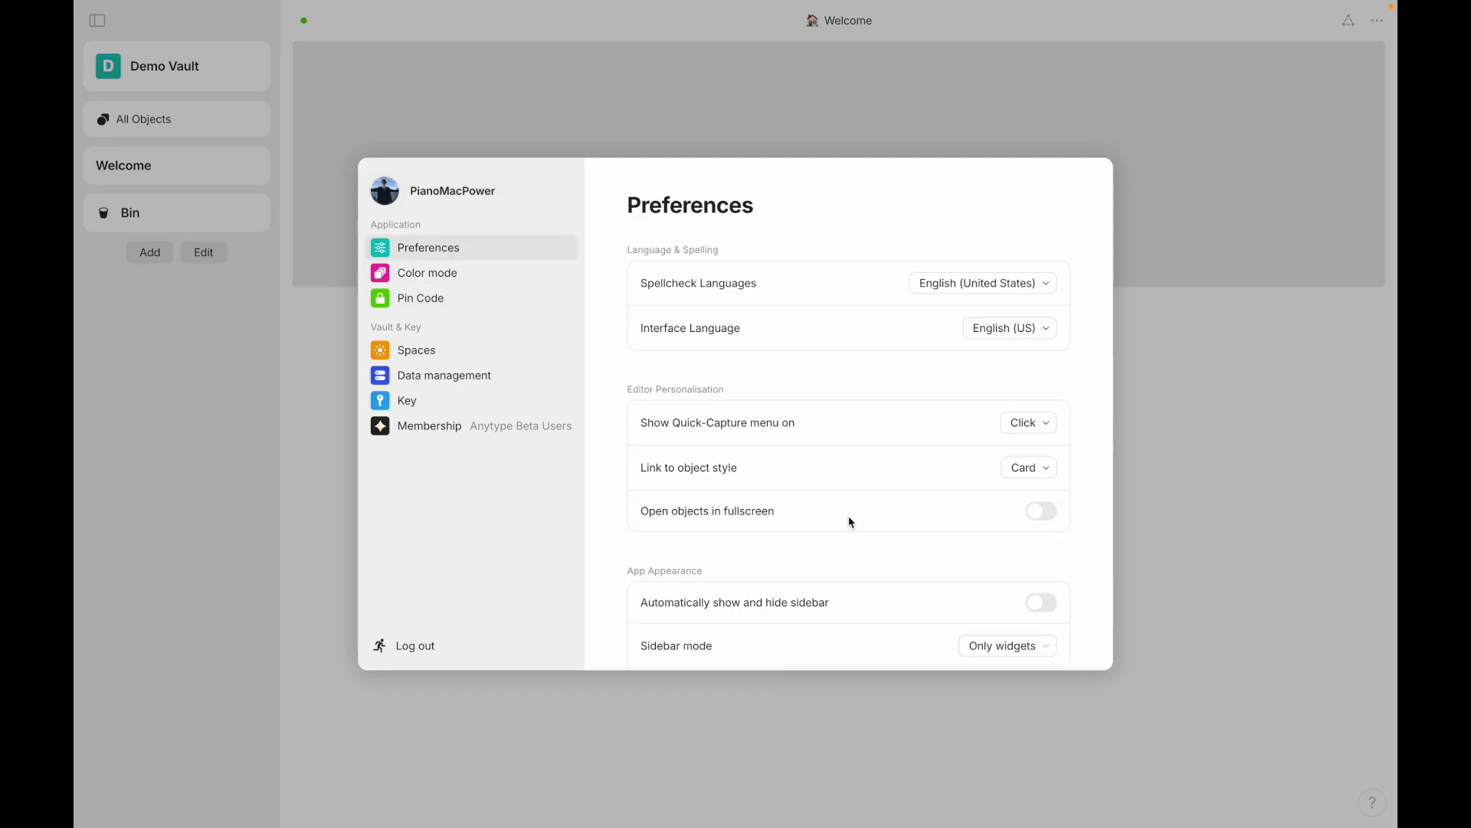
pyautogui.click(1034, 423)
pyautogui.click(1119, 465)
pyautogui.click(1120, 466)
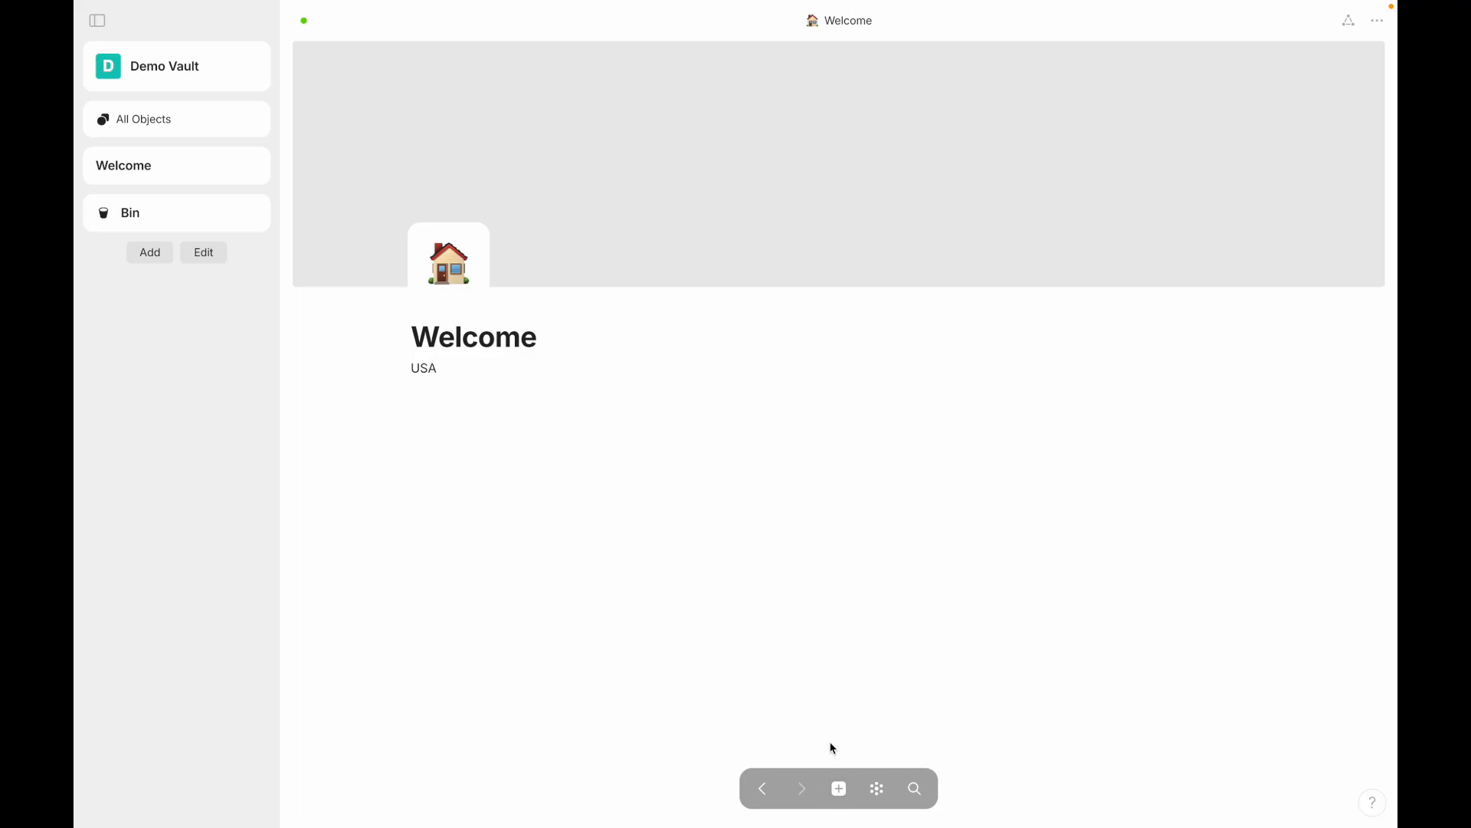
# Step: Browse the object types offered in the Quick-Capture menu and its object type search
pyautogui.click(839, 787)
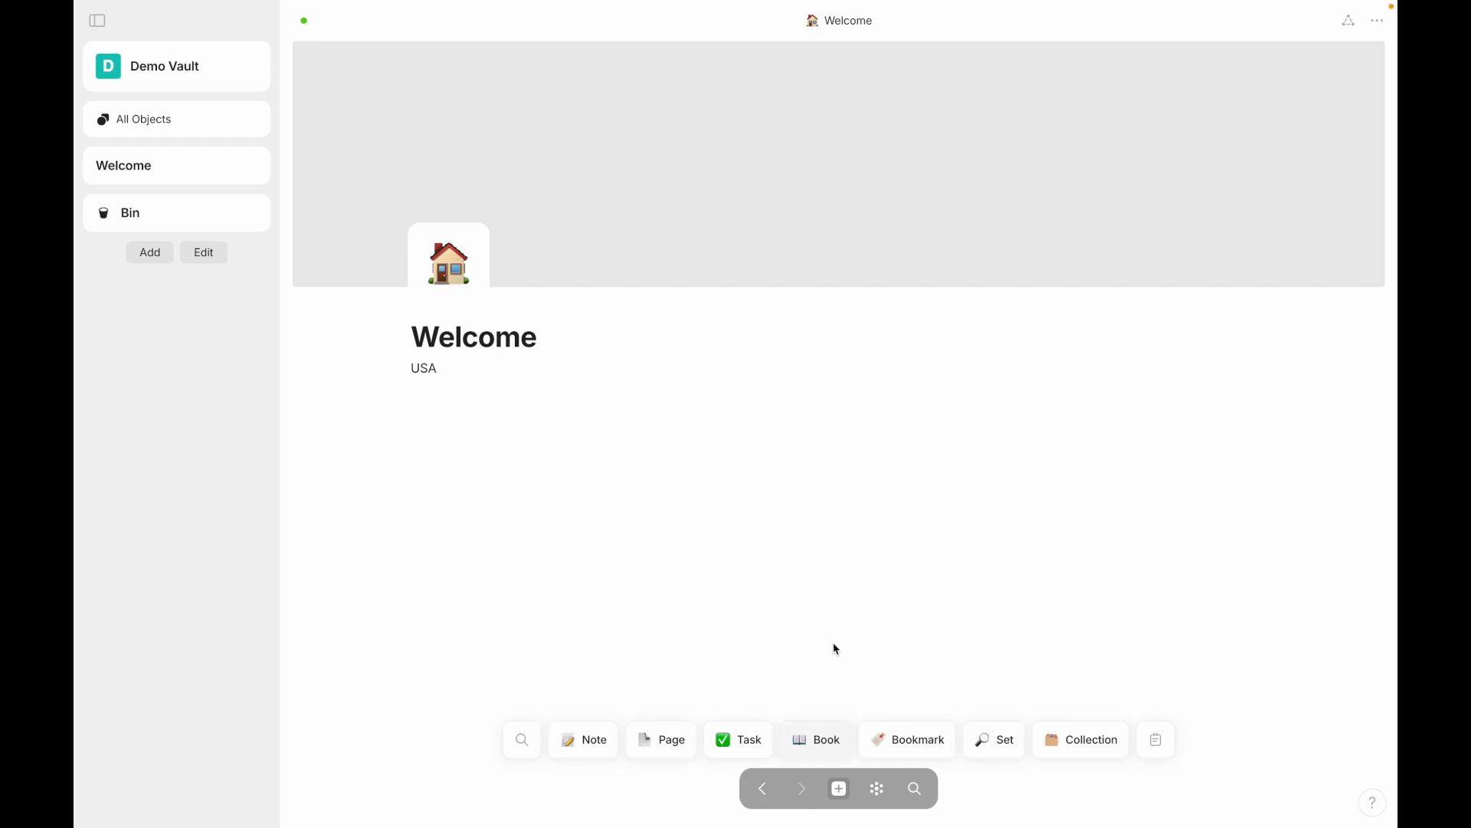
pyautogui.moveTo(839, 790)
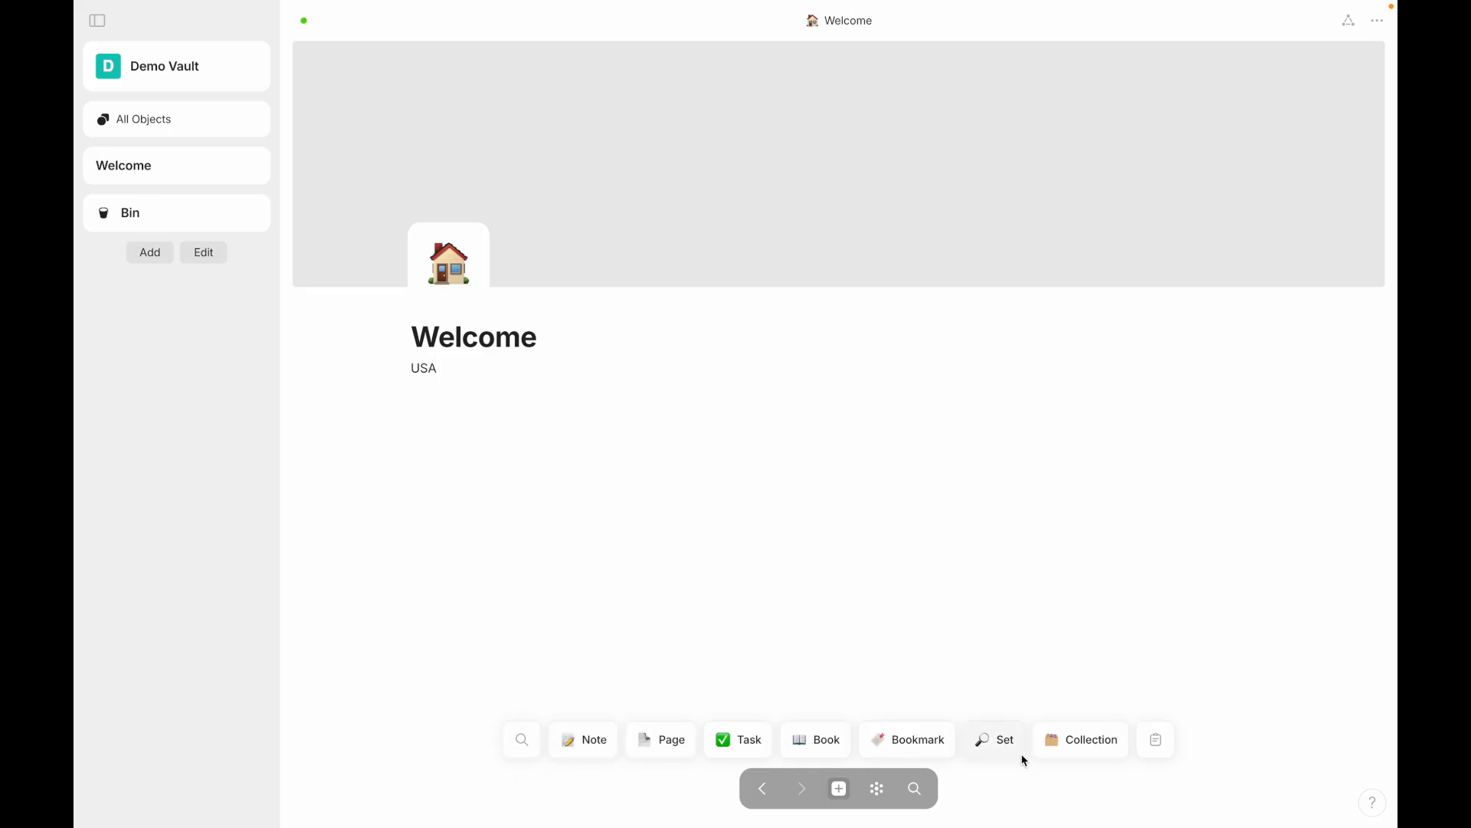
pyautogui.click(517, 740)
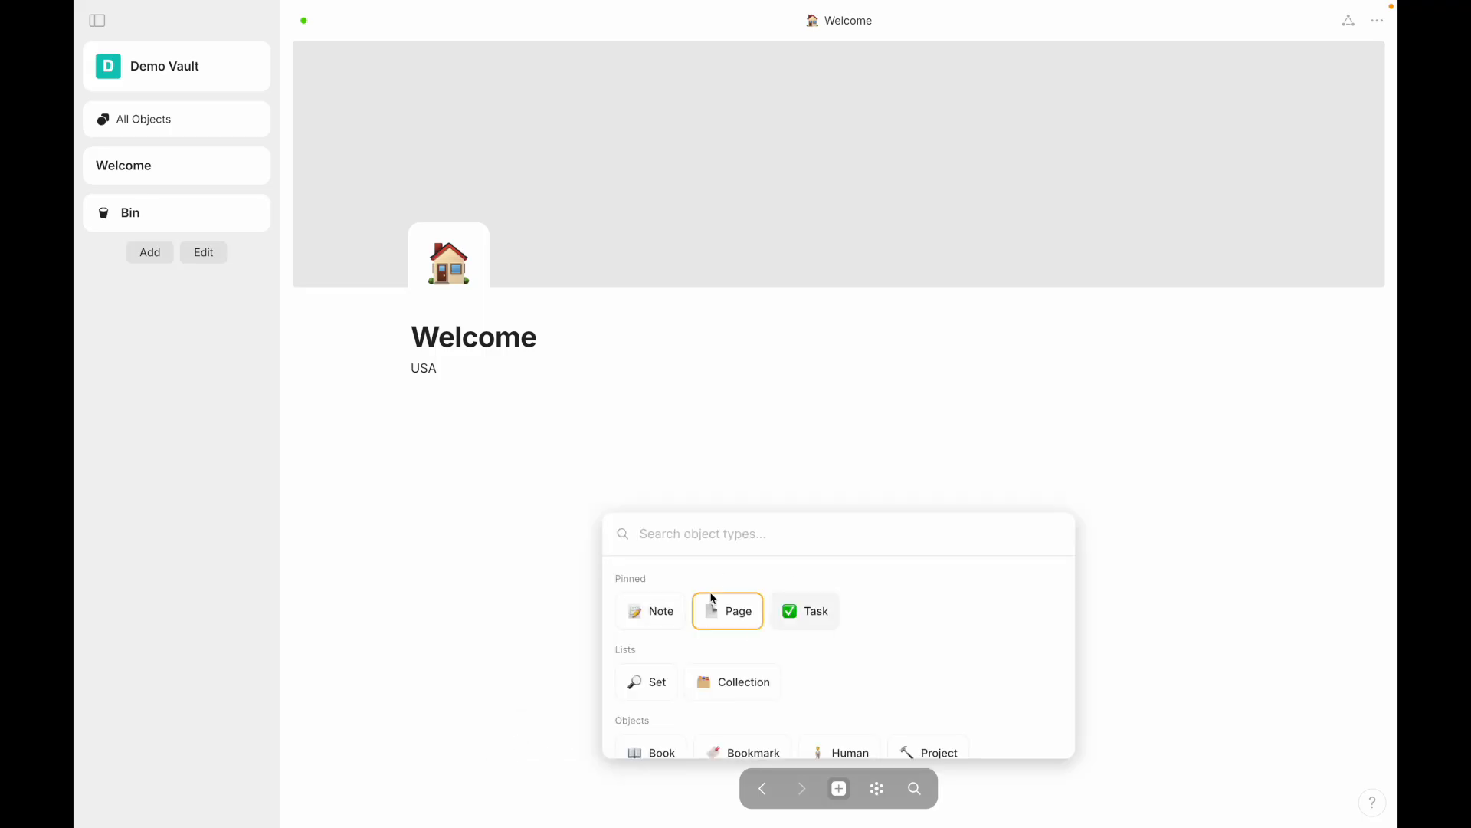
pyautogui.scroll(-1, 733, 624)
pyautogui.click(520, 703)
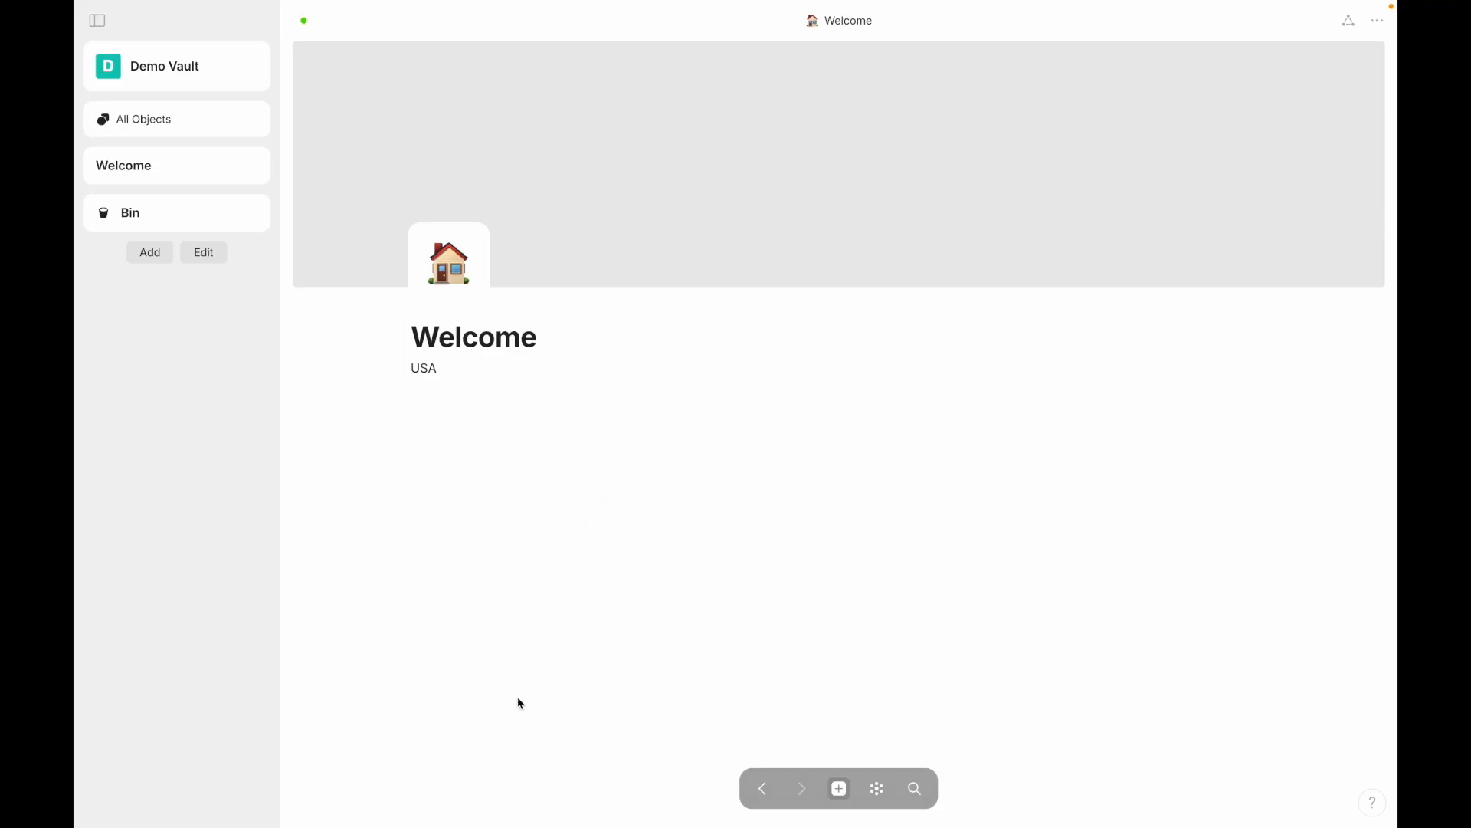
# Step: Create a new Page object titled "Task Dashboard"
pyautogui.moveTo(840, 789)
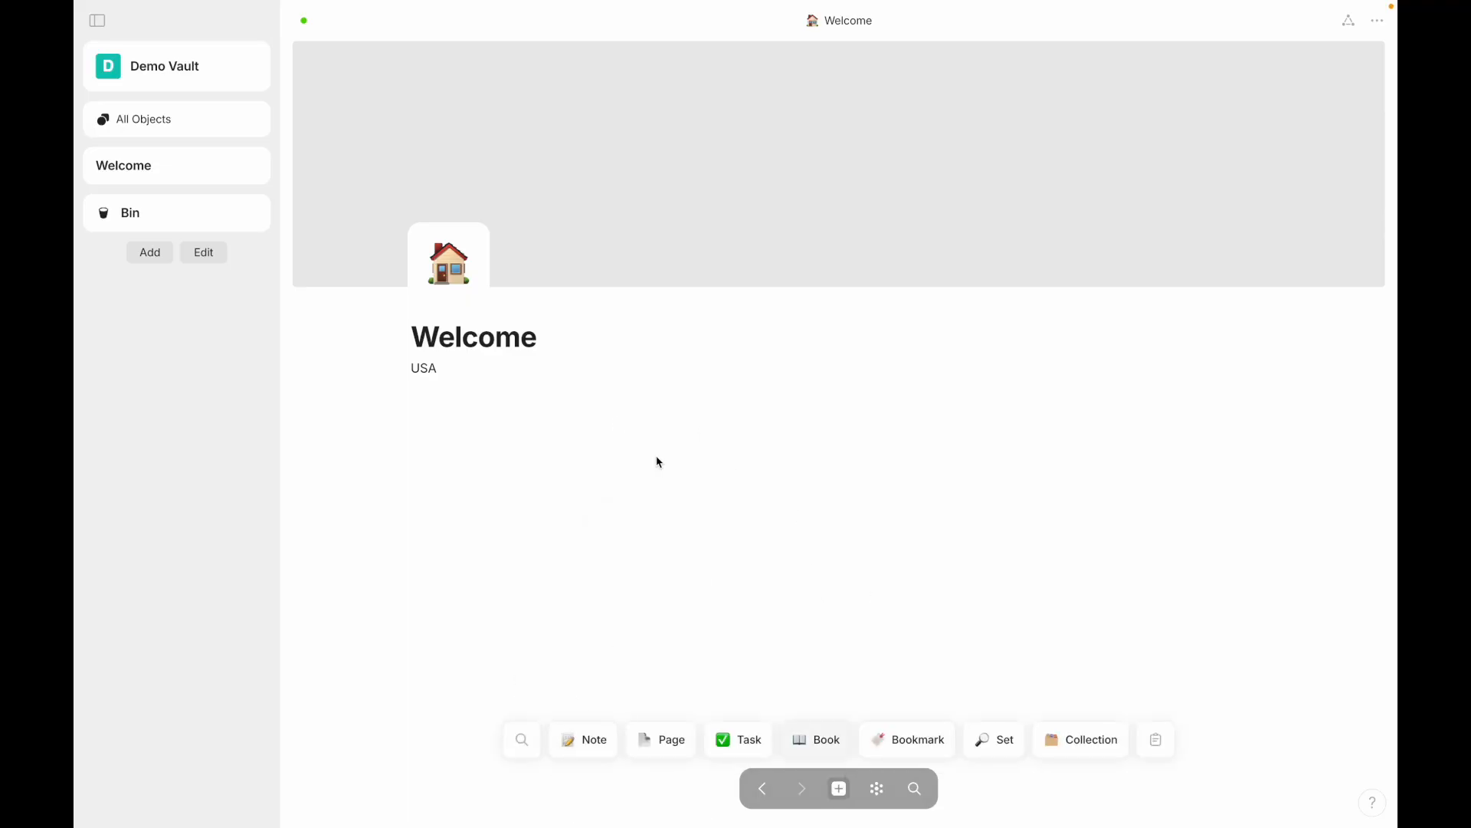
pyautogui.click(673, 741)
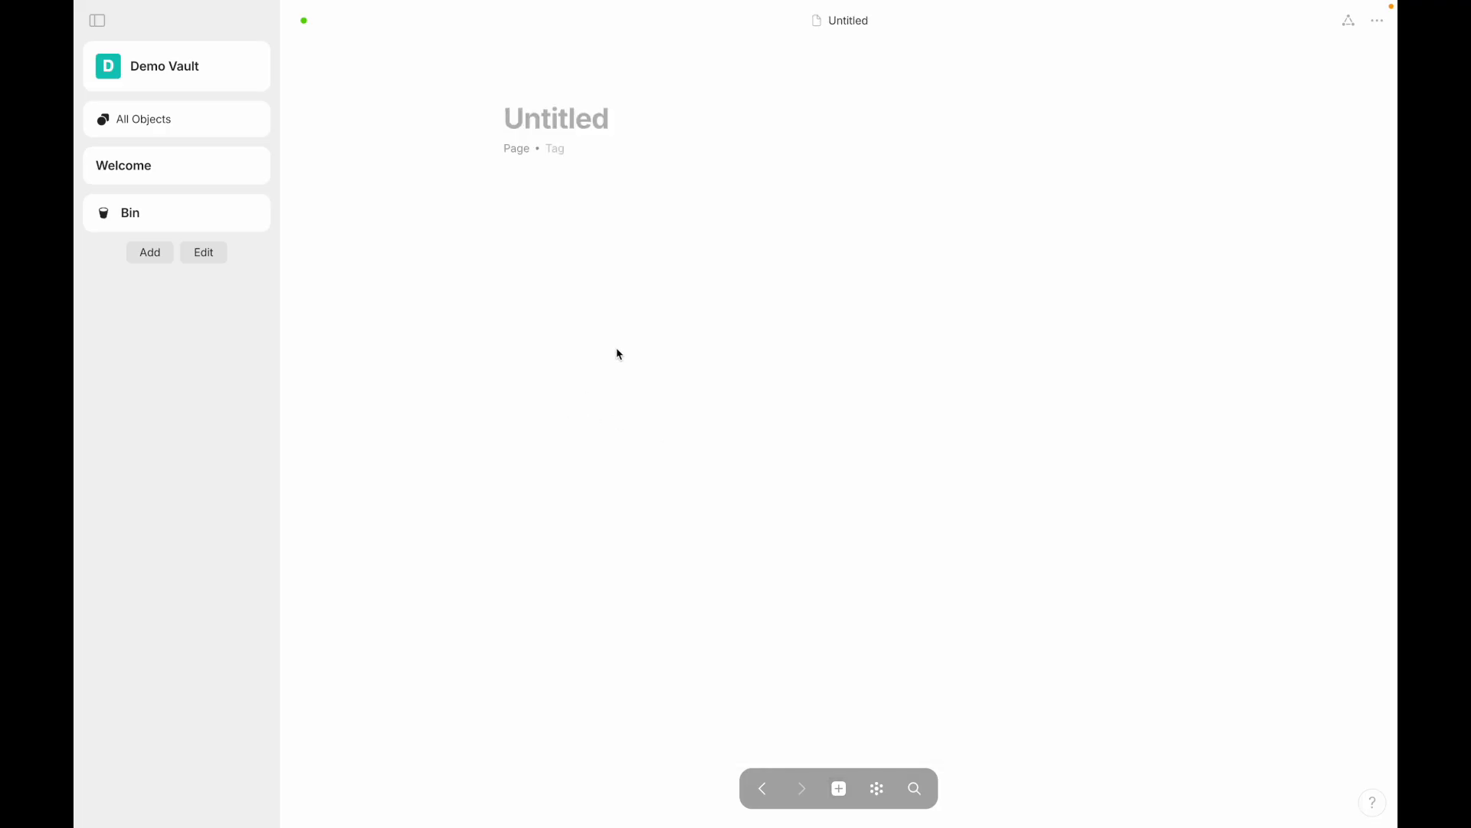
pyautogui.write('Task Das')
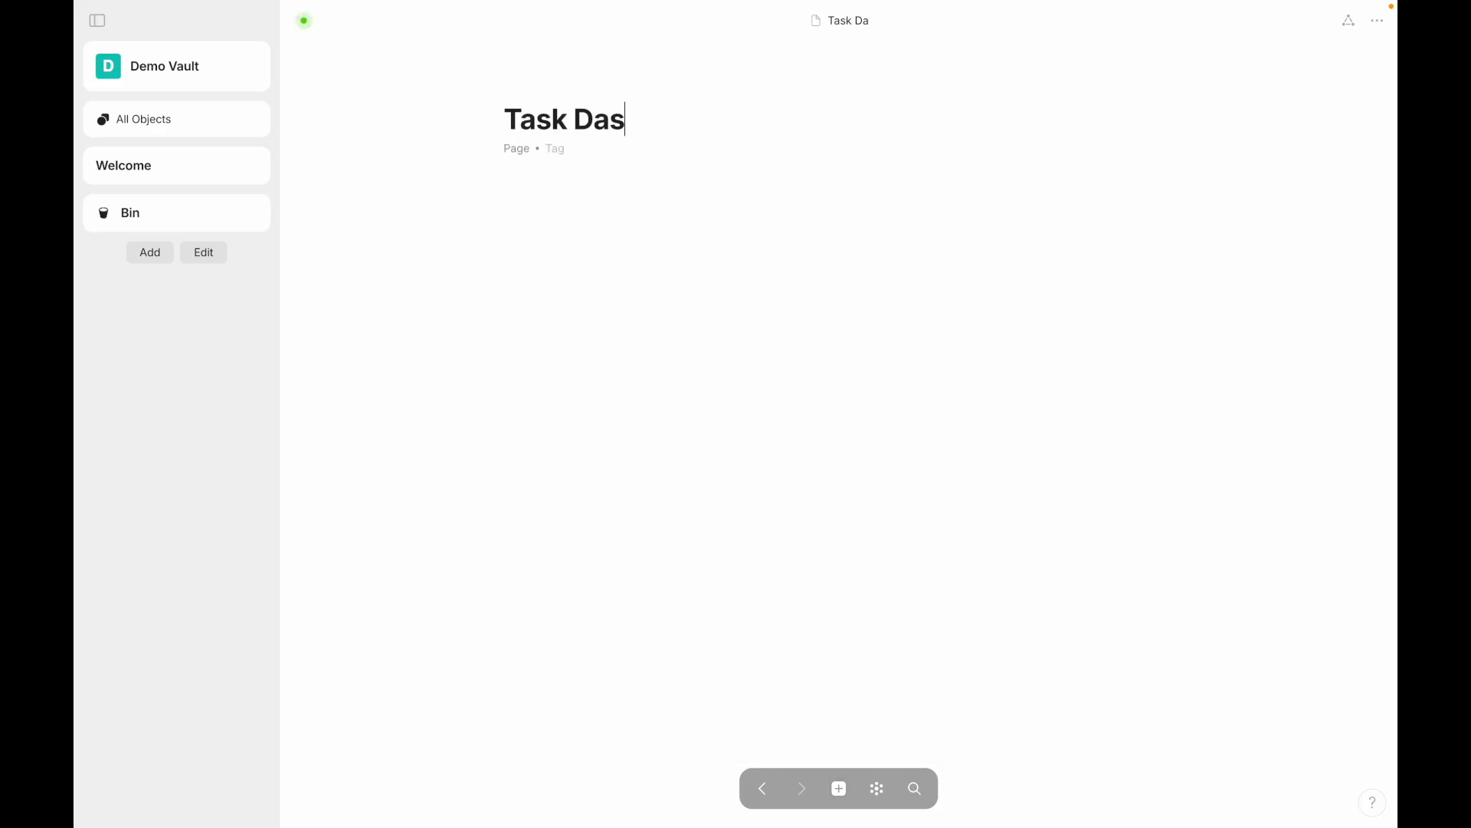
pyautogui.write('hboard')
# Step: Create another Page object titled "College"
pyautogui.click(839, 788)
pyautogui.click(667, 741)
pyautogui.write('College')
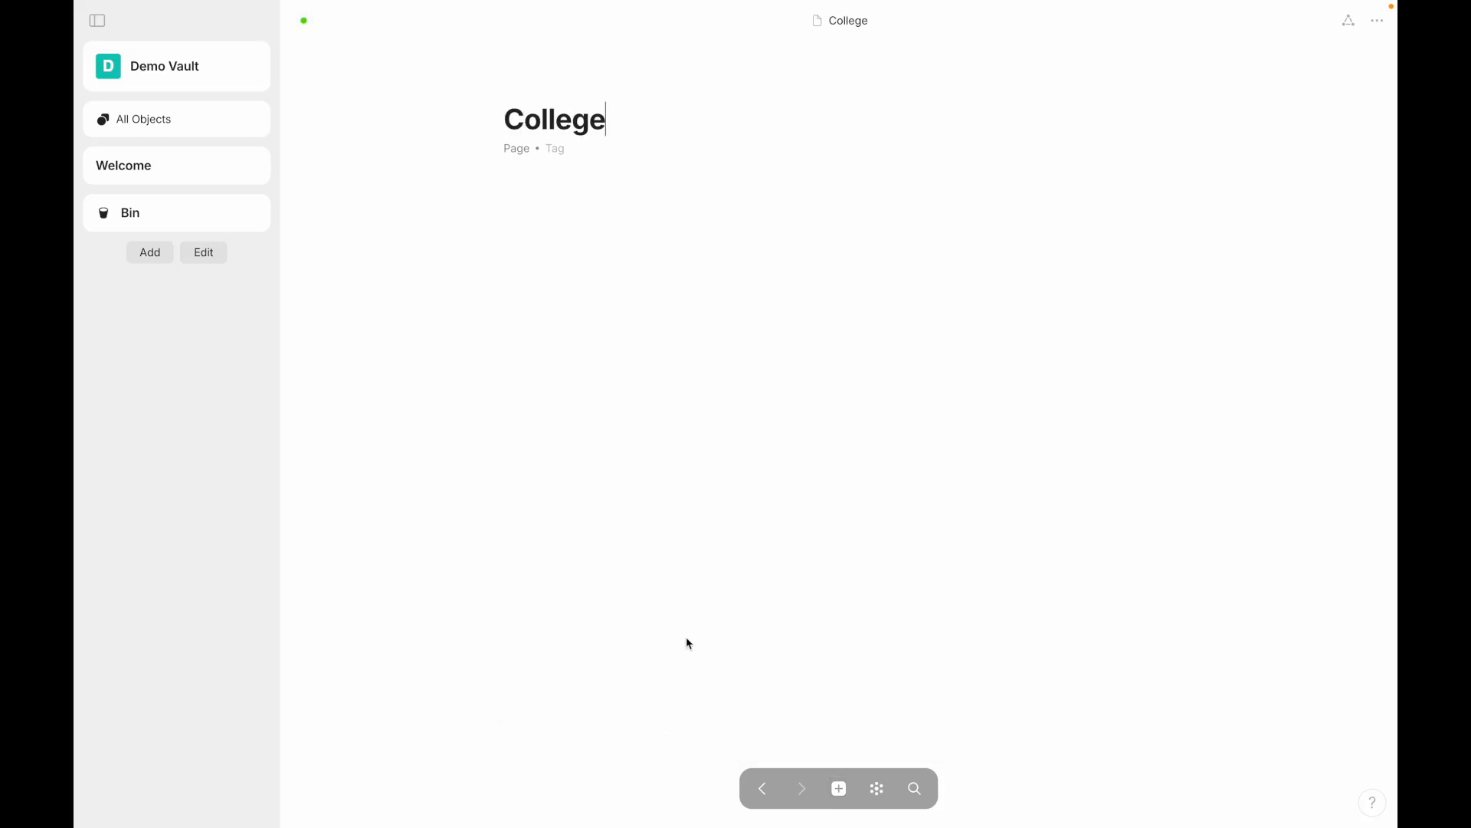
pyautogui.press('Return')
# Step: Create a Page object titled "Finances" and return to the Welcome page
pyautogui.click(838, 788)
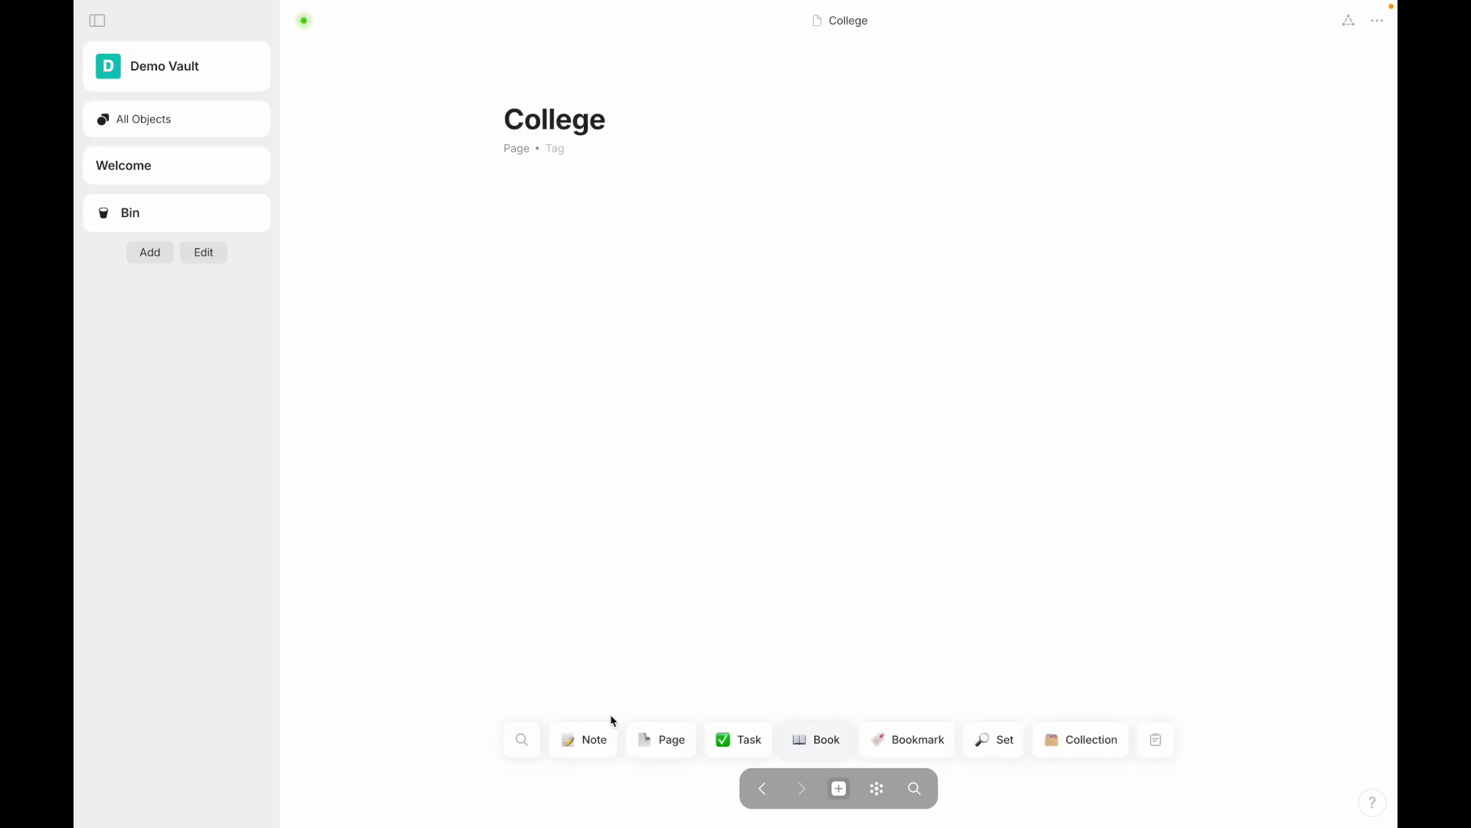
pyautogui.click(665, 755)
pyautogui.write('Finances')
pyautogui.press('Return')
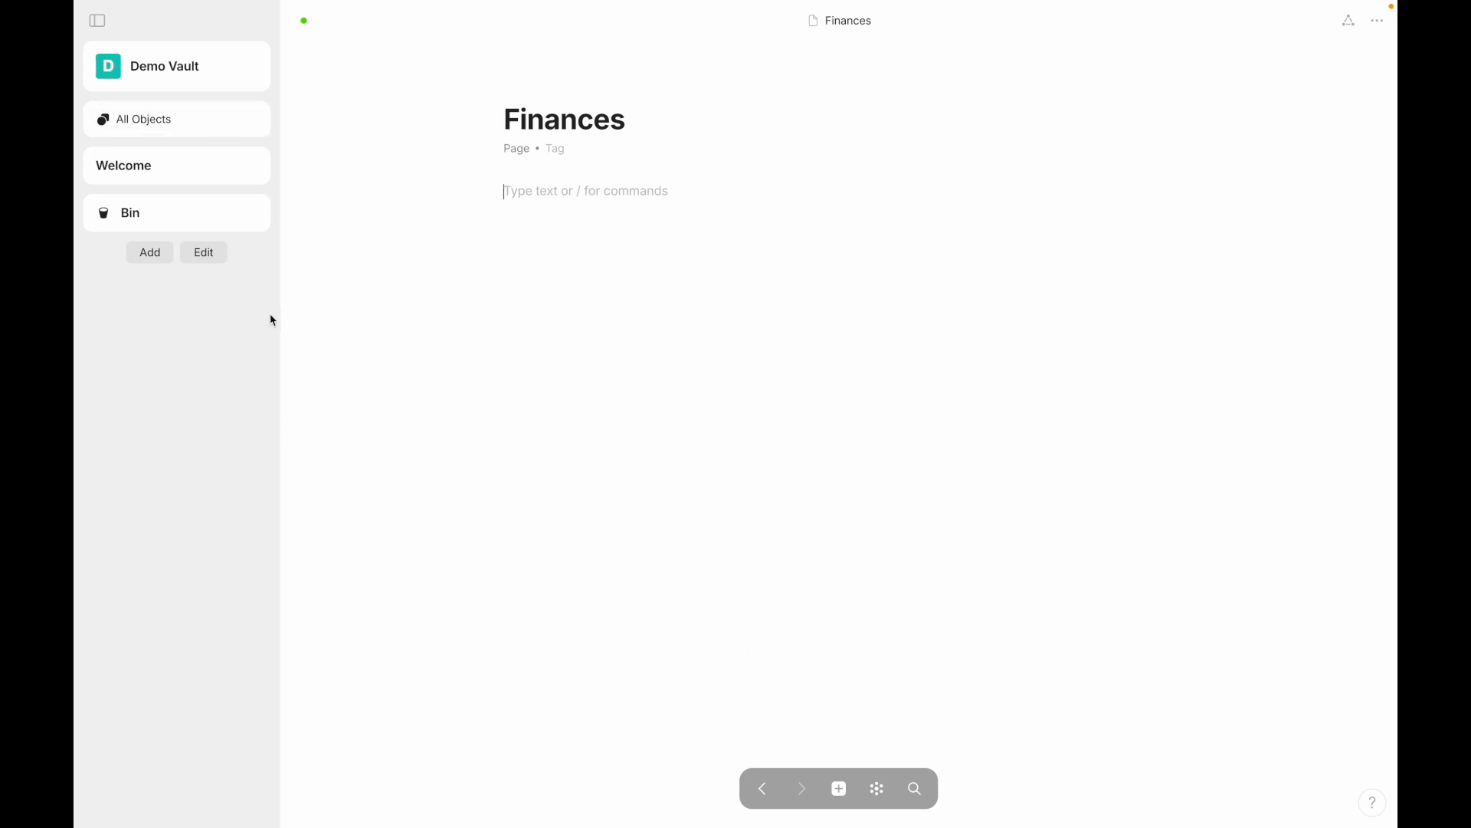
pyautogui.click(186, 177)
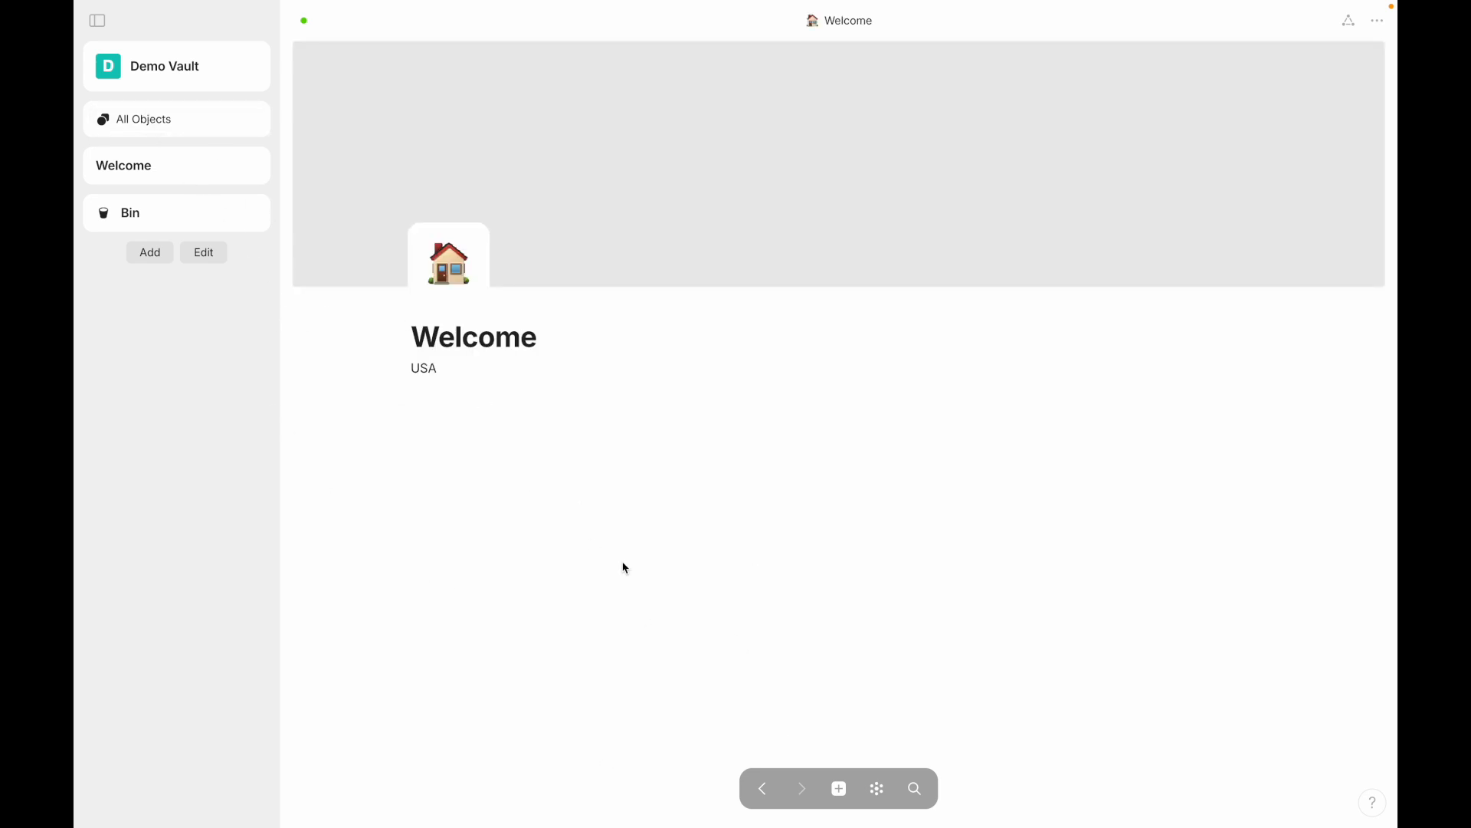
# Step: Look through the recent objects in search and the list of pages under All Objects
pyautogui.click(915, 789)
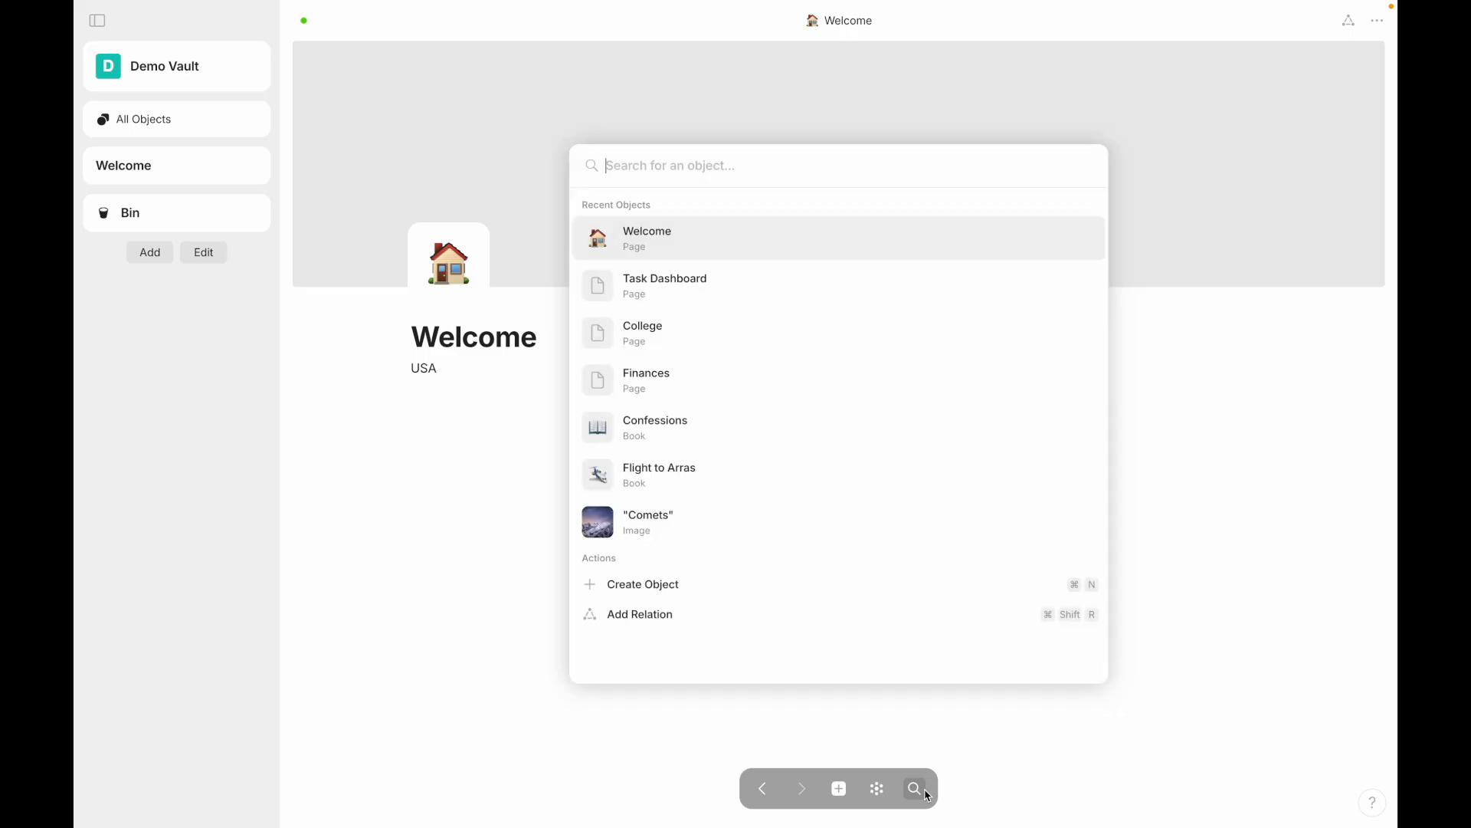
pyautogui.click(431, 549)
pyautogui.click(163, 119)
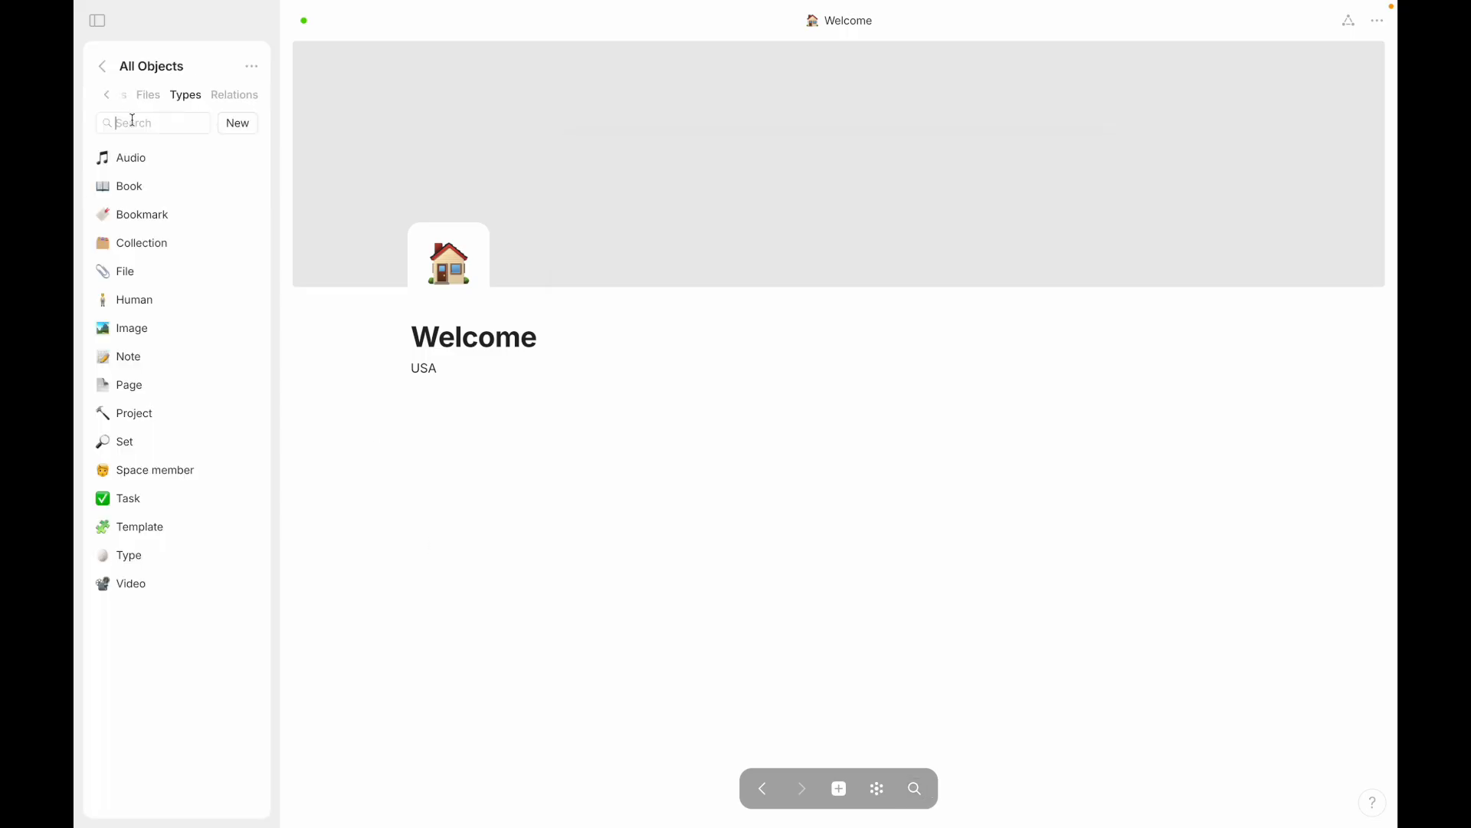
pyautogui.hscroll(-3, 153, 98)
pyautogui.click(128, 96)
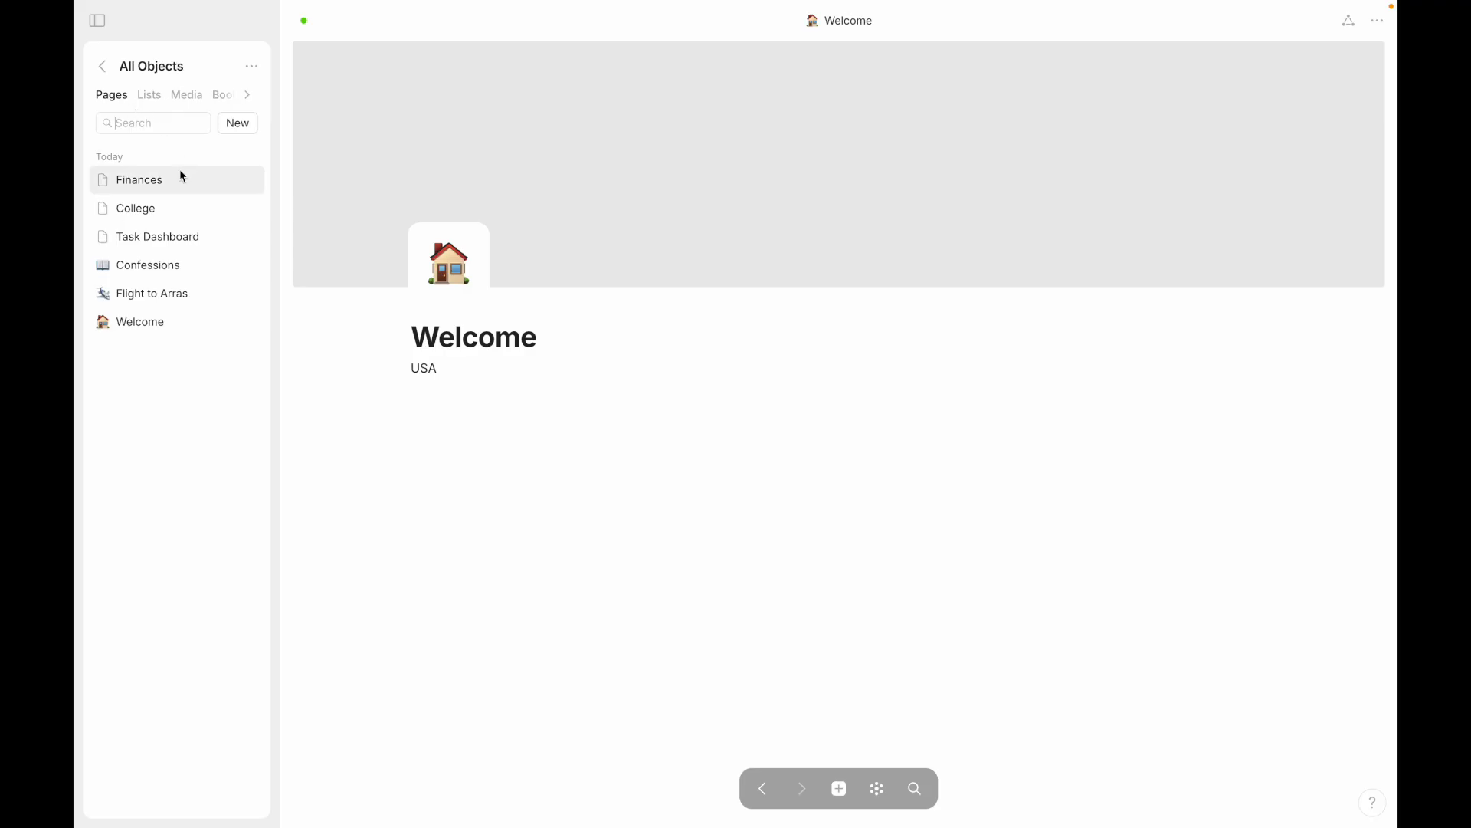
pyautogui.click(103, 67)
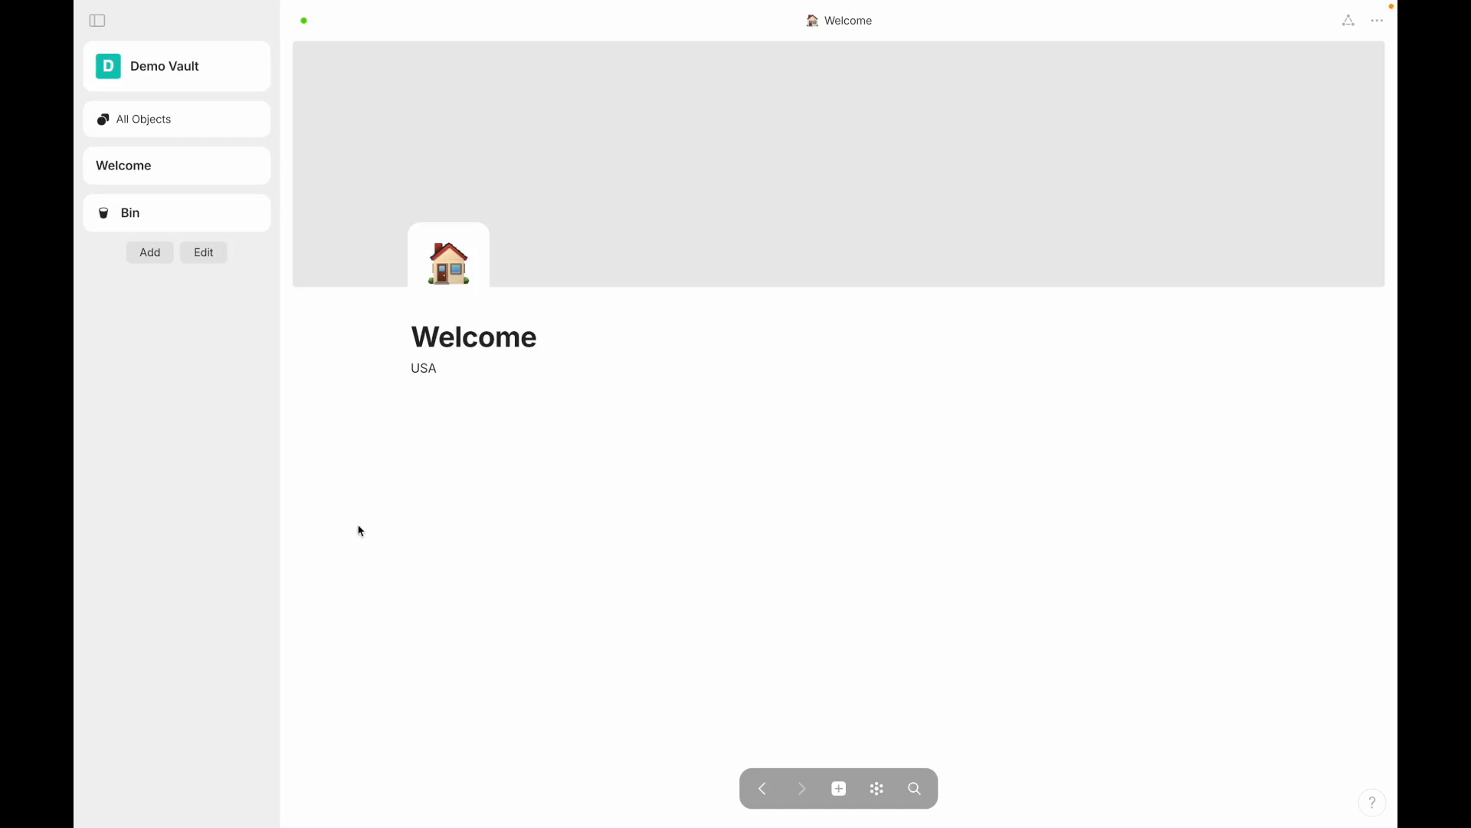
# Step: Widen the sidebar and show the object types under All Objects
pyautogui.moveTo(282, 421); pyautogui.dragTo(604, 378)
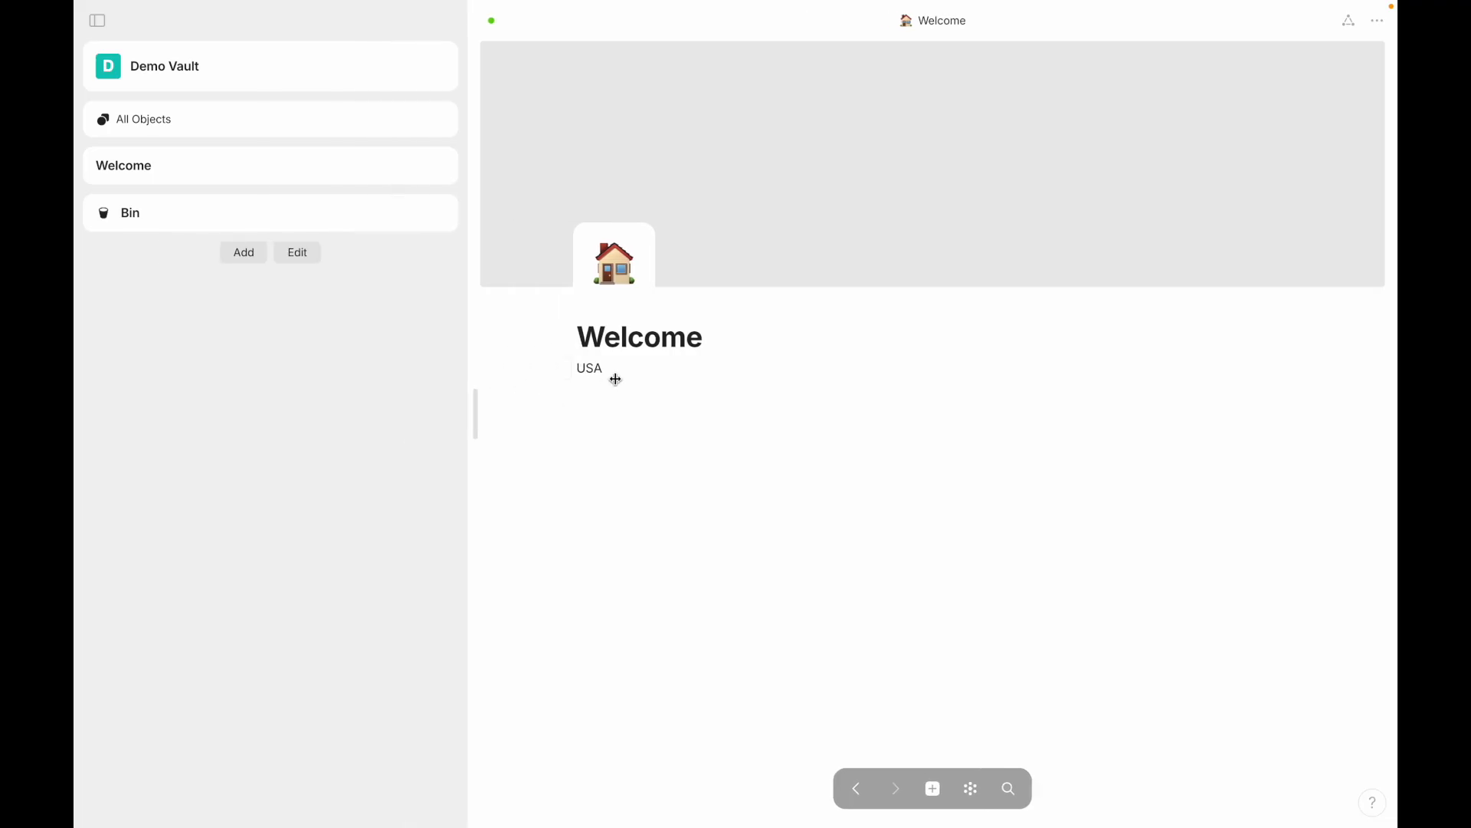
pyautogui.click(261, 121)
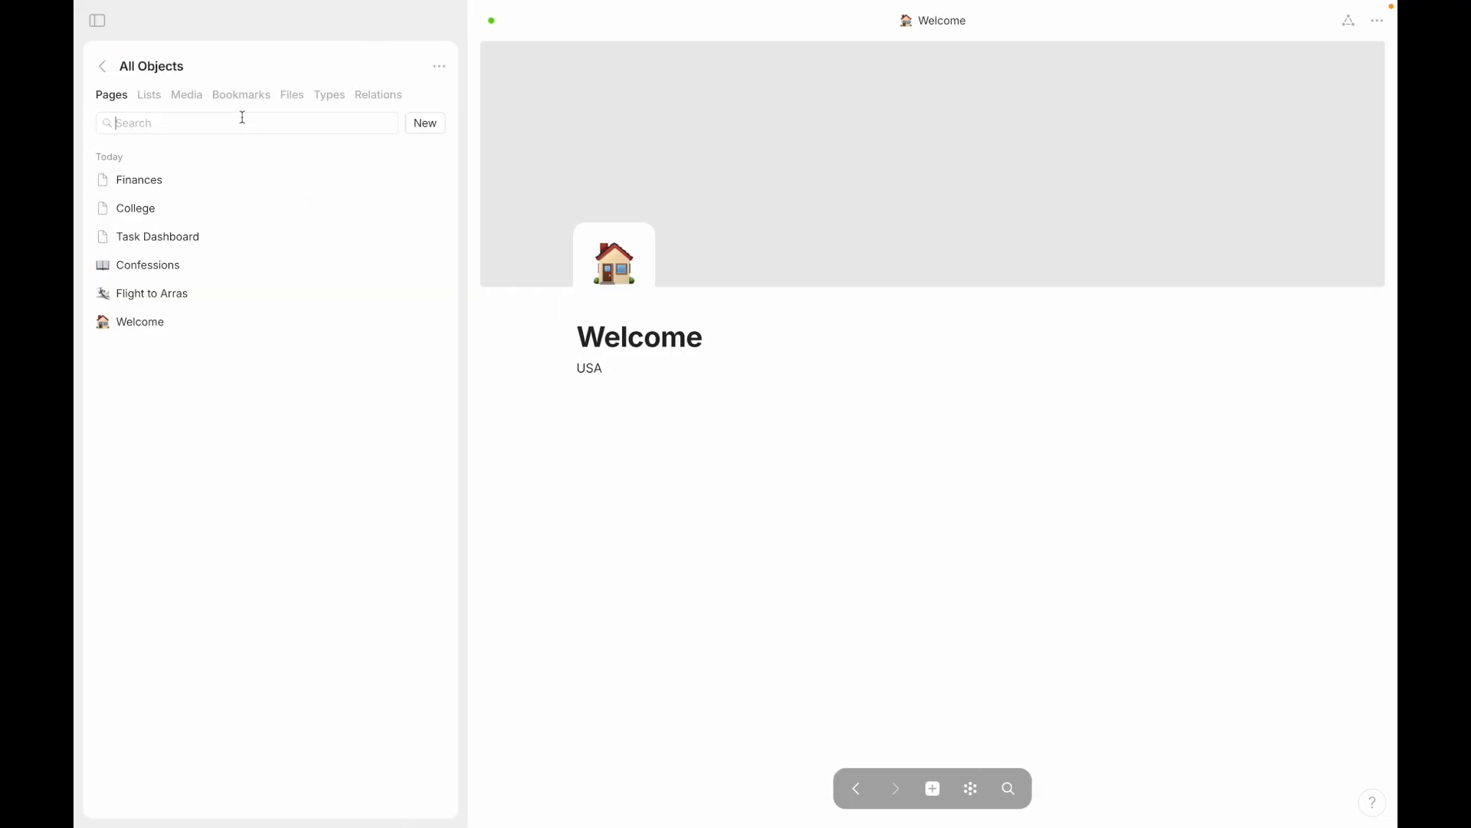
pyautogui.click(329, 95)
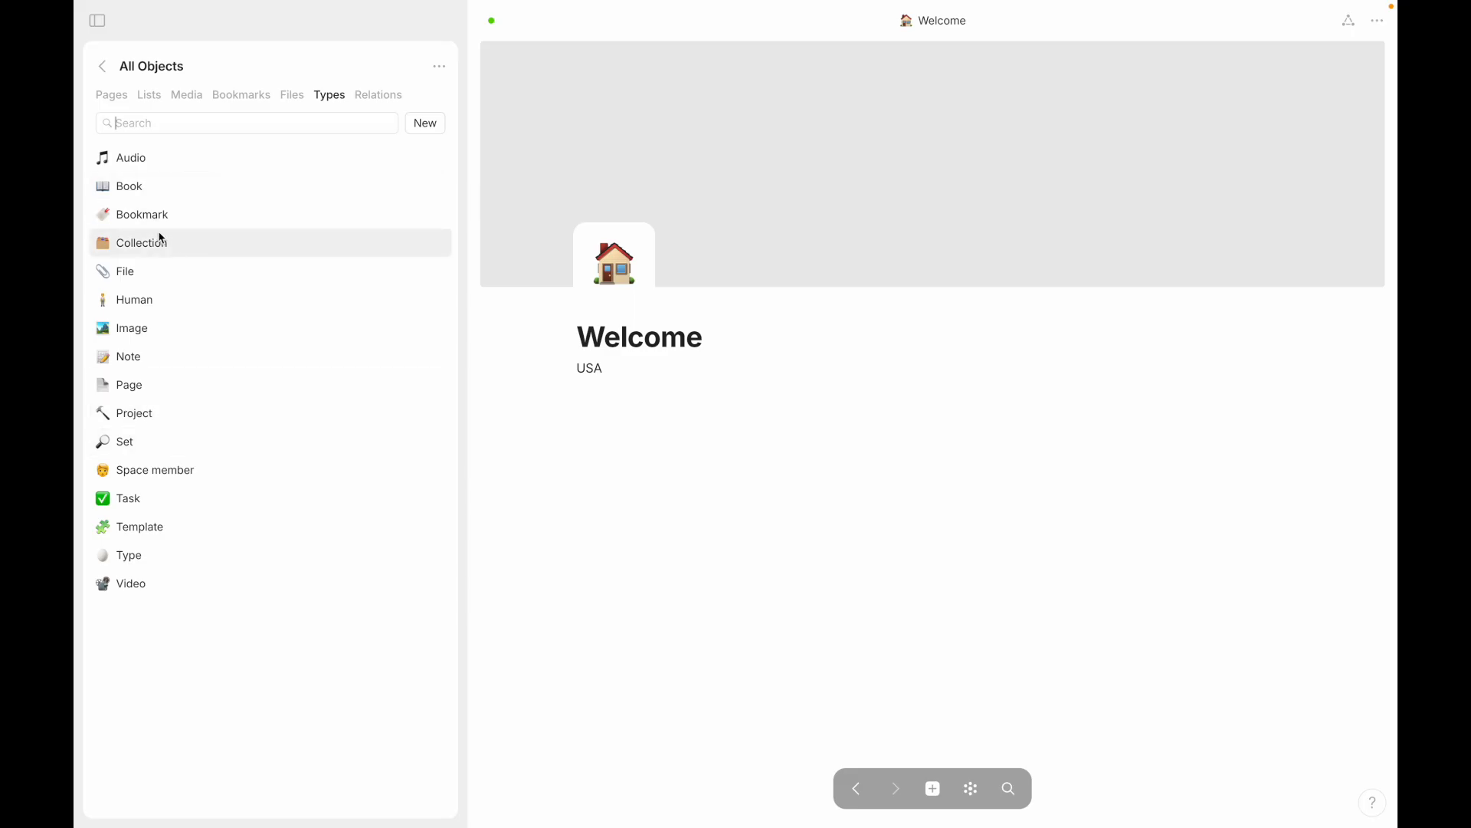
# Step: Open the Pages set from the Set type and expand it to full view
pyautogui.click(158, 438)
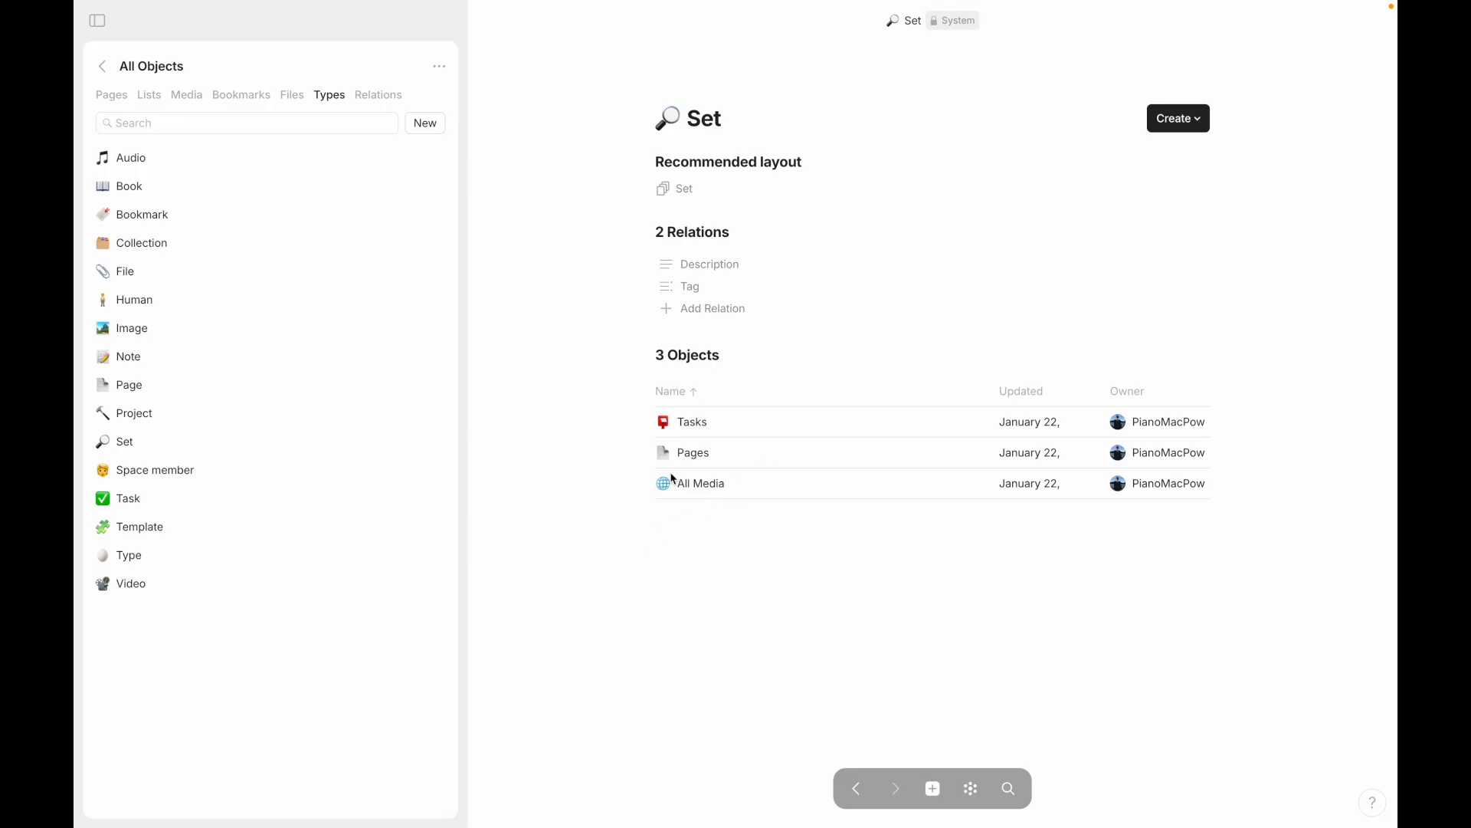
pyautogui.click(690, 453)
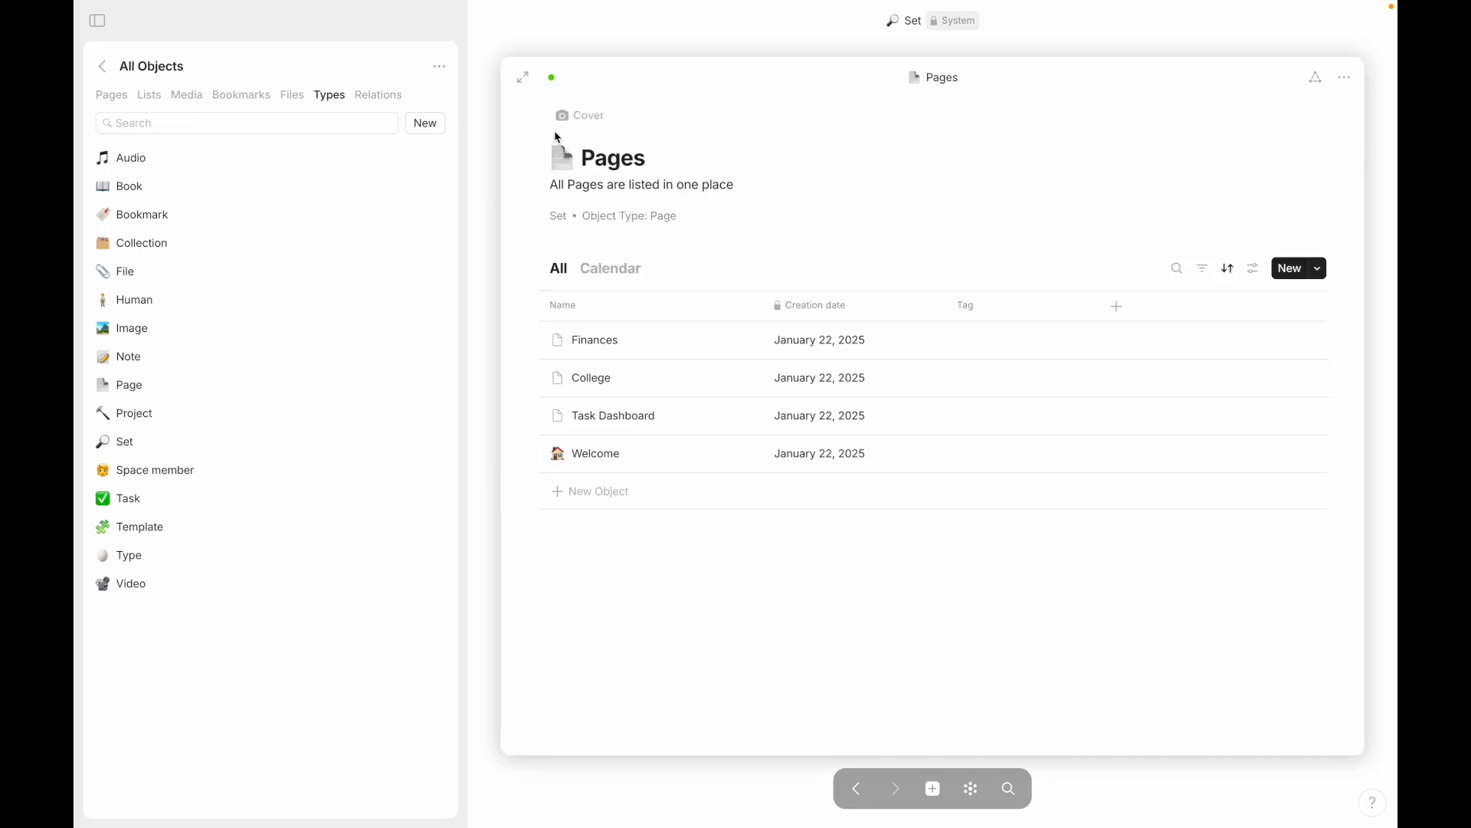
pyautogui.click(523, 77)
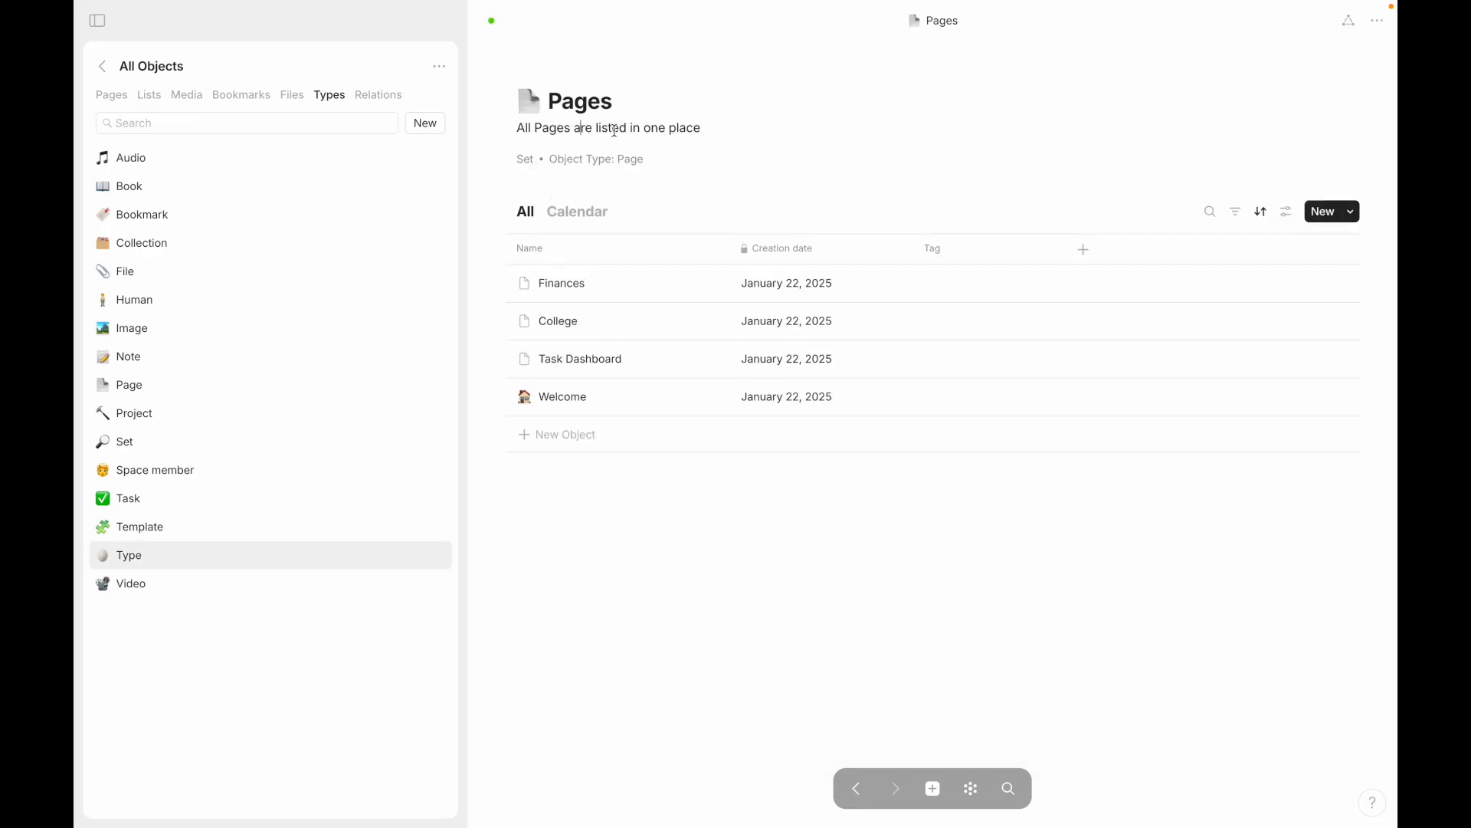
# Step: Clear the Pages set's description and remove Description from its featured relations
pyautogui.click(704, 129)
pyautogui.press('super+BackSpace')
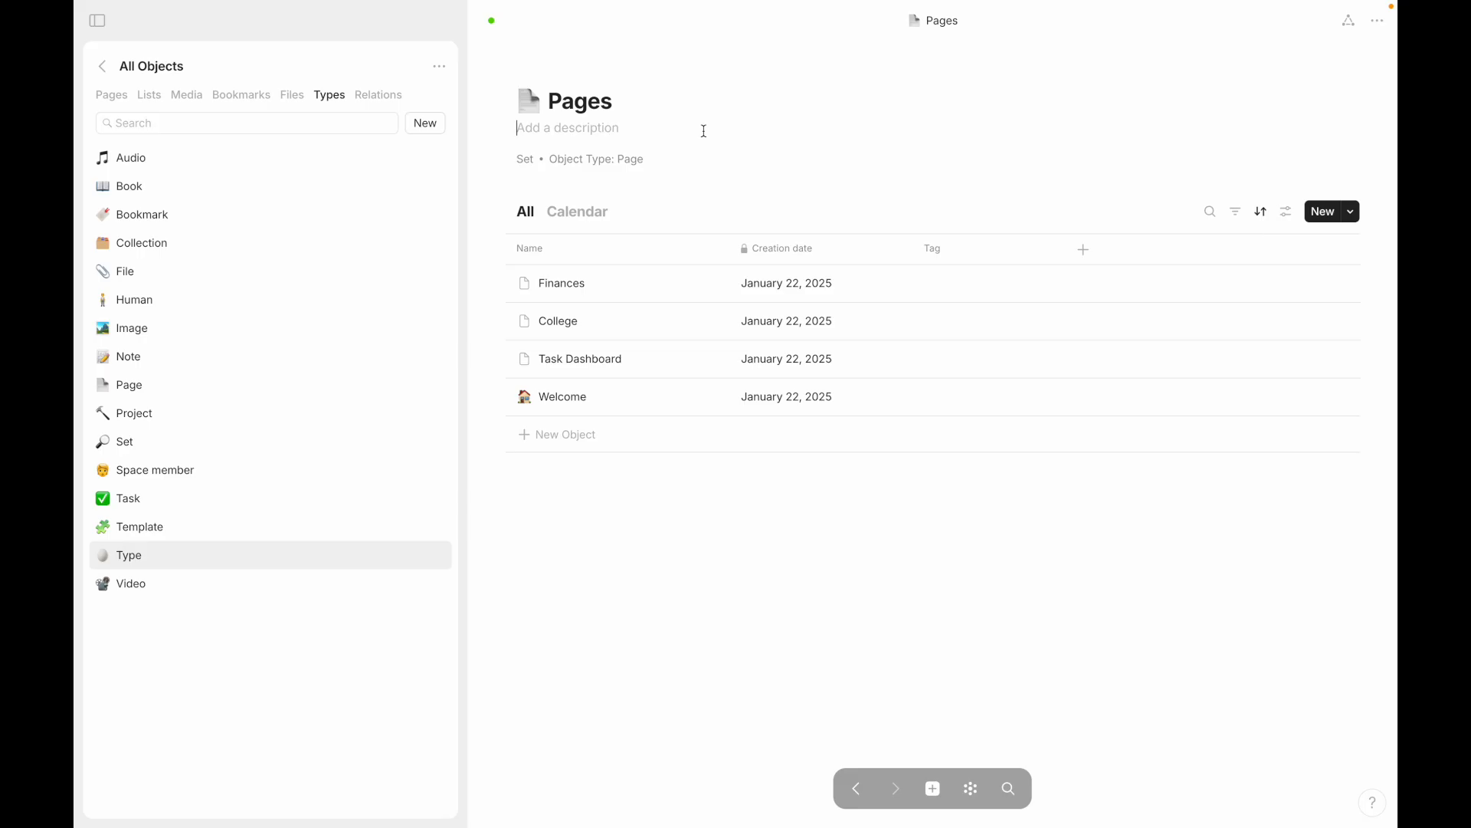
pyautogui.click(1349, 21)
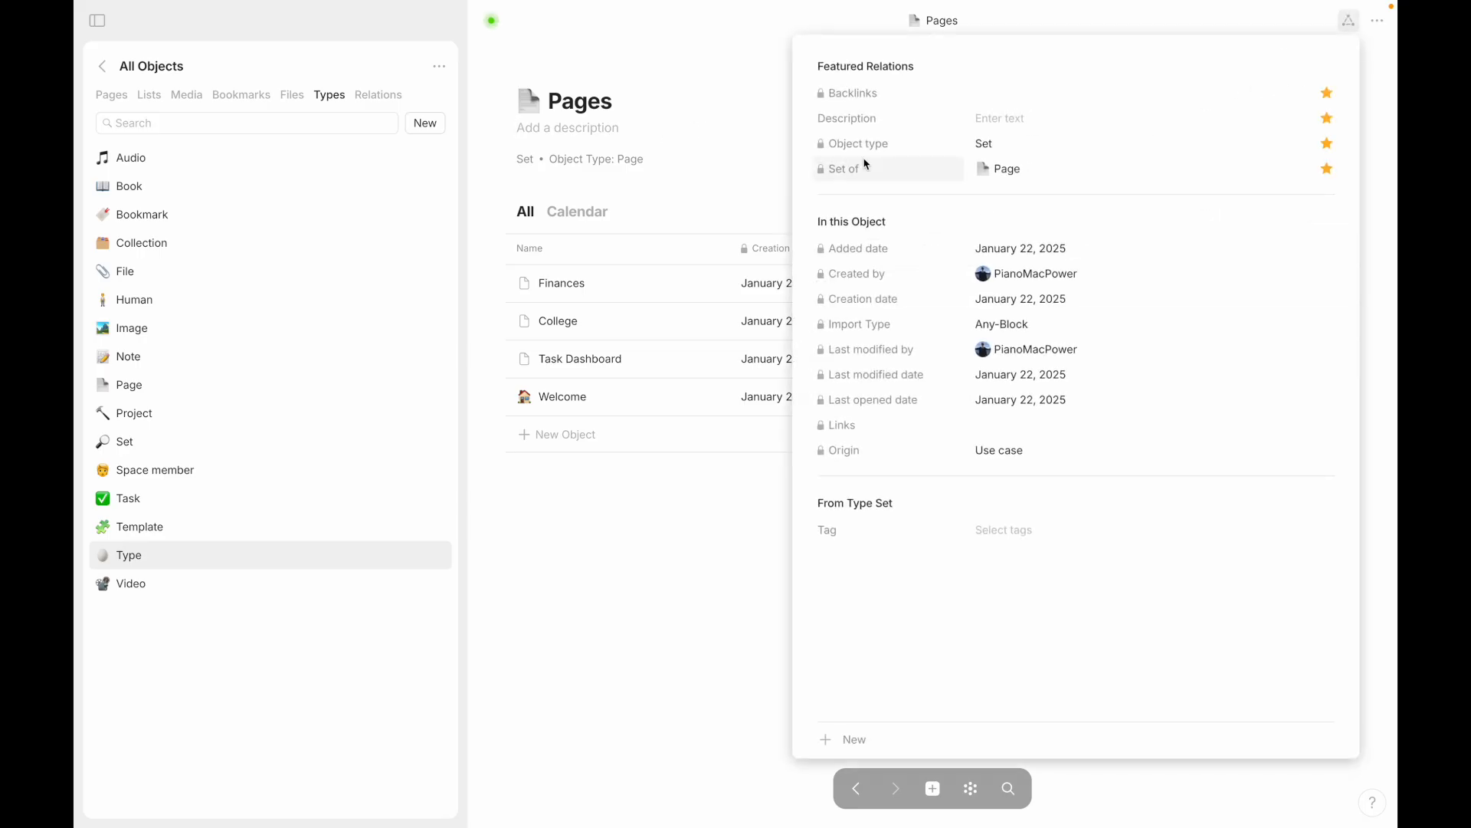
pyautogui.click(1328, 117)
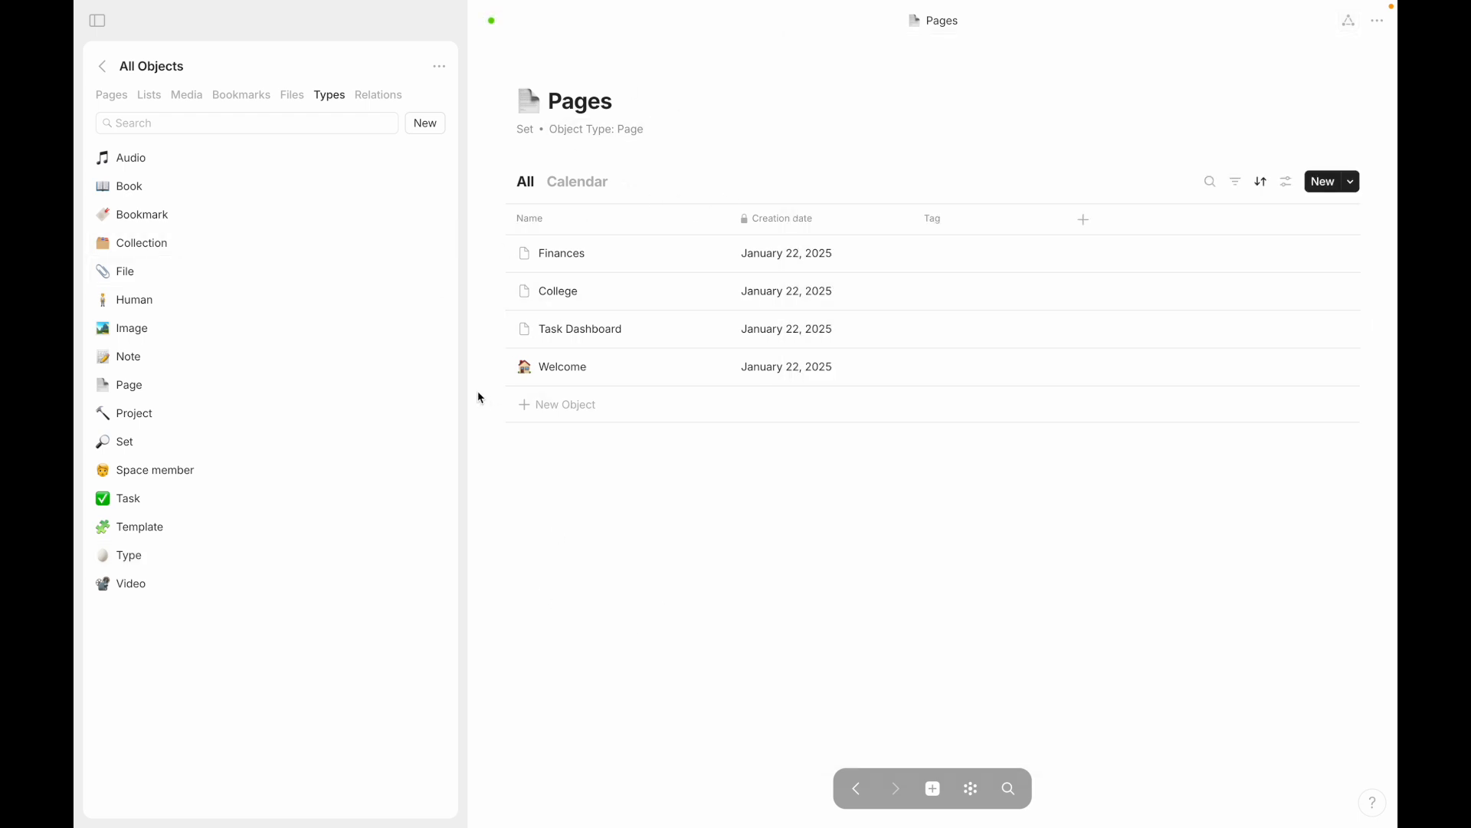
# Step: Remove the Page object type from the Pages set's query and choose Book instead
pyautogui.click(519, 134)
pyautogui.click(518, 136)
pyautogui.click(518, 136)
pyautogui.click(518, 136)
pyautogui.click(588, 138)
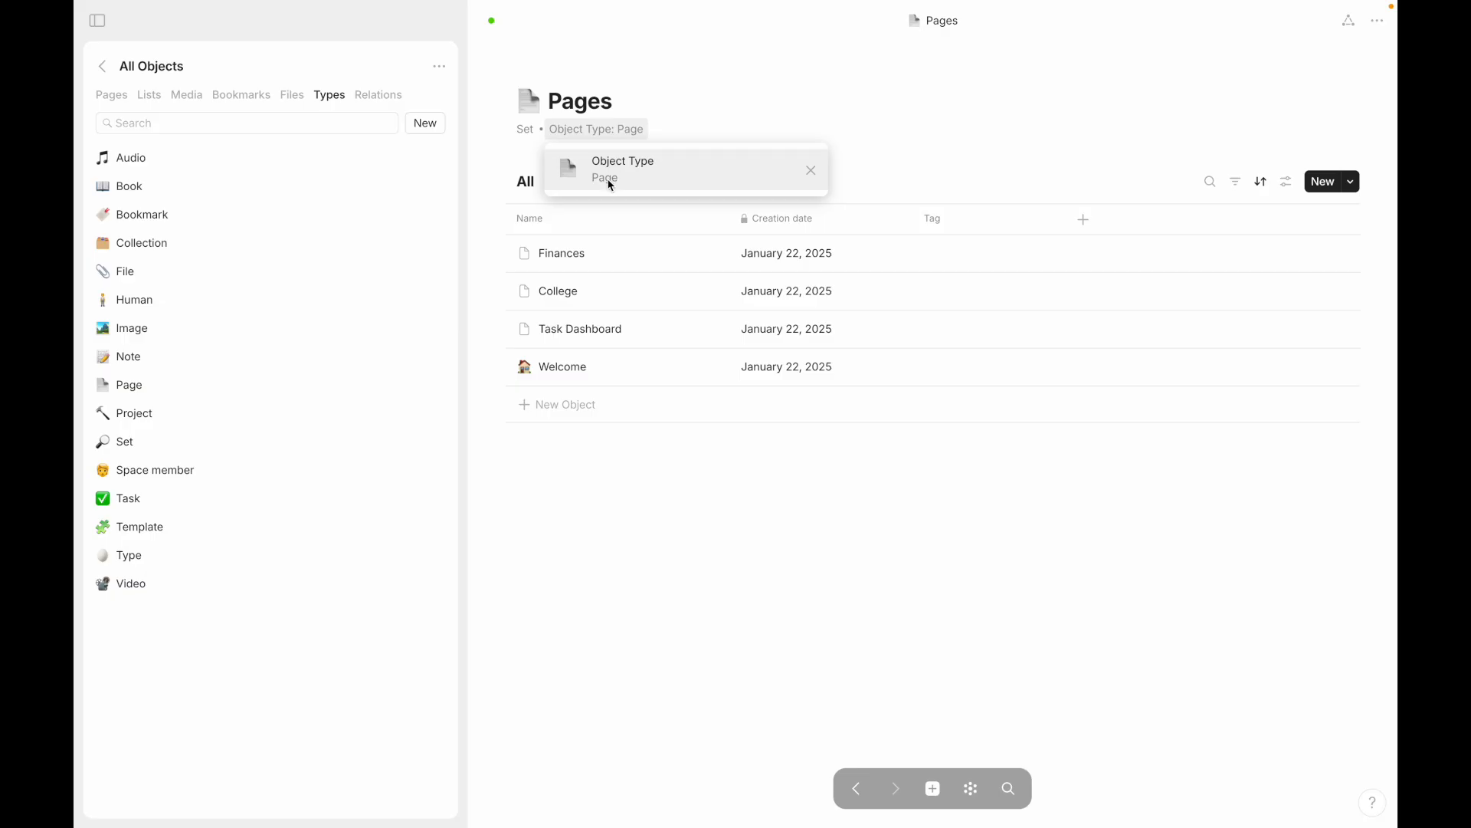
pyautogui.click(813, 173)
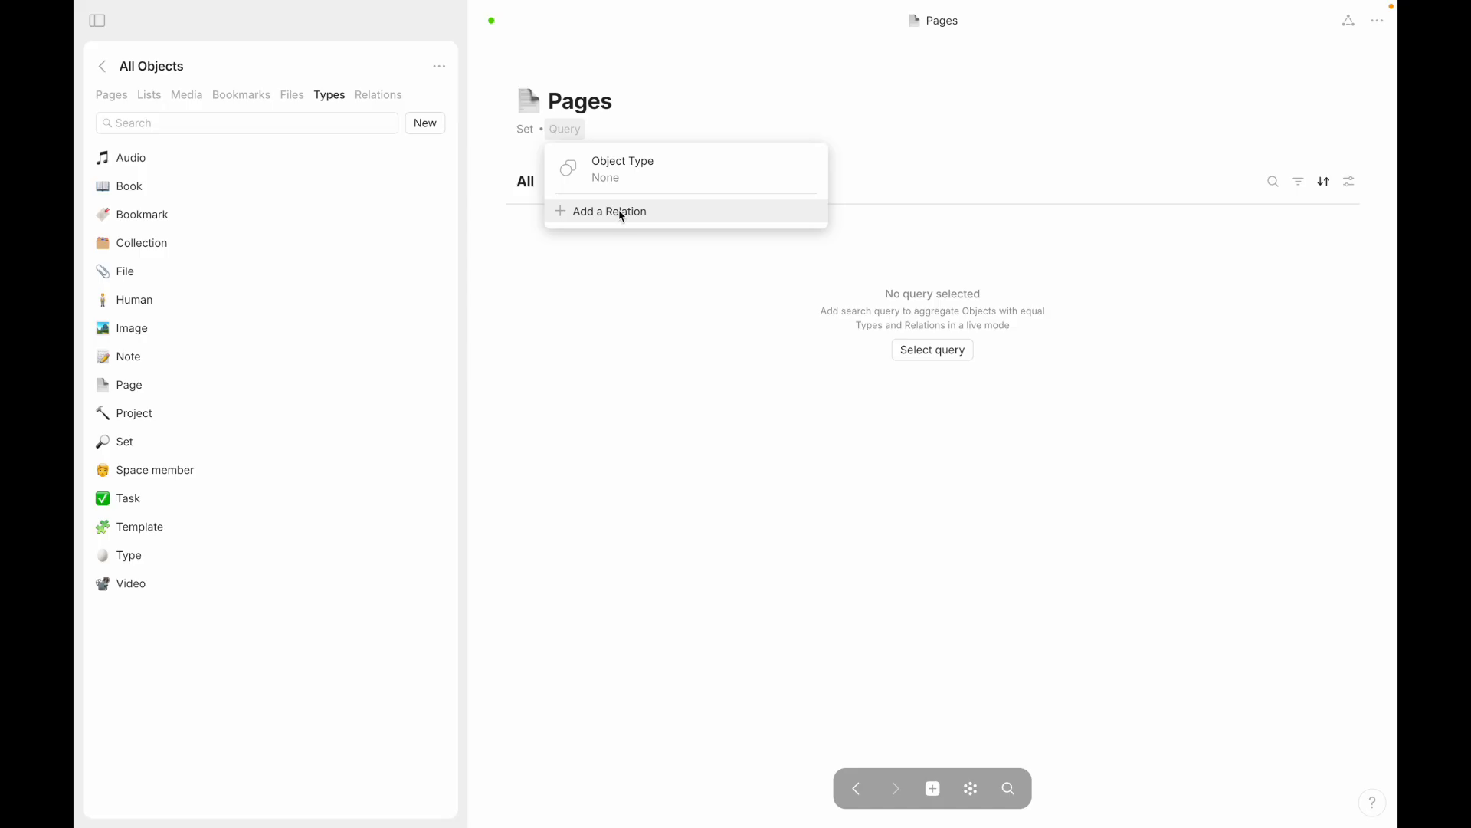
pyautogui.click(609, 181)
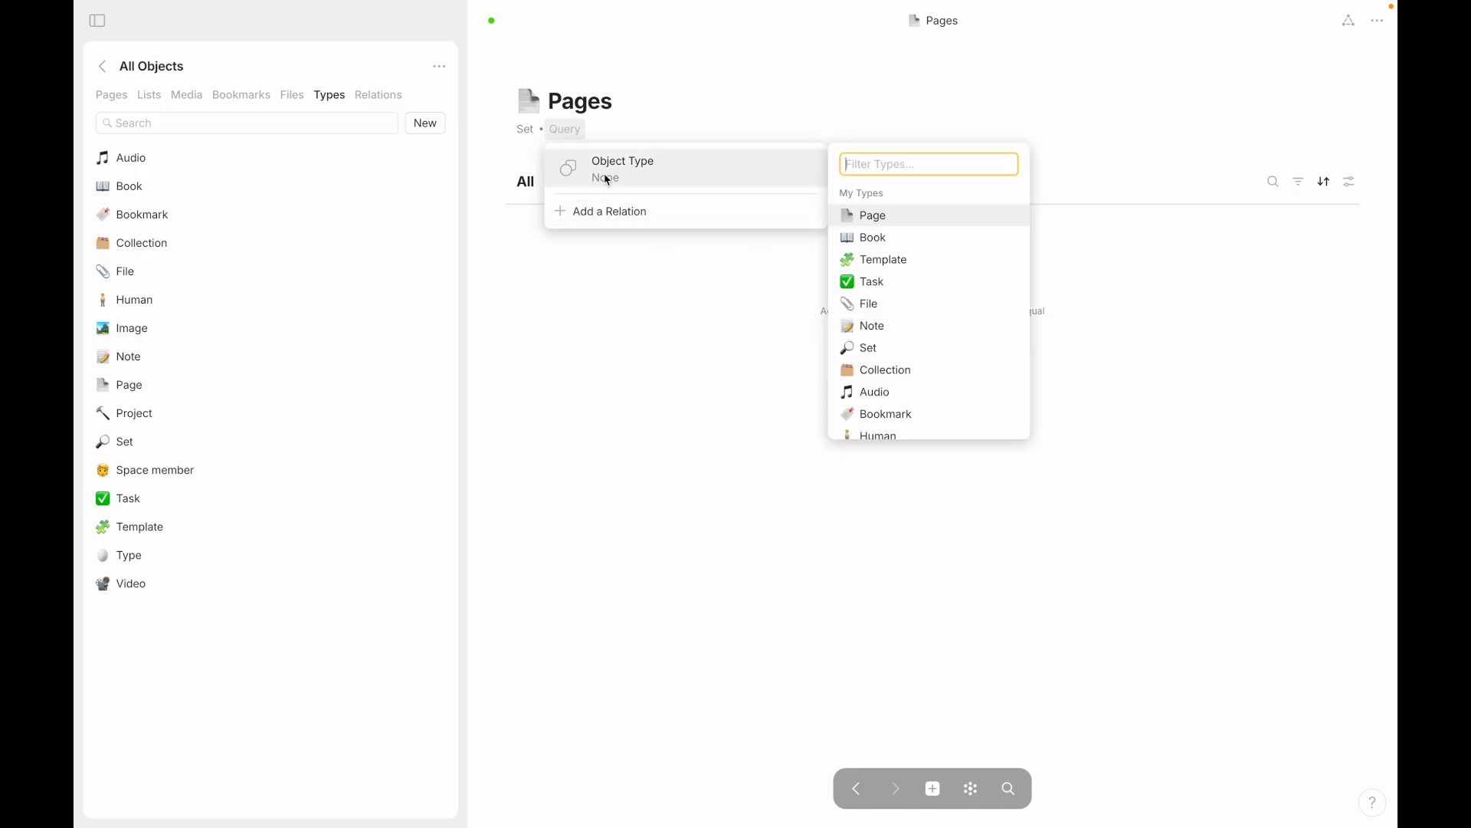
pyautogui.click(898, 240)
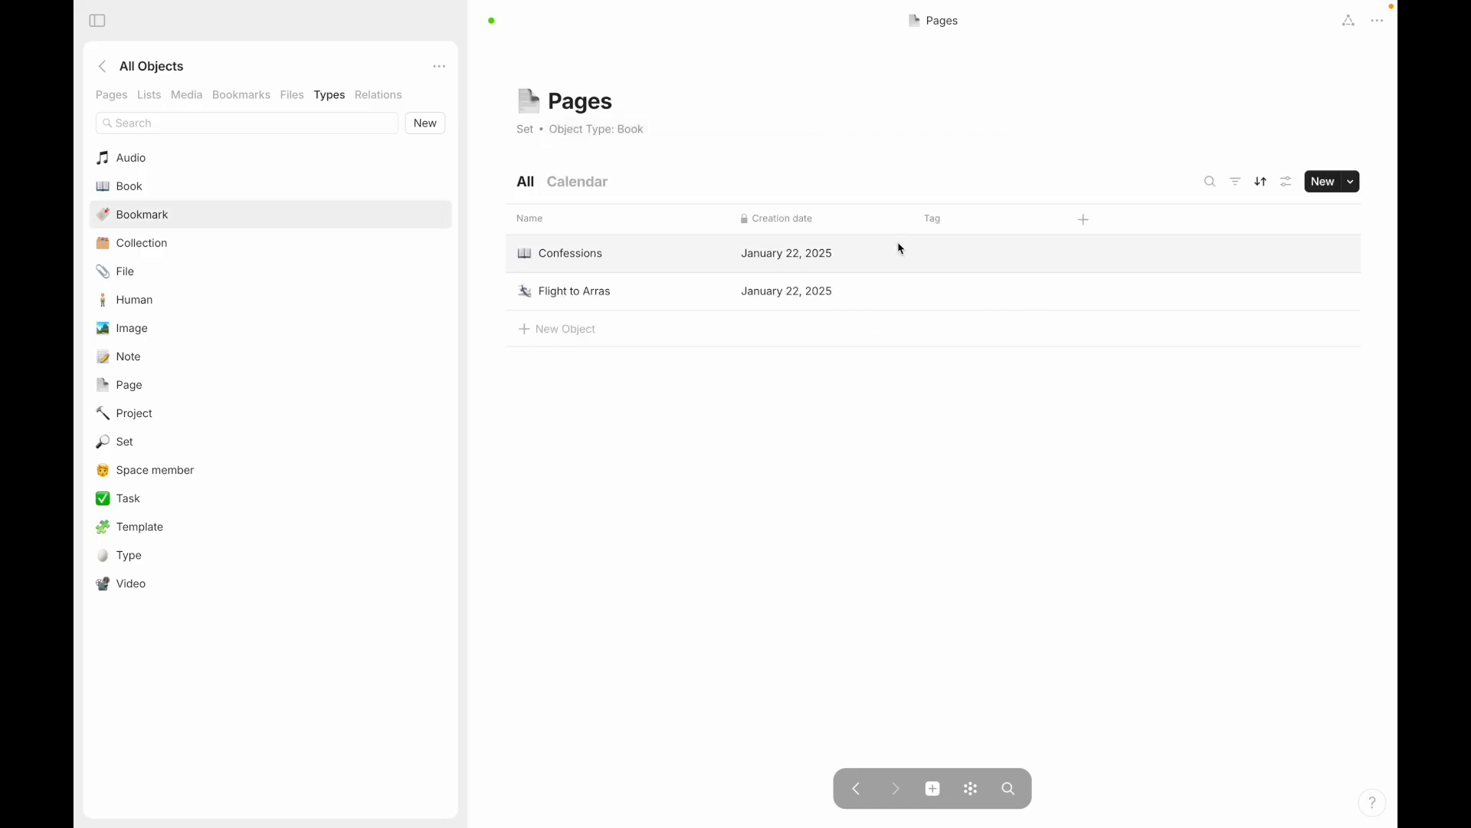
# Step: Switch the Pages set's query to the Template object type
pyautogui.click(603, 132)
pyautogui.click(600, 174)
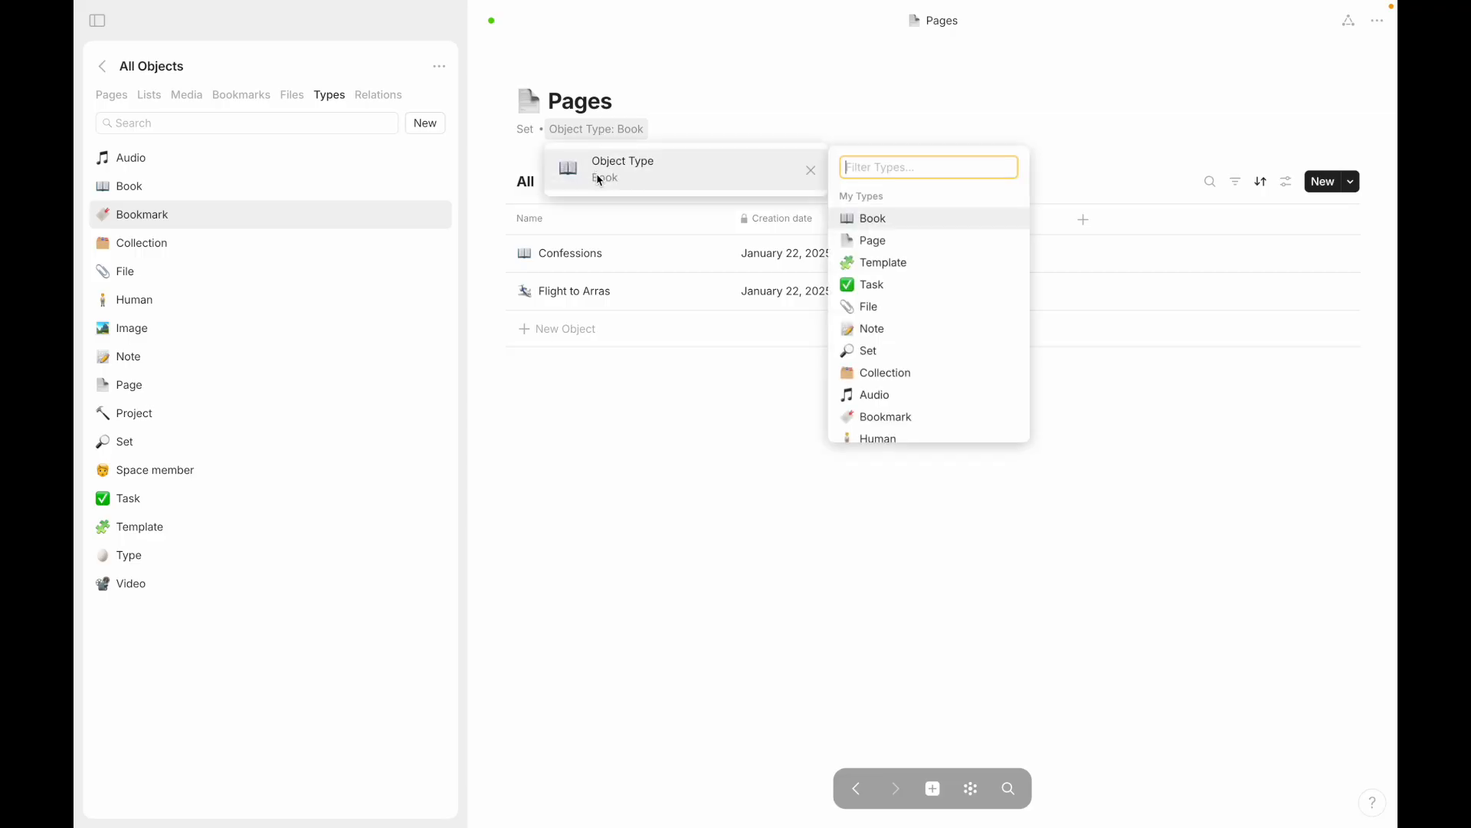
pyautogui.click(903, 263)
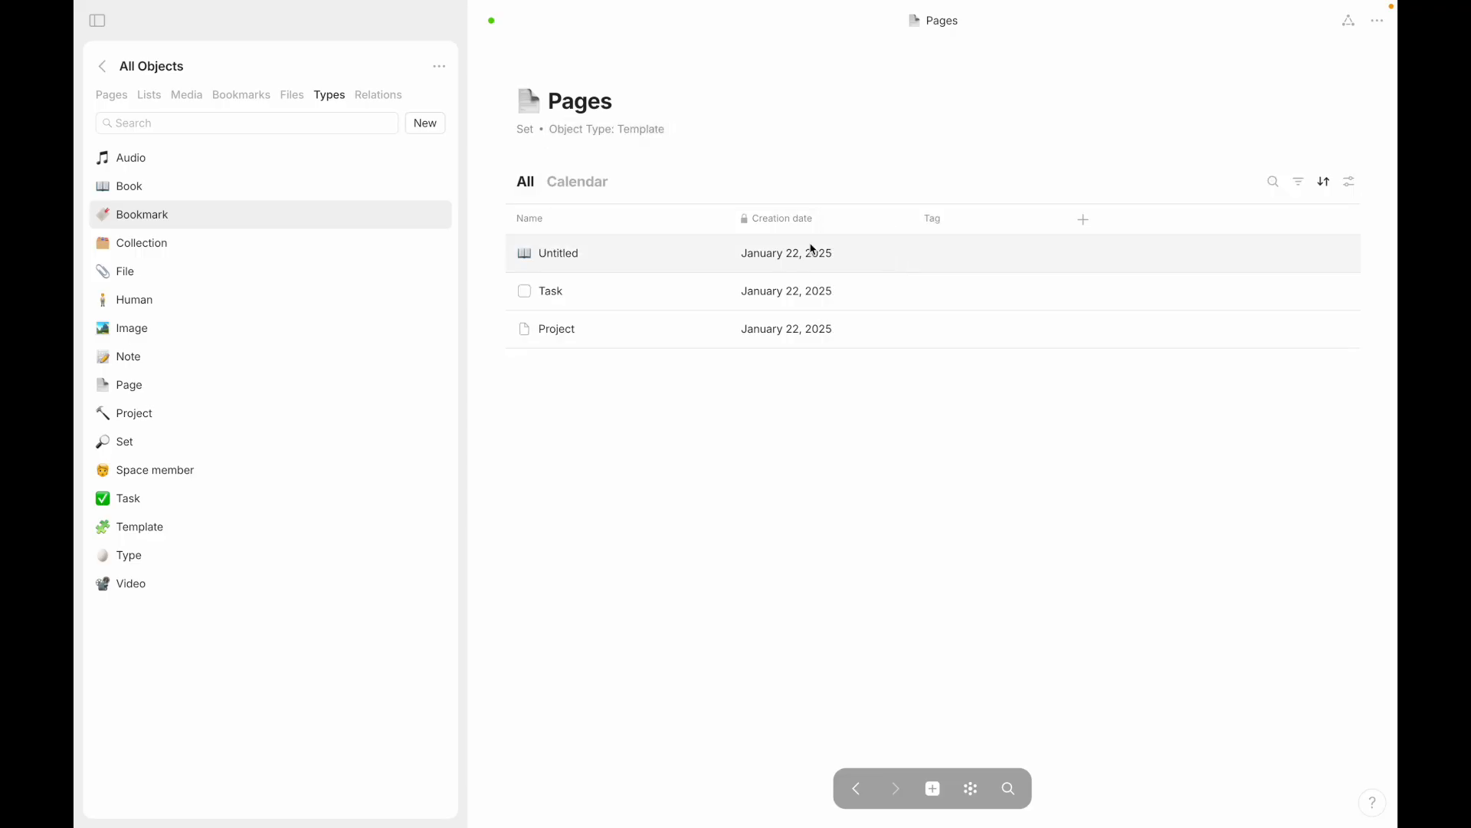
# Step: Browse the available object types and set the Pages set's query back to Page
pyautogui.click(611, 135)
pyautogui.click(608, 172)
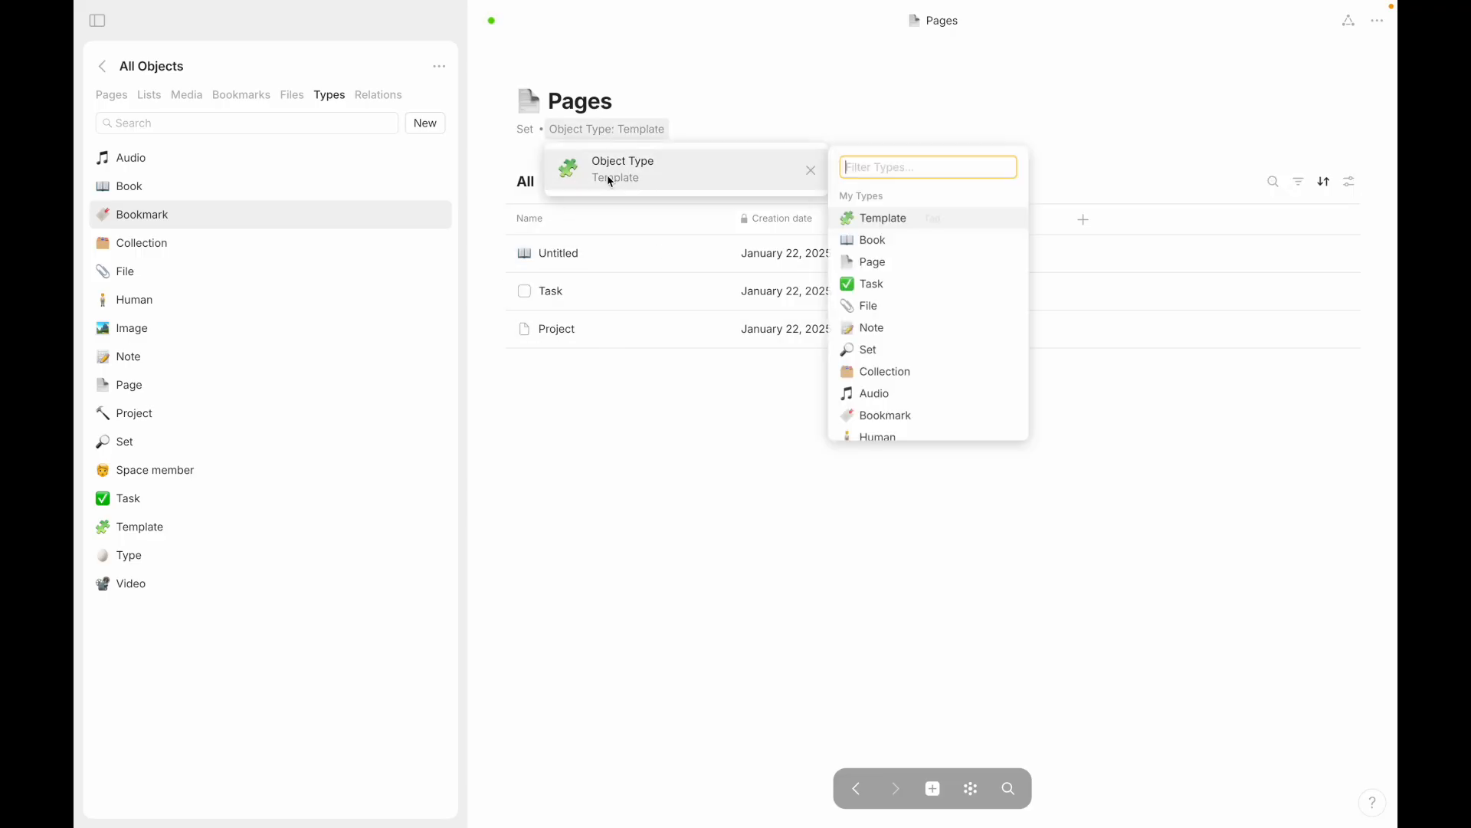
pyautogui.scroll(-3, 869, 361)
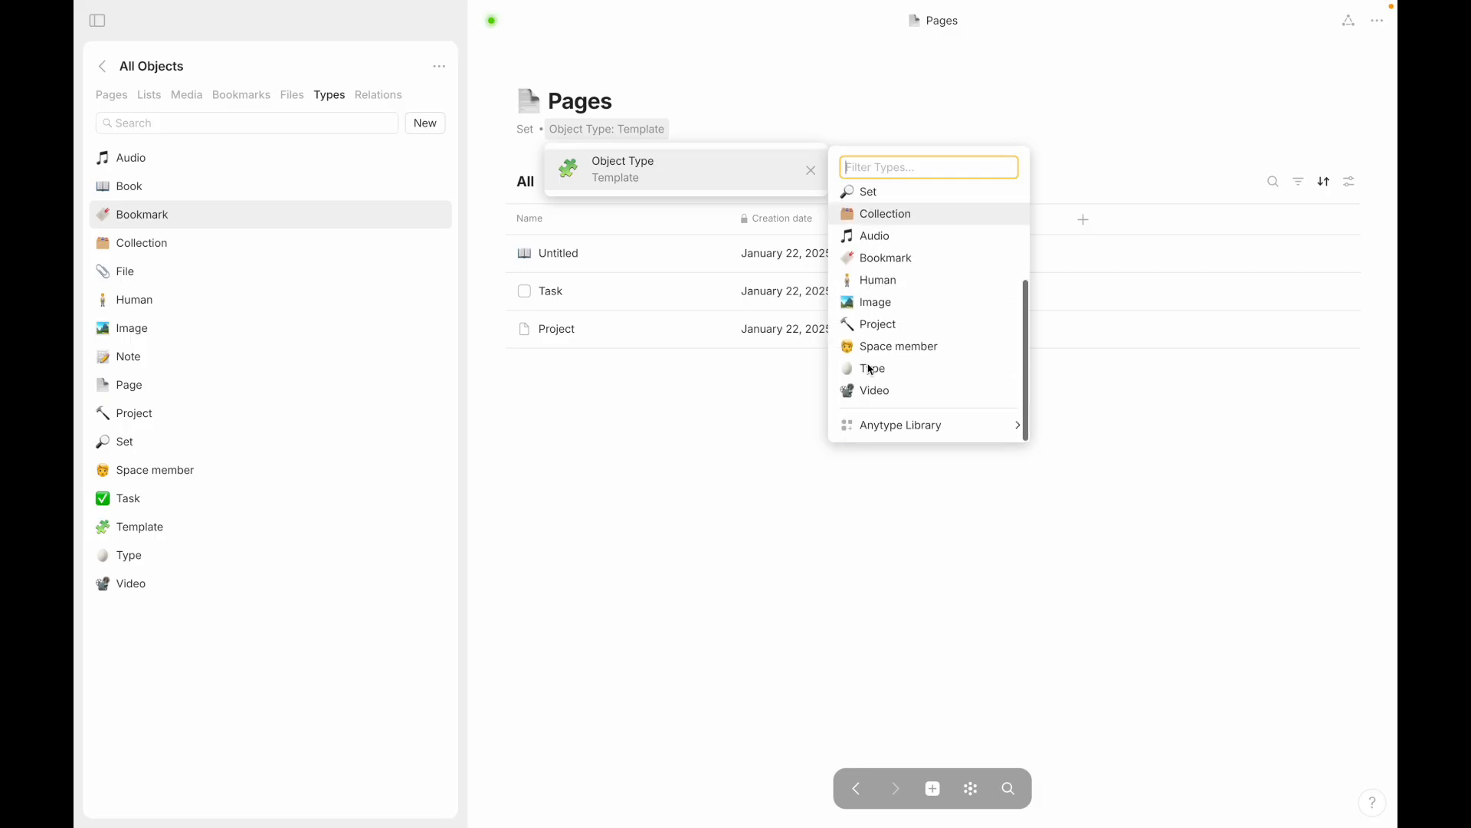
pyautogui.scroll(3, 890, 234)
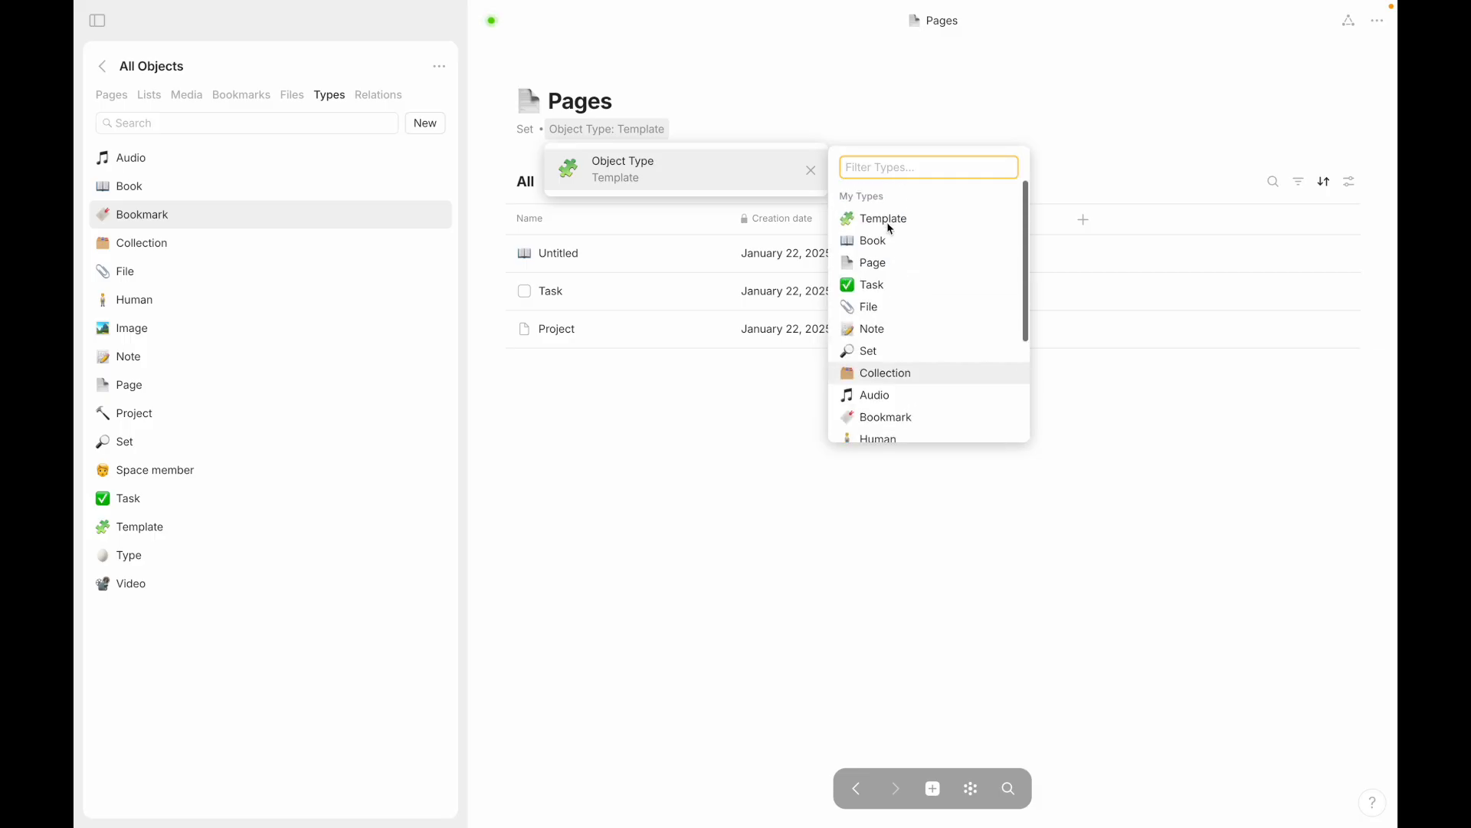
pyautogui.click(873, 260)
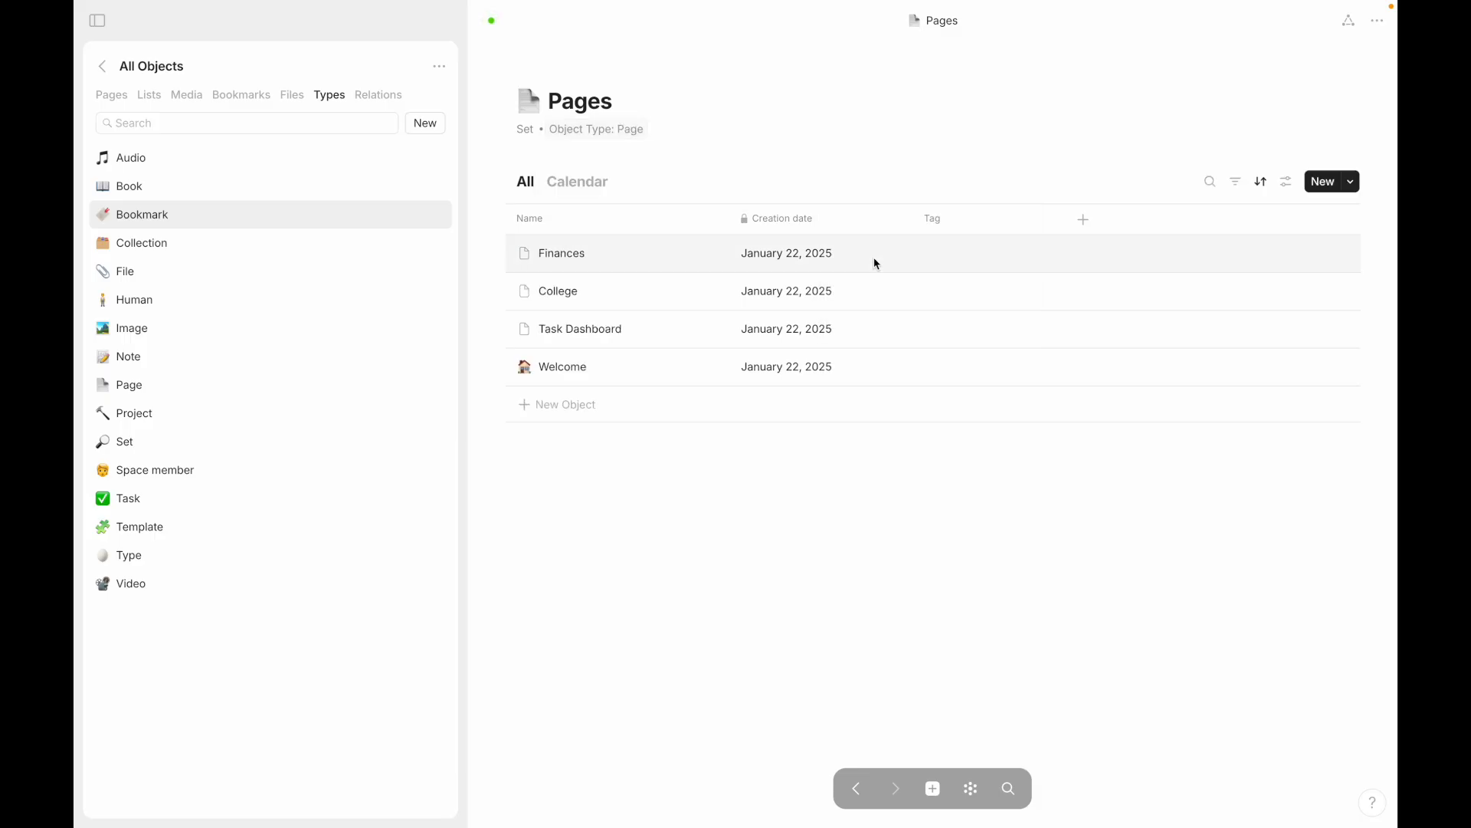
# Step: Remove the object type from the Pages set's query, leaving the query empty
pyautogui.click(611, 127)
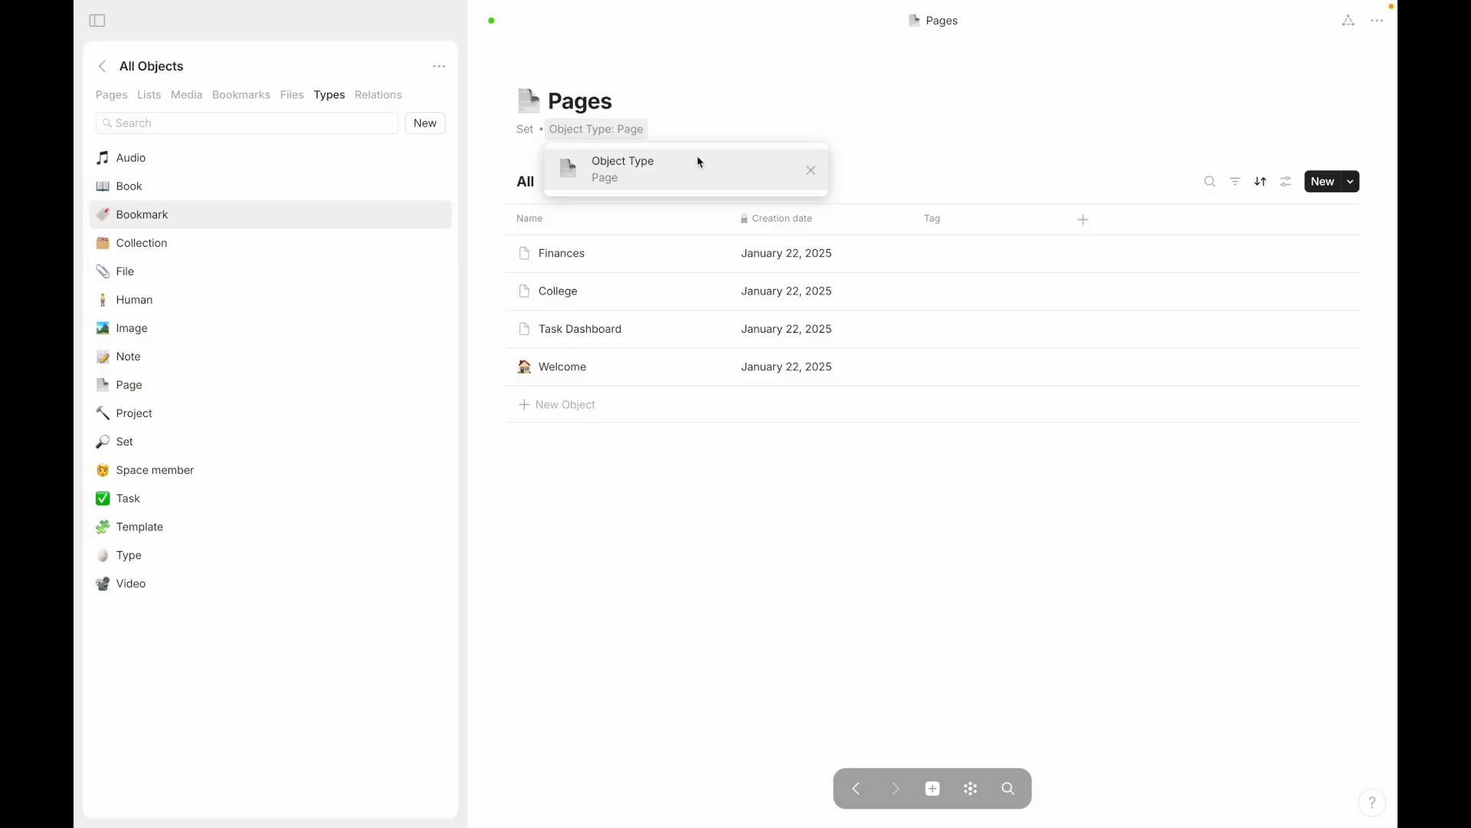
pyautogui.click(811, 171)
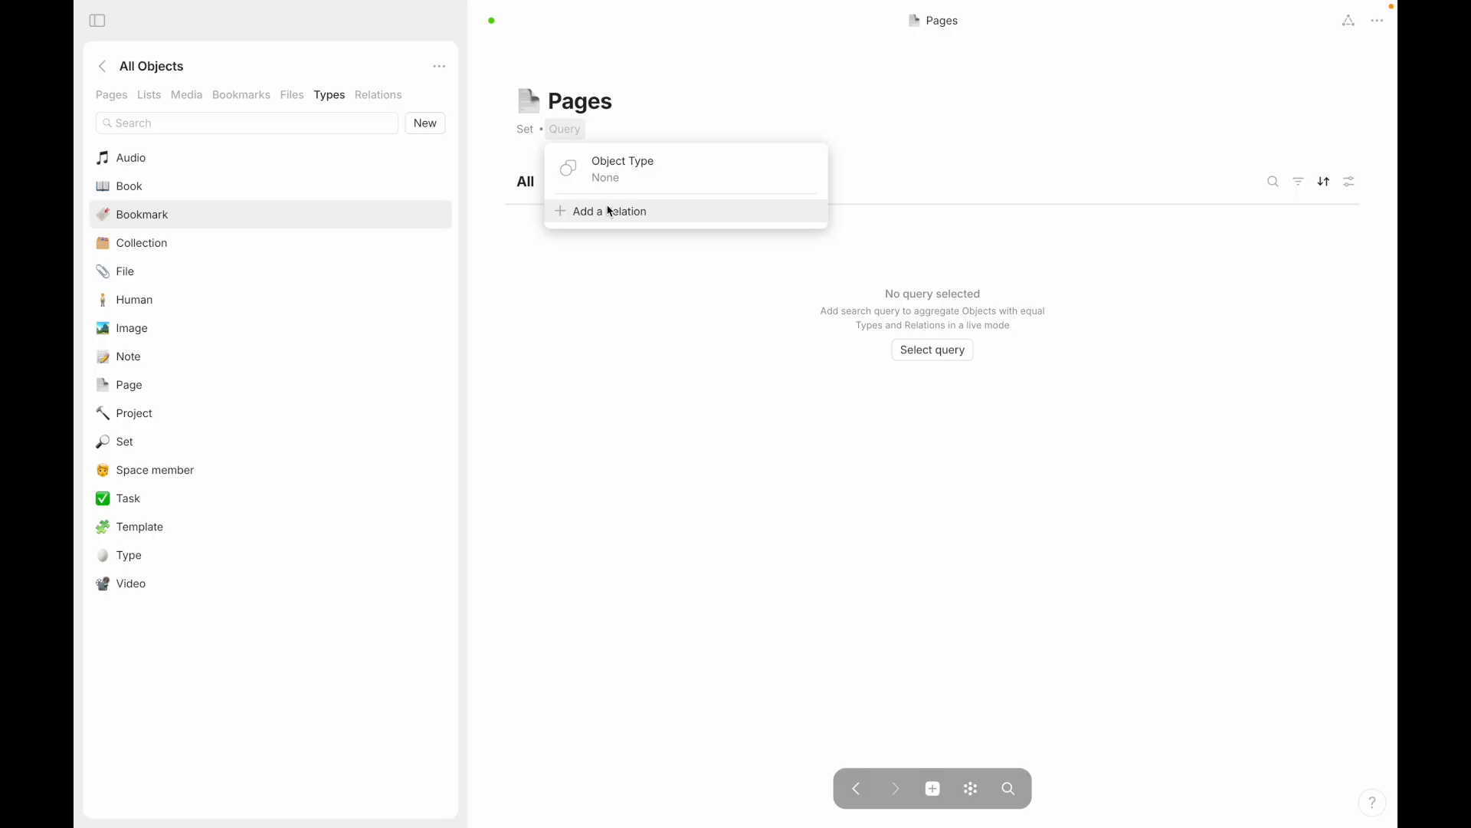
pyautogui.click(615, 266)
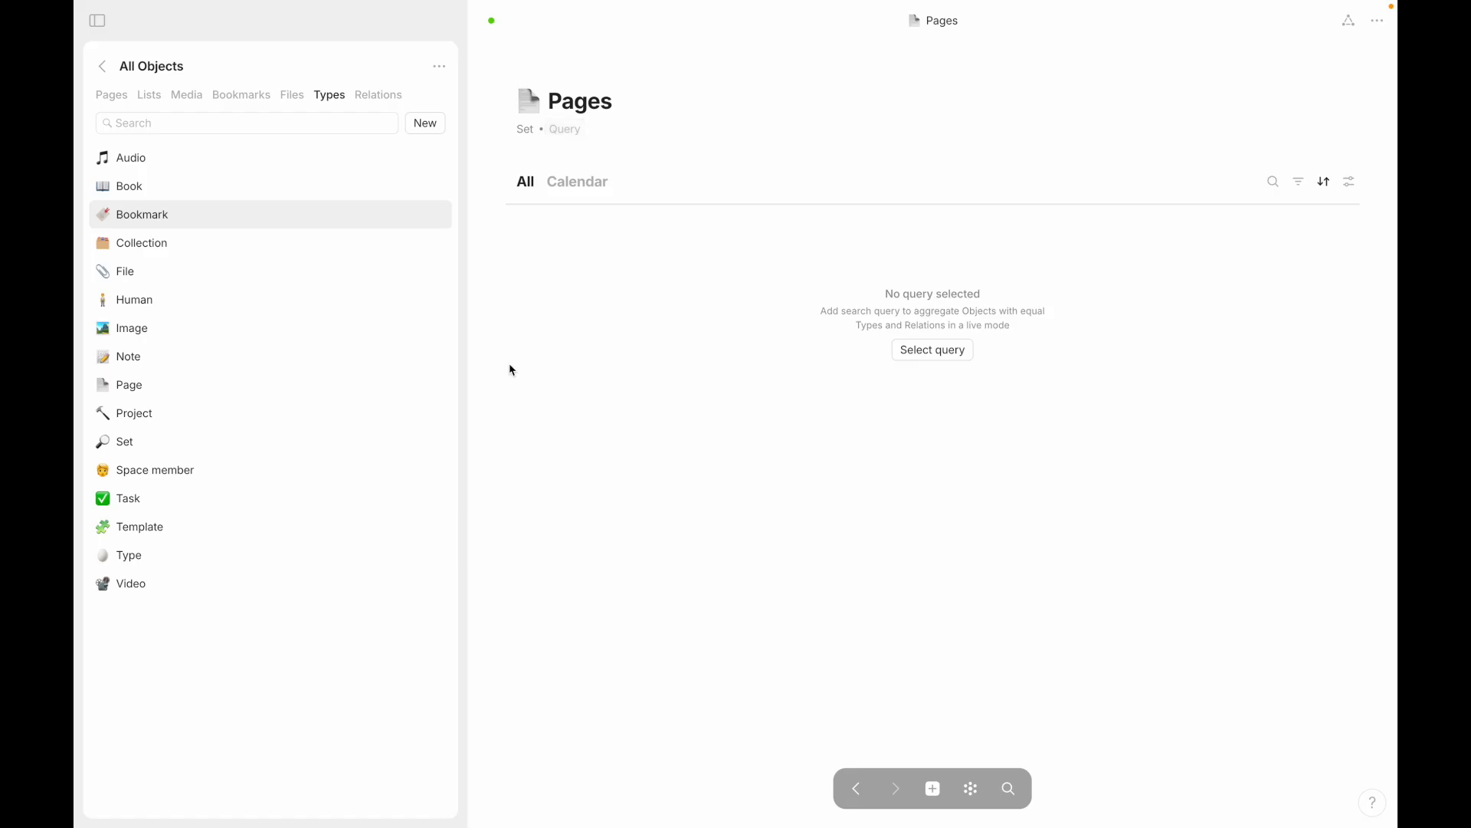
# Step: Start a new relation named "Dummy relation" on the Book type, view the available relation types, and abandon it
pyautogui.click(193, 186)
pyautogui.click(668, 584)
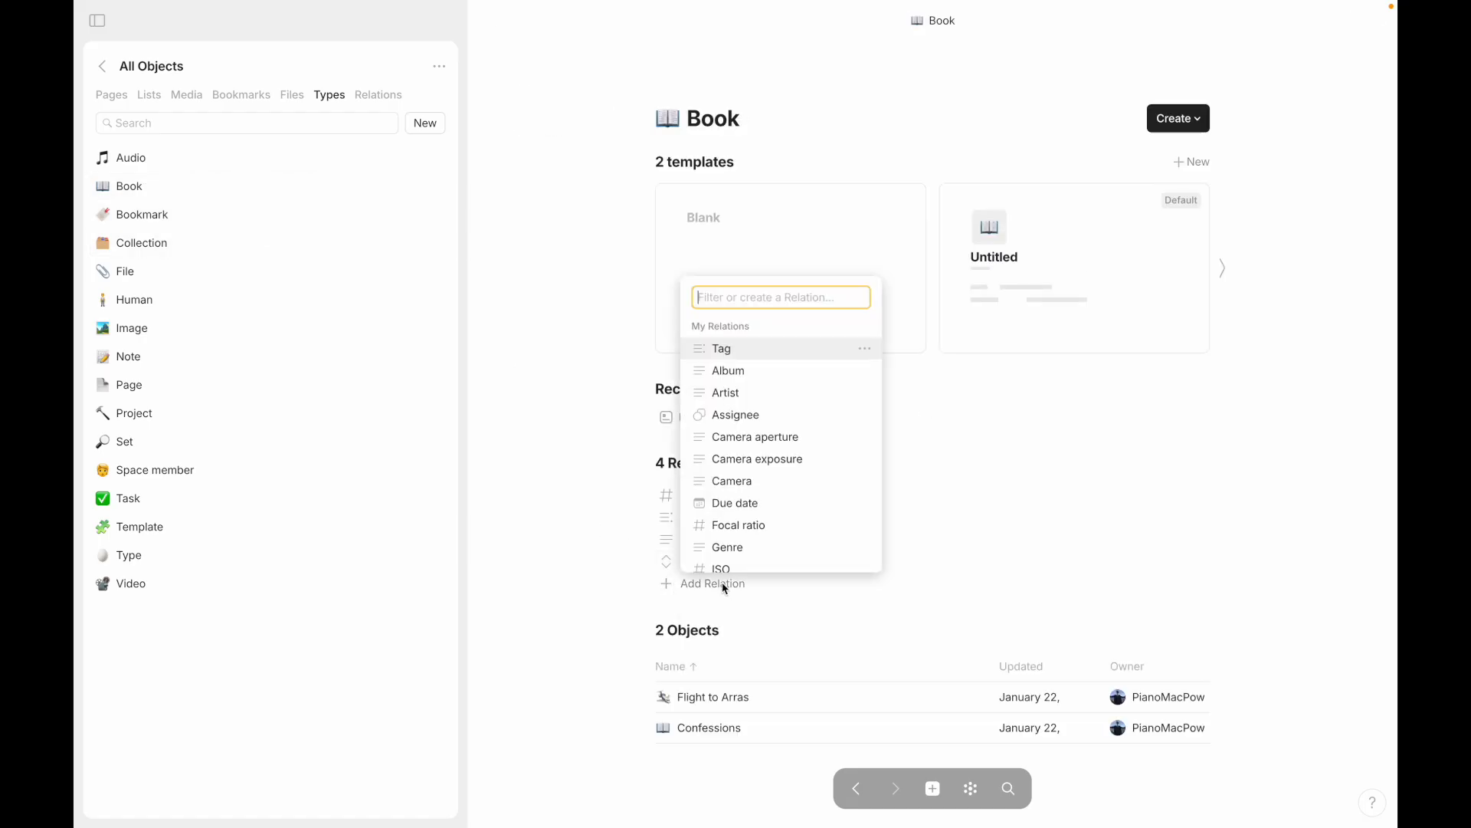
pyautogui.write('Dummy relatio')
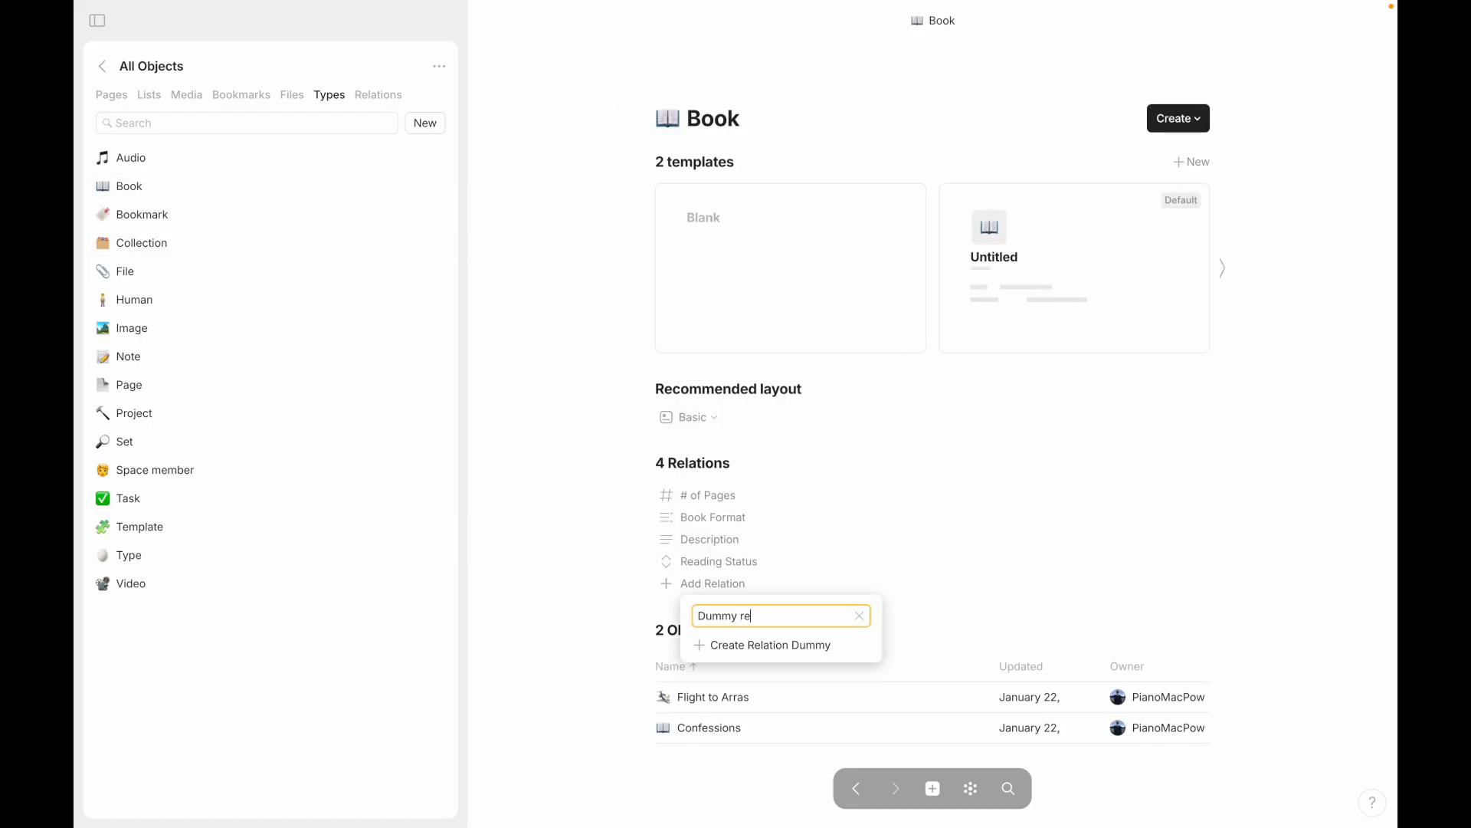
pyautogui.click(752, 644)
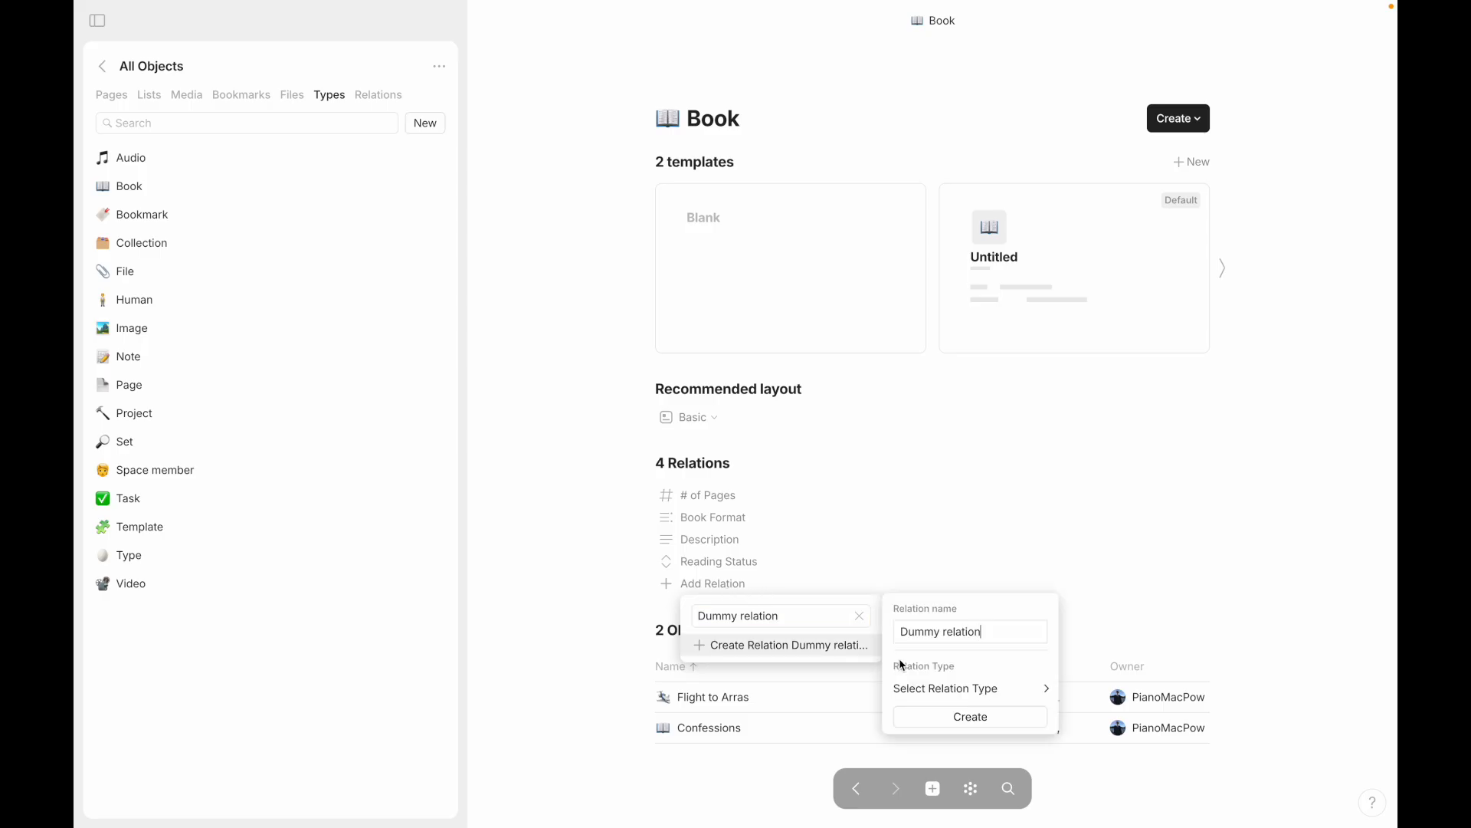
pyautogui.click(920, 688)
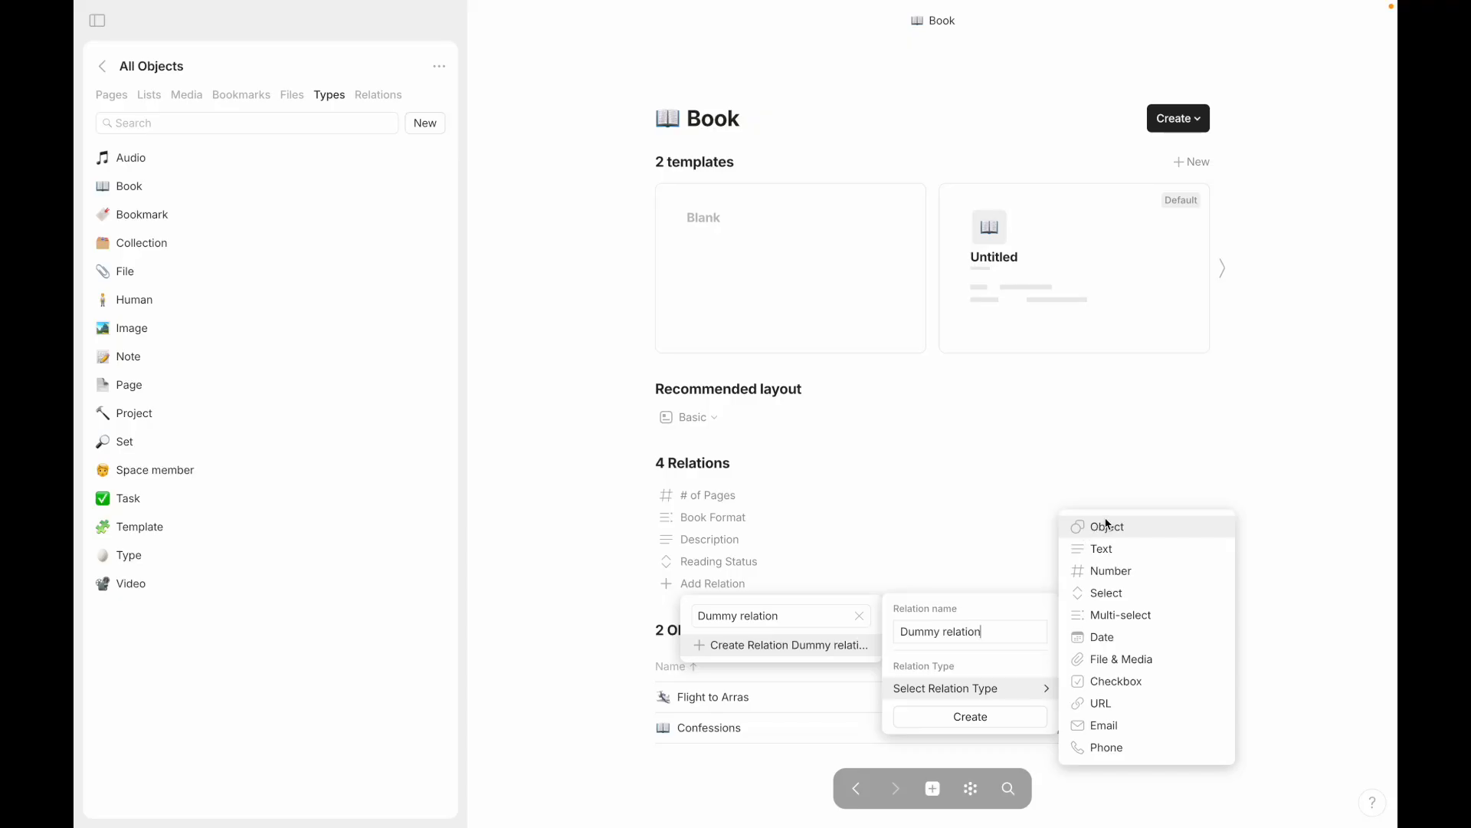
pyautogui.click(939, 540)
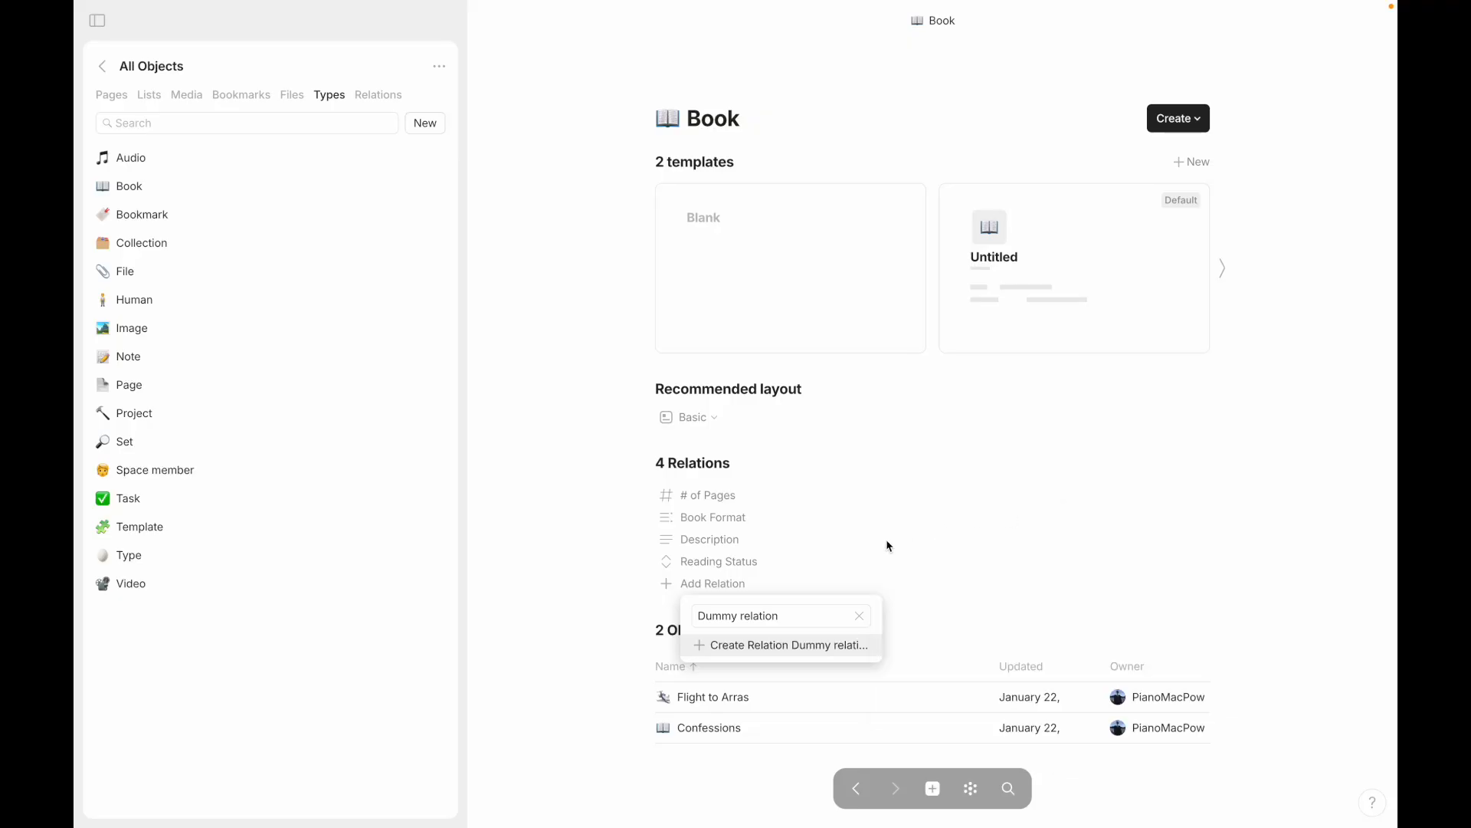
pyautogui.click(888, 546)
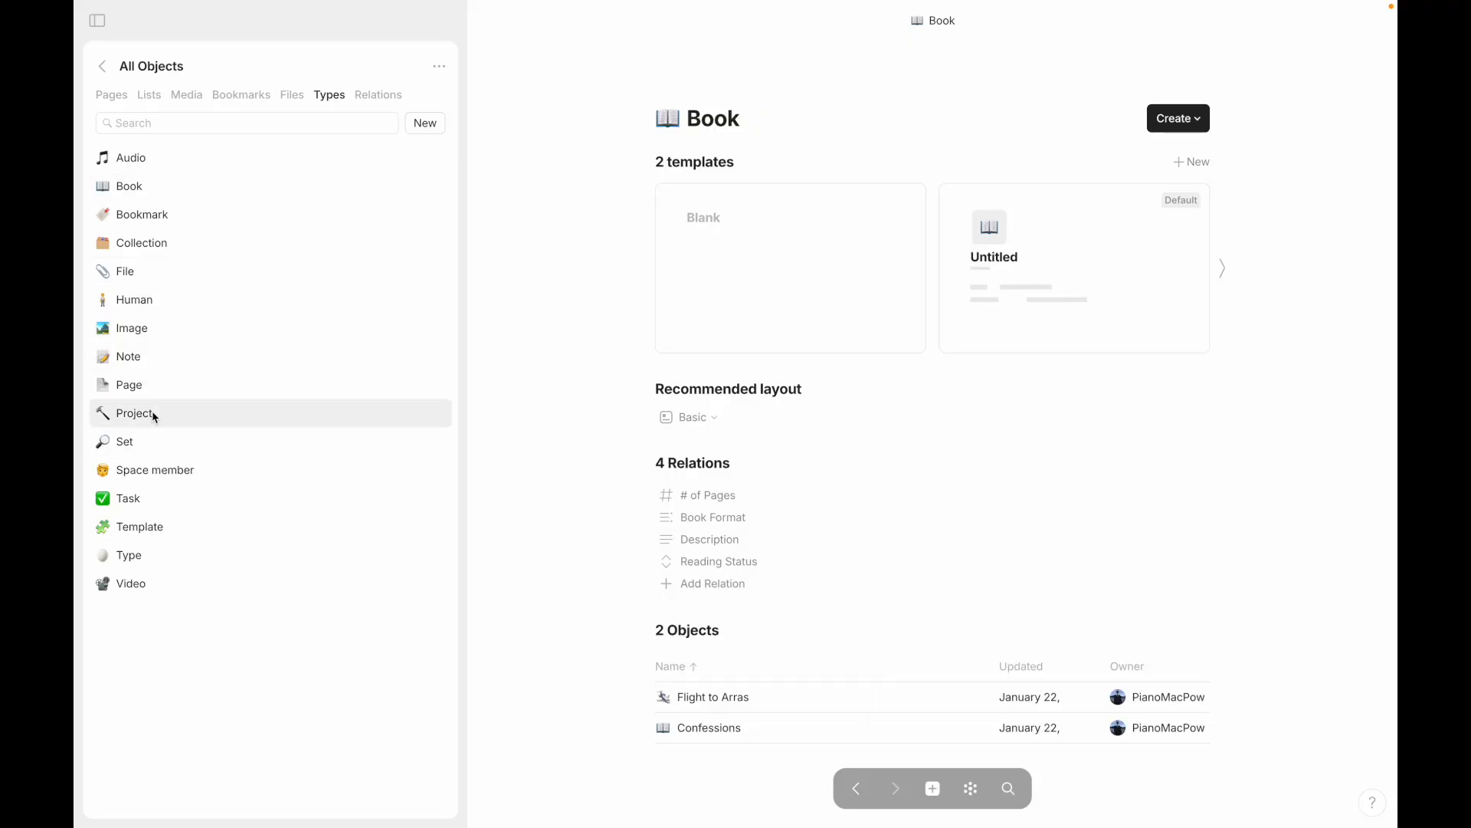
# Step: Set the Pages set's query to the # of Pages relation and view the untitled Book template among its objects
pyautogui.click(142, 441)
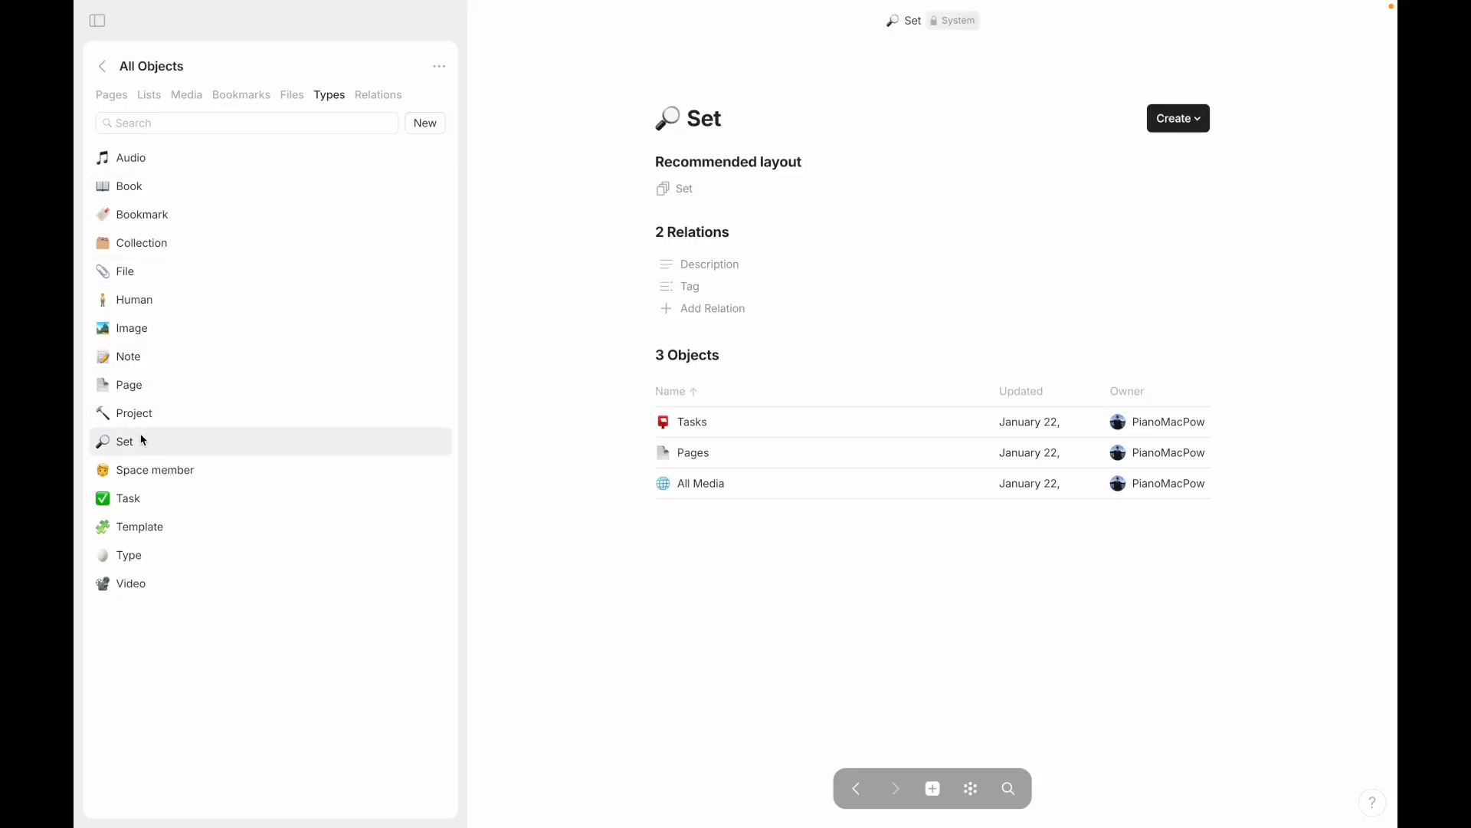
pyautogui.click(681, 454)
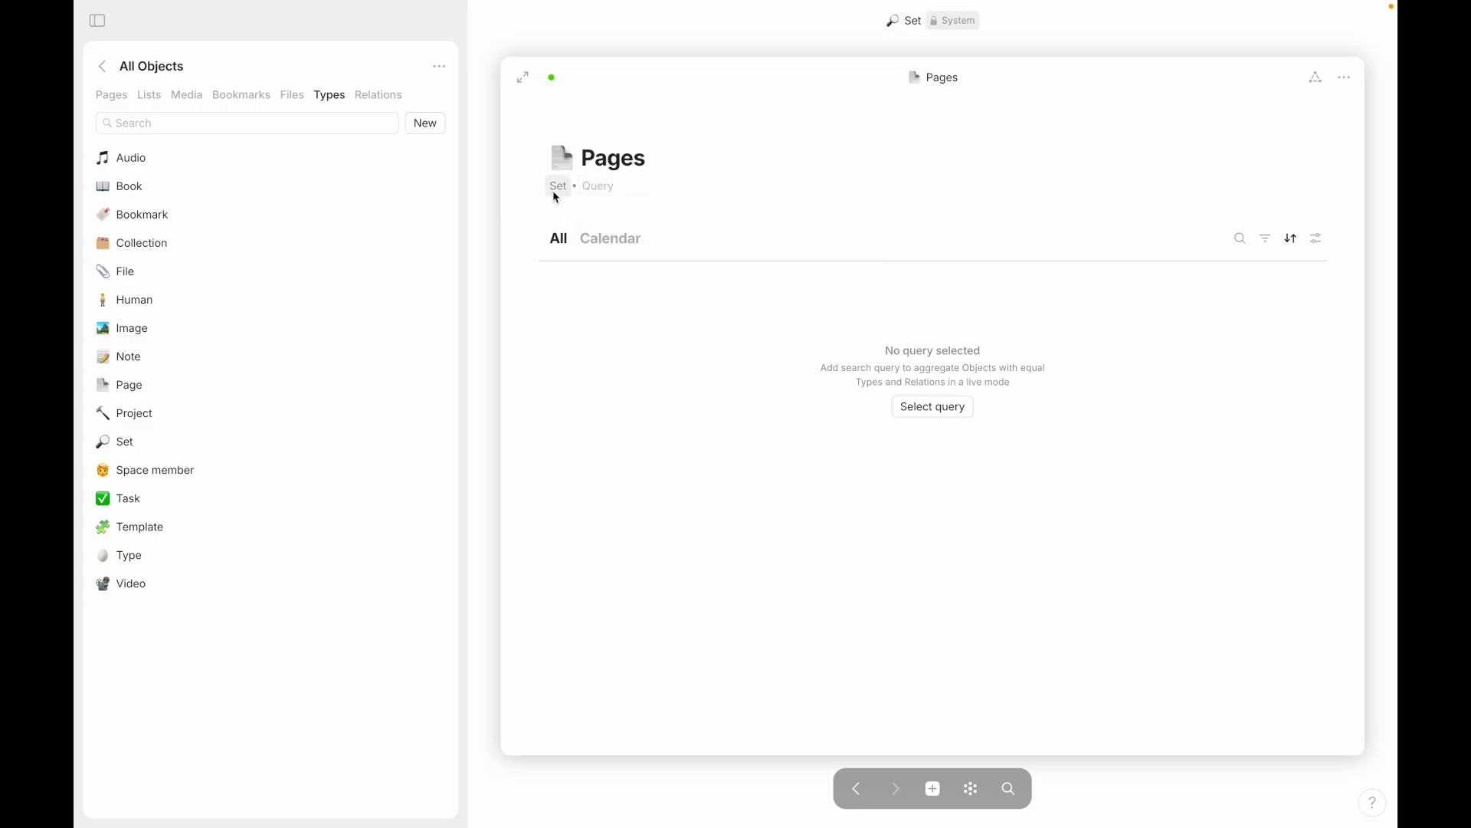
pyautogui.moveTo(605, 188)
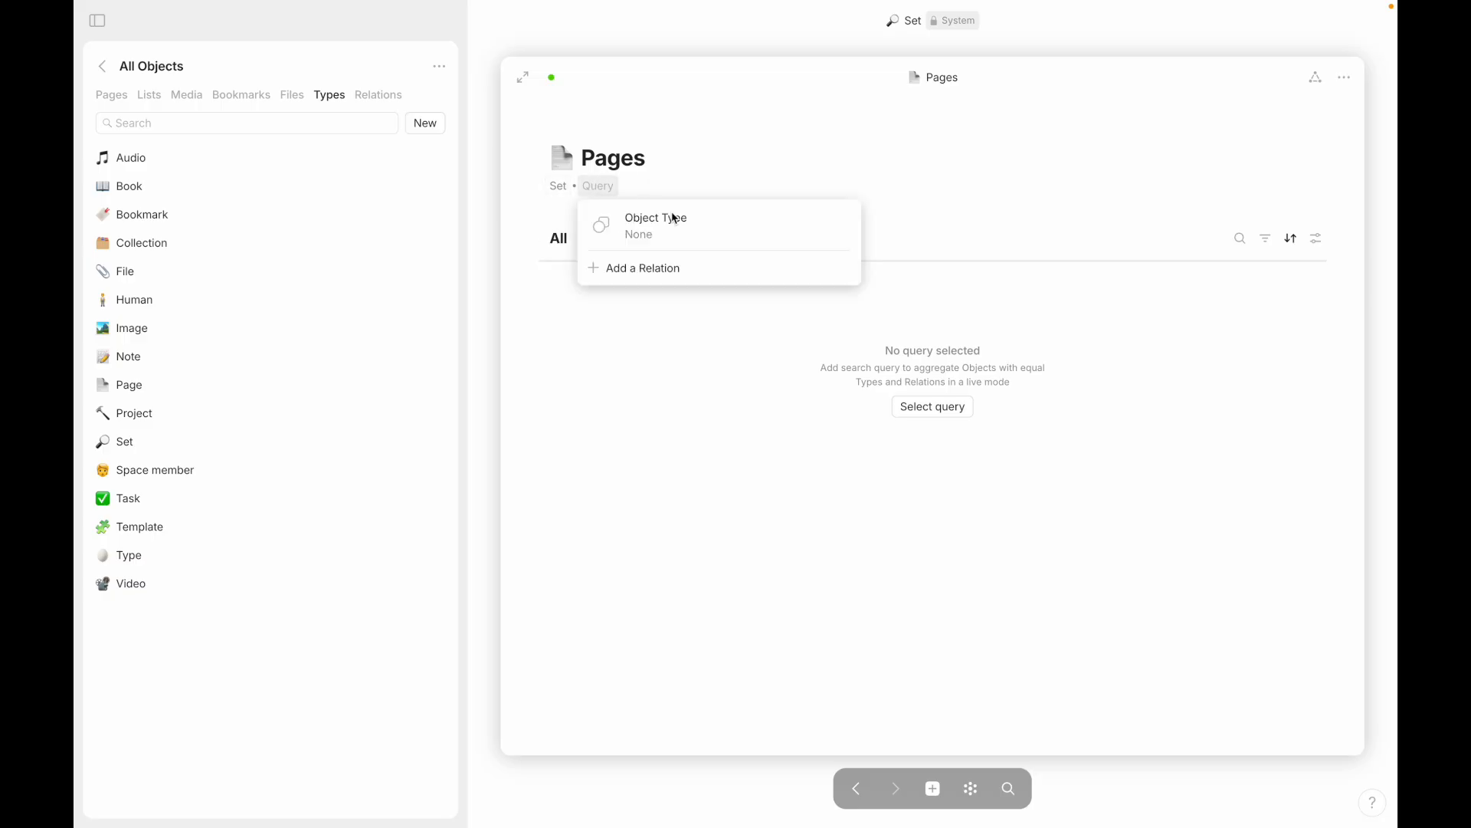
pyautogui.click(636, 268)
pyautogui.scroll(-10, 908, 337)
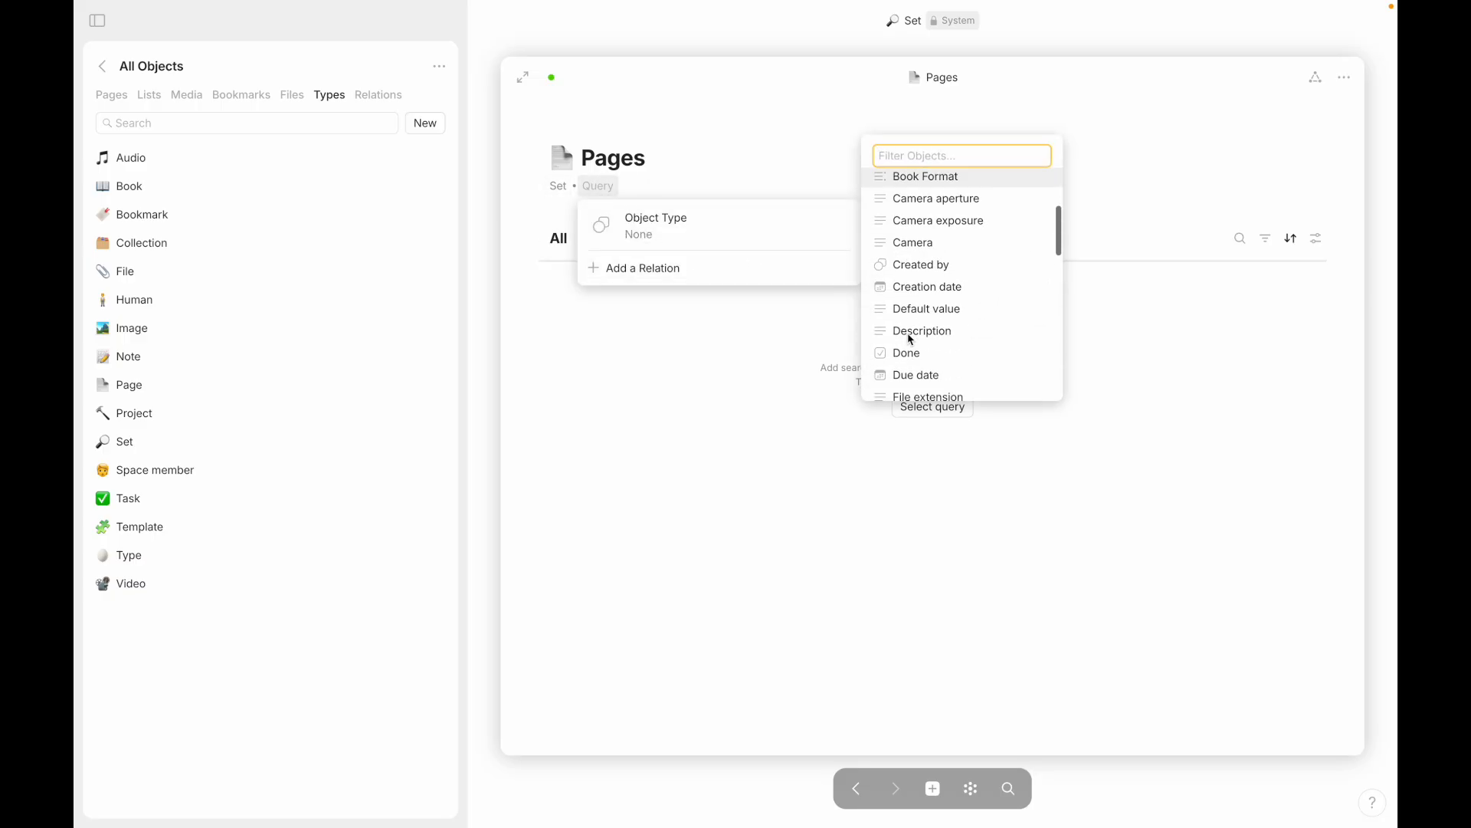
pyautogui.scroll(10, 941, 358)
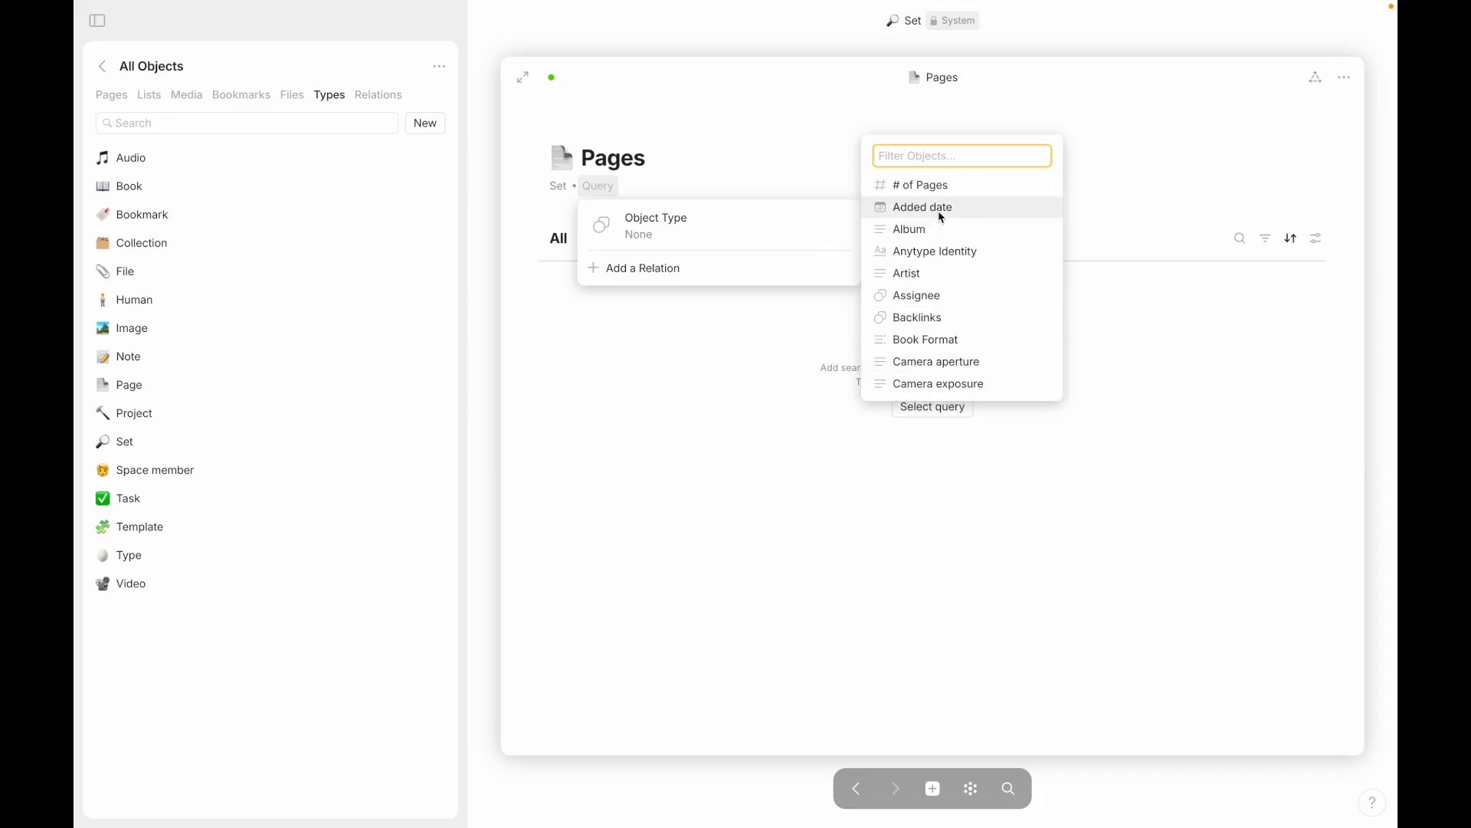
pyautogui.click(939, 198)
pyautogui.click(762, 514)
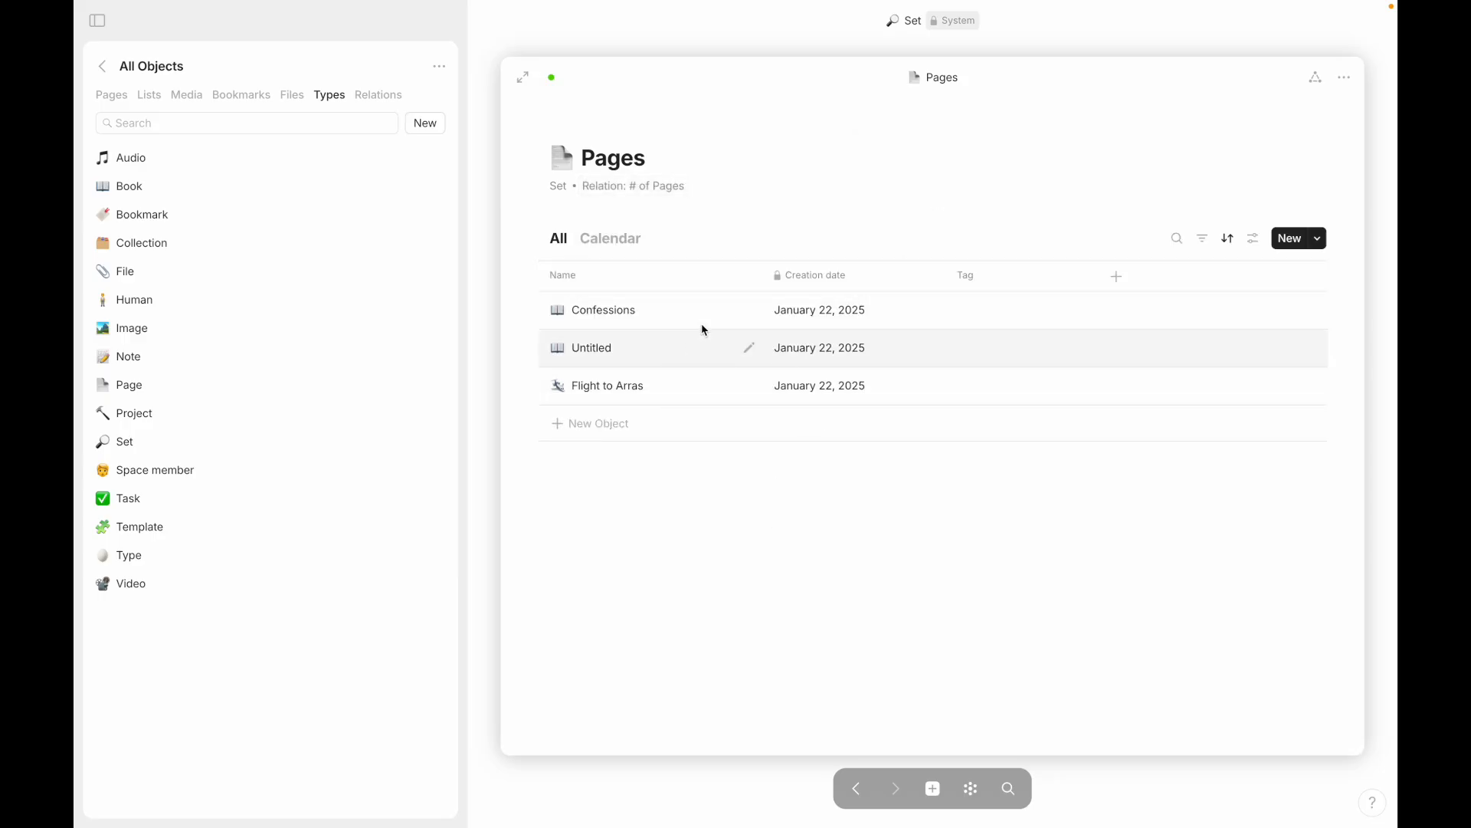
pyautogui.click(600, 349)
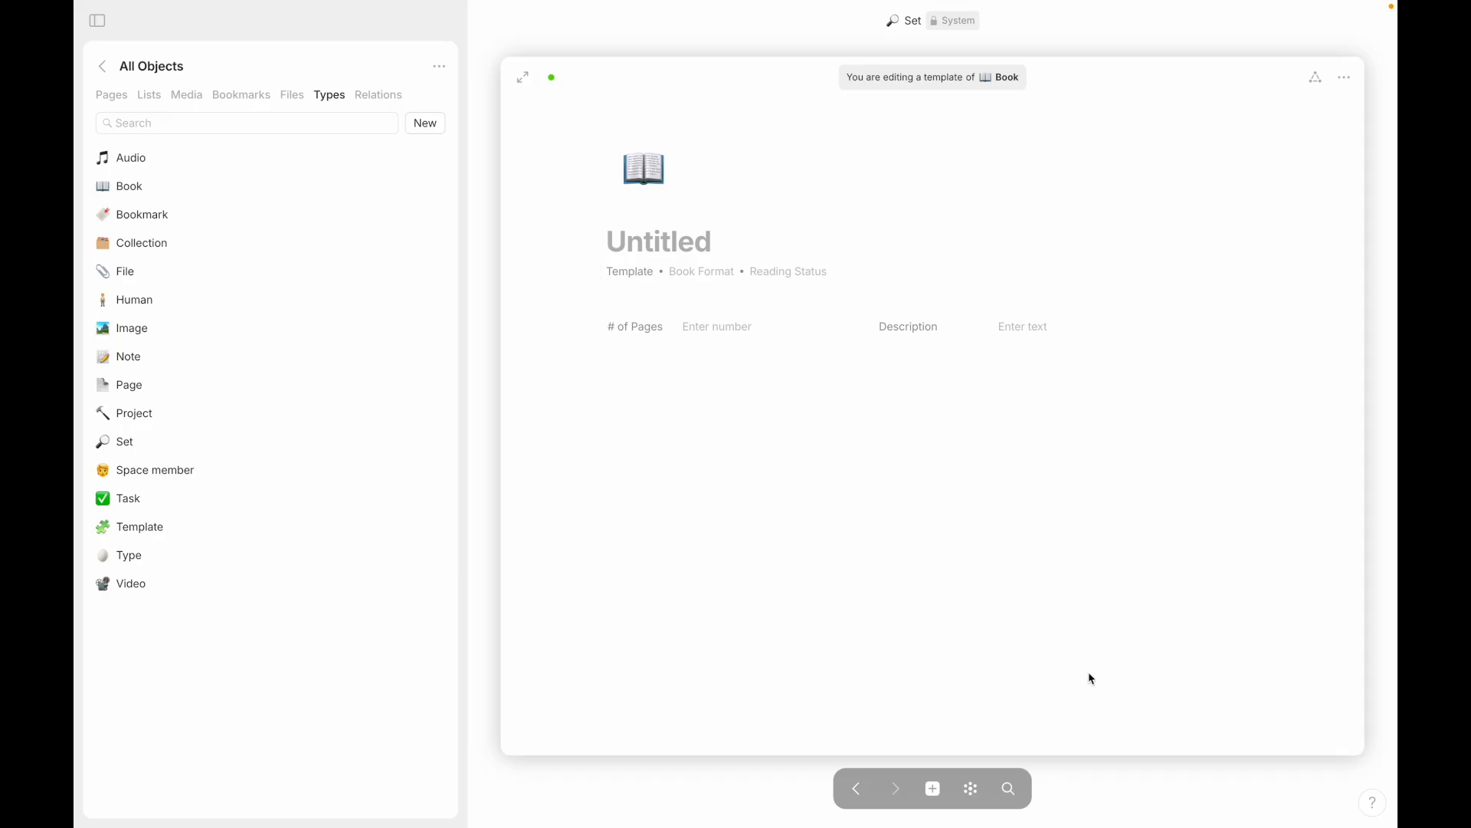
pyautogui.click(856, 790)
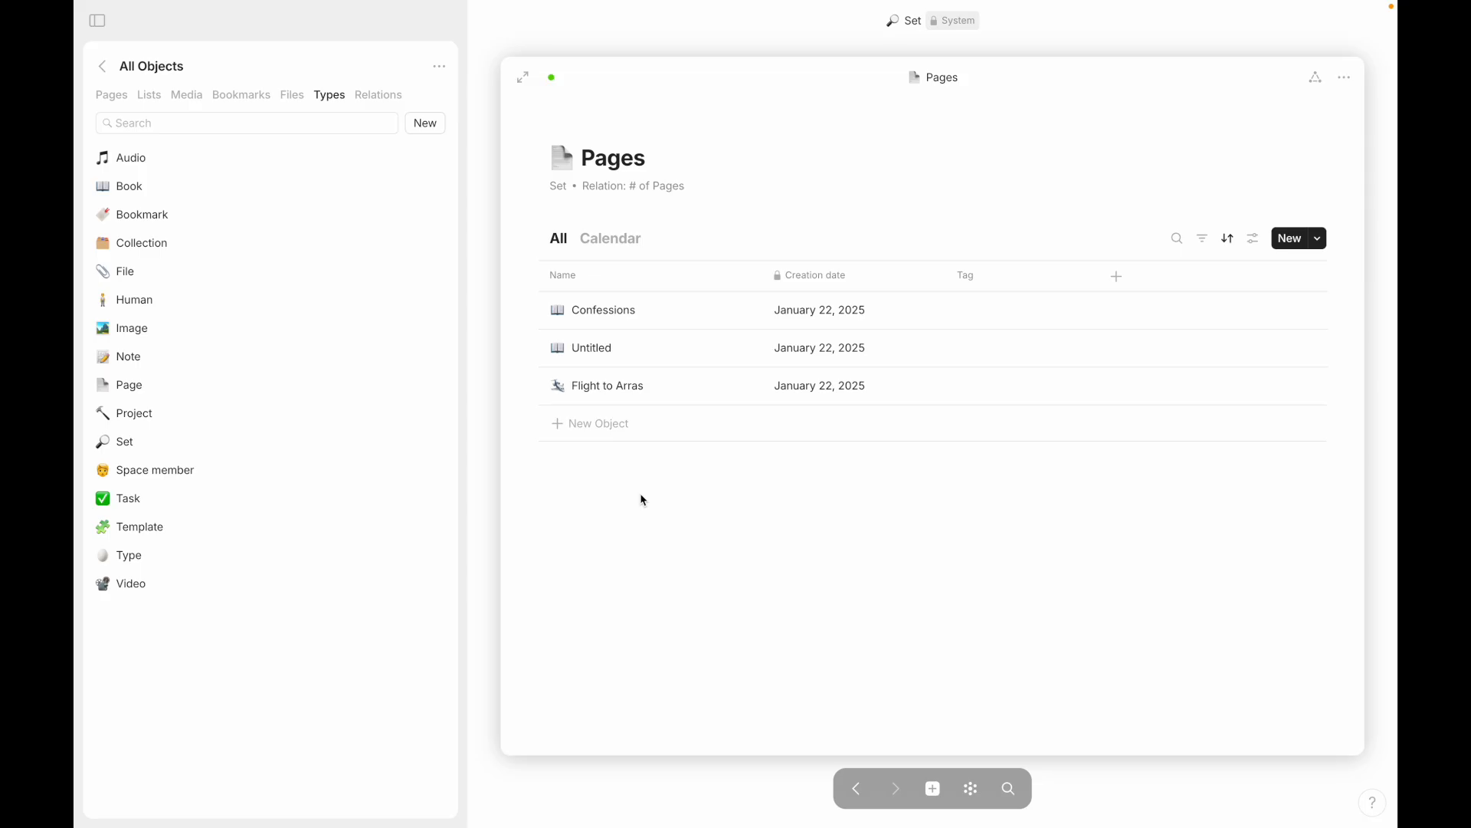
# Step: Remove the # of Pages relation from the Pages set's query and use the Page object type instead
pyautogui.click(658, 187)
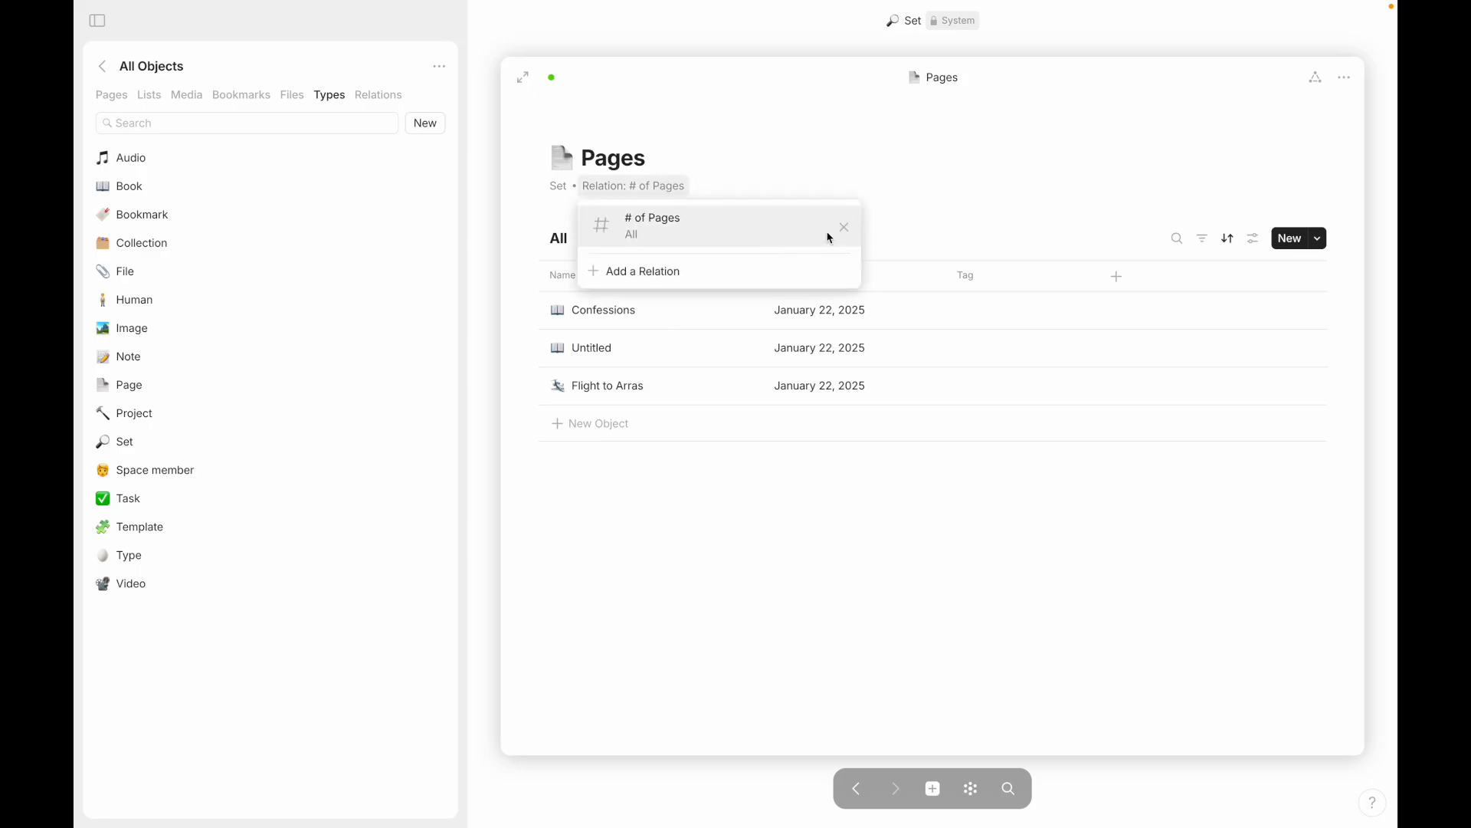
pyautogui.click(846, 229)
pyautogui.click(641, 234)
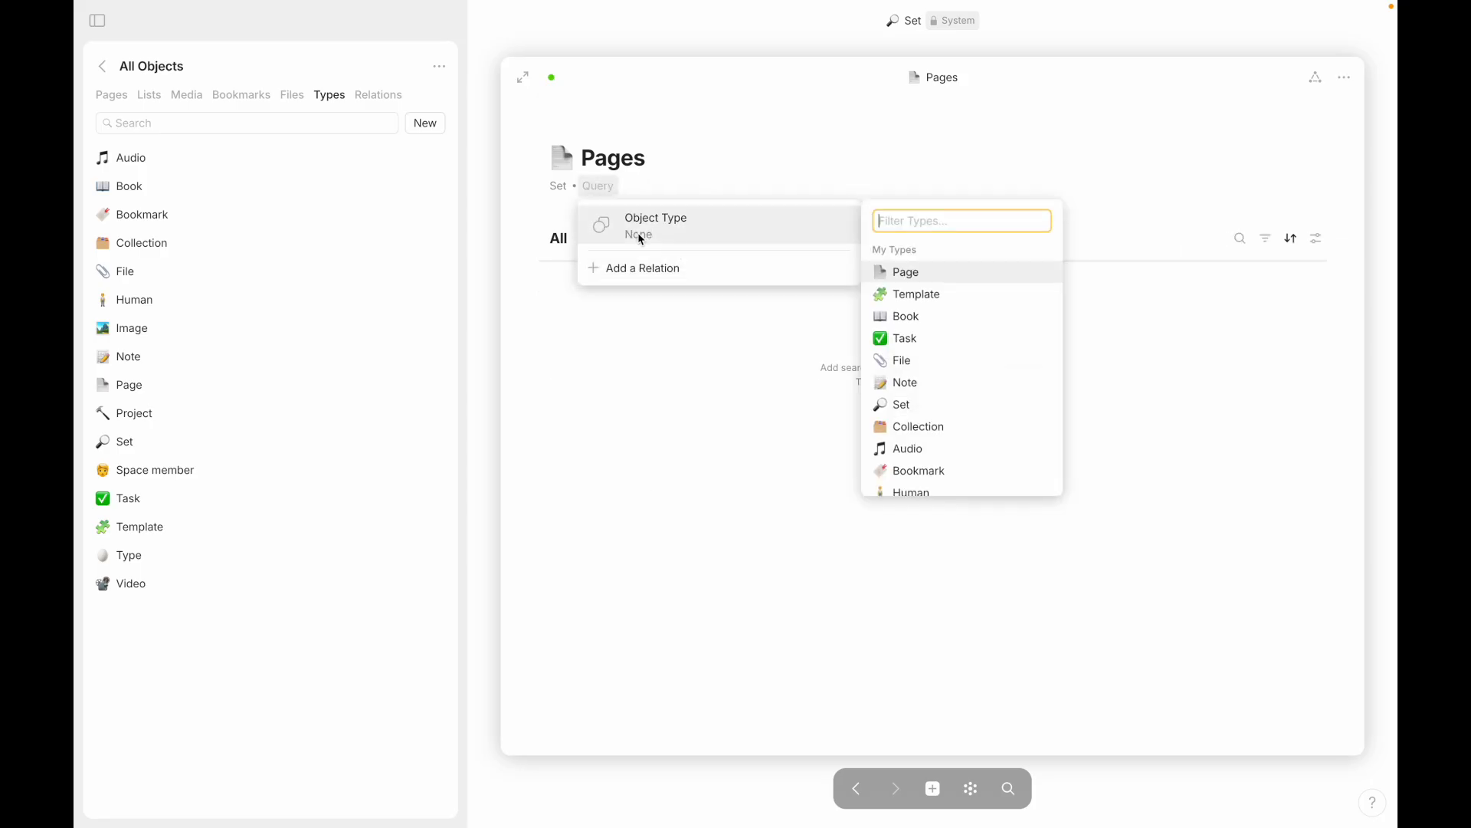
pyautogui.click(915, 275)
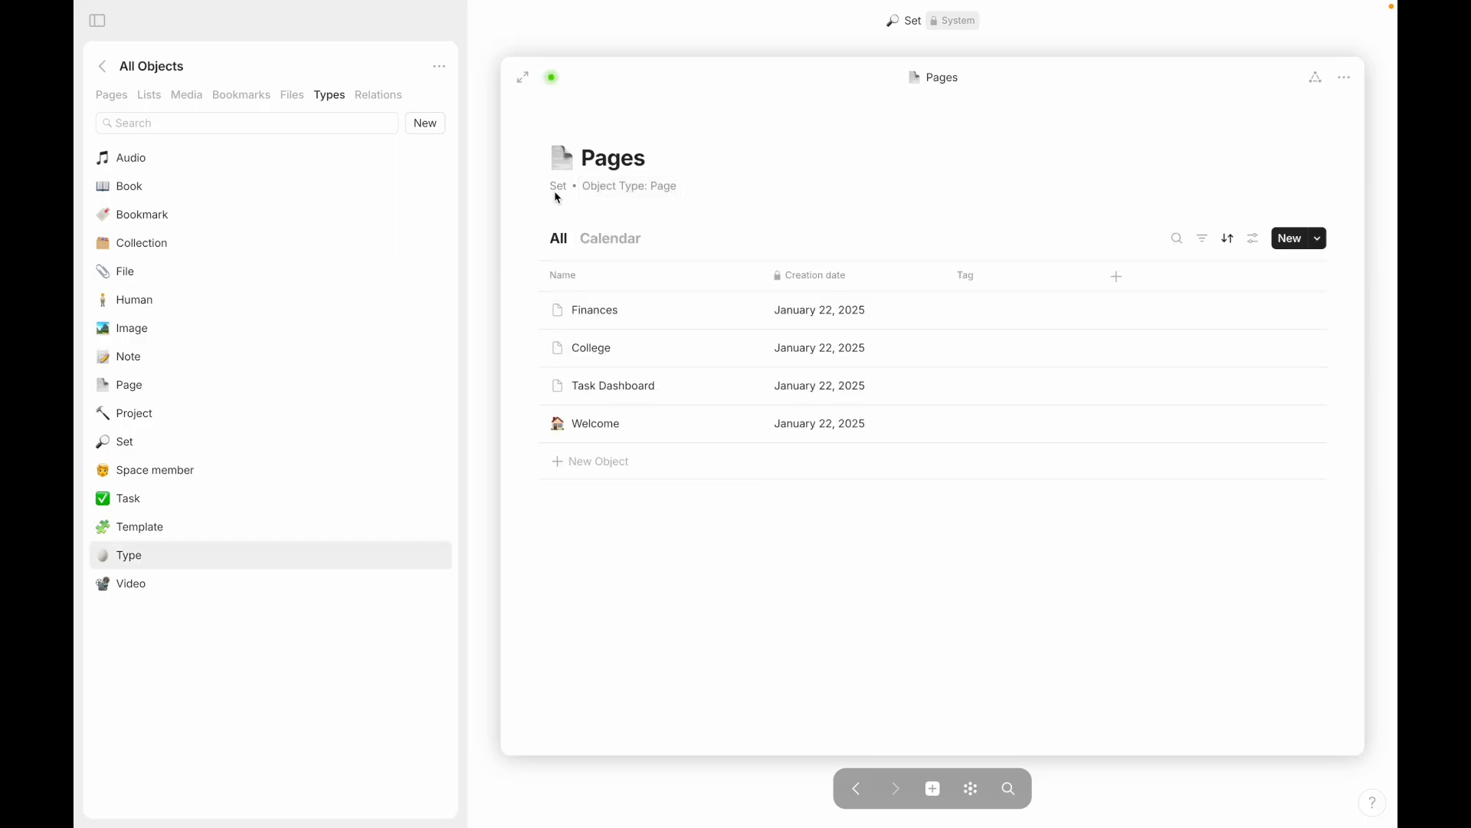
# Step: Expand the Pages set to full view with a narrower sidebar, and check its query's object type
pyautogui.click(523, 77)
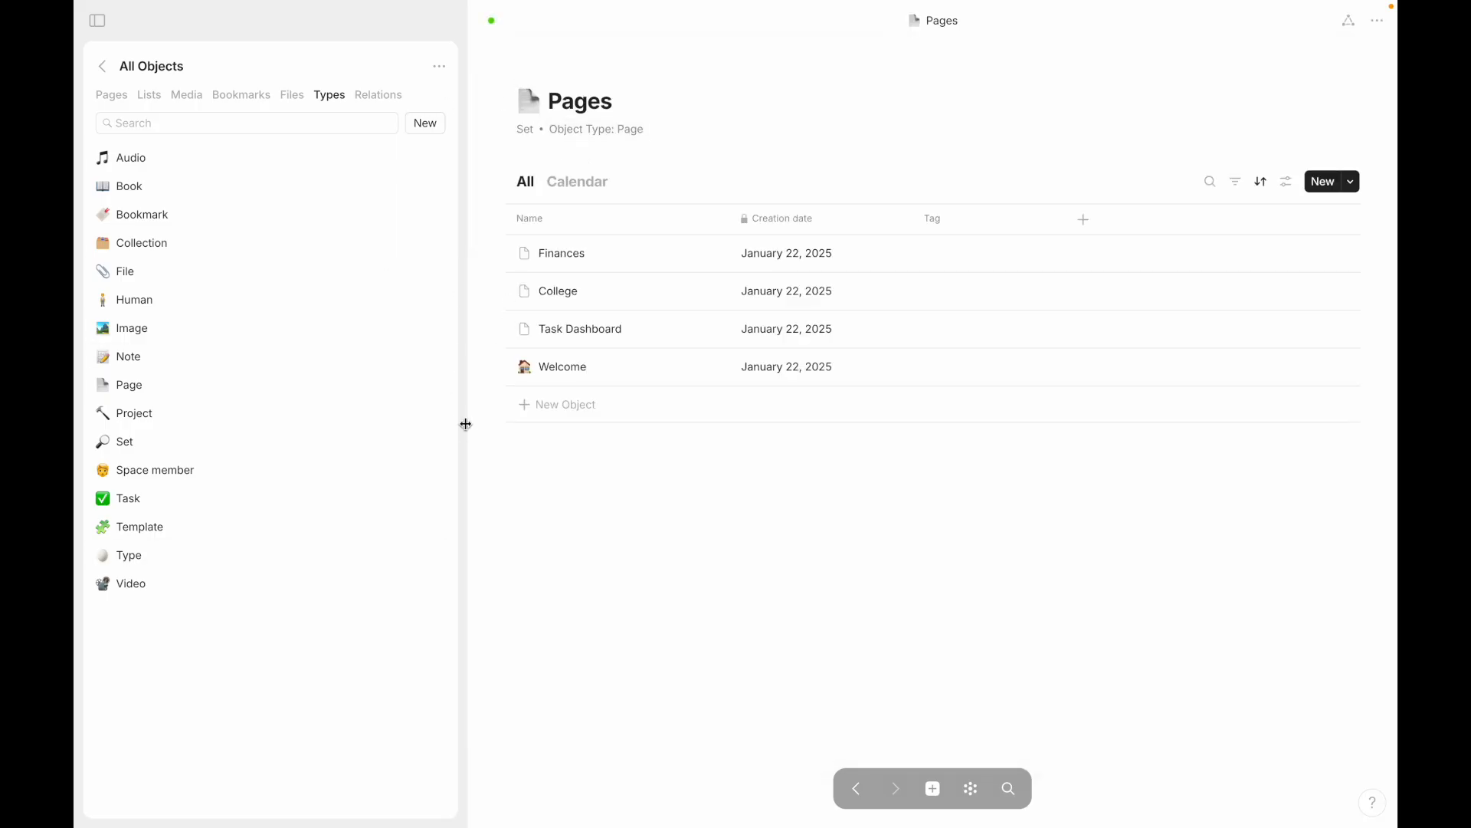
pyautogui.moveTo(472, 417); pyautogui.dragTo(239, 424)
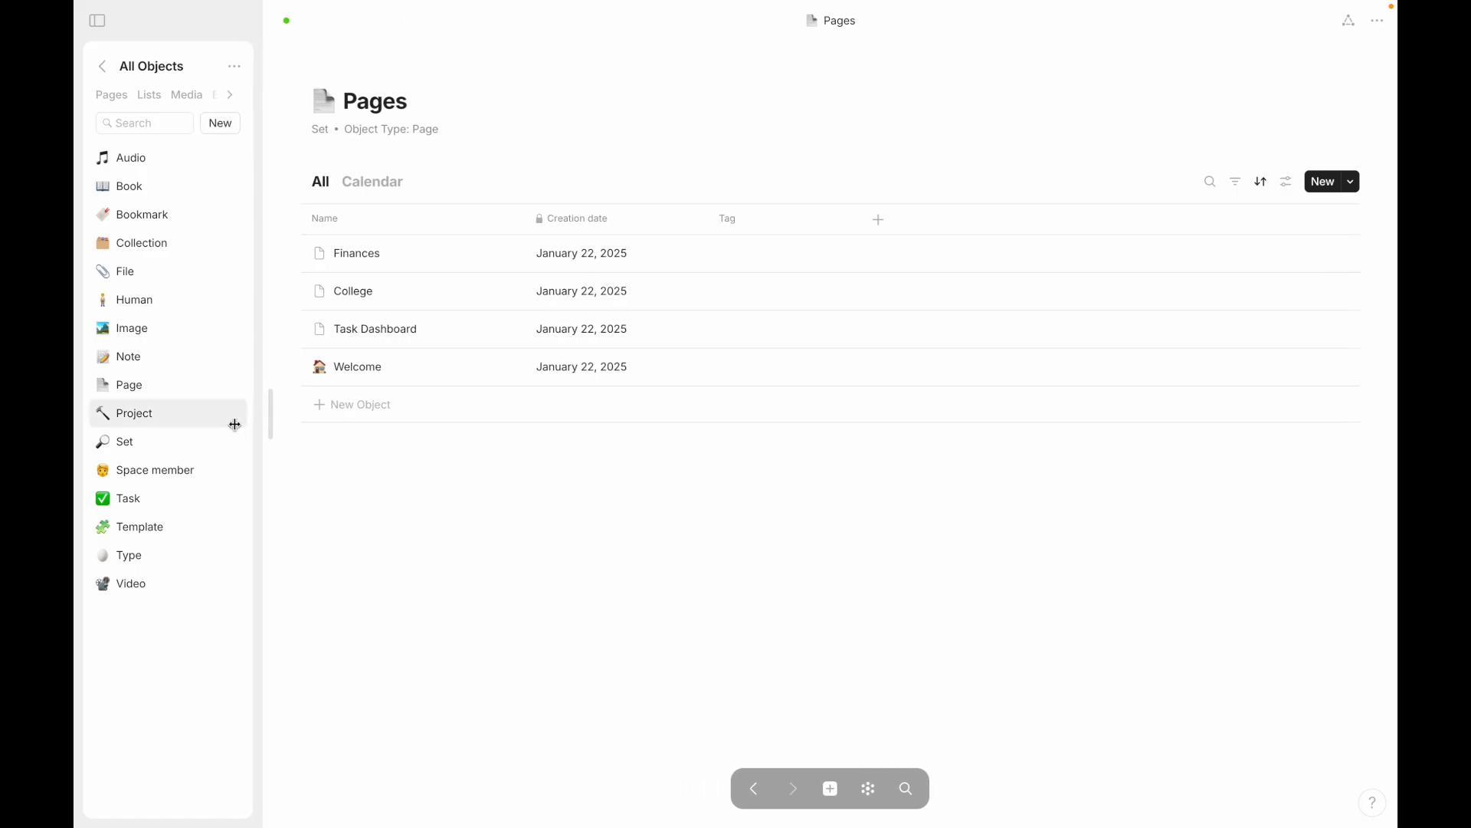
pyautogui.click(375, 136)
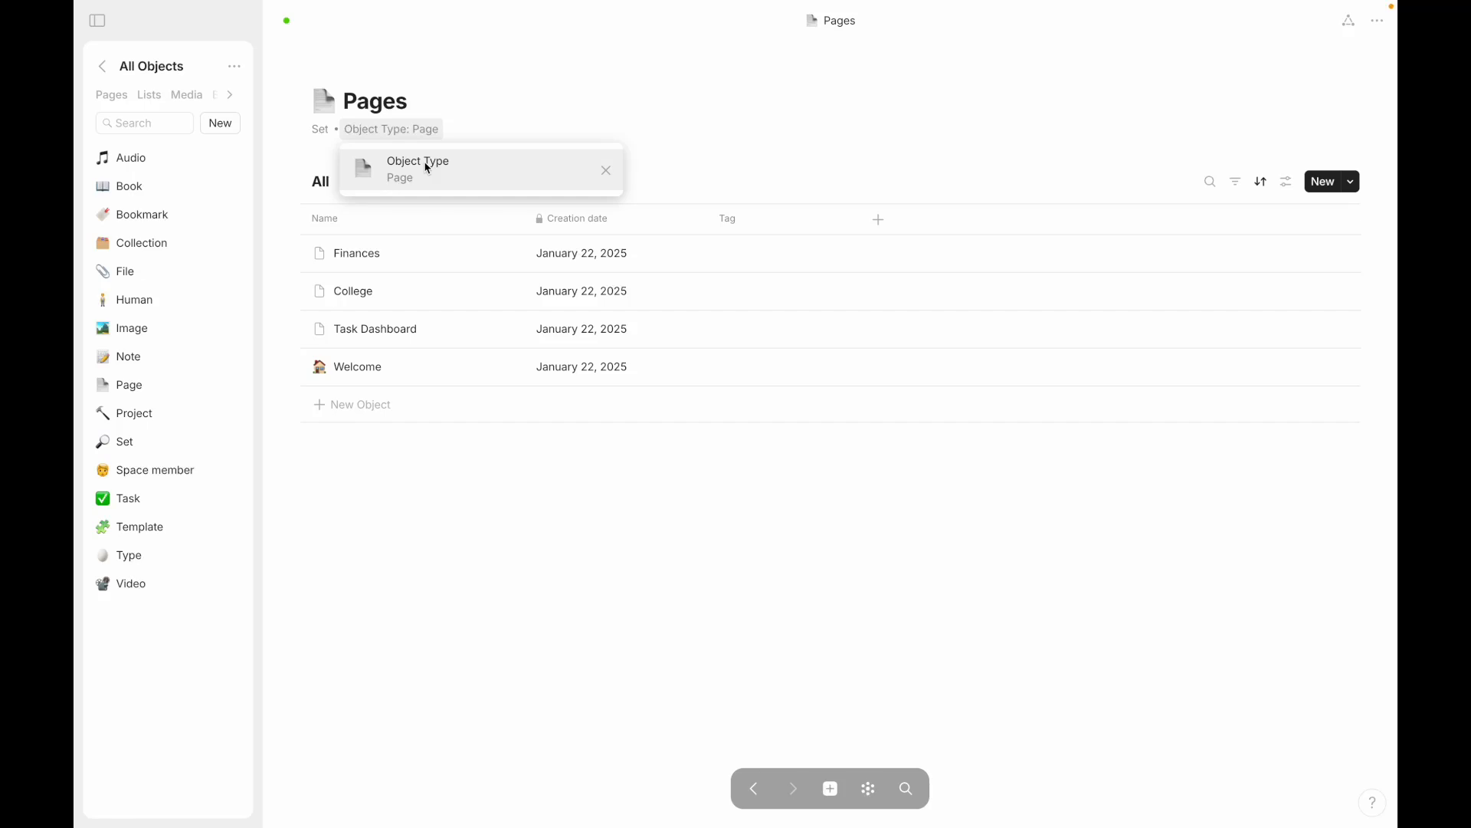
pyautogui.click(401, 538)
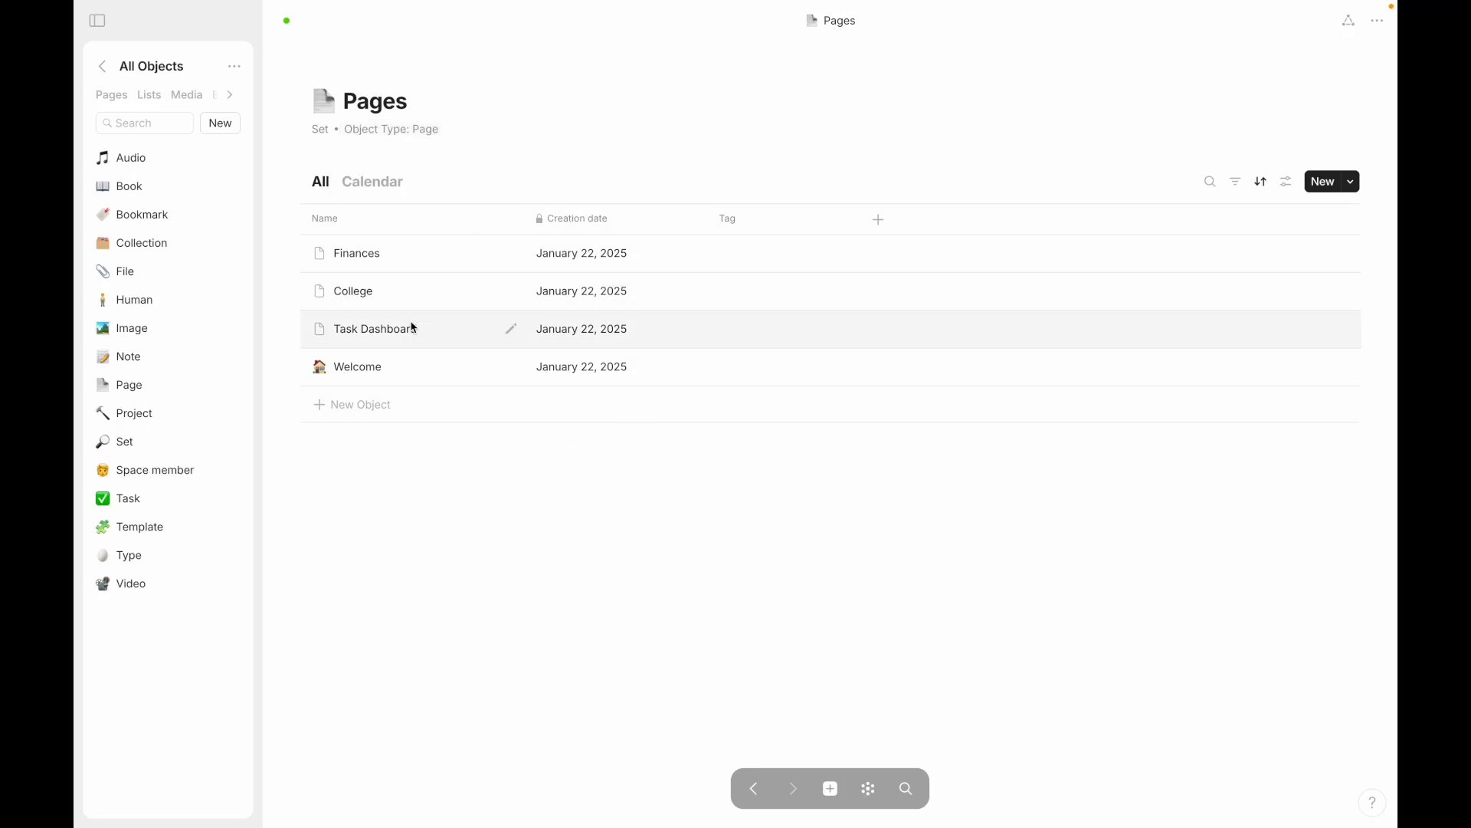
# Step: Explore the Name column's options in the Pages set and apply the Count calculation to the column
pyautogui.click(336, 220)
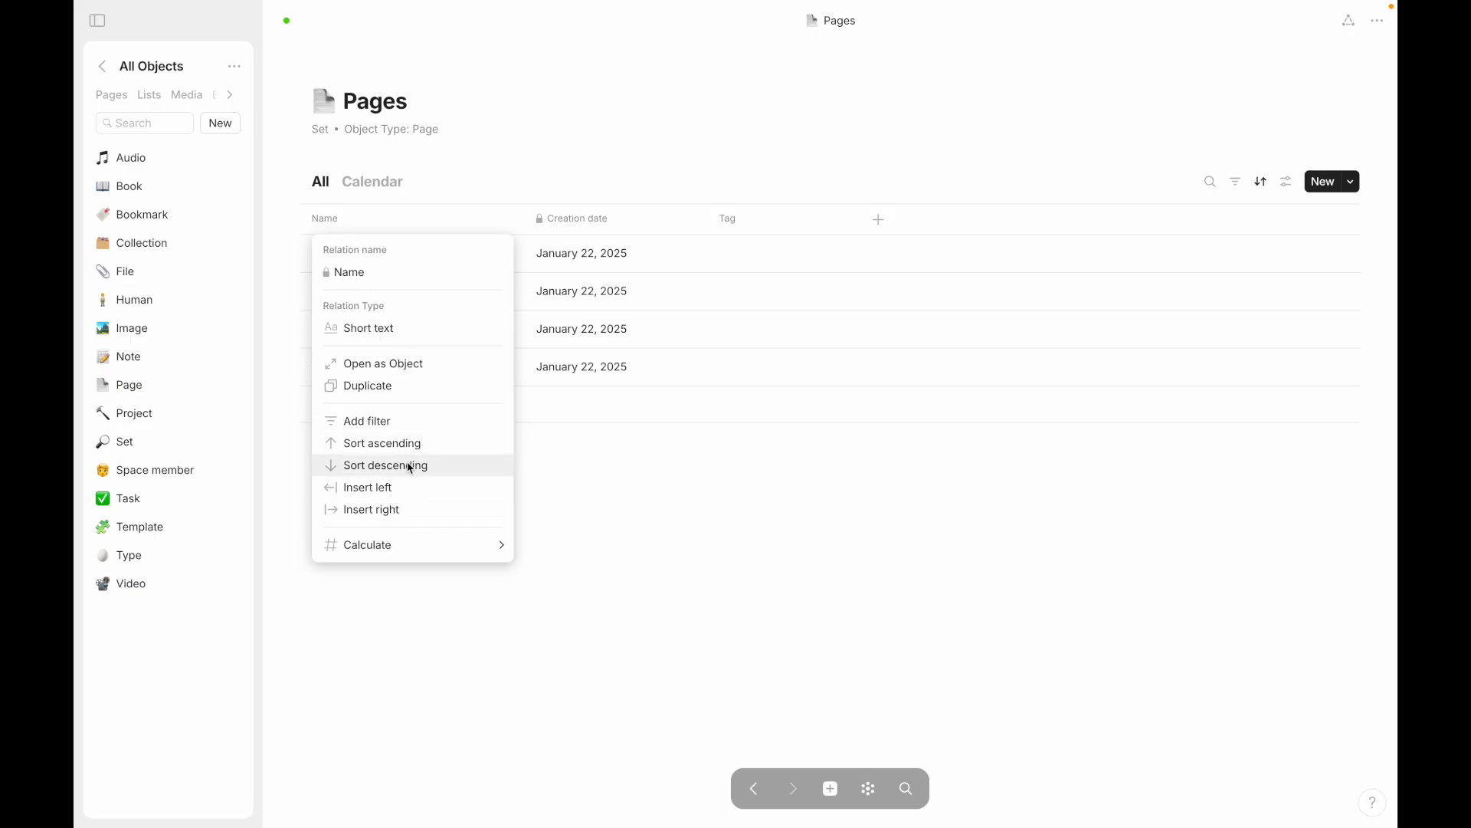
pyautogui.moveTo(418, 548)
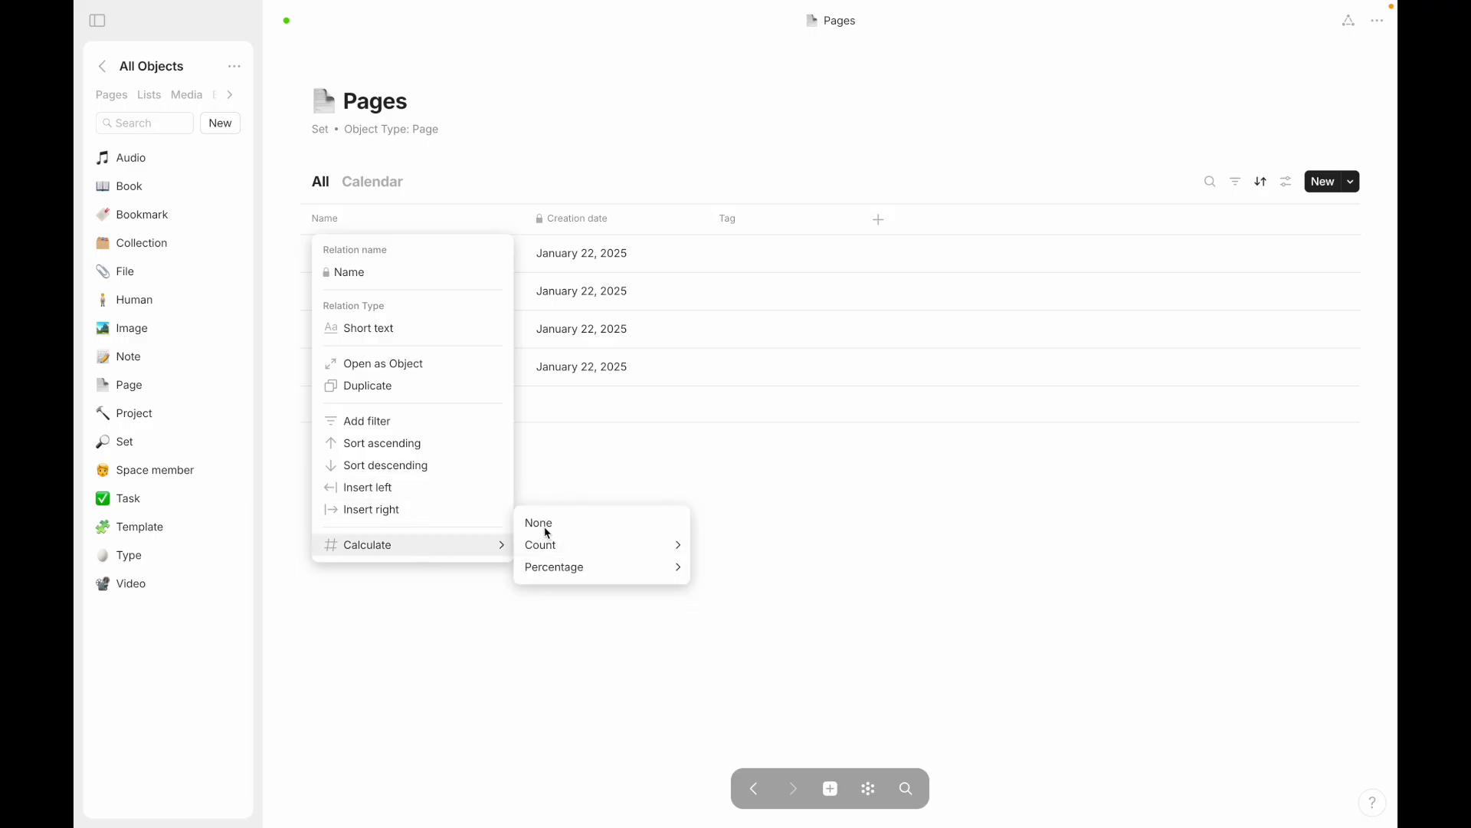
pyautogui.click(548, 532)
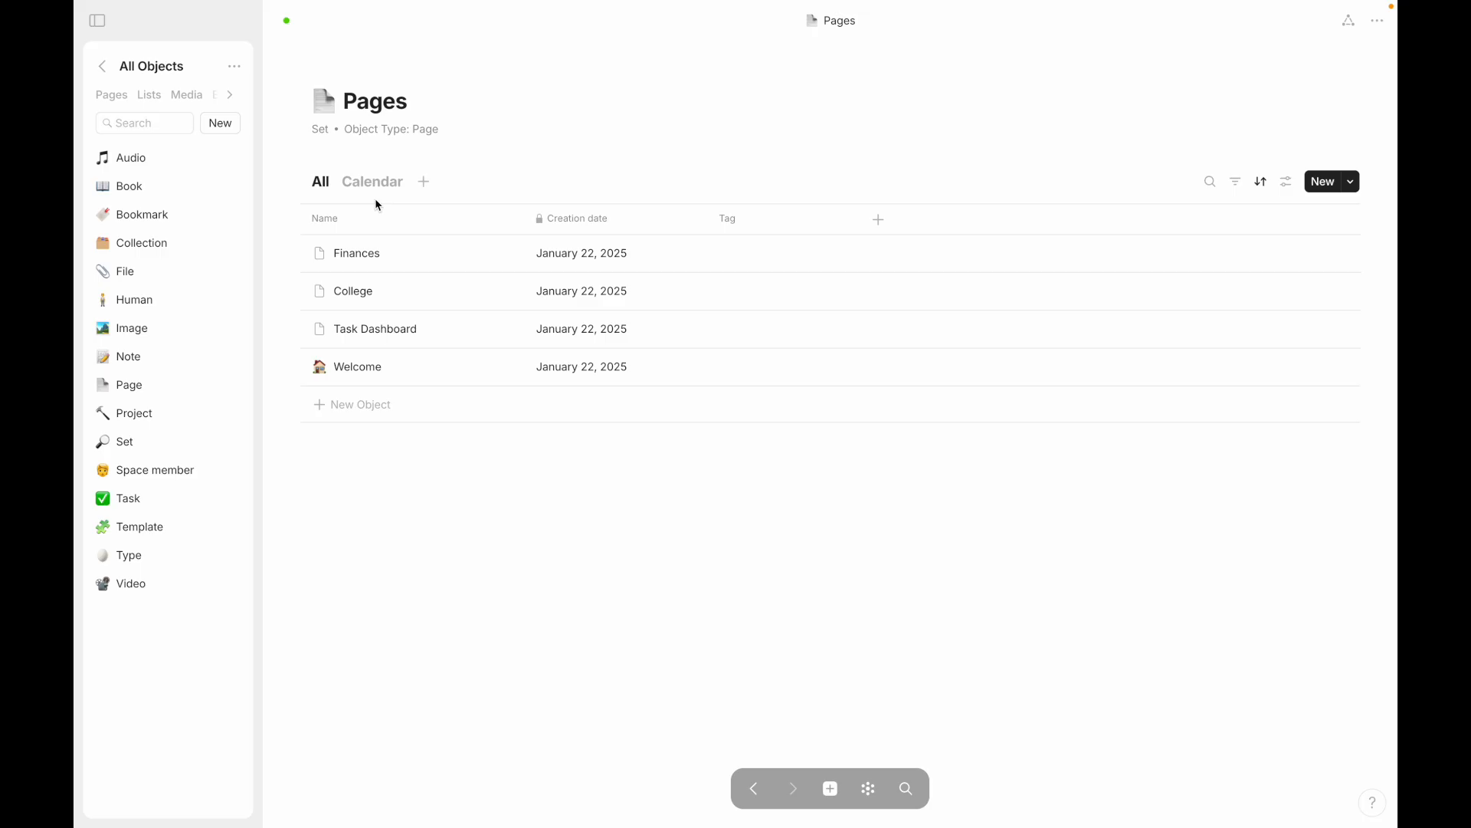
pyautogui.click(332, 218)
pyautogui.moveTo(383, 545)
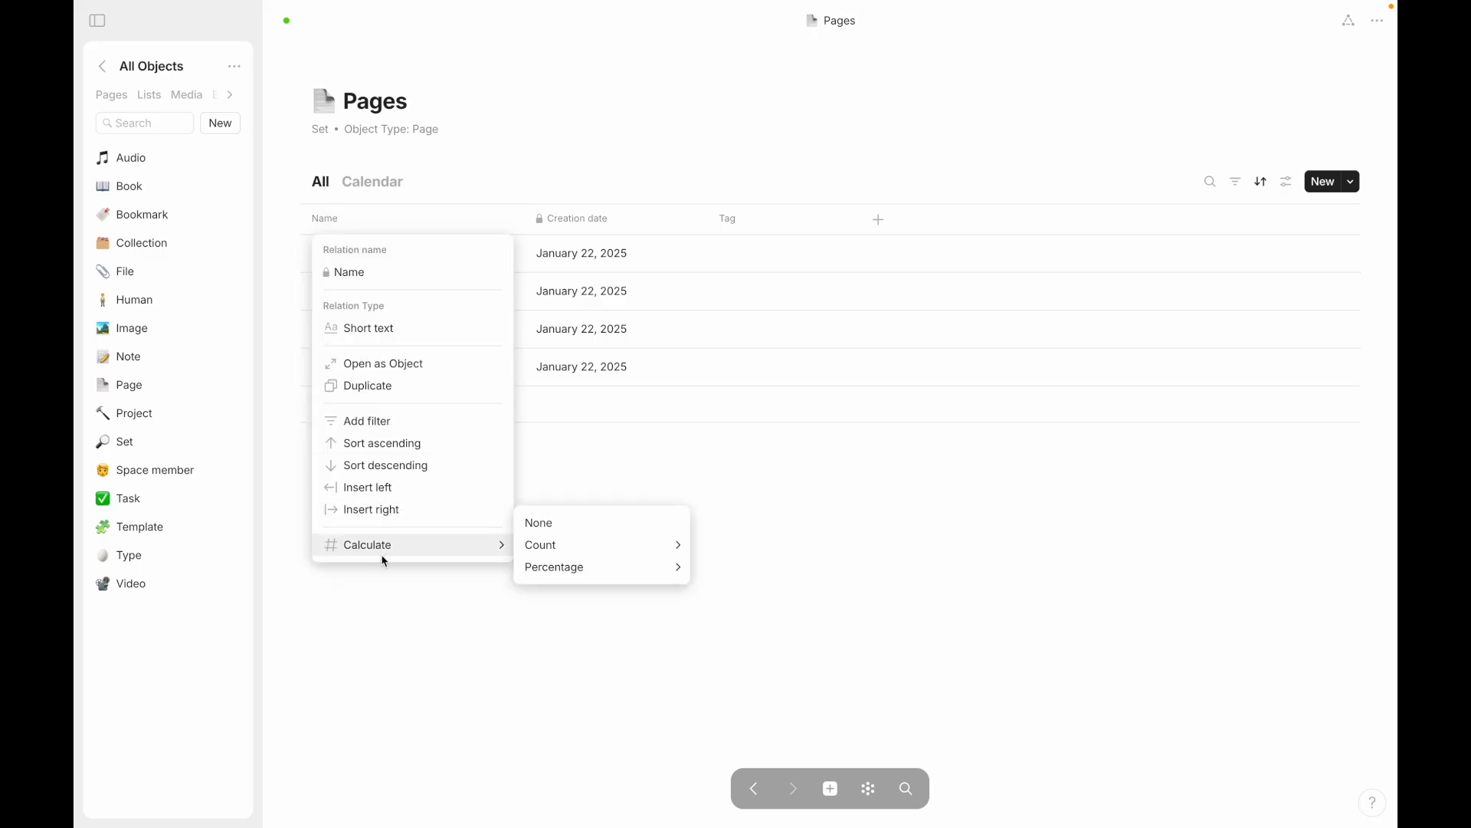
pyautogui.moveTo(674, 544)
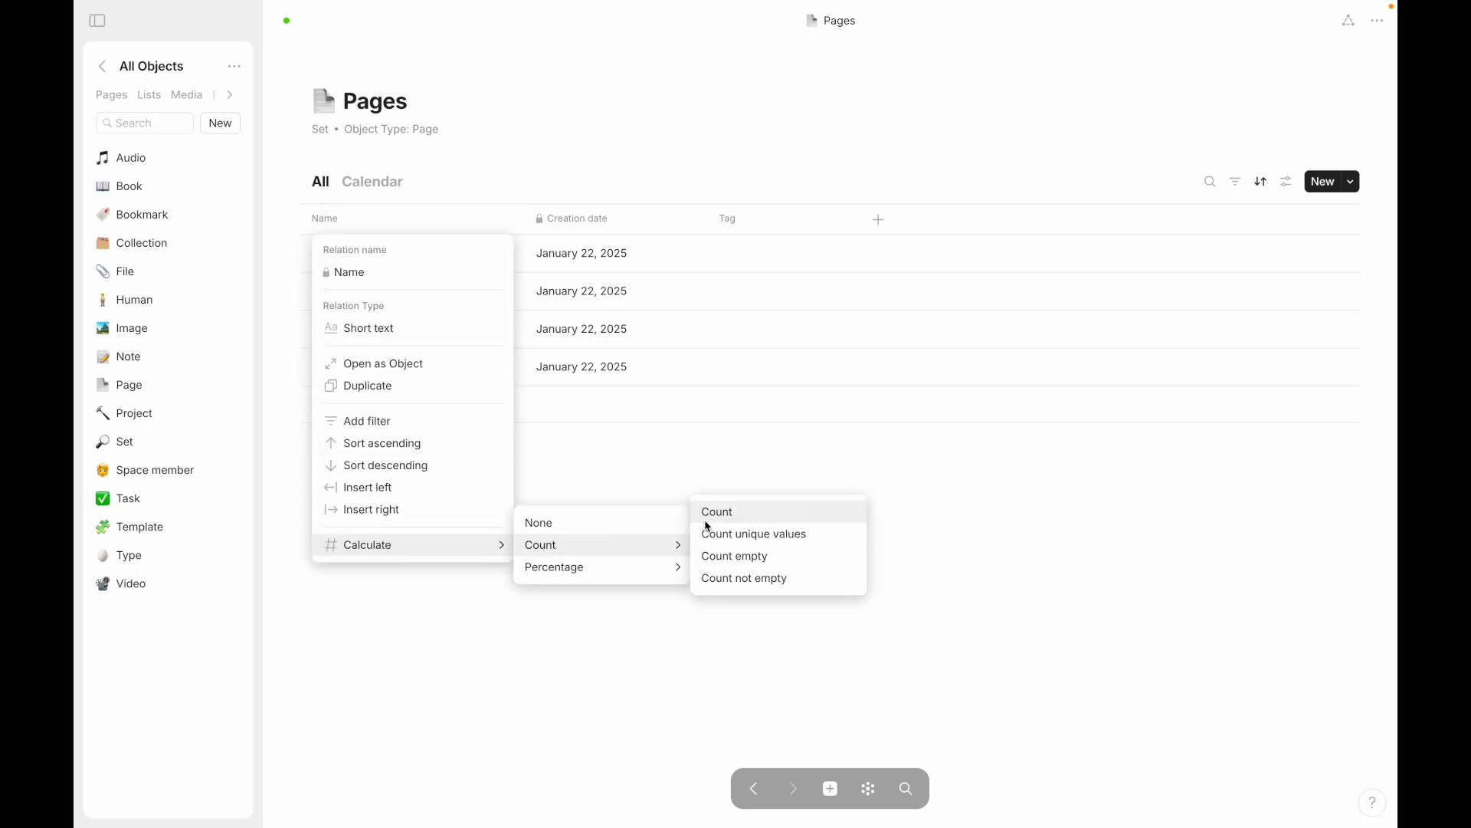
pyautogui.click(704, 519)
pyautogui.click(650, 495)
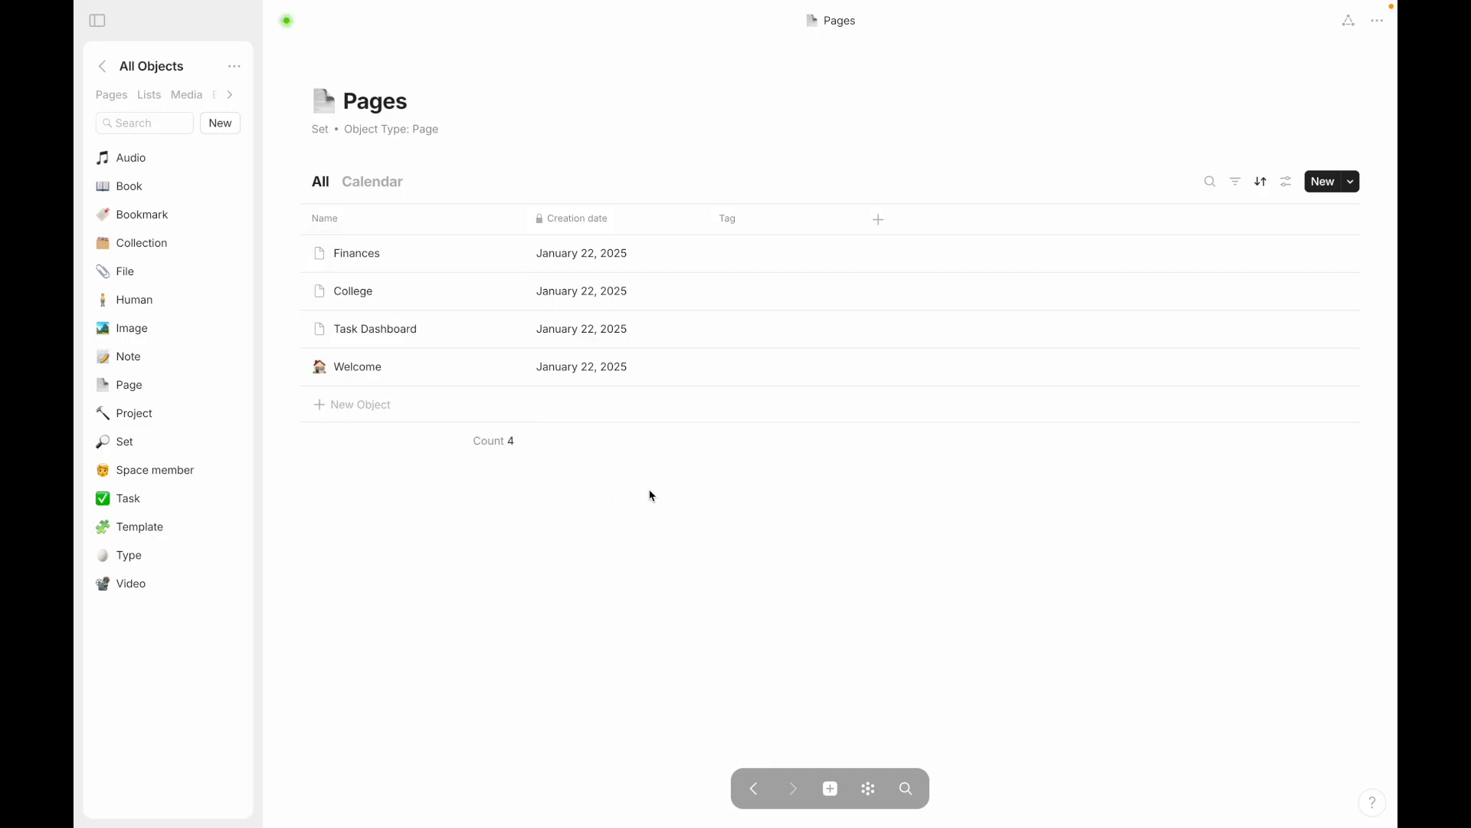
# Step: Change the Name column's calculation to the percentage of empty values, and reset the calculation to None
pyautogui.click(476, 440)
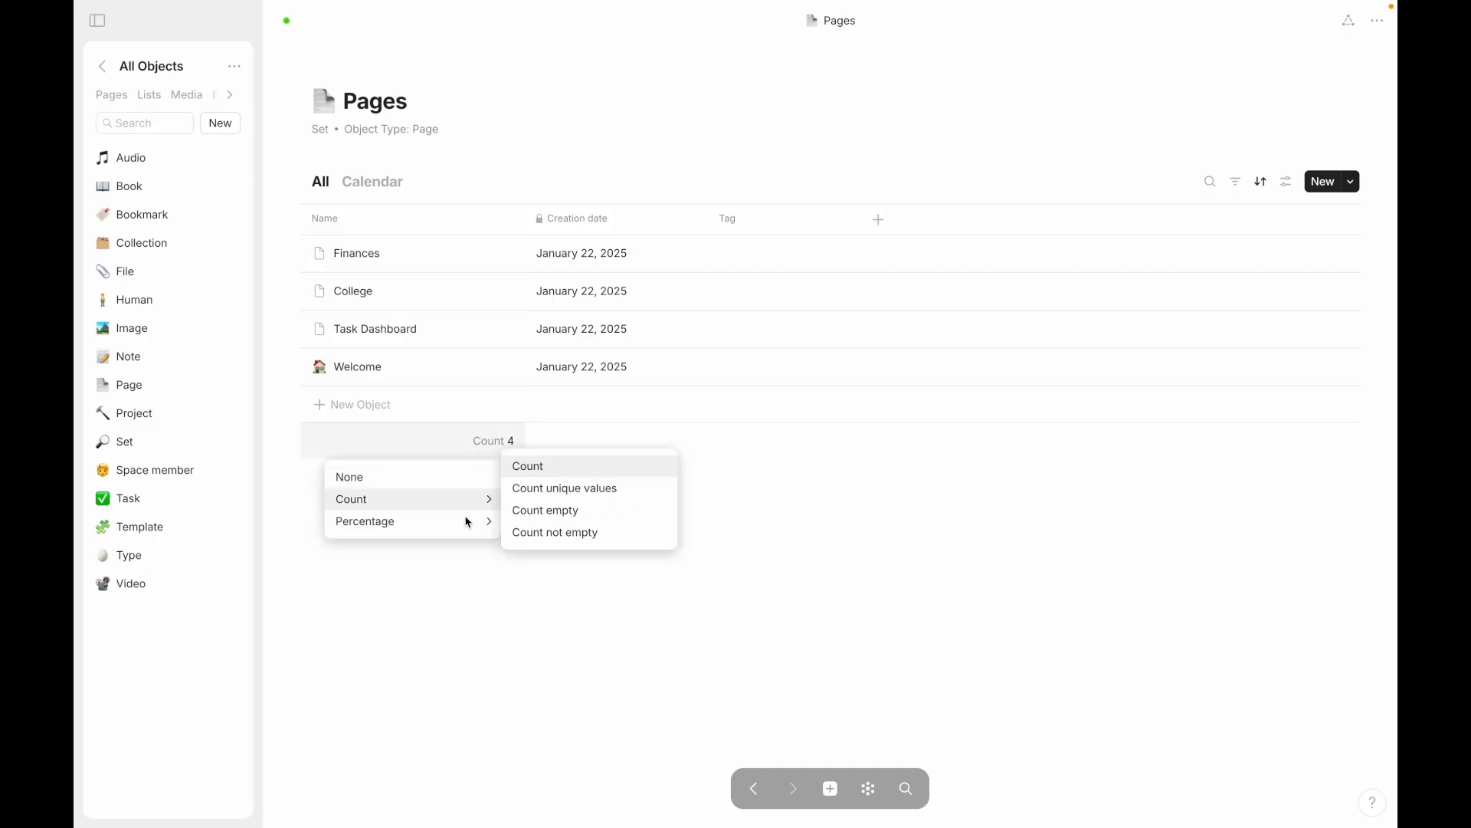
pyautogui.moveTo(471, 529)
pyautogui.click(536, 512)
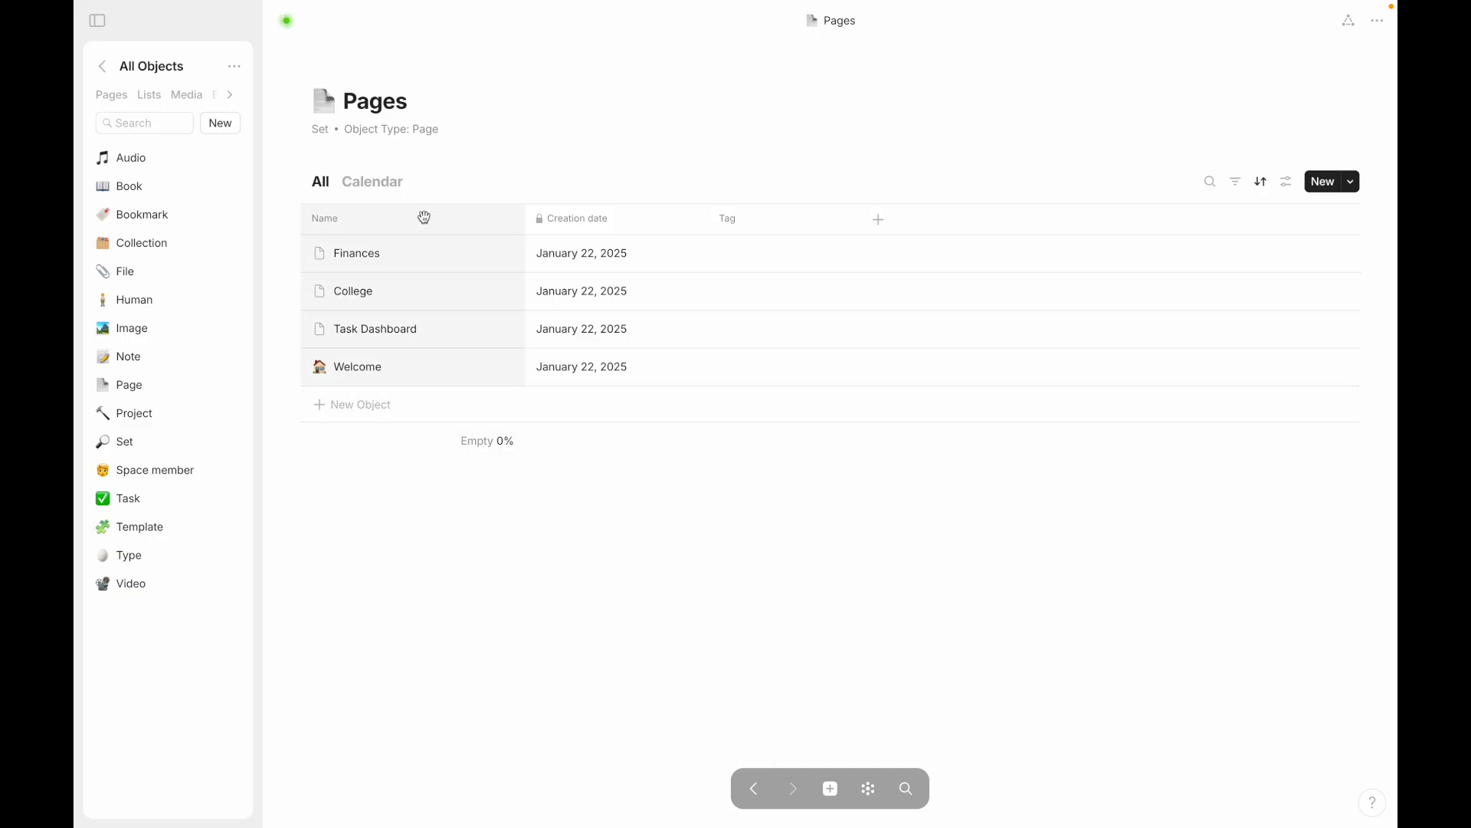
pyautogui.click(458, 441)
pyautogui.click(439, 478)
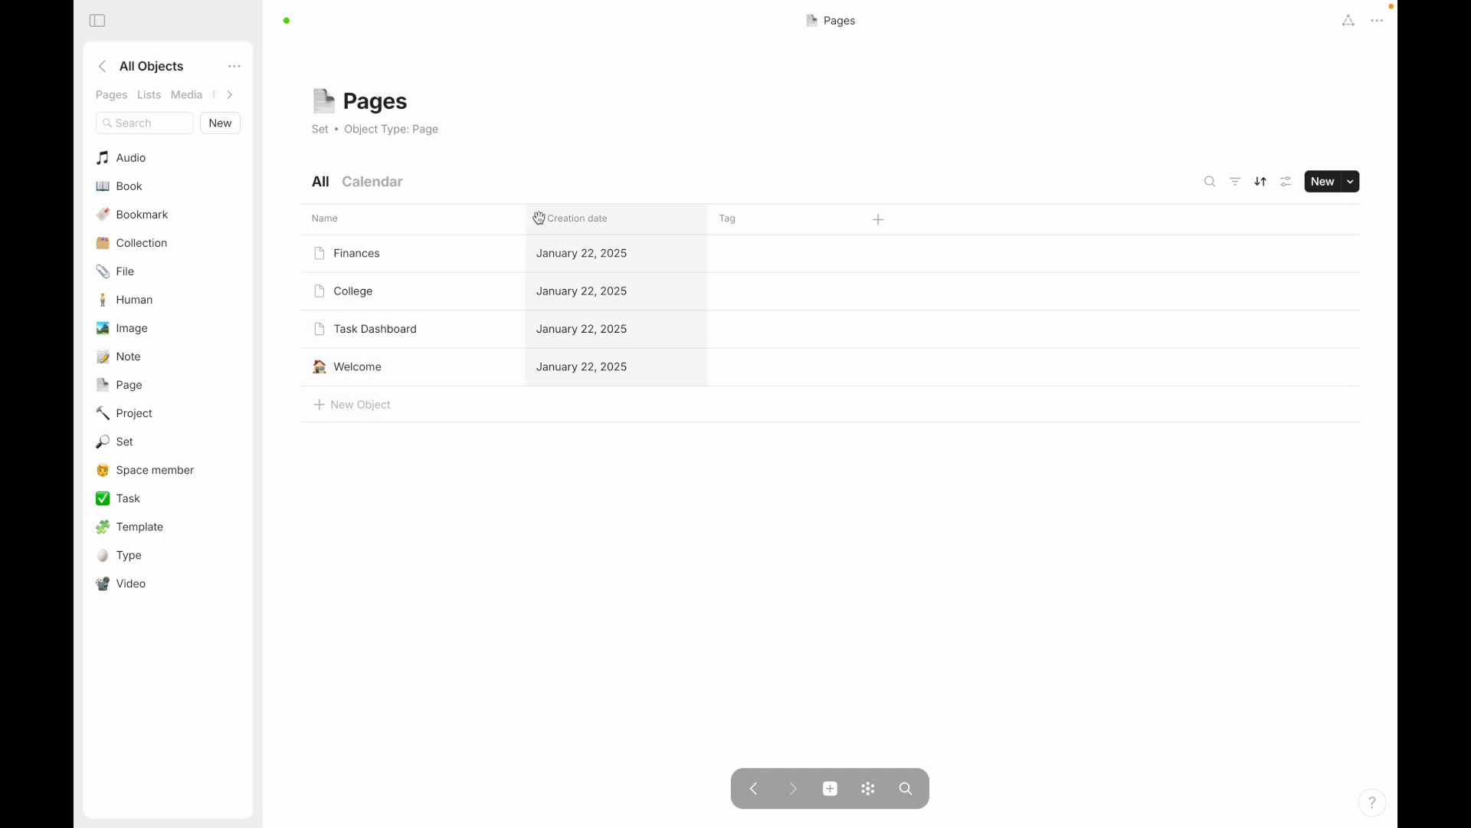
# Step: Review the relations of the Task Dashboard page, including the options for Creation date and Description, and return to the Pages set
pyautogui.click(380, 328)
pyautogui.click(1213, 78)
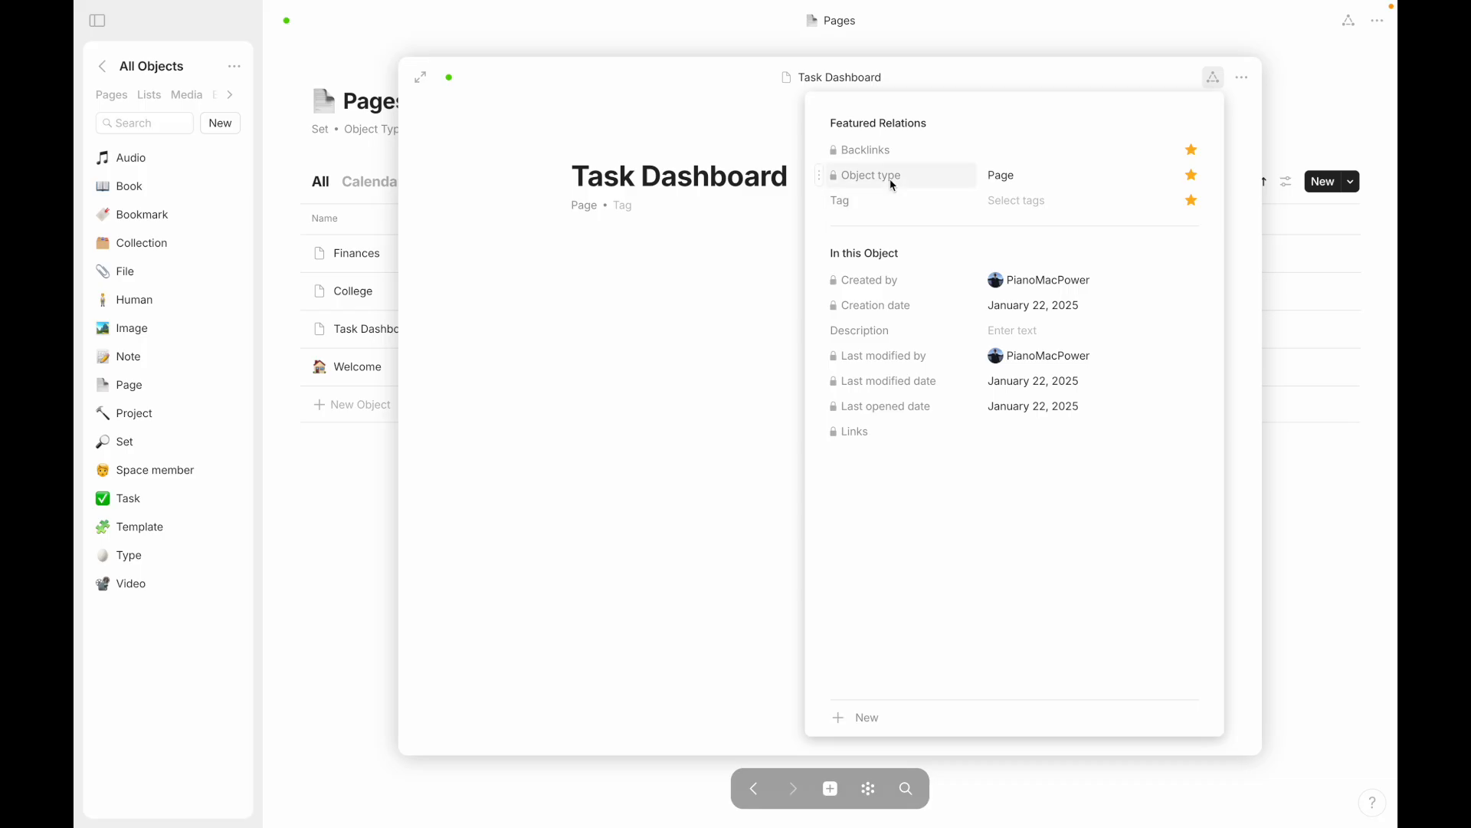
pyautogui.click(862, 315)
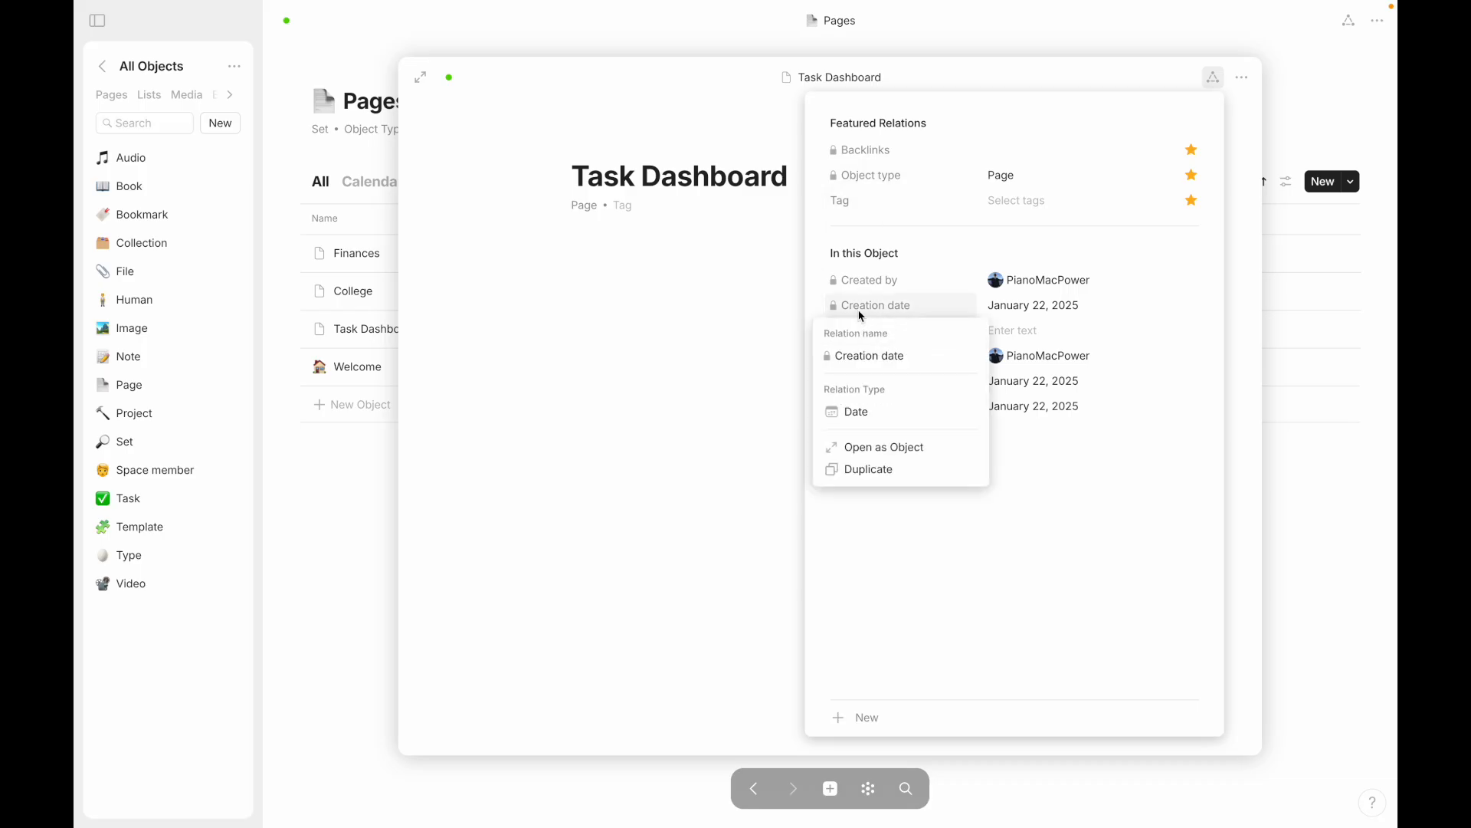
pyautogui.click(862, 314)
pyautogui.click(861, 331)
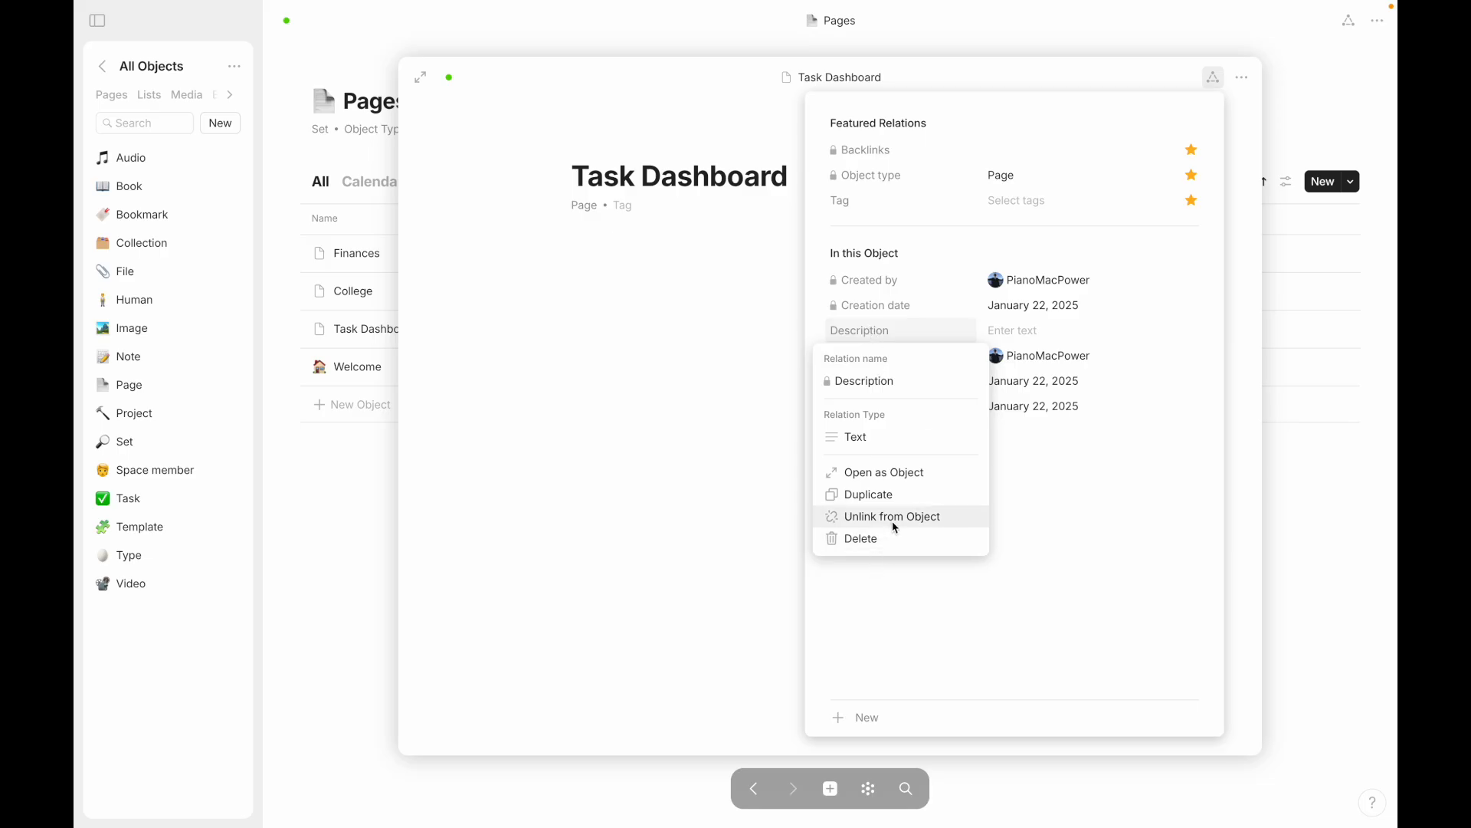
pyautogui.click(1019, 553)
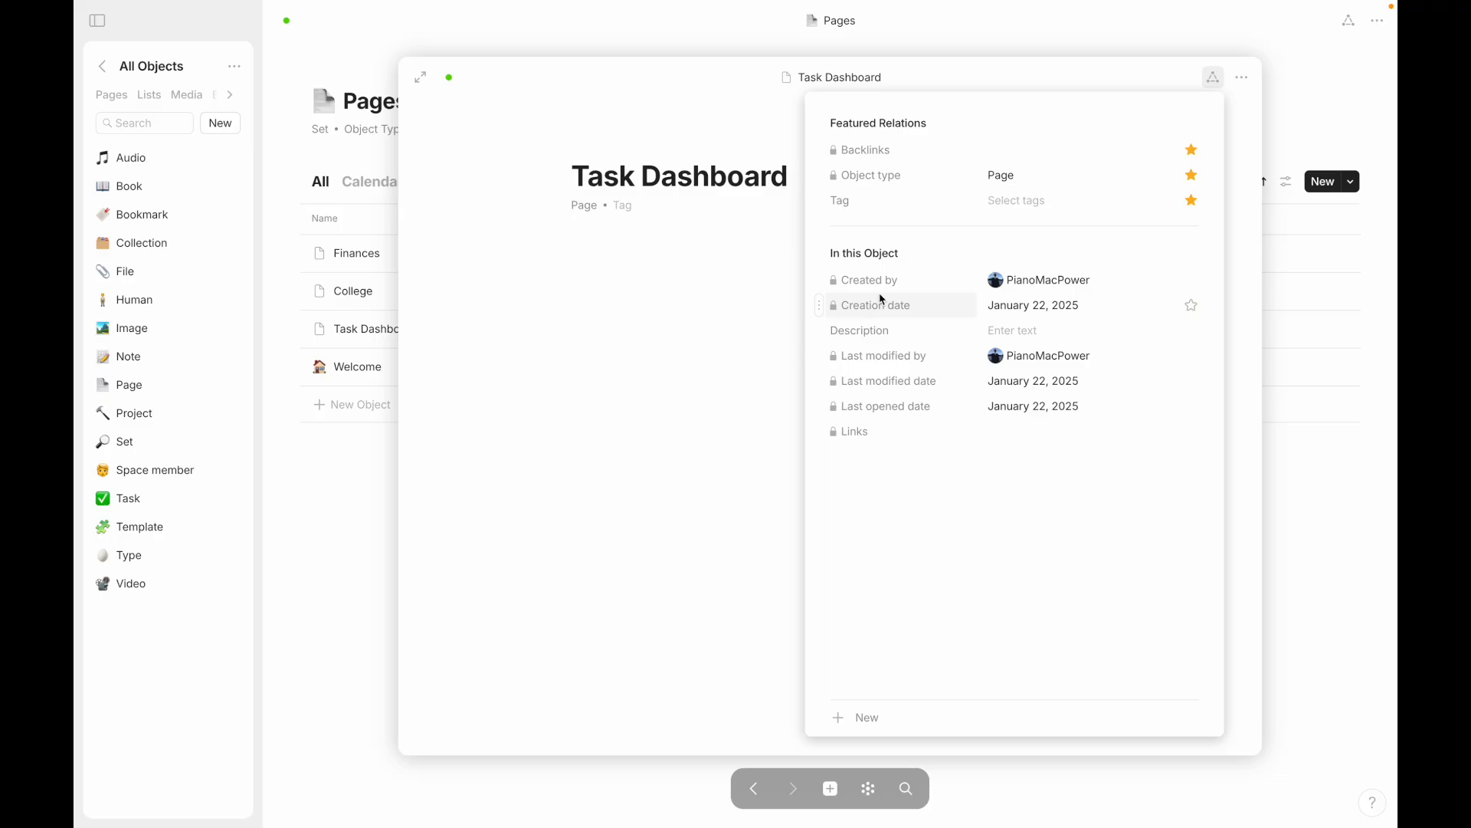
pyautogui.click(605, 470)
pyautogui.click(365, 555)
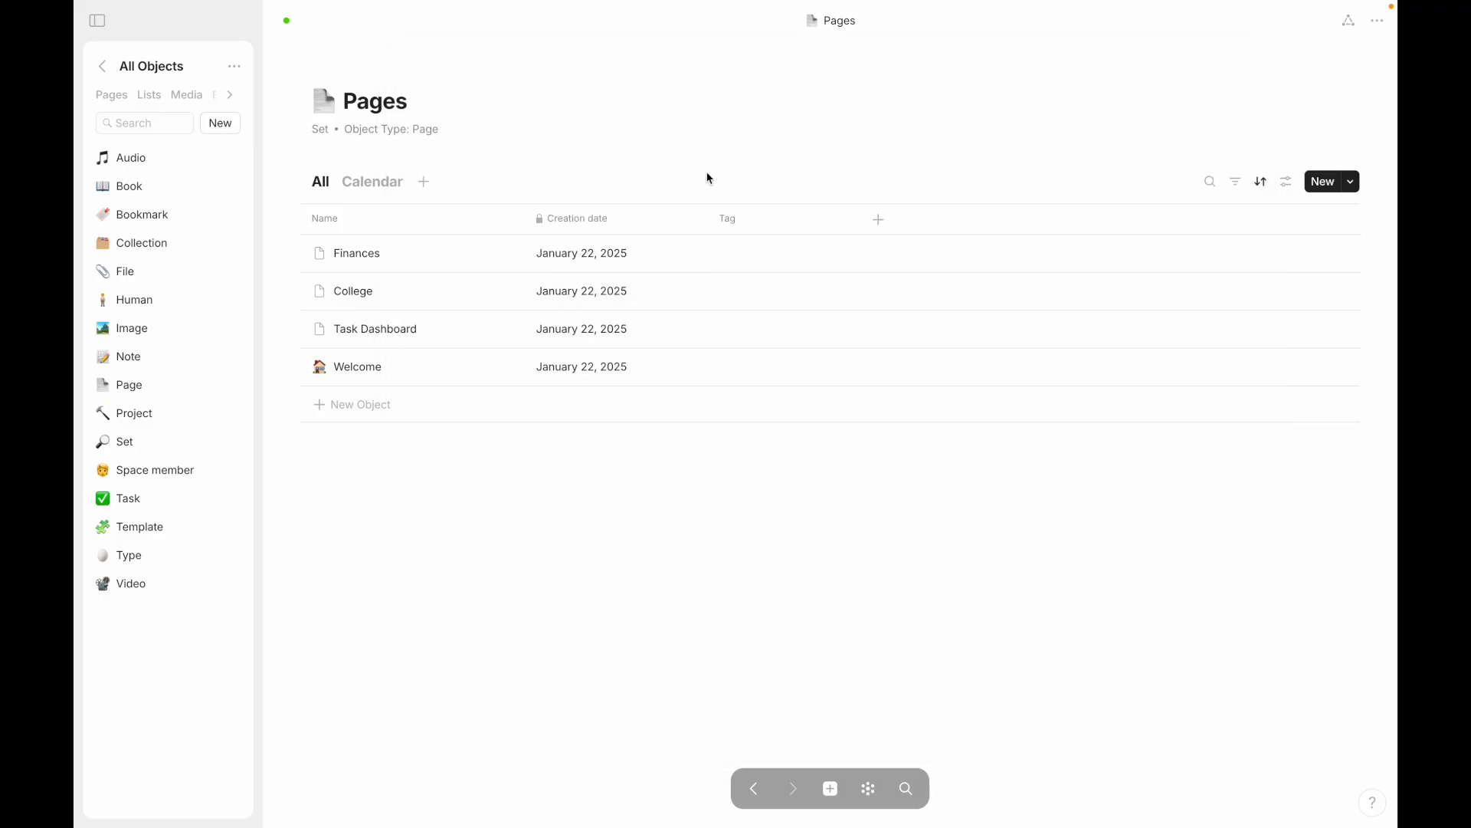
# Step: Try renaming the Tag relation to "Tagg" from its column in the Pages set, and leave it named Tag
pyautogui.click(754, 220)
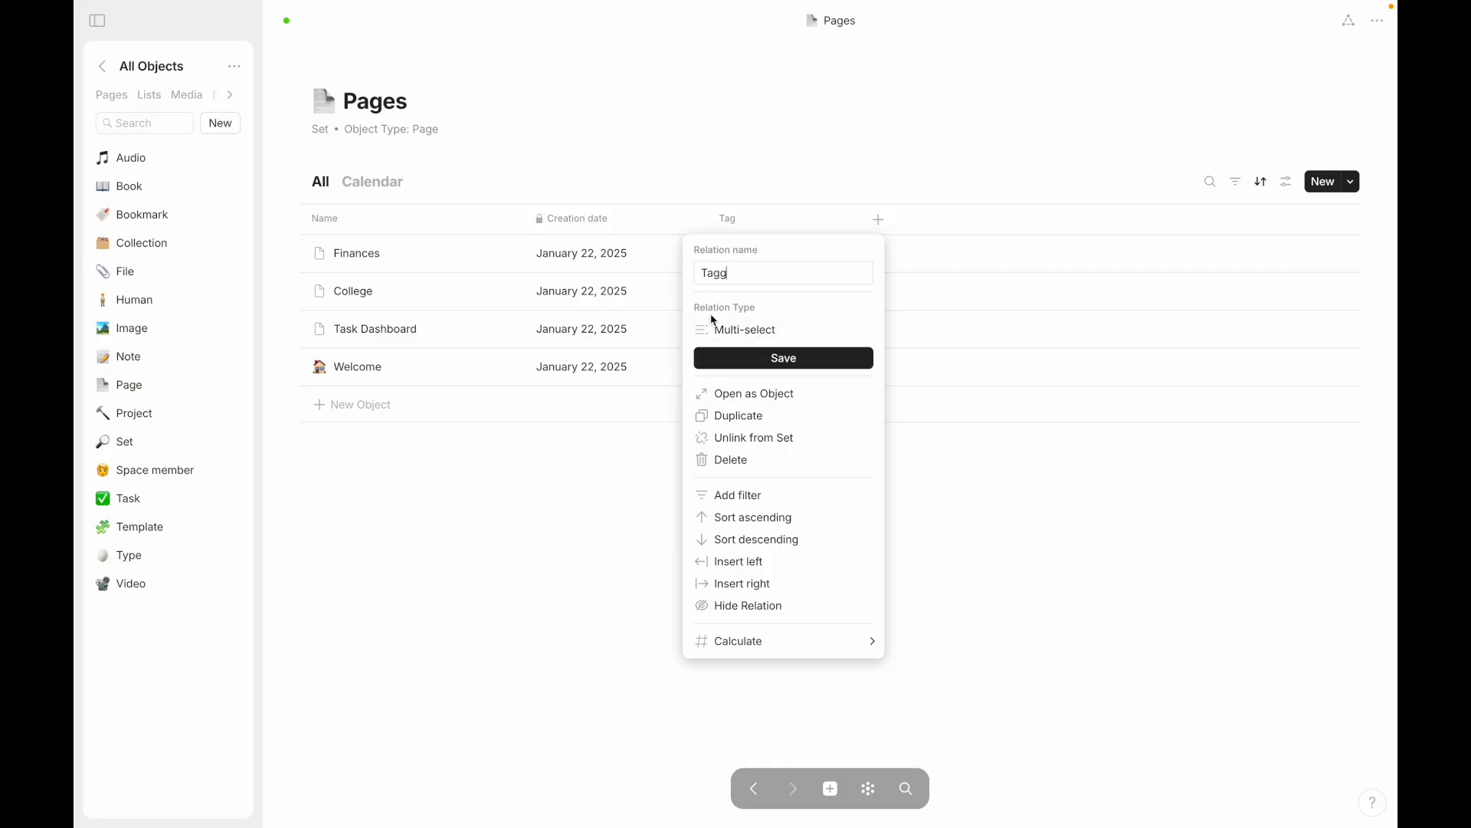
pyautogui.write('g')
pyautogui.click(565, 494)
pyautogui.click(774, 224)
pyautogui.press('Return')
pyautogui.click(766, 230)
pyautogui.click(610, 566)
pyautogui.click(778, 219)
pyautogui.press('Return')
# Step: Hide the Tag relation in the Pages set and check that relation on the Welcome page
pyautogui.click(762, 226)
pyautogui.click(736, 610)
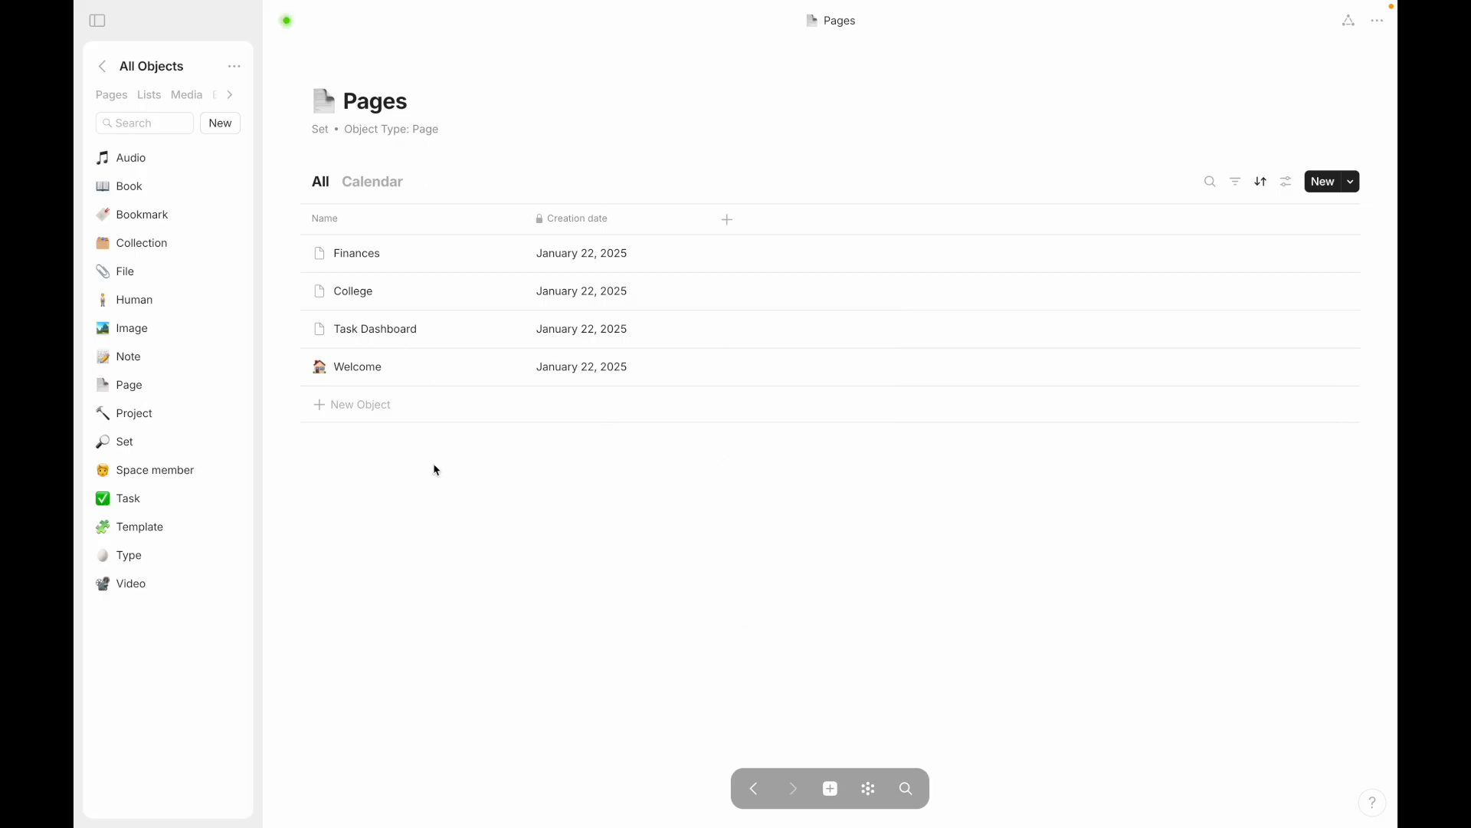
pyautogui.click(357, 368)
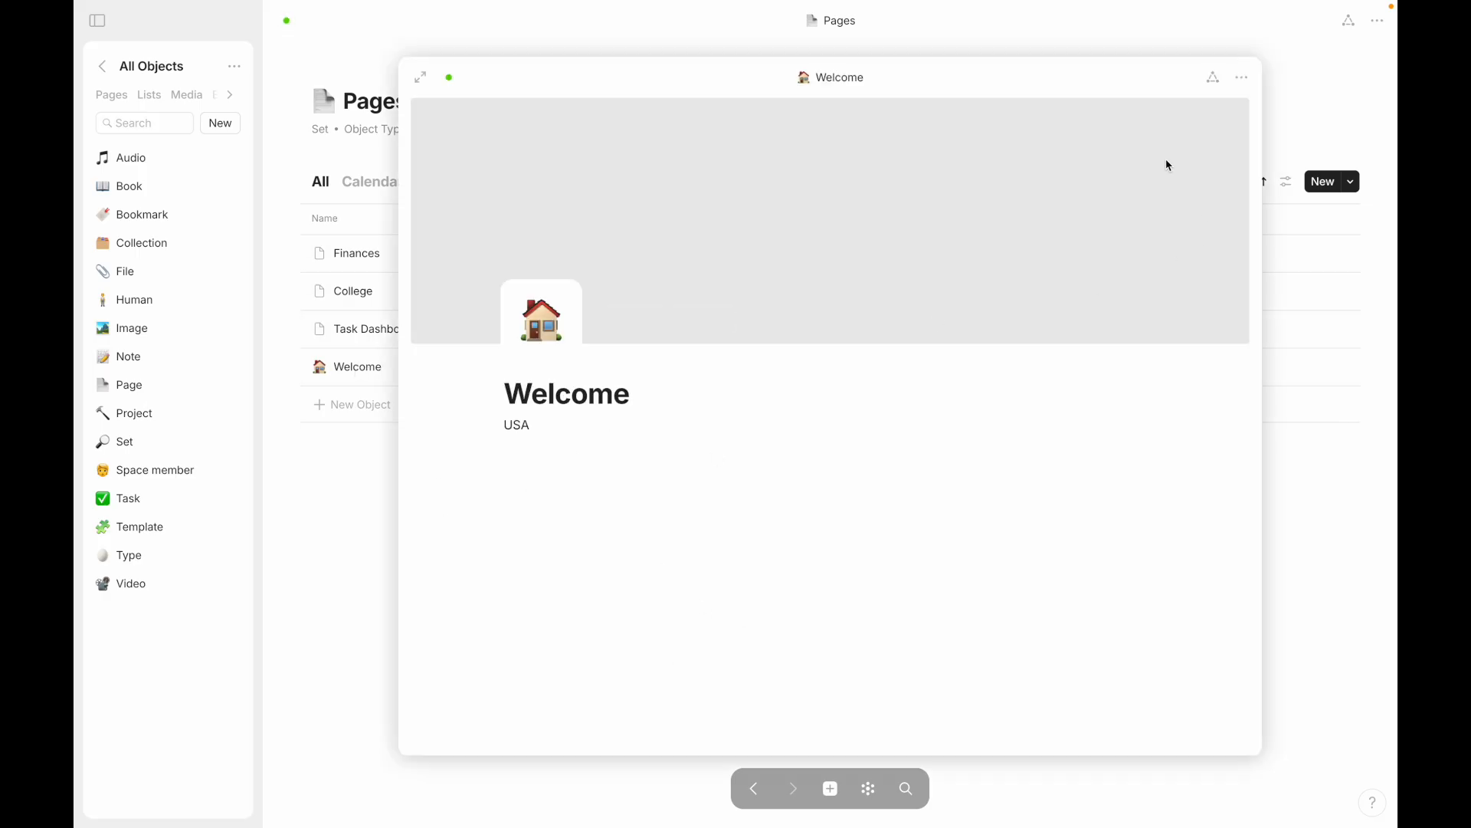
pyautogui.click(1213, 79)
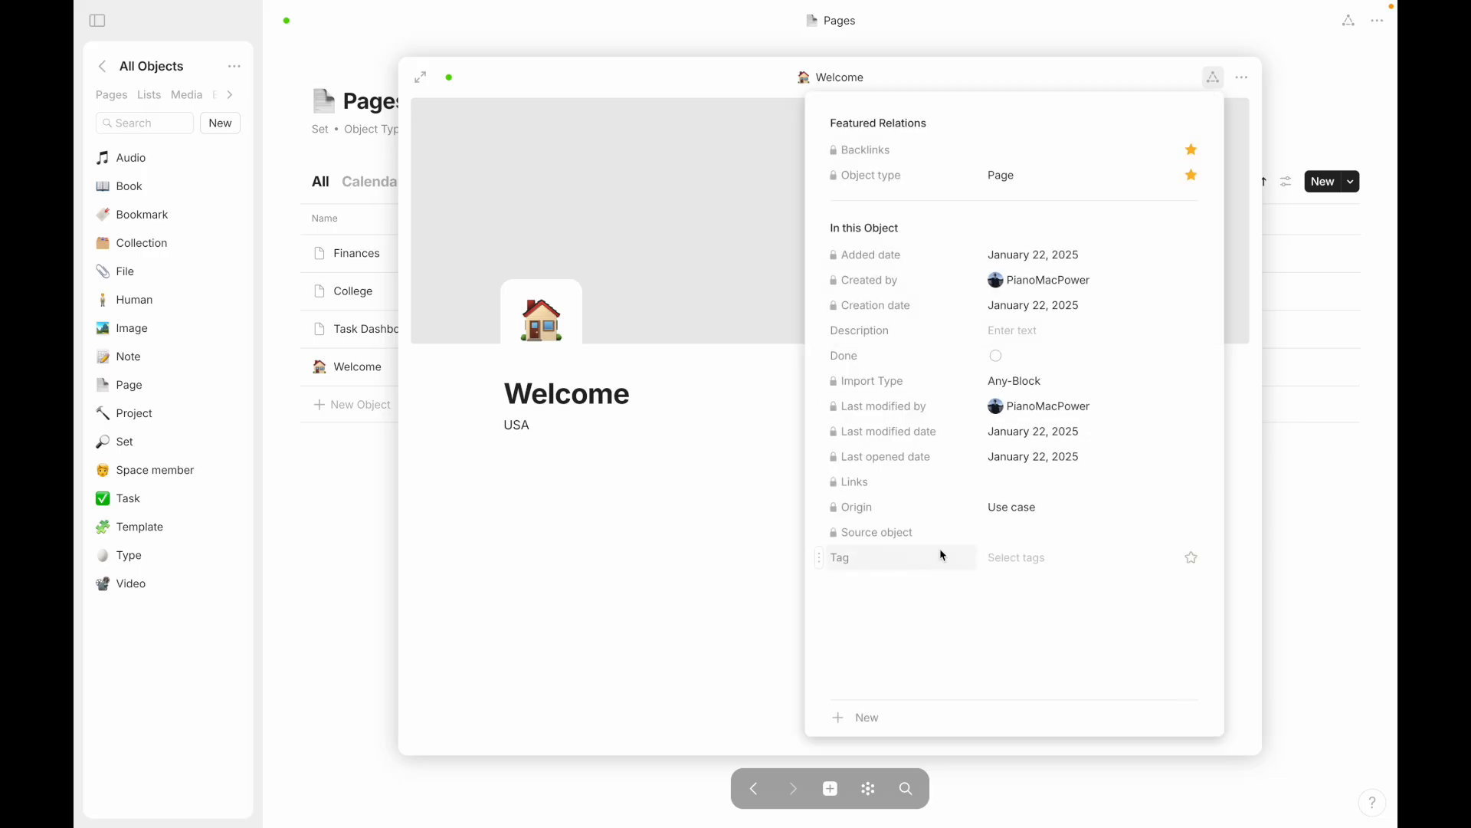
pyautogui.click(339, 668)
pyautogui.click(288, 620)
# Step: Show the Tag relation as a column in the Pages set again
pyautogui.click(728, 220)
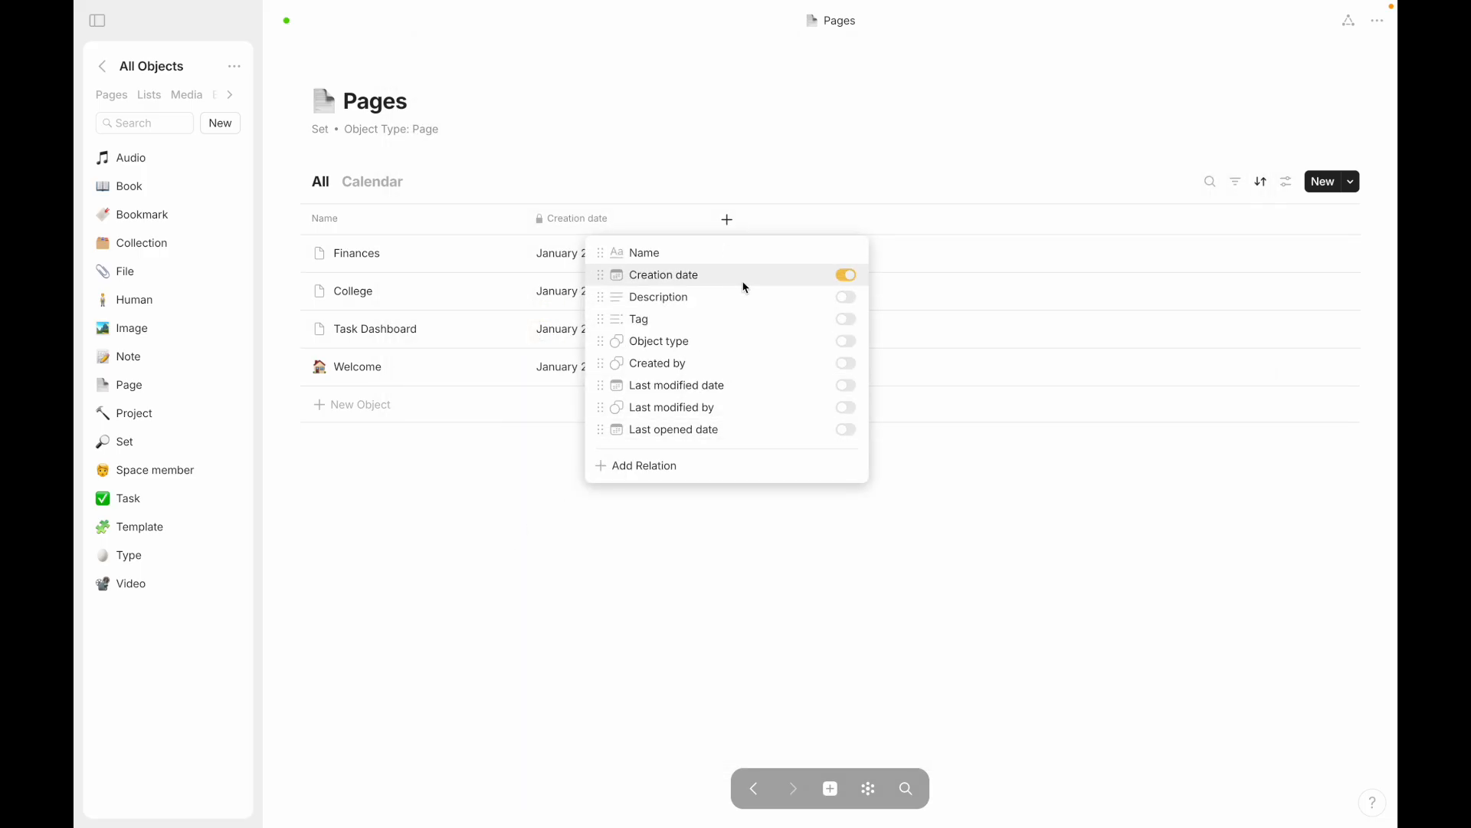
pyautogui.click(847, 321)
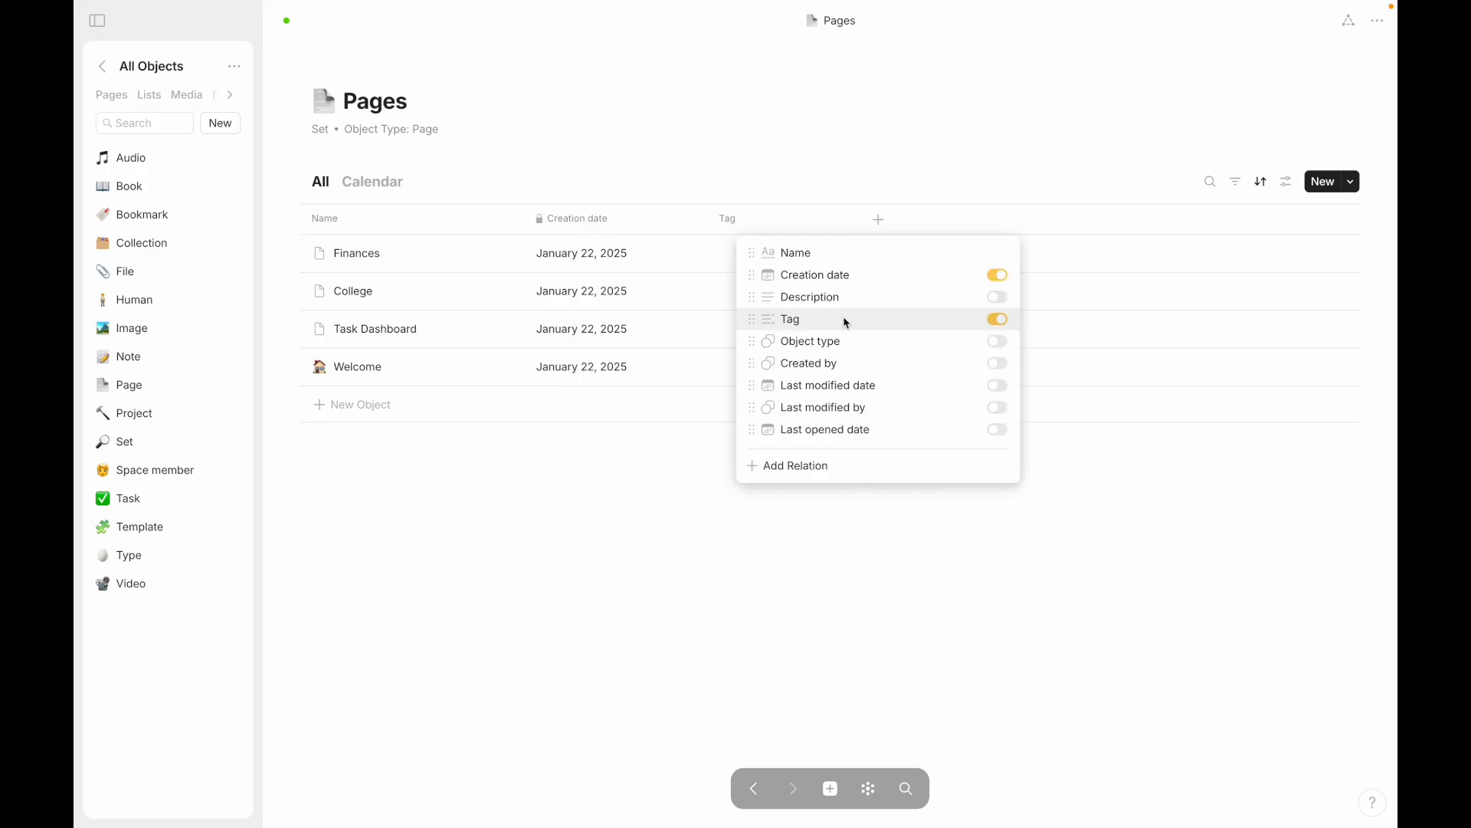
# Step: Hide the Tag relation from the columns of the Pages set
pyautogui.click(998, 322)
pyautogui.click(774, 216)
pyautogui.click(728, 220)
pyautogui.click(771, 164)
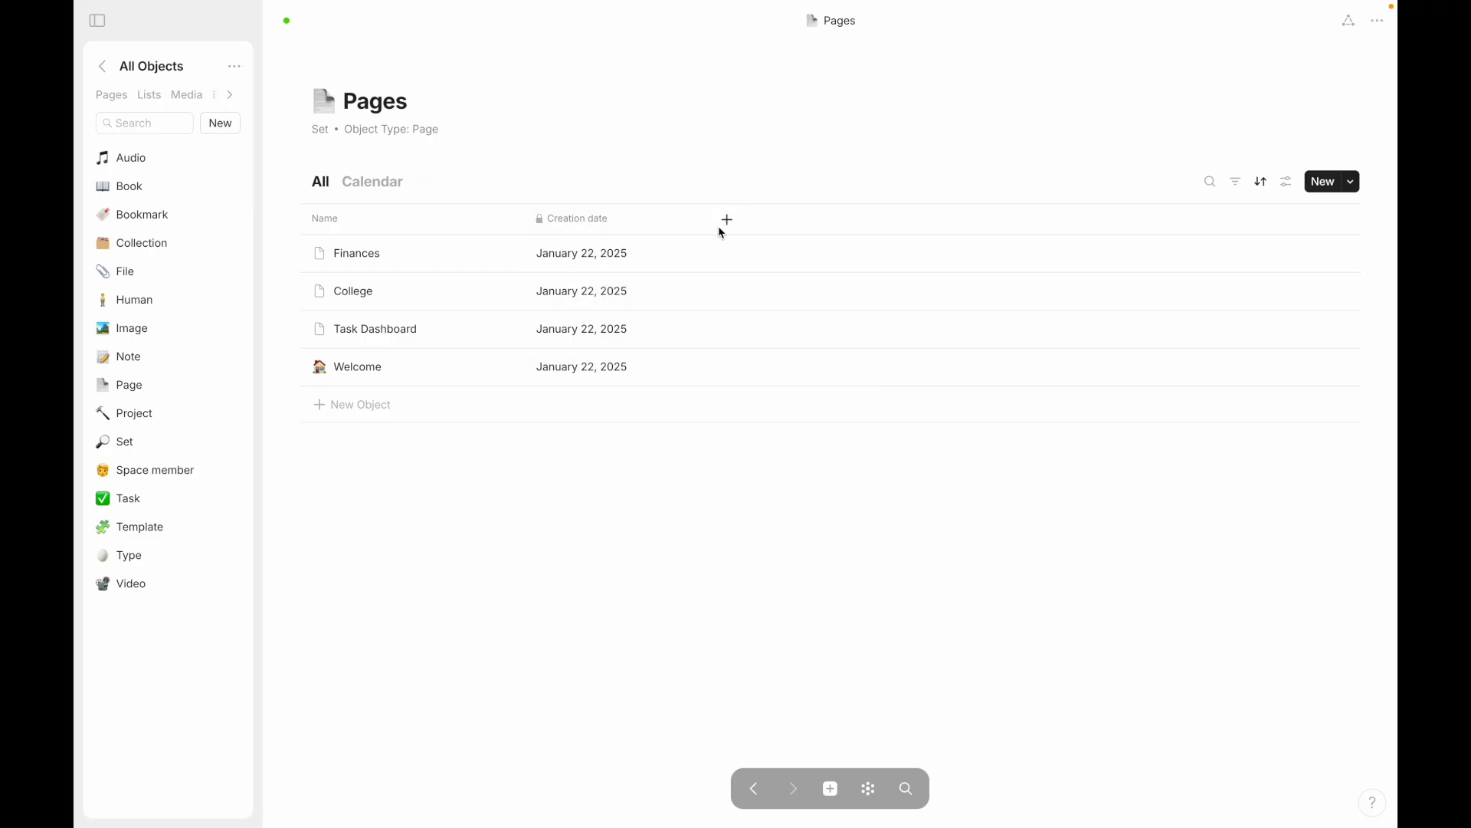
# Step: Check the Tag relation in the relations of the Task Dashboard page and return to the Pages set
pyautogui.click(397, 337)
pyautogui.click(1213, 77)
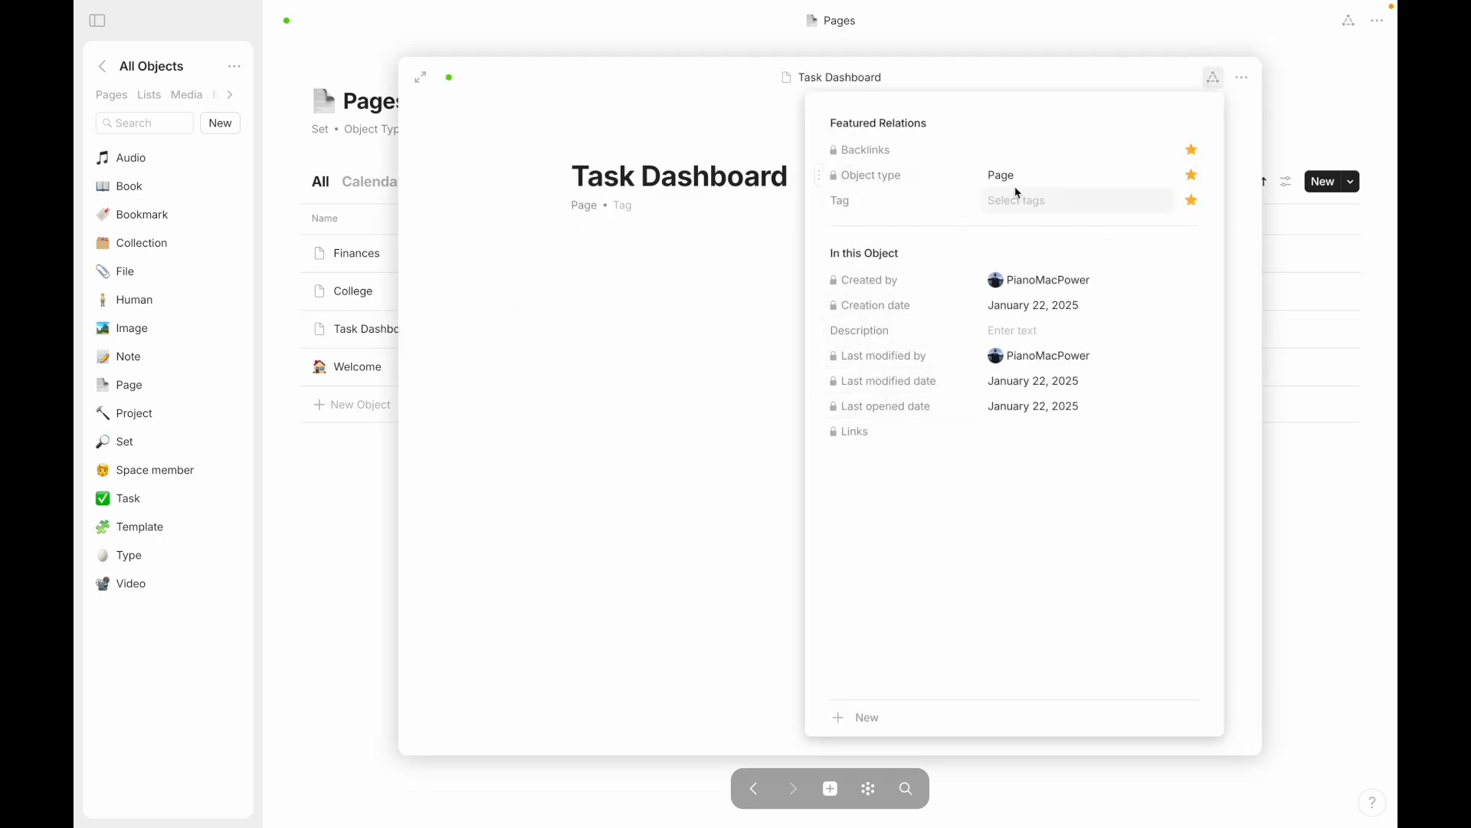
pyautogui.click(381, 579)
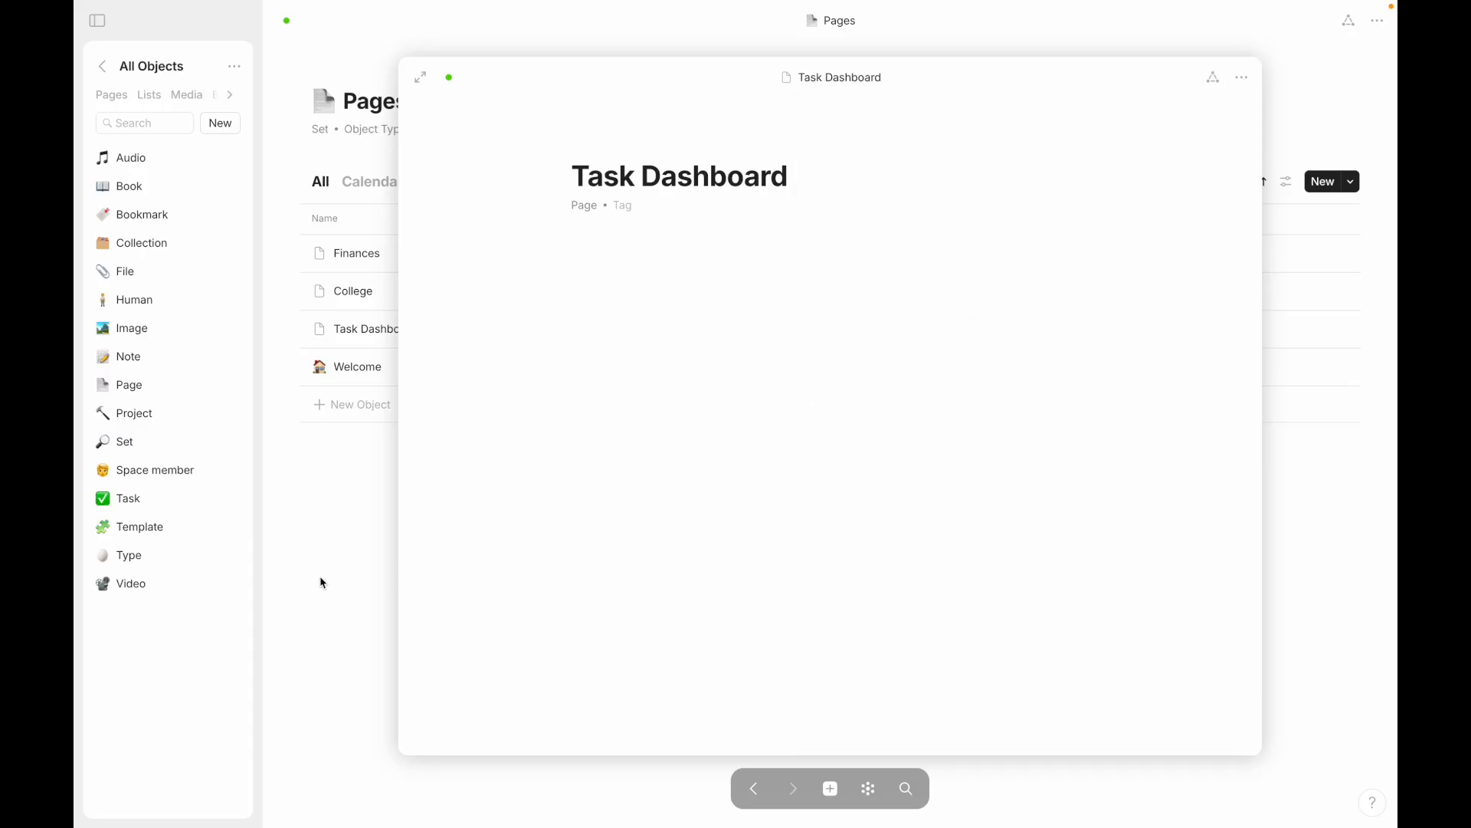
pyautogui.click(320, 576)
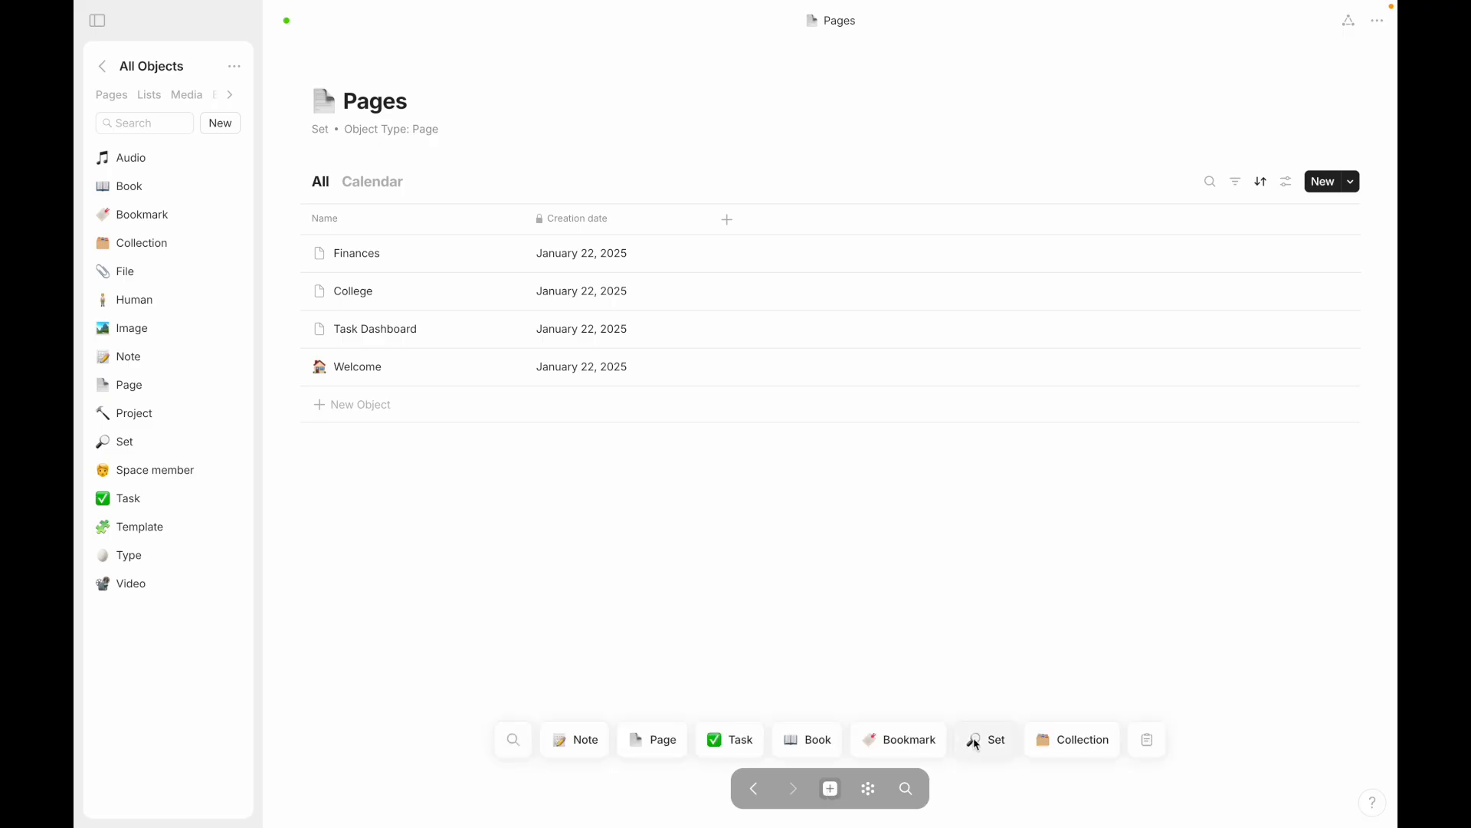
# Step: Create a new set named "Set of Books" that queries the object type Book
pyautogui.click(975, 744)
pyautogui.write('N')
pyautogui.press('BackSpace')
pyautogui.write('Set of Books')
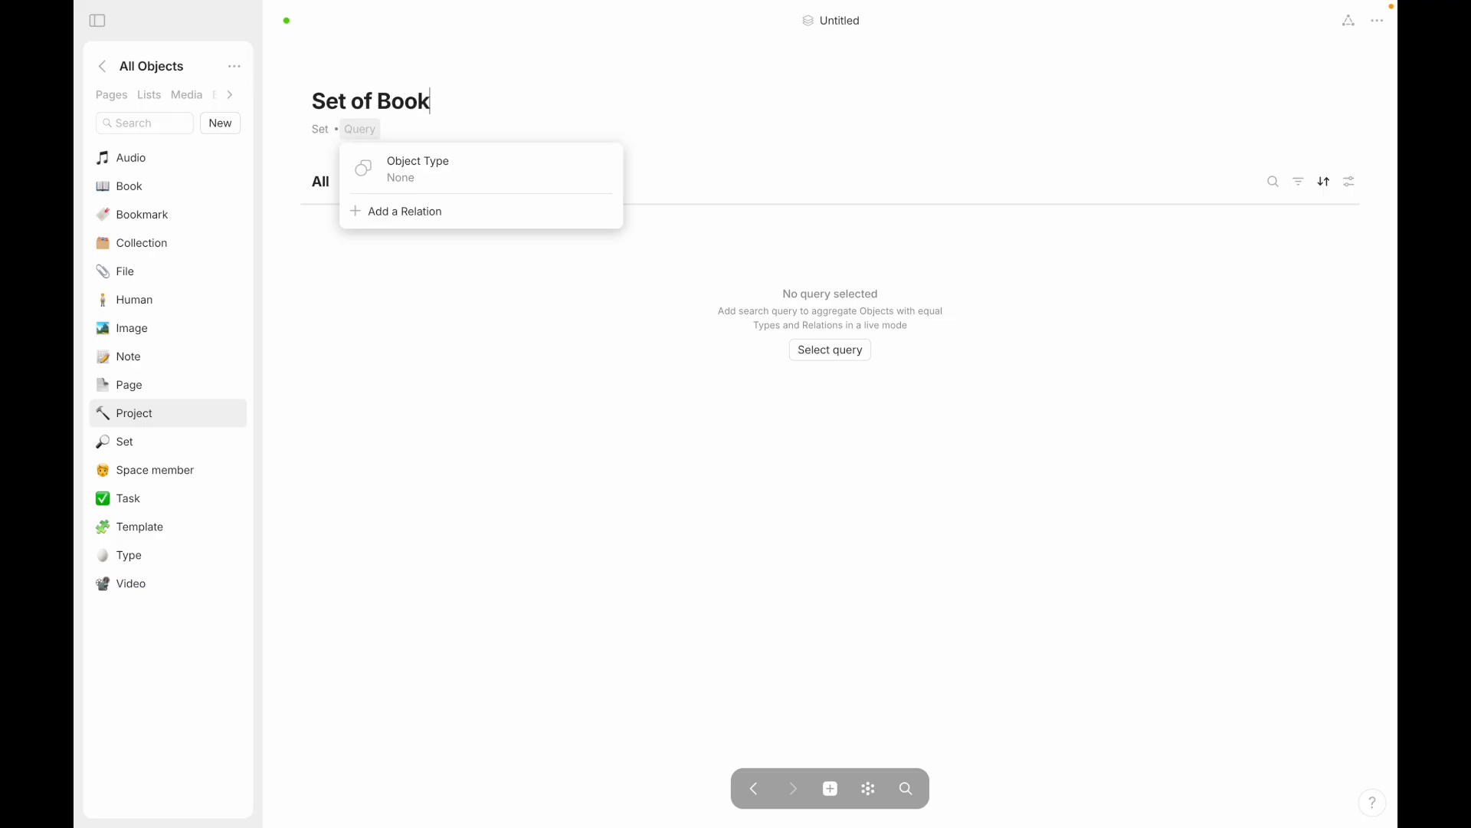
pyautogui.click(394, 180)
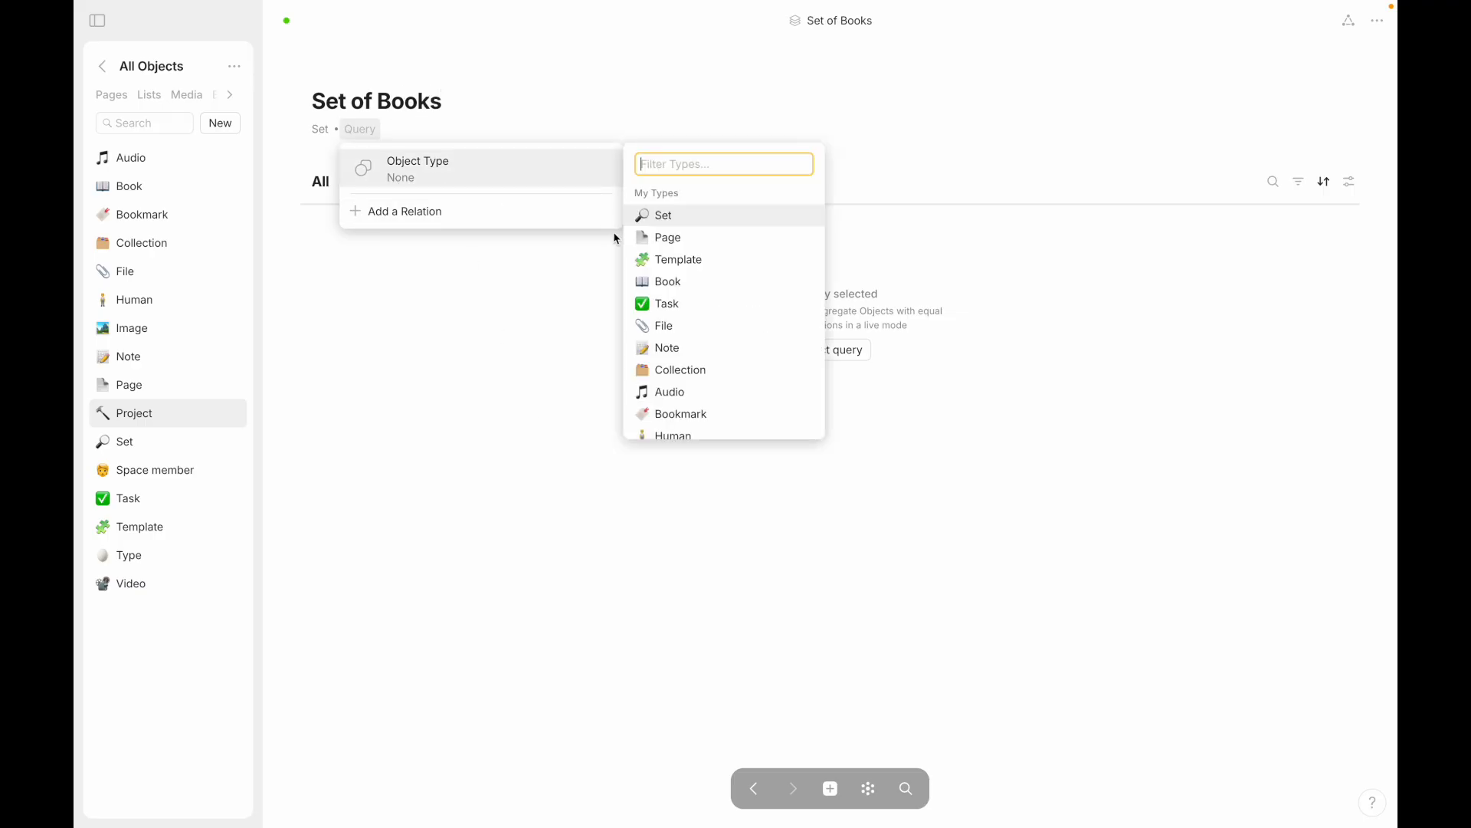
pyautogui.click(665, 282)
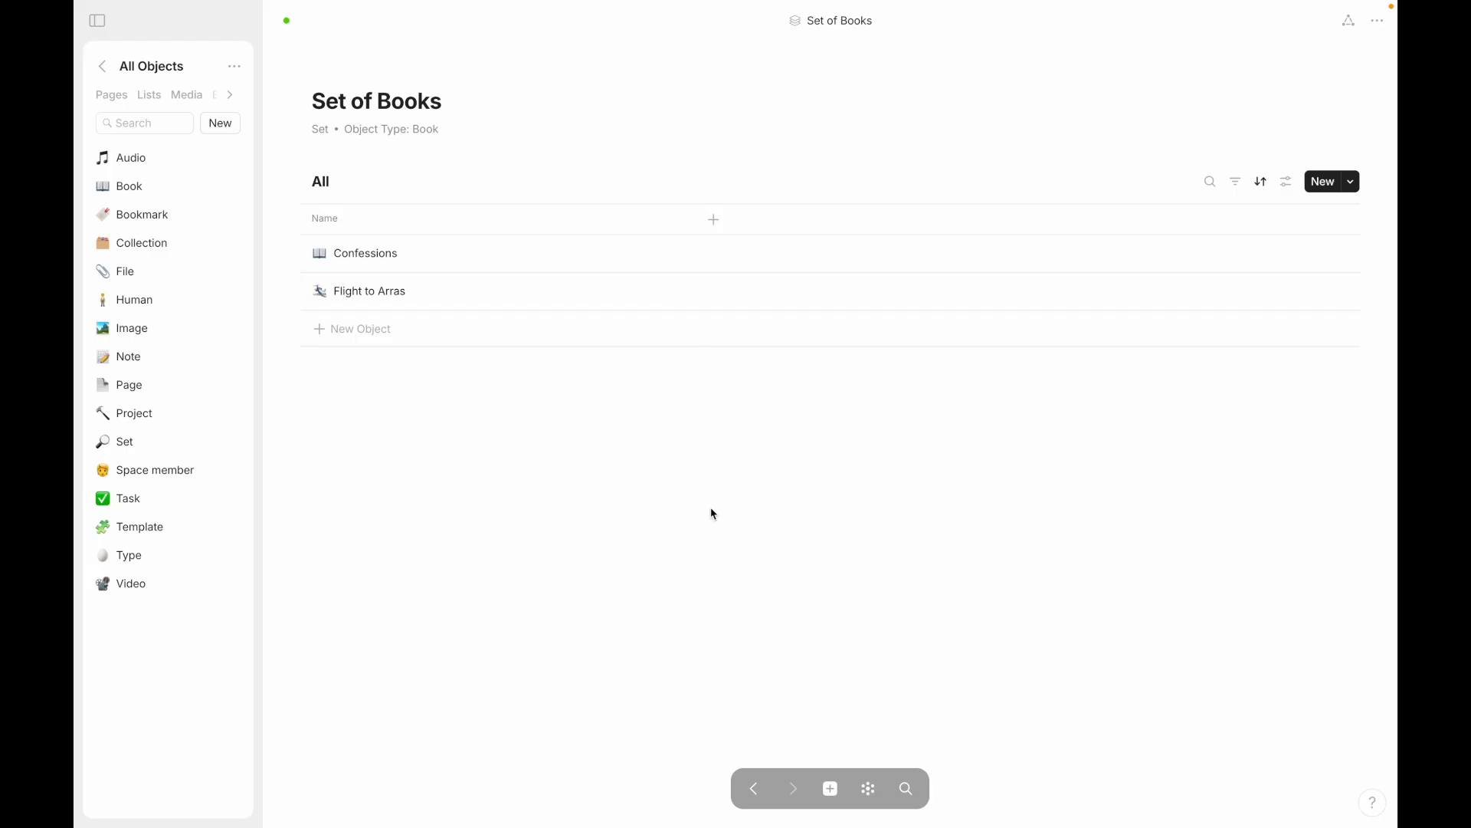
# Step: Review the relations offered for Set of Books and go back to the Pages set
pyautogui.click(715, 221)
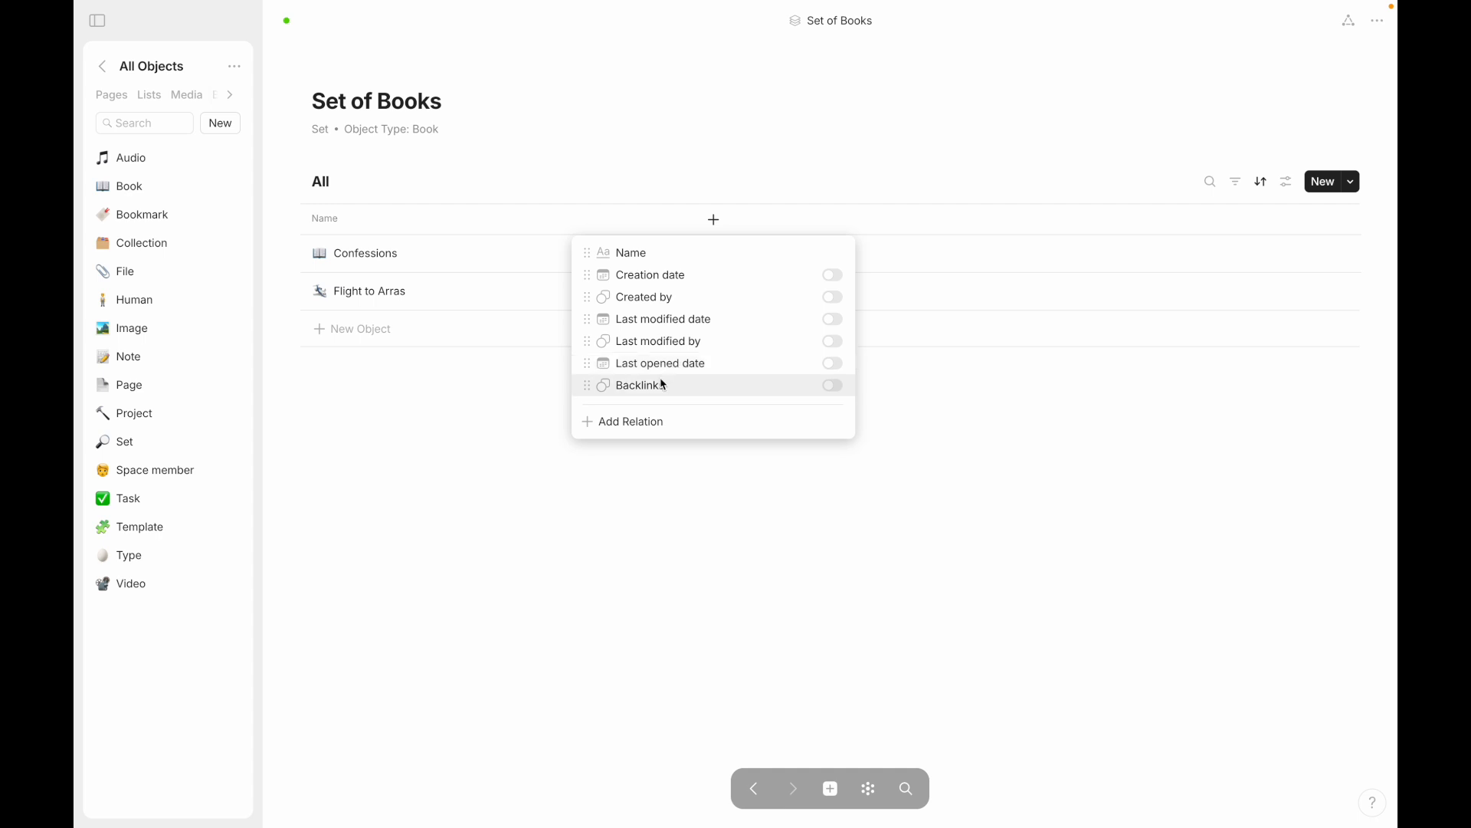
pyautogui.click(459, 427)
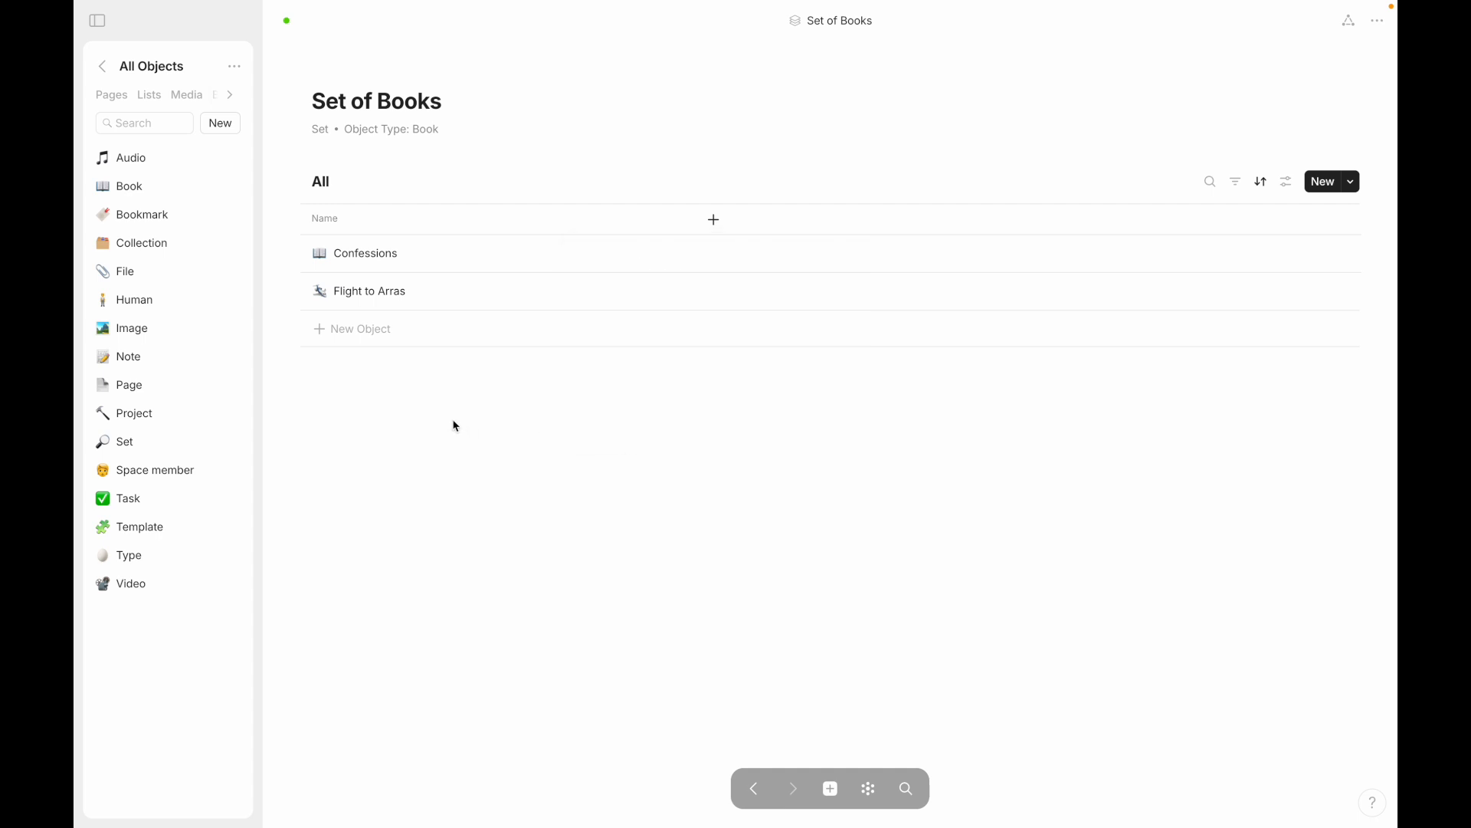
pyautogui.click(766, 804)
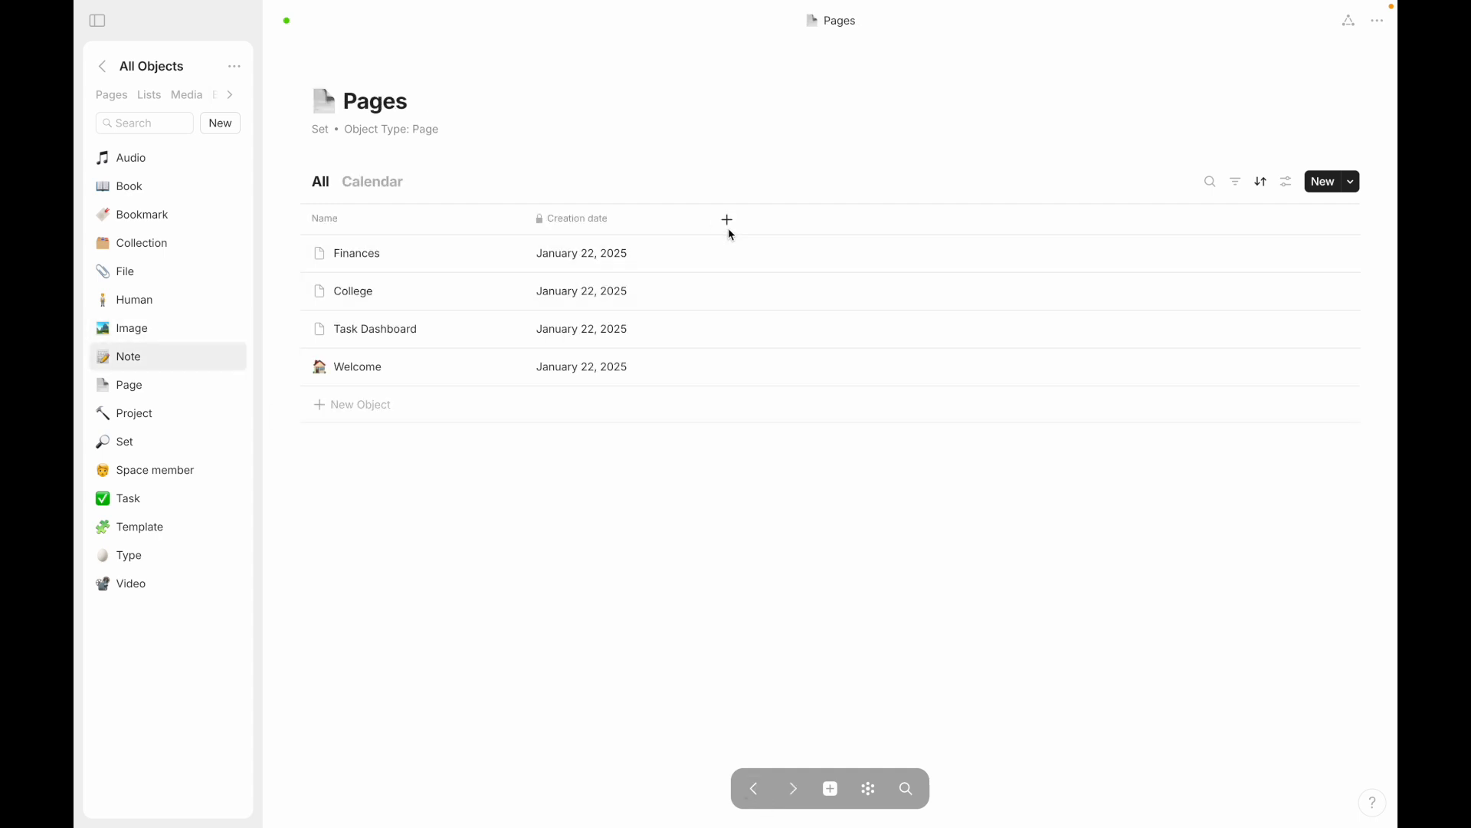
# Step: Show the Tag relation as a column in the Pages set and unlink it from the set
pyautogui.click(728, 220)
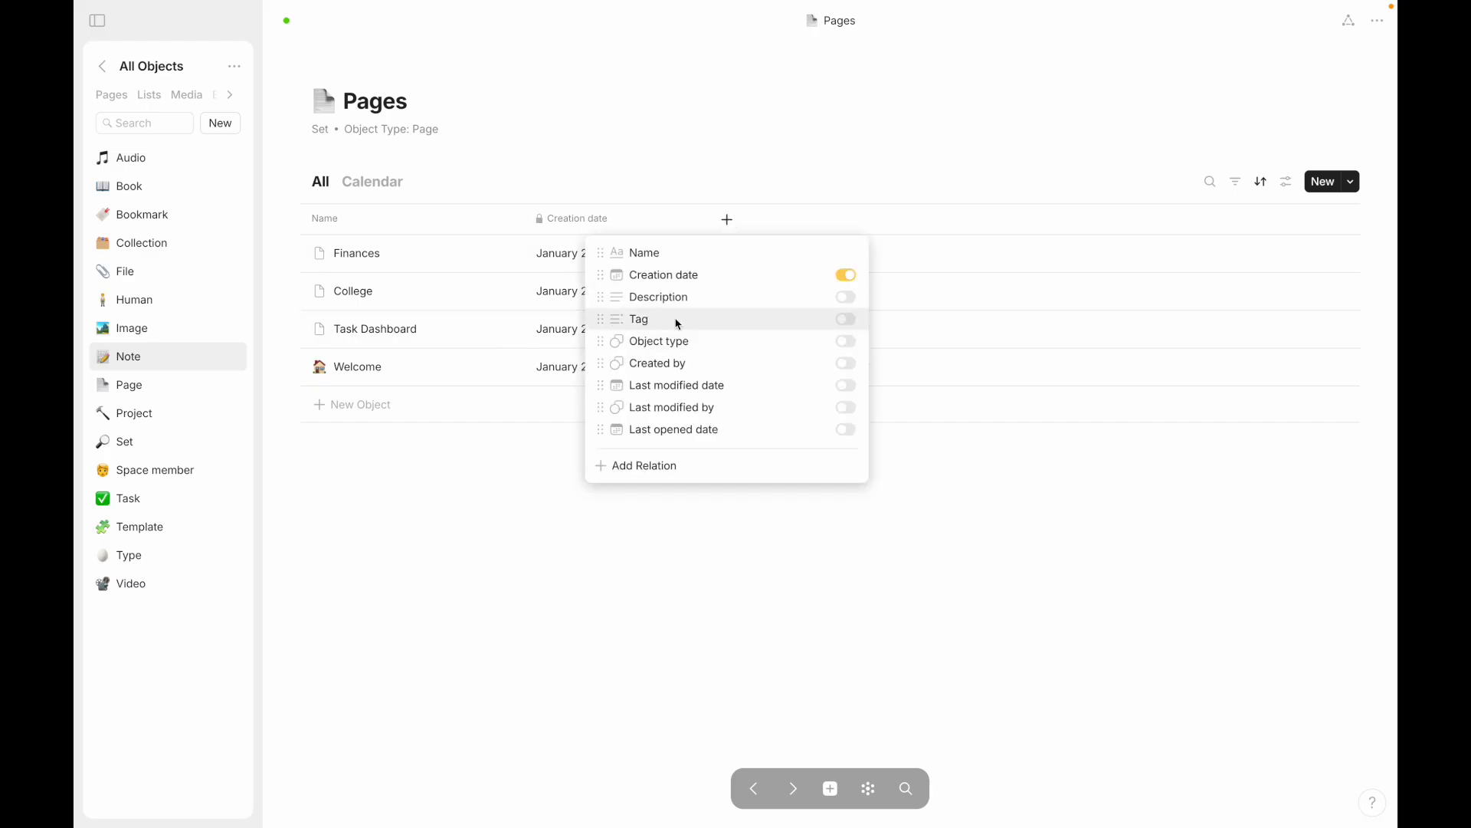
pyautogui.click(846, 320)
pyautogui.click(800, 167)
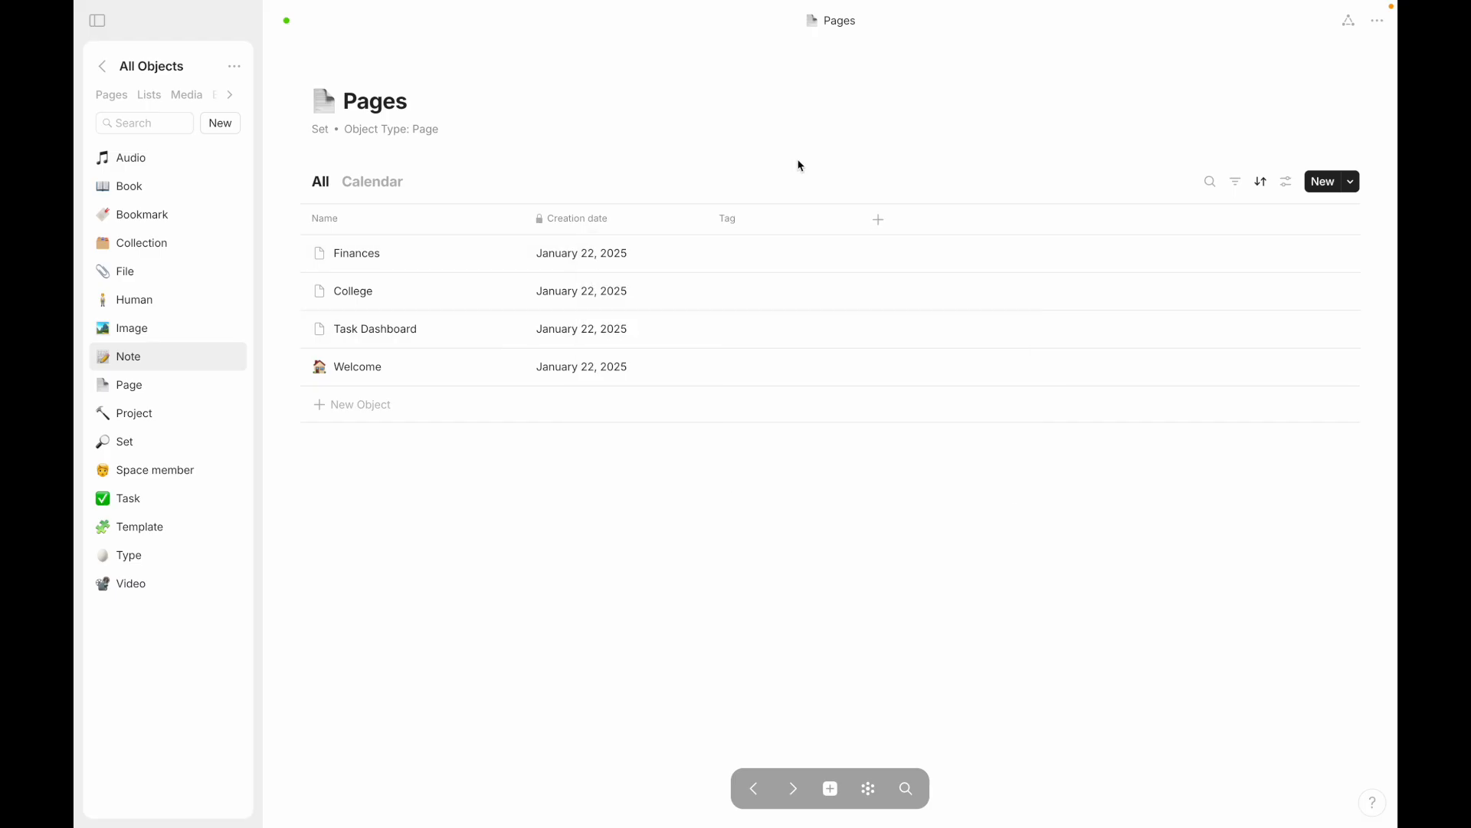
pyautogui.click(767, 213)
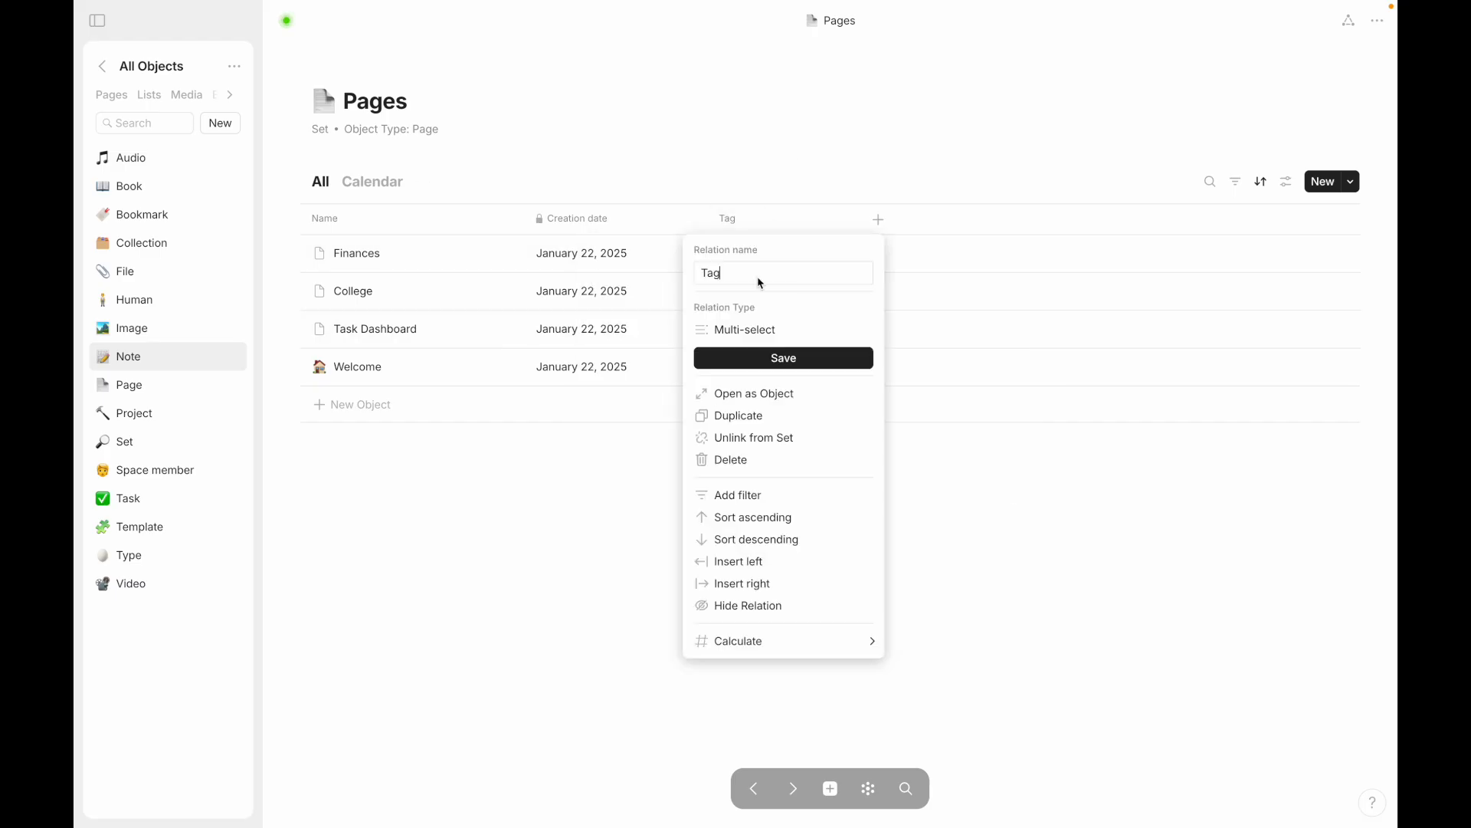
pyautogui.click(747, 445)
# Step: Add the existing Tag relation back to the Pages set
pyautogui.click(729, 220)
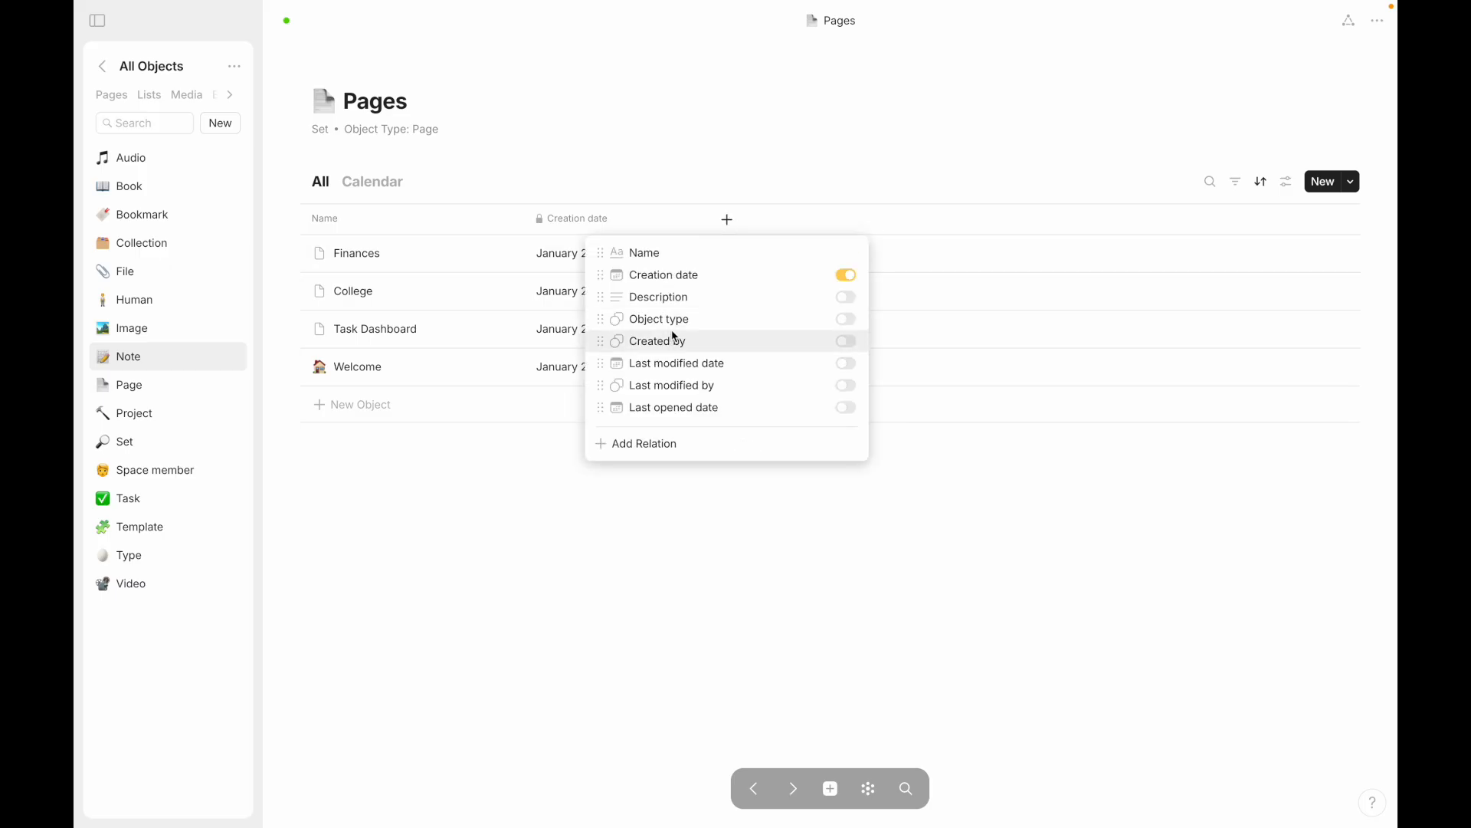
pyautogui.click(642, 446)
pyautogui.click(913, 303)
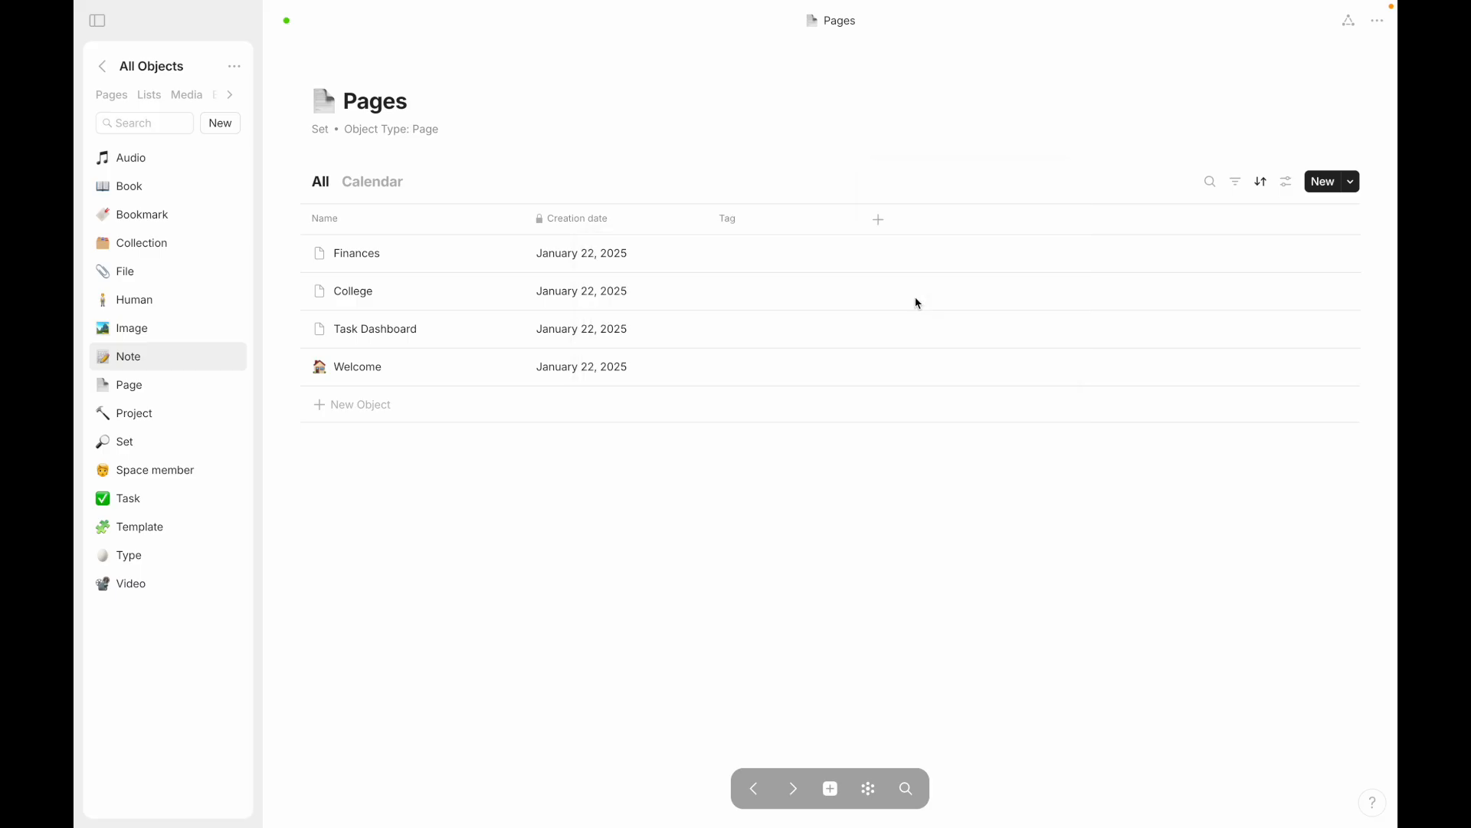
# Step: Hide the Tag column in the Pages set and check Tag in the set's relation list
pyautogui.click(773, 223)
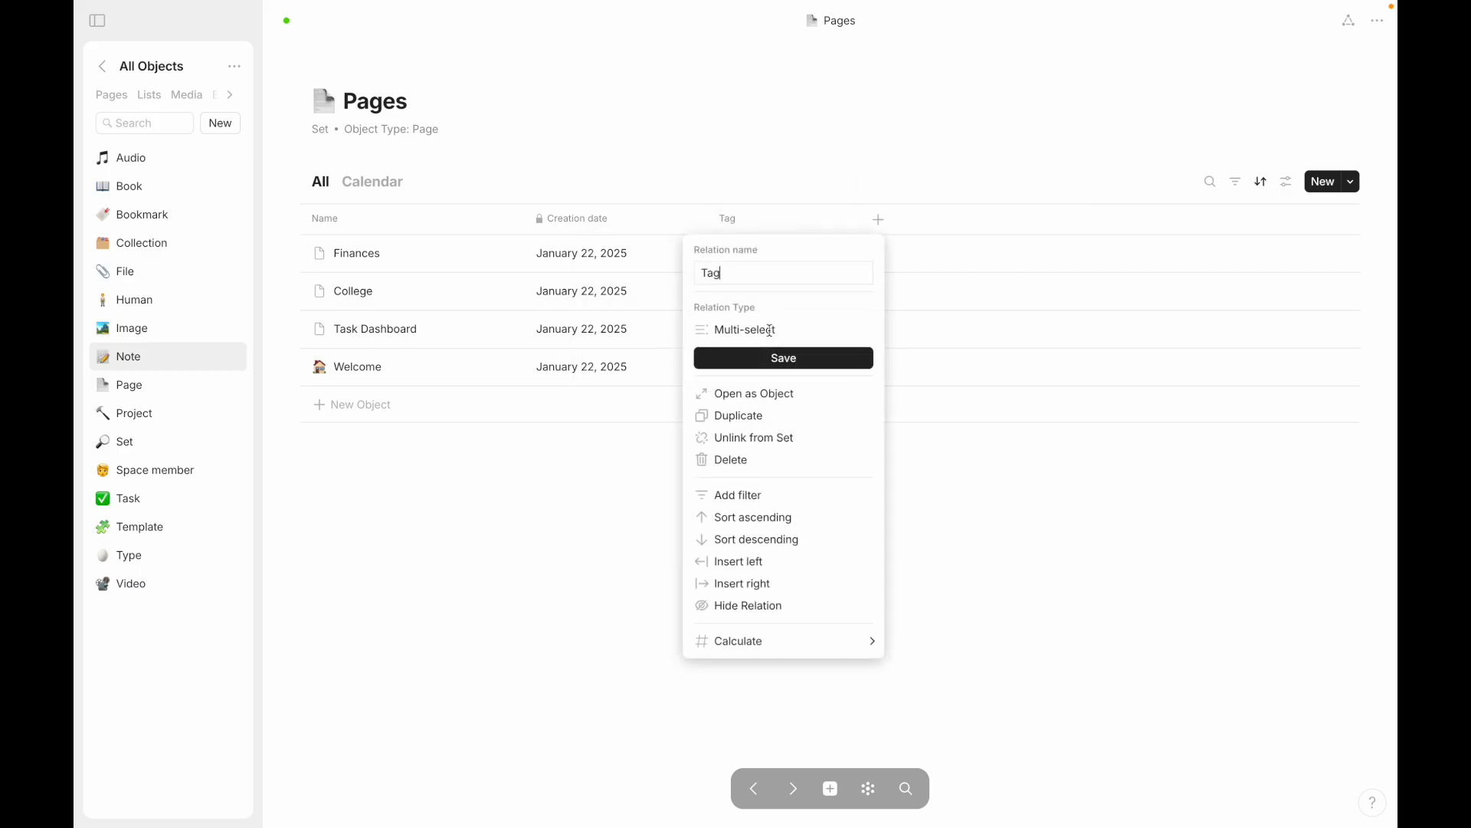
pyautogui.click(770, 605)
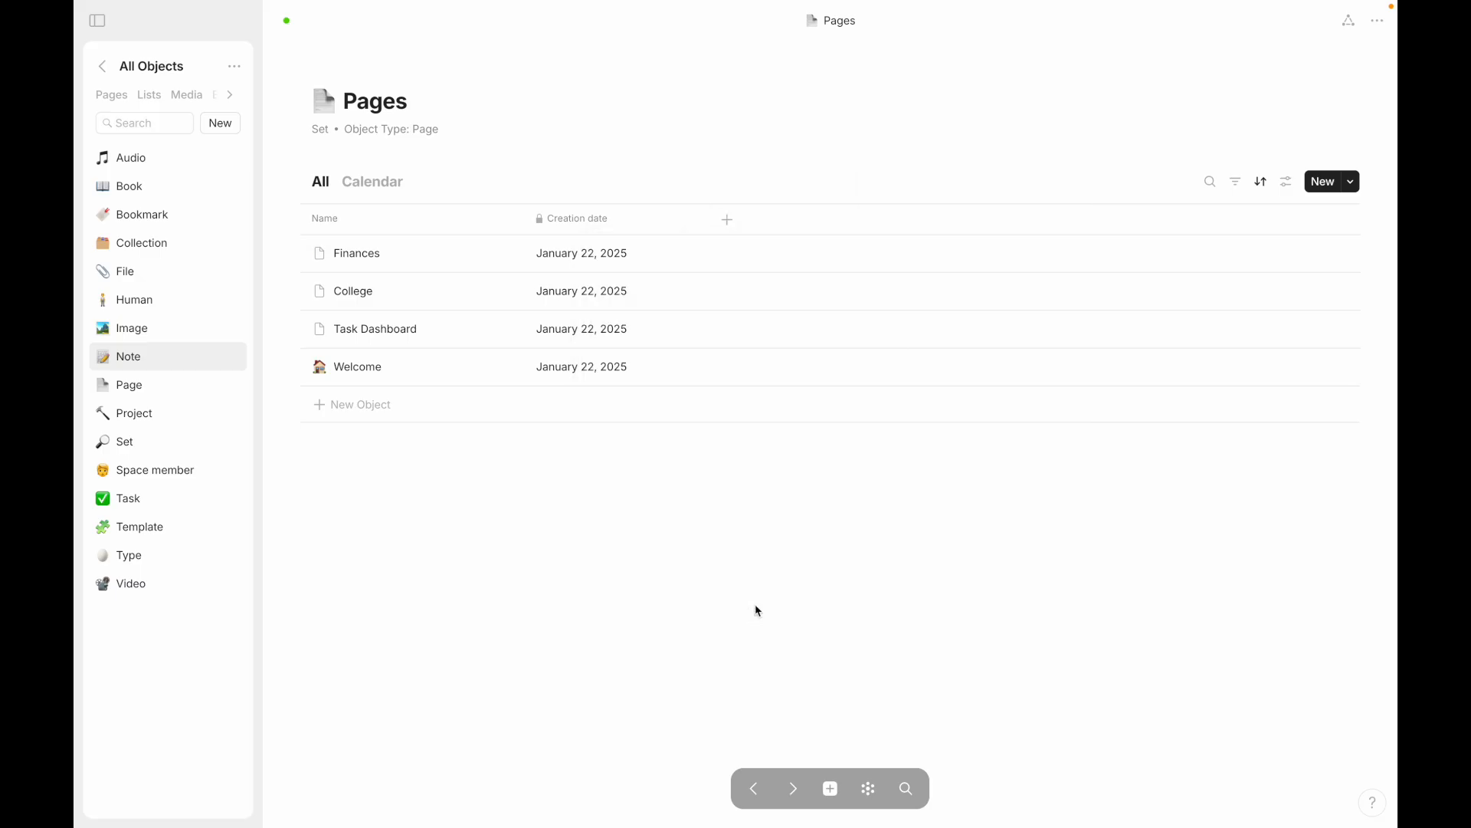
pyautogui.click(727, 219)
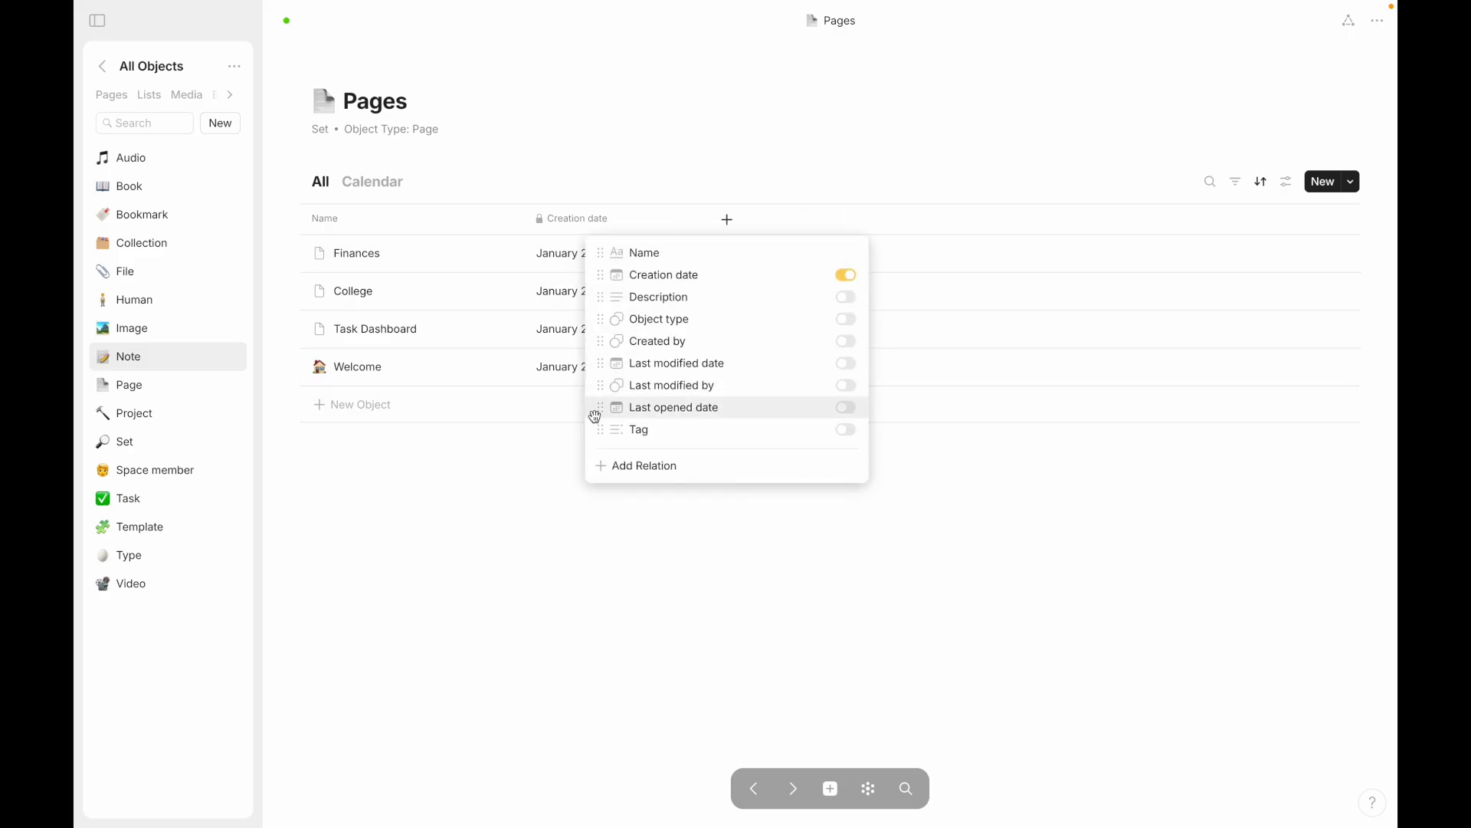
pyautogui.click(825, 618)
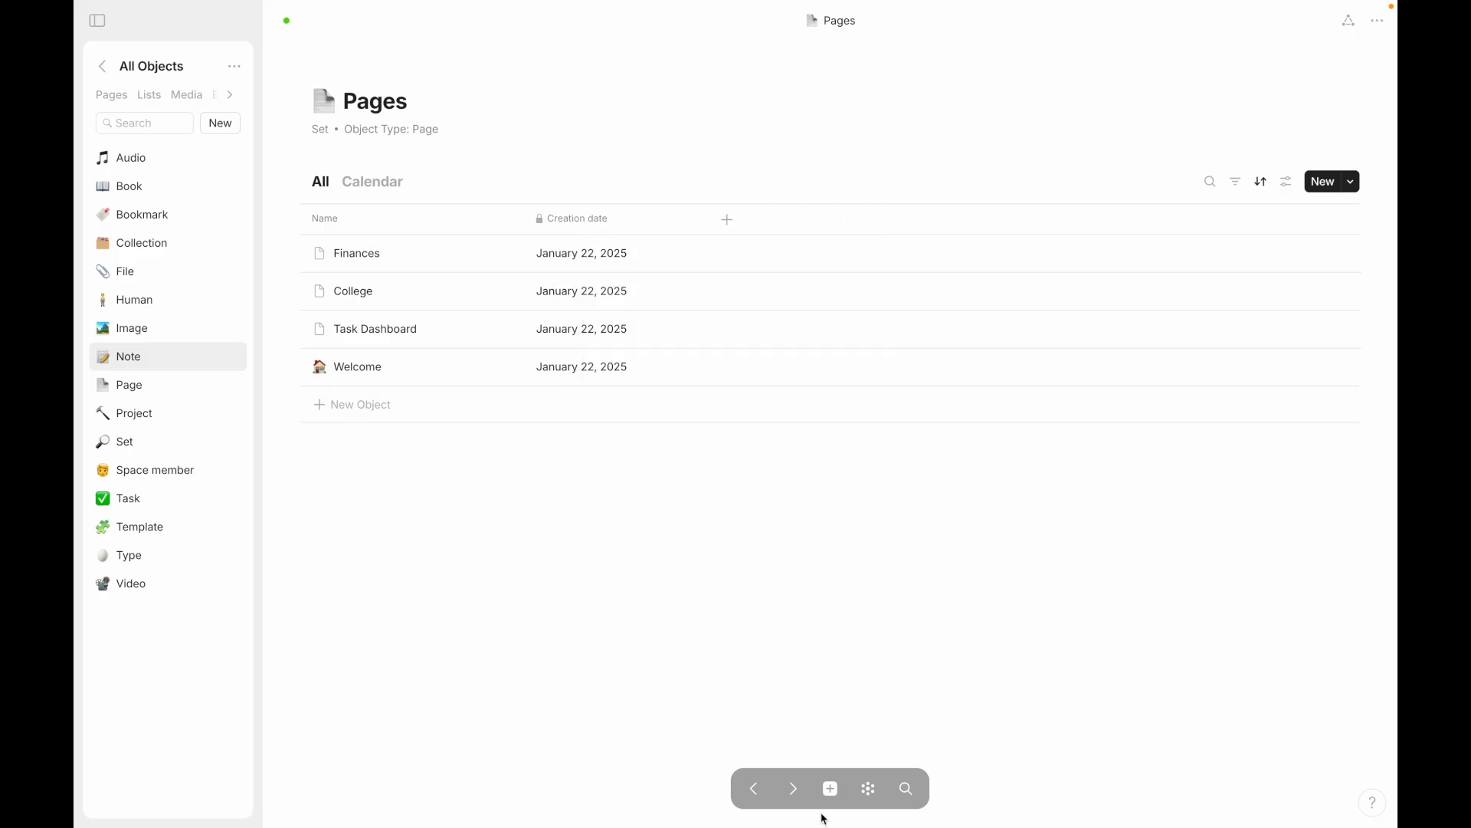
# Step: Return to Set of Books and add the existing Reading Status relation as a column
pyautogui.click(789, 788)
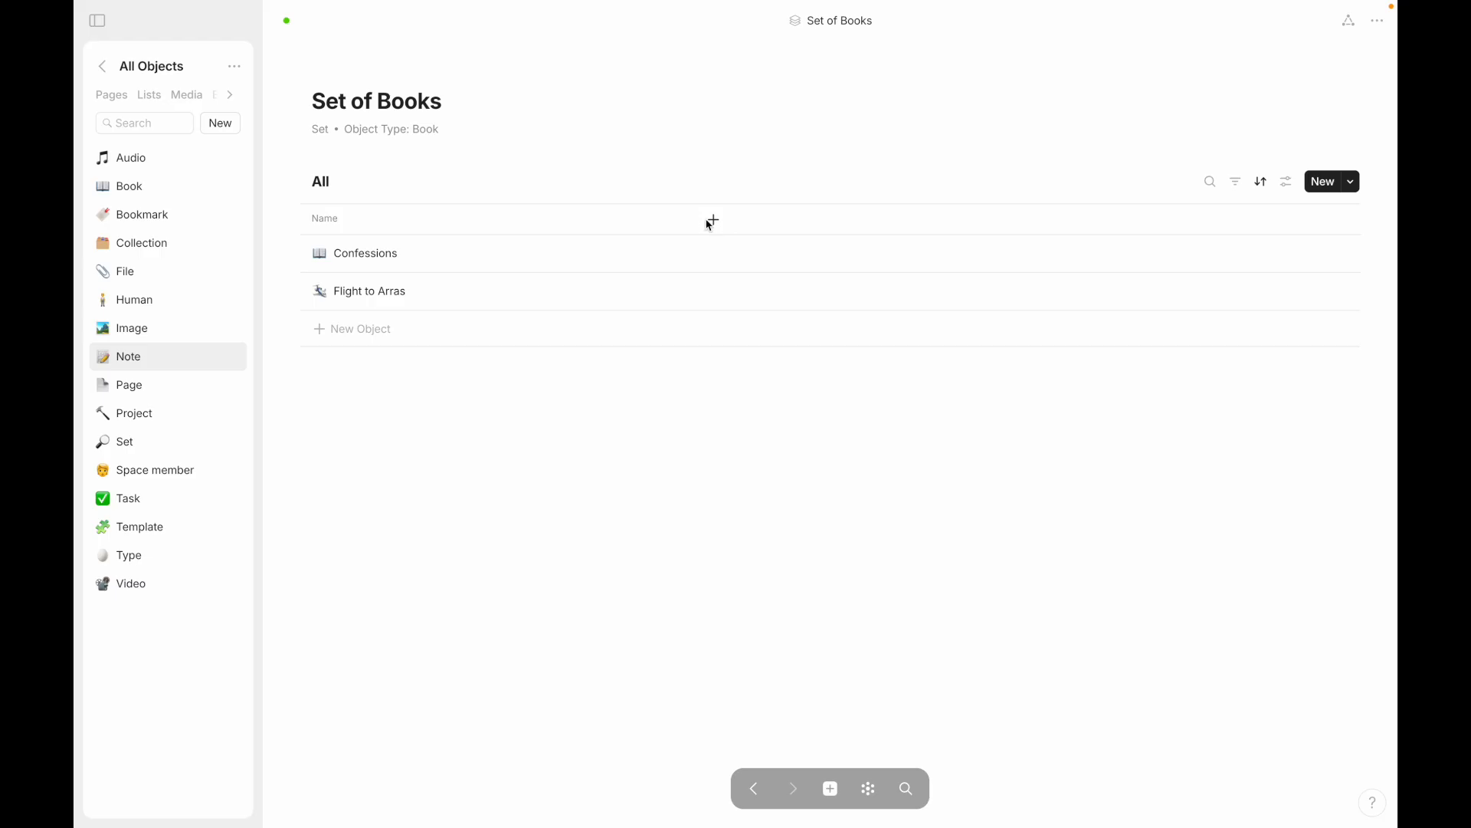
pyautogui.click(711, 222)
pyautogui.click(615, 433)
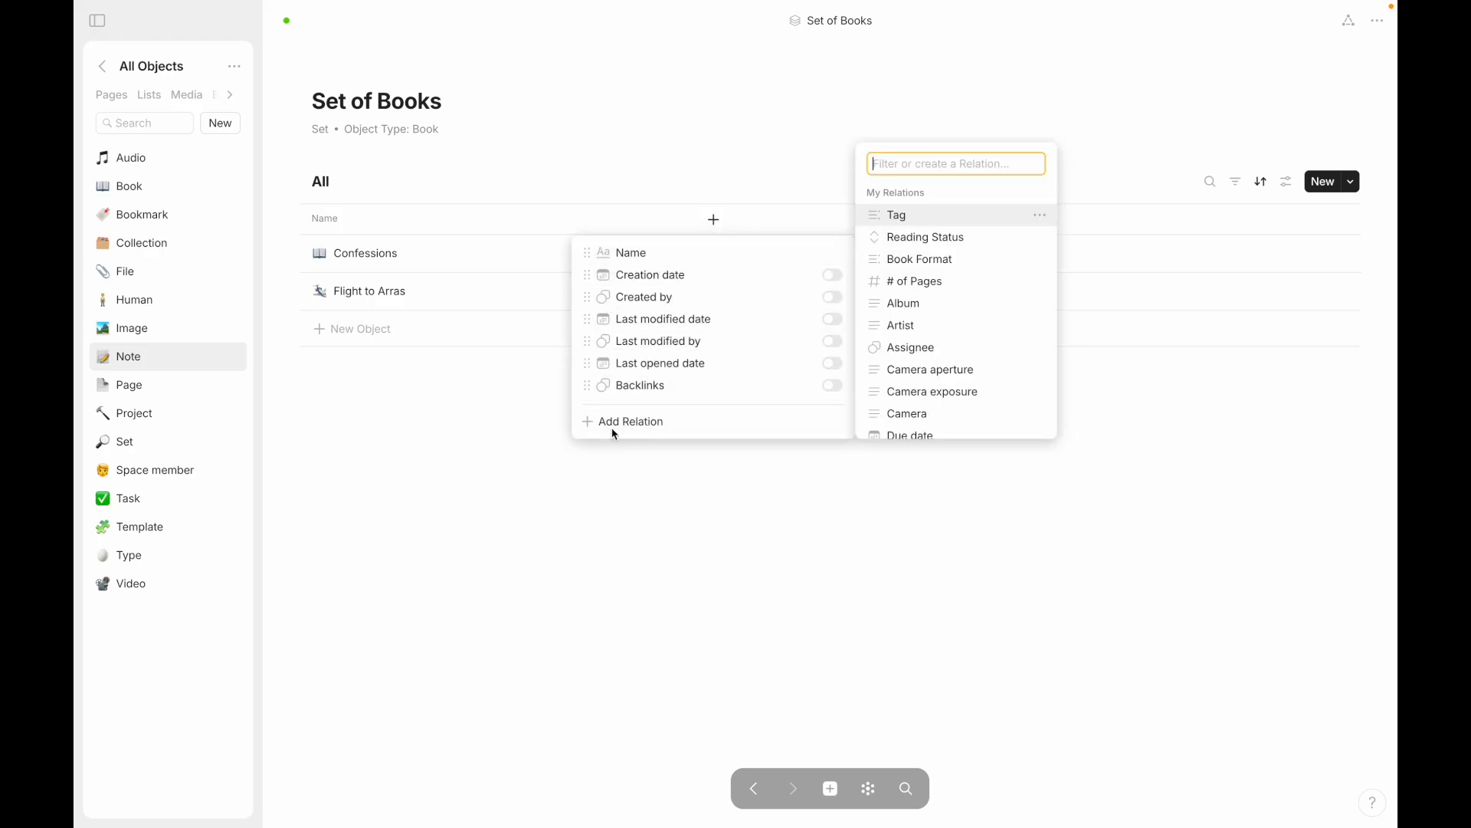
pyautogui.click(933, 245)
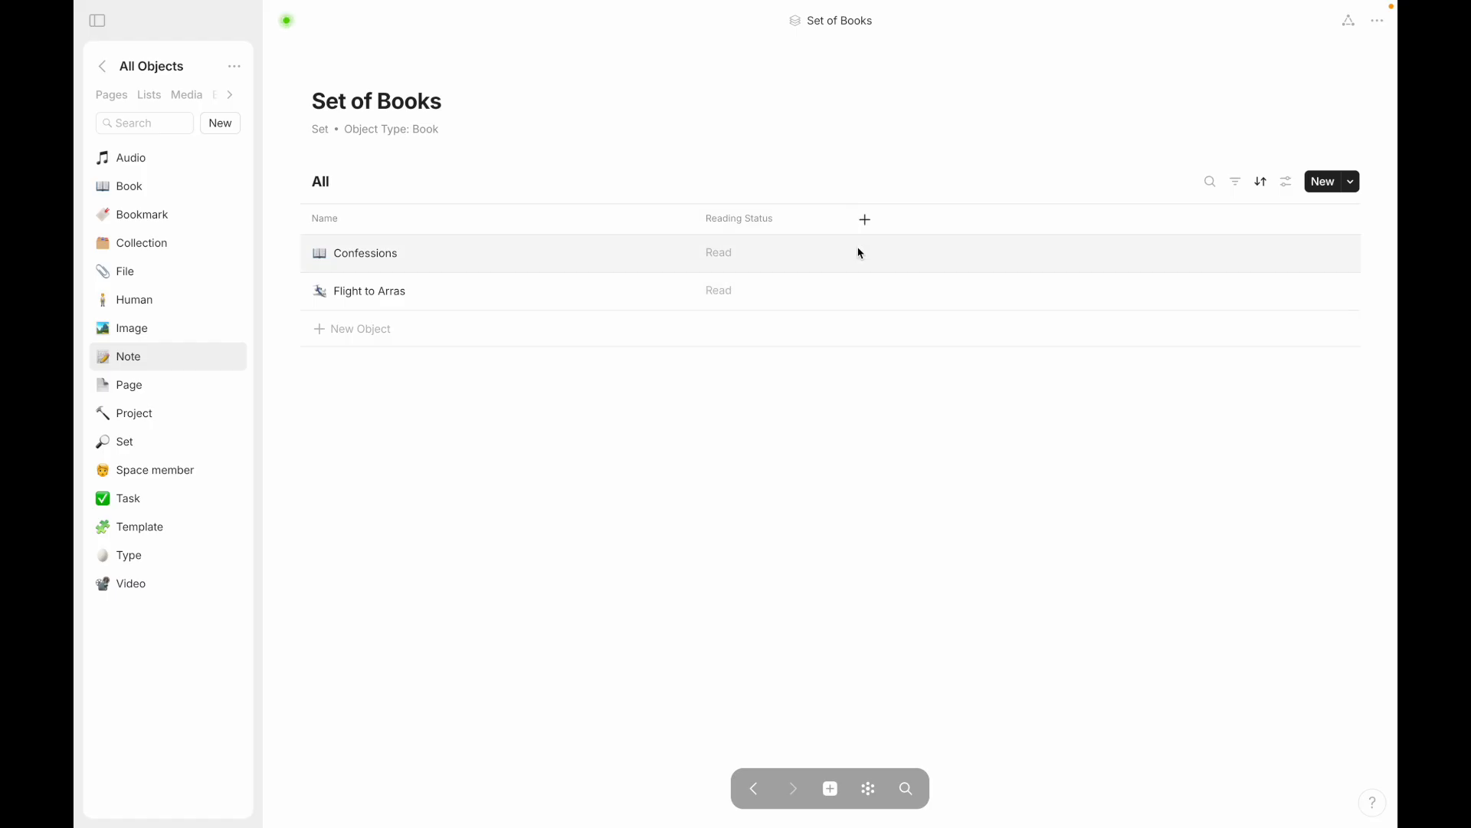
# Step: Add the existing Book Format and # of Pages relations as columns in Set of Books
pyautogui.click(866, 218)
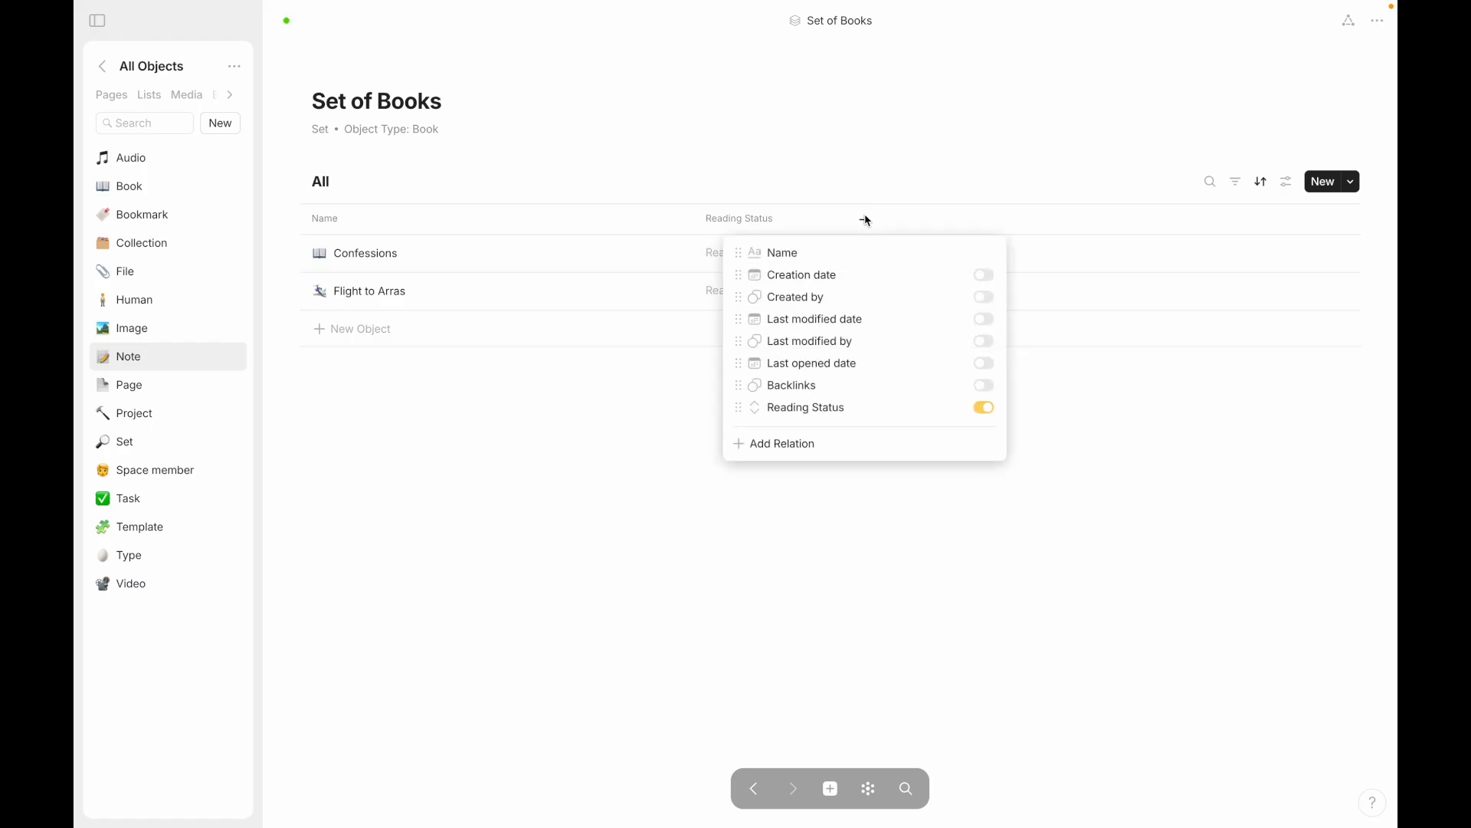
pyautogui.click(838, 442)
pyautogui.click(1062, 260)
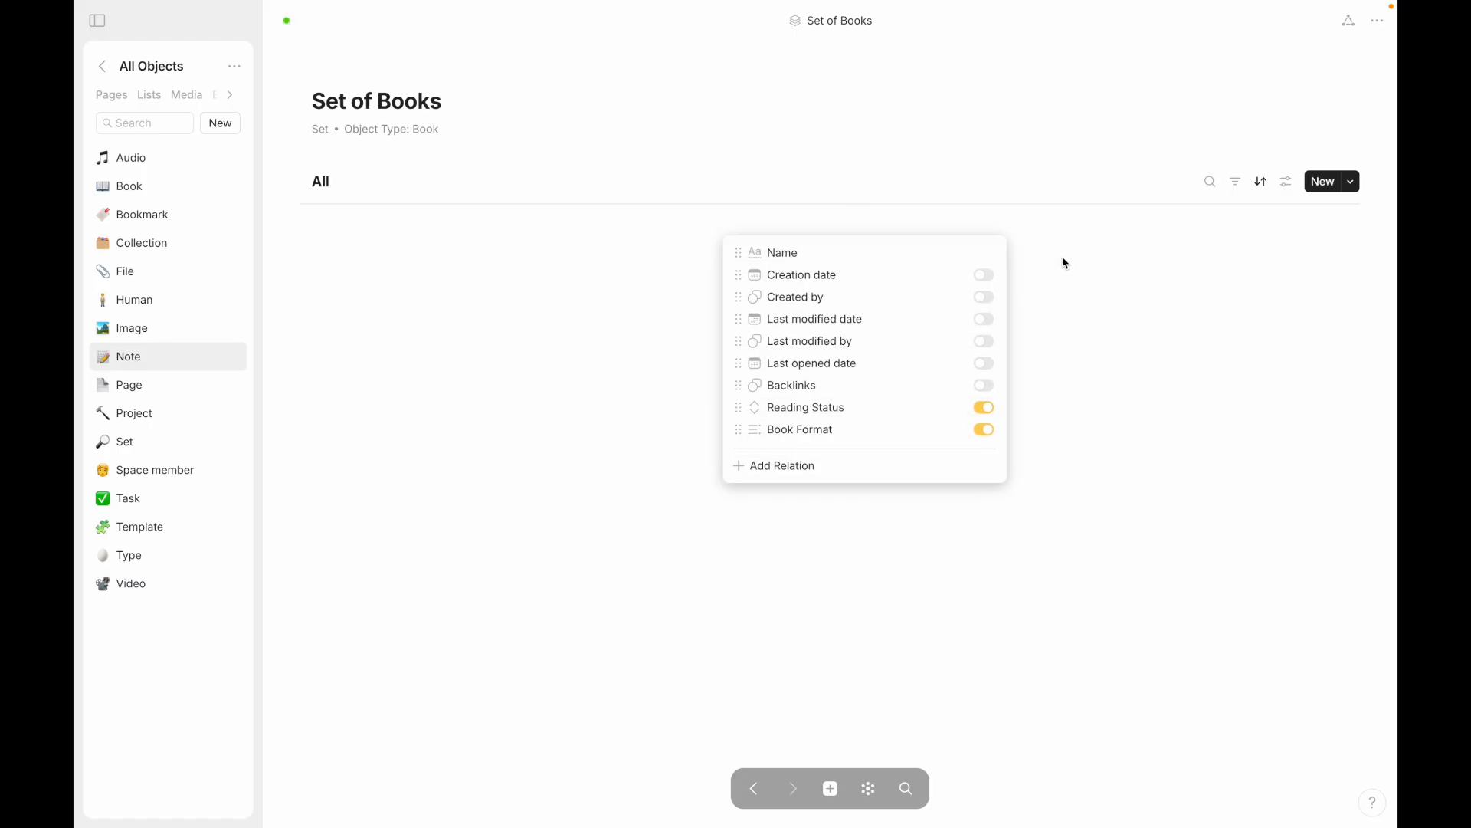
pyautogui.click(1017, 222)
pyautogui.click(958, 464)
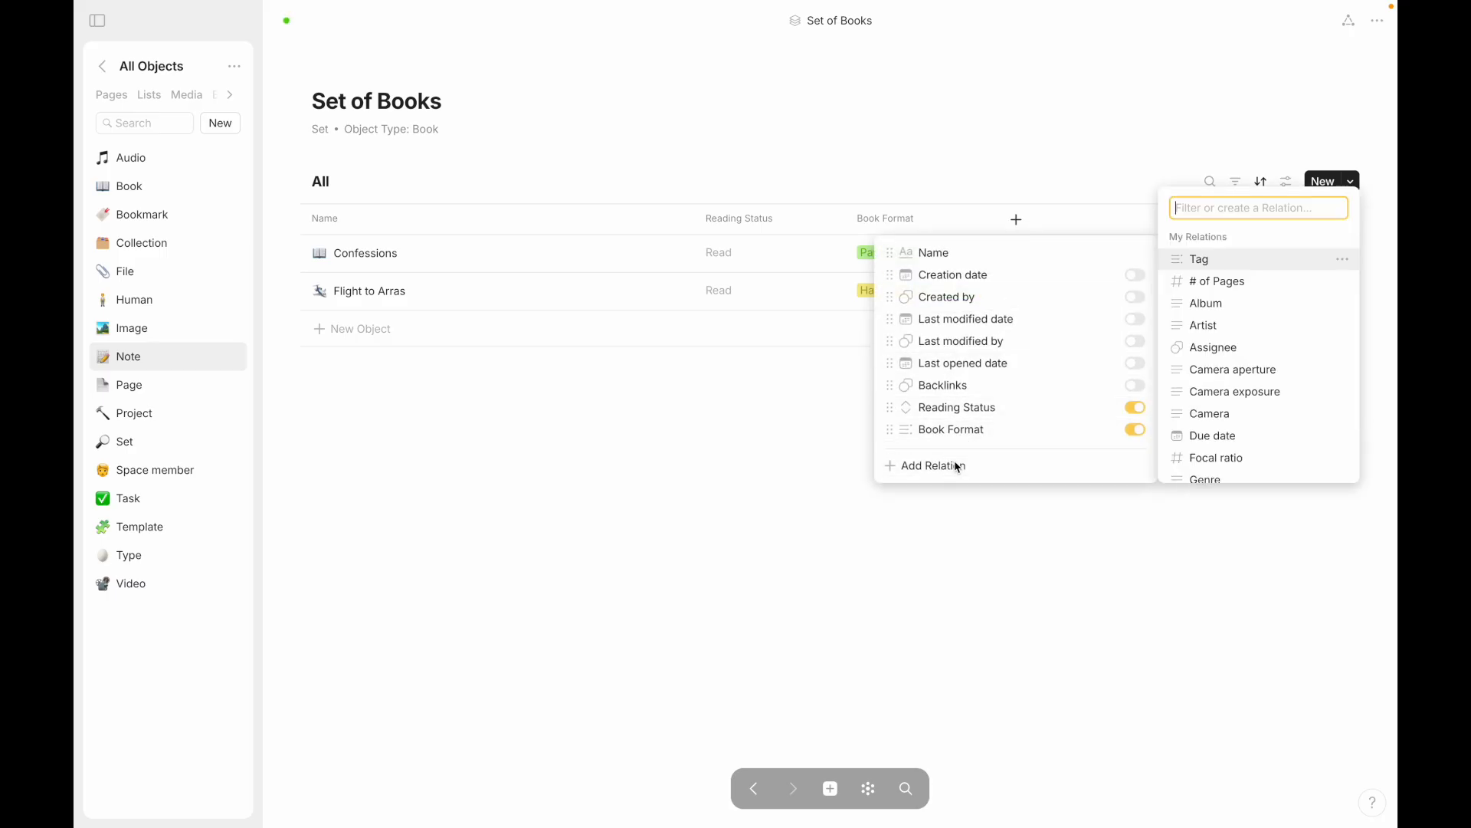
pyautogui.click(1200, 280)
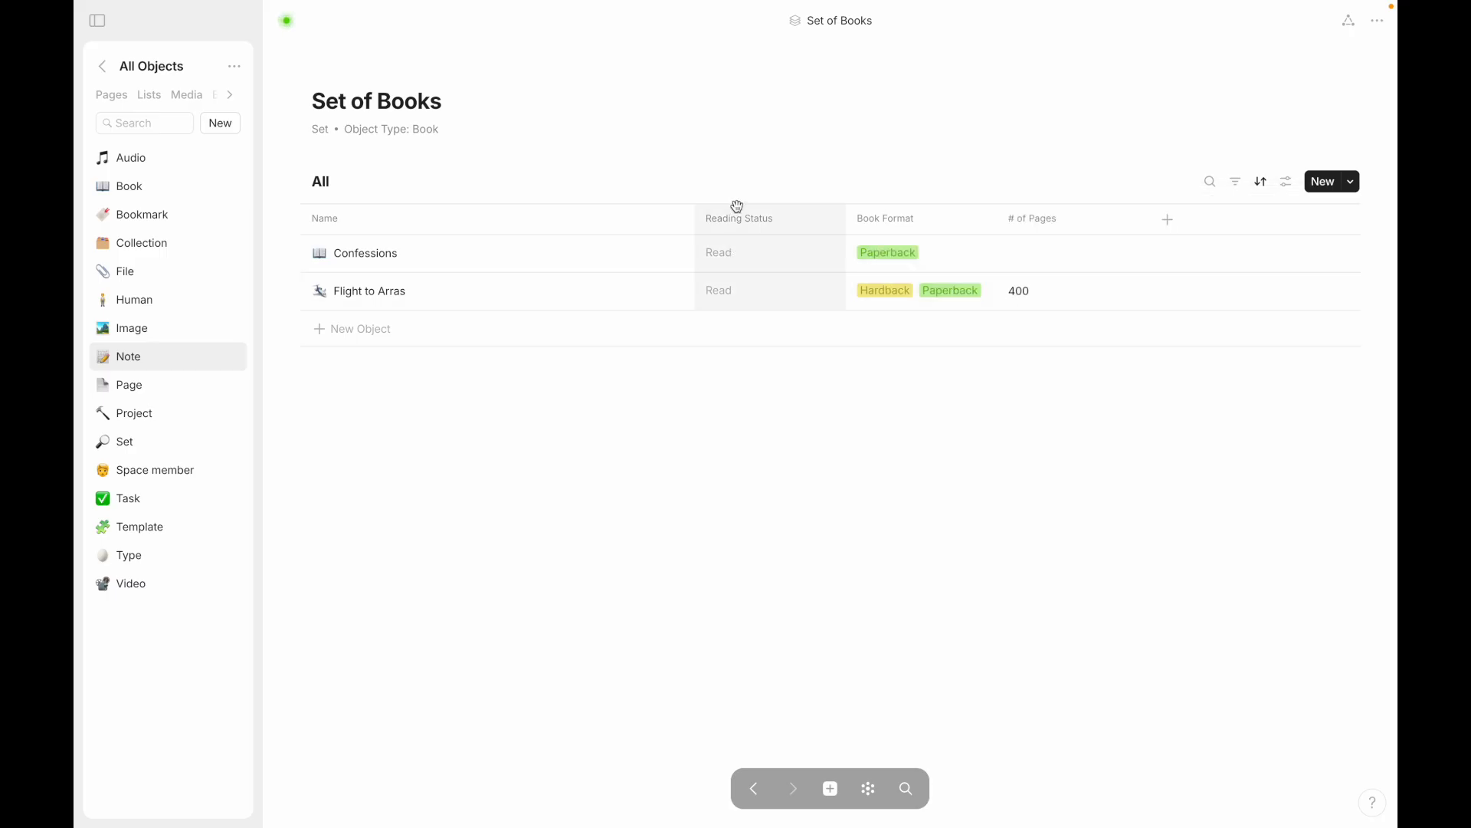
# Step: Reorder the columns so Book Format comes before Reading Status, and narrow the Name column
pyautogui.moveTo(714, 228); pyautogui.dragTo(573, 230)
pyautogui.moveTo(768, 226); pyautogui.dragTo(947, 234)
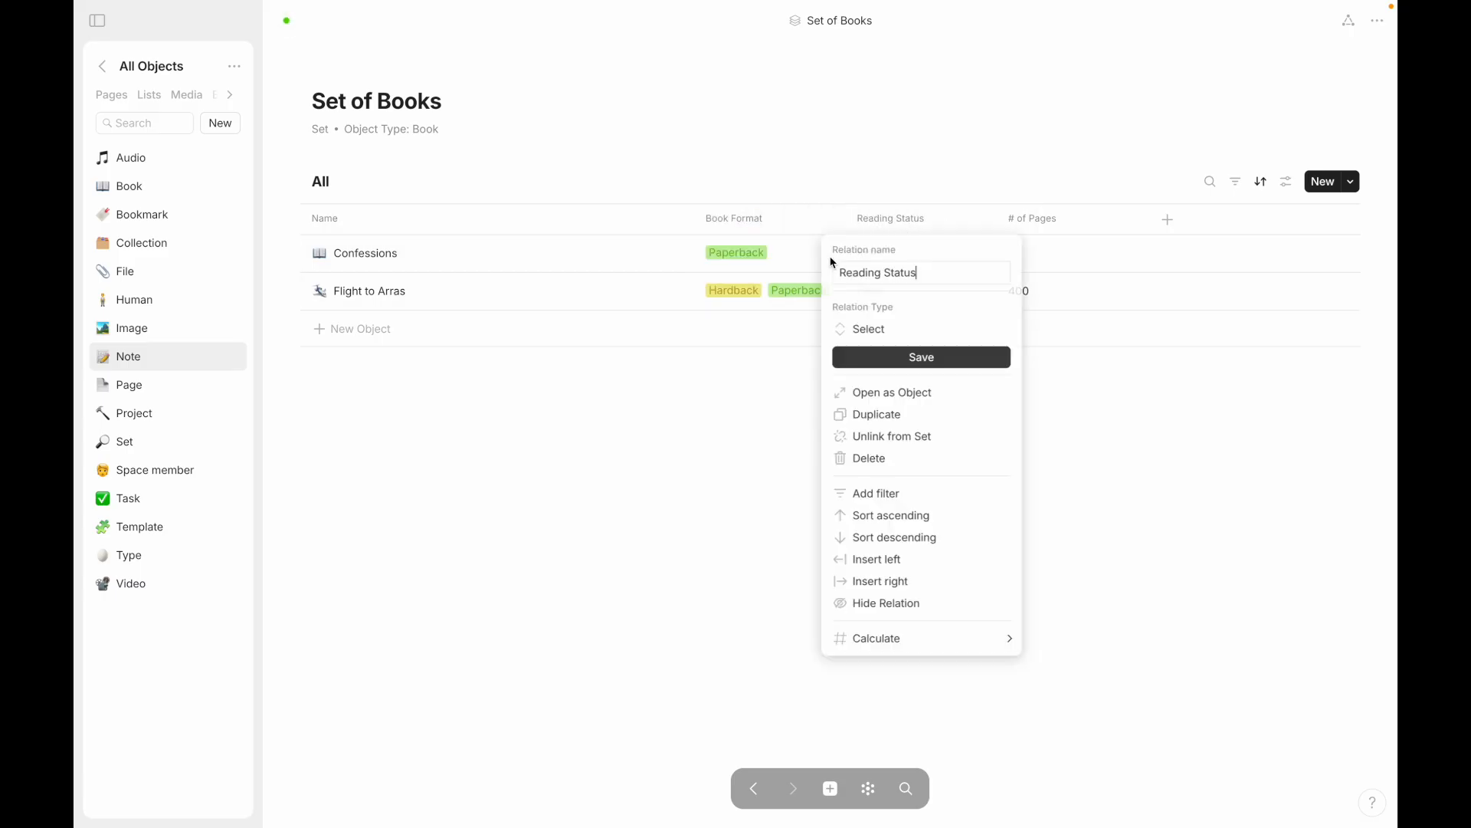
pyautogui.click(712, 227)
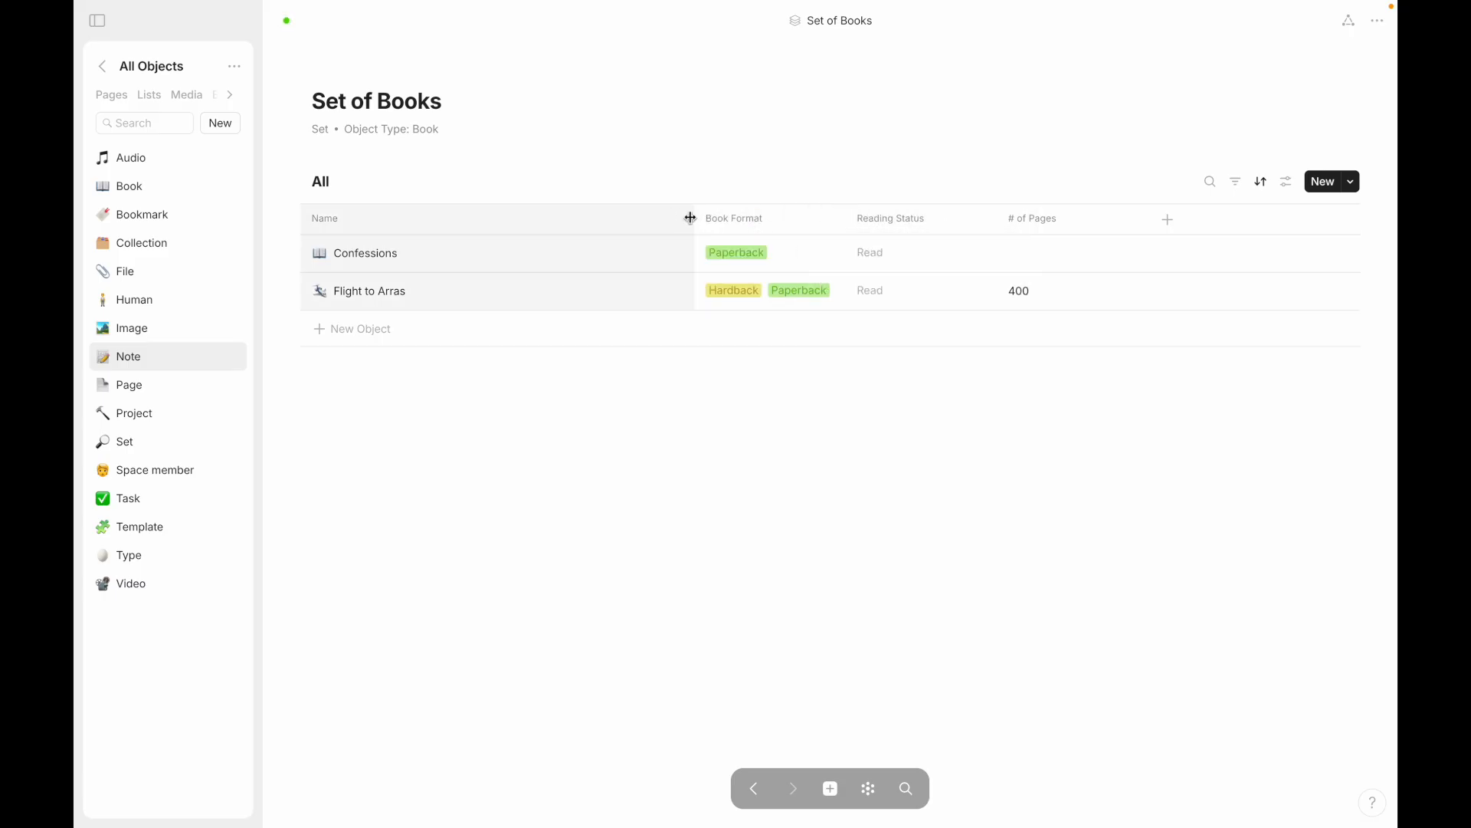
pyautogui.moveTo(690, 217); pyautogui.dragTo(511, 224)
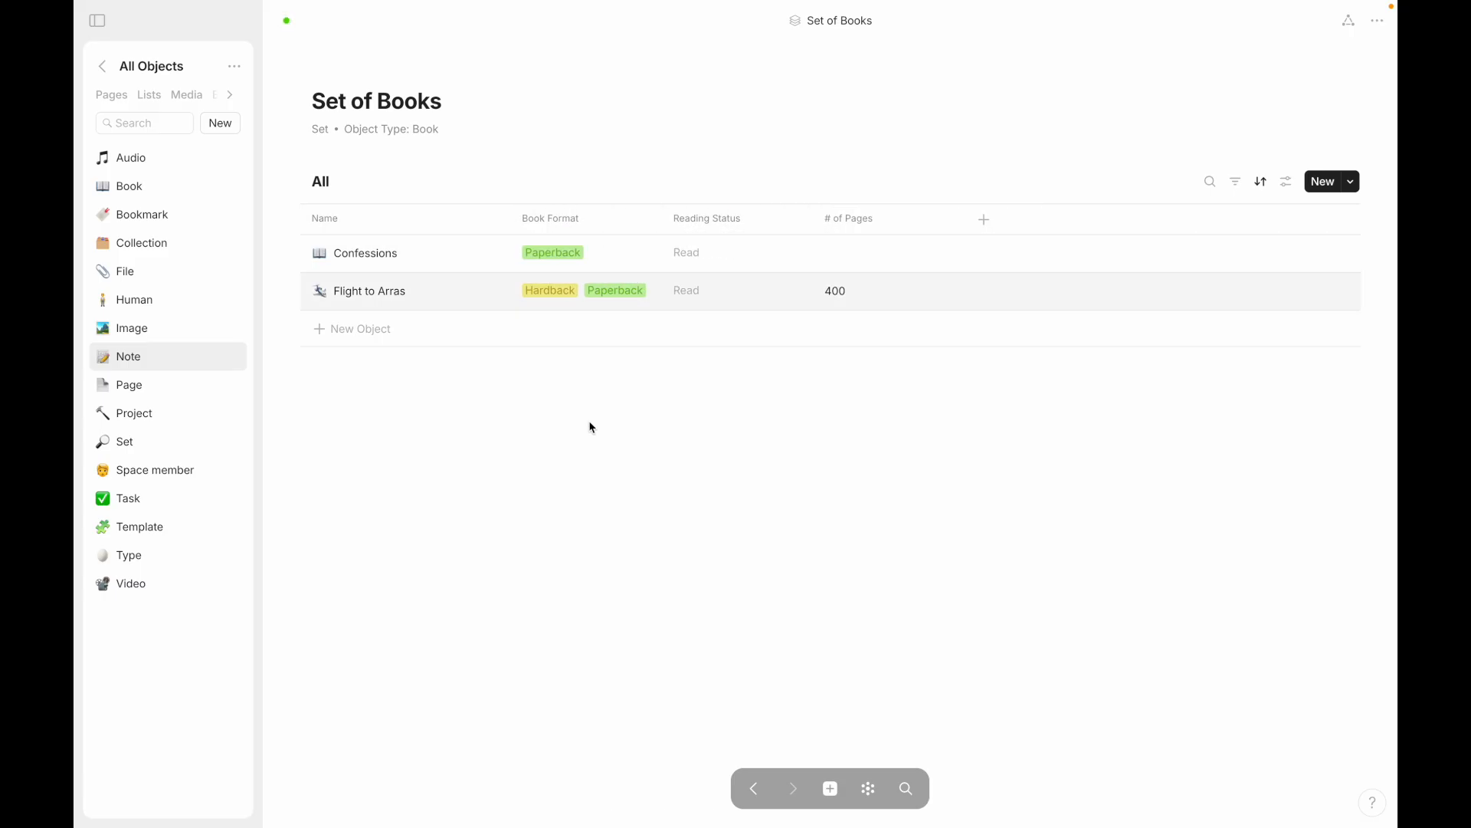
# Step: View the relation options of the Name column in Set of Books and close them
pyautogui.click(359, 225)
pyautogui.click(595, 509)
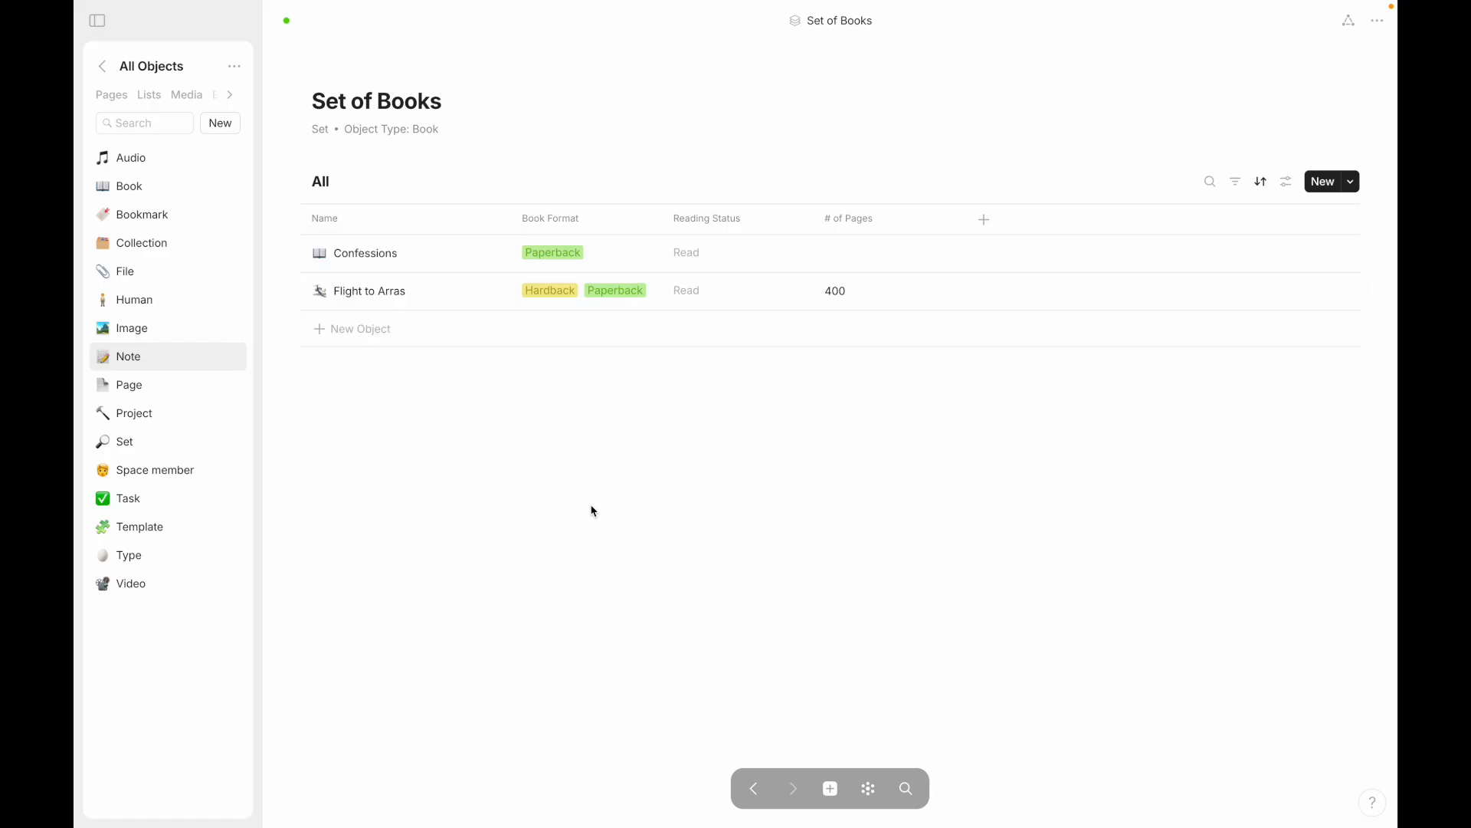
pyautogui.click(320, 253)
pyautogui.click(352, 217)
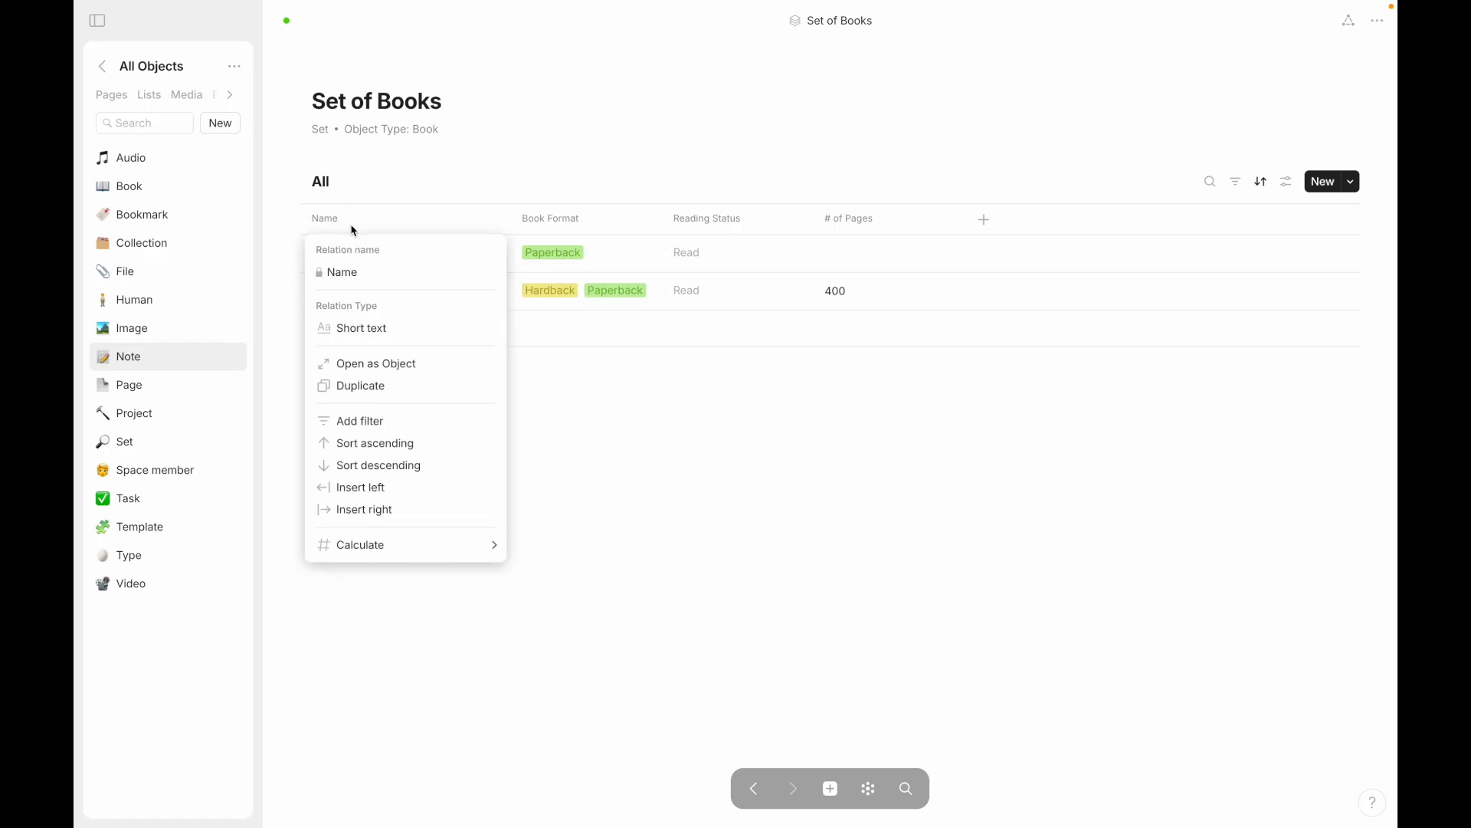
pyautogui.click(389, 190)
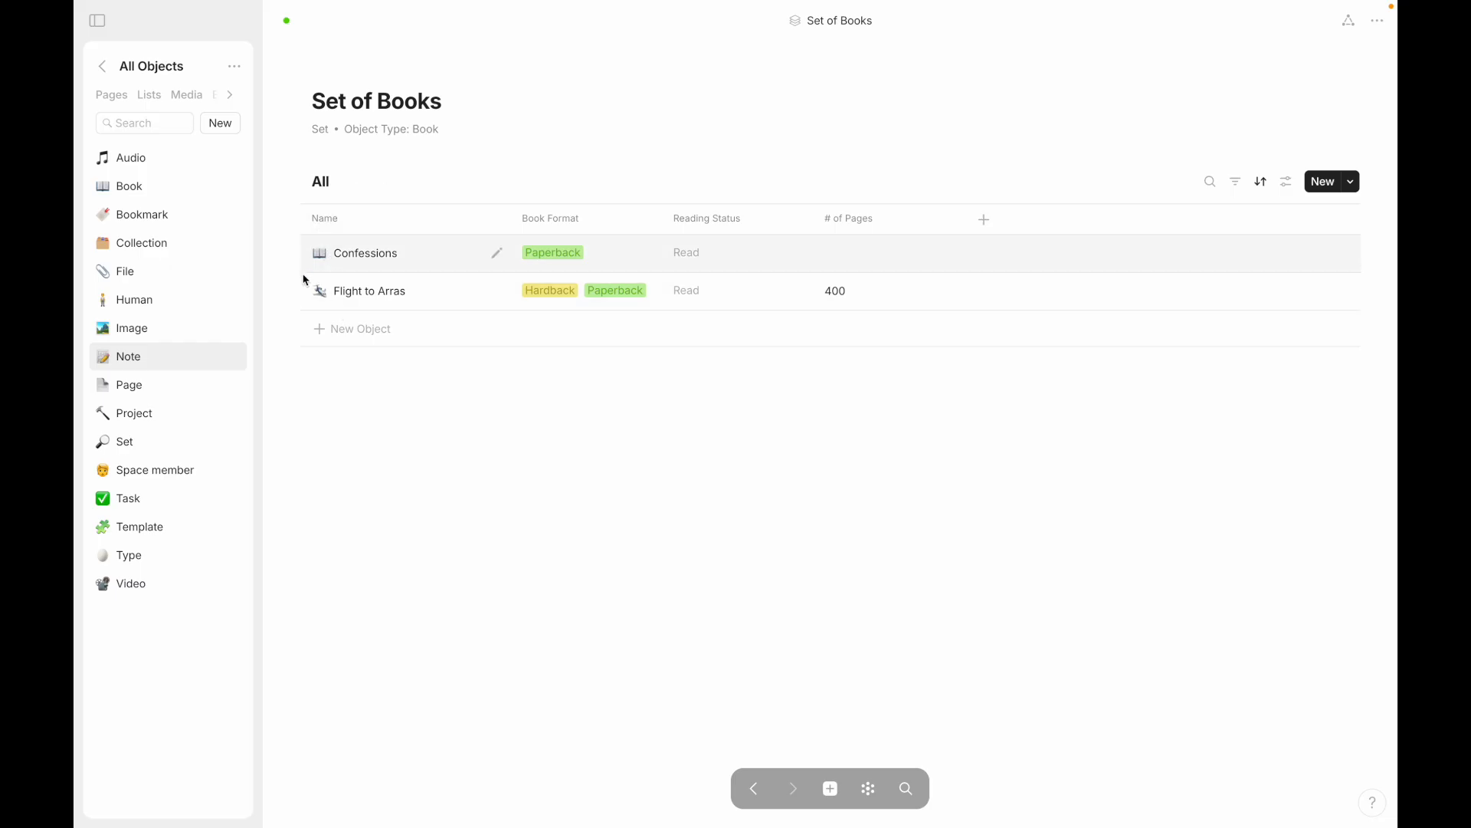
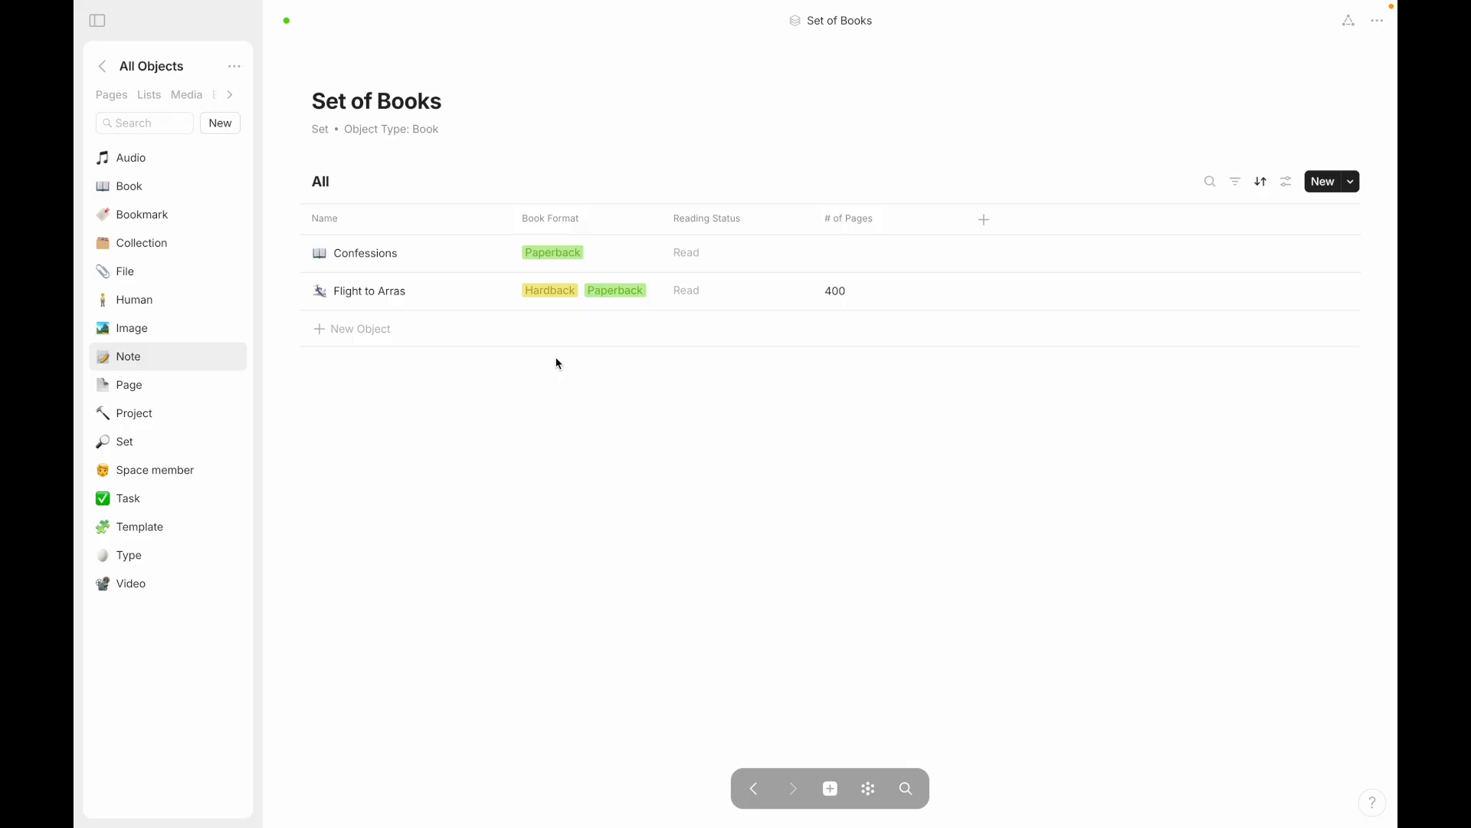
# Step: Add a Book Format filter to Set of Books with the condition Has any of and the value Hardback
pyautogui.click(1236, 184)
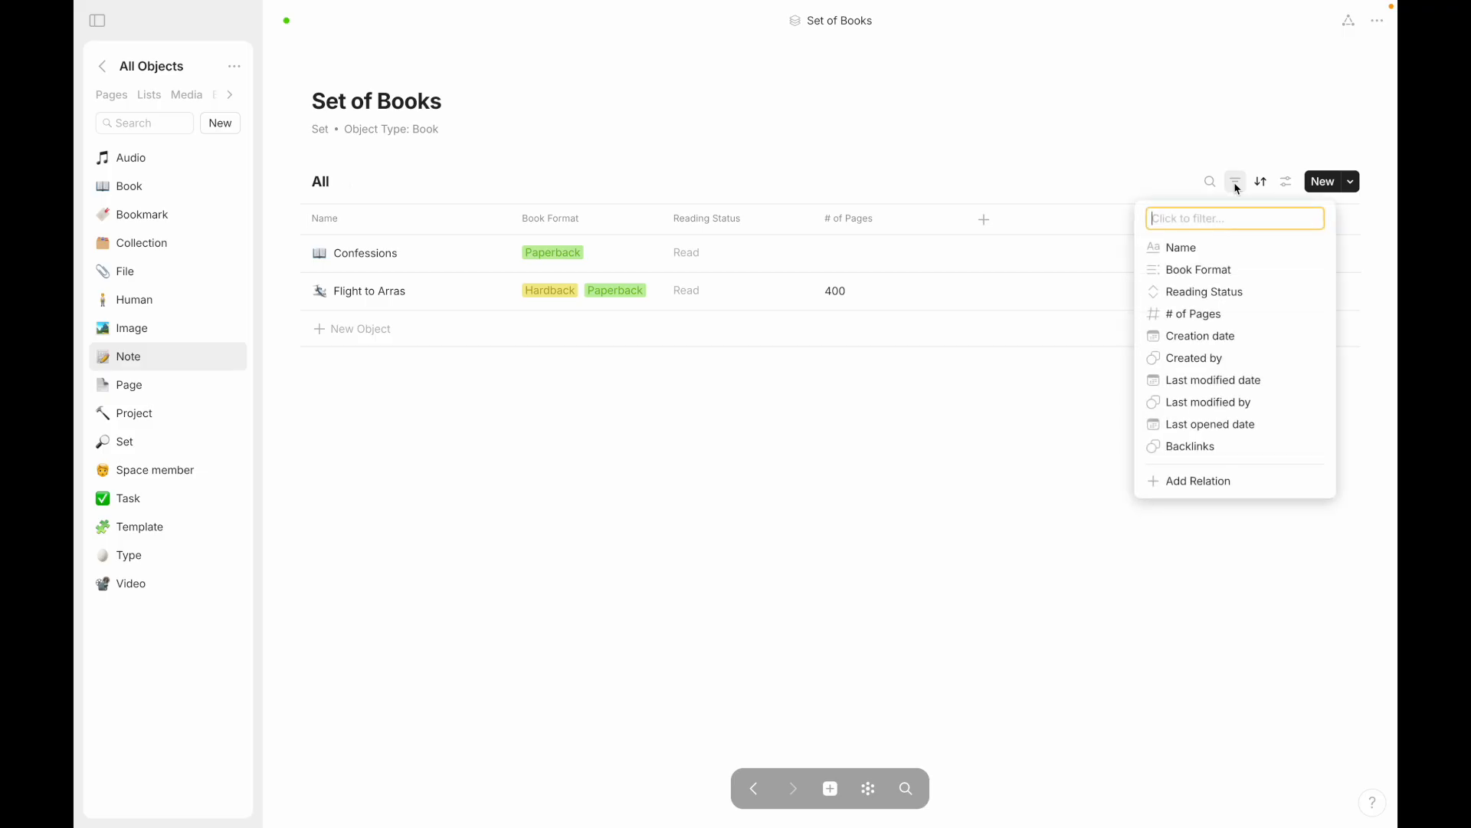
pyautogui.click(1209, 271)
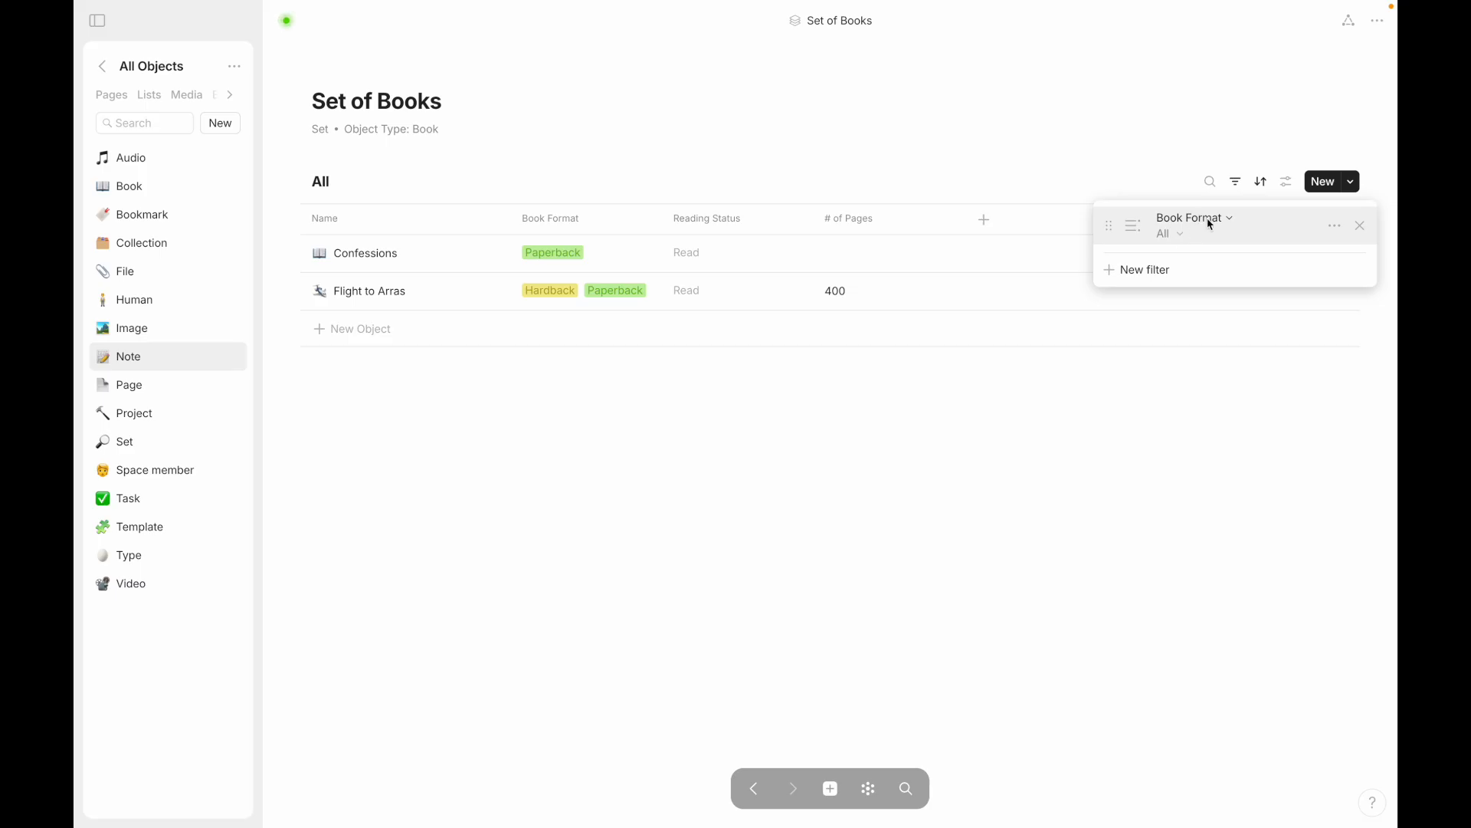
pyautogui.click(1184, 240)
pyautogui.click(1188, 227)
pyautogui.click(1183, 227)
pyautogui.click(1184, 227)
pyautogui.click(1175, 230)
pyautogui.moveTo(1173, 295)
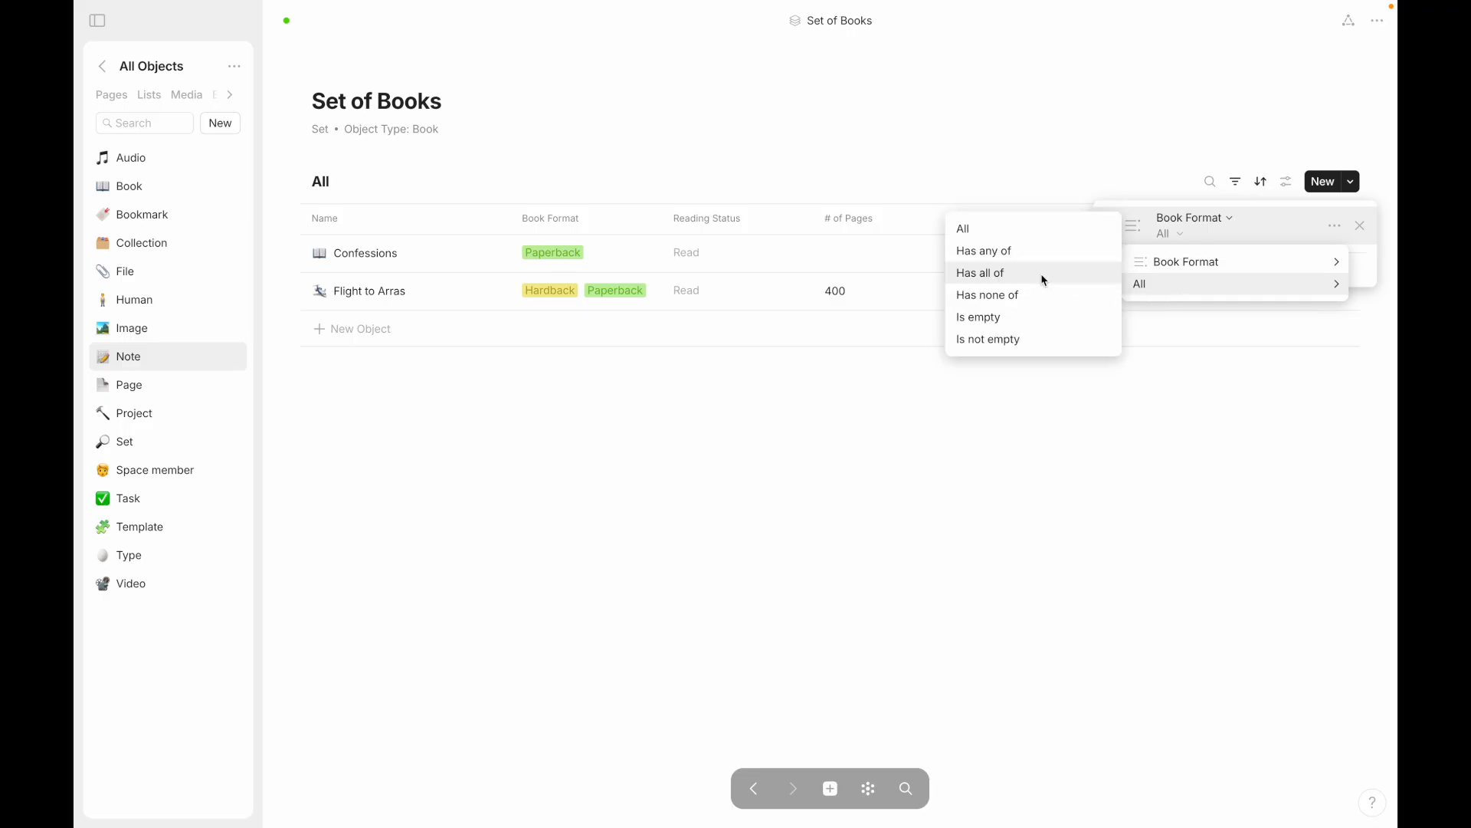
pyautogui.click(996, 253)
pyautogui.click(1153, 321)
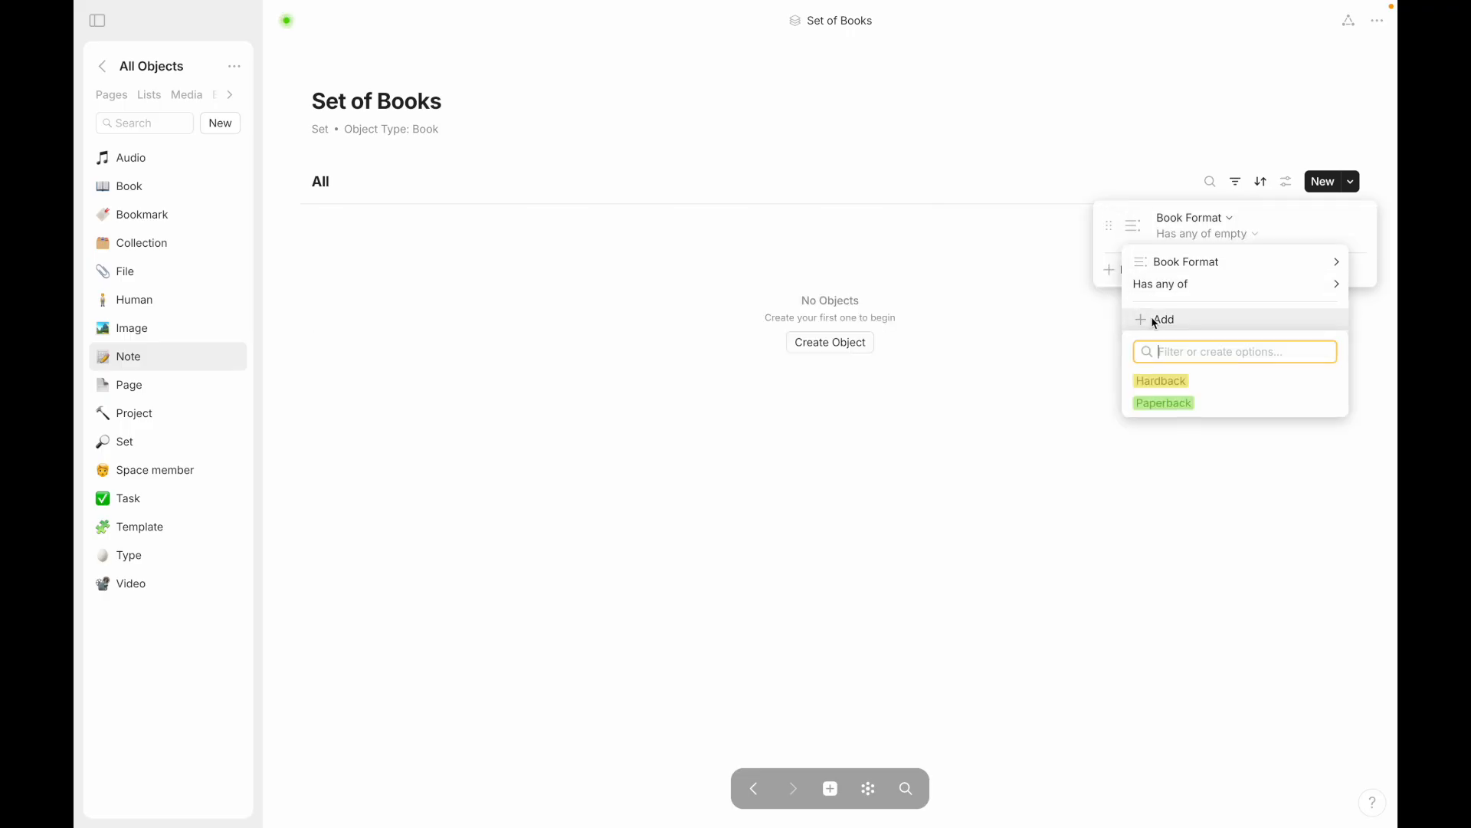
pyautogui.click(1210, 383)
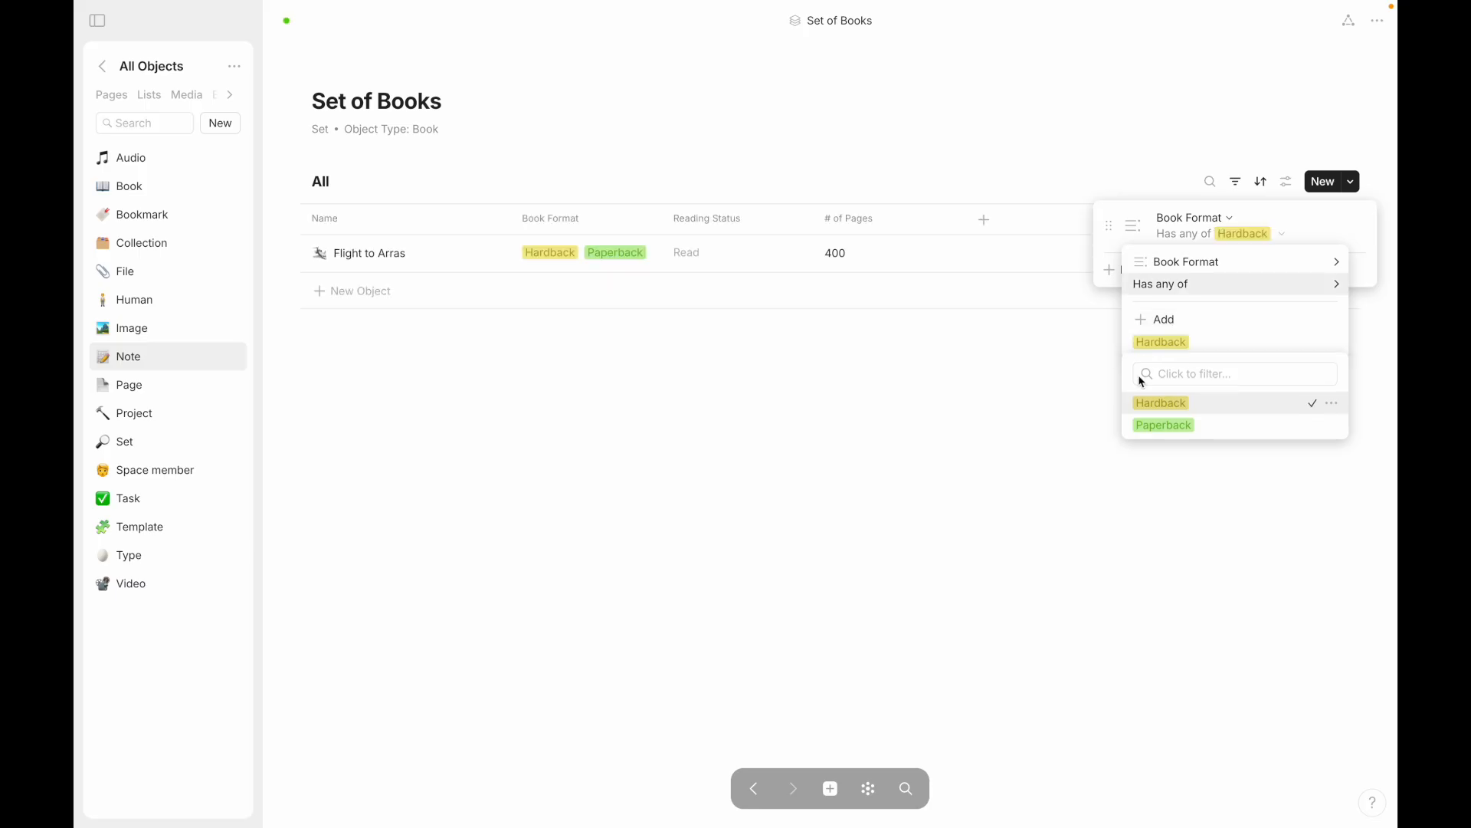
# Step: View the edit options of the Hardback tag, and replace Hardback with Paperback as the Book Format filter value
pyautogui.click(1333, 404)
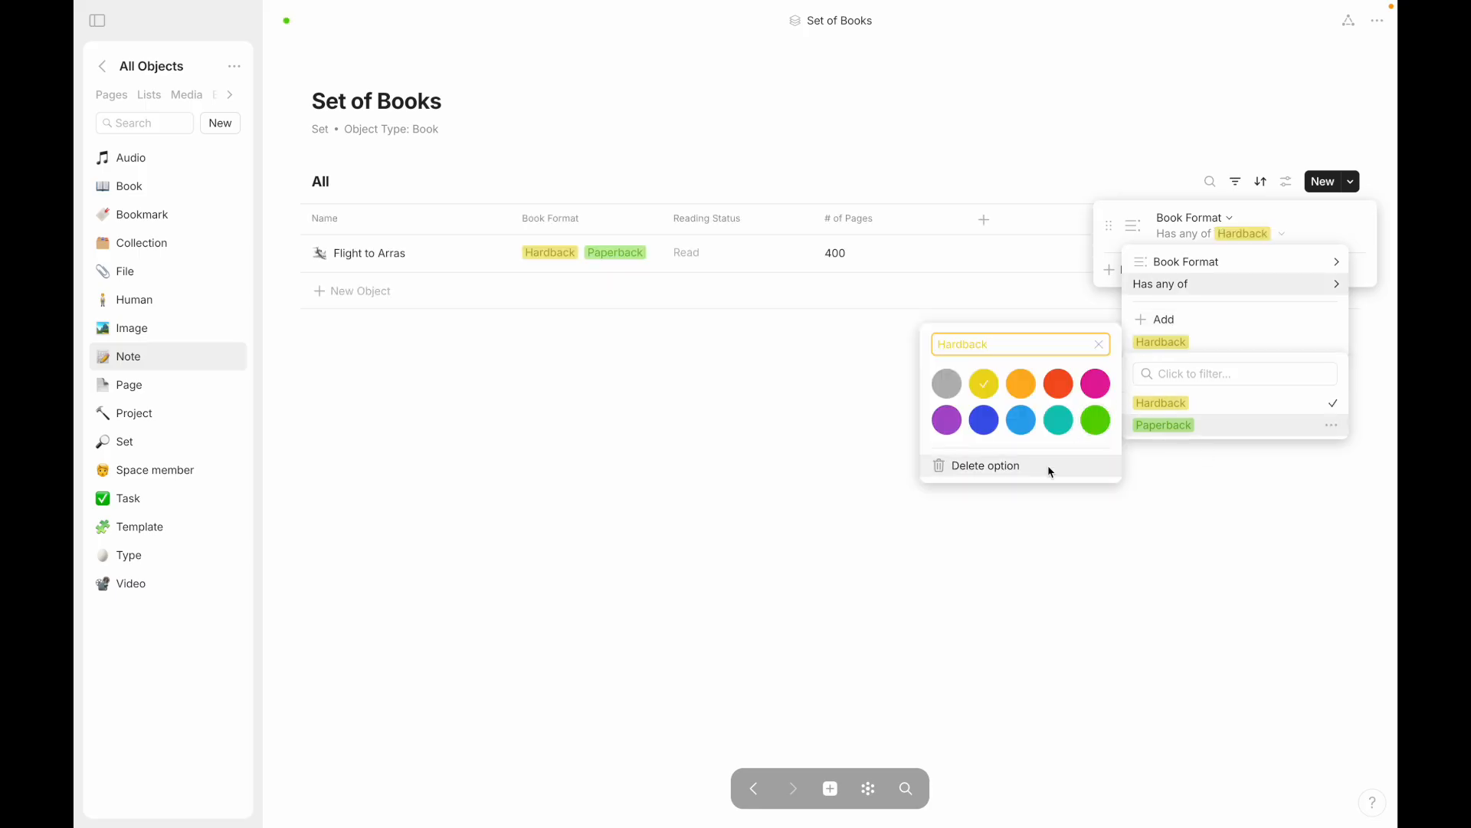
pyautogui.click(1212, 379)
pyautogui.click(1216, 349)
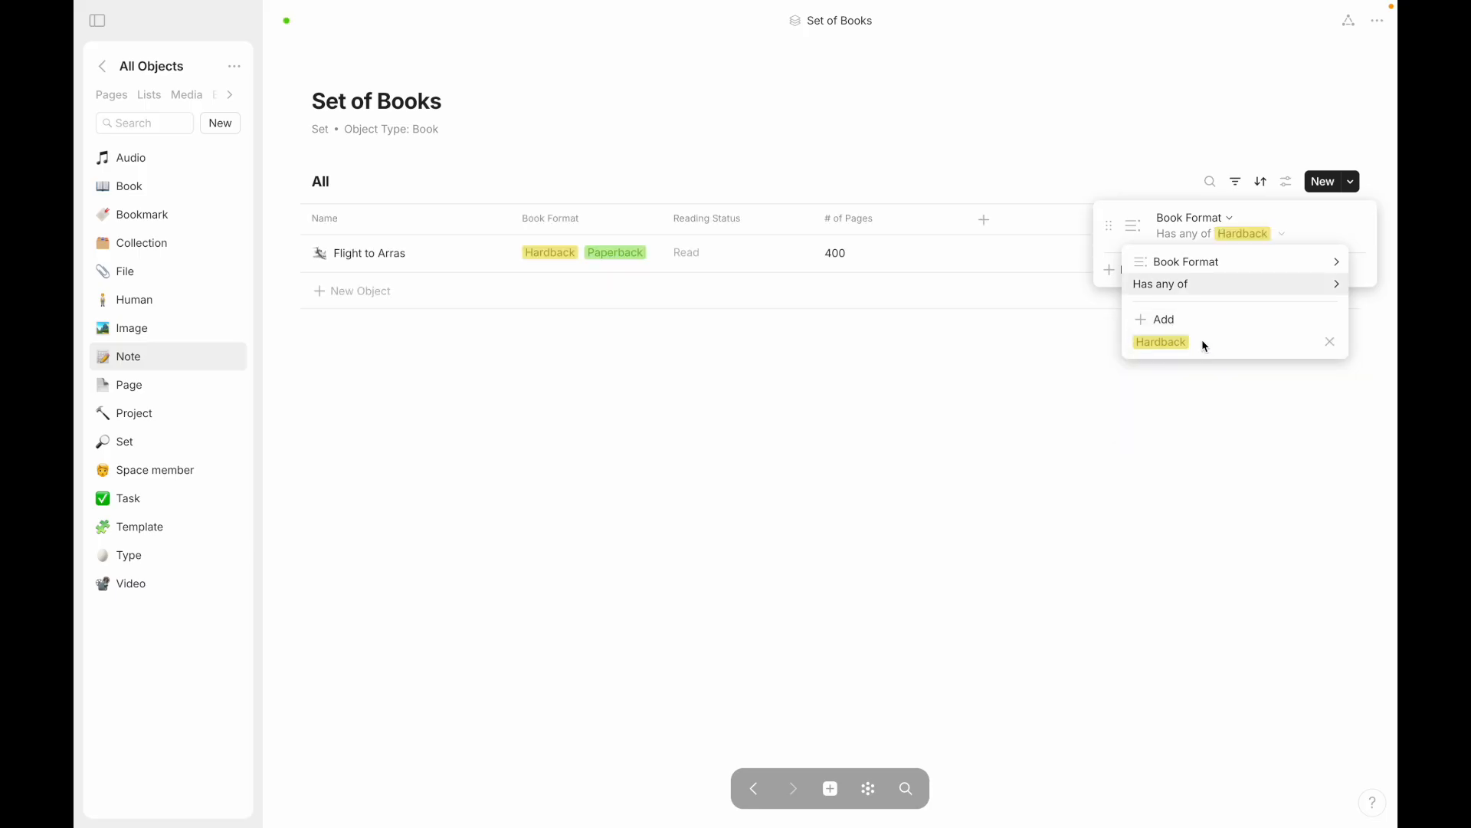
pyautogui.click(1330, 342)
pyautogui.click(1212, 322)
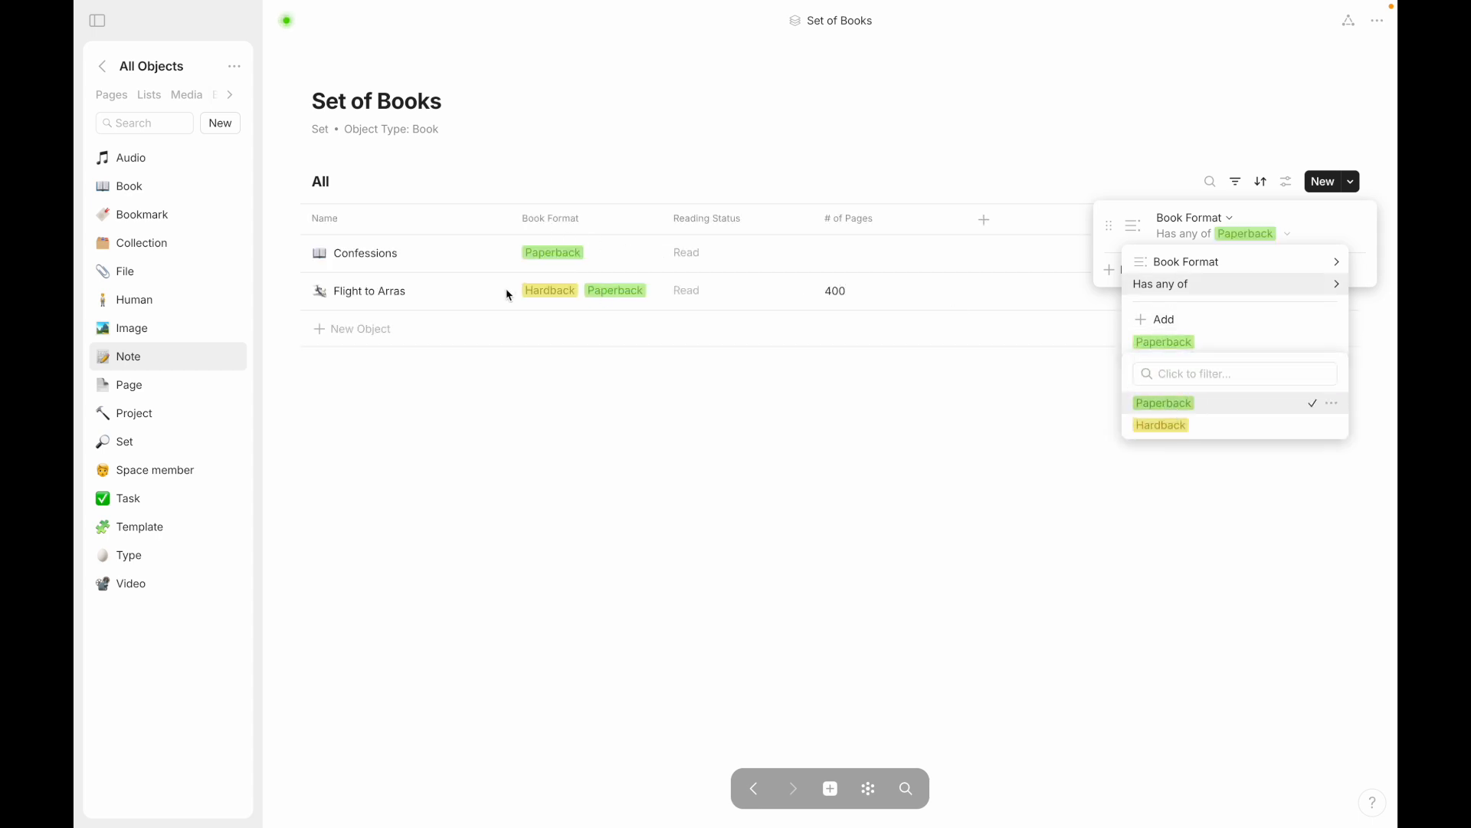
# Step: Change the Book Format filter's condition to Has all of and view the formats that can be added
pyautogui.click(1201, 292)
pyautogui.click(1230, 285)
pyautogui.click(1028, 273)
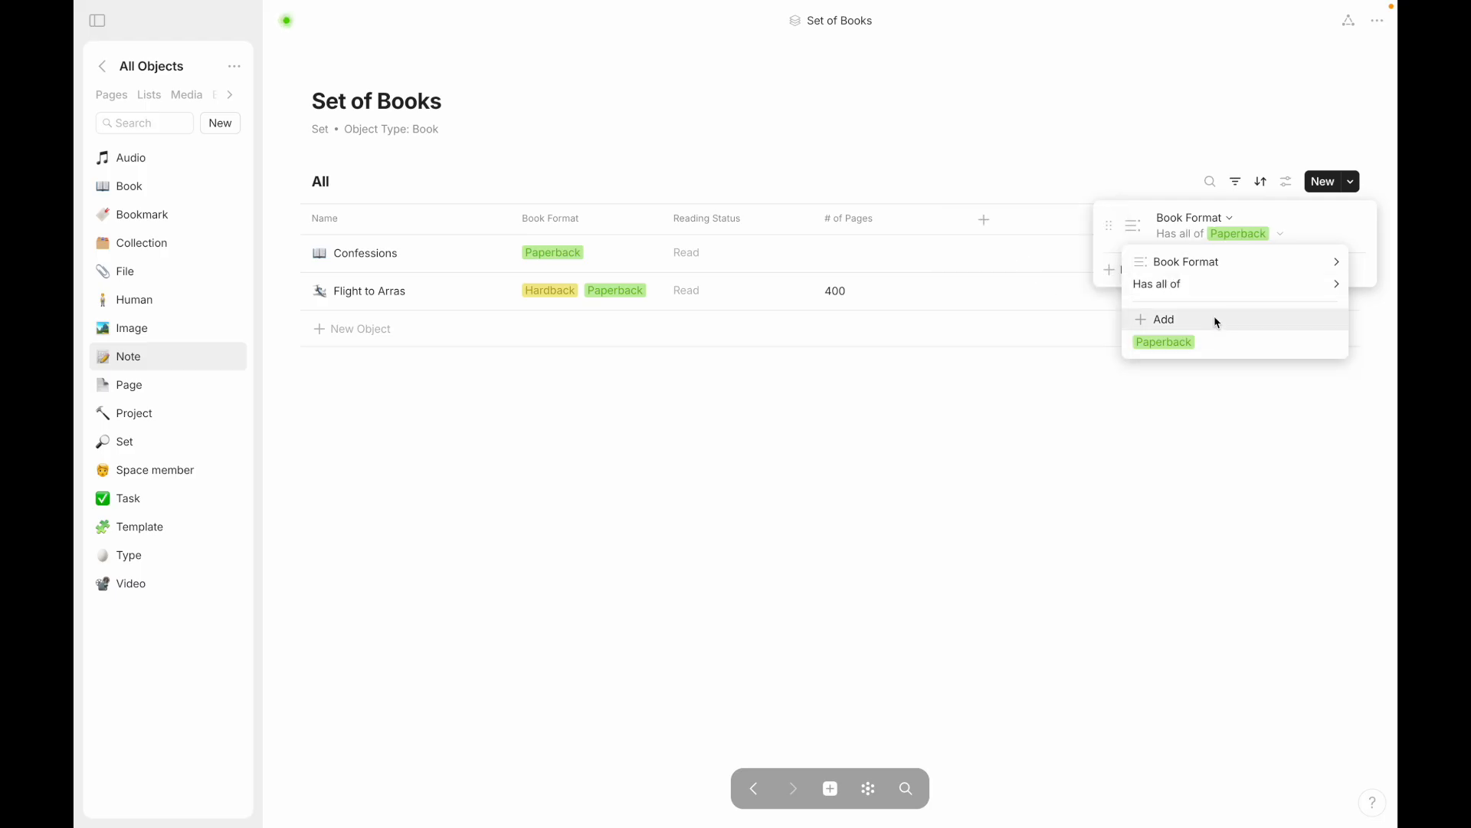
pyautogui.click(992, 437)
pyautogui.click(1184, 239)
pyautogui.click(1181, 287)
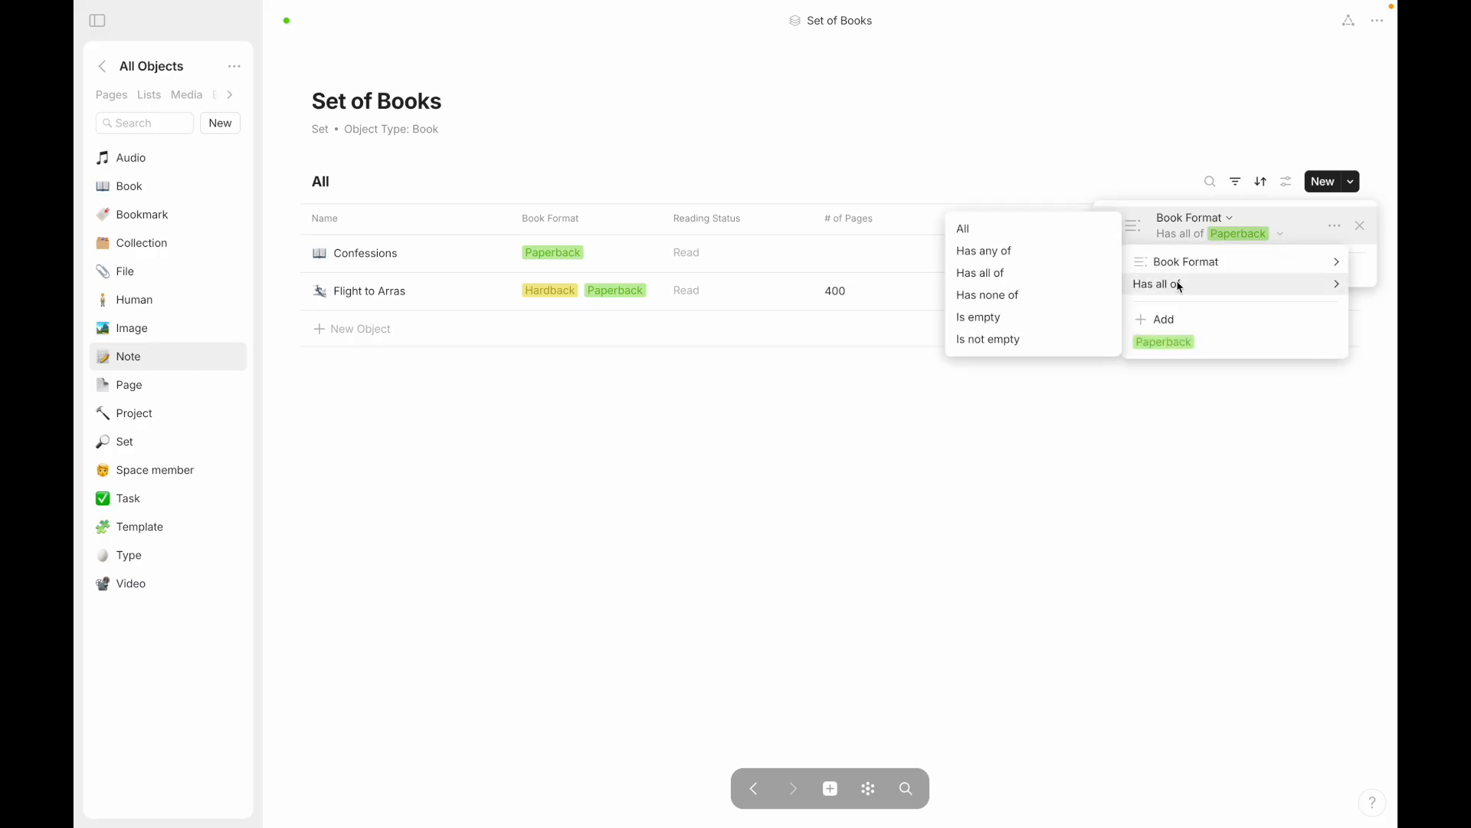
pyautogui.click(1156, 322)
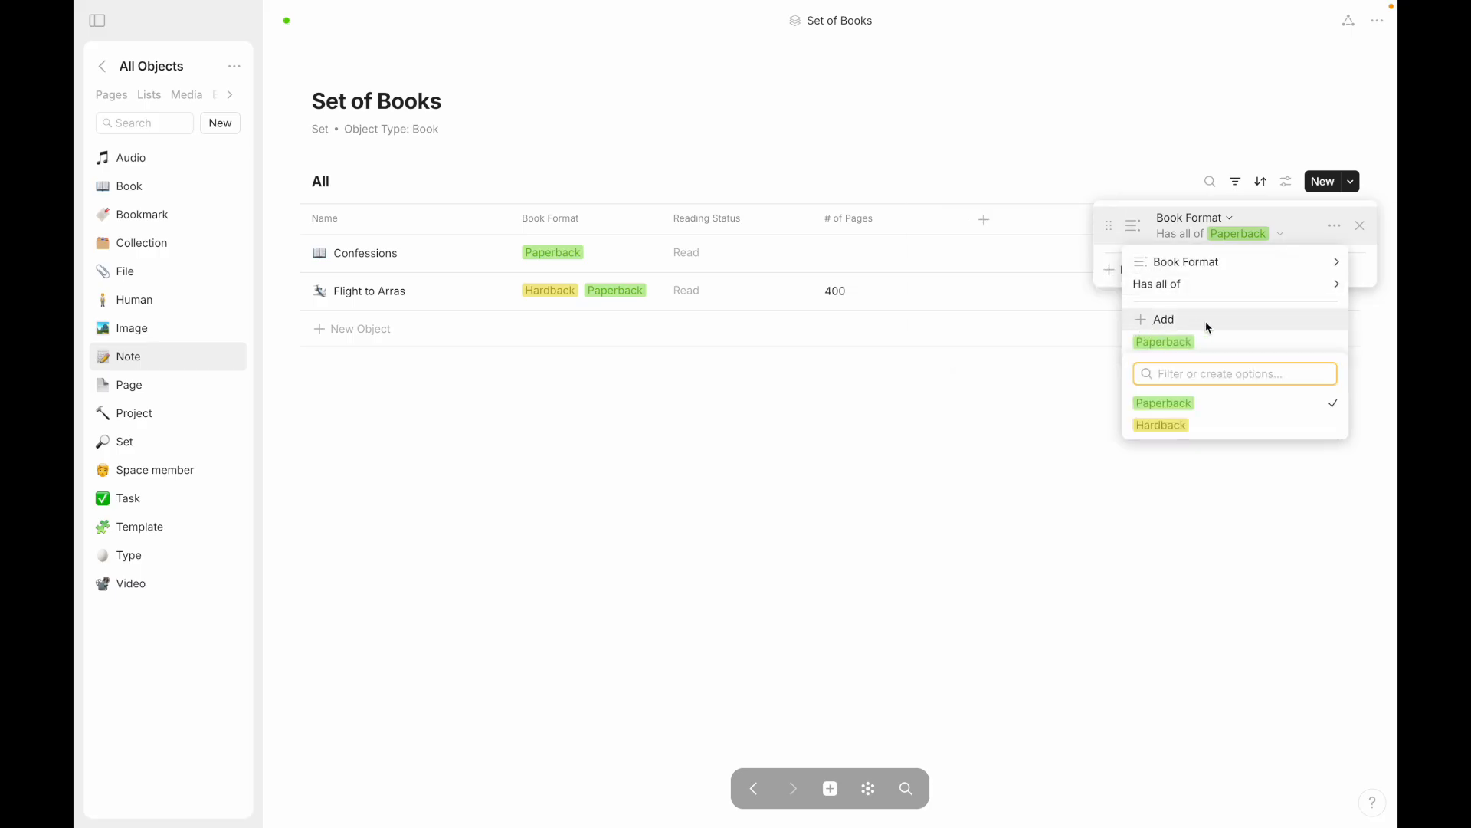
pyautogui.click(1035, 565)
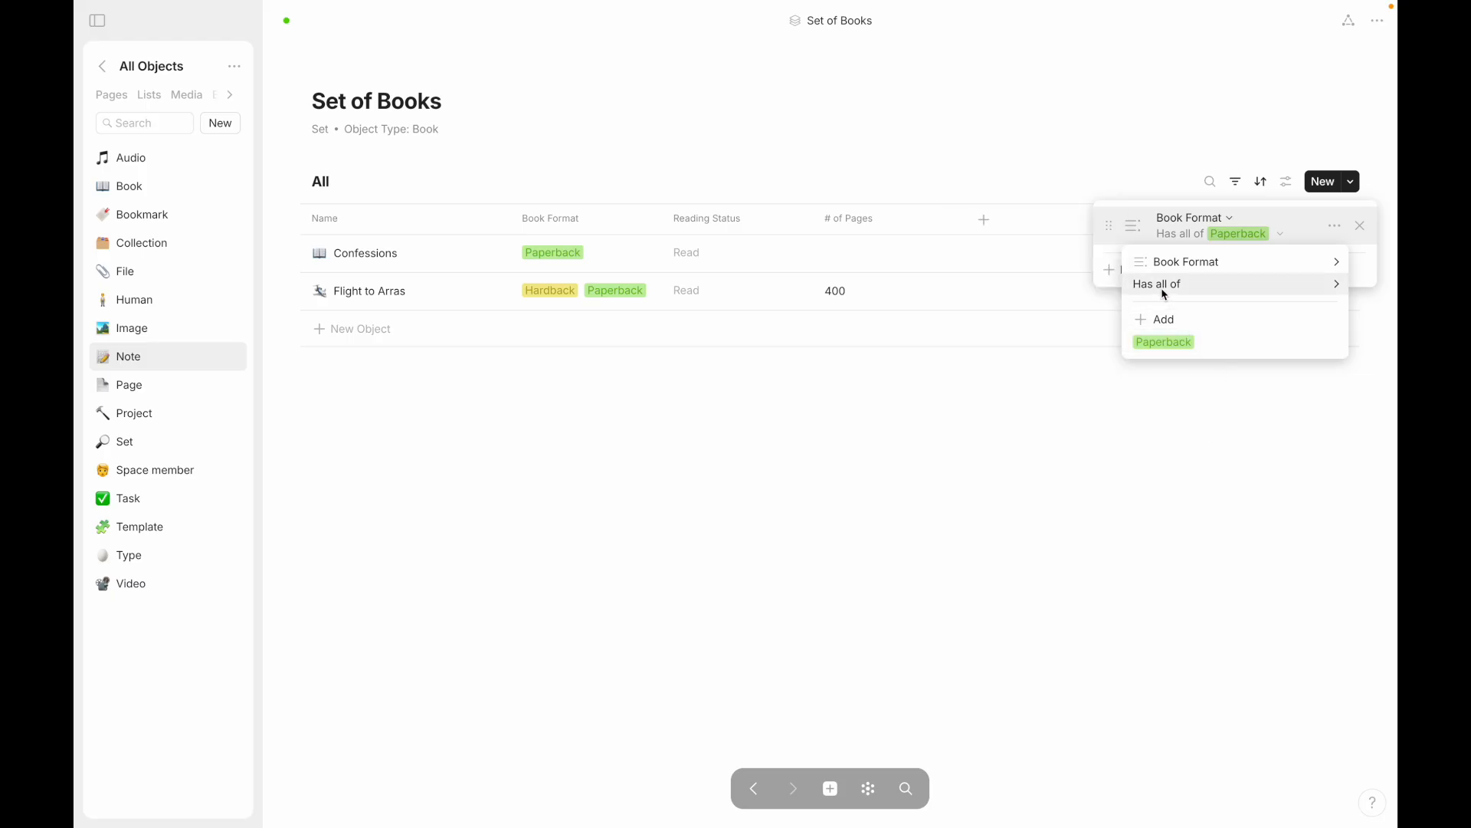
# Step: Set the Book Format filter to Has any of Paperback and Hardback, and switch its condition to Has all of
pyautogui.moveTo(1164, 295)
pyautogui.click(1020, 272)
pyautogui.click(1186, 323)
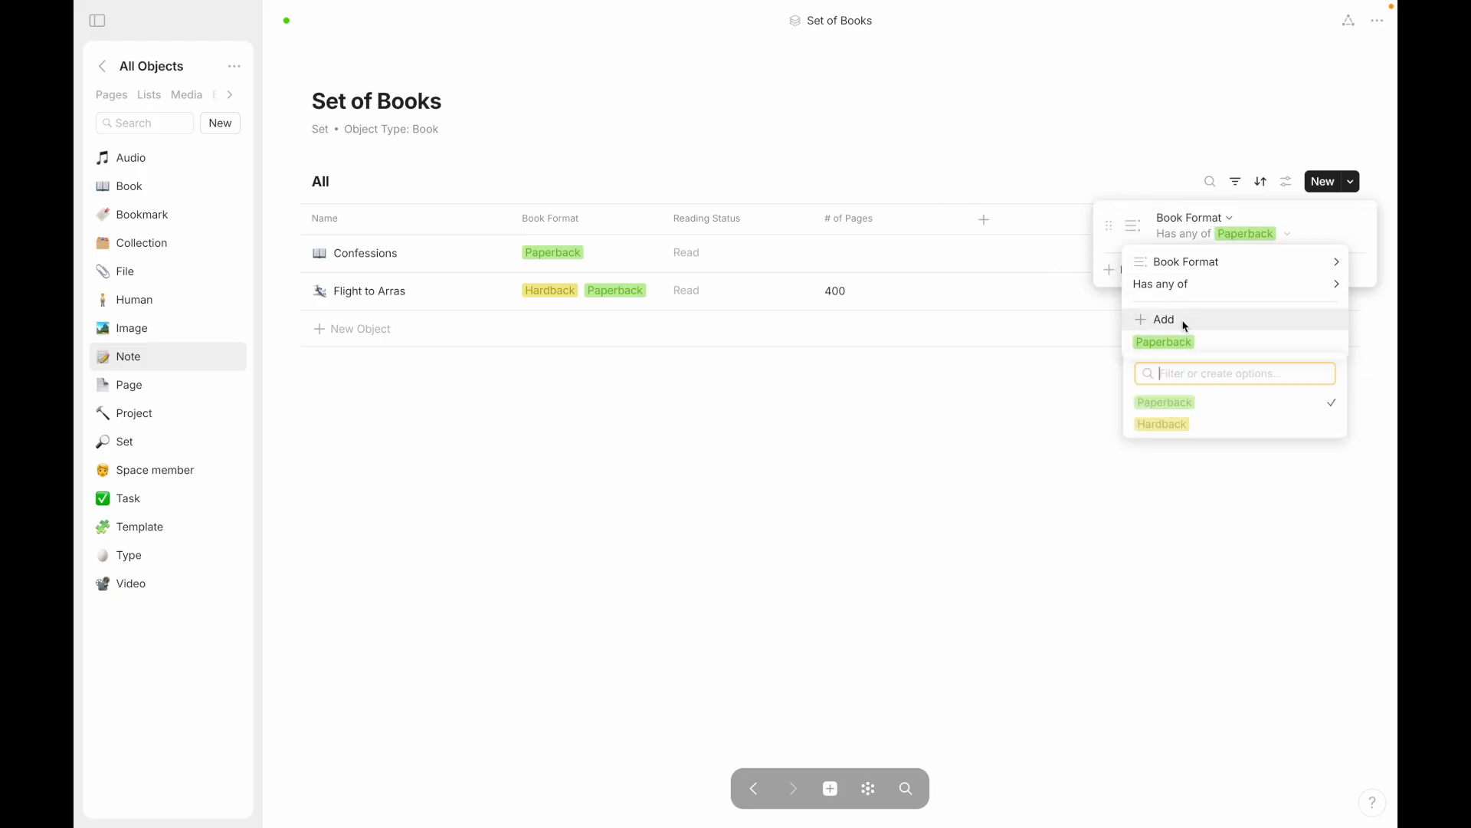
pyautogui.click(1238, 426)
pyautogui.click(964, 485)
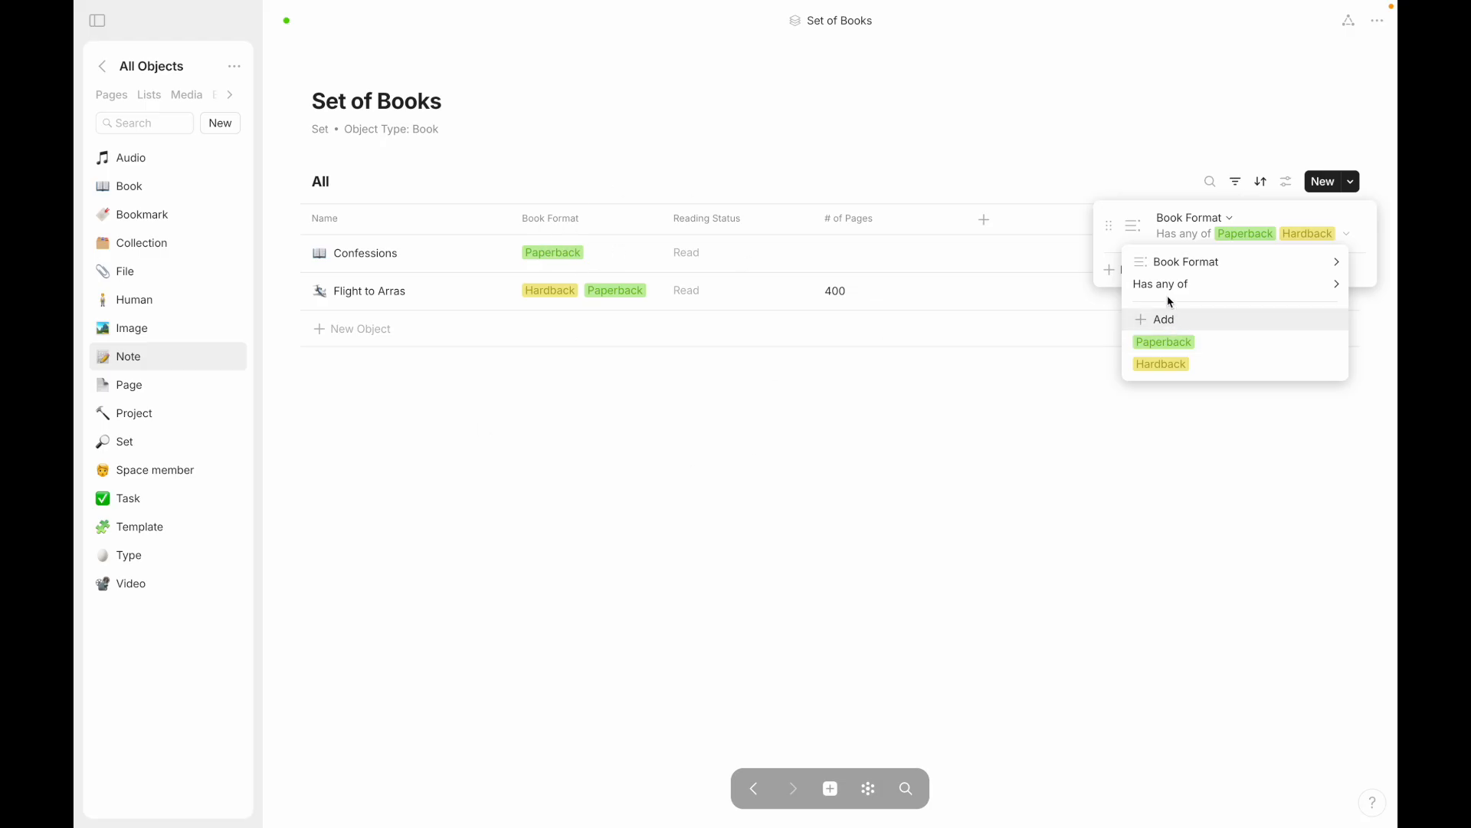
pyautogui.moveTo(1161, 285)
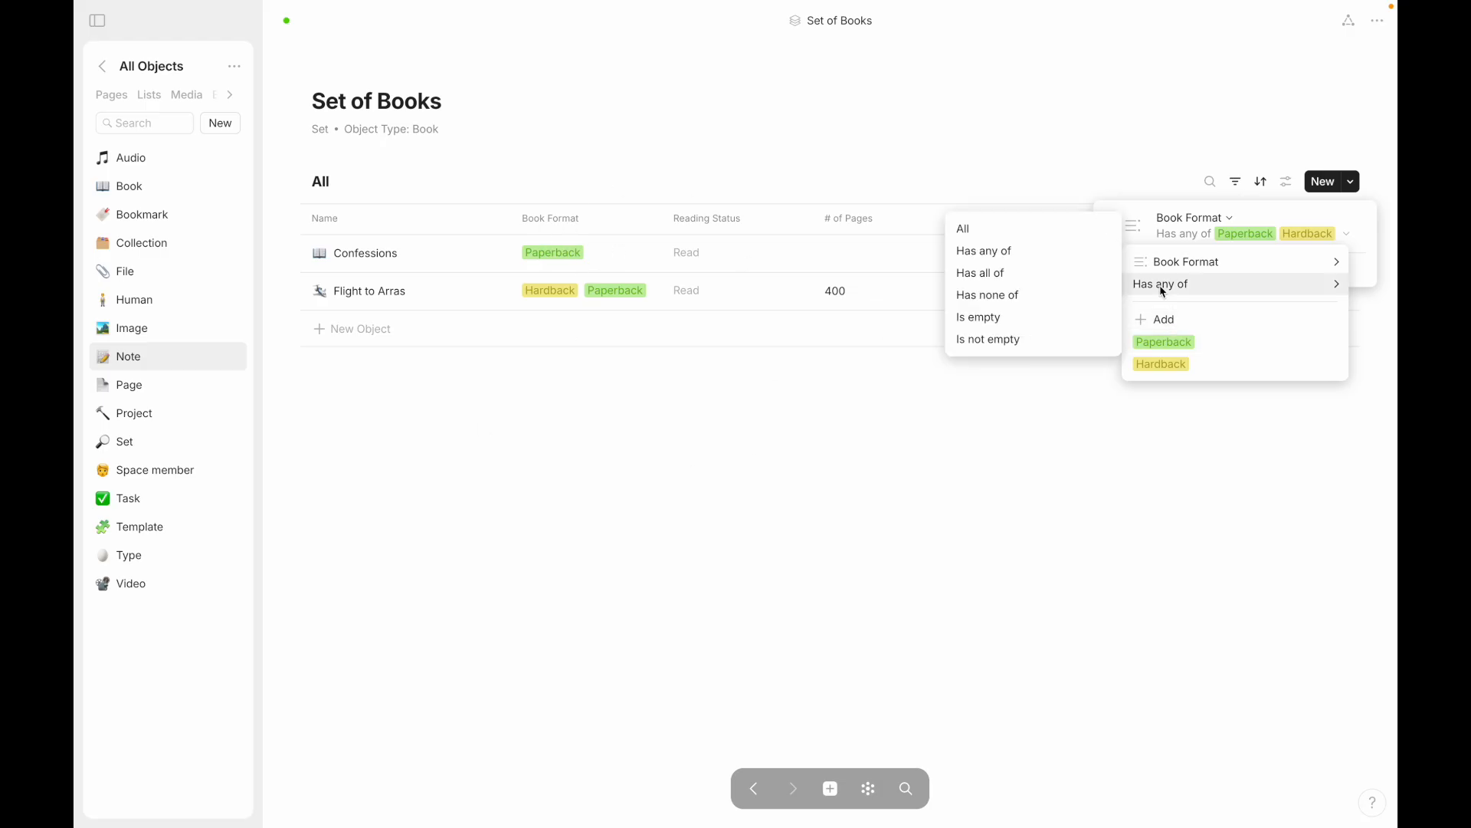
pyautogui.click(1028, 283)
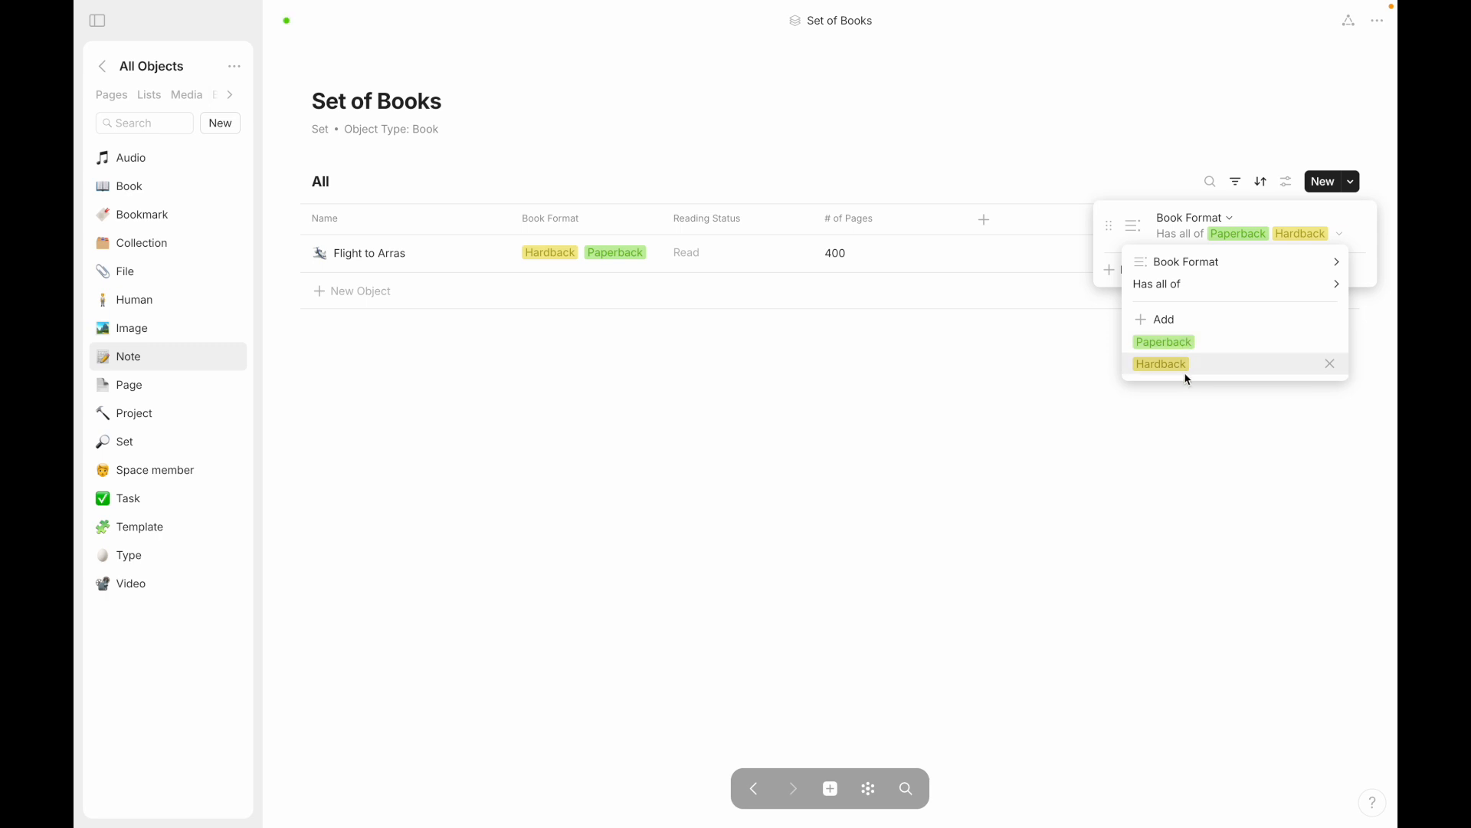
# Step: Reset the Book Format filter's condition to All and remove the filter from Set of Books
pyautogui.moveTo(1149, 292)
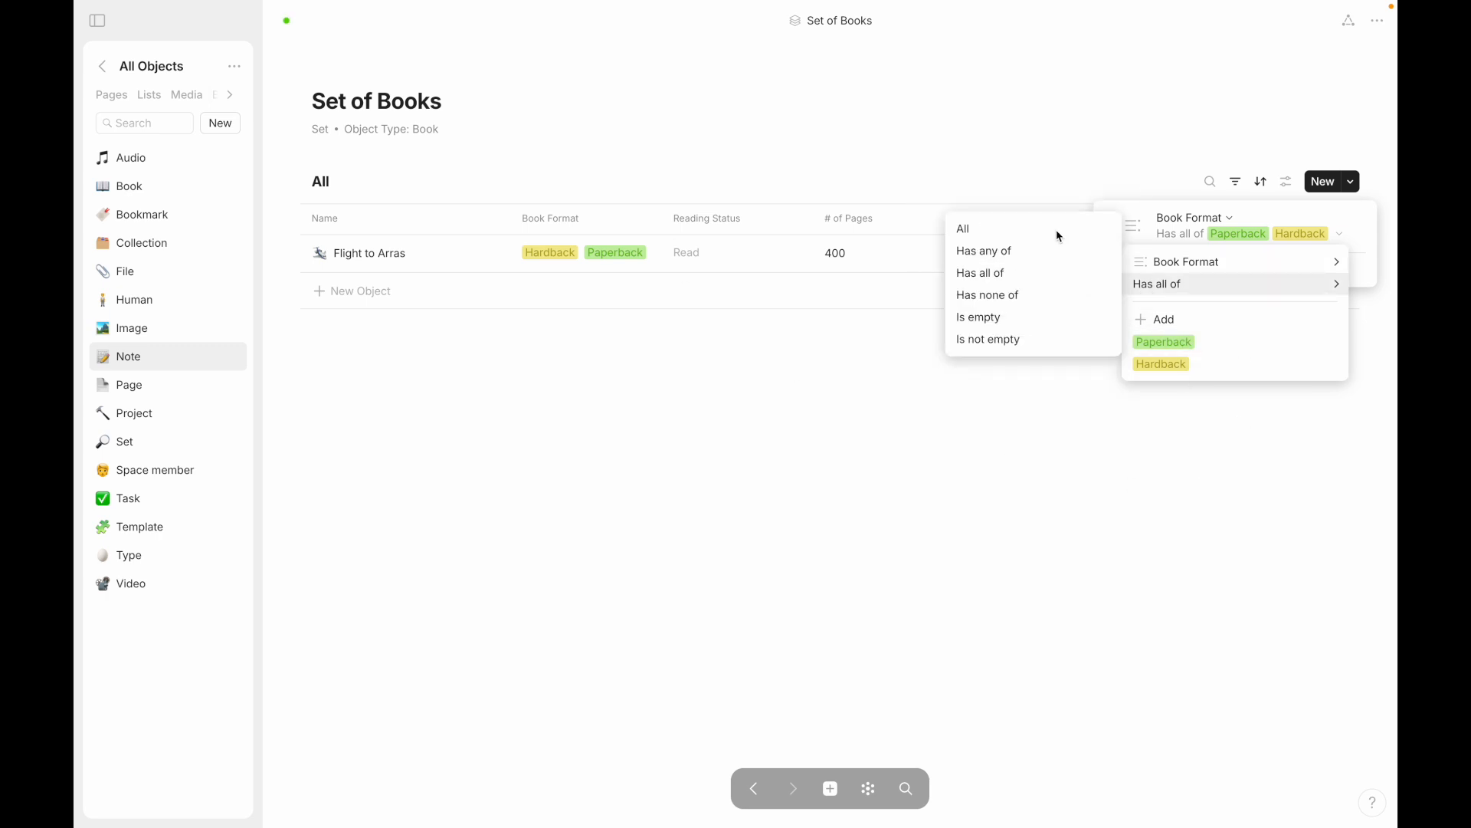
pyautogui.click(992, 230)
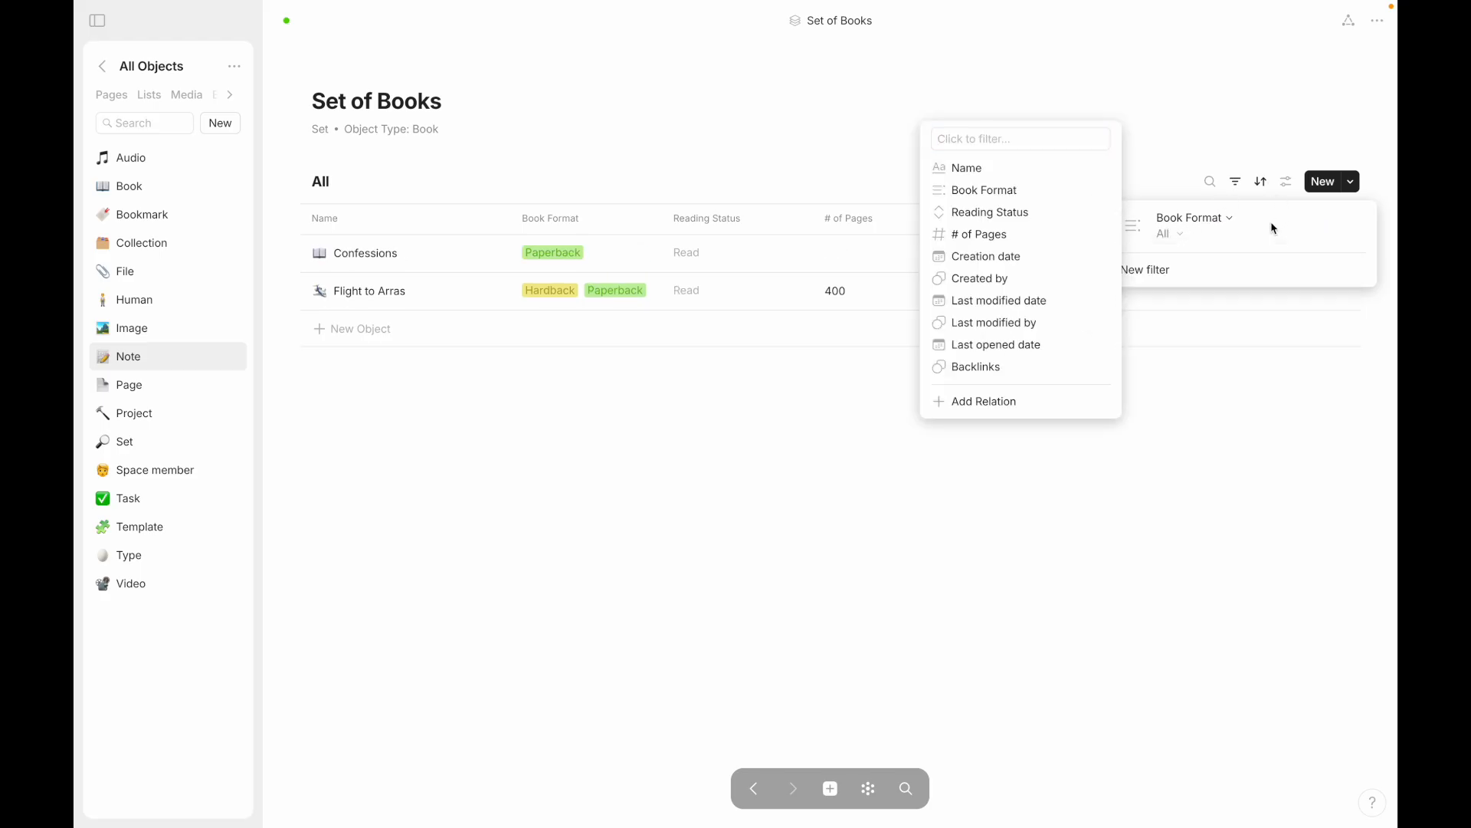
pyautogui.click(1363, 229)
pyautogui.click(923, 531)
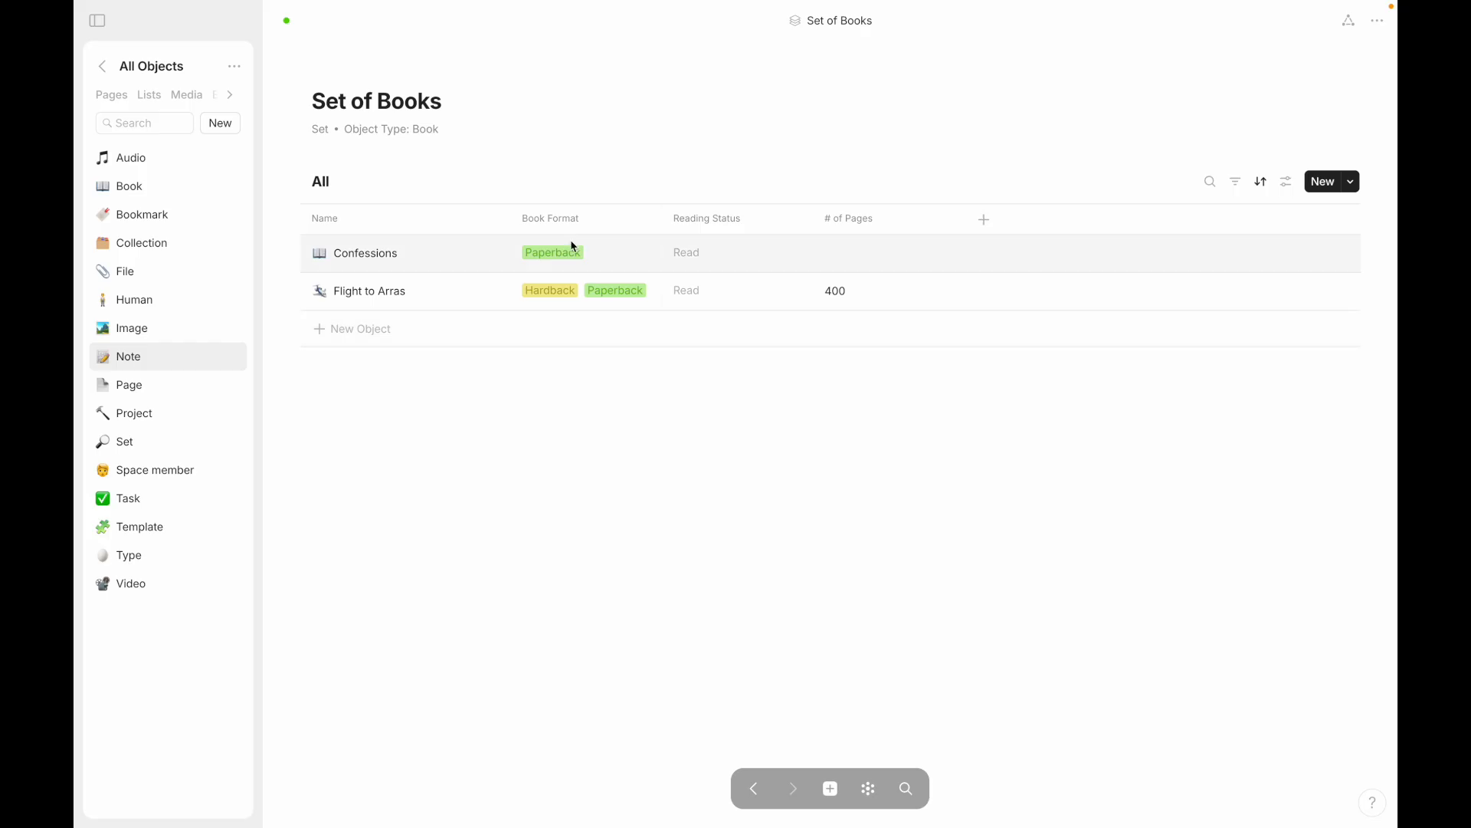
# Step: Change the existing sort of Set of Books to use the Name relation
pyautogui.click(1261, 182)
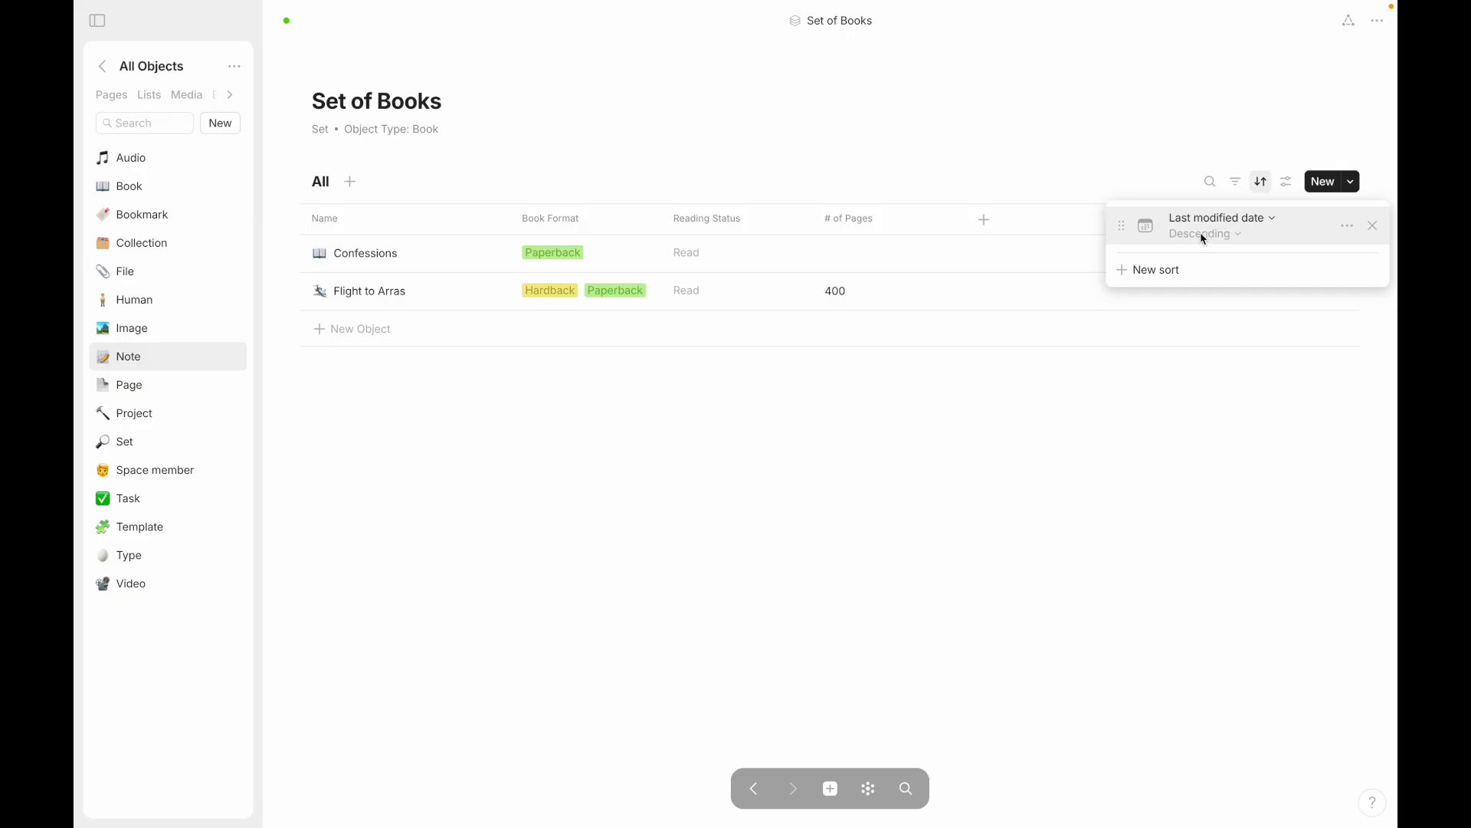
pyautogui.click(1259, 221)
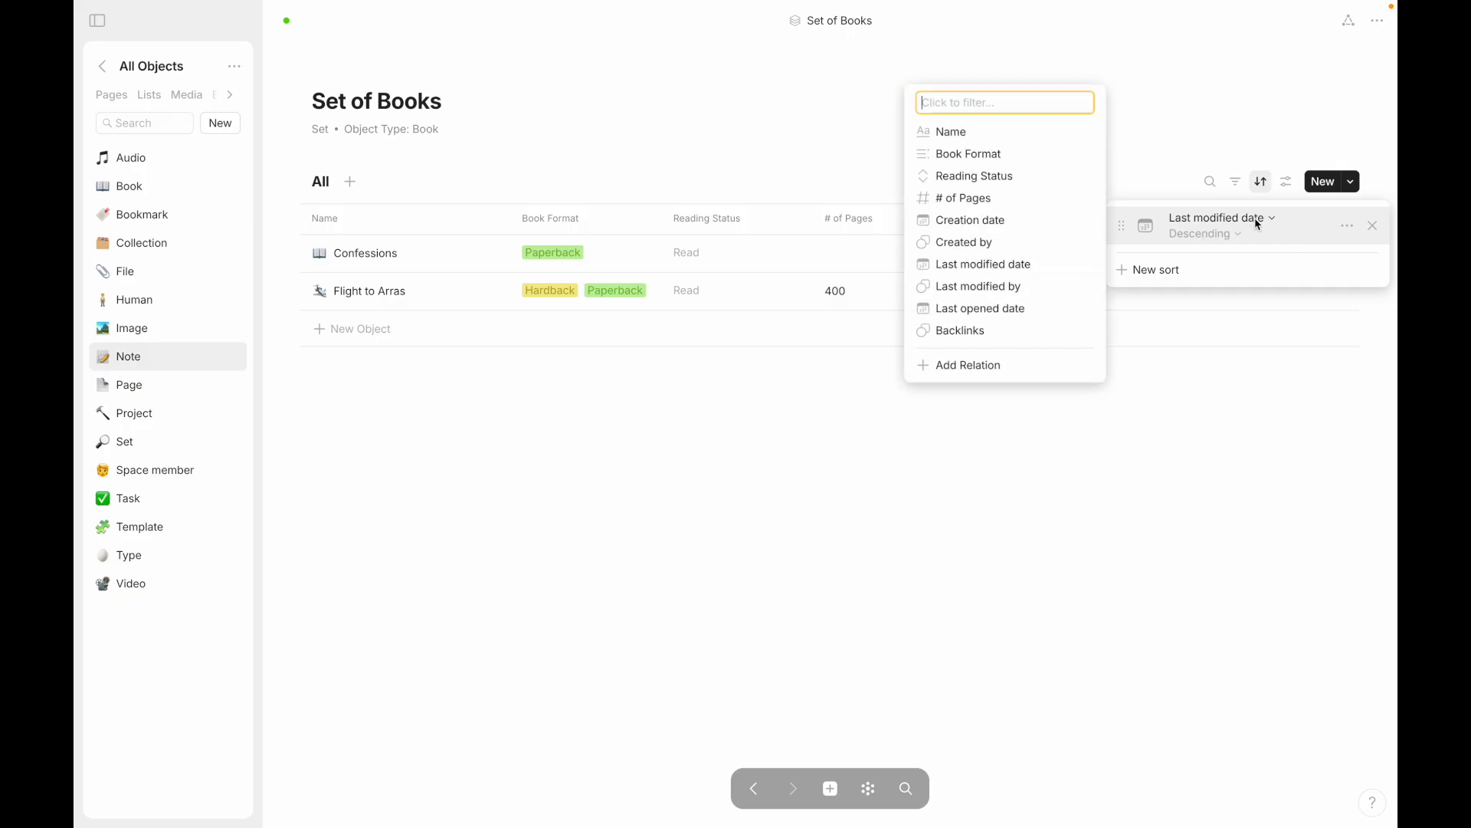
pyautogui.click(1018, 130)
pyautogui.click(1213, 242)
pyautogui.click(1208, 256)
pyautogui.click(880, 561)
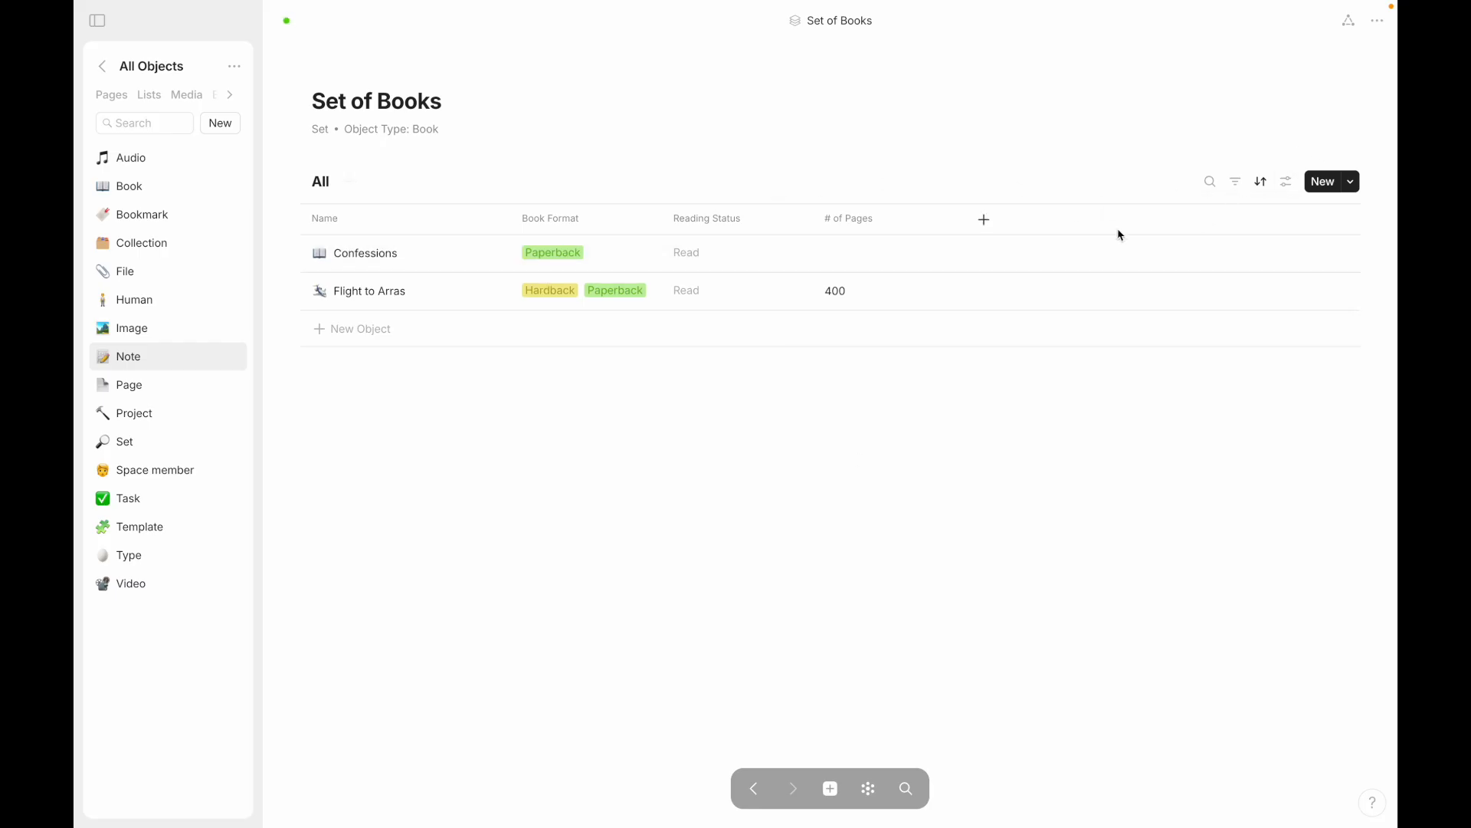
# Step: Switch the Book Format column's visibility off and back on repeatedly in the All view's relation settings, and close the settings
pyautogui.click(1289, 181)
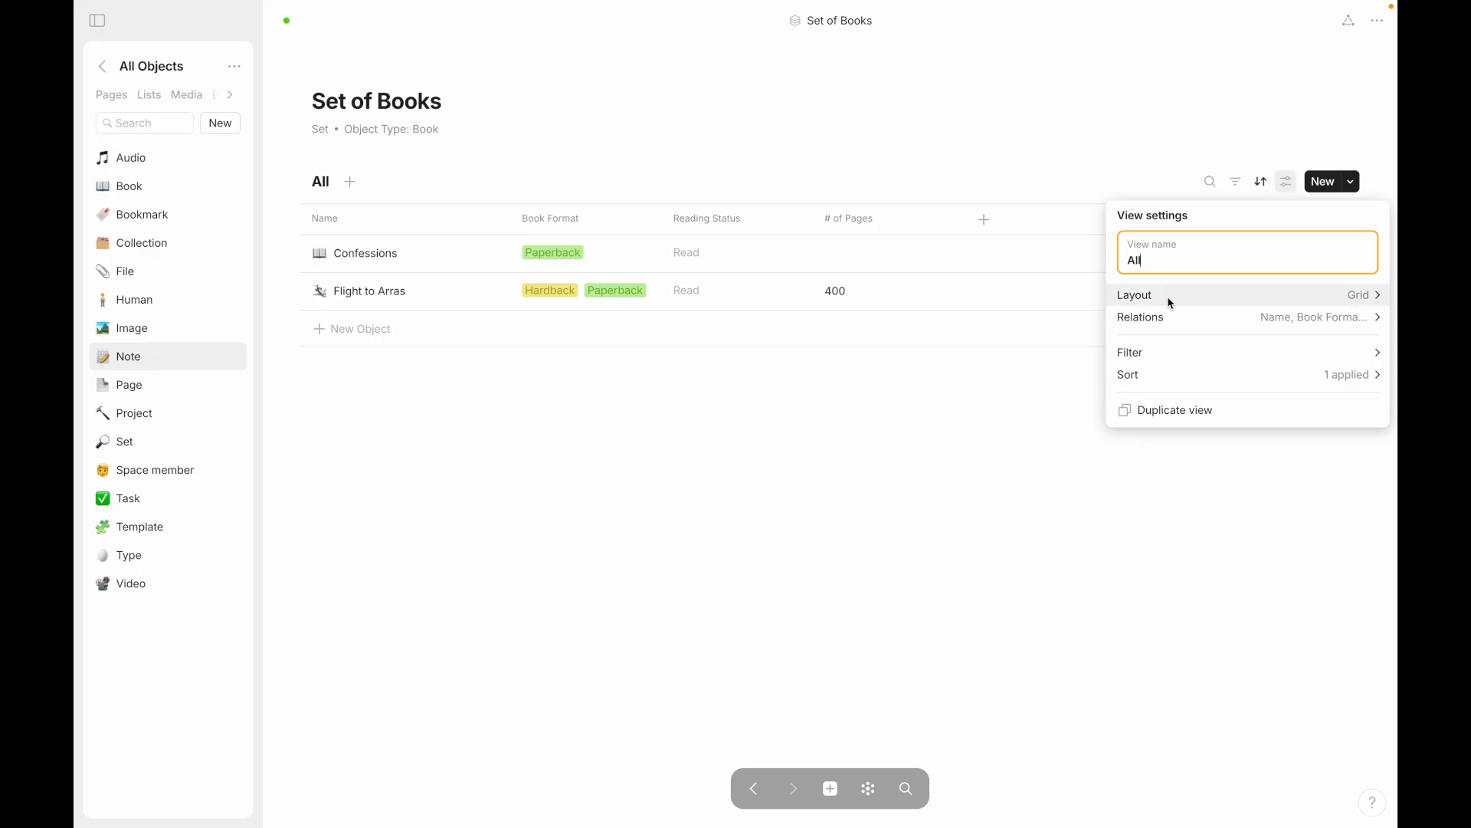
pyautogui.click(1177, 320)
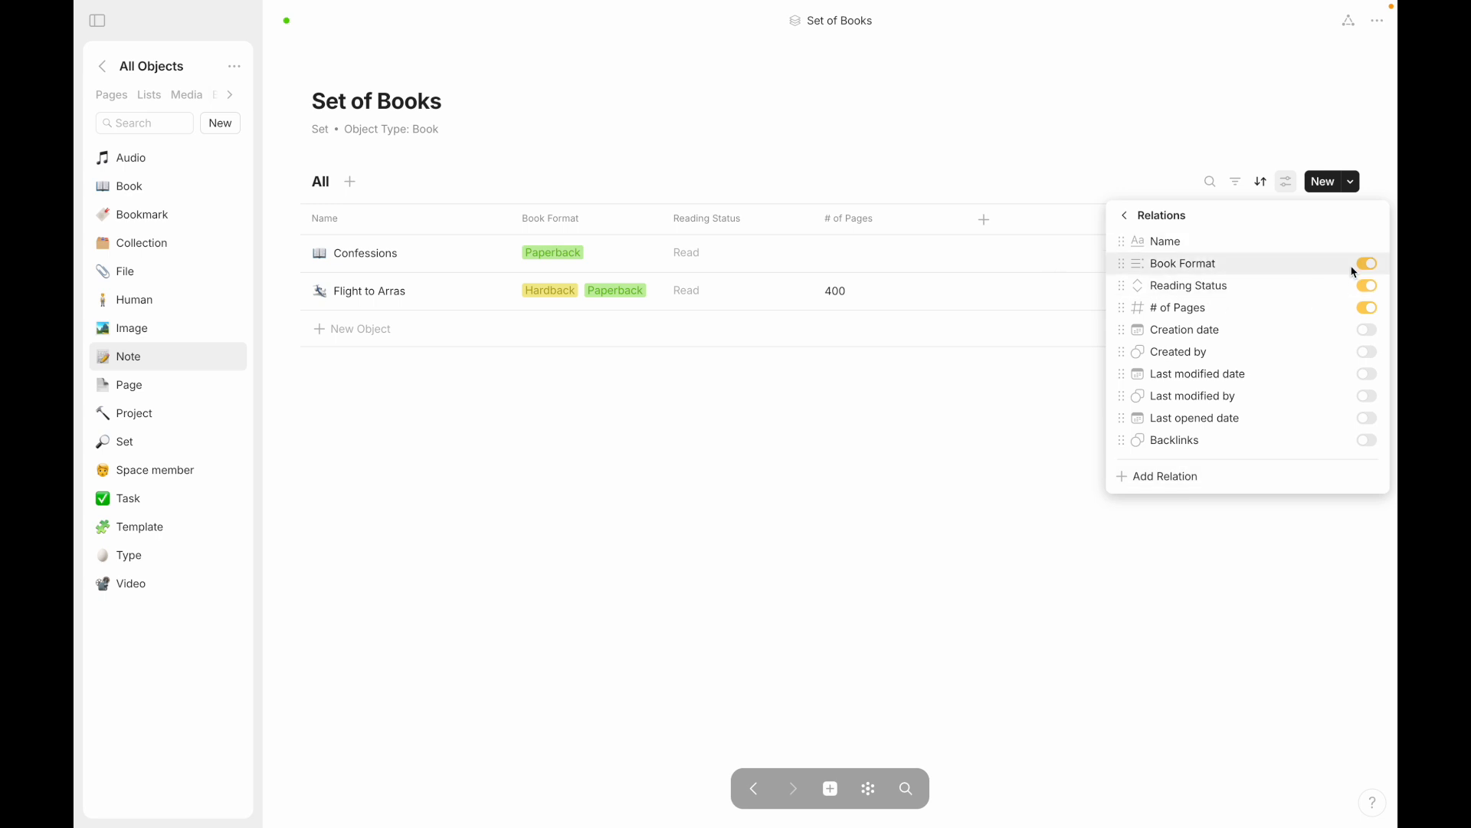
pyautogui.click(1373, 265)
pyautogui.click(1373, 265)
pyautogui.click(1373, 265)
pyautogui.click(1373, 265)
pyautogui.click(1373, 266)
pyautogui.click(1373, 265)
pyautogui.click(1373, 265)
pyautogui.click(1372, 264)
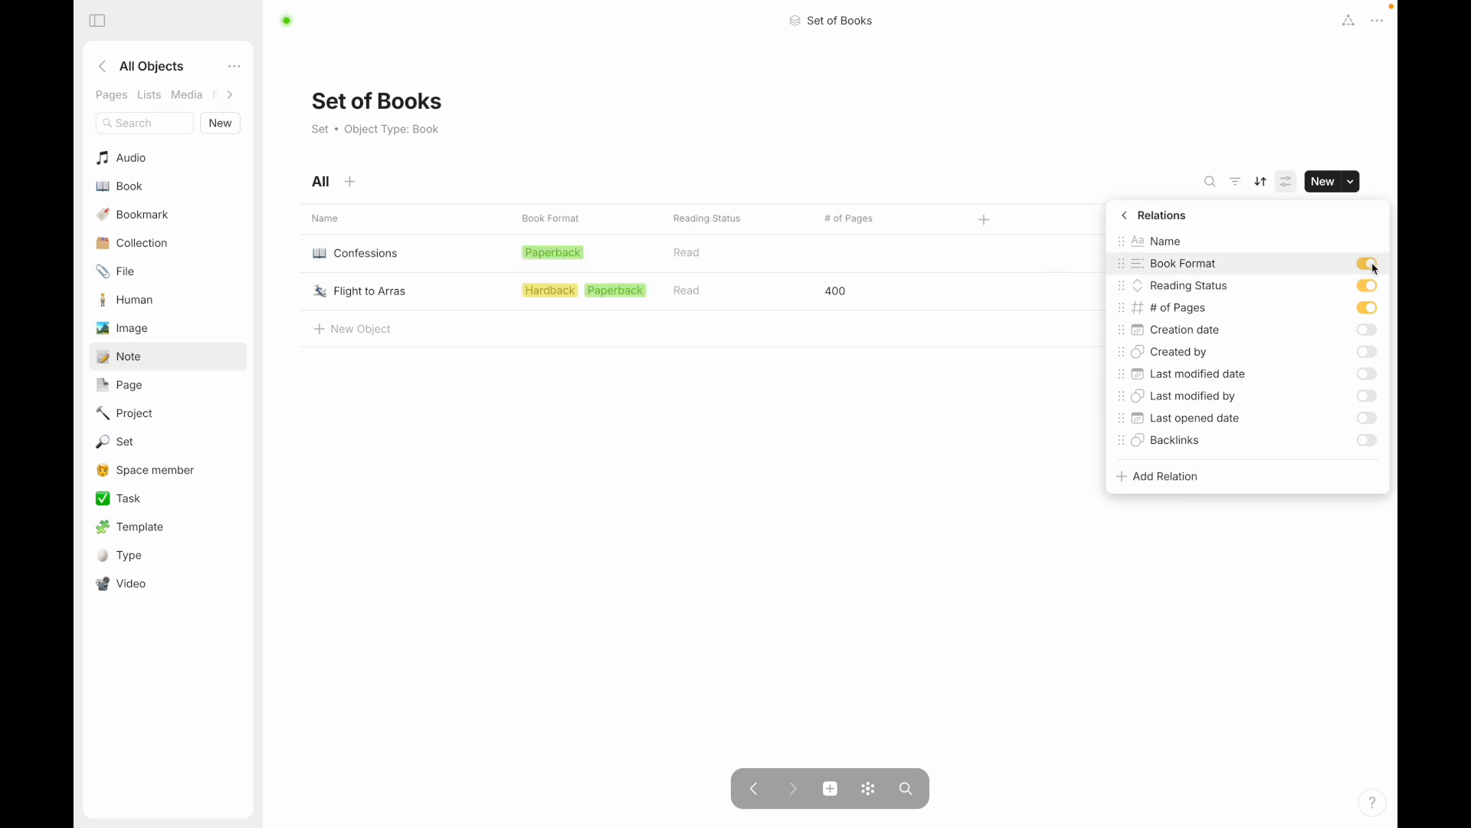
pyautogui.click(1125, 218)
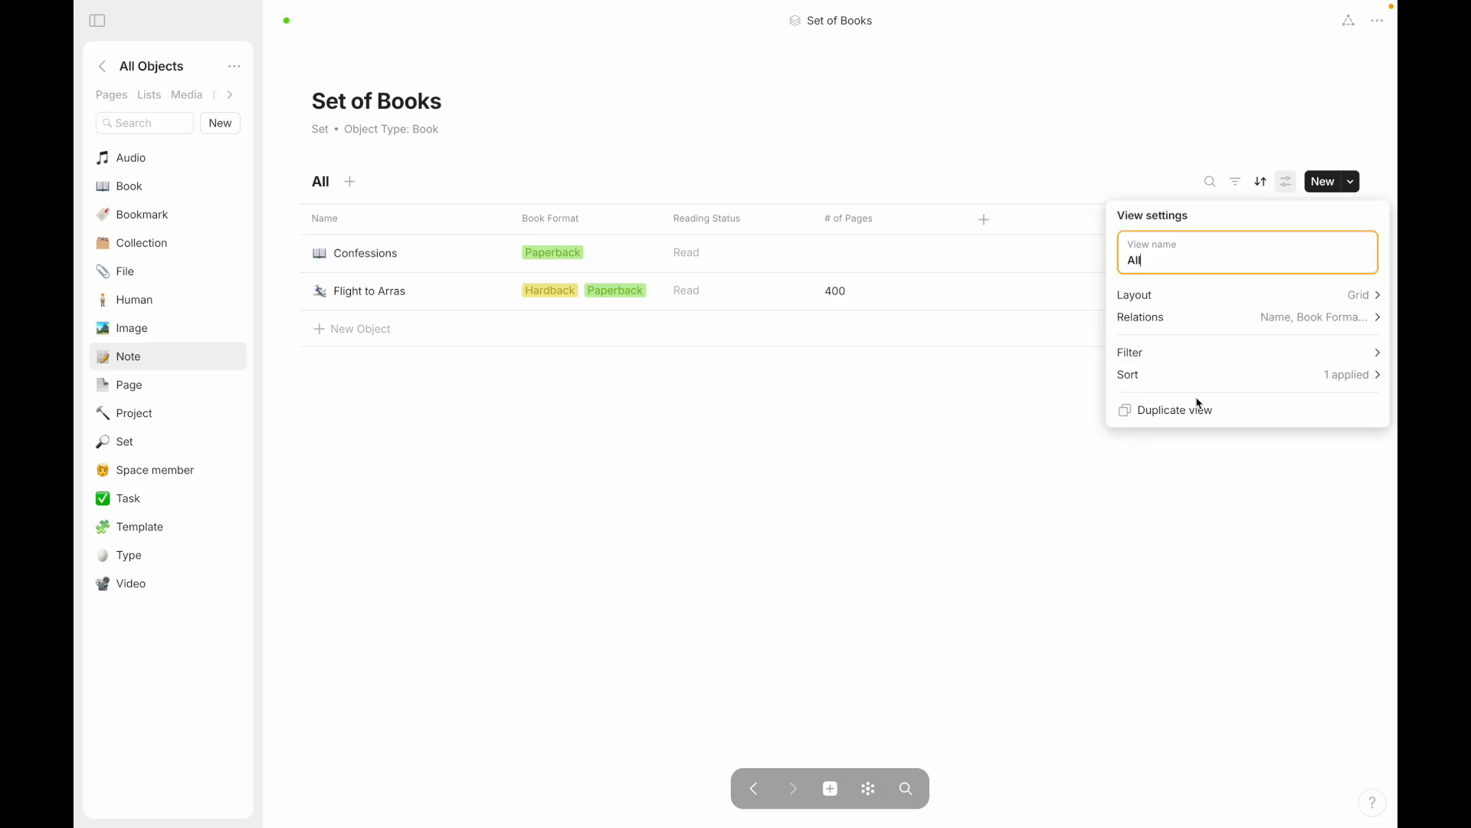
pyautogui.click(956, 489)
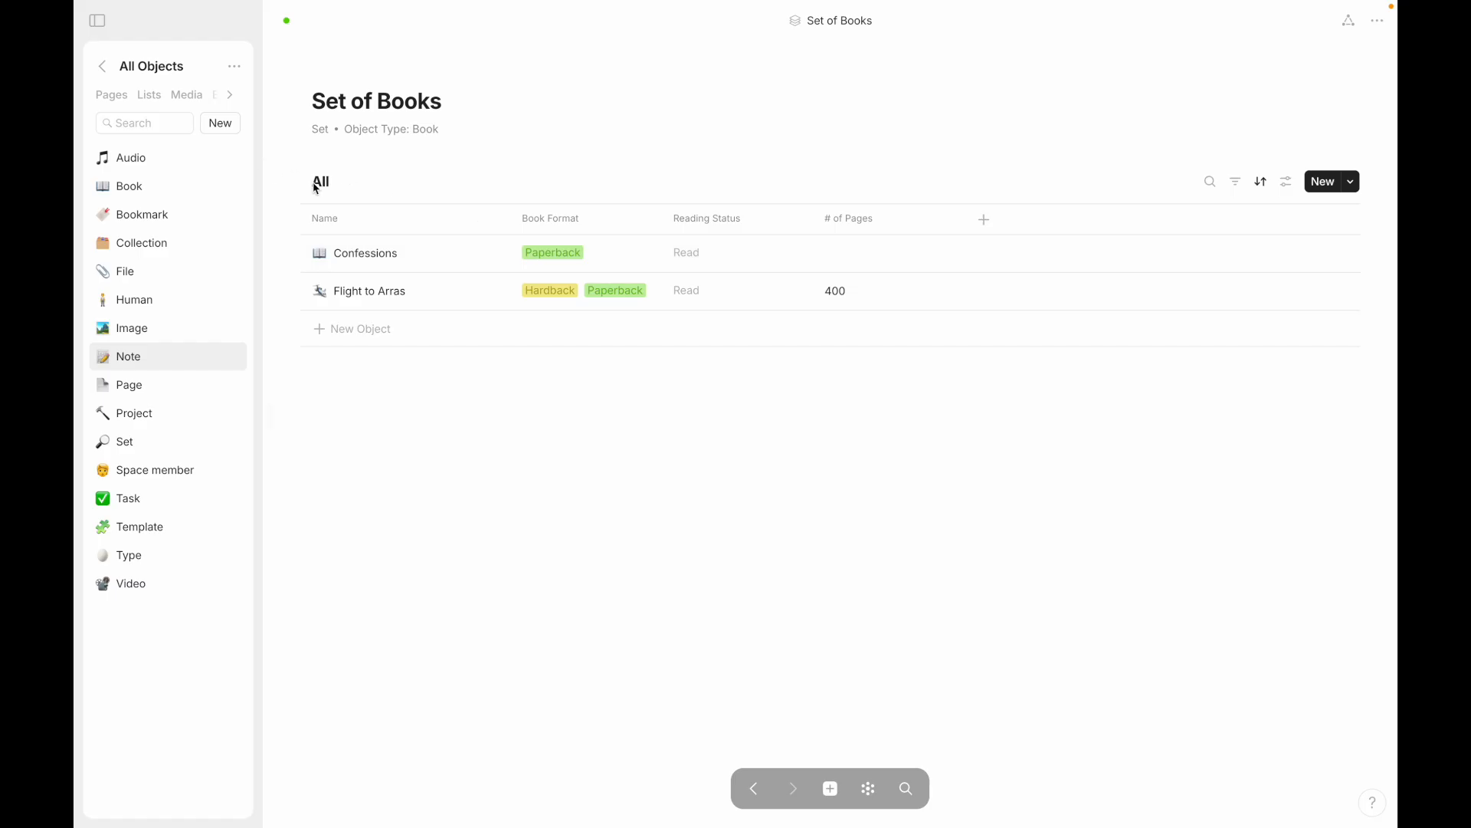
# Step: Add a second view to Set of Books and name it View 2
pyautogui.click(1286, 183)
pyautogui.click(770, 467)
pyautogui.click(355, 184)
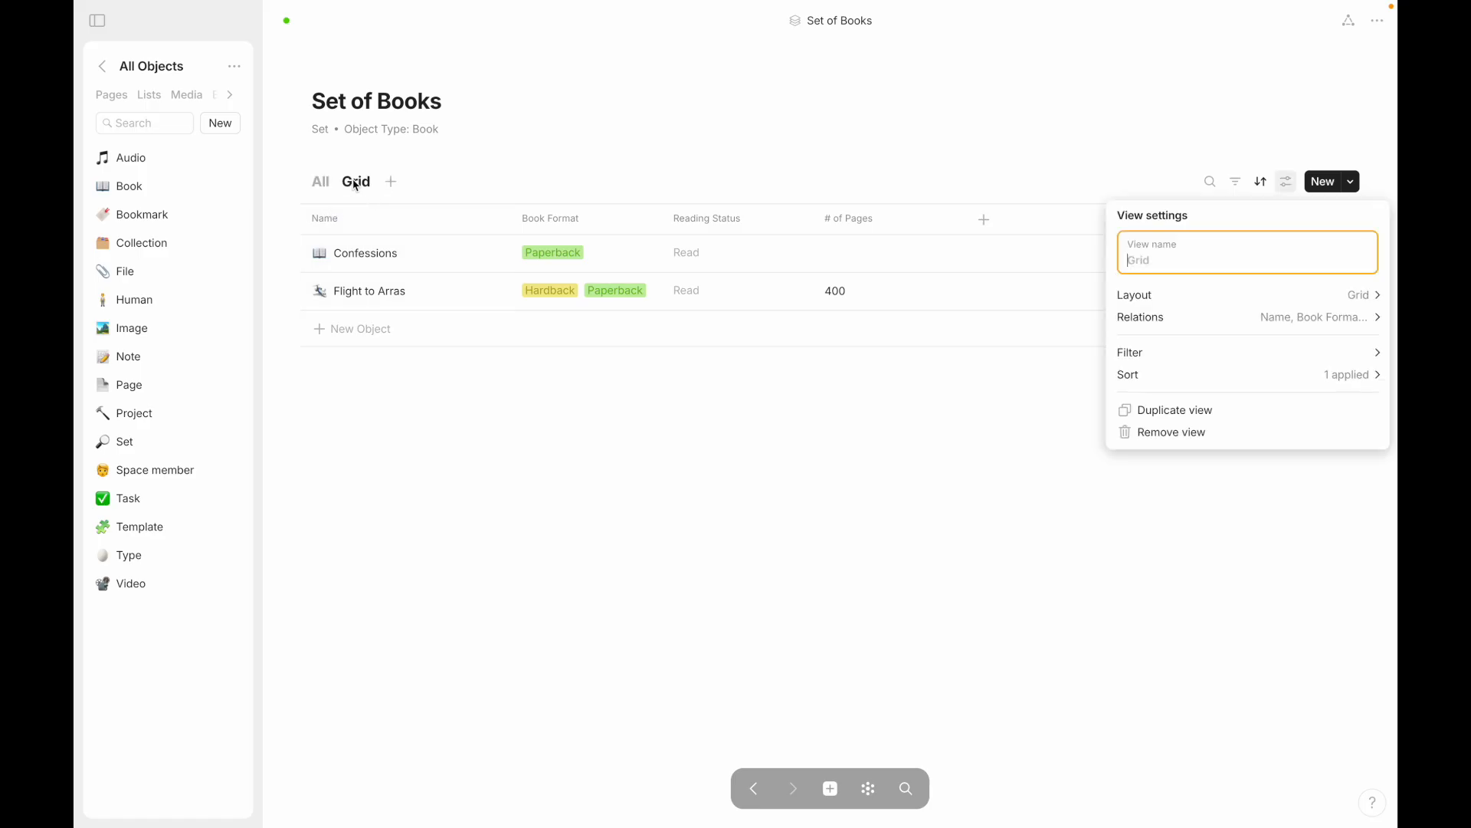
pyautogui.write('View 2')
# Step: Turn the Show icon option off and back on in View 2's Grid layout settings
pyautogui.click(1157, 301)
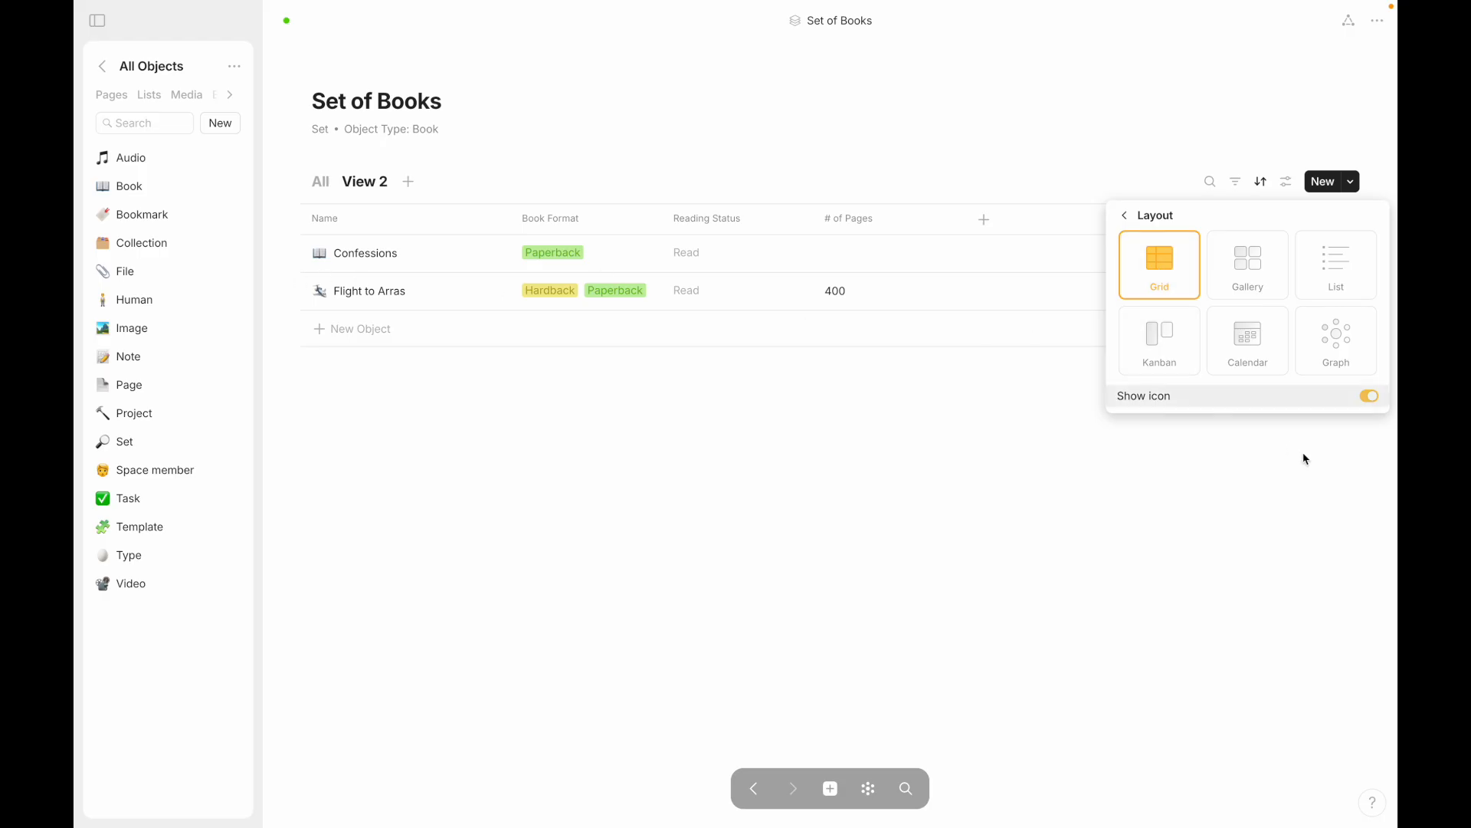
pyautogui.click(1369, 396)
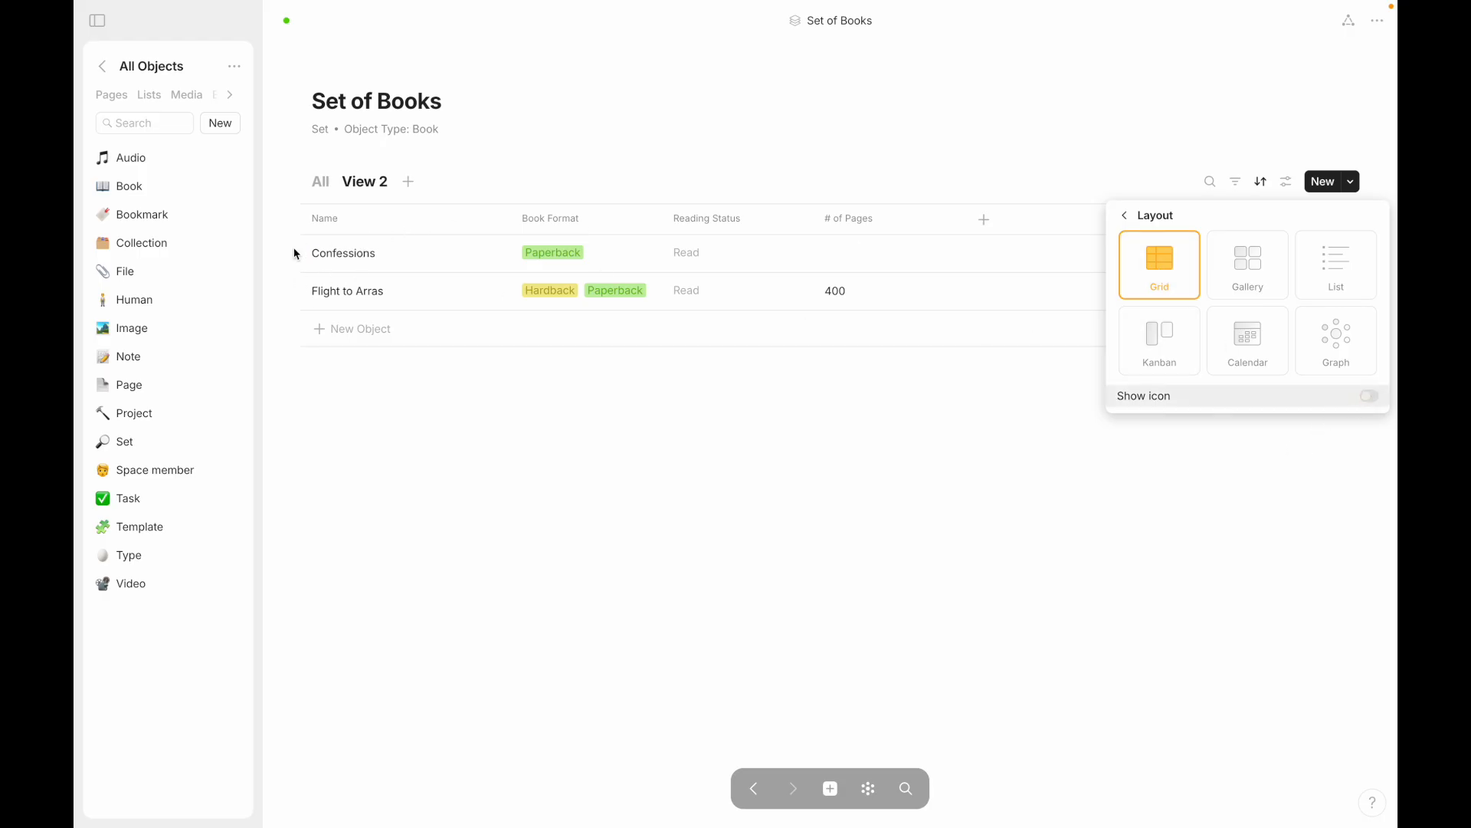
pyautogui.click(1373, 399)
pyautogui.click(1376, 402)
pyautogui.click(1375, 402)
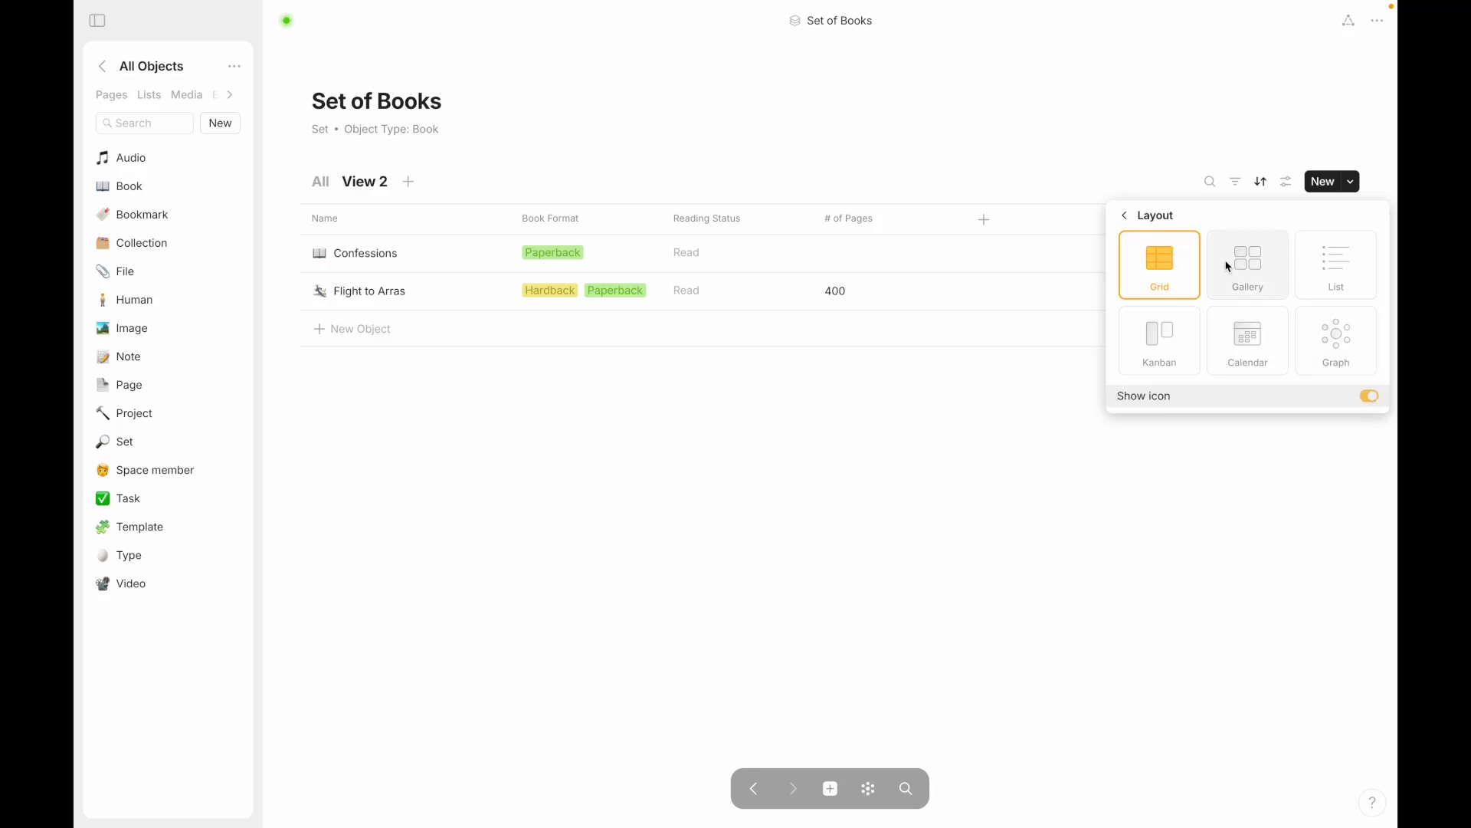
# Step: Switch View 2 to the Gallery layout and set its card size to Small, then back to Medium
pyautogui.click(1244, 264)
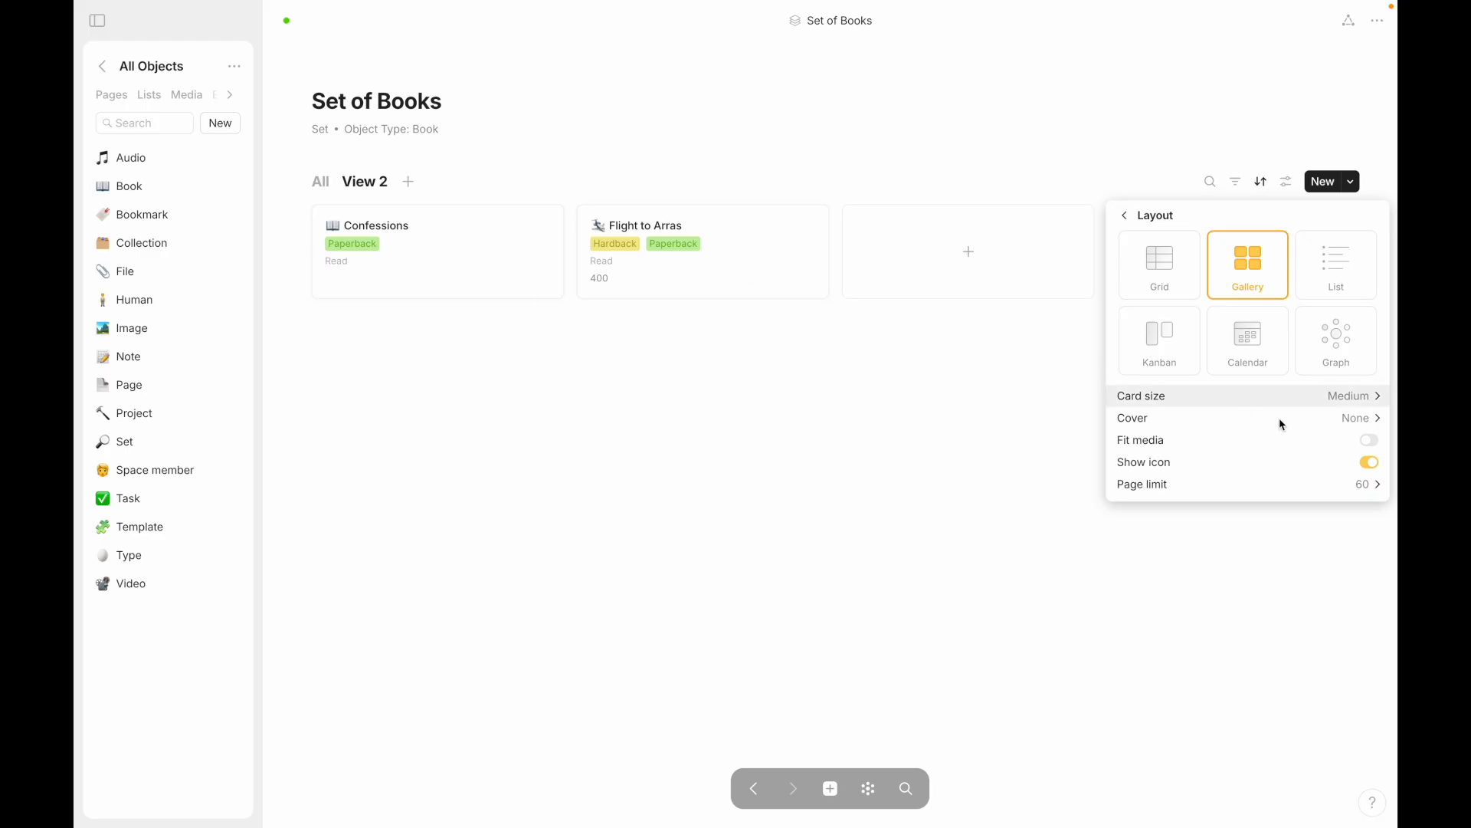
pyautogui.click(1274, 398)
pyautogui.click(1056, 376)
pyautogui.moveTo(1137, 394)
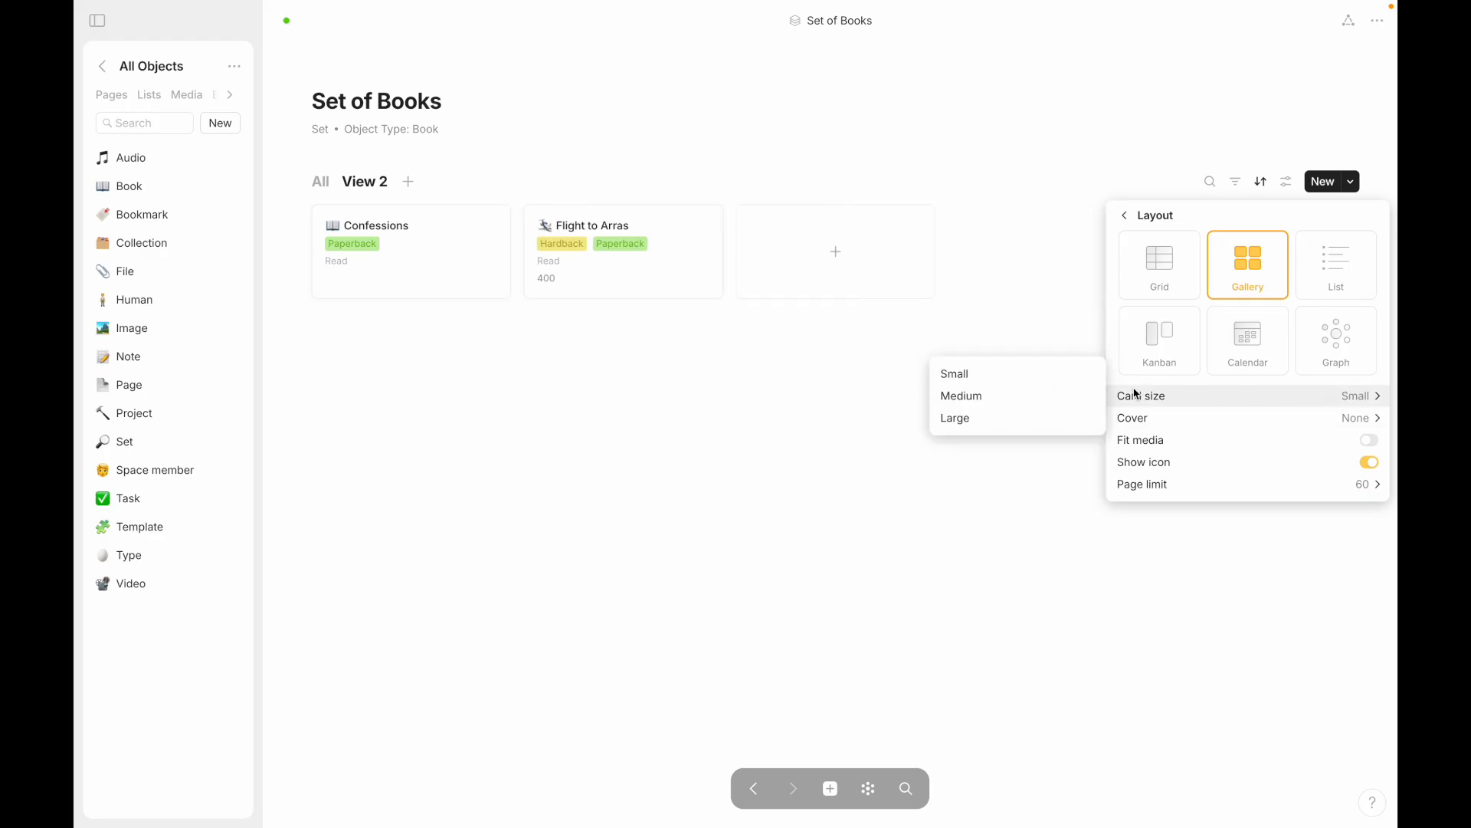
pyautogui.click(962, 396)
pyautogui.moveTo(1158, 423)
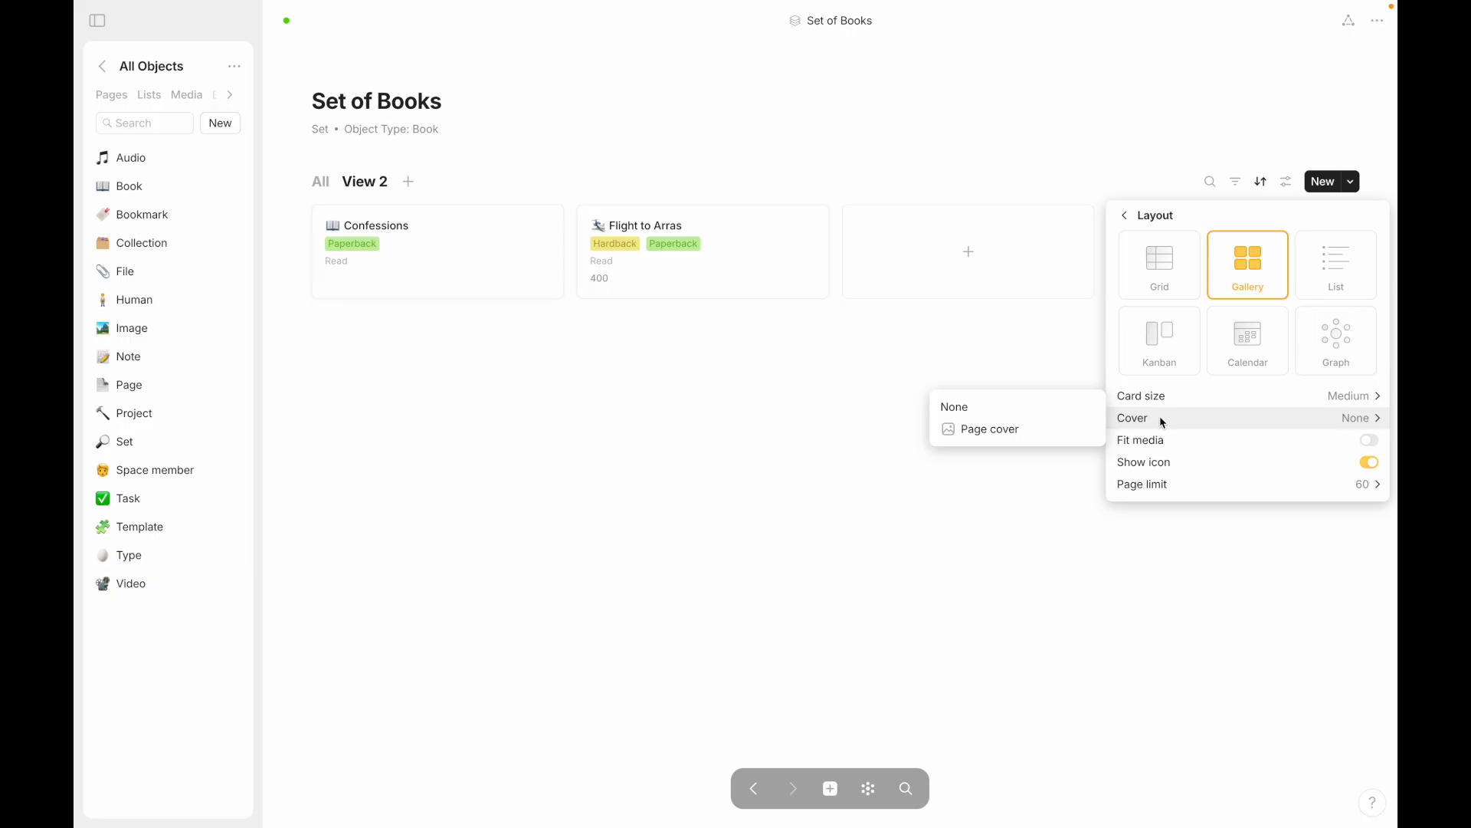
pyautogui.click(734, 332)
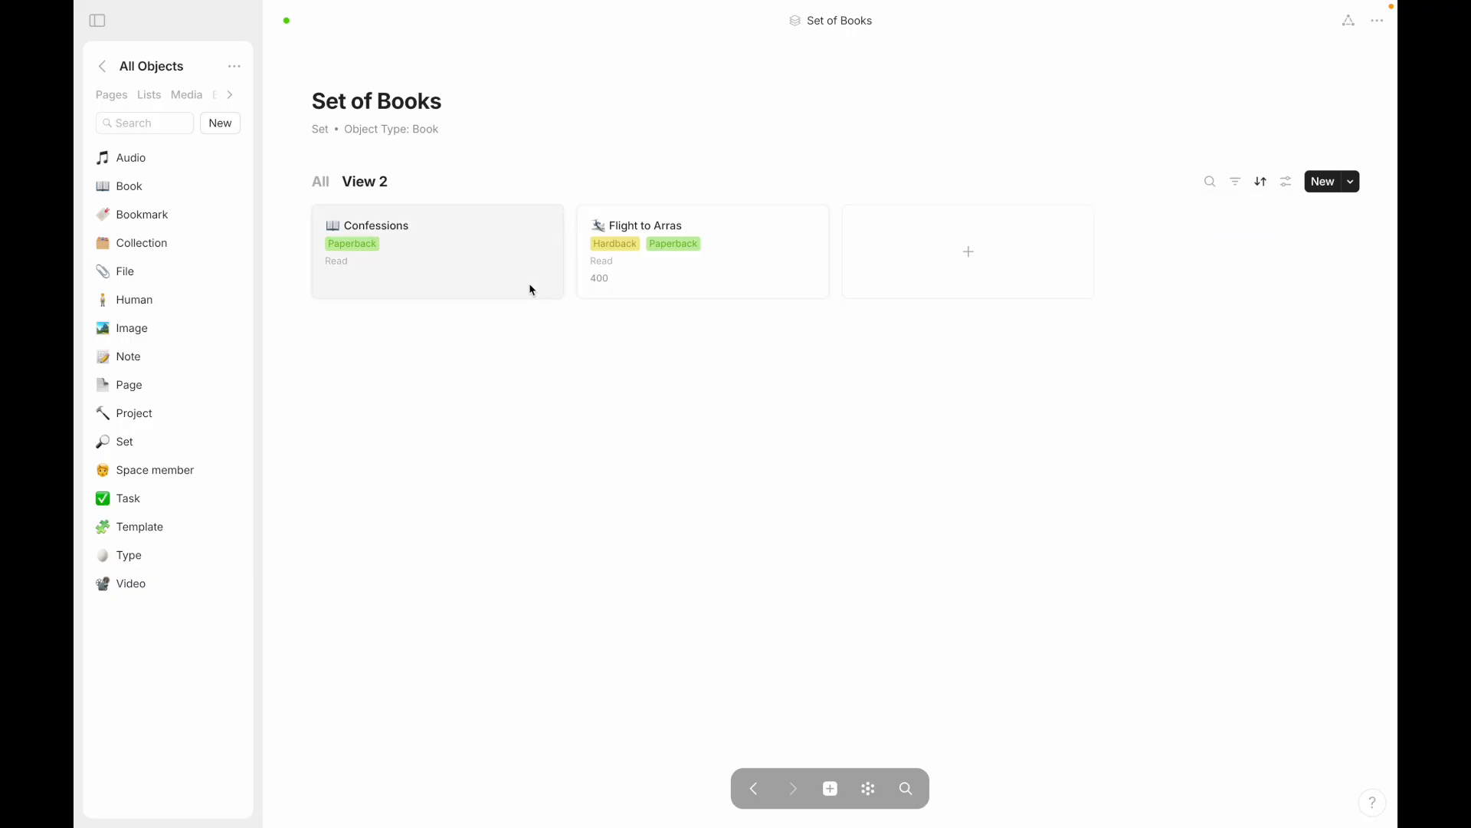
# Step: Give the Confessions book a solid blue cover and return to View 2
pyautogui.click(532, 289)
pyautogui.click(651, 173)
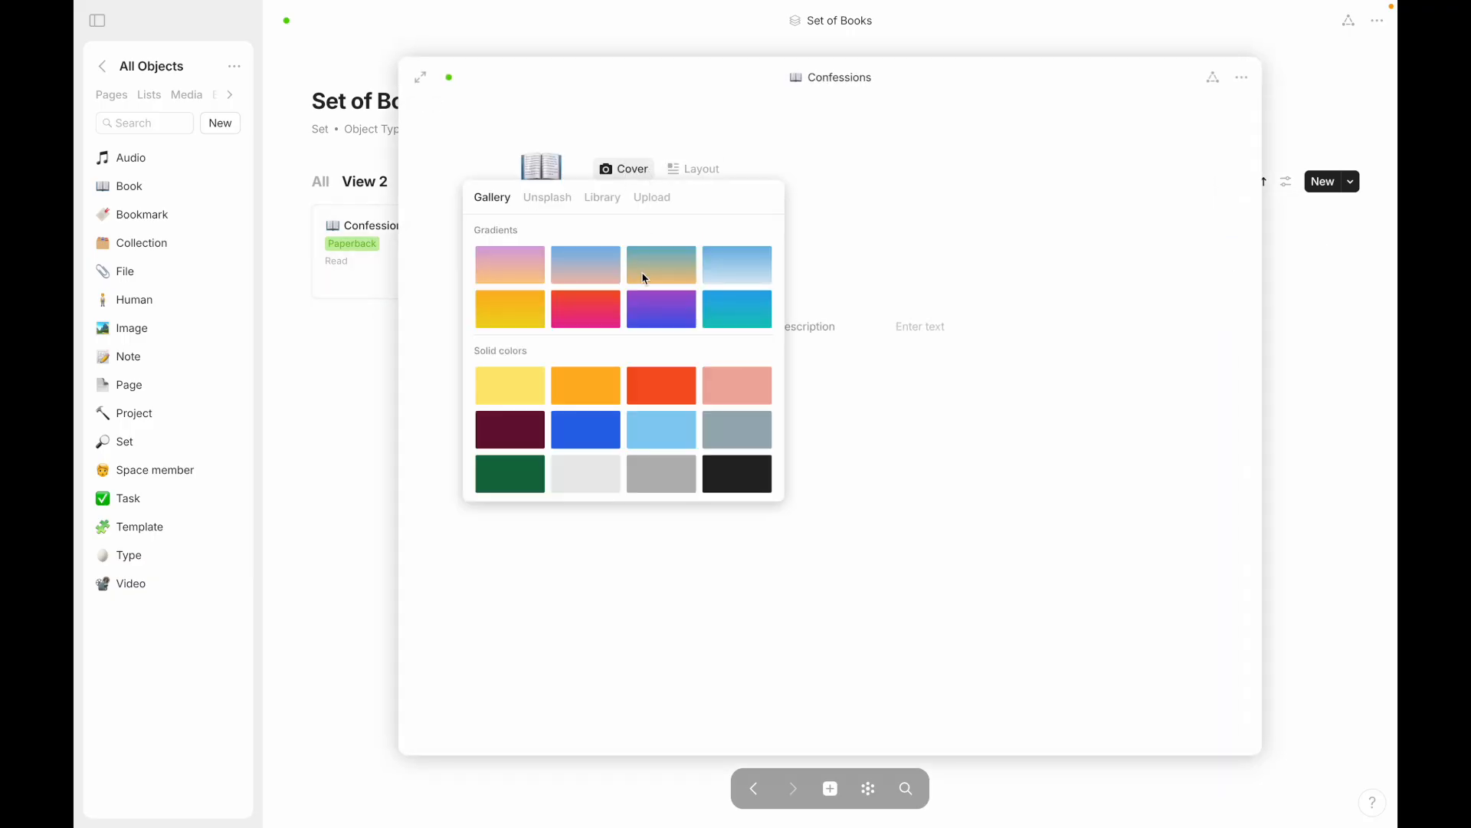
pyautogui.click(588, 430)
pyautogui.click(348, 496)
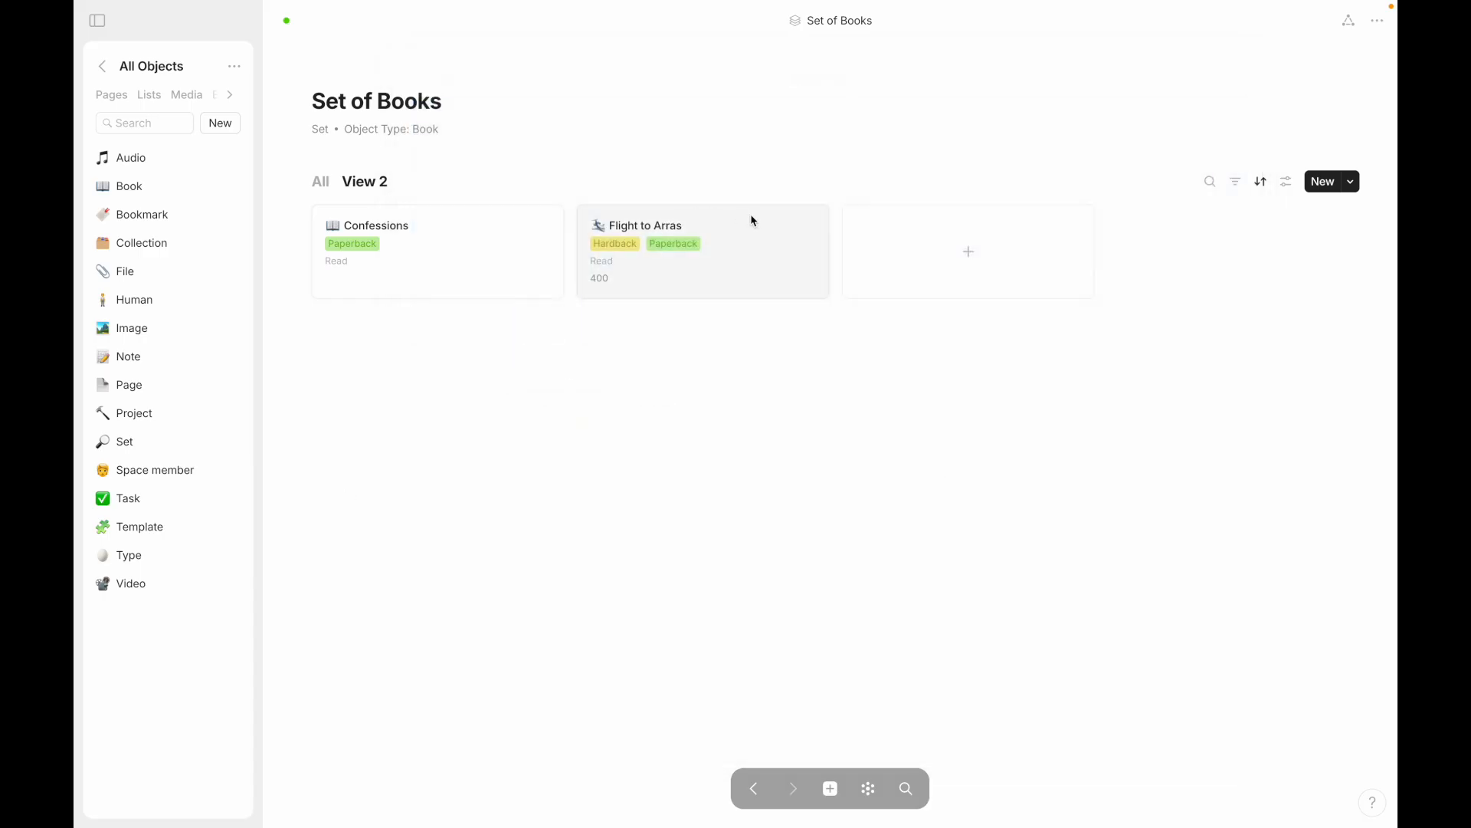
# Step: Give the Flight to Arras book a solid orange cover and return to View 2
pyautogui.click(745, 234)
pyautogui.click(692, 169)
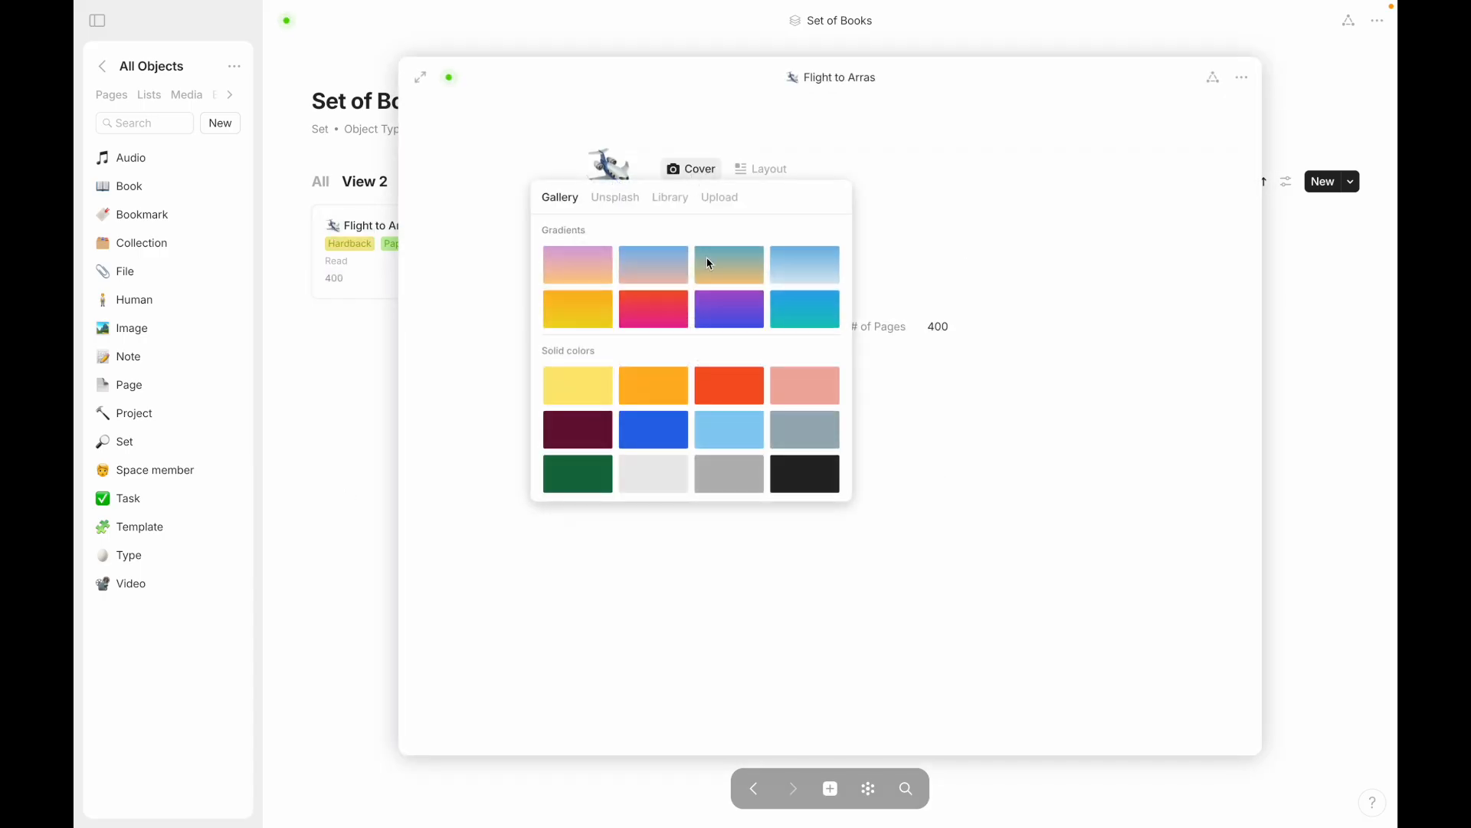
pyautogui.click(668, 401)
pyautogui.click(368, 529)
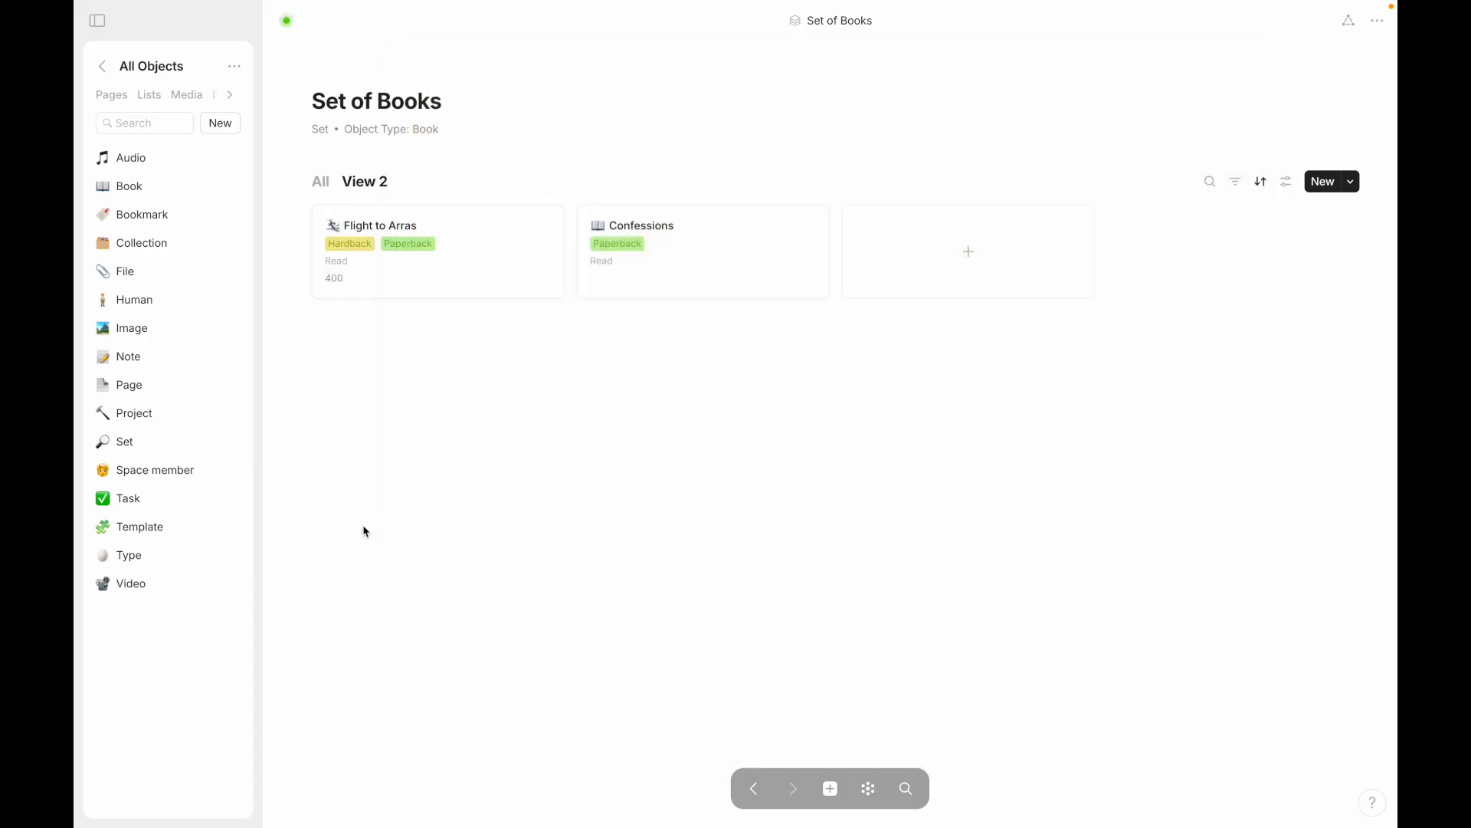
# Step: Set the Cover option of View 2's Gallery layout to Page cover, switch it to None, and choose Page cover again
pyautogui.click(1287, 181)
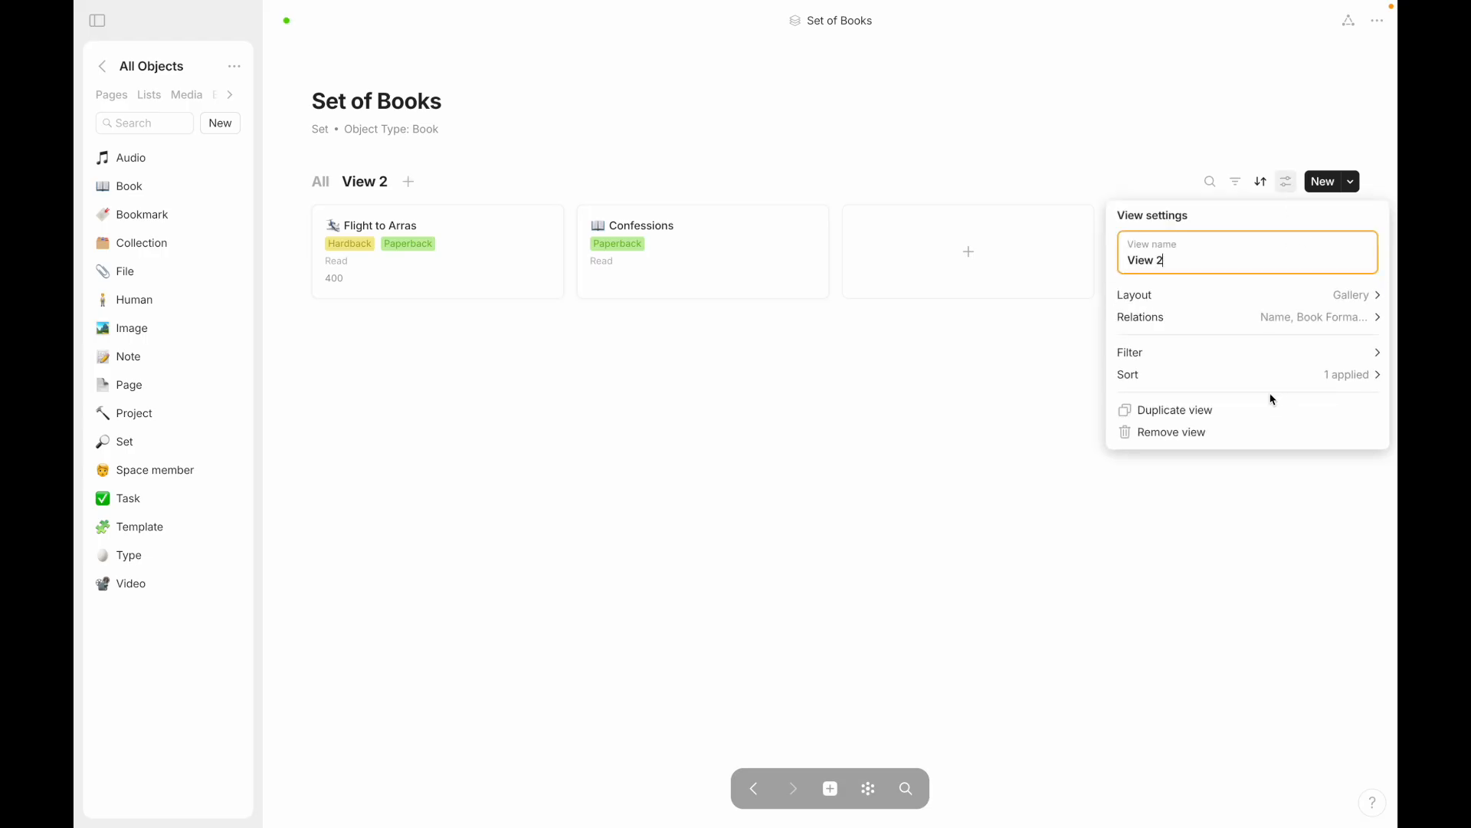
pyautogui.click(1255, 299)
pyautogui.moveTo(1356, 421)
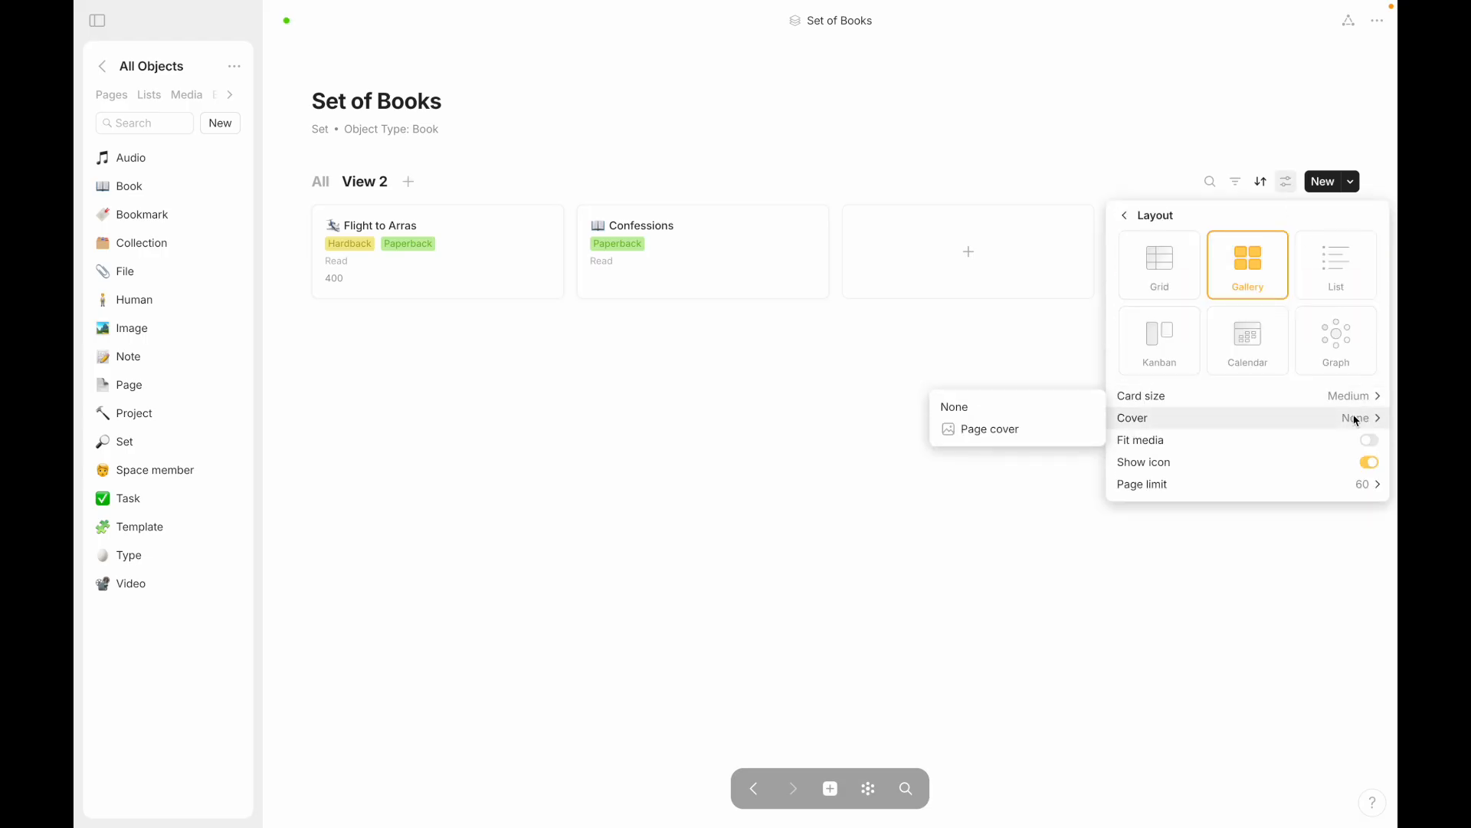
pyautogui.click(1003, 431)
pyautogui.moveTo(1176, 422)
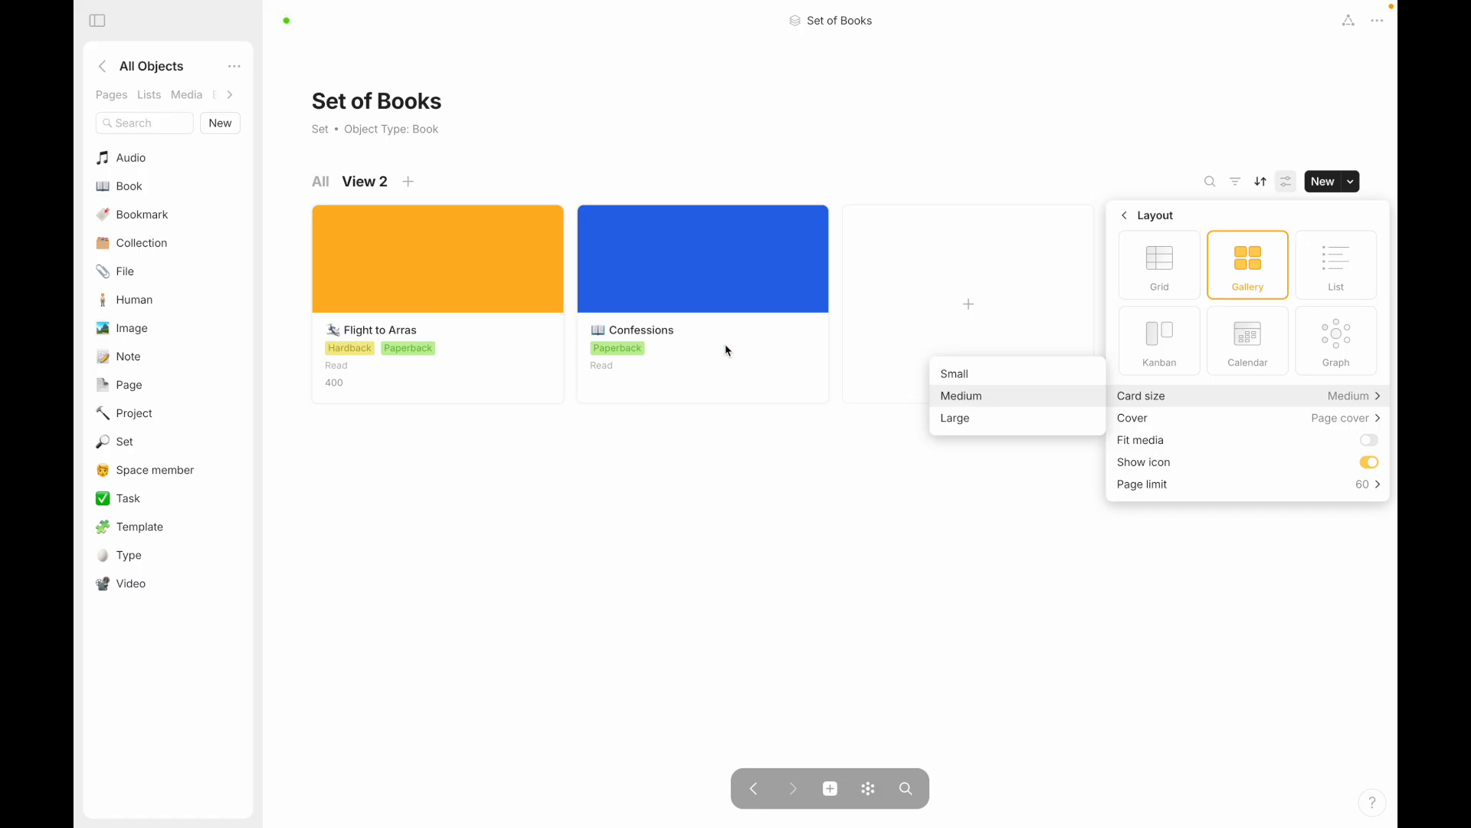
pyautogui.click(1058, 401)
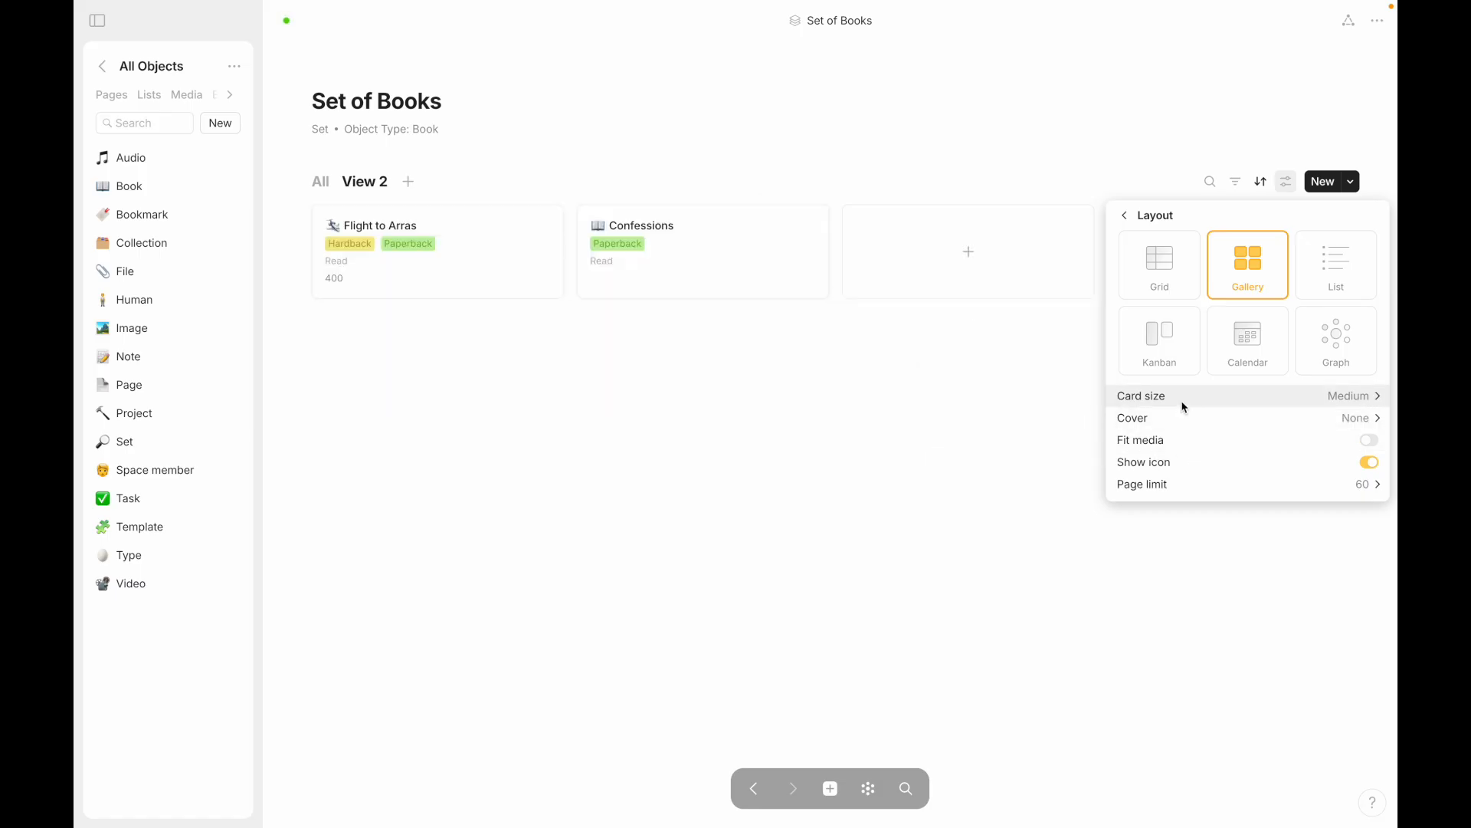
pyautogui.moveTo(1313, 423)
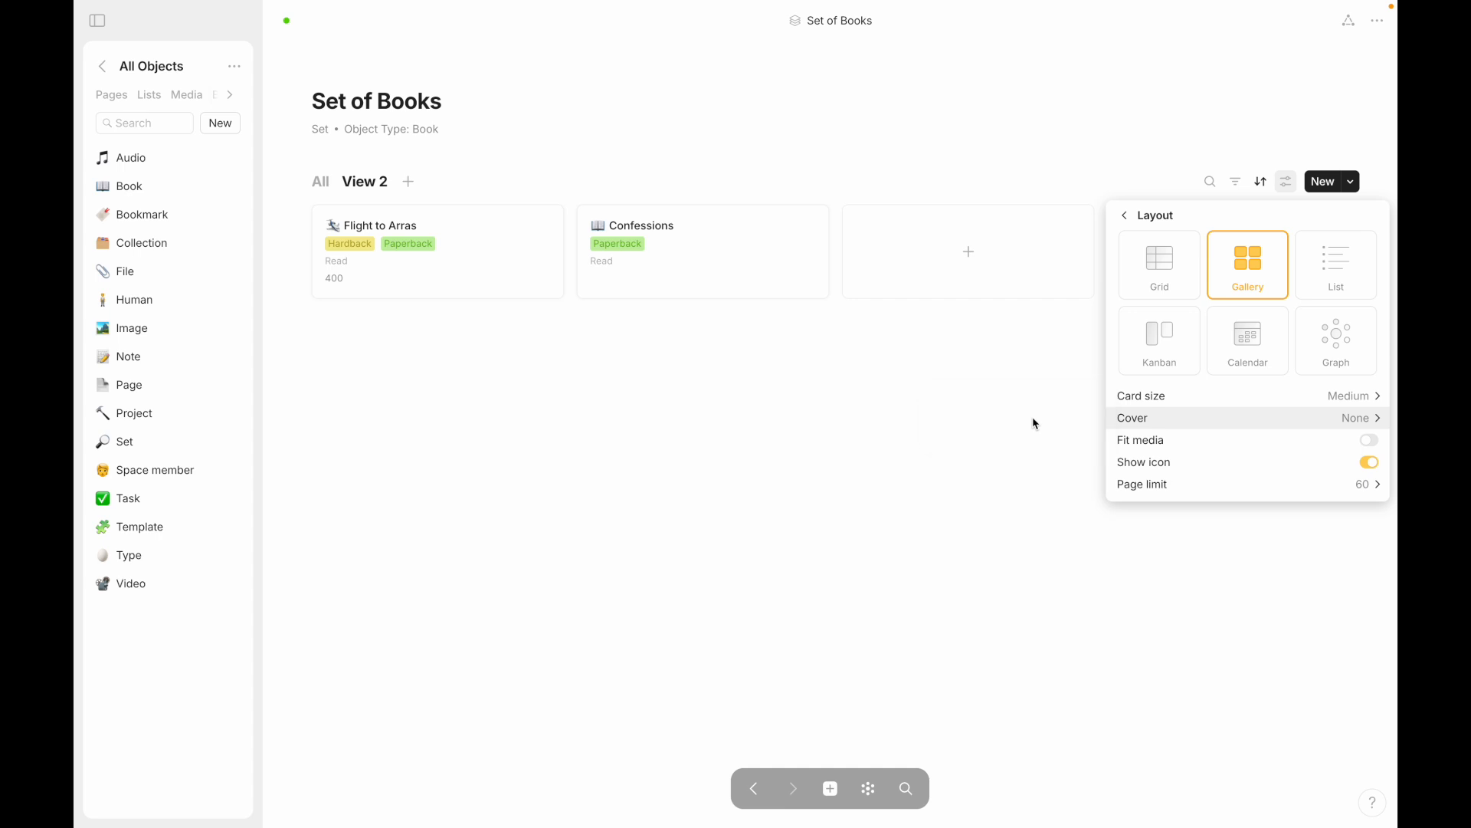
pyautogui.click(1090, 427)
# Step: Turn Fit media on and back off and Show icon off and back on in the Gallery layout, leaving the page limit at 60
pyautogui.click(1372, 442)
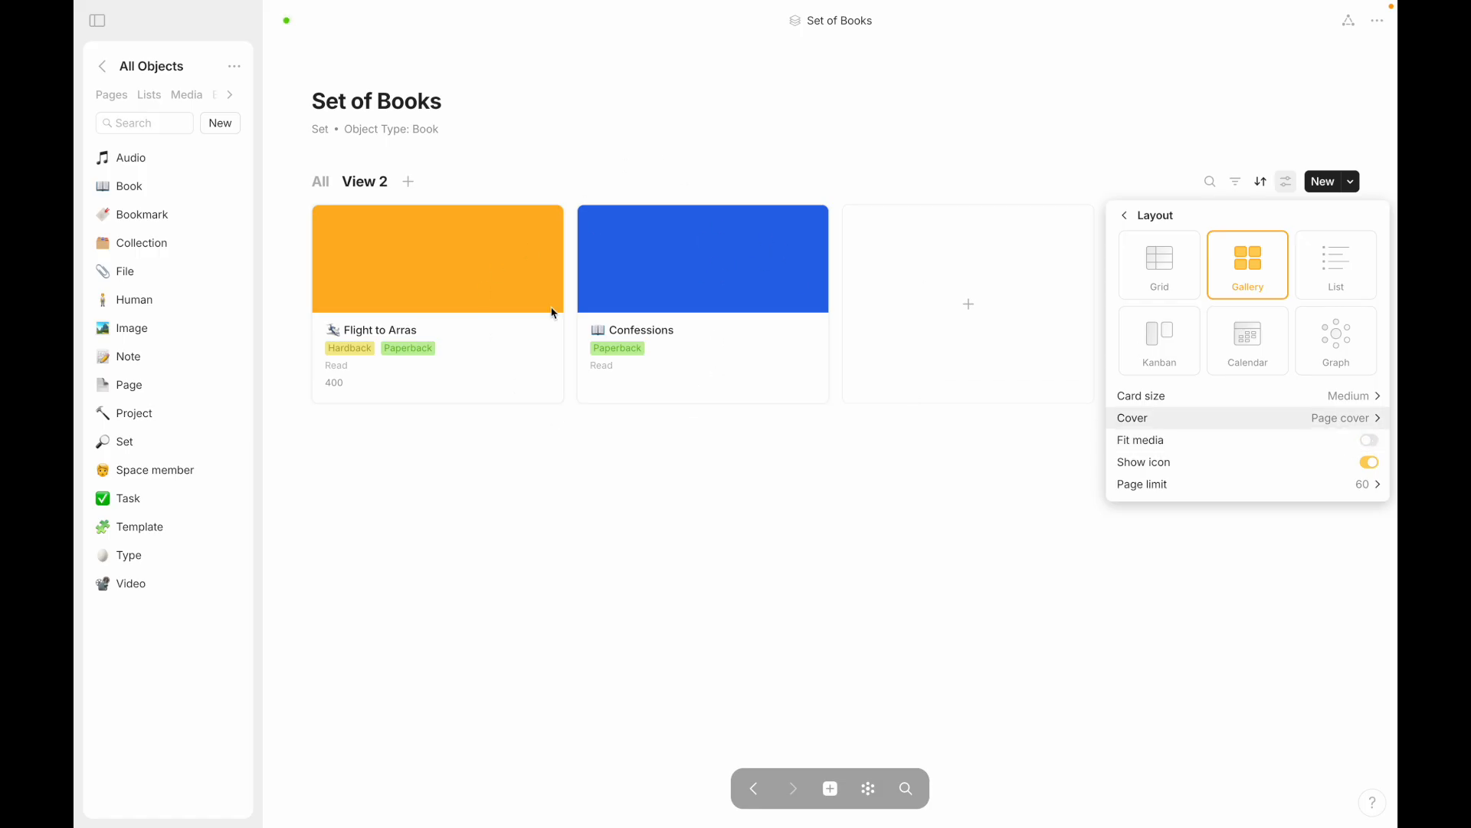
pyautogui.click(1373, 442)
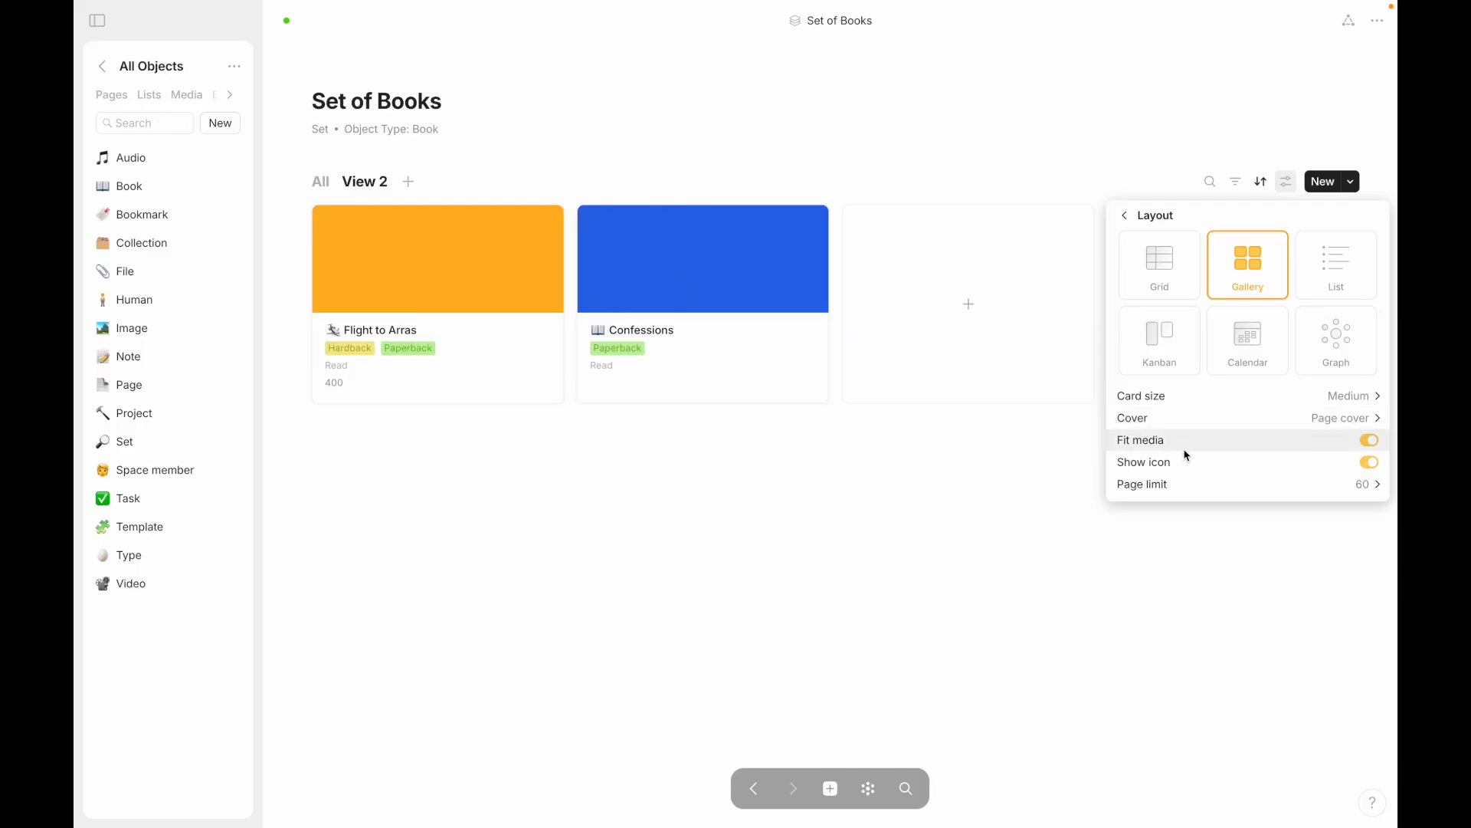
pyautogui.click(1371, 465)
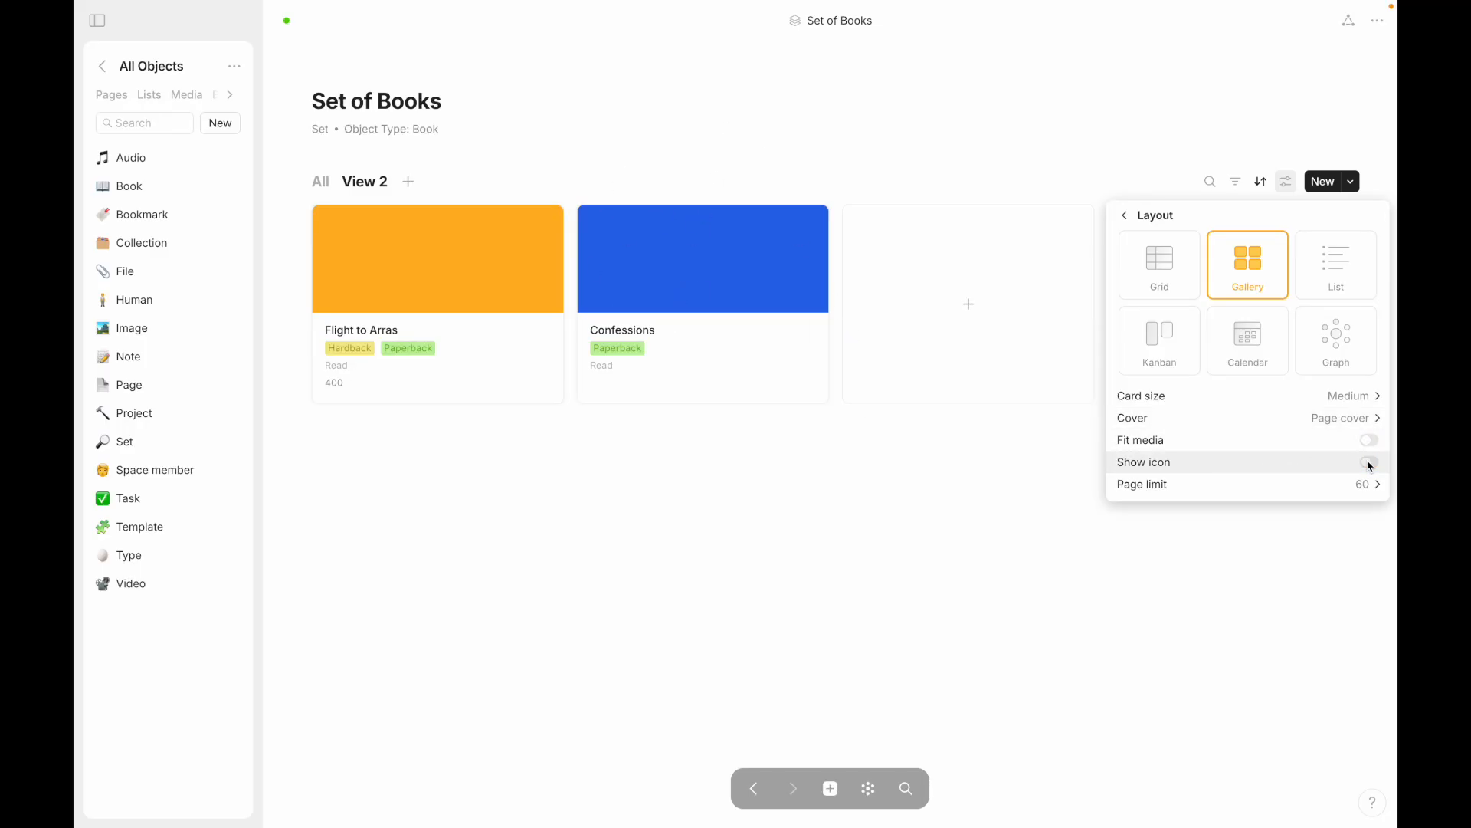
pyautogui.click(1371, 464)
pyautogui.click(1363, 482)
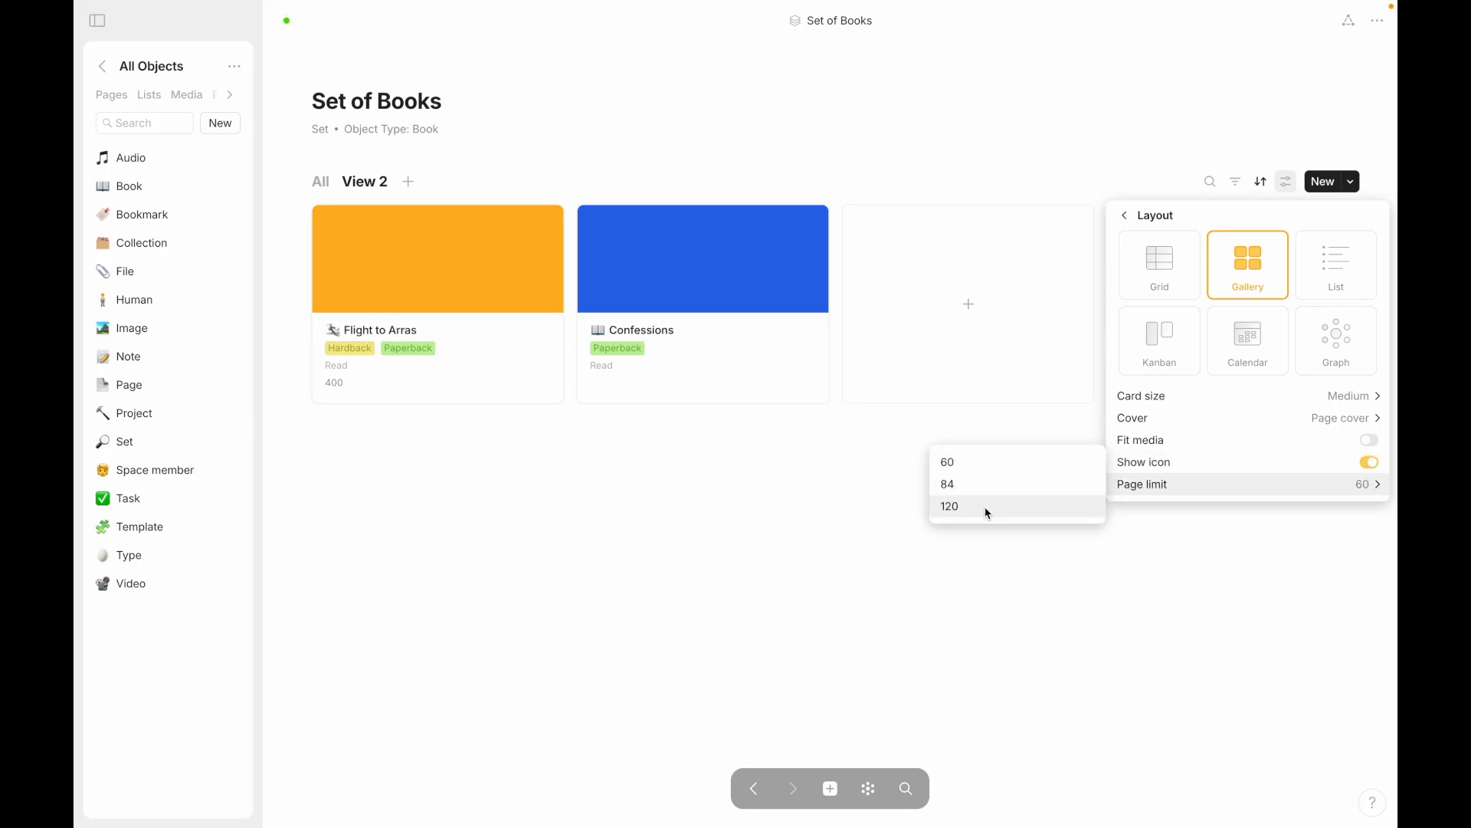
pyautogui.click(1007, 466)
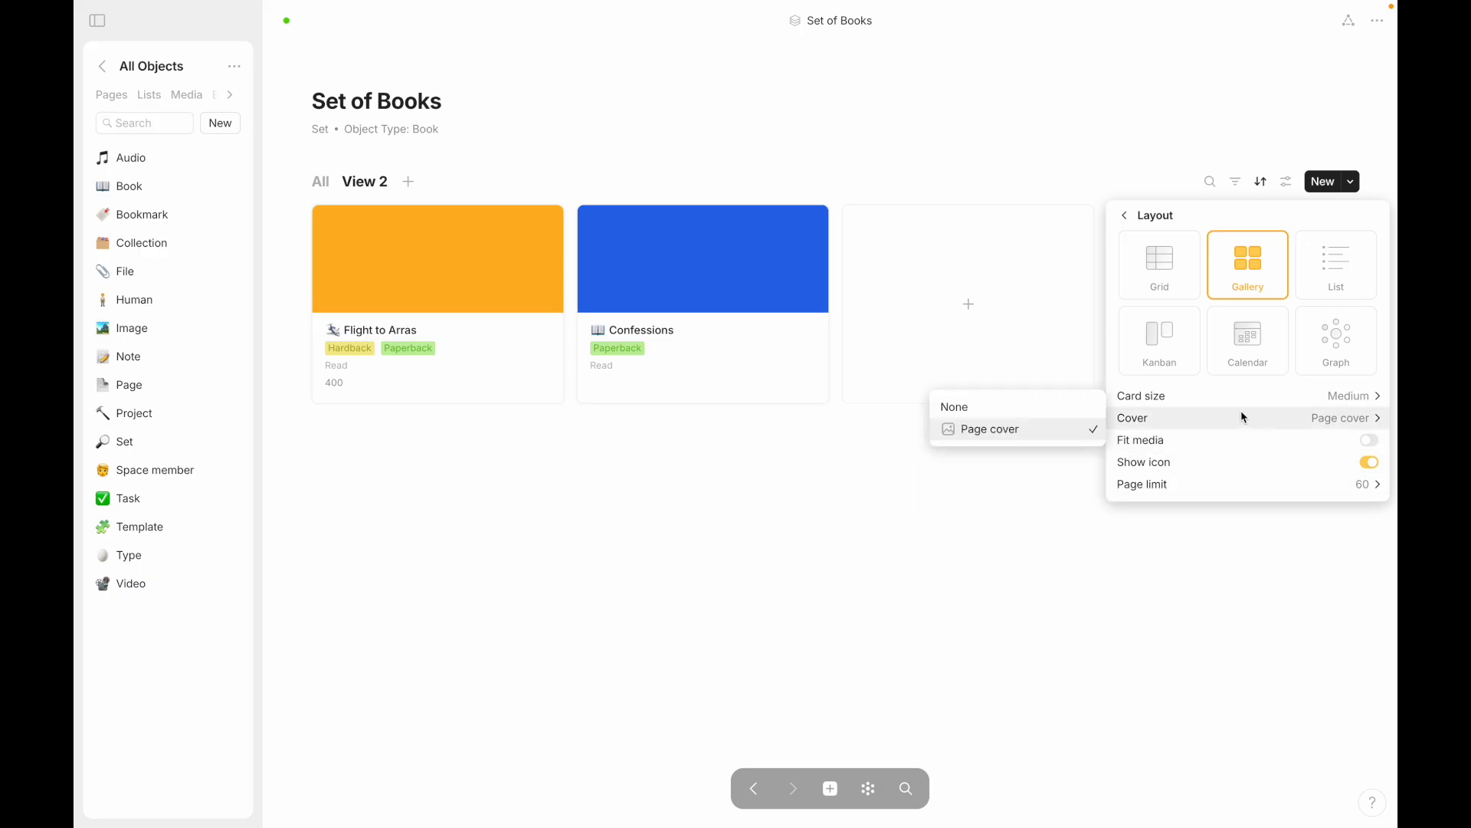
pyautogui.moveTo(1184, 406)
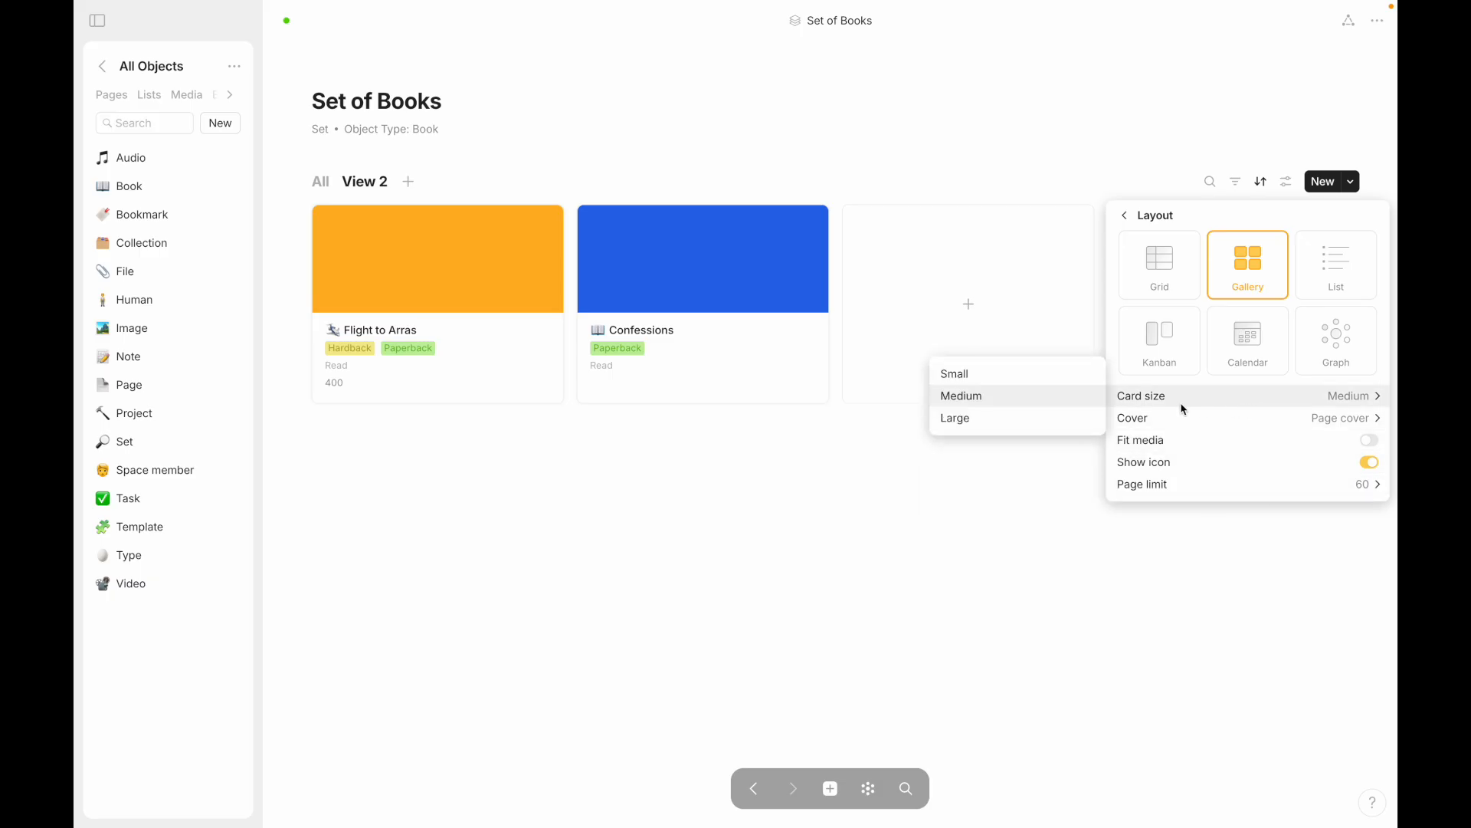
# Step: Switch View 2 to the List layout and alternate between the All view and View 2 to compare them
pyautogui.click(1339, 268)
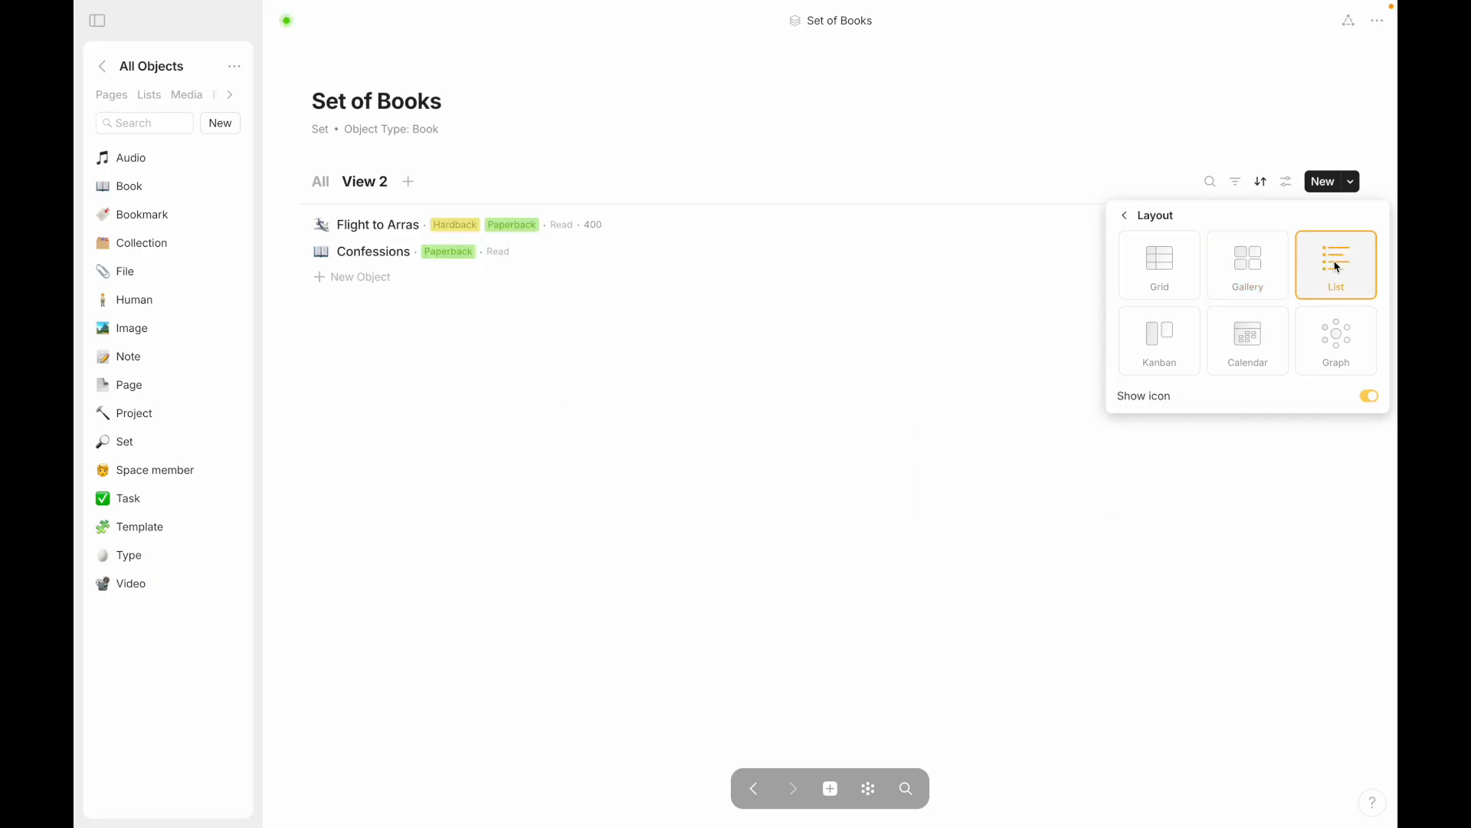
pyautogui.click(319, 184)
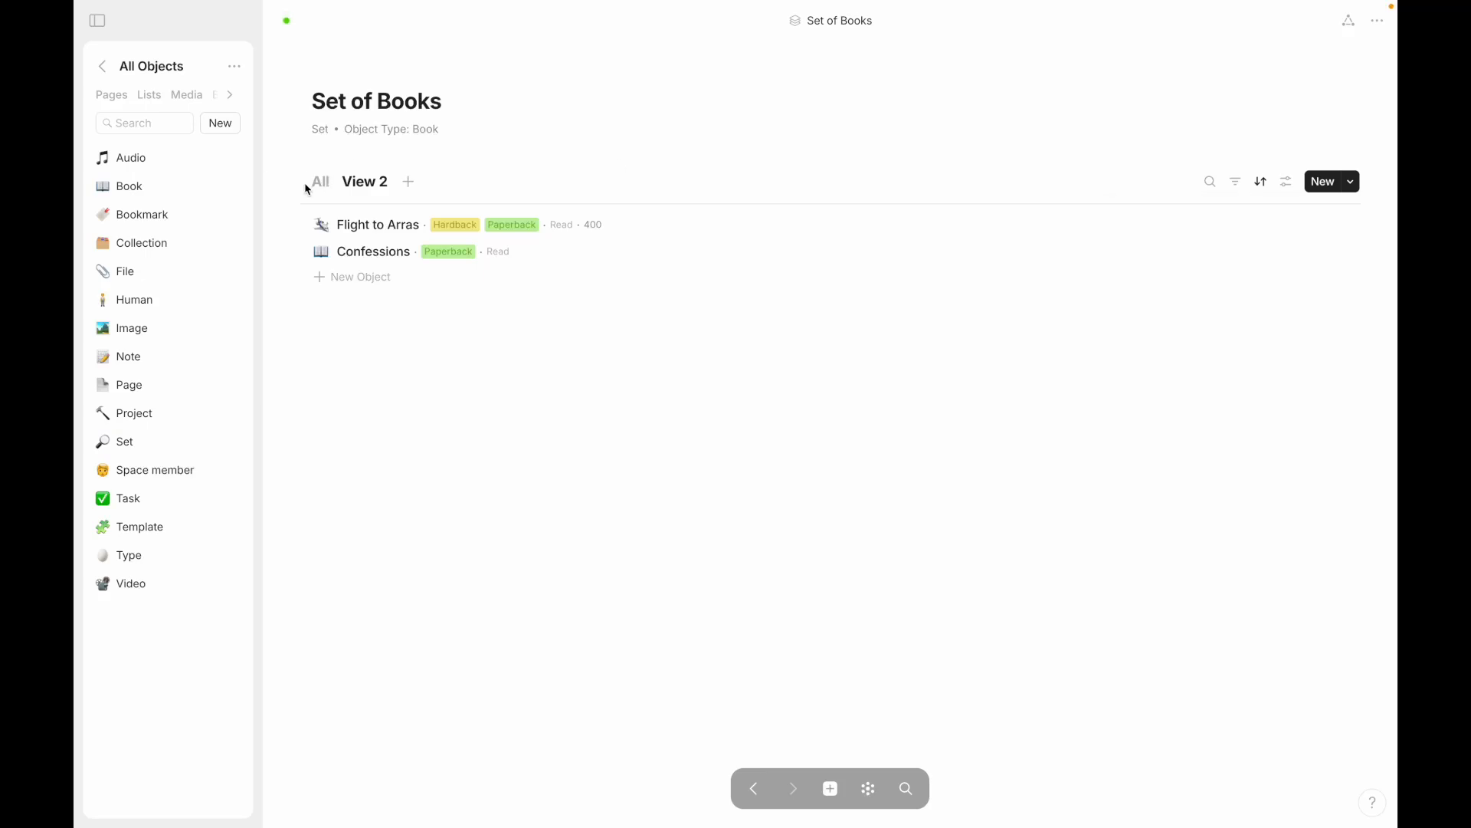
pyautogui.click(356, 187)
pyautogui.click(322, 184)
pyautogui.click(366, 182)
# Step: Switch Show icon off and on repeatedly in View 2's List layout, leave it on, and close the view settings
pyautogui.click(1287, 183)
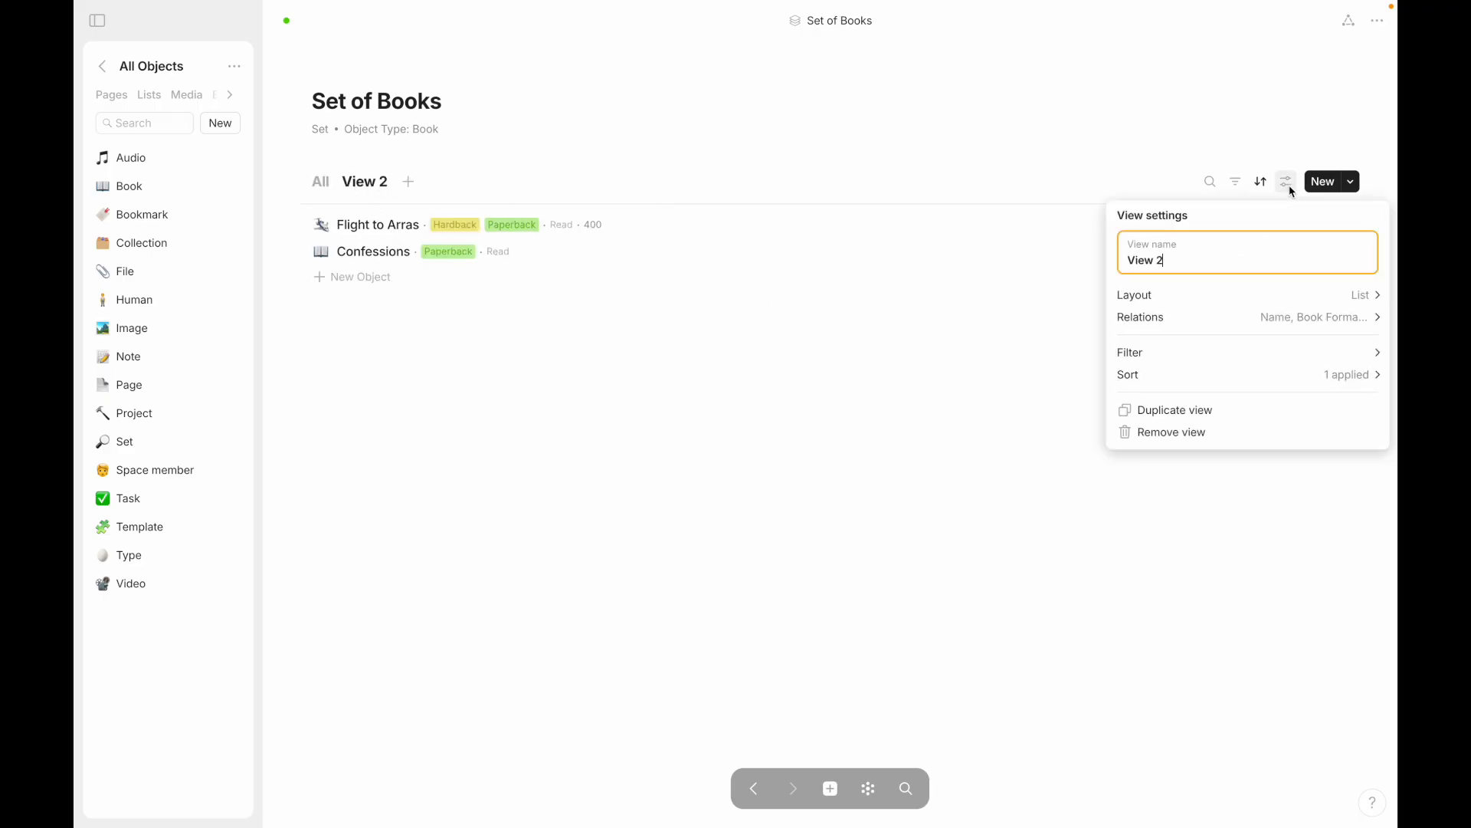
pyautogui.click(1213, 294)
pyautogui.click(1372, 397)
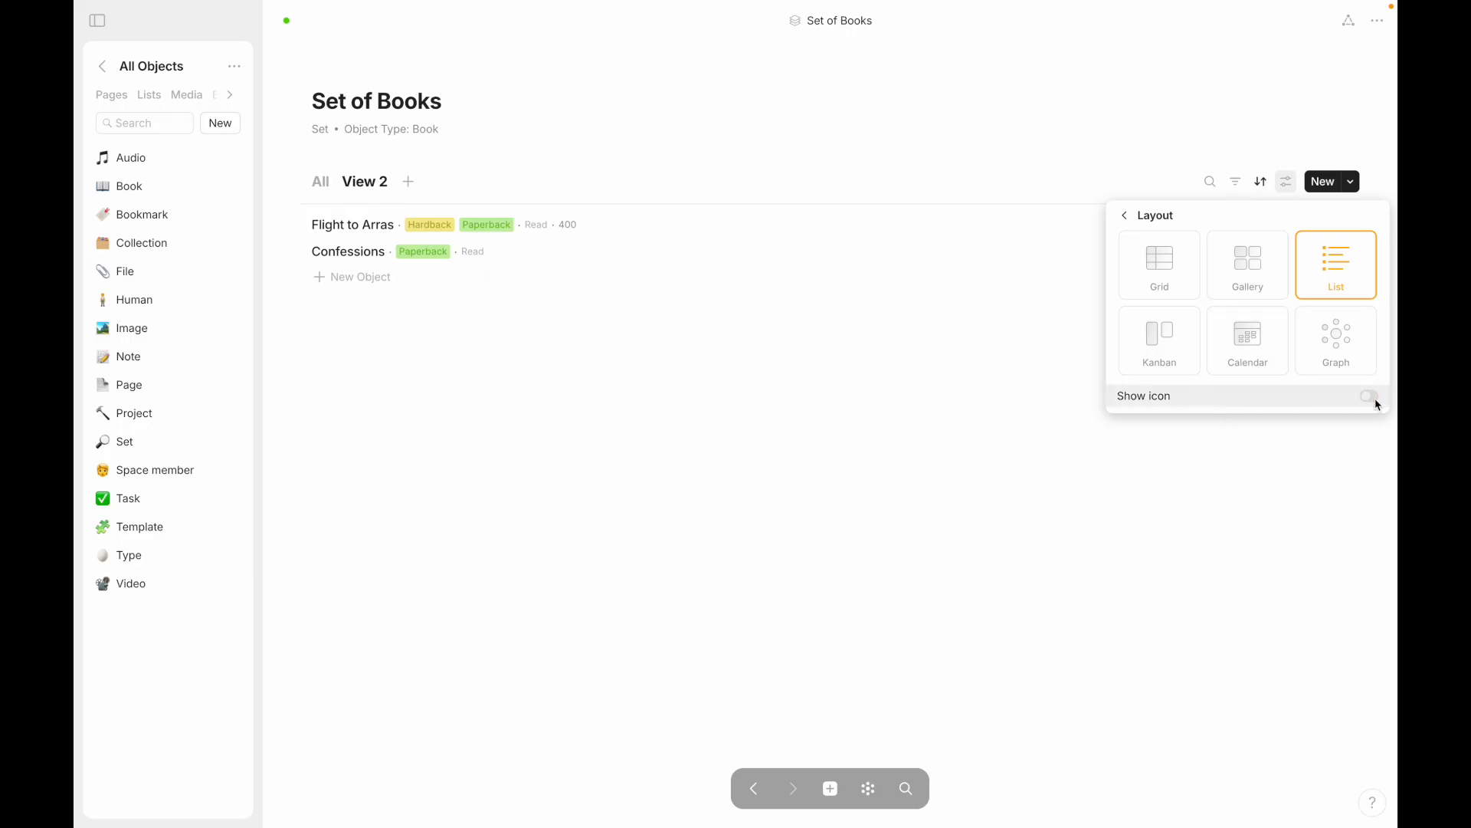
pyautogui.click(1375, 400)
pyautogui.click(1375, 400)
pyautogui.click(1374, 400)
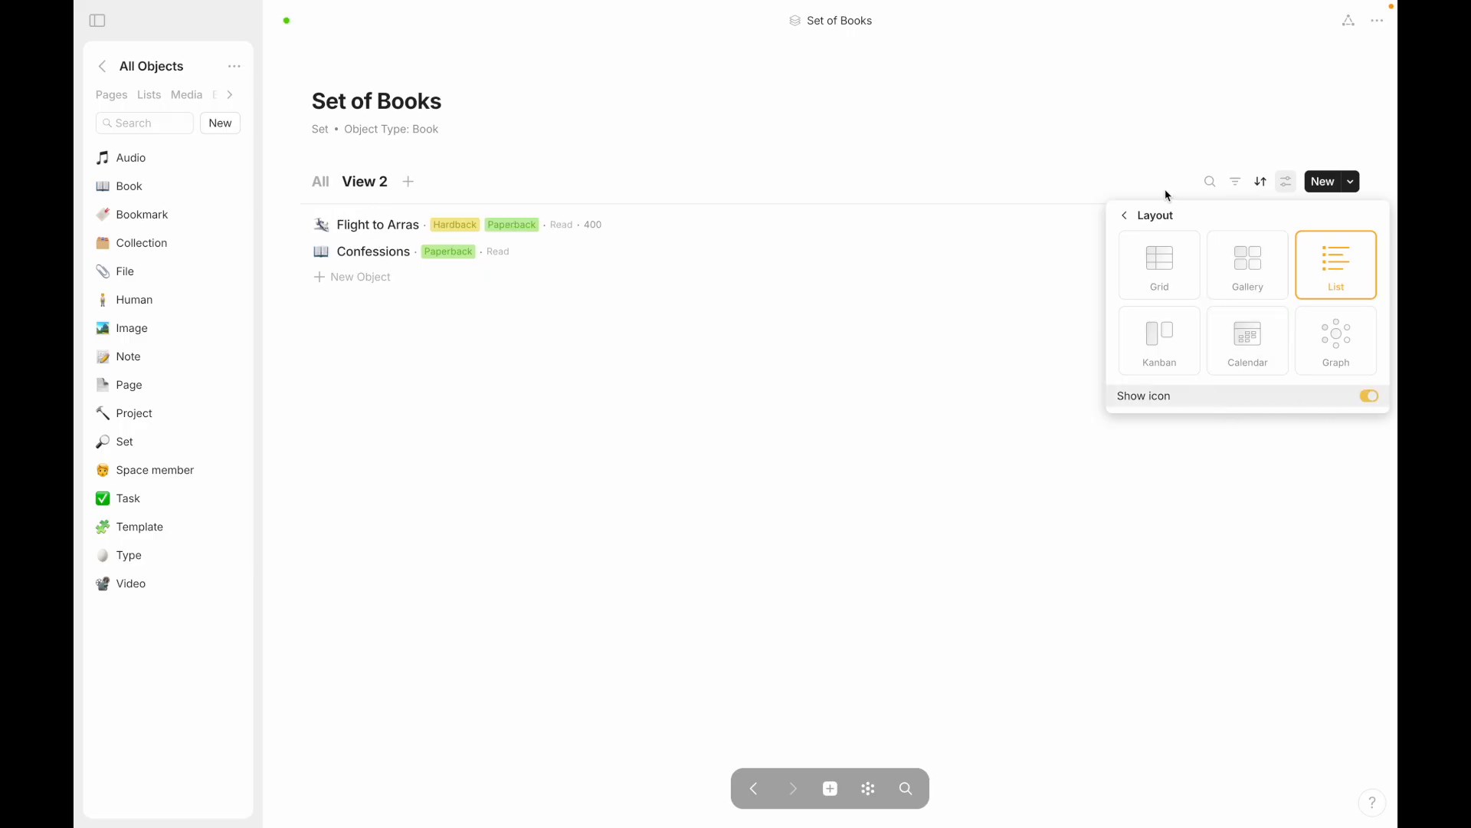
pyautogui.click(1125, 219)
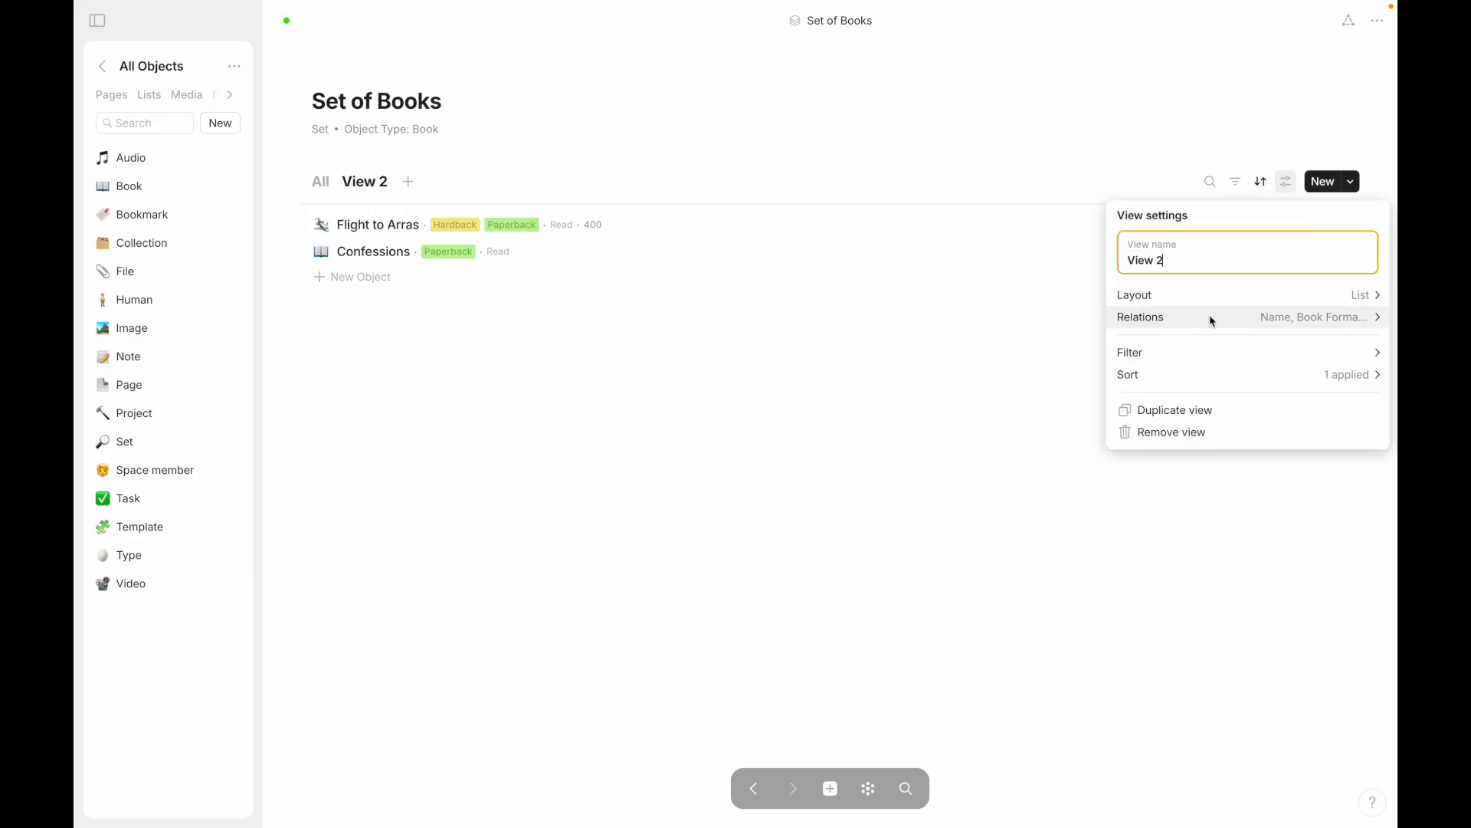
pyautogui.click(1108, 350)
# Step: Look through the relations available to add as columns in the All view, and close the list without adding any
pyautogui.click(321, 178)
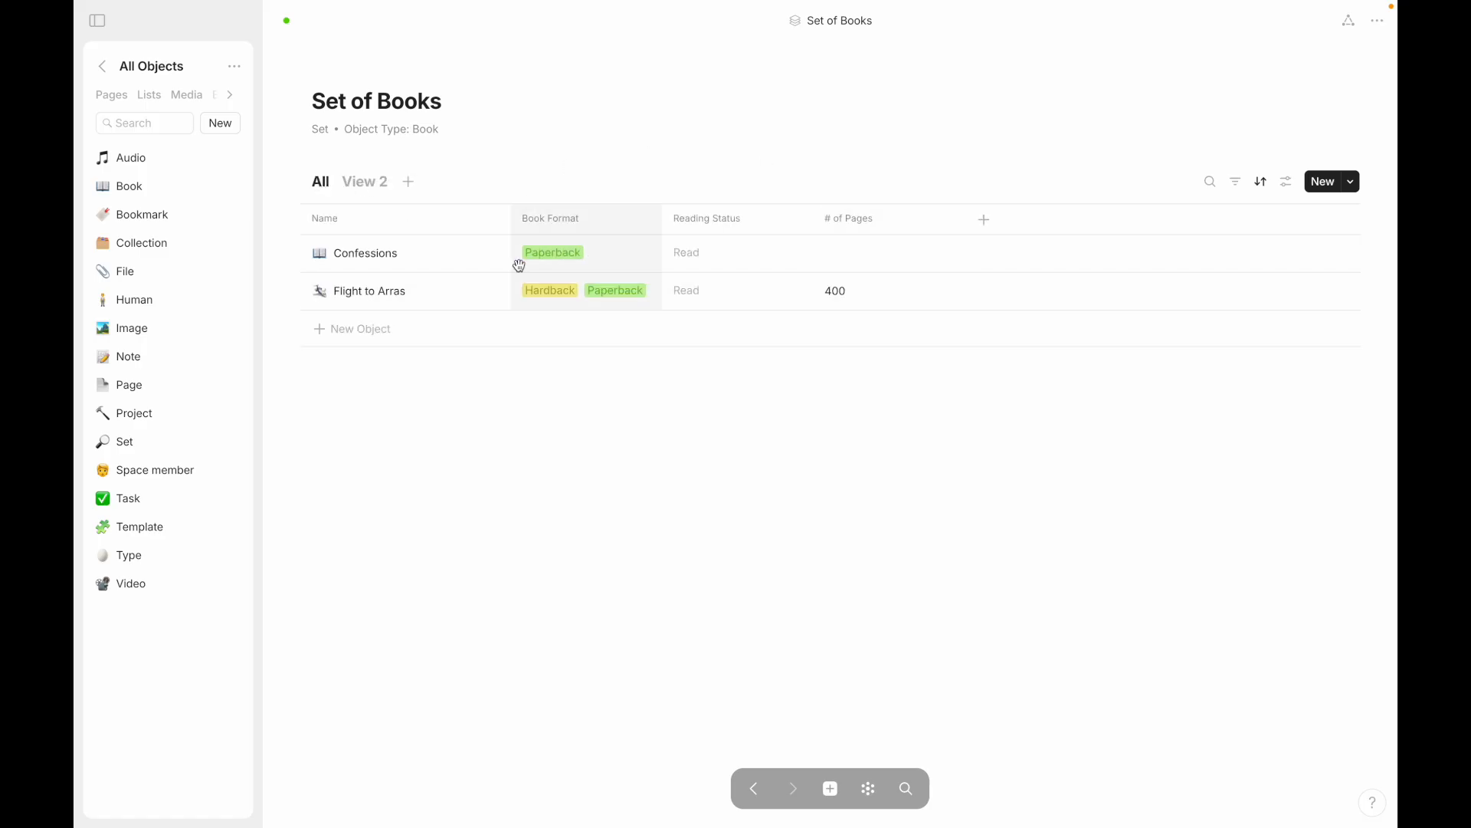
pyautogui.click(985, 219)
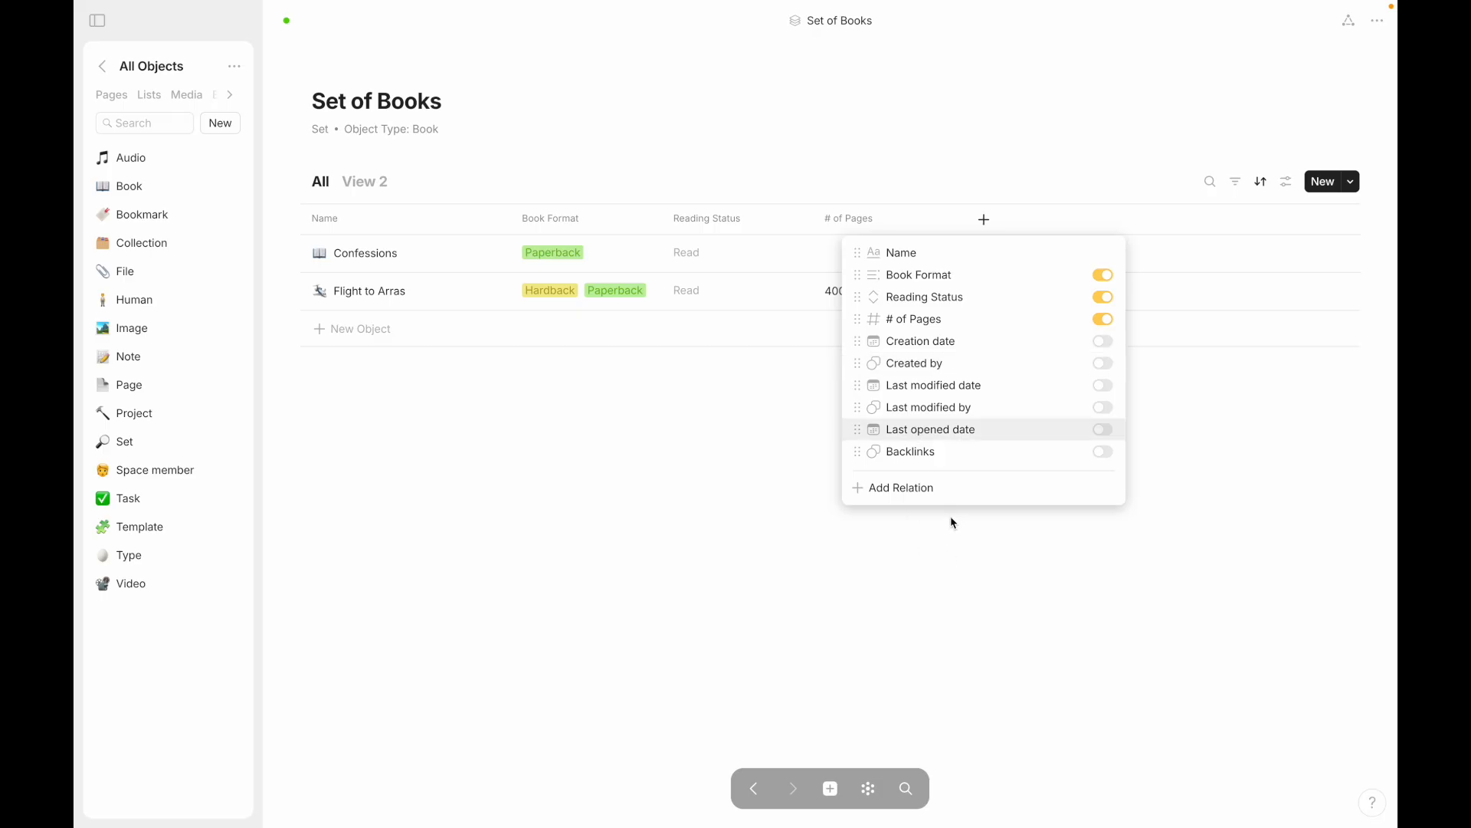
pyautogui.click(922, 490)
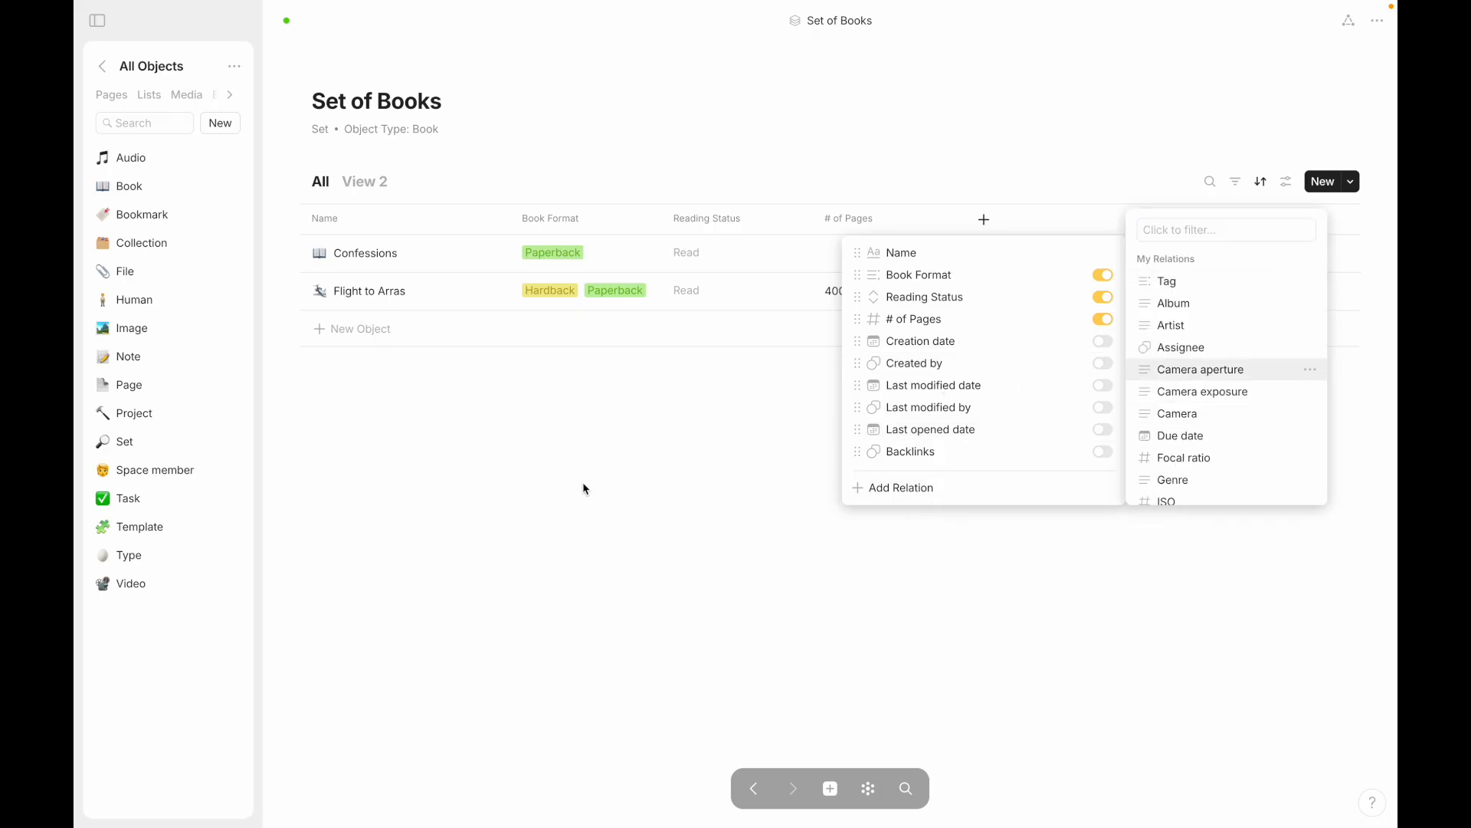
pyautogui.press('Escape')
# Step: Hide the # of Pages relation in View 2's list, and make it visible again
pyautogui.click(379, 187)
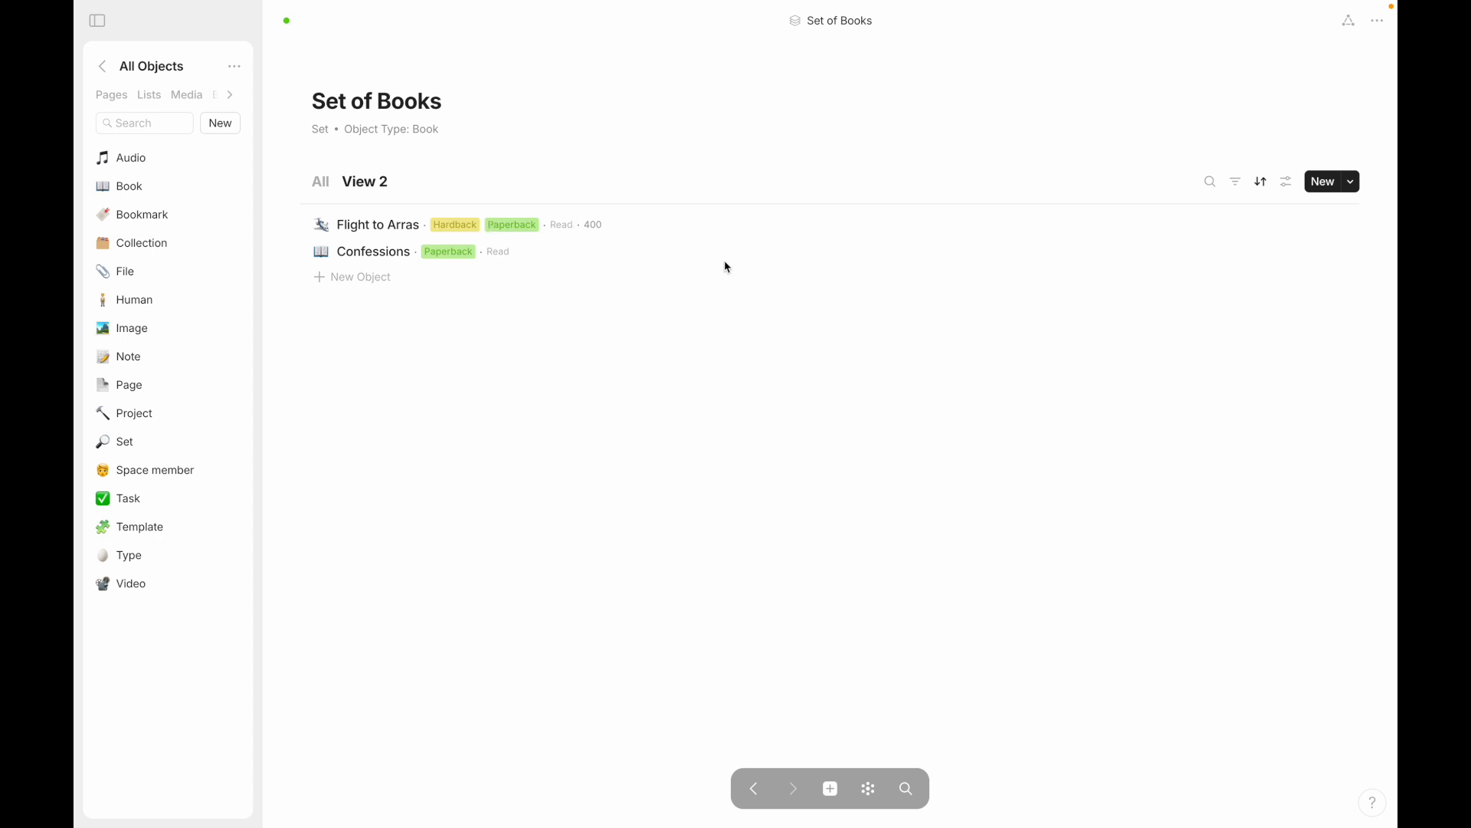
pyautogui.click(1288, 183)
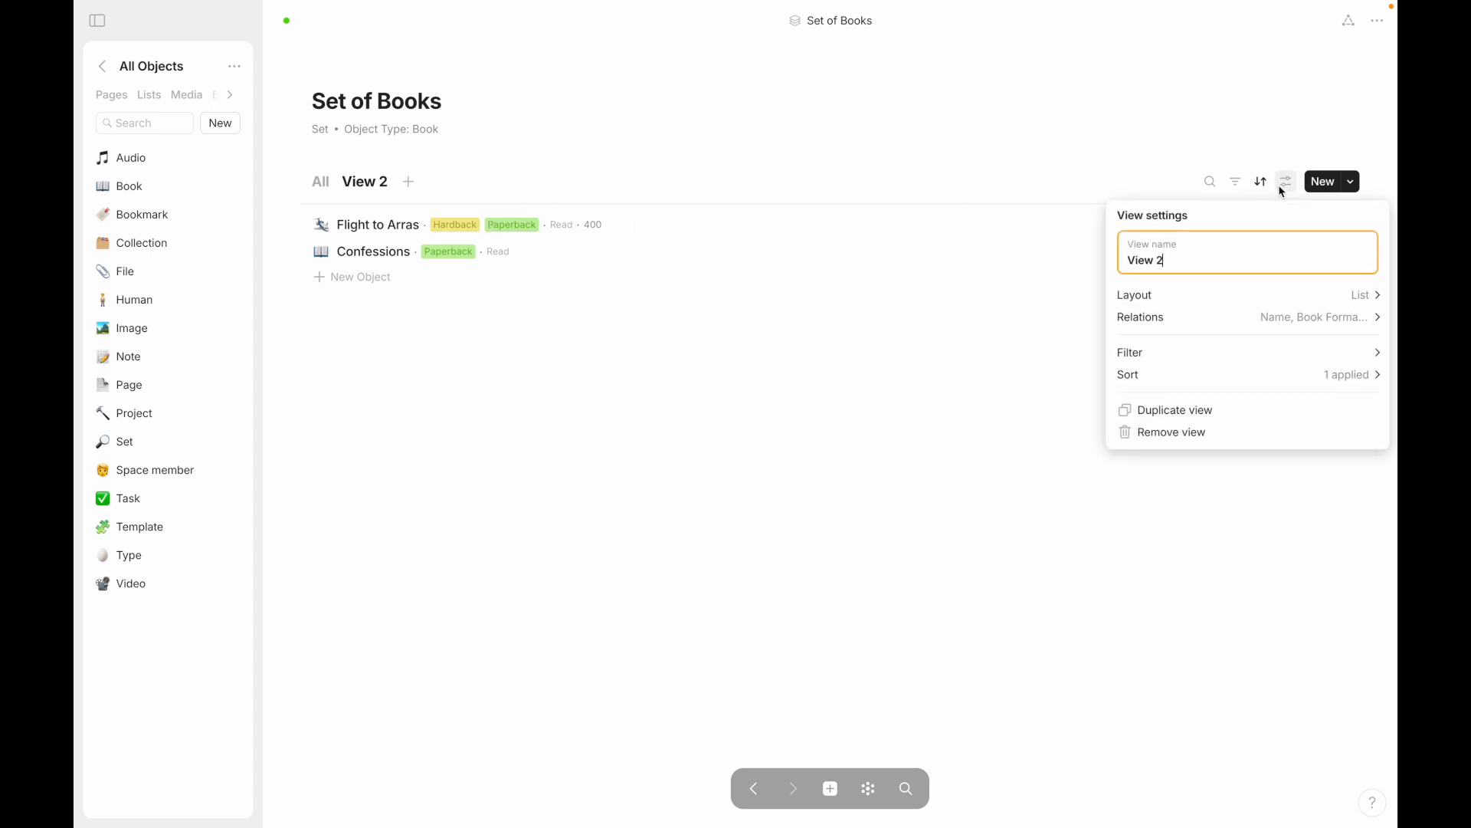
pyautogui.click(1209, 332)
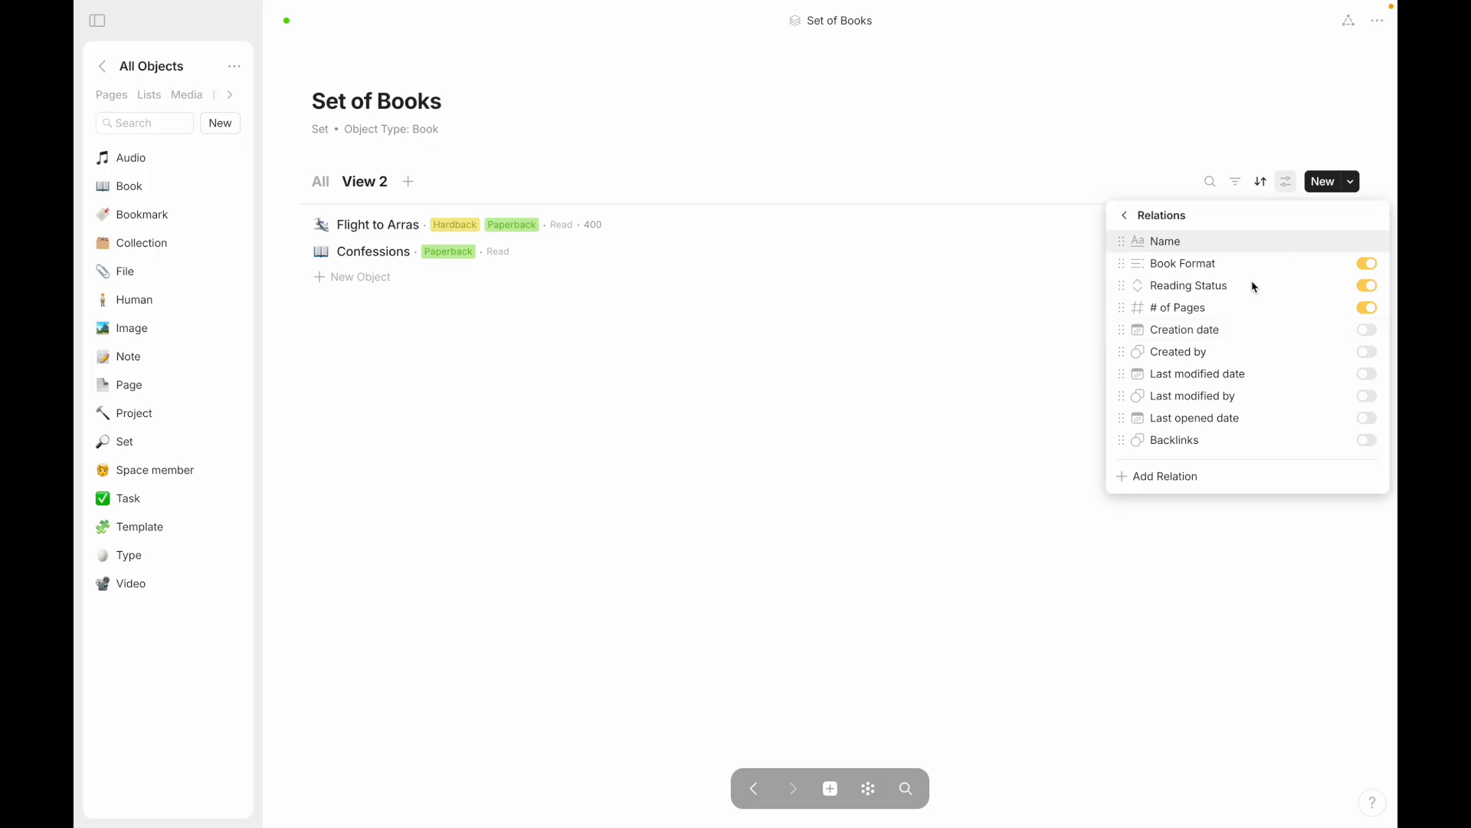
pyautogui.click(1368, 309)
pyautogui.click(726, 424)
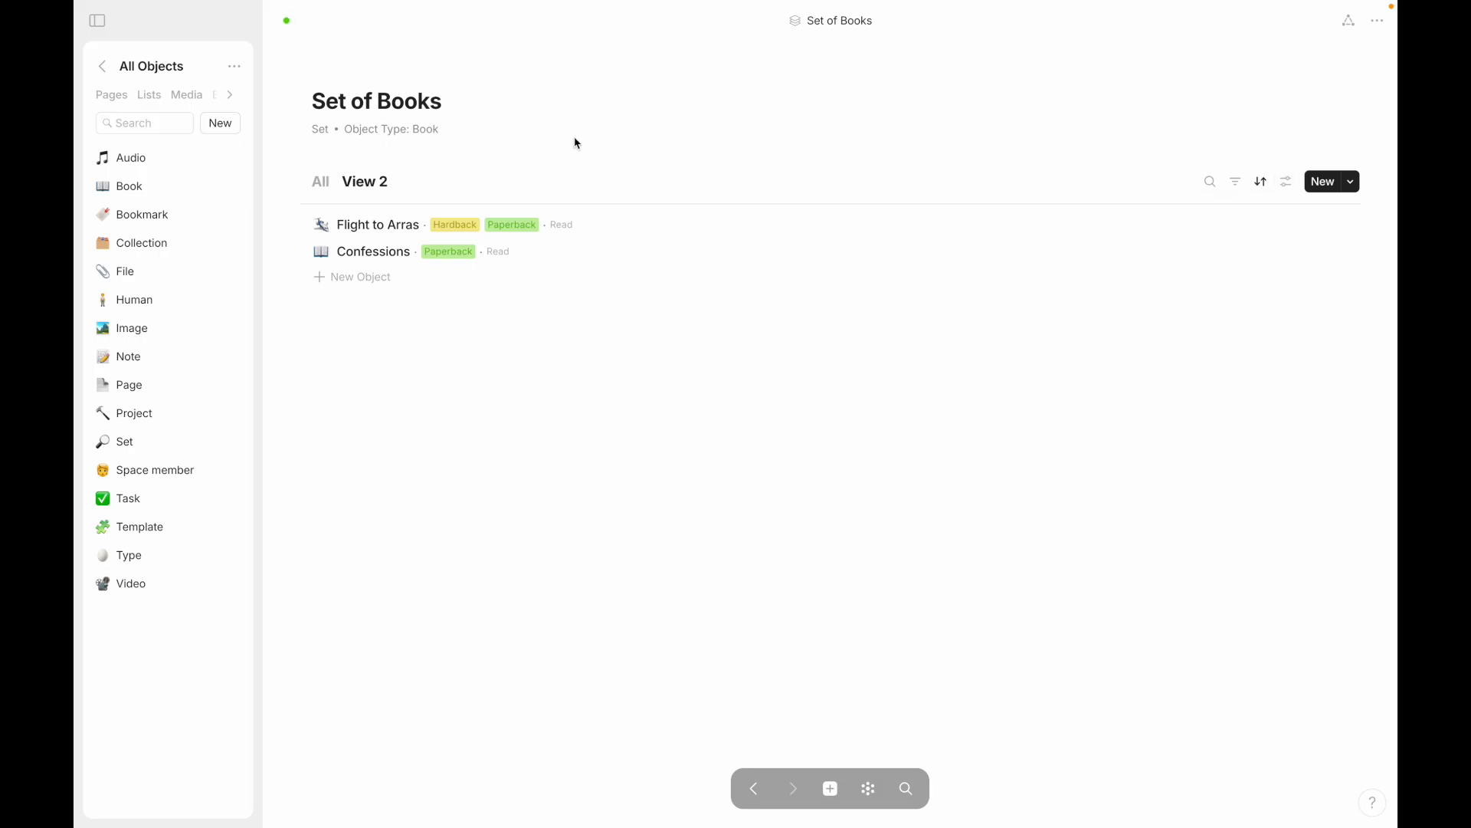
pyautogui.click(1286, 182)
pyautogui.click(1200, 316)
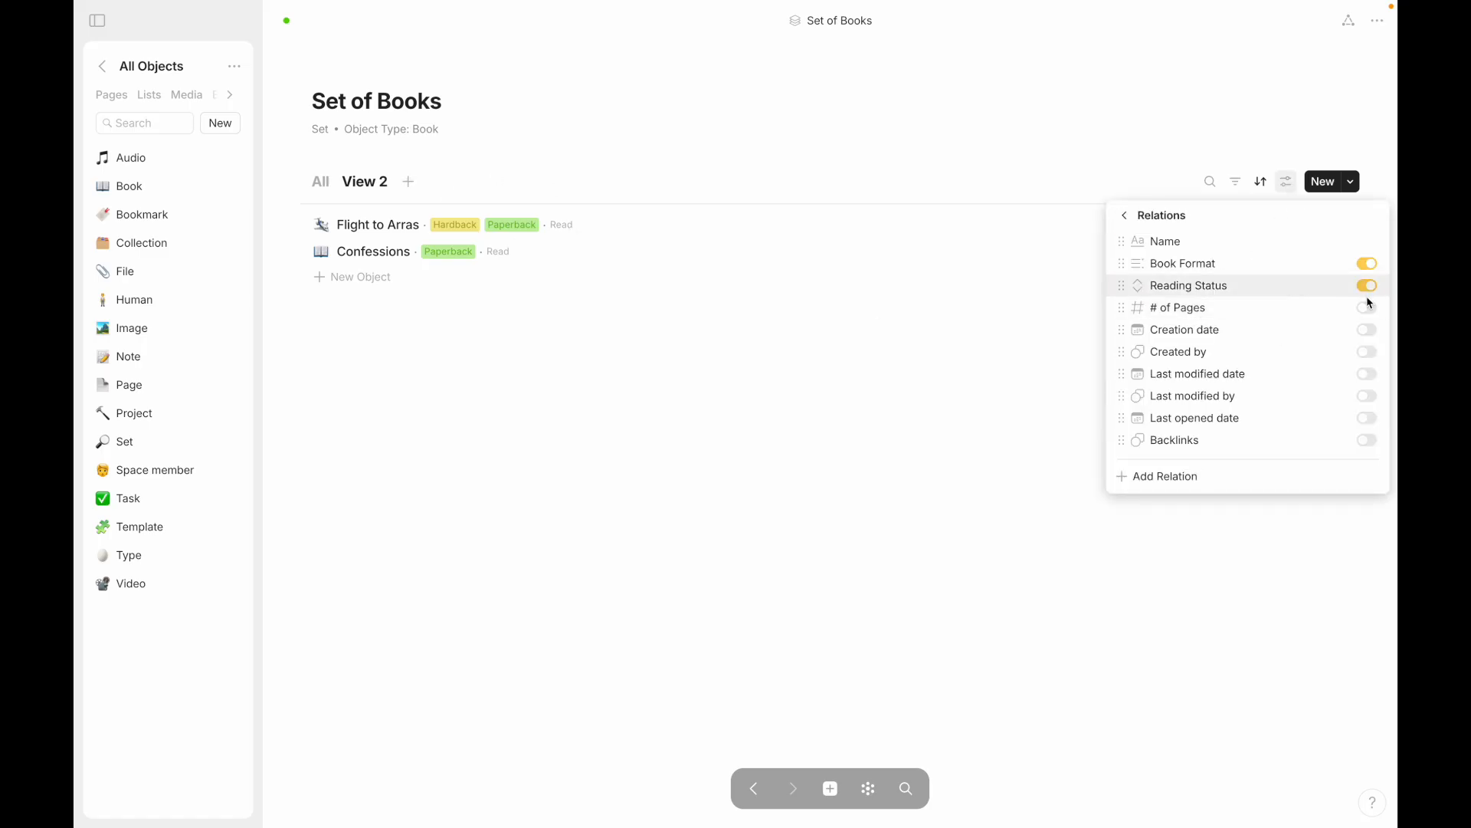
pyautogui.click(1368, 307)
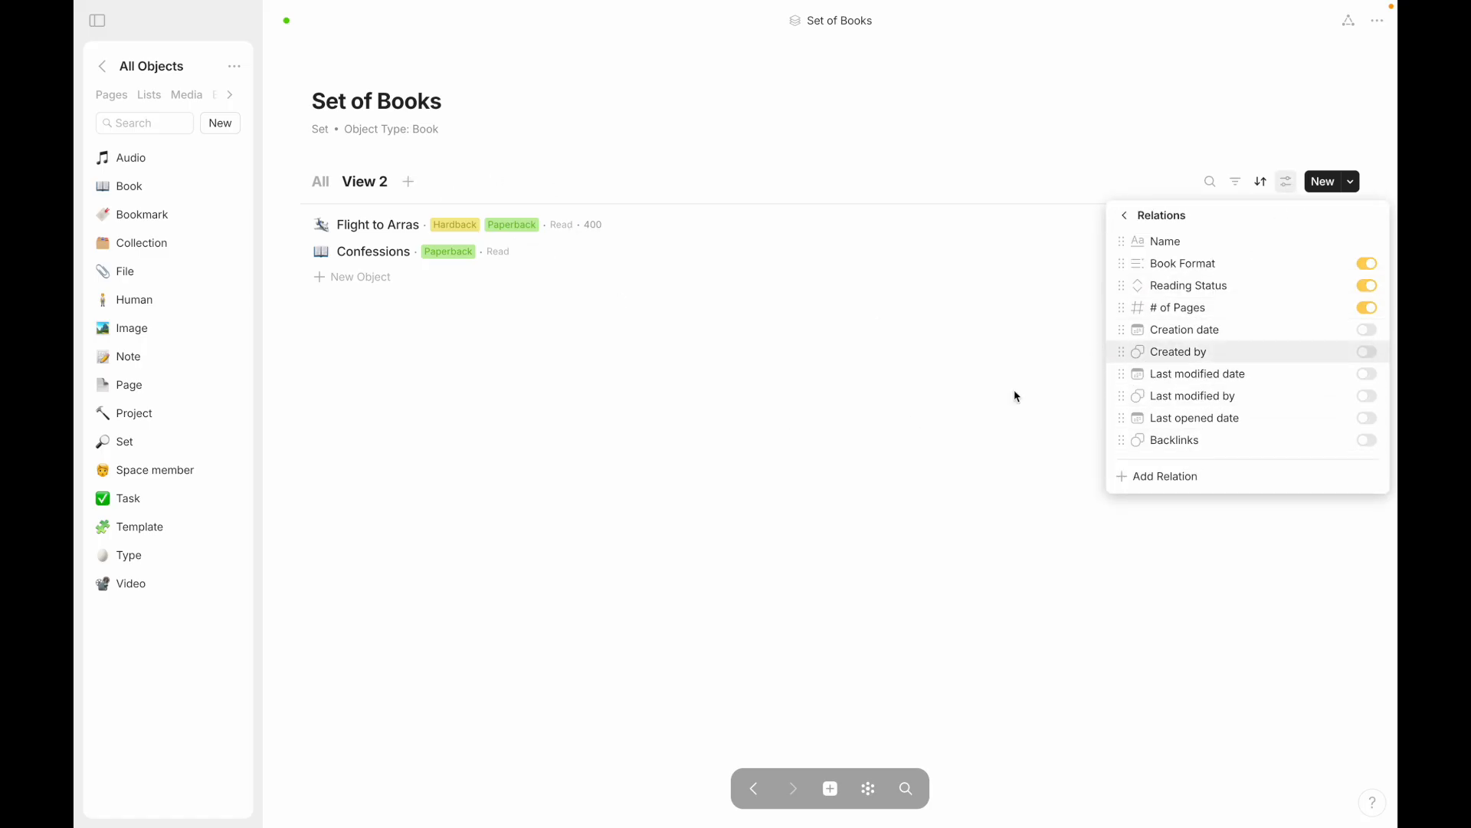
# Step: Switch View 2 from the List layout to the Kanban layout
pyautogui.click(1126, 218)
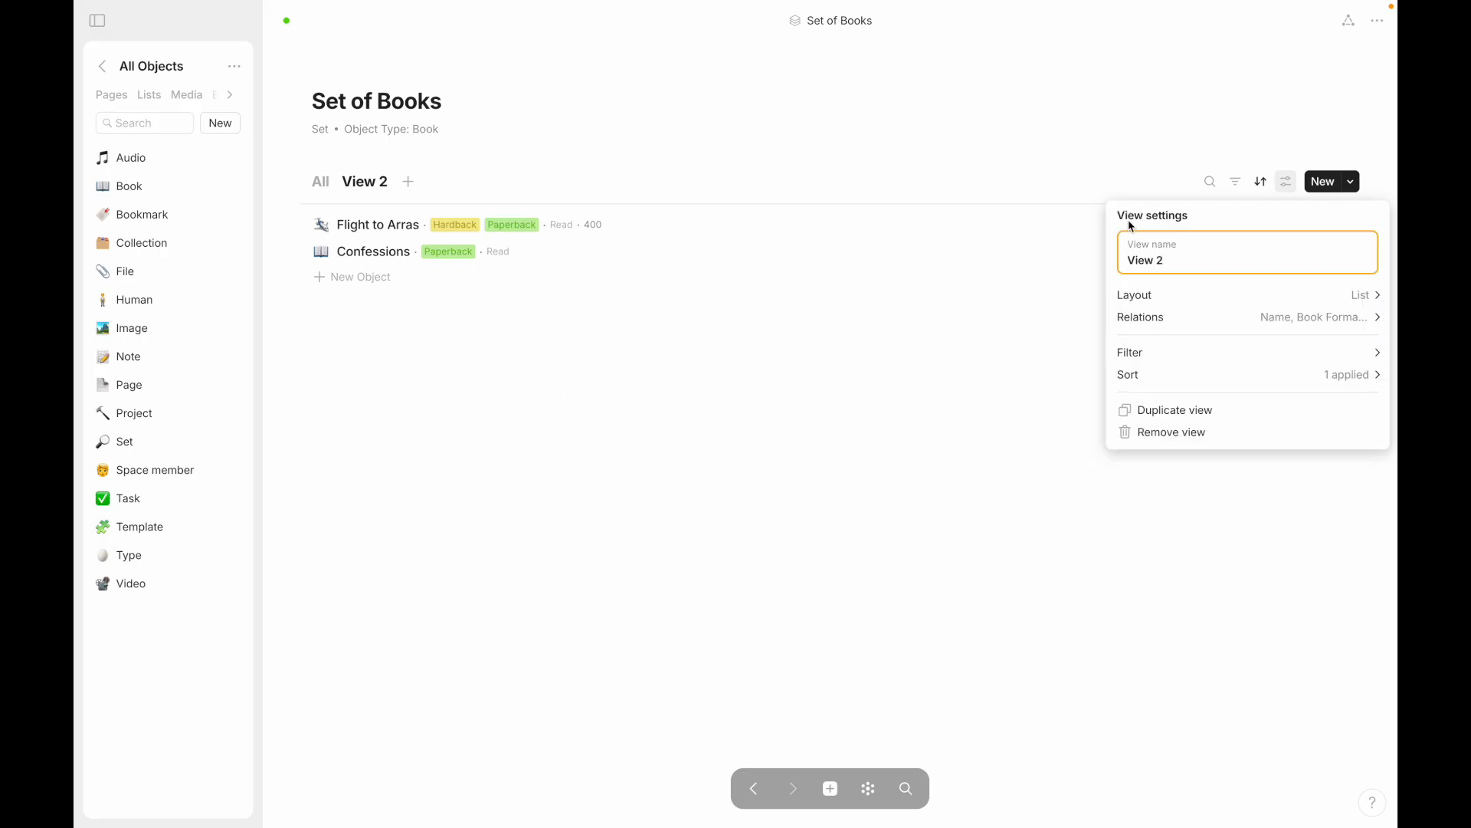
pyautogui.click(1136, 295)
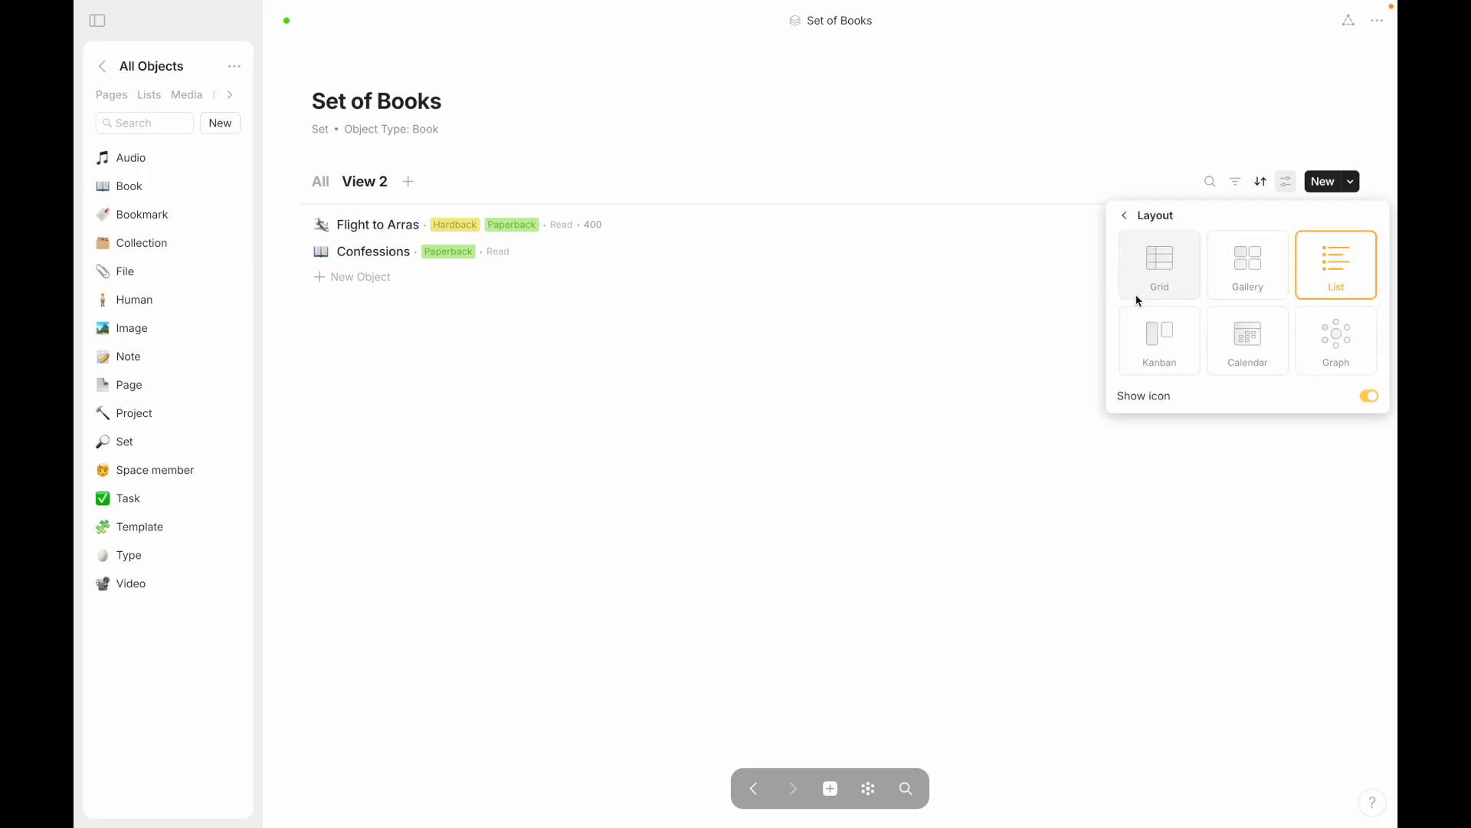
pyautogui.click(1147, 347)
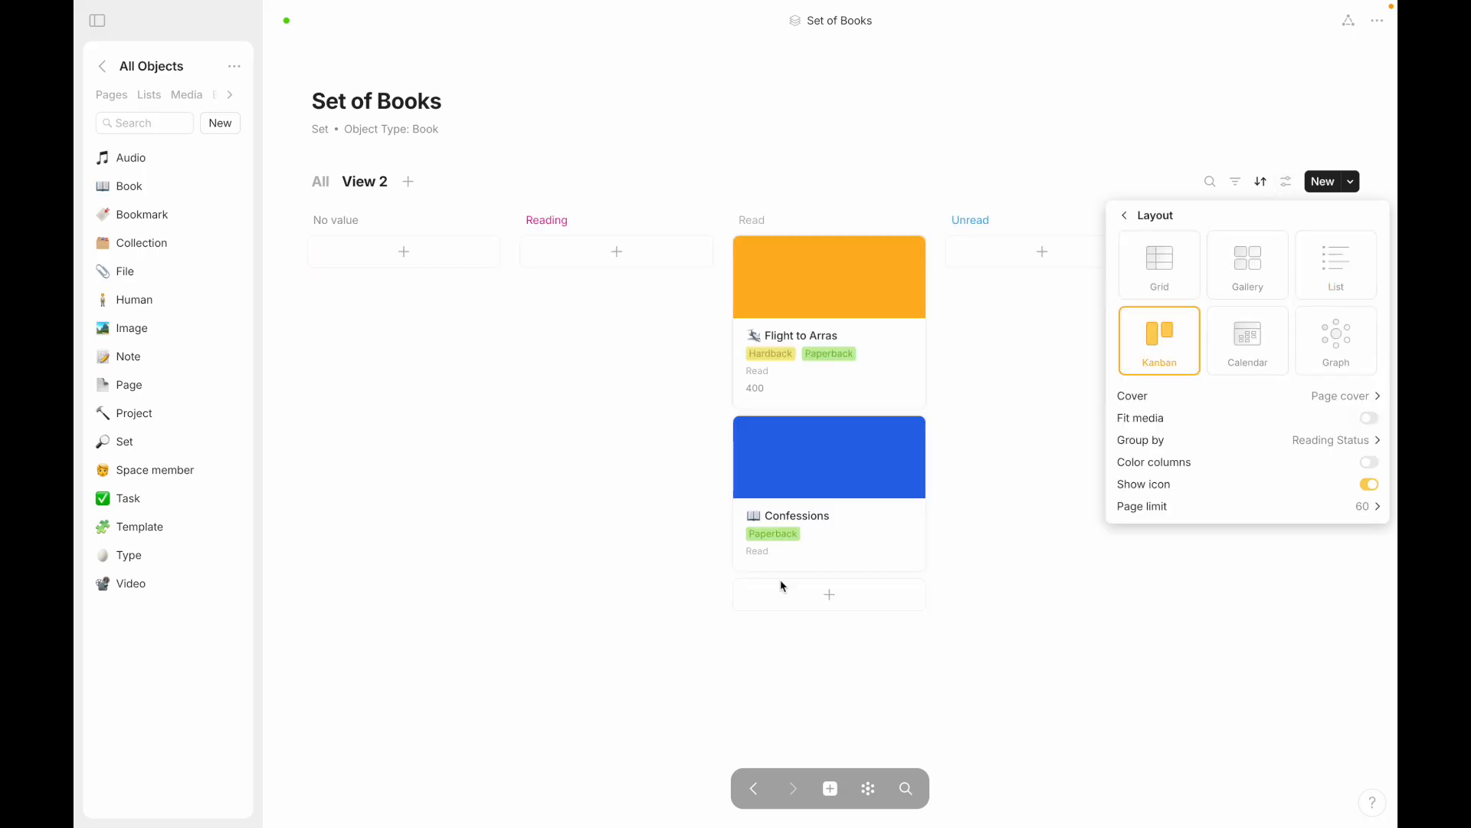
# Step: Group the Kanban board by Book Format, return the grouping to Reading Status, and close the view settings
pyautogui.moveTo(1186, 407)
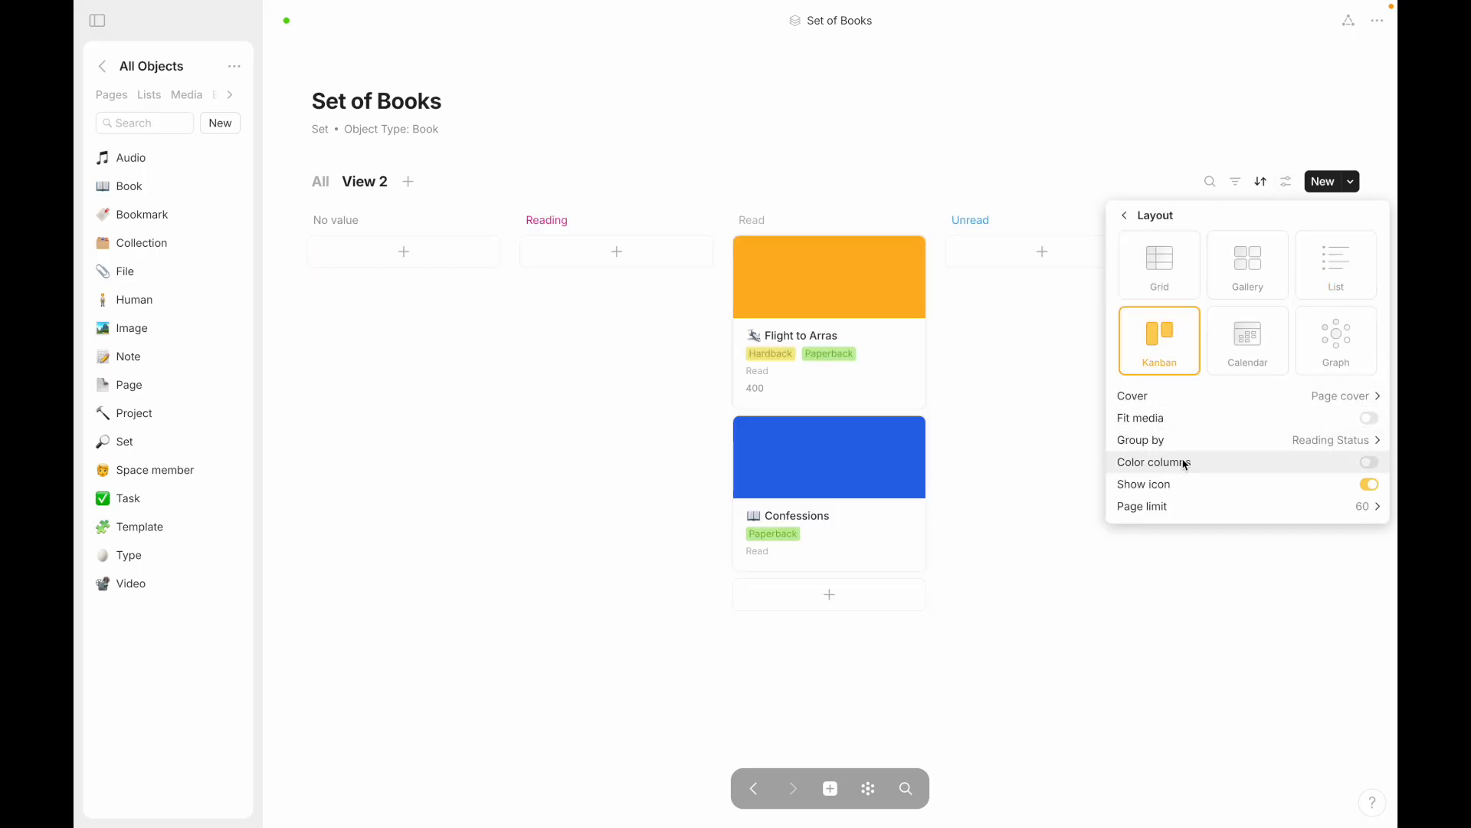
pyautogui.moveTo(1191, 450)
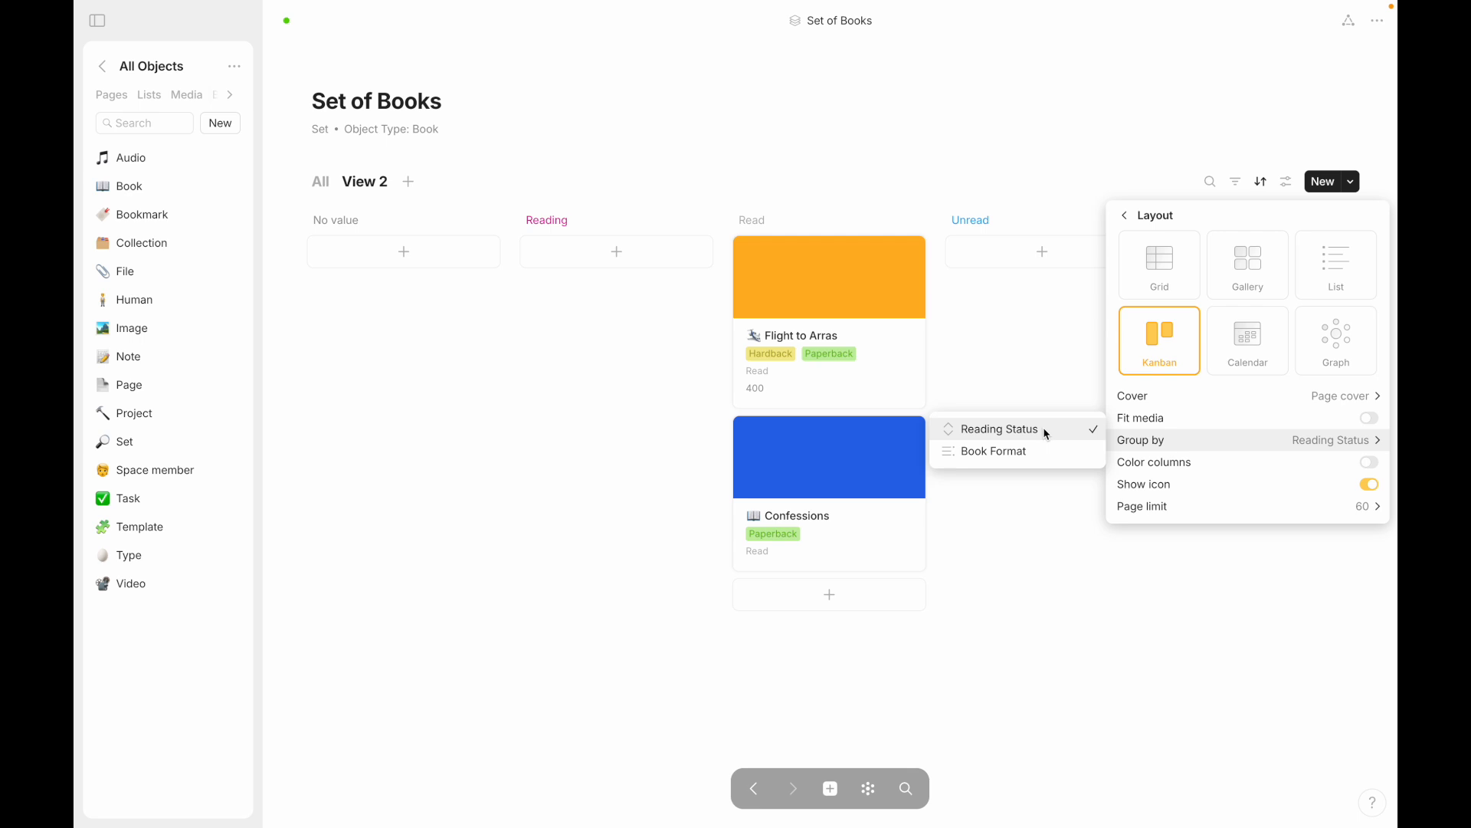
pyautogui.click(1042, 452)
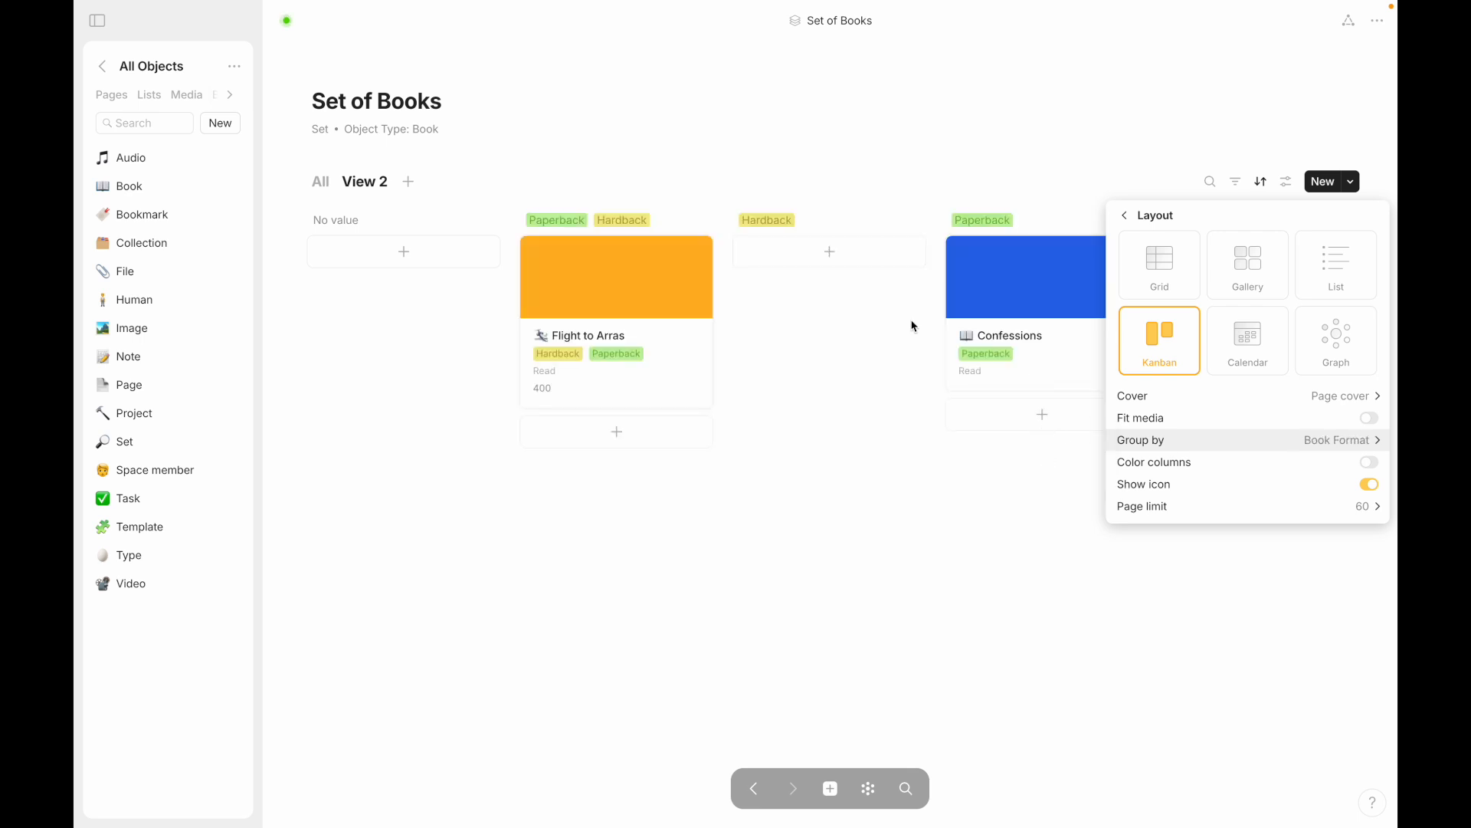
pyautogui.click(1146, 440)
pyautogui.click(1044, 430)
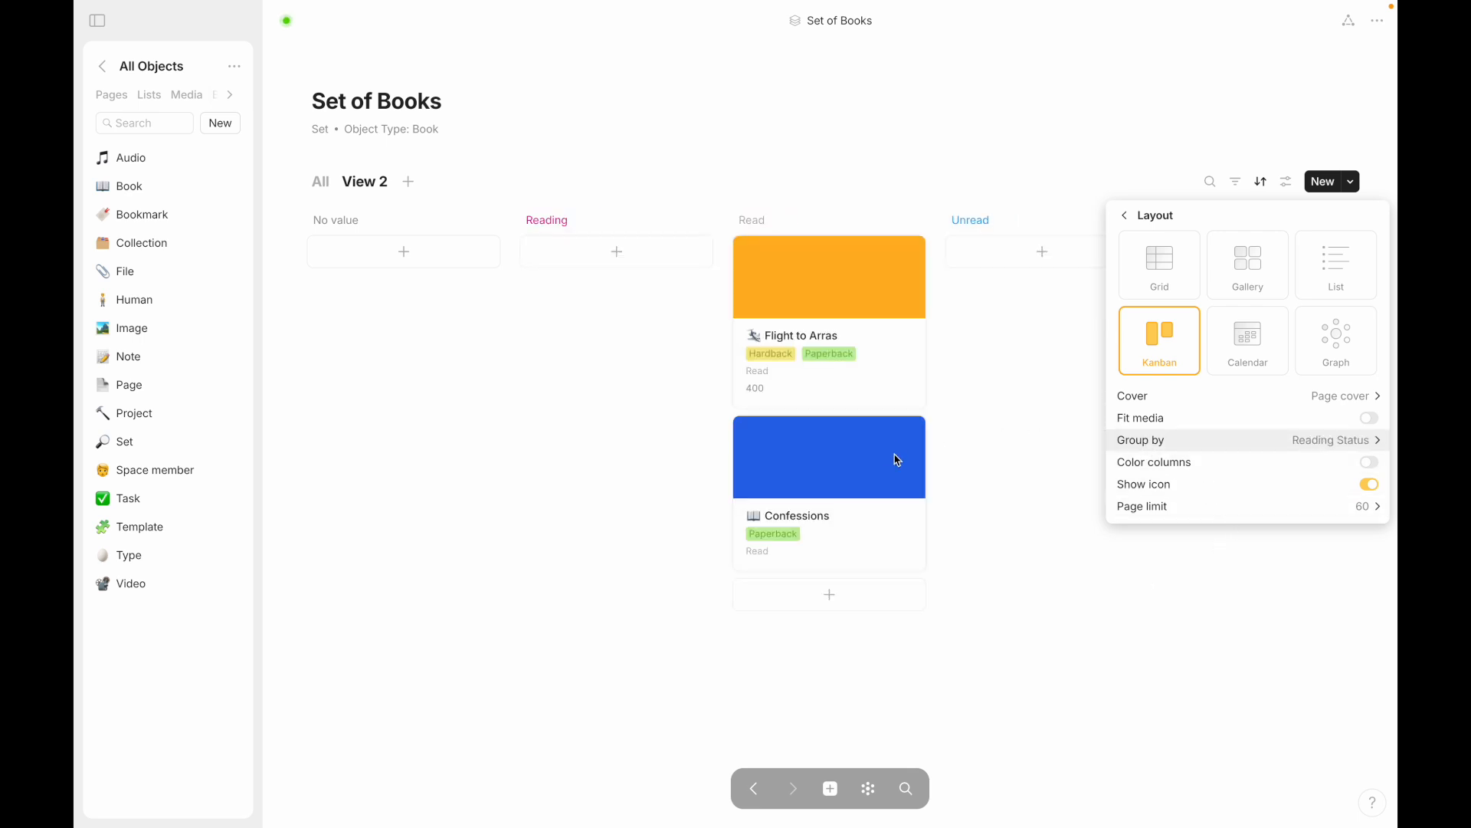
pyautogui.click(1147, 440)
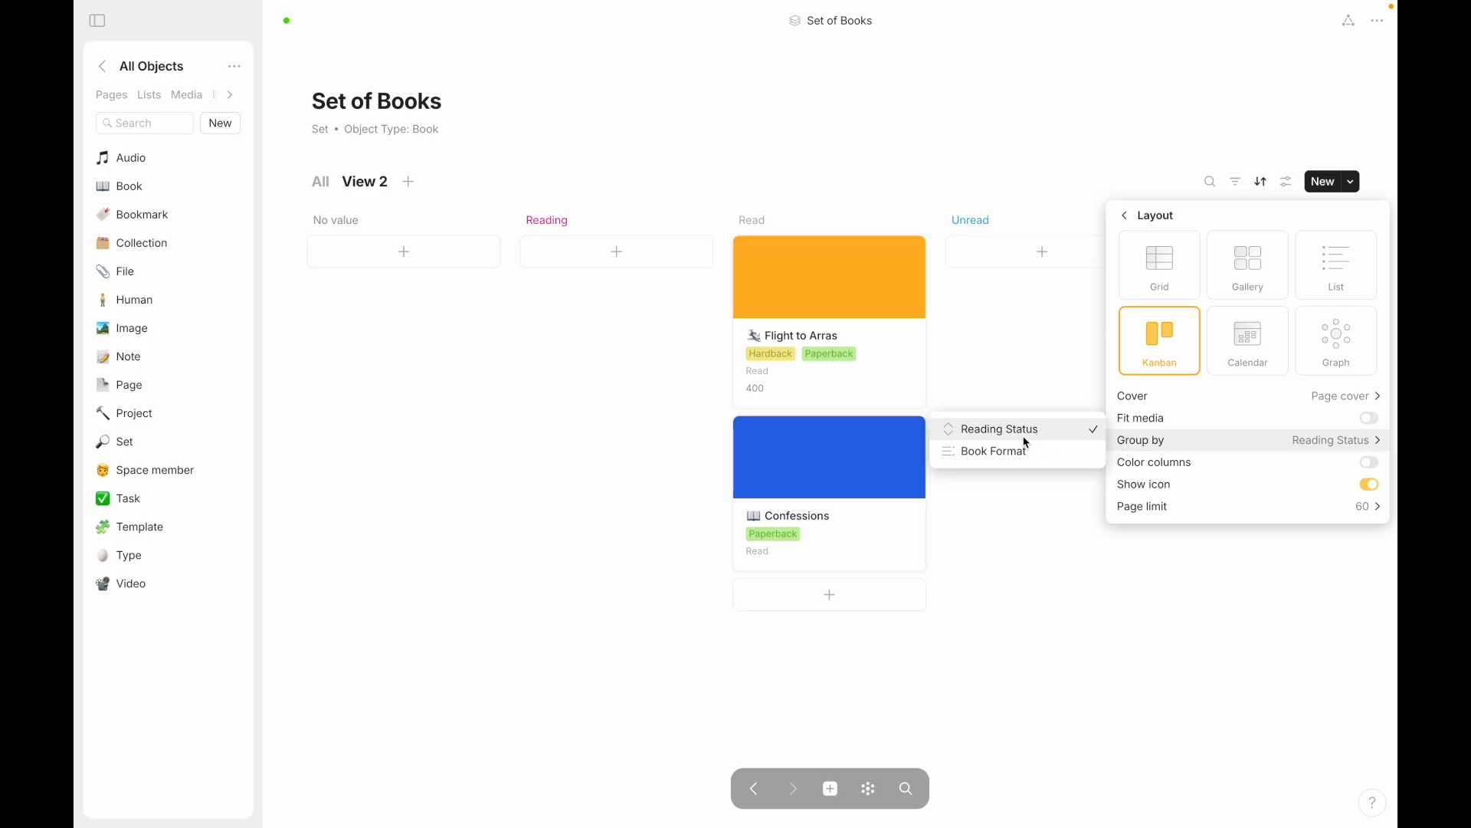
pyautogui.click(1026, 399)
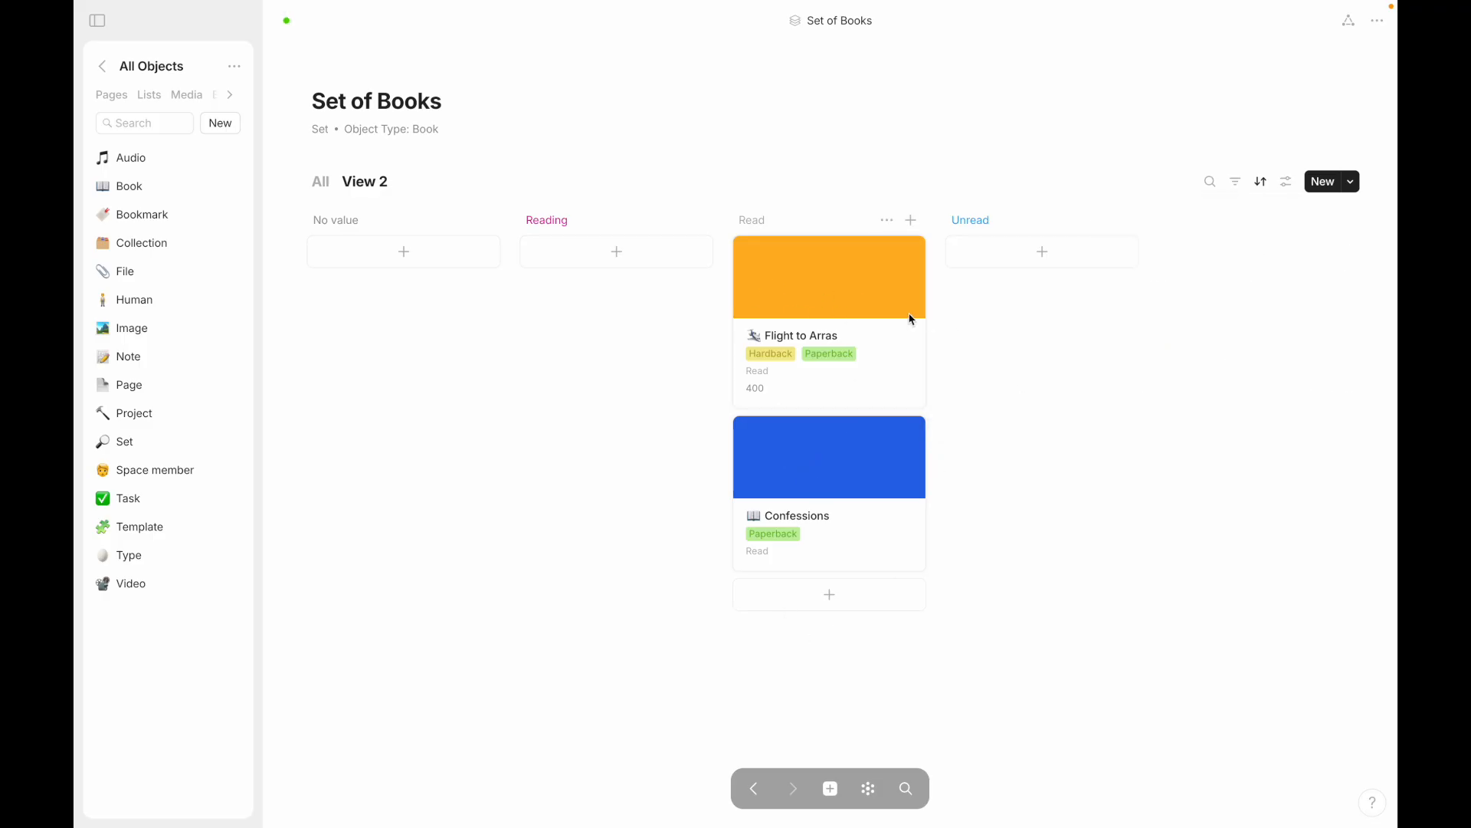
# Step: Move the Unread column ahead of Reading on the Kanban board, and hide and reshow the No value group
pyautogui.moveTo(975, 220); pyautogui.dragTo(537, 229)
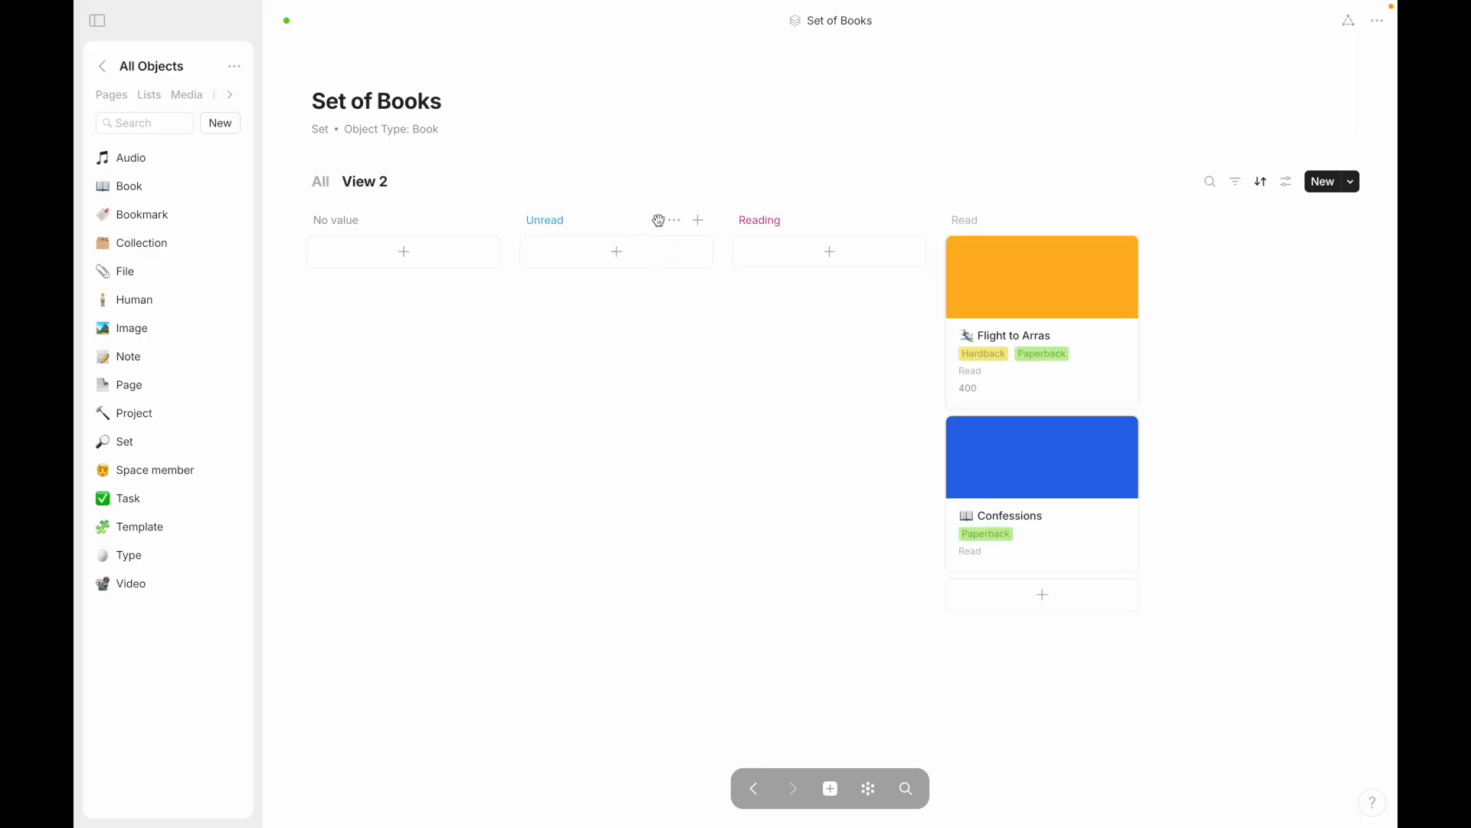
pyautogui.click(1294, 188)
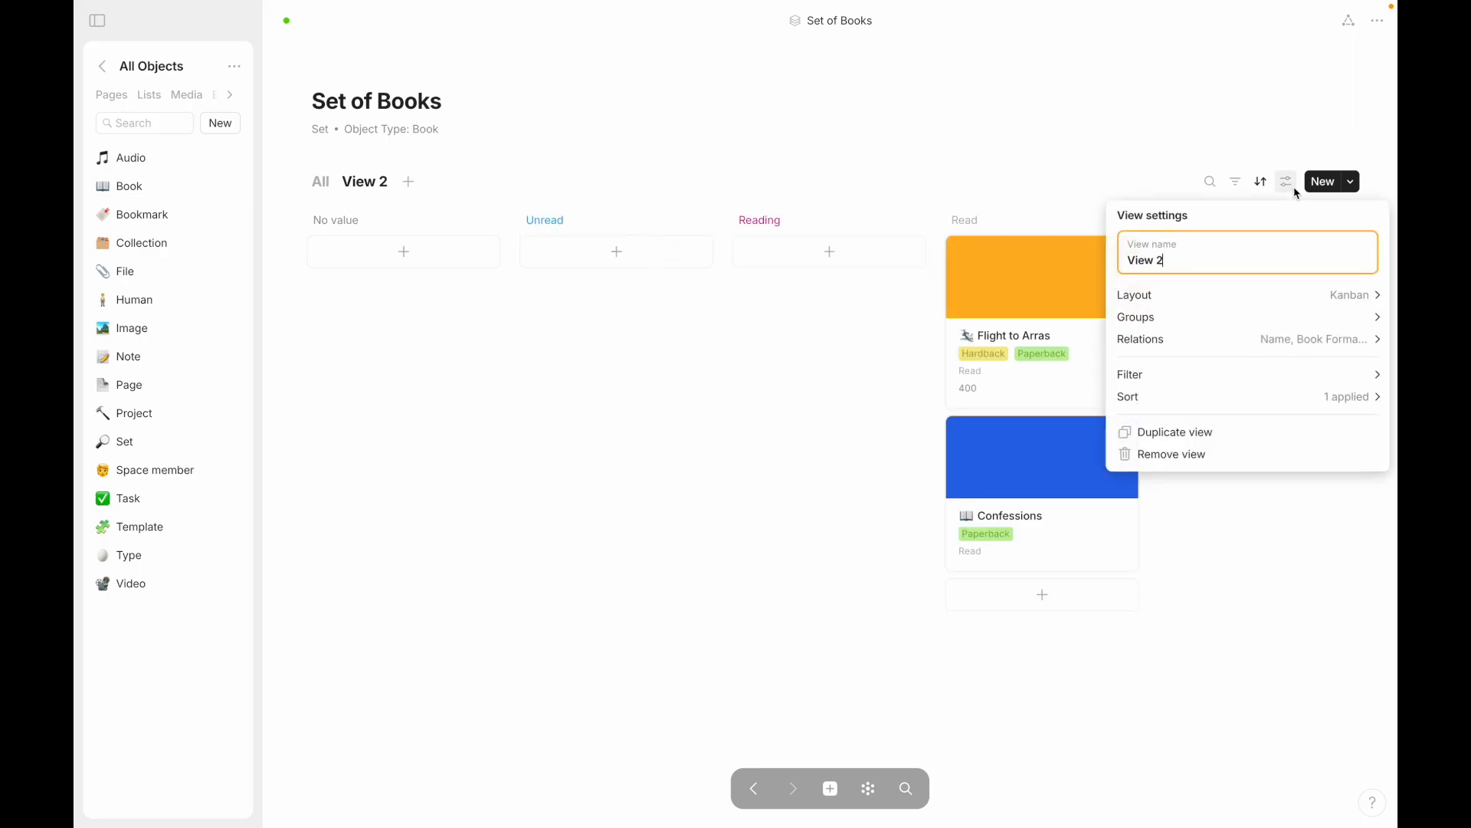
pyautogui.click(1186, 319)
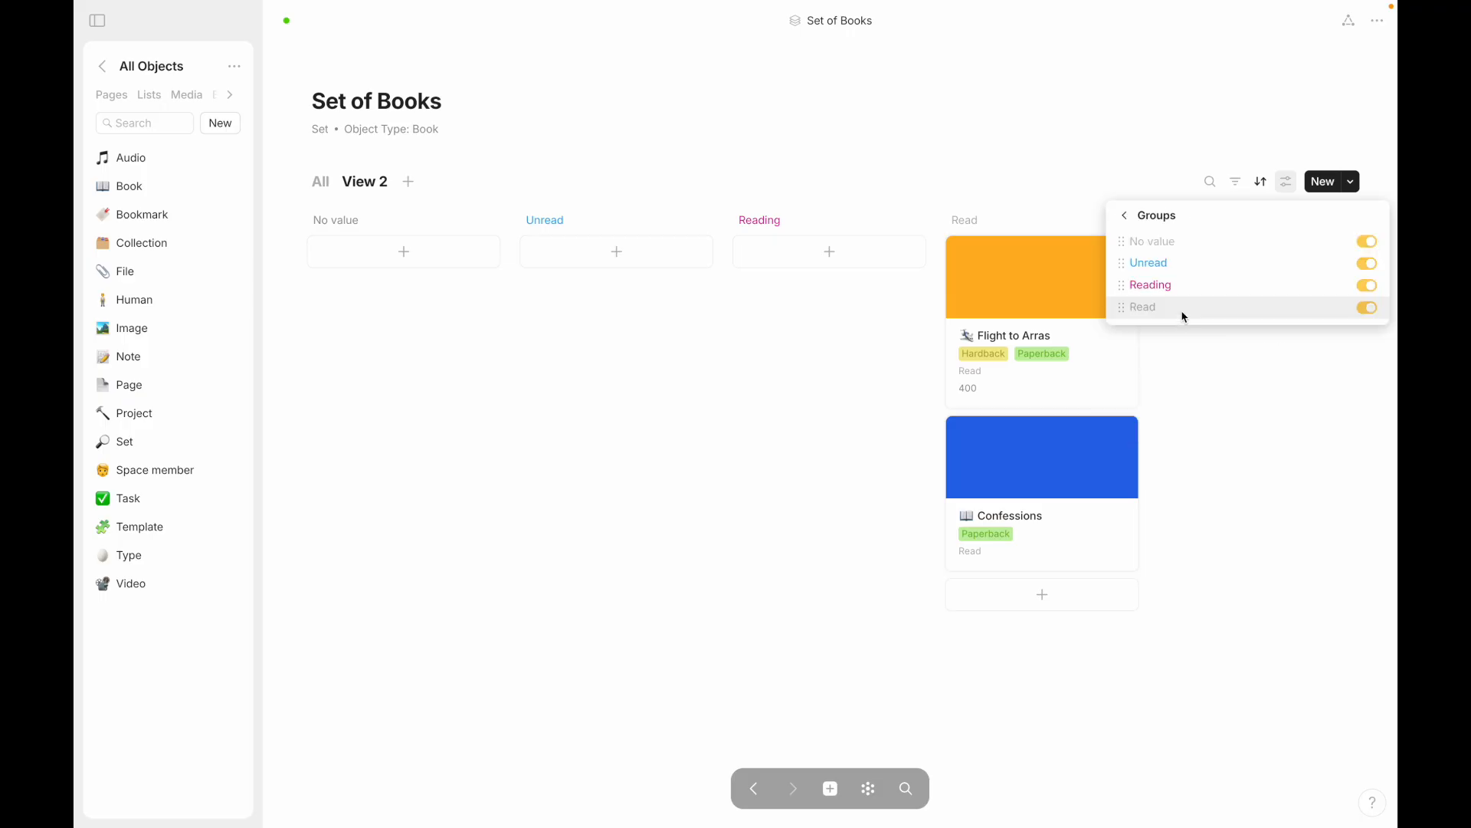
pyautogui.click(1368, 242)
pyautogui.click(1369, 242)
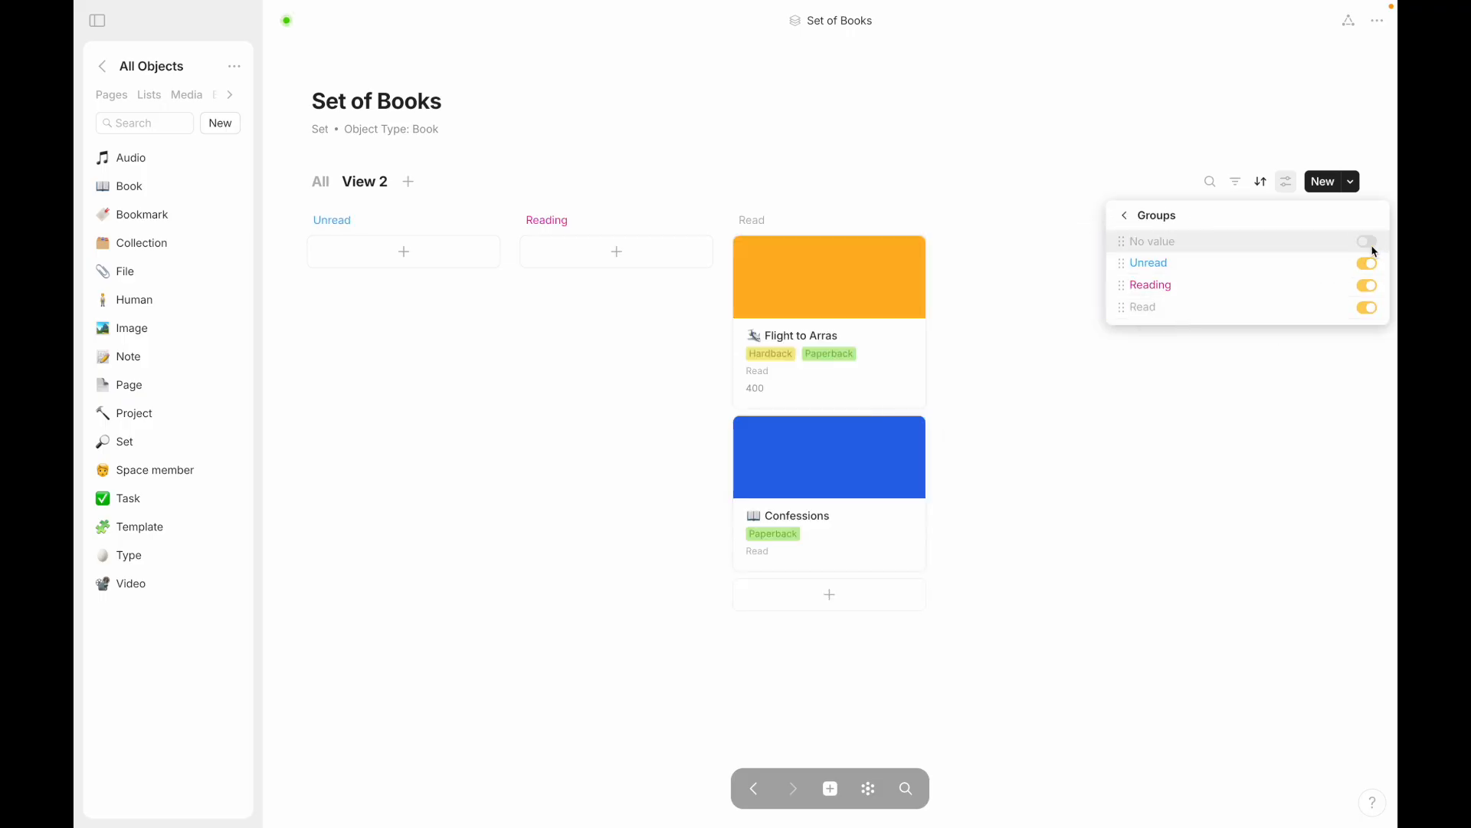
# Step: Hide the No value group on View 2's Kanban board and review the group list
pyautogui.click(1128, 218)
pyautogui.click(1149, 301)
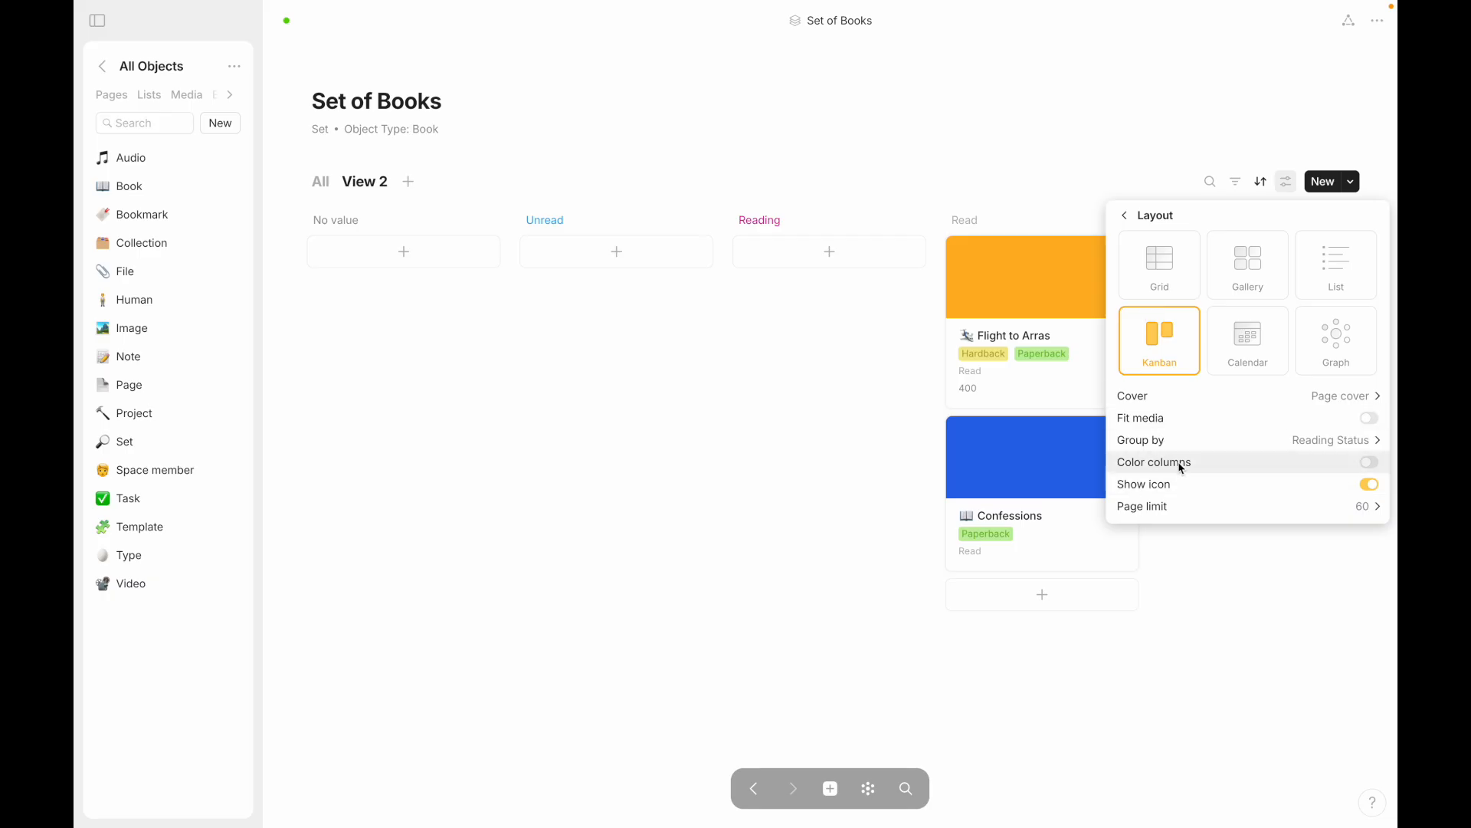
pyautogui.click(1125, 215)
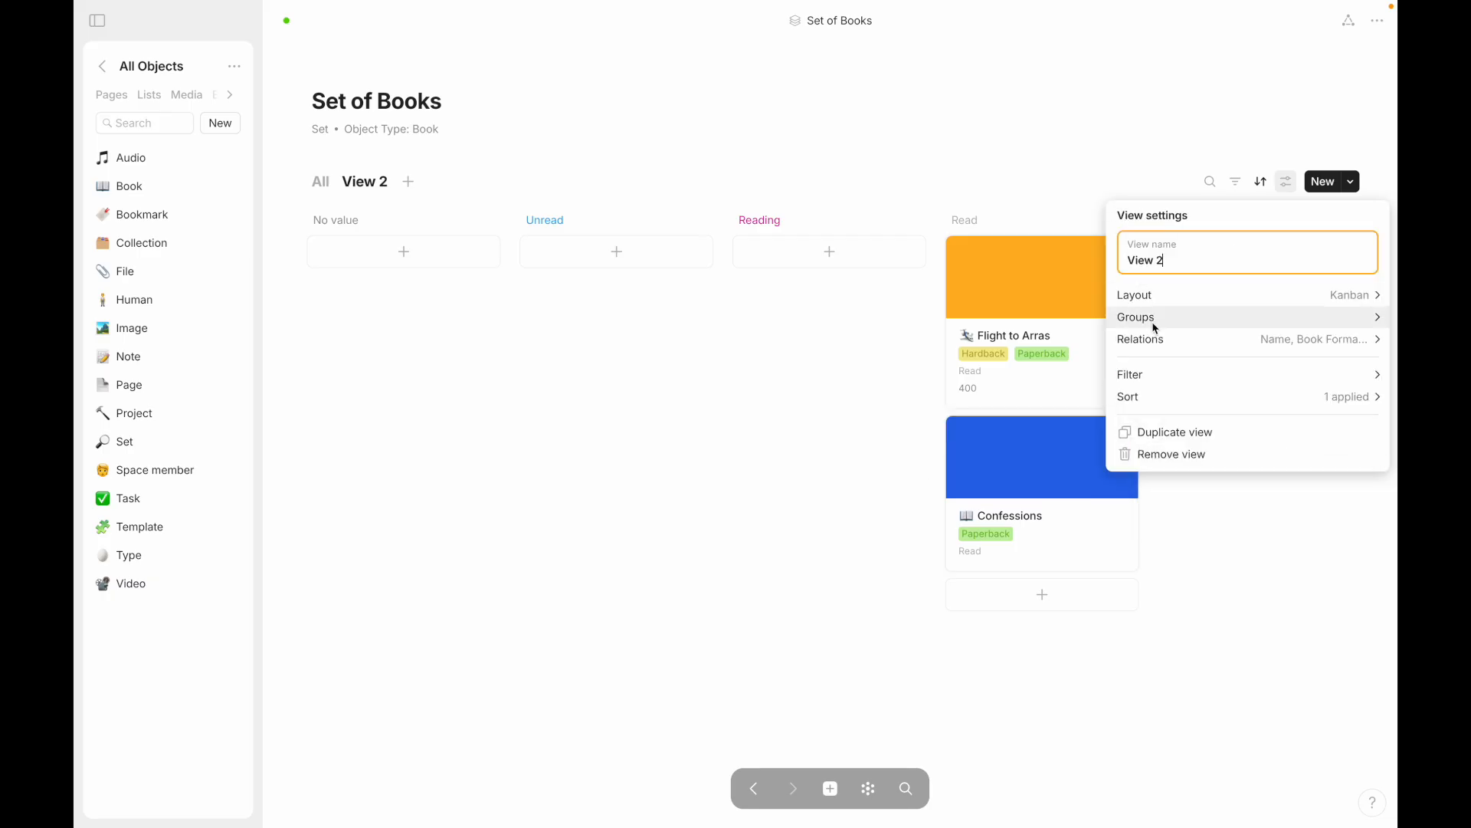
pyautogui.click(1154, 325)
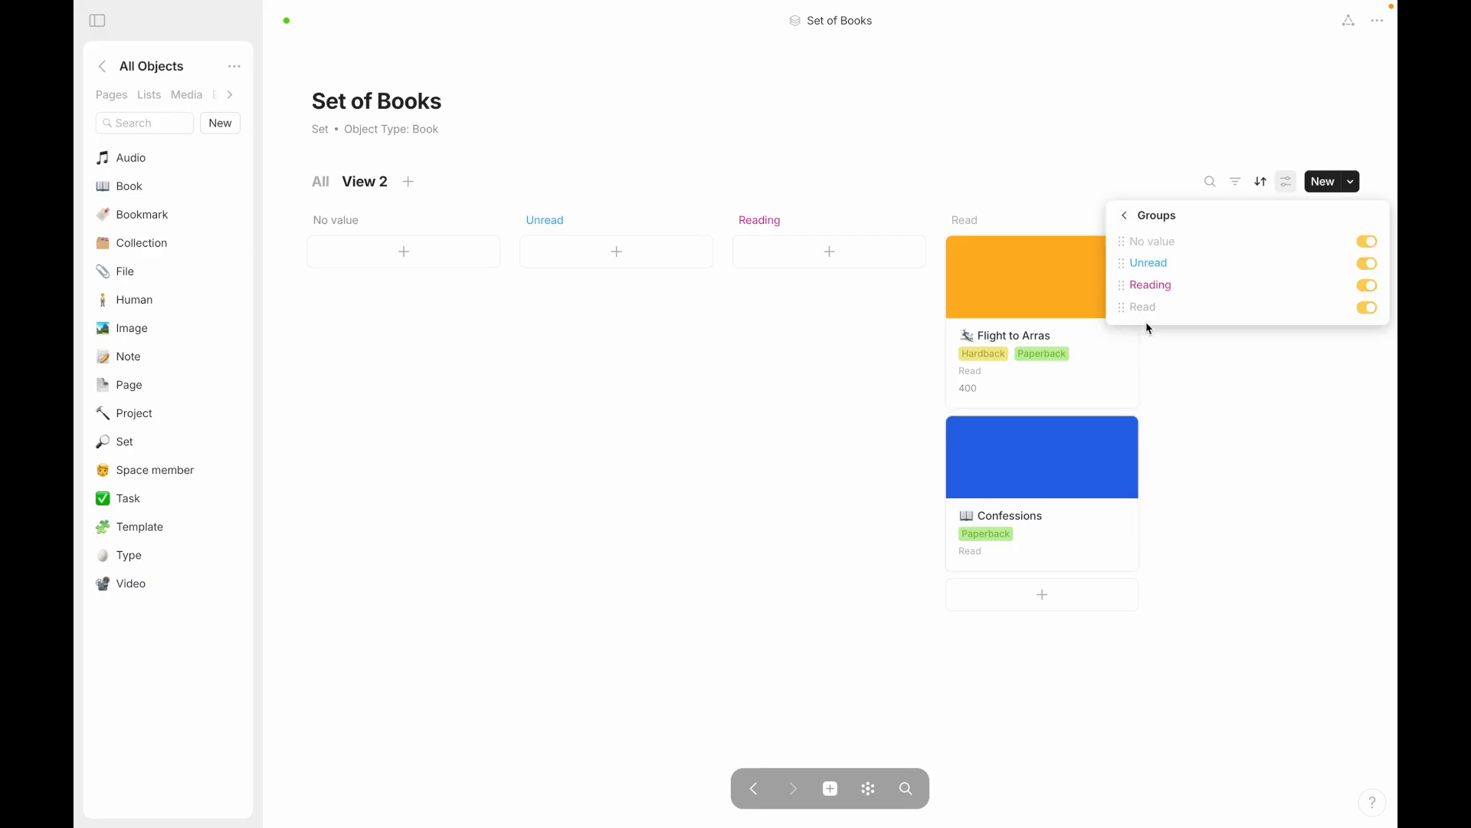
pyautogui.click(1369, 244)
pyautogui.click(1126, 219)
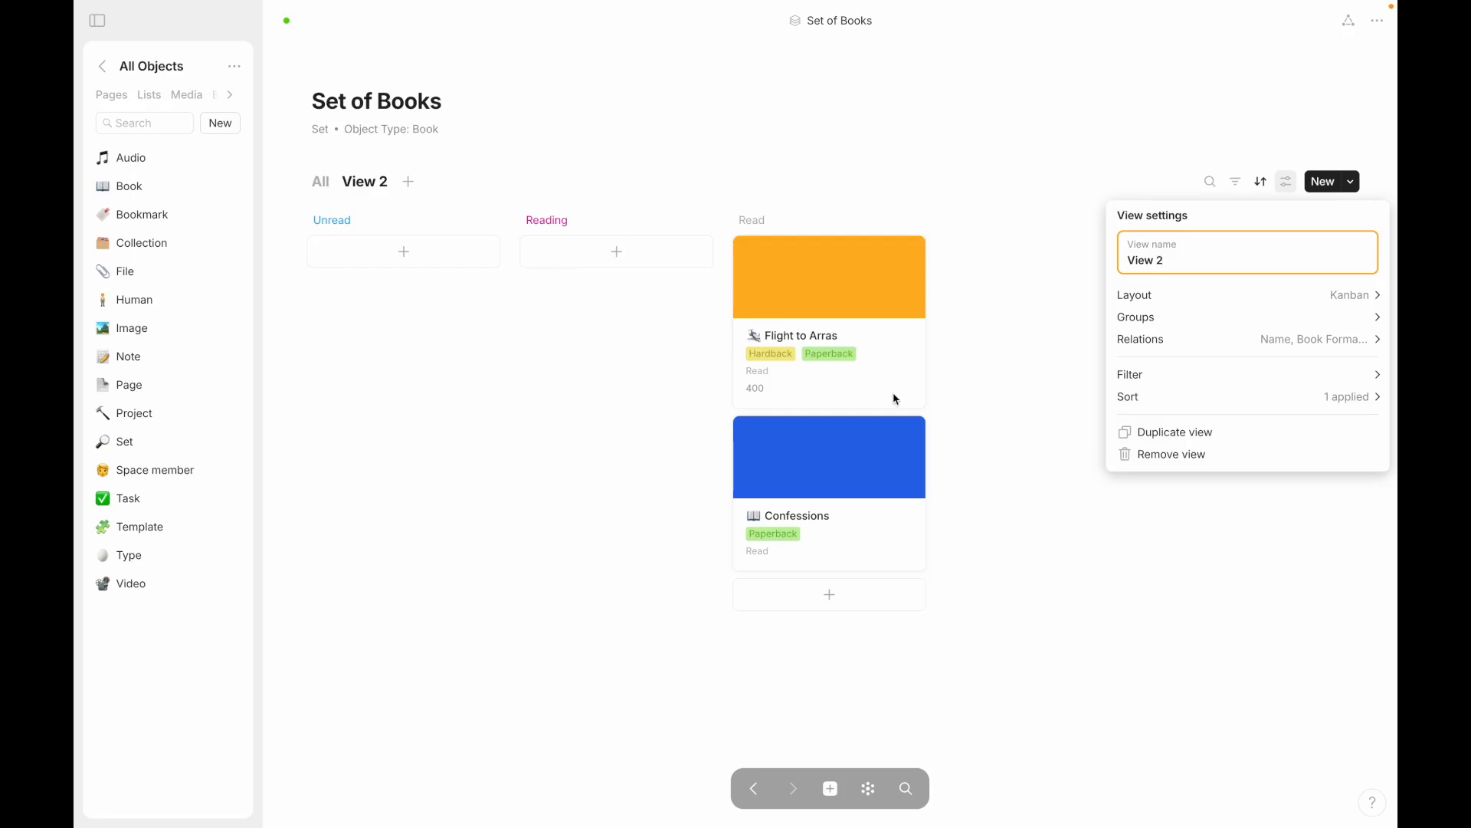
pyautogui.click(1140, 314)
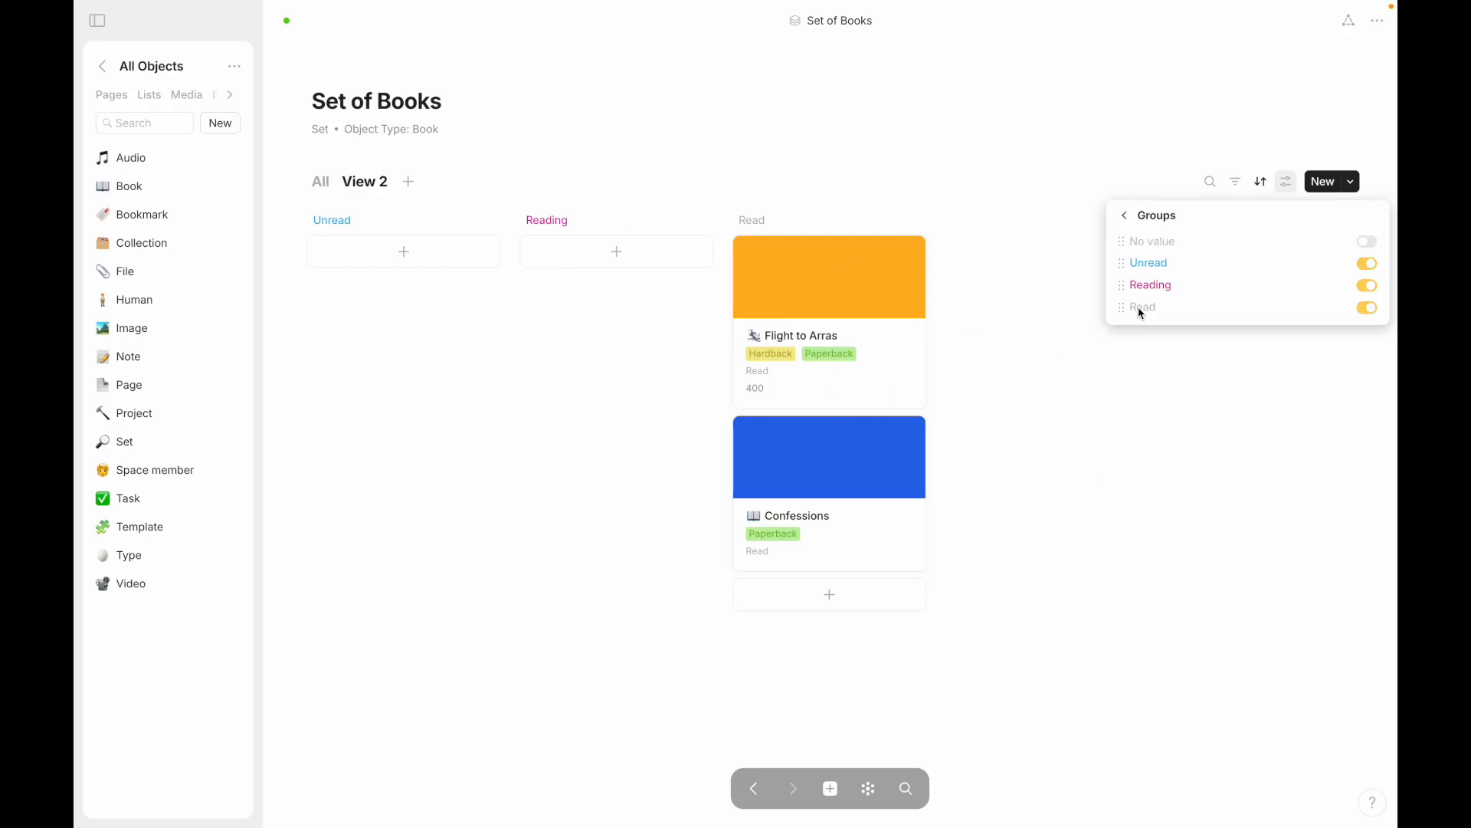
# Step: Alternate the Kanban grouping between Book Format and Reading Status, leaving it on Reading Status
pyautogui.click(1122, 218)
pyautogui.click(1142, 297)
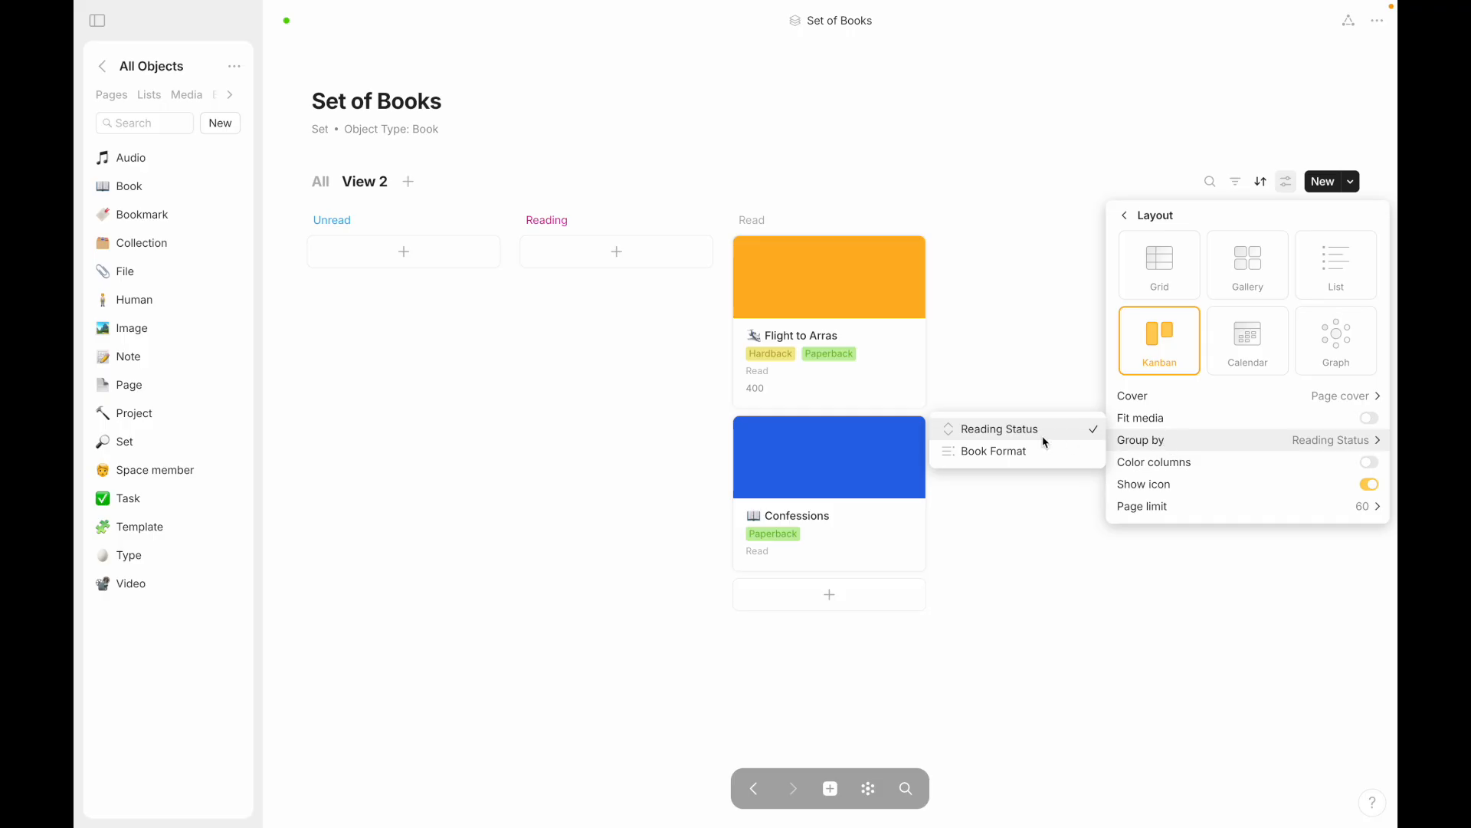
pyautogui.click(1023, 451)
pyautogui.click(1059, 429)
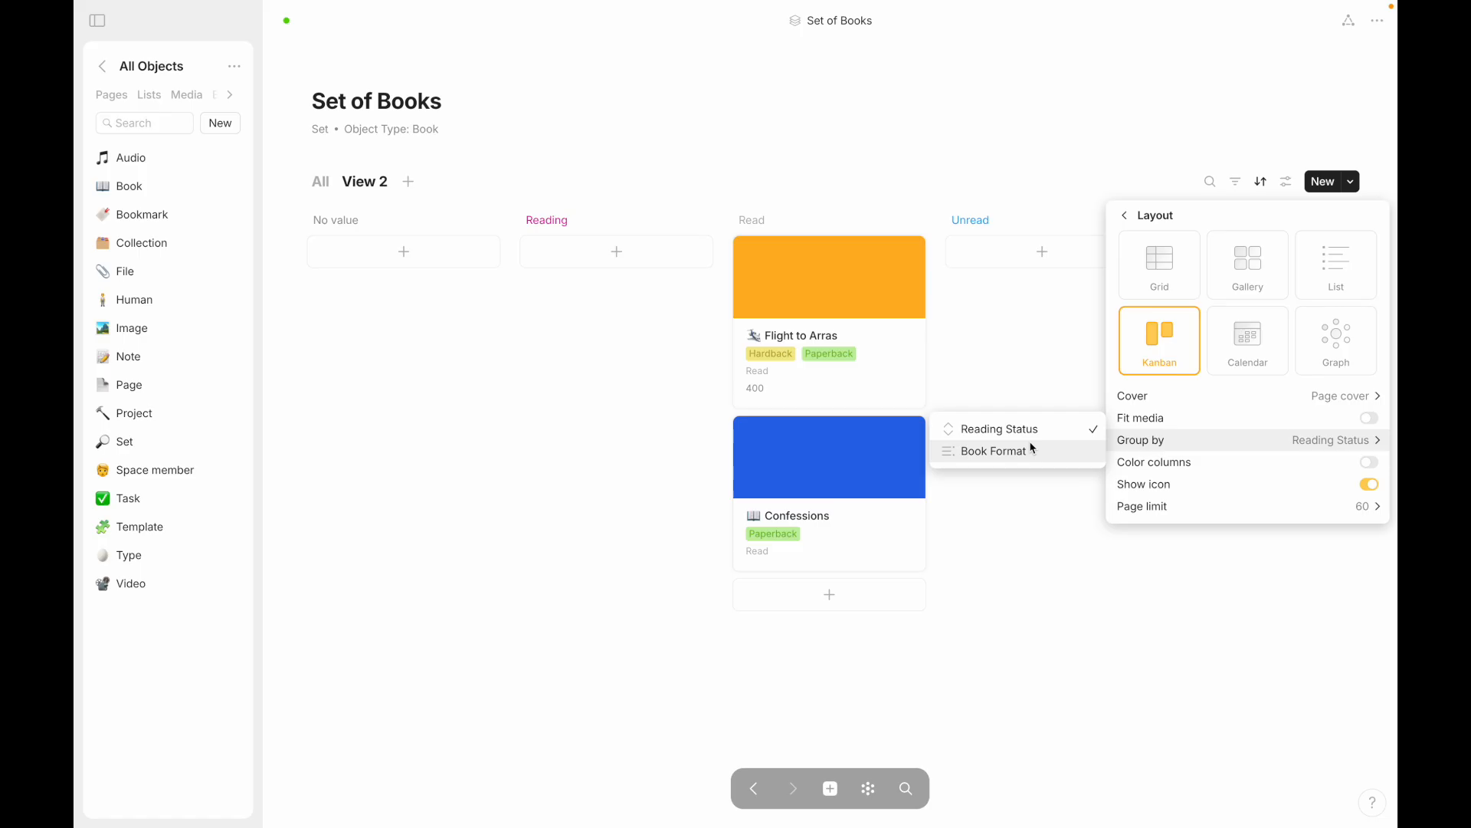
pyautogui.click(949, 459)
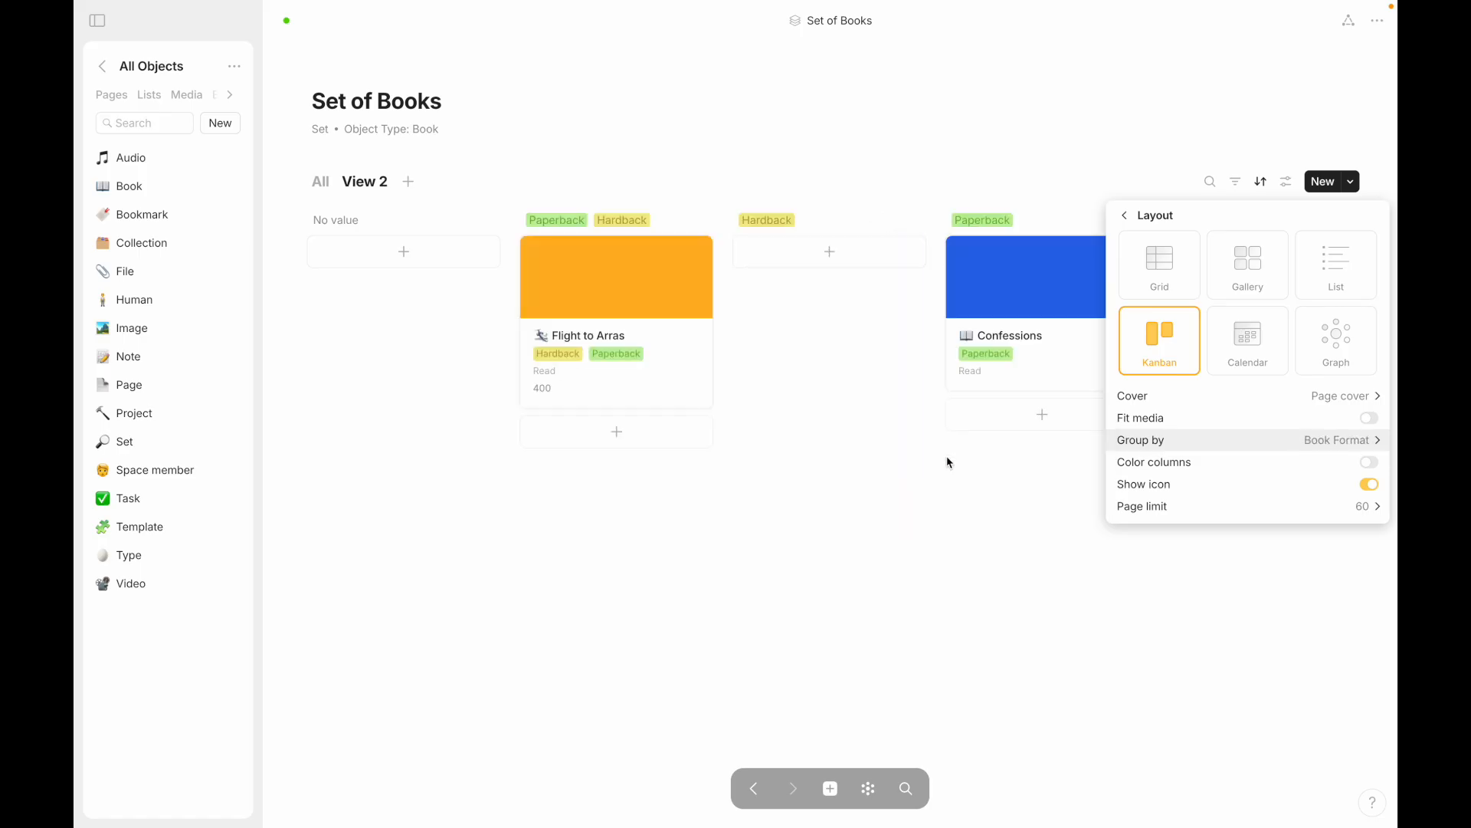
pyautogui.click(1109, 443)
pyautogui.click(1058, 429)
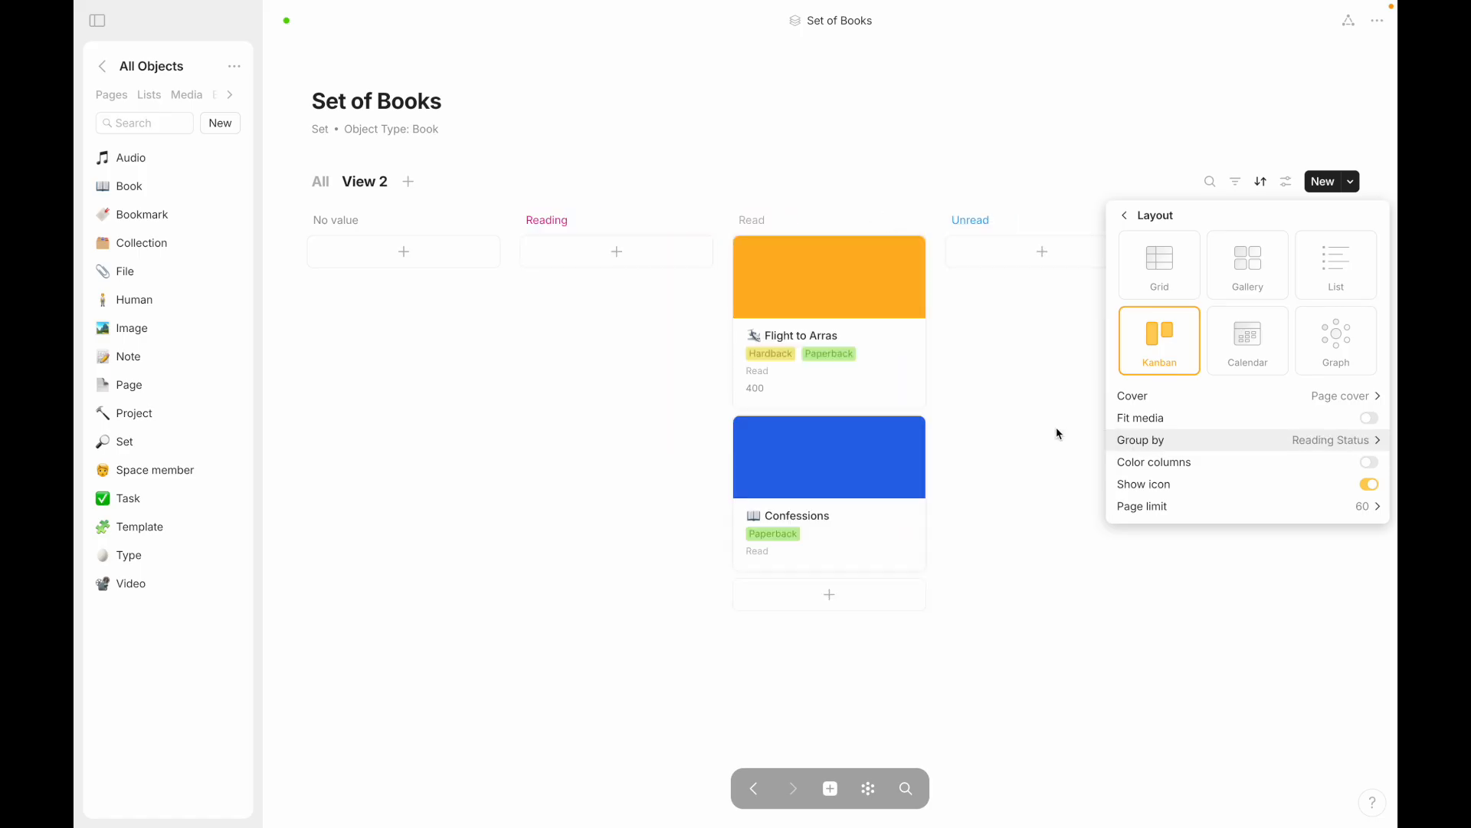
# Step: Turn on Color columns for the Kanban board and set the Read column's colour to Purple
pyautogui.click(1371, 463)
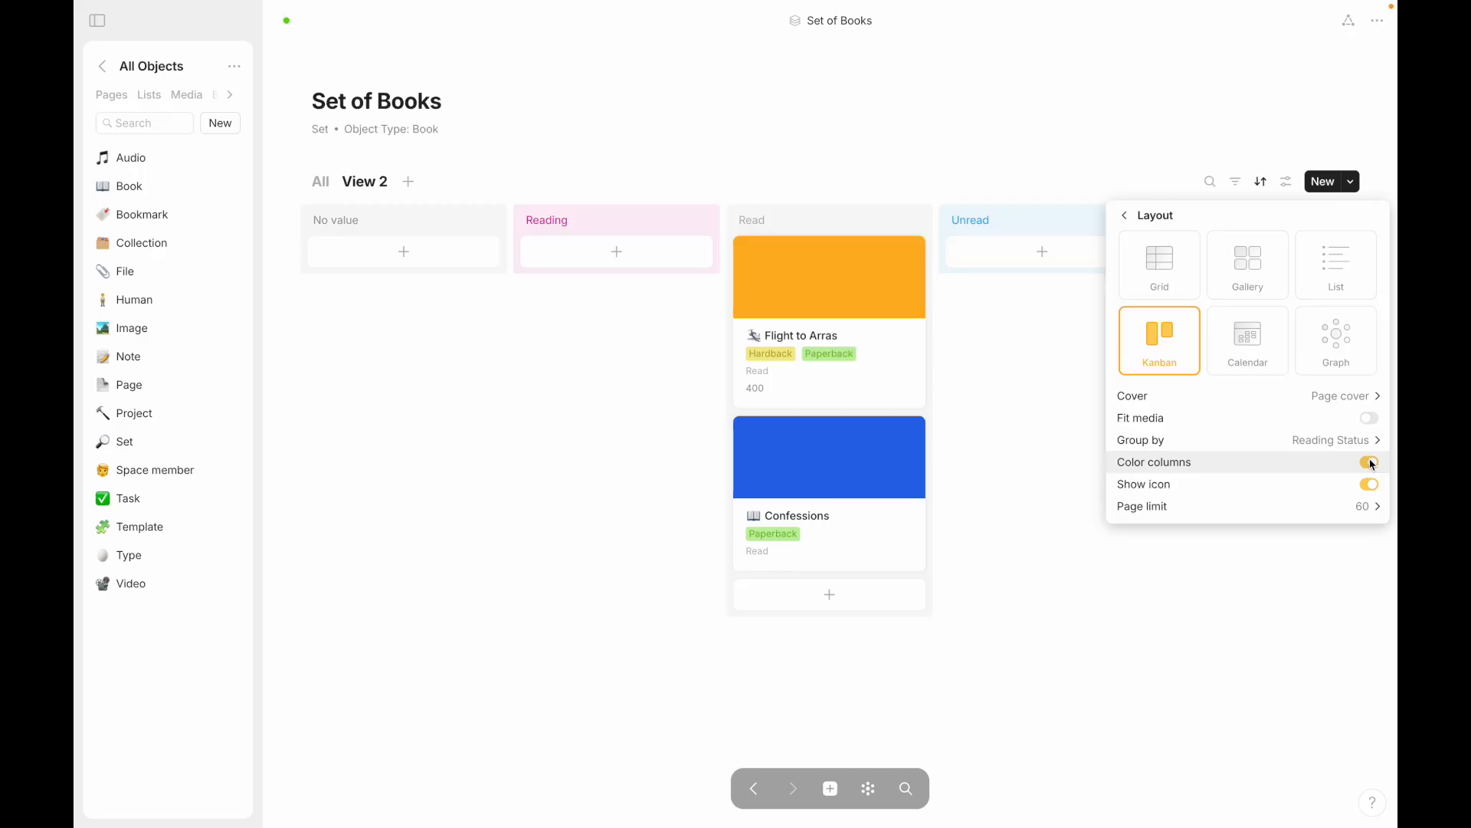
pyautogui.click(909, 212)
pyautogui.click(889, 219)
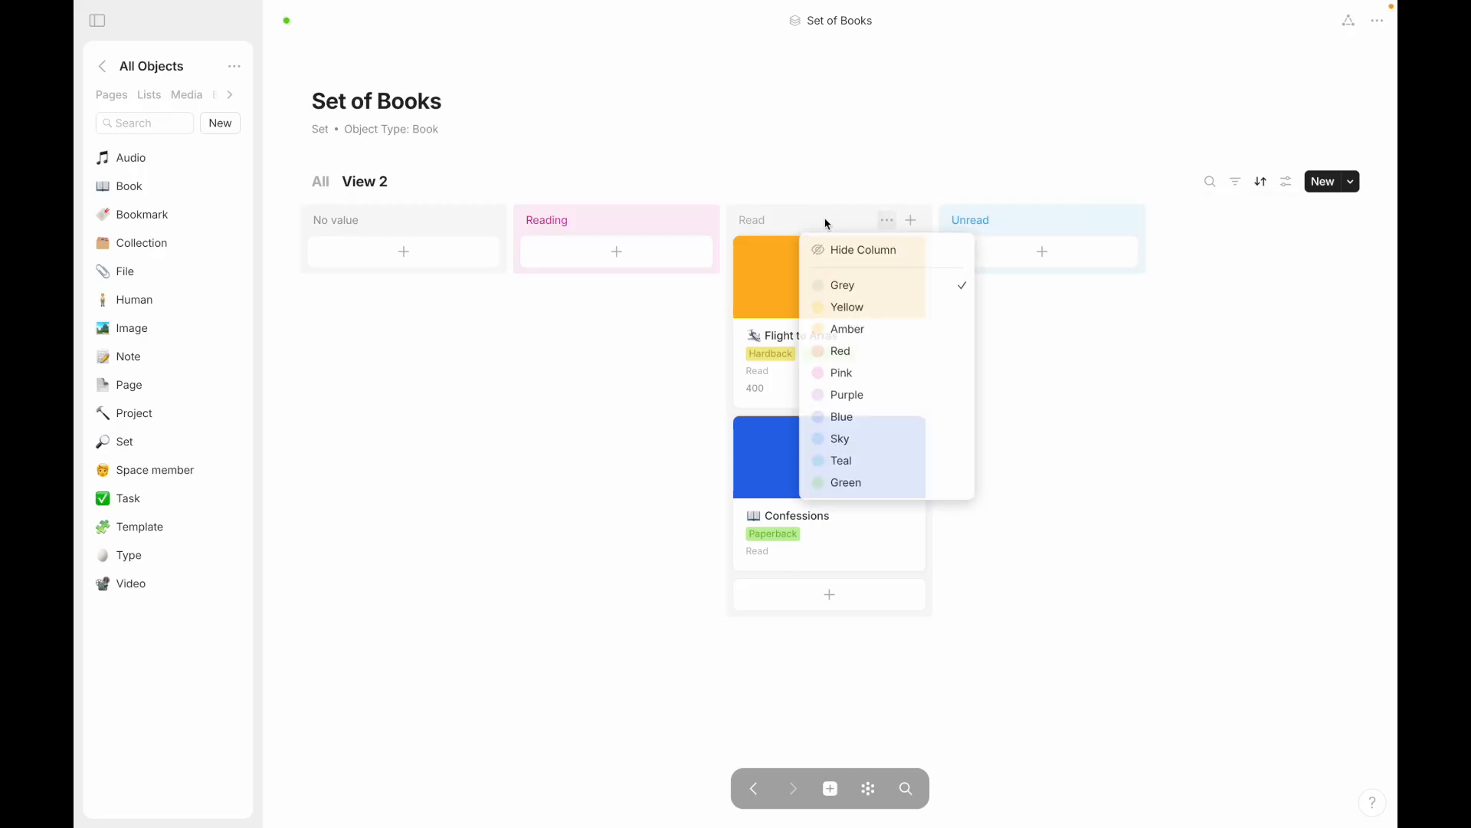
pyautogui.click(885, 373)
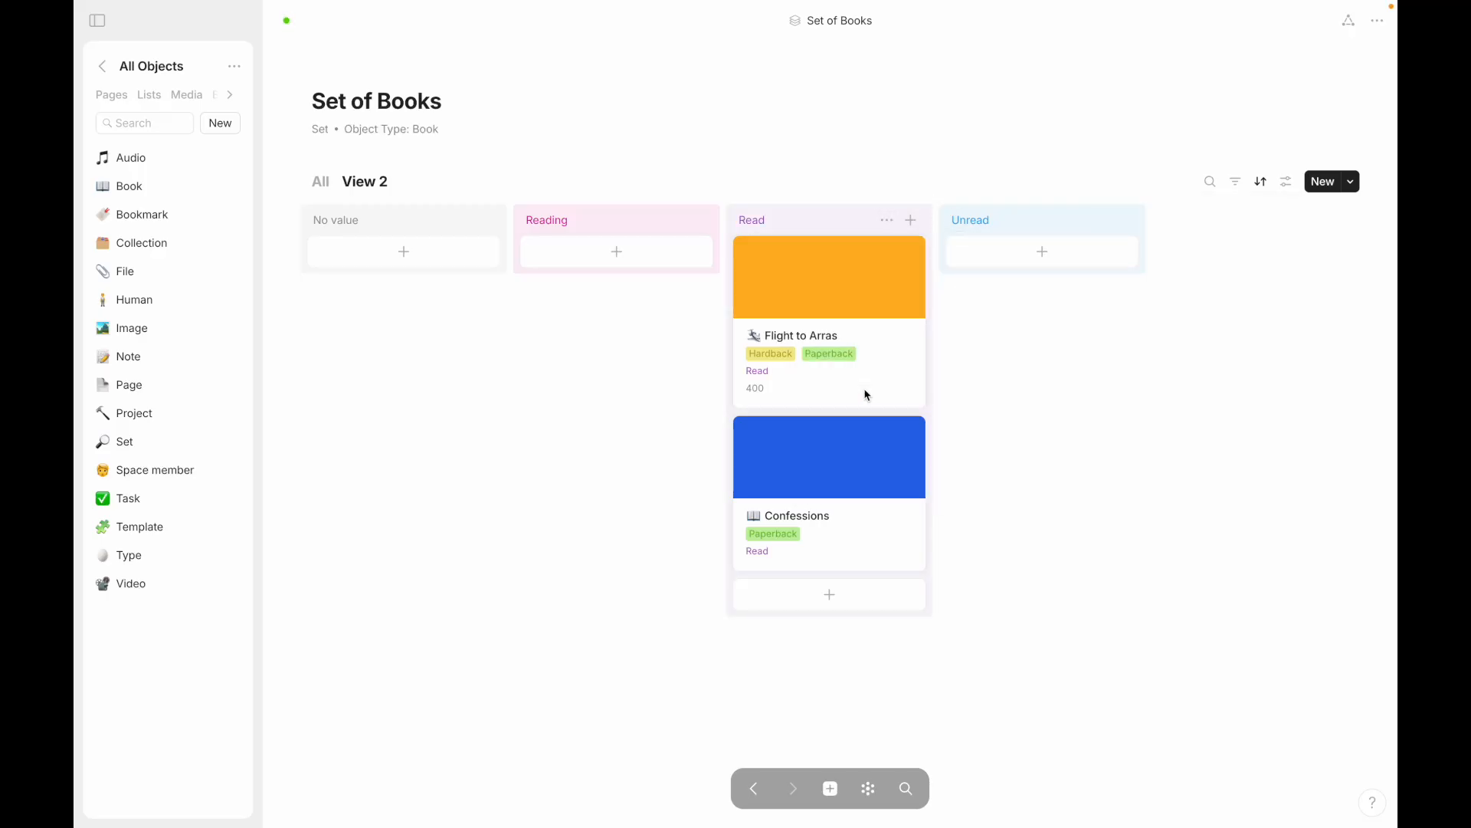
# Step: Switch Show icon off and on in the Kanban layout settings, and view the page limit and grouping options
pyautogui.click(1287, 182)
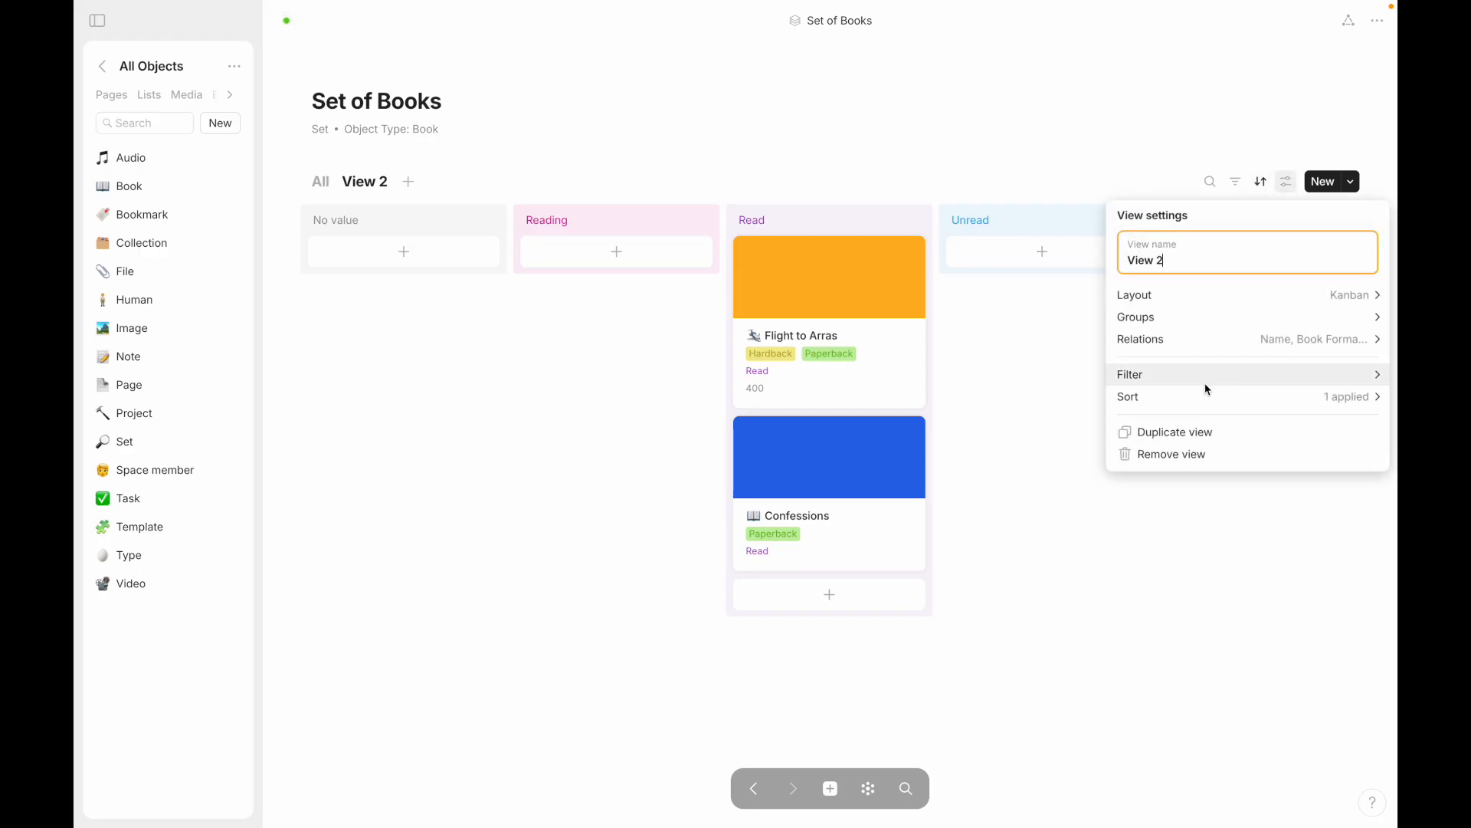
pyautogui.click(1192, 294)
pyautogui.click(1367, 485)
pyautogui.click(1368, 484)
pyautogui.click(1360, 509)
pyautogui.click(1305, 444)
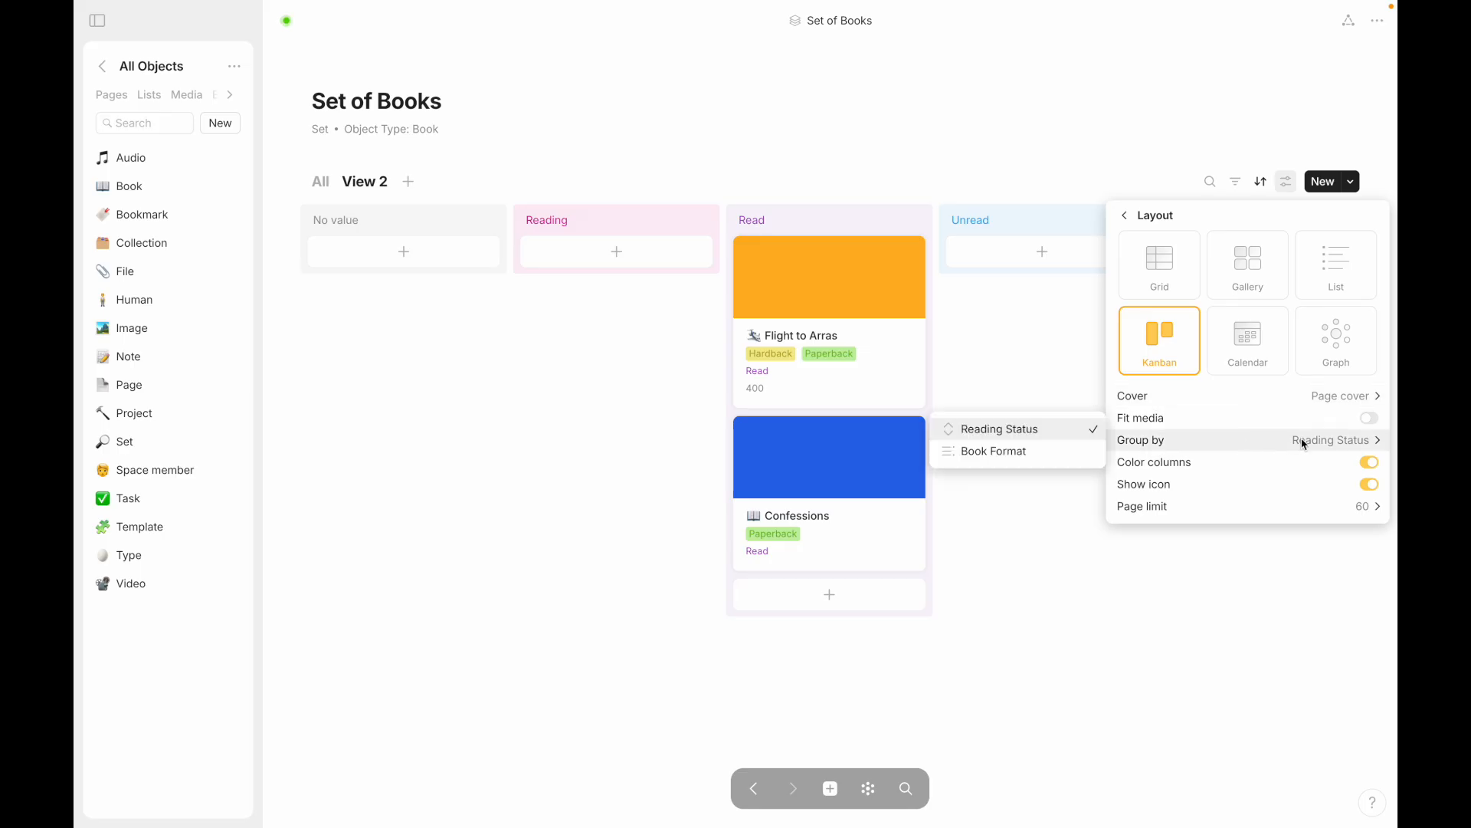
# Step: Switch View 2 to the Calendar layout, look at its date relation options, and close the view settings
pyautogui.click(1255, 356)
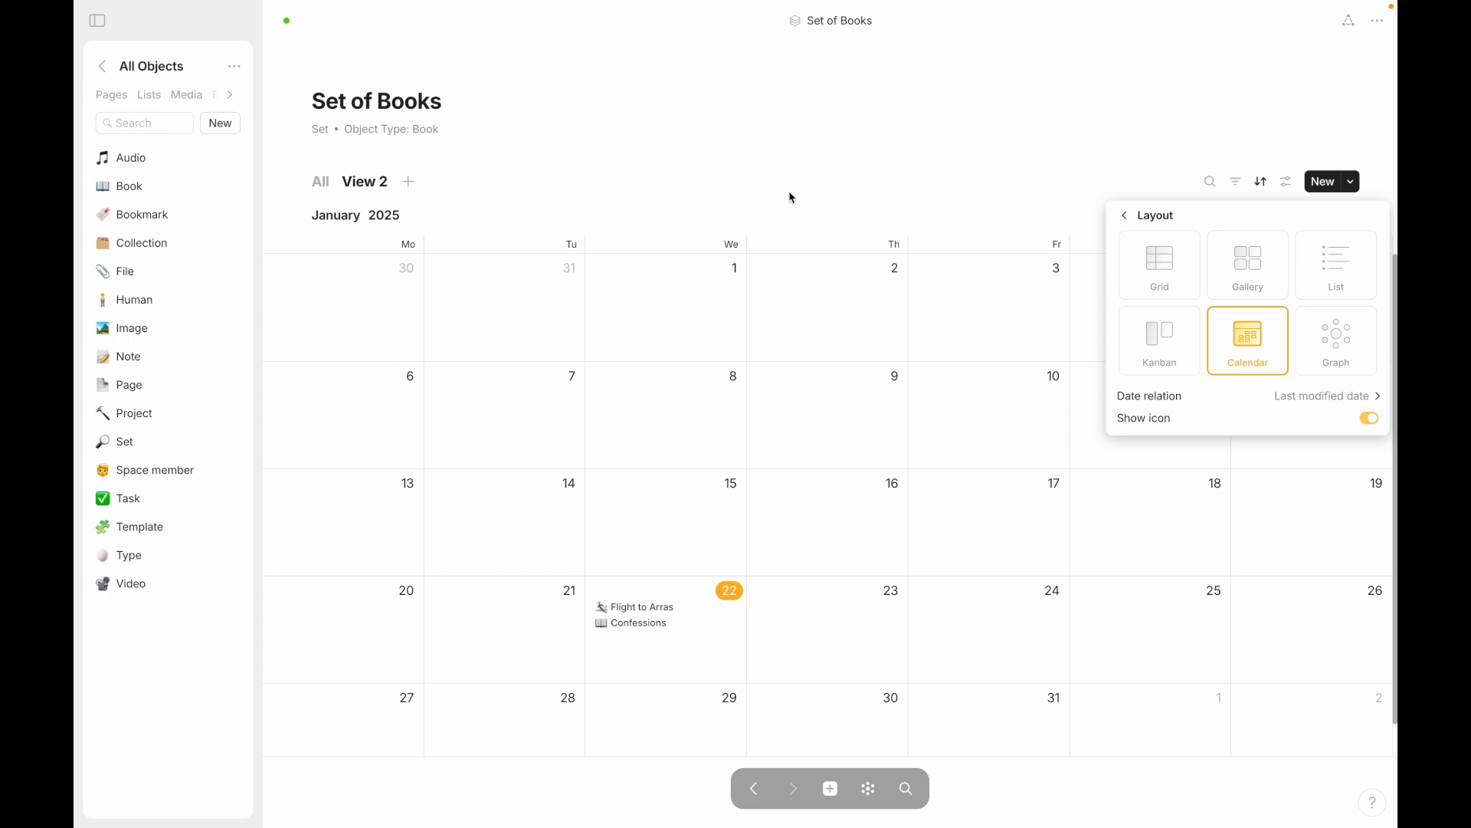
pyautogui.moveTo(1134, 393)
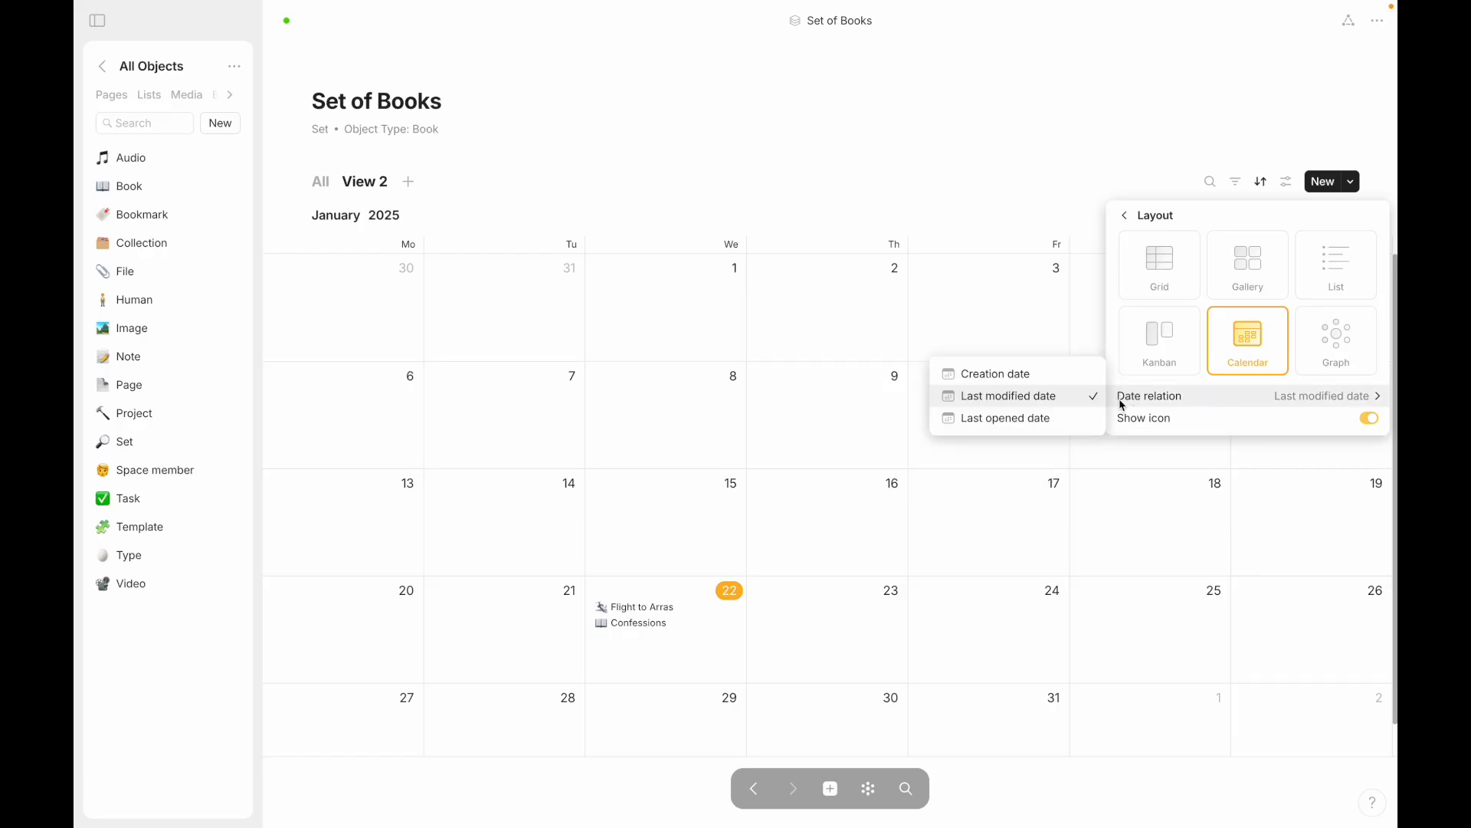
pyautogui.click(782, 202)
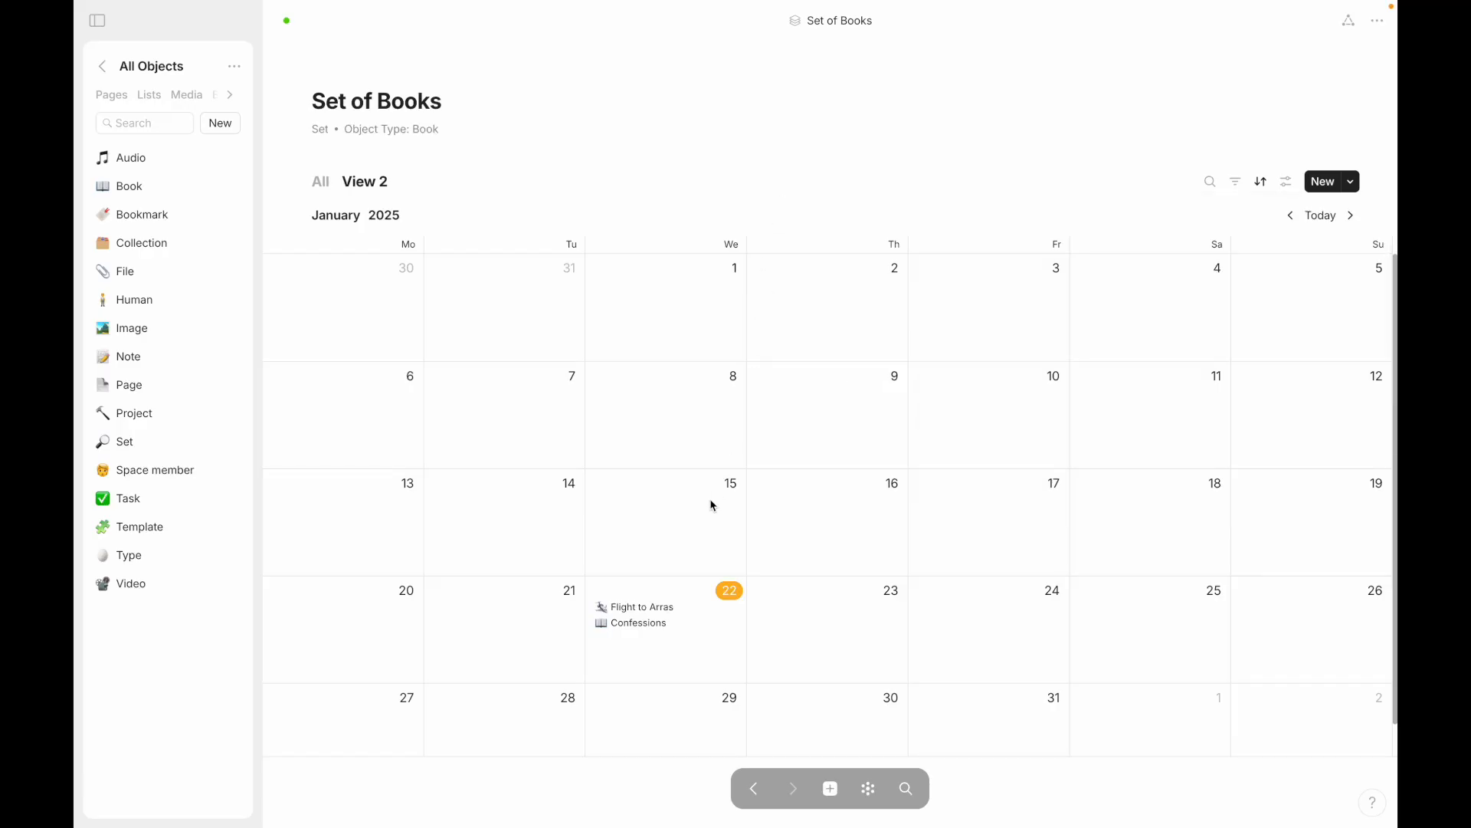
# Step: Try Creation date and Last opened date as the calendar's date relation, leave it on Creation date, and close the view settings
pyautogui.click(1288, 189)
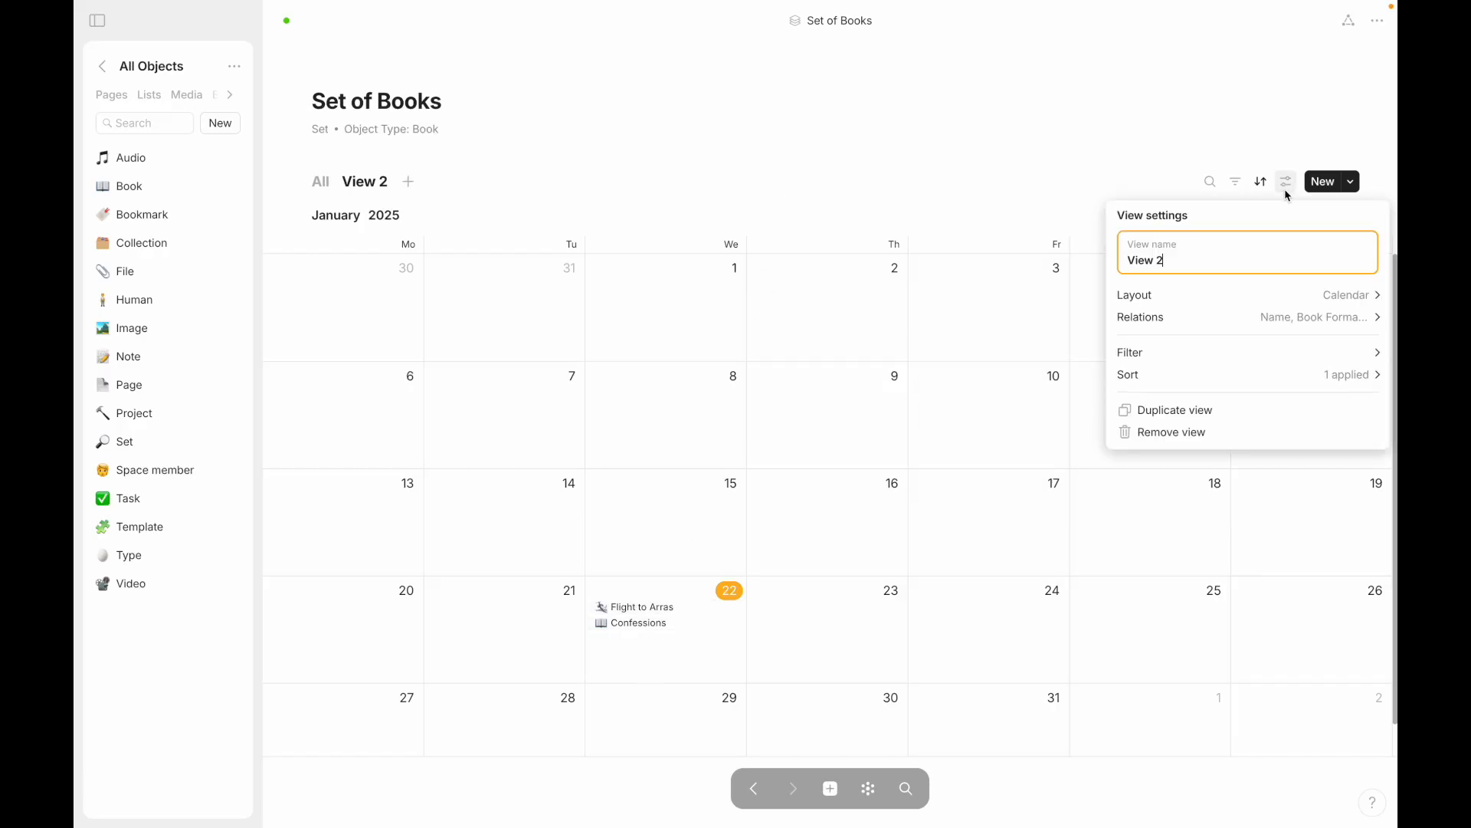
pyautogui.click(1180, 301)
pyautogui.moveTo(1126, 398)
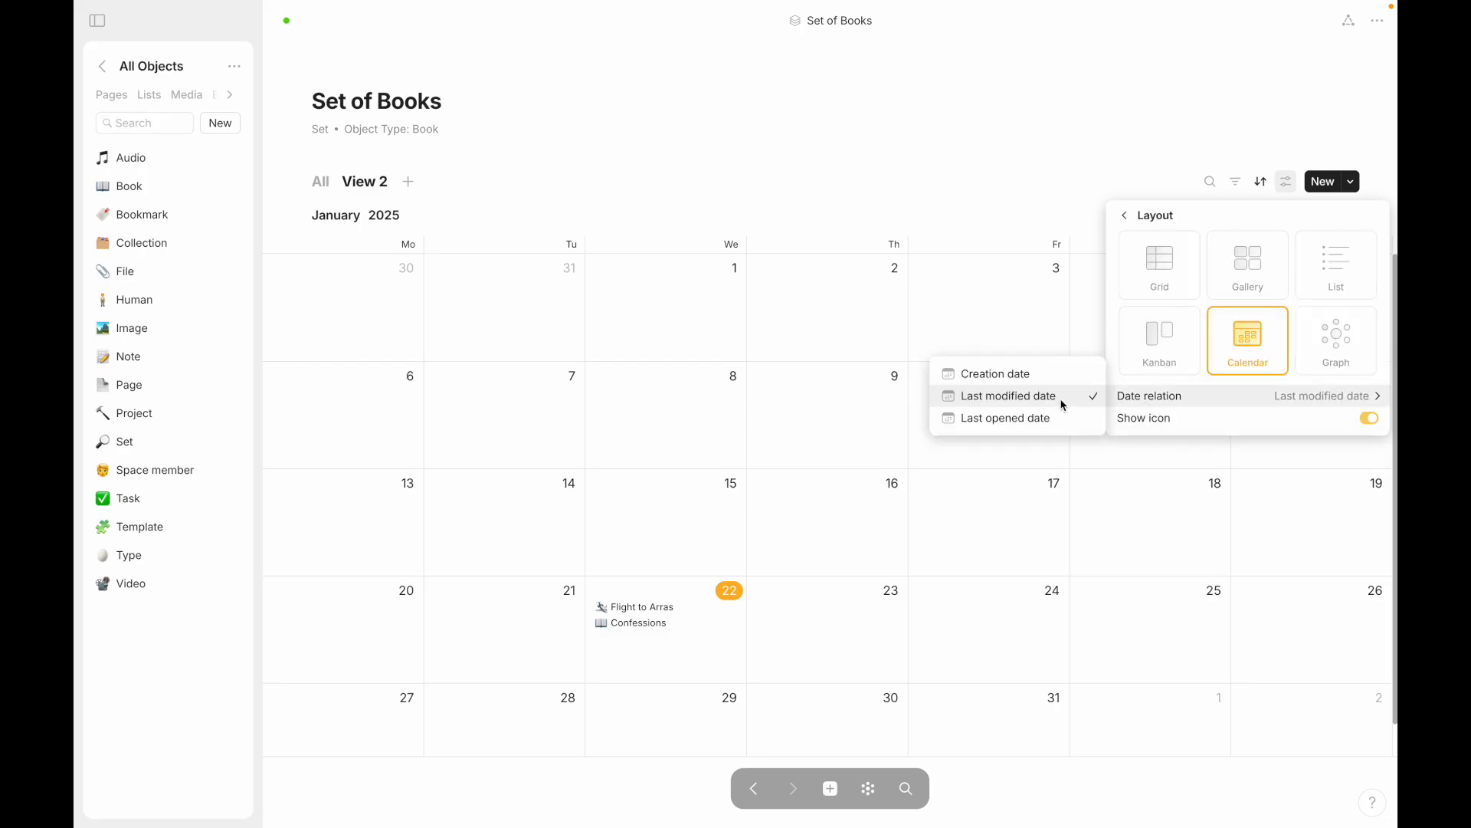
pyautogui.click(1011, 377)
pyautogui.moveTo(1124, 406)
pyautogui.click(1051, 420)
pyautogui.click(1042, 374)
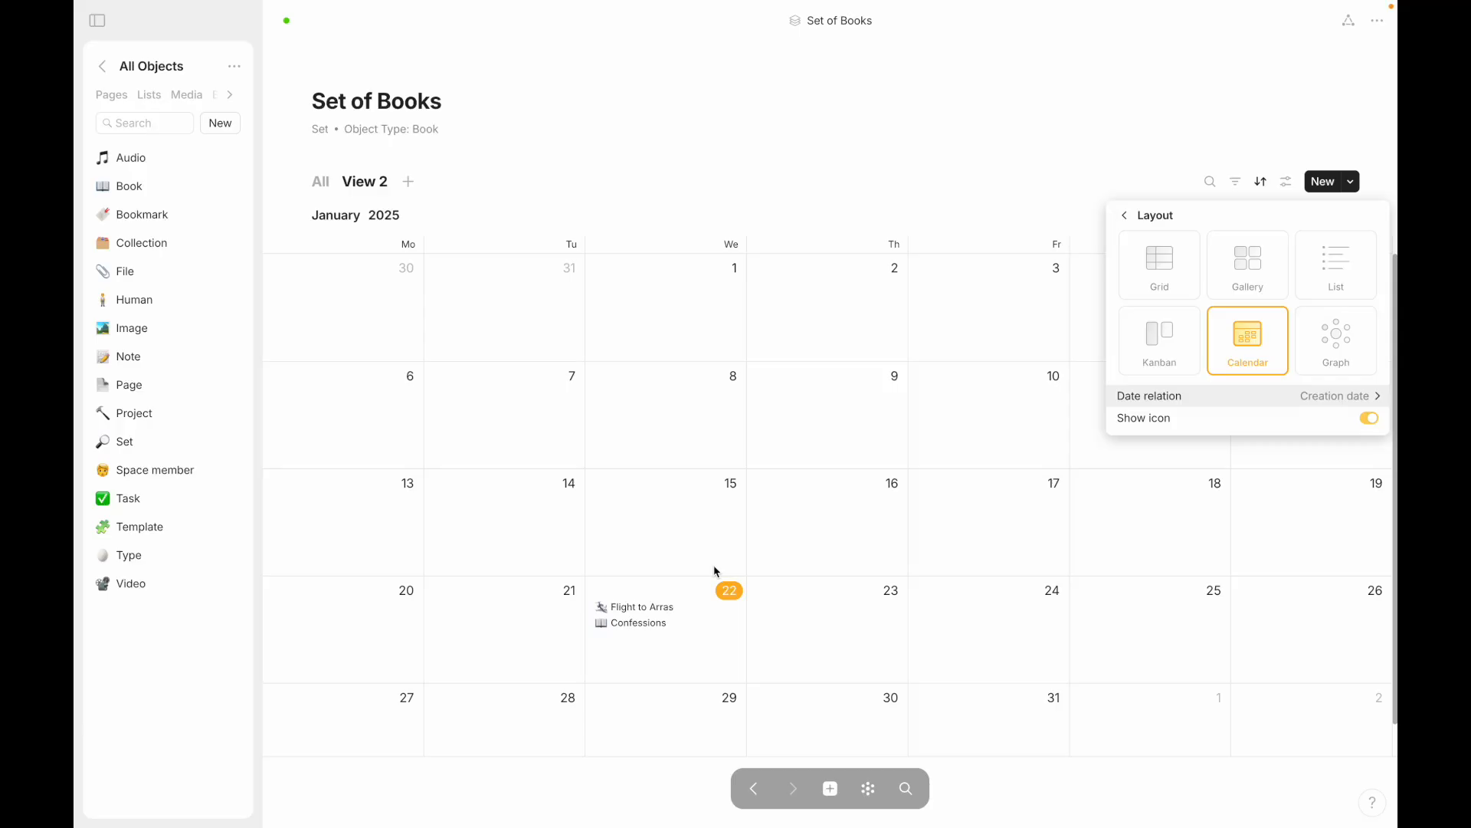
pyautogui.click(649, 179)
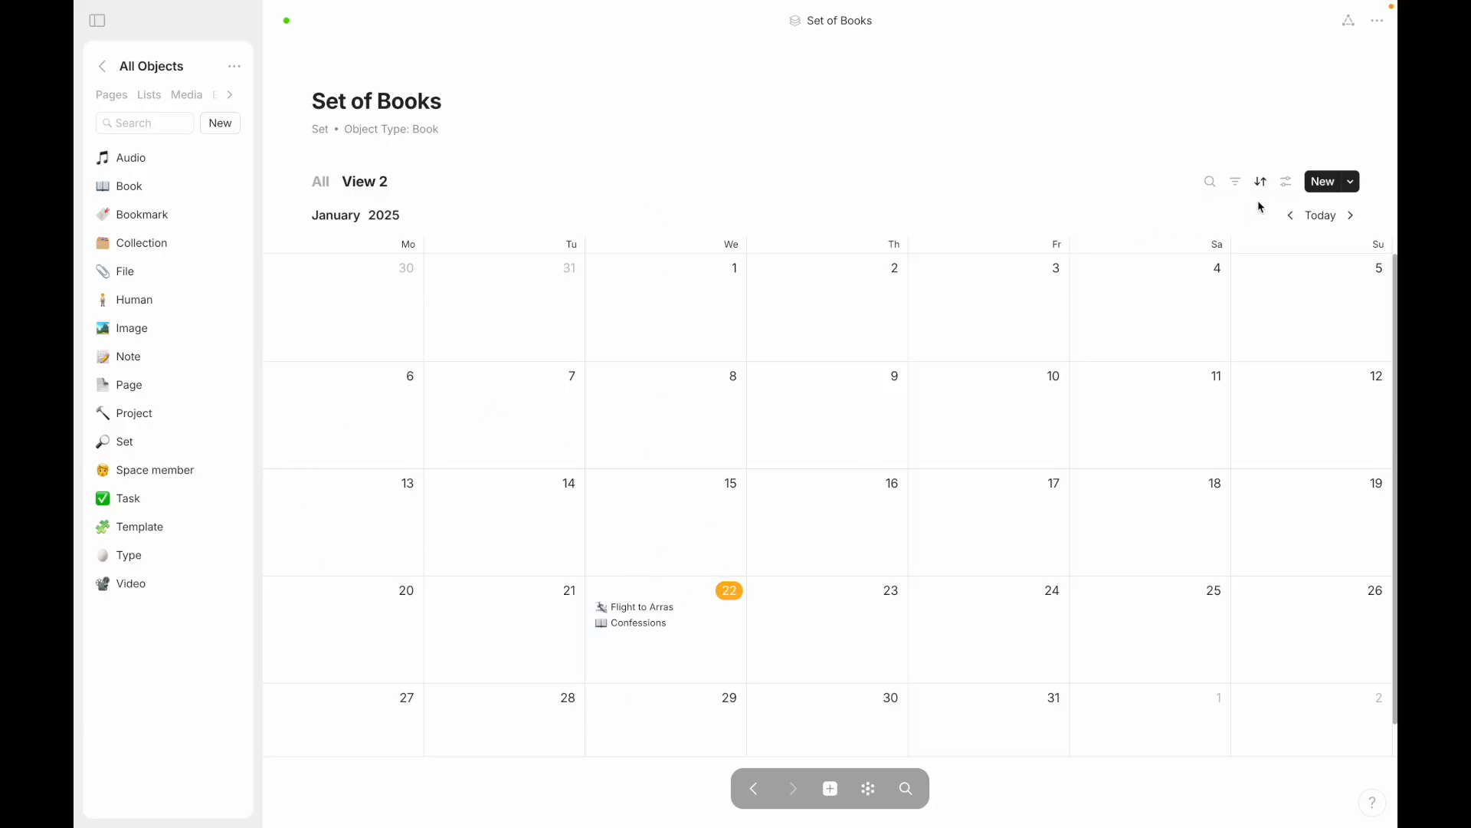
# Step: View the Calendar layout's date relation options for View 2, close the view settings, and look over the calendar
pyautogui.click(1287, 181)
pyautogui.click(953, 177)
pyautogui.click(1287, 182)
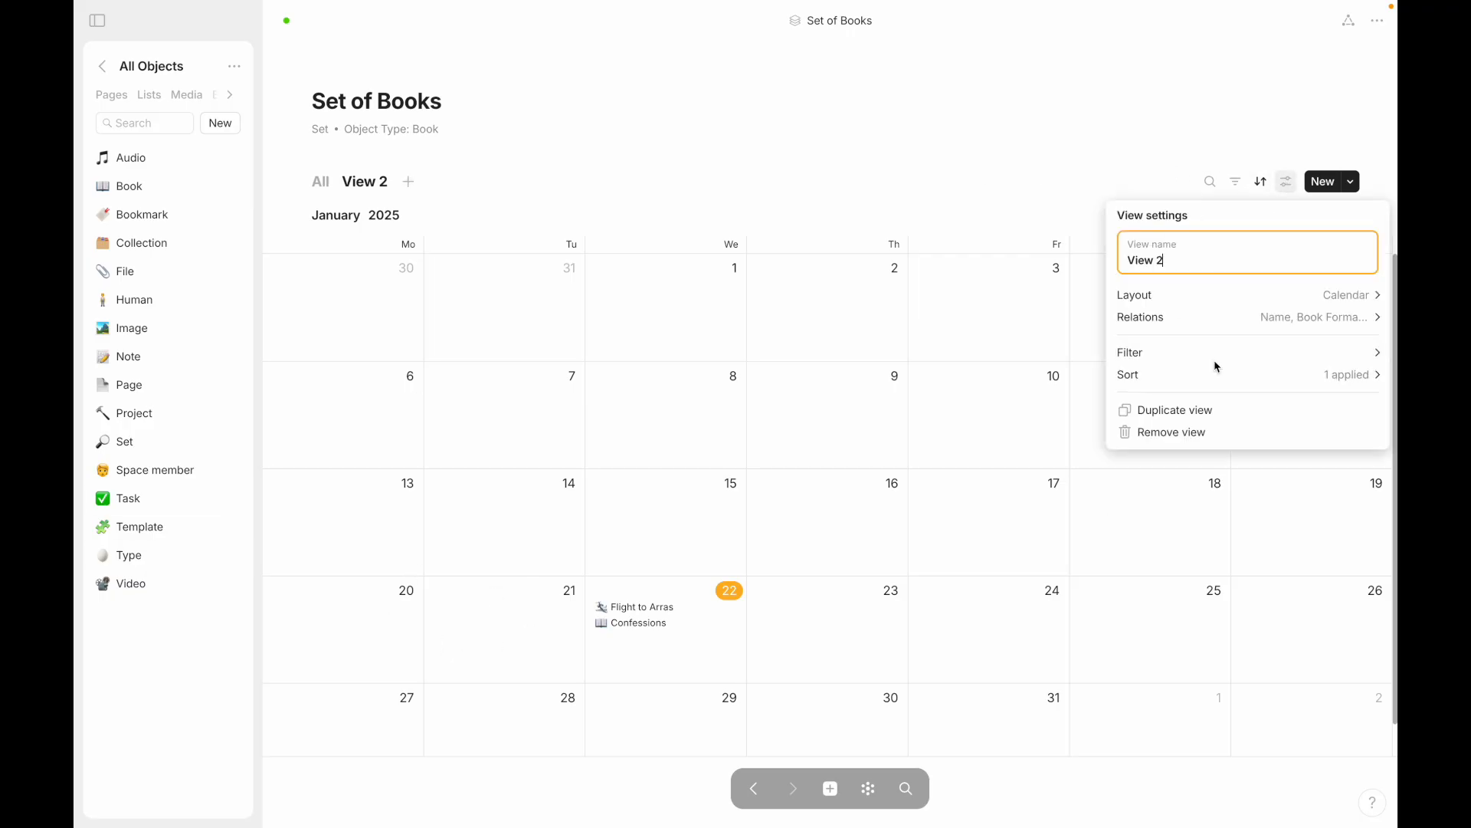
pyautogui.click(1197, 298)
pyautogui.moveTo(1157, 408)
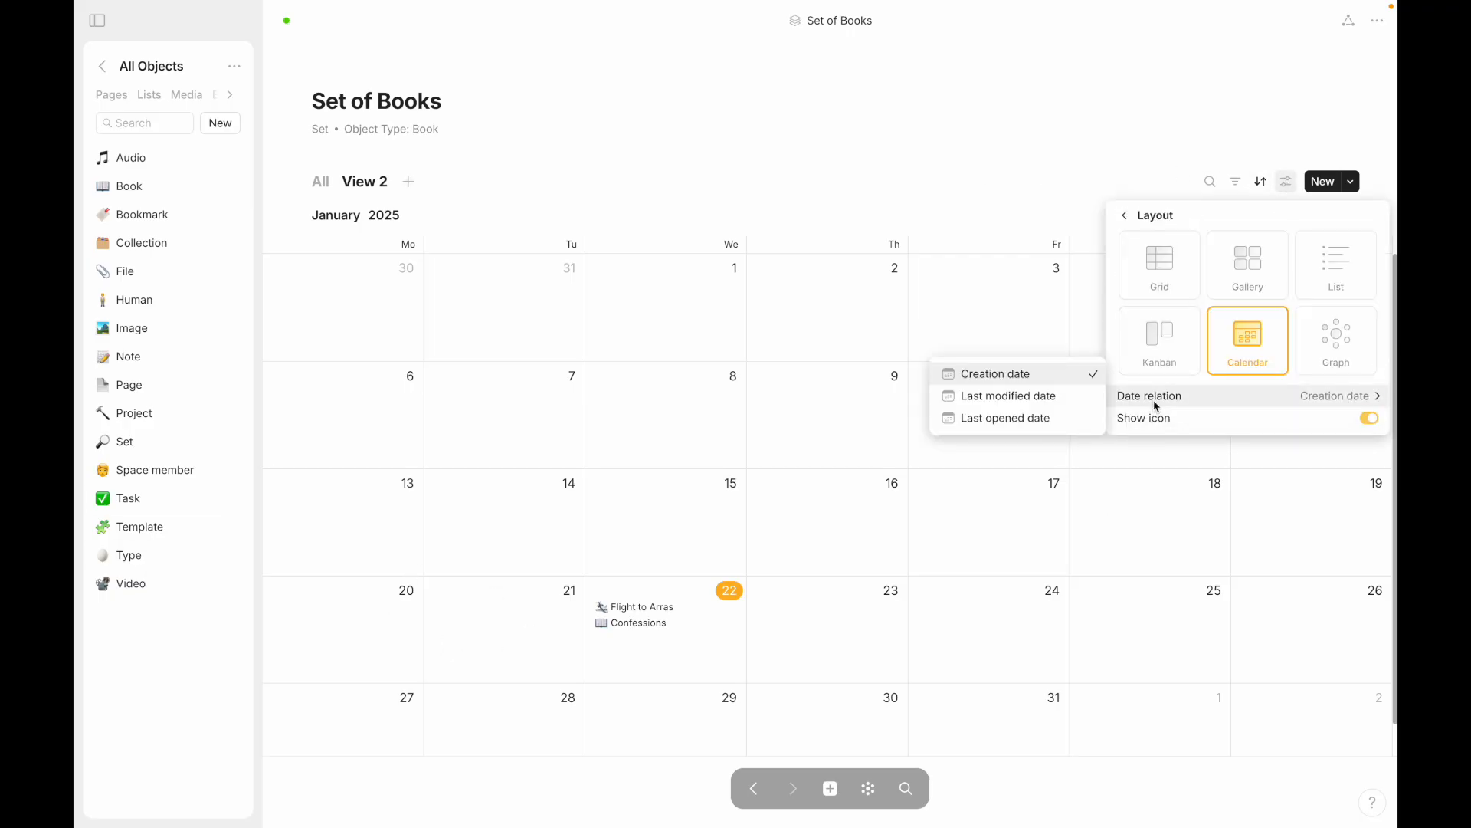
pyautogui.click(910, 223)
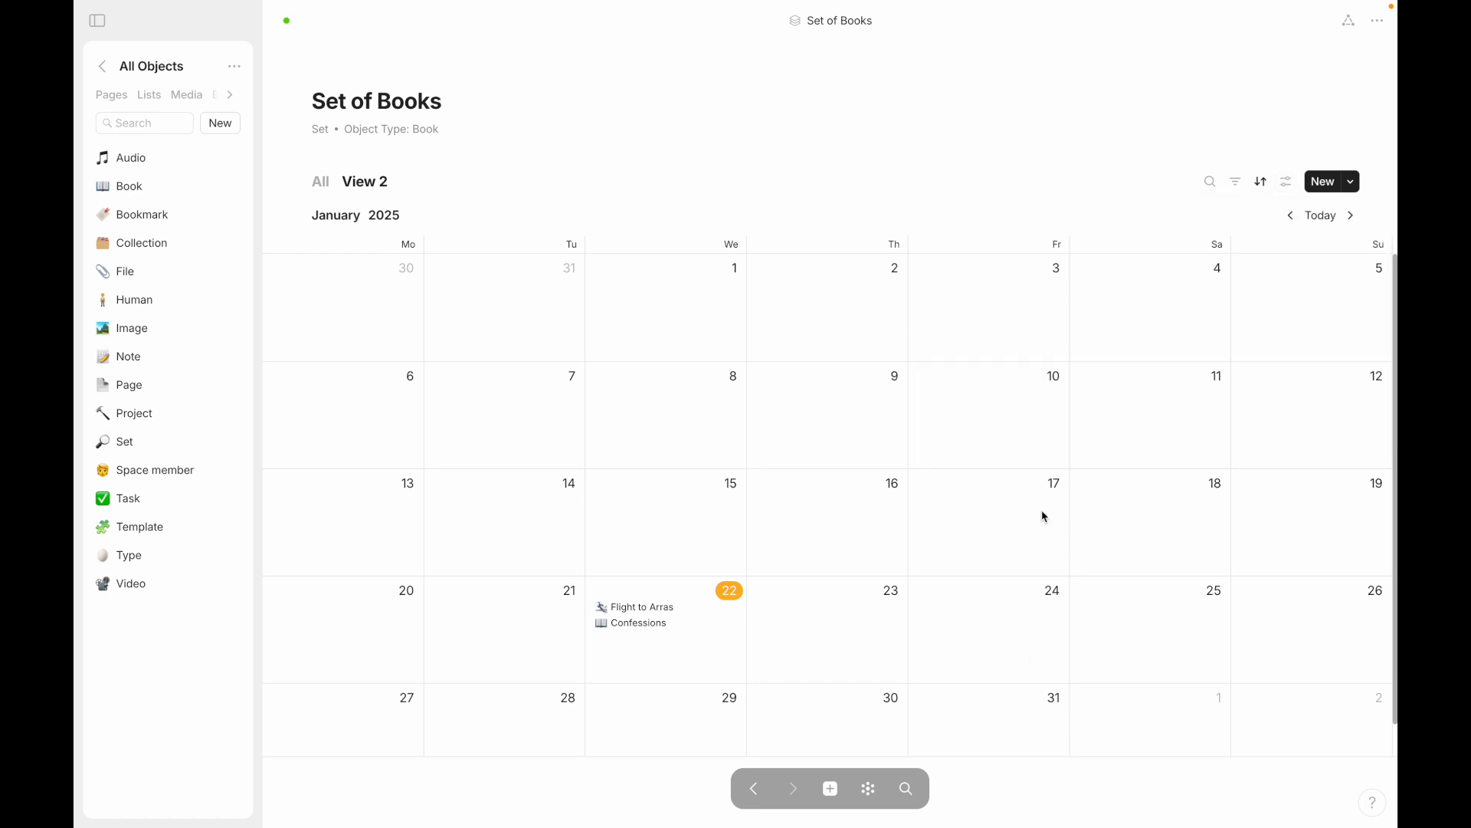
pyautogui.scroll(-2, 1097, 523)
# Step: View the date relation options again and switch Show icon off and on in the Calendar layout settings
pyautogui.click(1287, 181)
pyautogui.click(1198, 292)
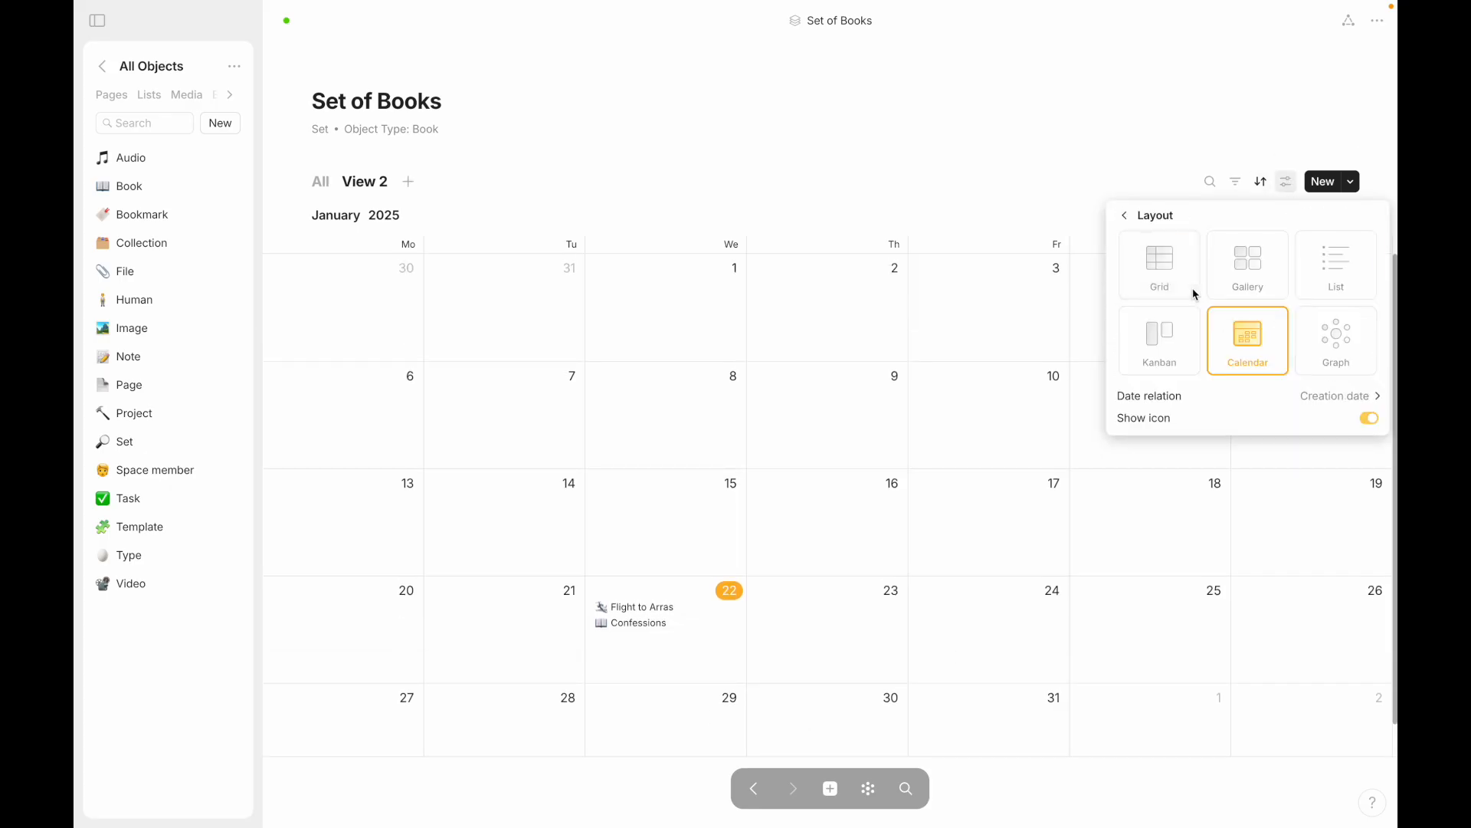
pyautogui.moveTo(1169, 392)
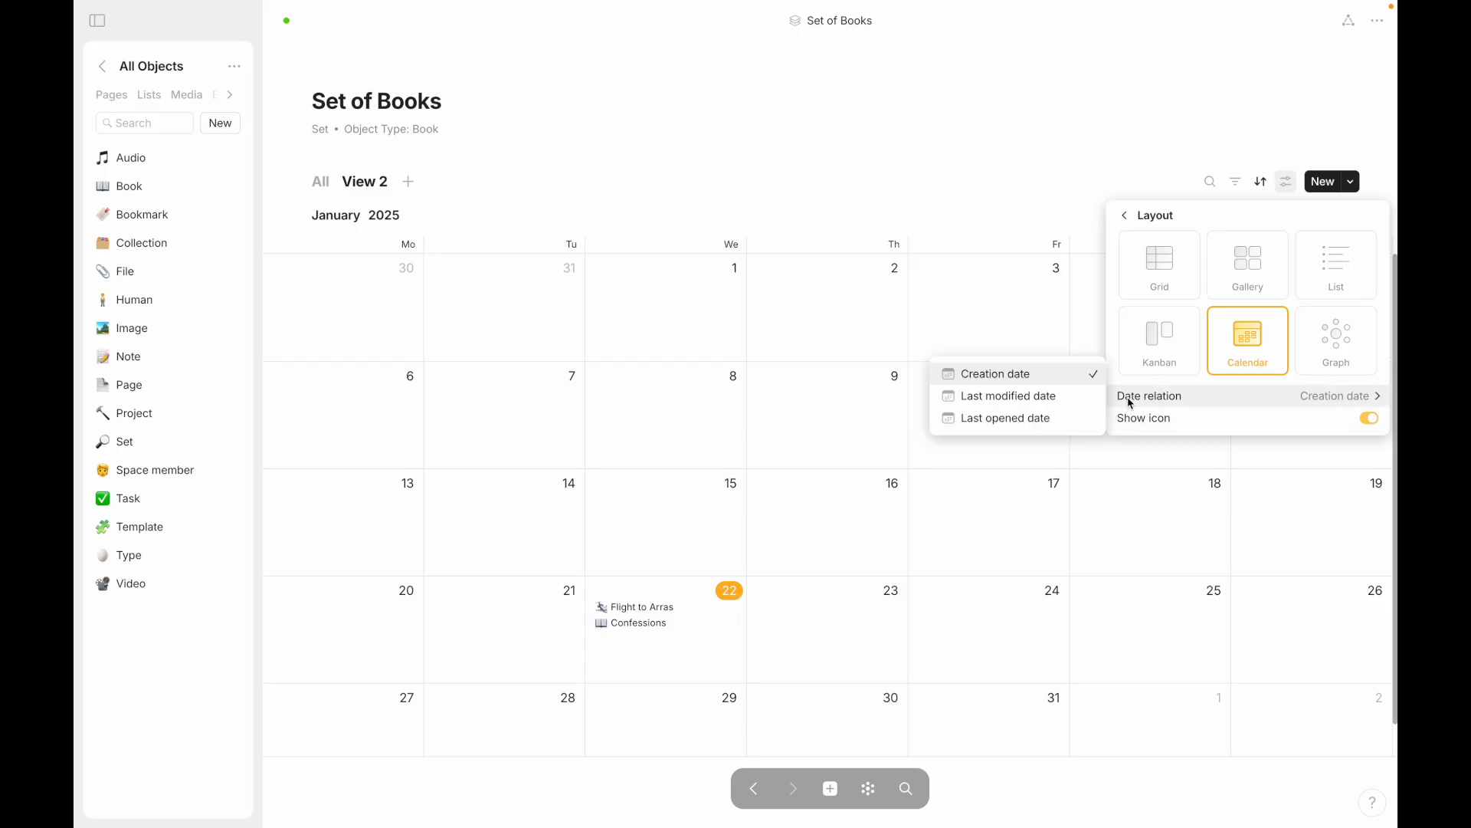
pyautogui.click(1371, 419)
pyautogui.click(1371, 419)
pyautogui.click(1371, 419)
pyautogui.click(1371, 419)
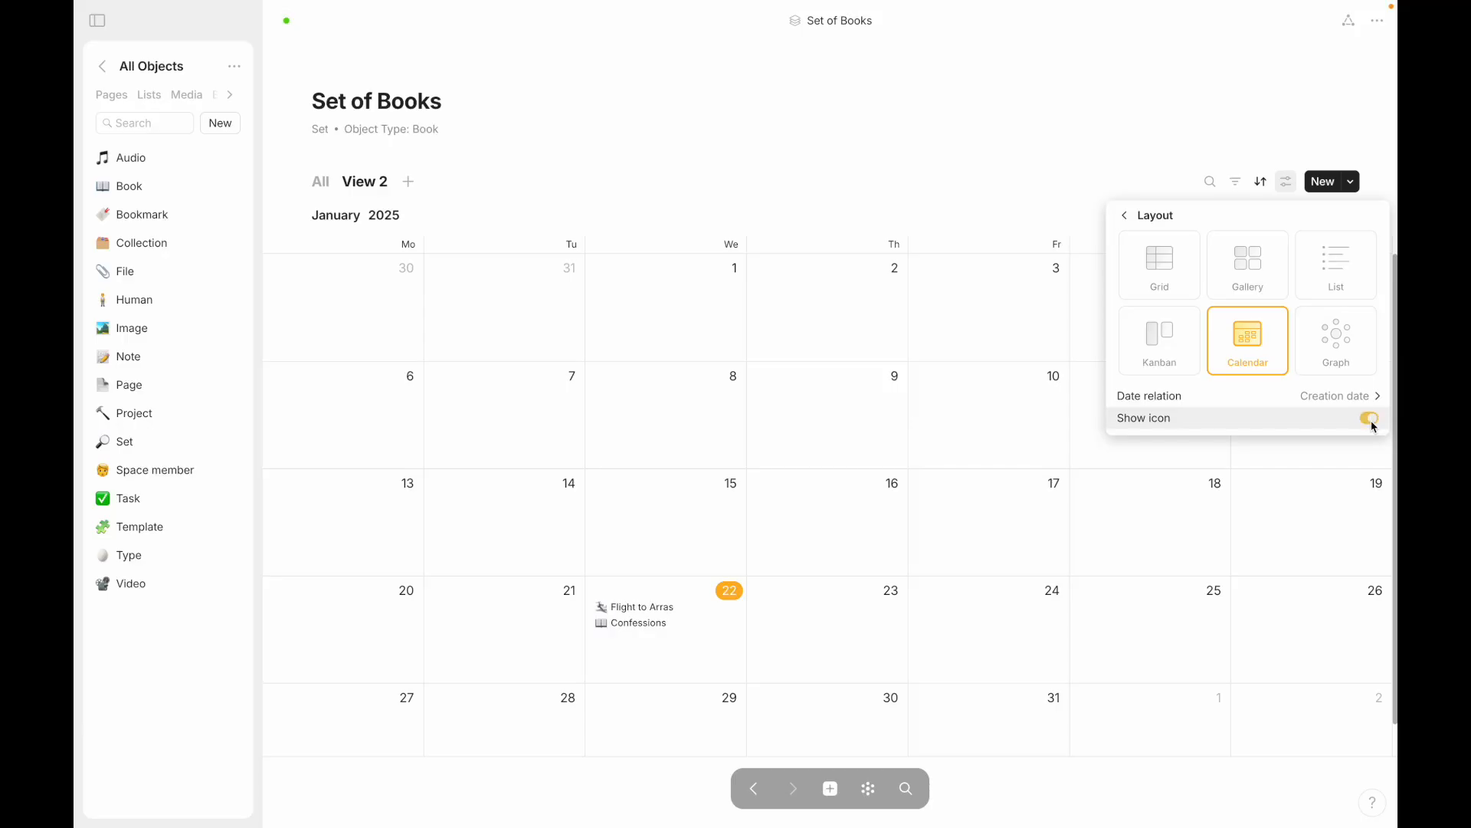
# Step: Switch View 2 to the Graph layout, toggle its Arrows and Links settings off and on, and close the settings
pyautogui.click(1324, 342)
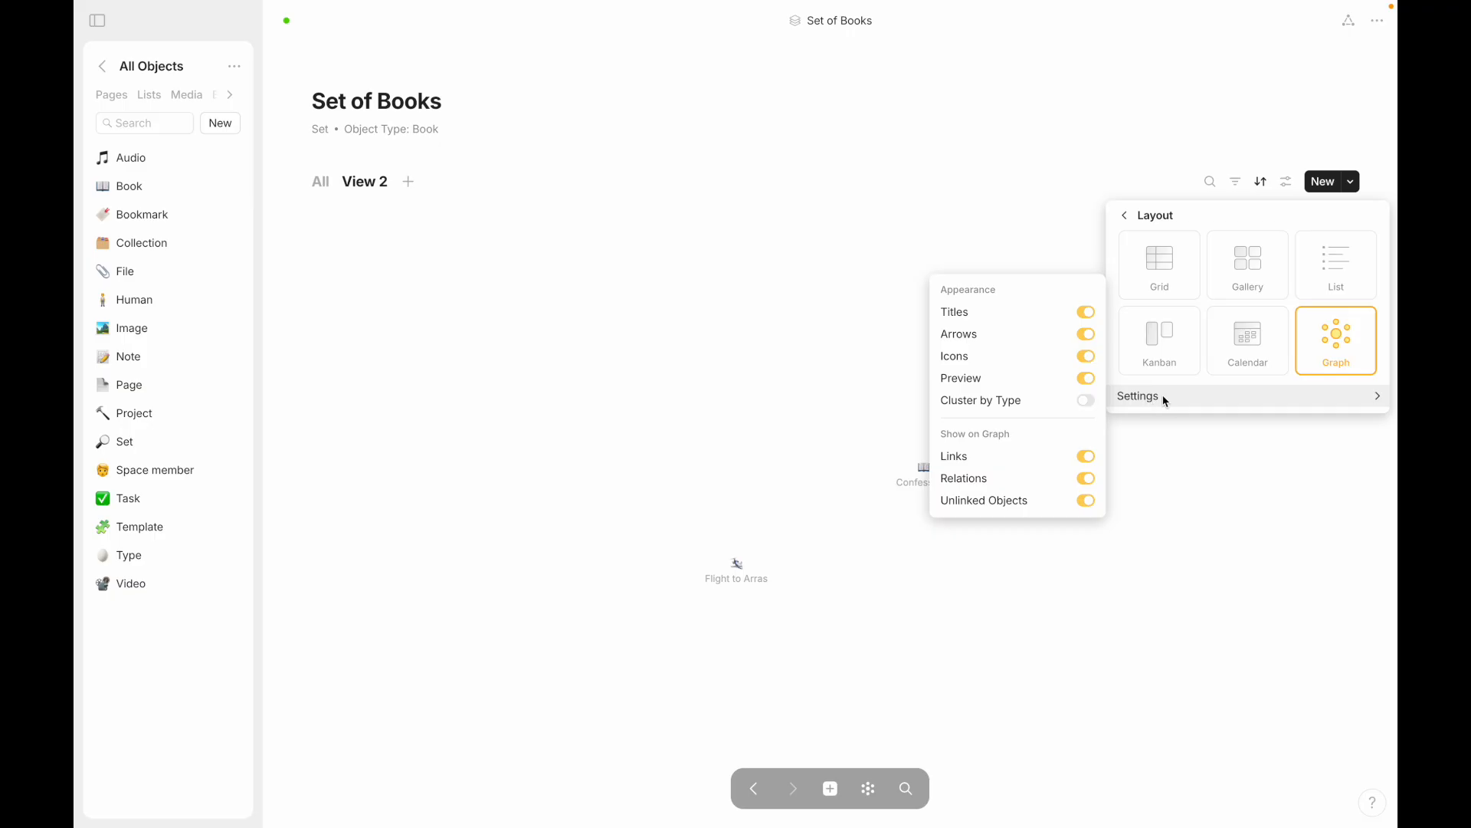
pyautogui.click(1089, 335)
pyautogui.click(1088, 335)
pyautogui.click(1082, 458)
pyautogui.click(1084, 459)
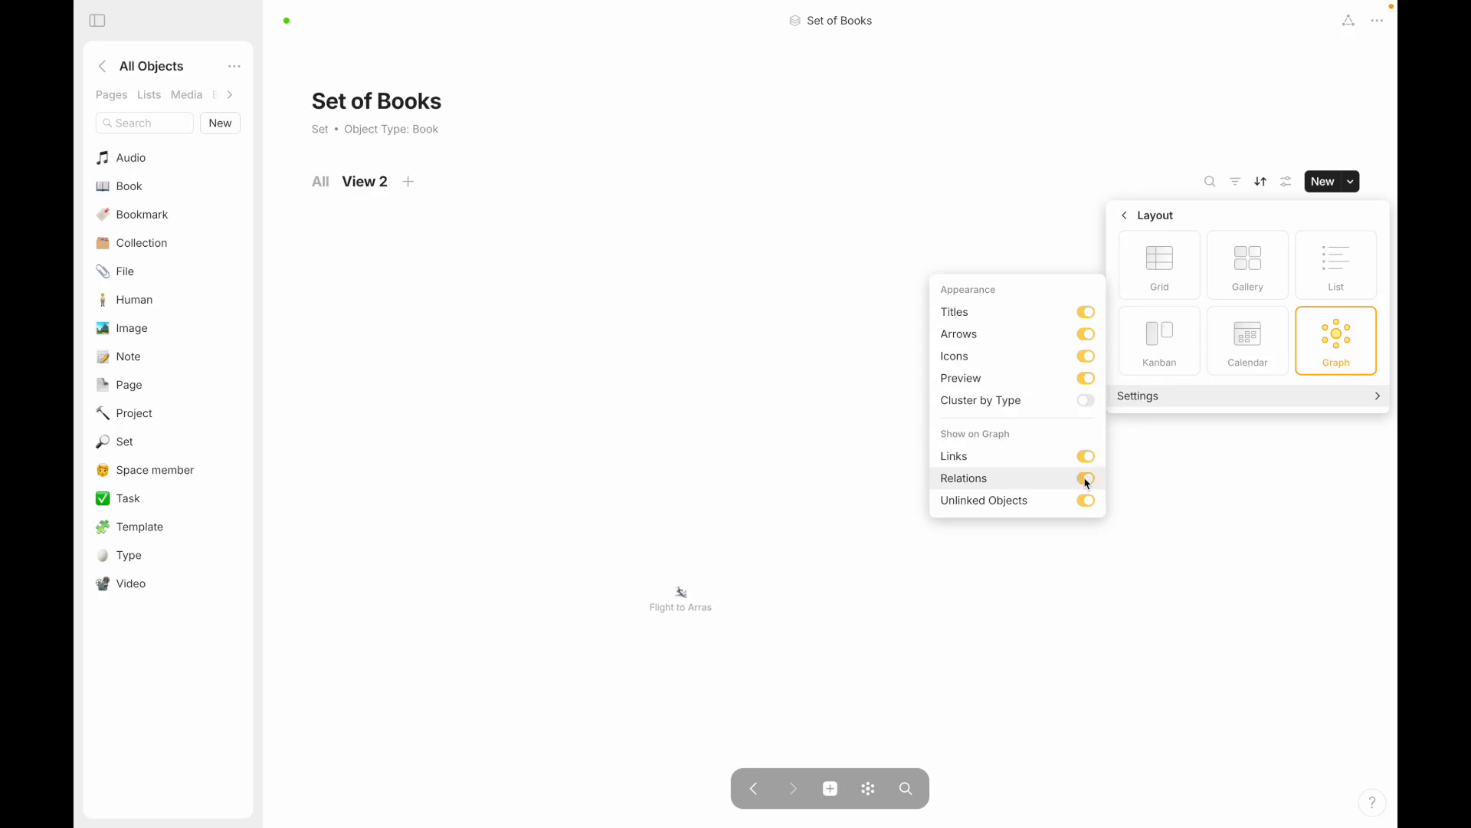
pyautogui.click(1142, 499)
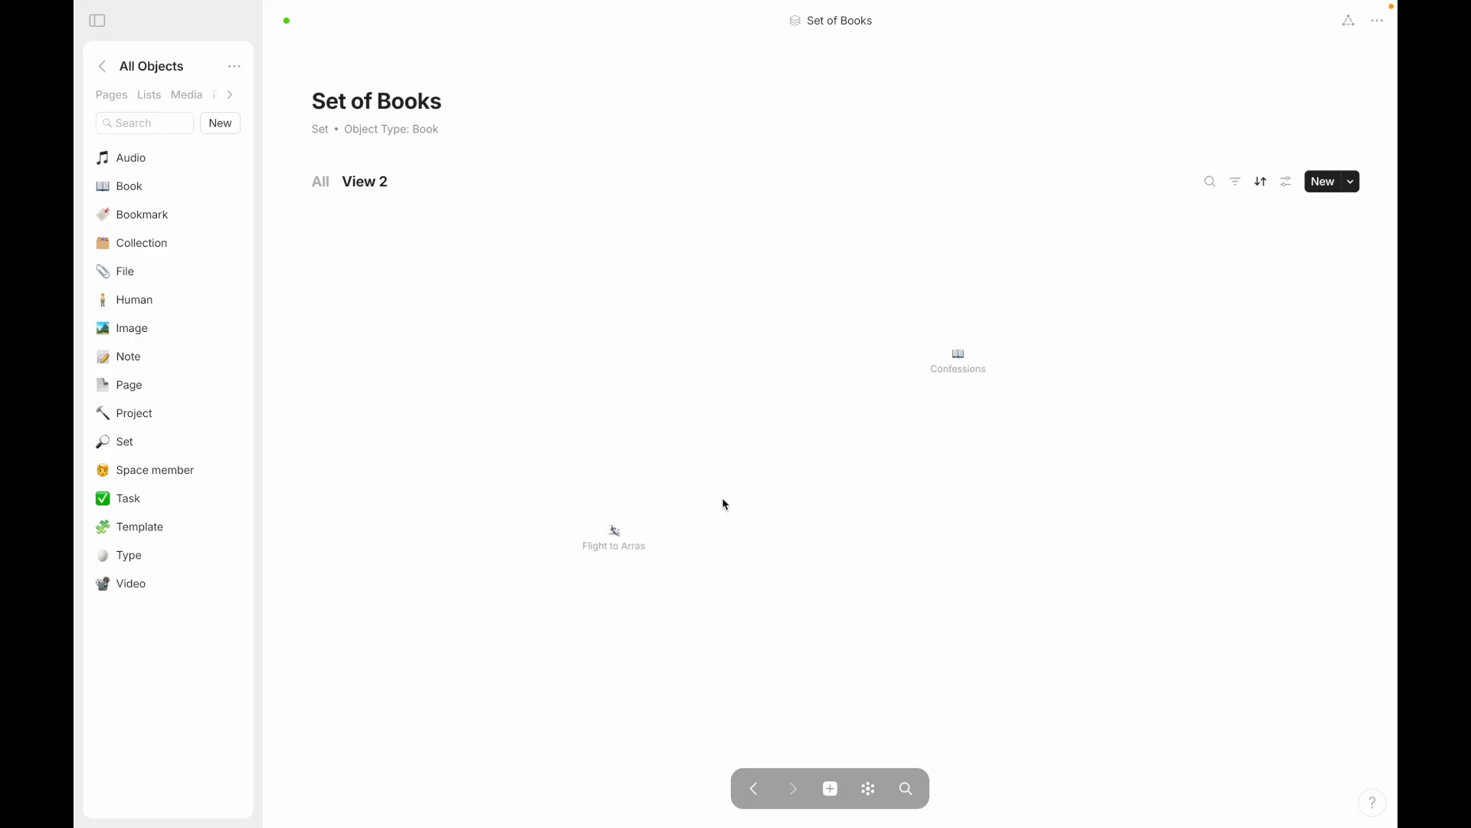
# Step: Look over the book nodes in the graph and open View 2's view settings
pyautogui.moveTo(645, 575)
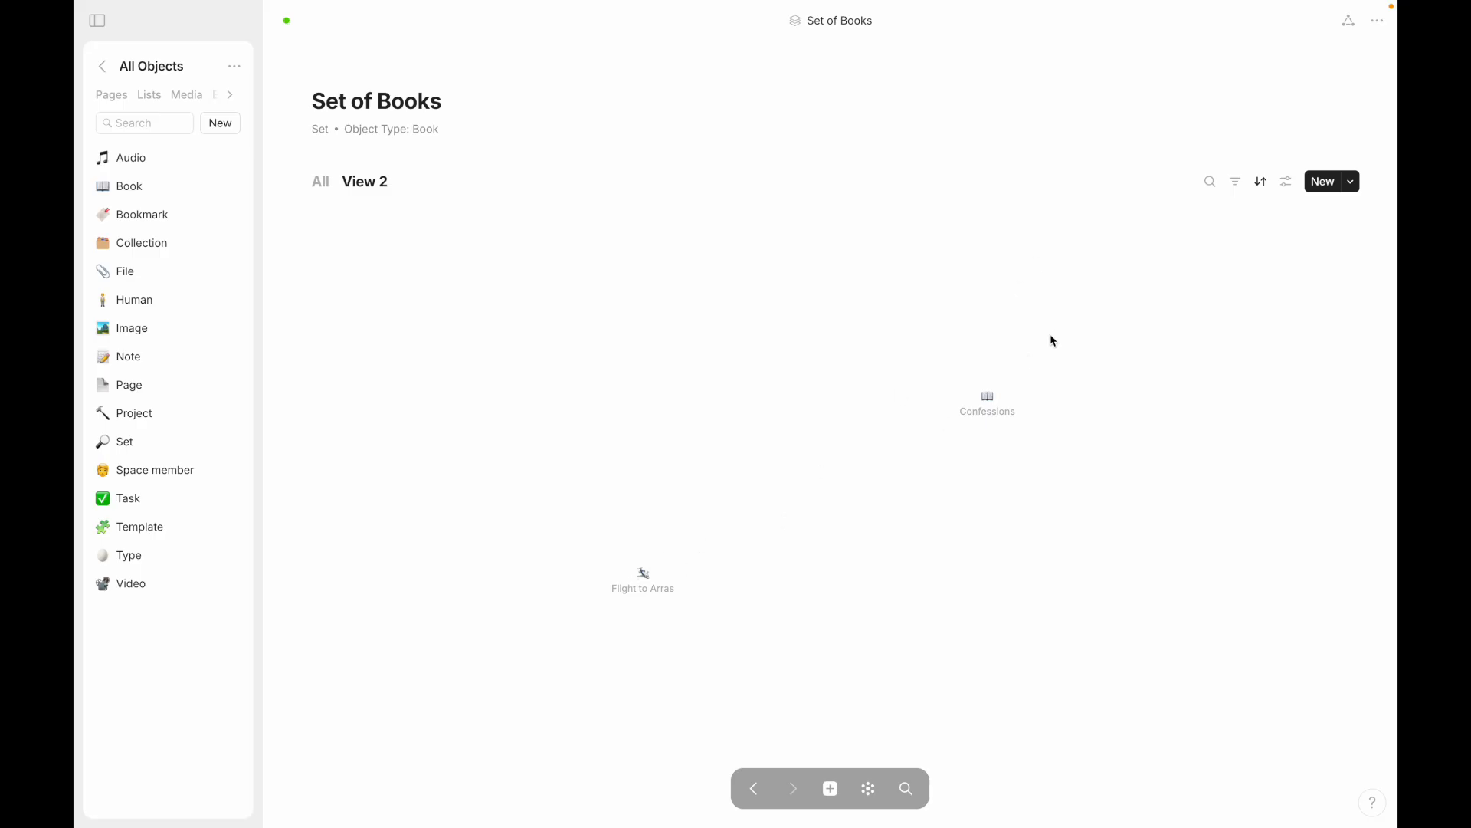
pyautogui.click(1286, 183)
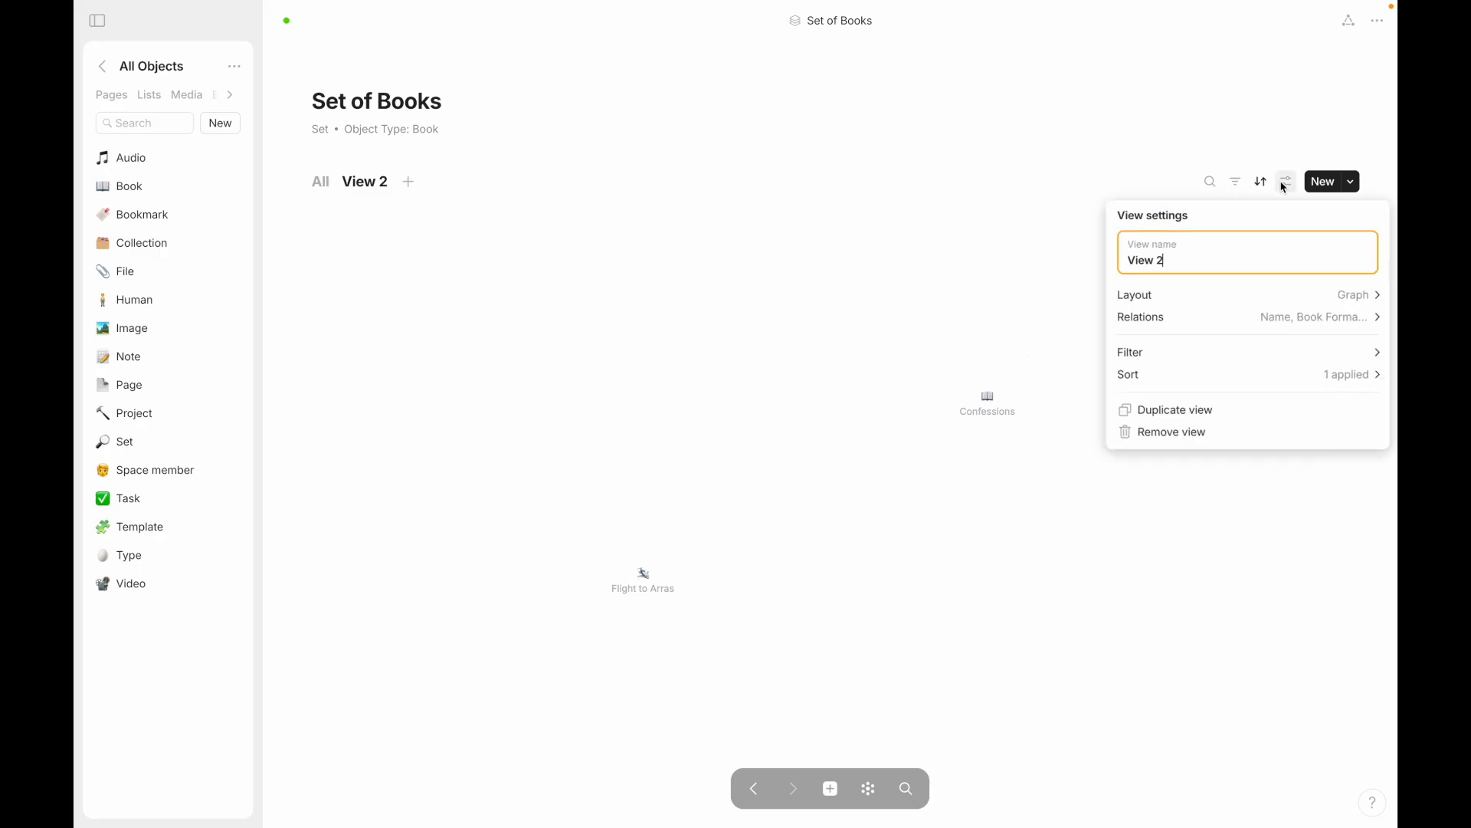
# Step: Preview the Gallery and Kanban layouts for View 2, and set its layout to Grid
pyautogui.click(1153, 297)
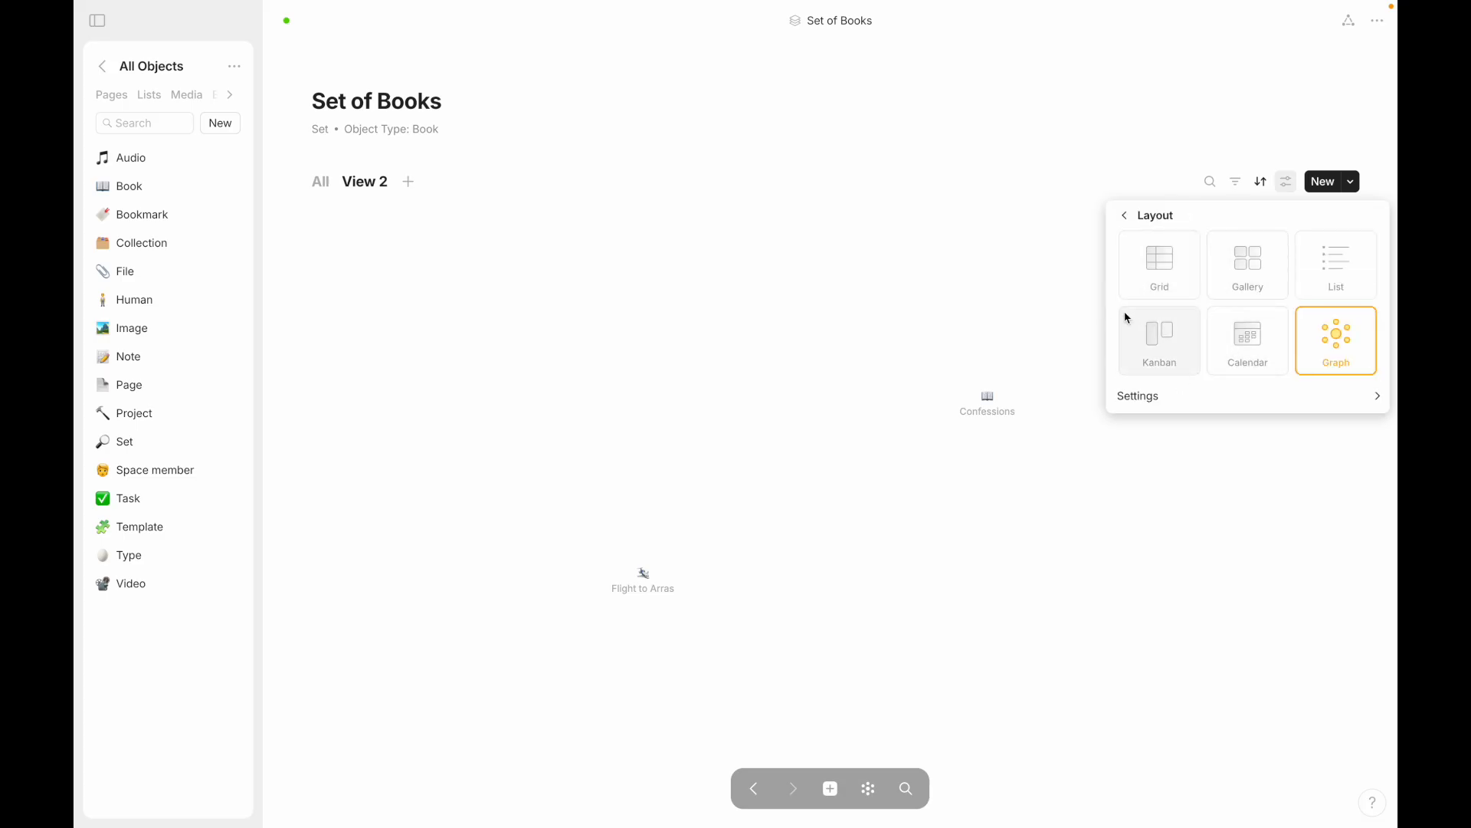
pyautogui.click(1187, 281)
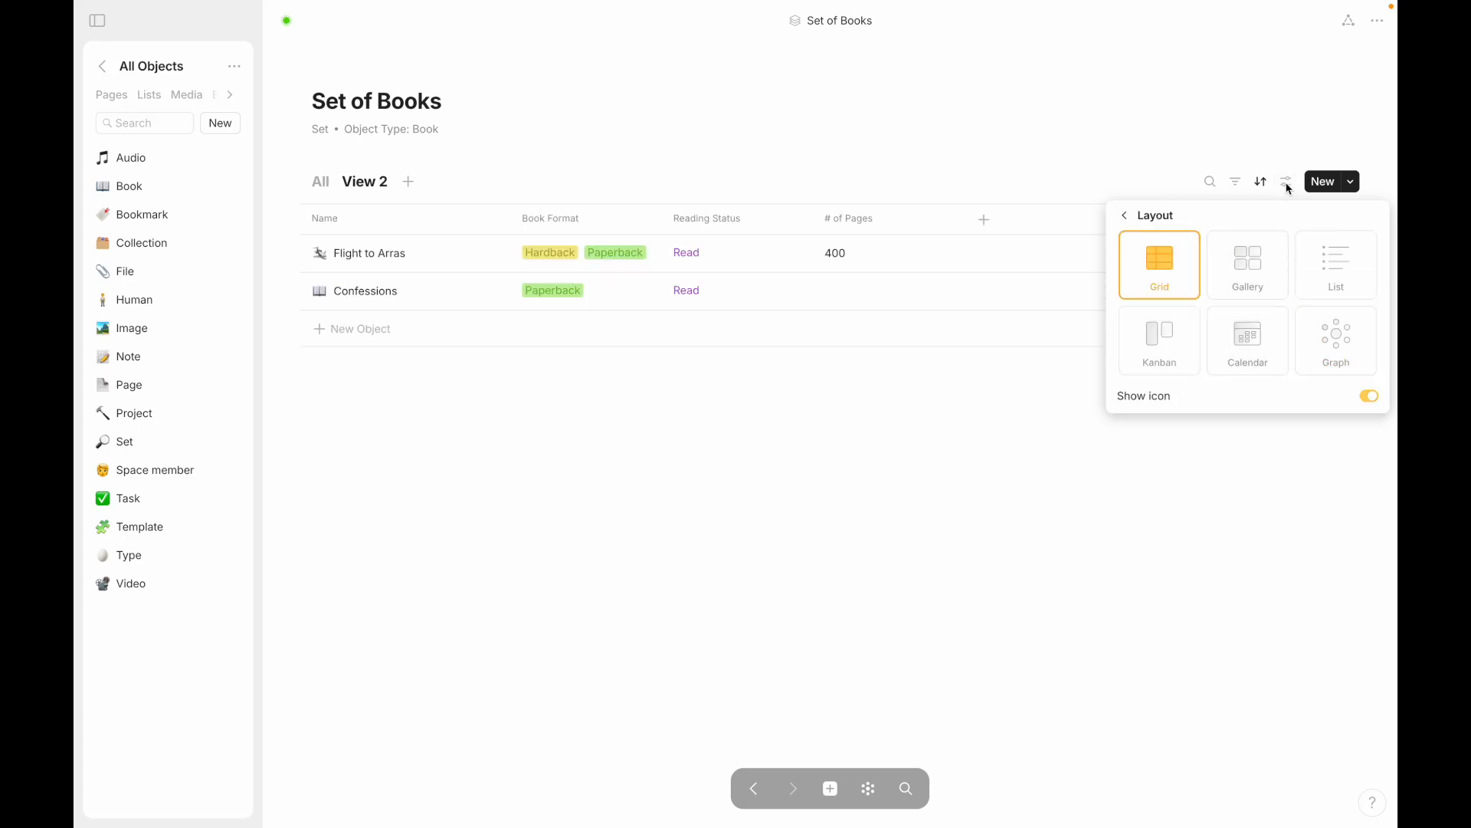
pyautogui.click(1273, 258)
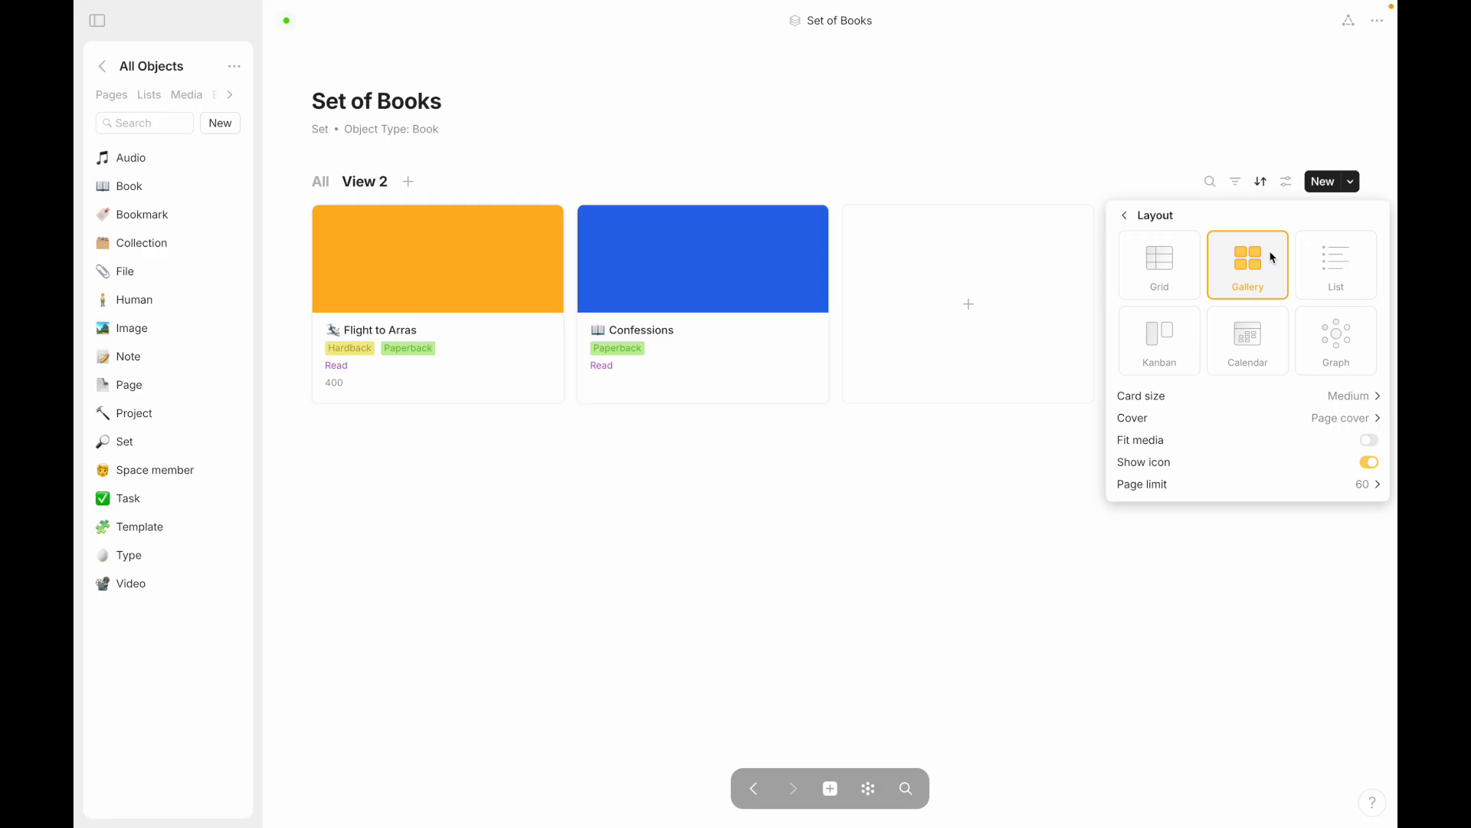
pyautogui.click(1187, 357)
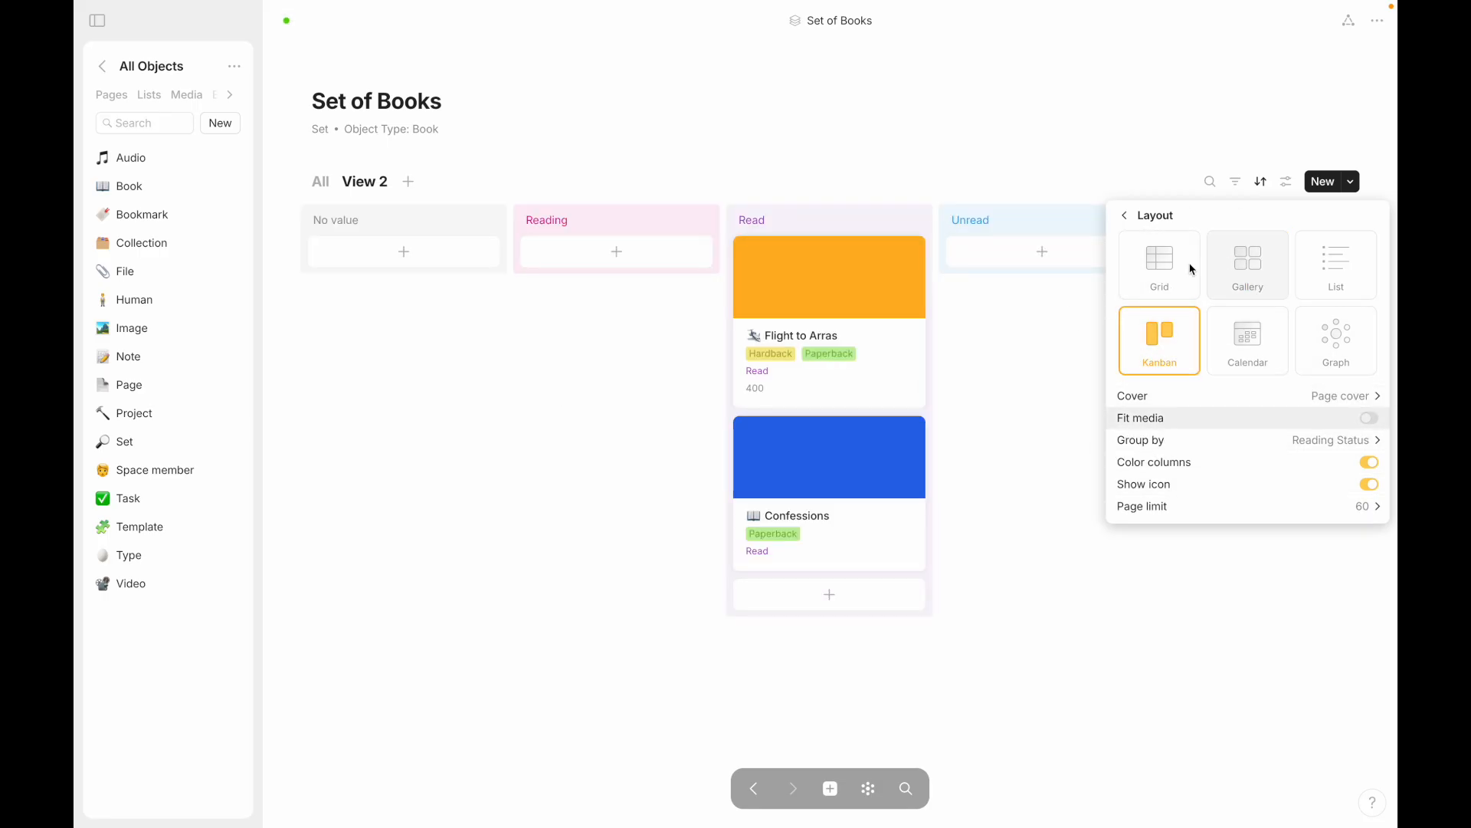
pyautogui.click(1171, 280)
pyautogui.click(1125, 216)
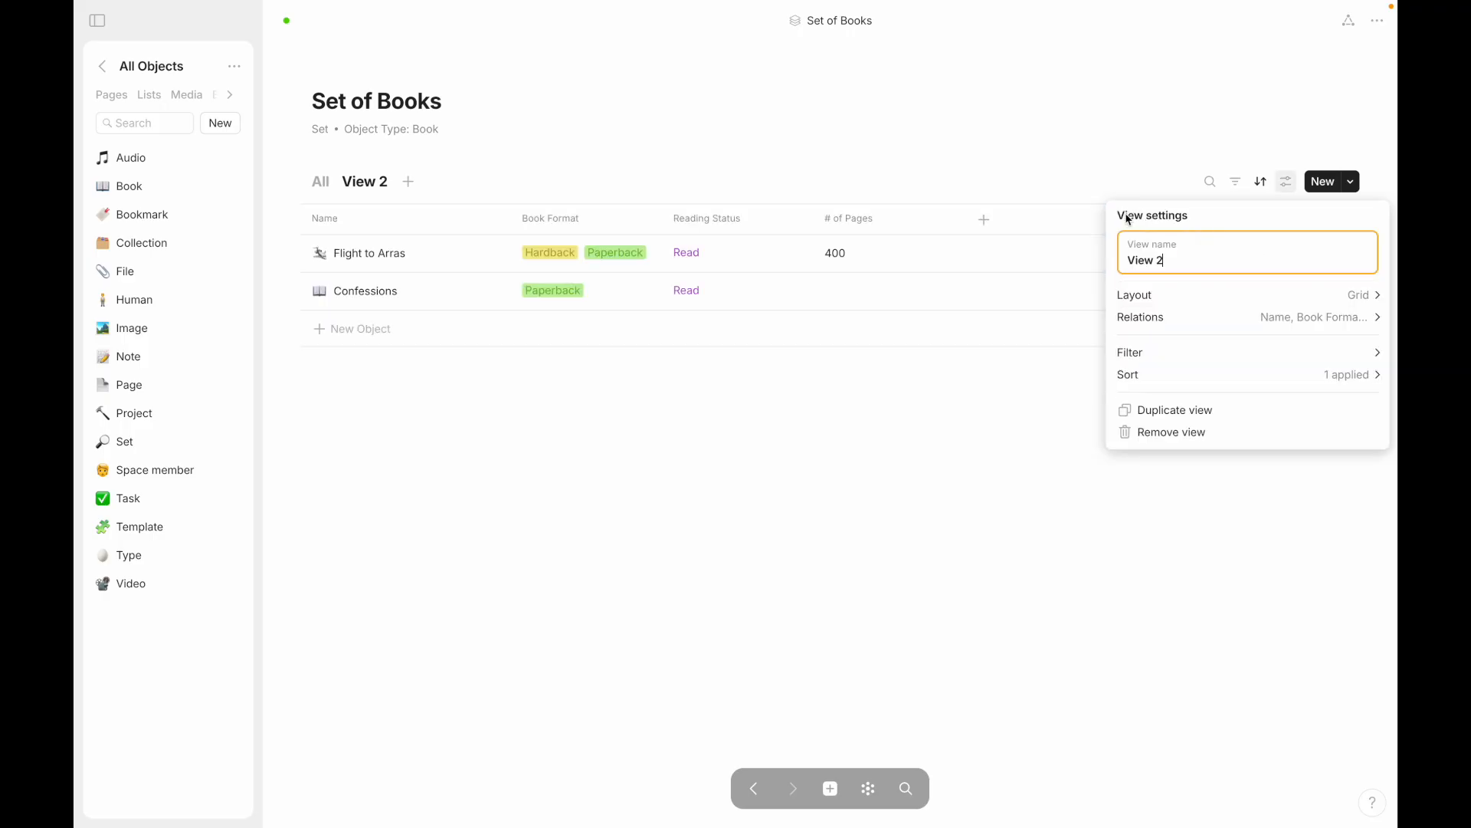
pyautogui.click(679, 595)
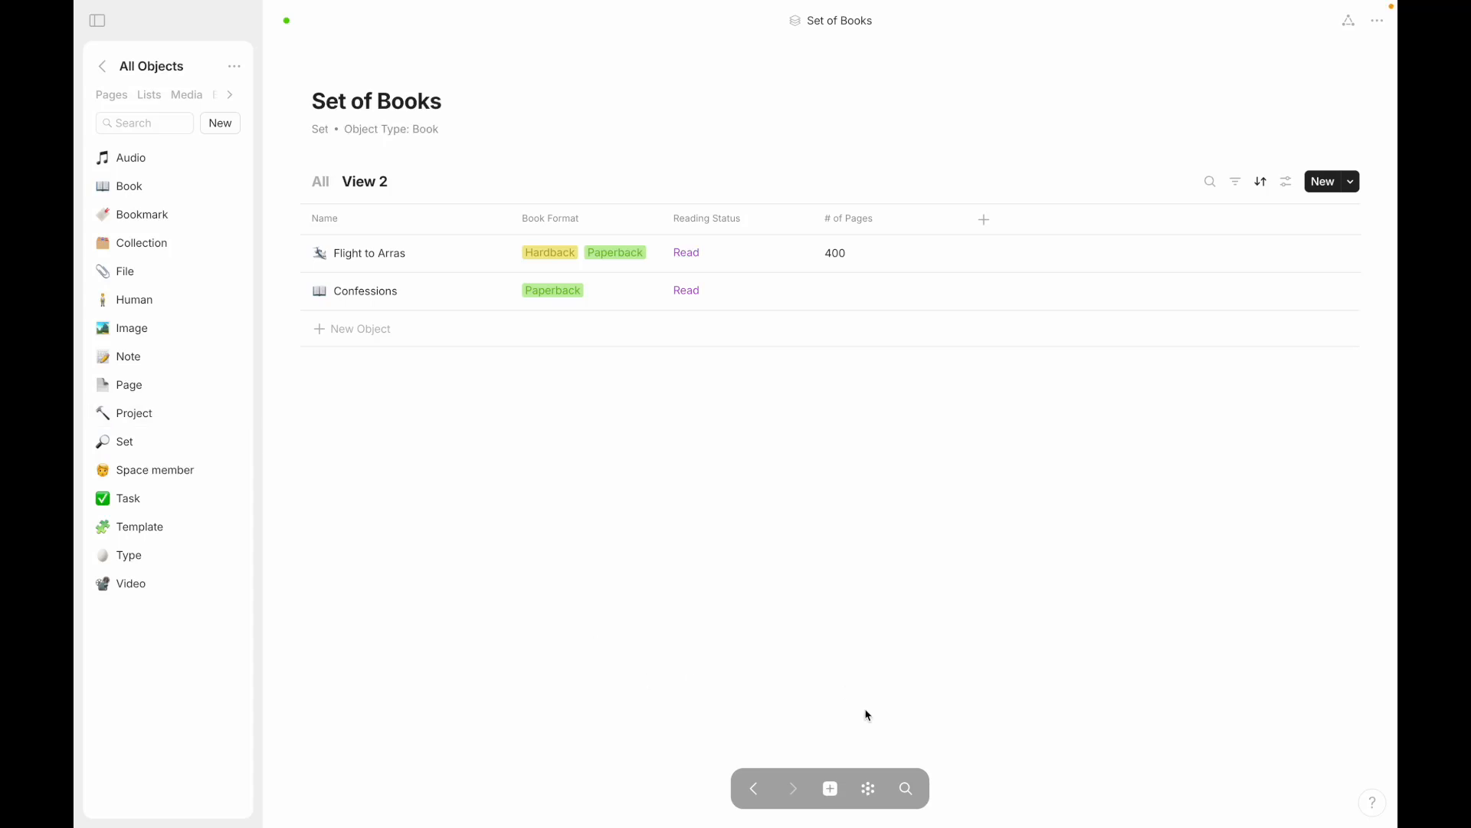
# Step: Explore the graph of all objects in the space and open Set of Books from it
pyautogui.click(868, 788)
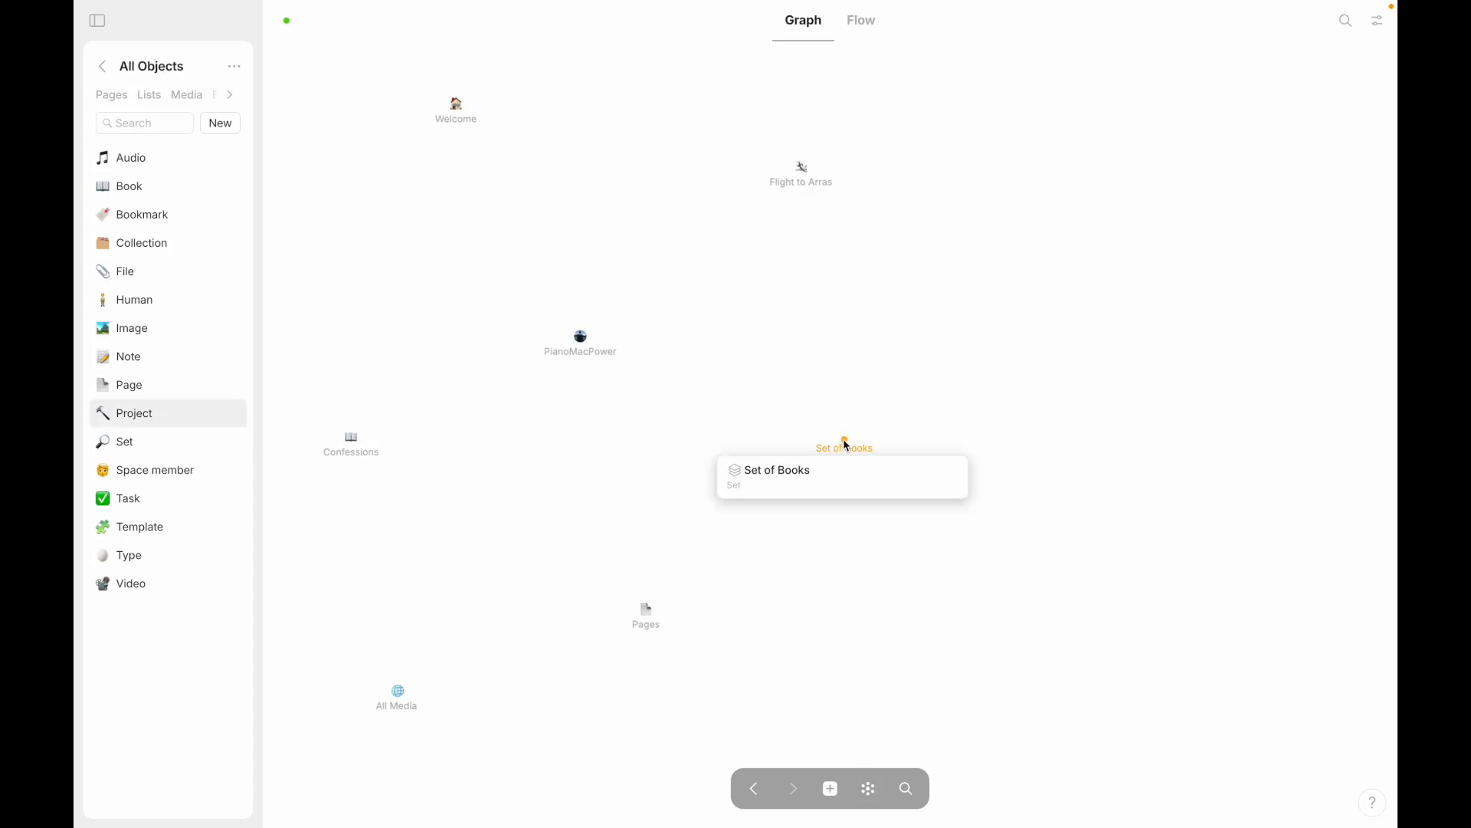
pyautogui.moveTo(607, 438); pyautogui.dragTo(835, 493)
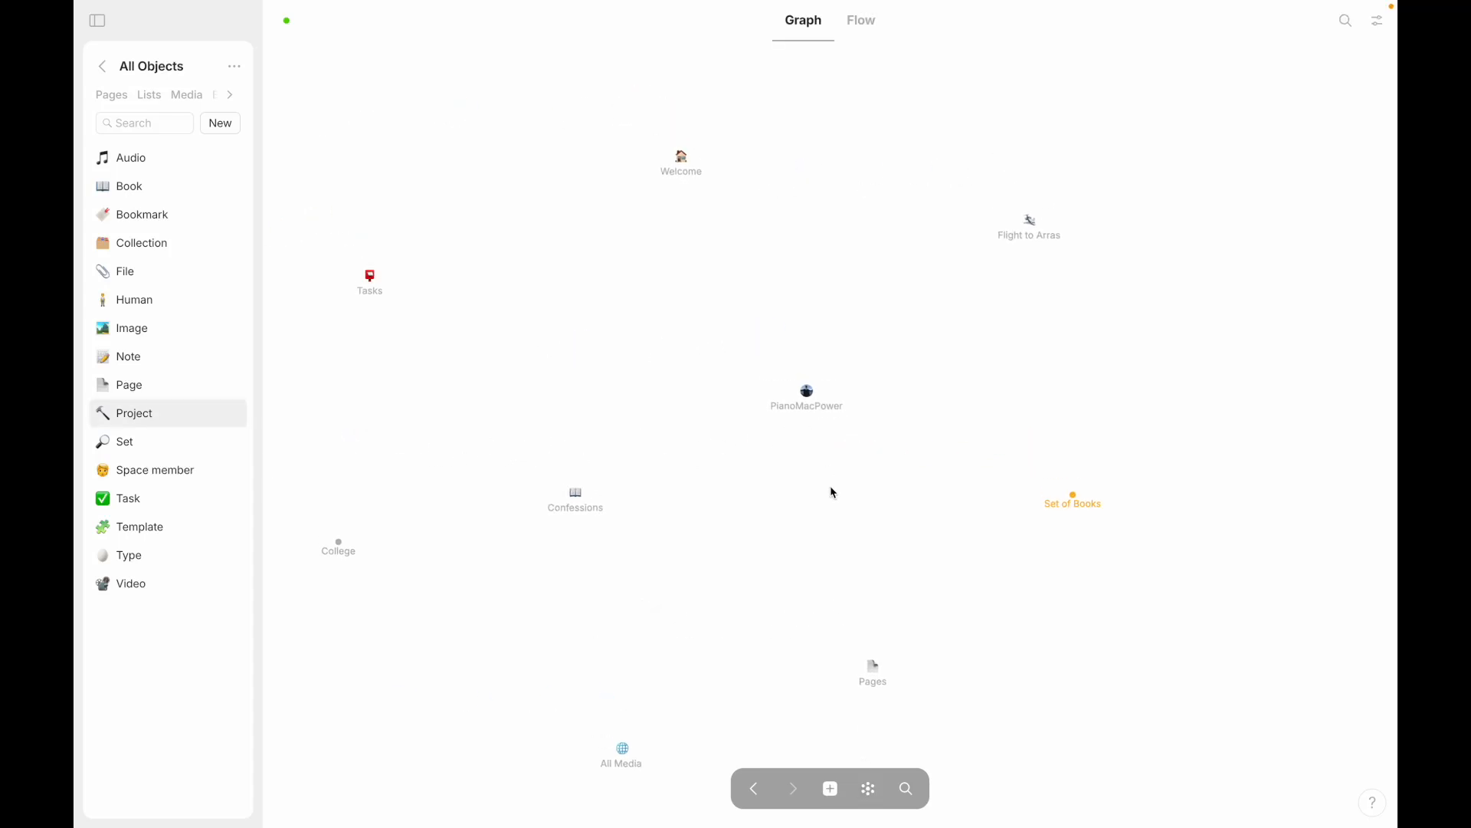
pyautogui.moveTo(629, 586); pyautogui.dragTo(689, 690)
pyautogui.moveTo(745, 374); pyautogui.dragTo(555, 596)
pyautogui.moveTo(891, 525); pyautogui.dragTo(894, 374)
pyautogui.moveTo(935, 565)
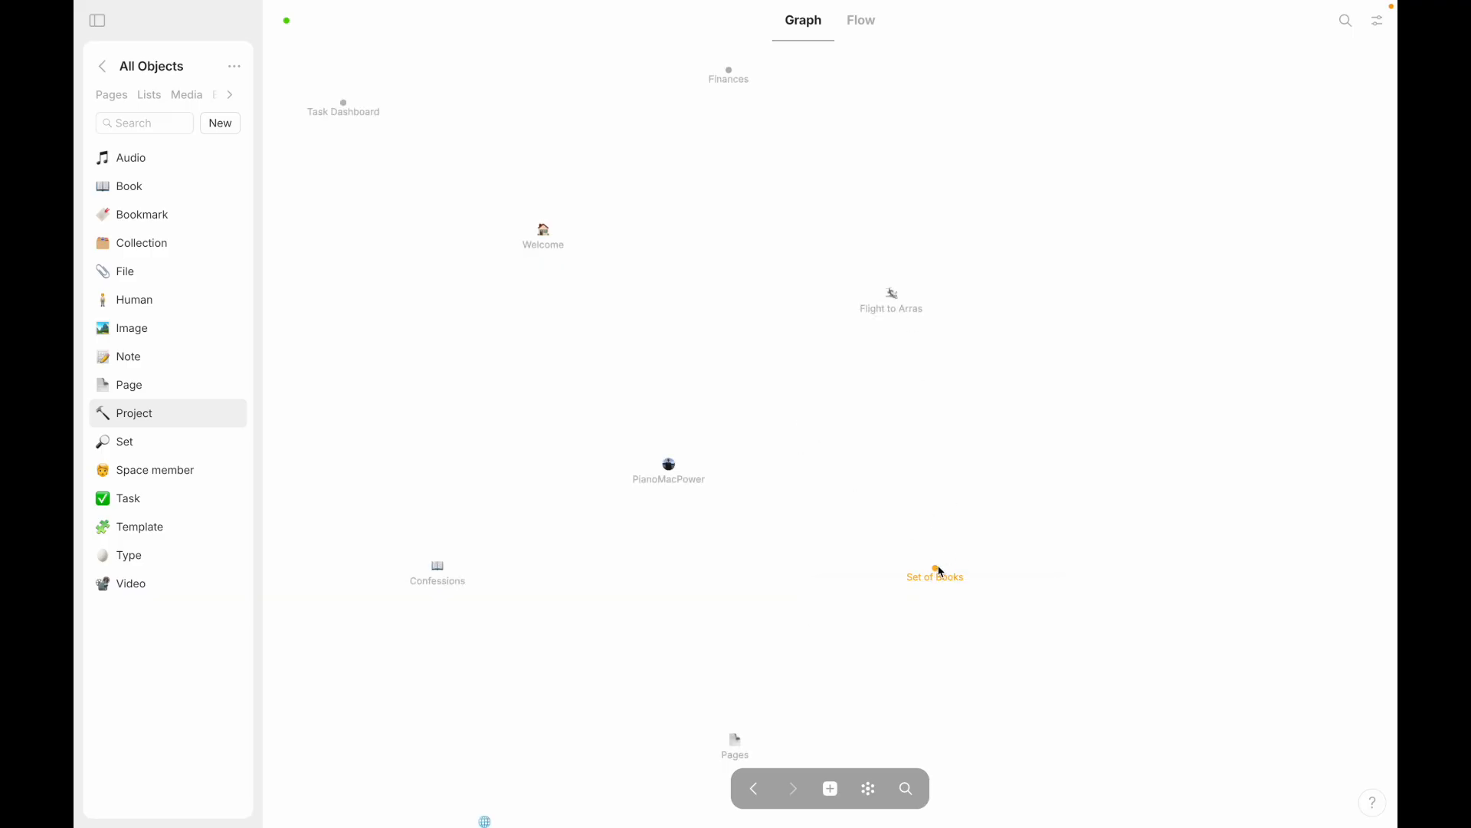
pyautogui.click(942, 572)
# Step: View the Flight to Arras book, close it, and reopen Set of Books from the graph
pyautogui.click(330, 255)
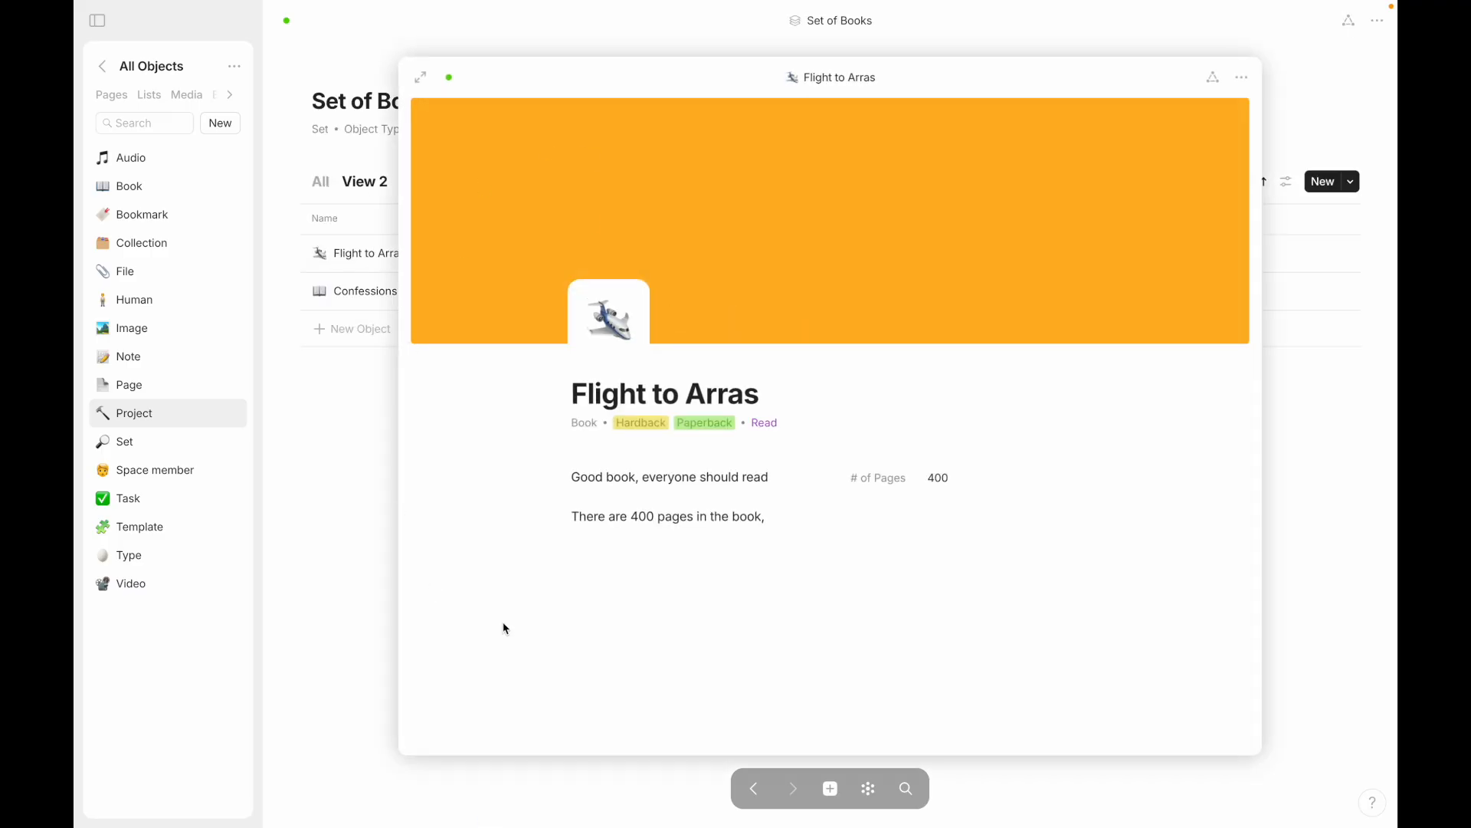
pyautogui.click(372, 457)
pyautogui.click(864, 783)
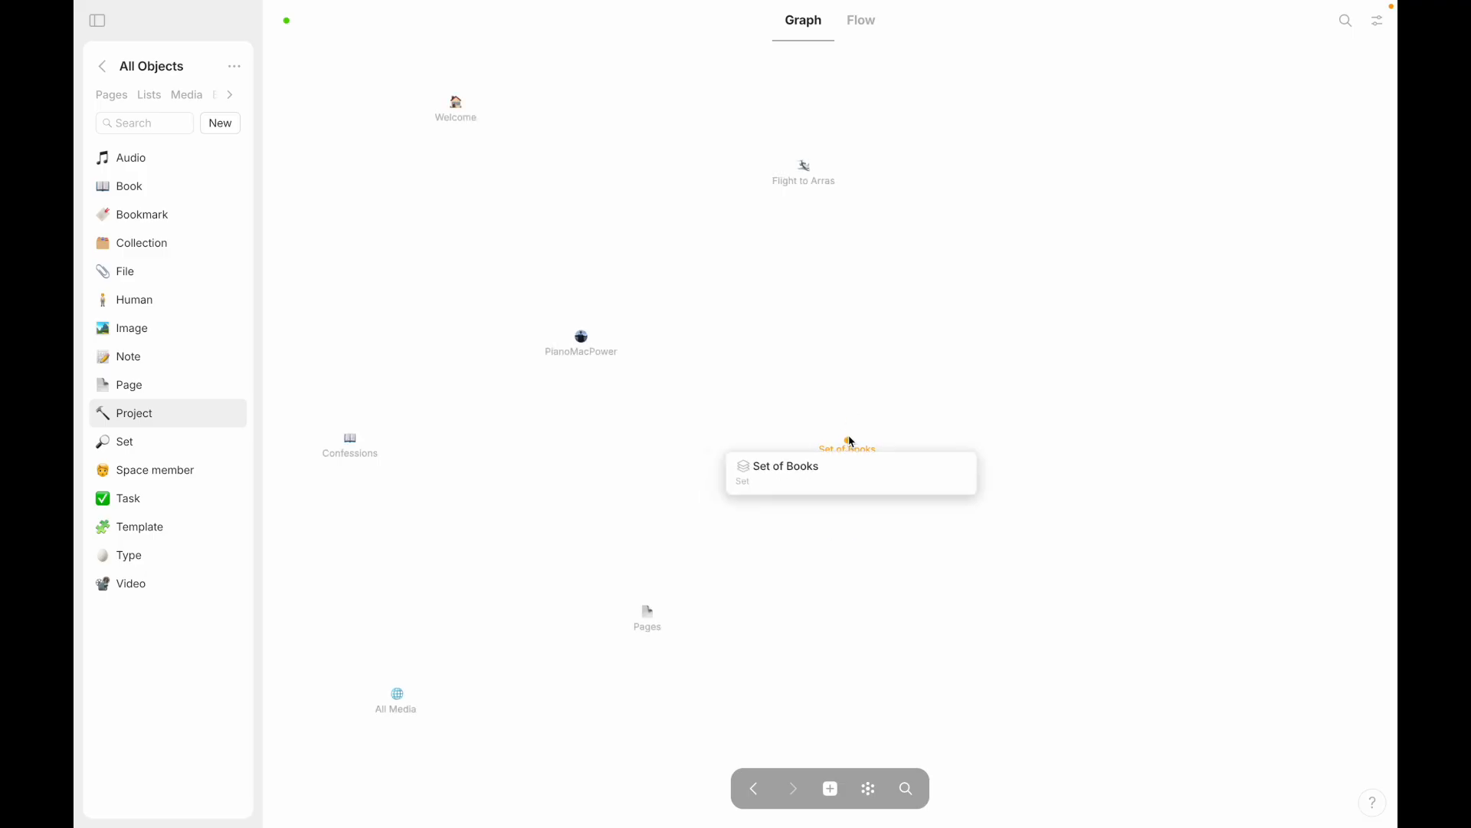
pyautogui.click(849, 449)
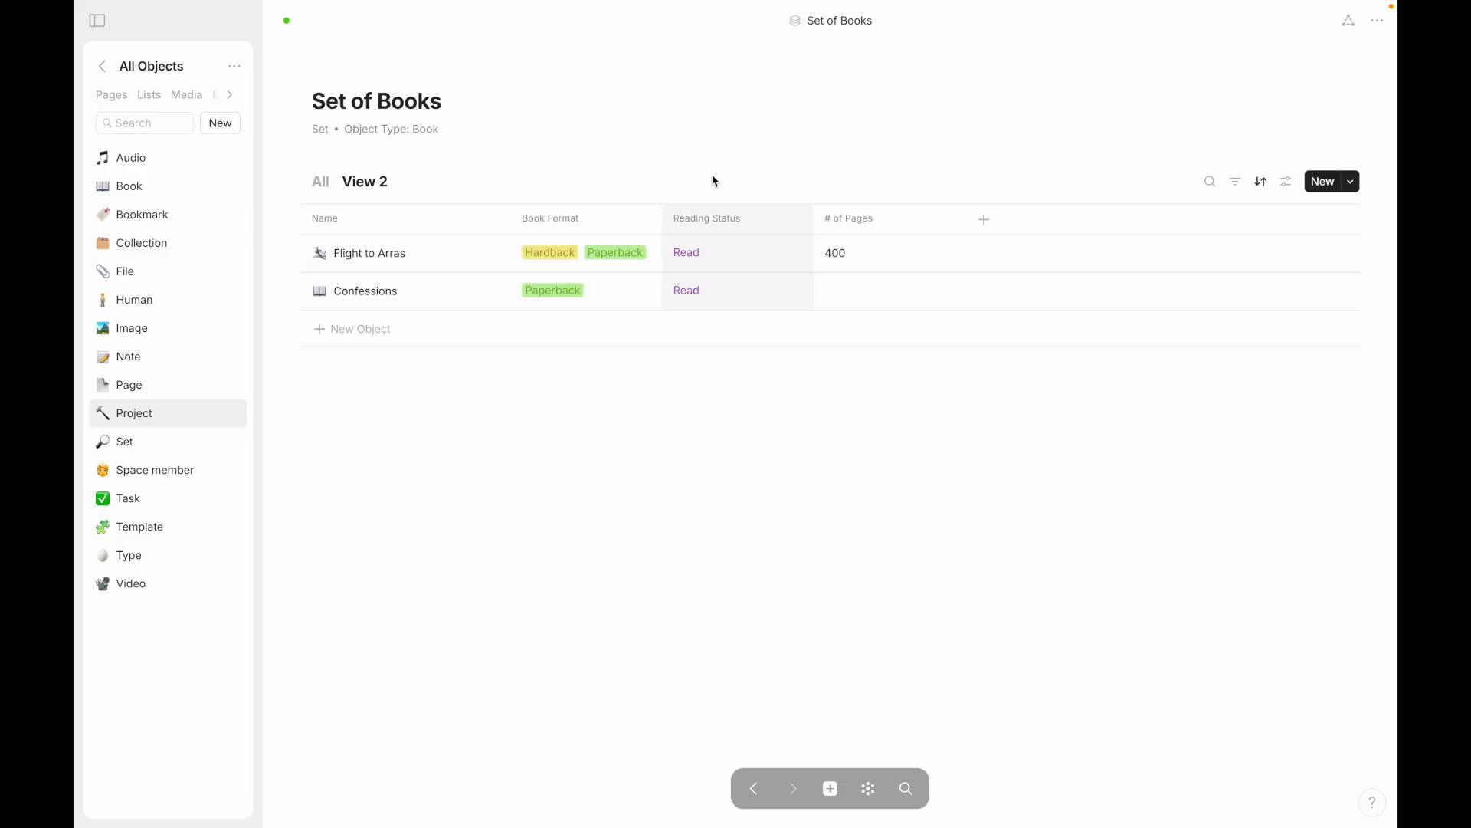
# Step: Compare the set's All and View 2 views, and check the object type the set is based on
pyautogui.click(321, 181)
pyautogui.click(369, 186)
pyautogui.click(320, 184)
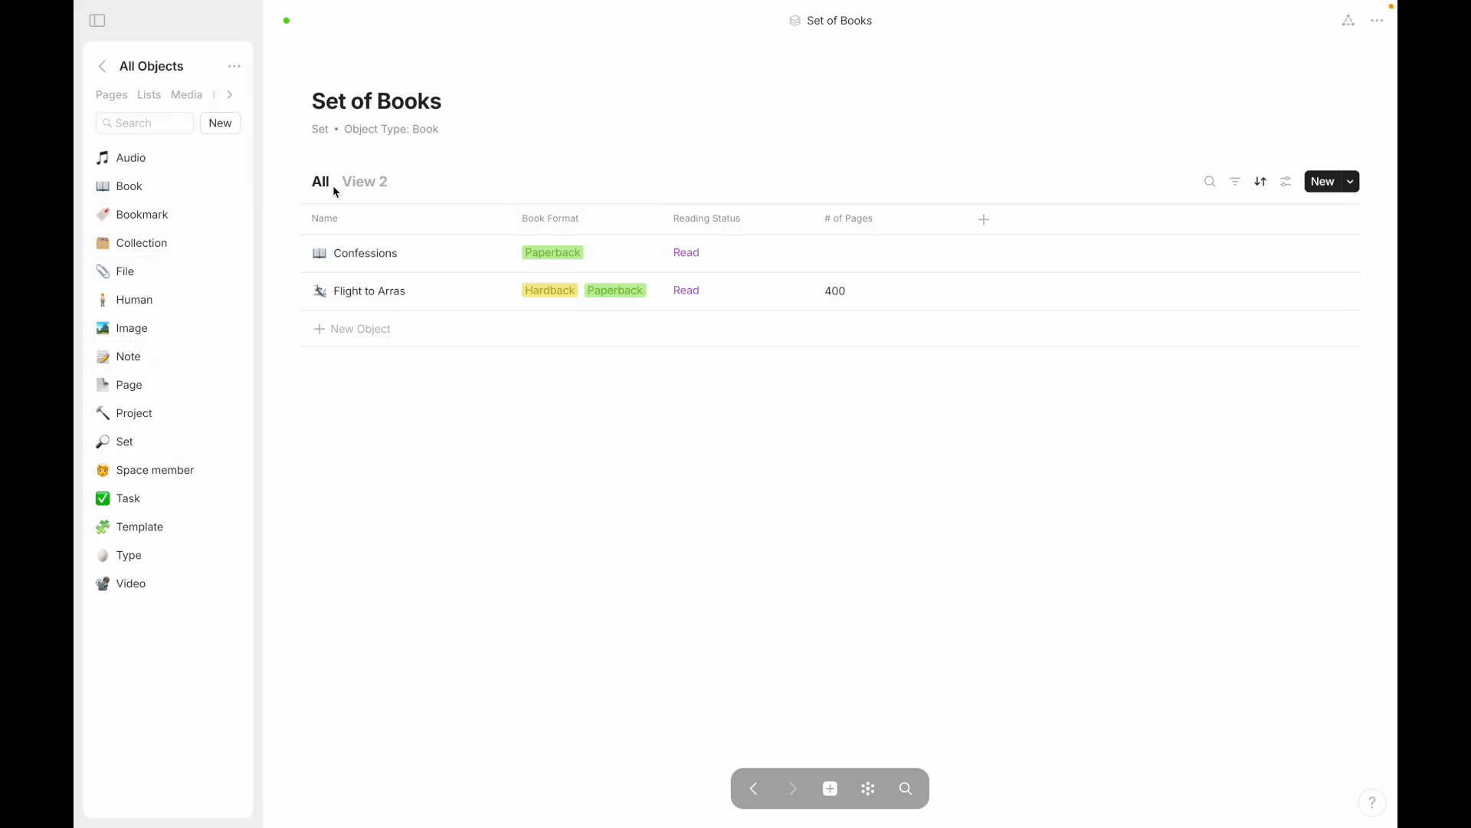
pyautogui.click(395, 129)
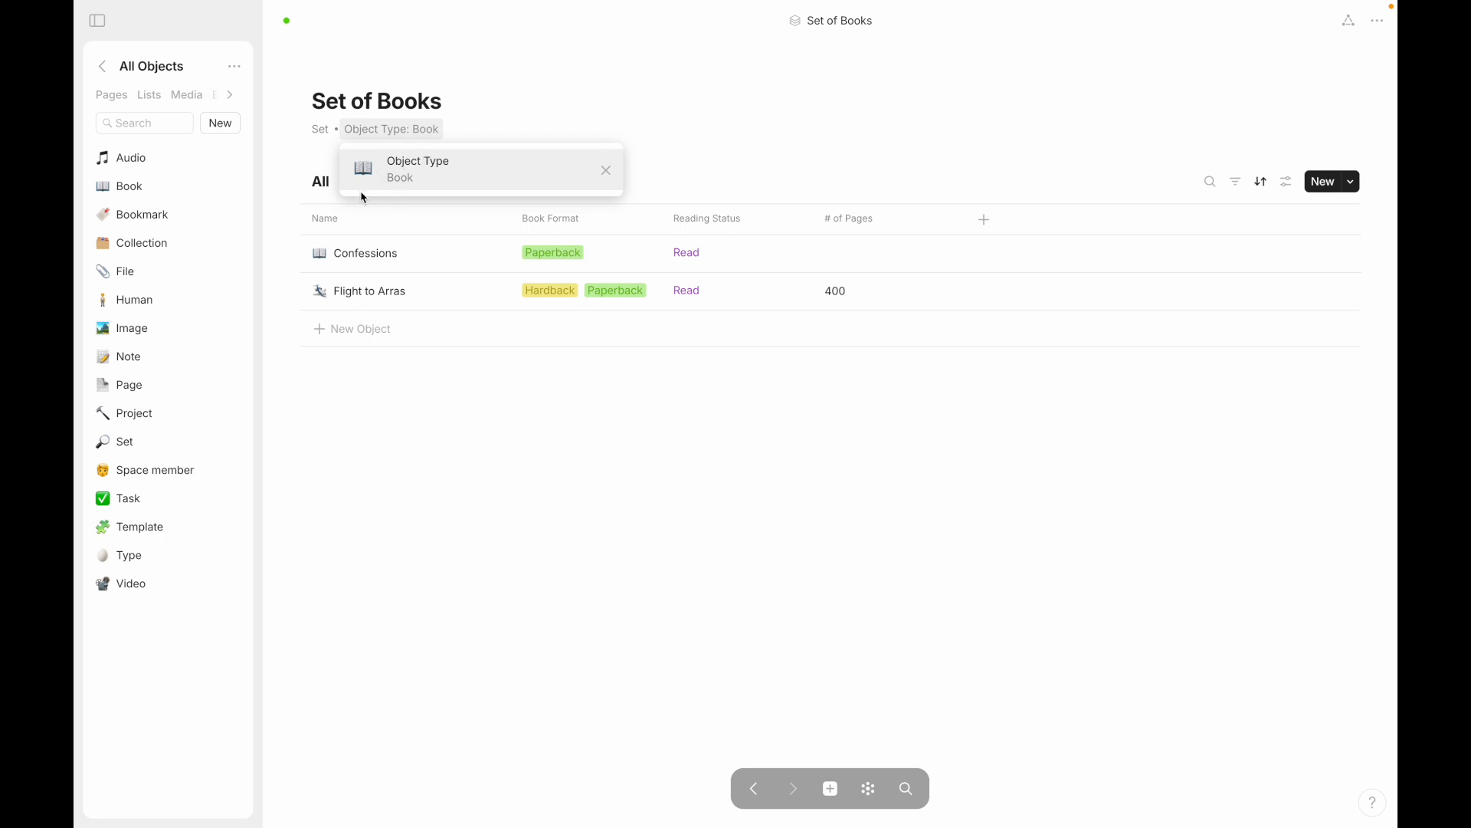
# Step: Create a new collection named "My Library" and dismiss the introductory hint
pyautogui.click(136, 242)
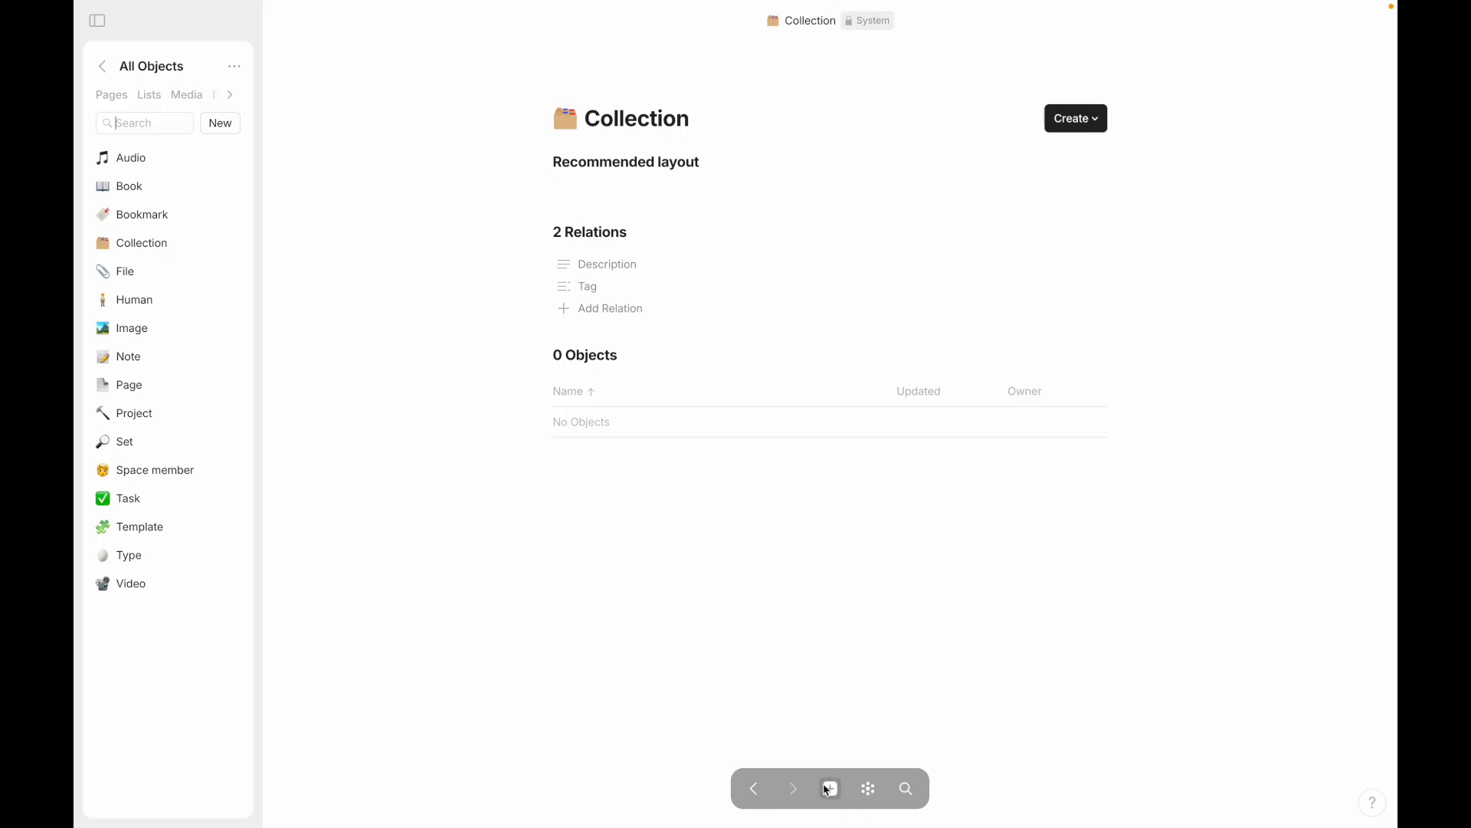
pyautogui.moveTo(834, 787)
pyautogui.click(1049, 743)
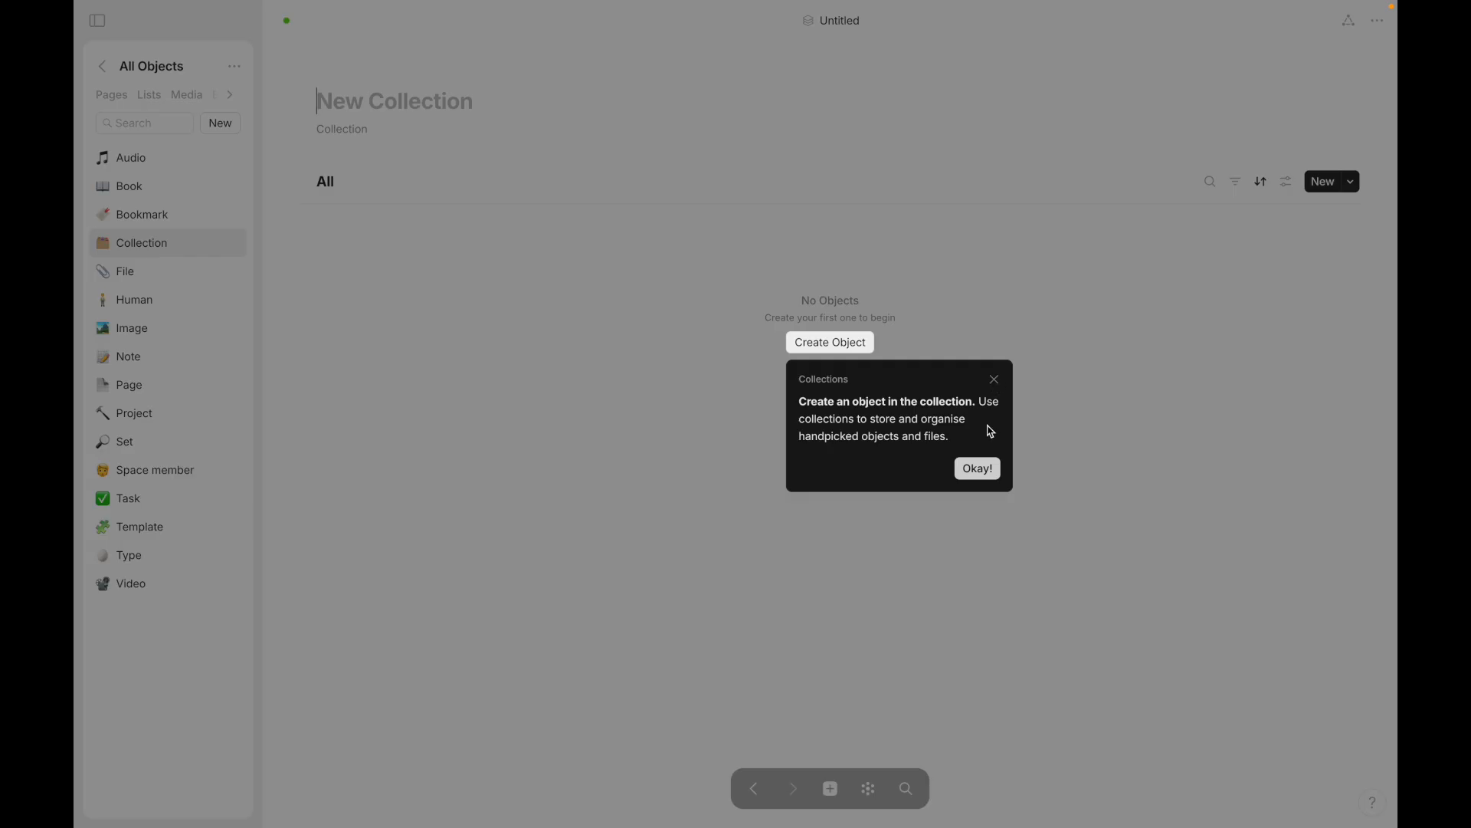
pyautogui.click(974, 471)
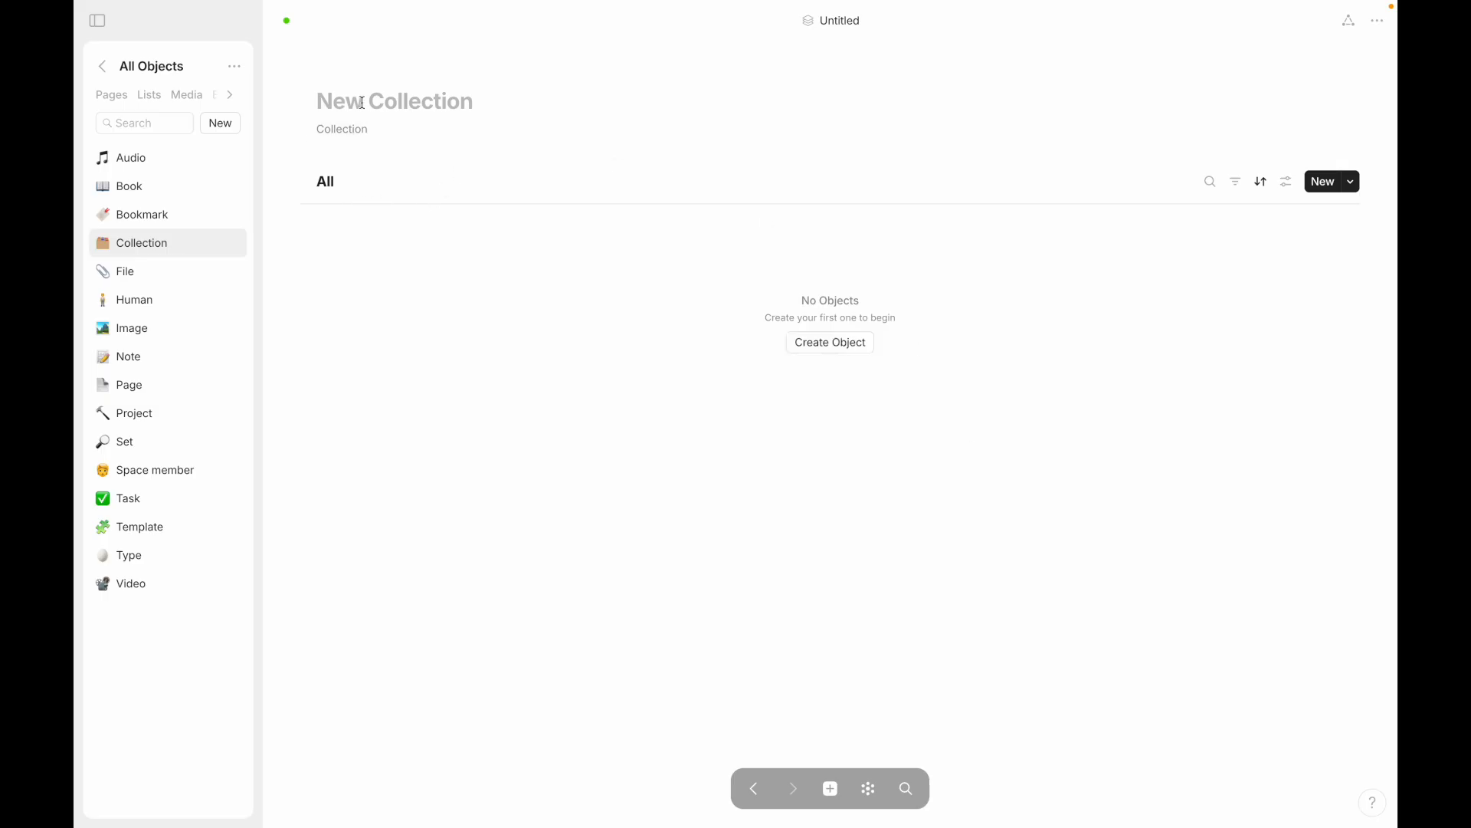
pyautogui.write('My')
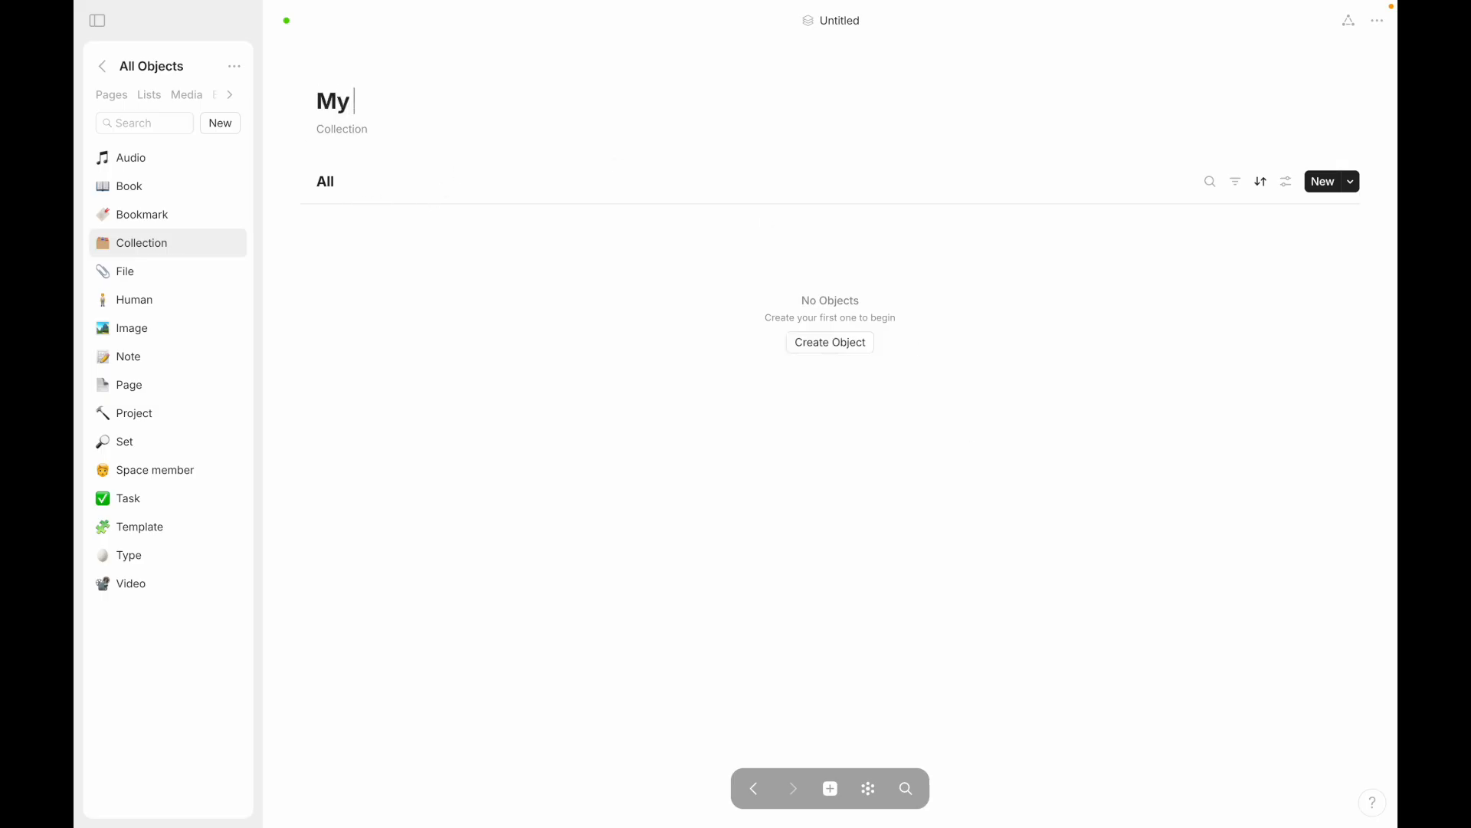
pyautogui.write(' Library')
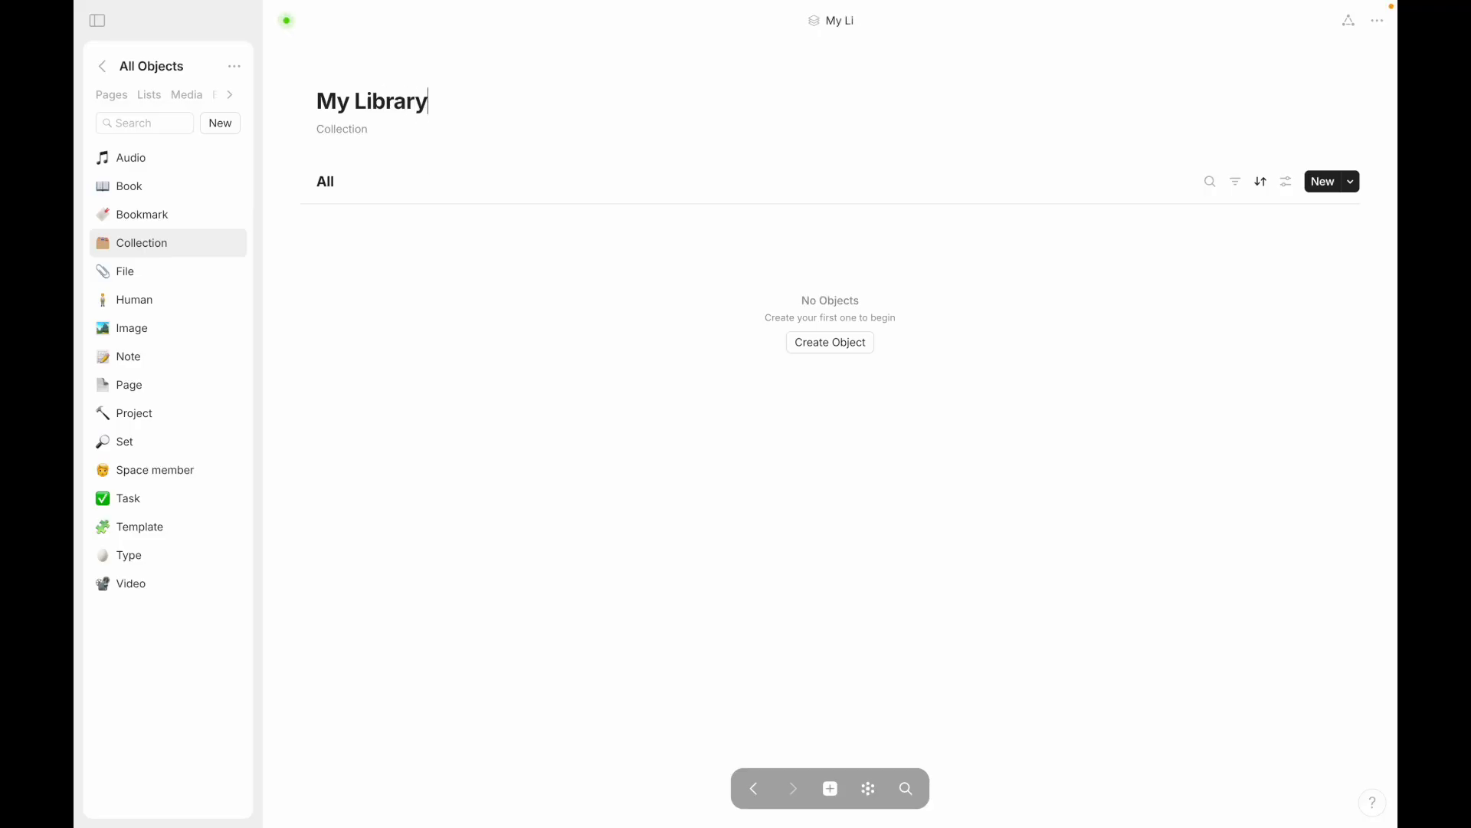
# Step: Add a first object named "Test object" to the My Library collection and check its object type
pyautogui.click(843, 351)
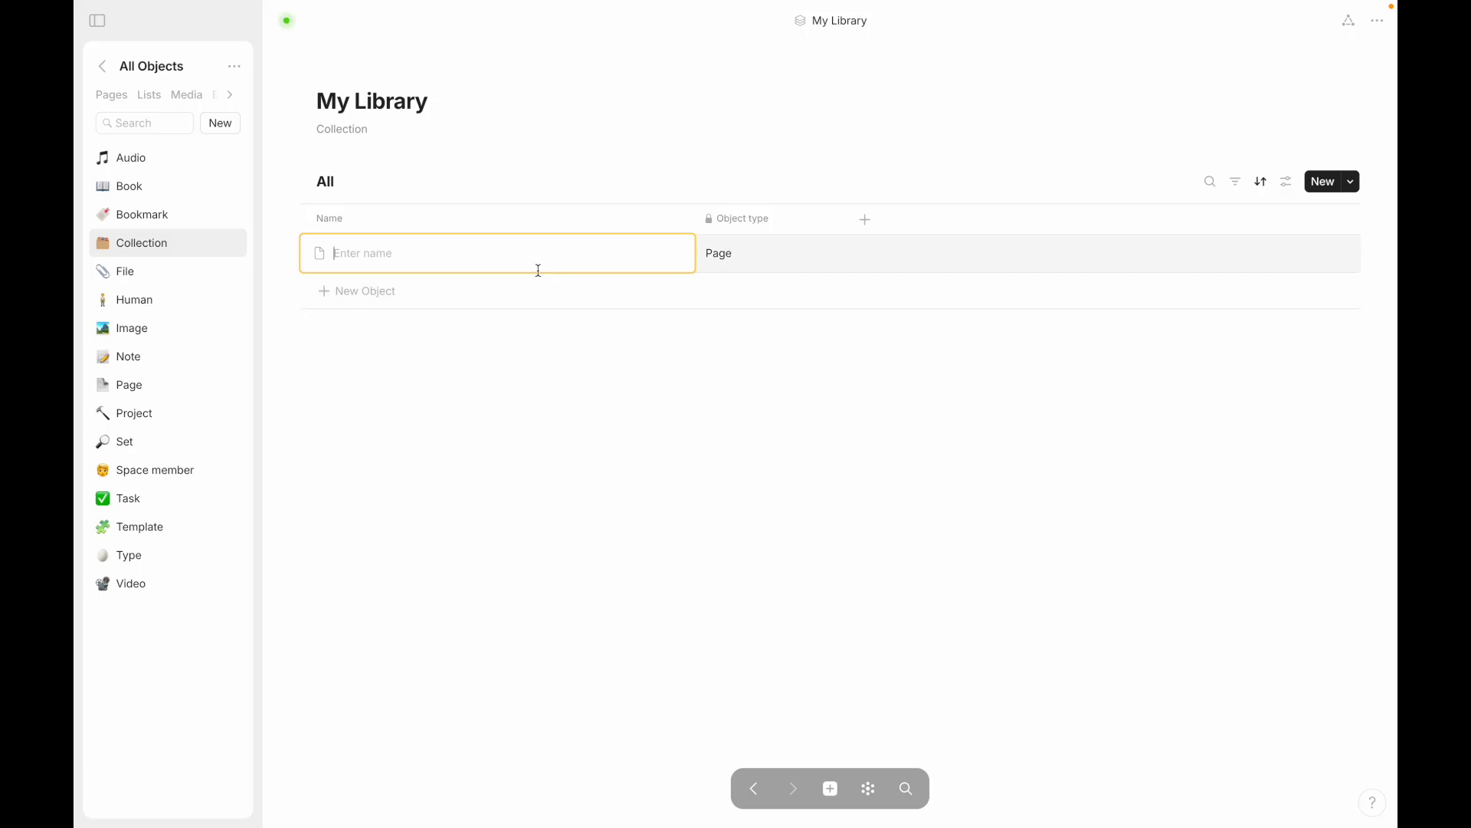
pyautogui.write('Test object')
pyautogui.click(757, 258)
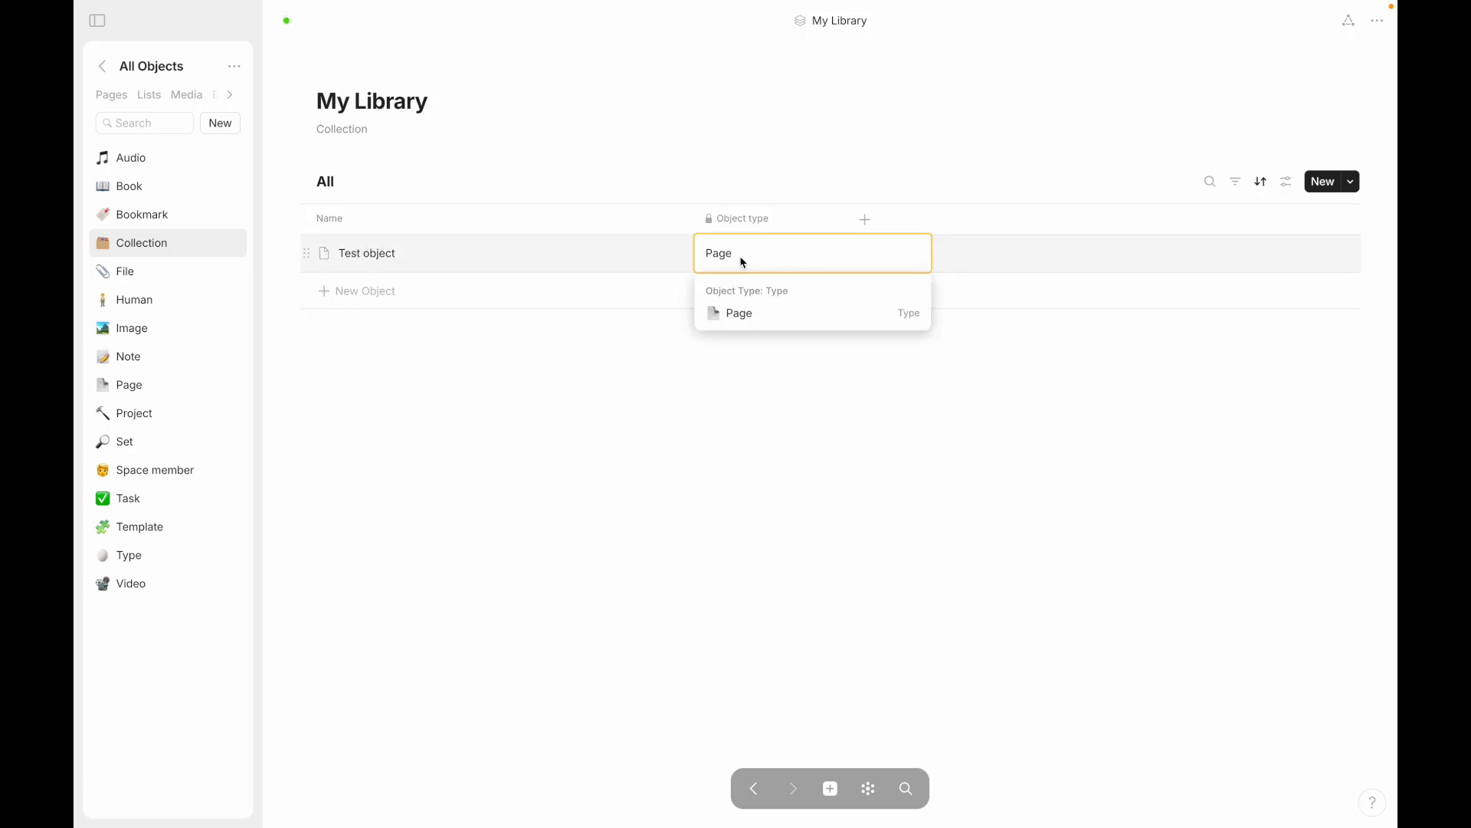
pyautogui.click(562, 575)
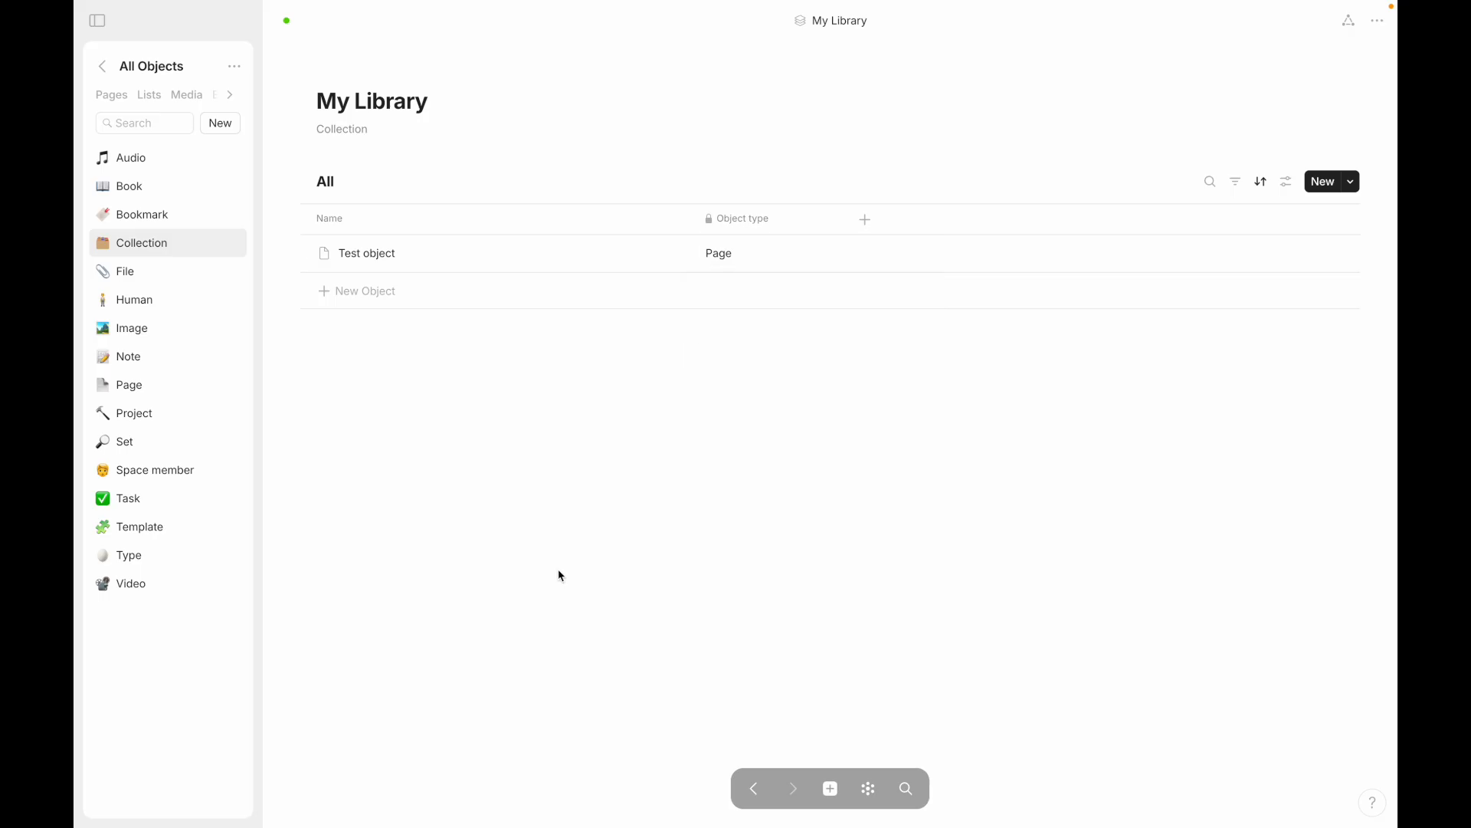
# Step: Set the collection's new-object type to Book and add an unnamed book using the Untitled template
pyautogui.click(1352, 186)
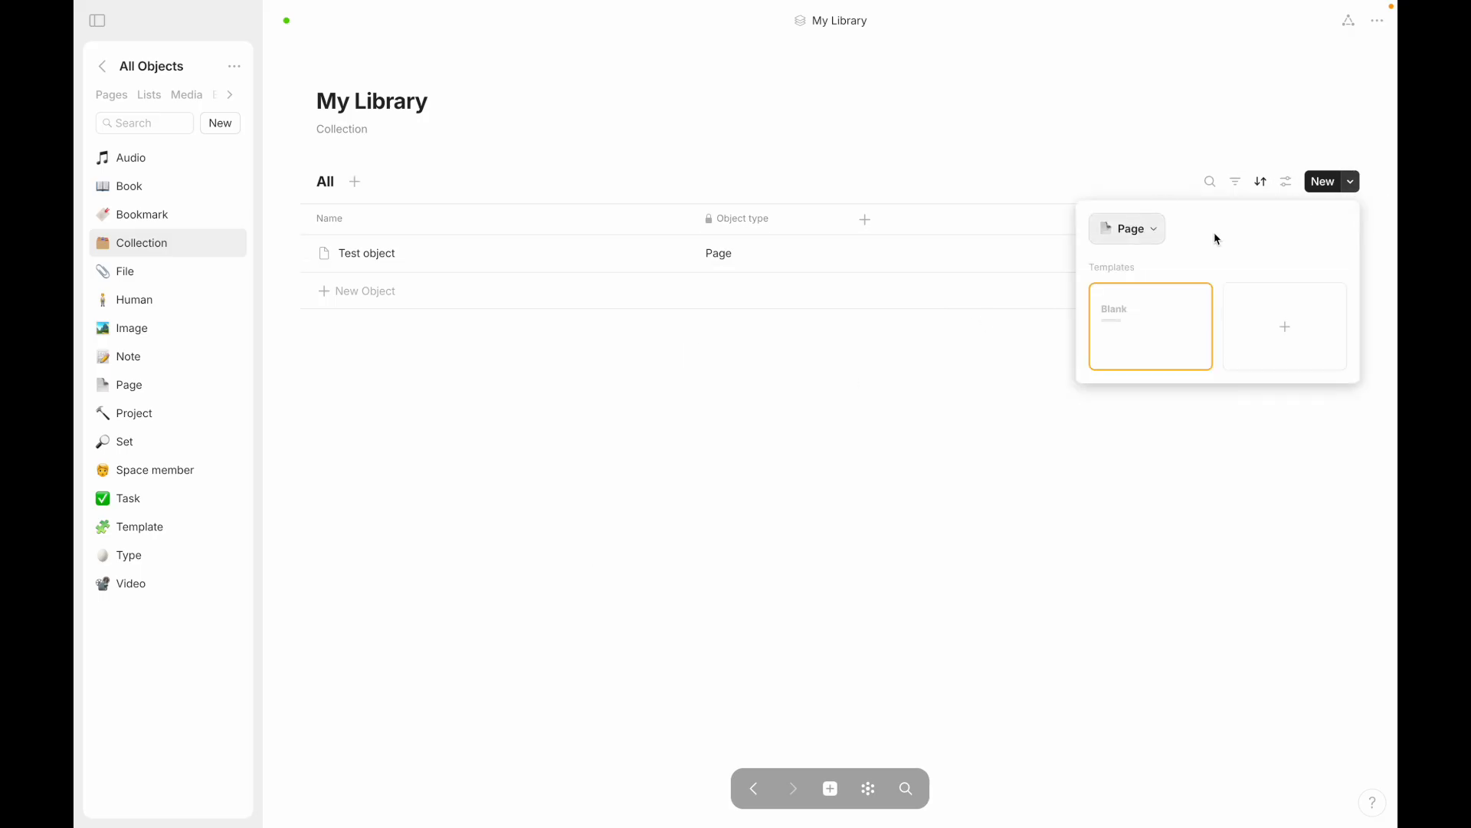
pyautogui.click(1353, 185)
pyautogui.click(1356, 187)
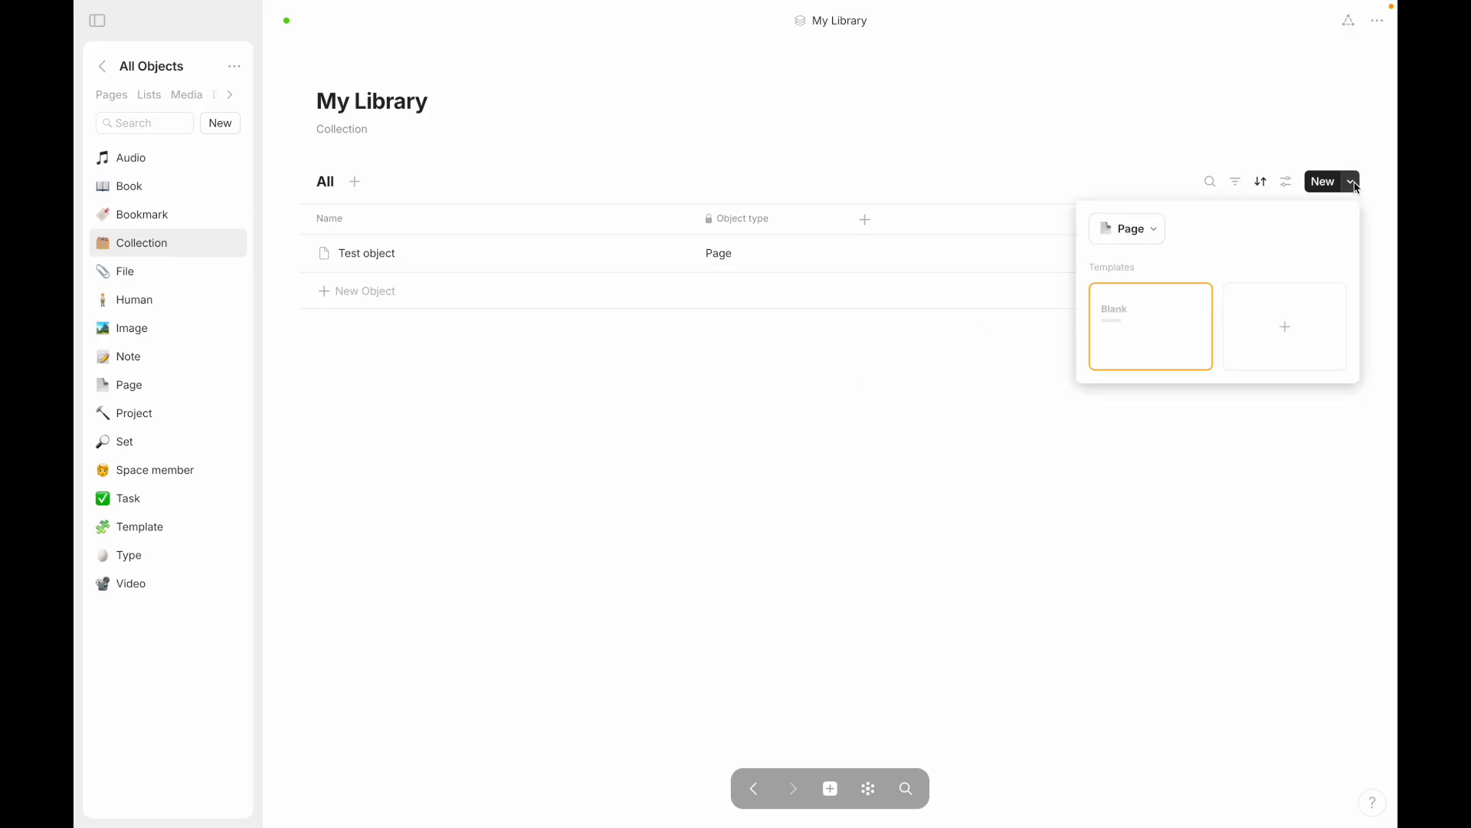
pyautogui.click(1153, 230)
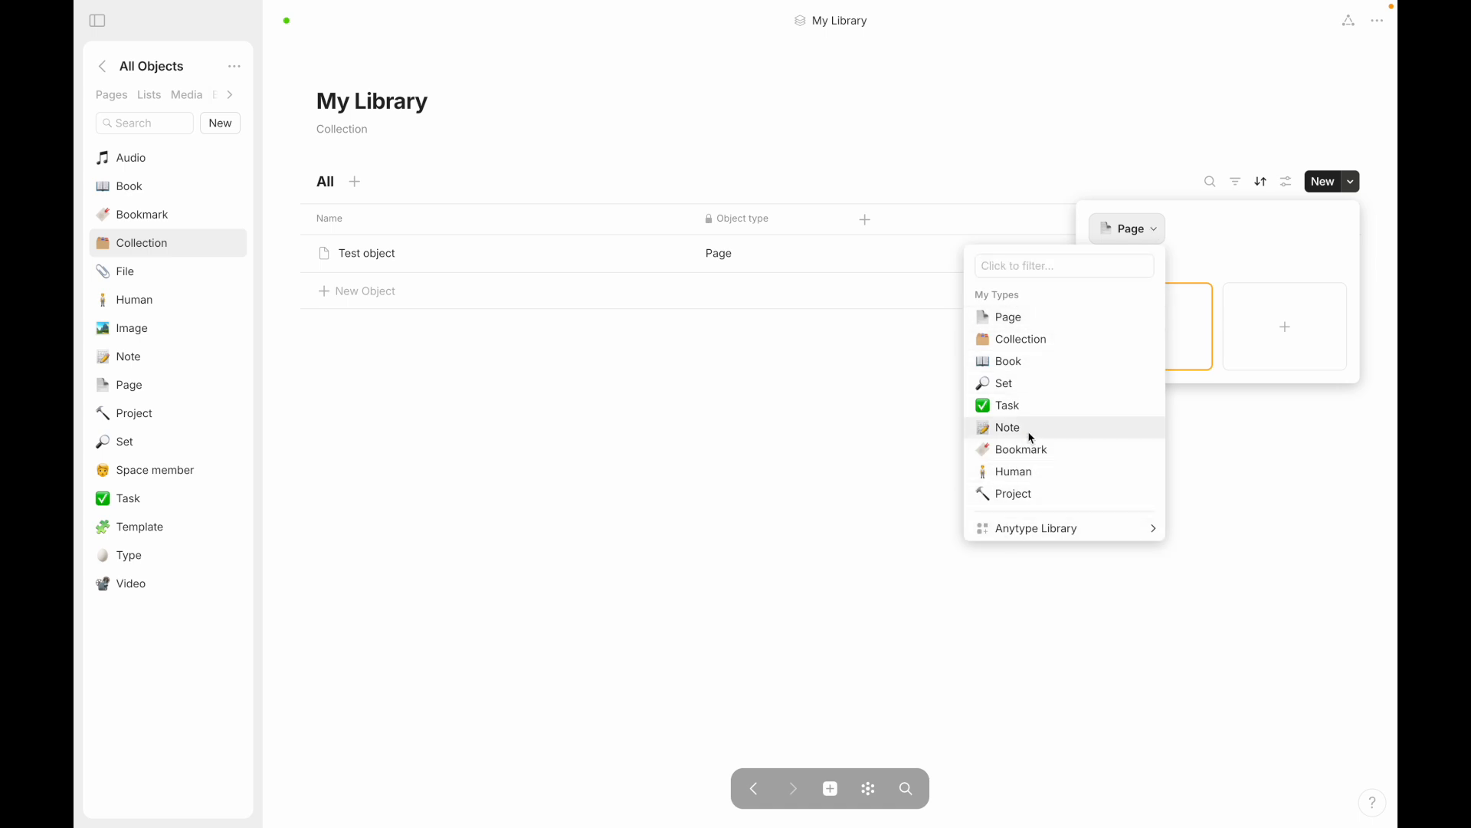
pyautogui.click(1035, 360)
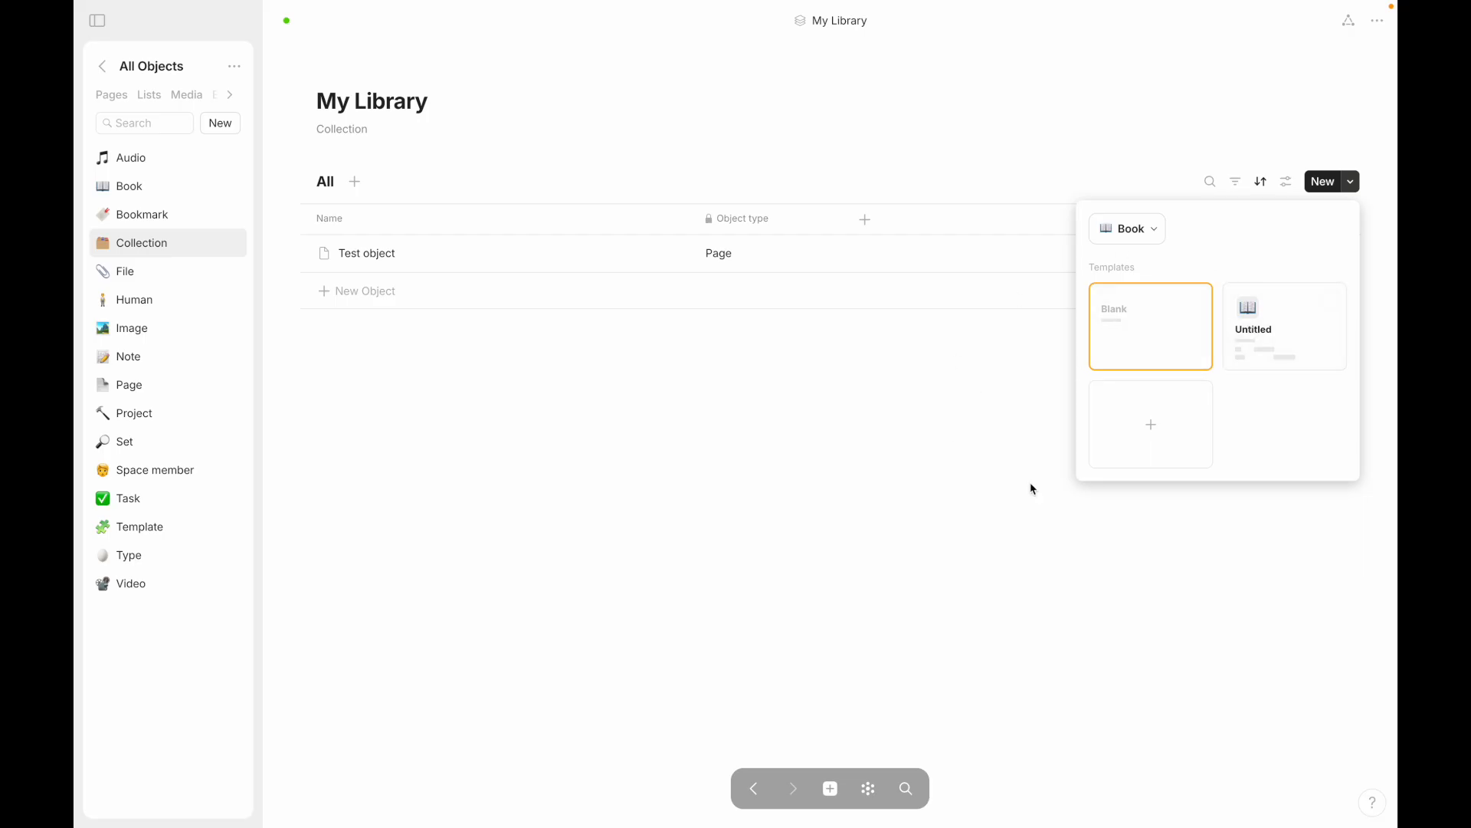
pyautogui.click(1287, 354)
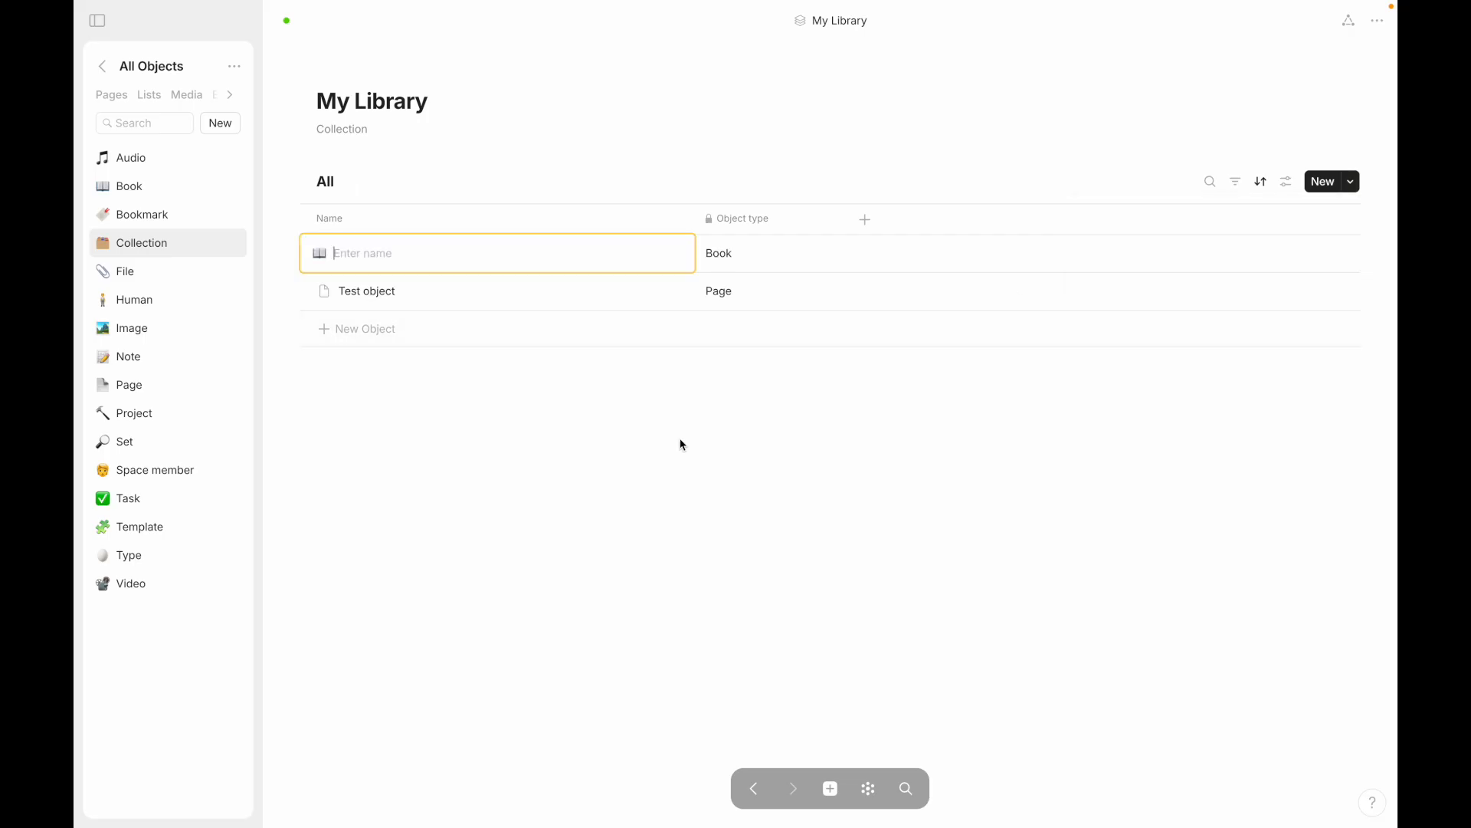
pyautogui.click(383, 368)
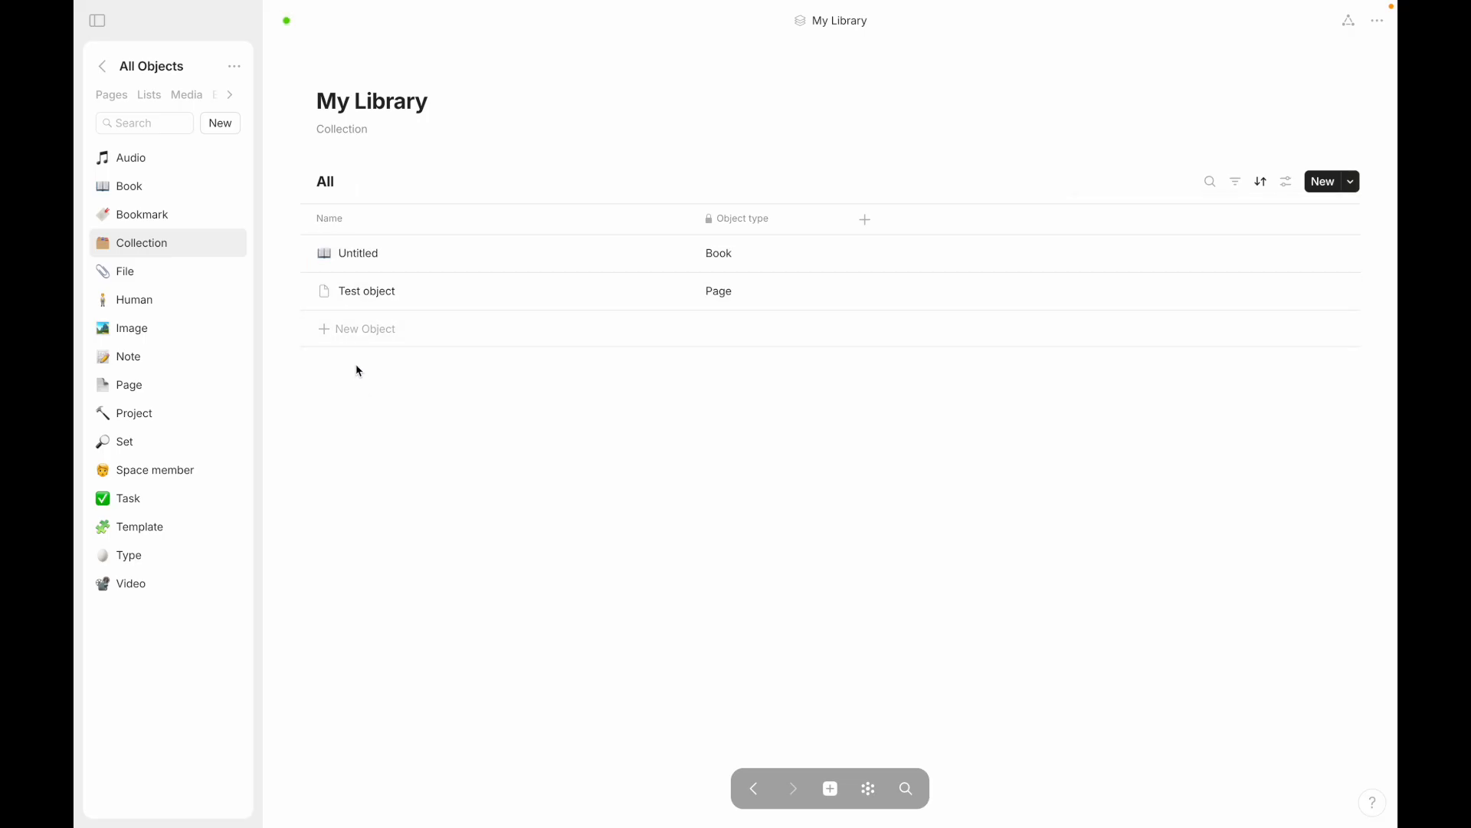
# Step: Add two more unnamed Book objects to the end of the collection and check the object type of the first one
pyautogui.click(349, 329)
pyautogui.click(368, 448)
pyautogui.click(357, 367)
pyautogui.click(714, 329)
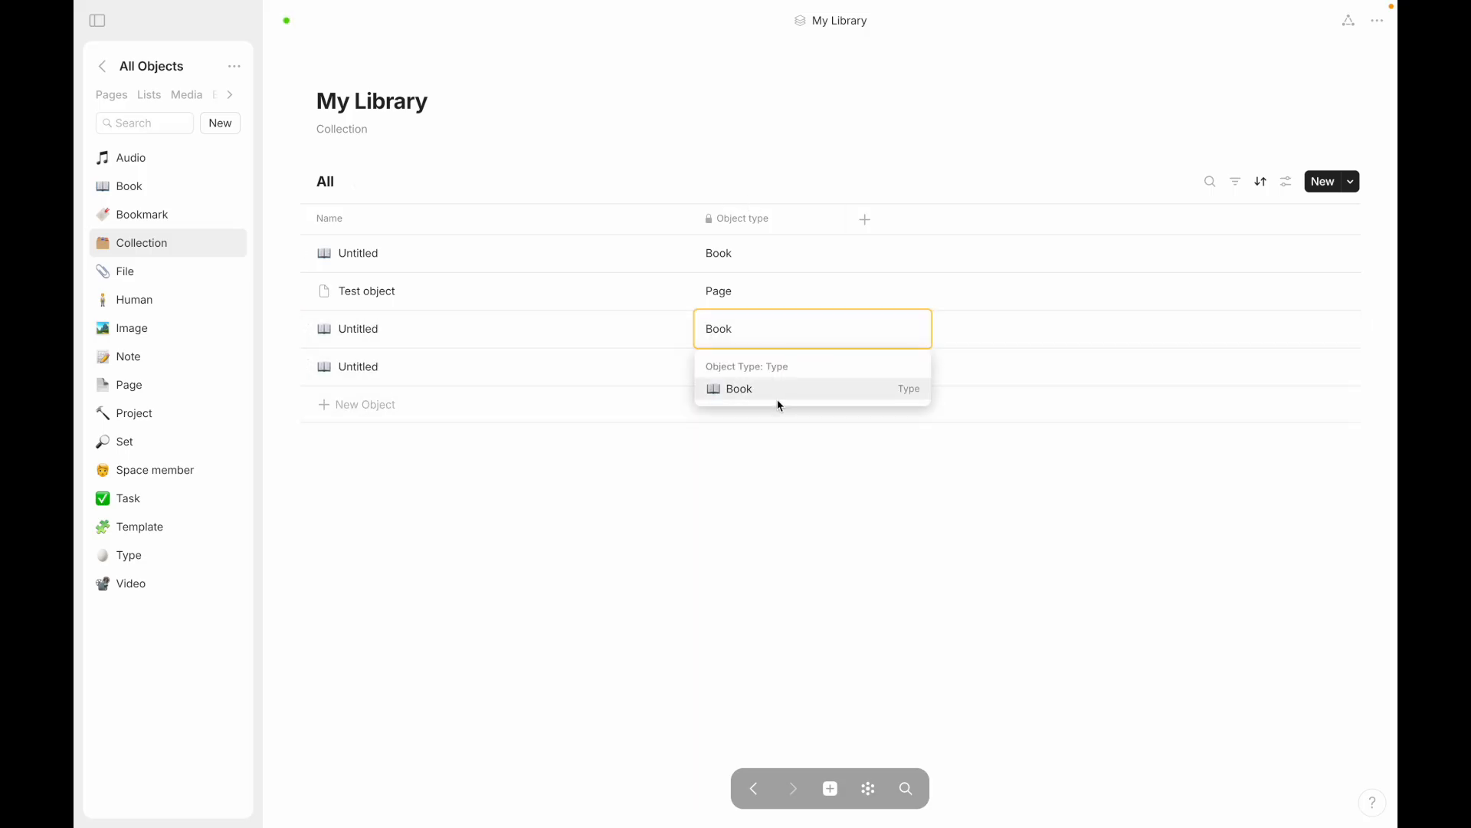
pyautogui.click(778, 399)
pyautogui.click(349, 322)
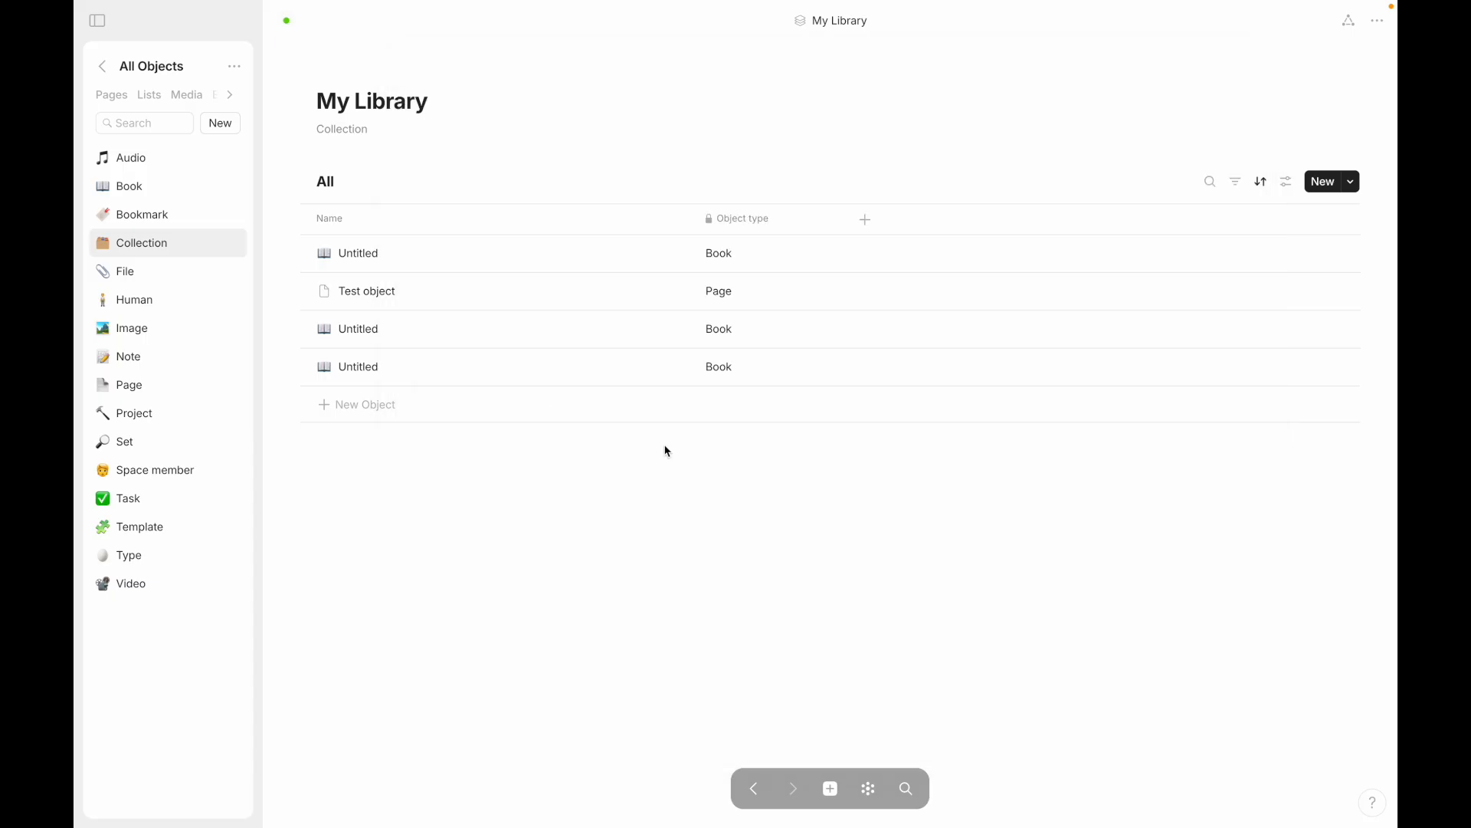
# Step: Change the type of the last untitled book in the collection to Note and close it
pyautogui.click(357, 383)
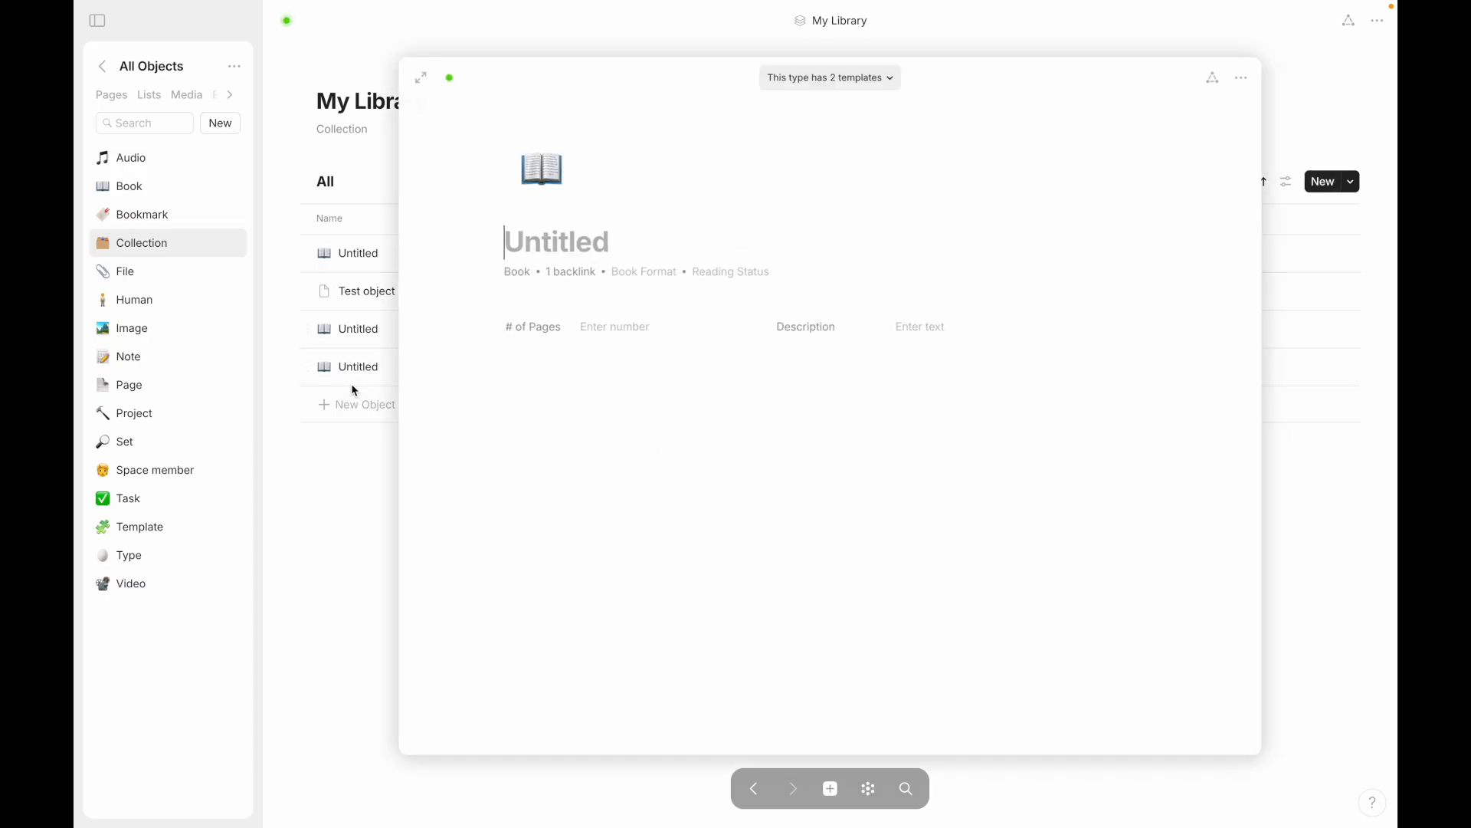
pyautogui.click(518, 278)
pyautogui.moveTo(543, 332)
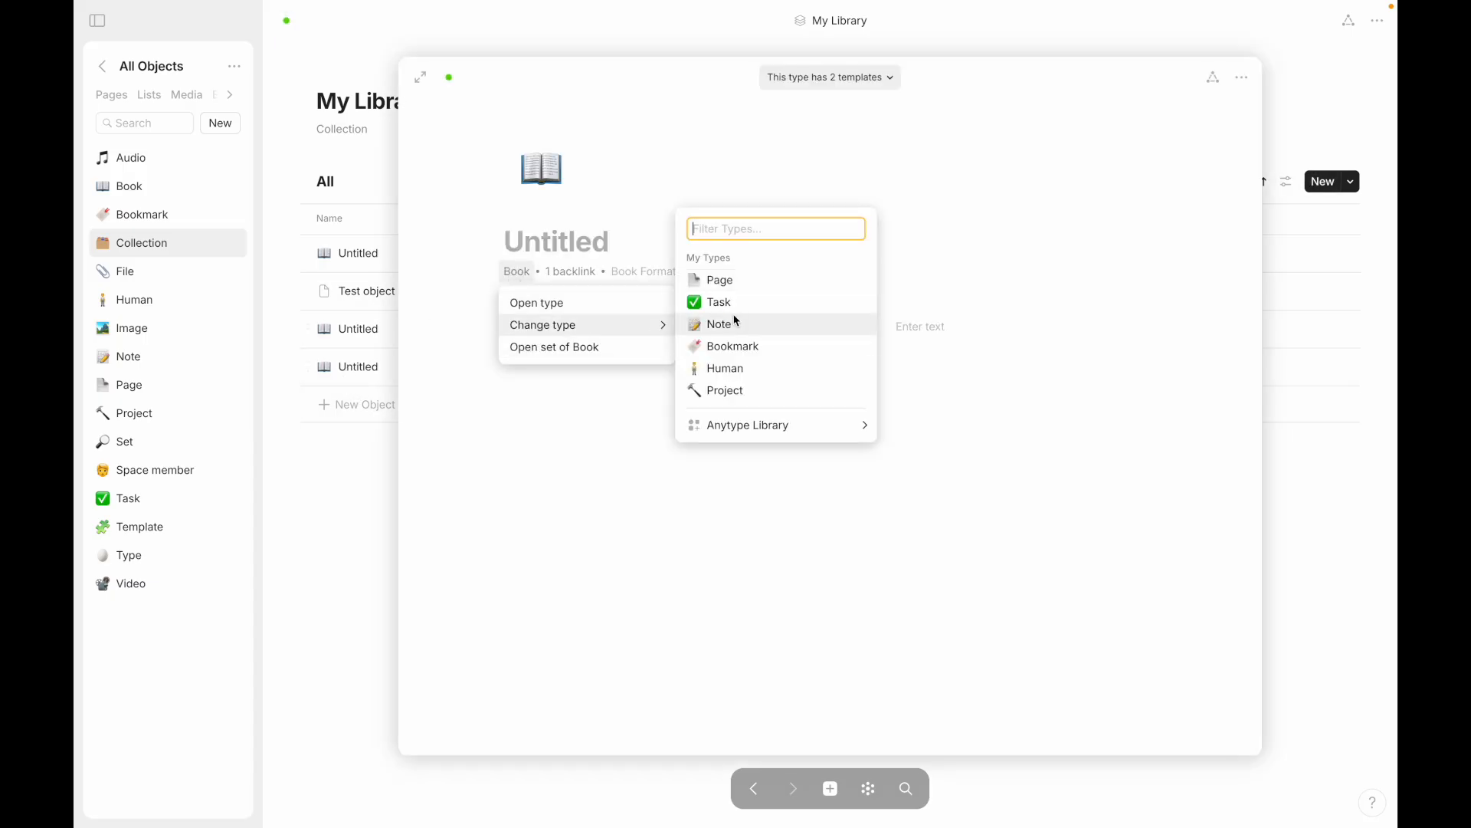
pyautogui.click(733, 322)
pyautogui.click(279, 522)
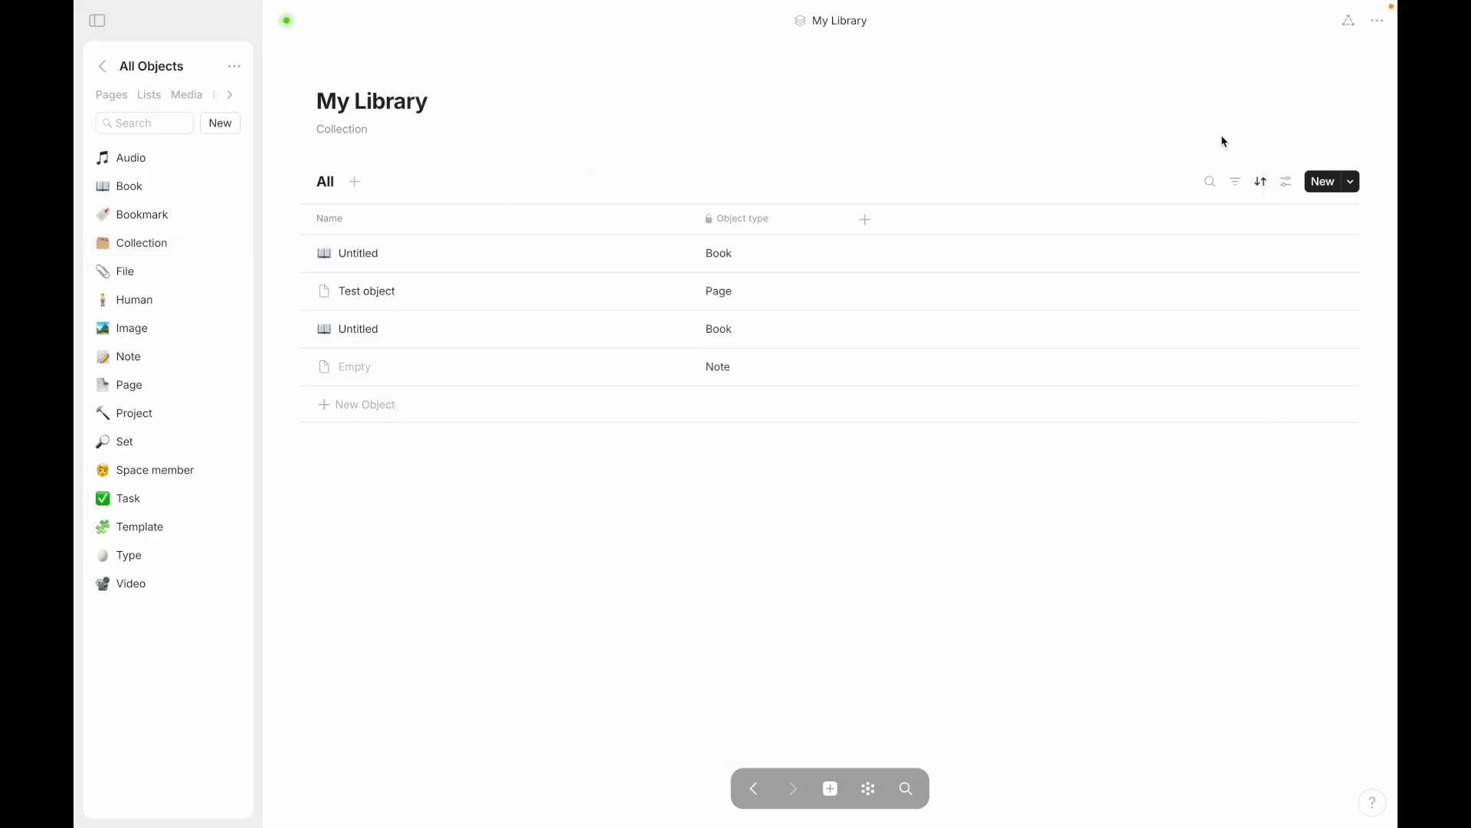
# Step: Review the object types available for new objects in the collection, keeping Book selected
pyautogui.click(1351, 182)
pyautogui.click(1104, 231)
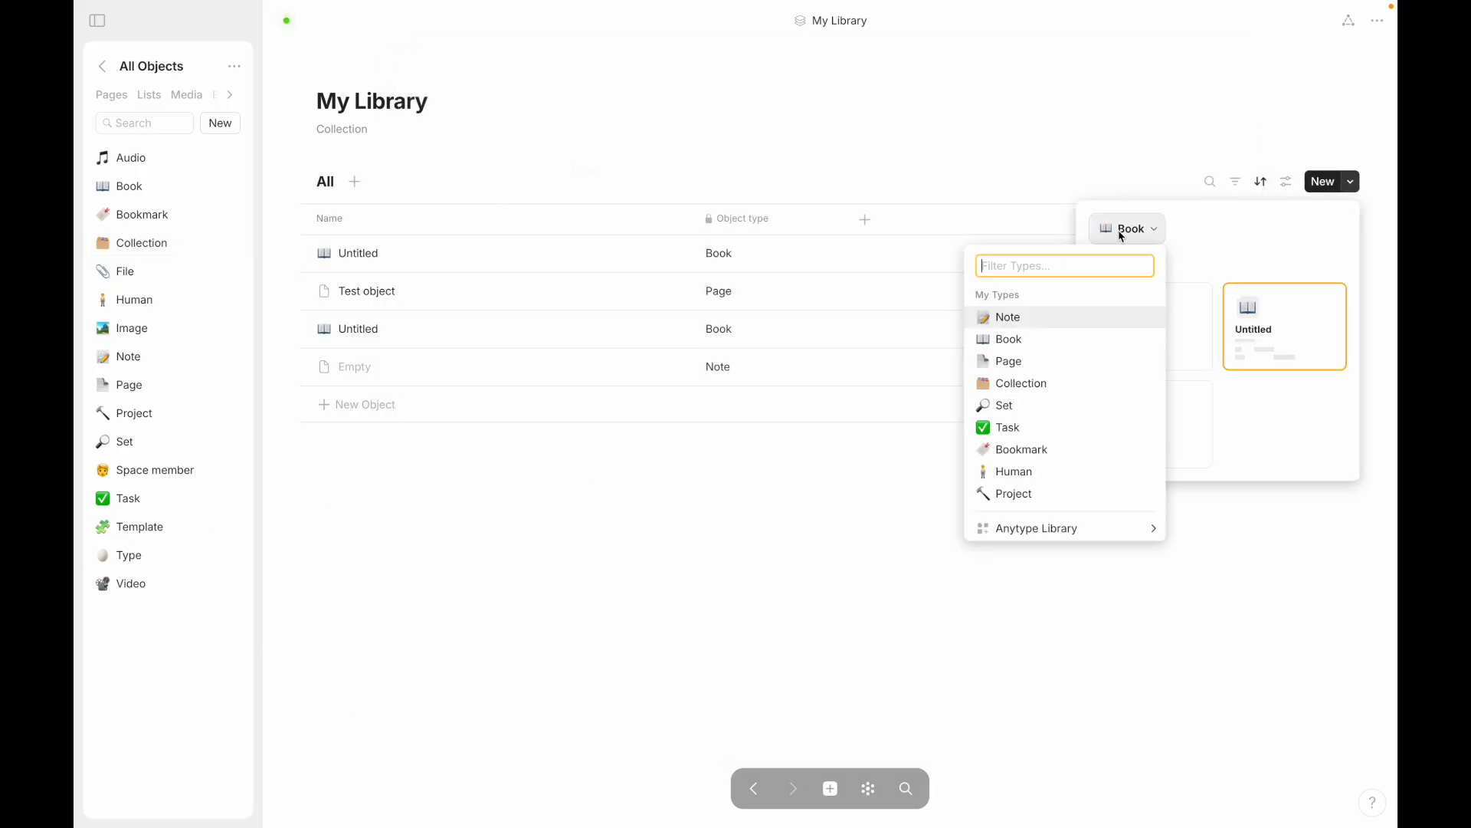
pyautogui.click(843, 574)
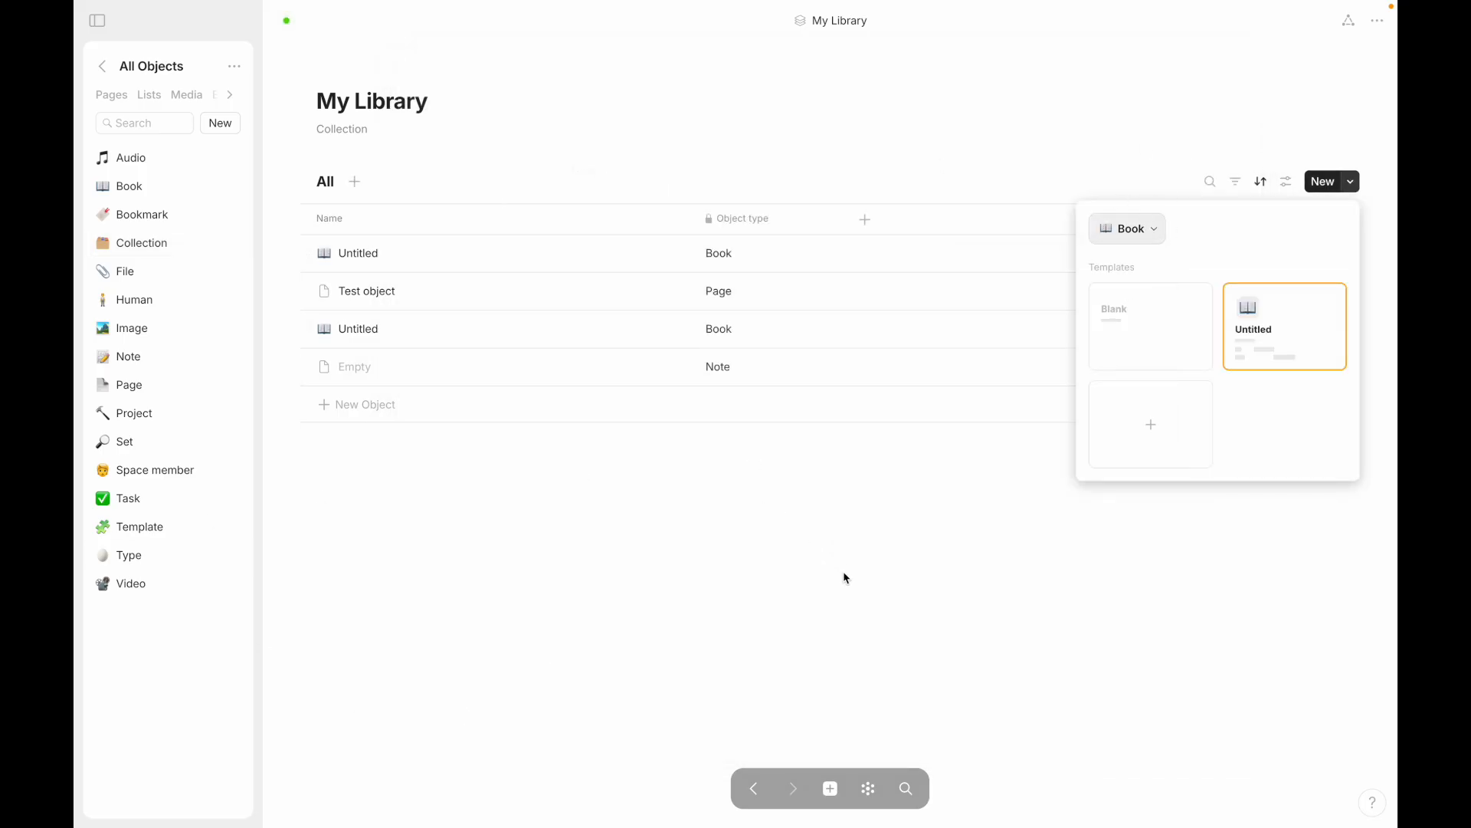
# Step: Check the objects linked to My Library in the graph and reopen the collection from its node
pyautogui.click(957, 704)
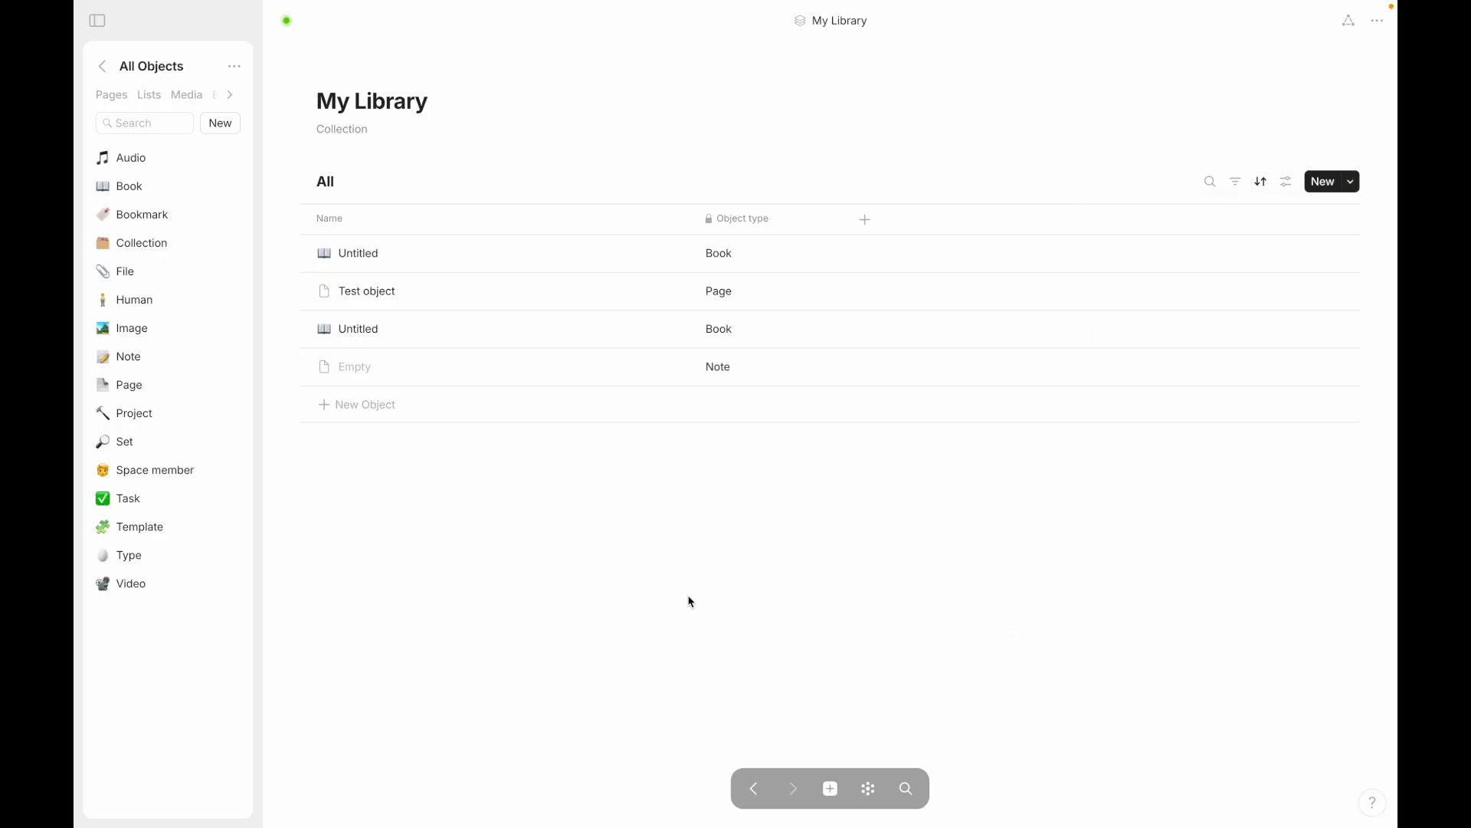
pyautogui.click(870, 790)
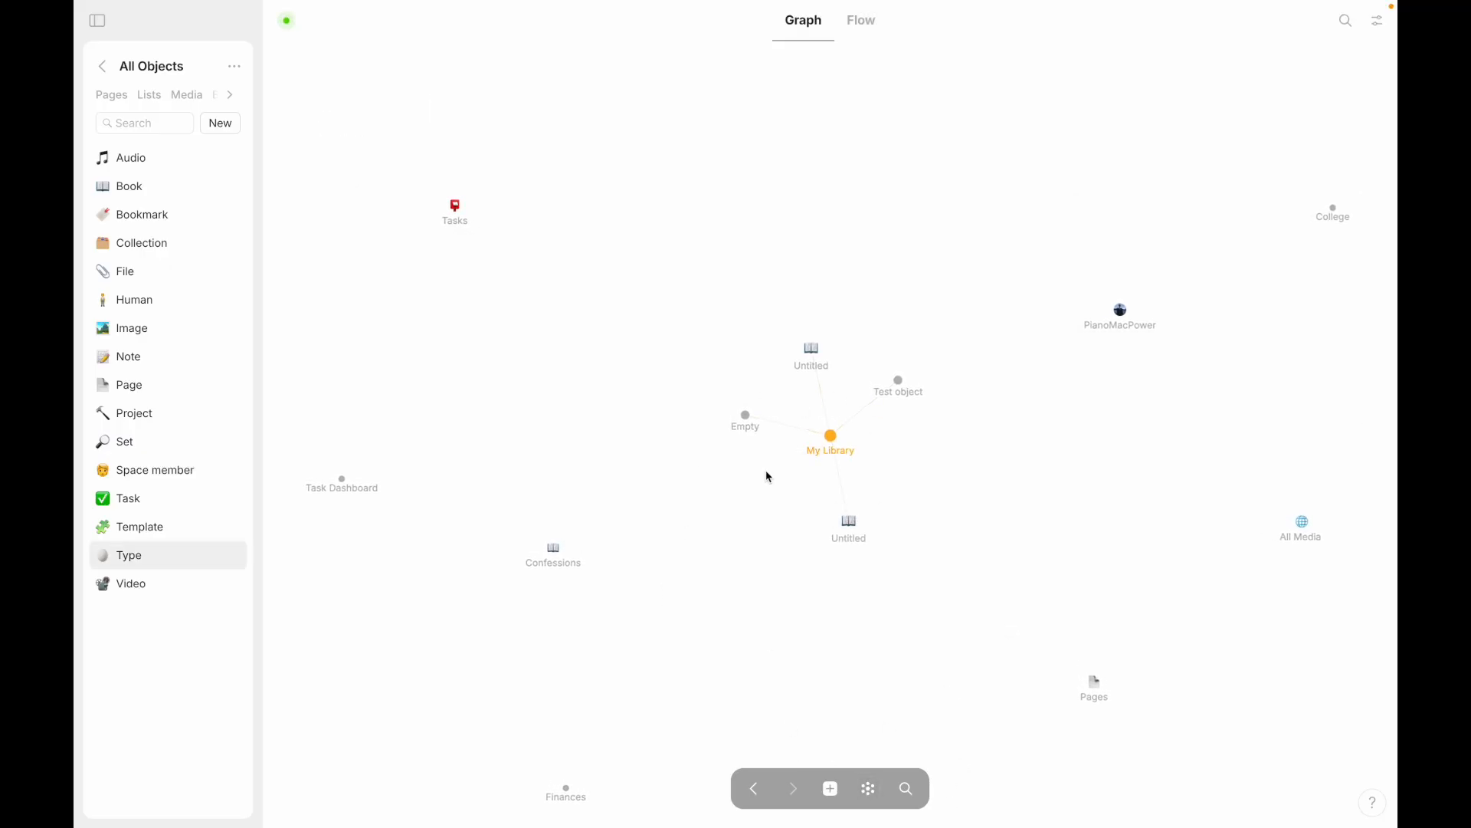
pyautogui.click(836, 444)
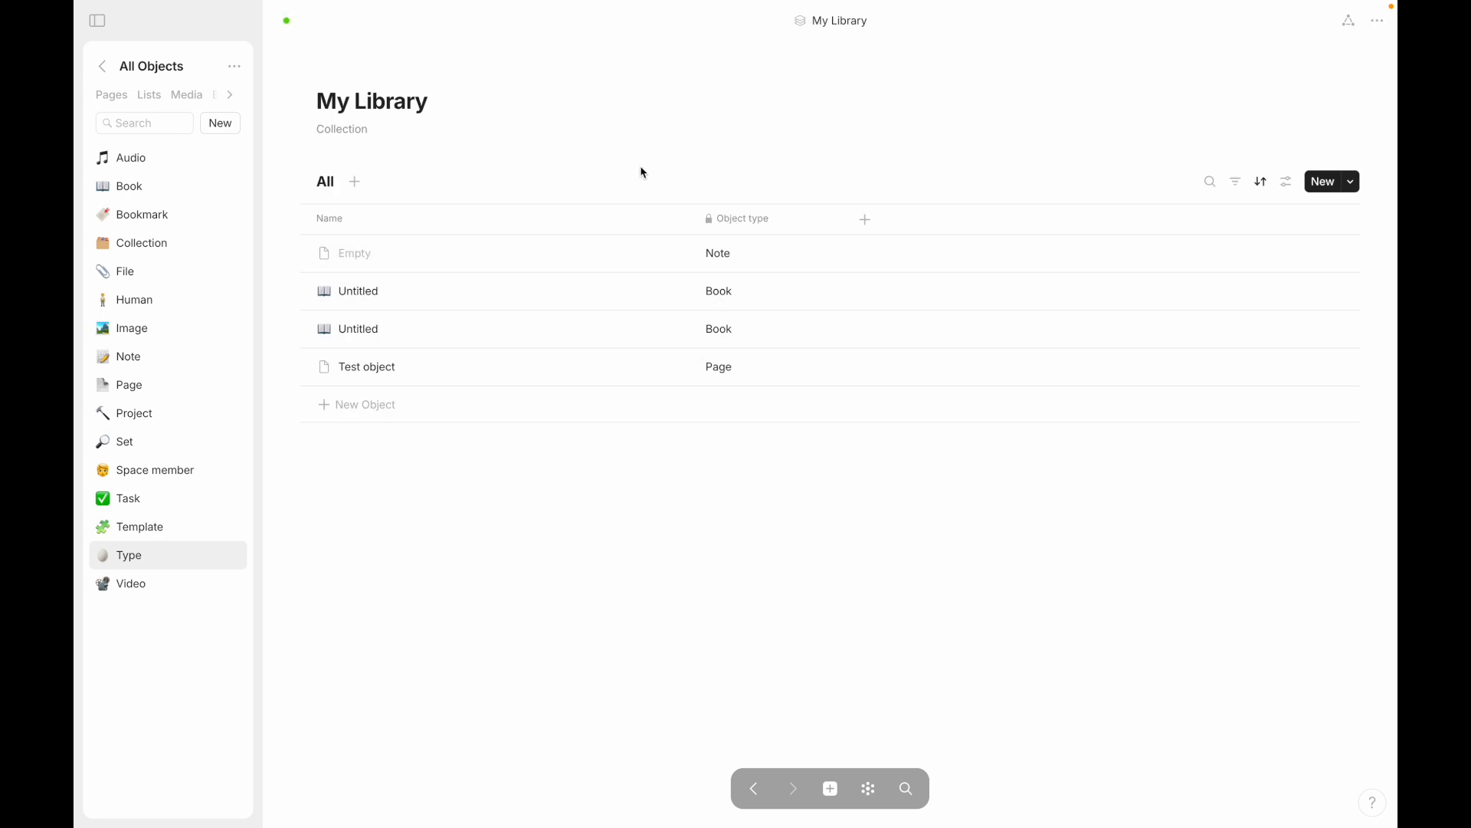
# Step: Name the collection's two untitled books Book 1 and Book 2
pyautogui.click(357, 331)
pyautogui.write('Book 1')
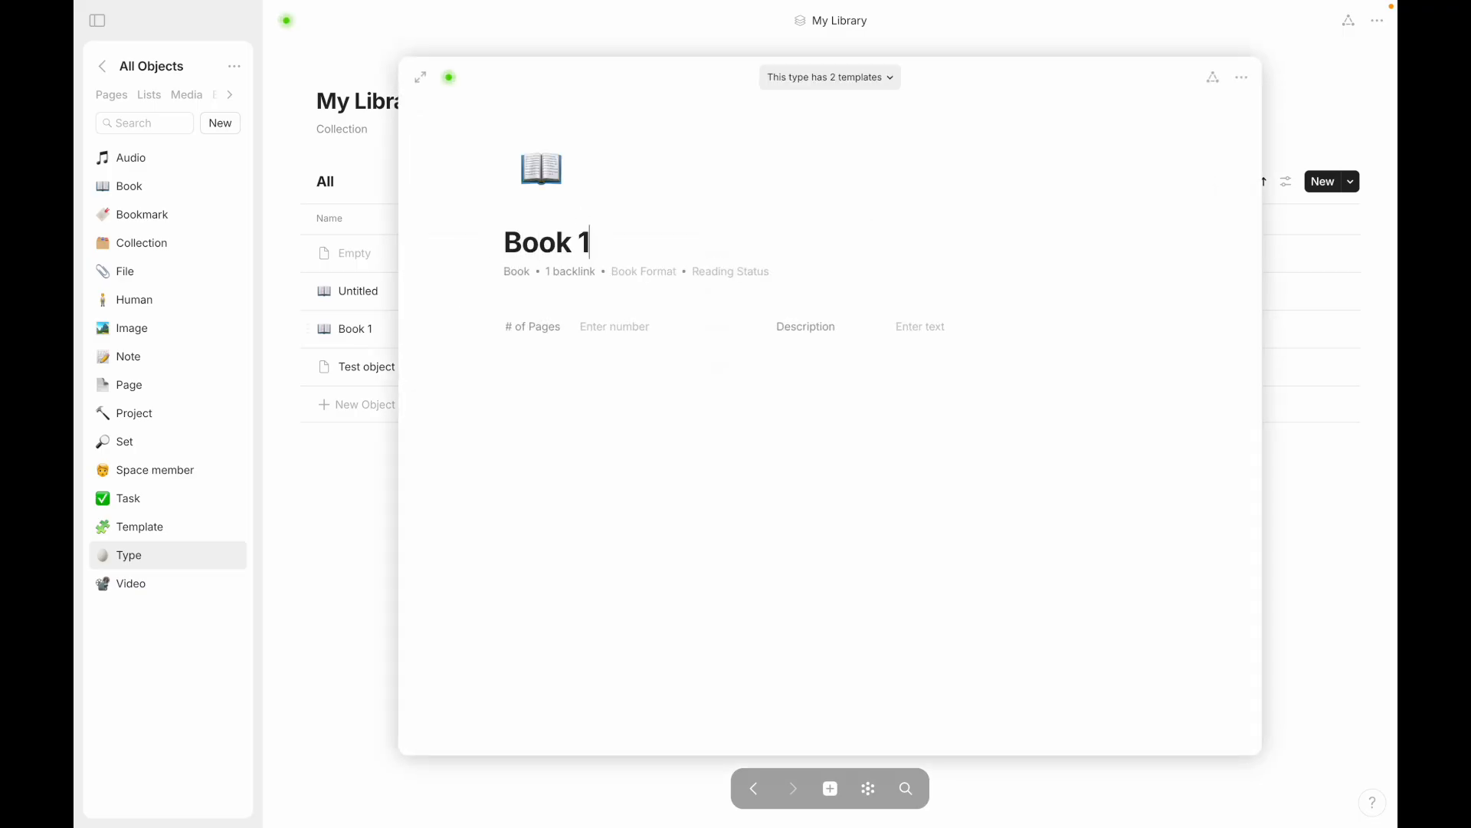
pyautogui.click(342, 536)
pyautogui.click(358, 299)
pyautogui.write('B')
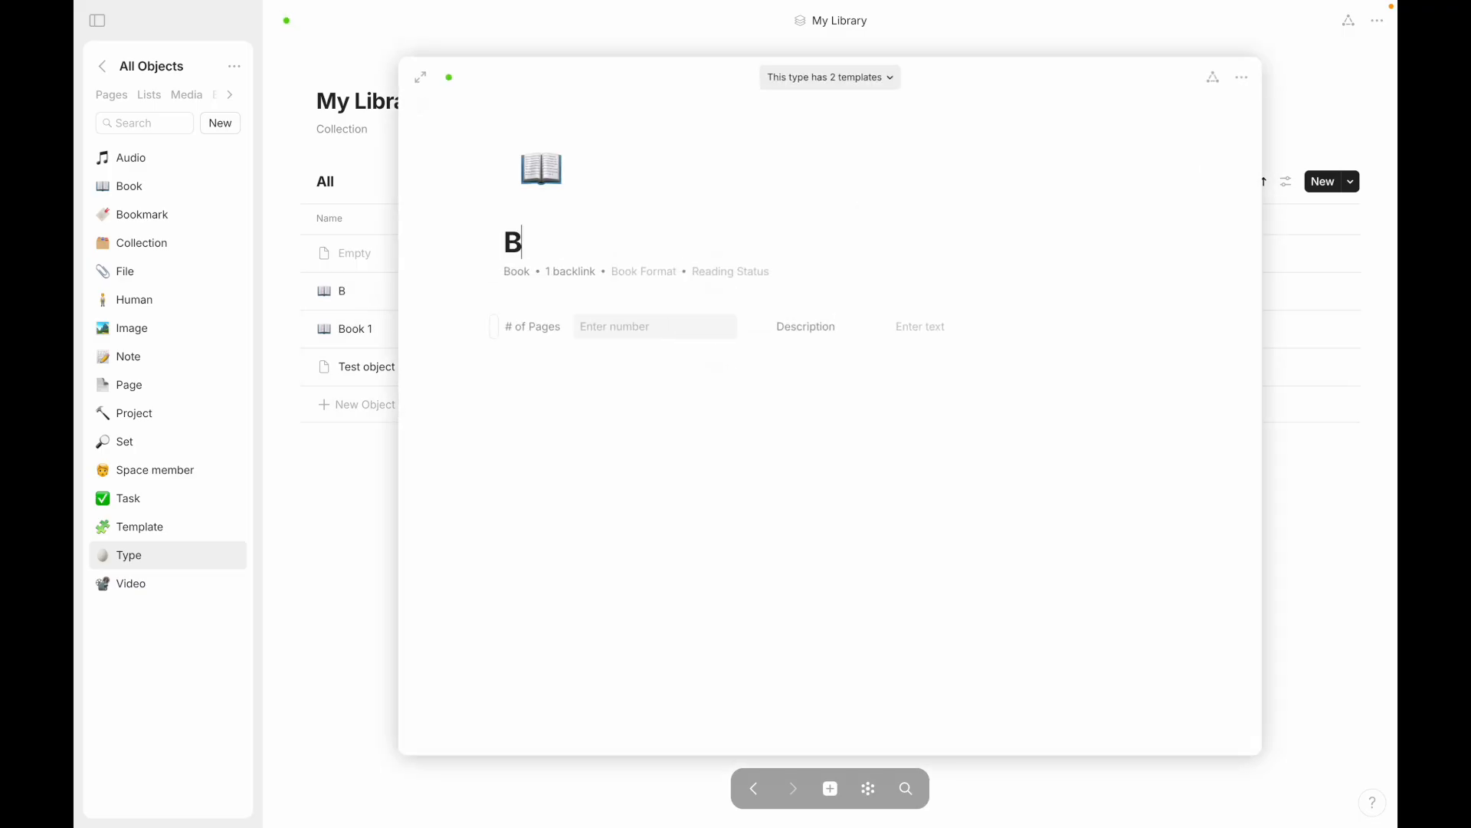
pyautogui.write('ook 2')
pyautogui.click(299, 557)
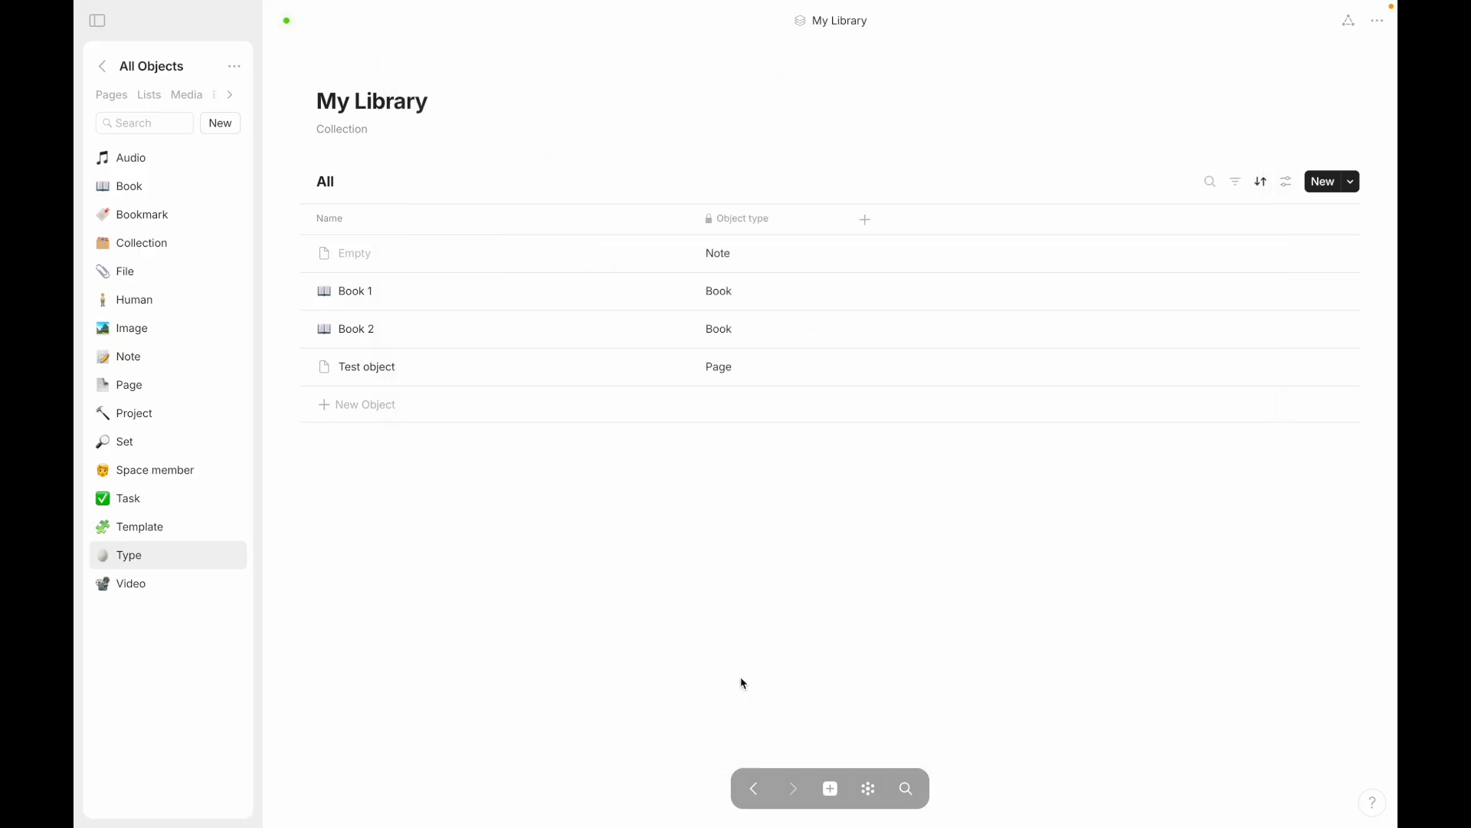
# Step: Examine how Book 1, Book 2 and the existing Confessions book relate to My Library in the graph, returning to the collection
pyautogui.click(868, 788)
pyautogui.scroll(-10, 858, 525)
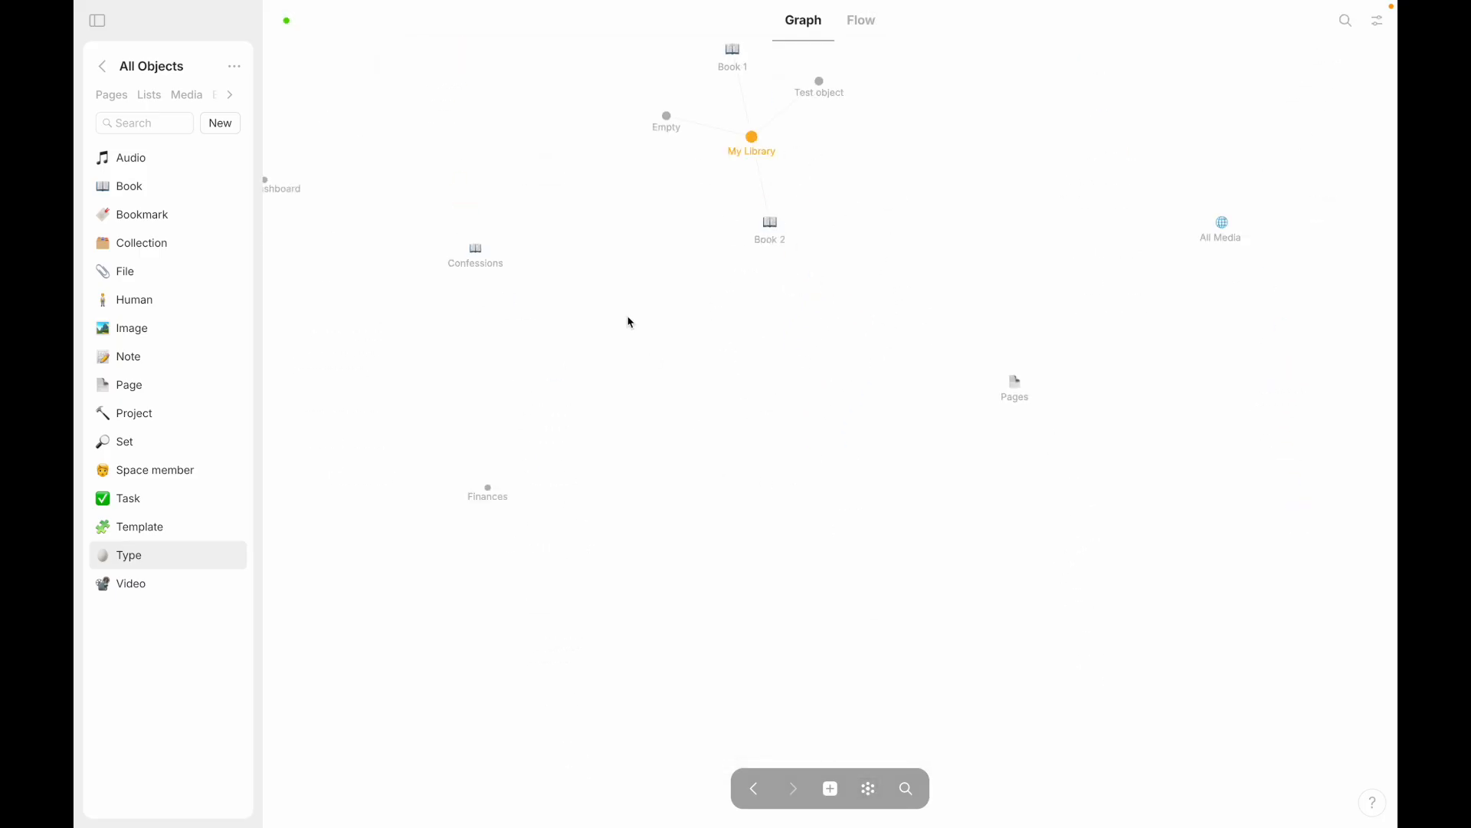
pyautogui.moveTo(496, 469); pyautogui.dragTo(716, 516)
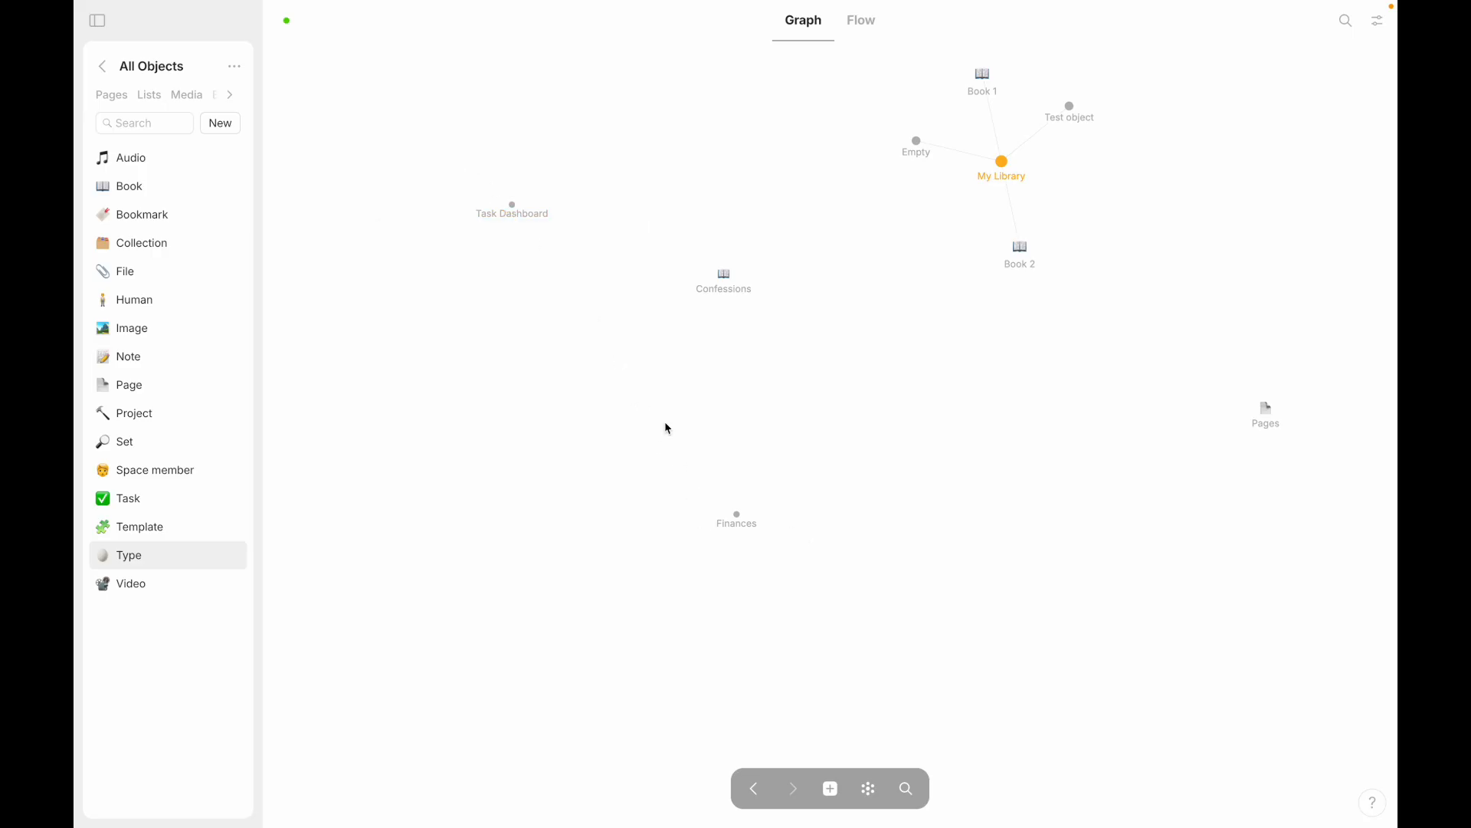
pyautogui.moveTo(741, 342); pyautogui.dragTo(432, 487)
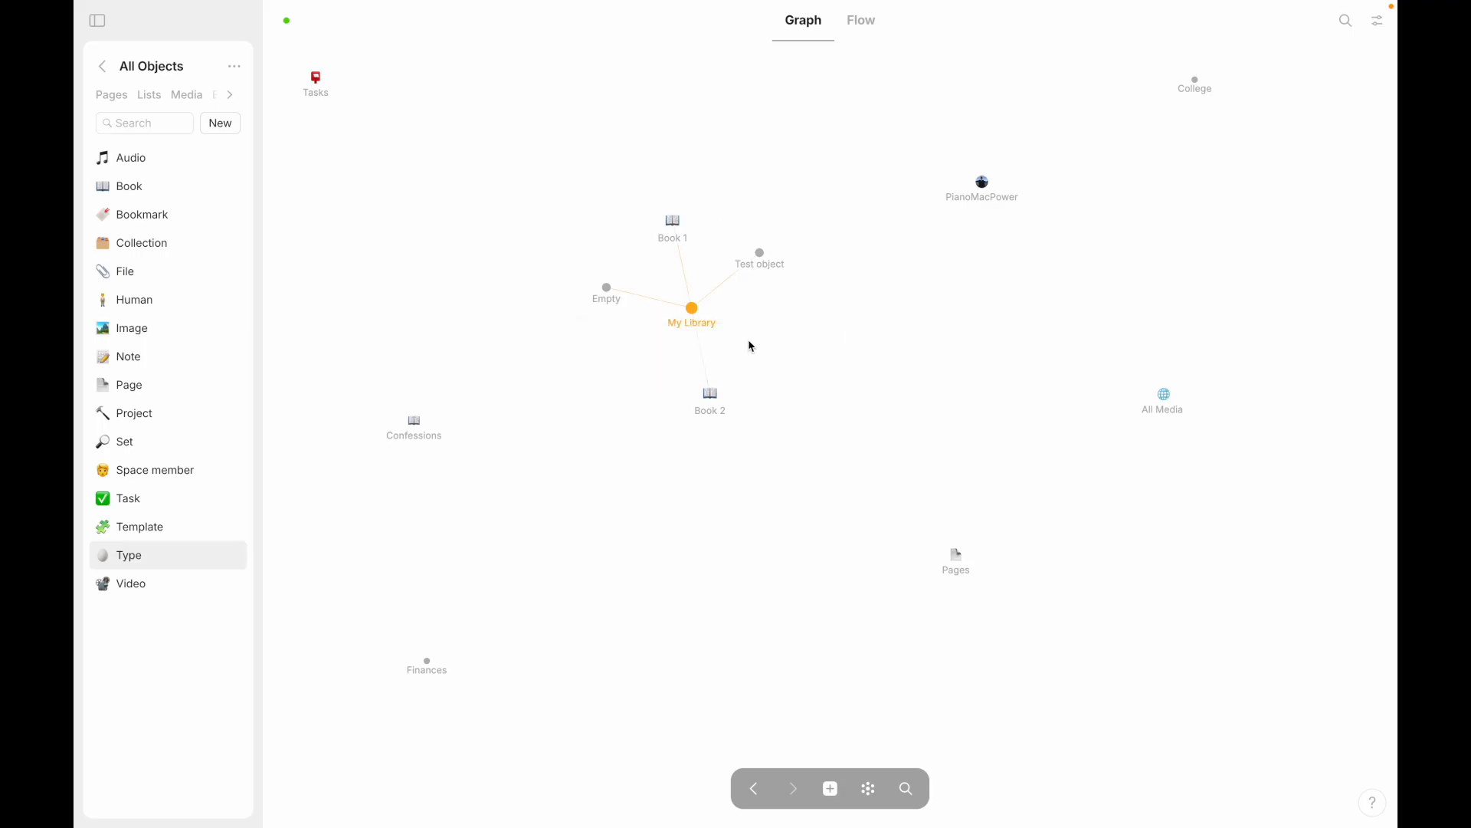
pyautogui.moveTo(695, 298); pyautogui.dragTo(834, 338)
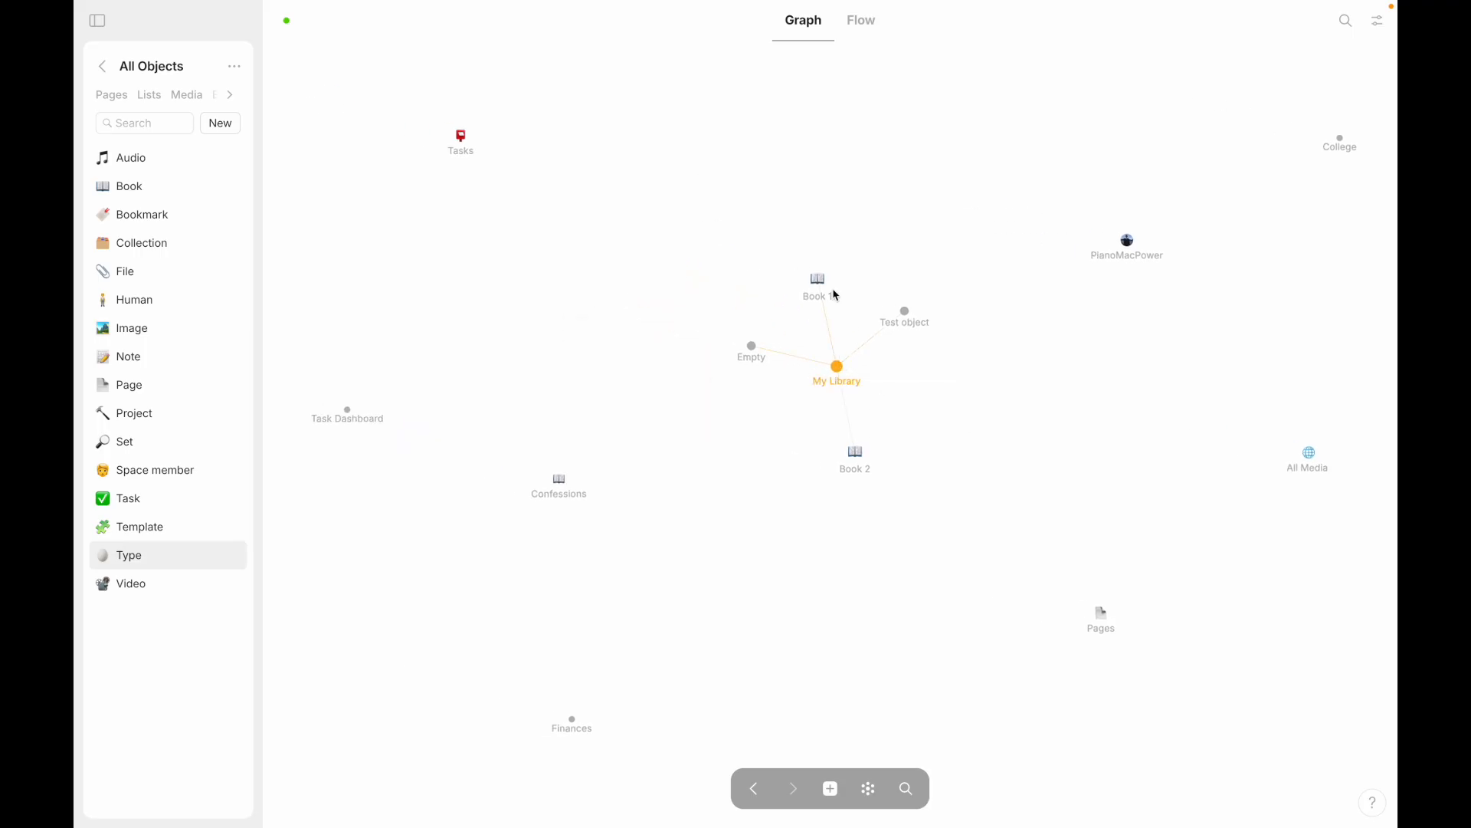
pyautogui.click(836, 367)
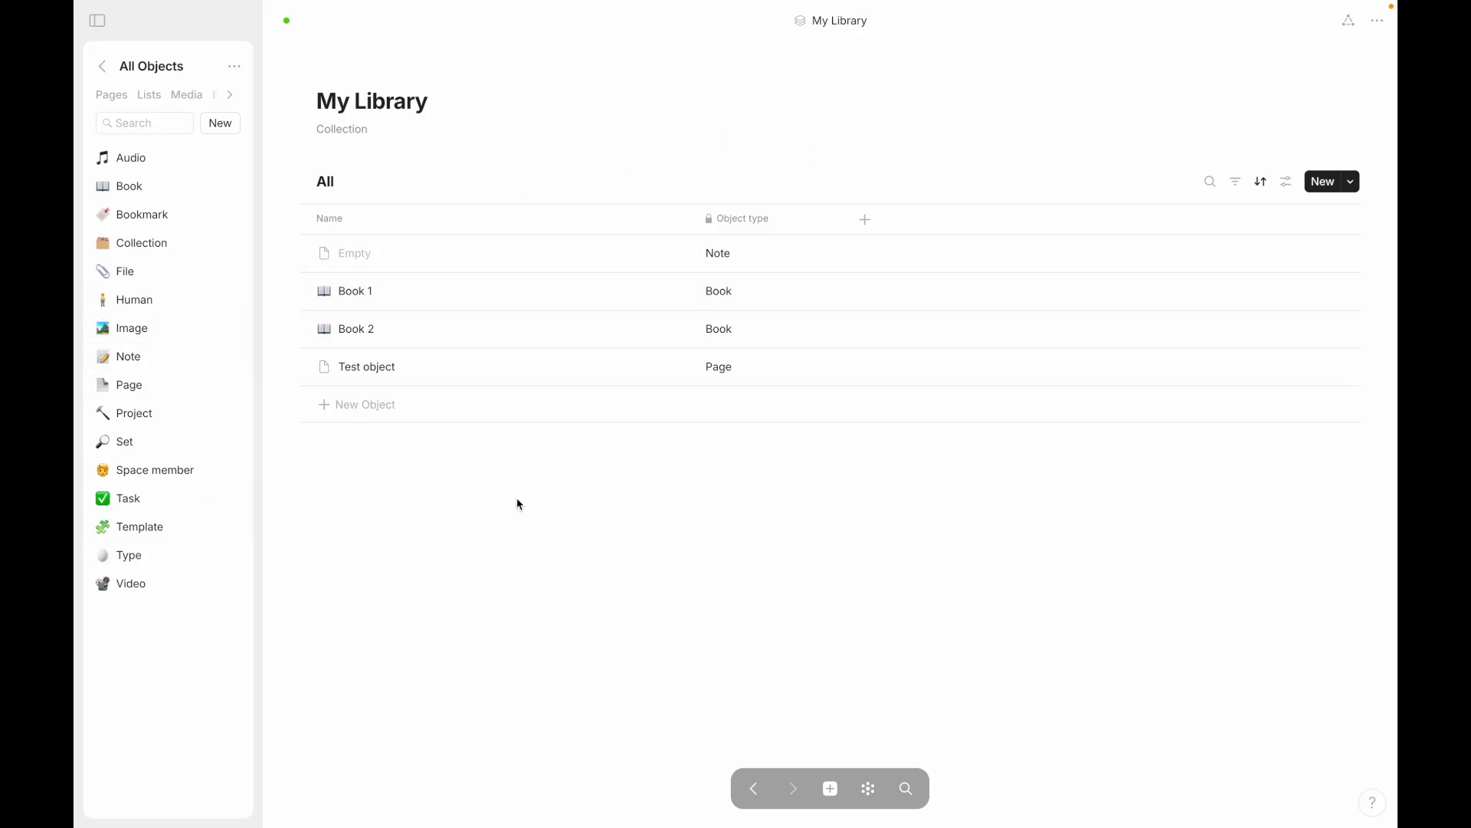
pyautogui.click(868, 789)
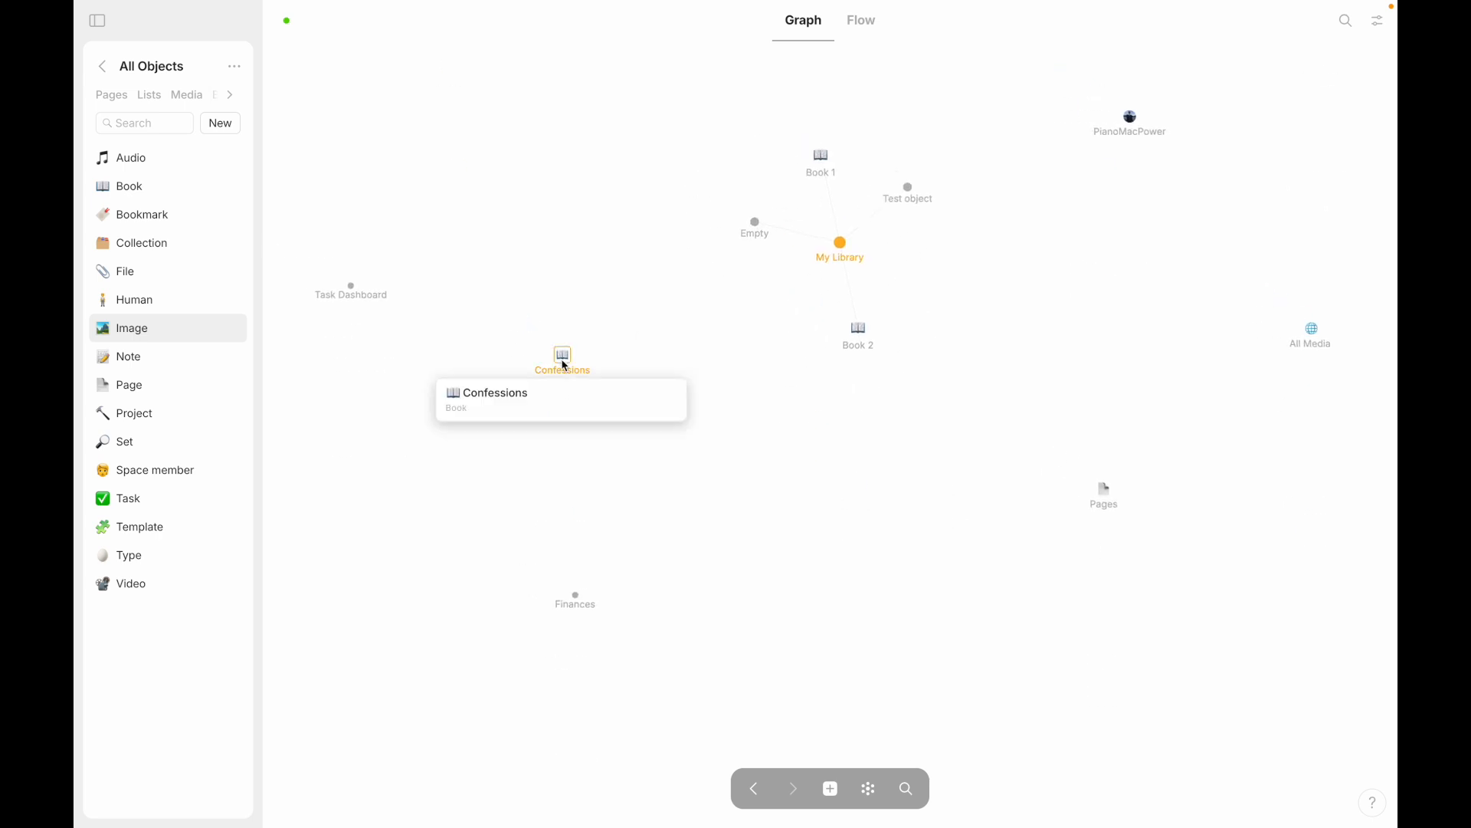
pyautogui.click(829, 258)
# Step: Add a new Book object named Confessions to the collection and look at its page
pyautogui.click(374, 404)
pyautogui.write('Confessions')
pyautogui.press('Return')
pyautogui.click(356, 375)
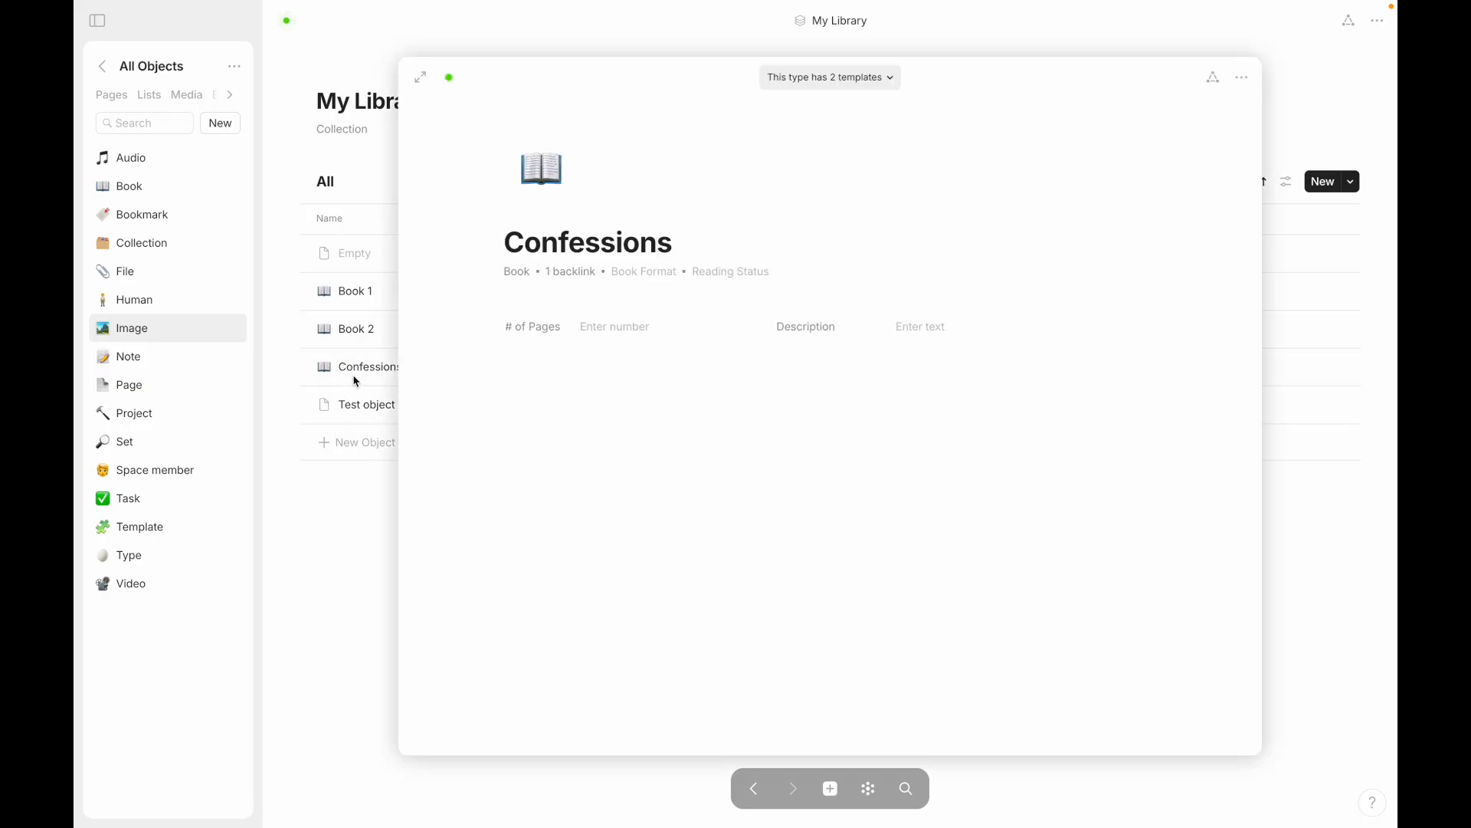
pyautogui.click(387, 736)
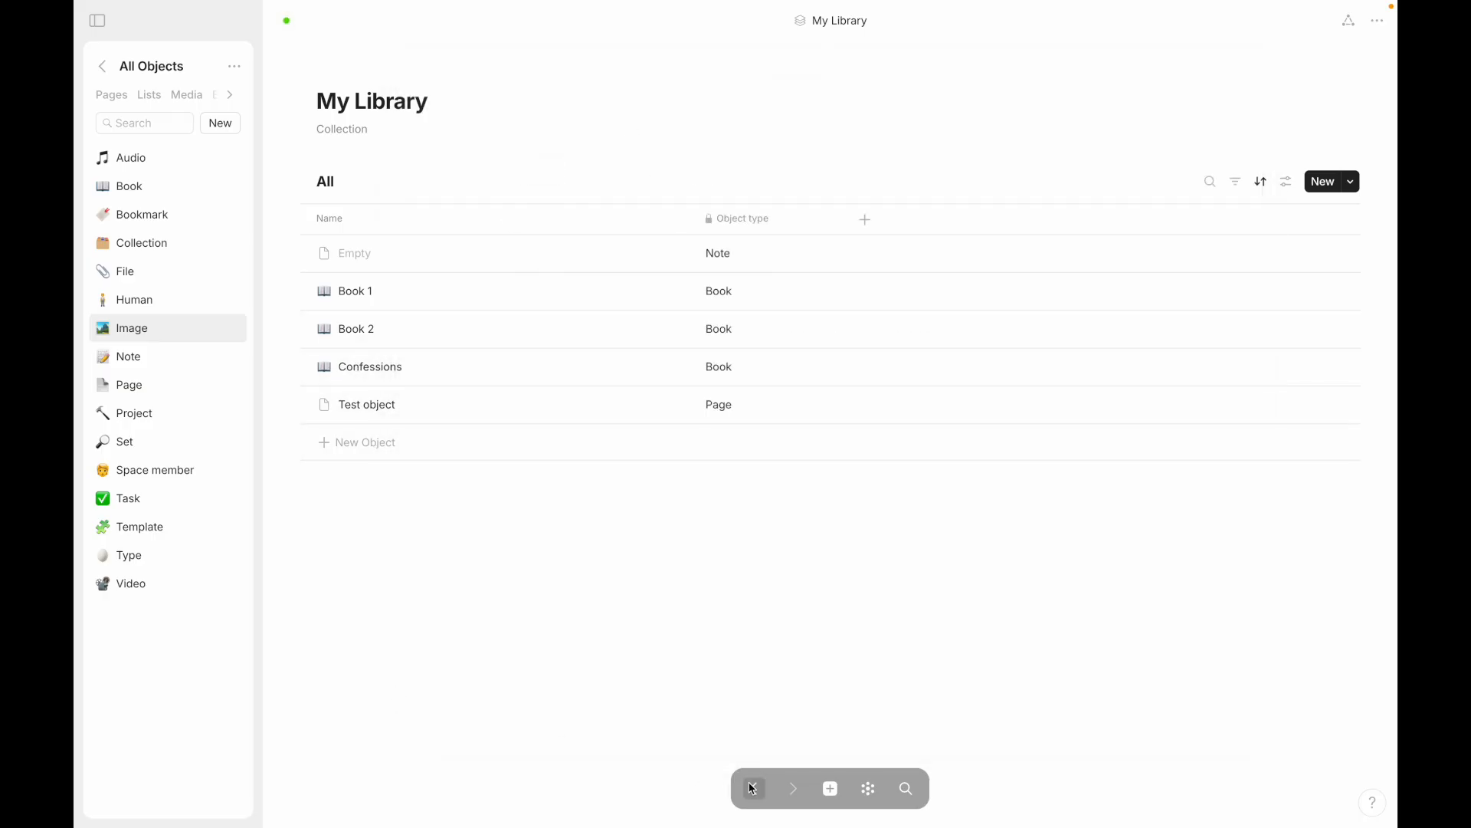
# Step: Open the original Confessions book from the graph and add it to the My Library collection
pyautogui.click(752, 789)
pyautogui.click(538, 451)
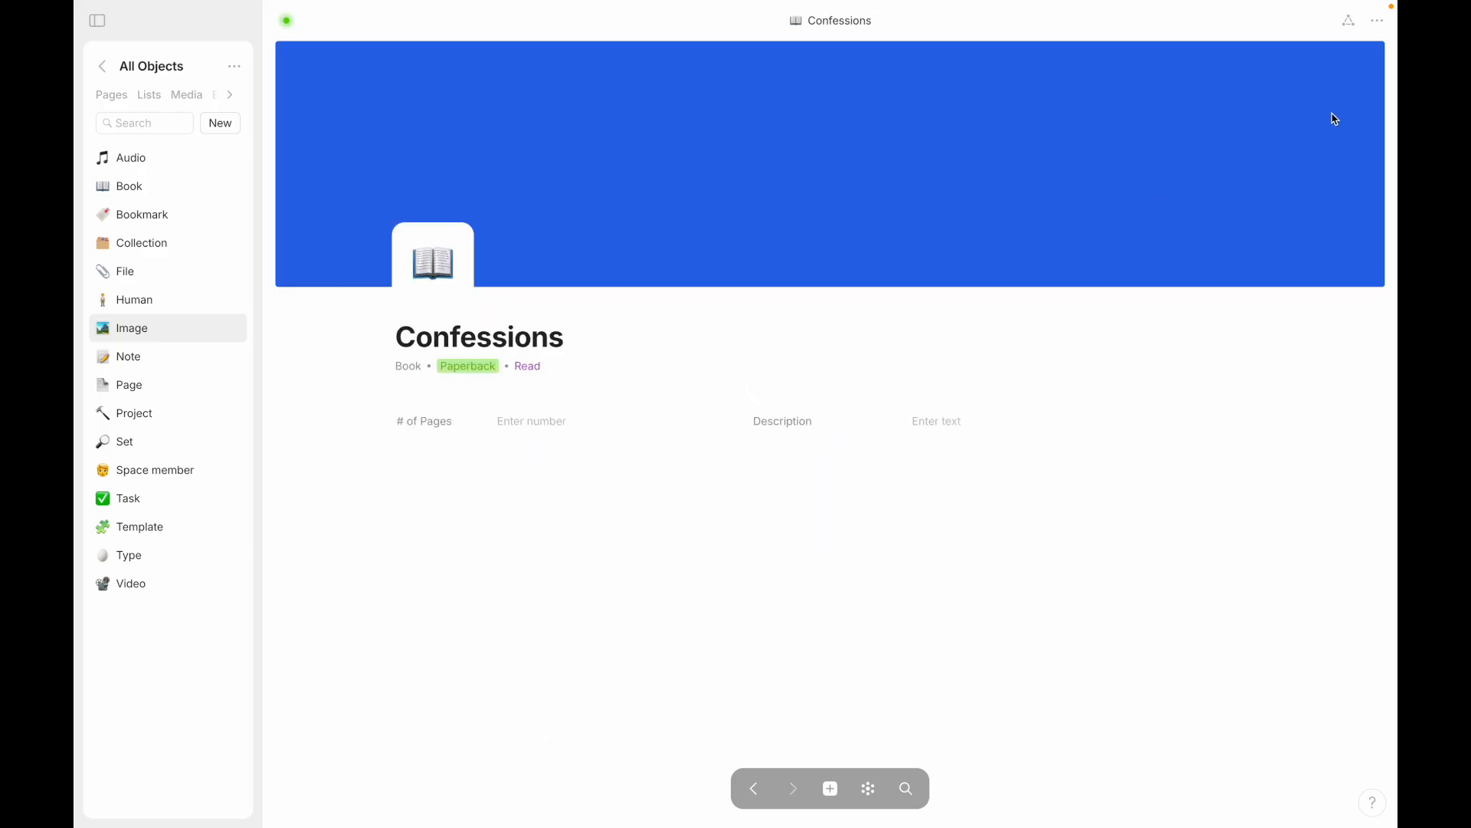
pyautogui.click(1376, 28)
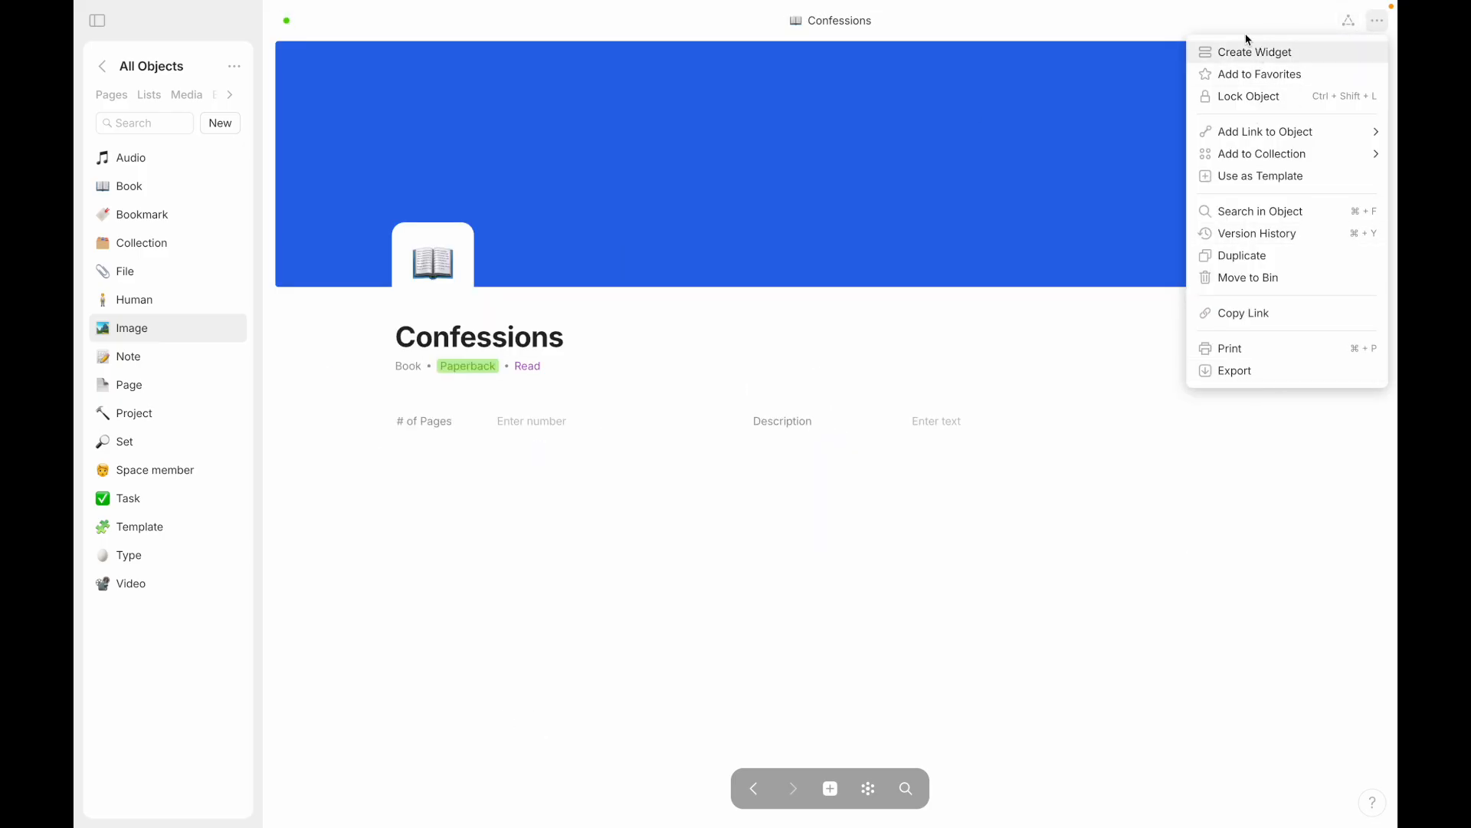
pyautogui.moveTo(1233, 153)
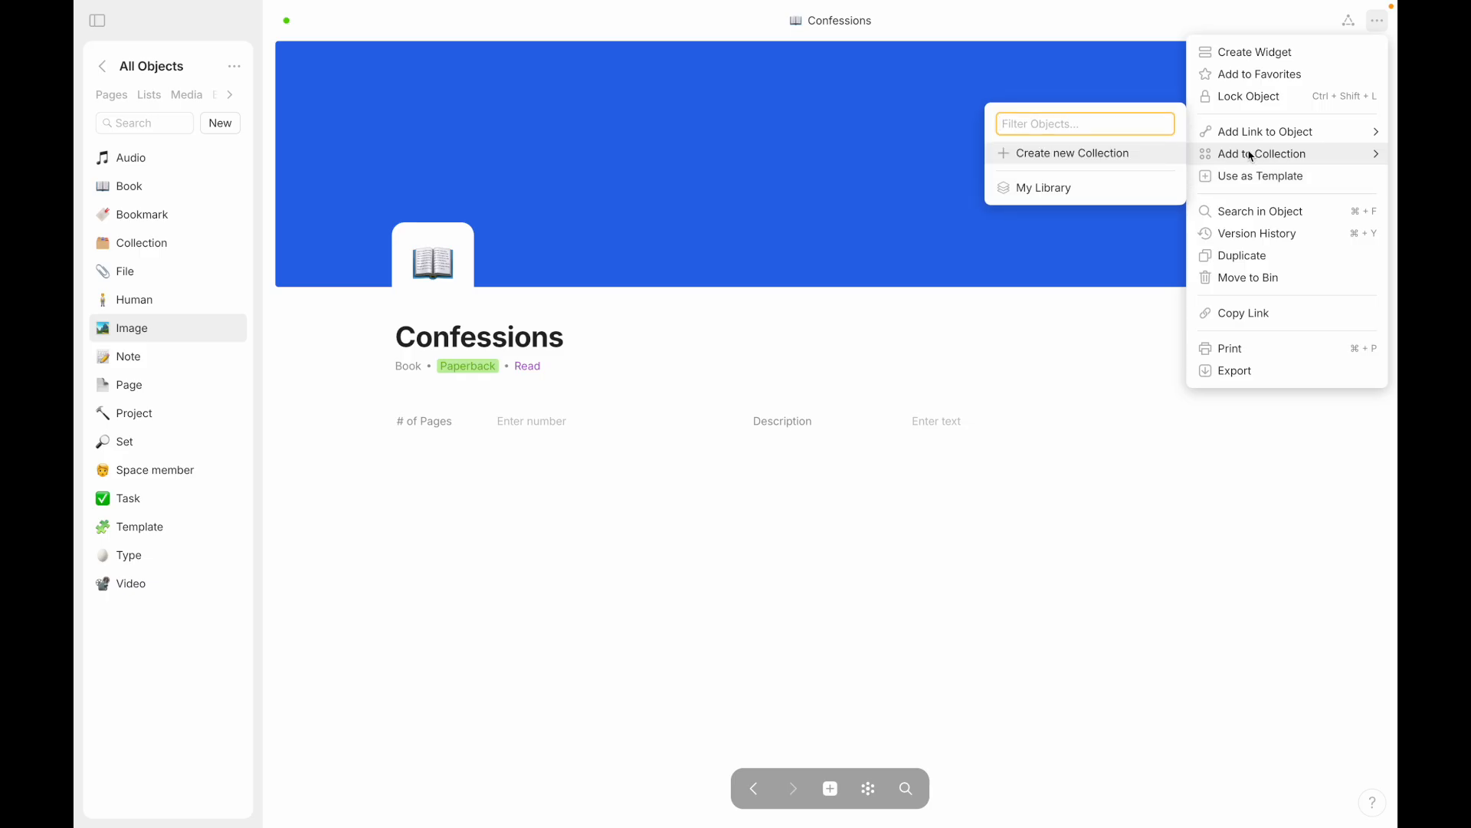
pyautogui.click(1129, 196)
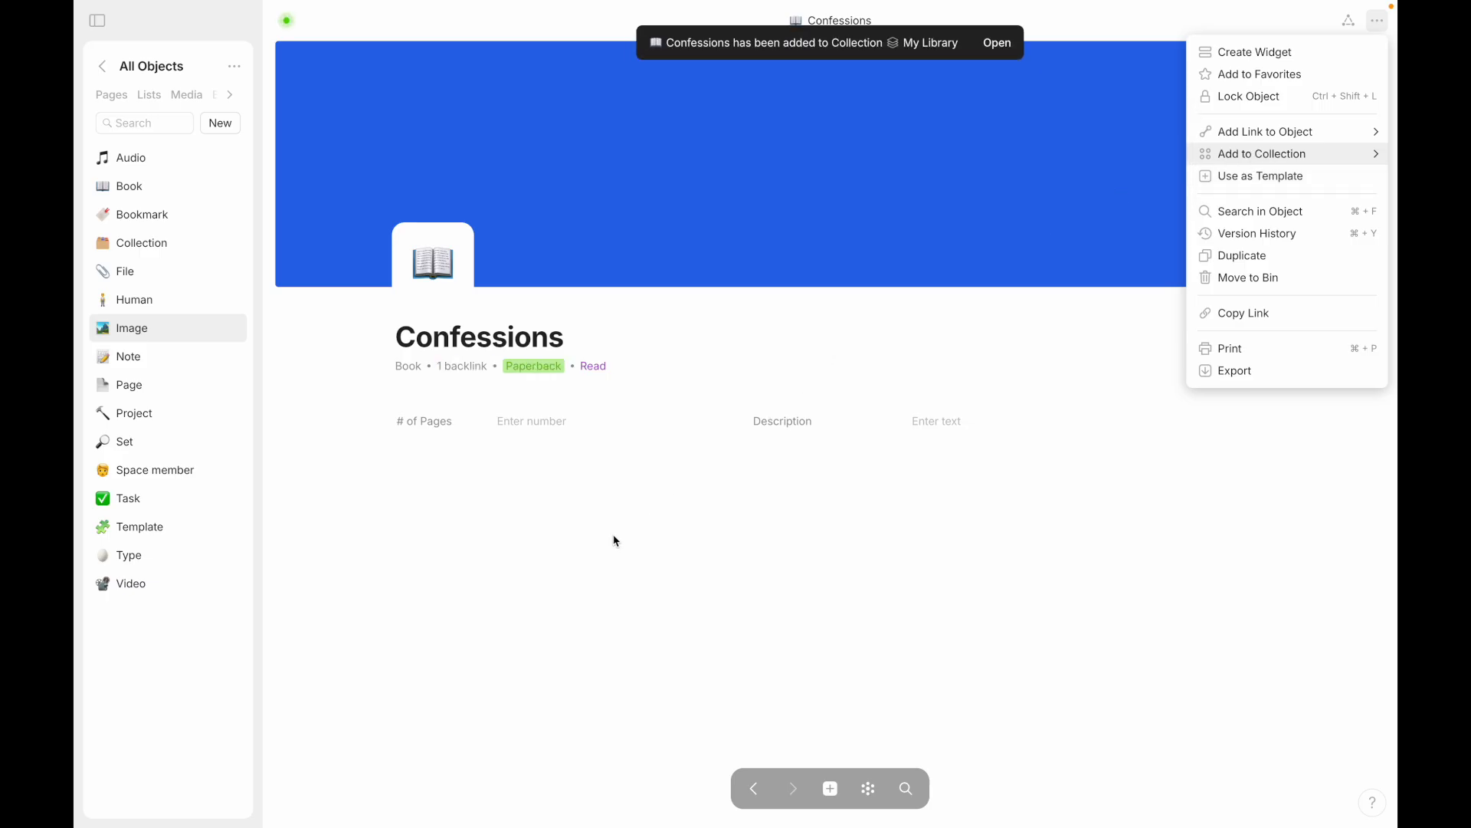
pyautogui.press('Escape')
# Step: Follow the Confessions backlink to My Library and compare the two Confessions books listed there
pyautogui.click(464, 367)
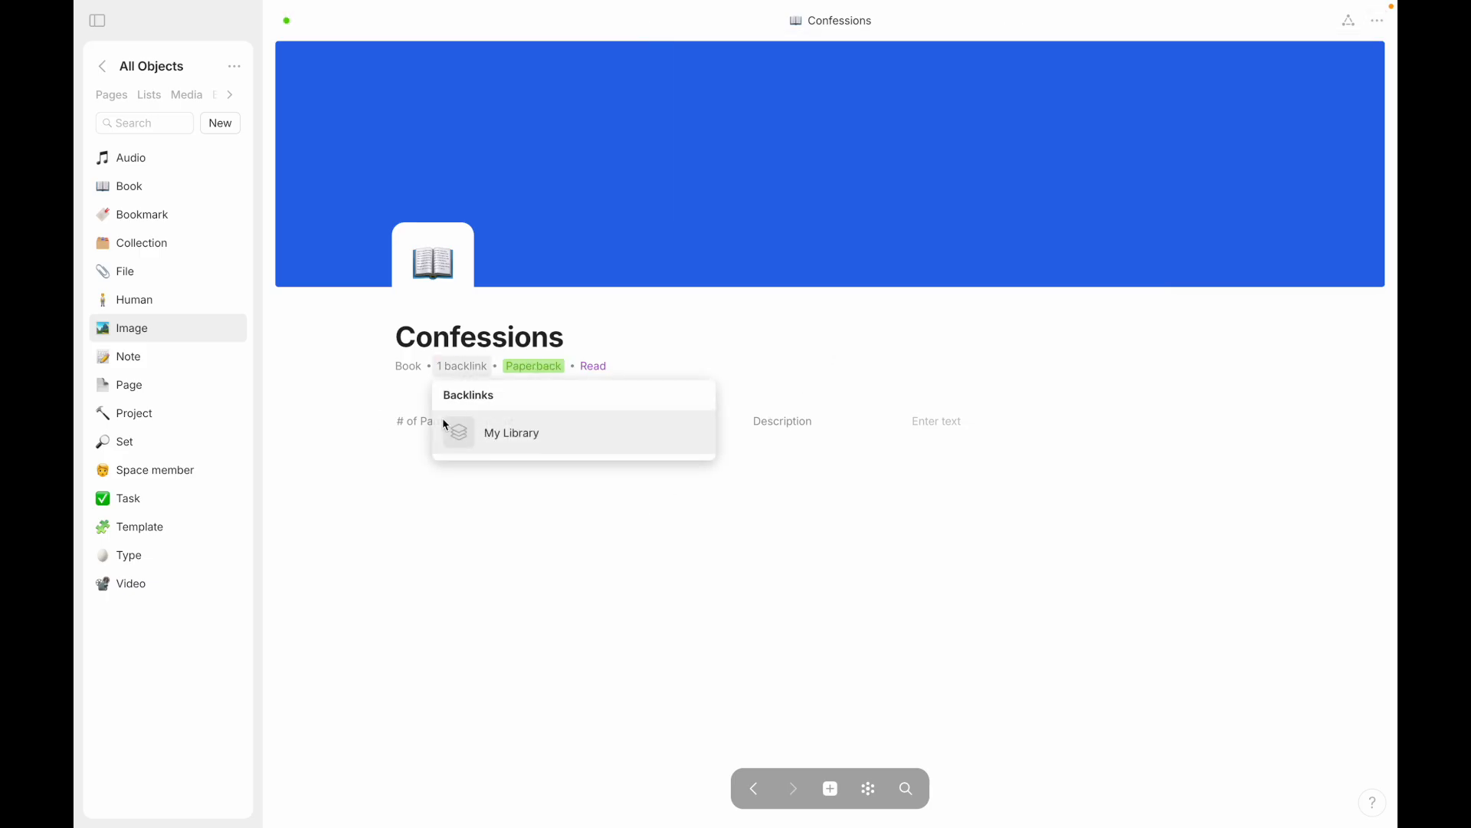
pyautogui.click(507, 435)
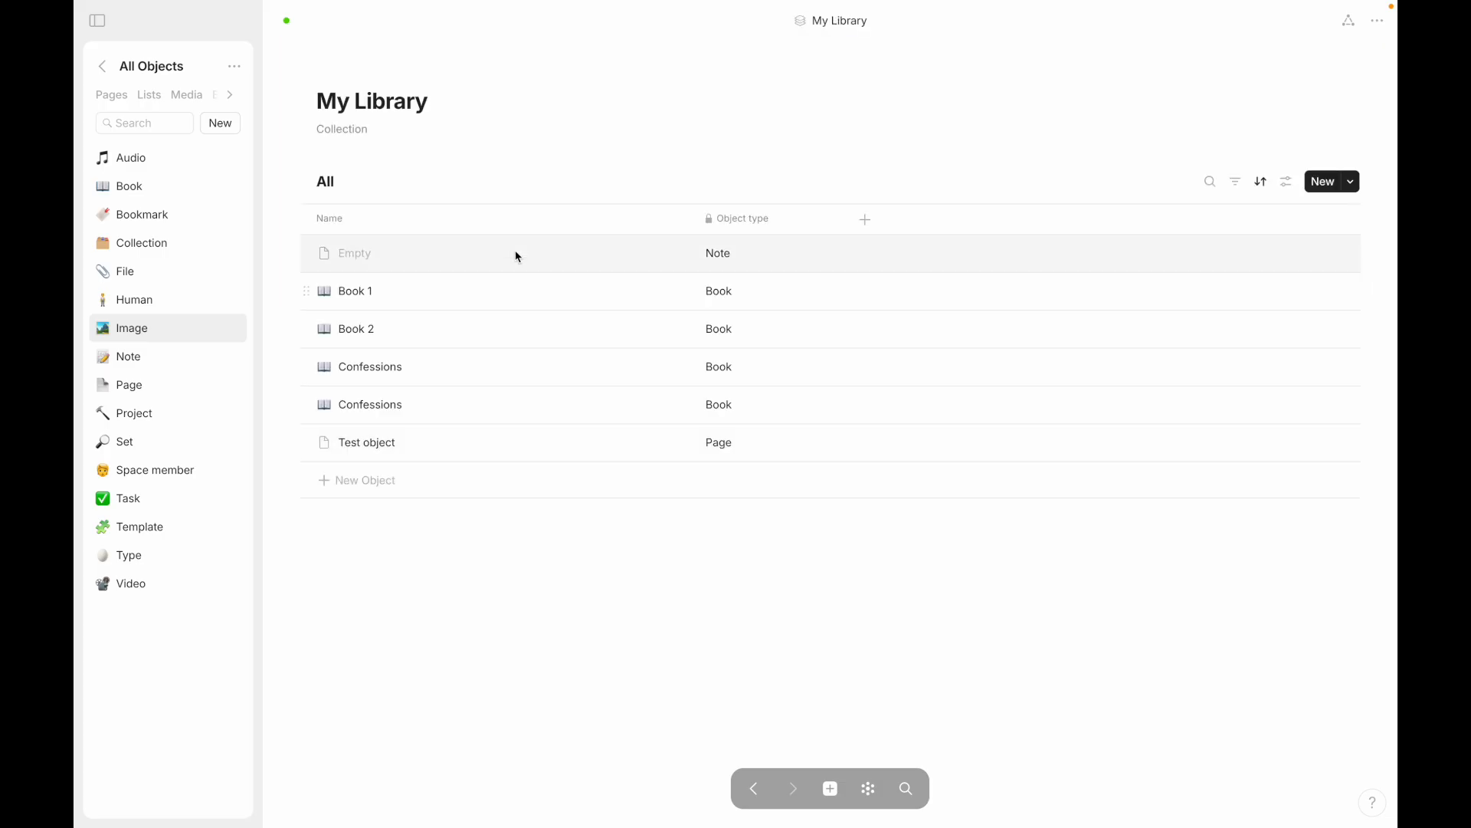
pyautogui.click(388, 379)
pyautogui.click(395, 604)
pyautogui.click(368, 411)
pyautogui.click(377, 567)
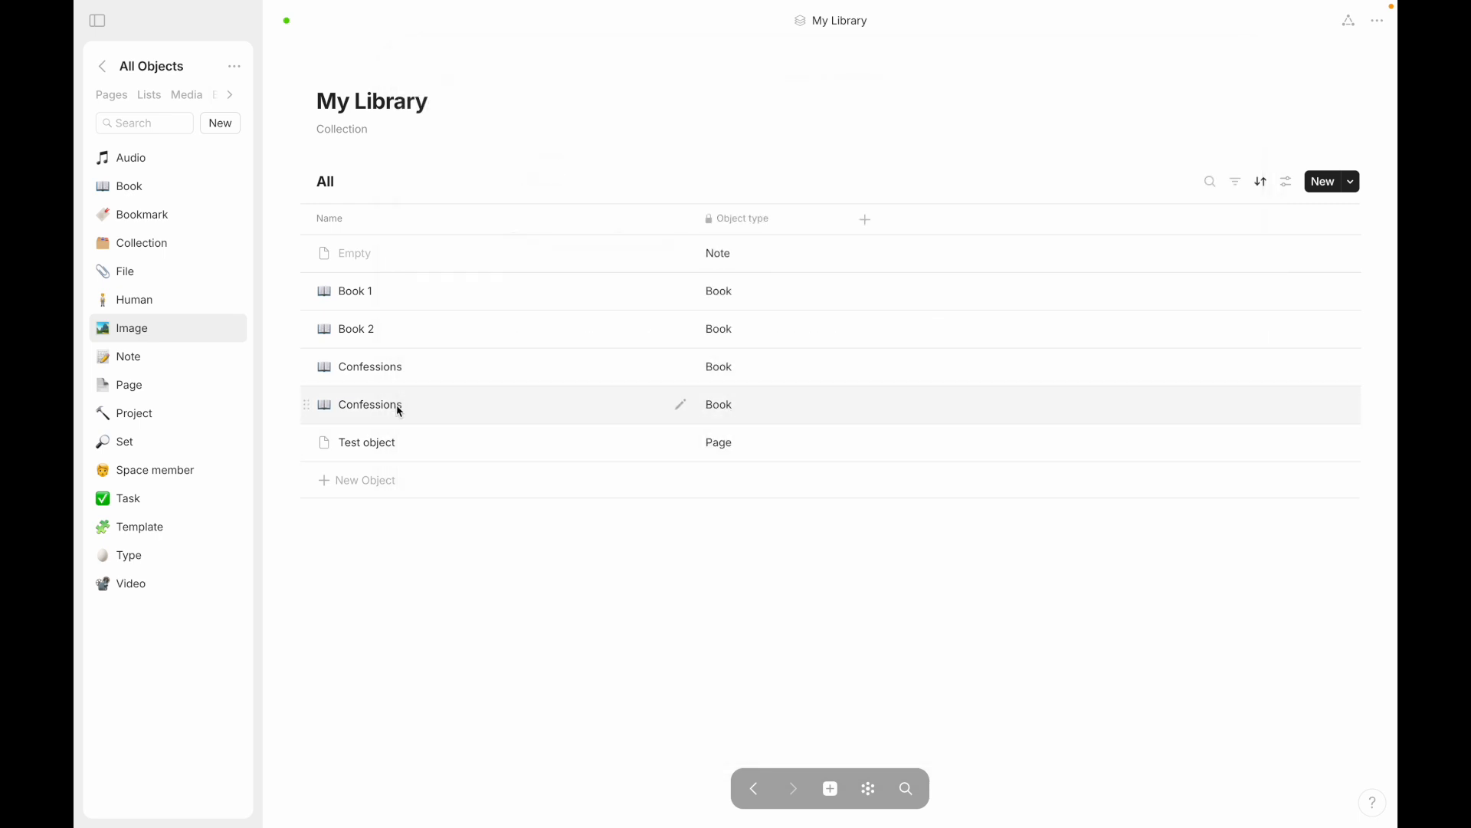
# Step: Rename the newly created duplicate book Confessions 2 and check the page of the original Confessions
pyautogui.click(398, 407)
pyautogui.write('2')
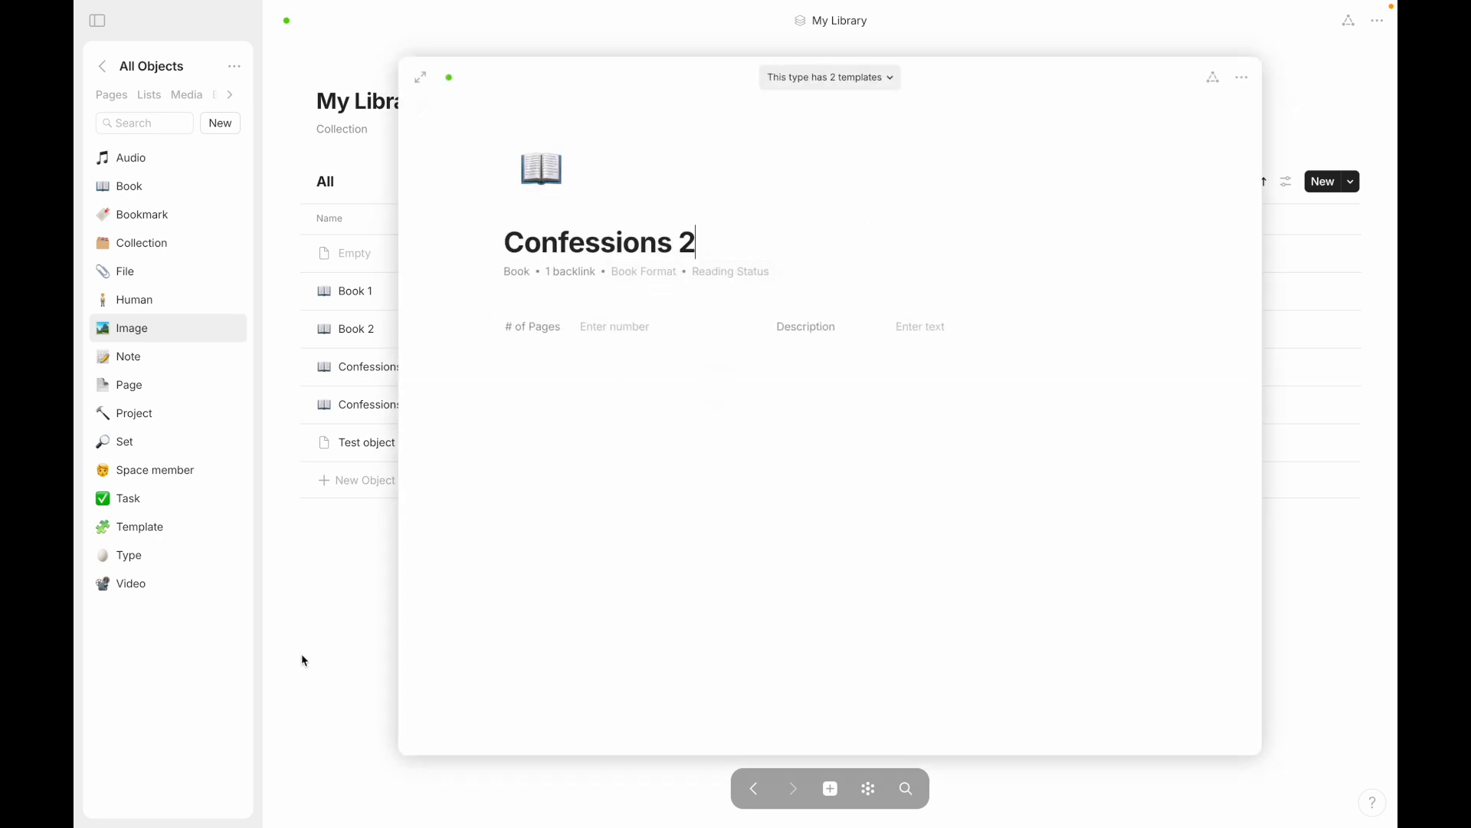
pyautogui.click(338, 703)
pyautogui.click(369, 368)
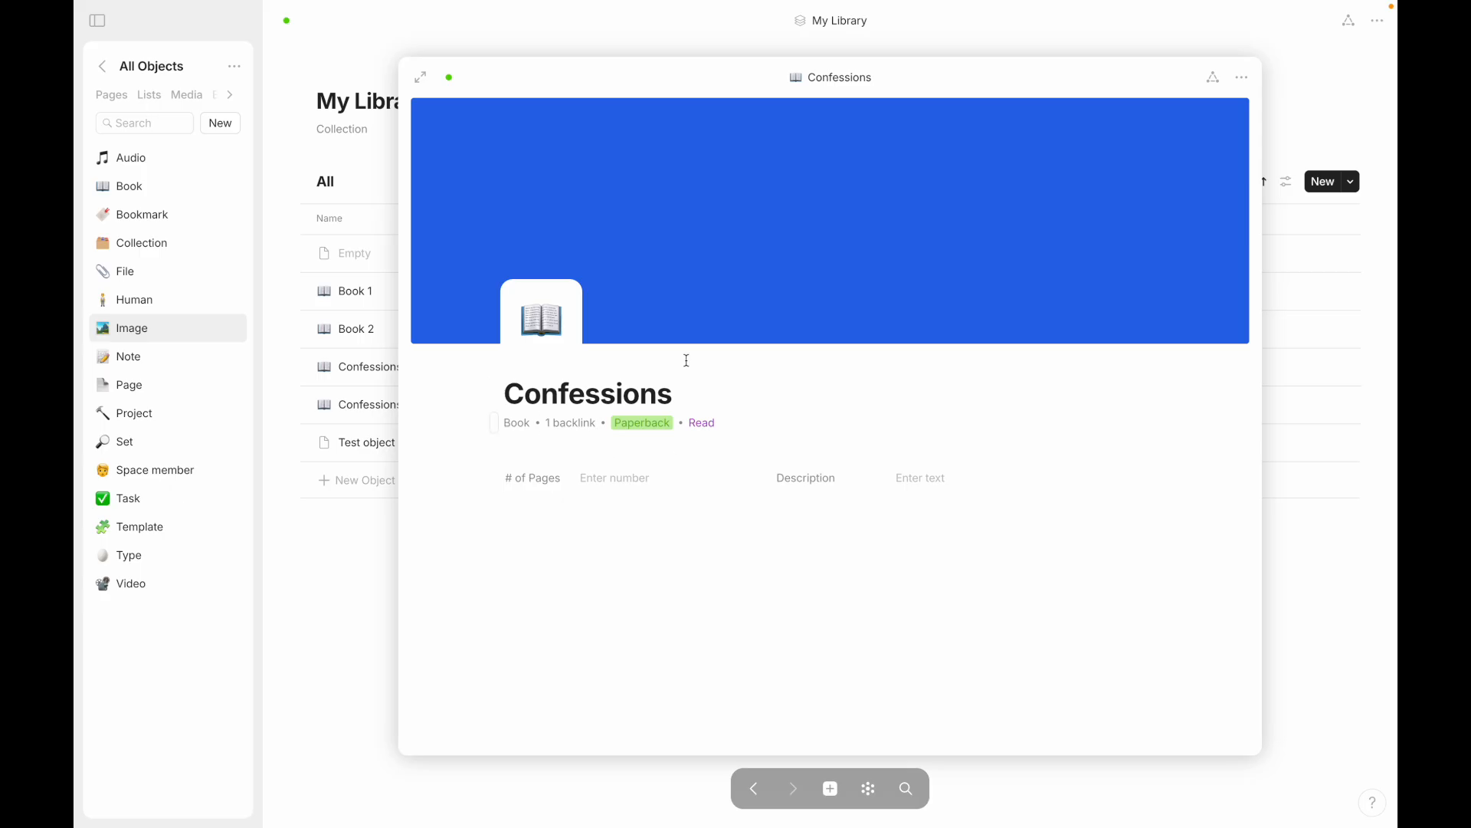
pyautogui.click(305, 568)
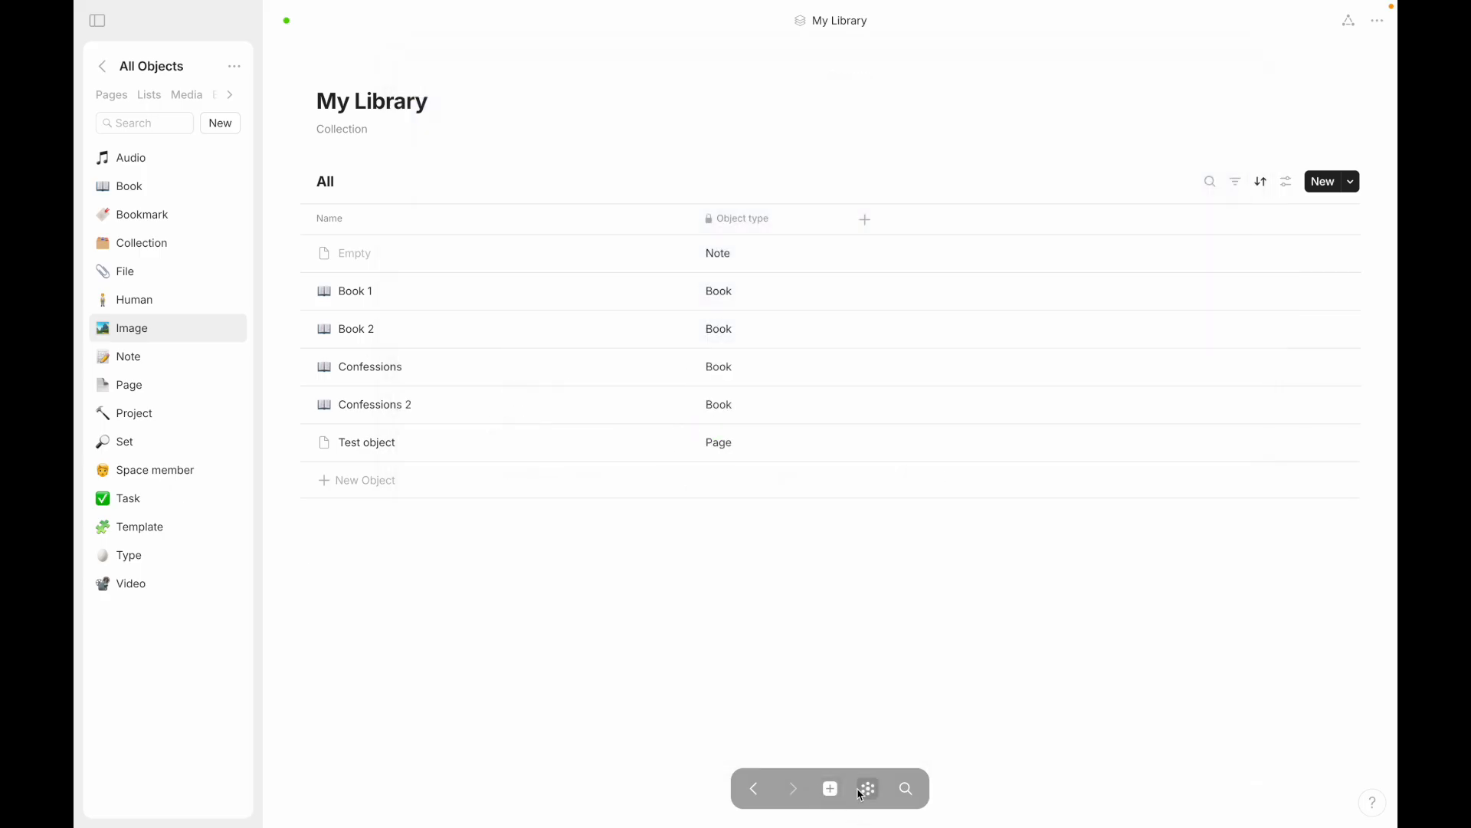
# Step: View My Library's links in the graph, then check the object types of the note and Test object in the collection
pyautogui.click(866, 789)
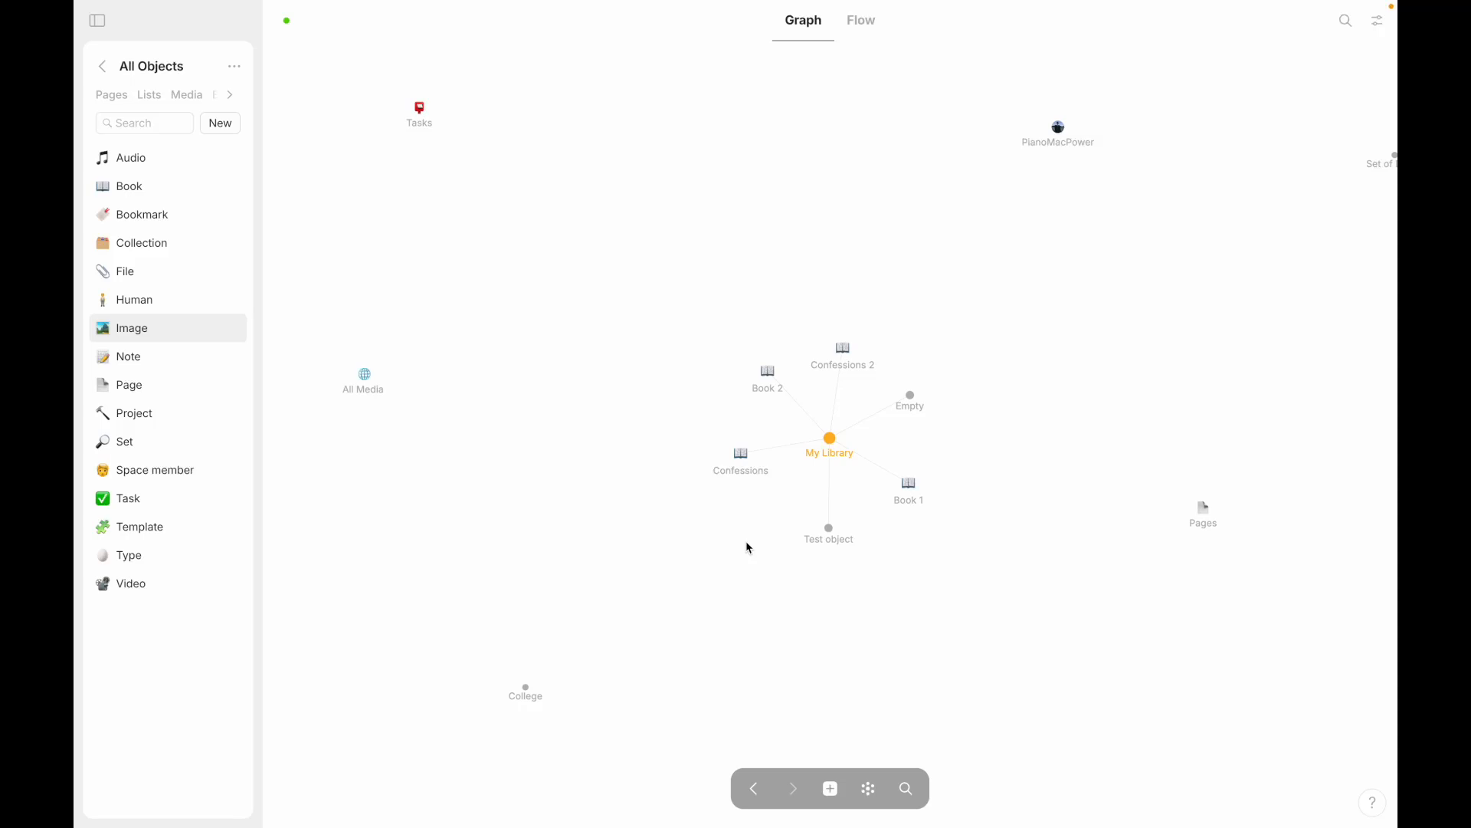
pyautogui.click(830, 438)
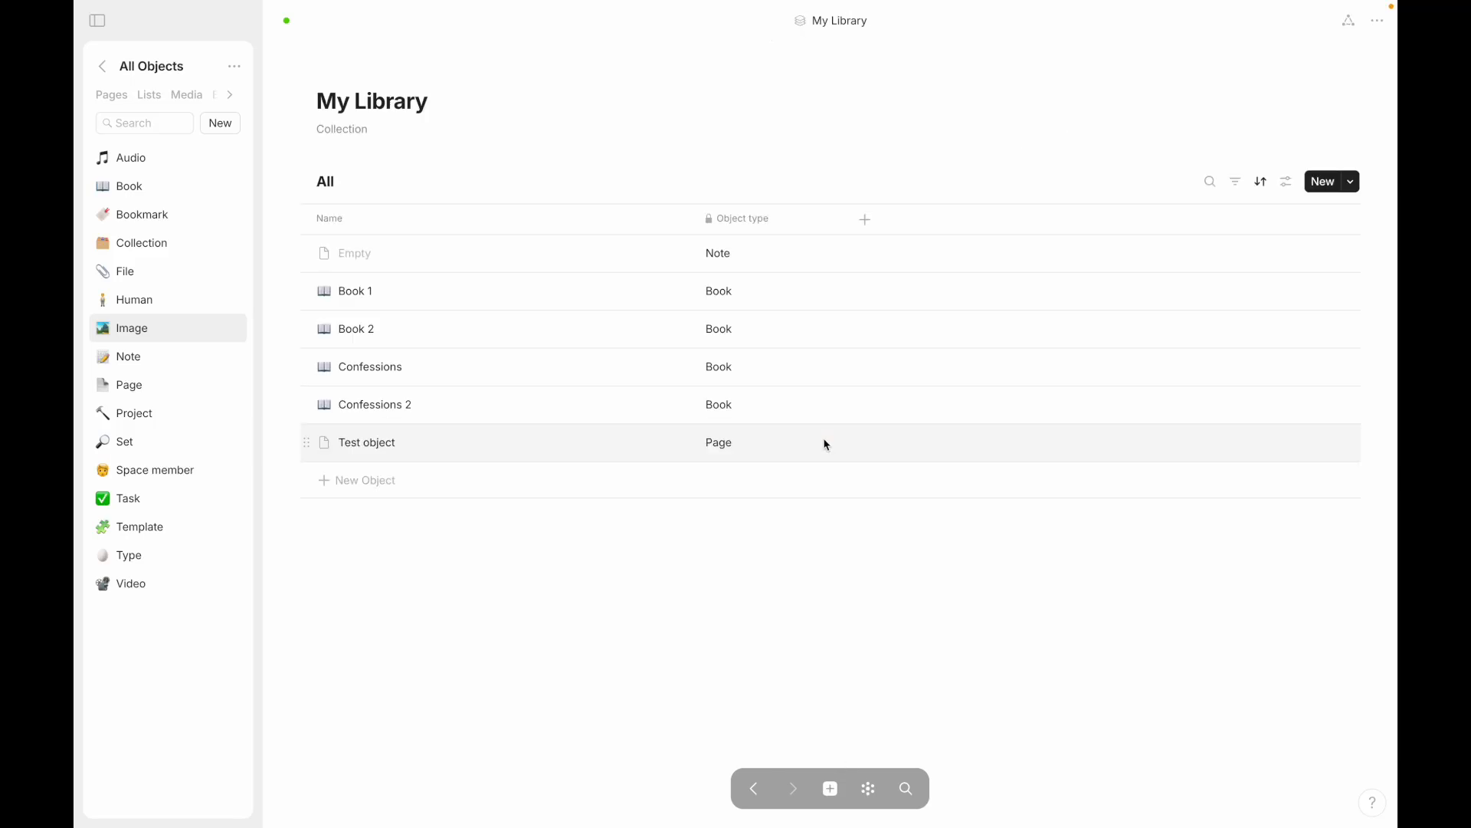
pyautogui.click(722, 258)
pyautogui.click(734, 442)
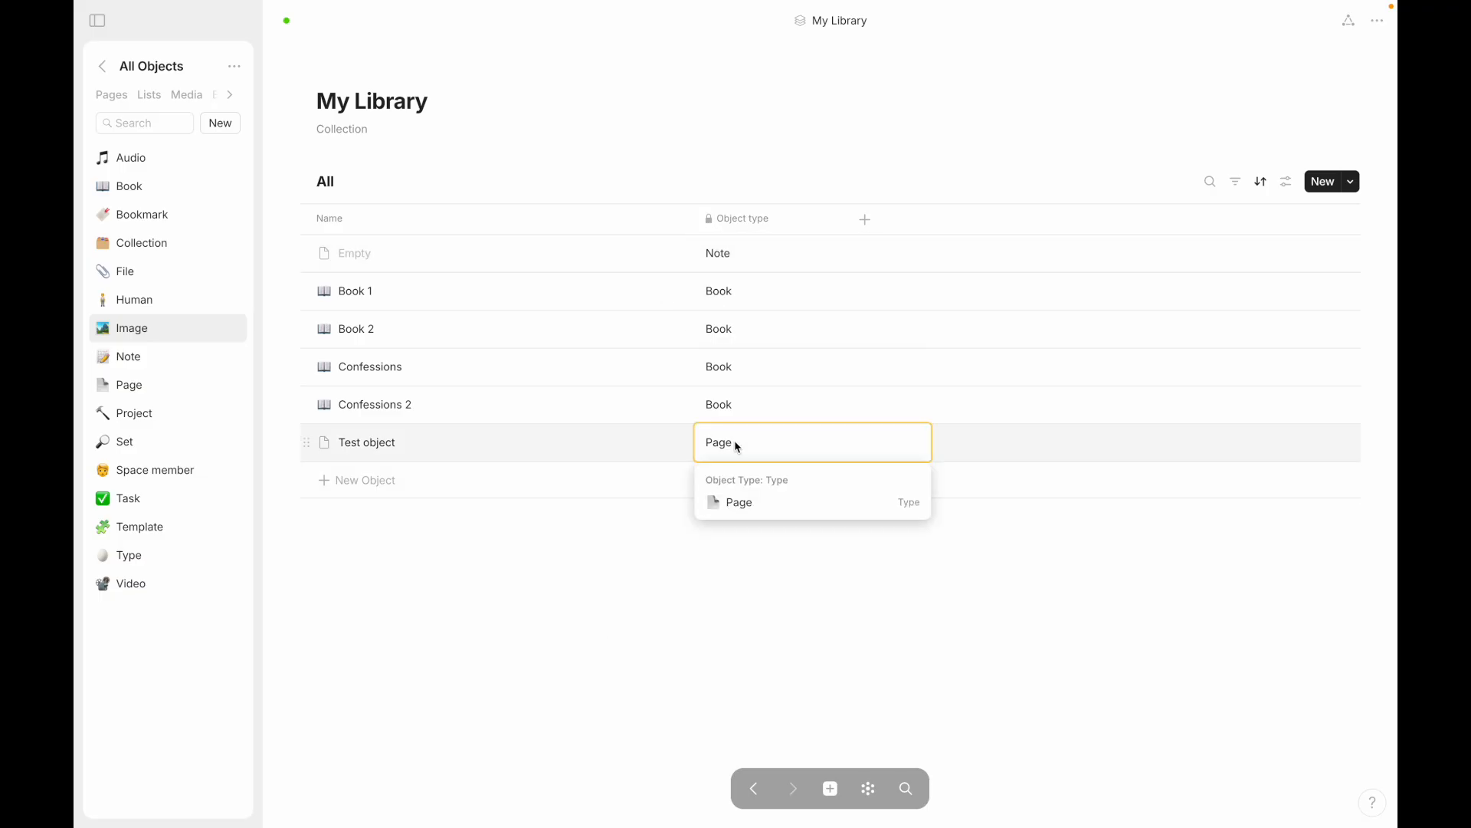
pyautogui.click(585, 553)
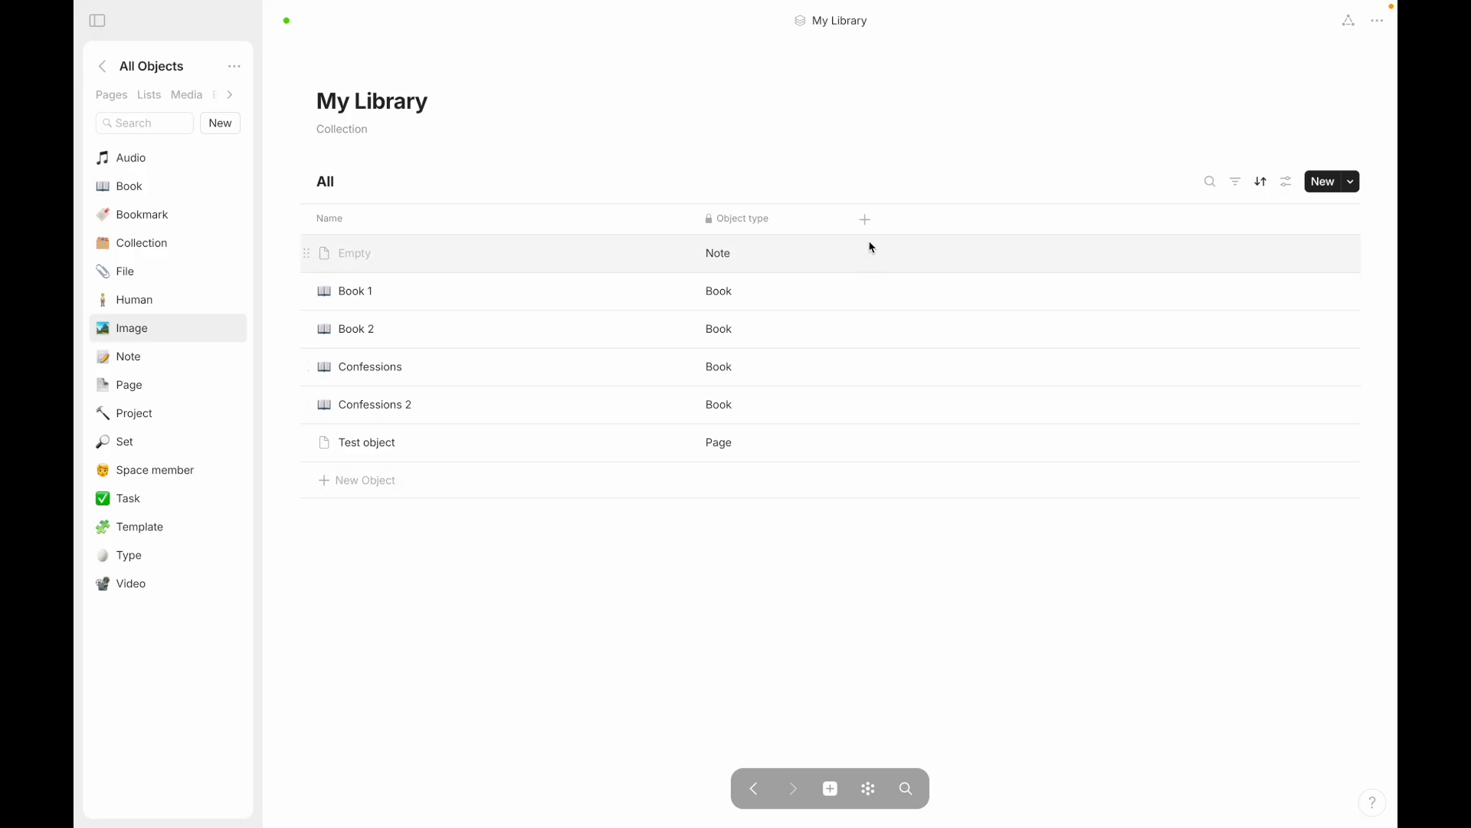
# Step: Add the existing Book Format relation as a column in the collection
pyautogui.click(865, 220)
pyautogui.click(822, 488)
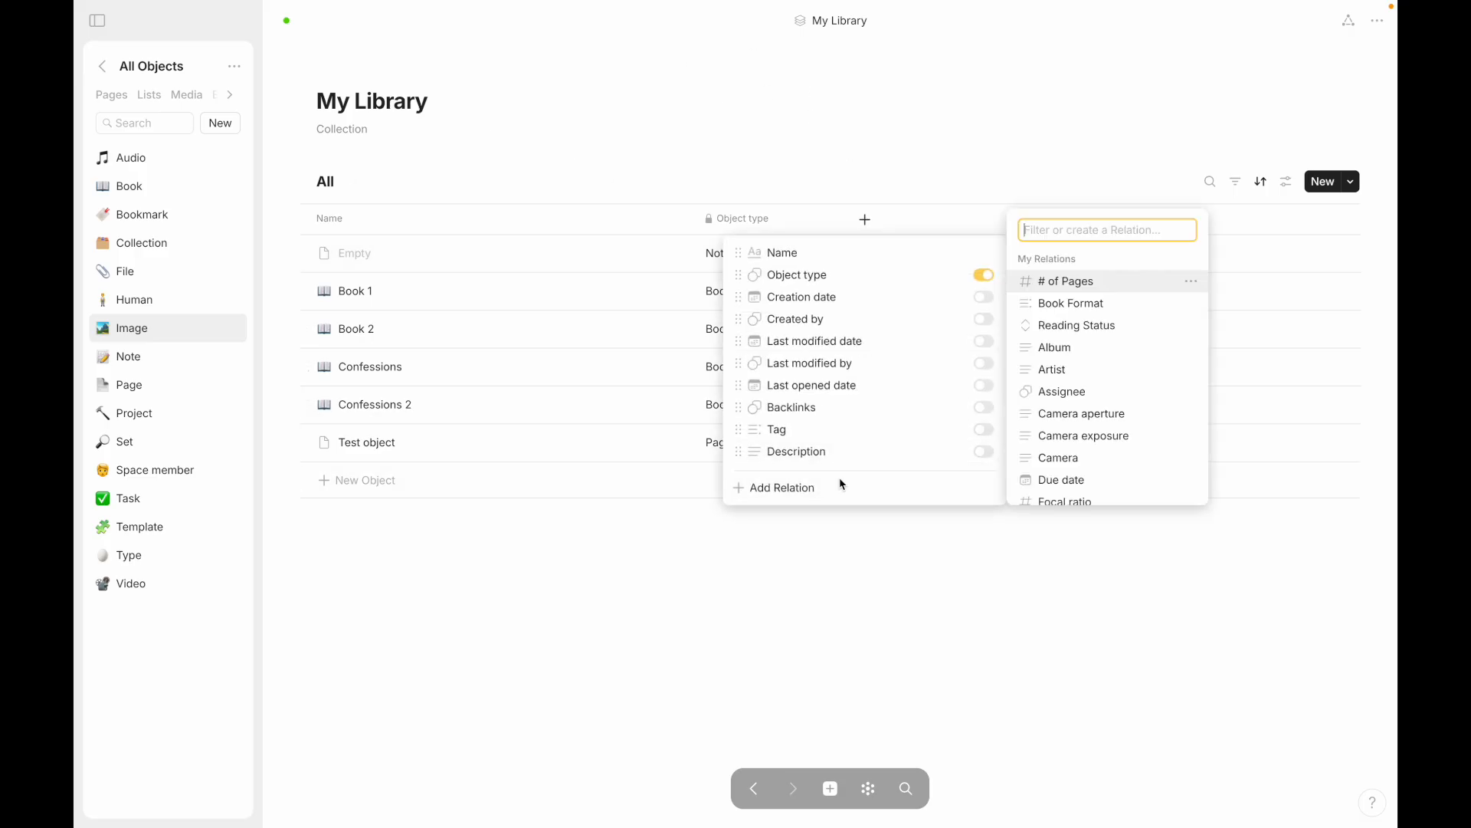
pyautogui.click(1067, 306)
pyautogui.click(1067, 306)
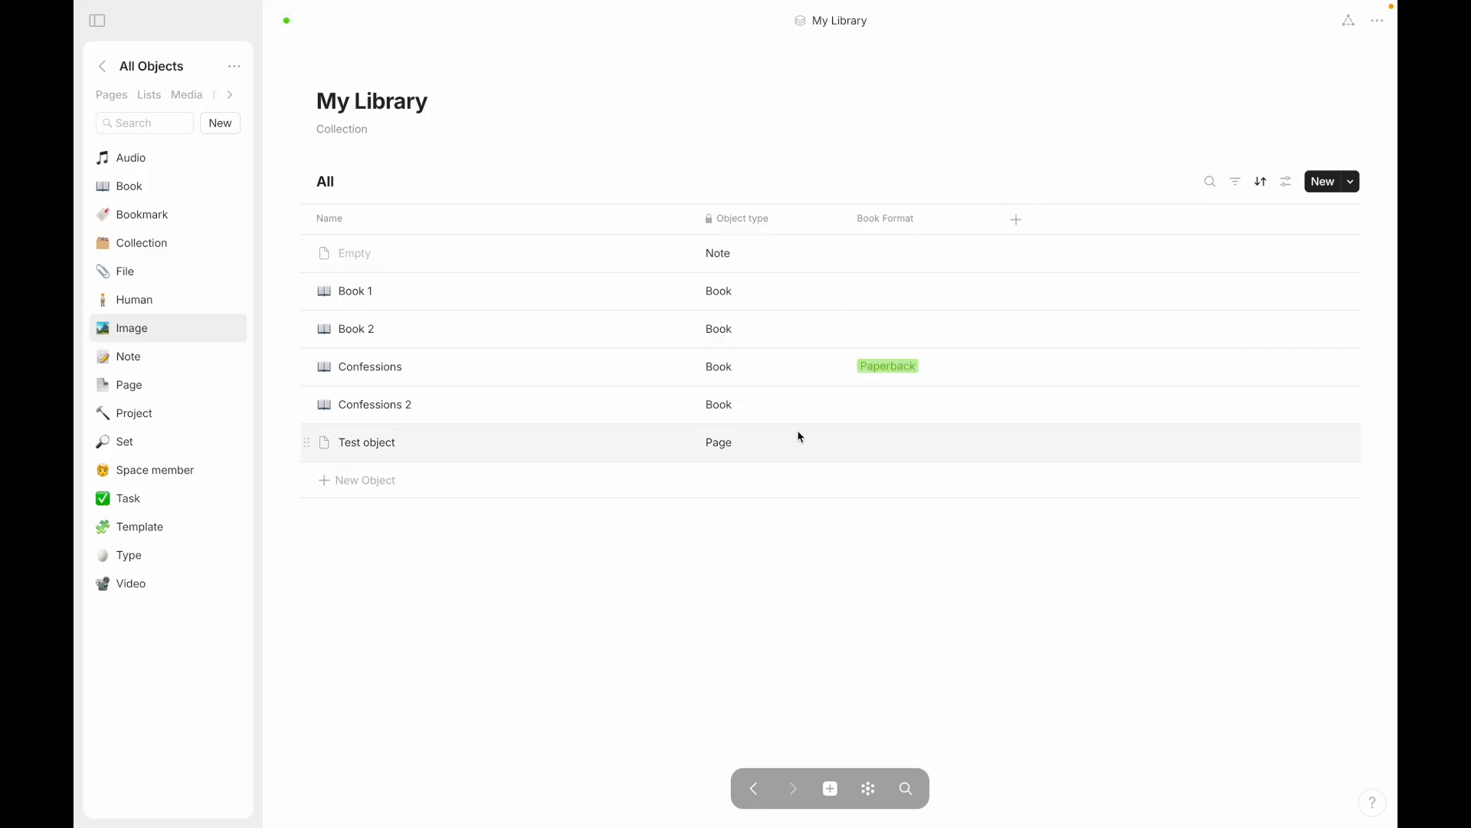
# Step: Review the relations of Test object and close it
pyautogui.click(397, 449)
pyautogui.click(1213, 77)
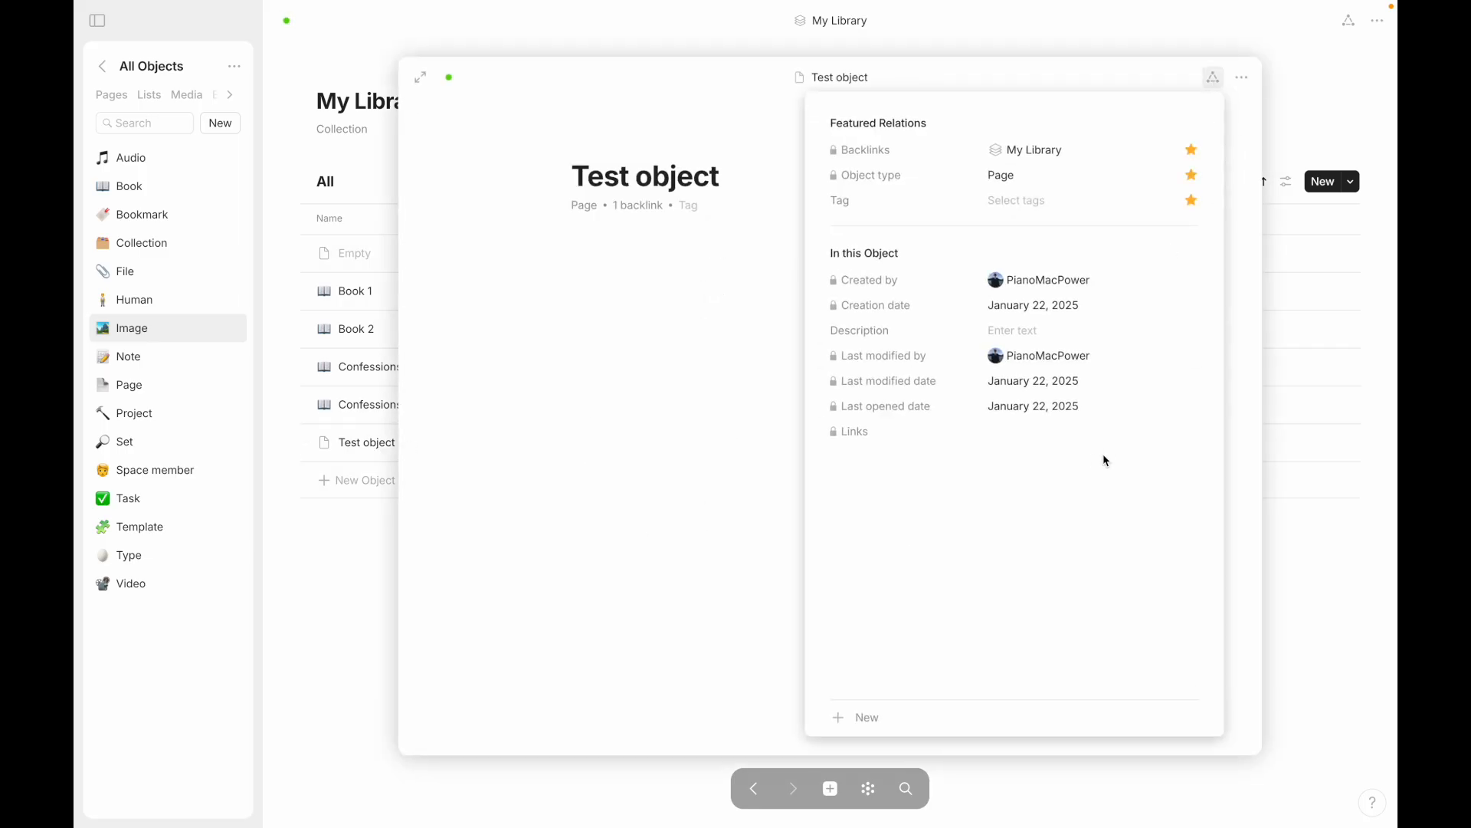
pyautogui.click(318, 600)
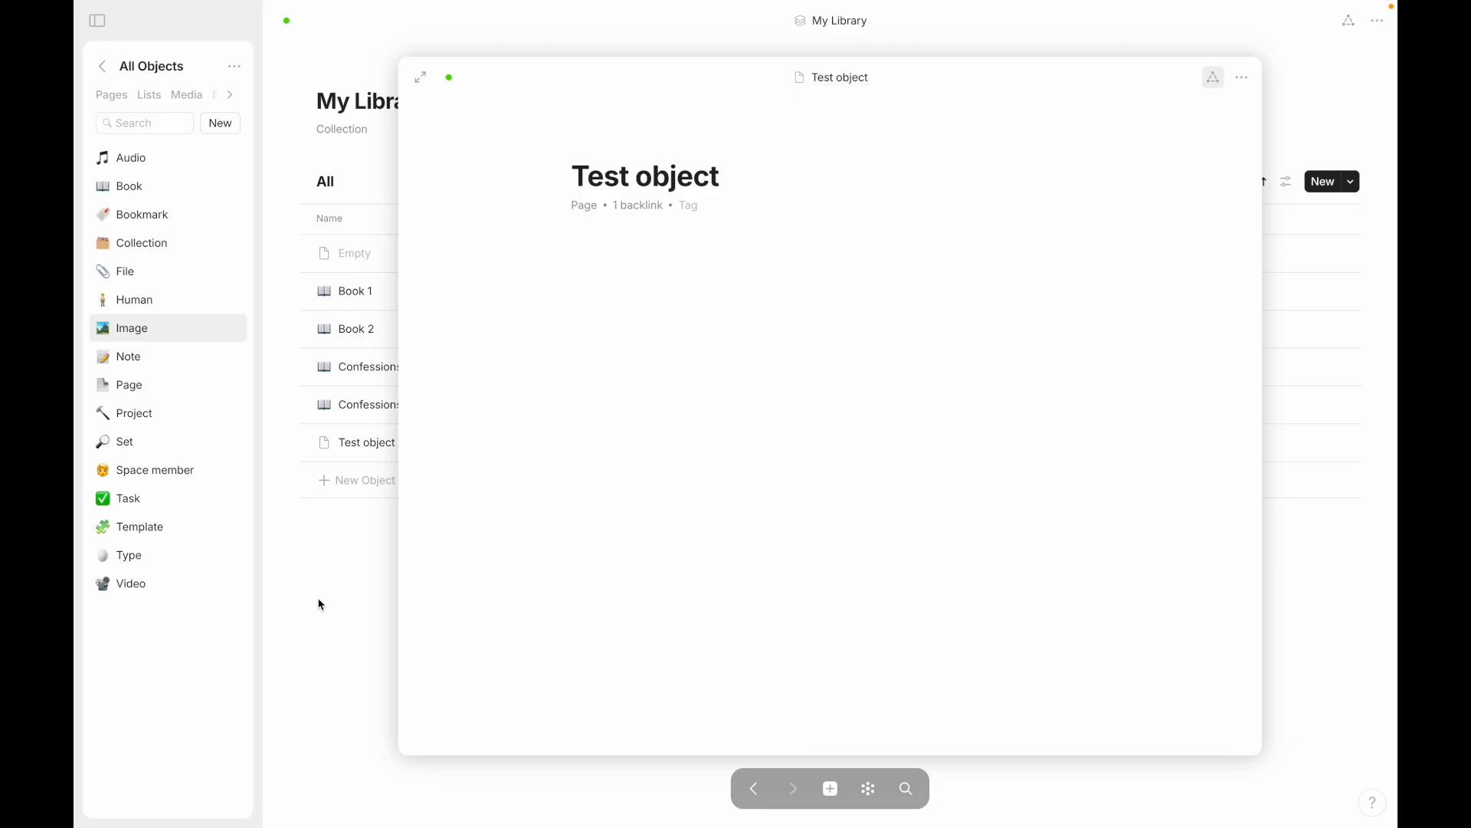
pyautogui.click(302, 587)
# Step: Set the Book Format of Test object to Hardback and check that relation in the object
pyautogui.click(907, 438)
pyautogui.click(882, 479)
pyautogui.click(394, 457)
pyautogui.click(394, 452)
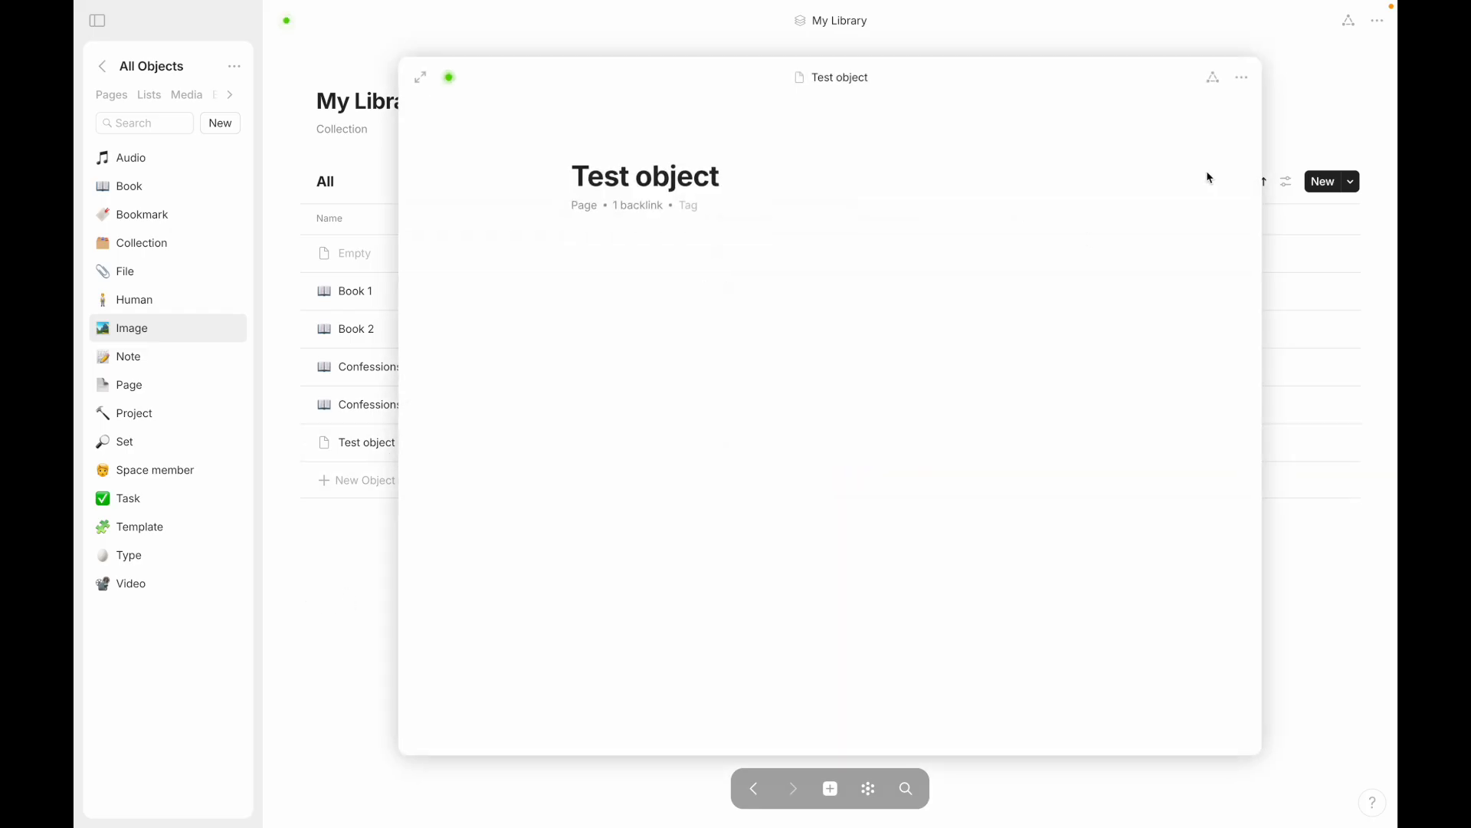
pyautogui.click(1211, 86)
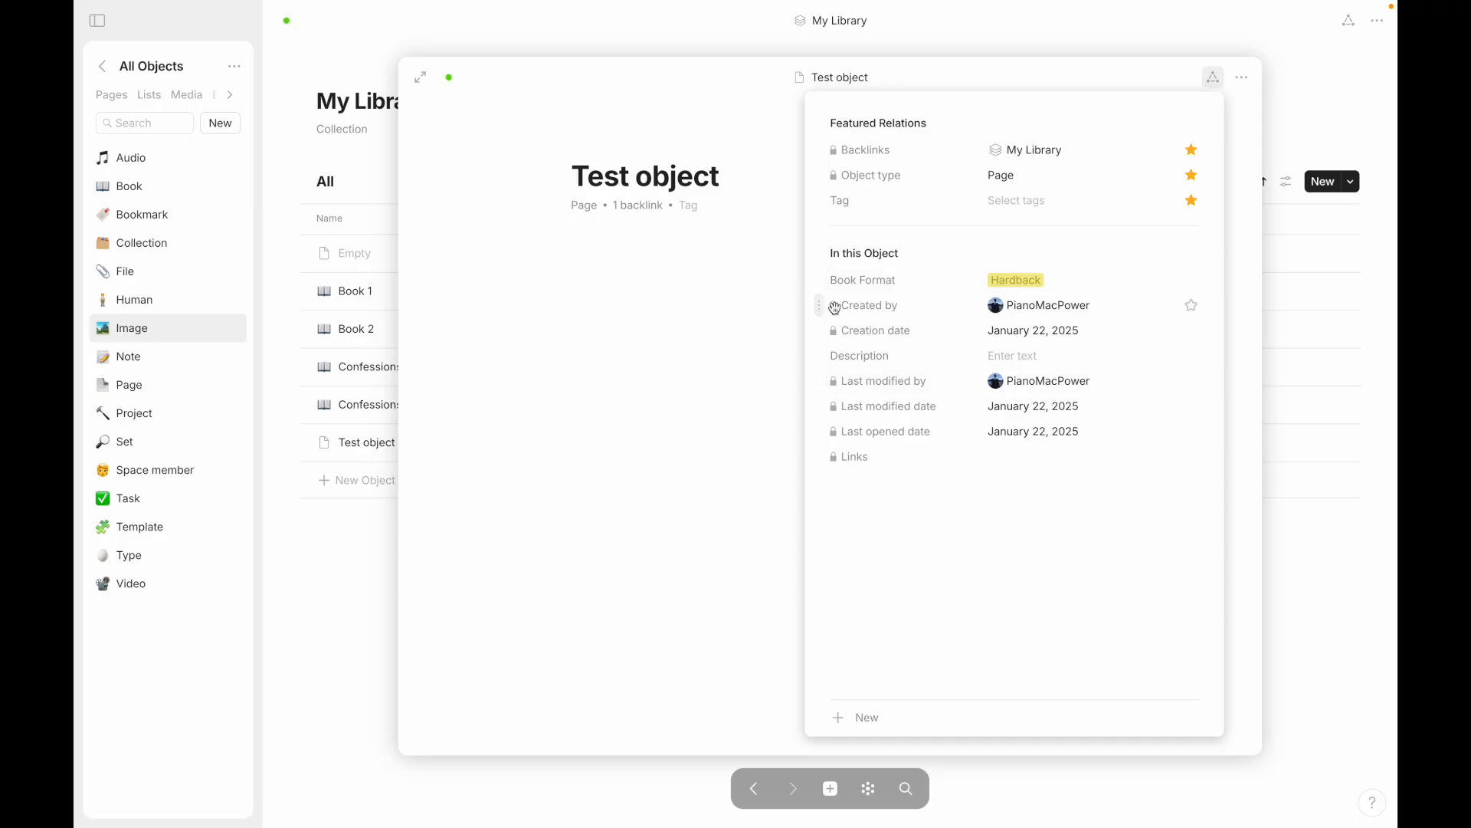
pyautogui.click(349, 670)
pyautogui.click(374, 670)
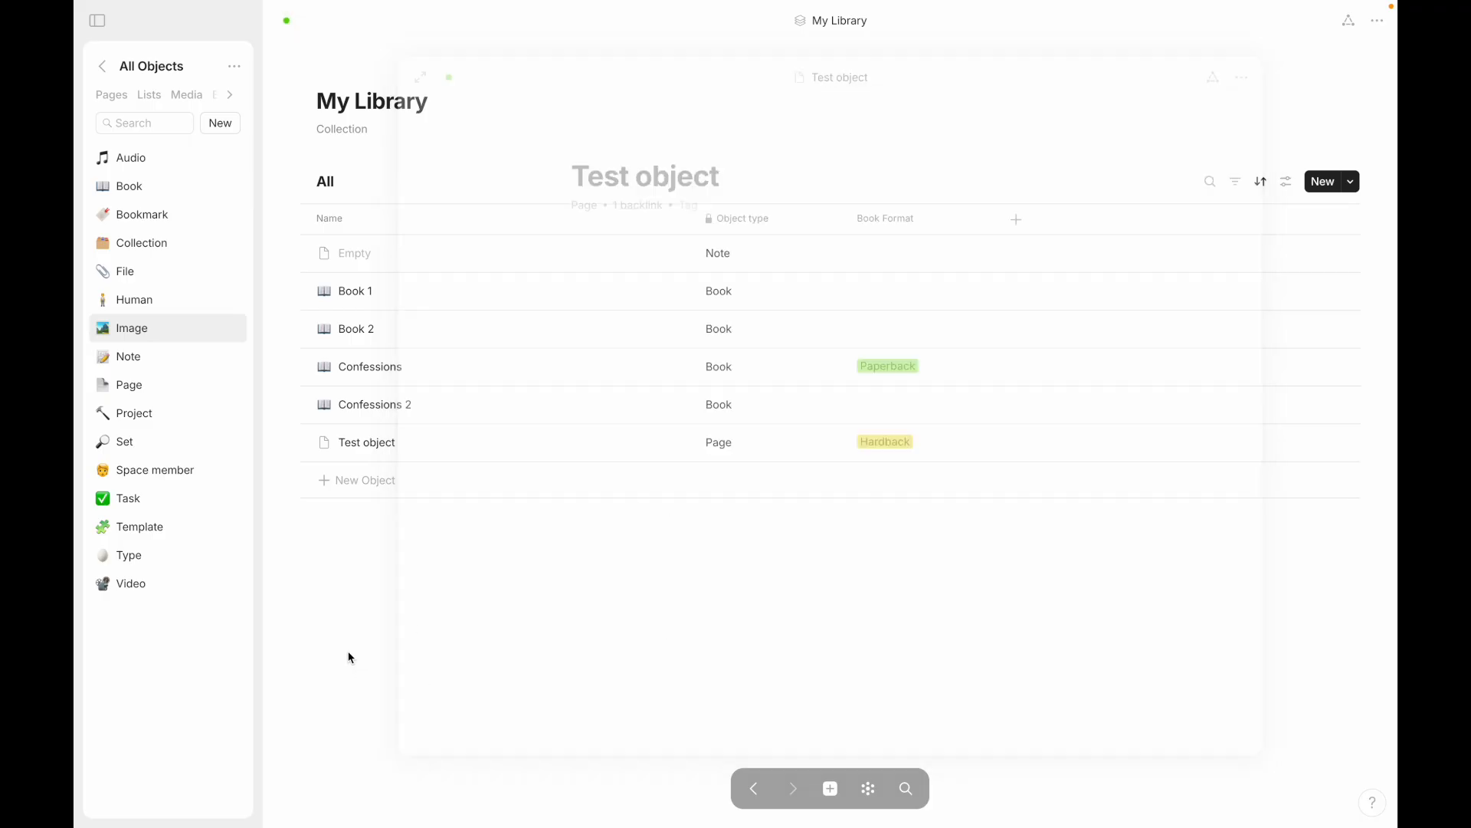
# Step: Set the Book Format of the empty note in My Library to Paperback and check that relation in the note
pyautogui.click(1017, 225)
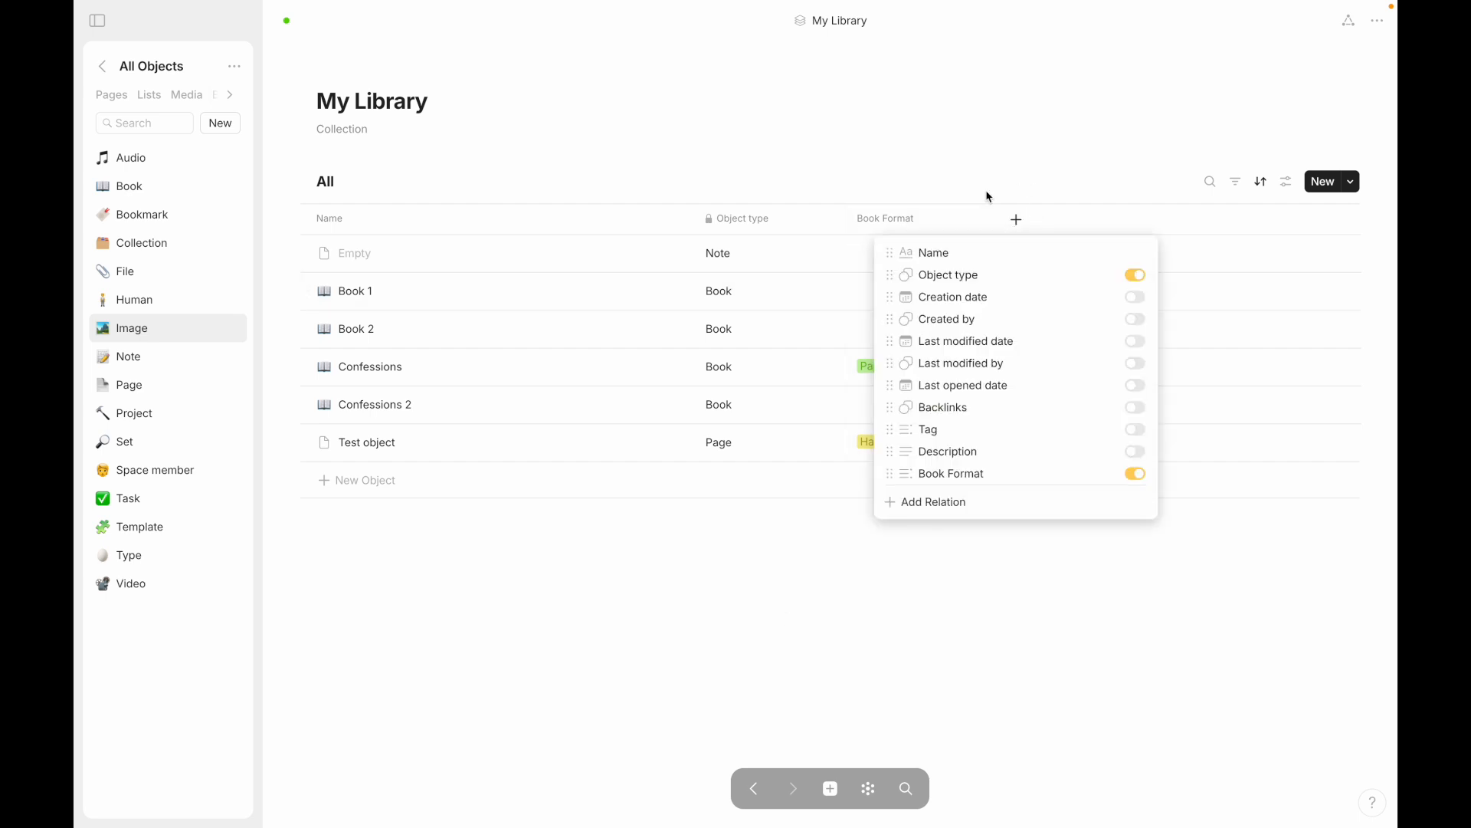
pyautogui.click(916, 138)
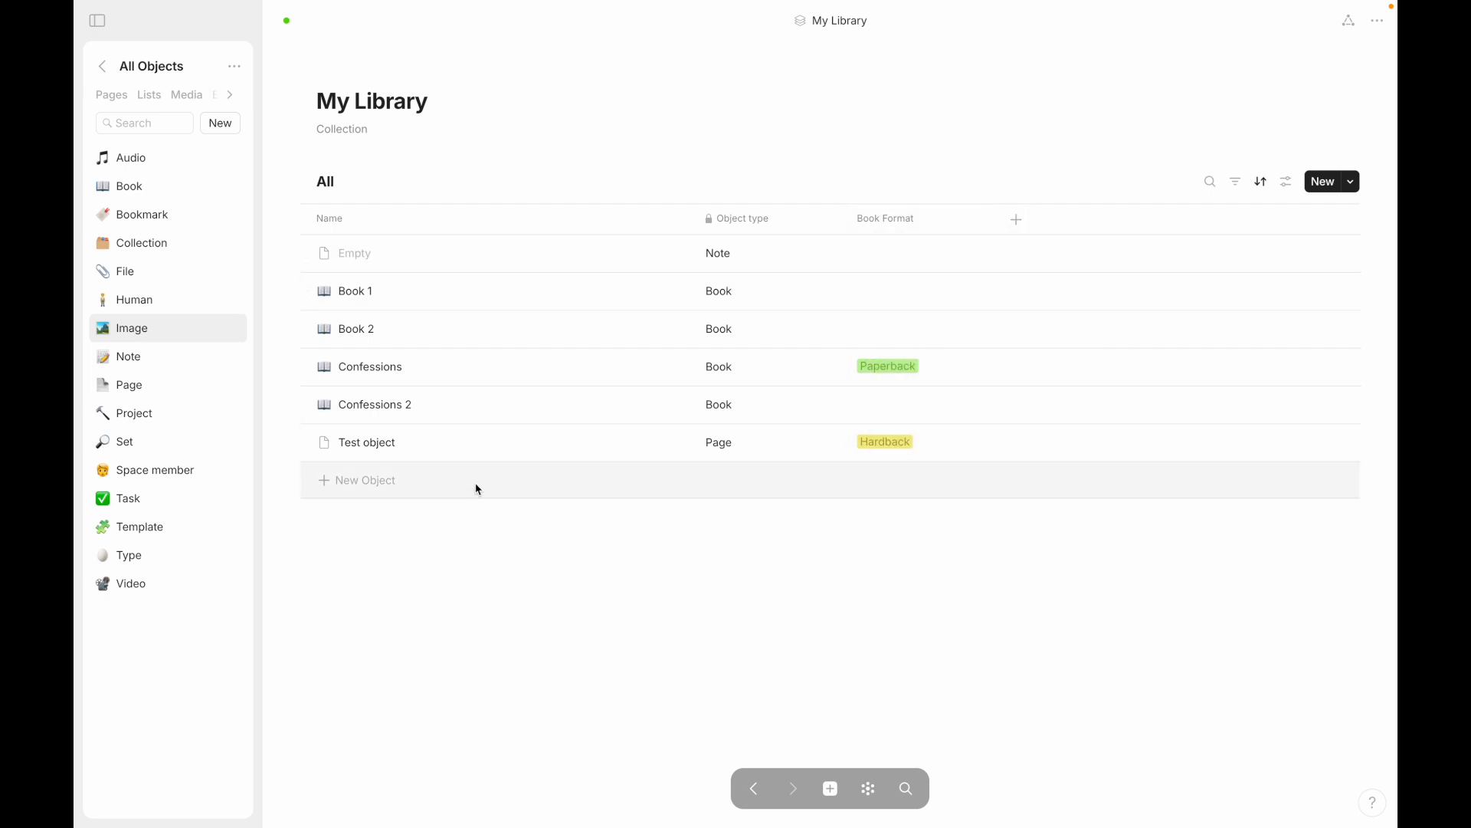
pyautogui.click(870, 252)
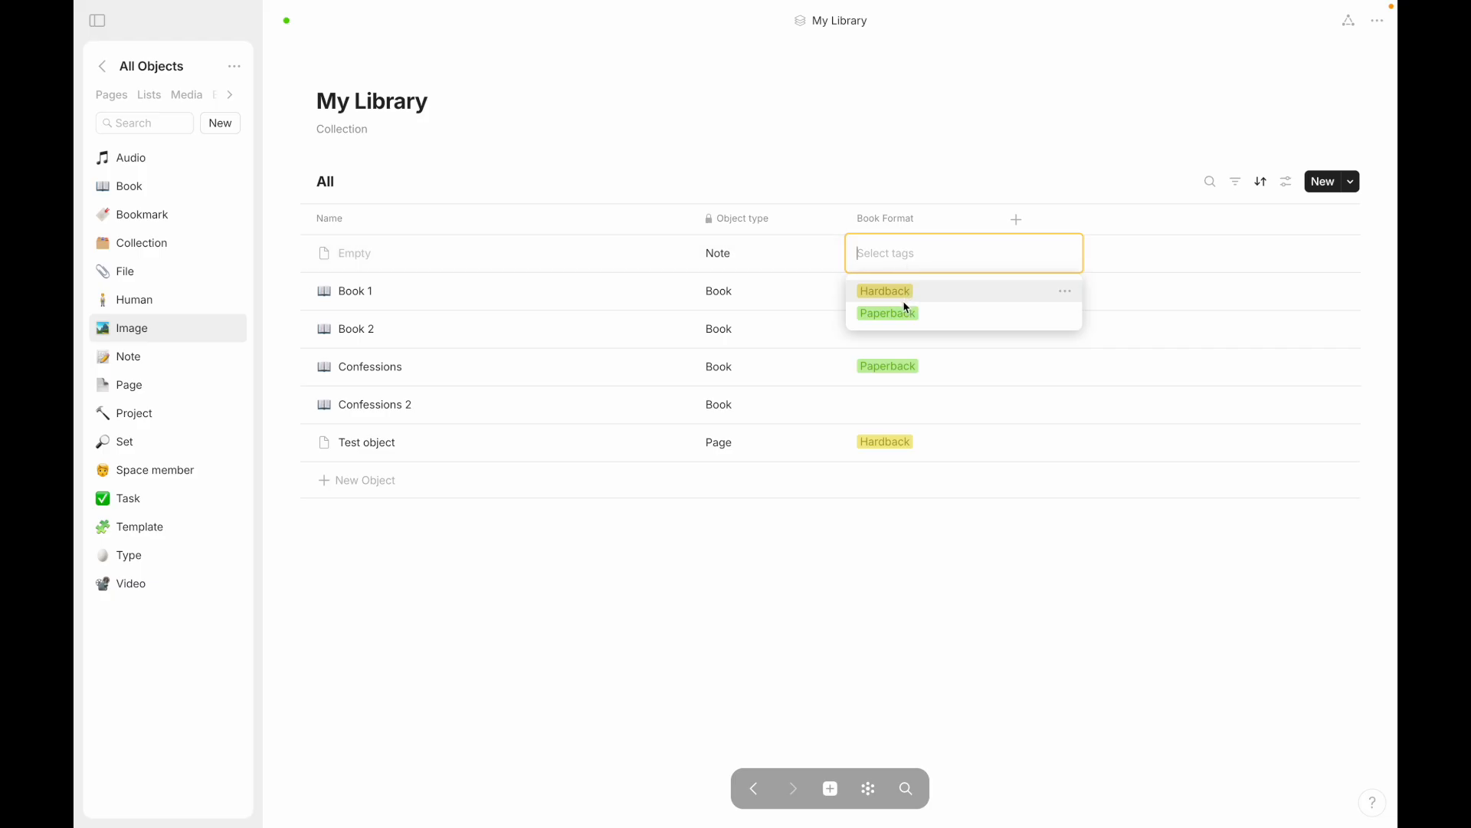
pyautogui.click(889, 314)
pyautogui.click(621, 273)
pyautogui.click(392, 260)
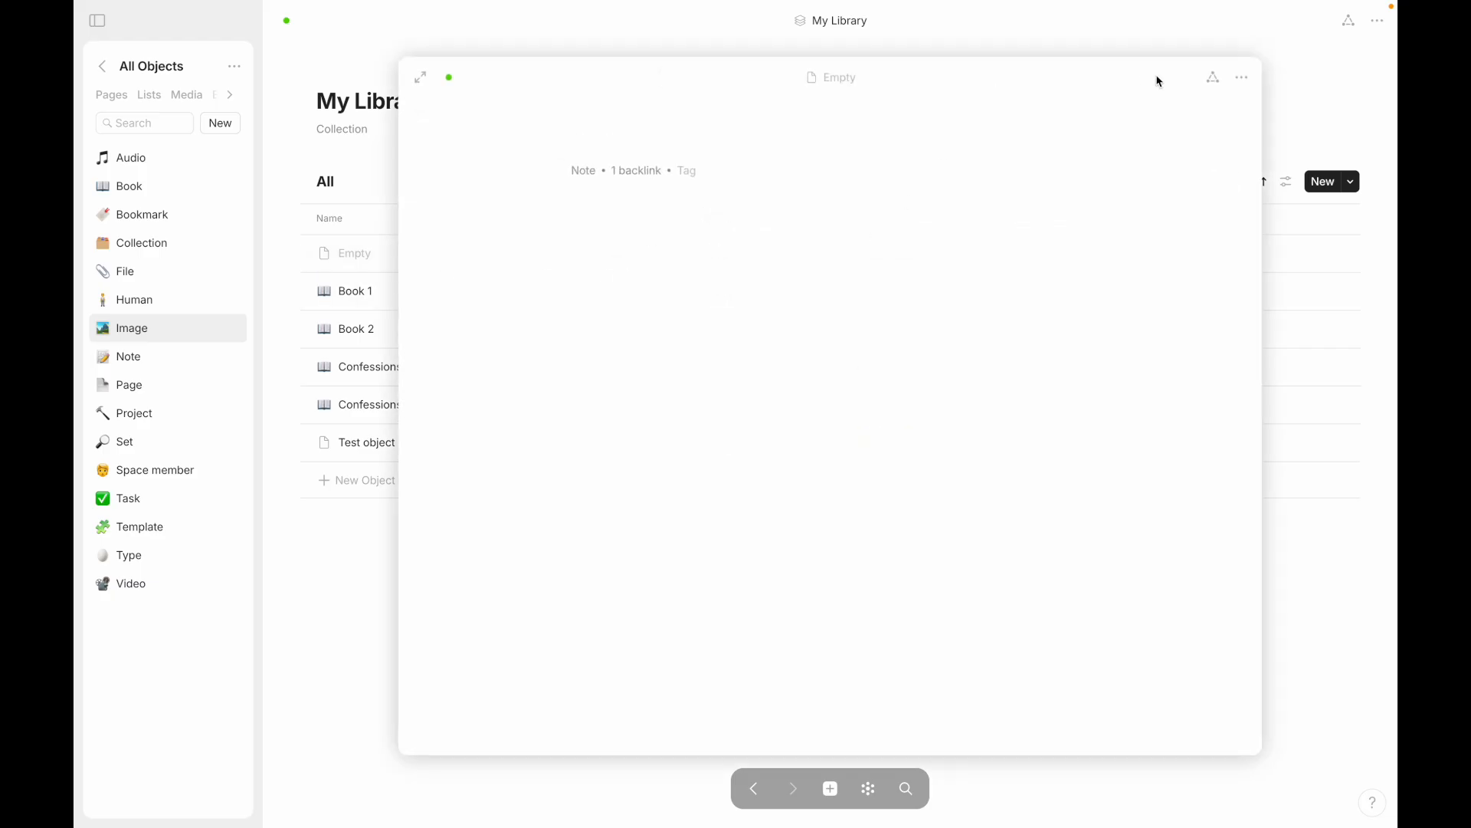
pyautogui.click(1213, 77)
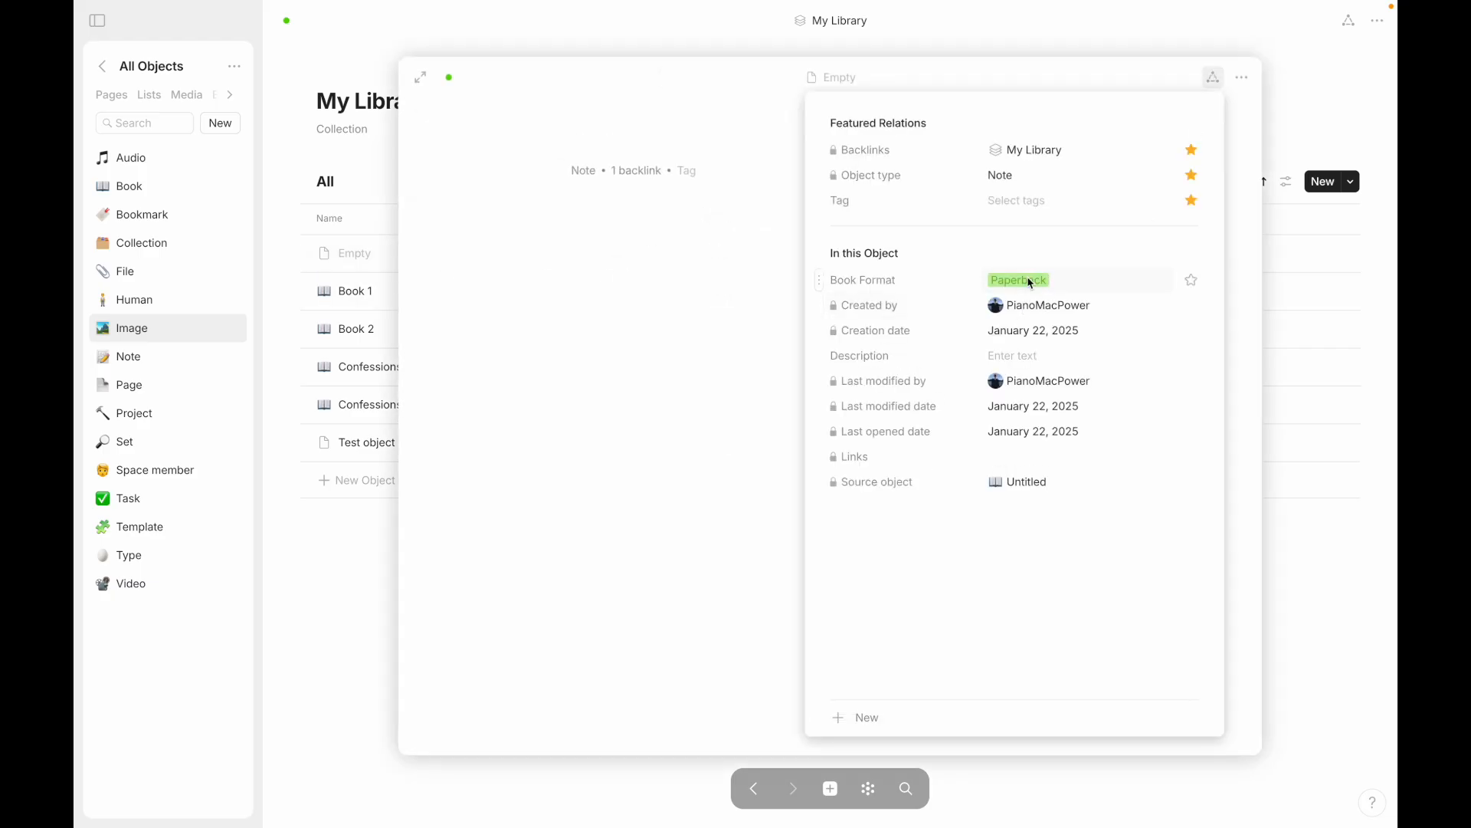
pyautogui.click(321, 603)
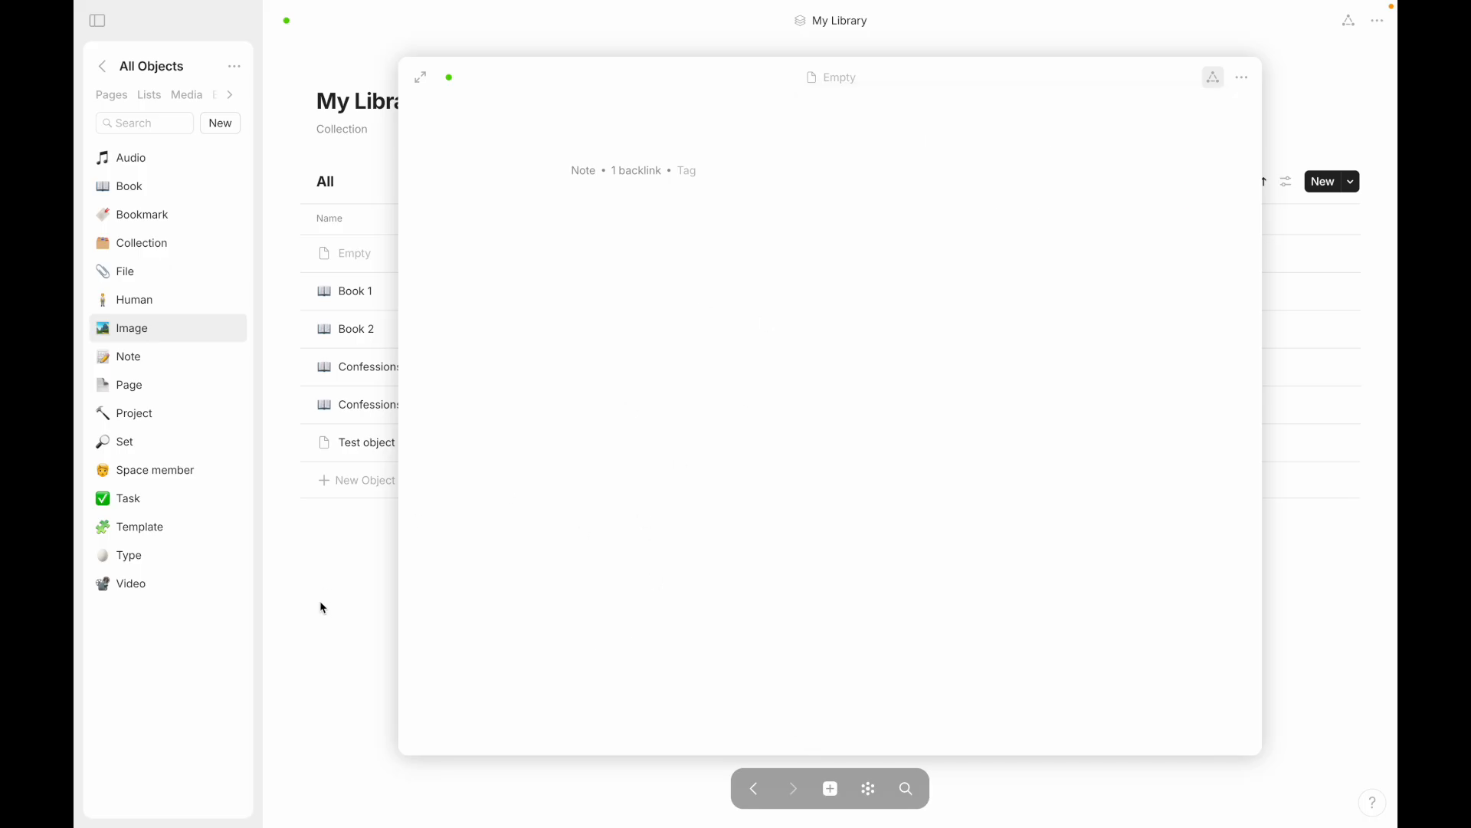
pyautogui.click(308, 633)
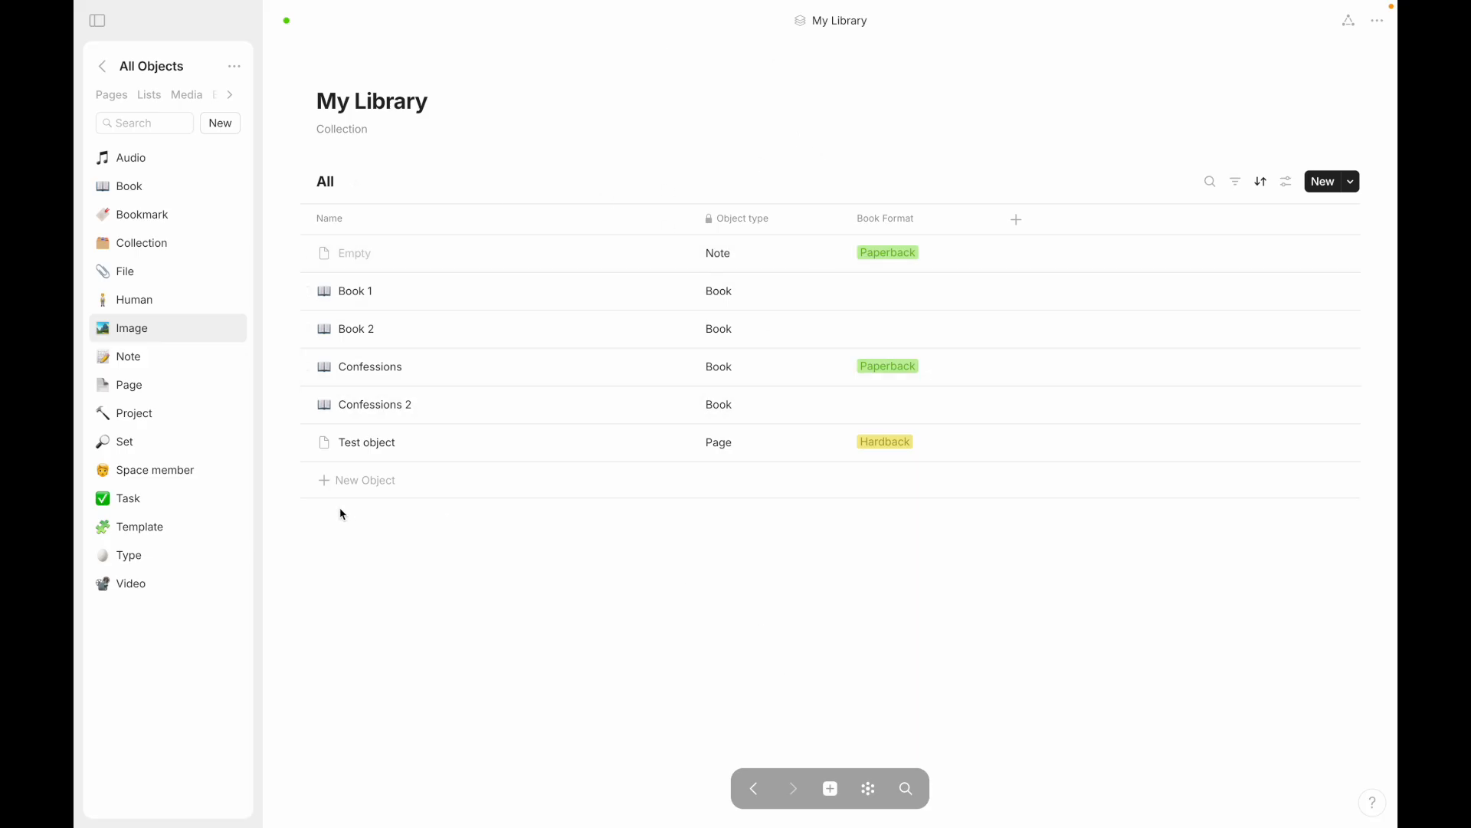
# Step: Open the Welcome page and look through the text and list block types available on the line below USA
pyautogui.click(161, 449)
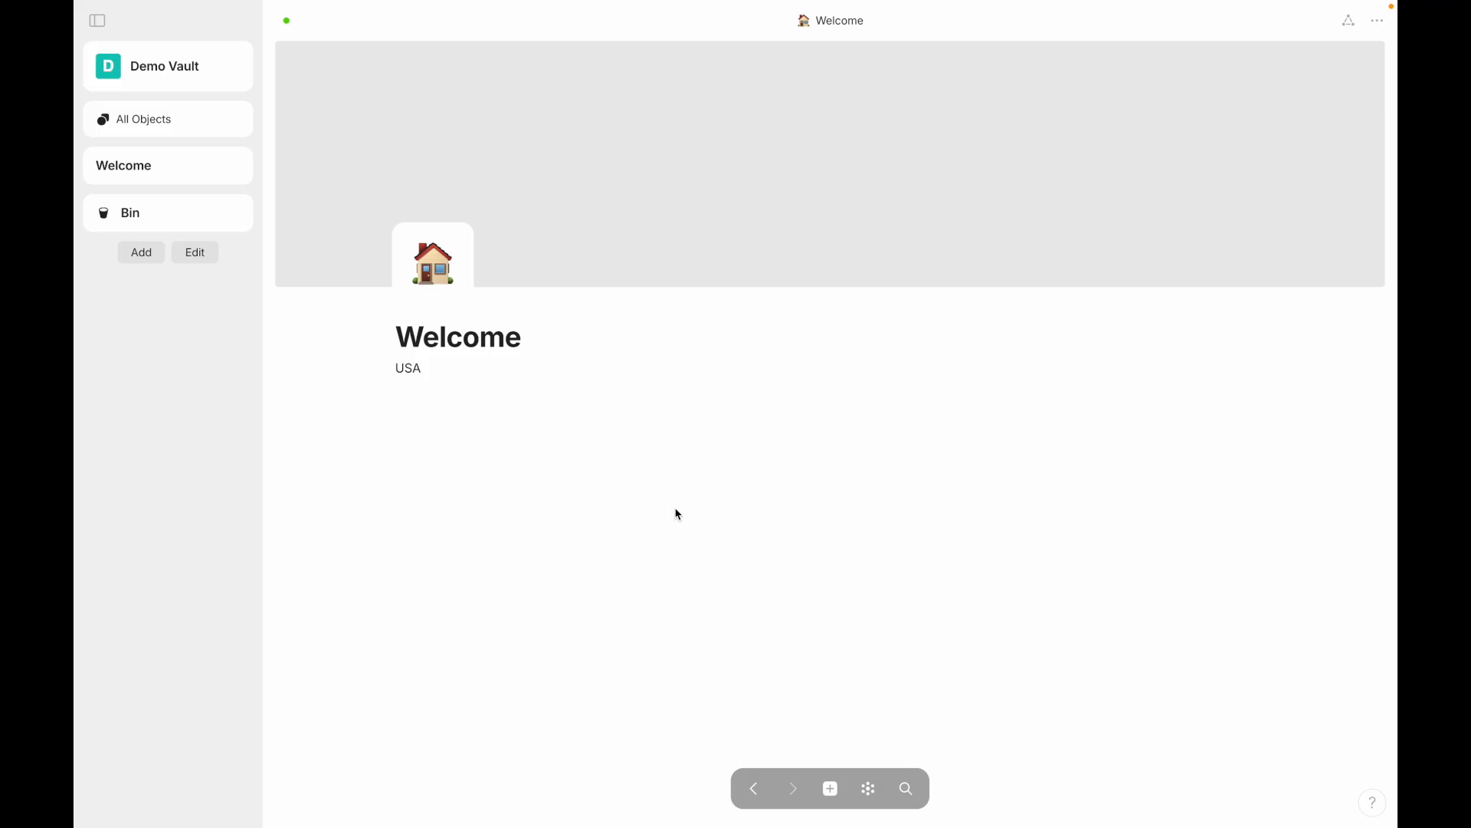
pyautogui.click(538, 504)
pyautogui.write('/')
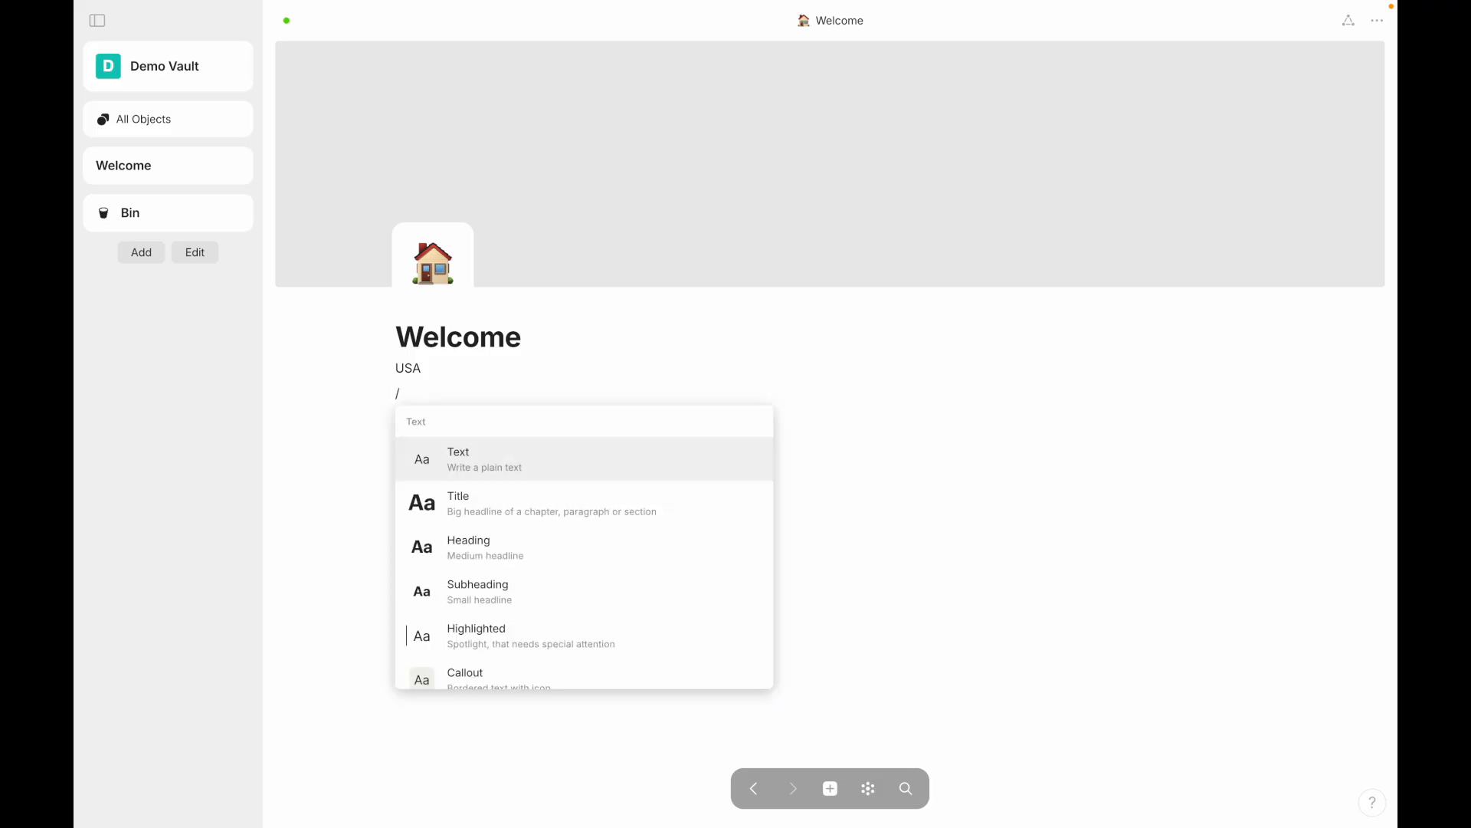
pyautogui.scroll(-5, 480, 459)
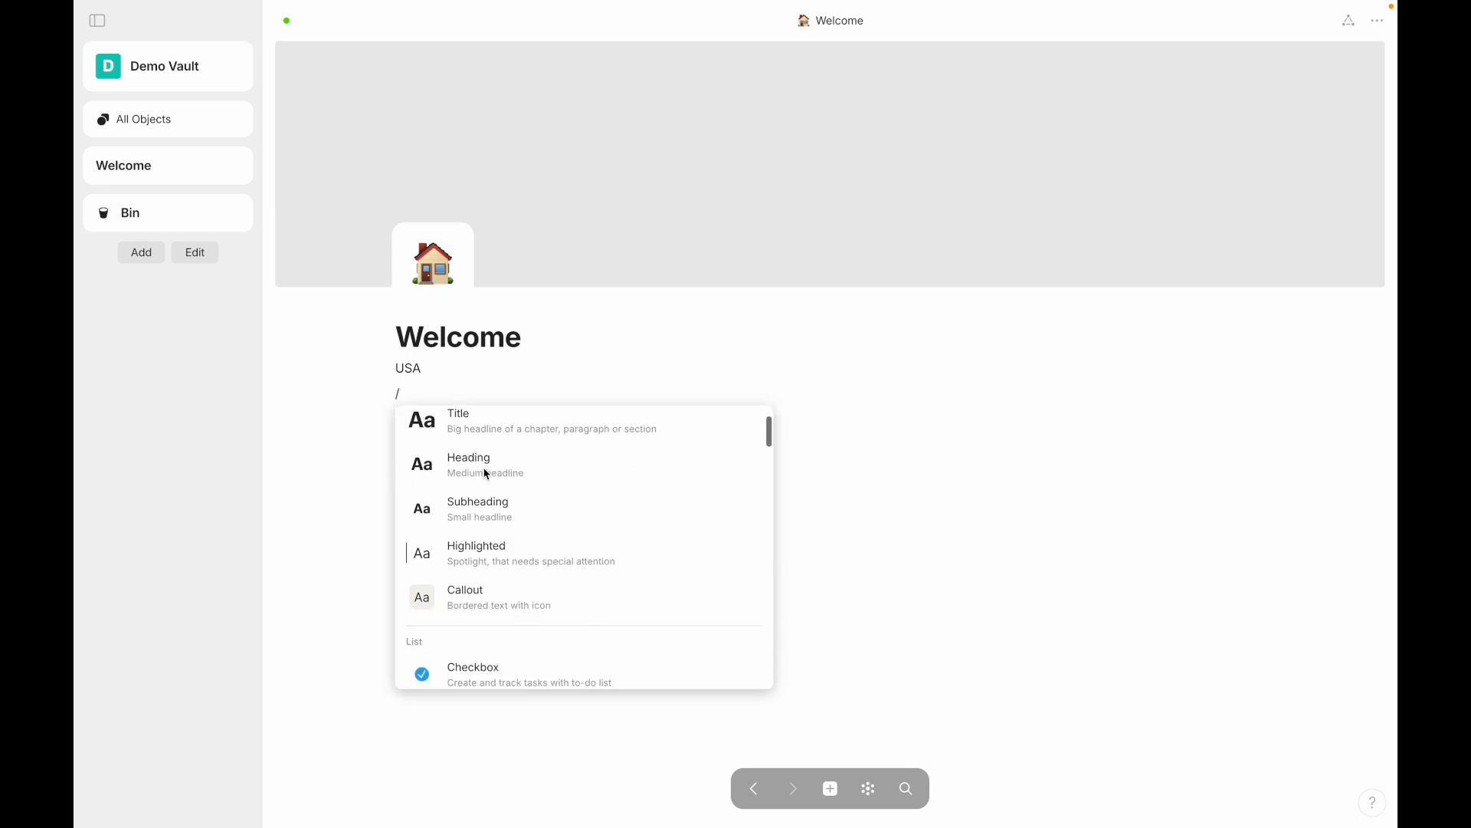
pyautogui.scroll(-1, 487, 473)
pyautogui.scroll(5, 491, 476)
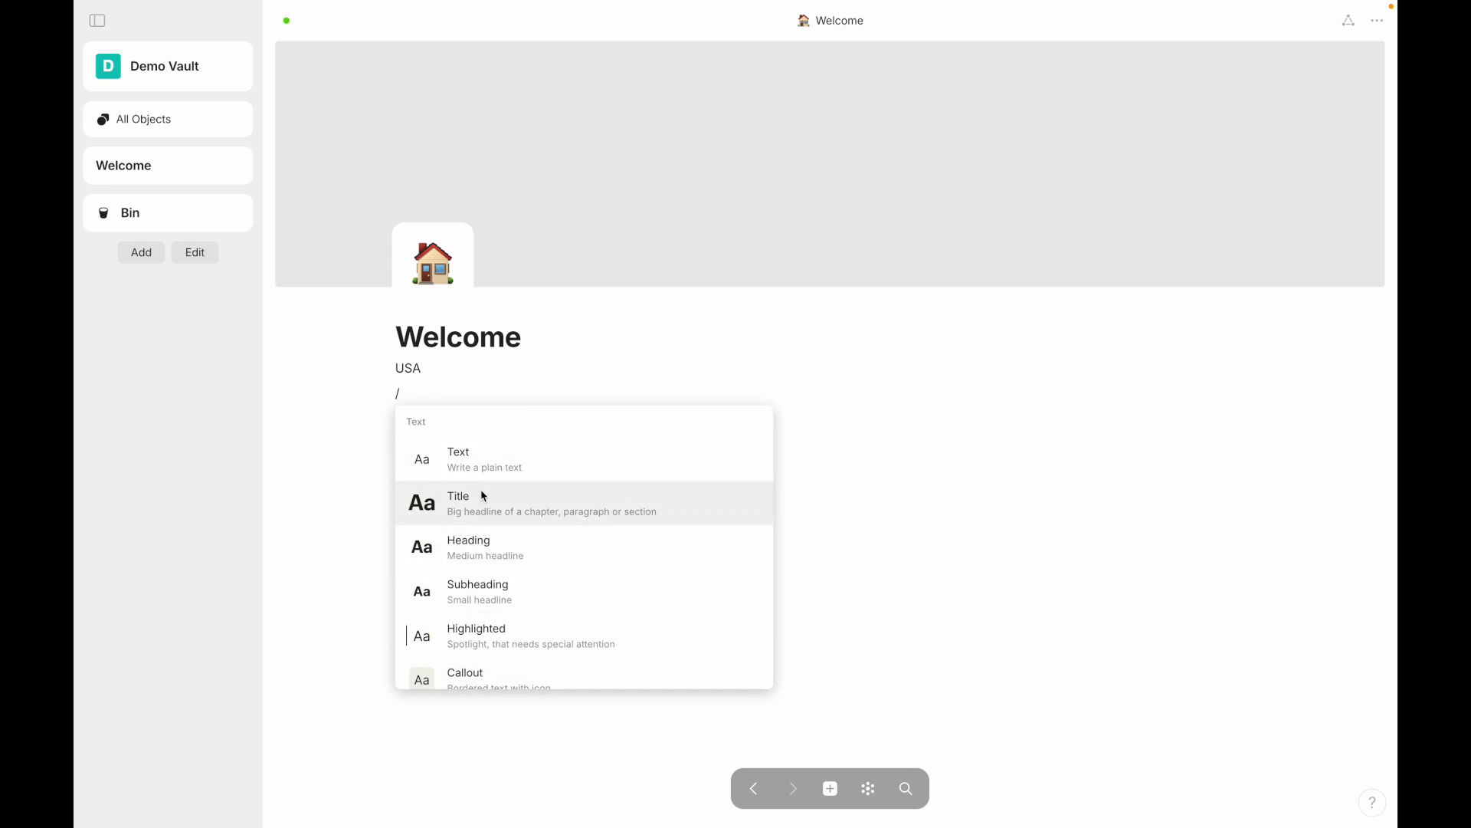
# Step: Try a Title block and other block types on the line below USA
pyautogui.click(480, 496)
pyautogui.write('/')
pyautogui.scroll(-1, 475, 536)
pyautogui.click(476, 559)
pyautogui.write('/')
pyautogui.click(447, 474)
# Step: Insert an empty image block below the USA line
pyautogui.write('/')
pyautogui.scroll(-5, 490, 548)
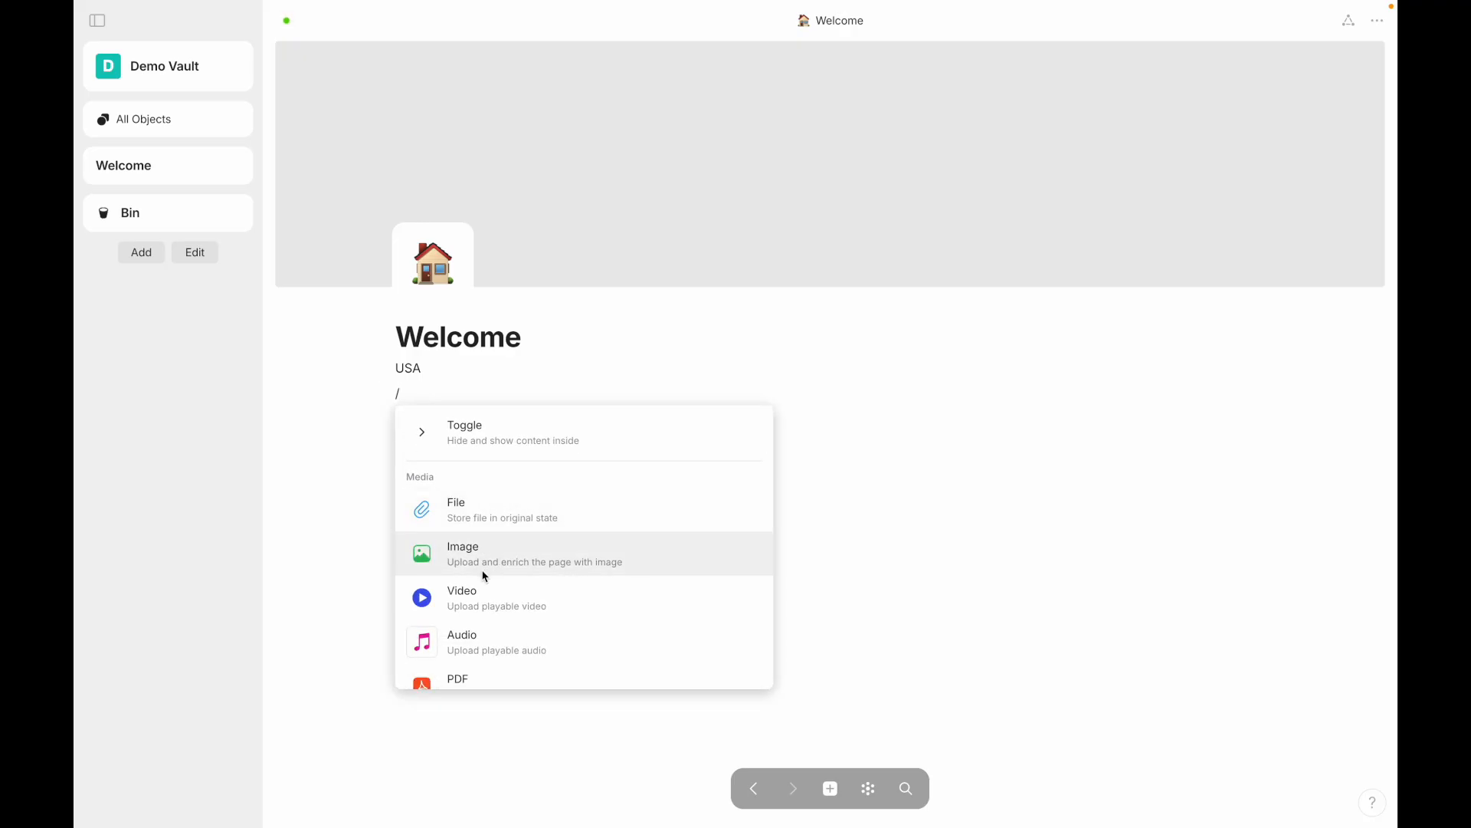
pyautogui.scroll(-2, 487, 563)
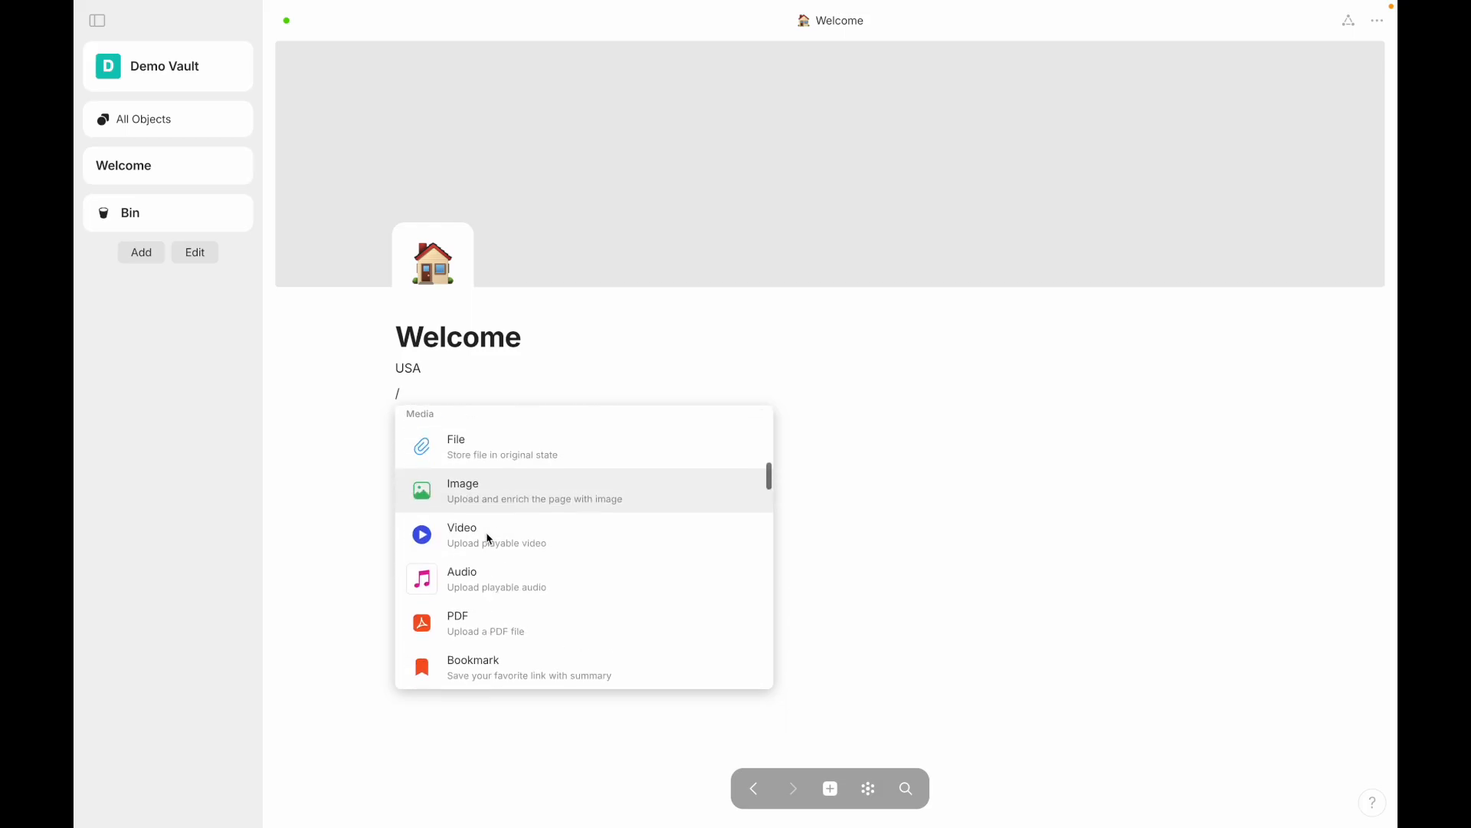
pyautogui.click(515, 505)
pyautogui.moveTo(386, 403); pyautogui.dragTo(463, 616)
# Step: Write "Put the syllabus here!" below the image block with the spelling corrected, and place the image block in a column to its right
pyautogui.click(462, 453)
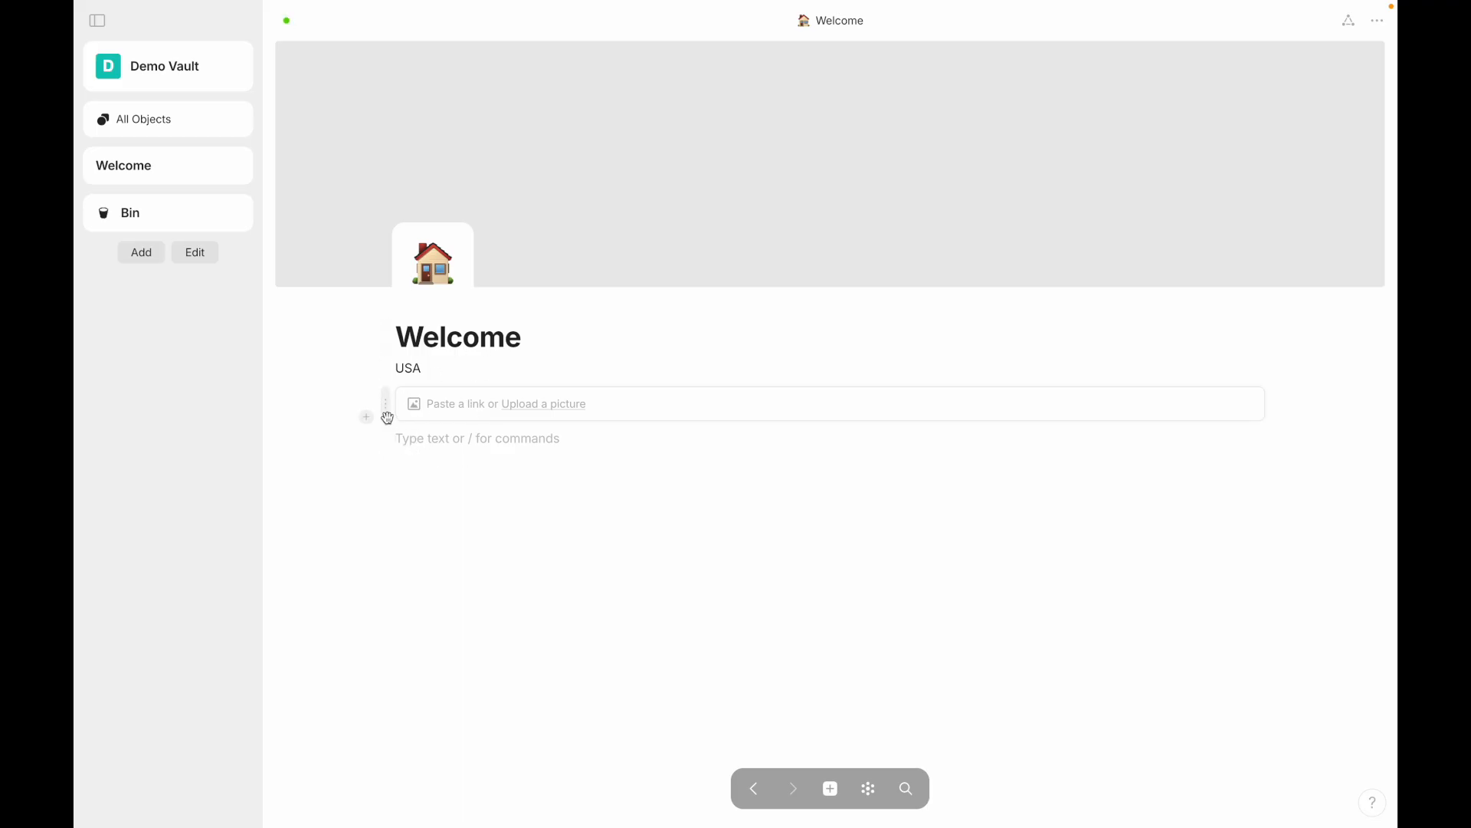
pyautogui.moveTo(386, 402)
pyautogui.write('Put the sylabus here!')
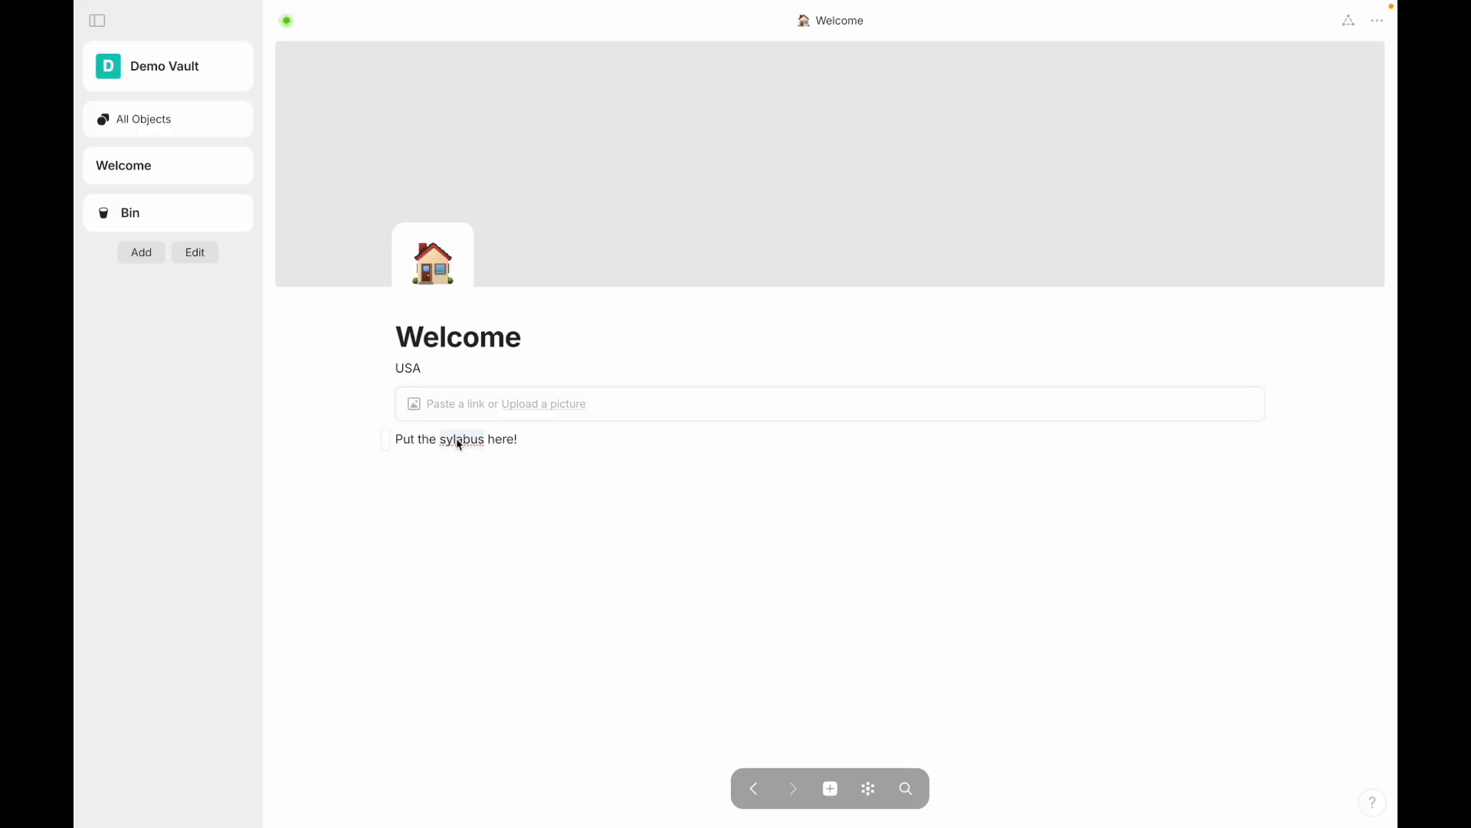
pyautogui.rightClick(456, 439)
pyautogui.click(470, 462)
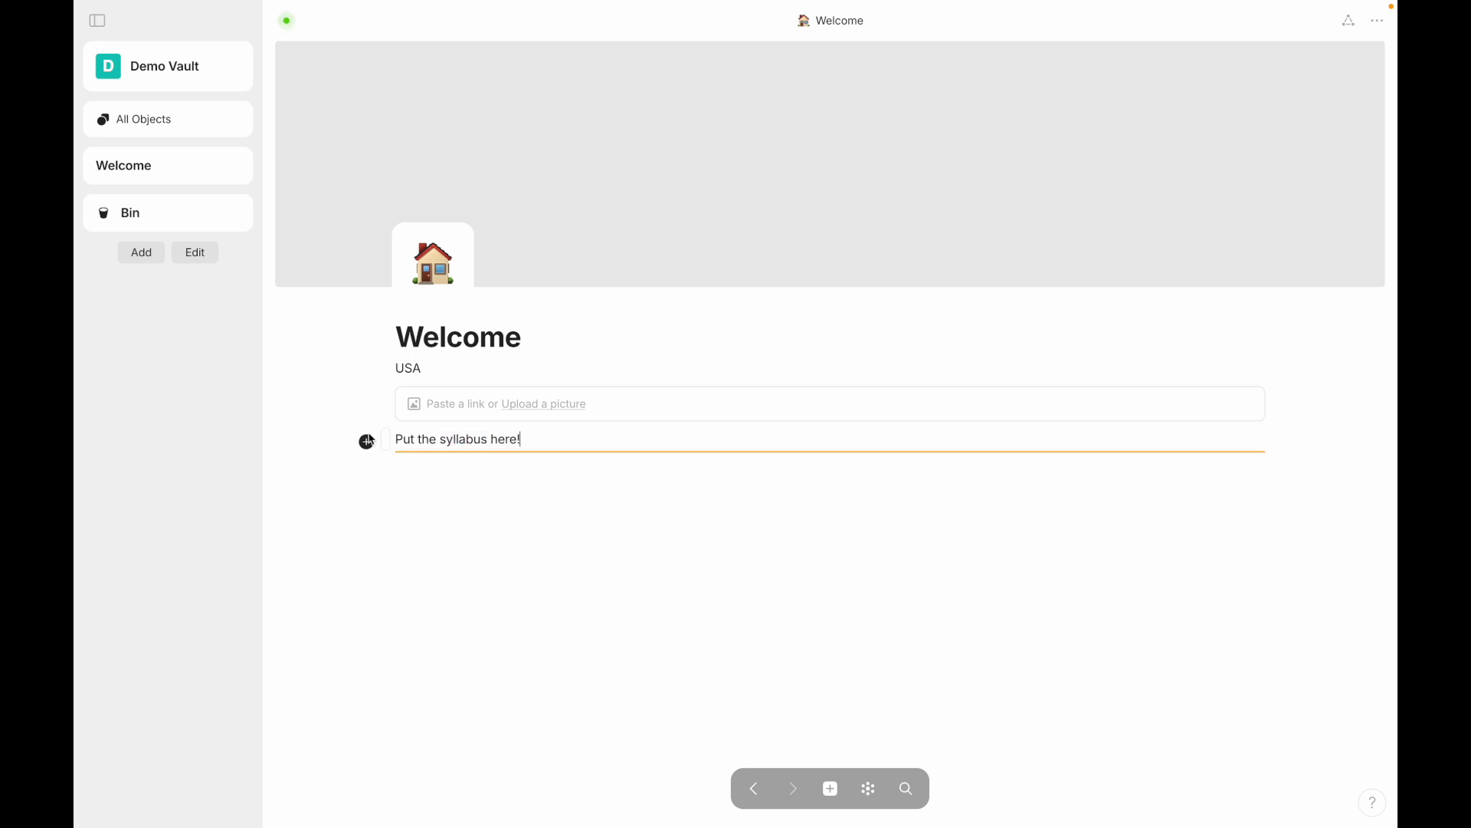
pyautogui.moveTo(388, 403); pyautogui.dragTo(1295, 443)
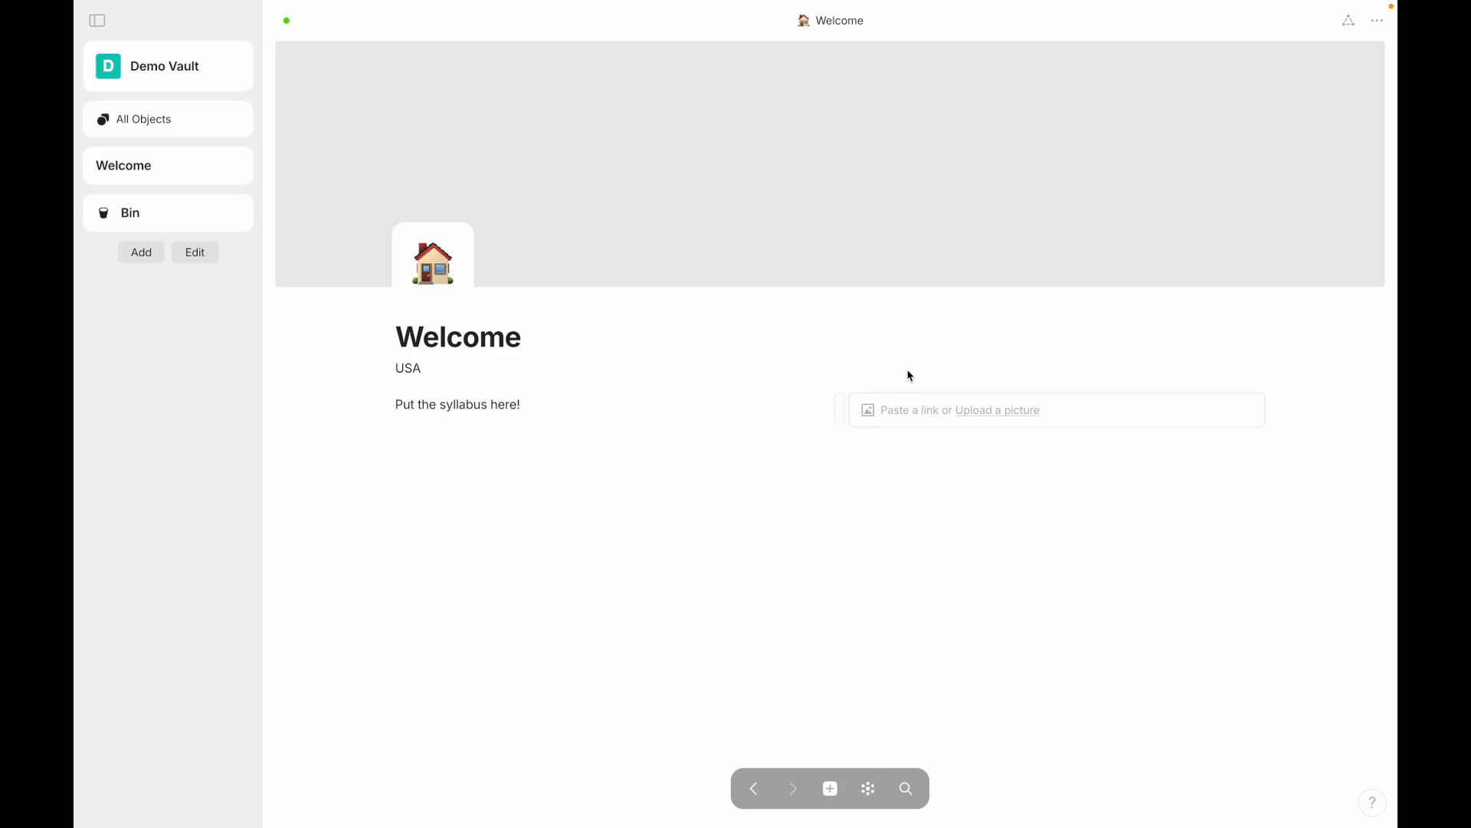
# Step: Insert two line dividers below the syllabus and image columns, and move the second one above the columns
pyautogui.click(534, 486)
pyautogui.write('/')
pyautogui.scroll(-5, 534, 596)
pyautogui.scroll(-2, 534, 597)
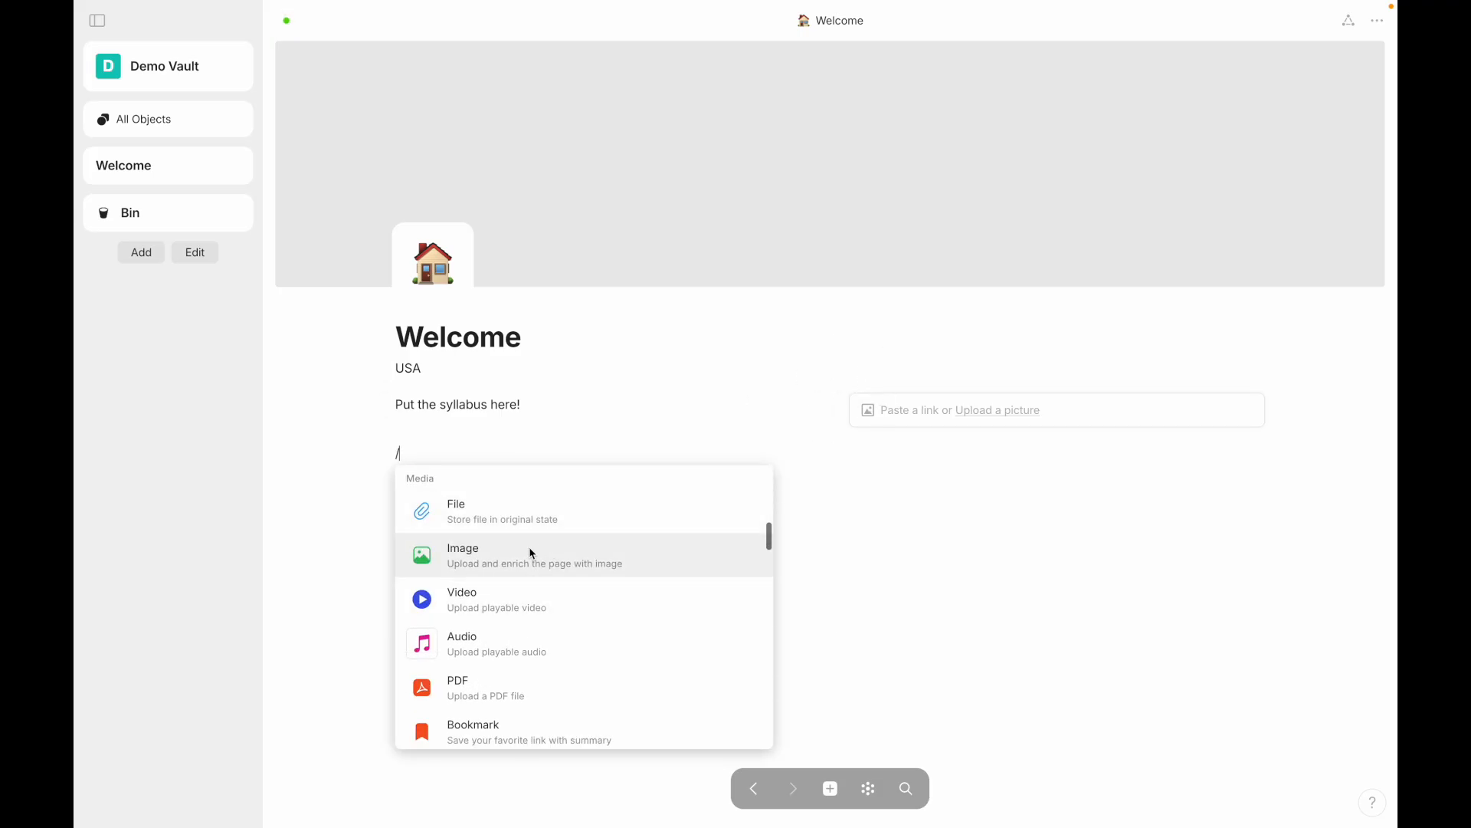
pyautogui.scroll(-2, 509, 585)
pyautogui.scroll(-3, 535, 605)
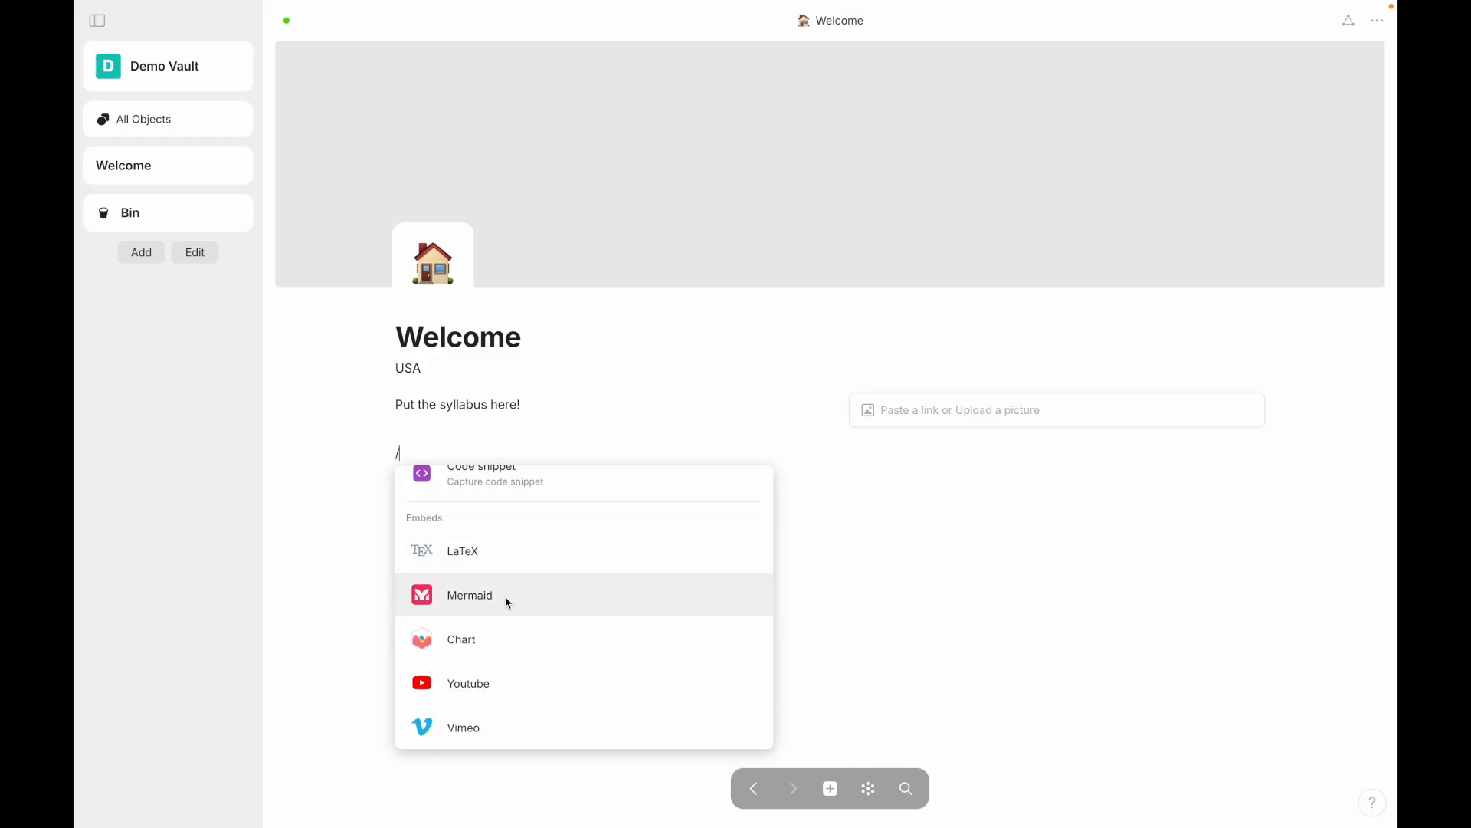
pyautogui.scroll(-3, 506, 601)
pyautogui.scroll(-1, 526, 510)
pyautogui.scroll(-5, 475, 611)
pyautogui.scroll(-5, 471, 613)
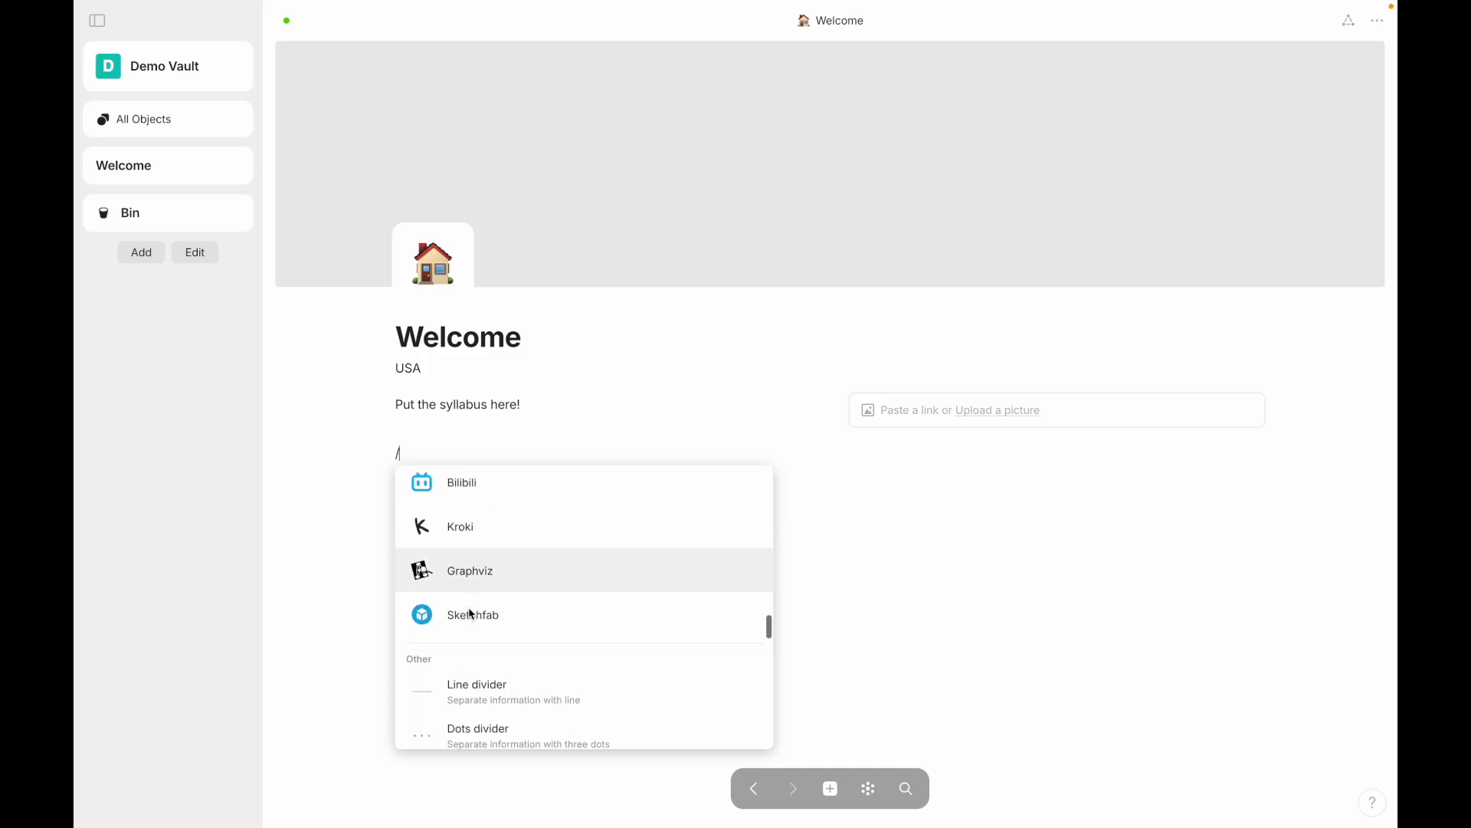
pyautogui.scroll(-2, 510, 580)
pyautogui.scroll(1, 510, 580)
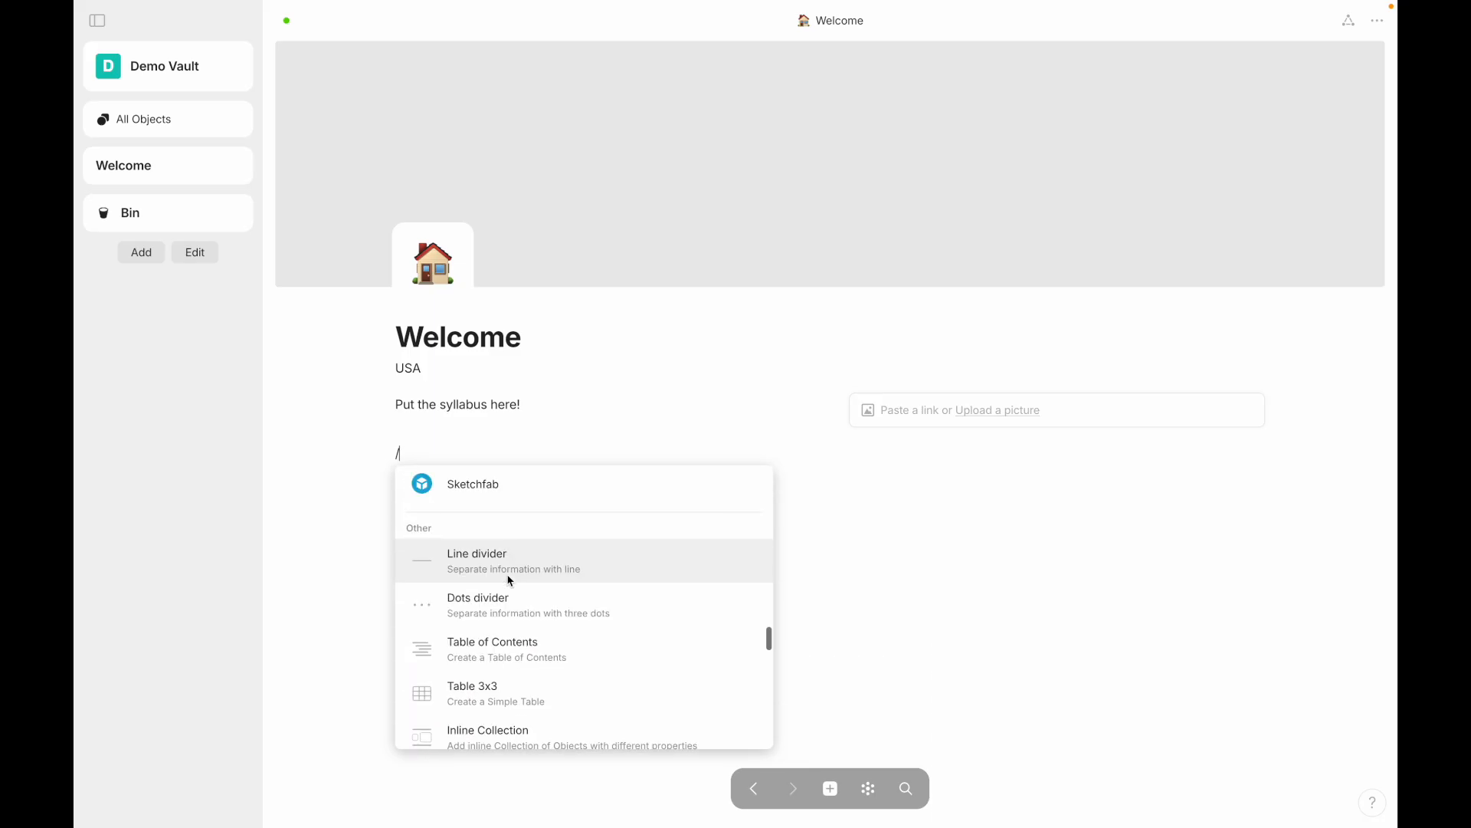
pyautogui.click(495, 555)
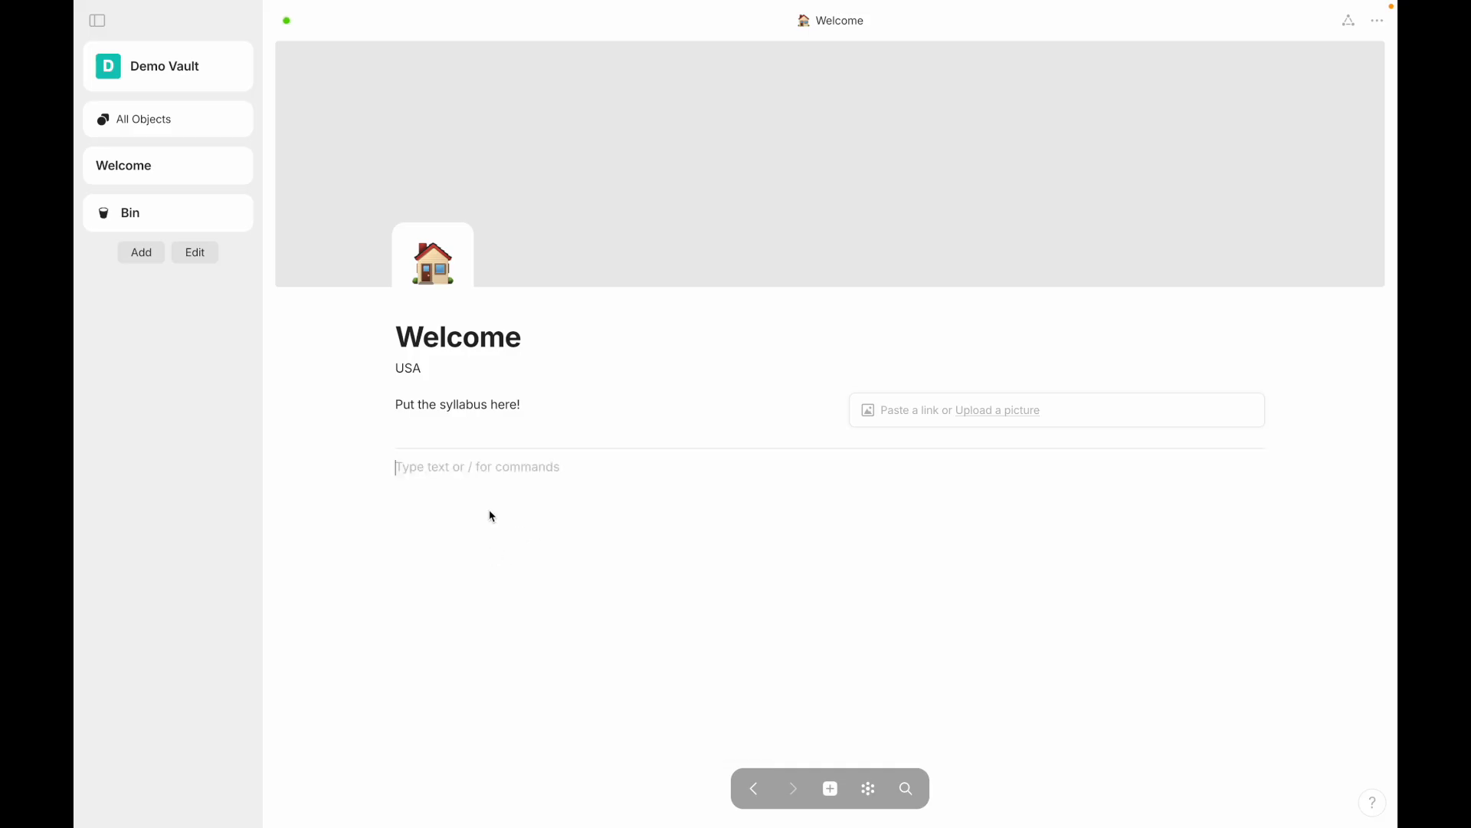
pyautogui.write('--')
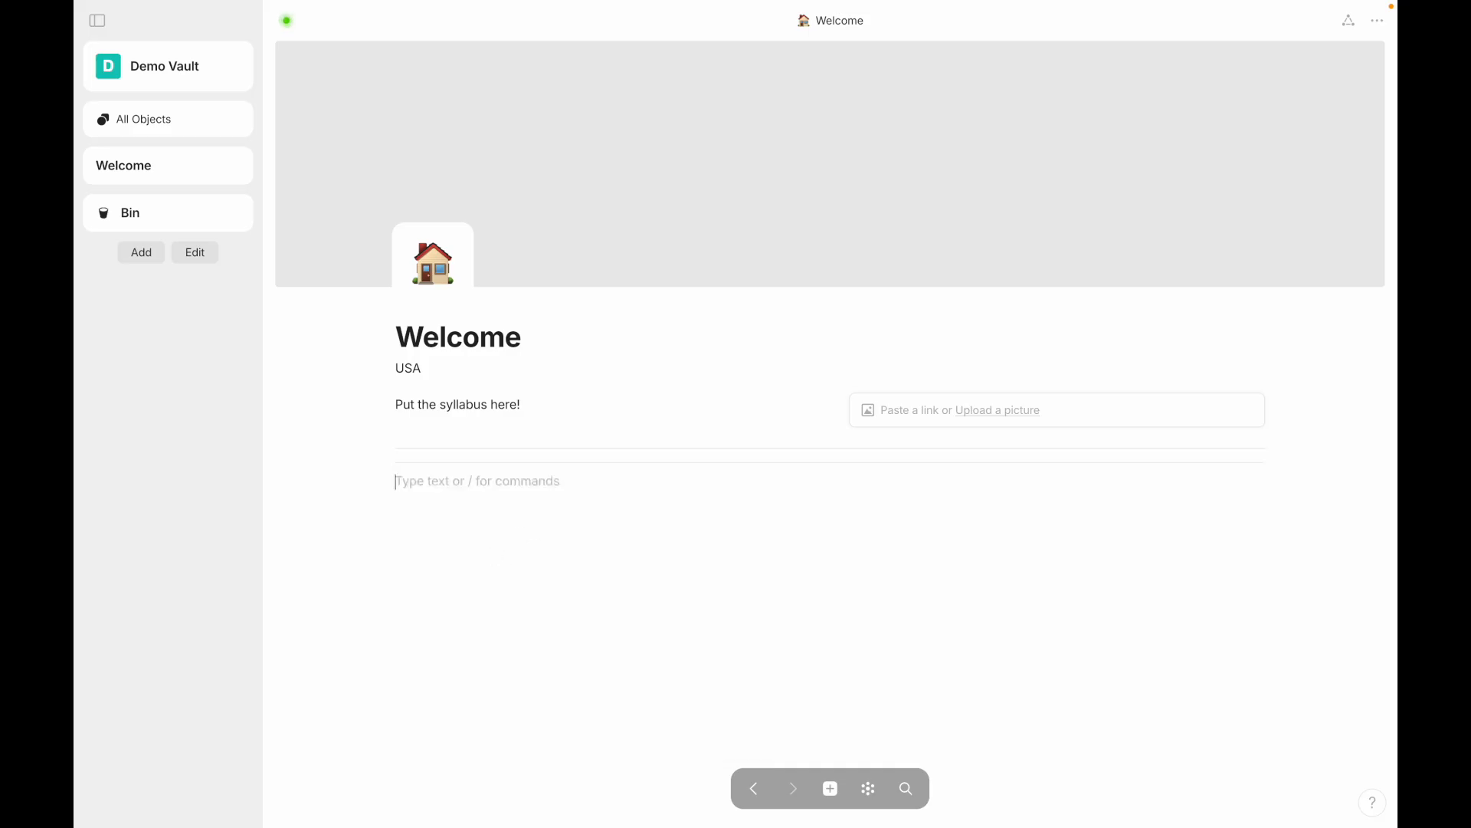
pyautogui.moveTo(388, 463); pyautogui.dragTo(391, 387)
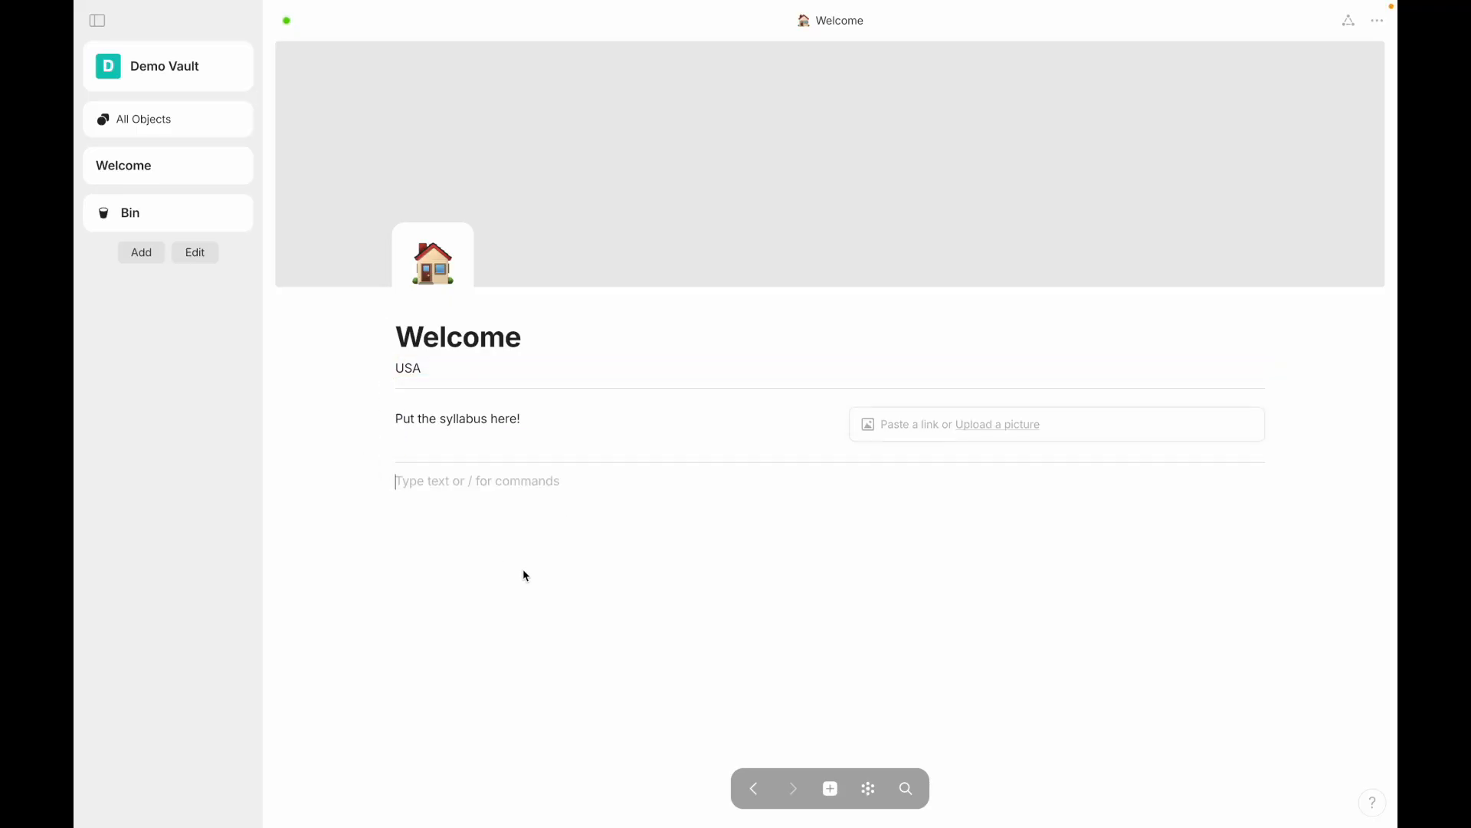
# Step: Insert a dots divider below the lower line divider and move it between the syllabus text and the image block
pyautogui.write('/')
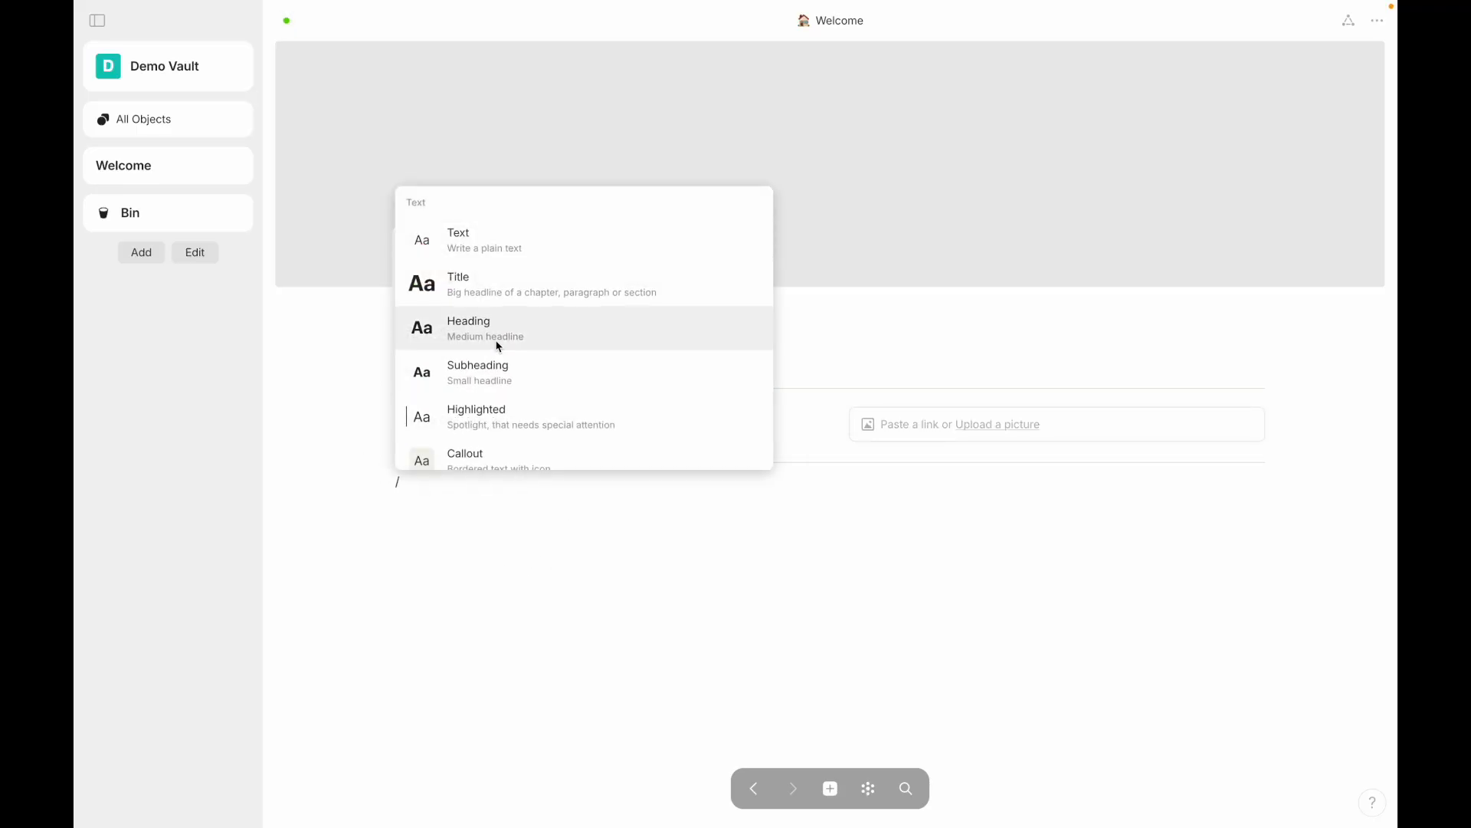
pyautogui.scroll(-8, 486, 341)
pyautogui.scroll(-12, 499, 347)
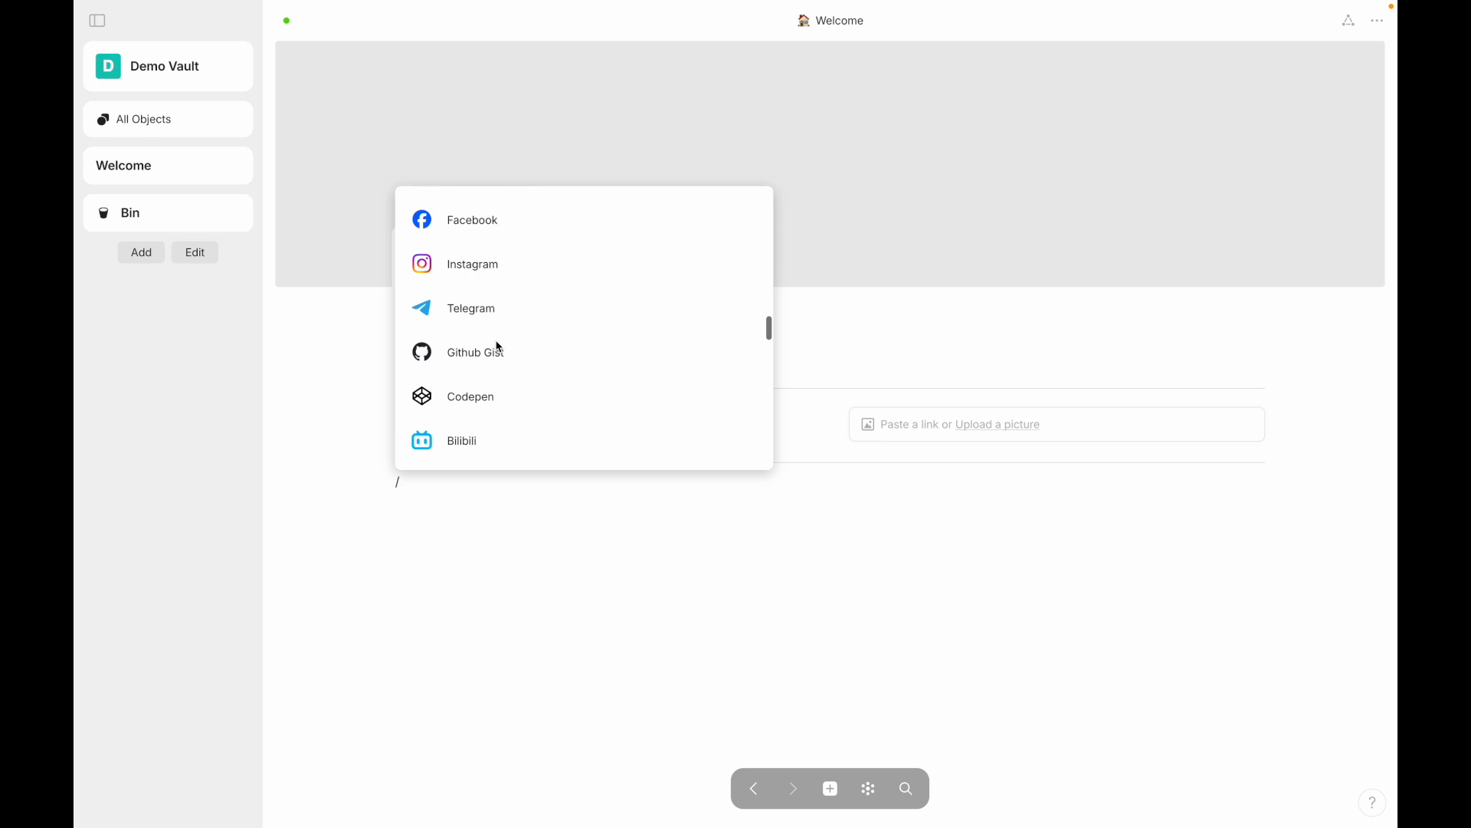
pyautogui.click(517, 346)
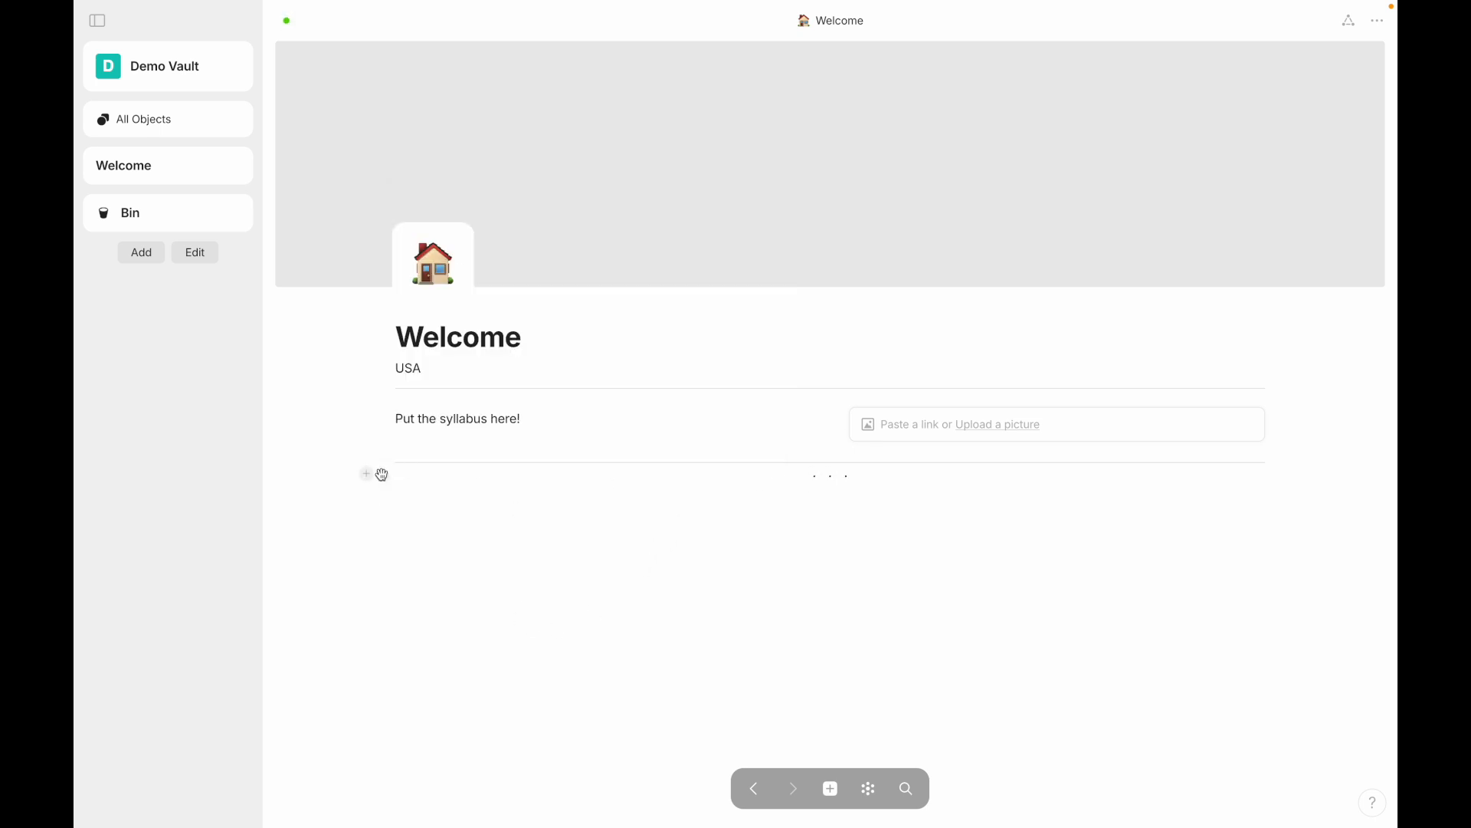
pyautogui.moveTo(742, 463); pyautogui.dragTo(840, 427)
# Step: Insert a table of contents below the lower line divider
pyautogui.click(729, 546)
pyautogui.write('/')
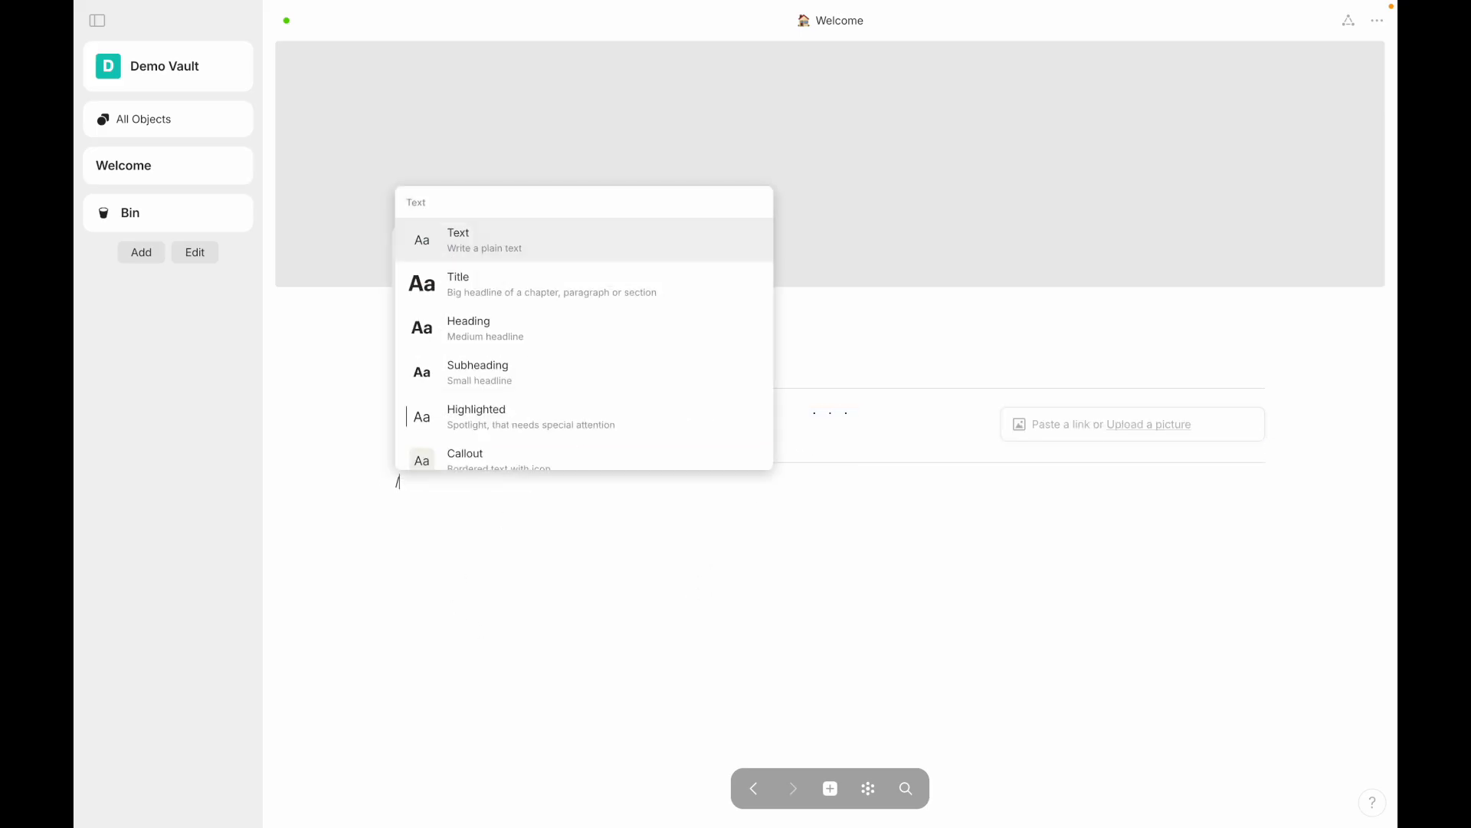
pyautogui.scroll(-10, 536, 390)
pyautogui.scroll(-12, 535, 391)
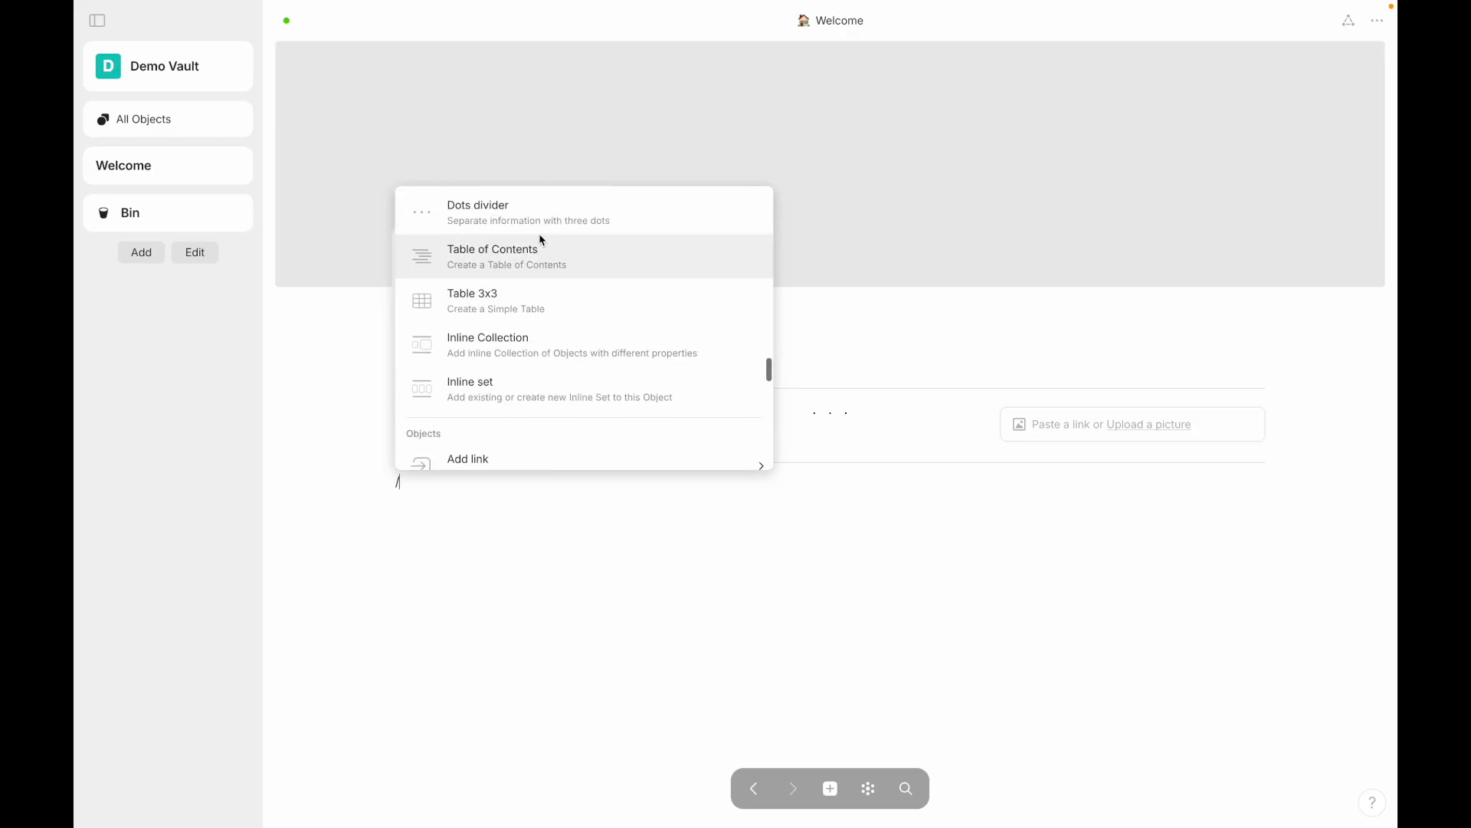
pyautogui.click(540, 240)
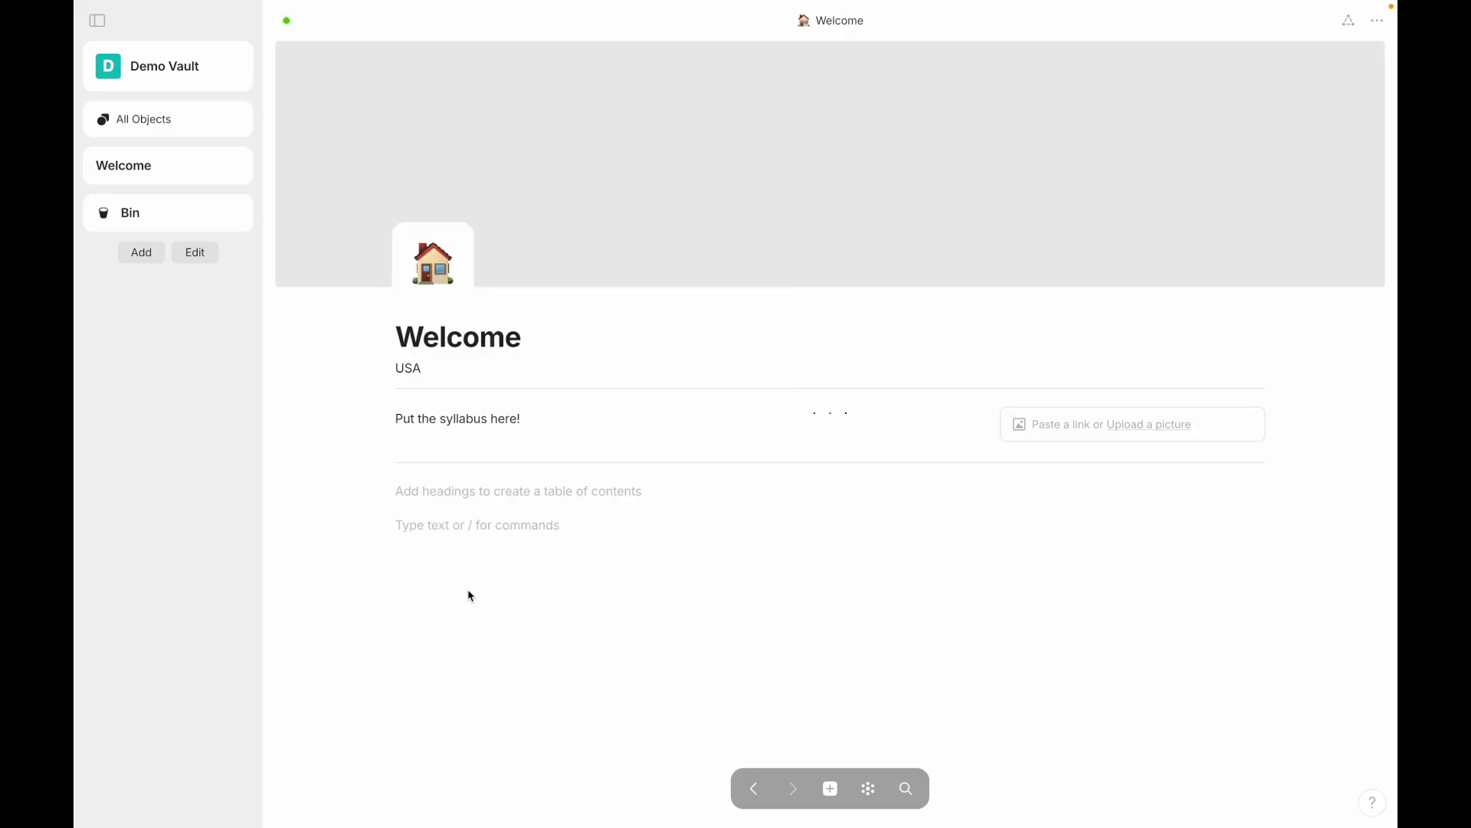
# Step: Add a heading reading "Title" and a subheading reading "Smaller title" below the table of contents
pyautogui.write('/hea')
pyautogui.click(499, 585)
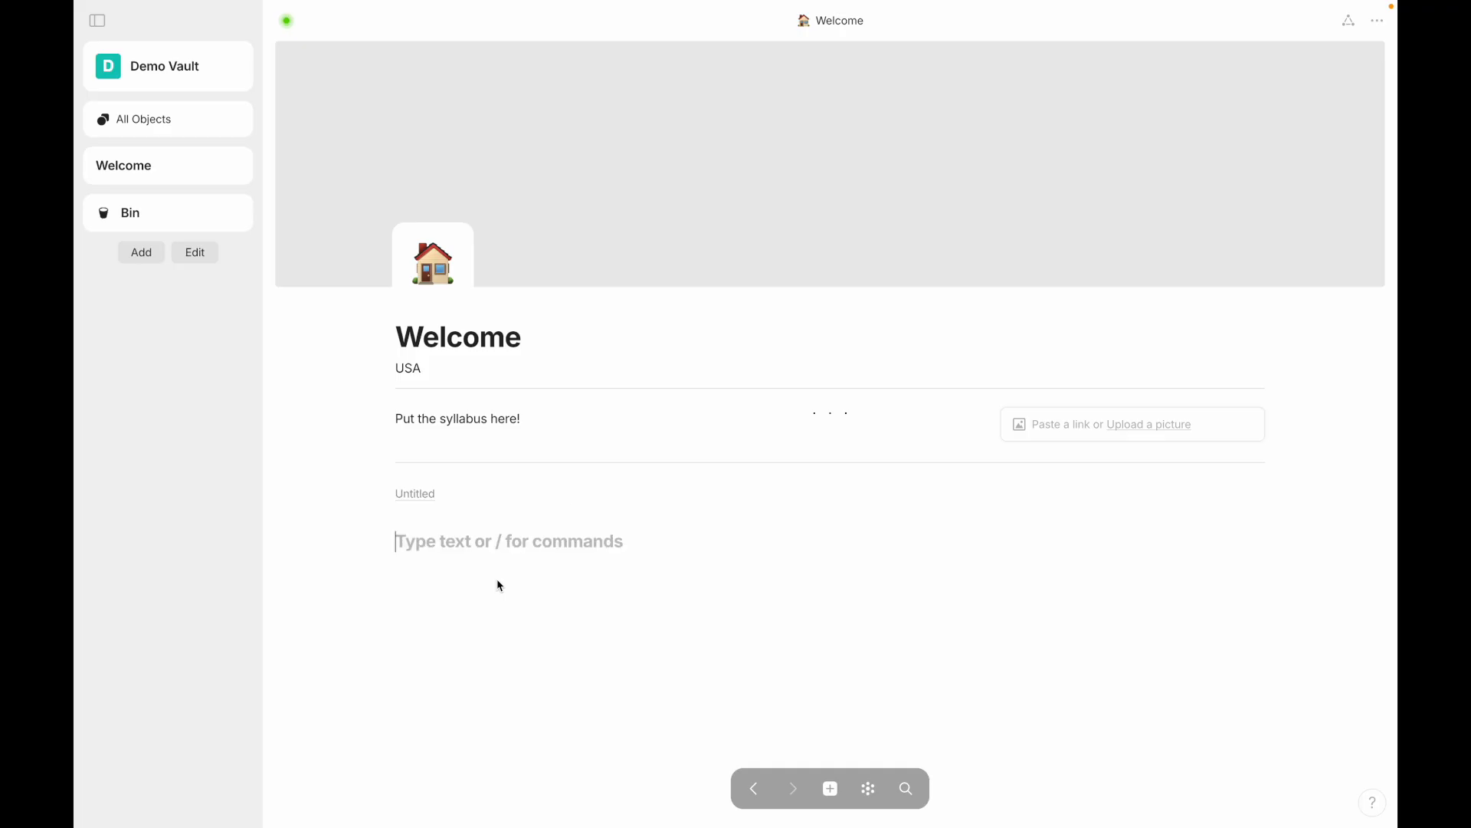
pyautogui.write('Title')
pyautogui.press('Return')
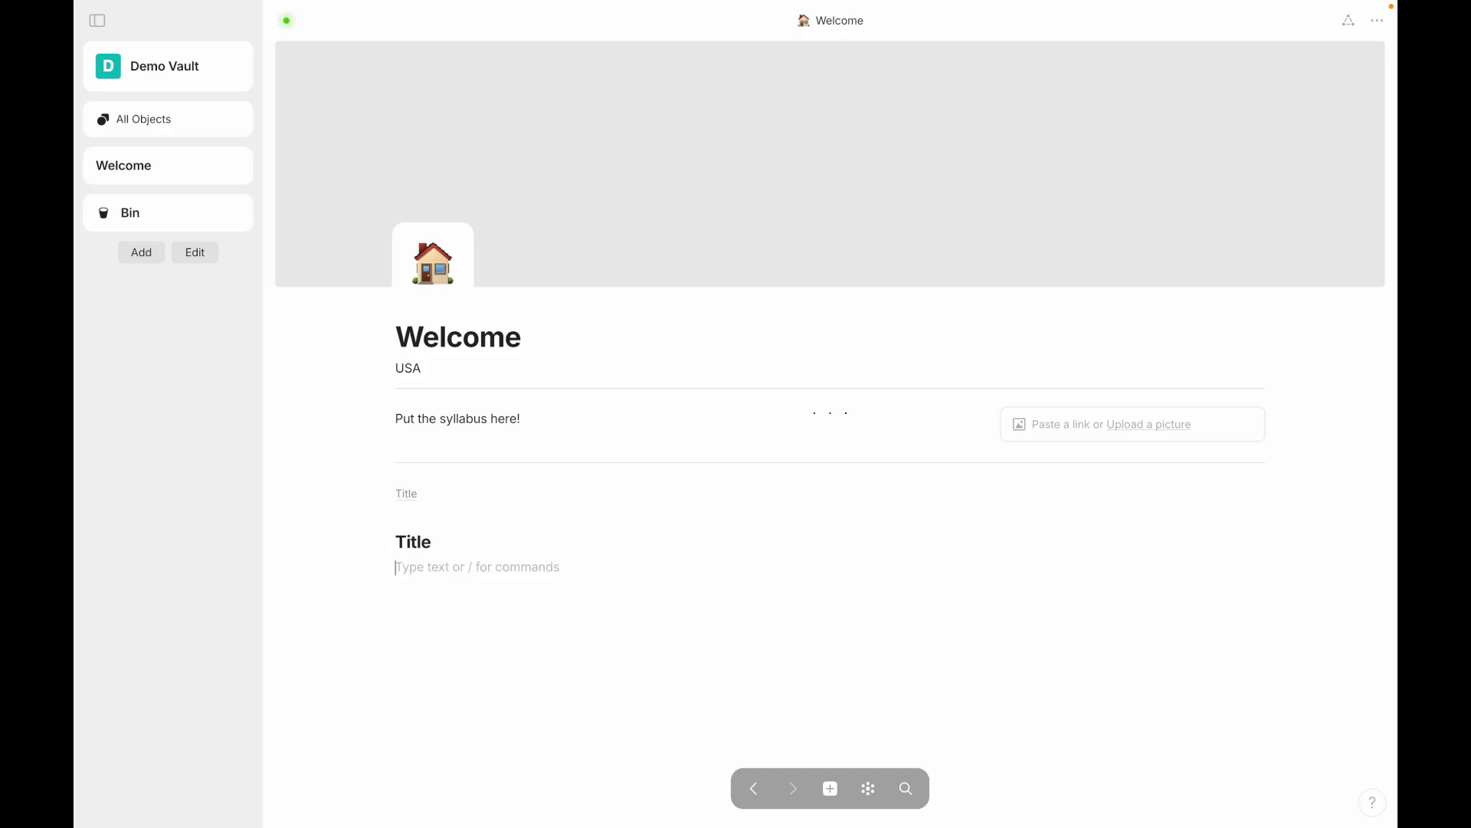
pyautogui.write('/sub')
pyautogui.press('Return')
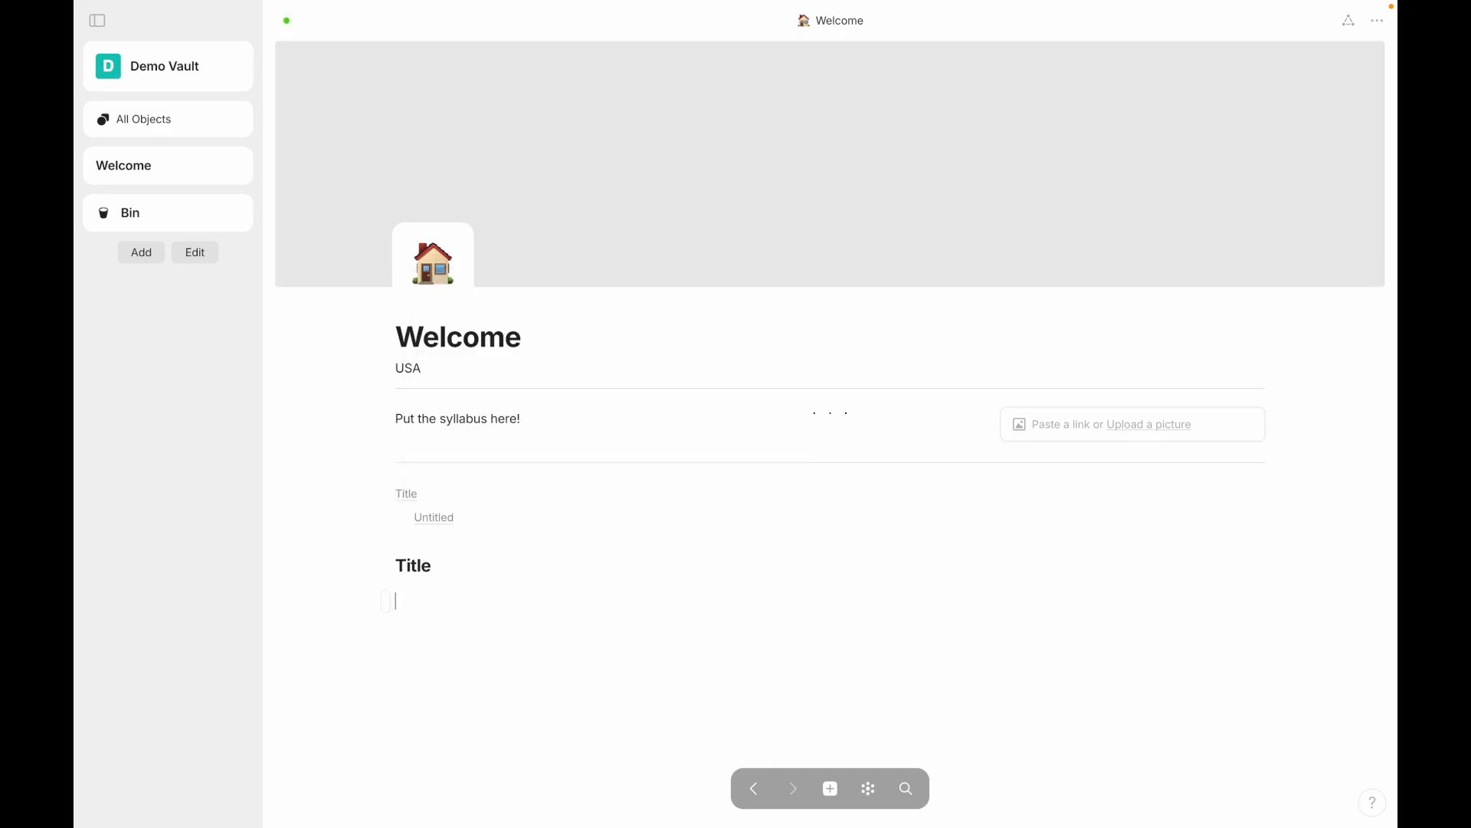
pyautogui.write('Smaller title')
pyautogui.press('Return')
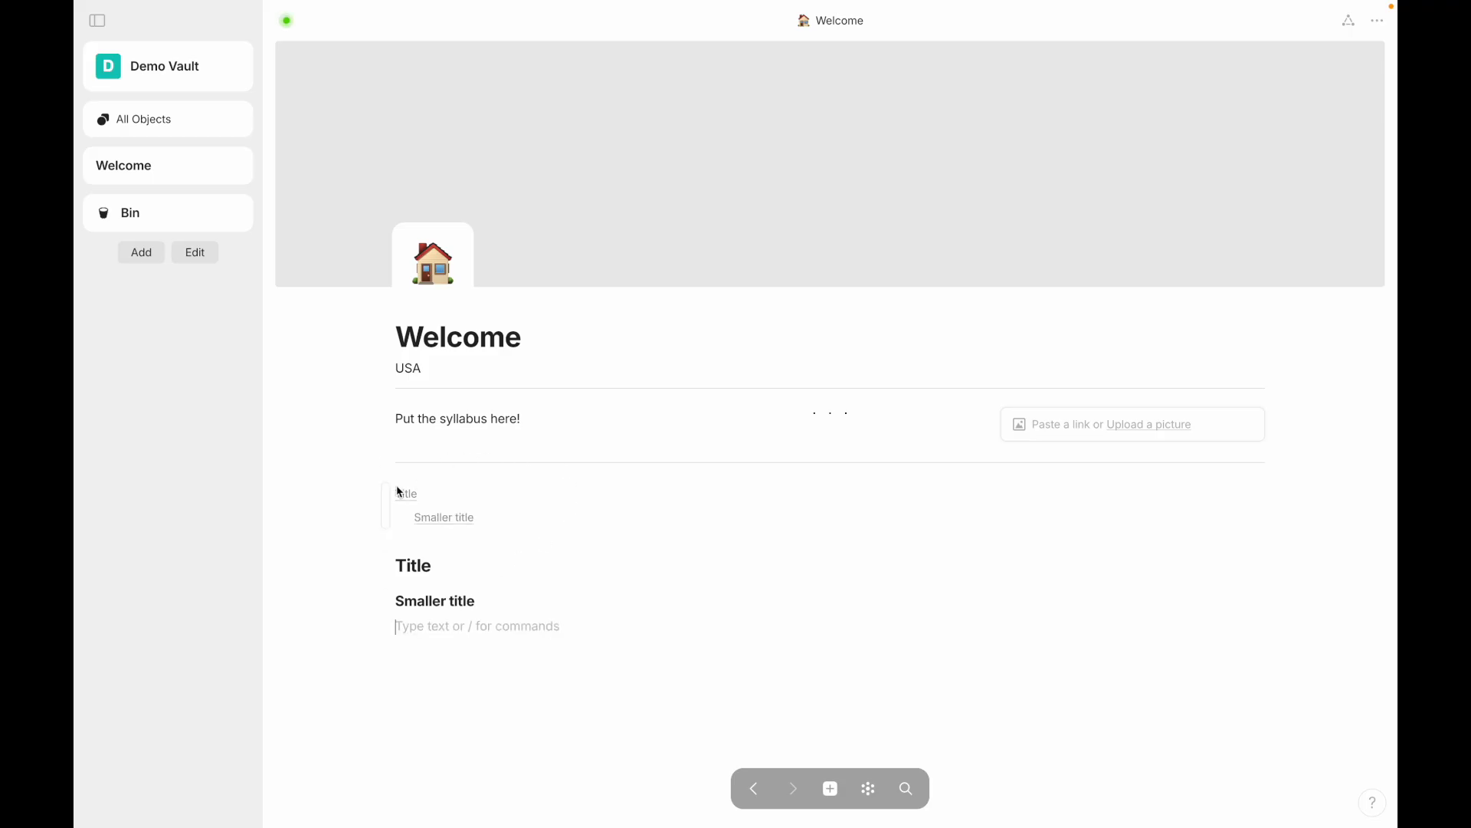
# Step: Move the table of contents into a column to the right of the USA line
pyautogui.moveTo(385, 492); pyautogui.dragTo(1284, 376)
pyautogui.scroll(-3, 859, 381)
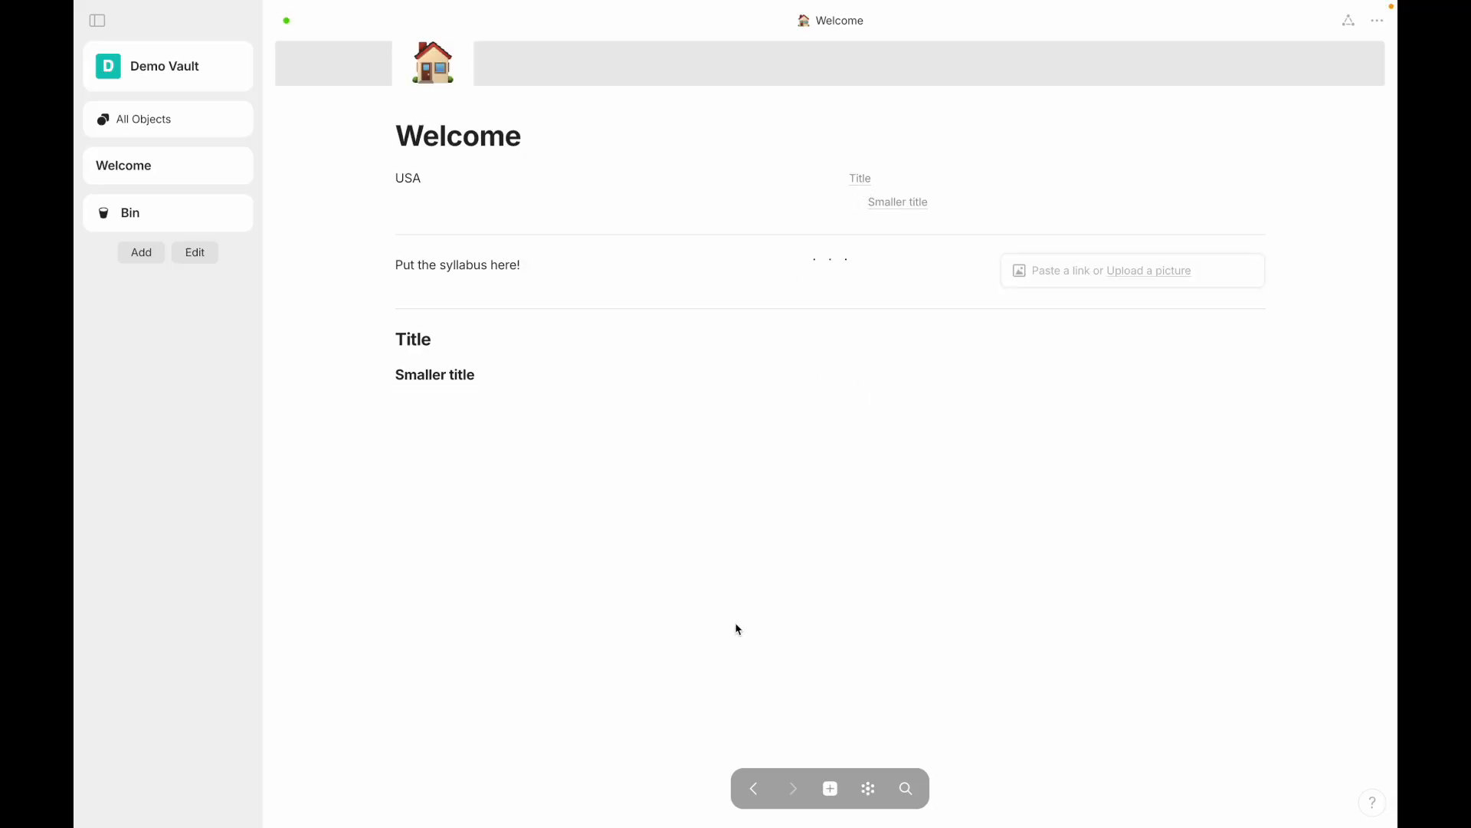
# Step: Insert a 3x3 table below the "Smaller title" subheading on the Welcome page
pyautogui.scroll(3, 738, 629)
pyautogui.click(542, 669)
pyautogui.write('/')
pyautogui.scroll(-1, 539, 654)
pyautogui.scroll(-15, 562, 338)
pyautogui.scroll(12, 563, 339)
pyautogui.scroll(-1, 468, 337)
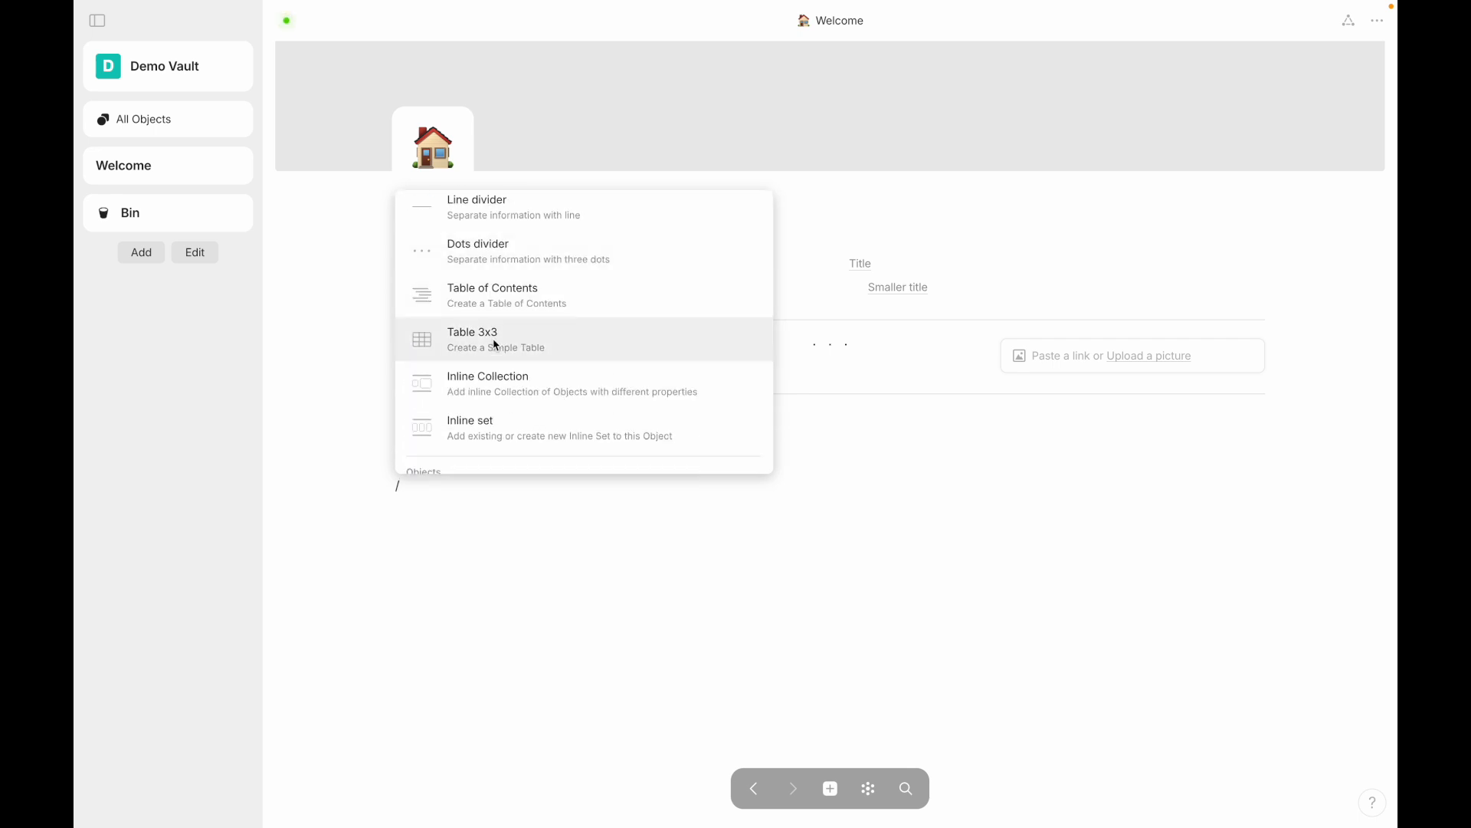
pyautogui.click(475, 343)
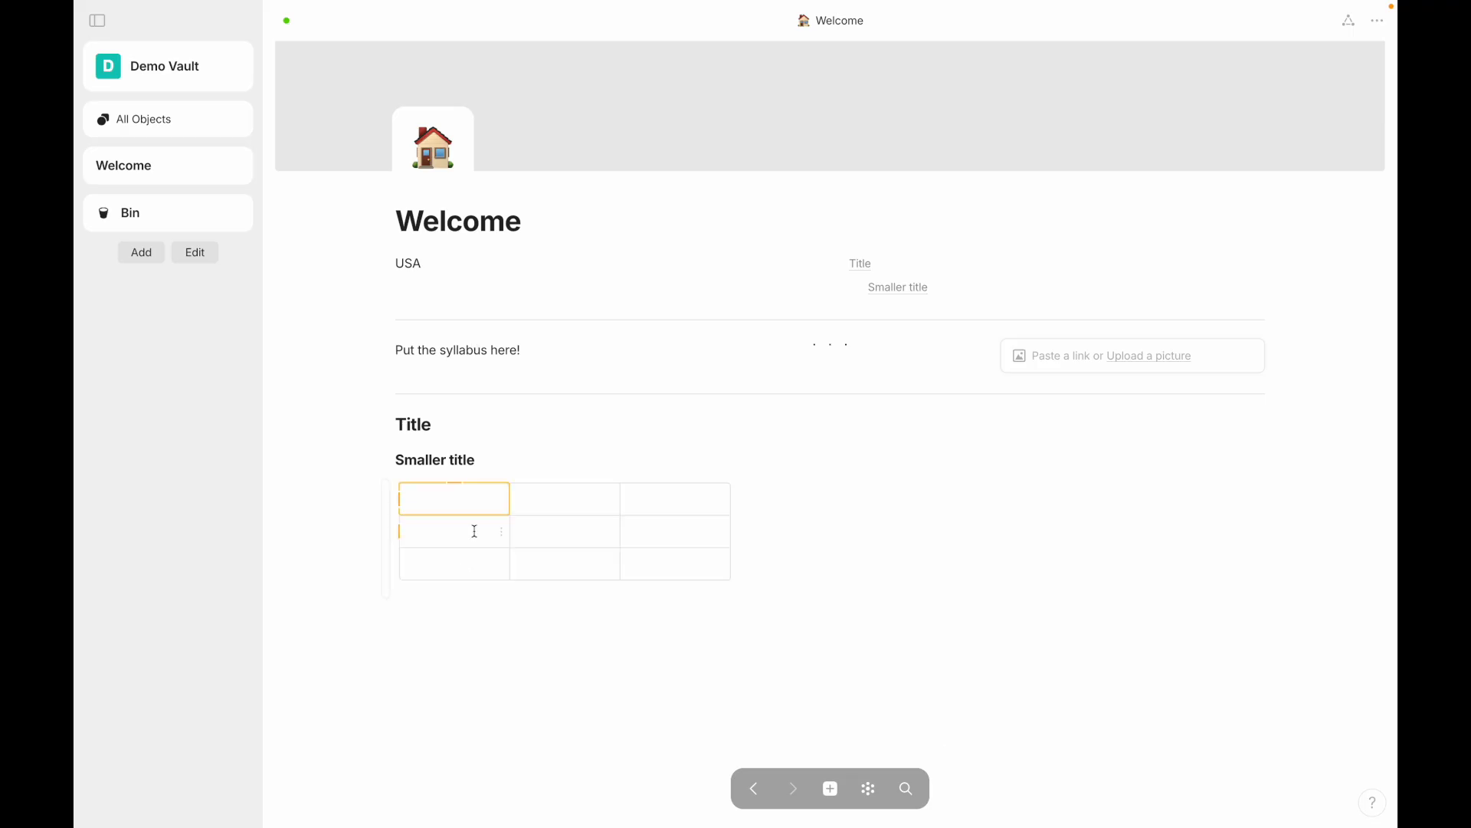
# Step: Delete the simple table from below the "Smaller title" subheading
pyautogui.click(570, 521)
pyautogui.click(467, 511)
pyautogui.click(366, 530)
pyautogui.press('Delete')
# Step: Insert an inline set below the "Smaller title" subheading with the existing Pages set as its source
pyautogui.press('Return')
pyautogui.write('/')
pyautogui.scroll(-3, 536, 285)
pyautogui.scroll(-15, 535, 286)
pyautogui.scroll(-4, 536, 286)
pyautogui.scroll(3, 561, 427)
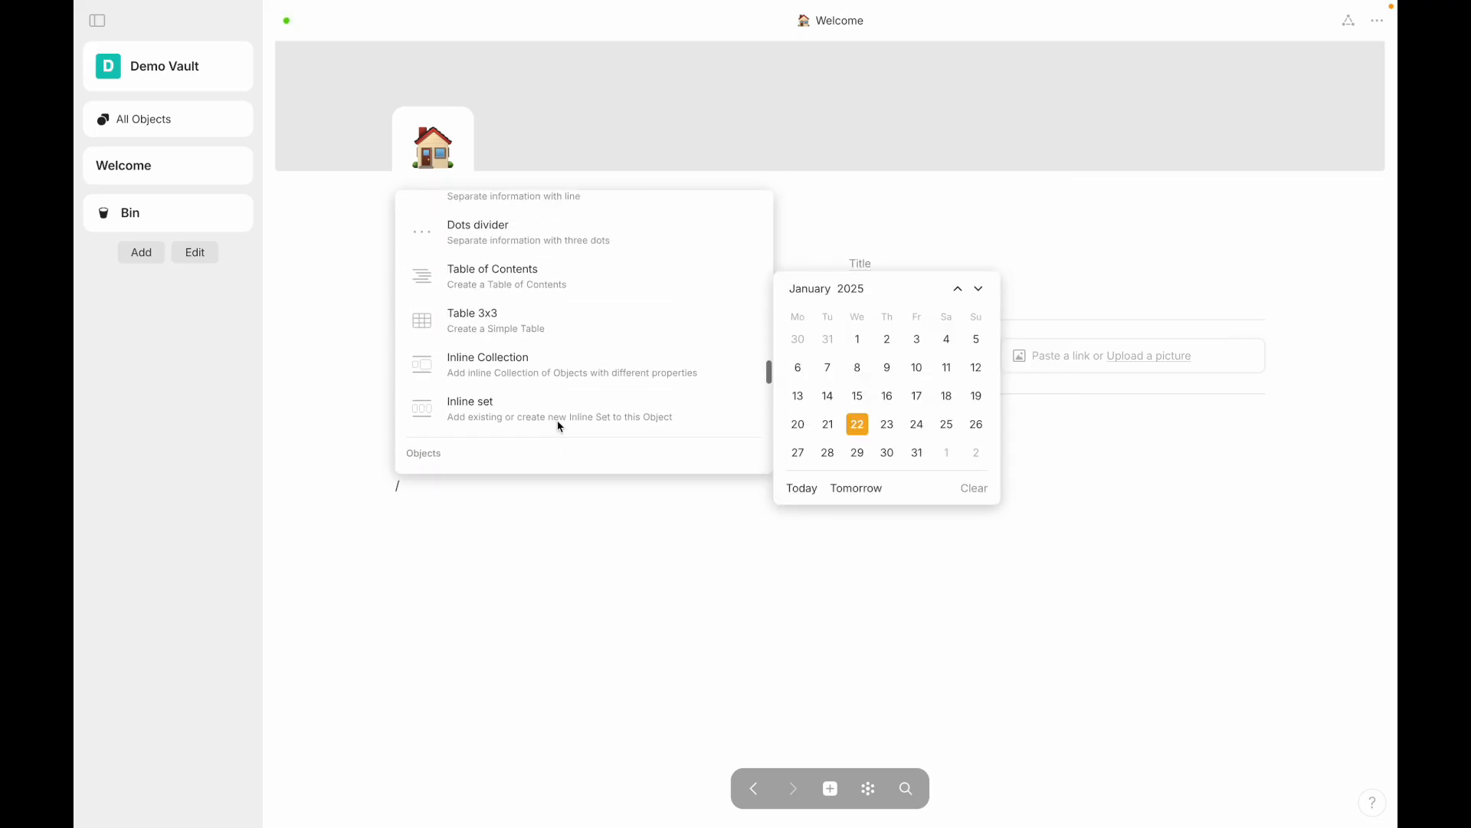
pyautogui.scroll(-3, 562, 335)
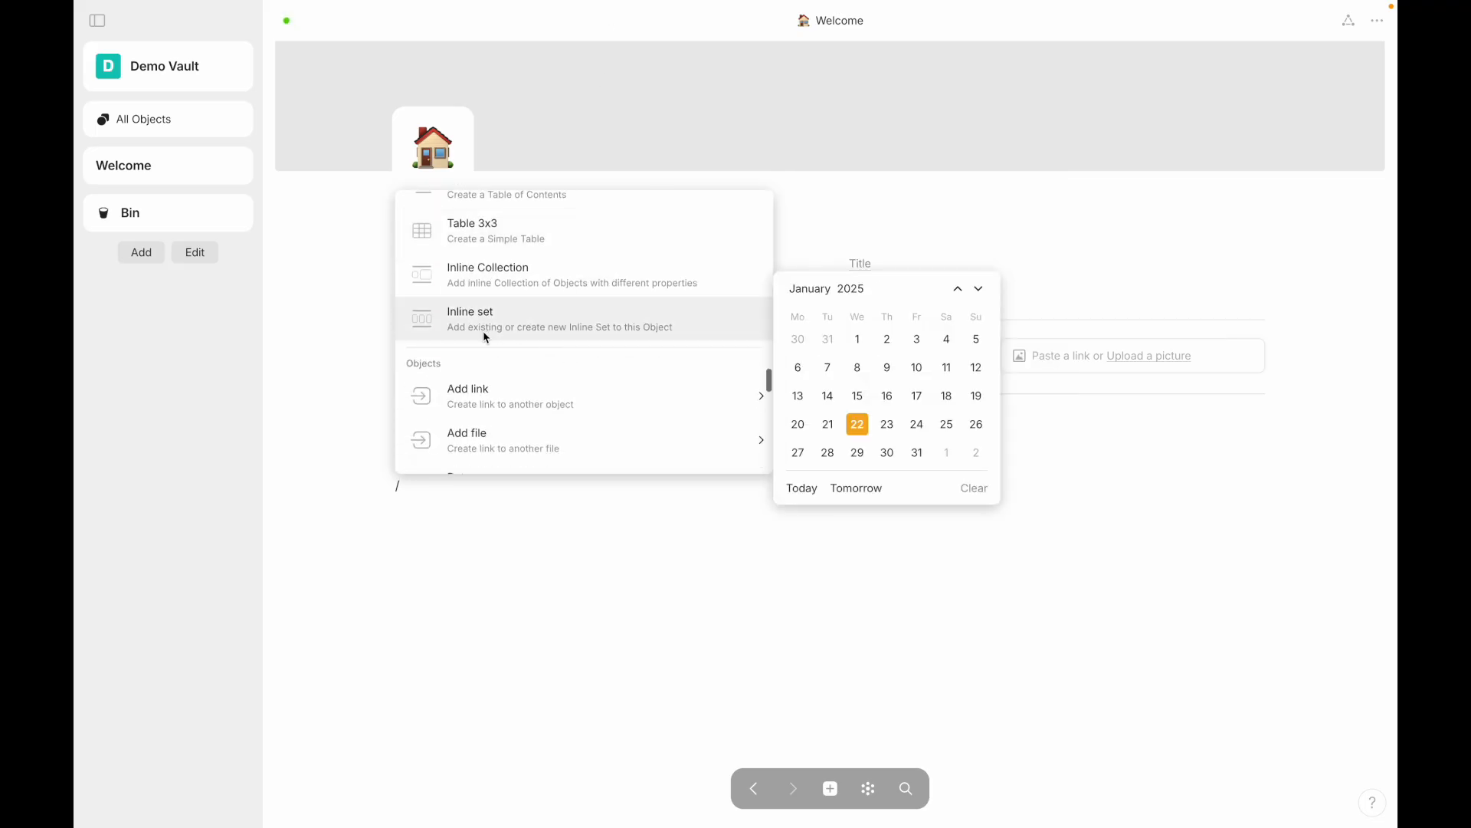
pyautogui.scroll(2, 498, 336)
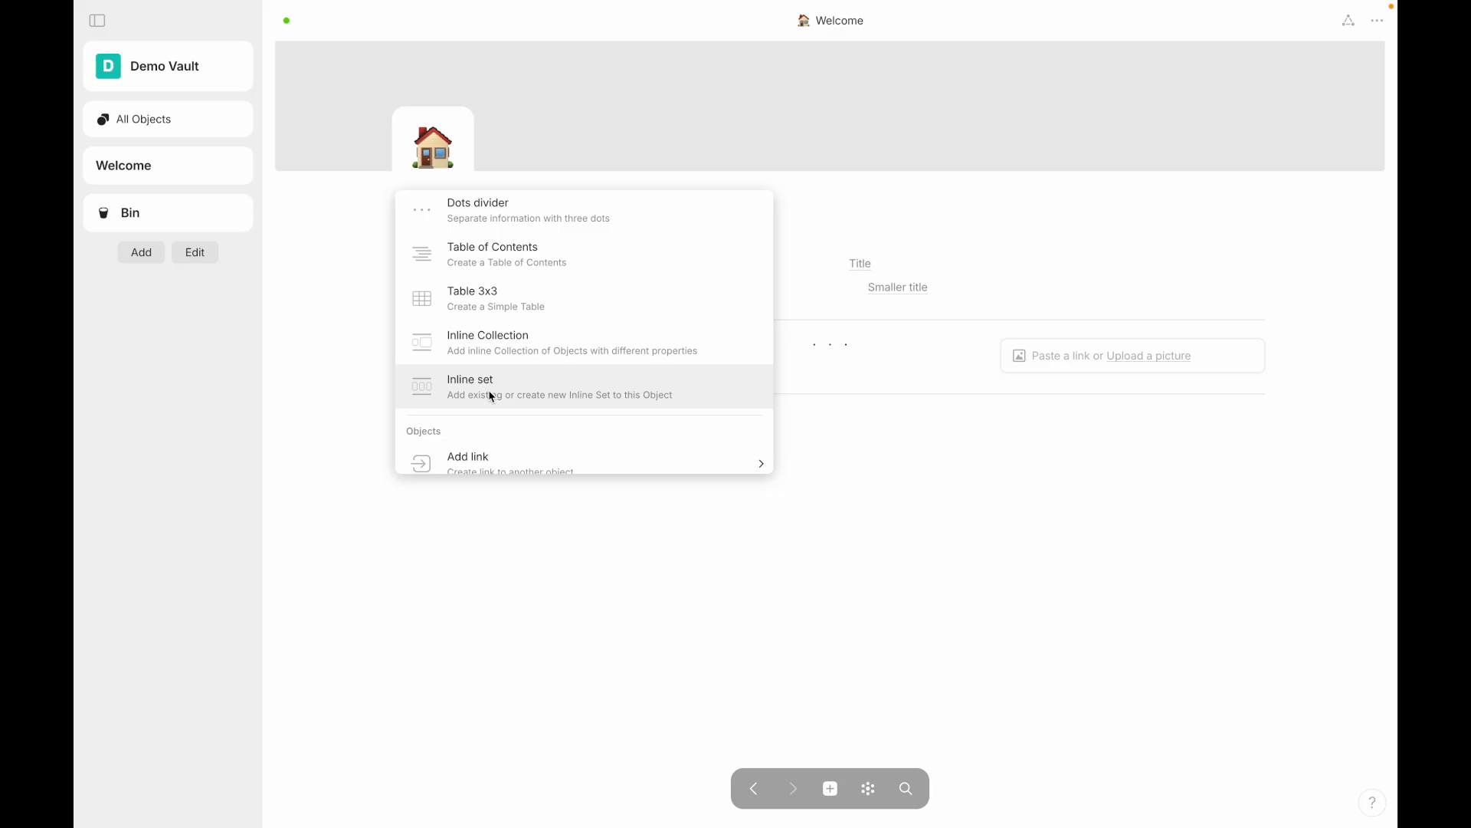
pyautogui.click(492, 397)
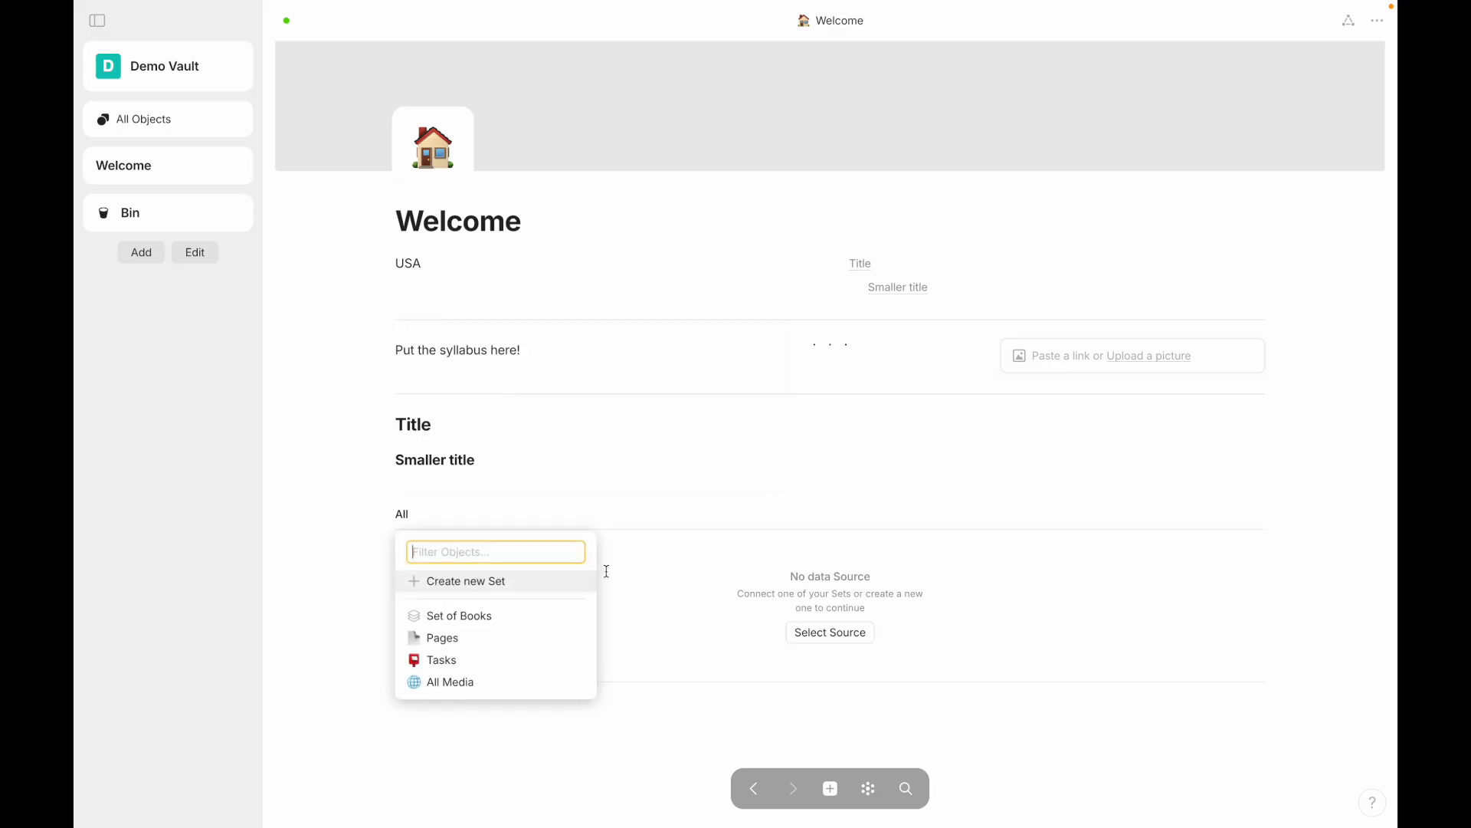
pyautogui.click(494, 639)
pyautogui.scroll(-3, 452, 513)
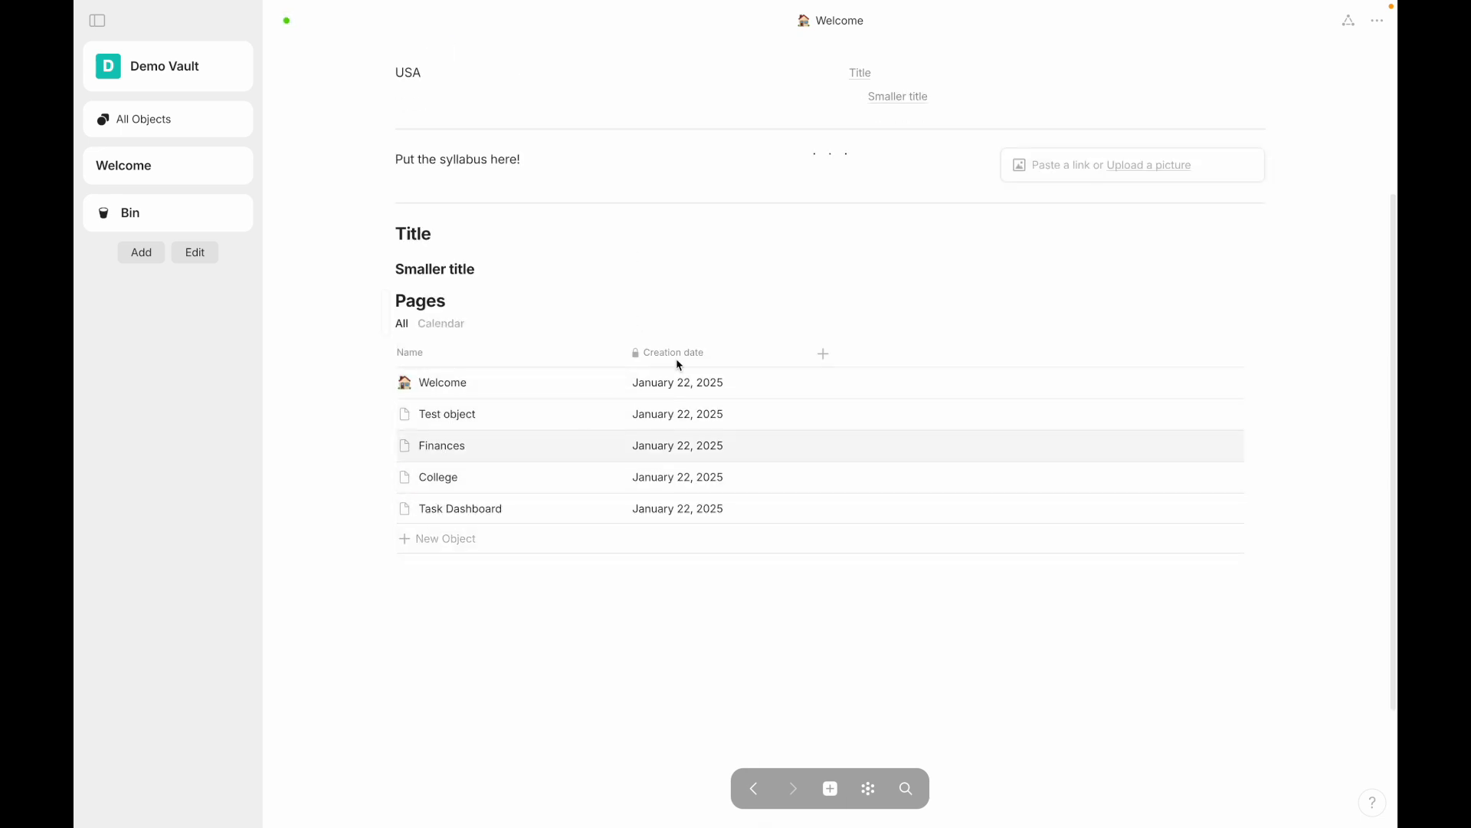
# Step: Open the inline set's source set to view it, and return to the Welcome page
pyautogui.click(426, 302)
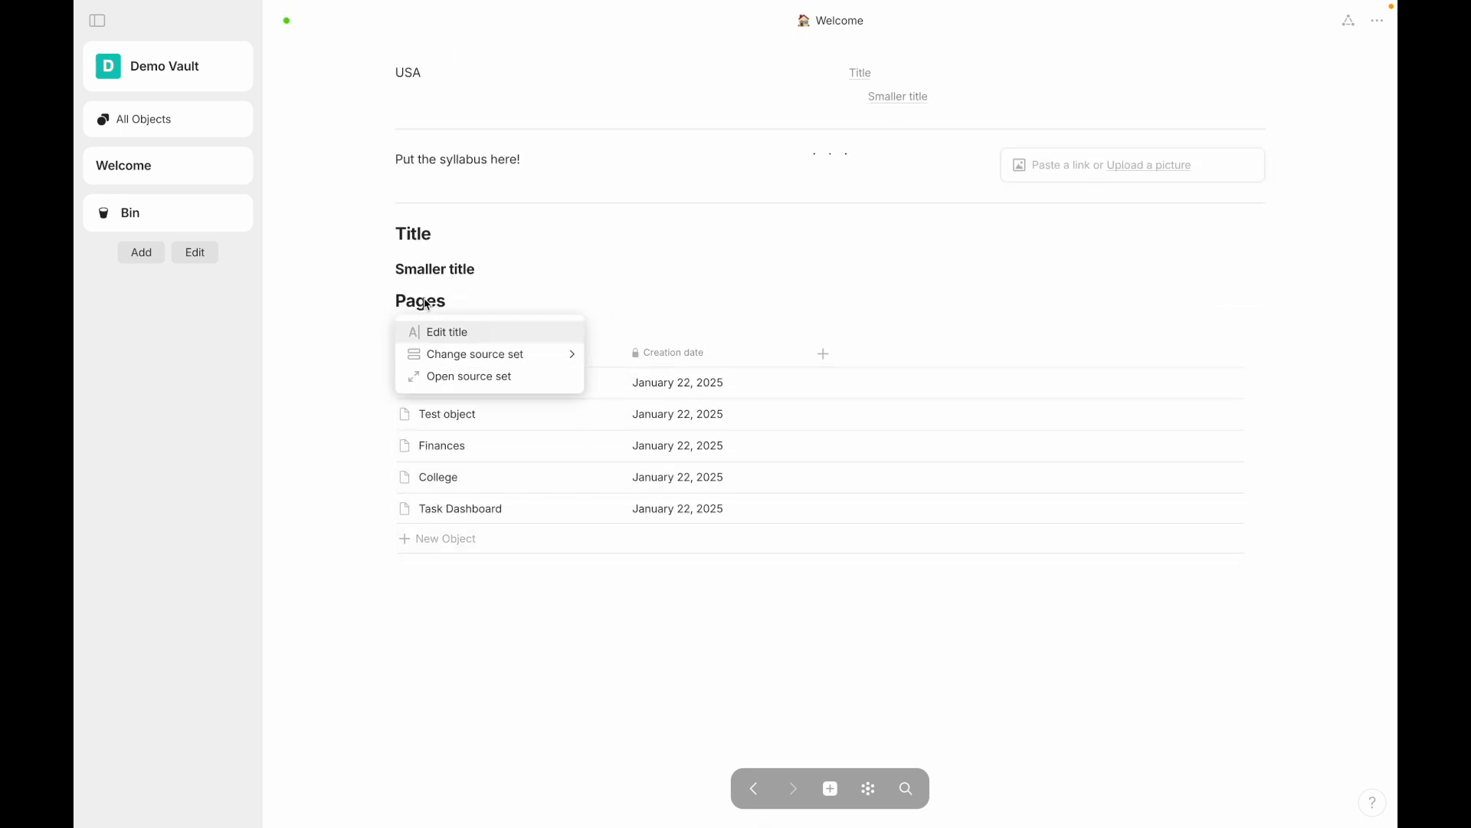
pyautogui.click(458, 376)
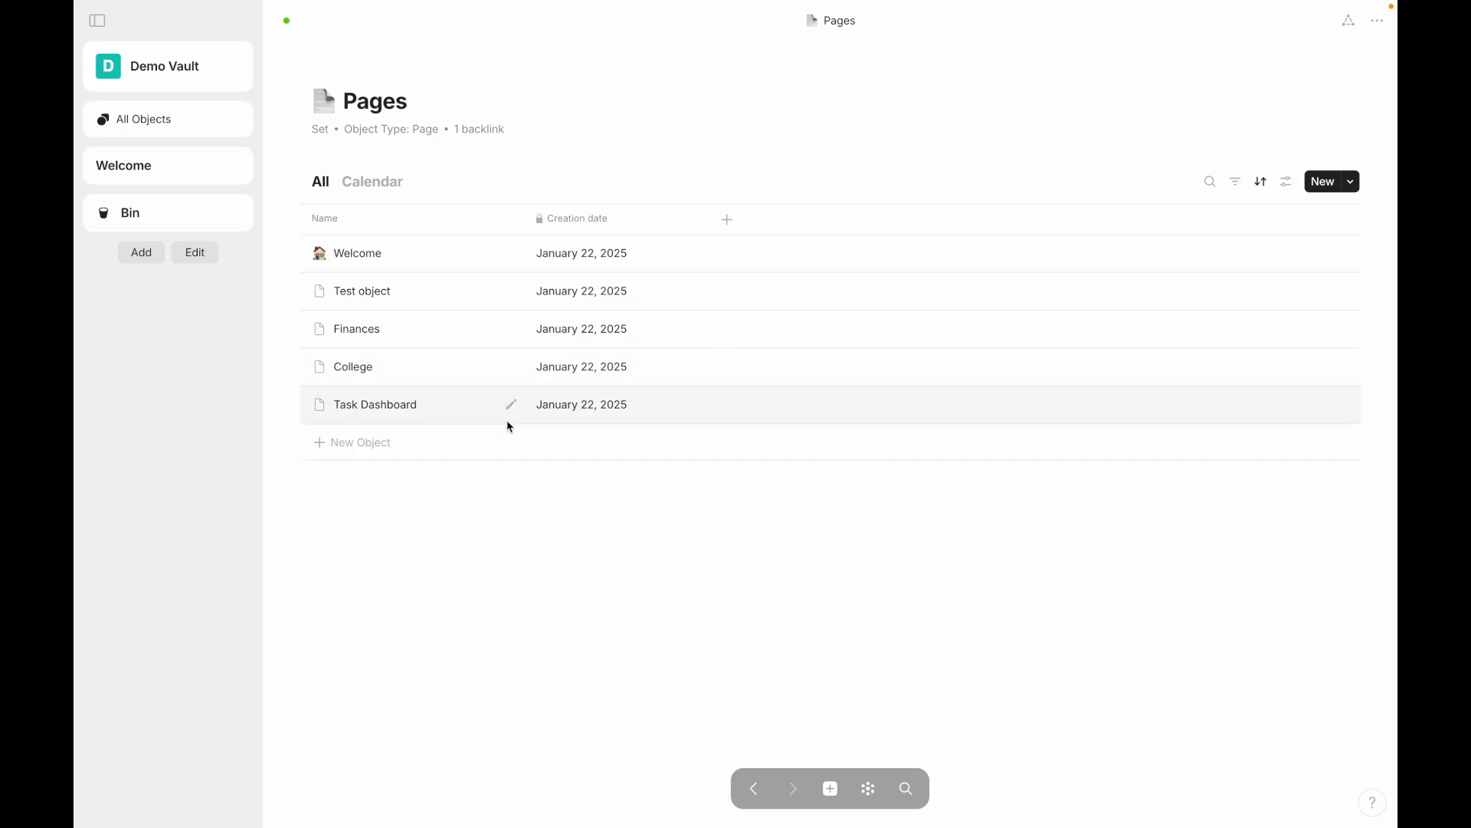
pyautogui.click(170, 164)
pyautogui.scroll(-2, 483, 430)
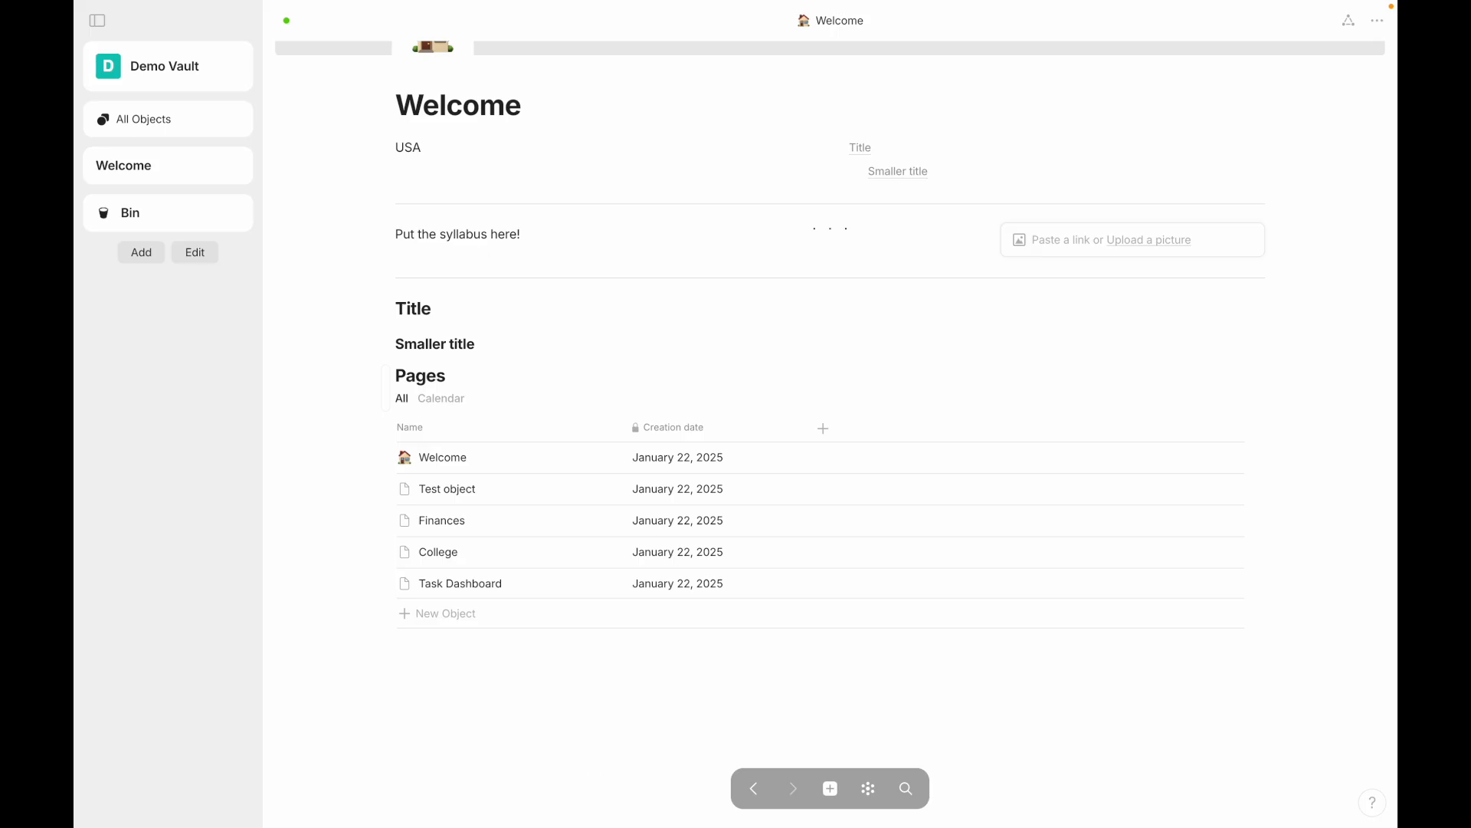
# Step: Insert an inline collection below the inline Pages set, using the existing My Library collection as its source
pyautogui.click(419, 720)
pyautogui.write('/inlin')
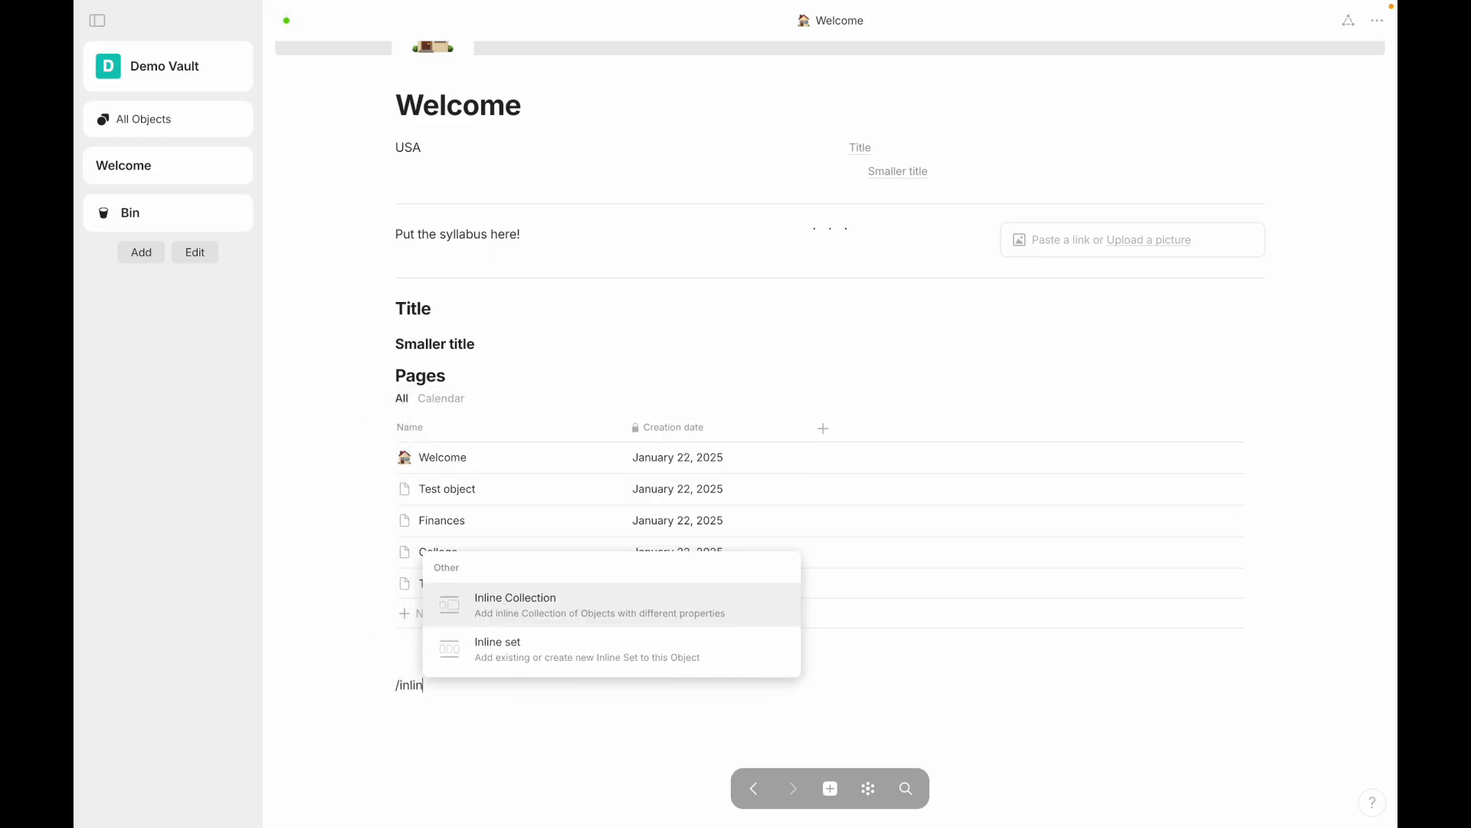
pyautogui.click(526, 610)
pyautogui.click(462, 634)
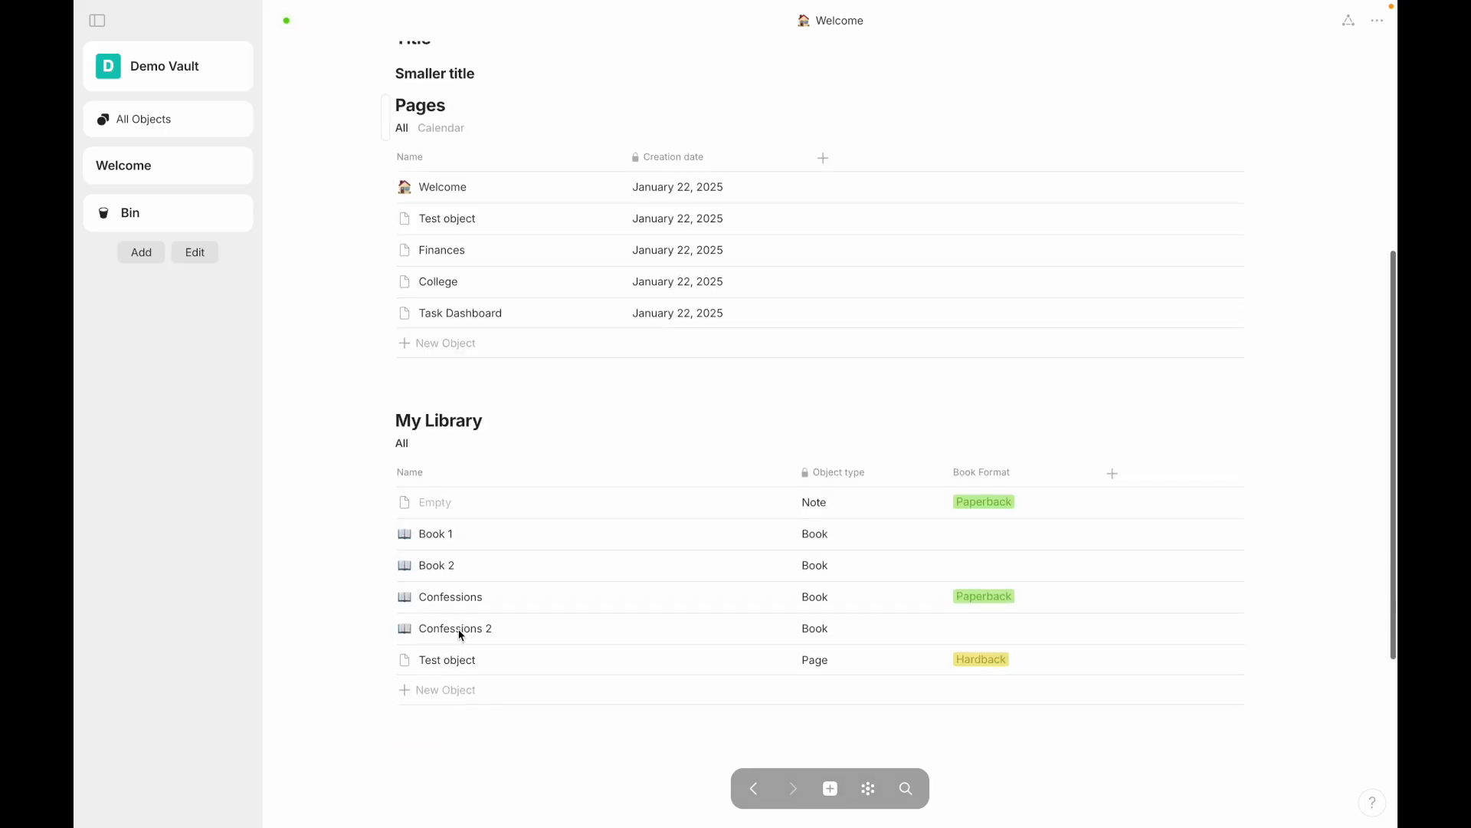
# Step: Open the source collection of the inline My Library block, and return to the Welcome page
pyautogui.click(413, 407)
pyautogui.click(458, 477)
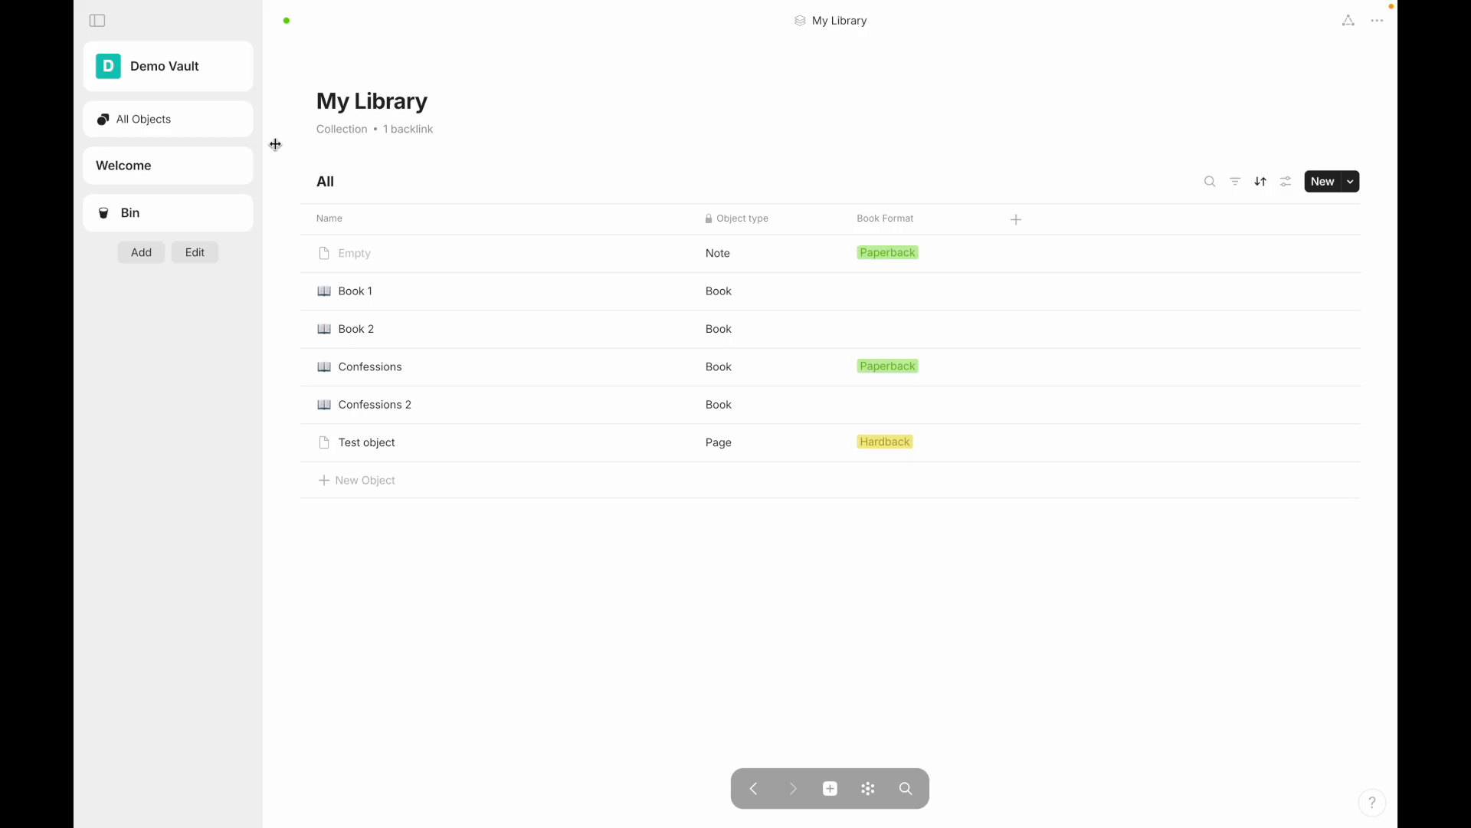
pyautogui.click(199, 176)
# Step: Delete both the inline Pages set and the inline My Library collection from the Welcome page
pyautogui.scroll(-5, 491, 675)
pyautogui.moveTo(571, 728); pyautogui.dragTo(361, 138)
pyautogui.press('BackSpace')
pyautogui.click(455, 474)
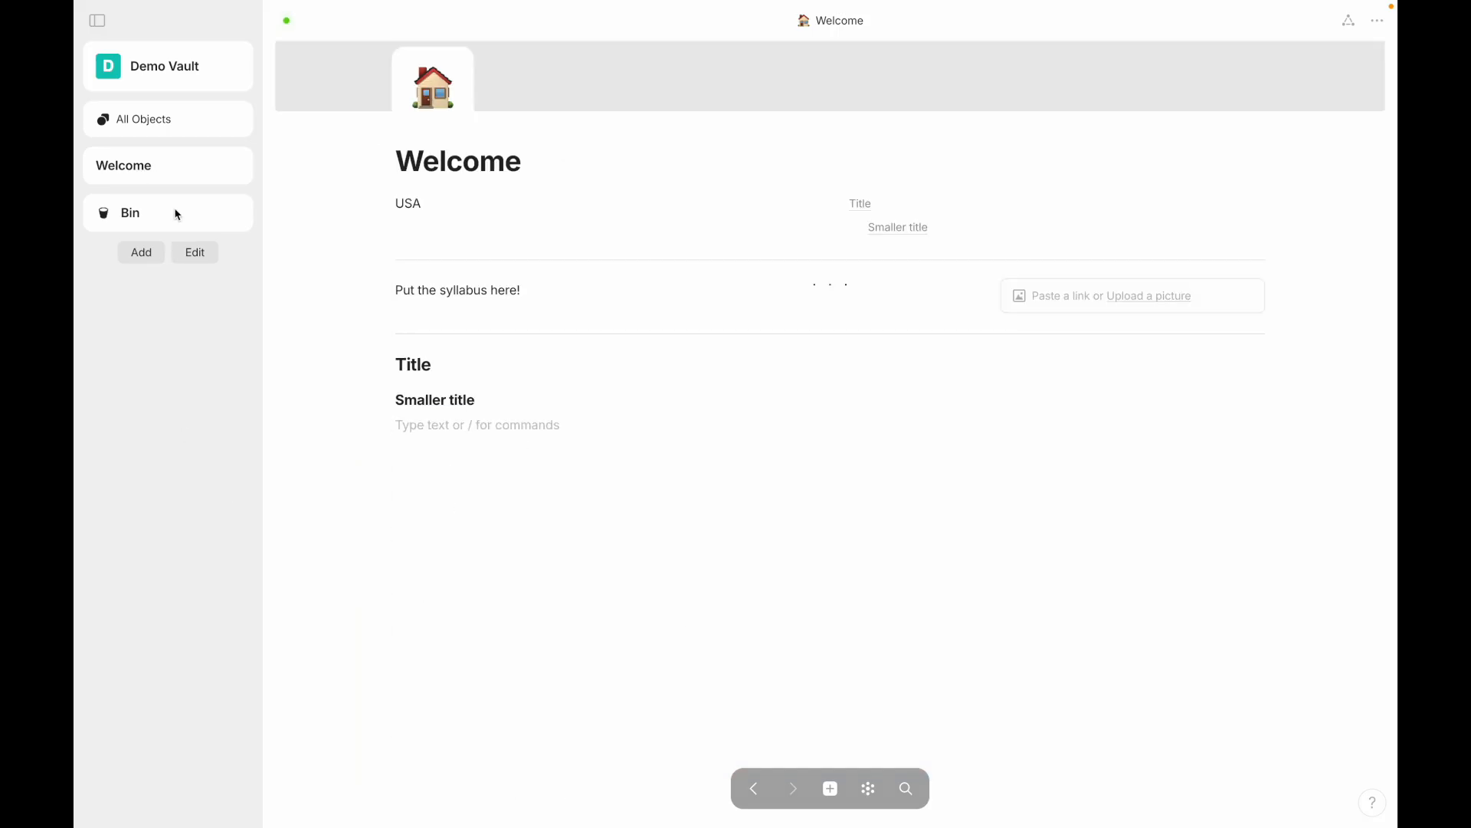
# Step: Open the Pages set through object search and add a grid view named "The best view"
pyautogui.click(912, 789)
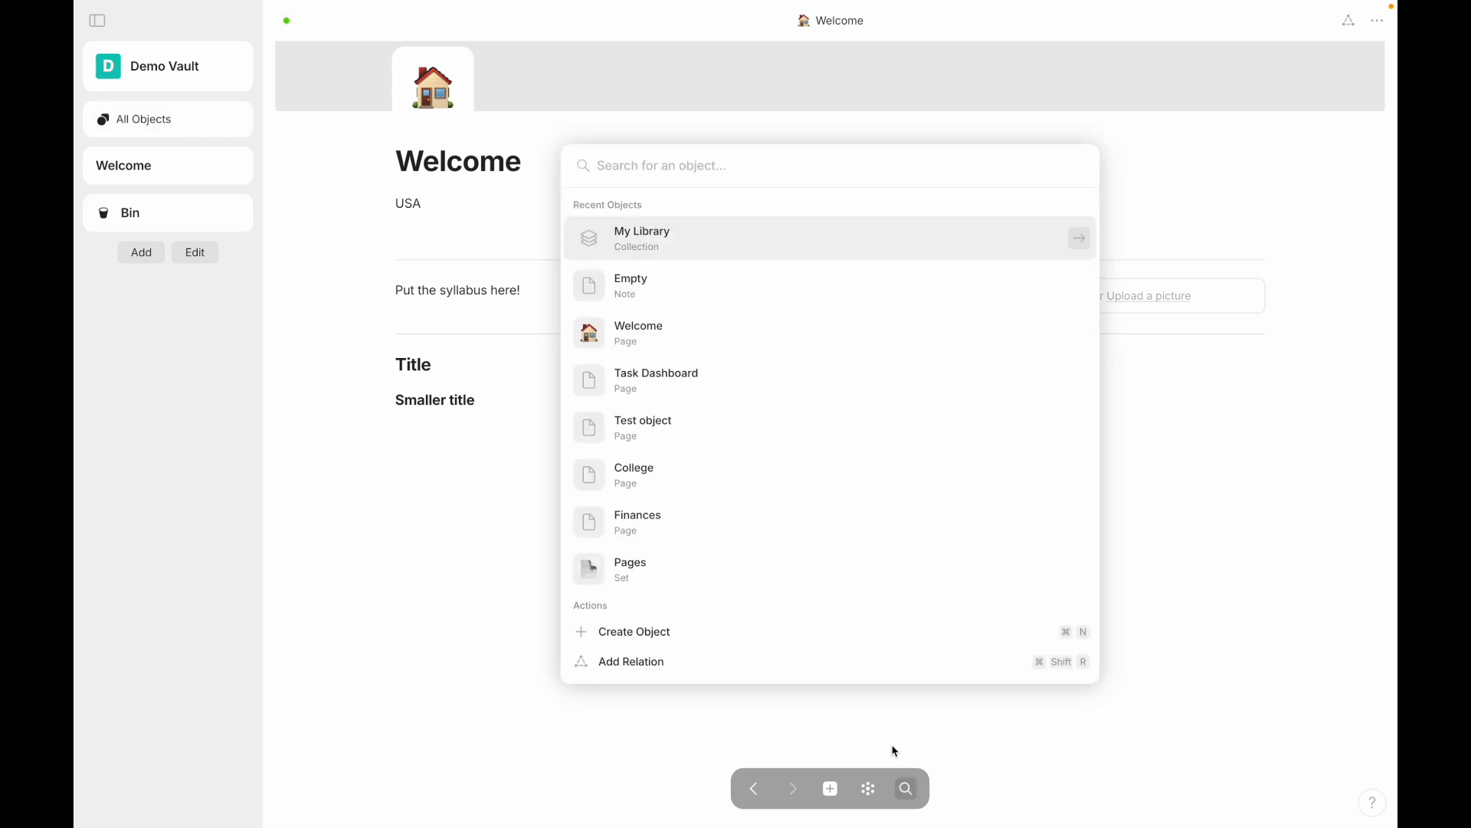
pyautogui.click(647, 571)
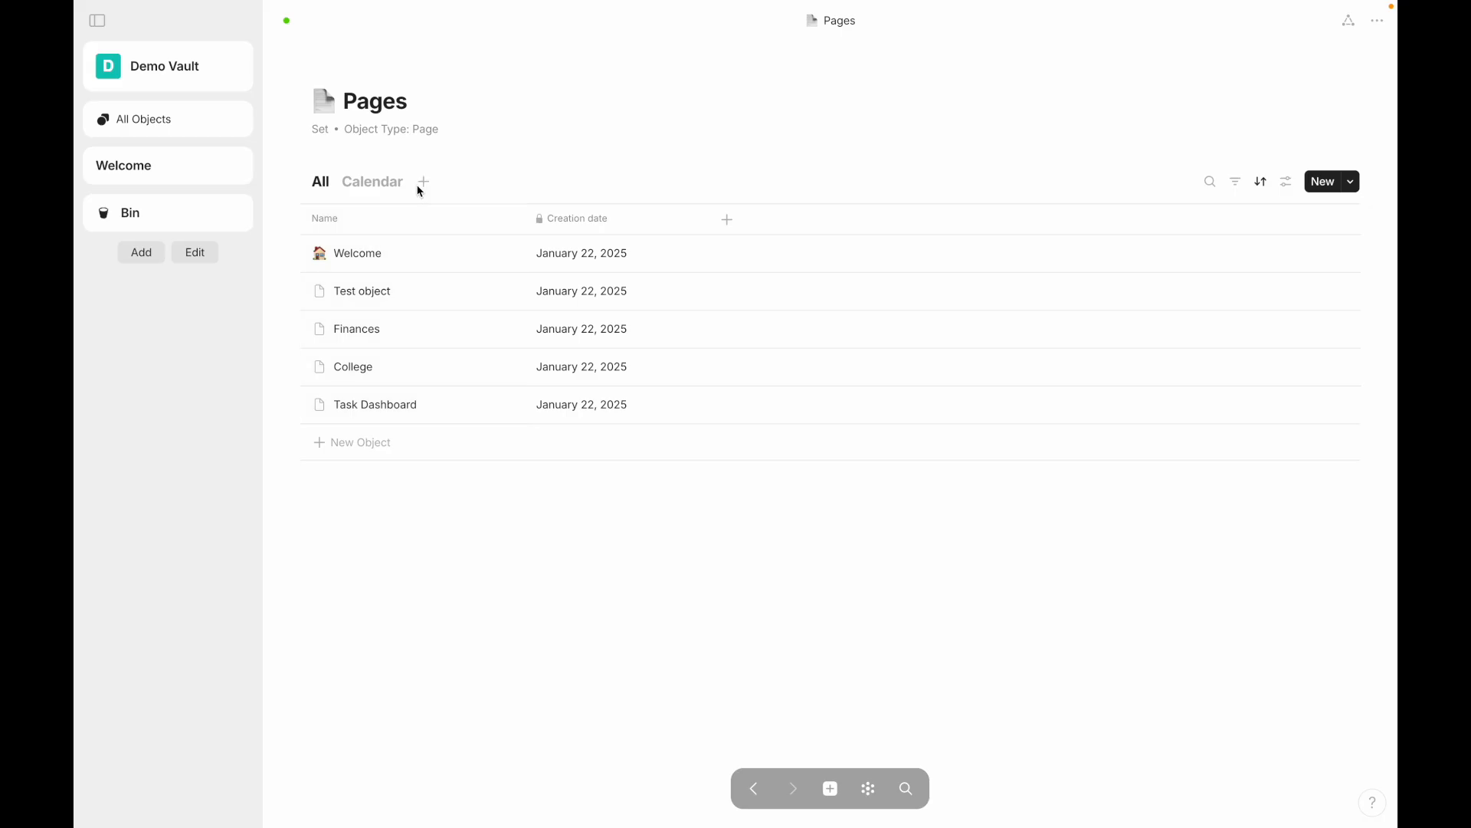
pyautogui.click(422, 185)
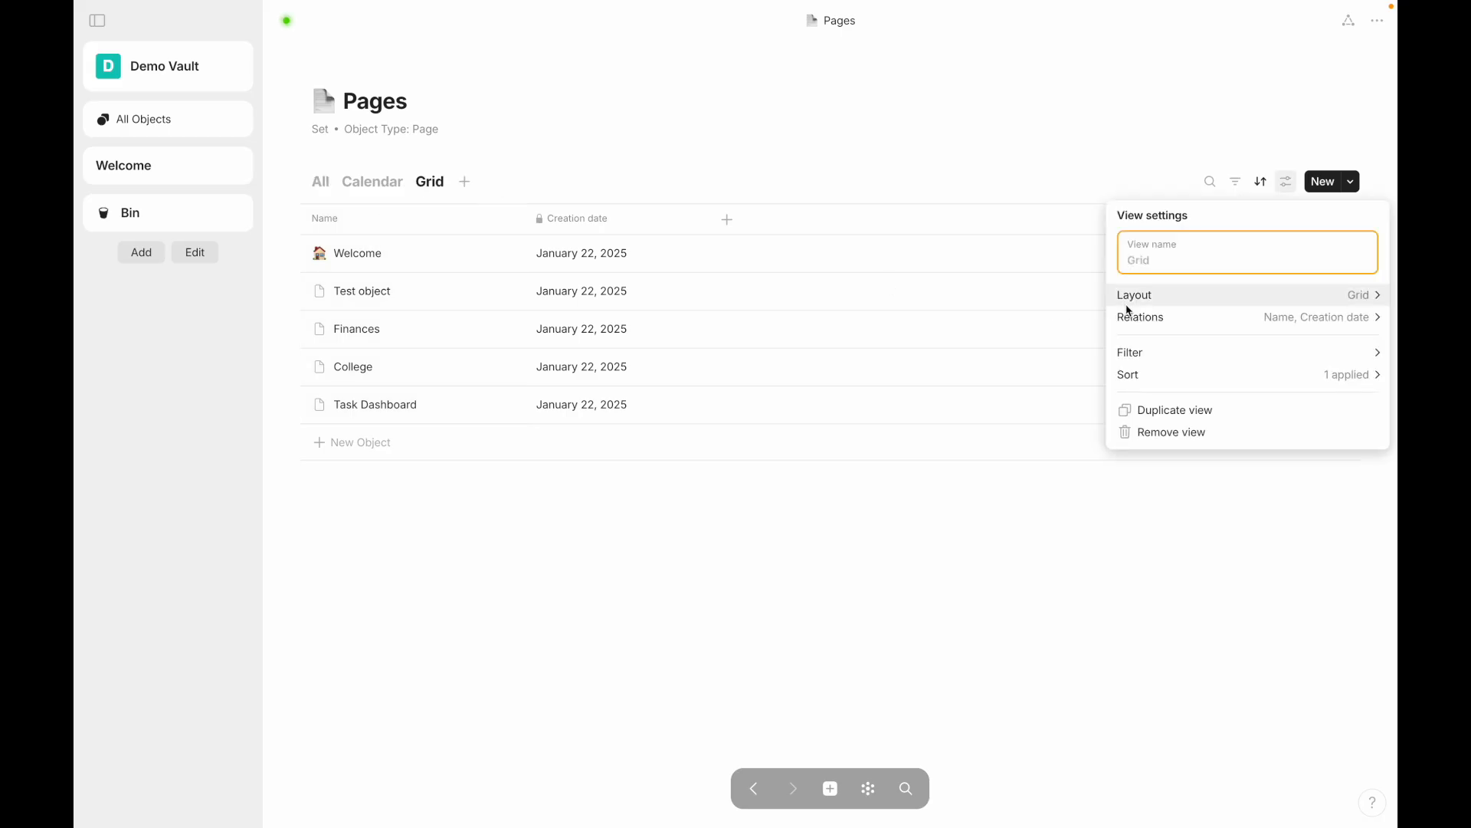
pyautogui.write('The best view')
pyautogui.click(1189, 164)
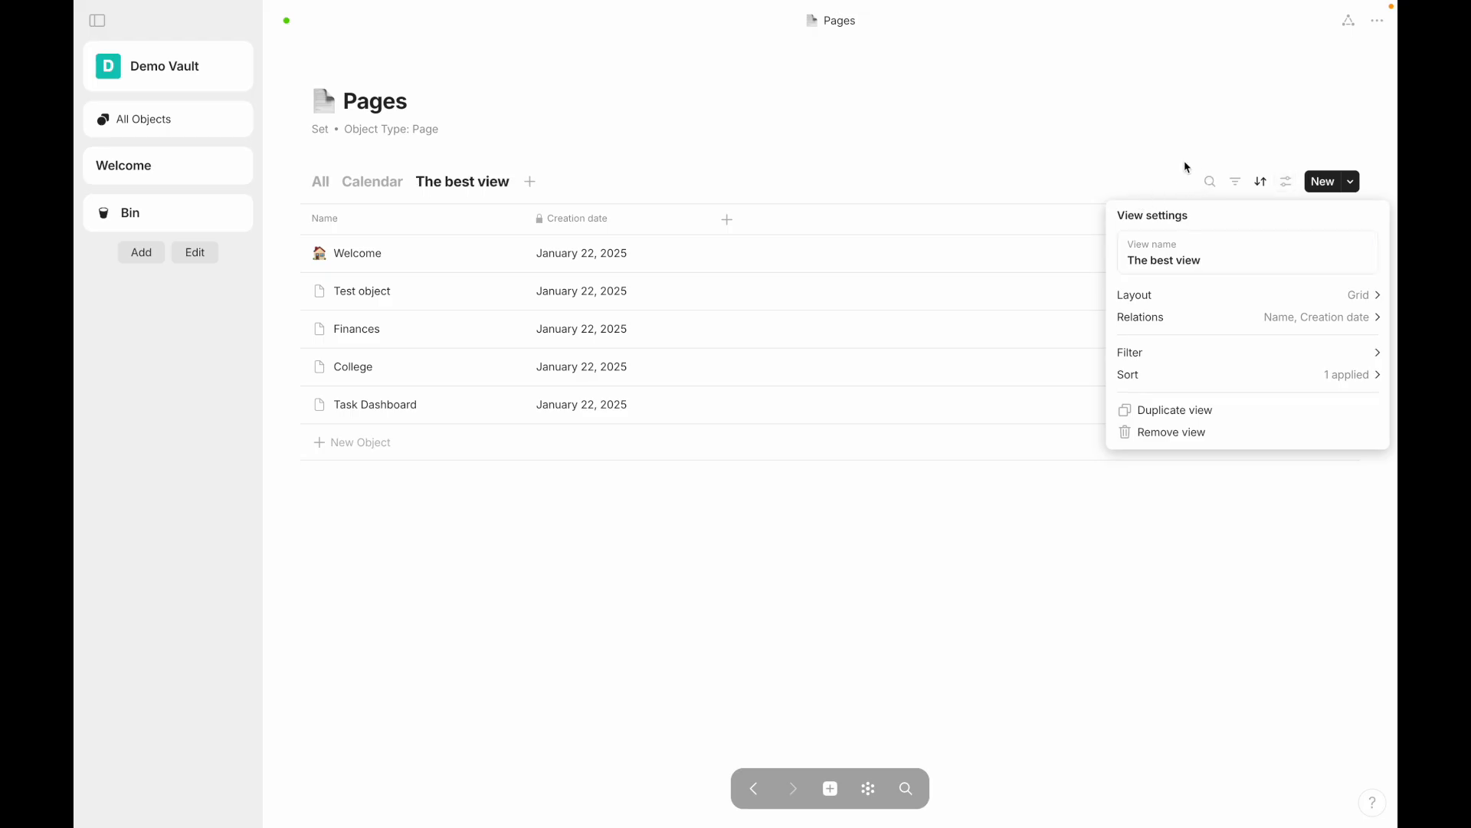
pyautogui.click(1233, 186)
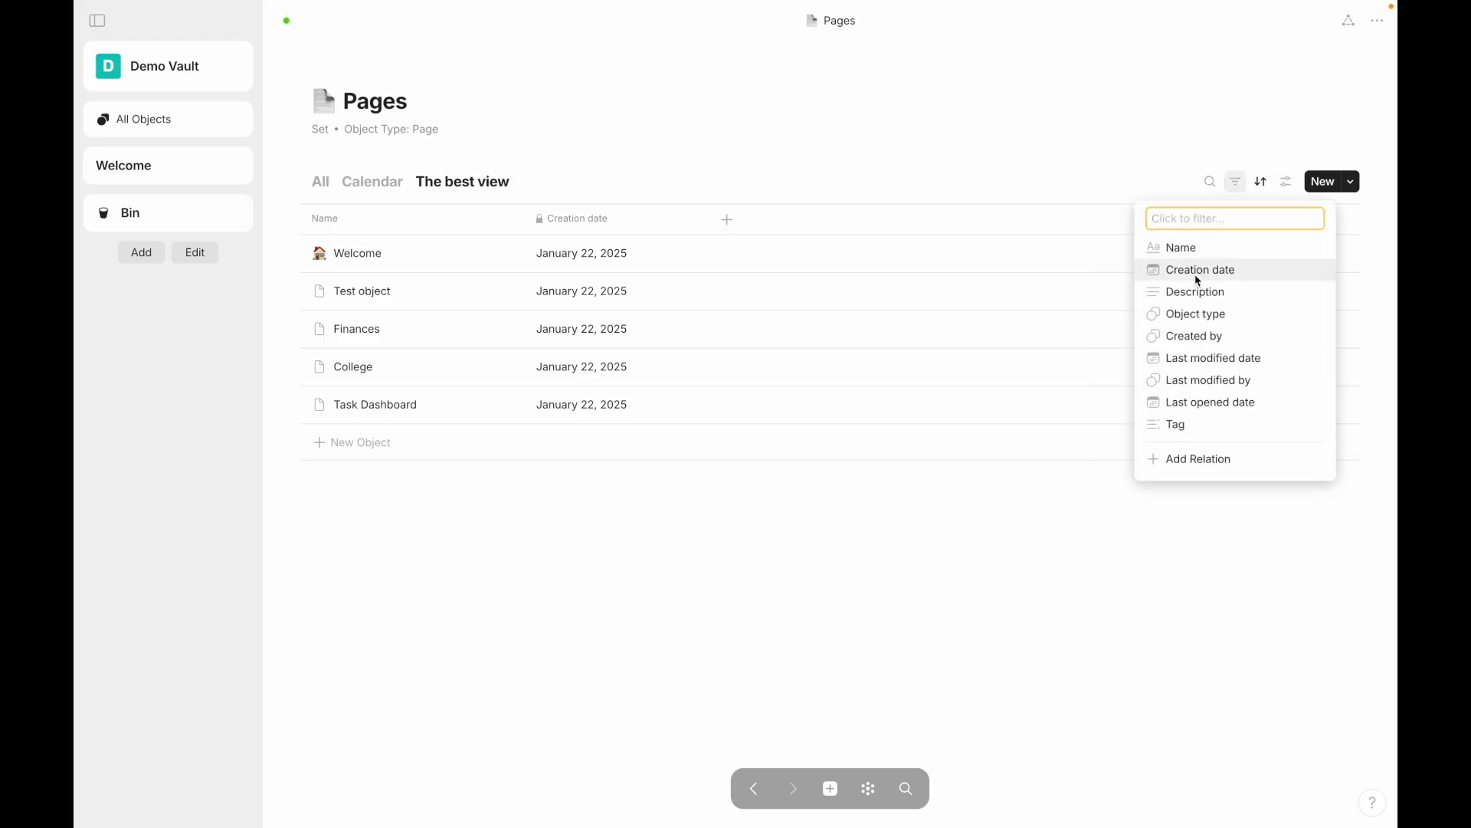
pyautogui.click(906, 545)
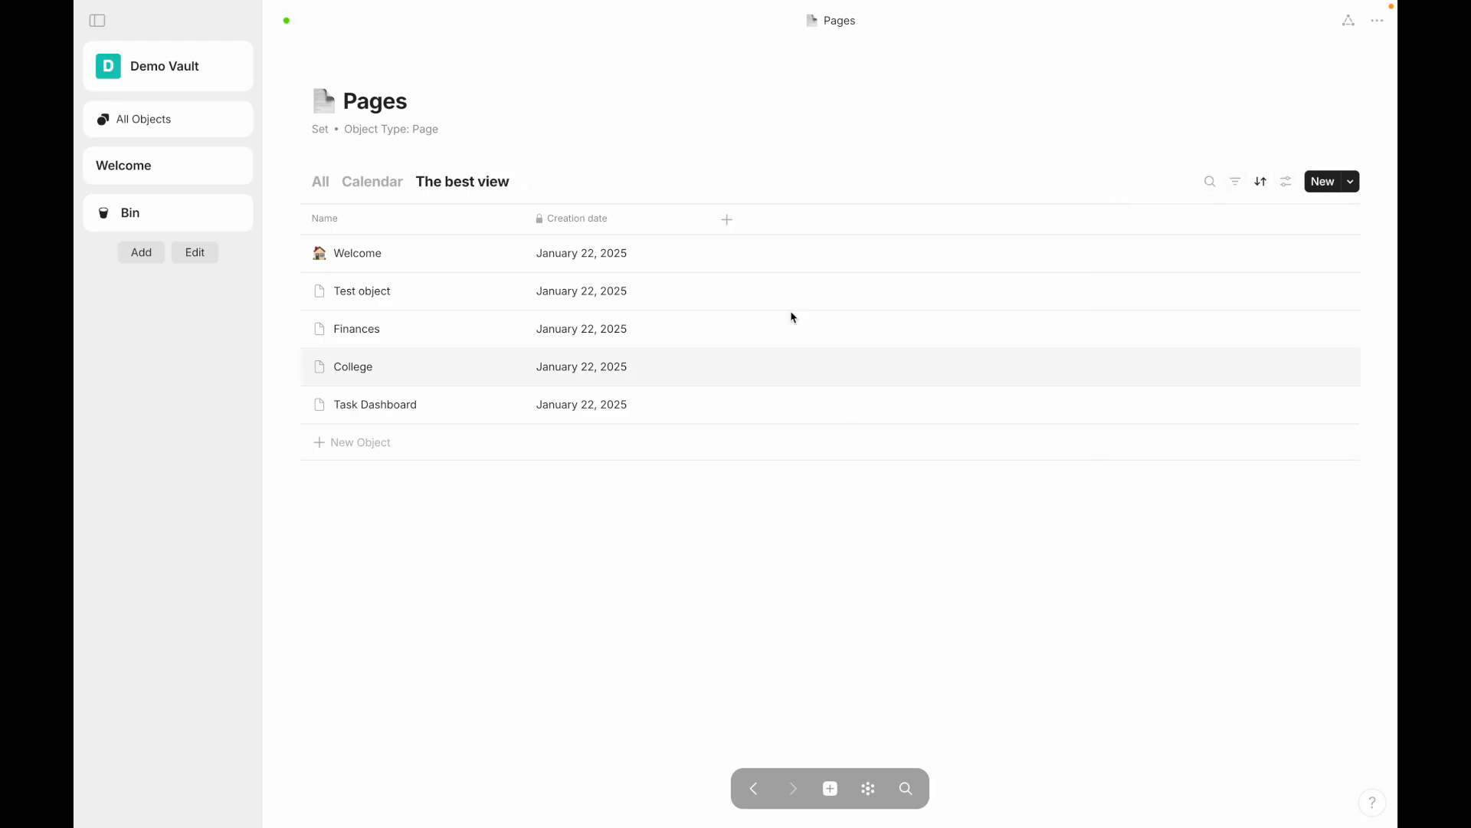
# Step: Show the Tag relation as a column and assign a new "Good!" tag to the Welcome page
pyautogui.click(727, 219)
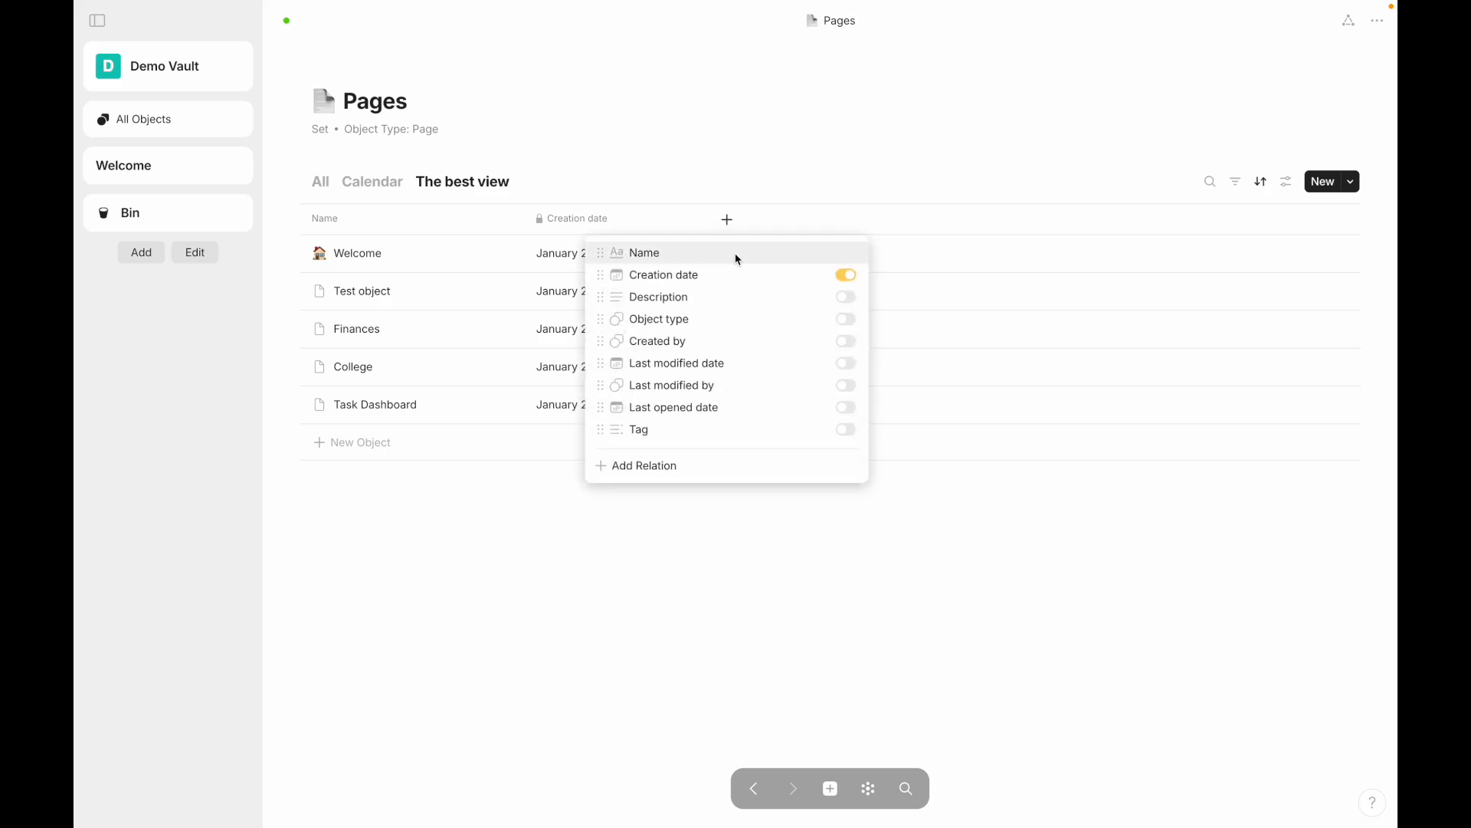
pyautogui.click(846, 430)
pyautogui.click(607, 623)
pyautogui.click(800, 259)
pyautogui.write('Good')
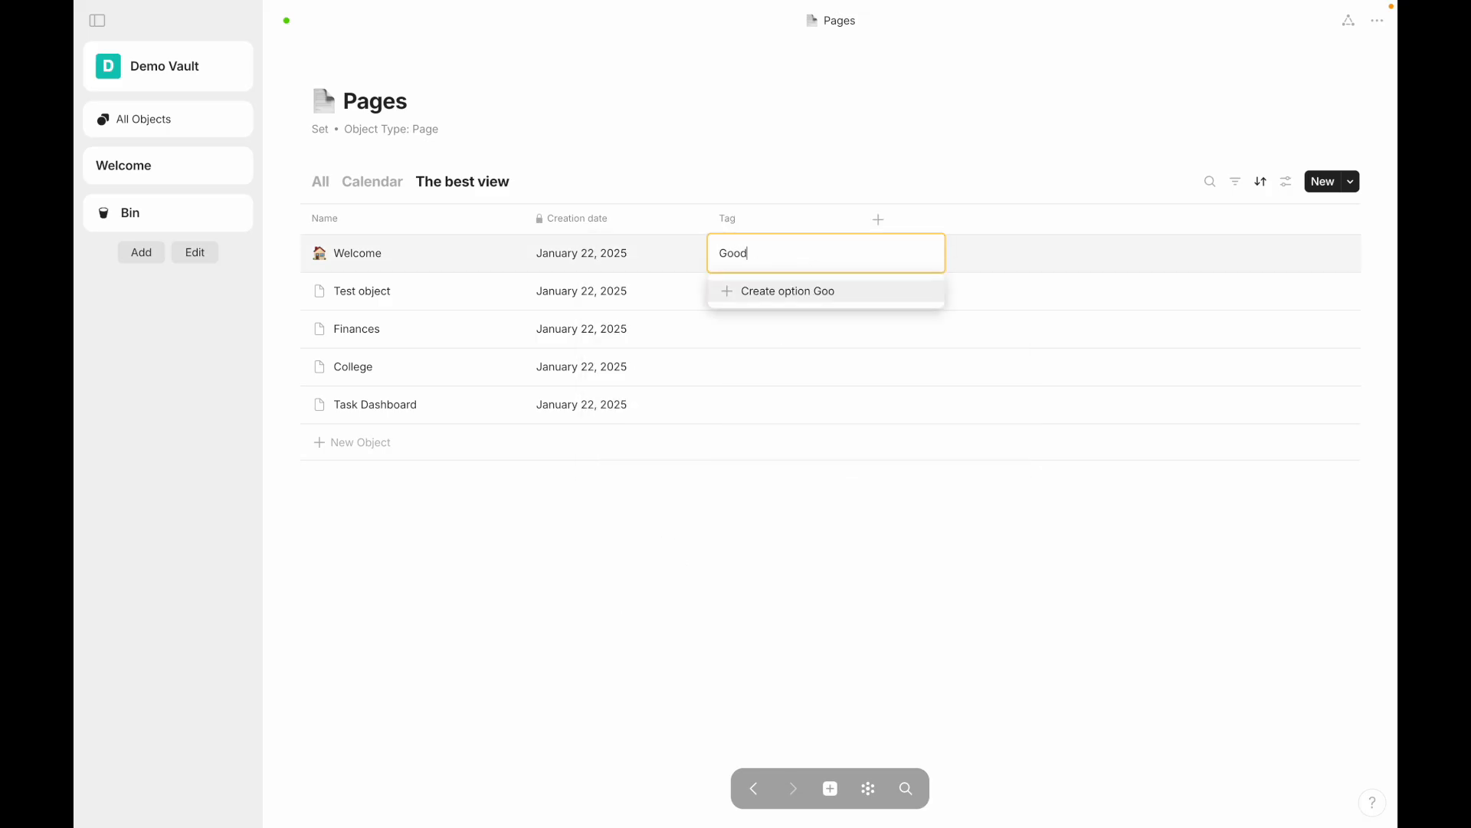
pyautogui.write('!')
pyautogui.click(766, 290)
# Step: Assign the existing "Good!" tag to the College and Test object pages
pyautogui.click(758, 357)
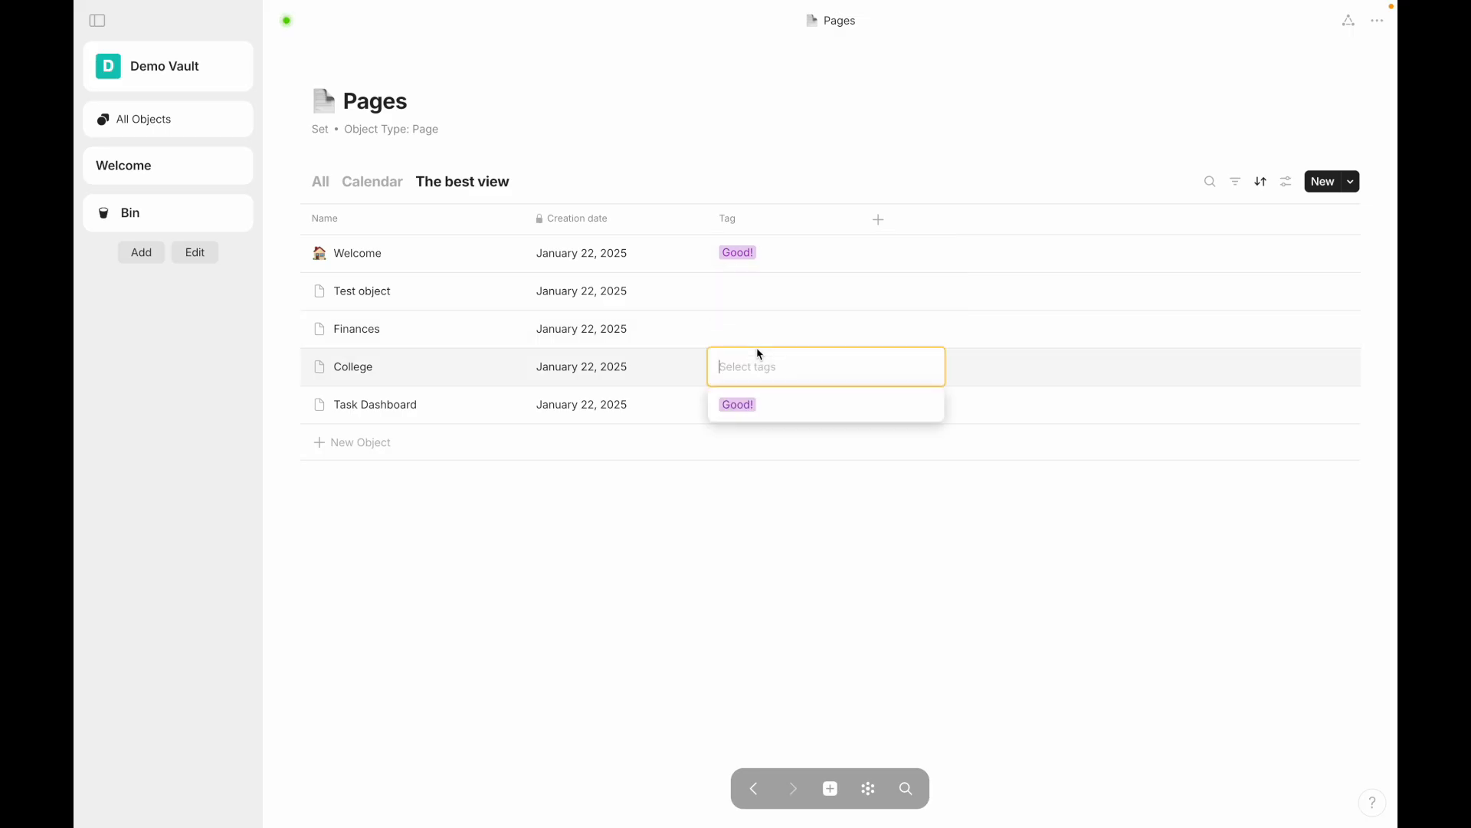
pyautogui.click(759, 410)
pyautogui.click(742, 337)
pyautogui.click(755, 366)
# Step: Create a "Bad!" tag on the Task Dashboard page and colour it red
pyautogui.click(758, 407)
pyautogui.write('Bad!')
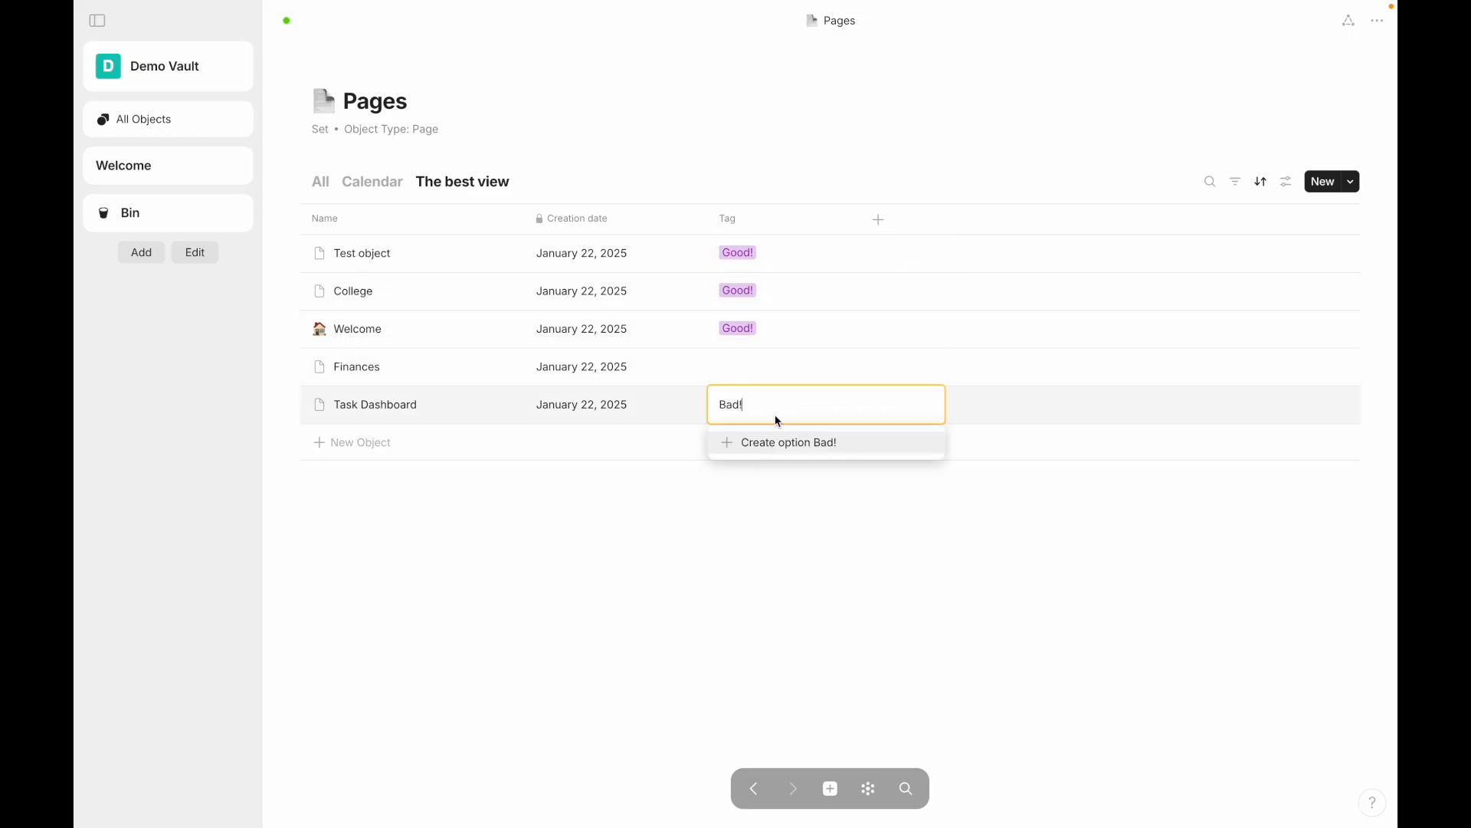
pyautogui.click(779, 442)
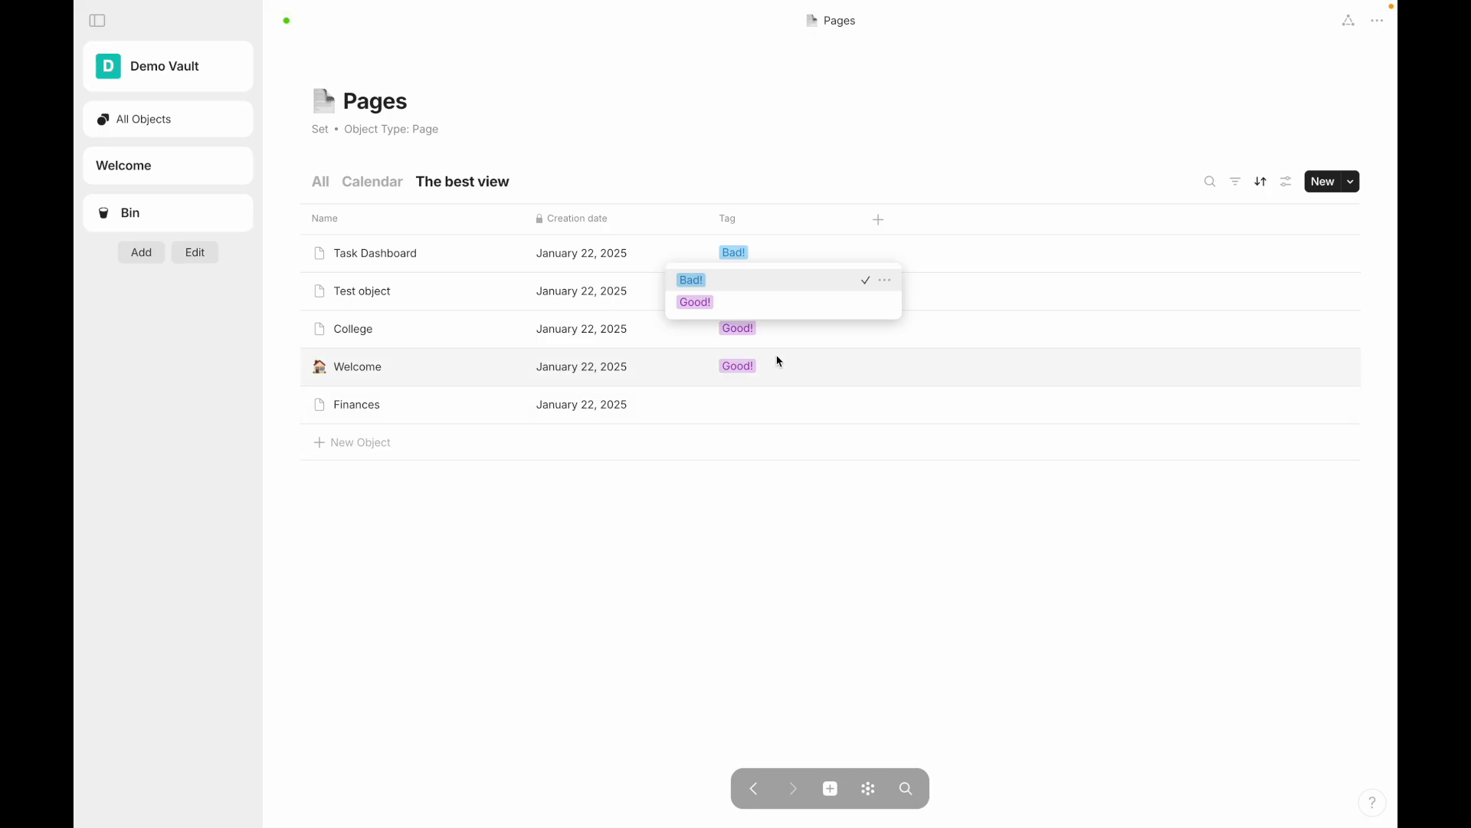
pyautogui.click(887, 281)
pyautogui.click(1048, 258)
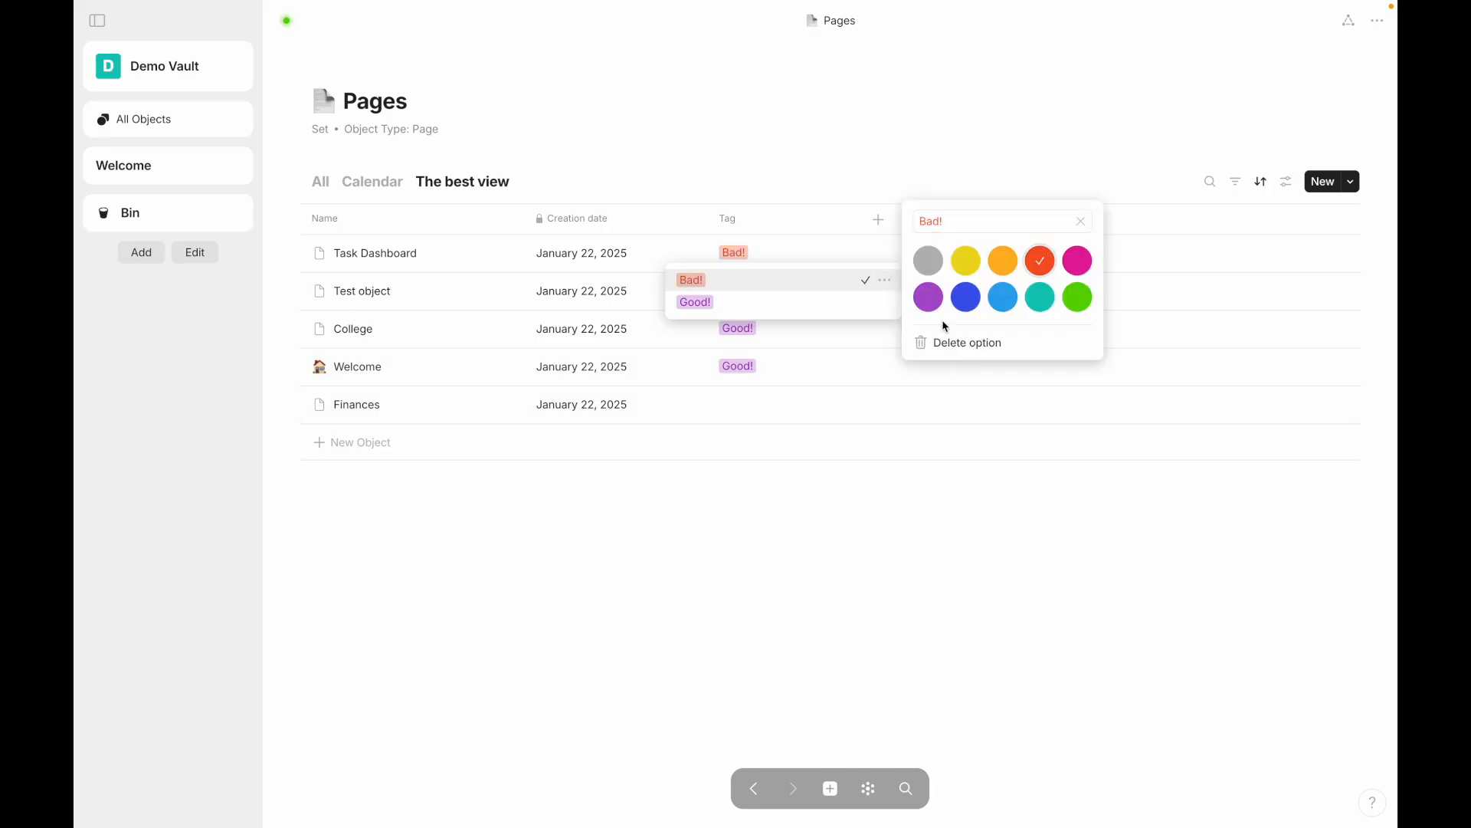
# Step: Assign the "Bad!" tag to the Finances page
pyautogui.click(766, 405)
pyautogui.click(743, 443)
pyautogui.click(699, 493)
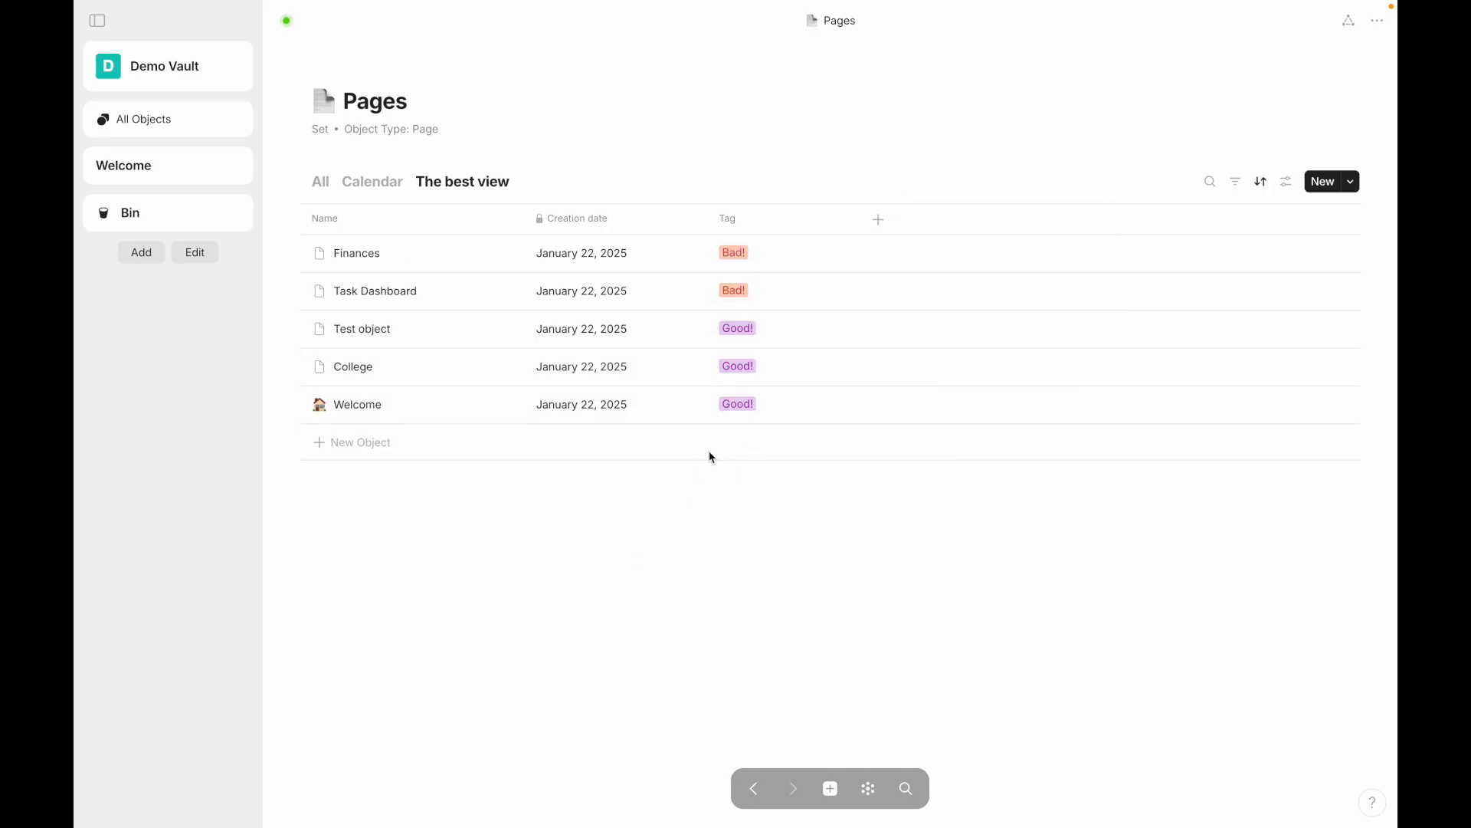
# Step: Replace the view's existing sort with an ascending sort by Name
pyautogui.click(1262, 183)
pyautogui.click(1373, 225)
pyautogui.click(1157, 270)
pyautogui.click(1009, 192)
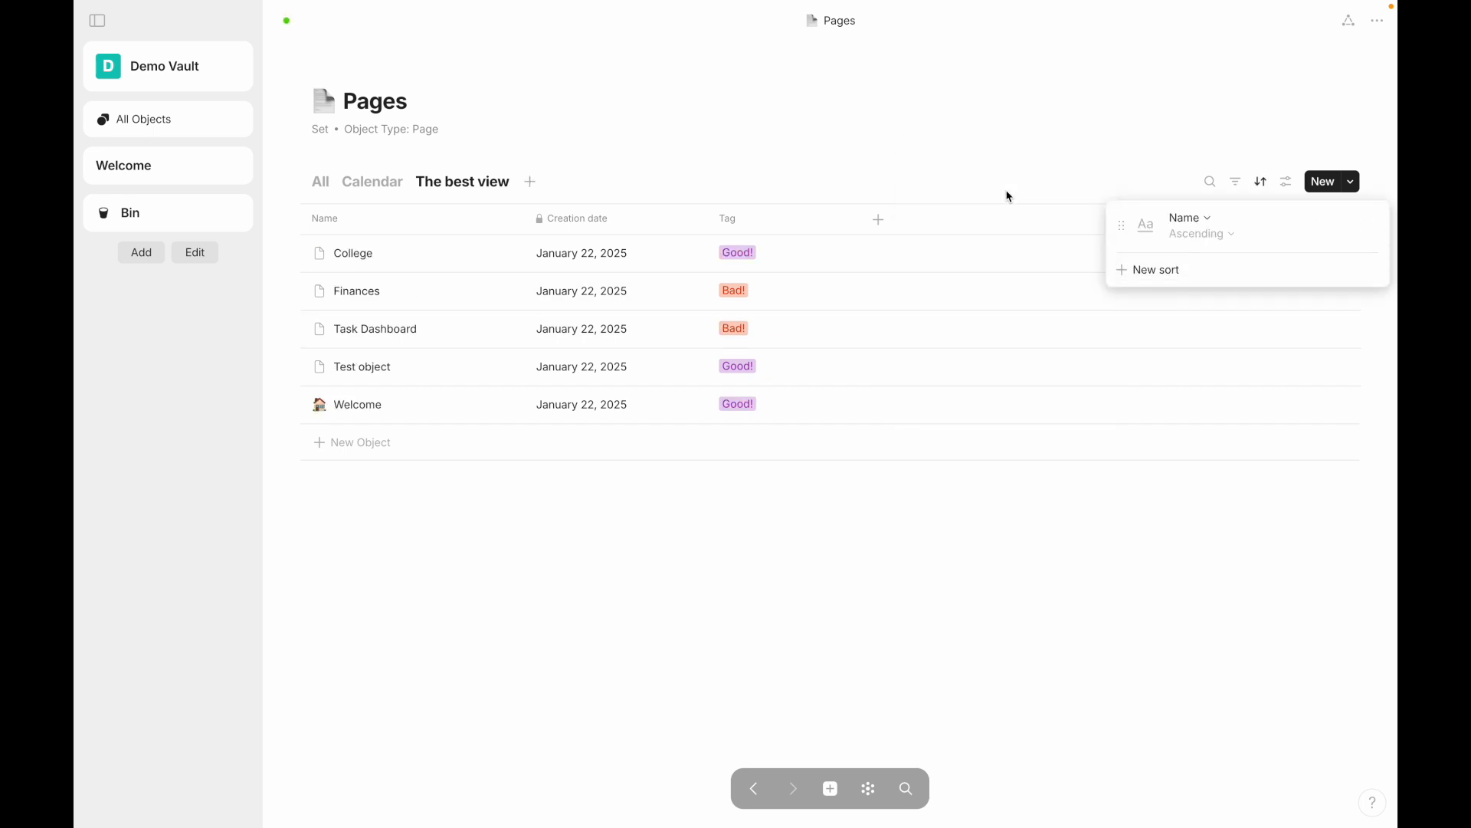
pyautogui.click(724, 541)
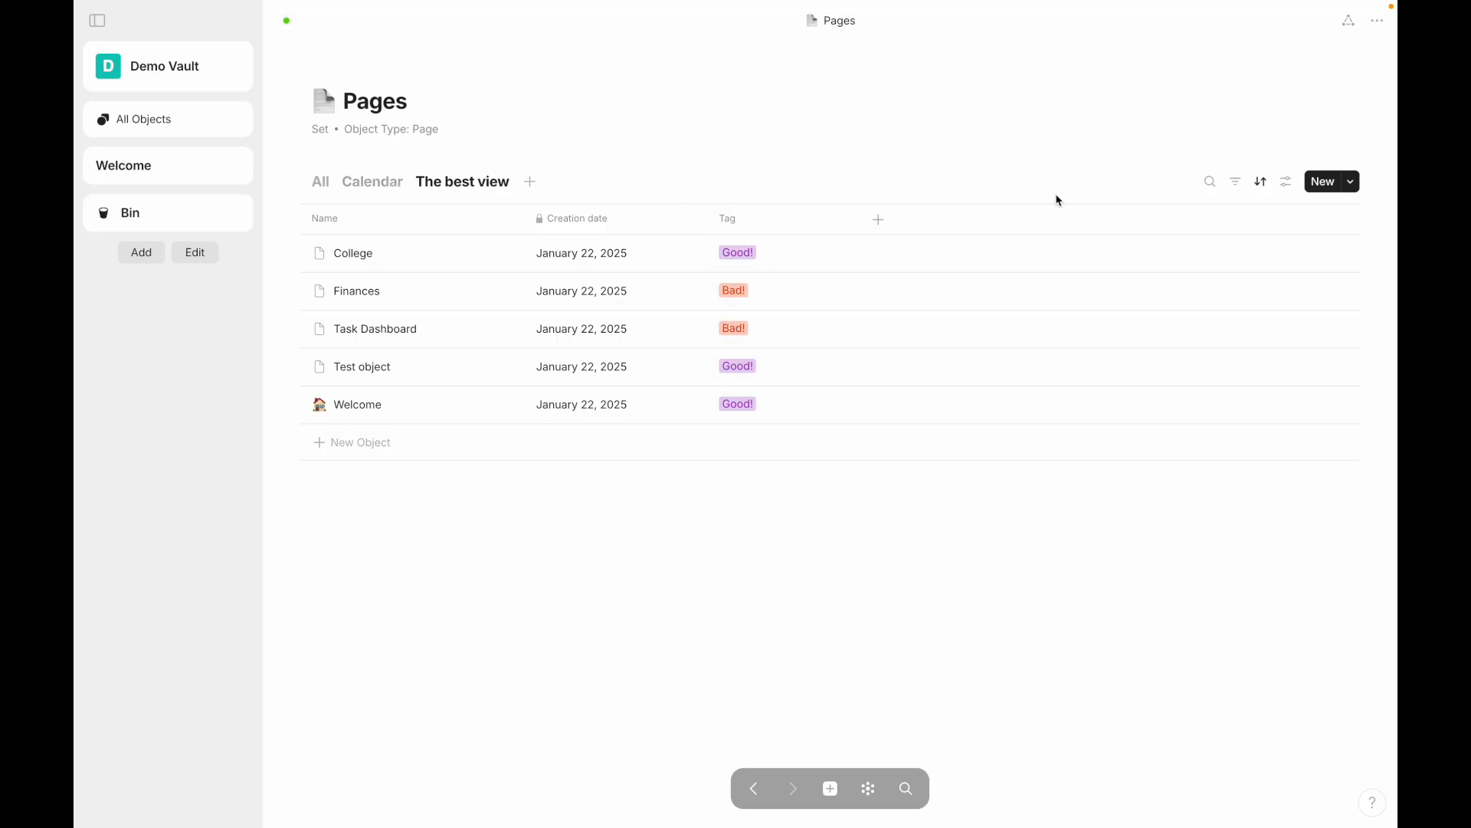
# Step: Filter the view to pages whose Tag has any of "Good!"
pyautogui.click(1235, 181)
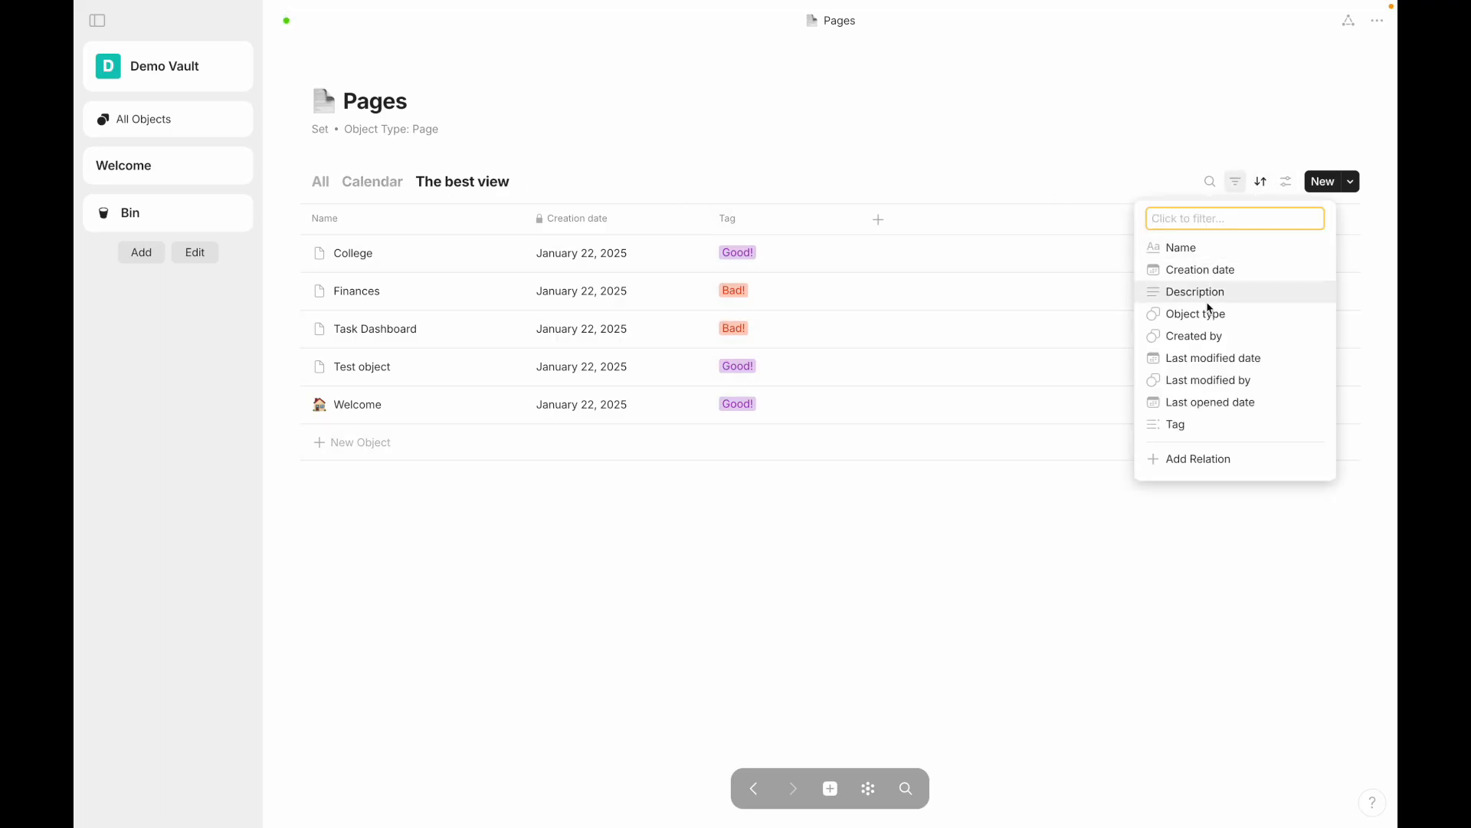
pyautogui.click(1195, 424)
pyautogui.click(1162, 235)
pyautogui.moveTo(1130, 282)
pyautogui.click(989, 250)
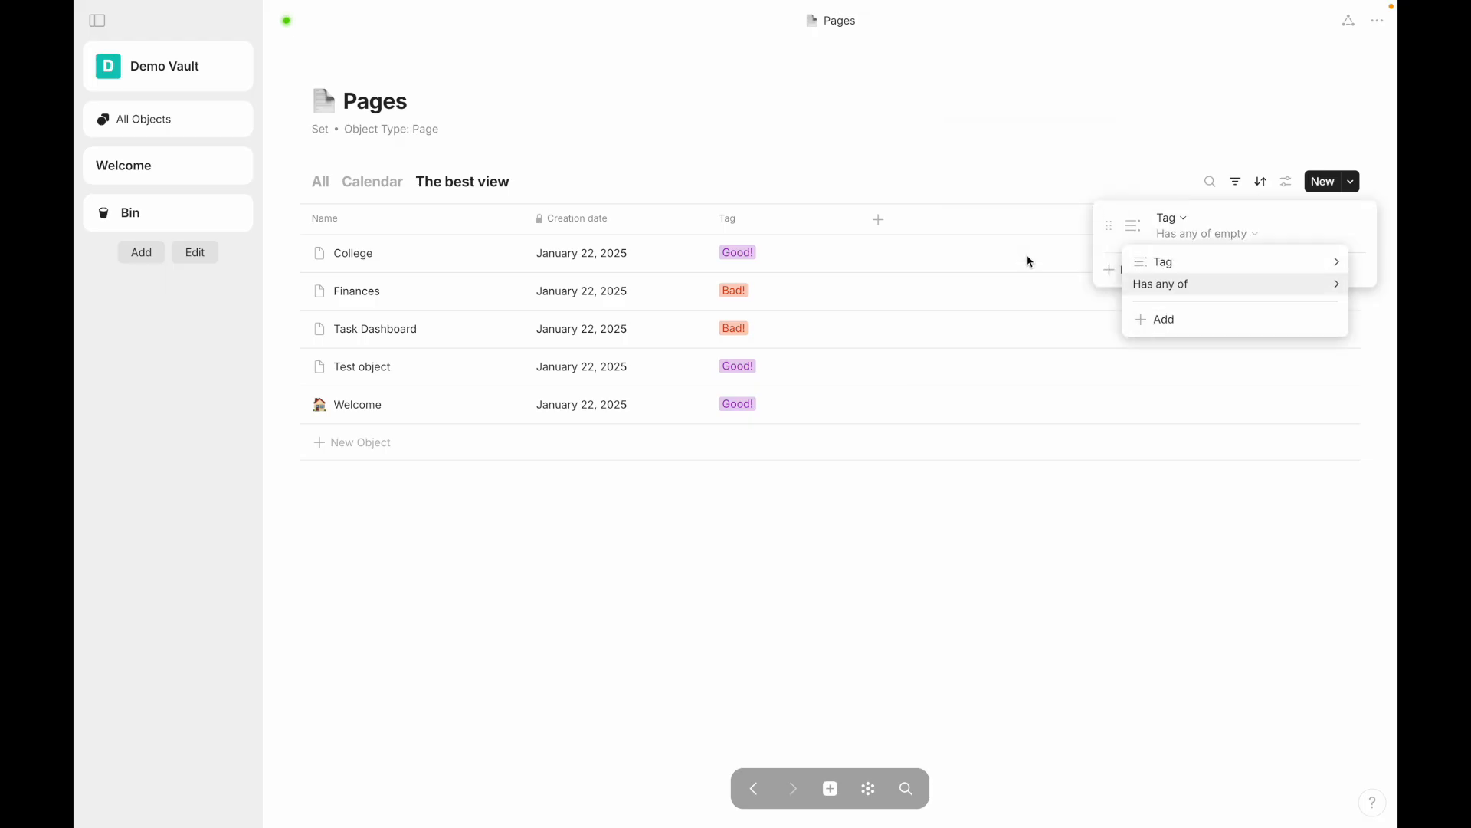
pyautogui.click(1179, 319)
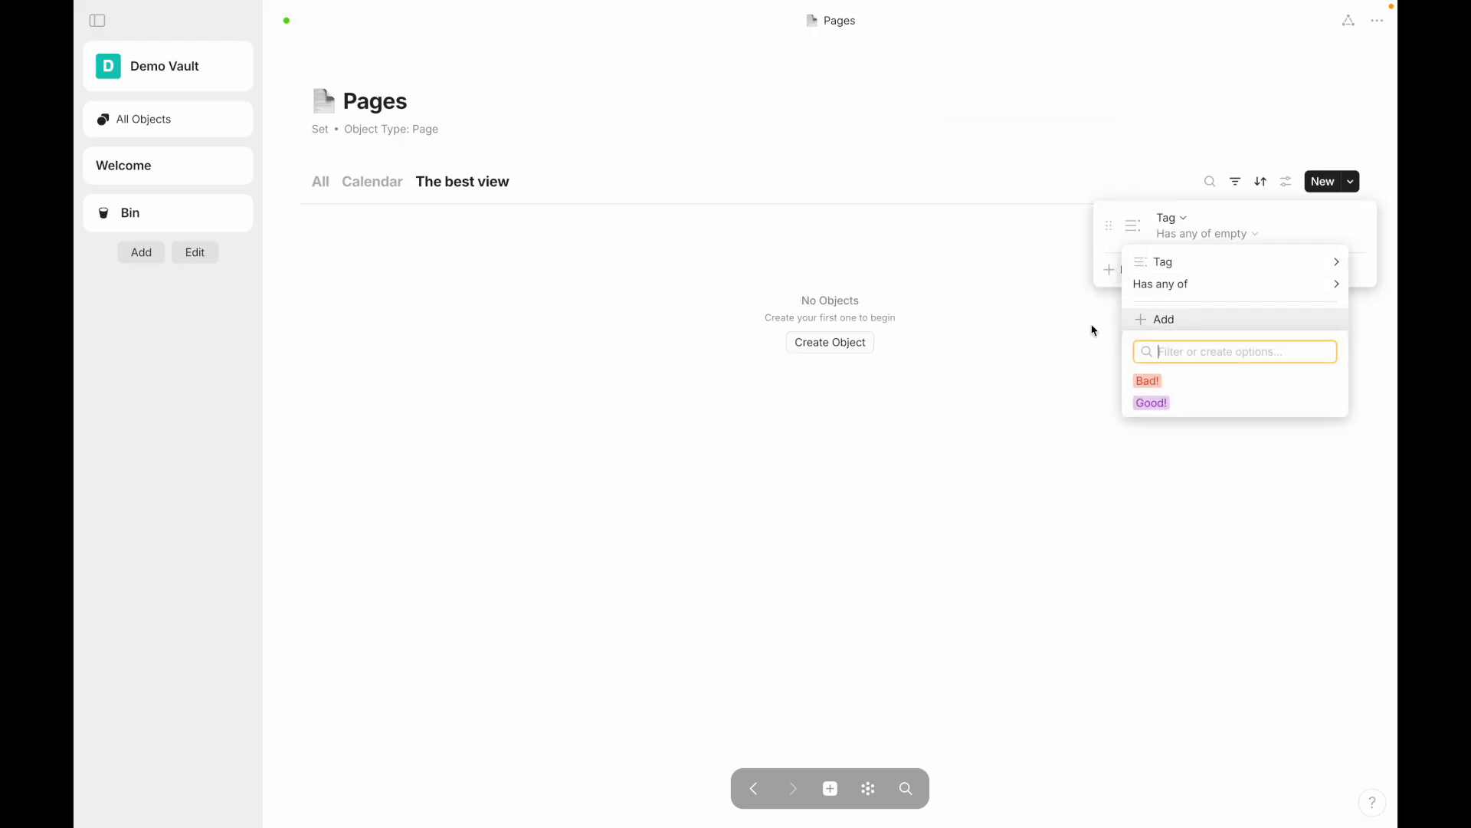
pyautogui.click(1213, 404)
pyautogui.click(575, 513)
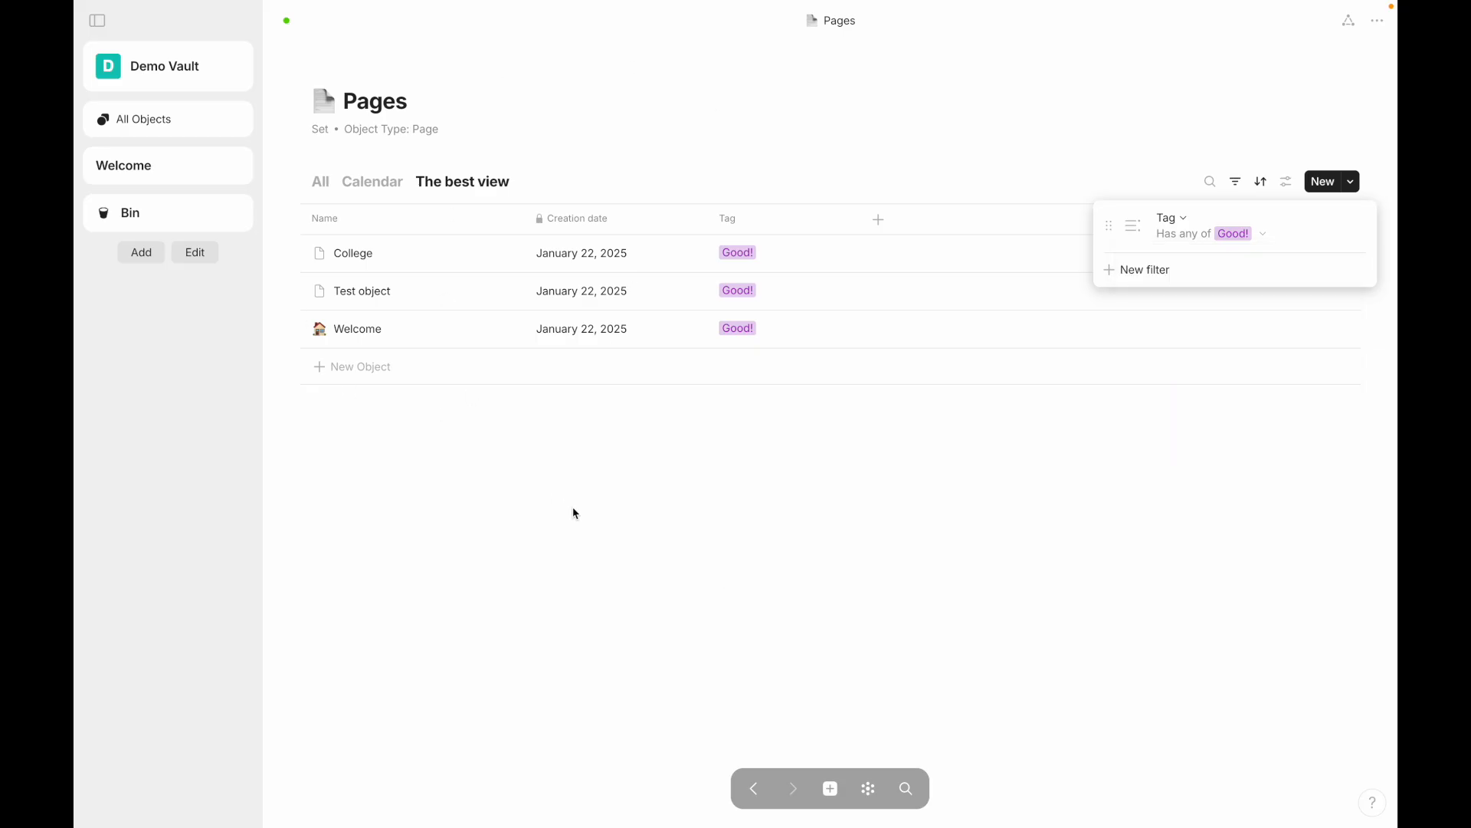
# Step: Open the Welcome page and insert an inline set at its end using the Pages set as source
pyautogui.click(188, 167)
pyautogui.click(150, 170)
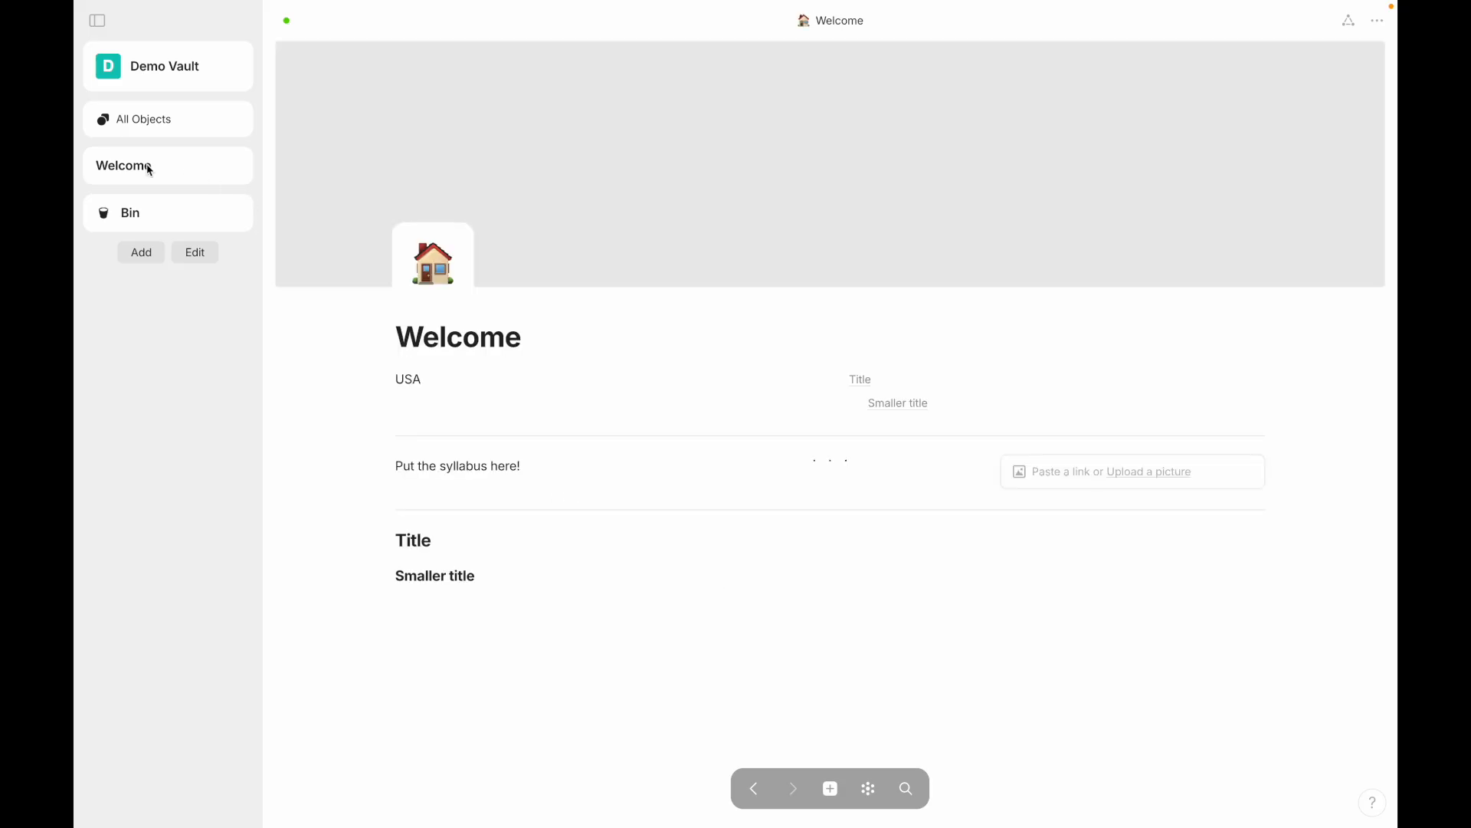
pyautogui.write('/inlin')
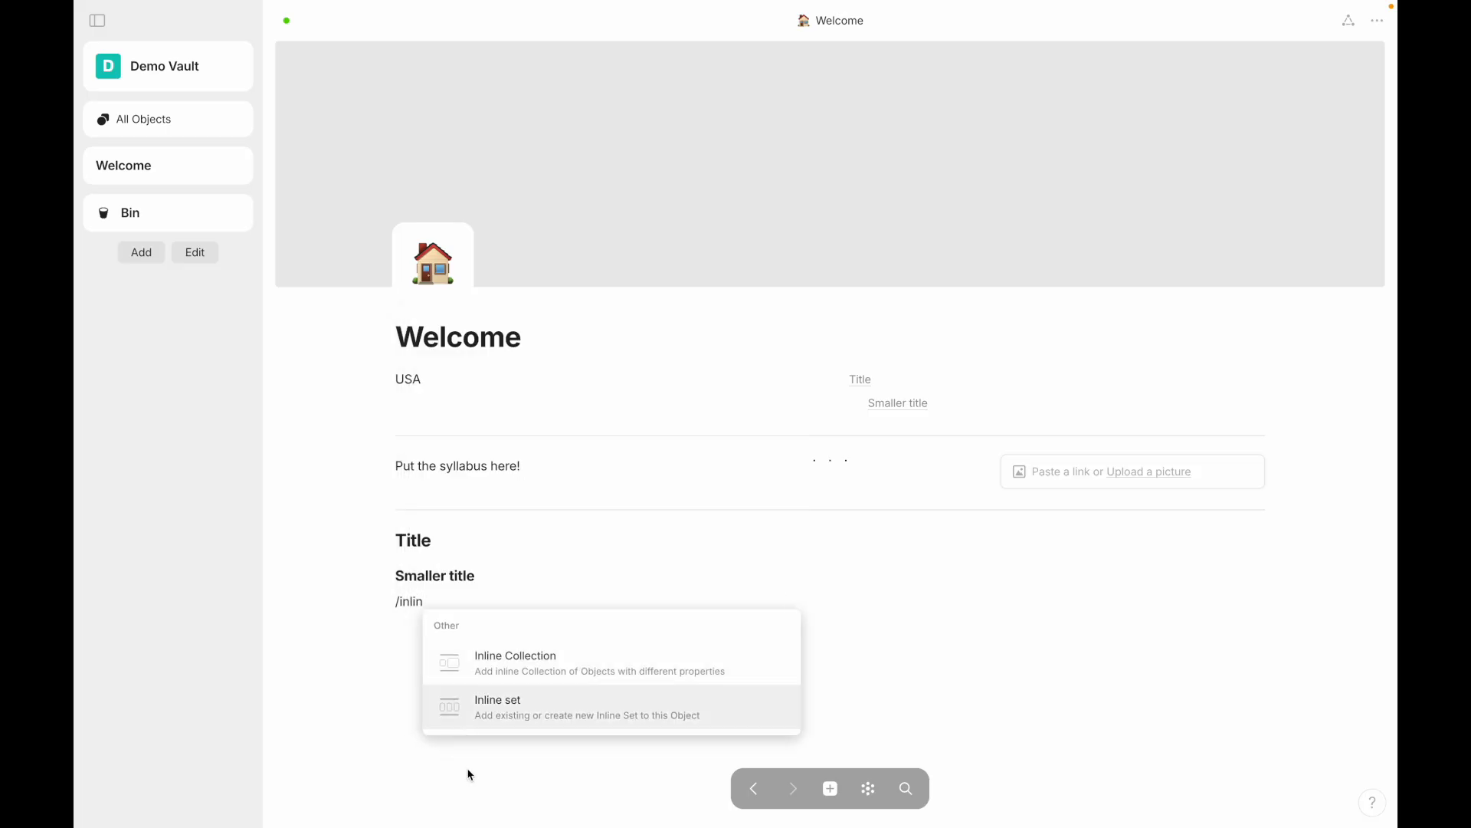
pyautogui.click(470, 722)
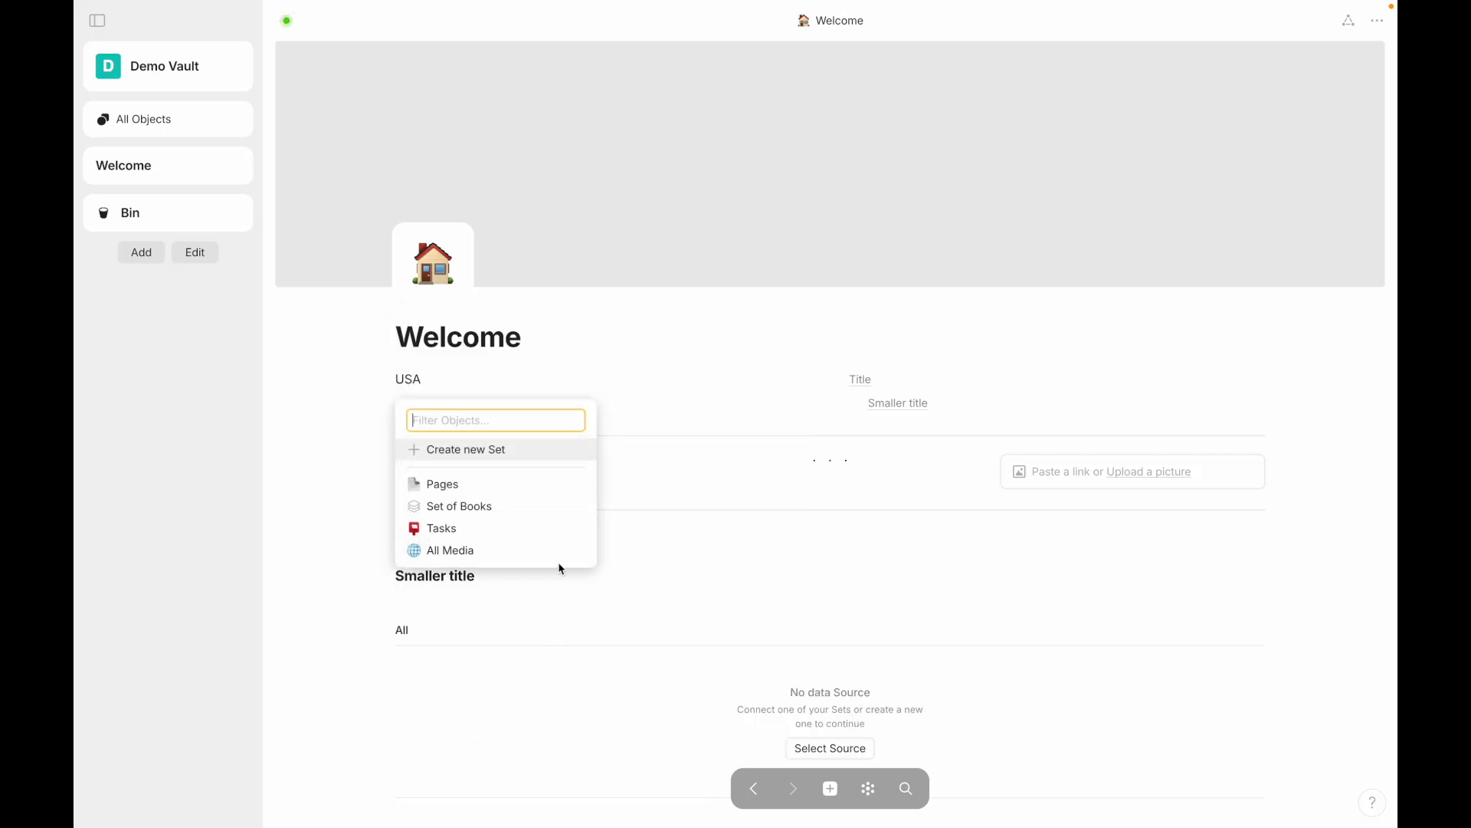
pyautogui.click(473, 508)
pyautogui.scroll(-3, 474, 495)
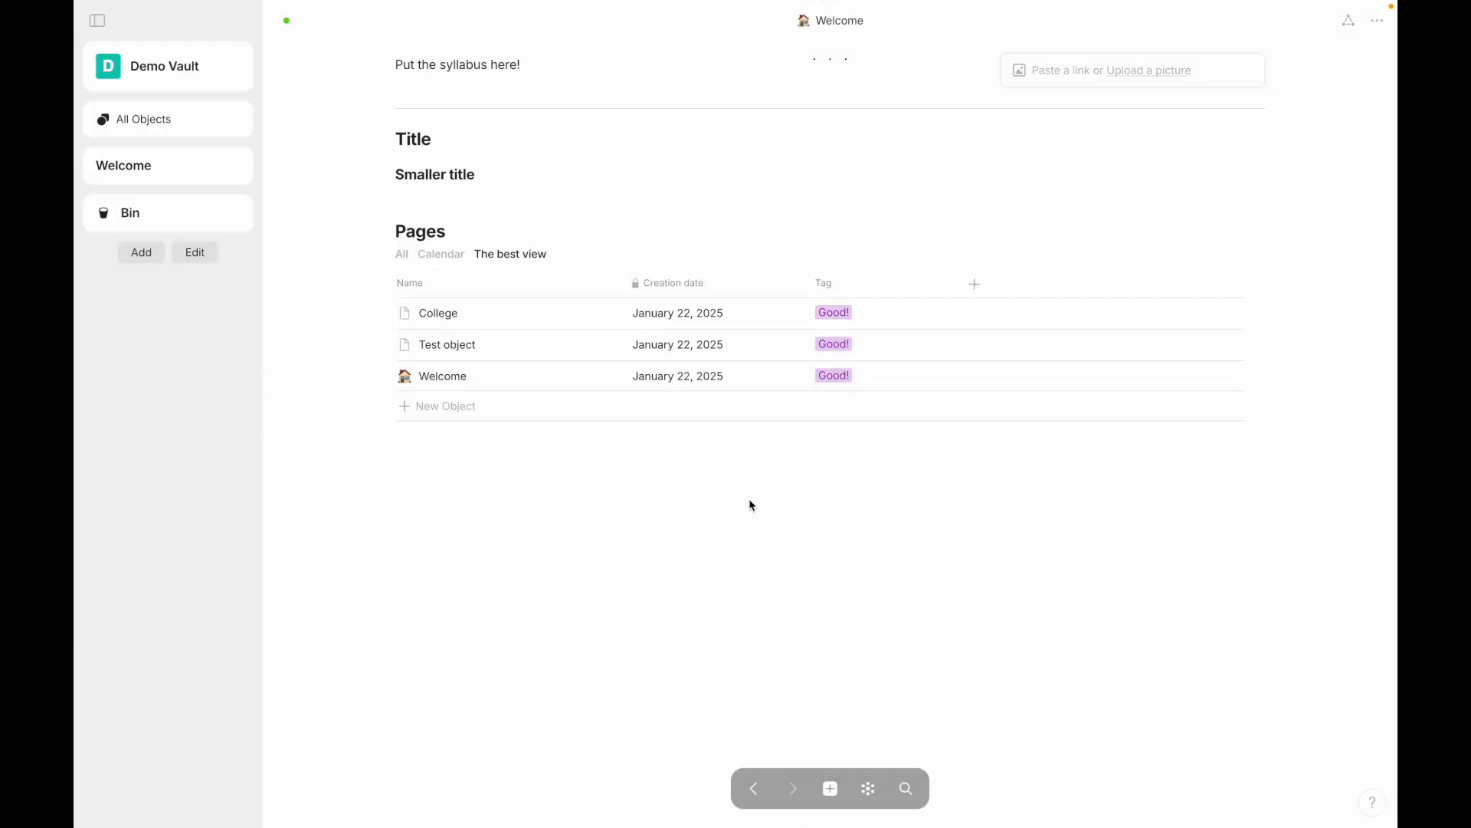
# Step: View the inline Pages set in its All and Calendar views, finishing on "The best view"
pyautogui.scroll(5, 653, 521)
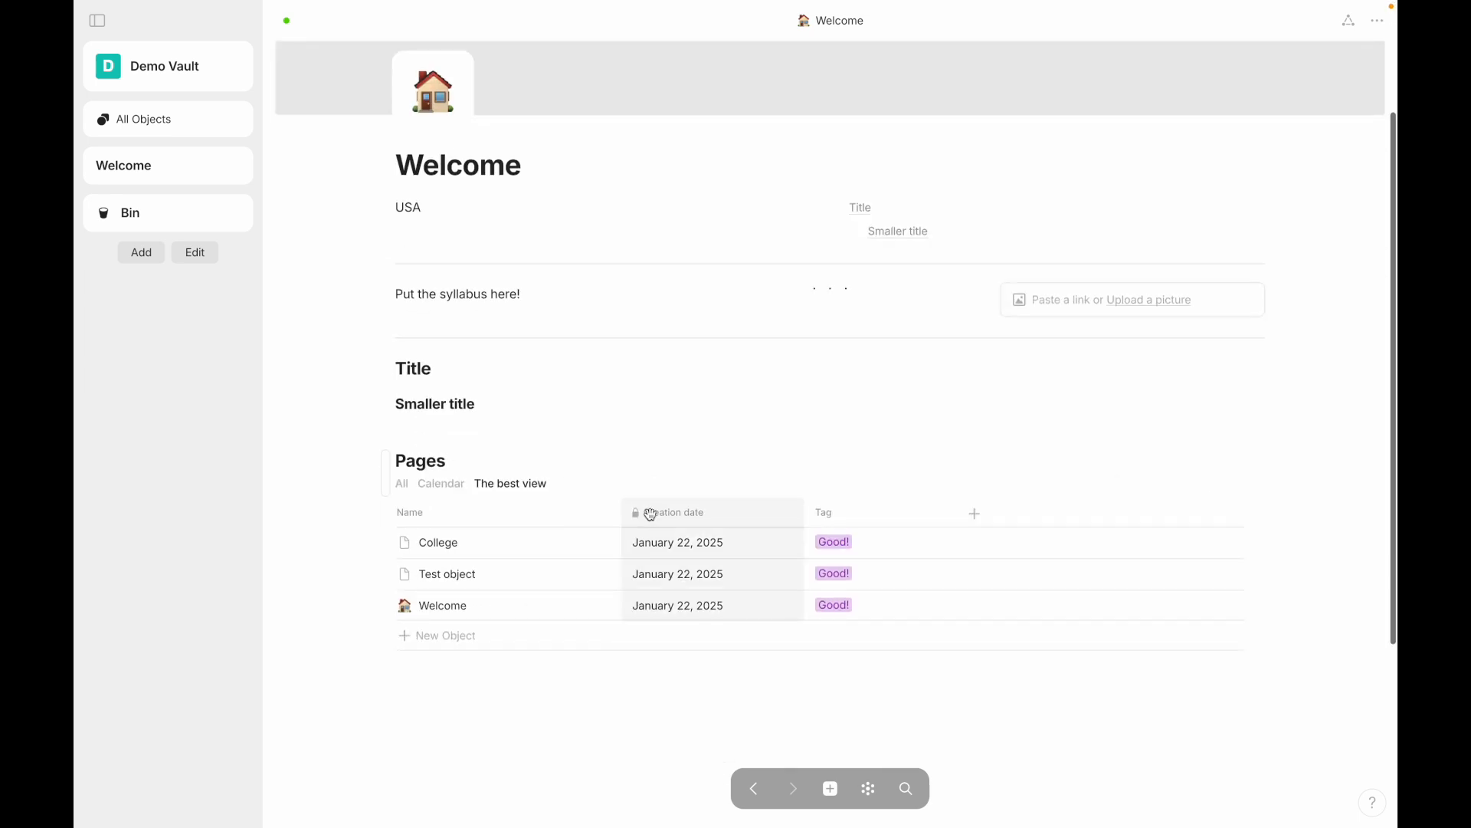
pyautogui.click(401, 482)
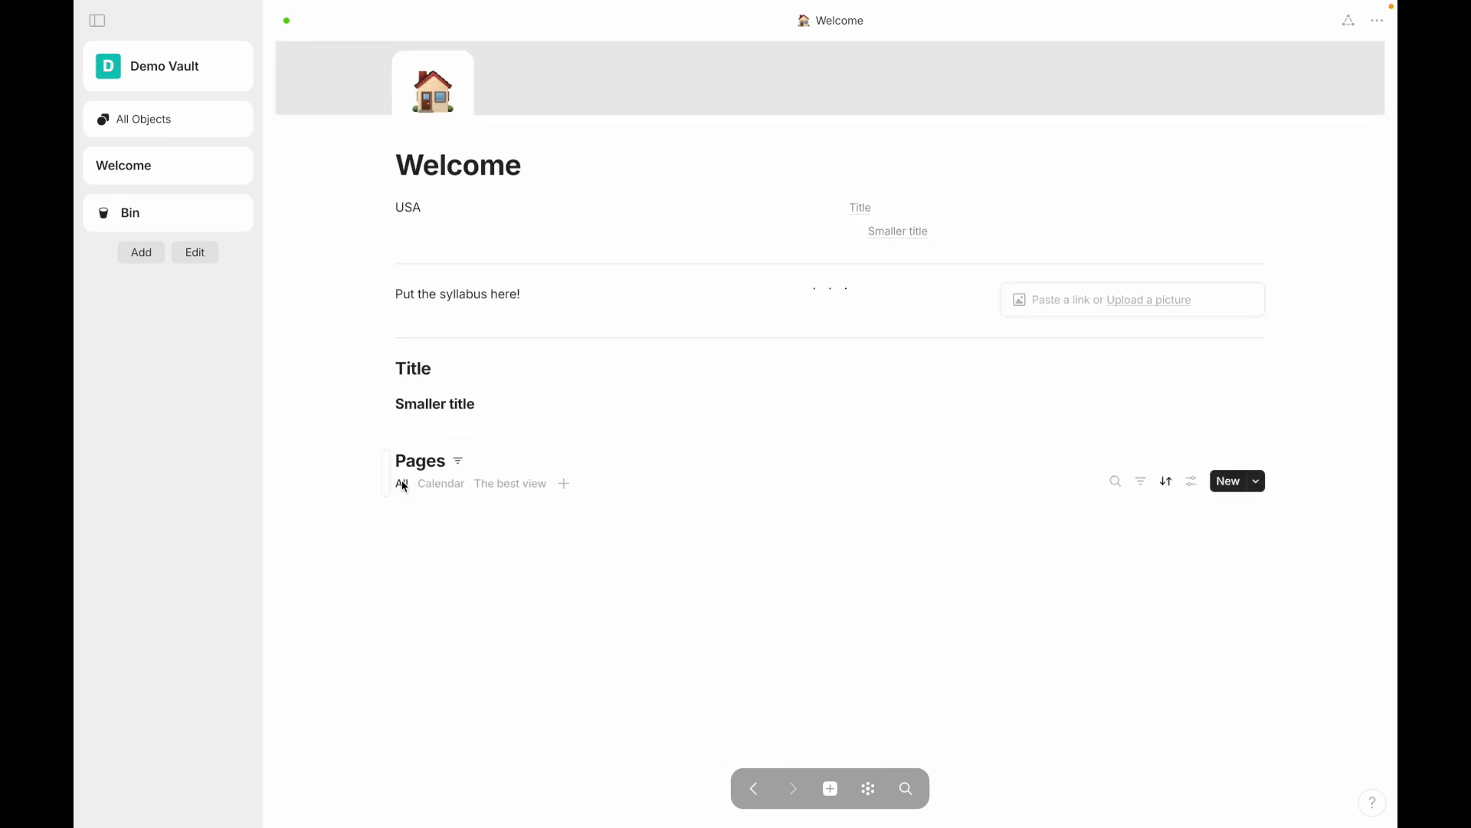
pyautogui.click(441, 483)
pyautogui.click(509, 482)
pyautogui.scroll(-3, 600, 389)
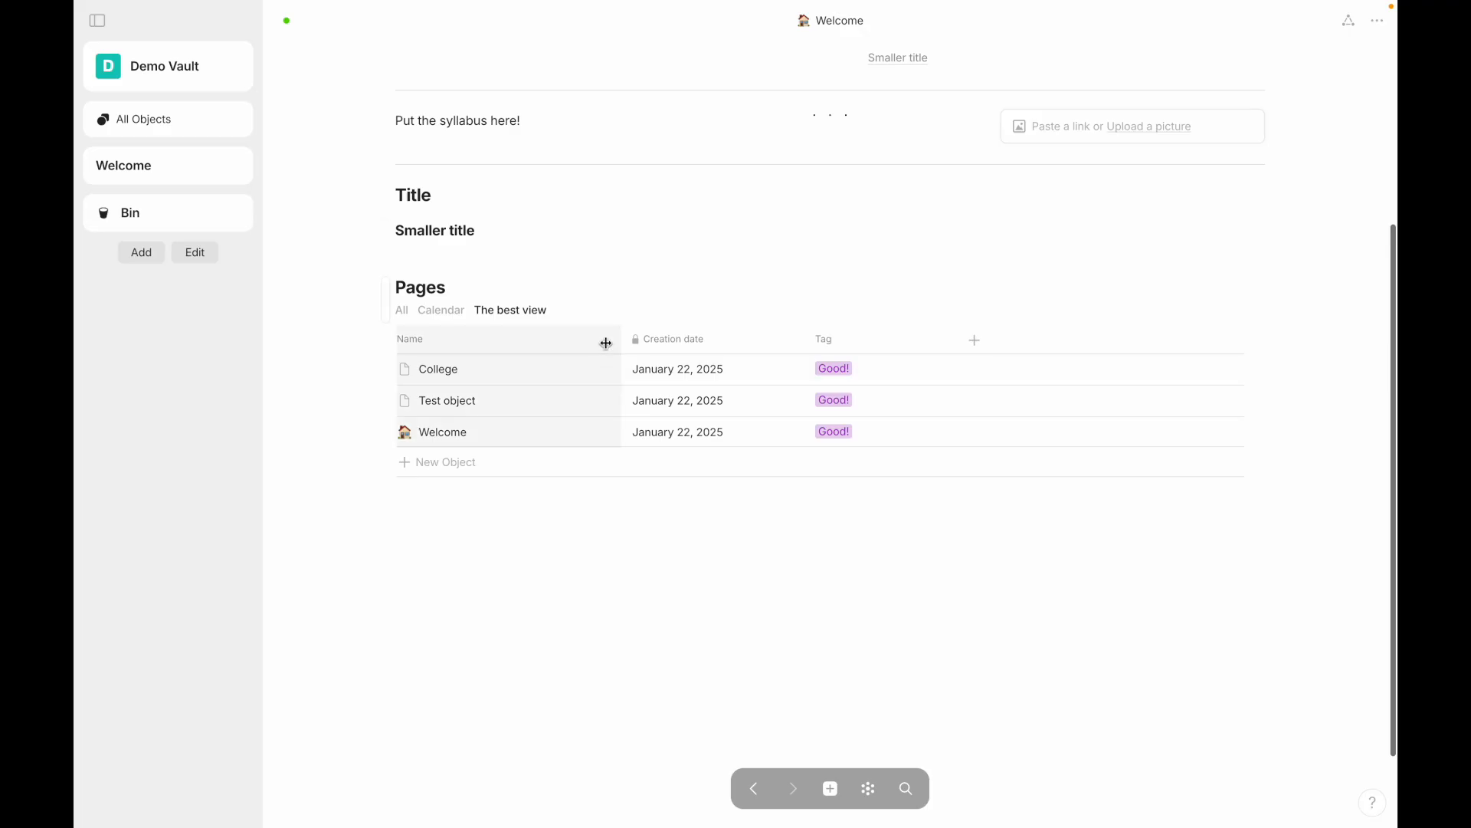
# Step: Add a view named "The bad view" to the inline Pages set and filter it to Tag has any of "Bad!"
pyautogui.click(567, 310)
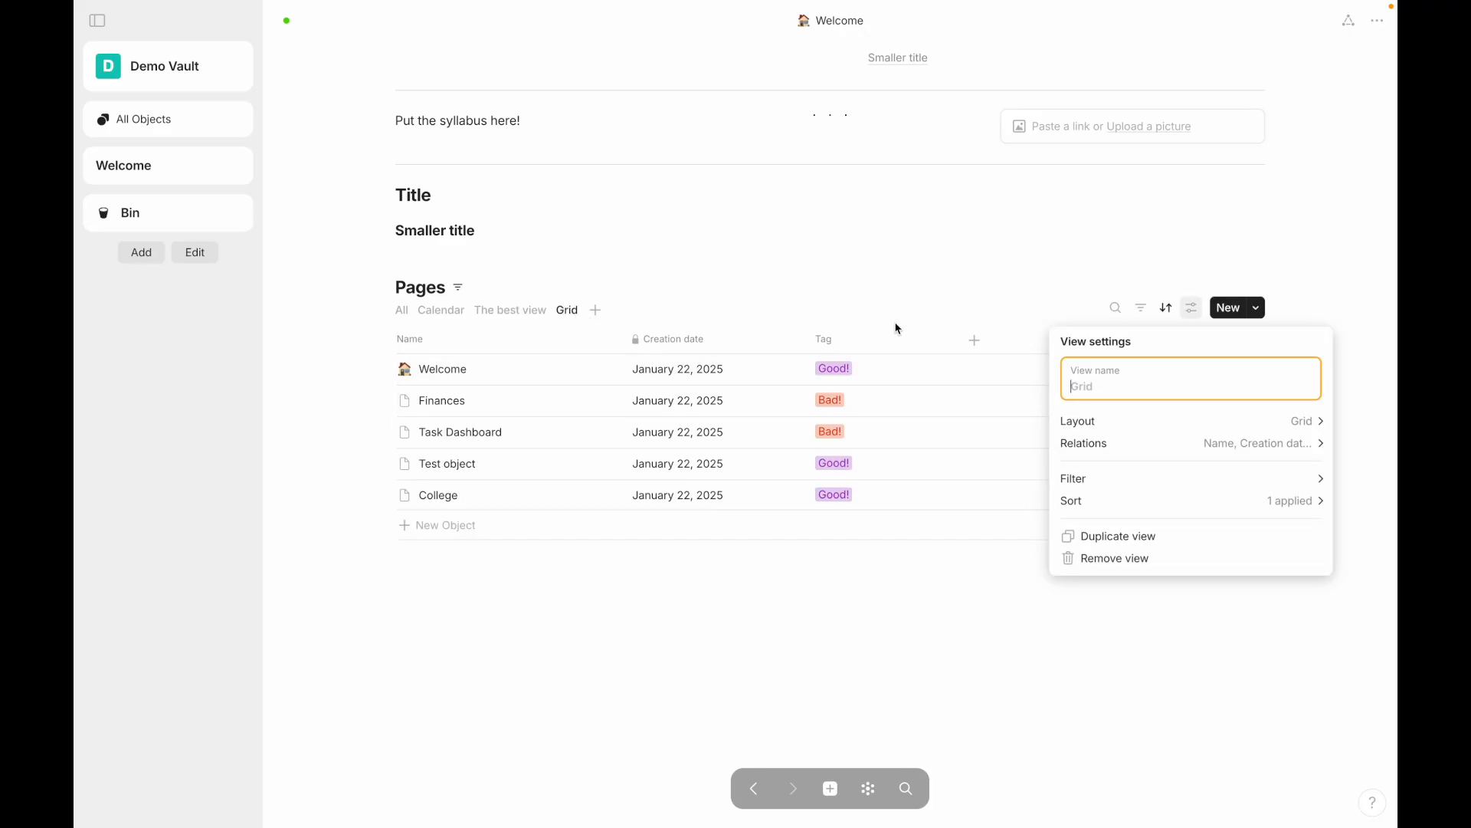
pyautogui.click(1120, 491)
pyautogui.click(1085, 419)
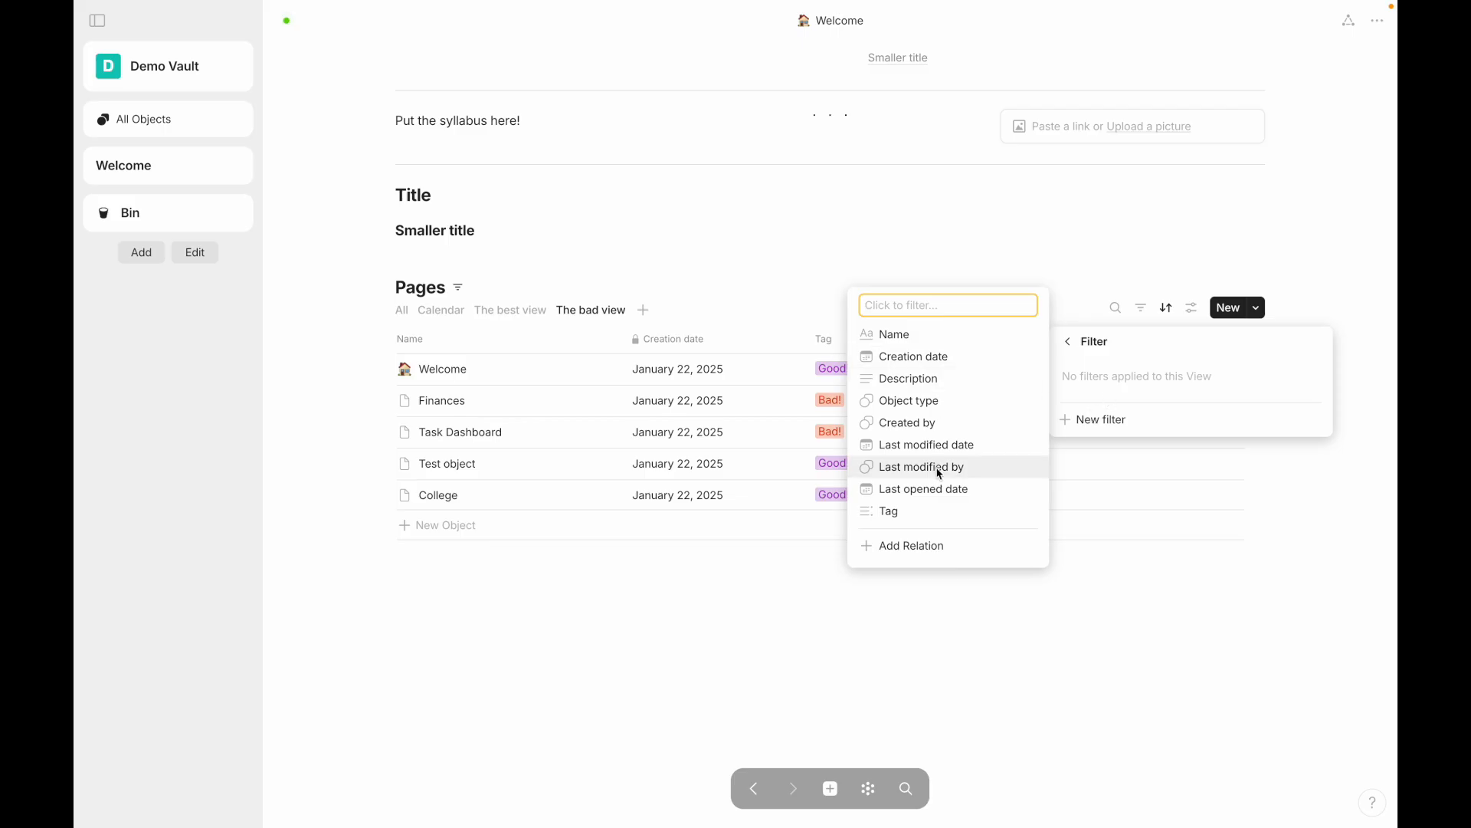
pyautogui.click(922, 506)
pyautogui.click(1129, 473)
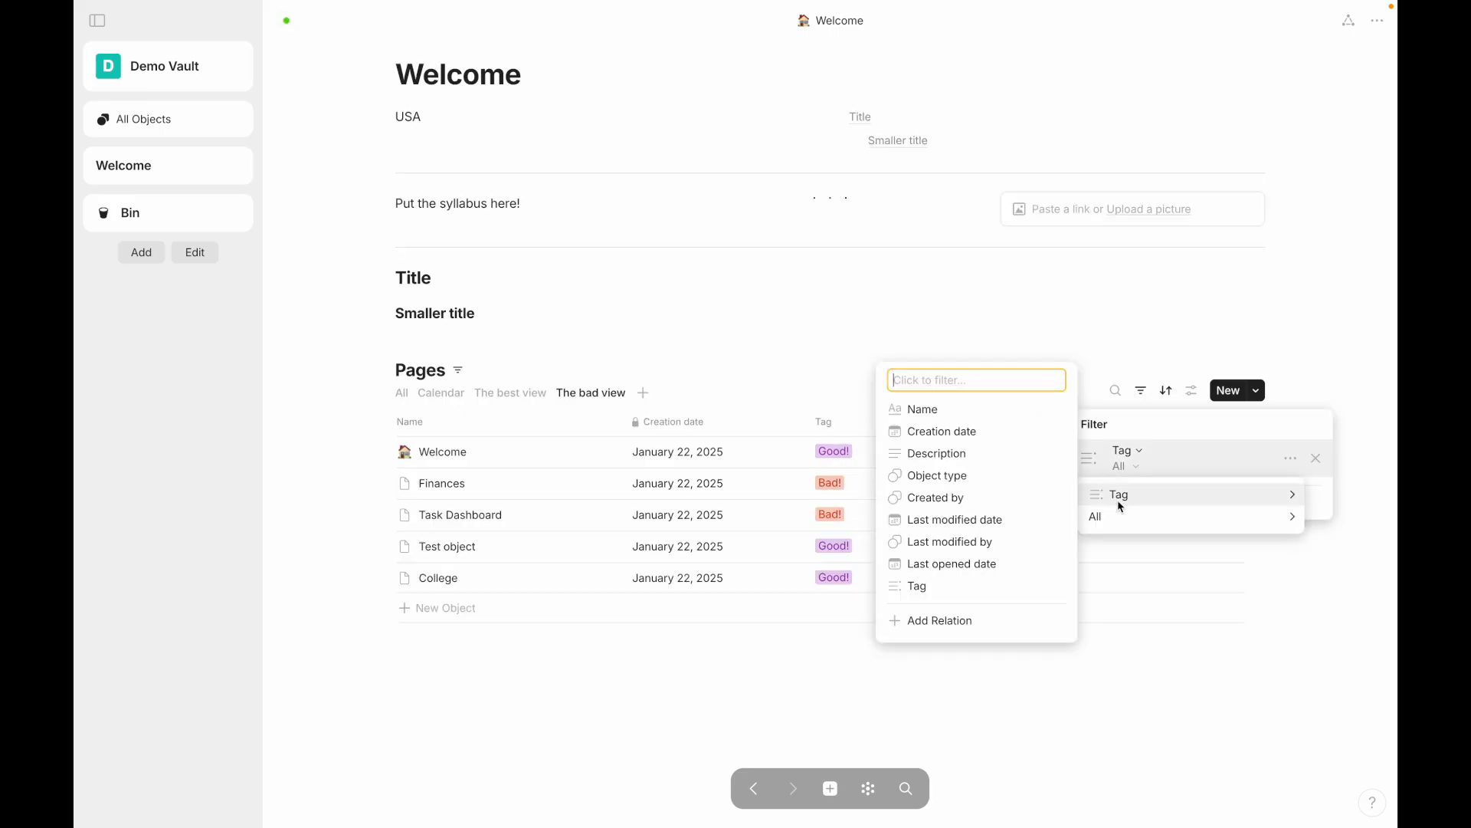
pyautogui.click(965, 485)
pyautogui.click(1097, 555)
pyautogui.click(1110, 611)
pyautogui.click(762, 659)
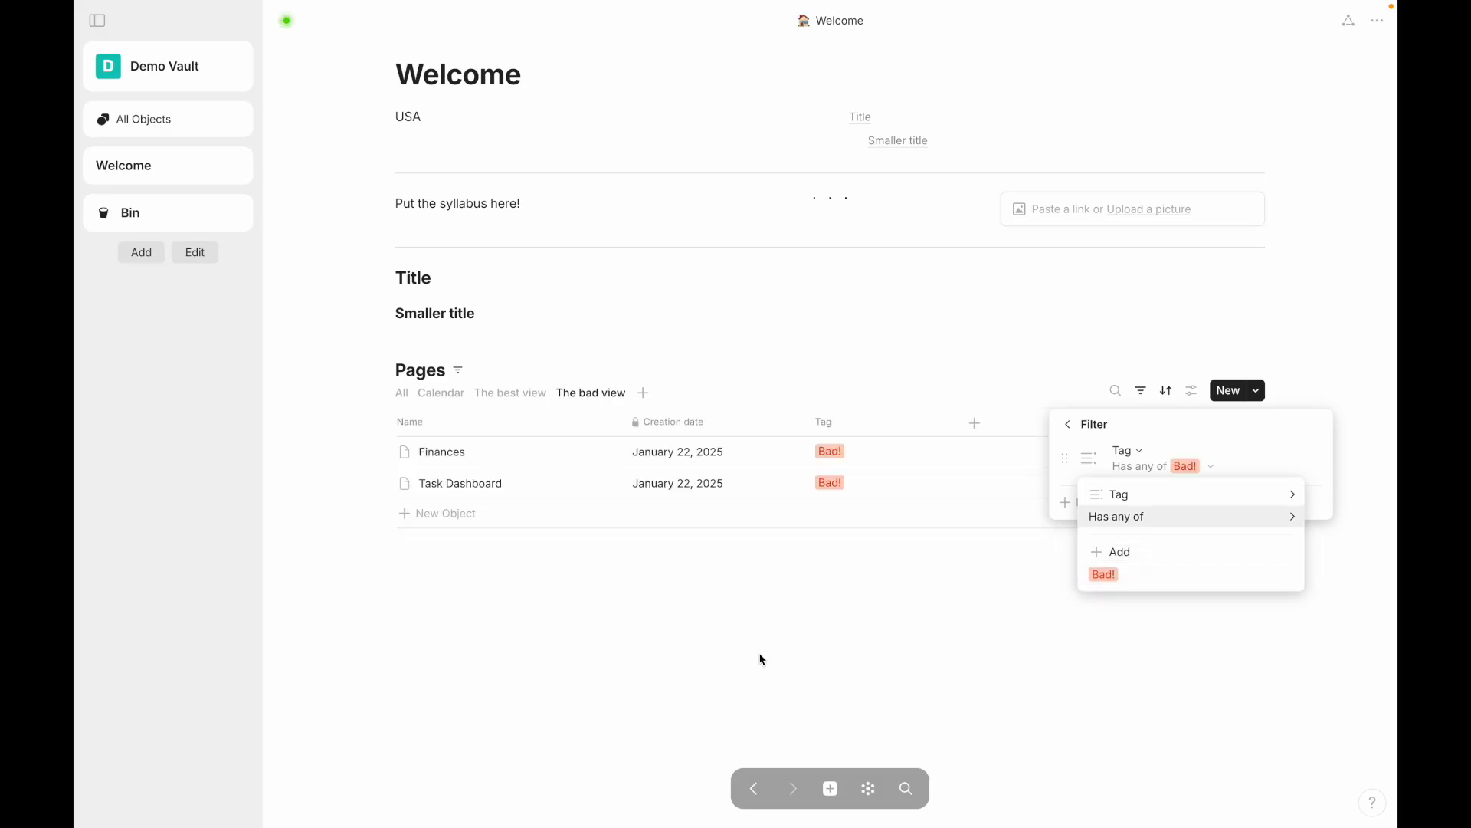
pyautogui.click(496, 662)
# Step: Compare "The best view" with "The bad view" in the inline Pages set, ending on "The bad view"
pyautogui.click(514, 404)
pyautogui.click(506, 398)
pyautogui.click(567, 397)
pyautogui.click(527, 394)
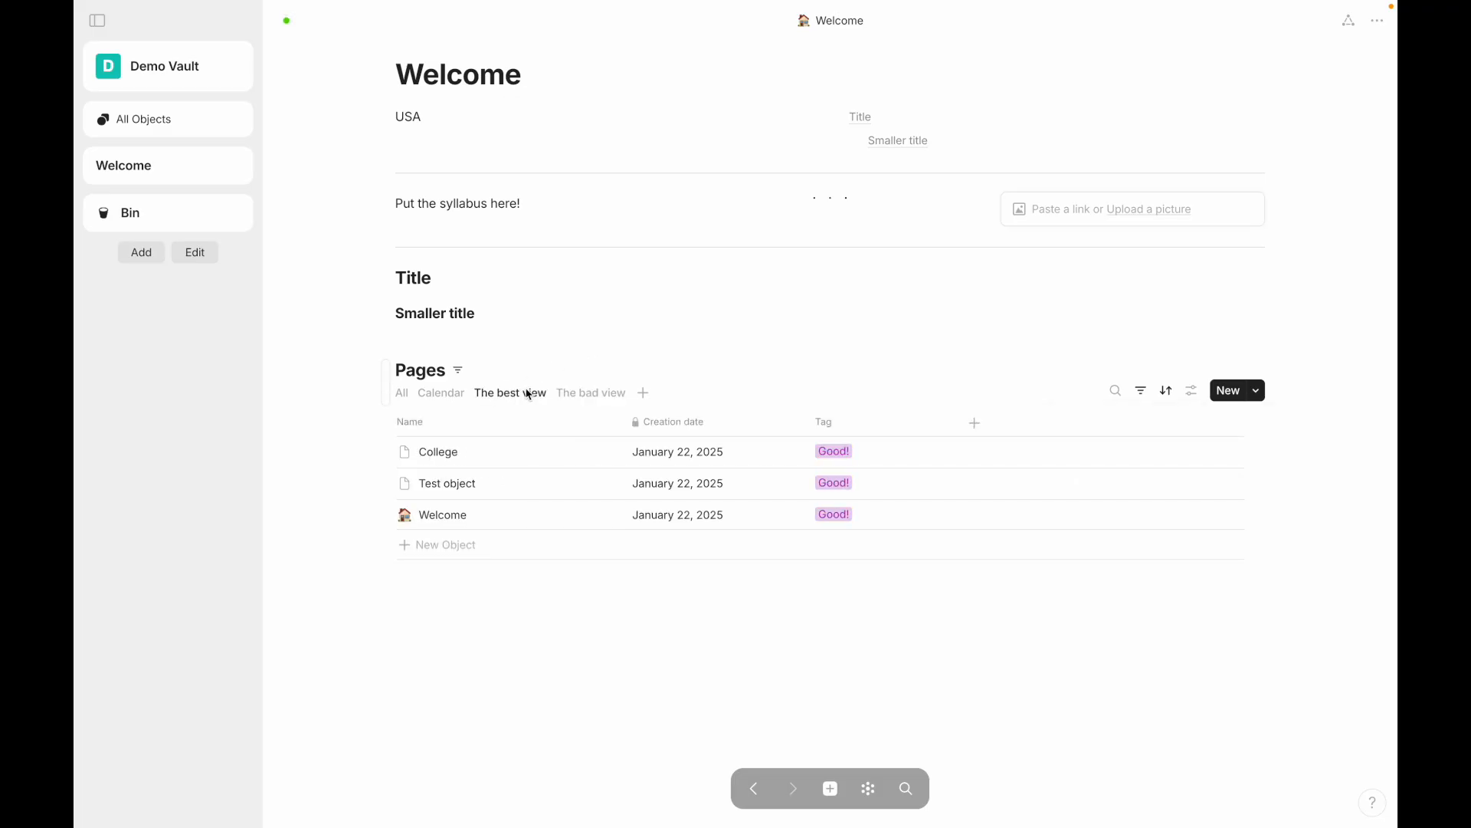
pyautogui.click(593, 395)
# Step: Open the inline block's source set to check its views, and return to the Welcome page
pyautogui.click(422, 370)
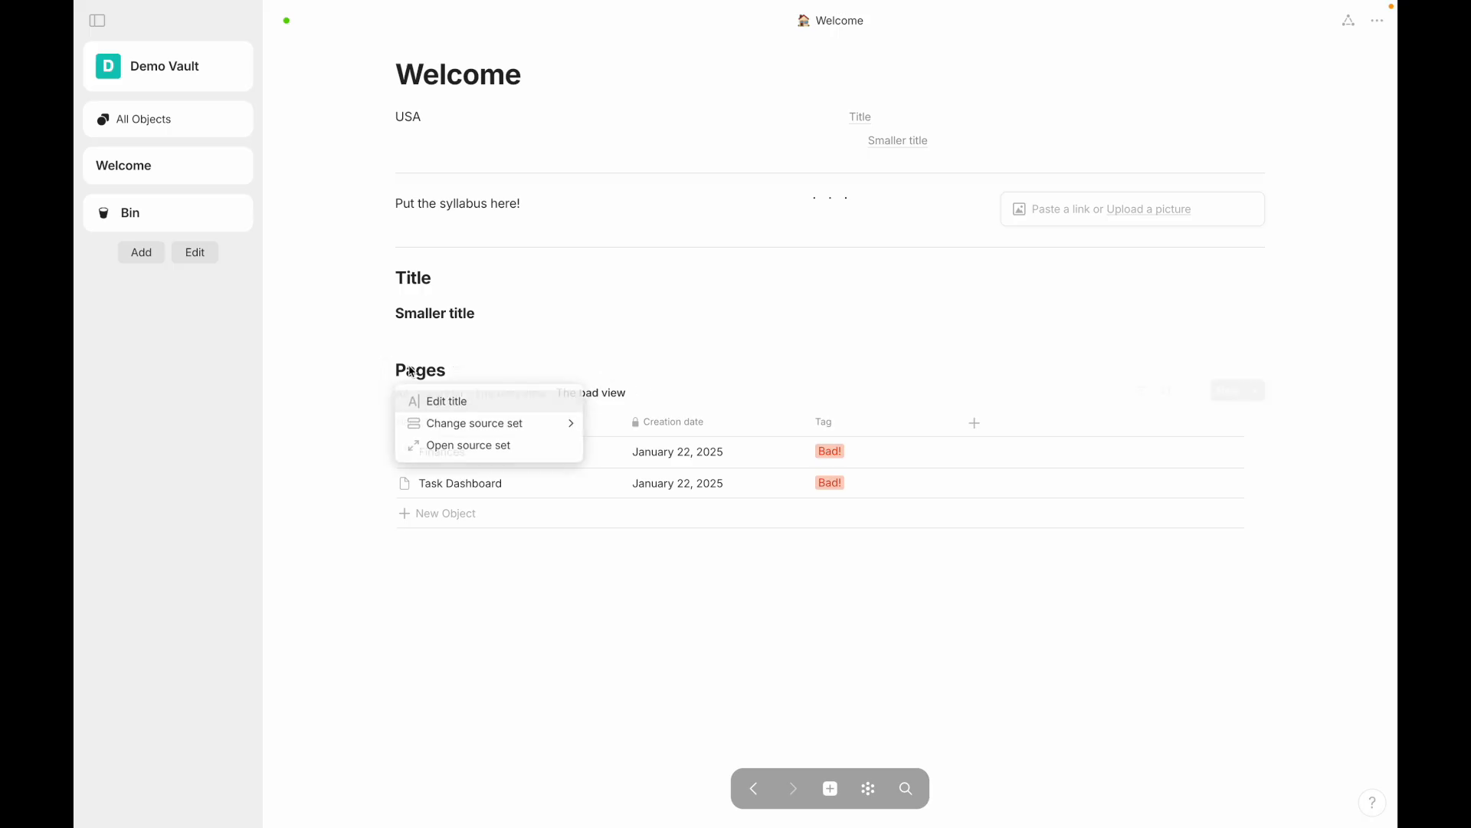
pyautogui.click(430, 444)
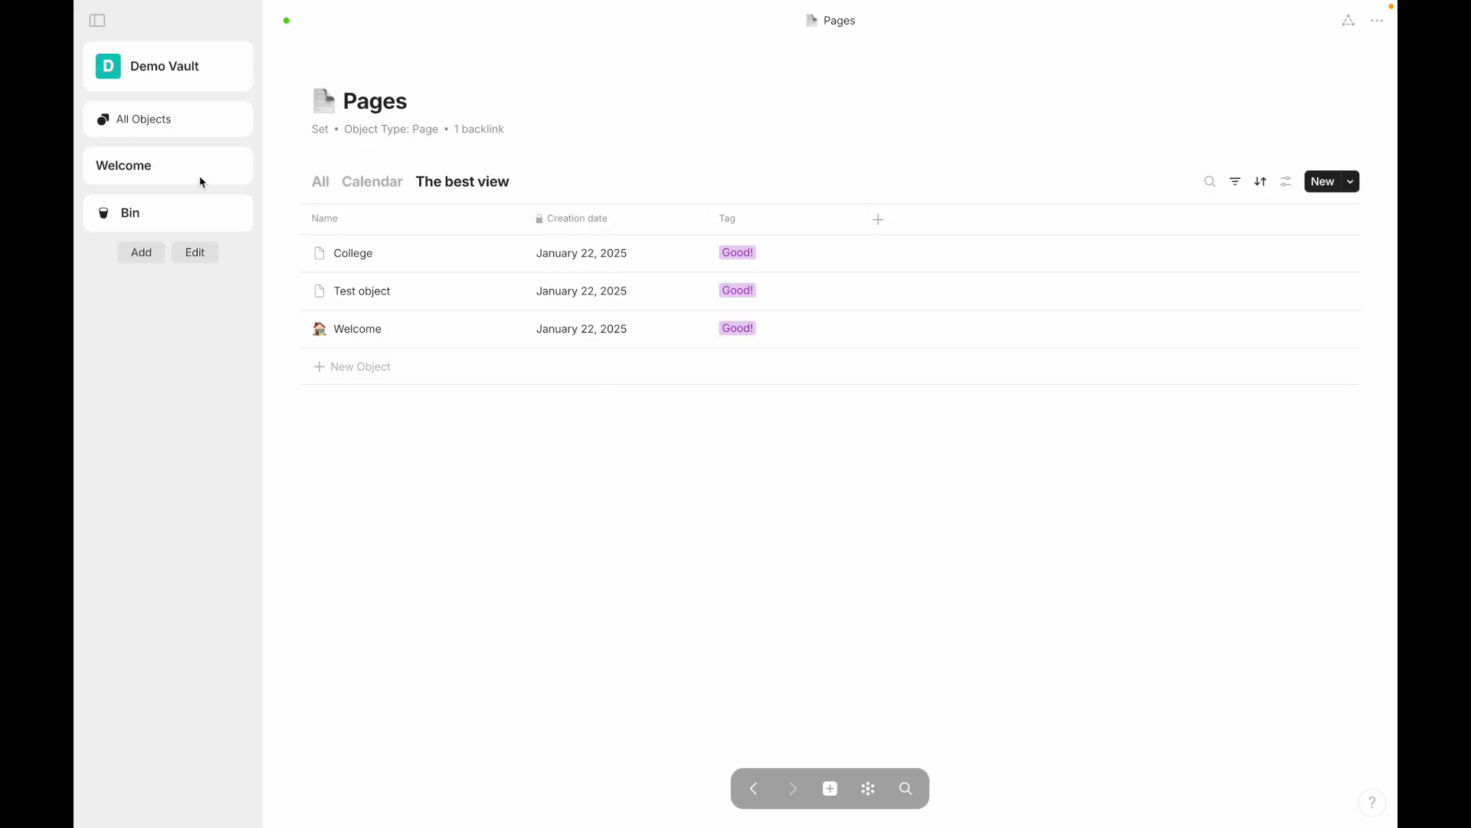
pyautogui.click(160, 170)
pyautogui.scroll(-3, 522, 391)
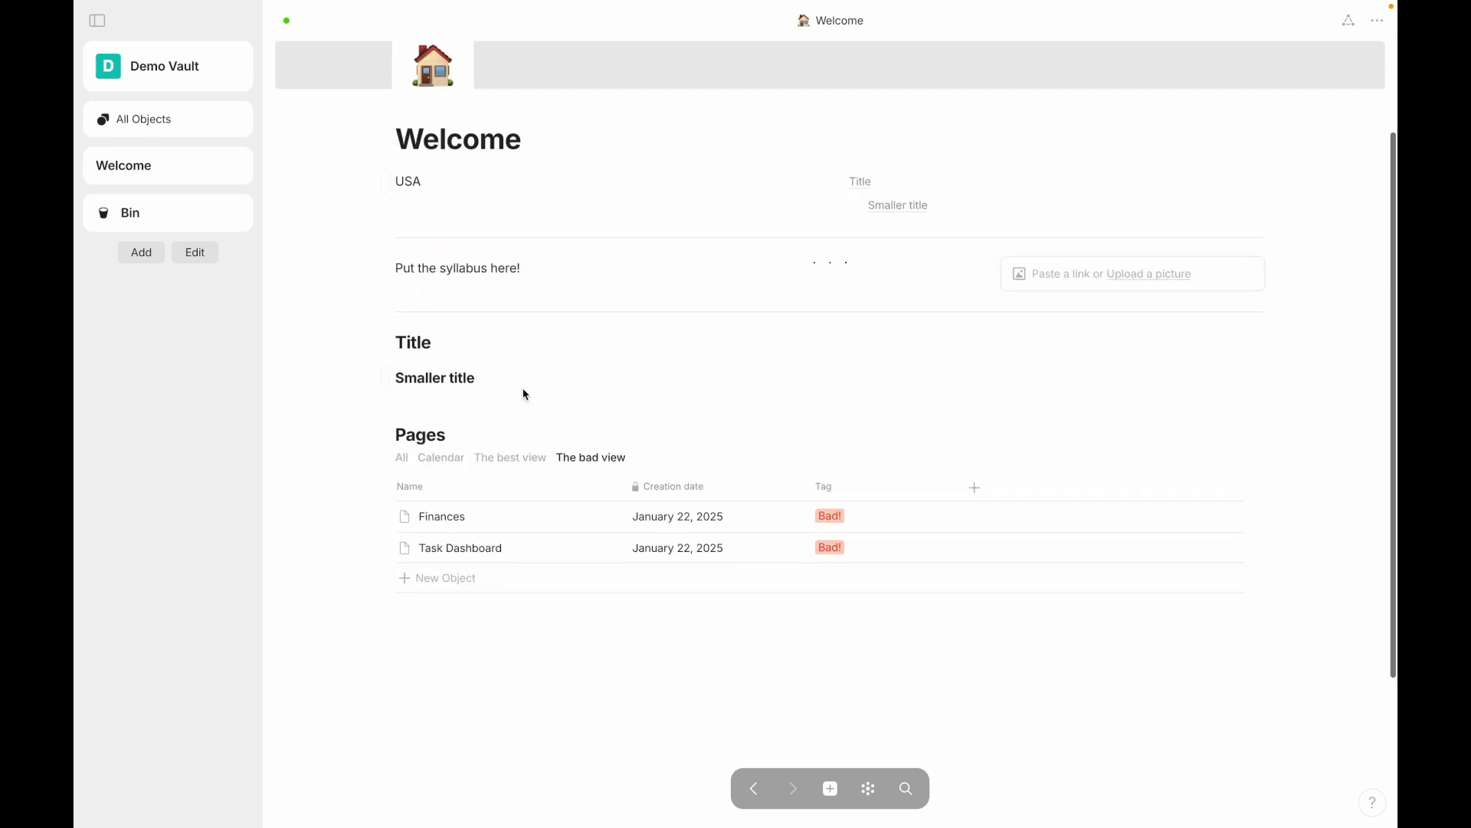
# Step: Show "The best view" in the inline Pages set, look over the whole block, and switch back to "The bad view"
pyautogui.click(520, 459)
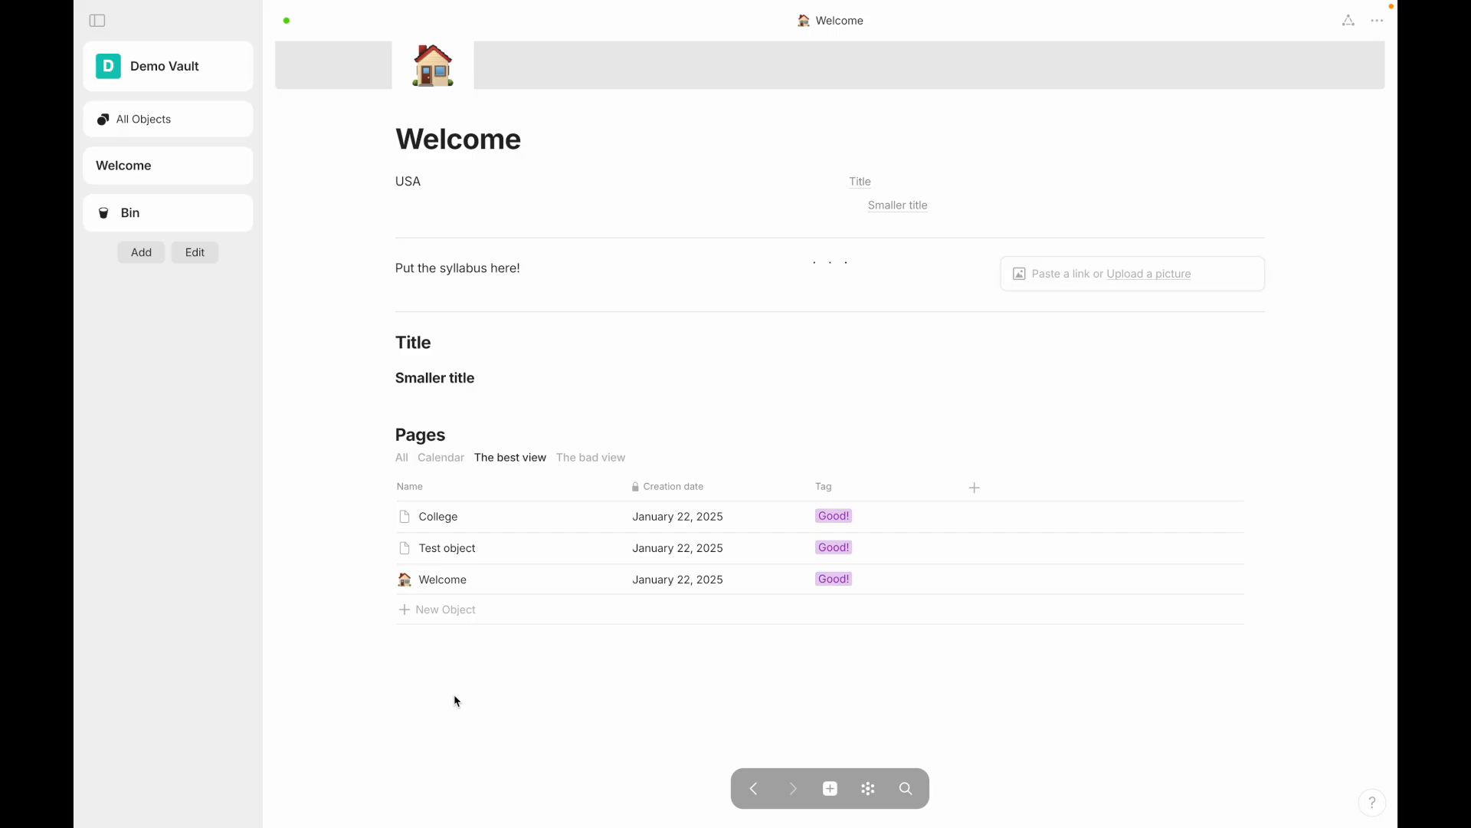
pyautogui.scroll(3, 455, 700)
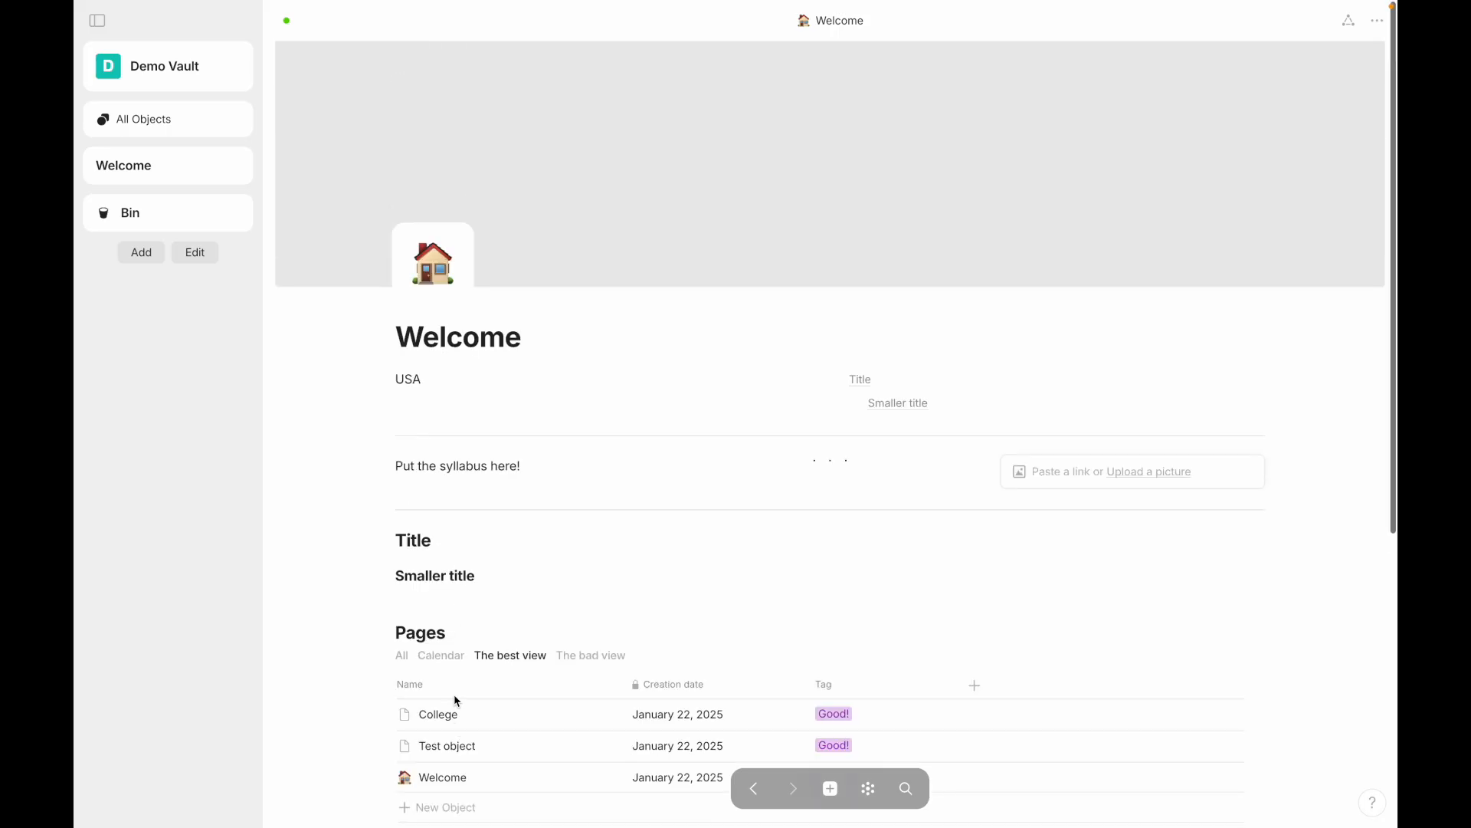
pyautogui.scroll(-3, 589, 421)
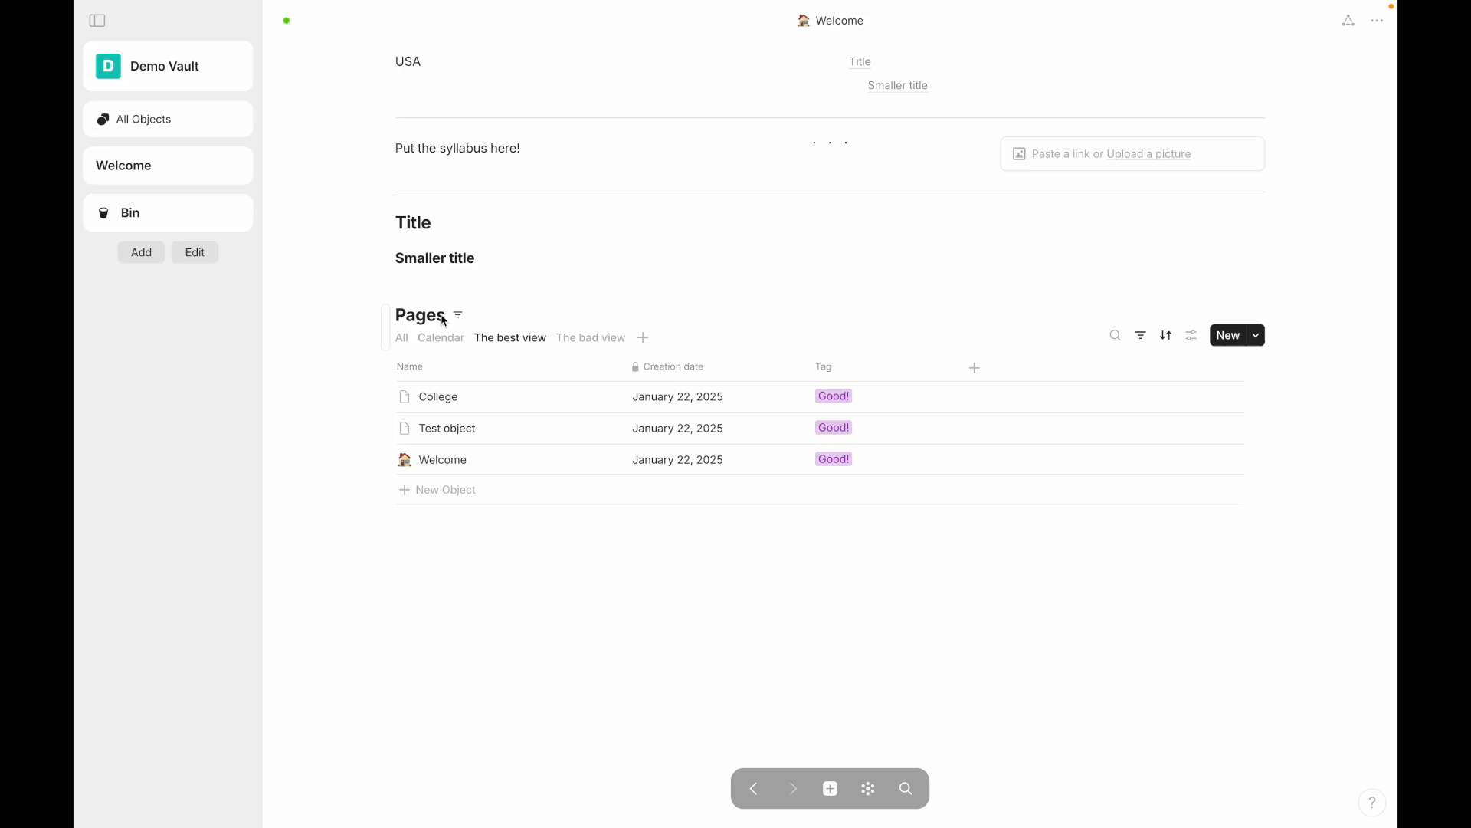
pyautogui.click(388, 318)
pyautogui.click(350, 707)
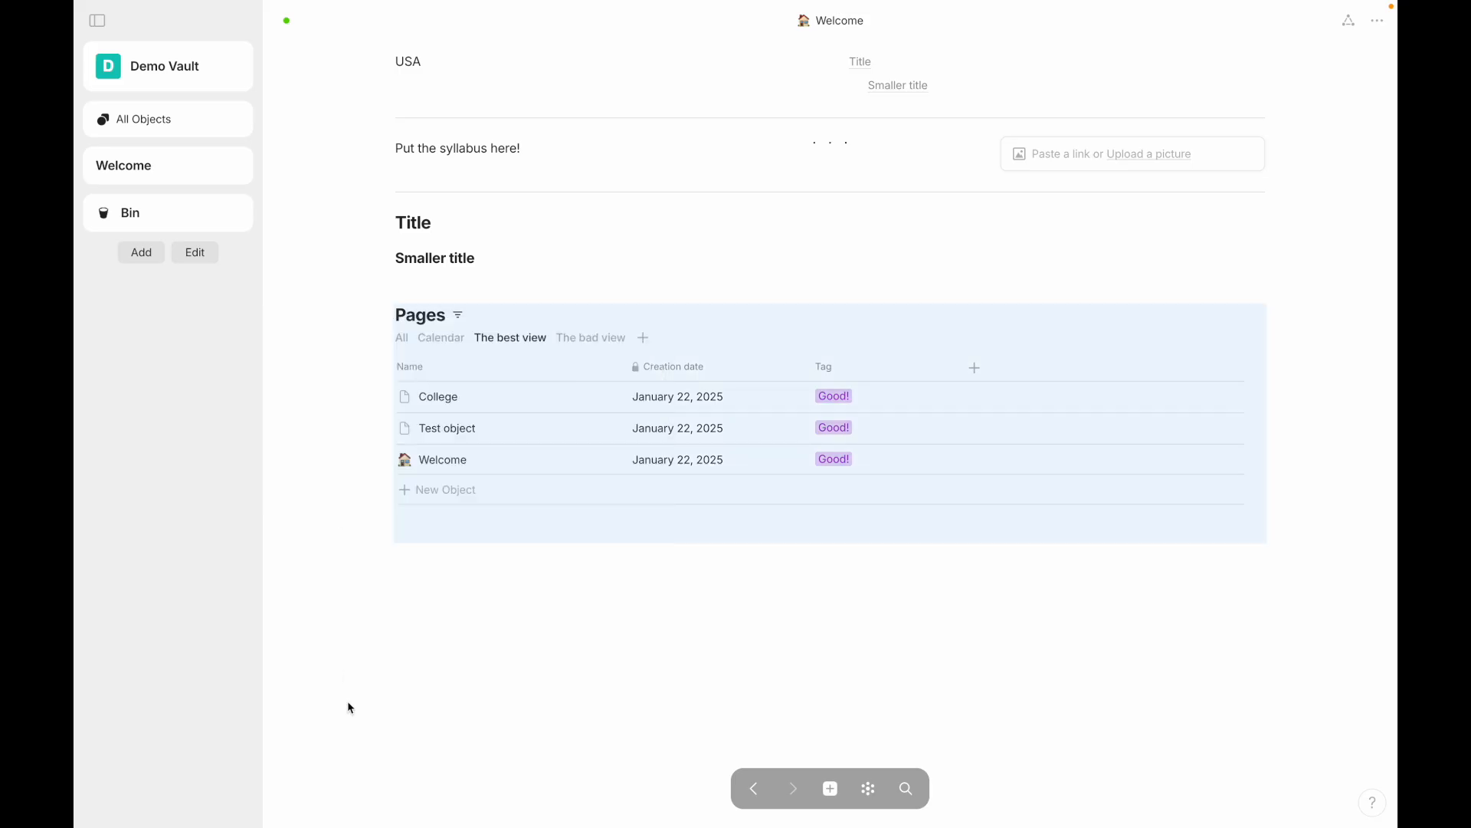
pyautogui.click(592, 338)
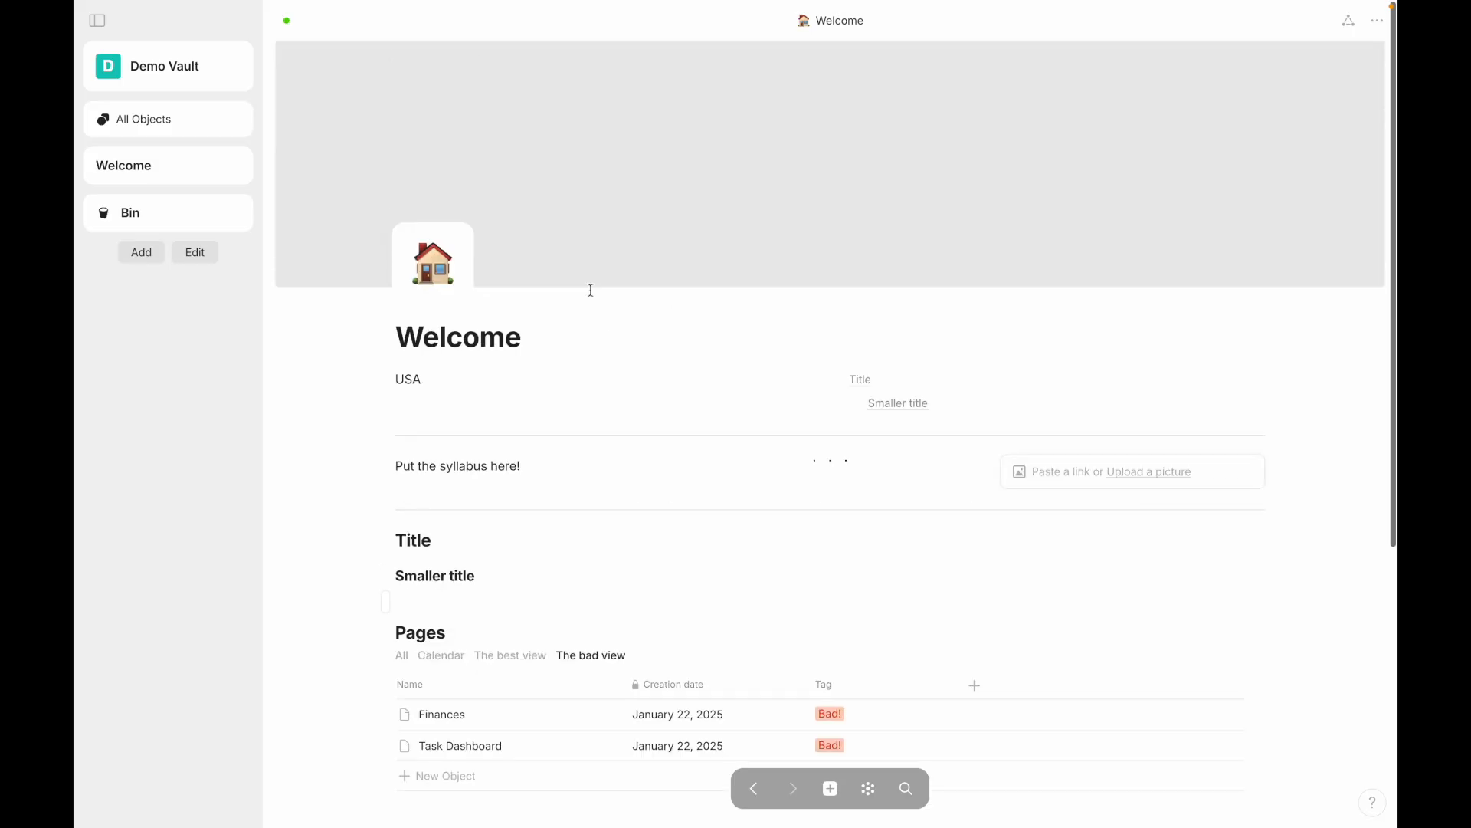
pyautogui.scroll(-5, 724, 433)
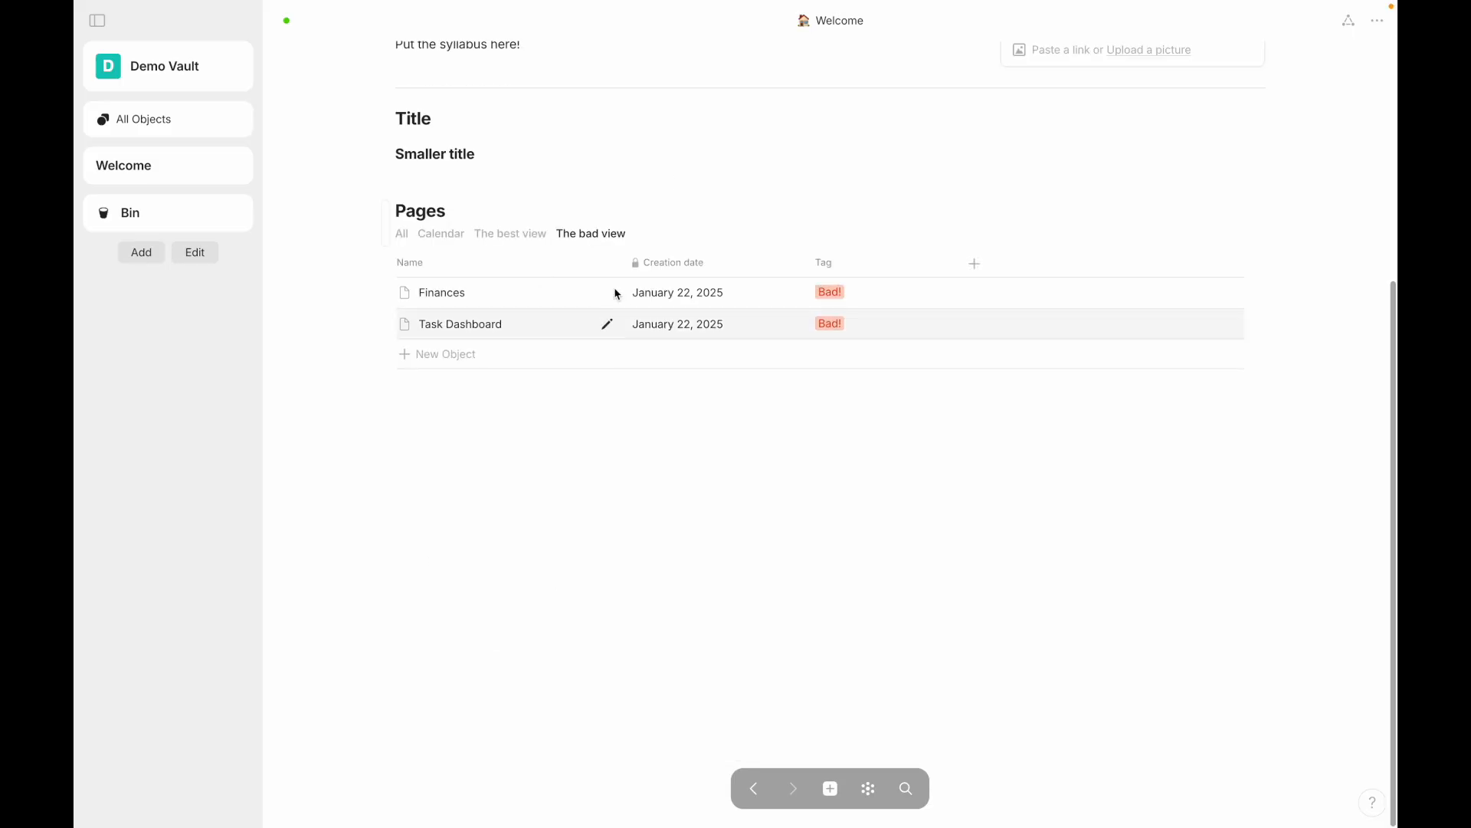
# Step: Examine the Pages source set's views against those of the inline block twice, returning to the Welcome page each time
pyautogui.click(434, 207)
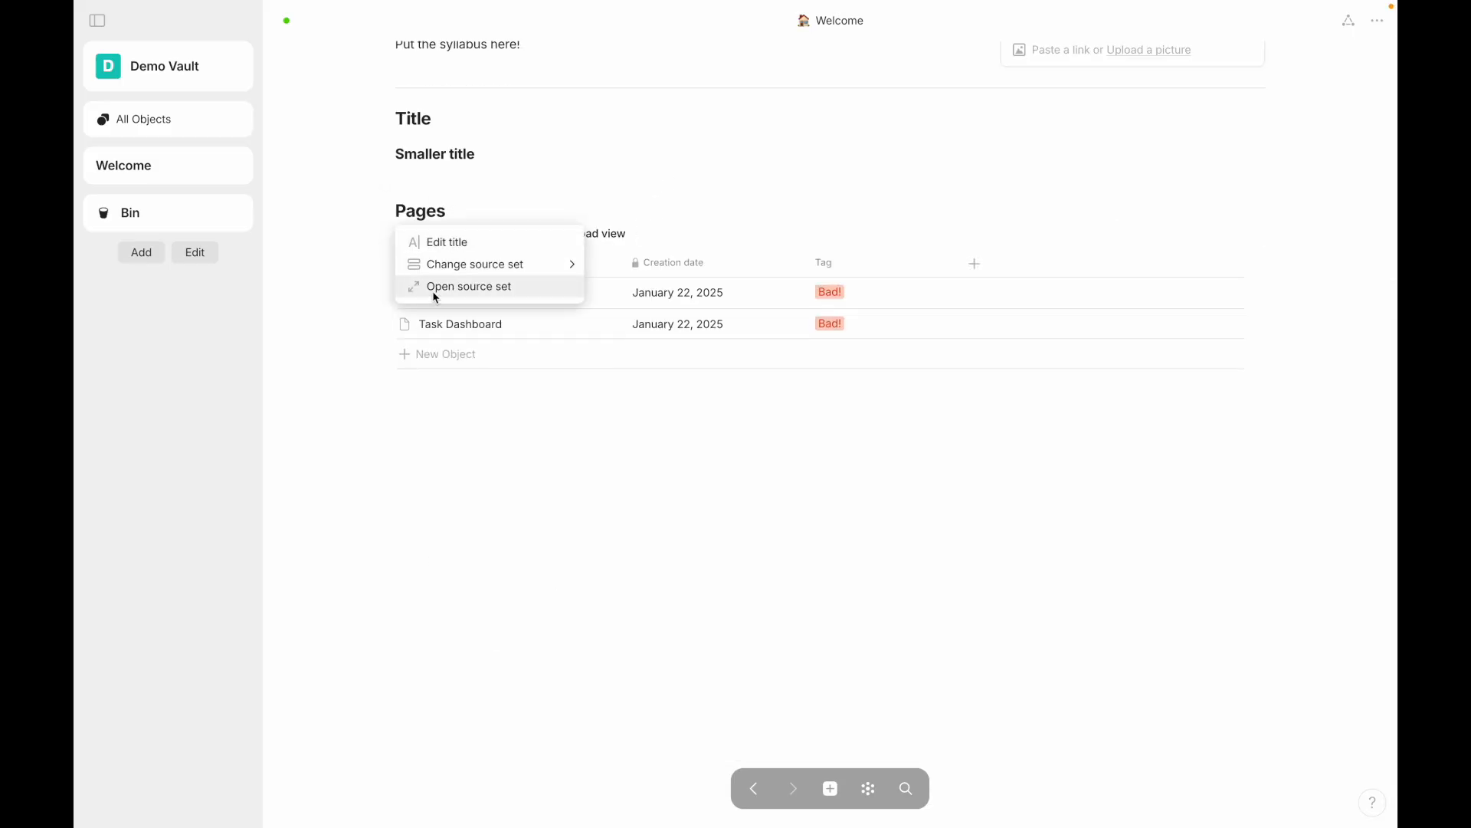
pyautogui.click(434, 292)
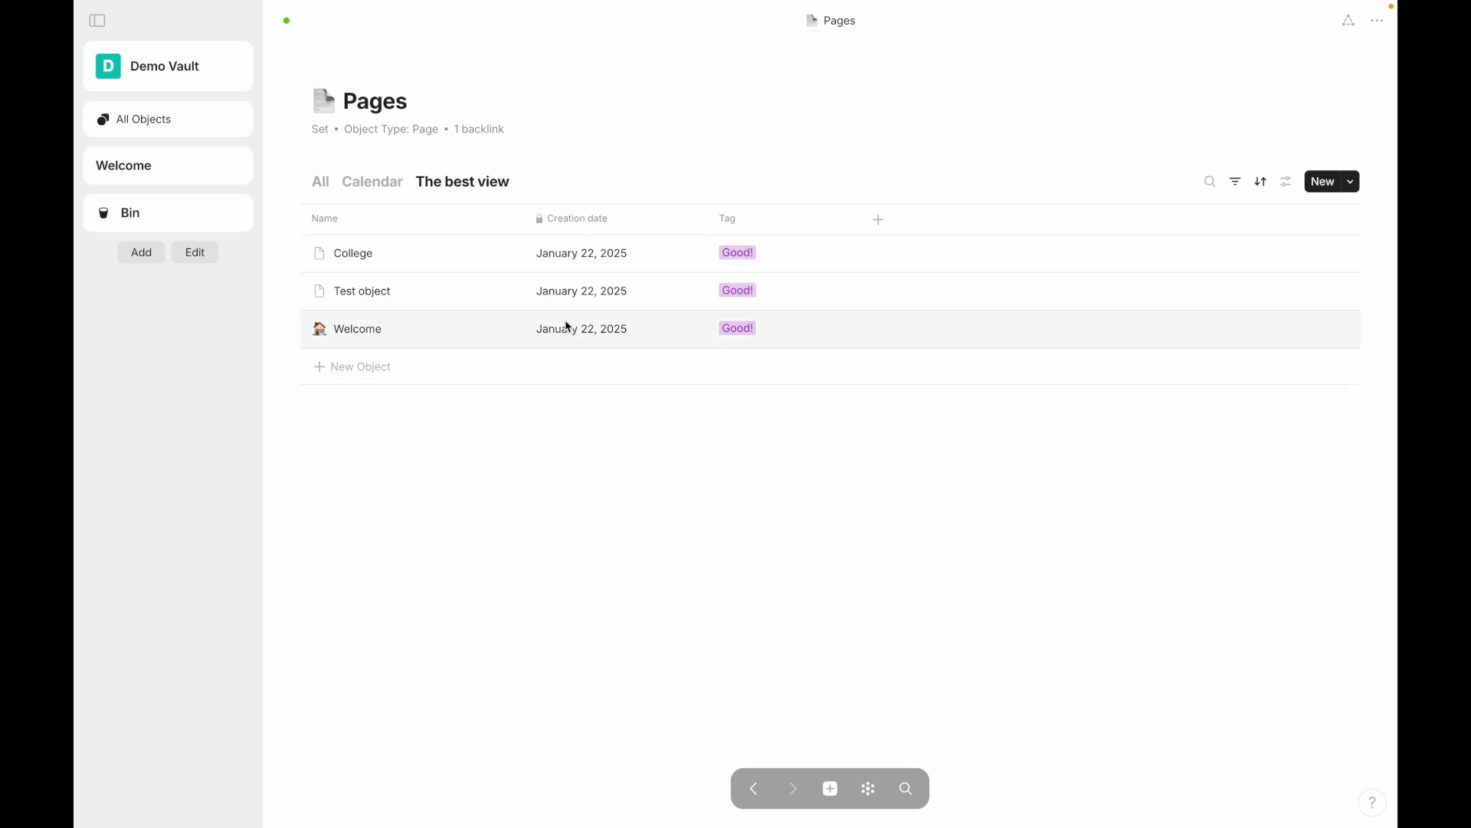
pyautogui.click(755, 787)
pyautogui.scroll(-5, 427, 223)
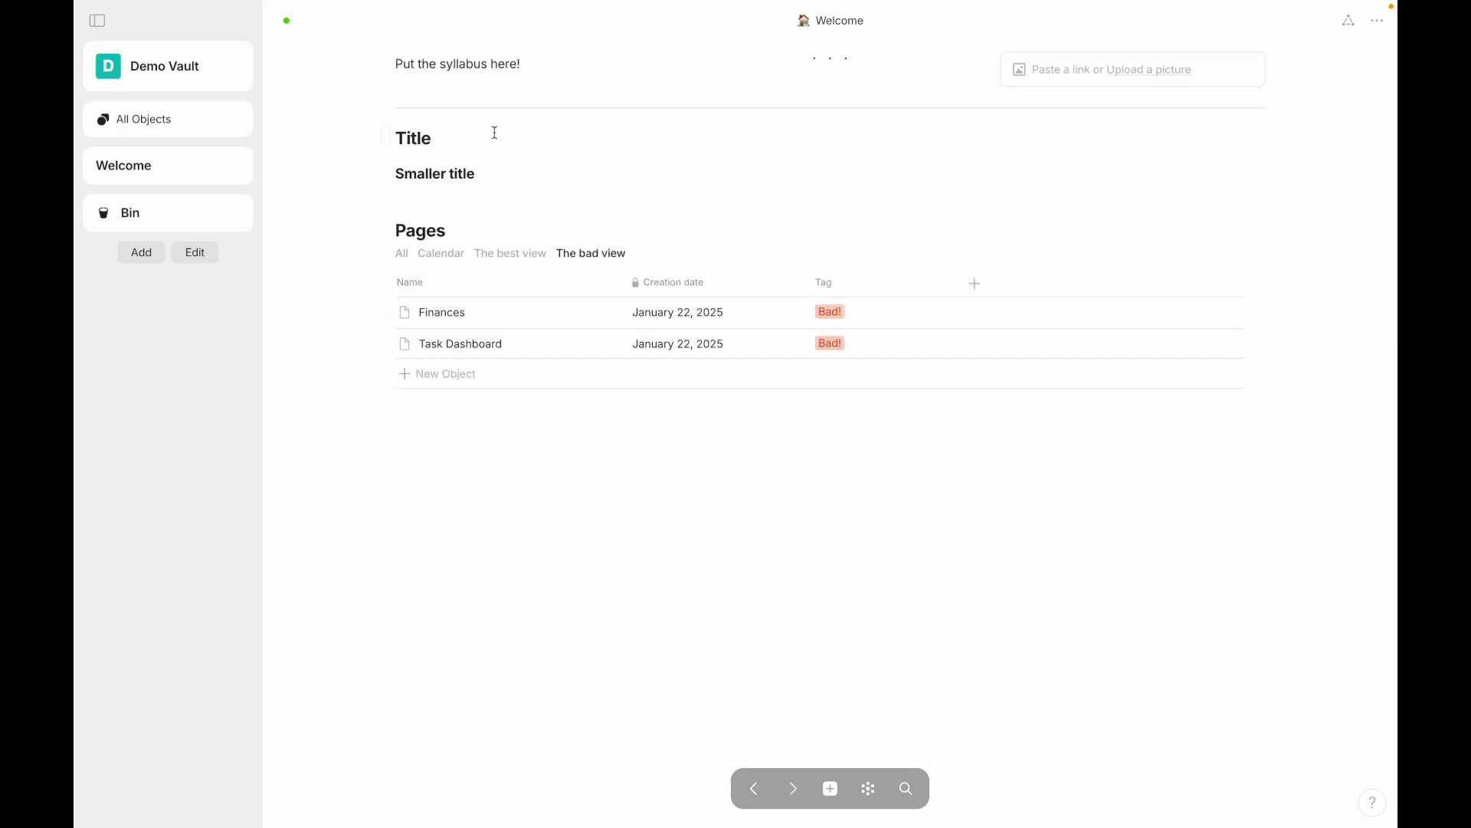
pyautogui.click(431, 233)
pyautogui.click(426, 302)
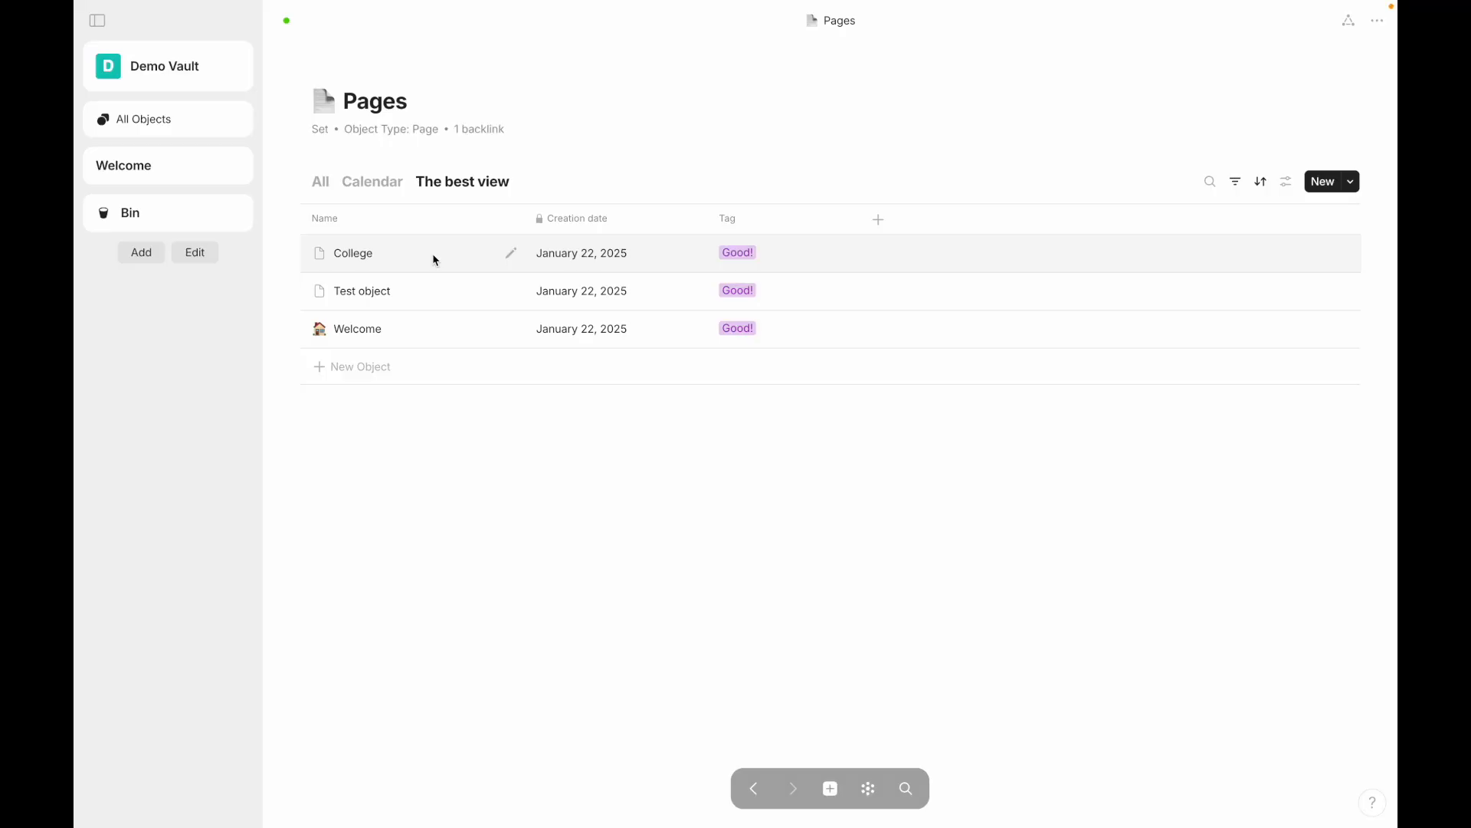
pyautogui.click(756, 785)
pyautogui.scroll(-3, 506, 582)
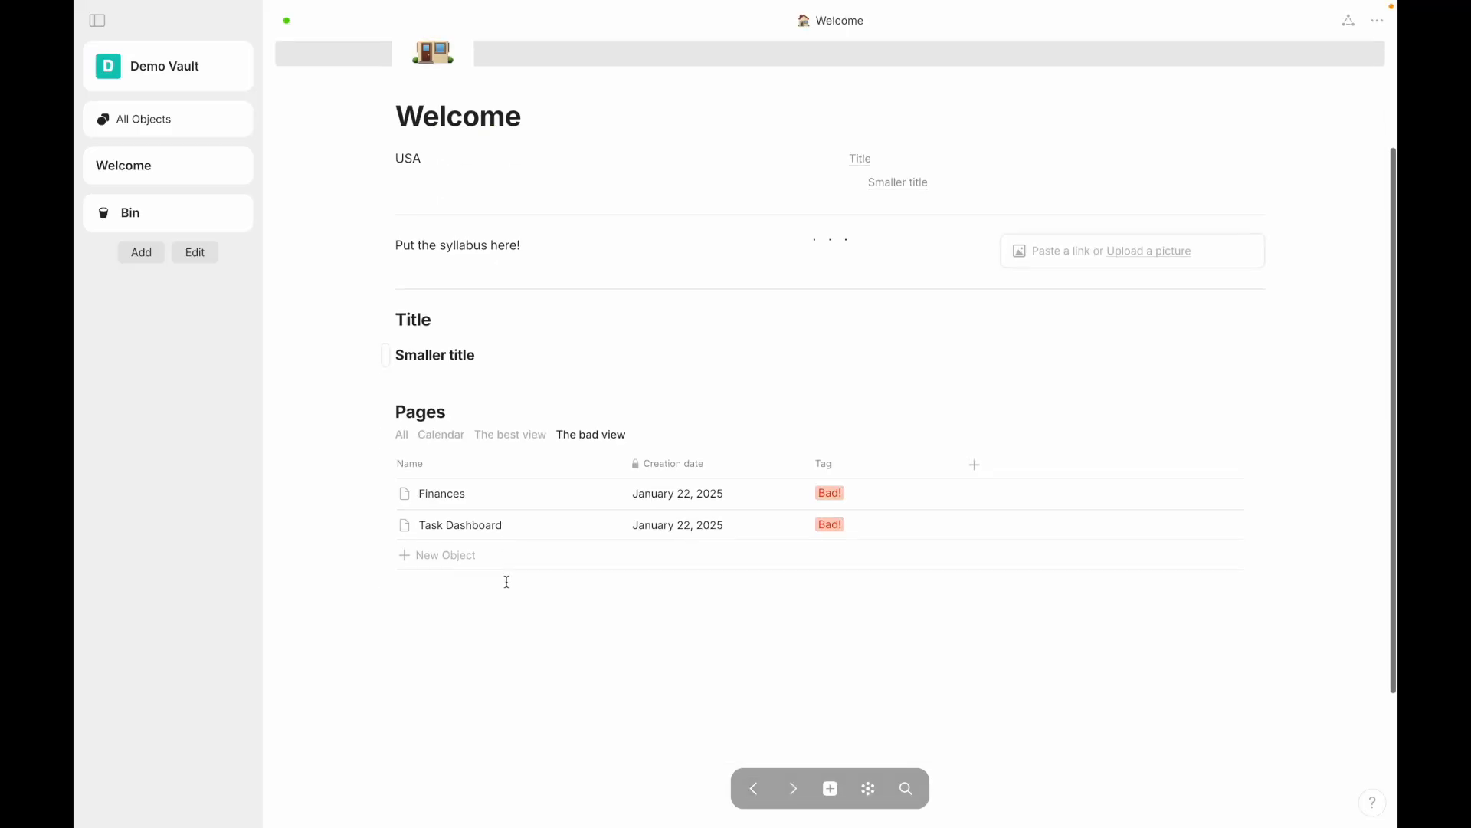
# Step: Switch the inline Pages set to "The best view" and insert a second inline set sourced from Pages below it
pyautogui.click(498, 413)
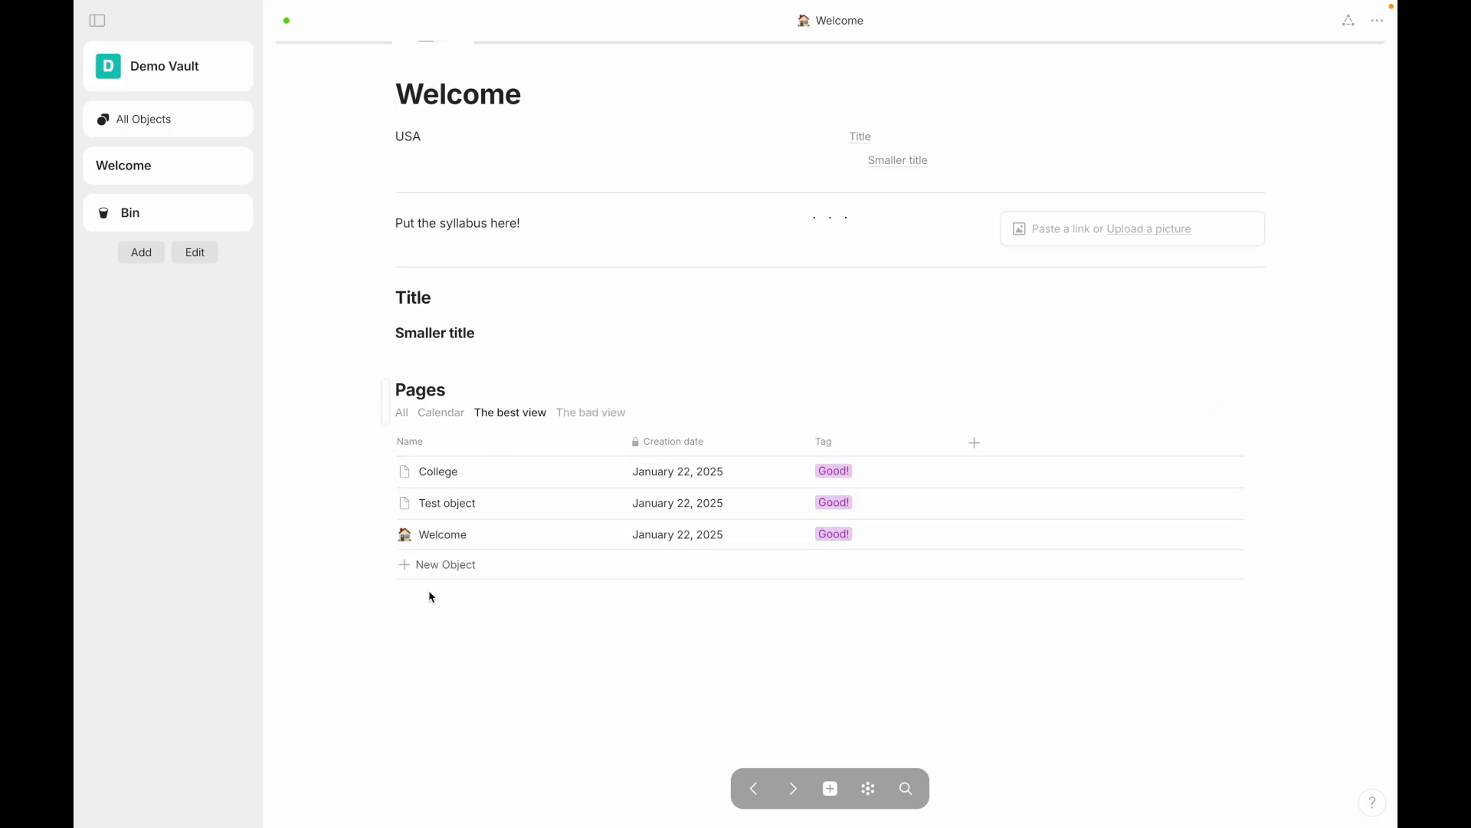
pyautogui.click(424, 638)
pyautogui.write('/inlin')
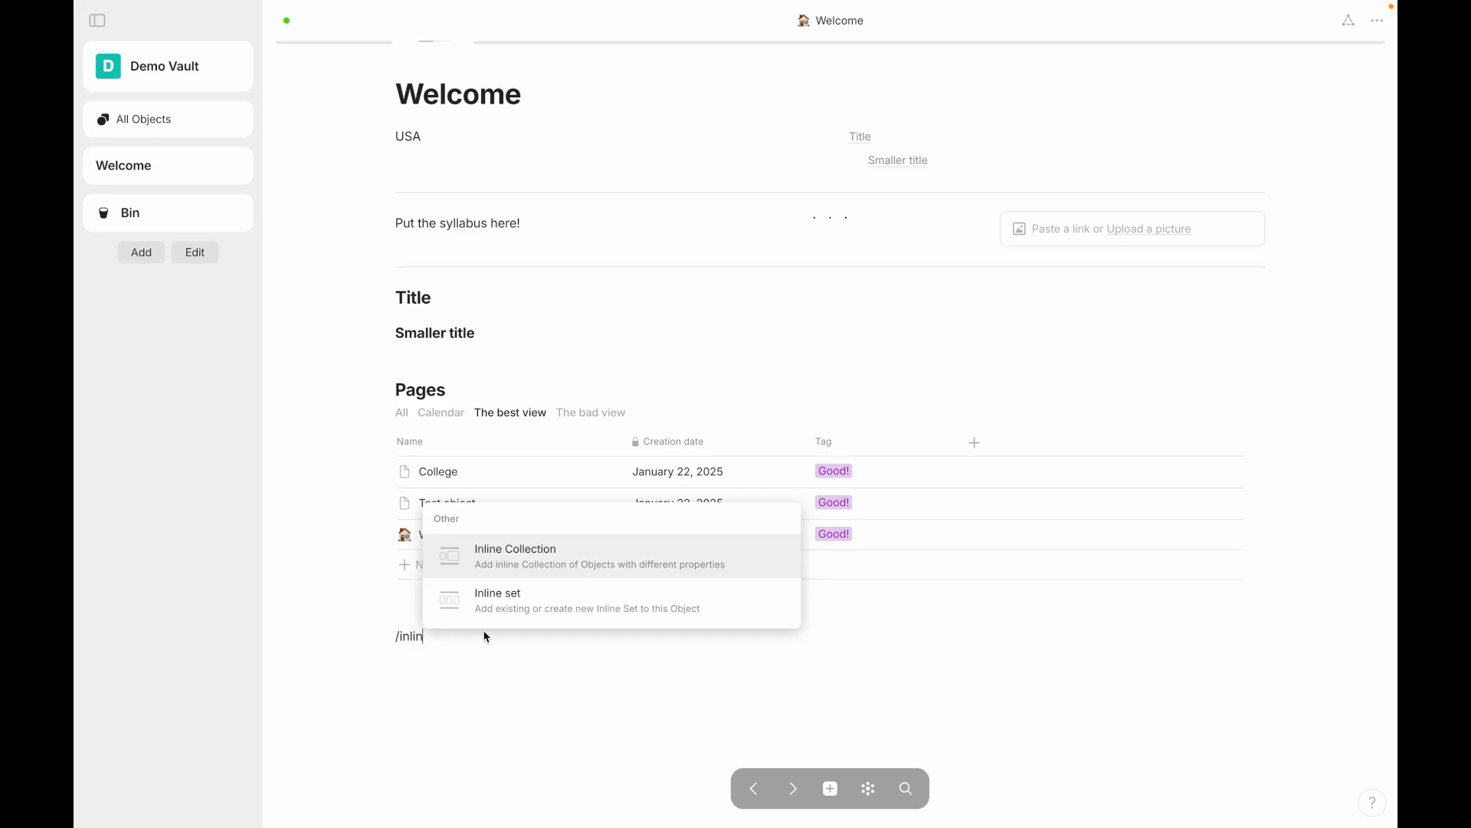
pyautogui.click(496, 598)
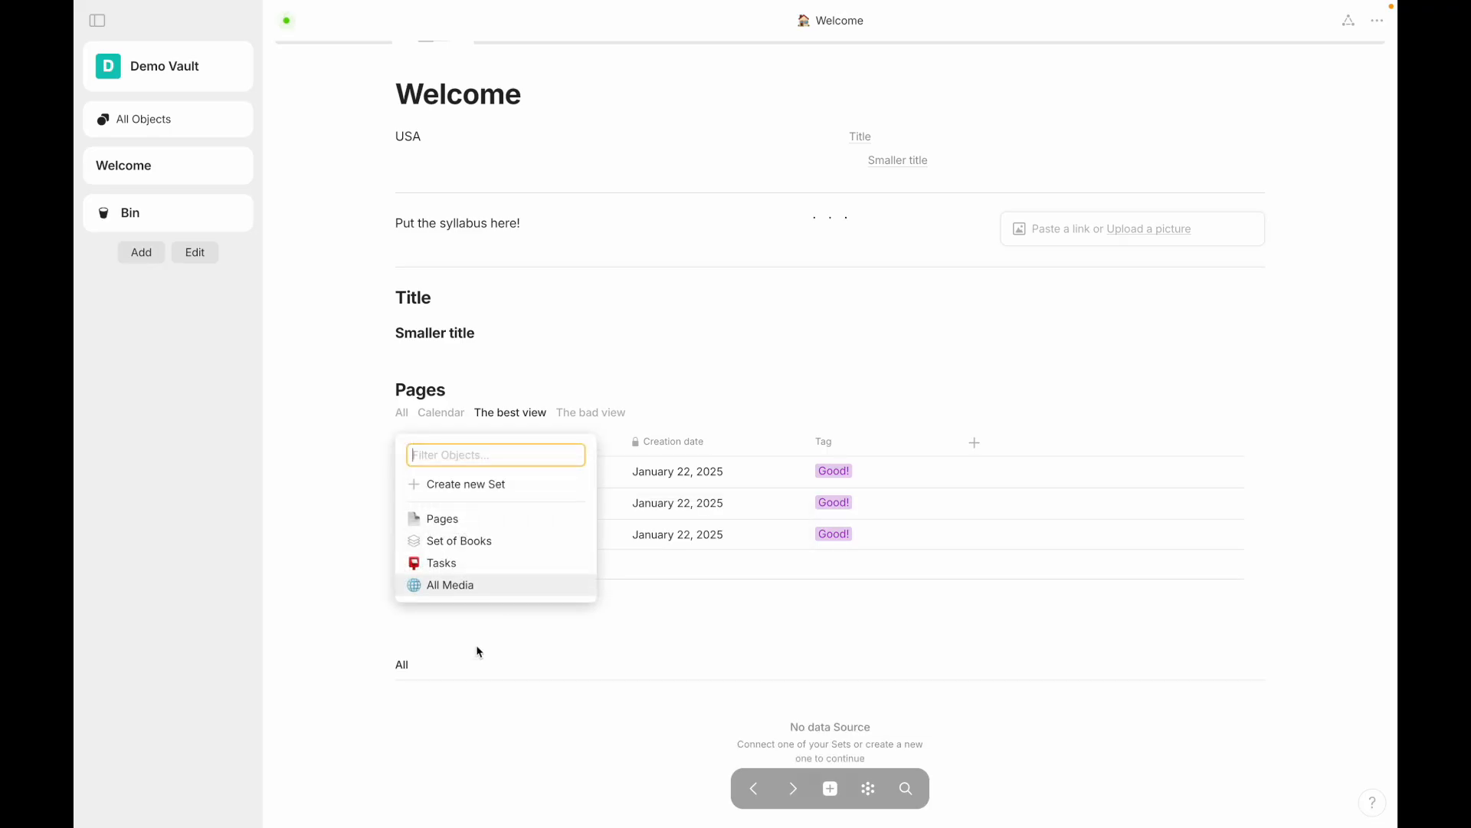
pyautogui.click(448, 527)
pyautogui.scroll(-3, 468, 567)
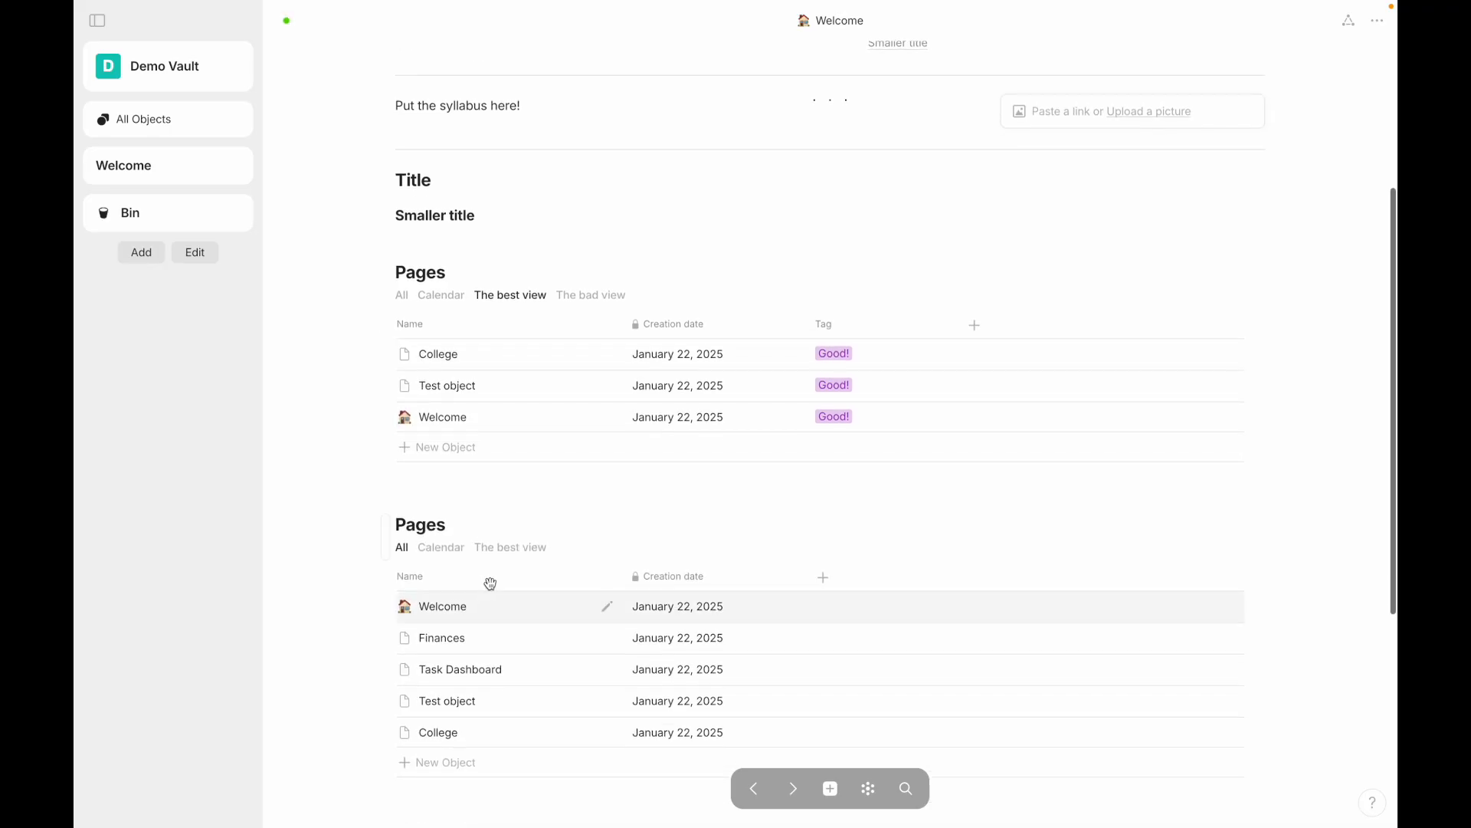
# Step: Look at the second inline set's block actions, open its source set, and return to the Welcome page
pyautogui.click(386, 536)
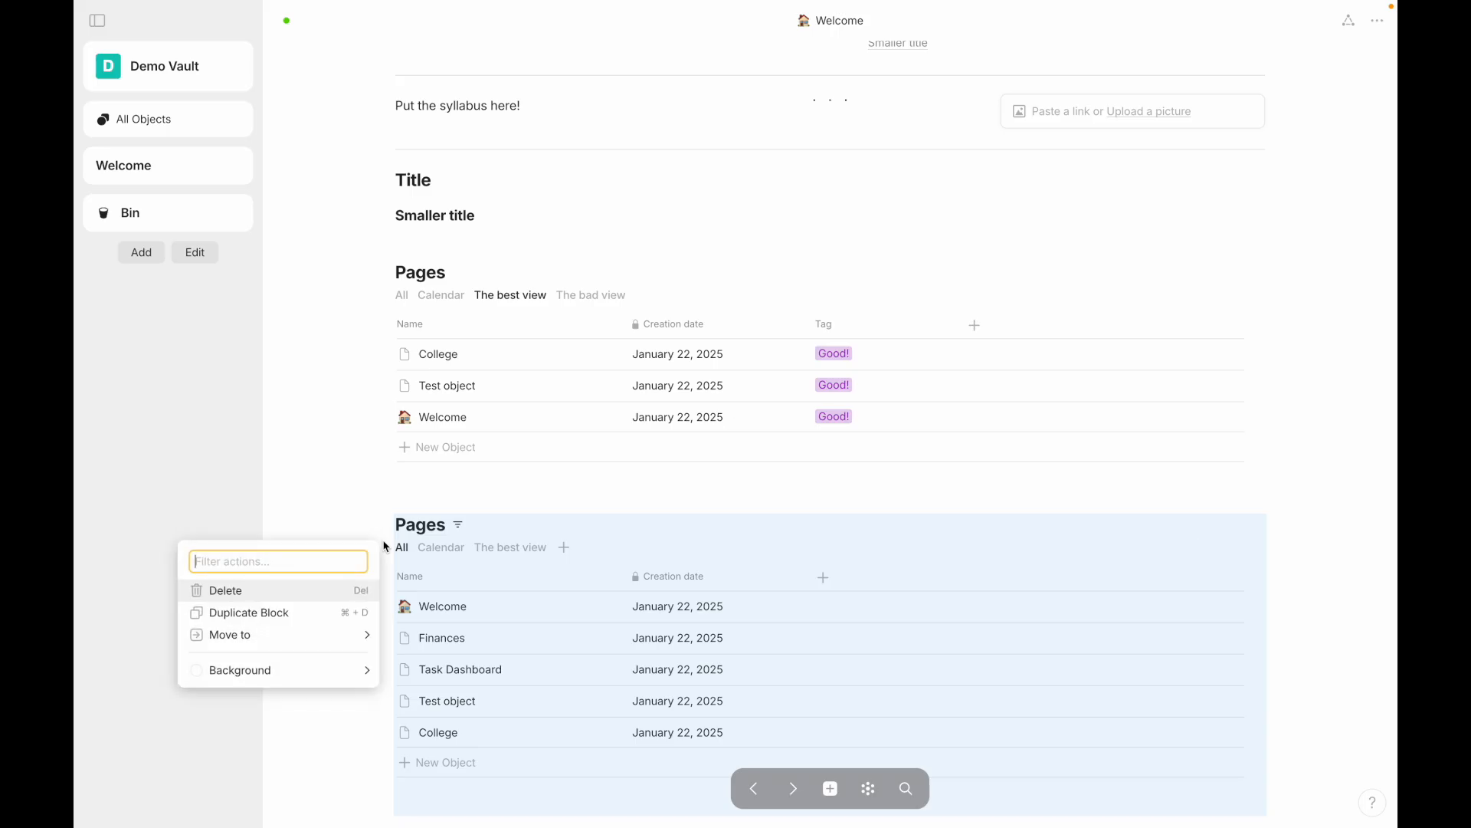
pyautogui.click(280, 506)
pyautogui.click(388, 525)
pyautogui.click(440, 598)
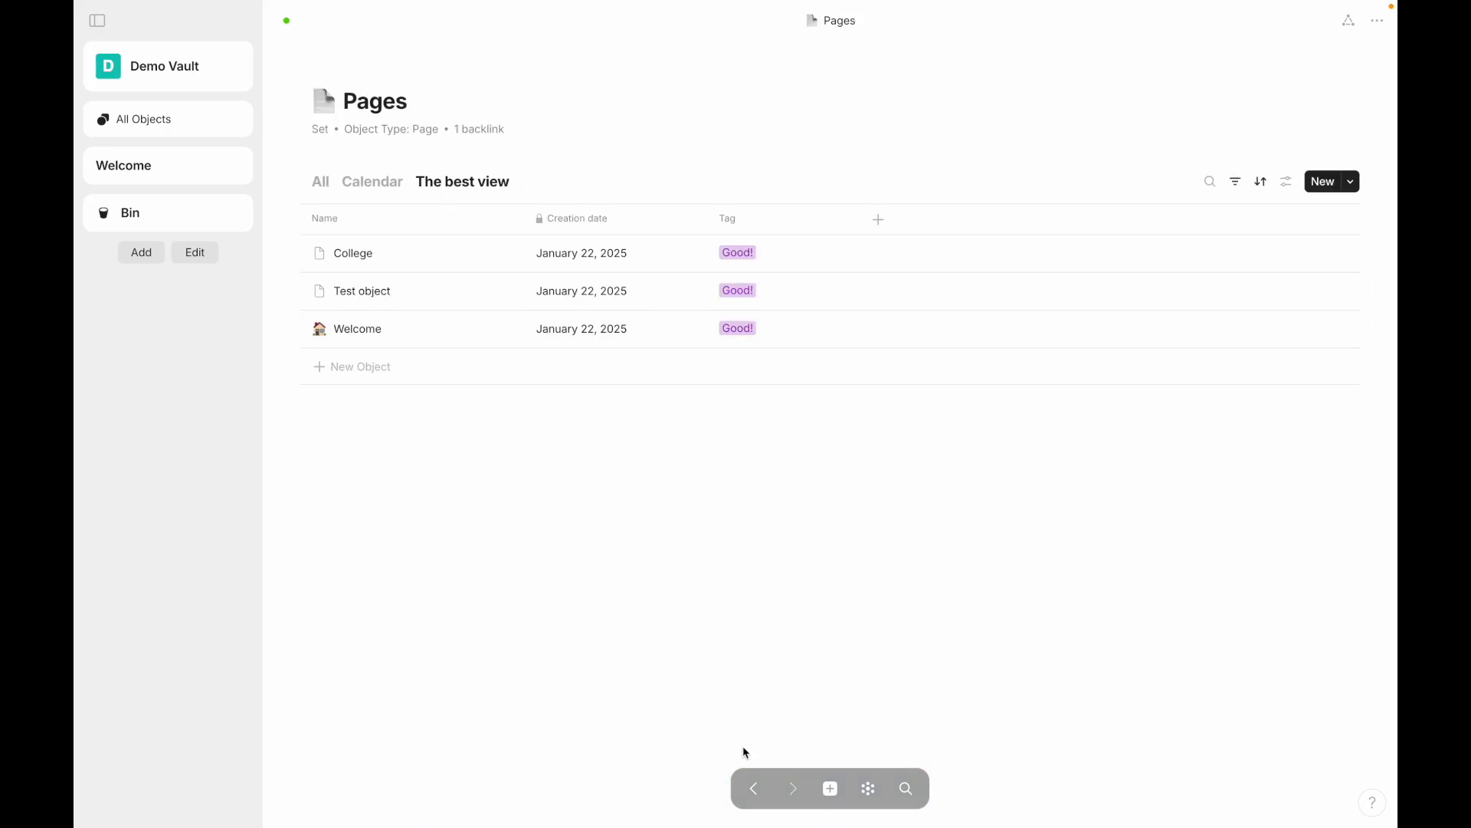
pyautogui.click(748, 783)
# Step: Alternate the first inline Pages set between "The bad view" and "The best view" to compare it with the second inline set
pyautogui.click(594, 507)
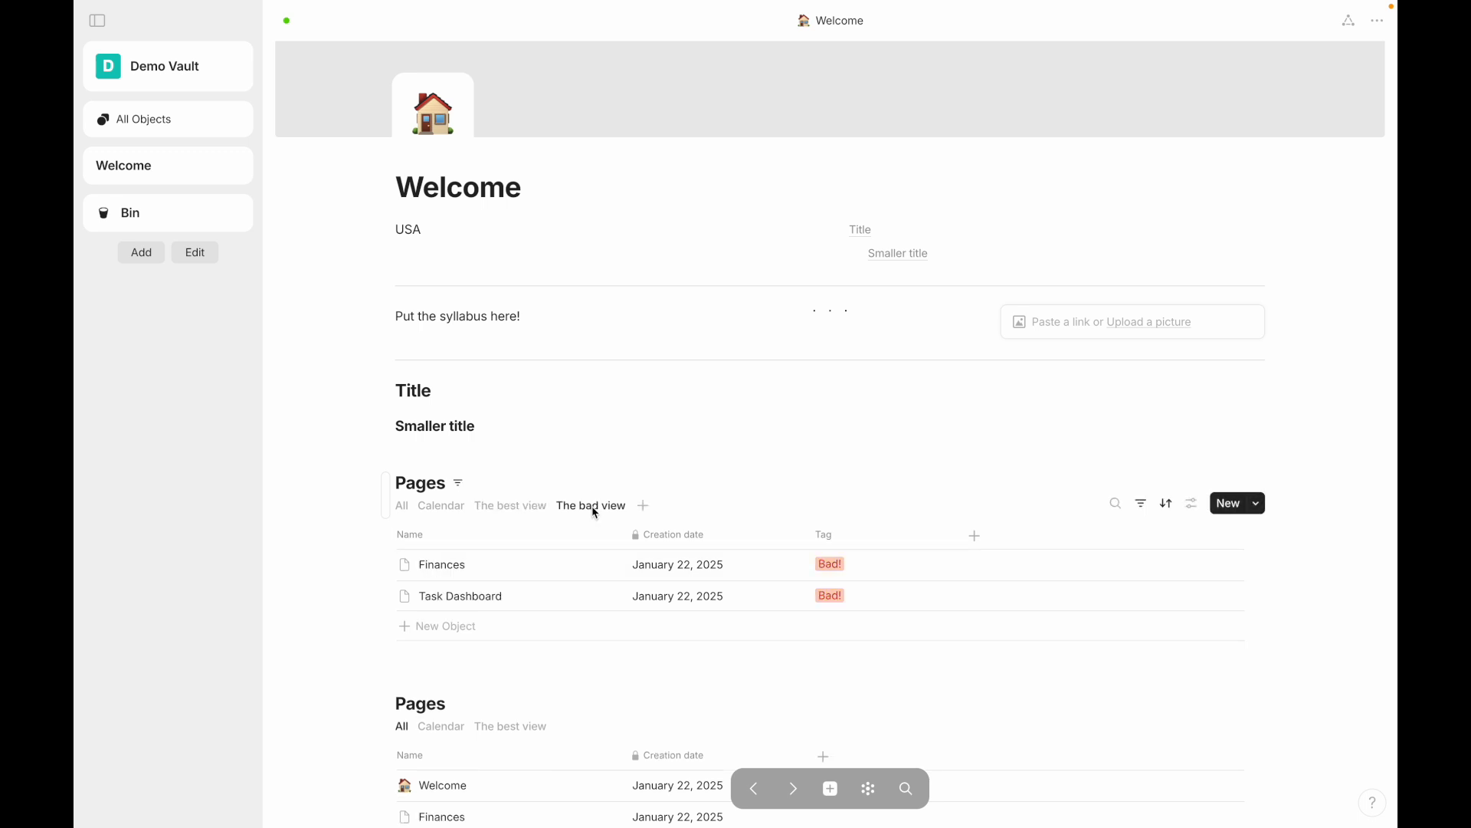
pyautogui.click(518, 508)
pyautogui.click(583, 507)
pyautogui.click(529, 509)
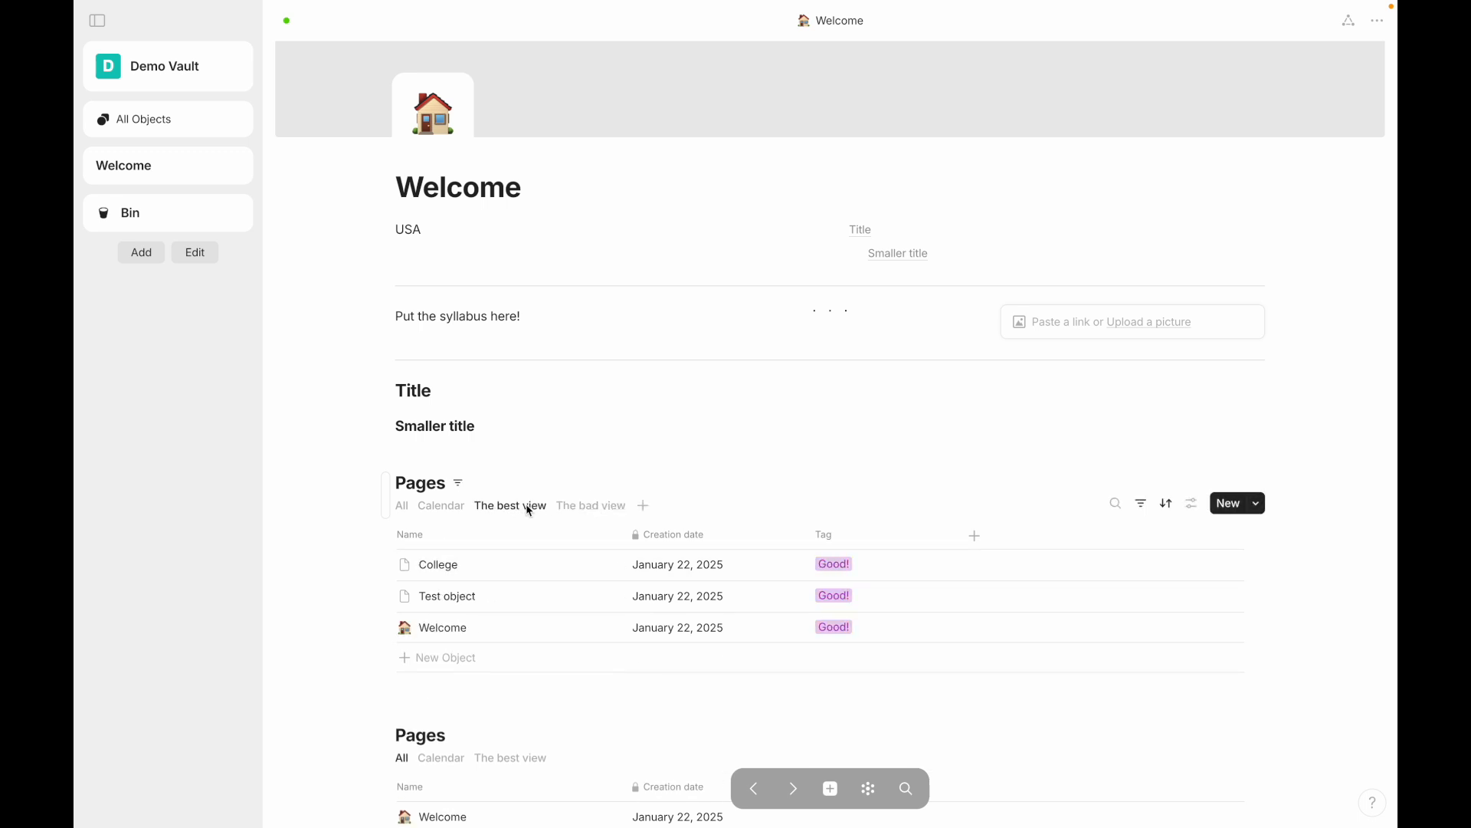
pyautogui.scroll(-3, 571, 225)
pyautogui.click(585, 246)
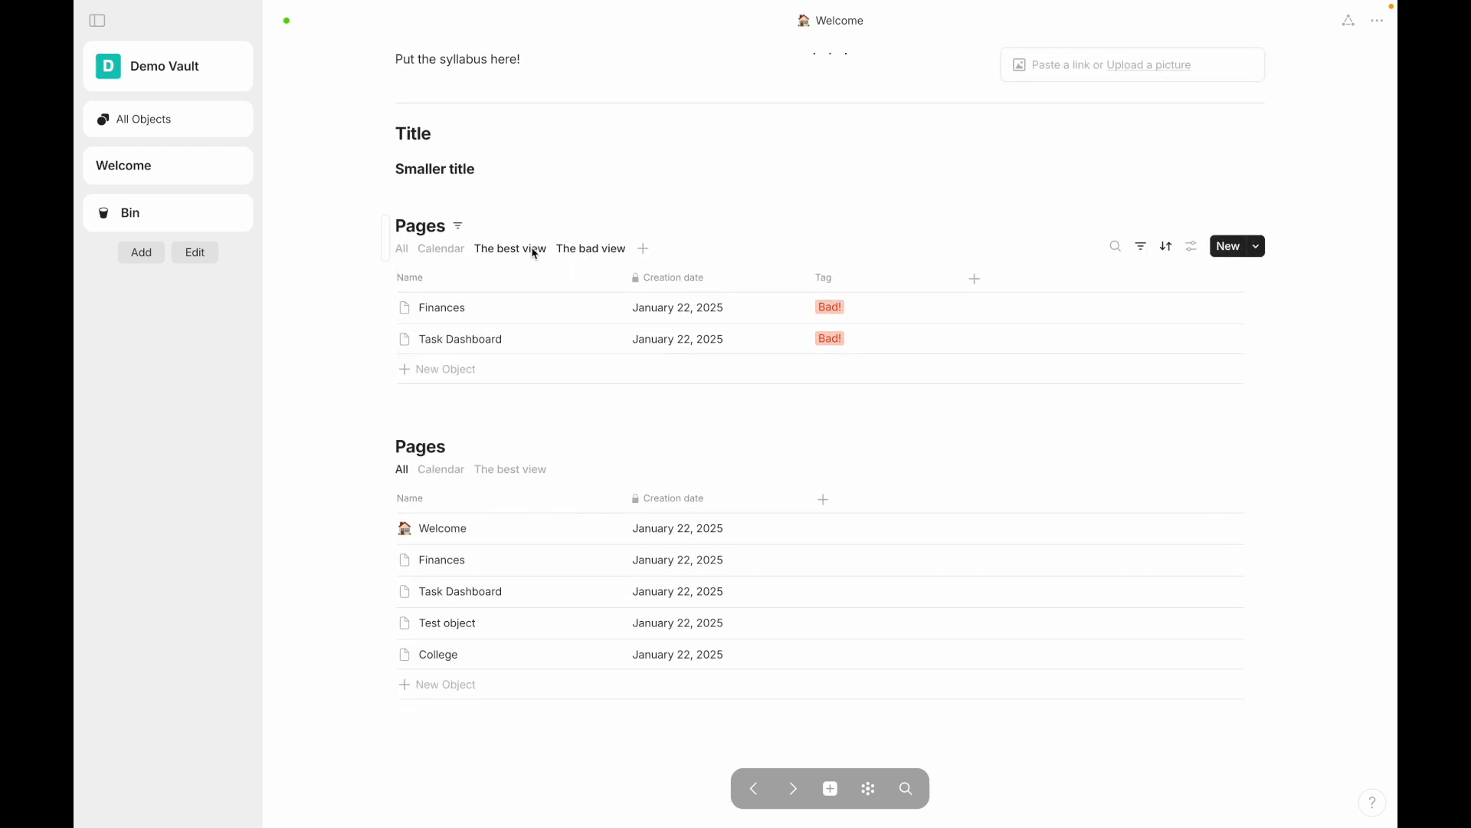
# Step: Open the second inline set's source Pages set to look at its views, and return to the Welcome page
pyautogui.scroll(-3, 657, 421)
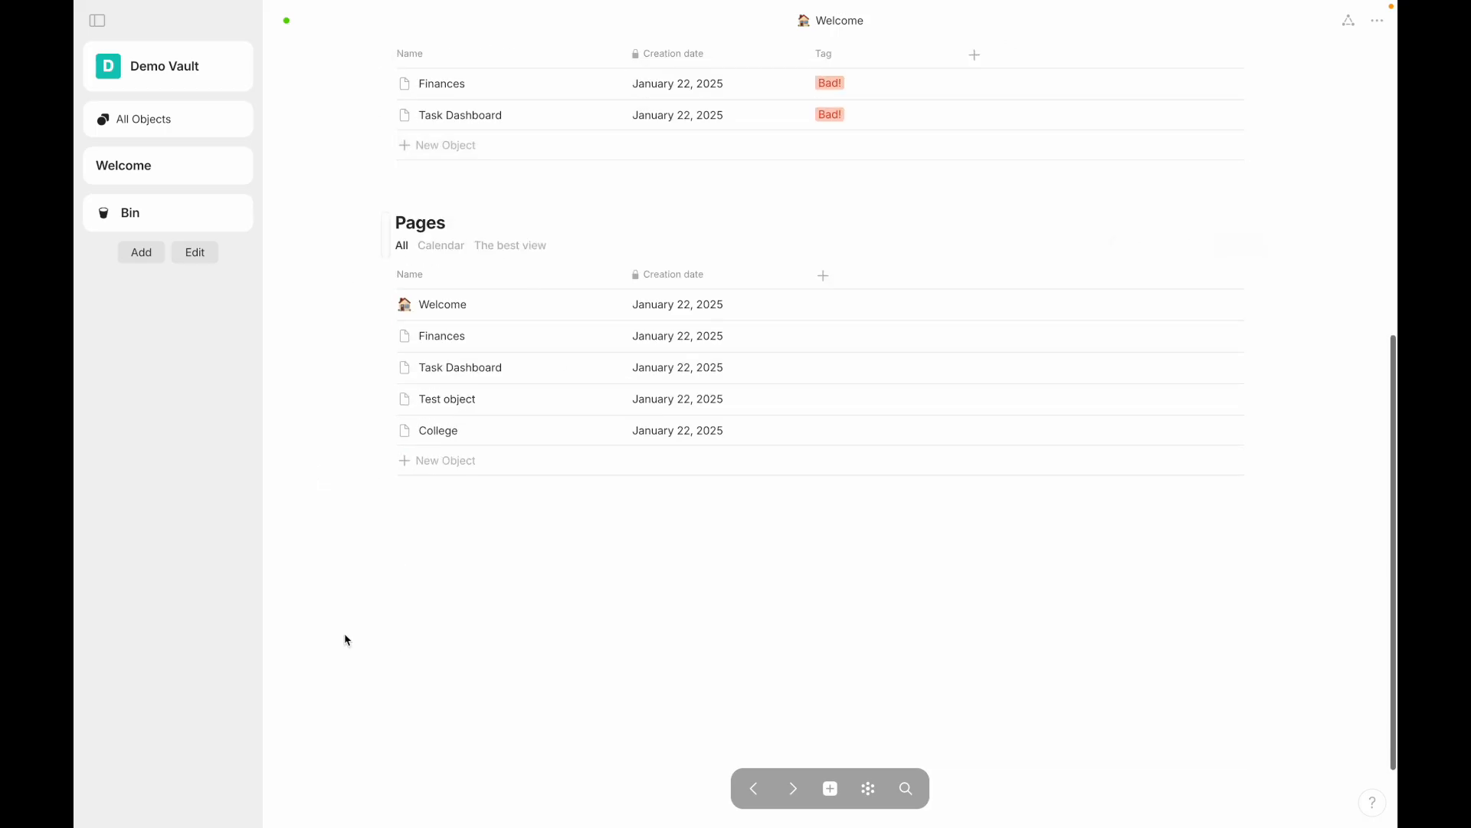
pyautogui.scroll(1, 529, 257)
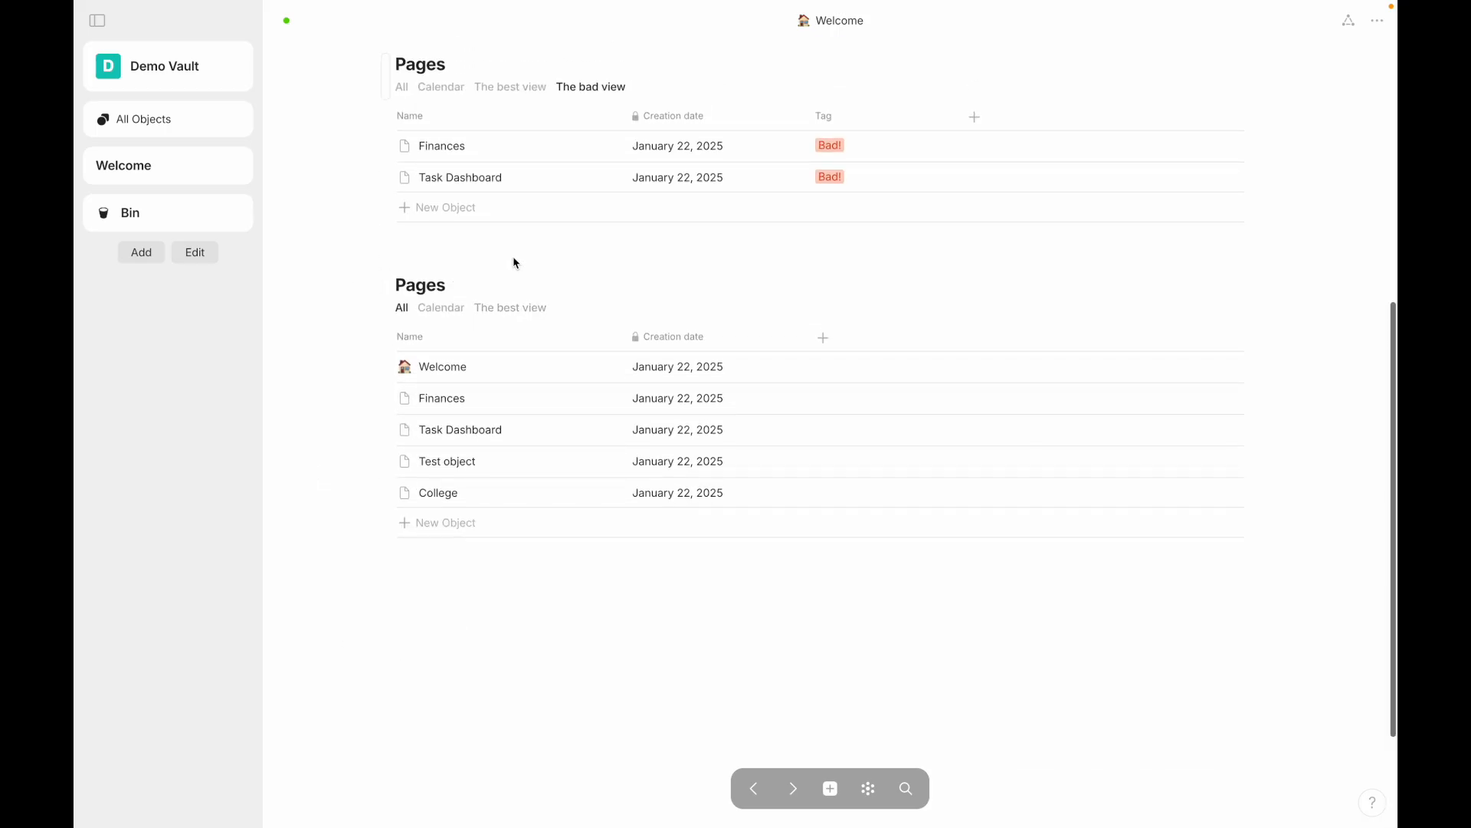
pyautogui.click(421, 285)
pyautogui.click(427, 364)
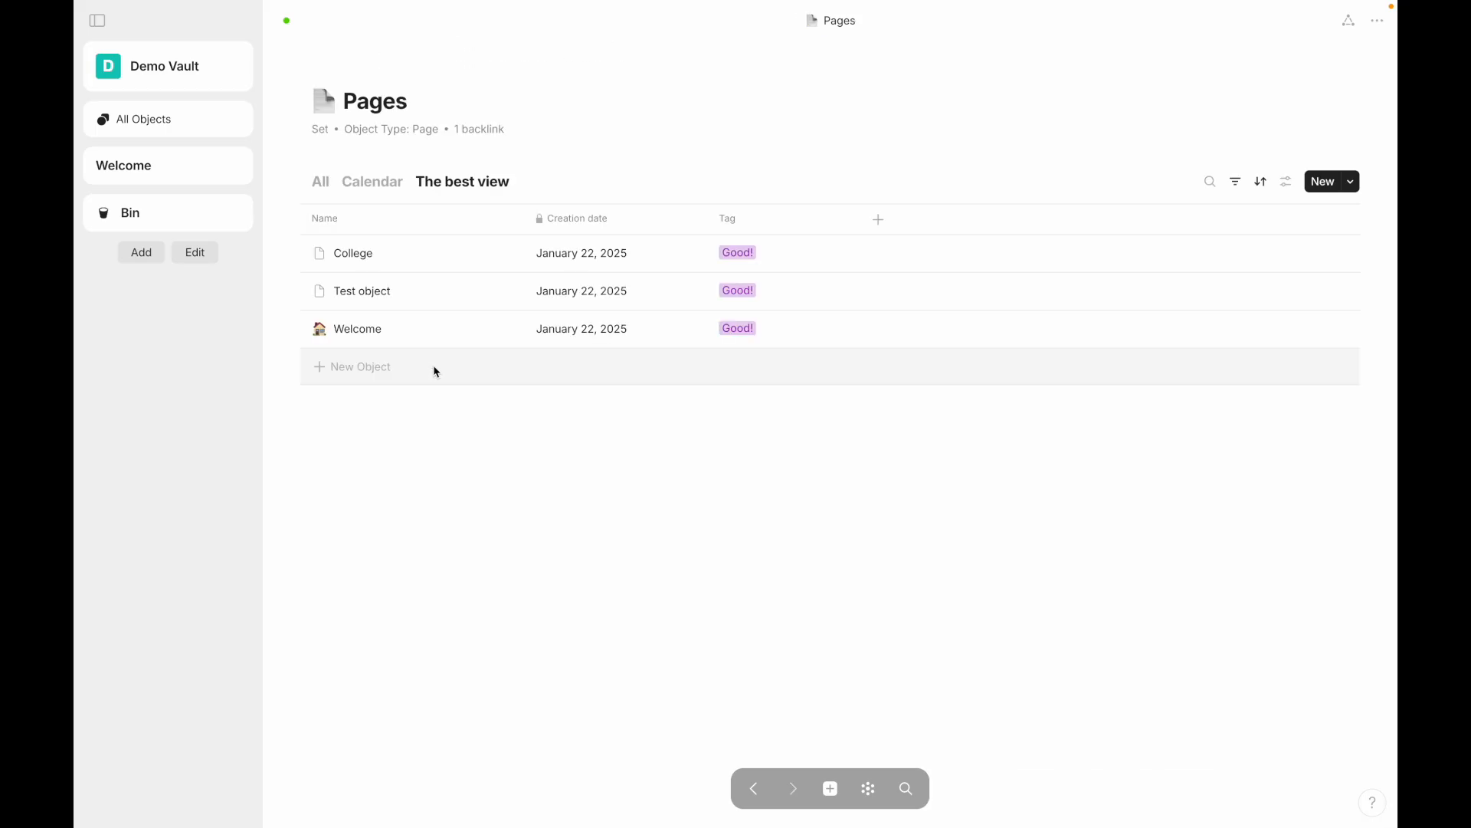
pyautogui.click(754, 790)
# Step: Delete both inline Pages sets from the Welcome page
pyautogui.scroll(-4, 377, 552)
pyautogui.moveTo(534, 797); pyautogui.dragTo(565, 269)
pyautogui.press('Delete')
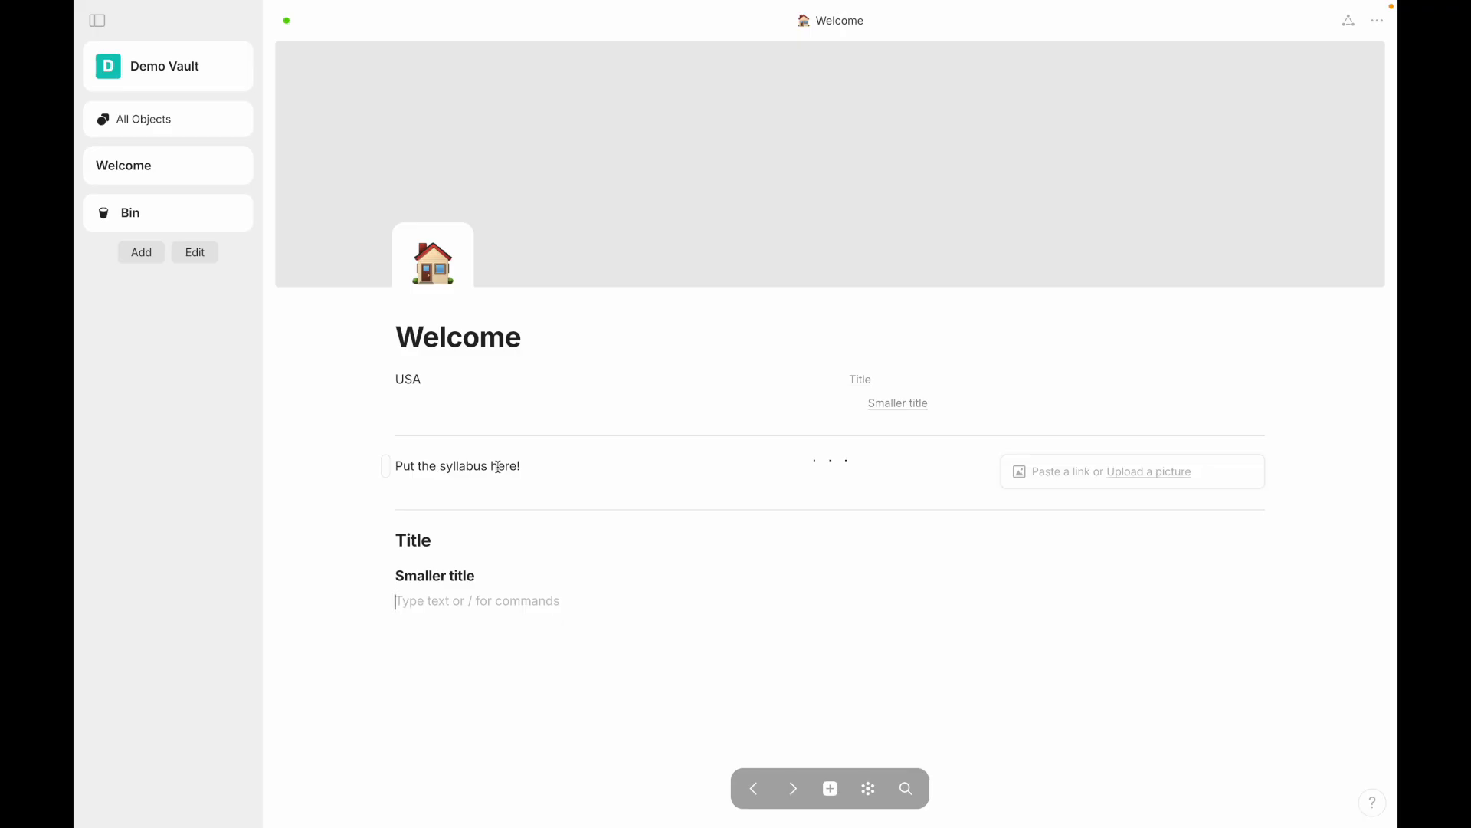
# Step: Insert a link to the Confessions book below "Smaller title" on the Welcome page
pyautogui.write('/')
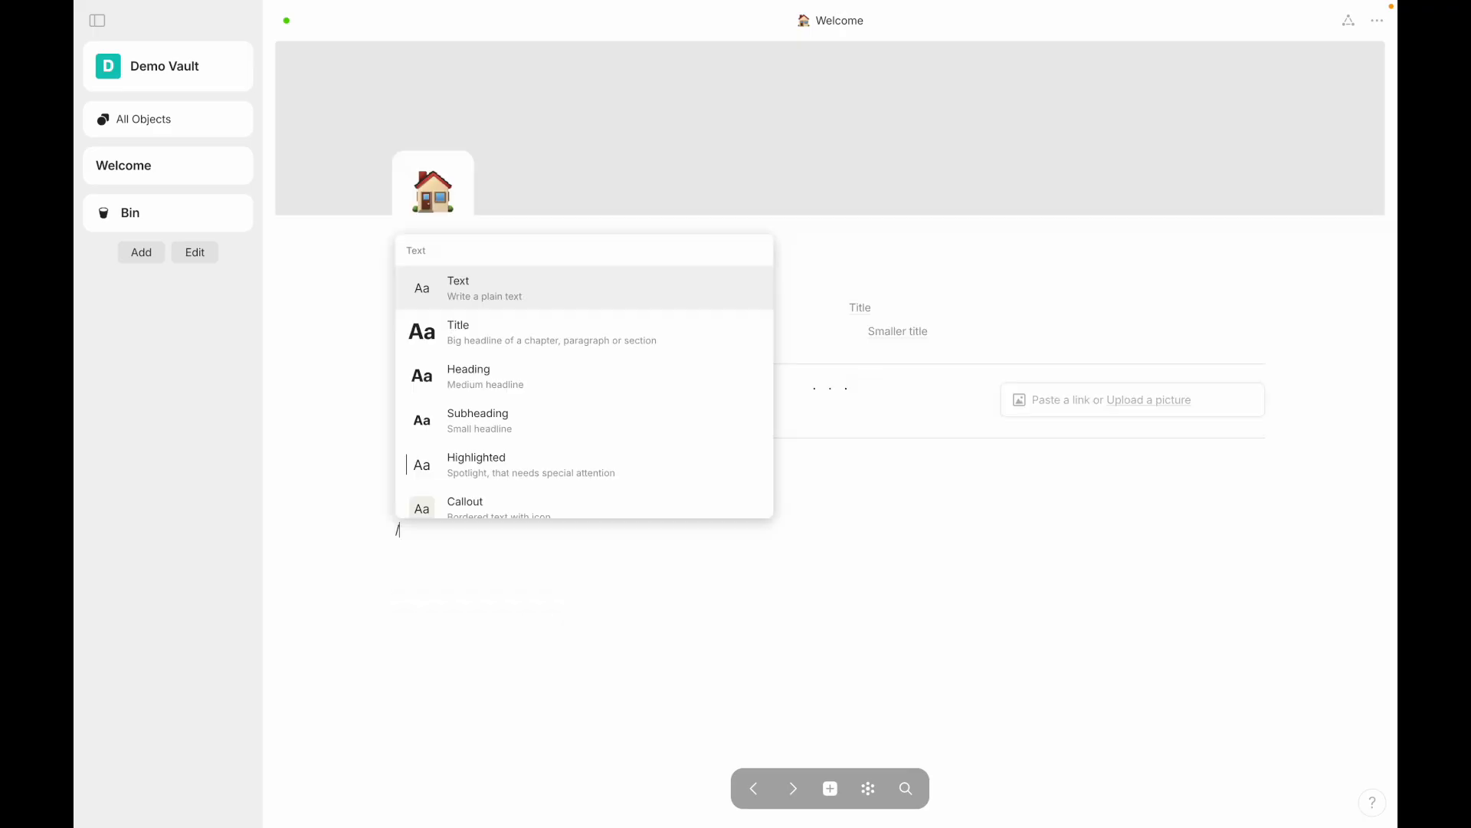
pyautogui.scroll(-15, 605, 434)
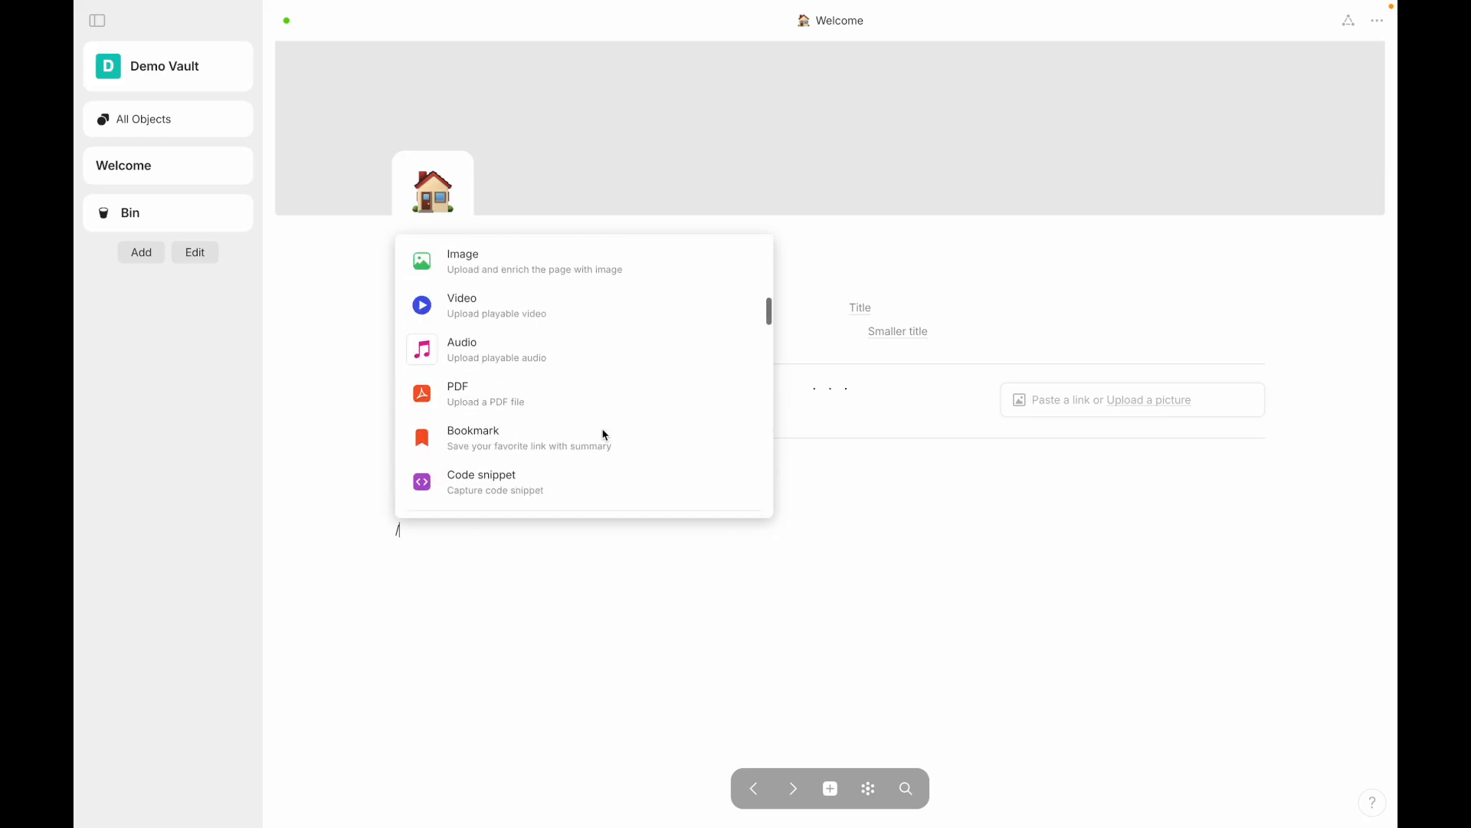
pyautogui.scroll(-15, 605, 435)
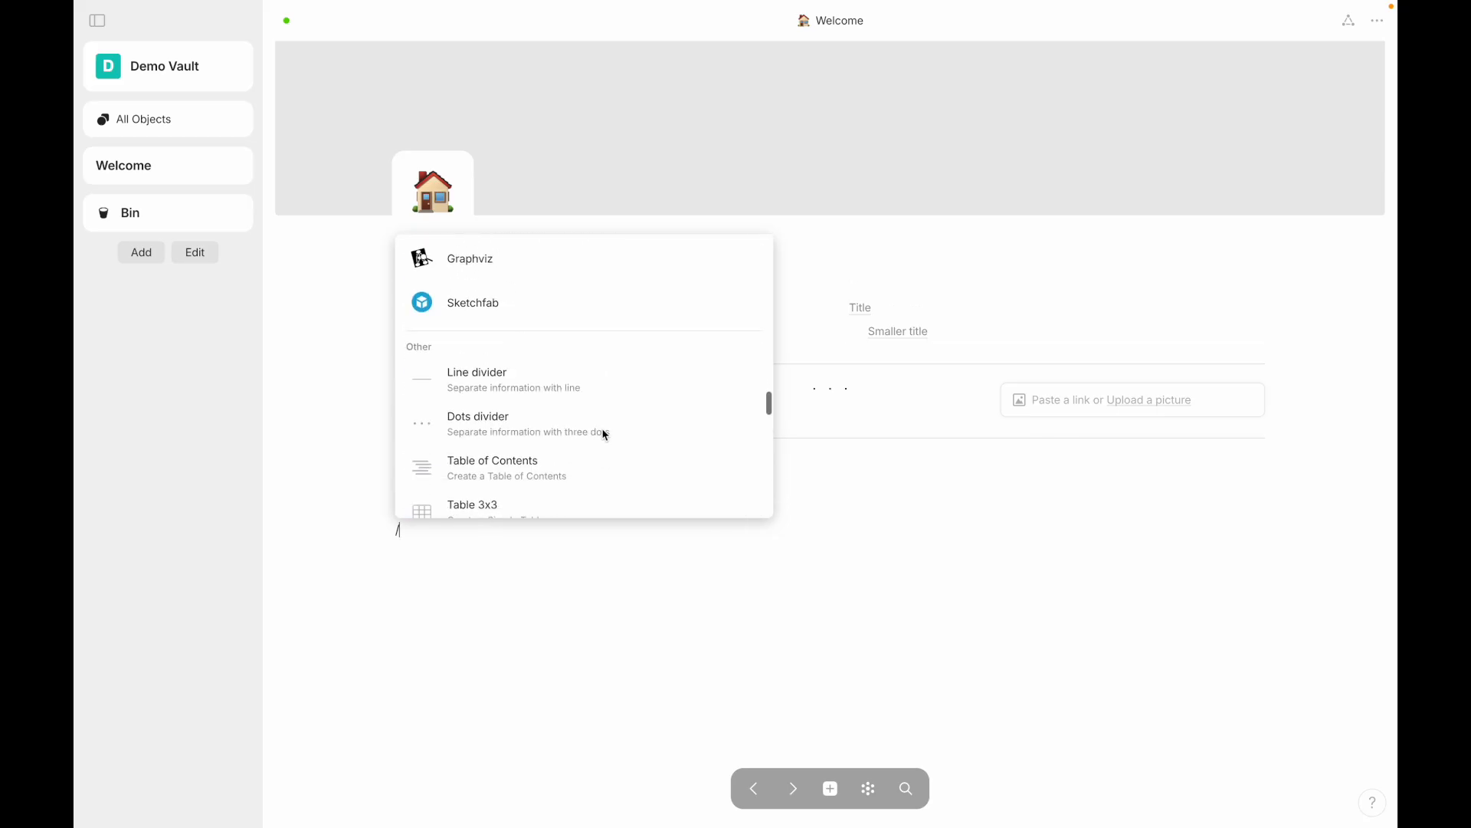
pyautogui.scroll(-3, 605, 435)
pyautogui.moveTo(600, 292)
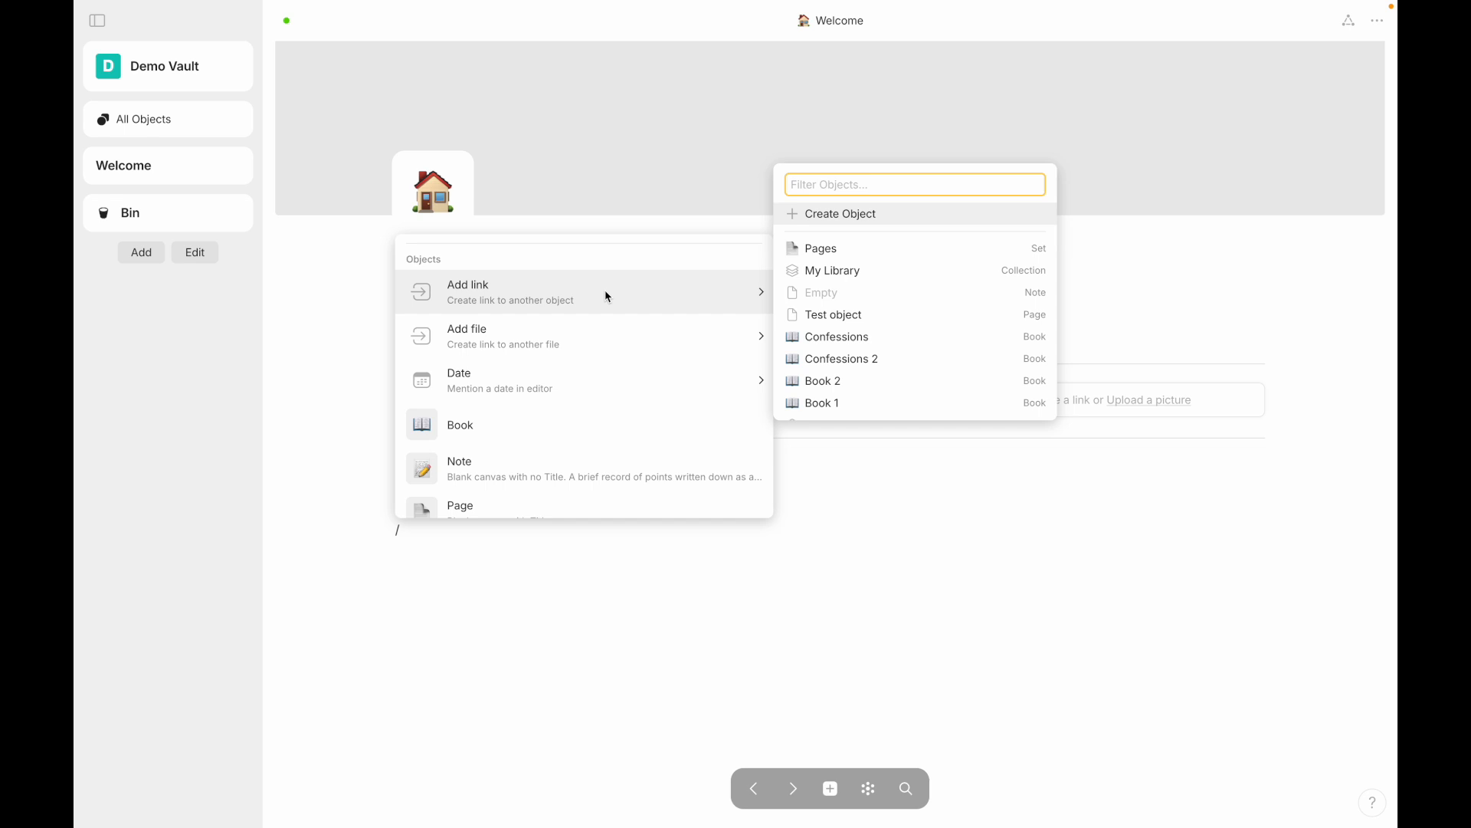
pyautogui.click(808, 338)
pyautogui.click(434, 669)
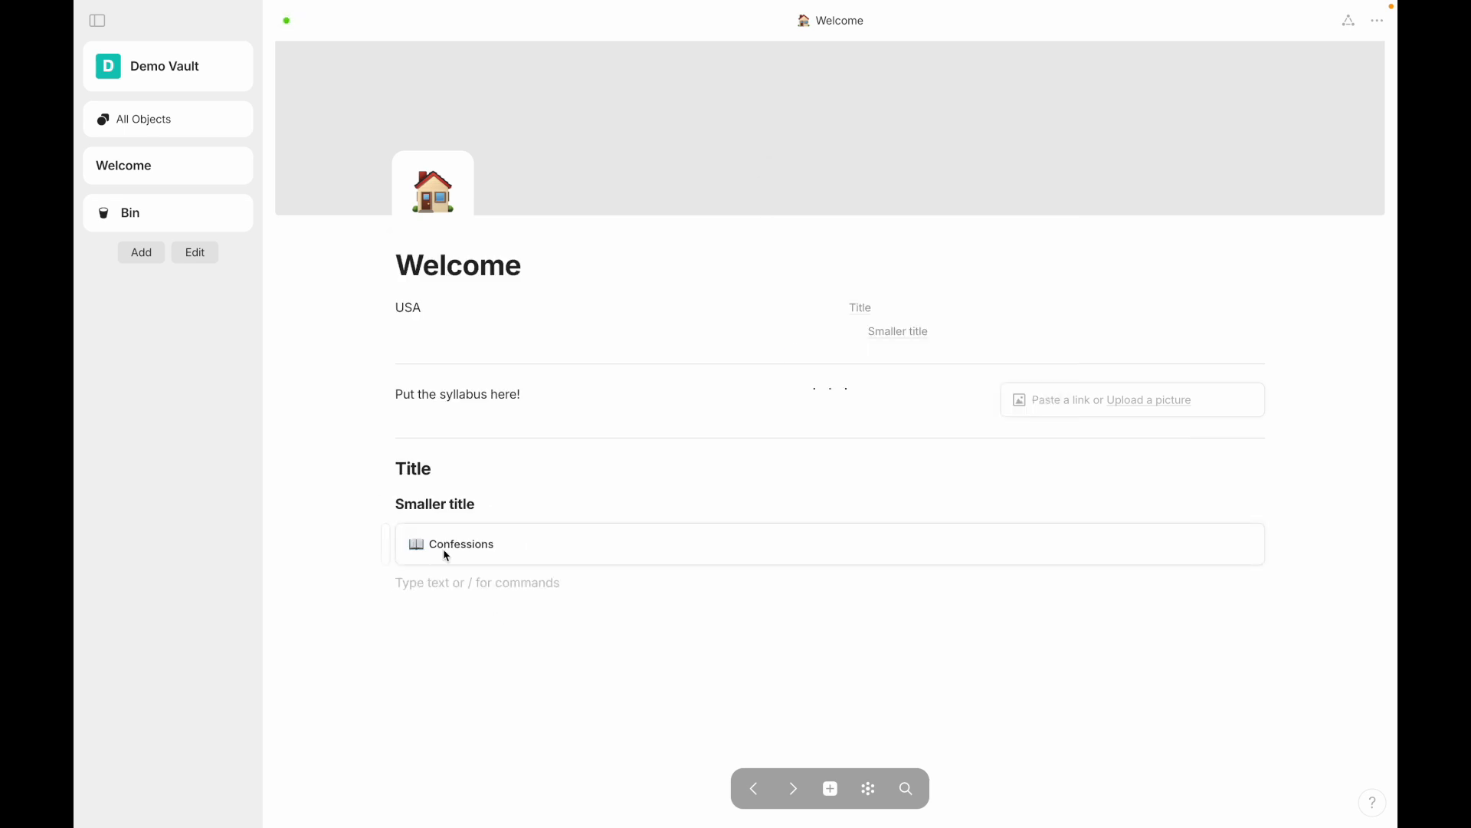
# Step: Open the linked Confessions book, examine its connection to Welcome in the graph, and return to the Welcome page
pyautogui.click(447, 552)
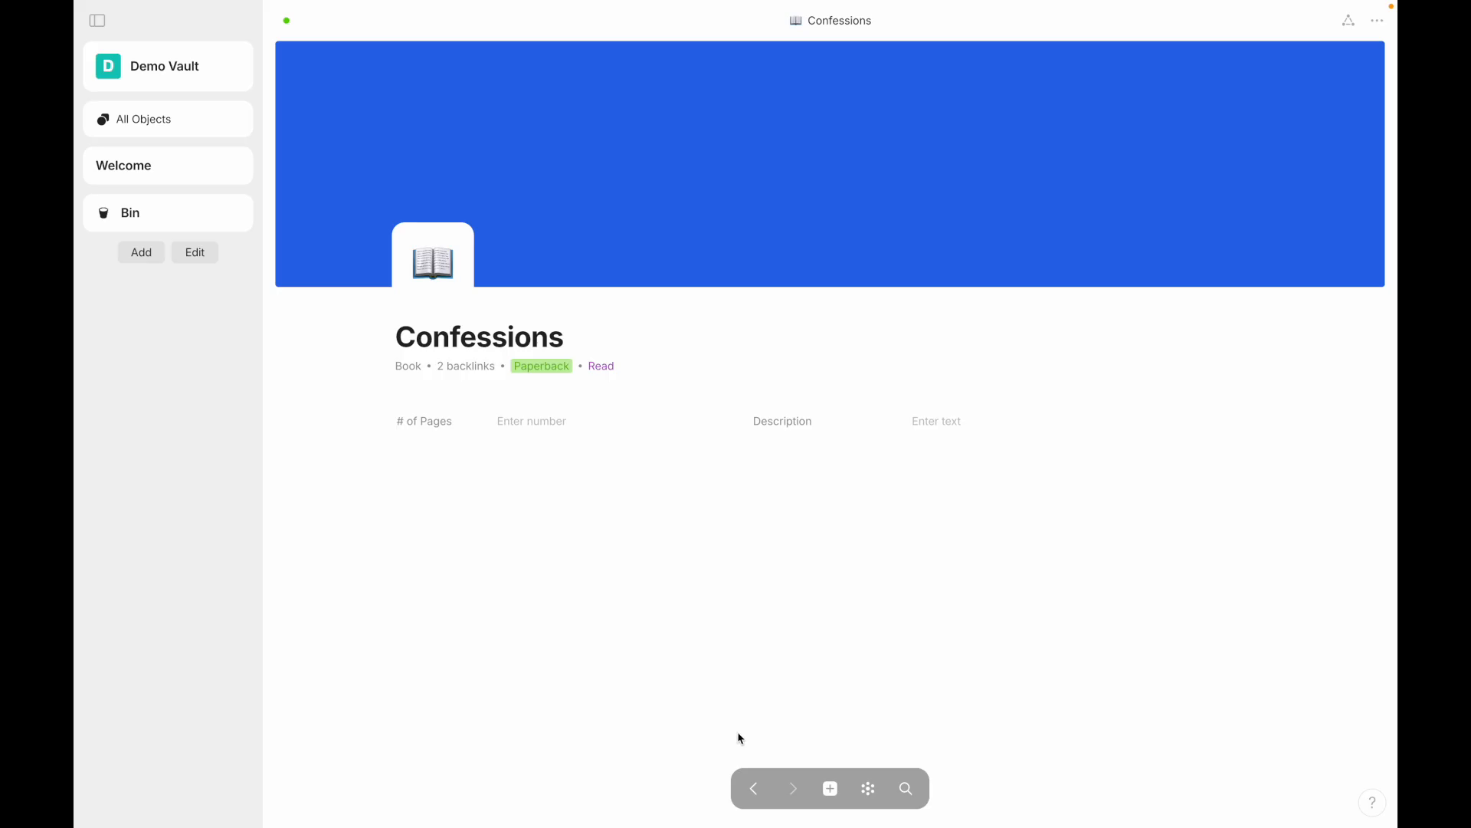
pyautogui.click(754, 788)
pyautogui.click(868, 788)
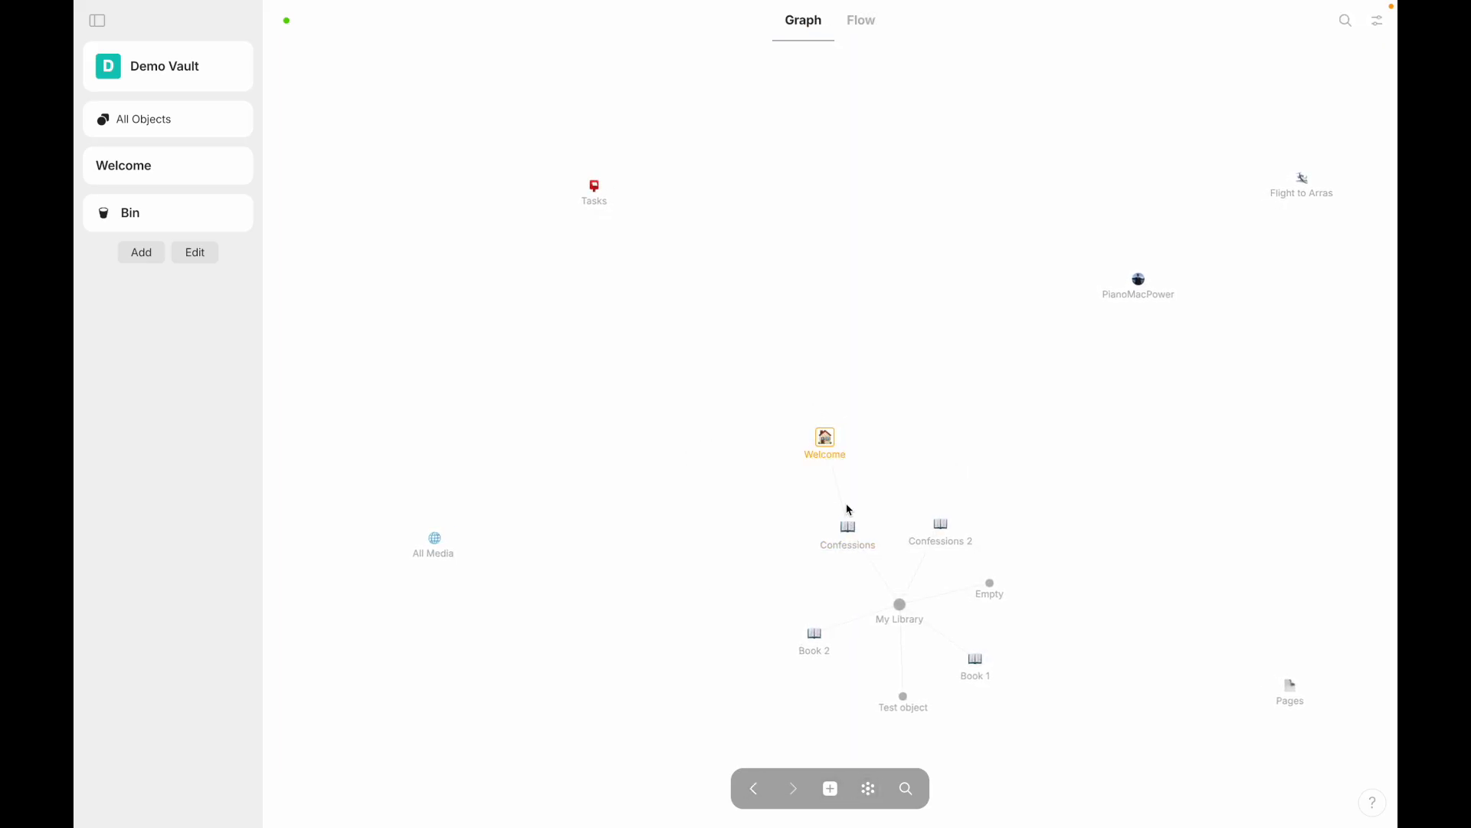
pyautogui.click(826, 438)
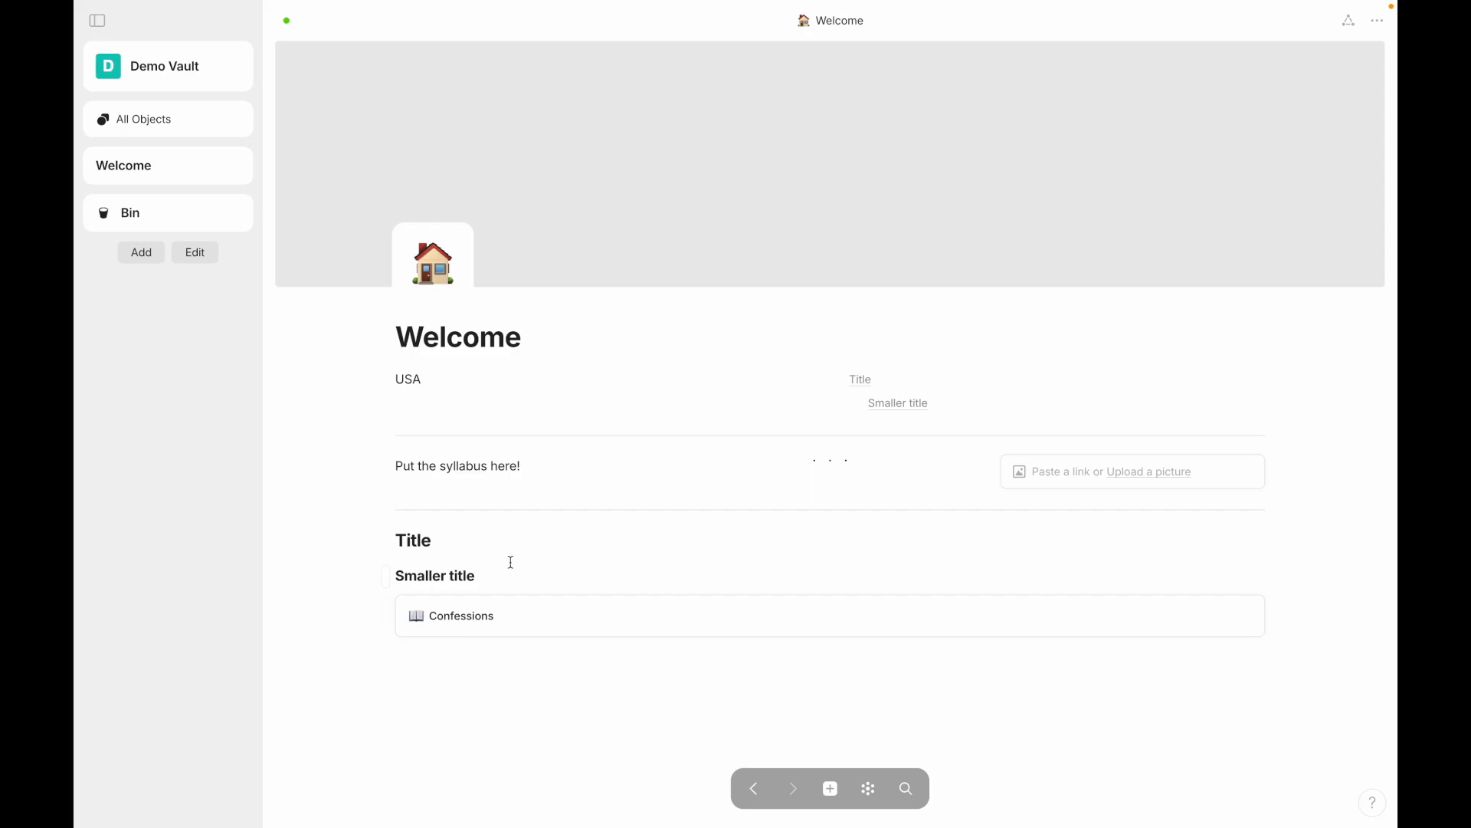
# Step: Try the Text preview layout on the Confessions link and restore the Card layout
pyautogui.scroll(-2, 509, 562)
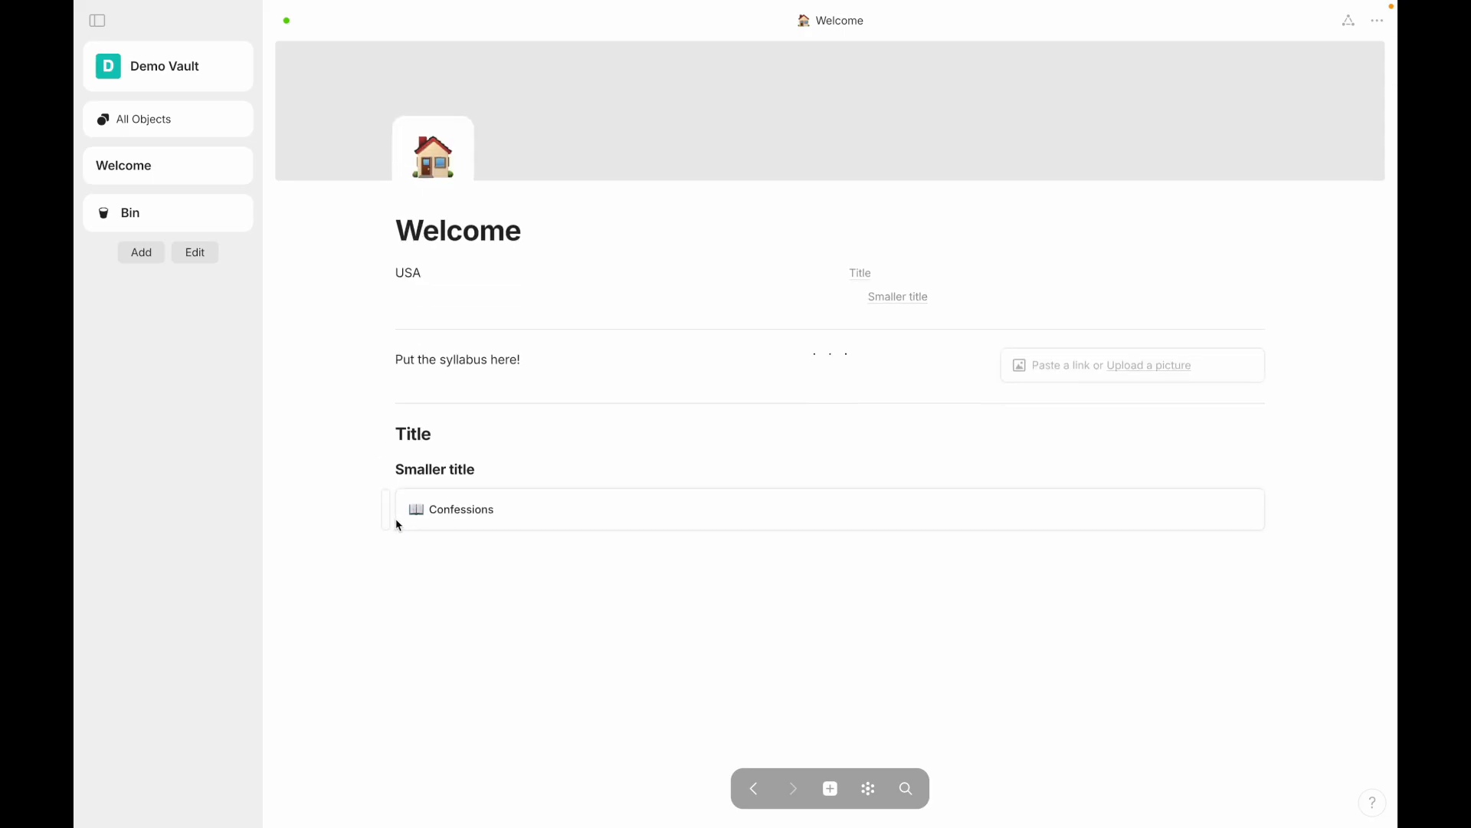
pyautogui.click(383, 515)
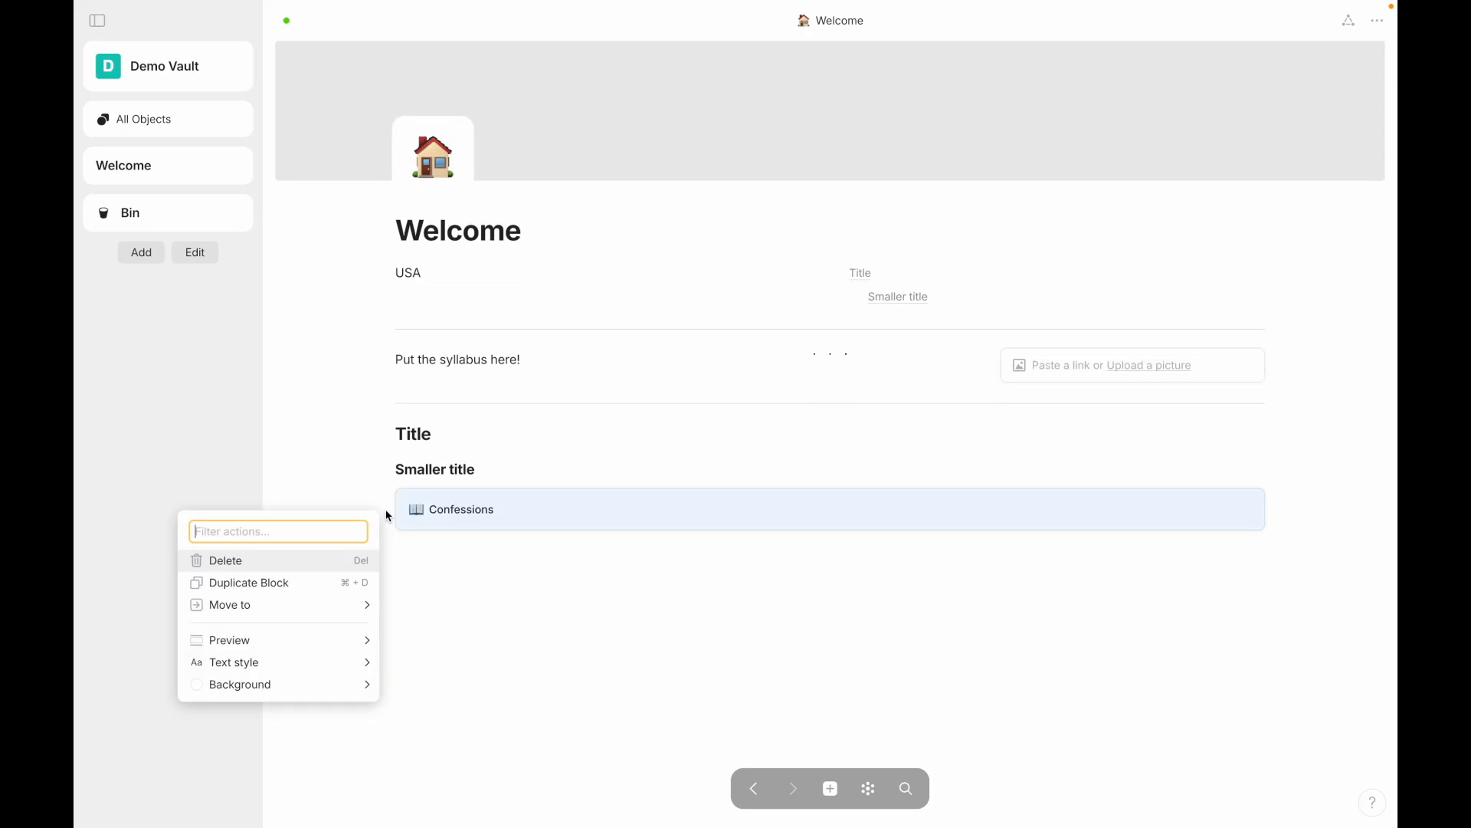
pyautogui.moveTo(293, 640)
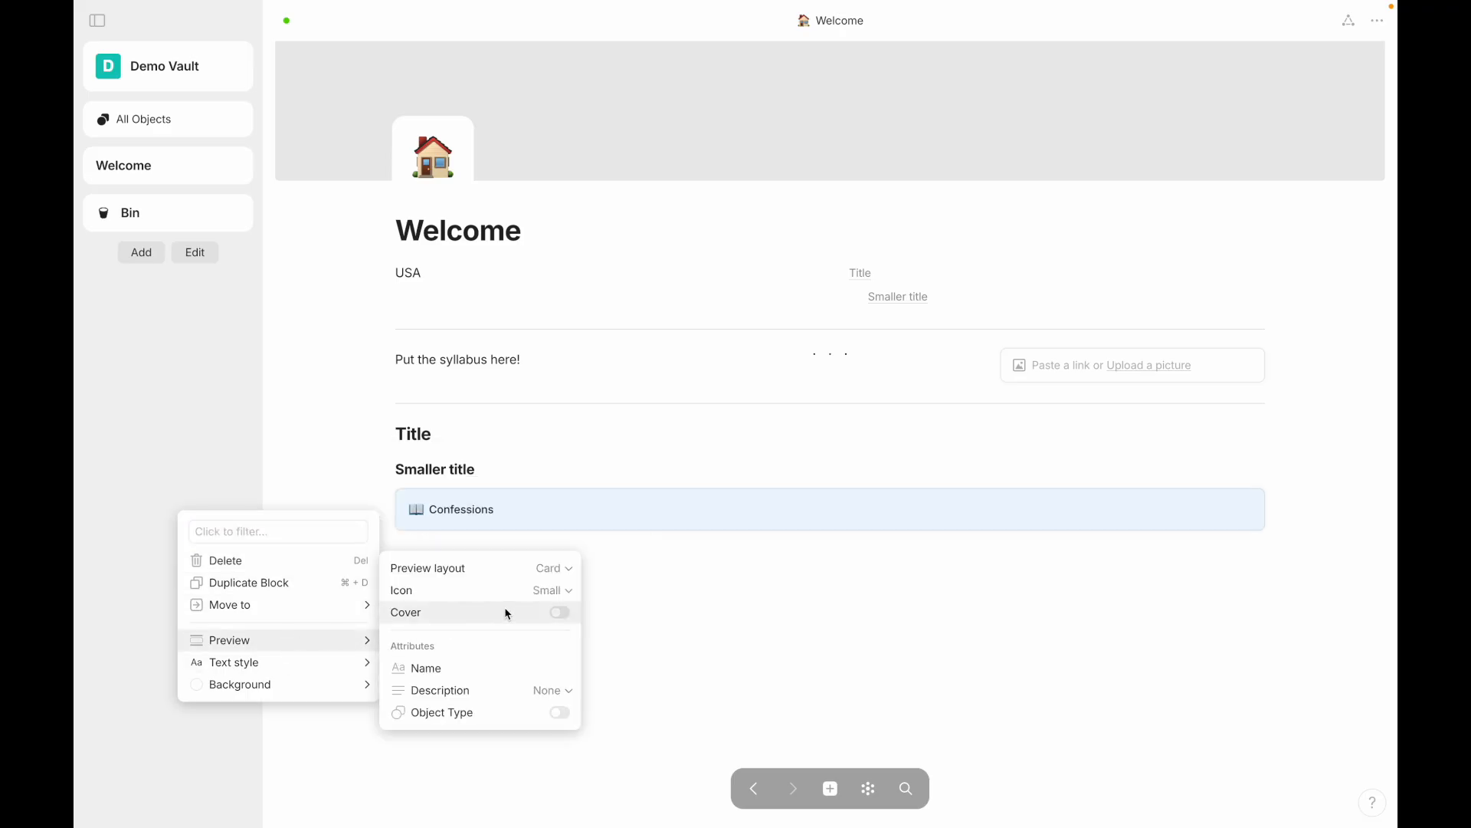
pyautogui.click(550, 569)
pyautogui.click(619, 571)
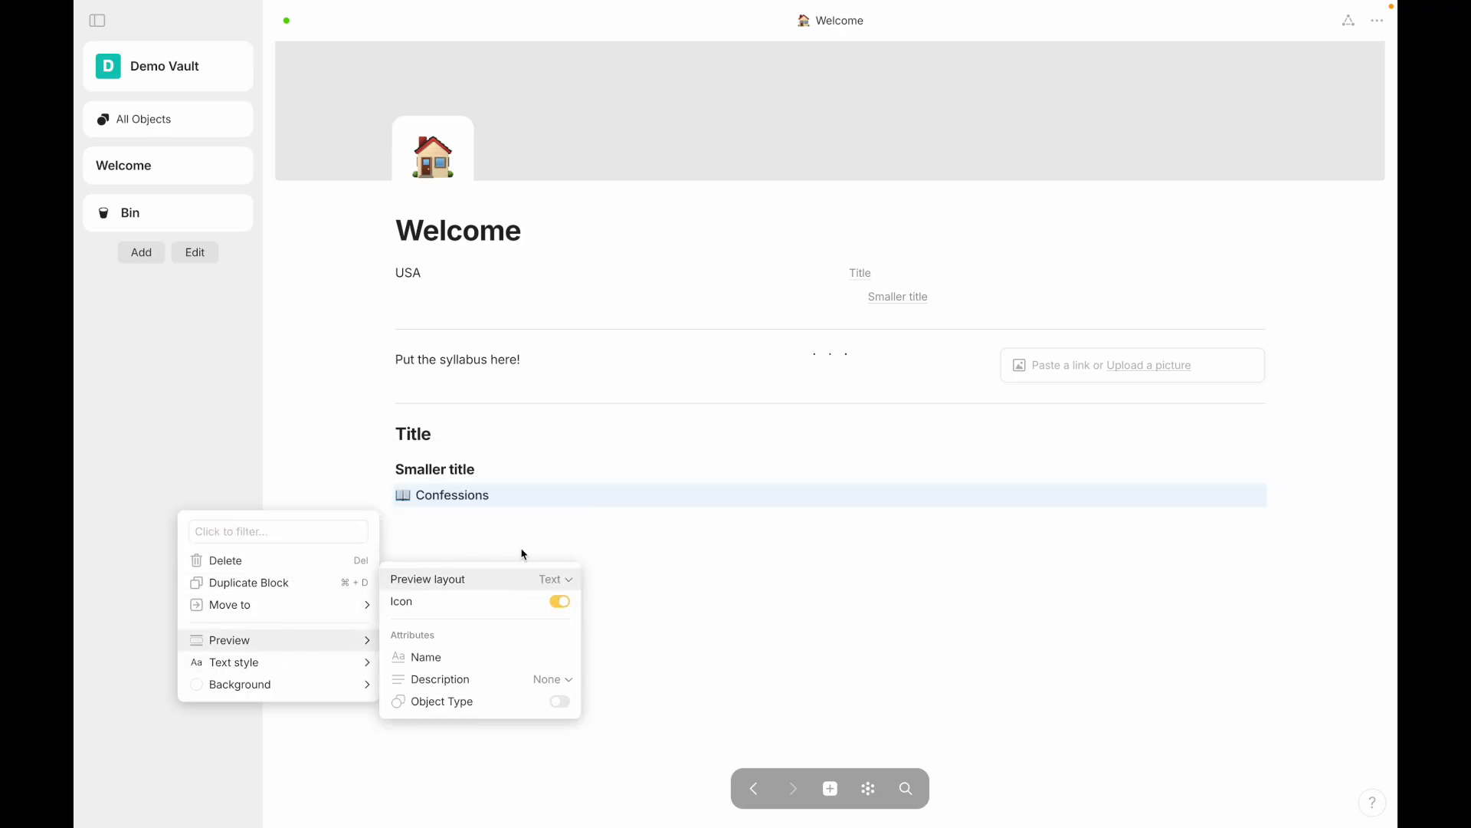
pyautogui.moveTo(332, 642)
pyautogui.click(550, 569)
pyautogui.click(621, 586)
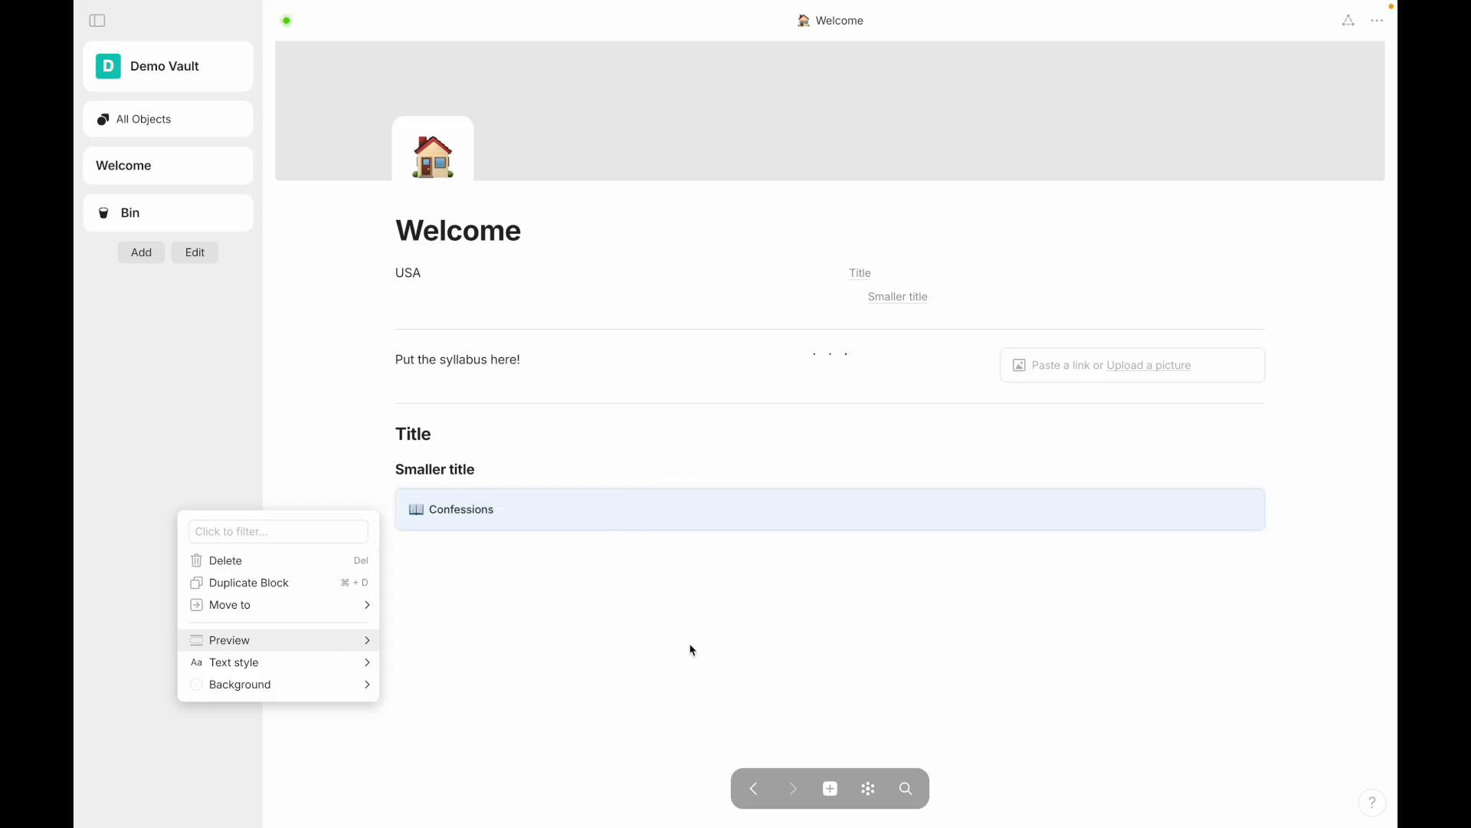
pyautogui.click(525, 592)
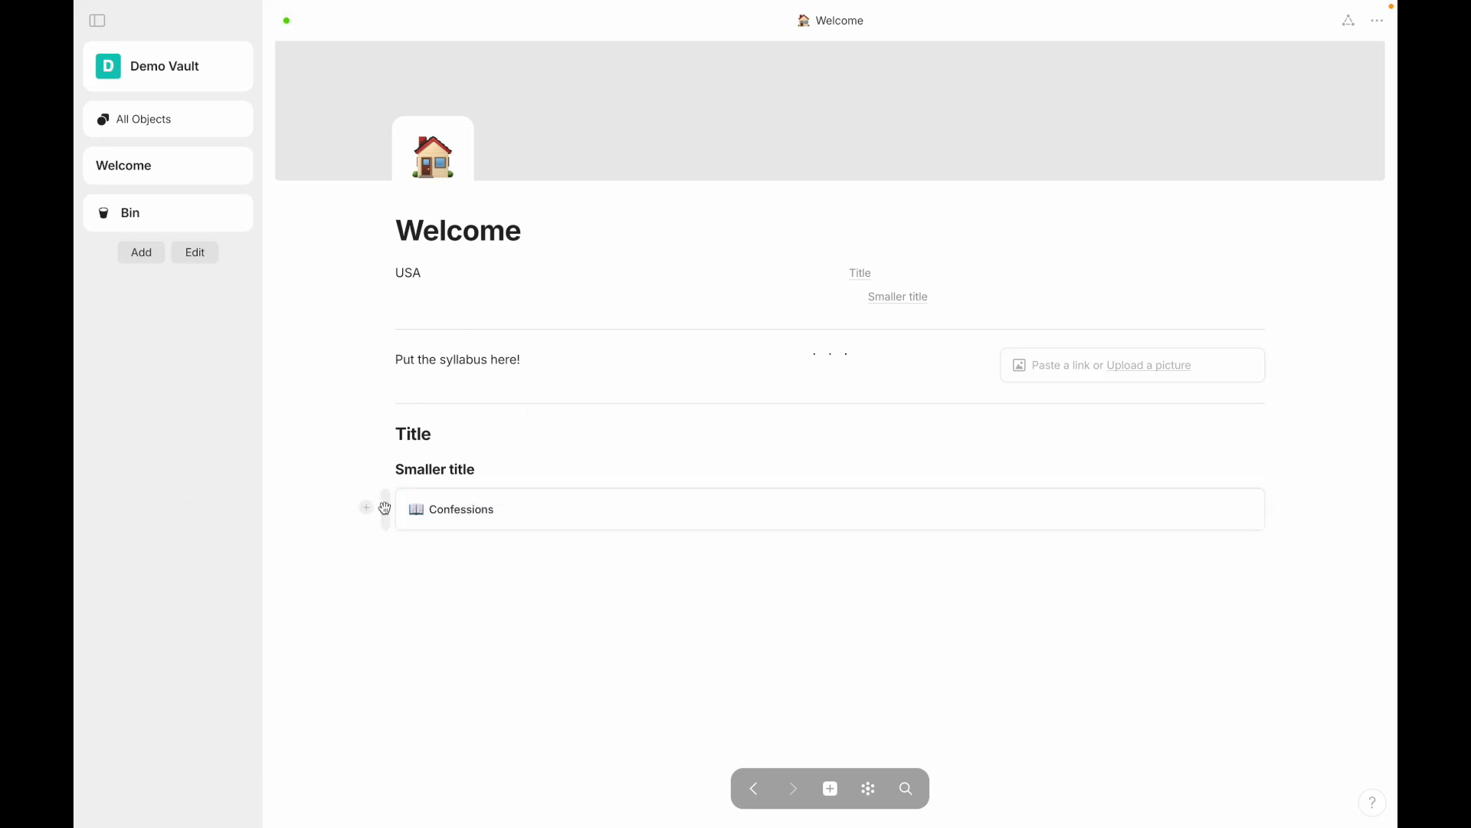
# Step: Try the Medium icon on the Confessions card, set its icon to None, and toggle its cover on and off
pyautogui.click(385, 507)
pyautogui.moveTo(370, 627)
pyautogui.moveTo(469, 575)
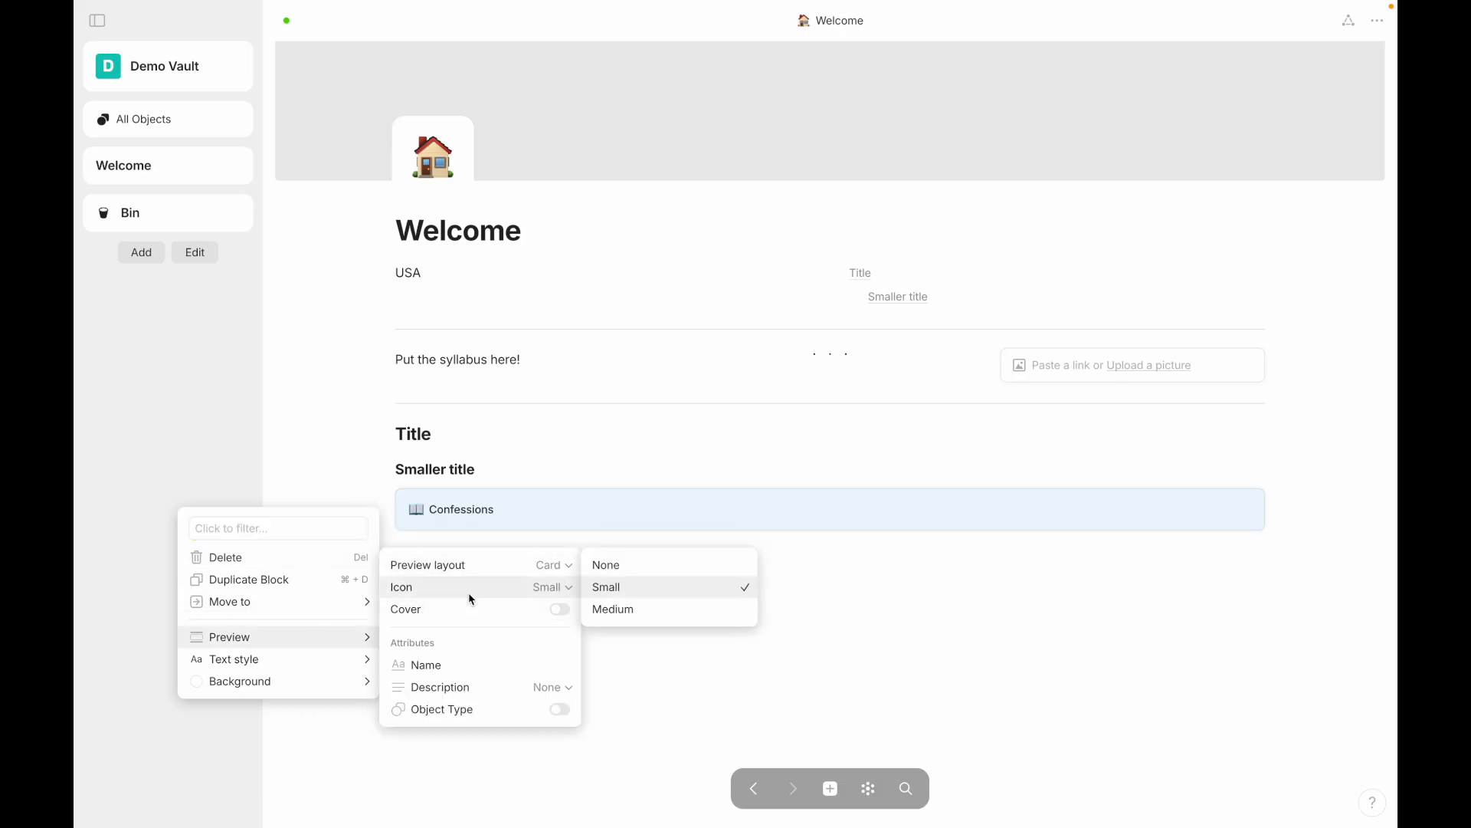
pyautogui.click(624, 610)
pyautogui.moveTo(565, 589)
pyautogui.click(606, 566)
pyautogui.click(562, 611)
pyautogui.click(565, 615)
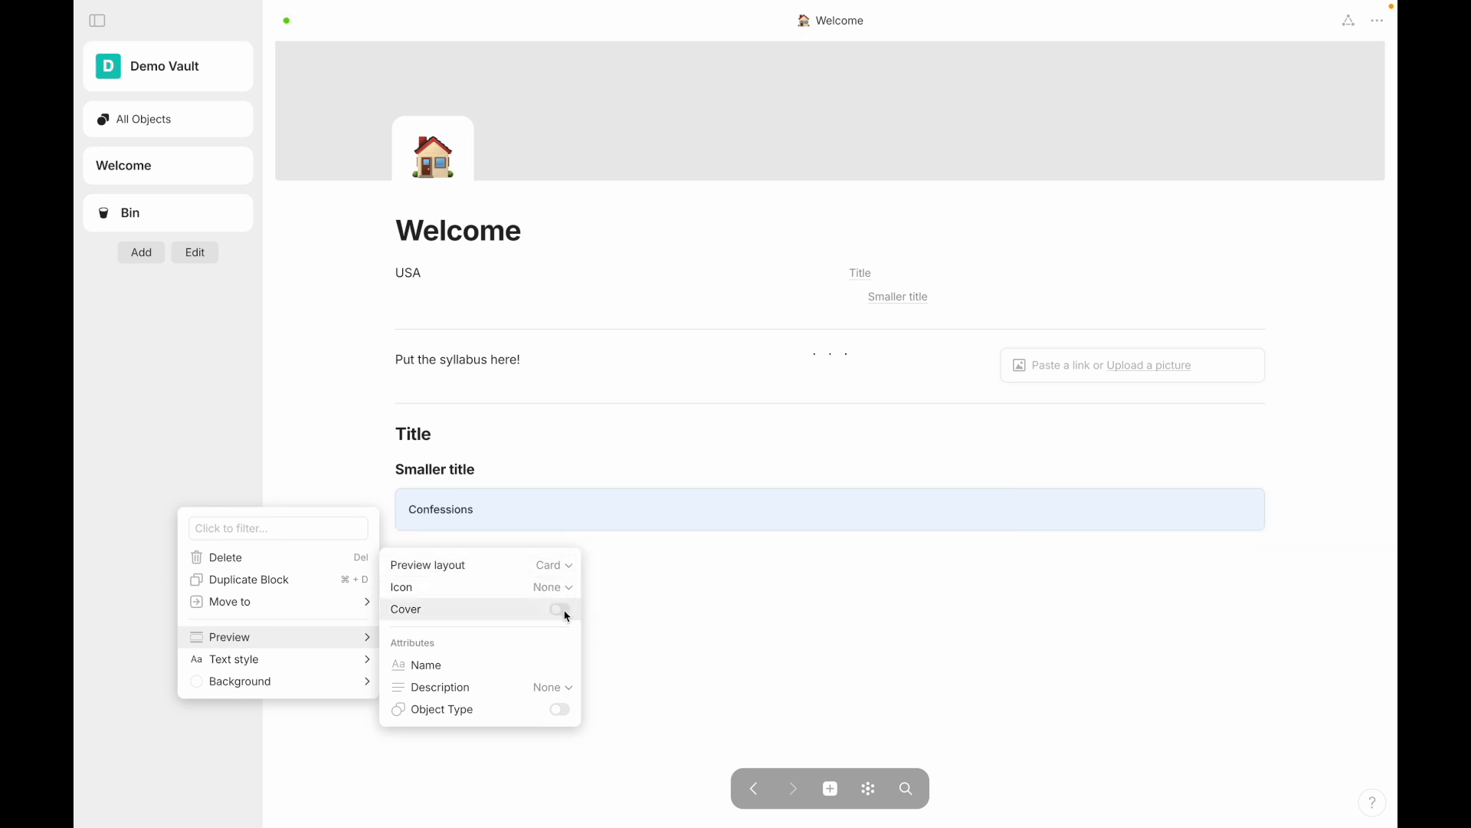
pyautogui.click(611, 659)
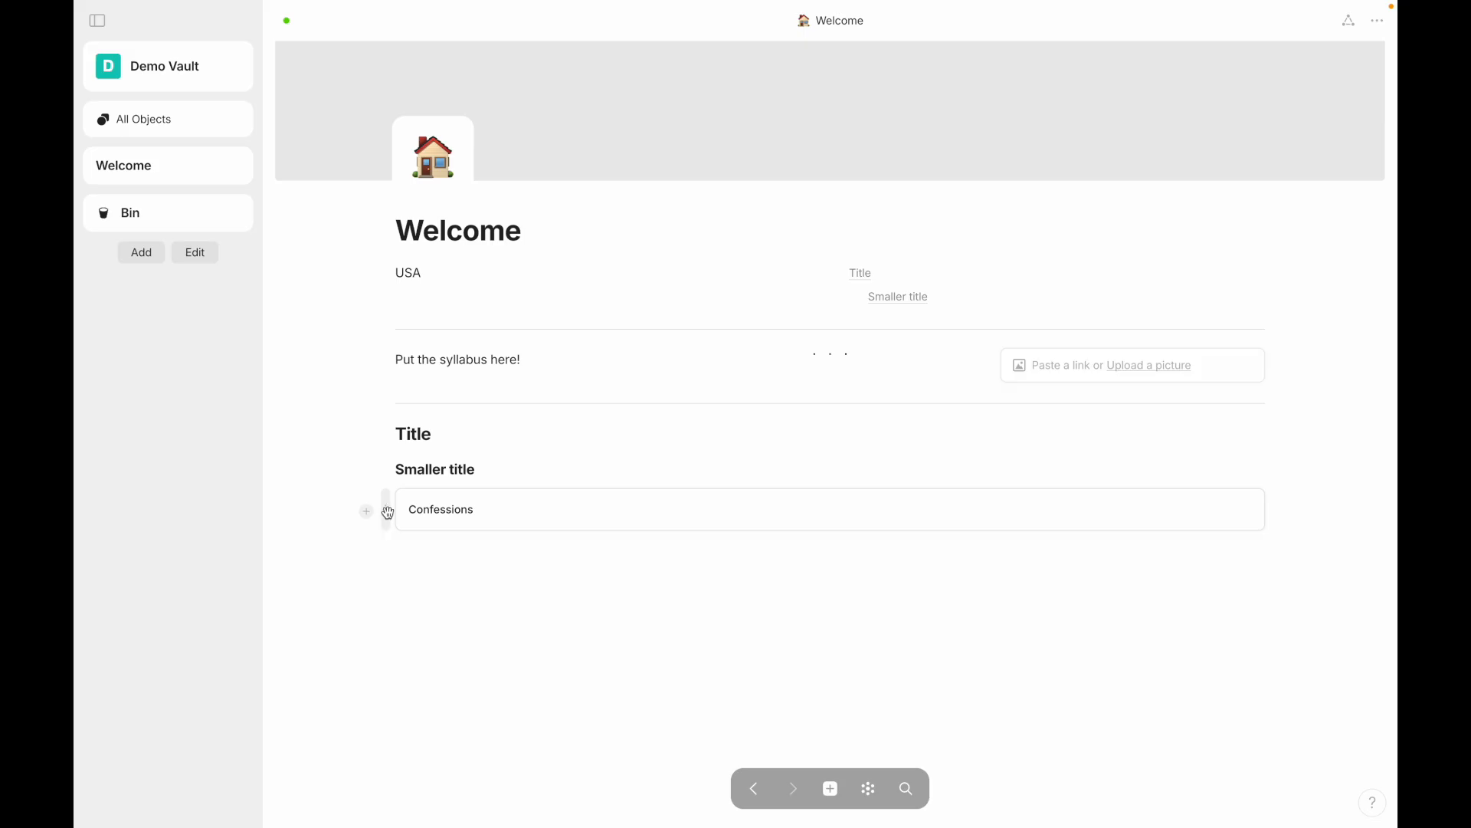
pyautogui.click(389, 513)
pyautogui.click(489, 579)
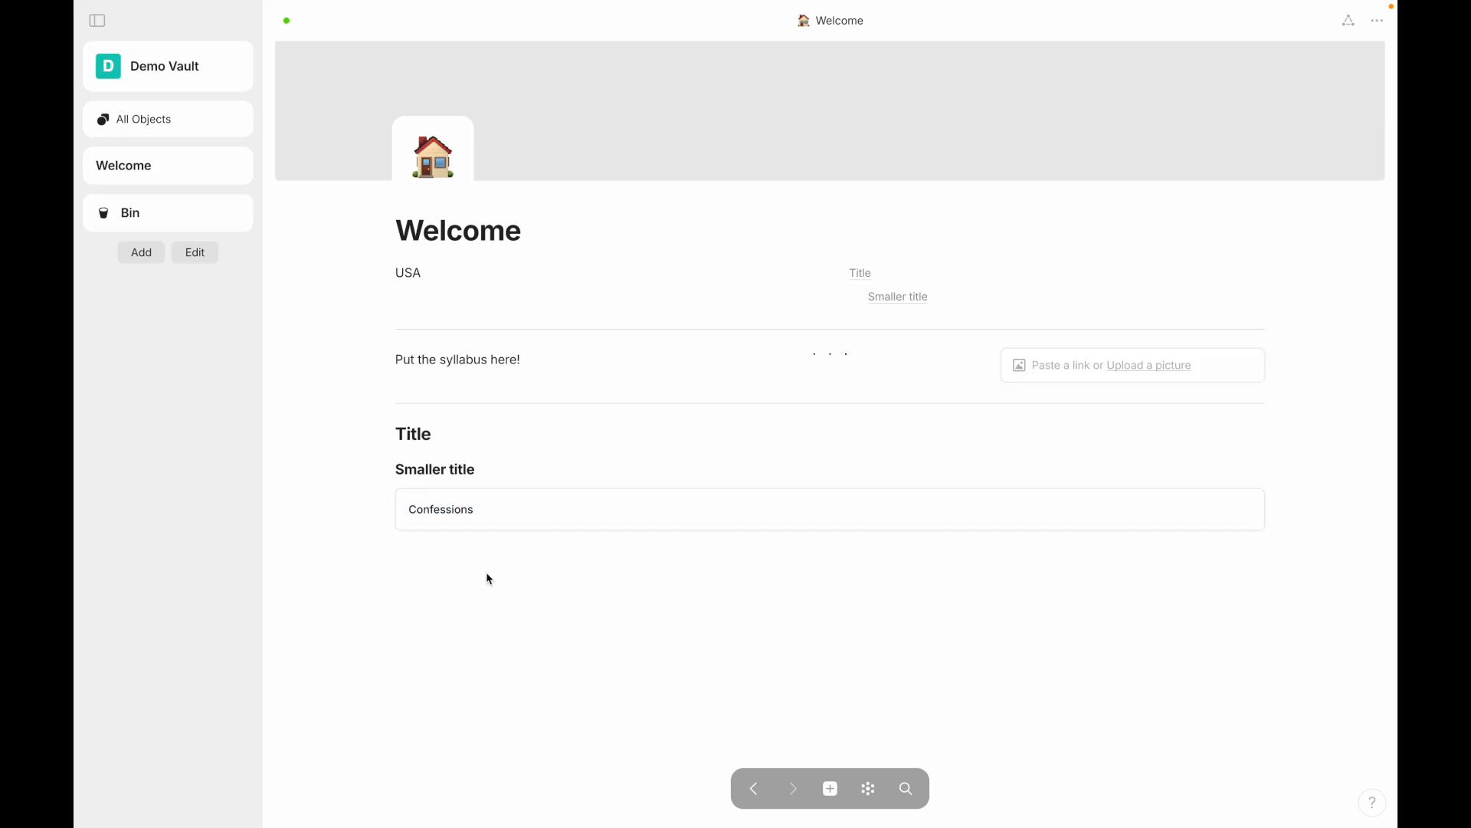
# Step: Examine the insertable blocks below the Confessions card, including Add link, Add file, Date and the available object types
pyautogui.click(424, 557)
pyautogui.write('/')
pyautogui.scroll(-10, 493, 395)
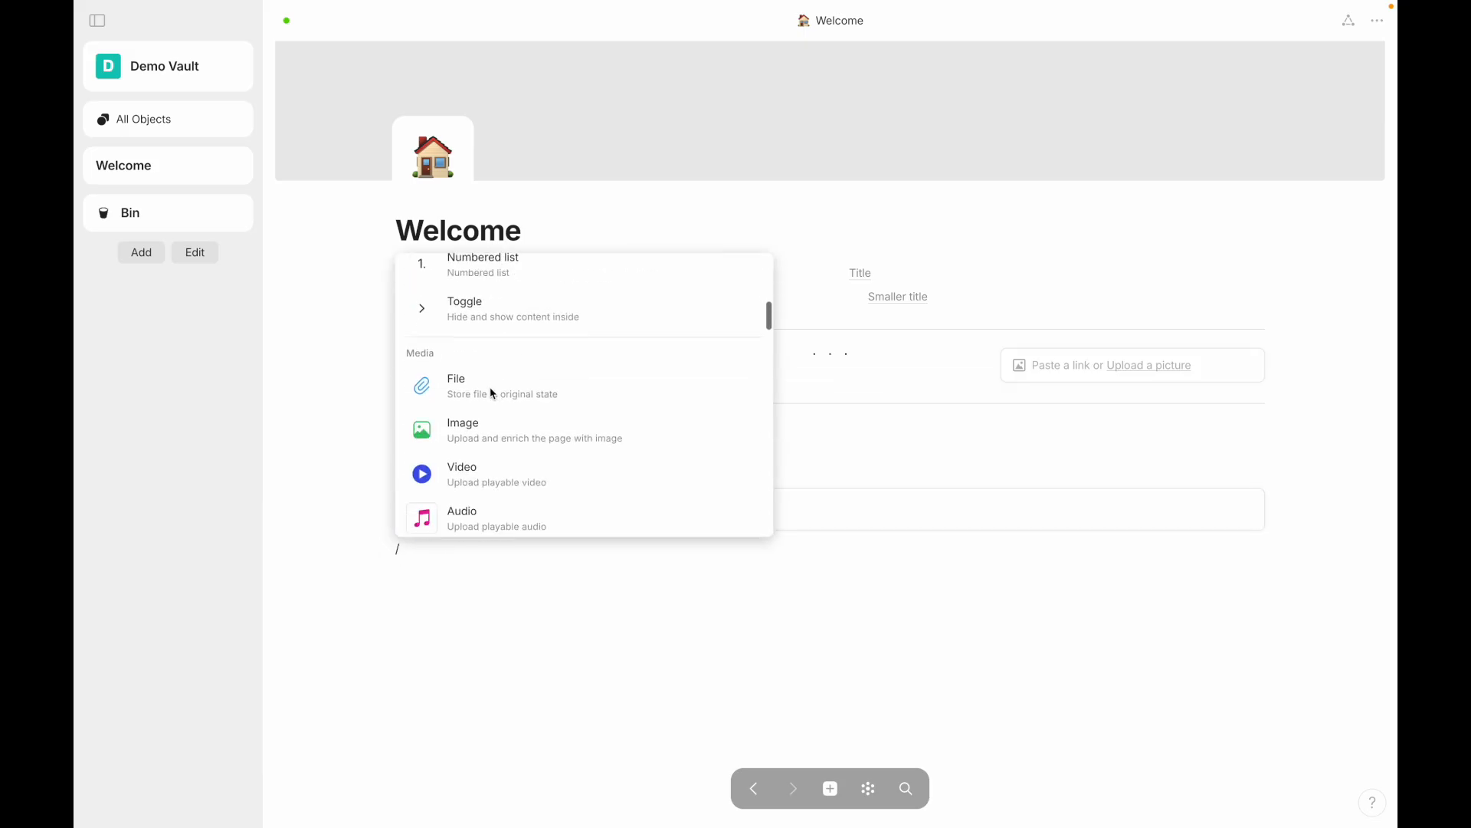
pyautogui.scroll(-15, 492, 395)
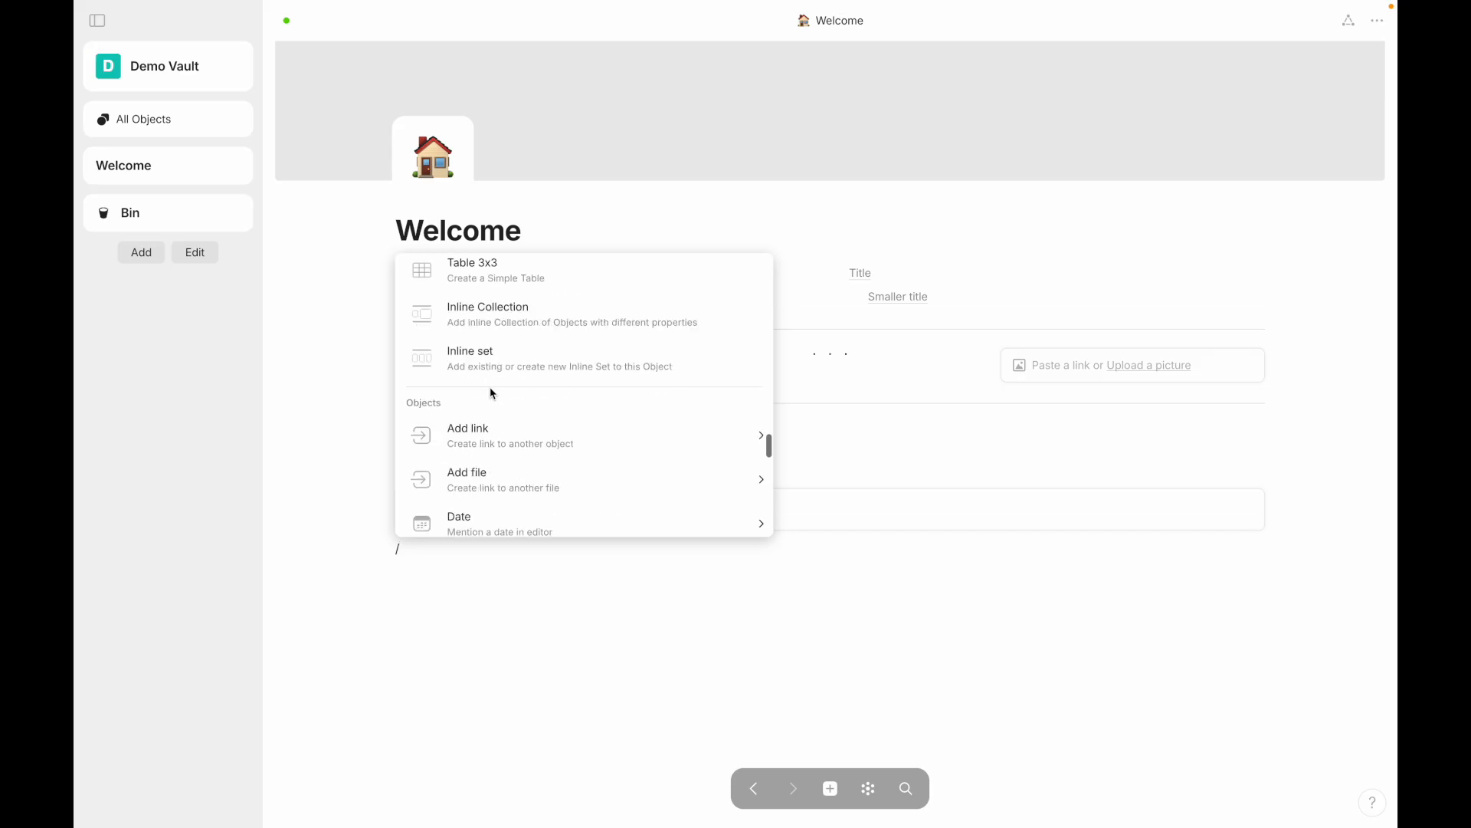
pyautogui.moveTo(509, 325)
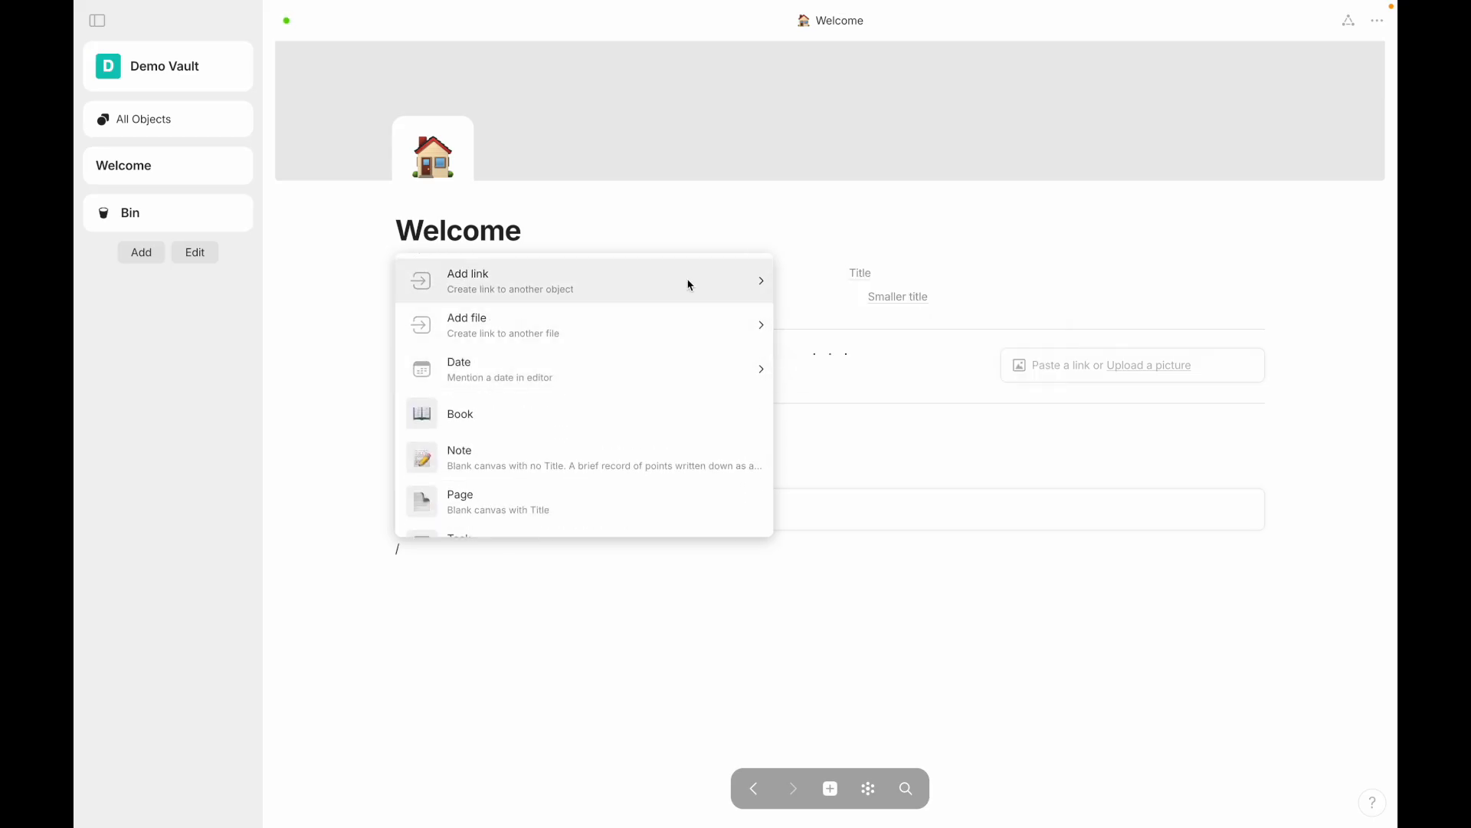
pyautogui.moveTo(688, 279)
pyautogui.scroll(-5, 856, 250)
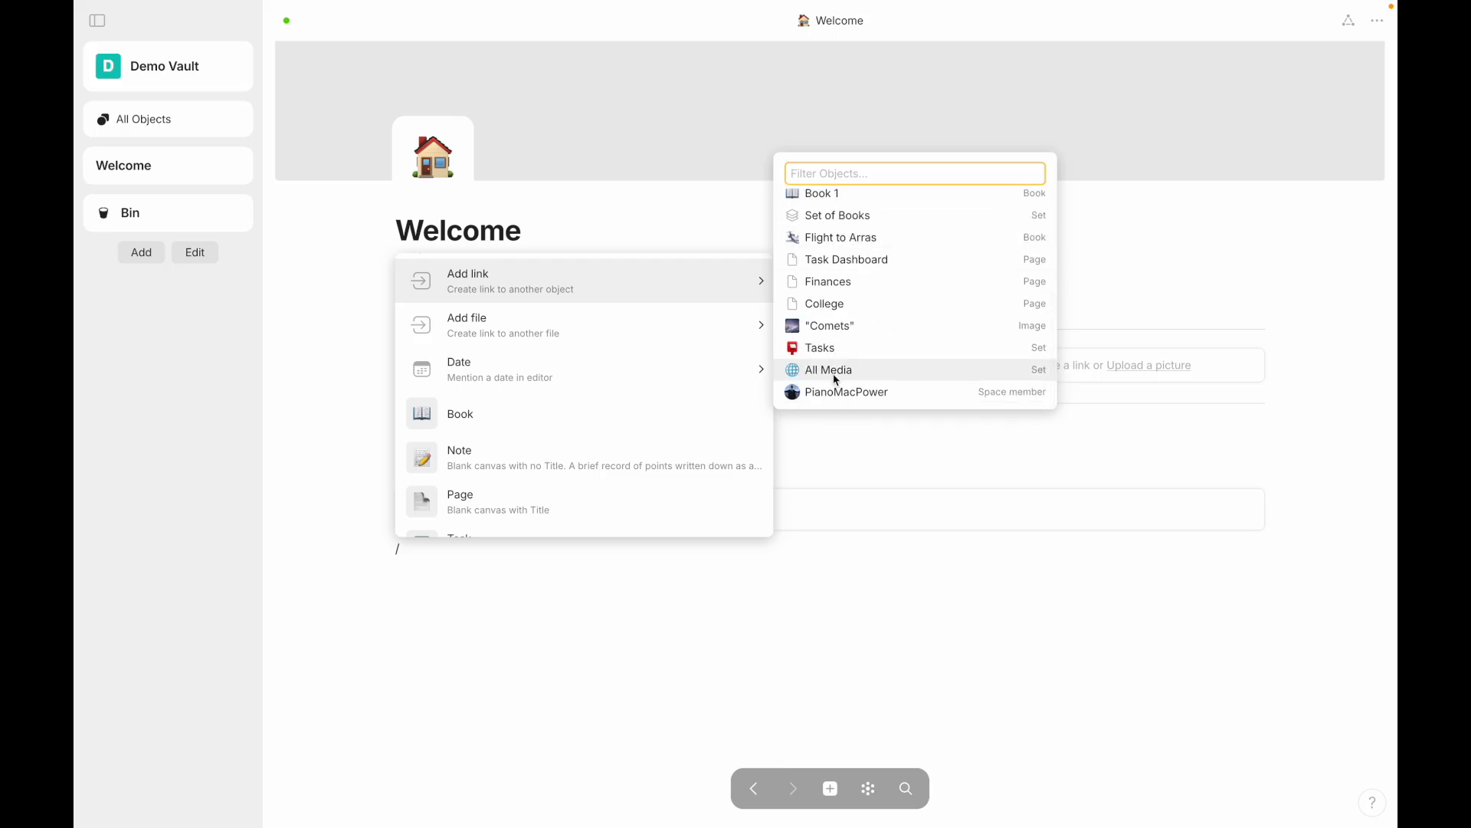
pyautogui.moveTo(726, 329)
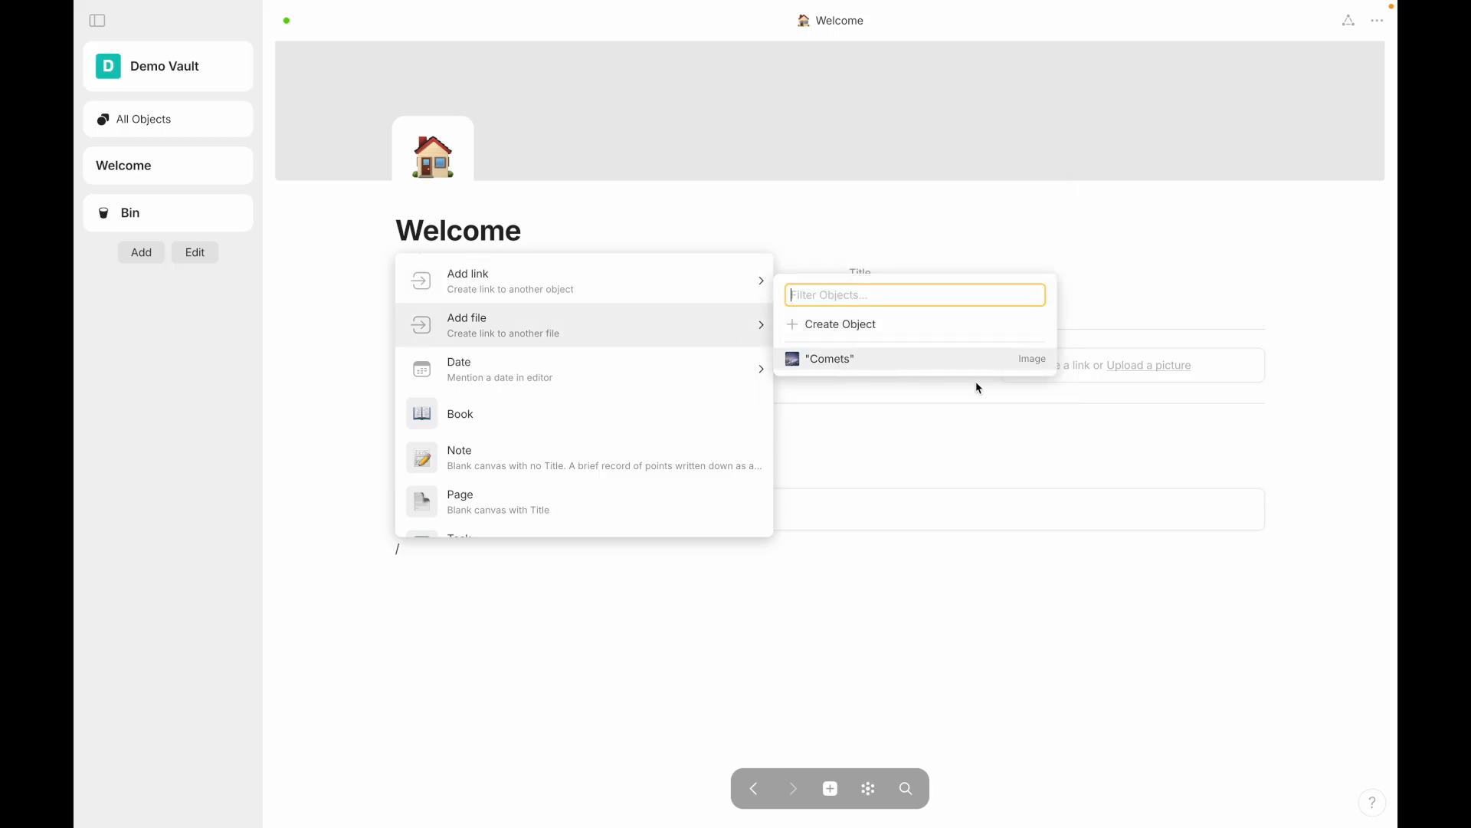
pyautogui.moveTo(617, 376)
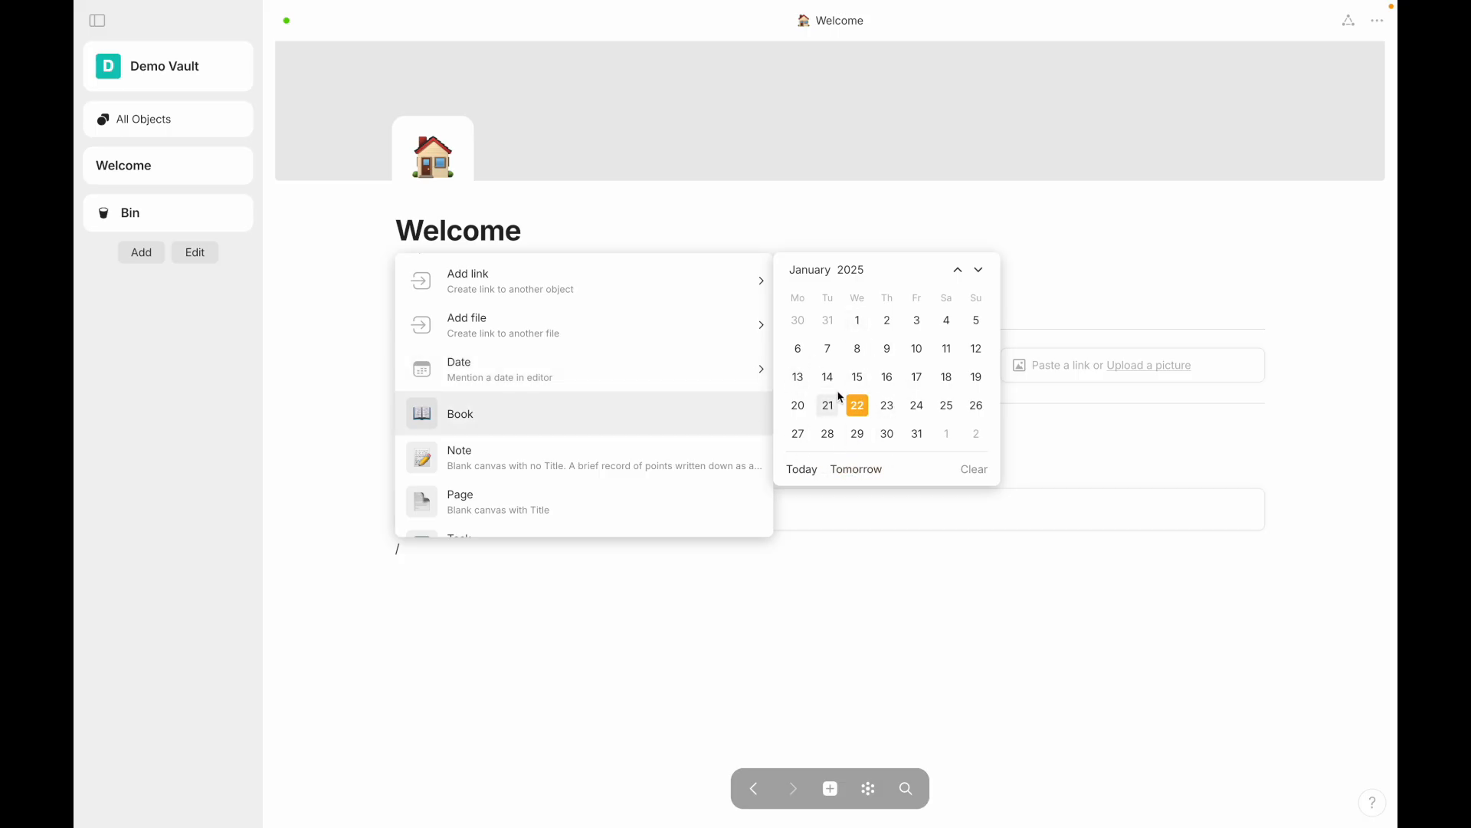
pyautogui.scroll(-3, 685, 414)
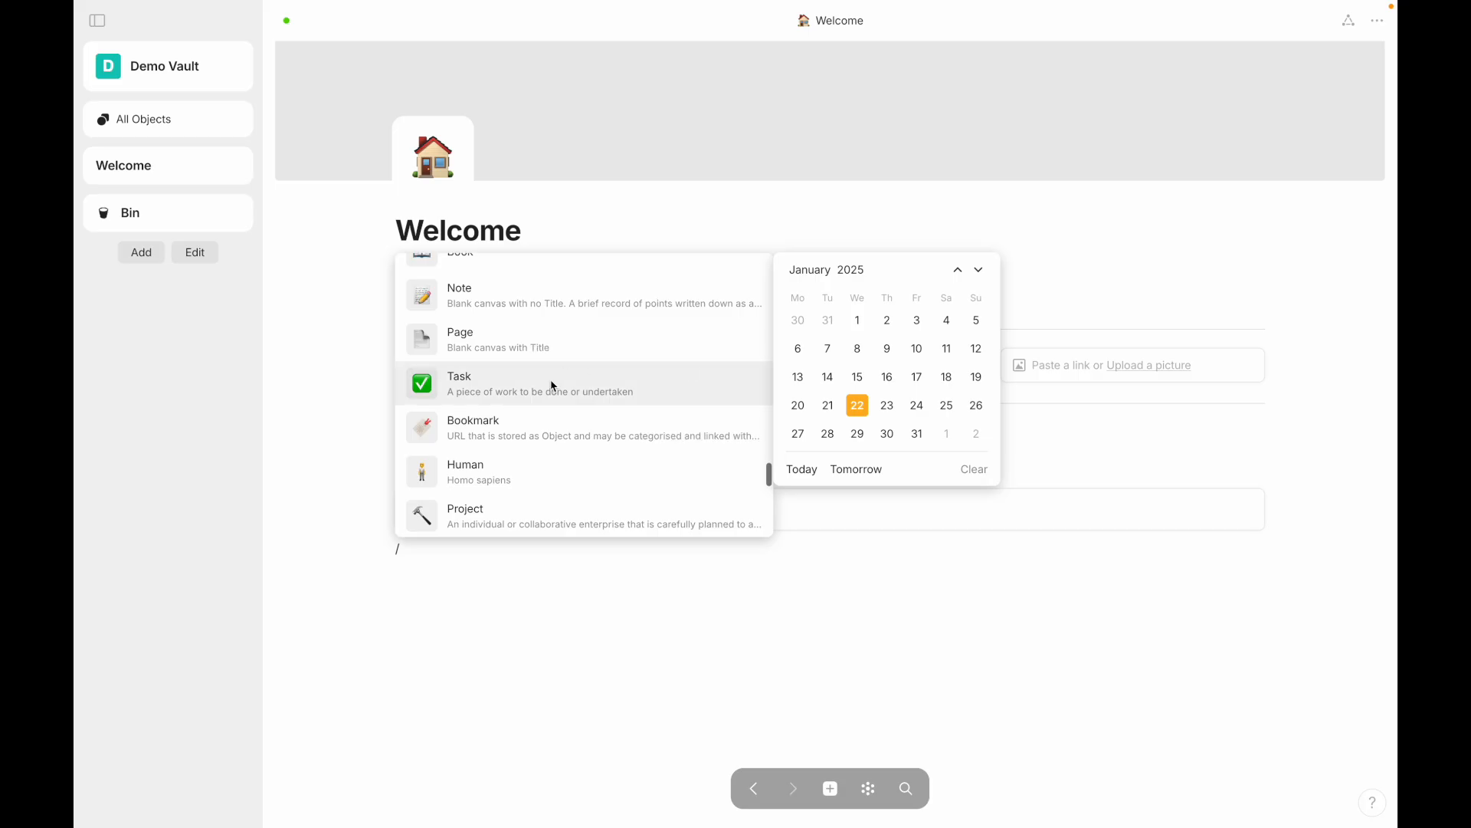
pyautogui.scroll(-5, 558, 359)
pyautogui.scroll(8, 551, 364)
pyautogui.scroll(2, 553, 363)
pyautogui.scroll(-3, 552, 362)
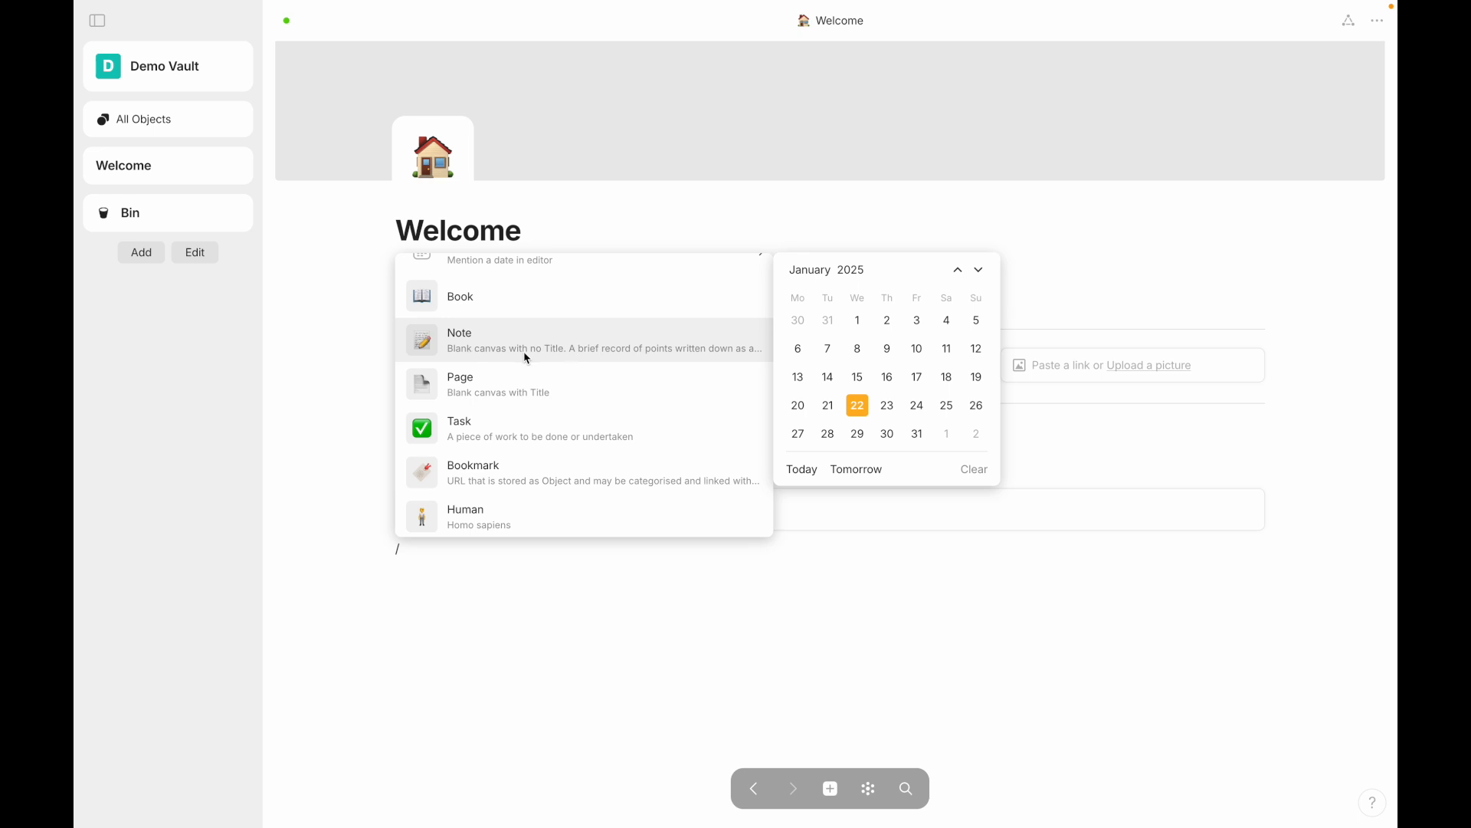
pyautogui.scroll(-3, 526, 355)
pyautogui.scroll(1, 503, 352)
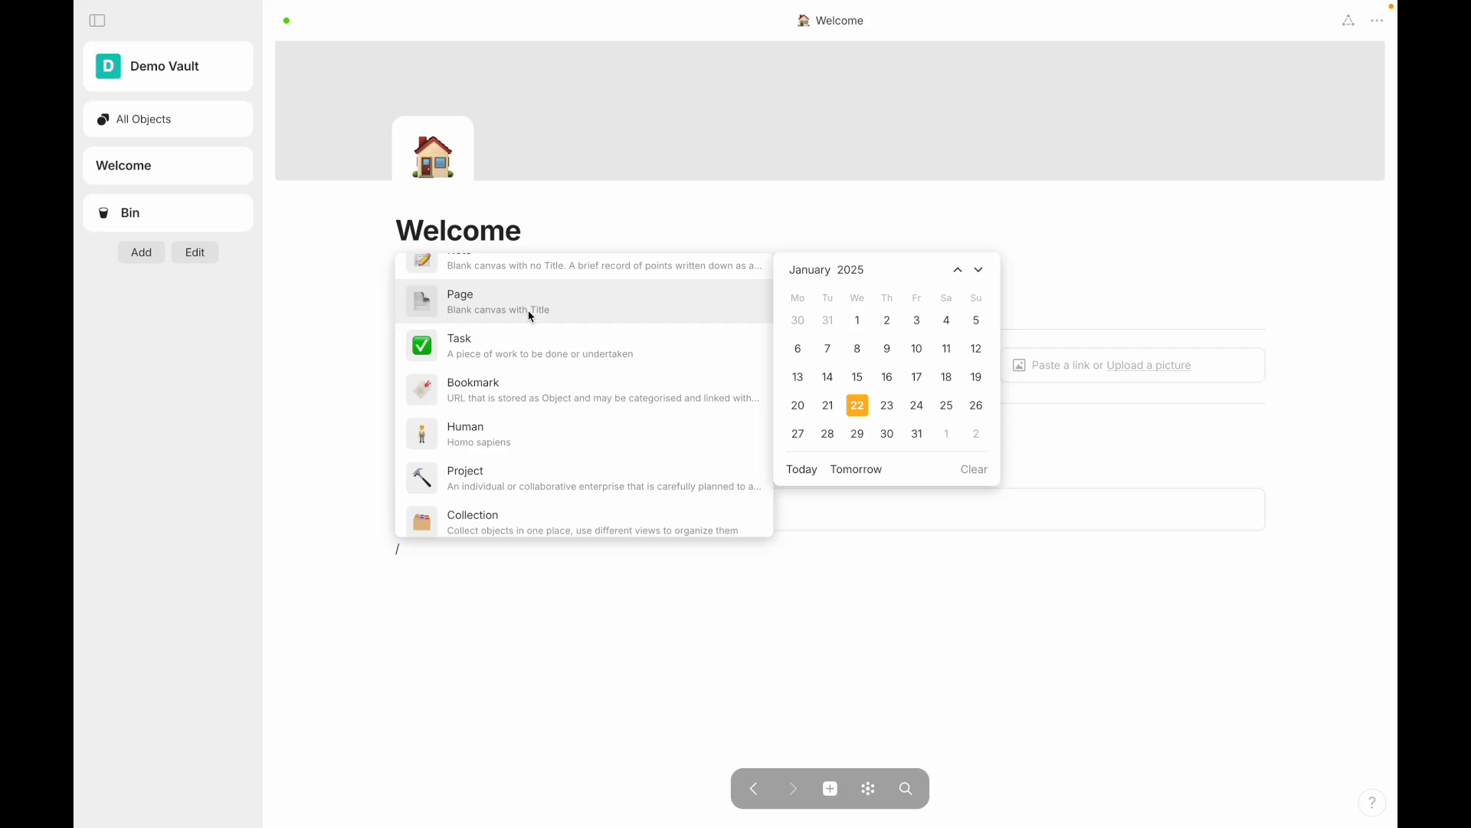
pyautogui.scroll(-3, 529, 338)
pyautogui.scroll(4, 527, 306)
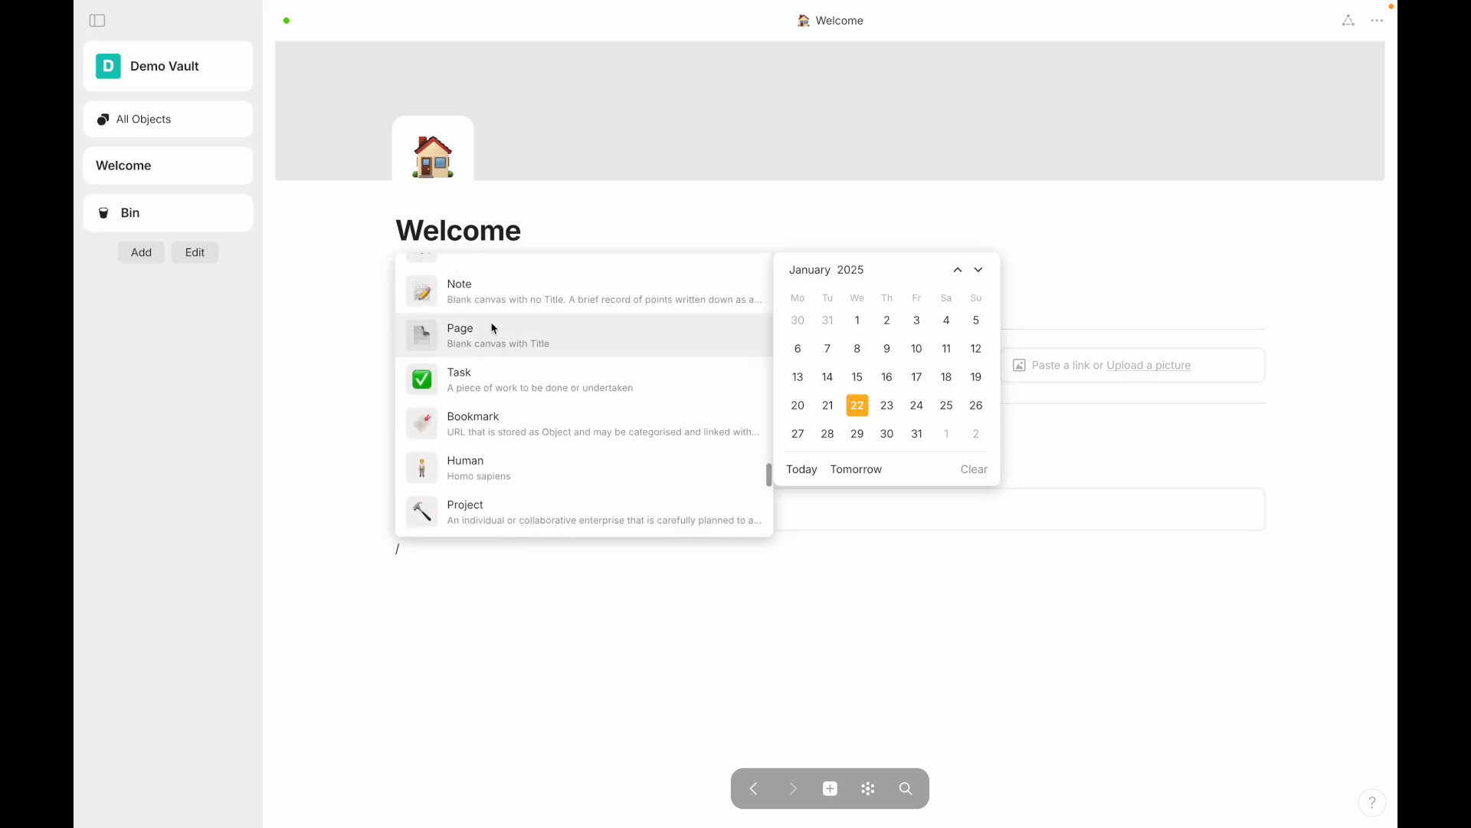
# Step: Insert an untitled Page object below the Confessions card and delete its link block
pyautogui.click(476, 335)
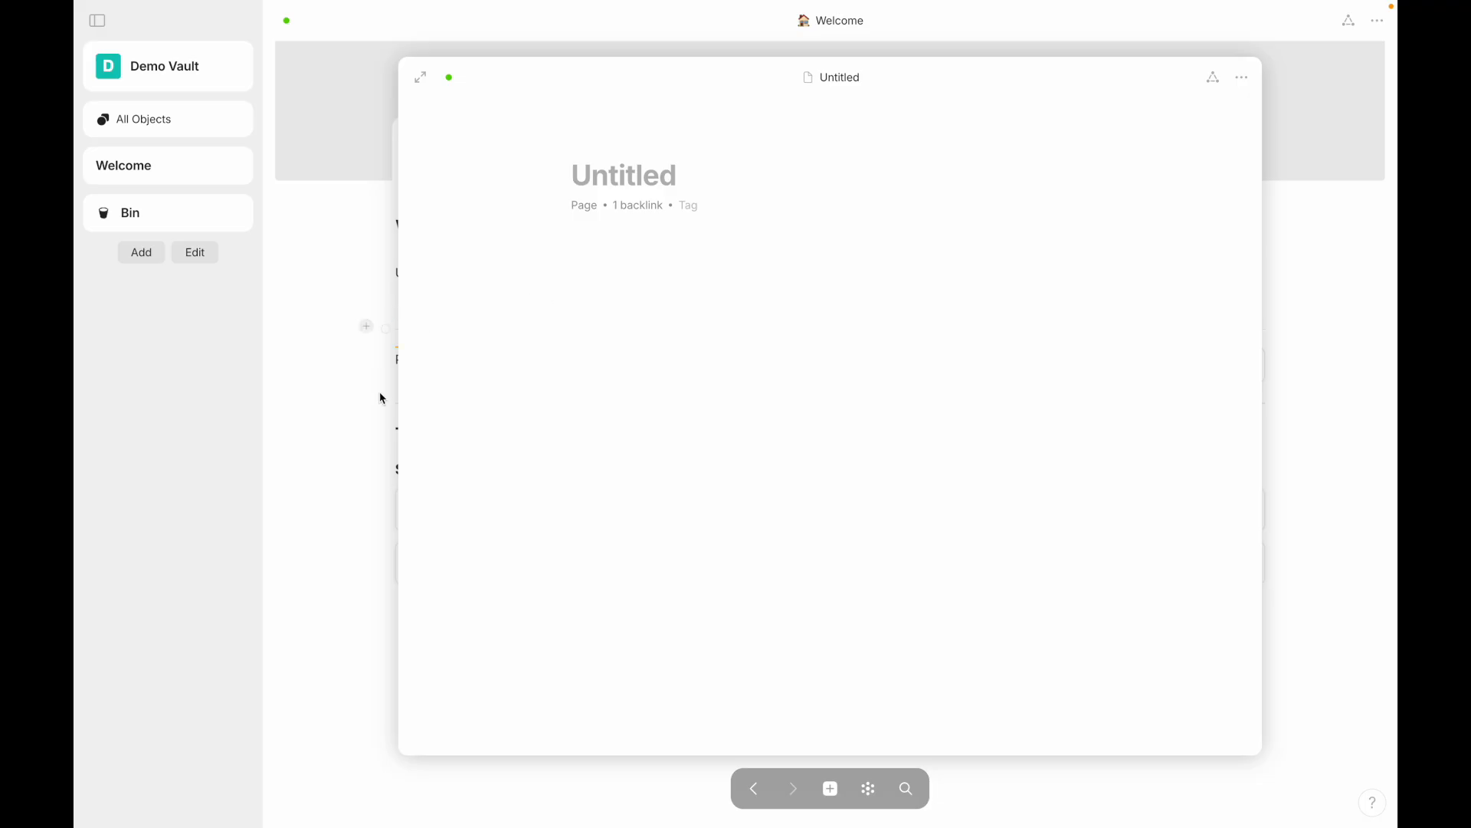
pyautogui.click(378, 482)
pyautogui.click(386, 569)
pyautogui.press('Delete')
# Step: Insert a new Page object below the Confessions card and title it "New page"
pyautogui.click(423, 598)
pyautogui.write('/page')
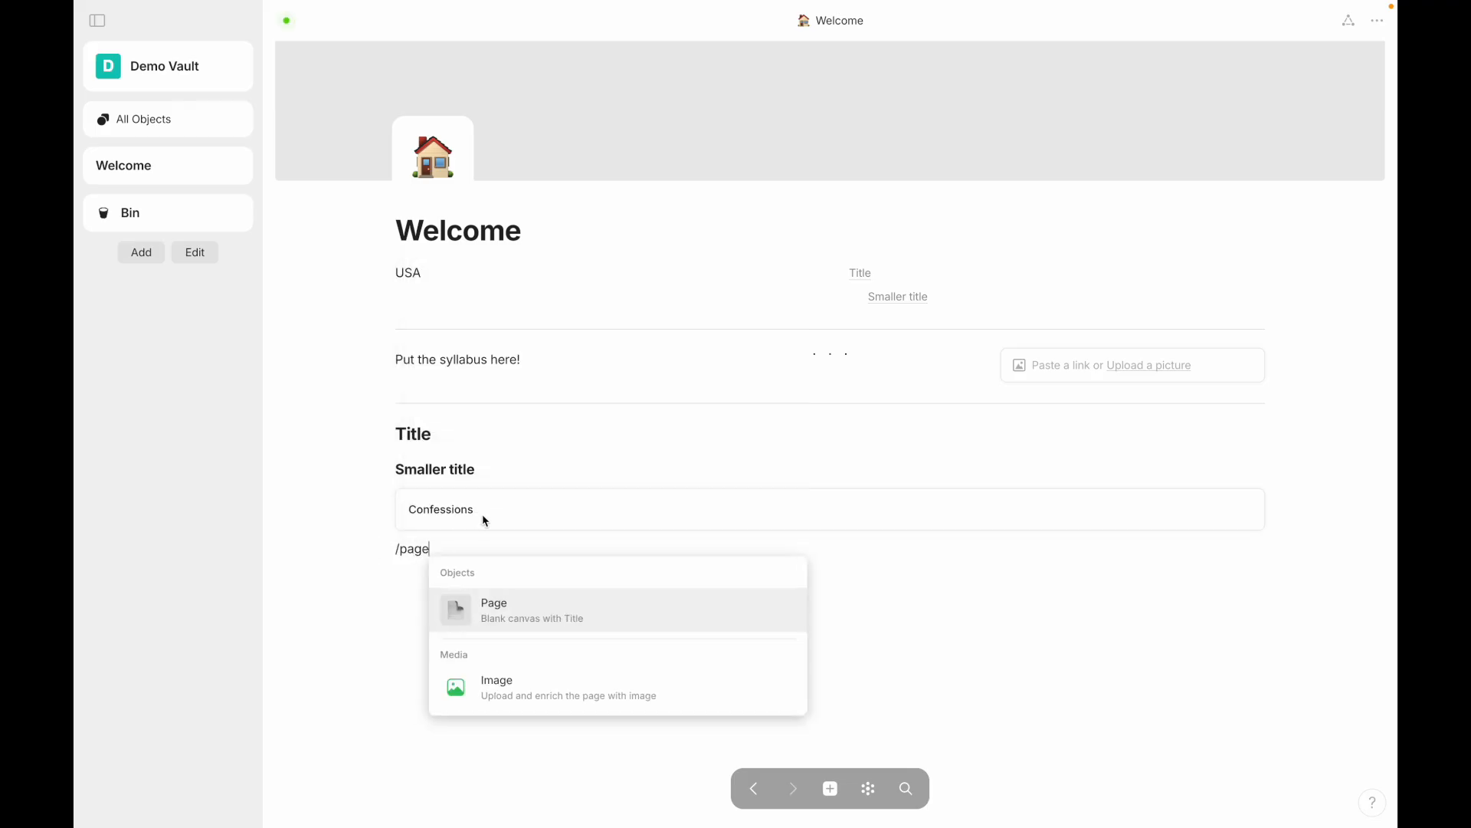
pyautogui.click(496, 617)
pyautogui.write('New page')
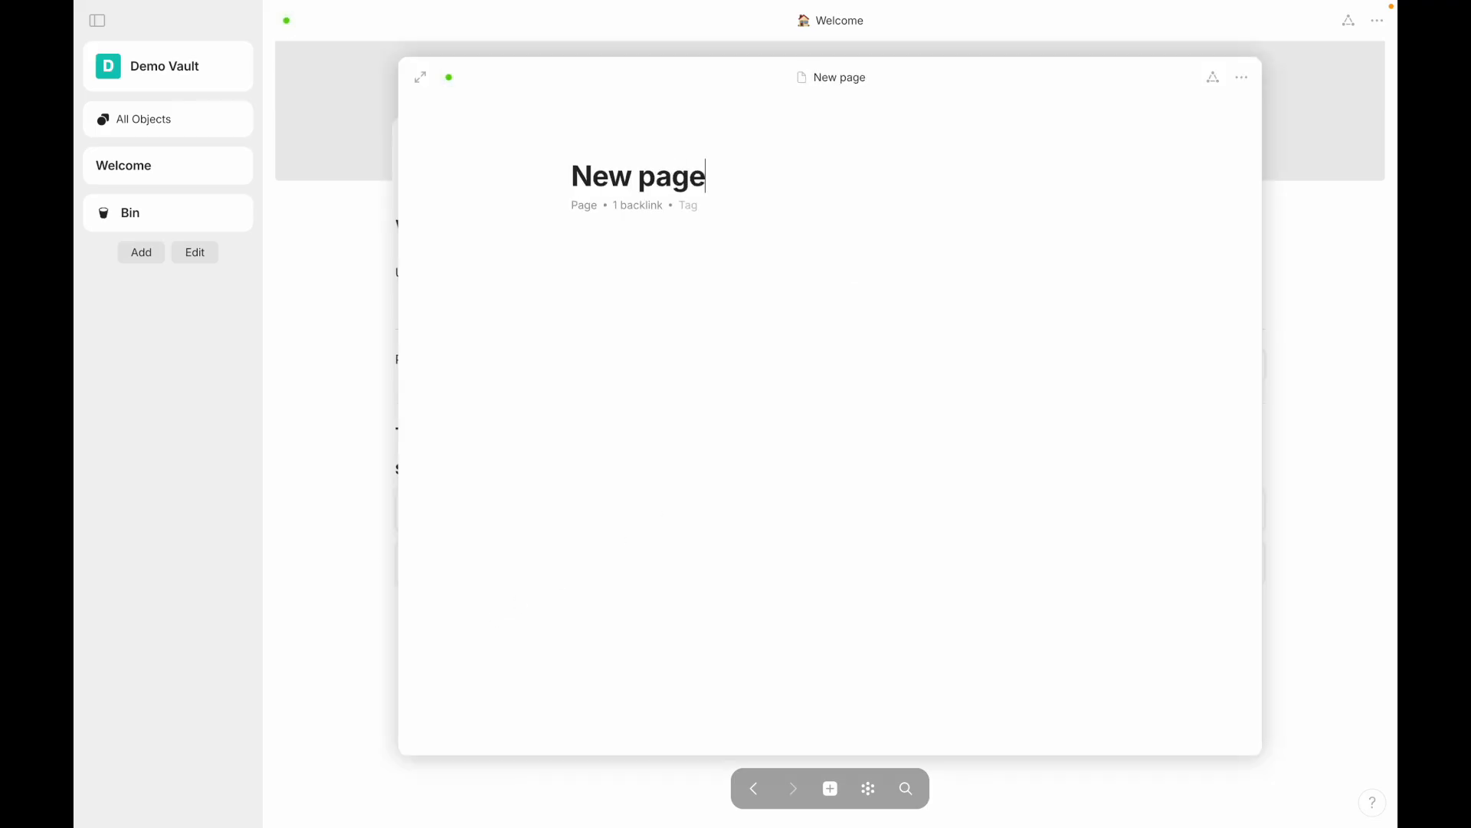
# Step: Expand the new page to full view and return to the Welcome page
pyautogui.press('Return')
pyautogui.click(420, 77)
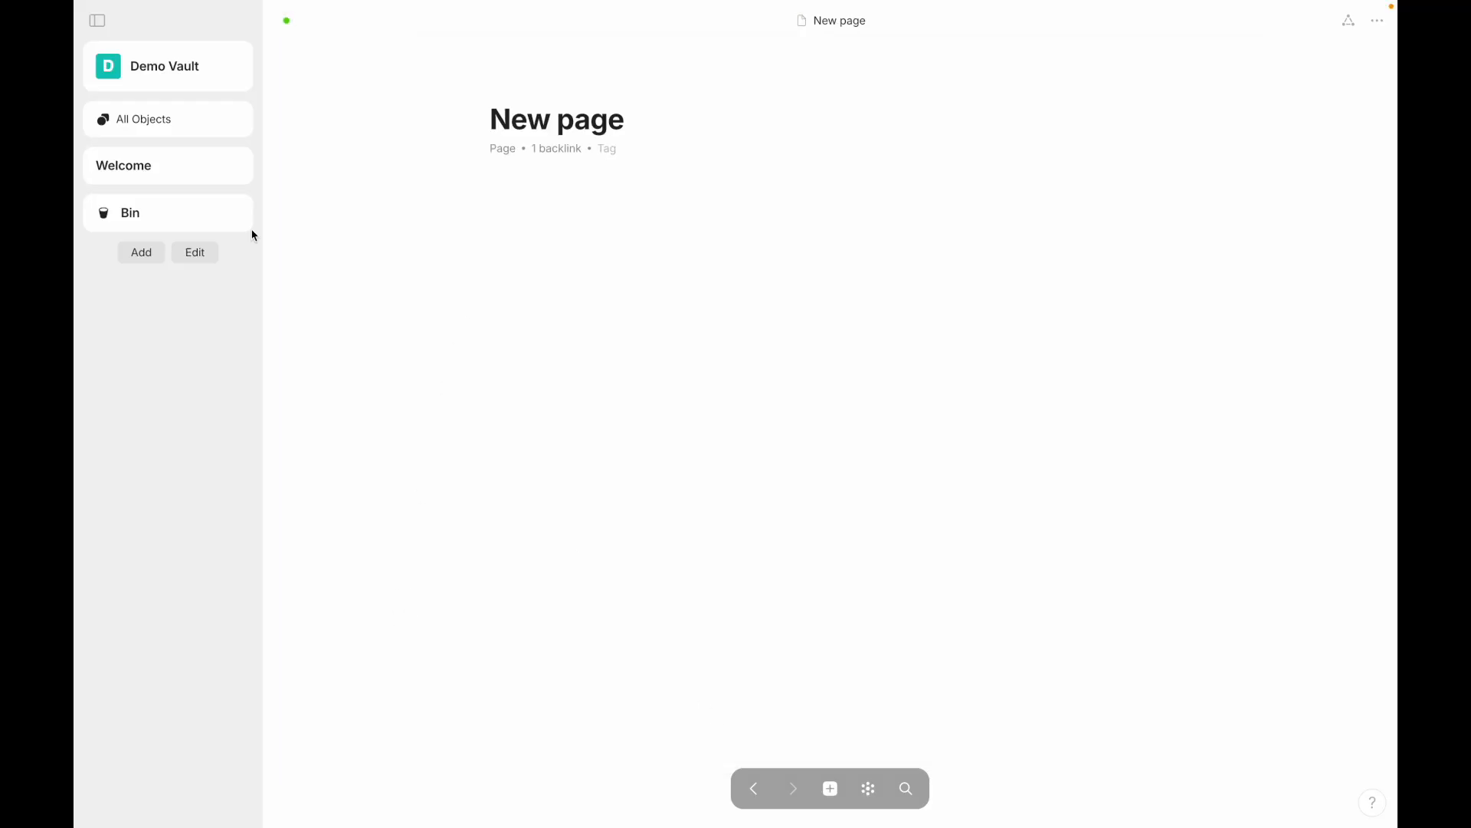
pyautogui.click(175, 163)
# Step: Delete the "New page" link block below the Confessions card
pyautogui.scroll(-2, 419, 734)
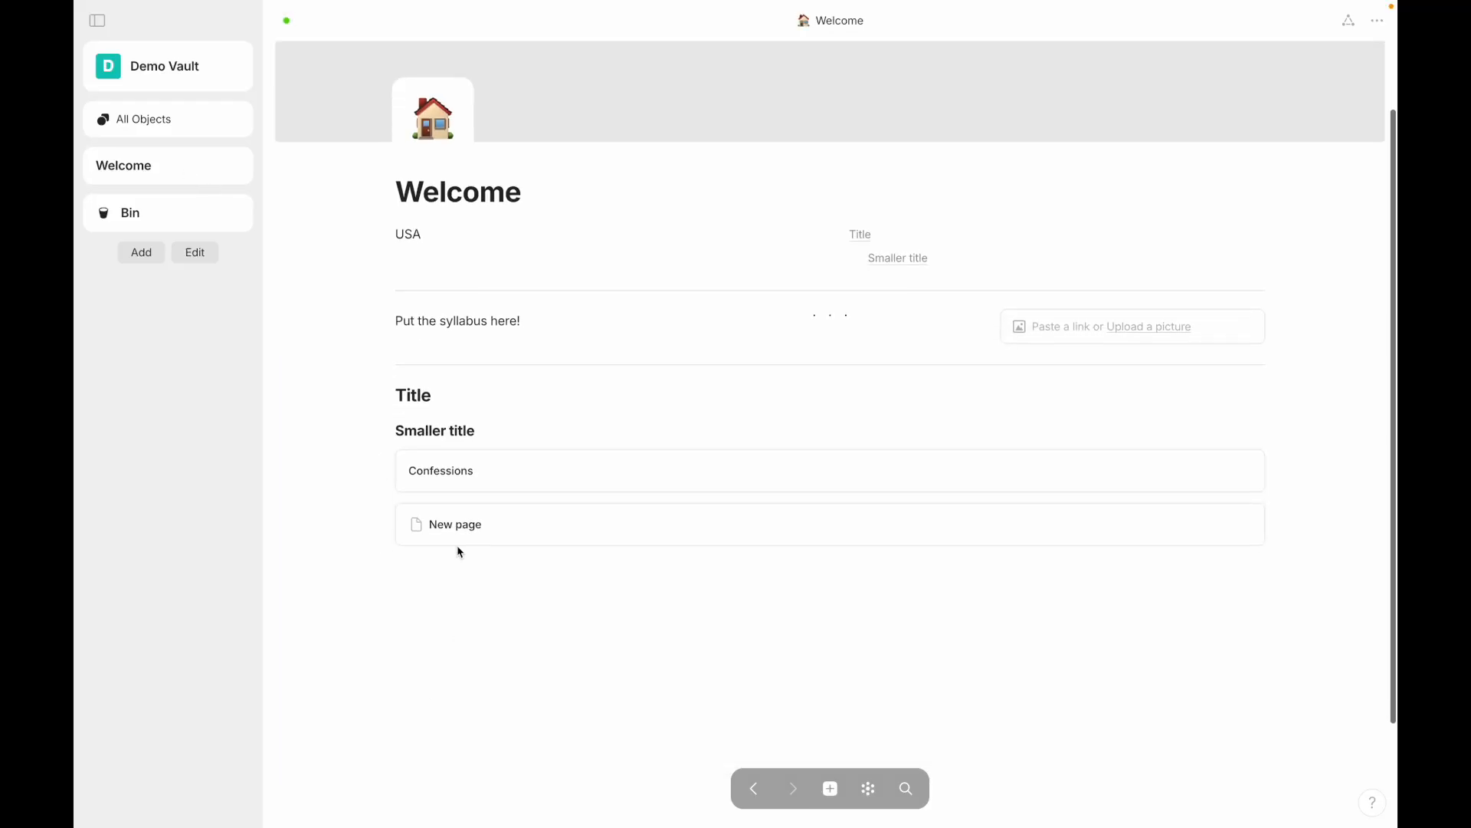
pyautogui.click(388, 524)
pyautogui.press('Delete')
# Step: View the block command list below the Confessions card and the object types offered for creating a new object
pyautogui.click(434, 563)
pyautogui.write('/')
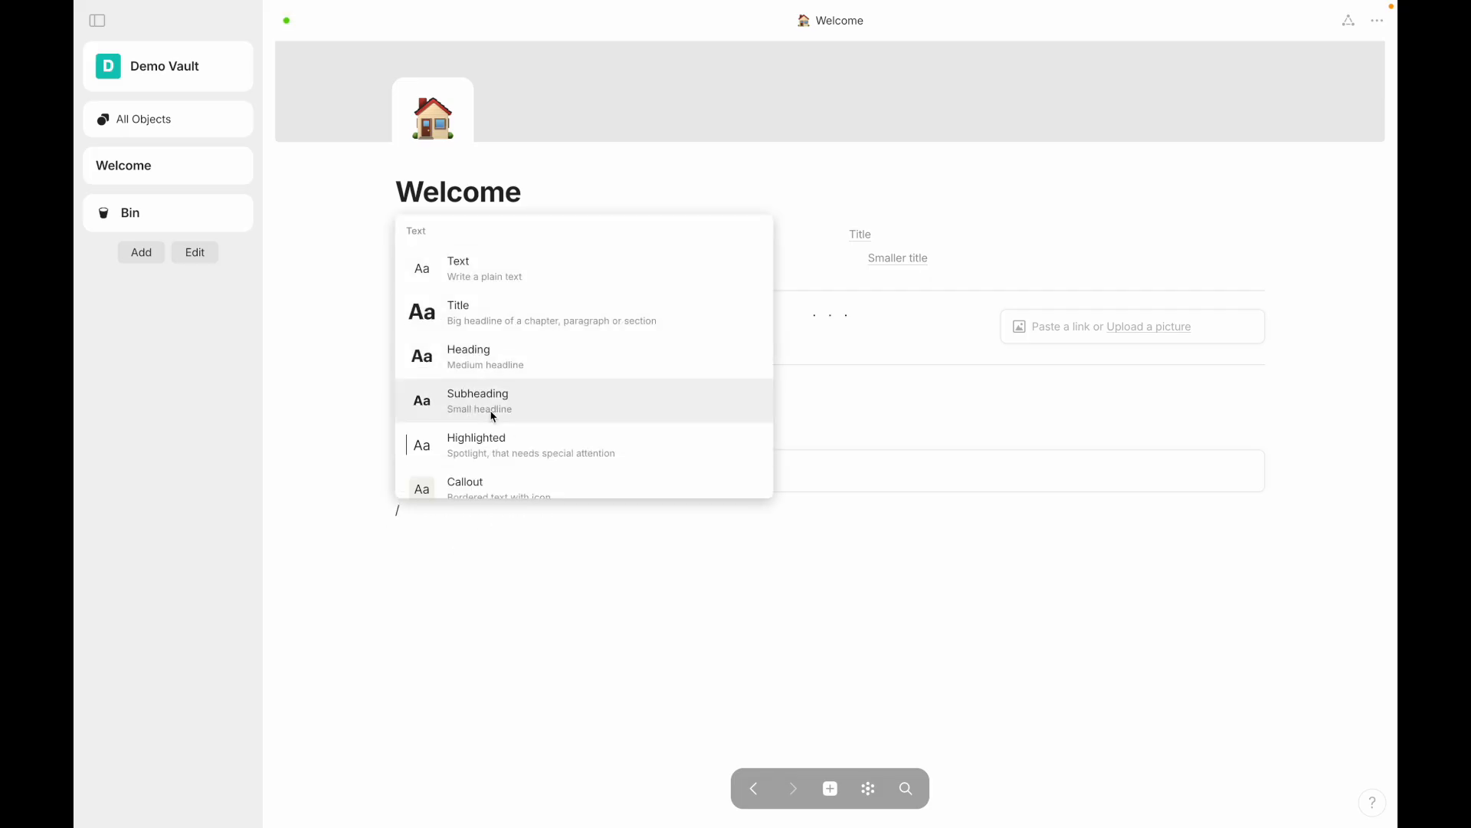
pyautogui.press('Escape')
pyautogui.click(834, 795)
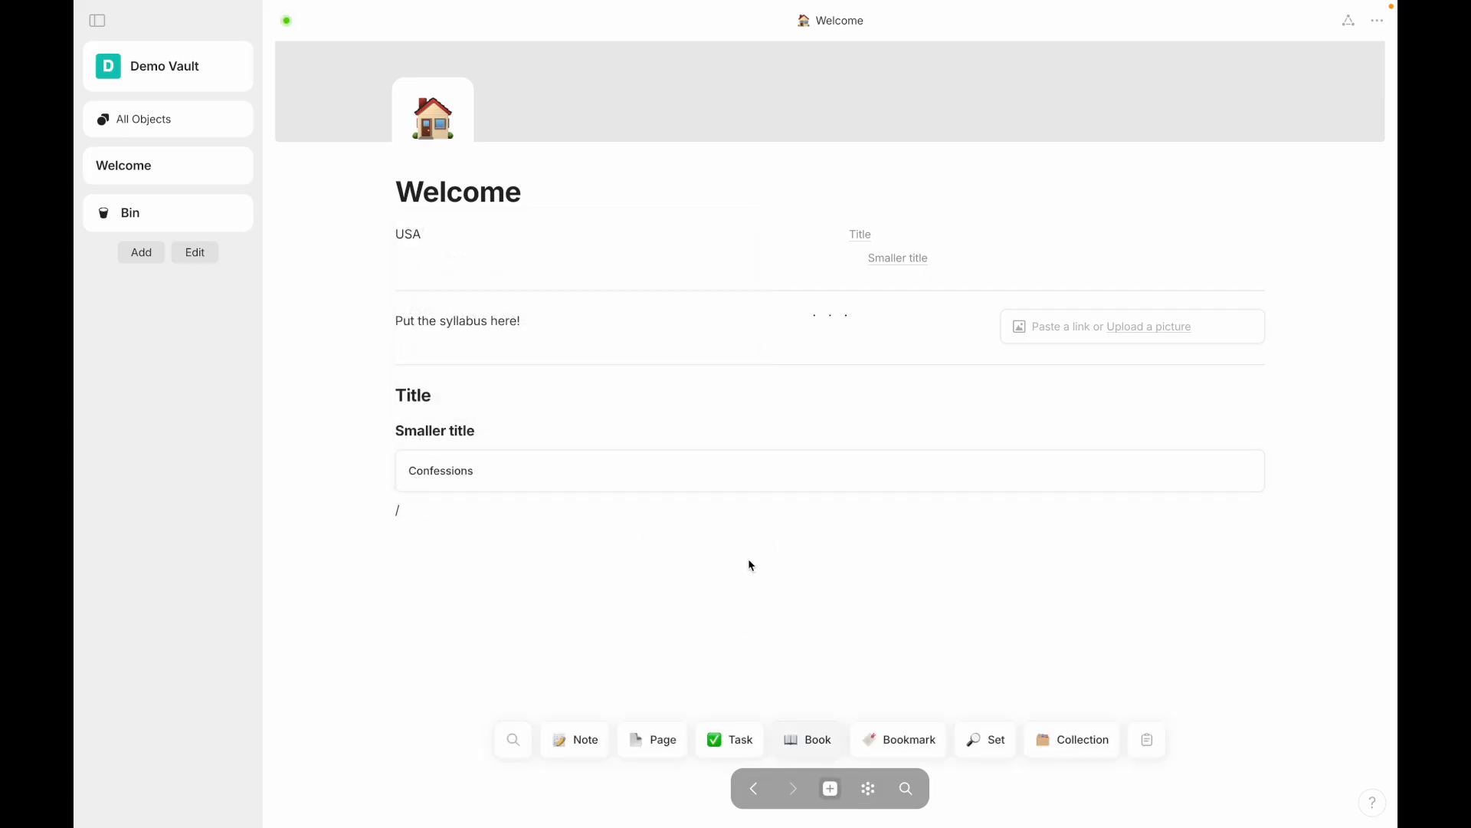
pyautogui.click(514, 582)
pyautogui.click(419, 517)
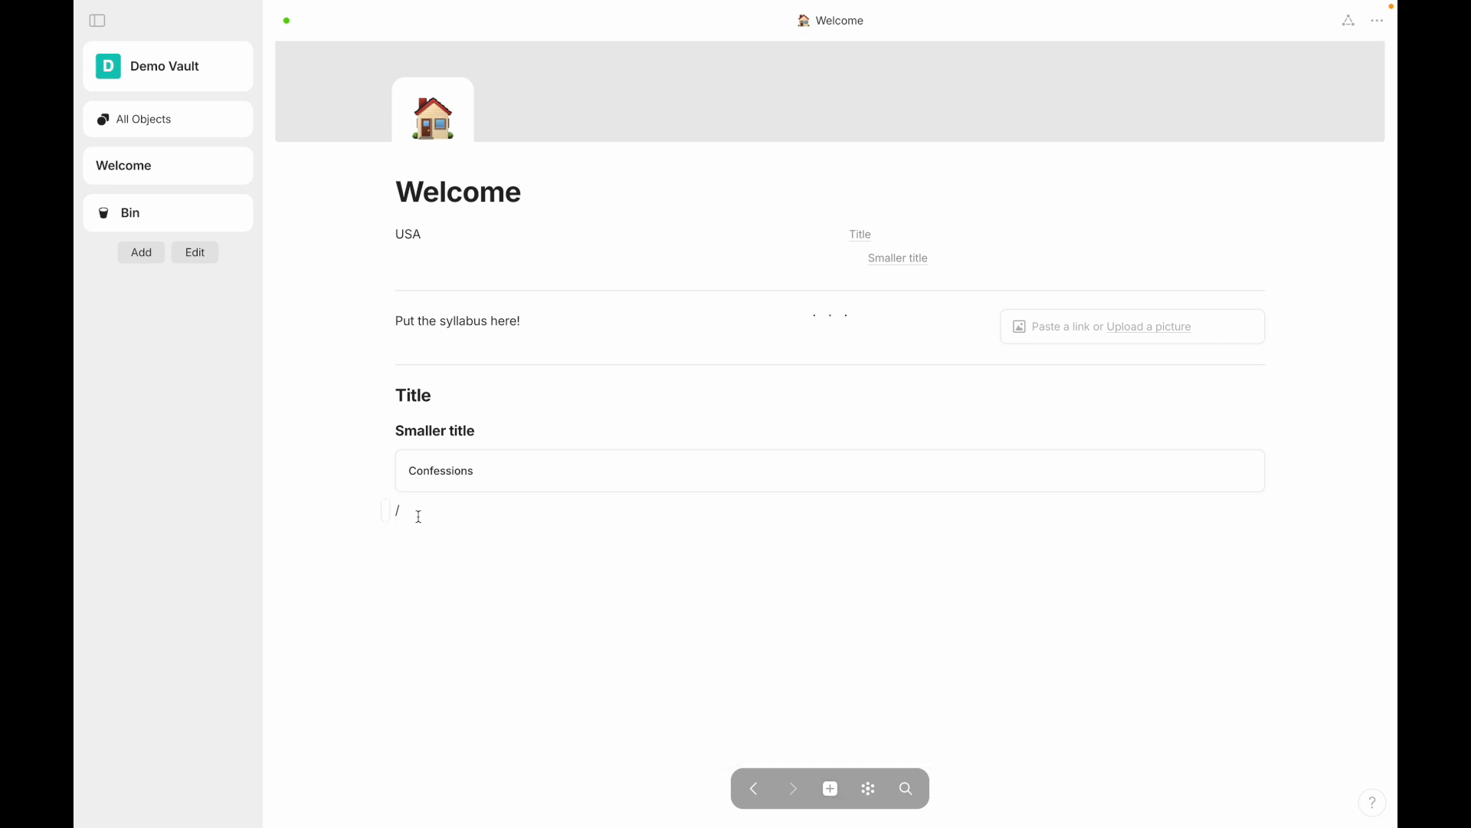
pyautogui.press('BackSpace')
# Step: Search the block commands for "page" and examine the full list from media and objects down to relations
pyautogui.write('/page')
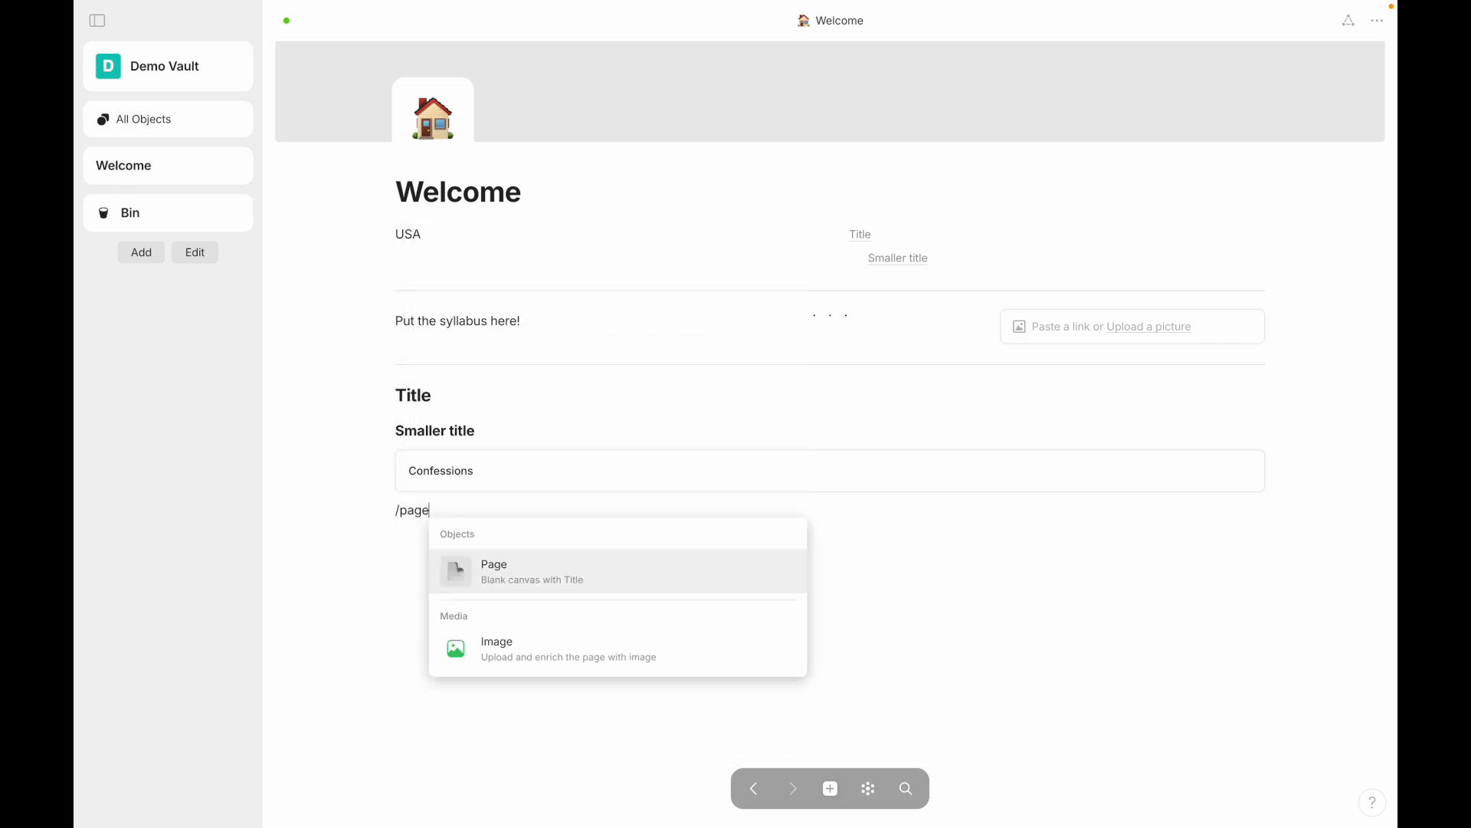
pyautogui.press('BackSpace')
pyautogui.press('BackSpace')
pyautogui.press('BackSpace')
pyautogui.press('BackSpace')
pyautogui.scroll(-10, 493, 387)
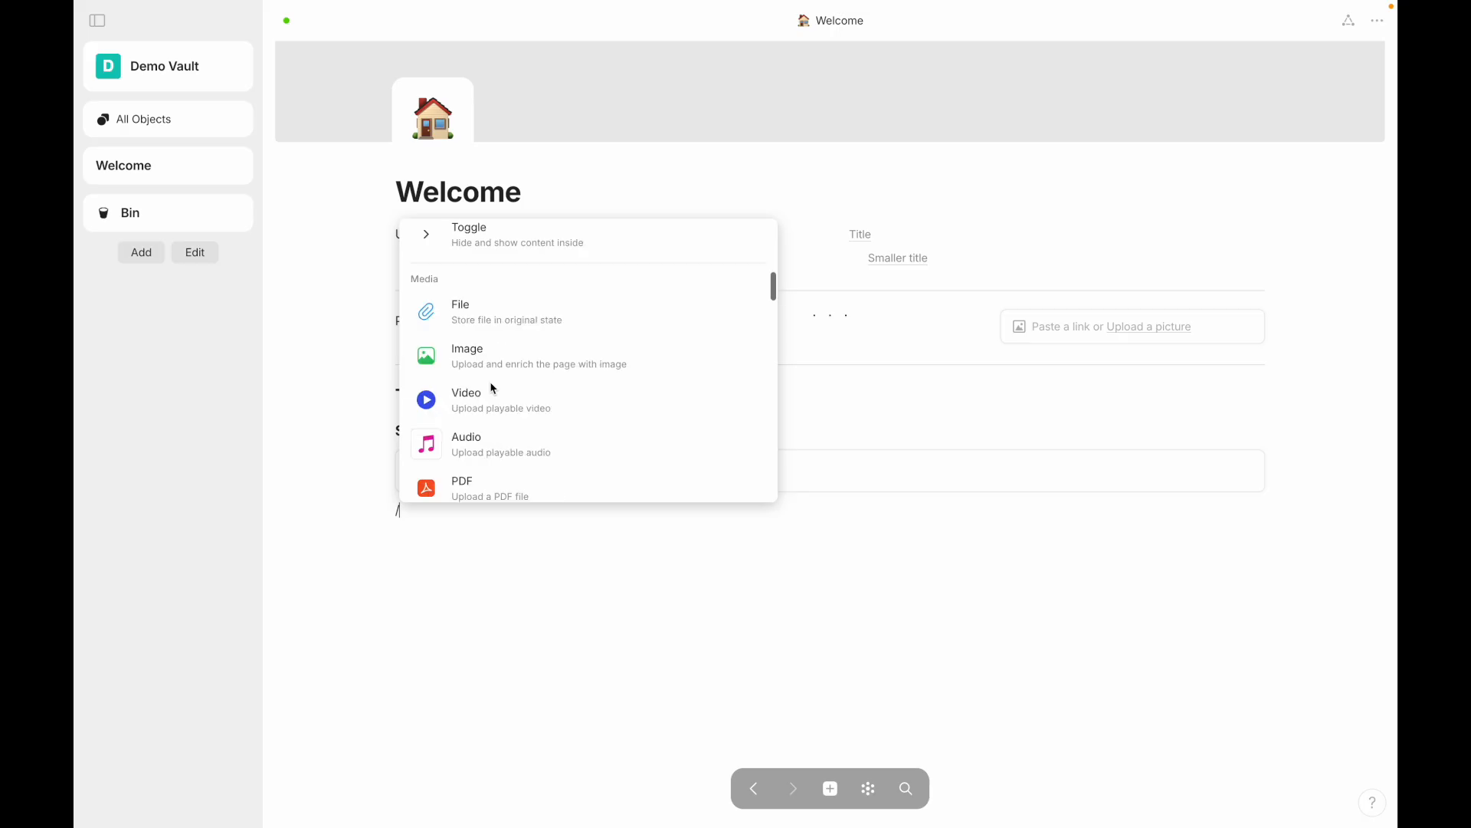
pyautogui.scroll(-15, 493, 388)
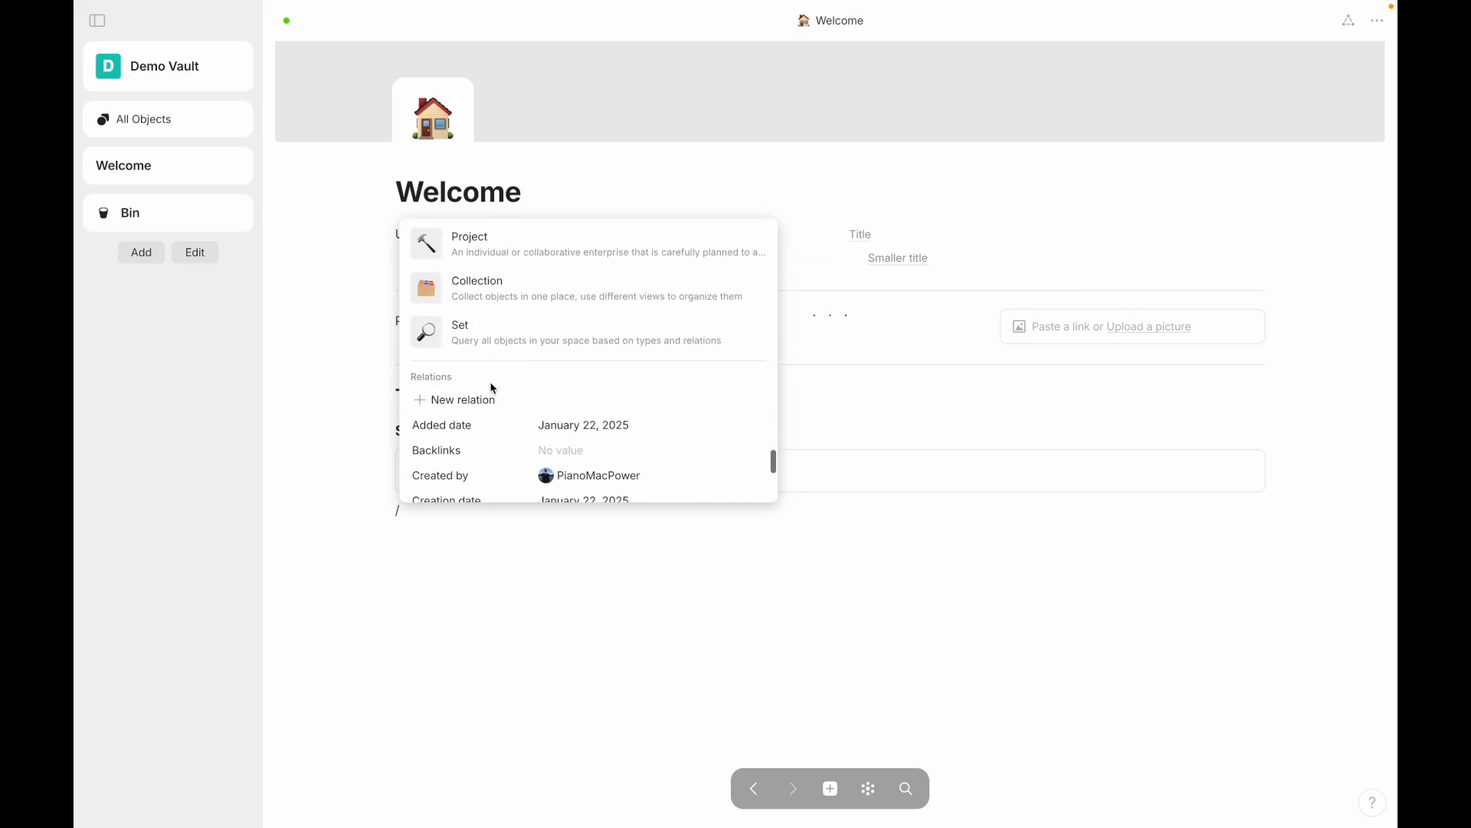
pyautogui.scroll(-10, 503, 319)
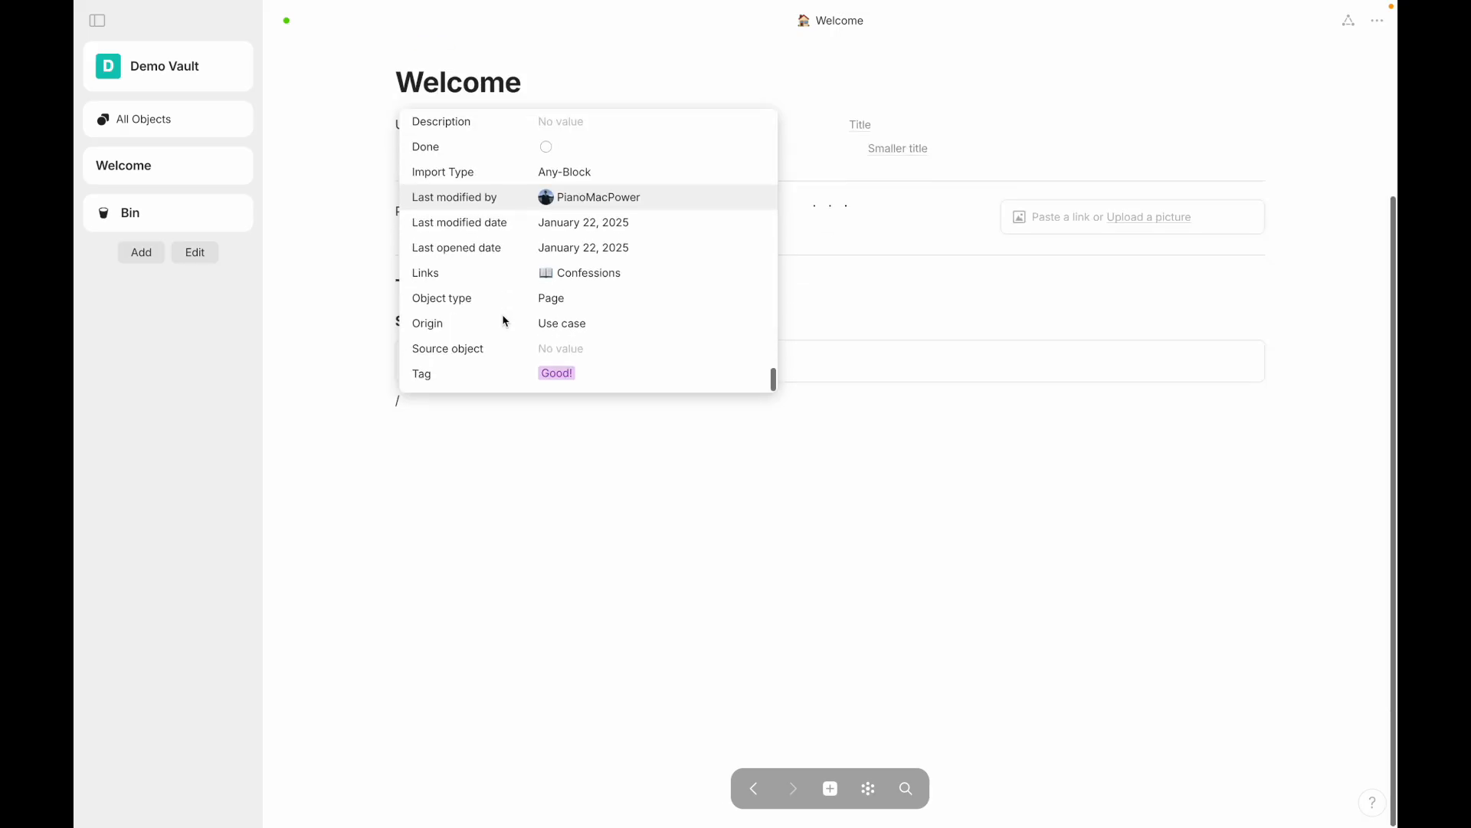
pyautogui.click(974, 181)
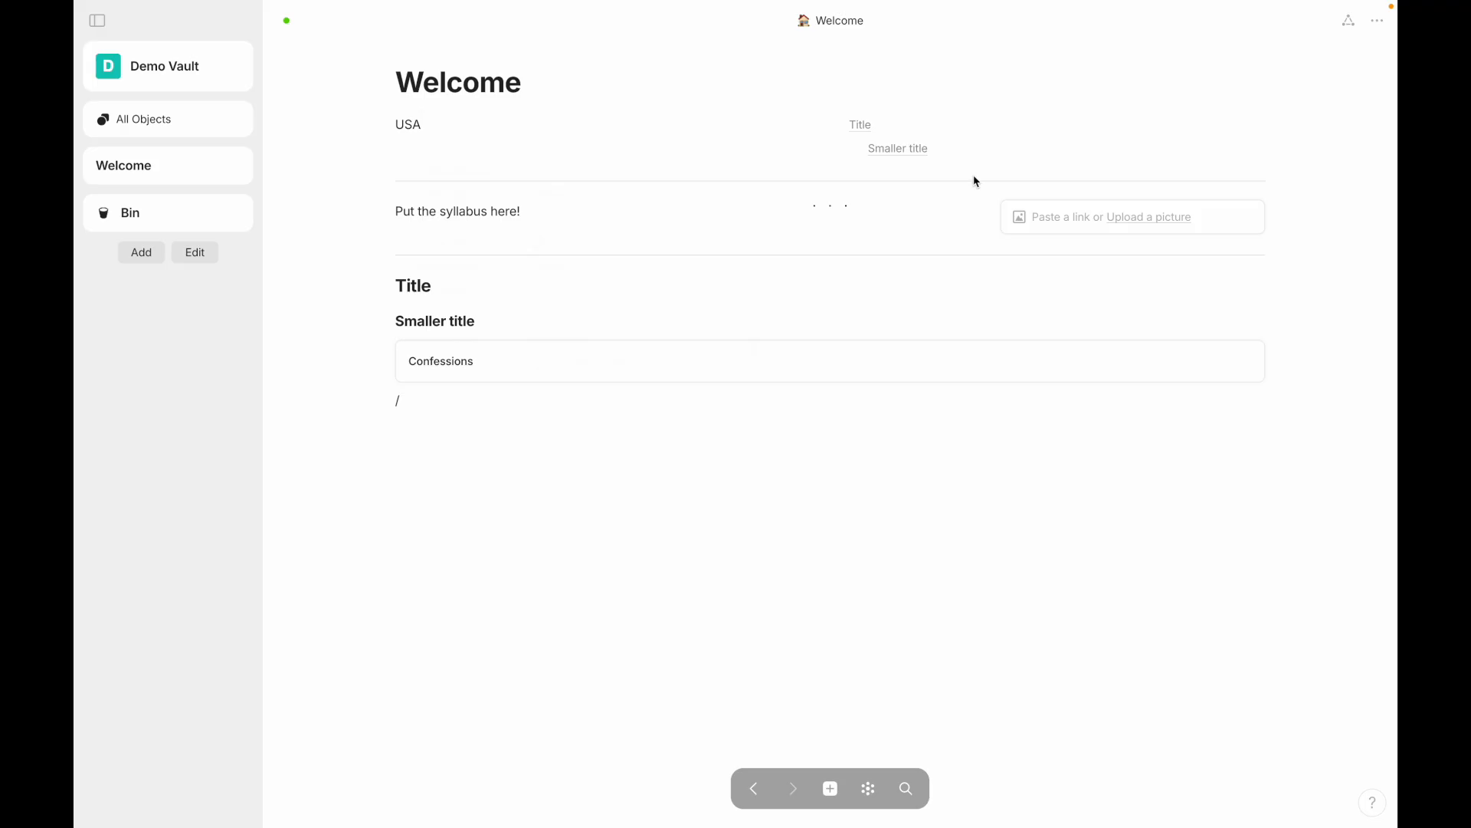
# Step: Insert the Tag relation as a block twice below the Confessions card
pyautogui.click(1348, 20)
pyautogui.moveTo(807, 501); pyautogui.dragTo(450, 525)
pyautogui.click(479, 526)
pyautogui.click(479, 528)
pyautogui.write('/tag')
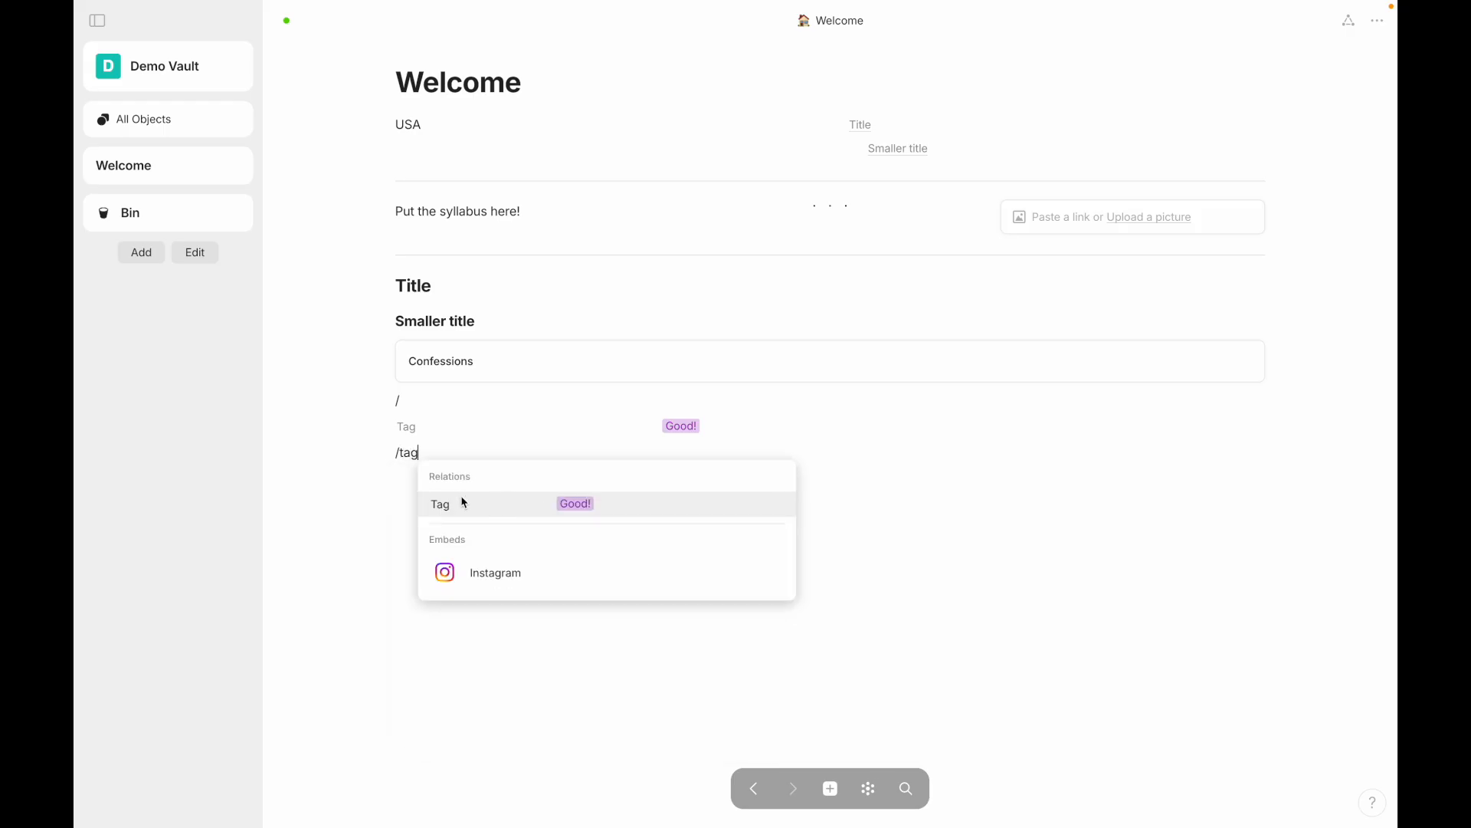
pyautogui.click(462, 503)
# Step: Delete both Tag relation blocks and the leftover slash line below the Confessions card
pyautogui.click(385, 456)
pyautogui.press('BackSpace')
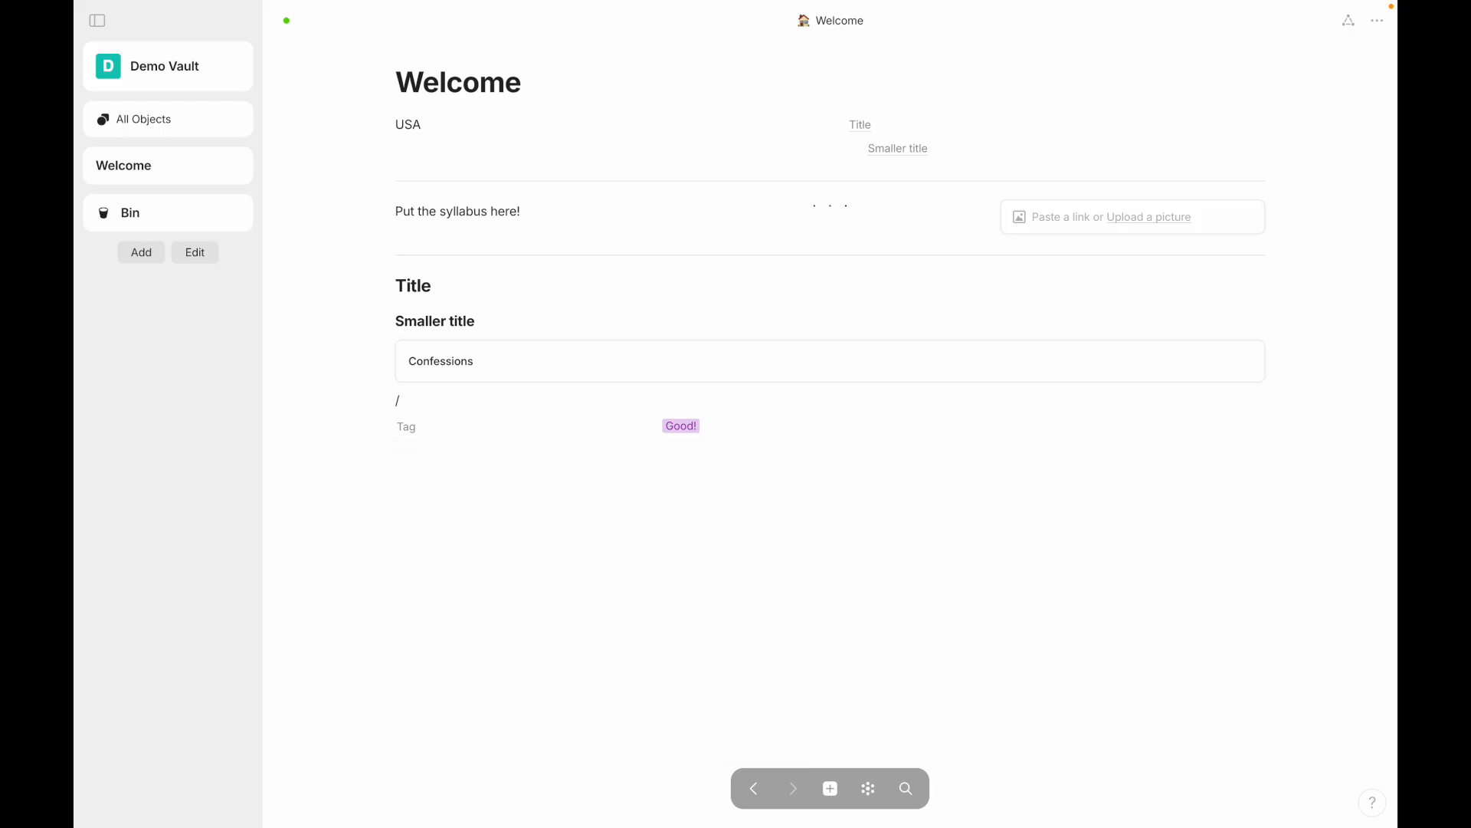
pyautogui.click(386, 426)
pyautogui.press('BackSpace')
pyautogui.click(387, 402)
pyautogui.press('BackSpace')
pyautogui.scroll(4, 397, 520)
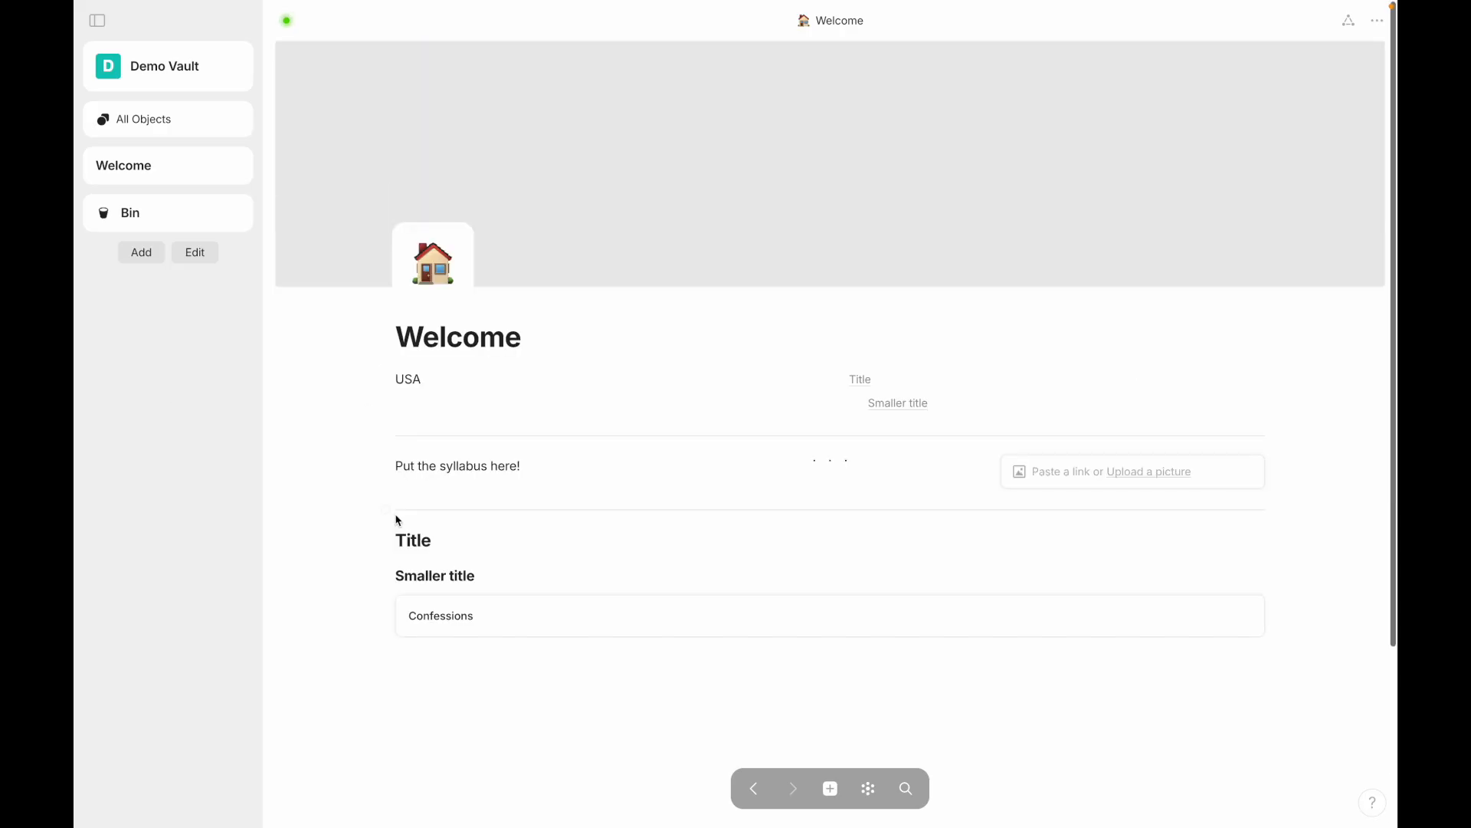
# Step: Write "Lomen ipsum", an inline mention of the Confessions book, and "good book! Veni vidi" below the Confessions card
pyautogui.scroll(-3, 527, 505)
pyautogui.scroll(3, 527, 505)
pyautogui.scroll(-3, 528, 506)
pyautogui.scroll(3, 502, 456)
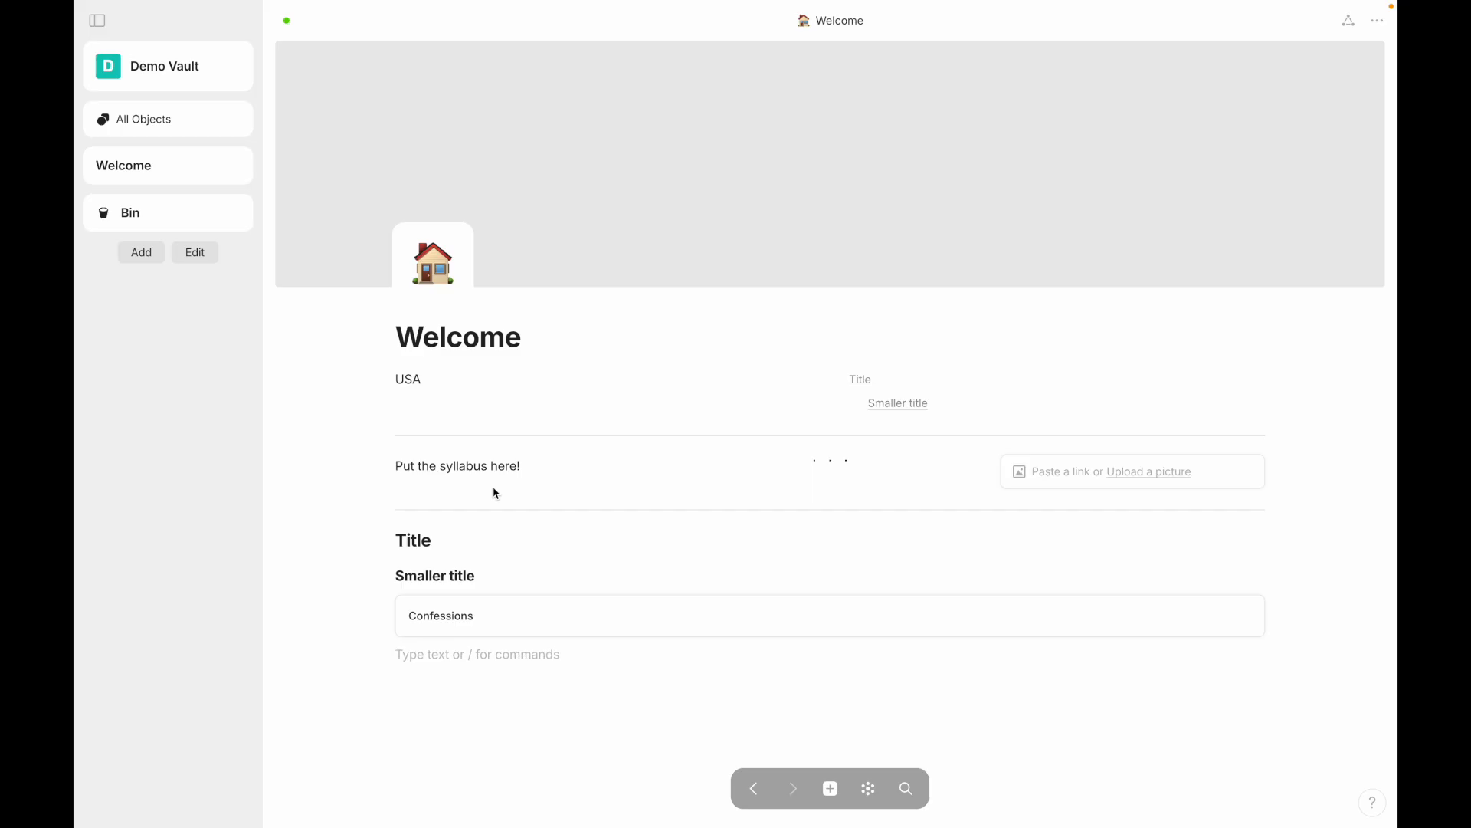
pyautogui.write('Lomen ipsum @')
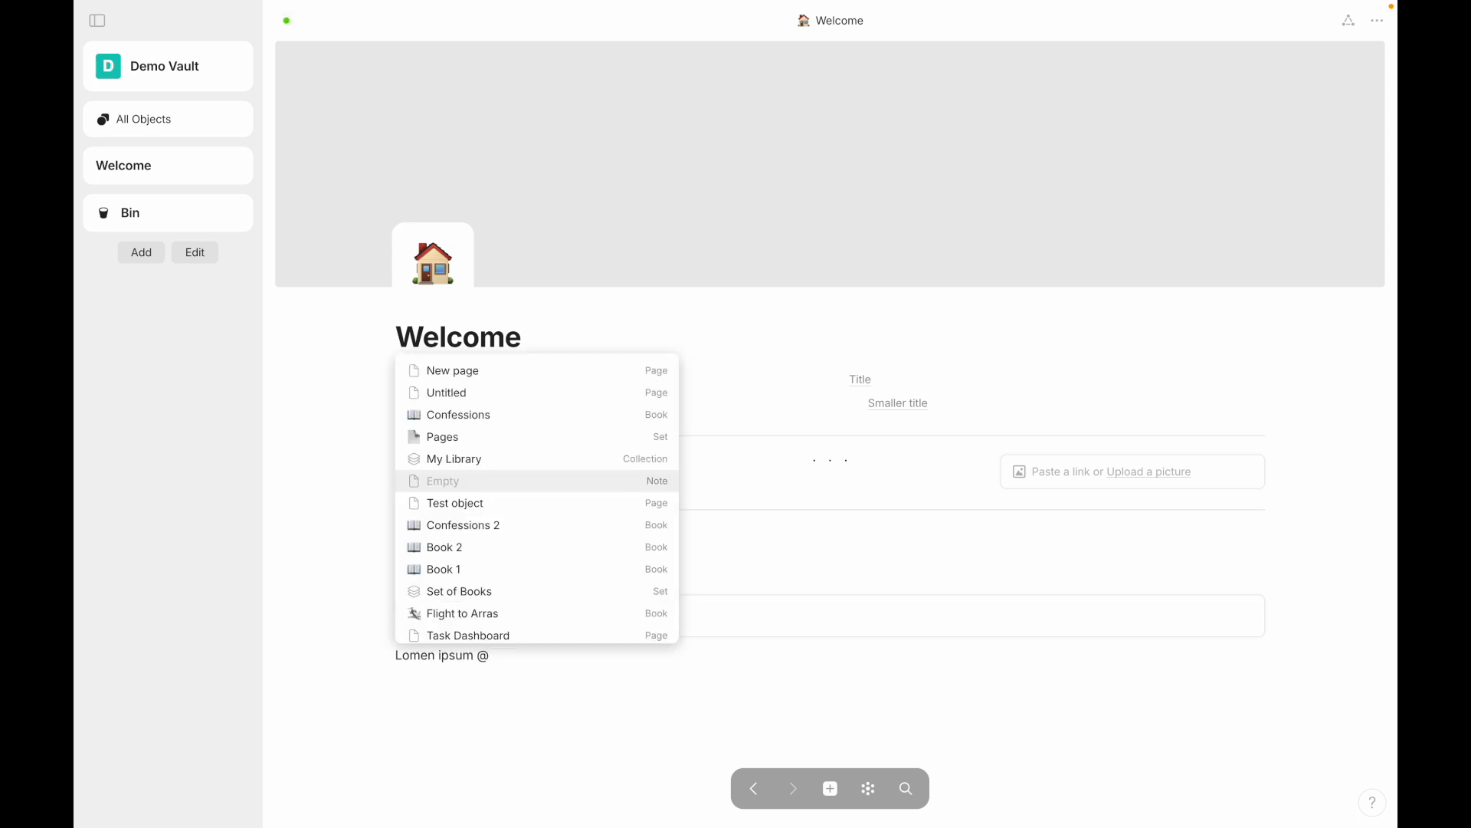
pyautogui.write('con')
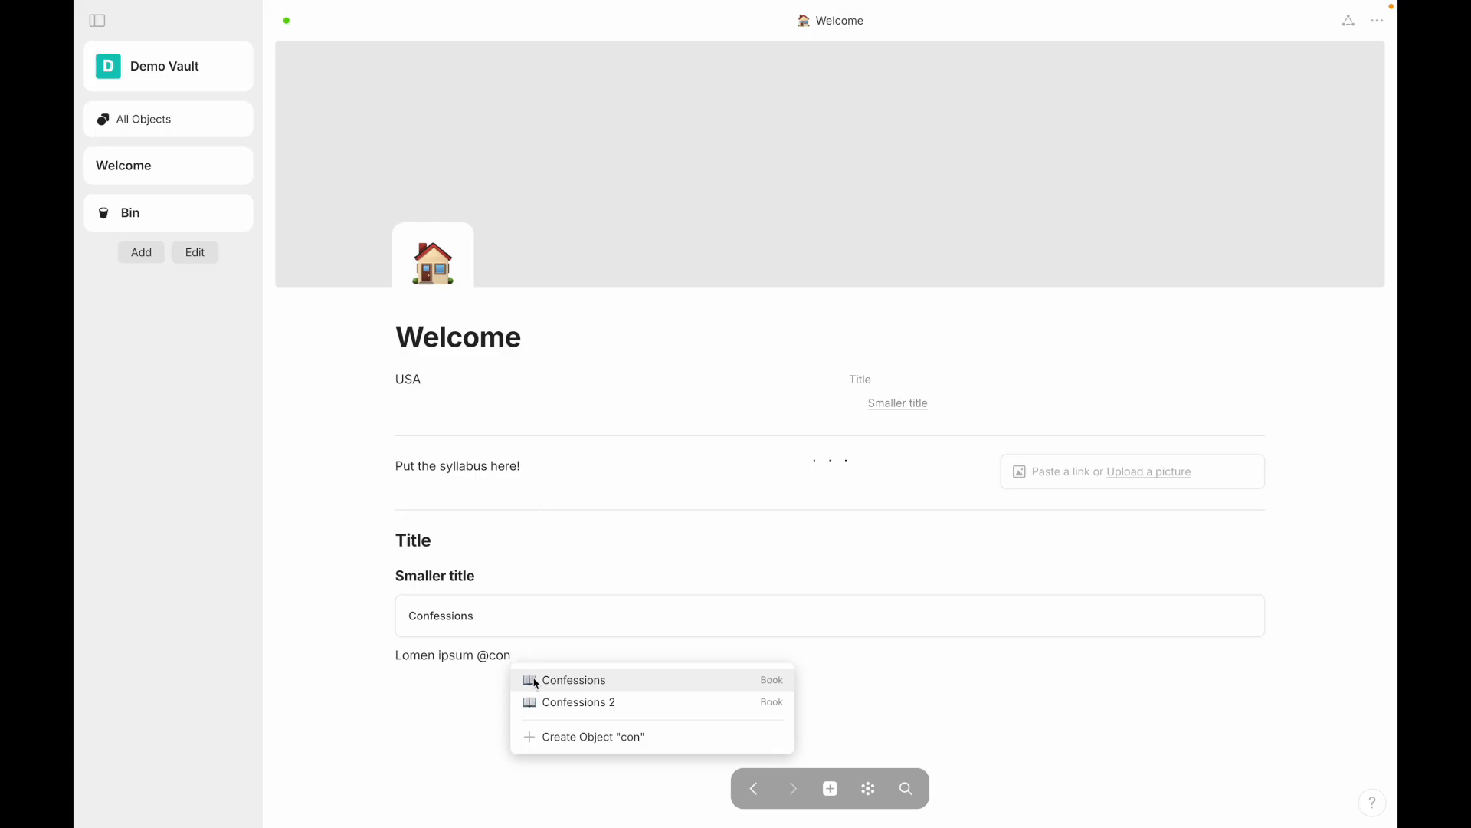
pyautogui.click(537, 681)
pyautogui.write('good book! Veni vidi')
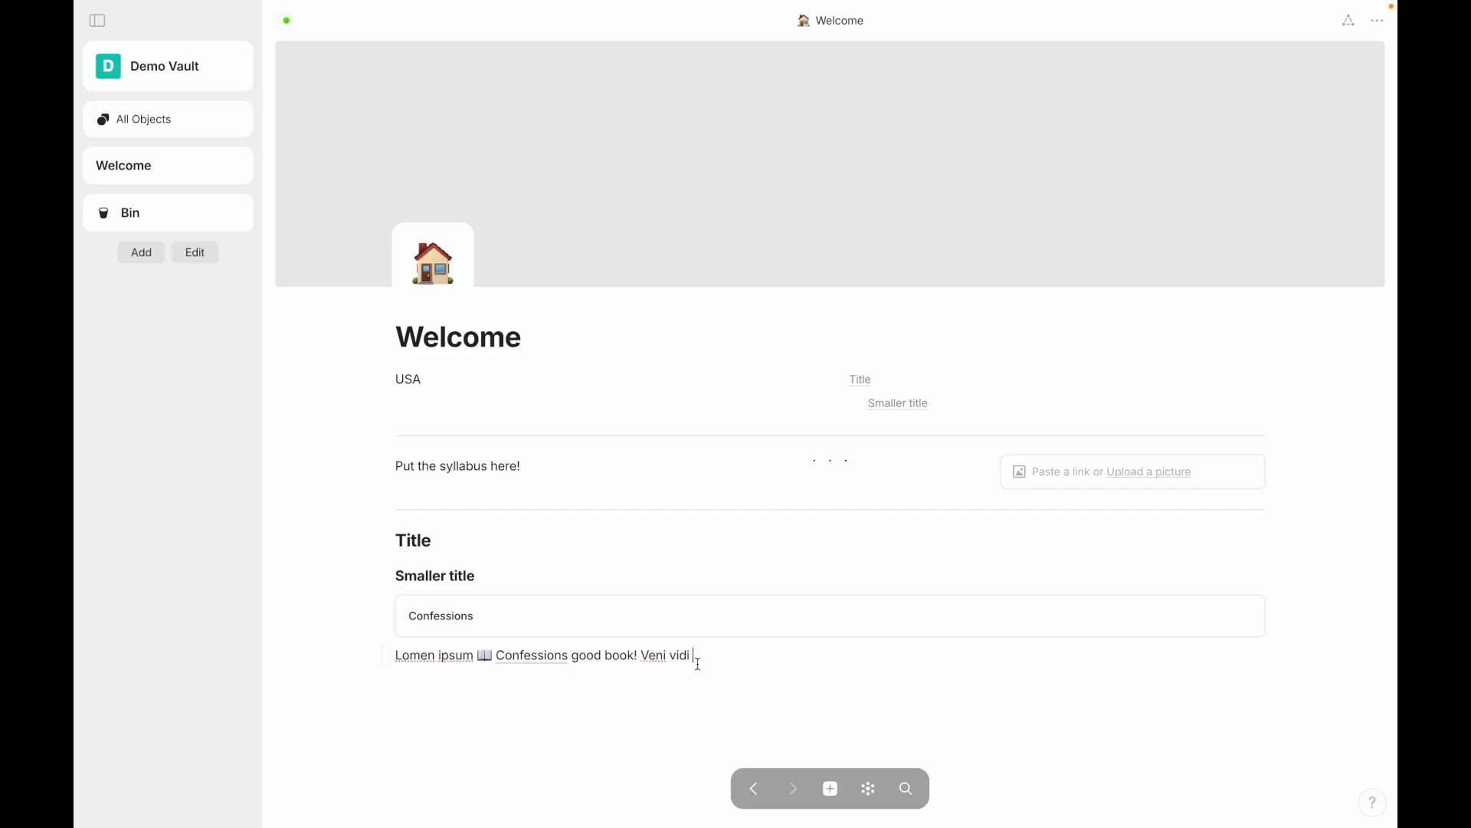
# Step: Insert an untitled Book object from the end of the text line and place its card in a column beside the text
pyautogui.write('/co')
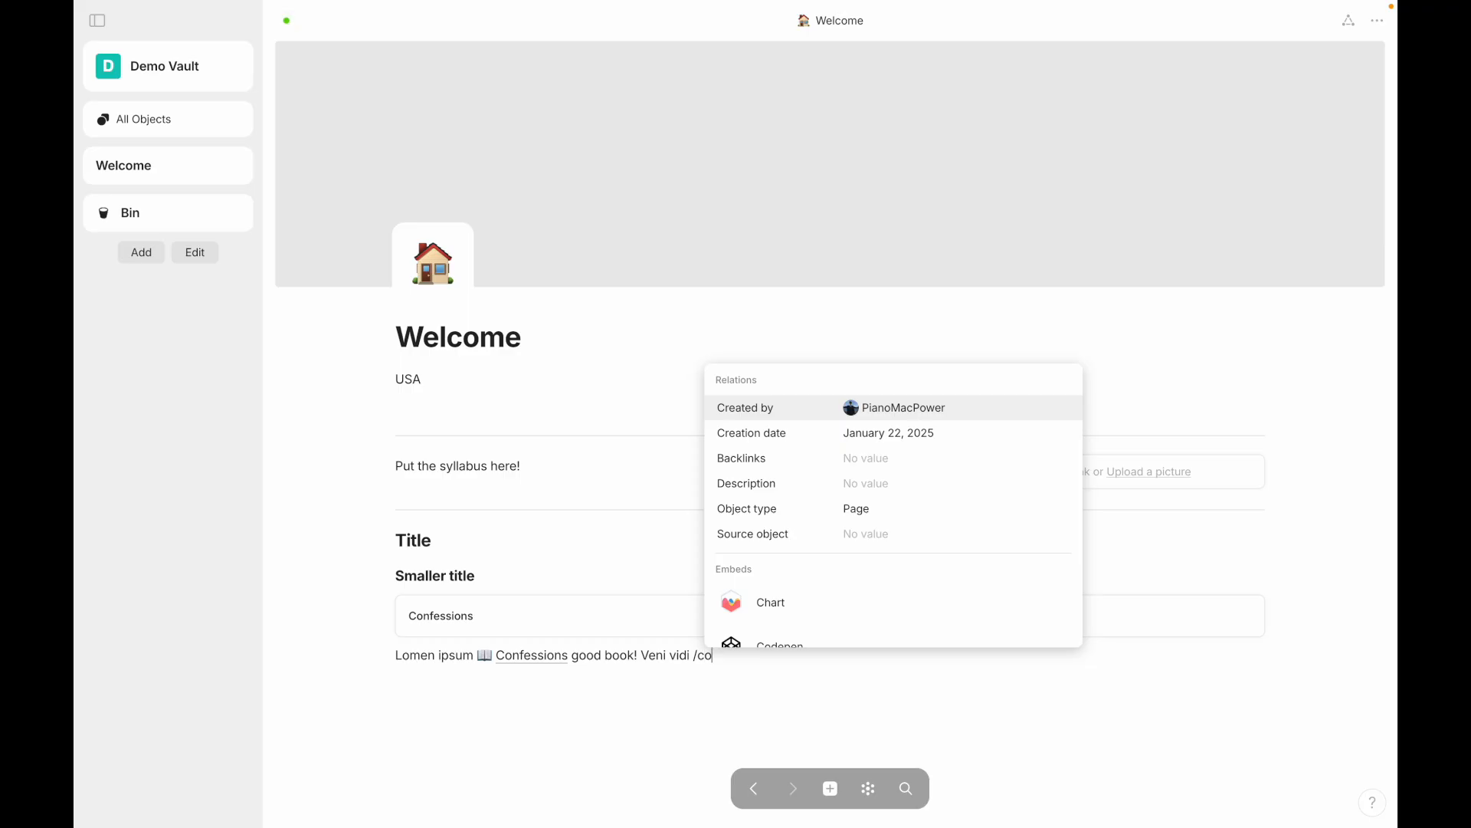
pyautogui.write('n')
pyautogui.press('BackSpace')
pyautogui.press('BackSpace')
pyautogui.press('BackSpace')
pyautogui.write('book')
pyautogui.click(802, 427)
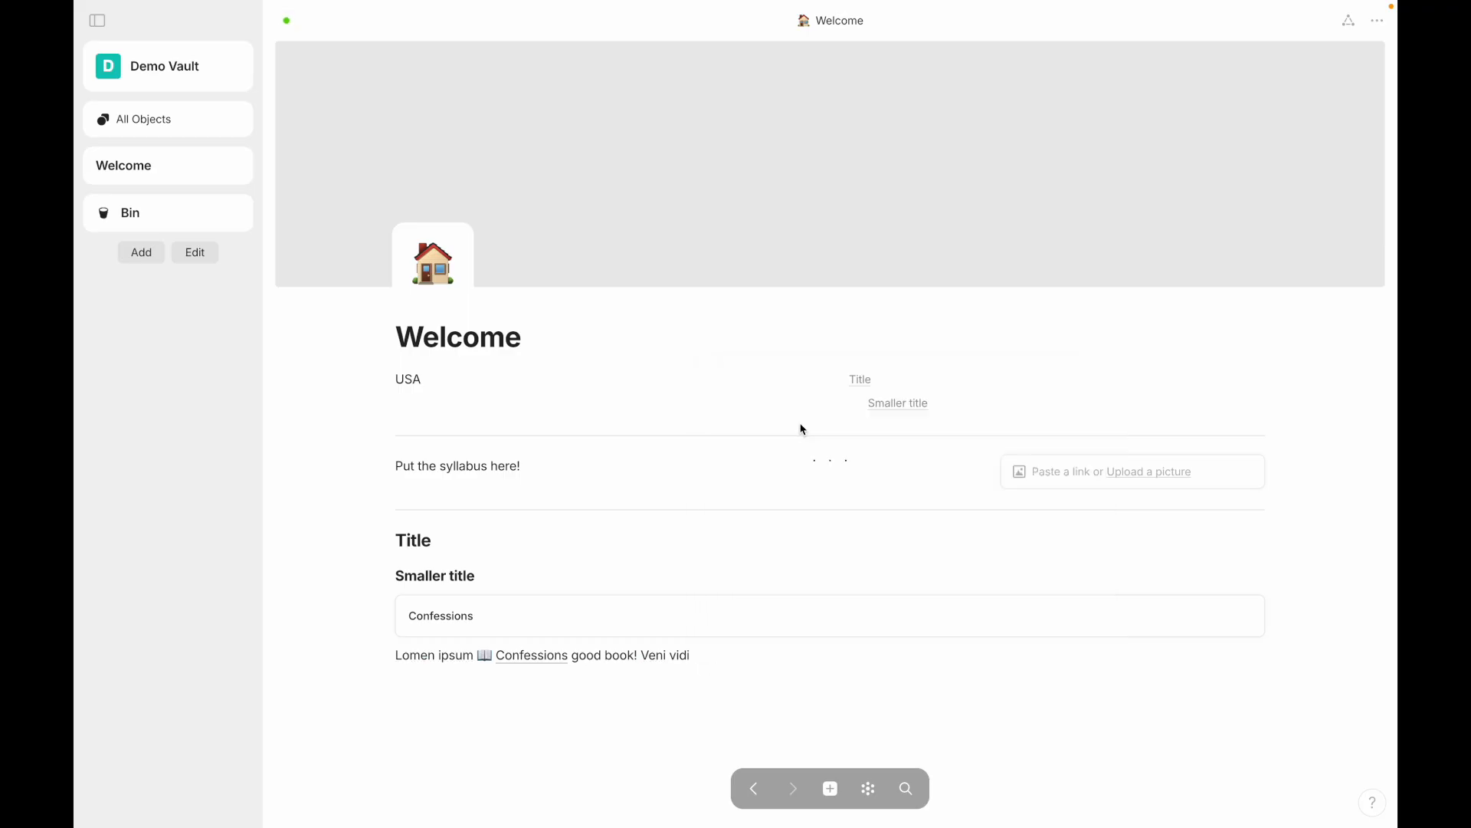
pyautogui.click(368, 521)
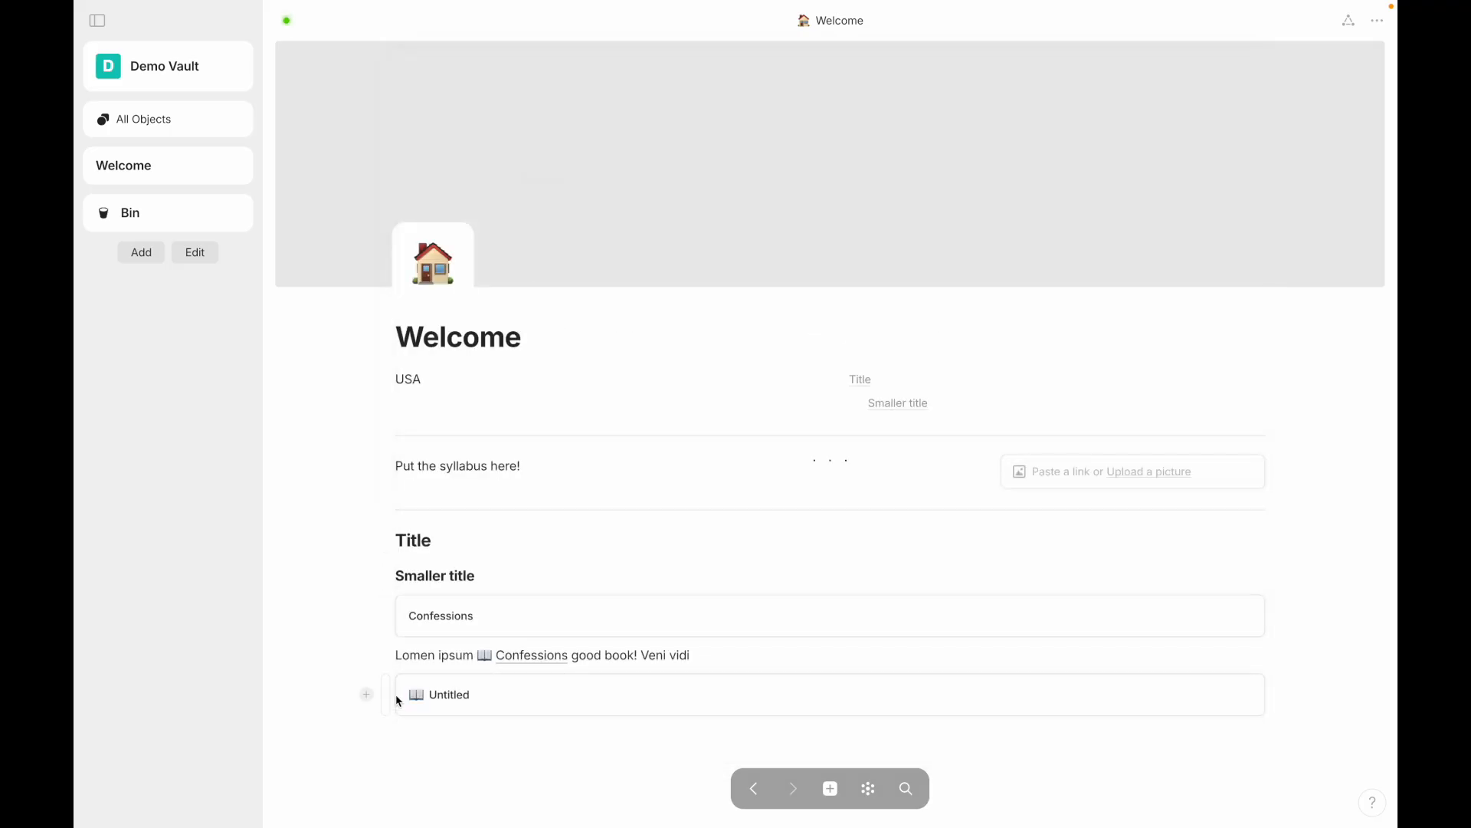
pyautogui.moveTo(385, 694); pyautogui.dragTo(1276, 671)
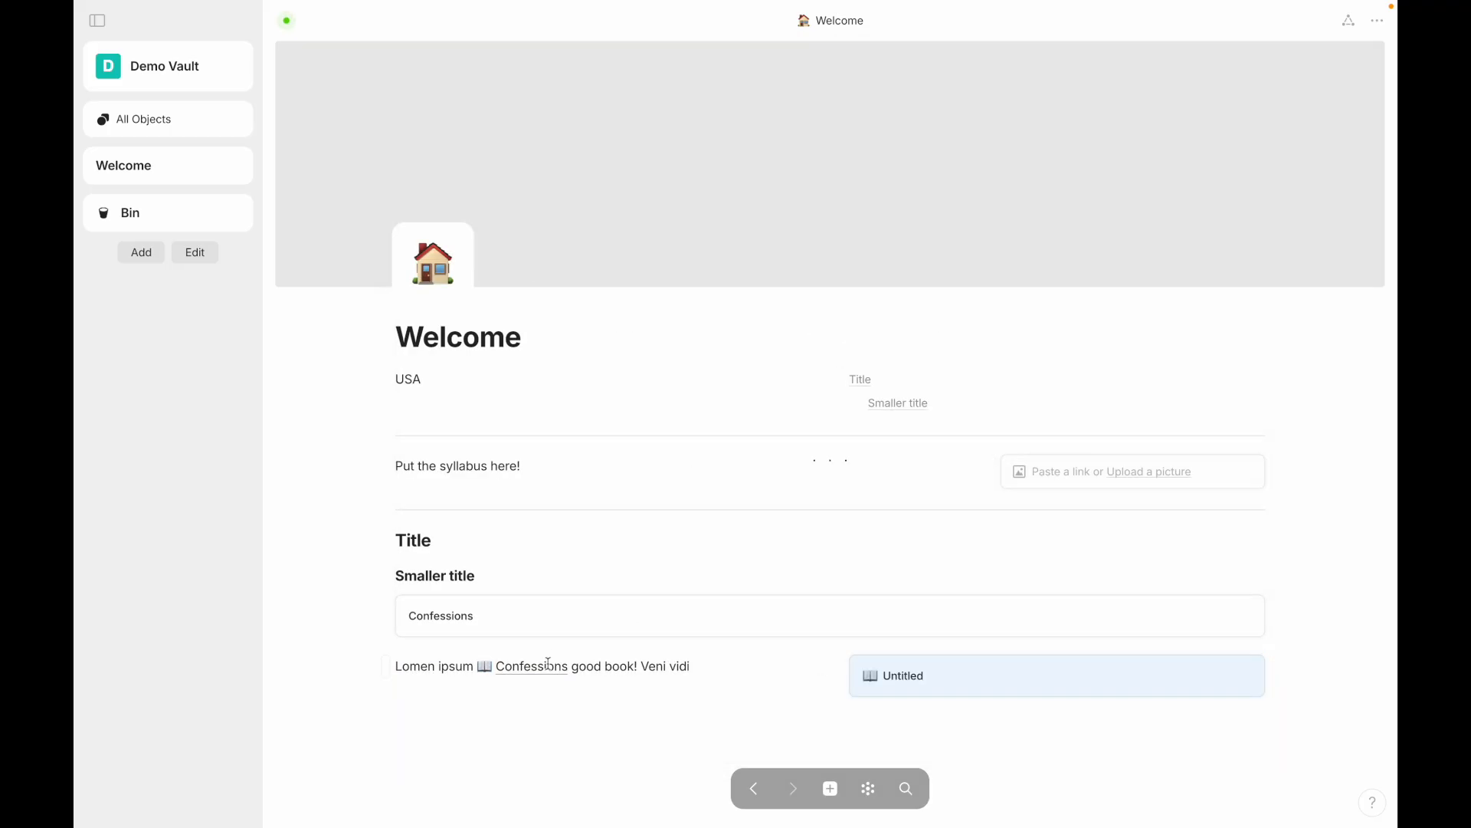
# Step: Bring up the object mention list and the block command list after "Veni vidi" and discard both
pyautogui.click(444, 666)
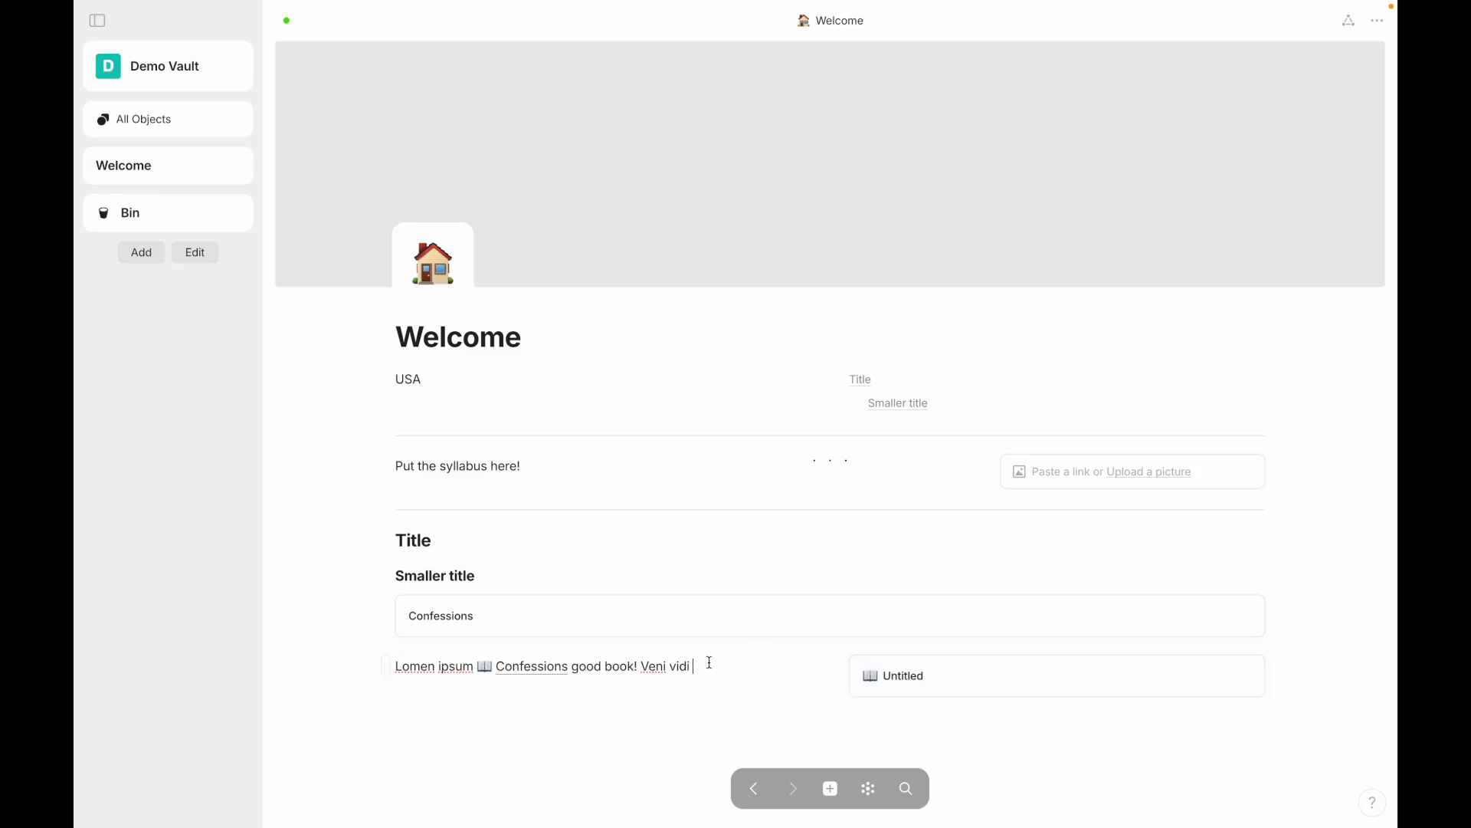
pyautogui.write('@')
pyautogui.press('BackSpace')
pyautogui.write('/')
pyautogui.press('BackSpace')
pyautogui.scroll(-3, 563, 664)
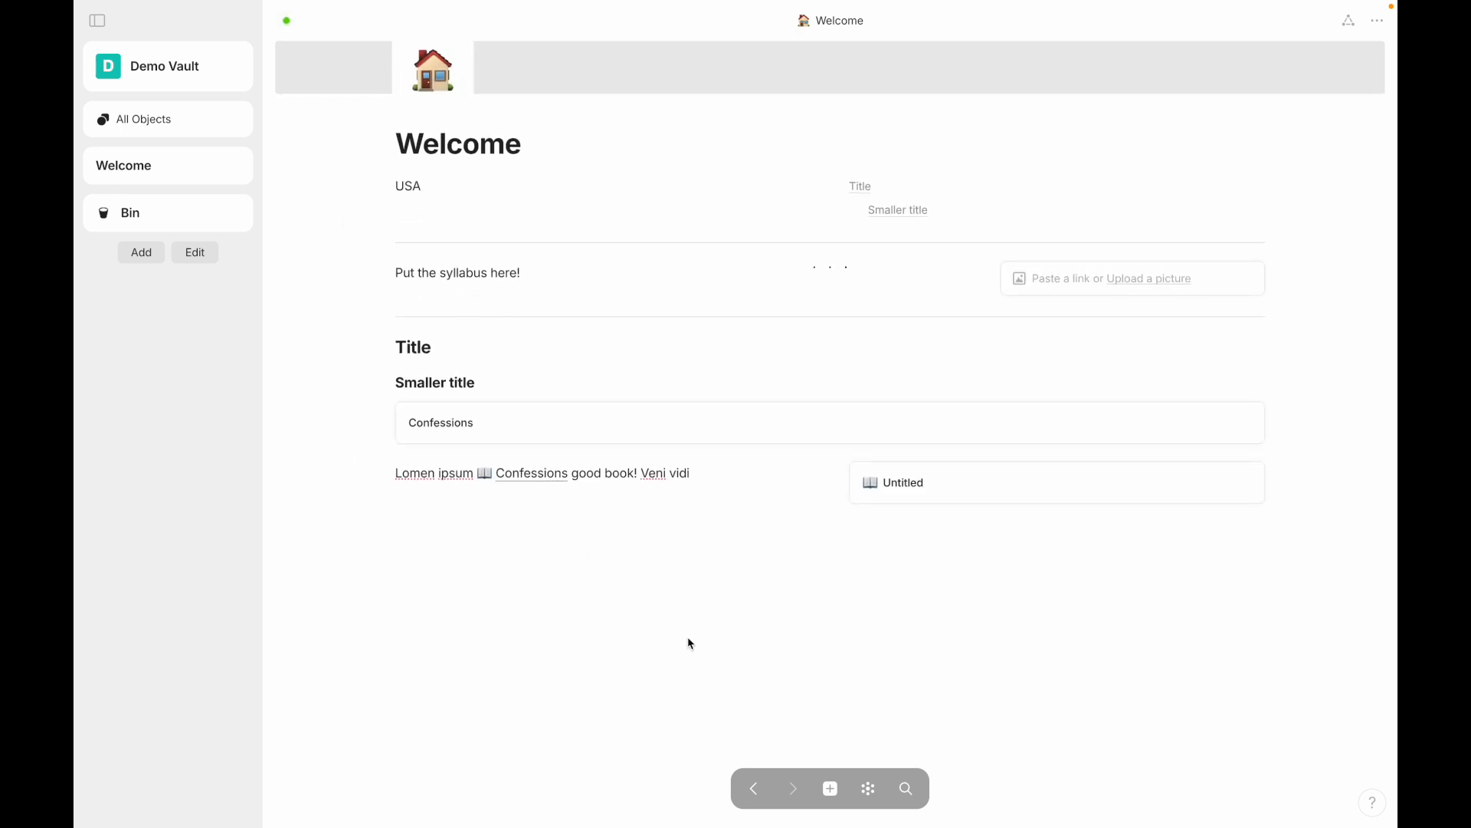
pyautogui.scroll(-2, 568, 431)
pyautogui.scroll(5, 564, 427)
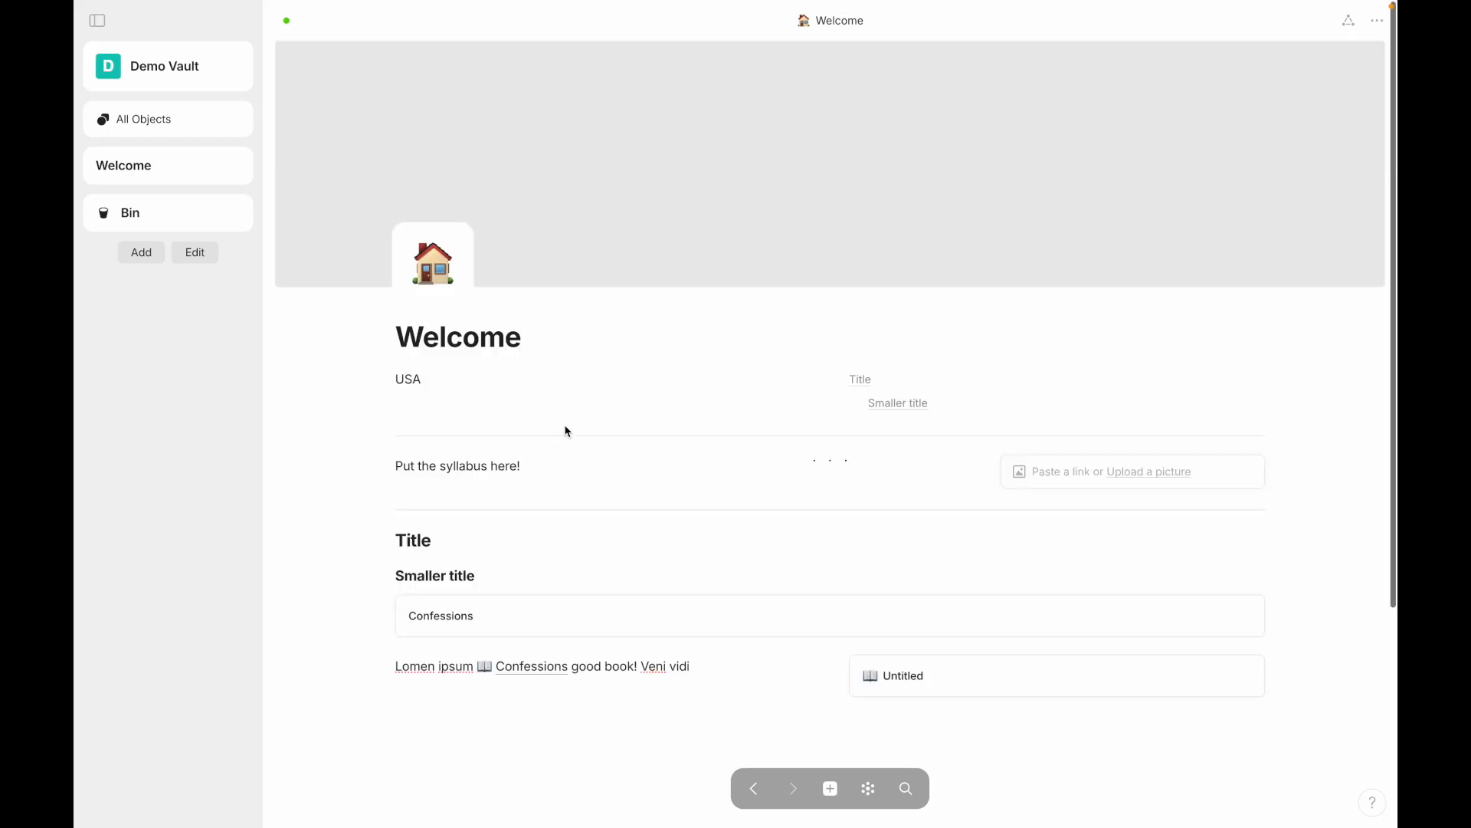
# Step: Examine the Welcome page's links in the Graph and Flow views, following them through Confessions to My Library
pyautogui.click(869, 797)
pyautogui.moveTo(751, 506); pyautogui.dragTo(685, 433)
pyautogui.click(872, 35)
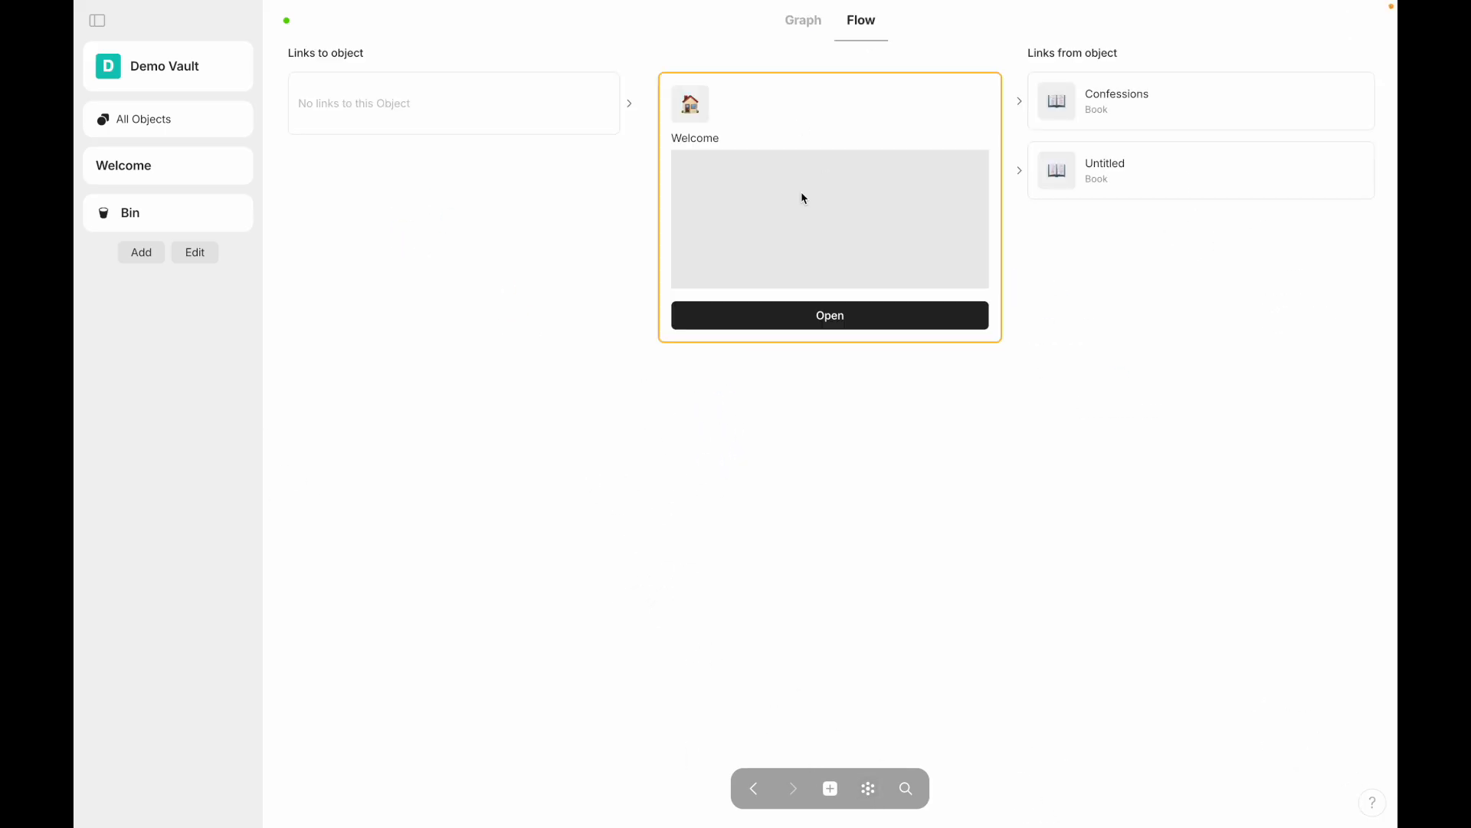
pyautogui.click(1081, 100)
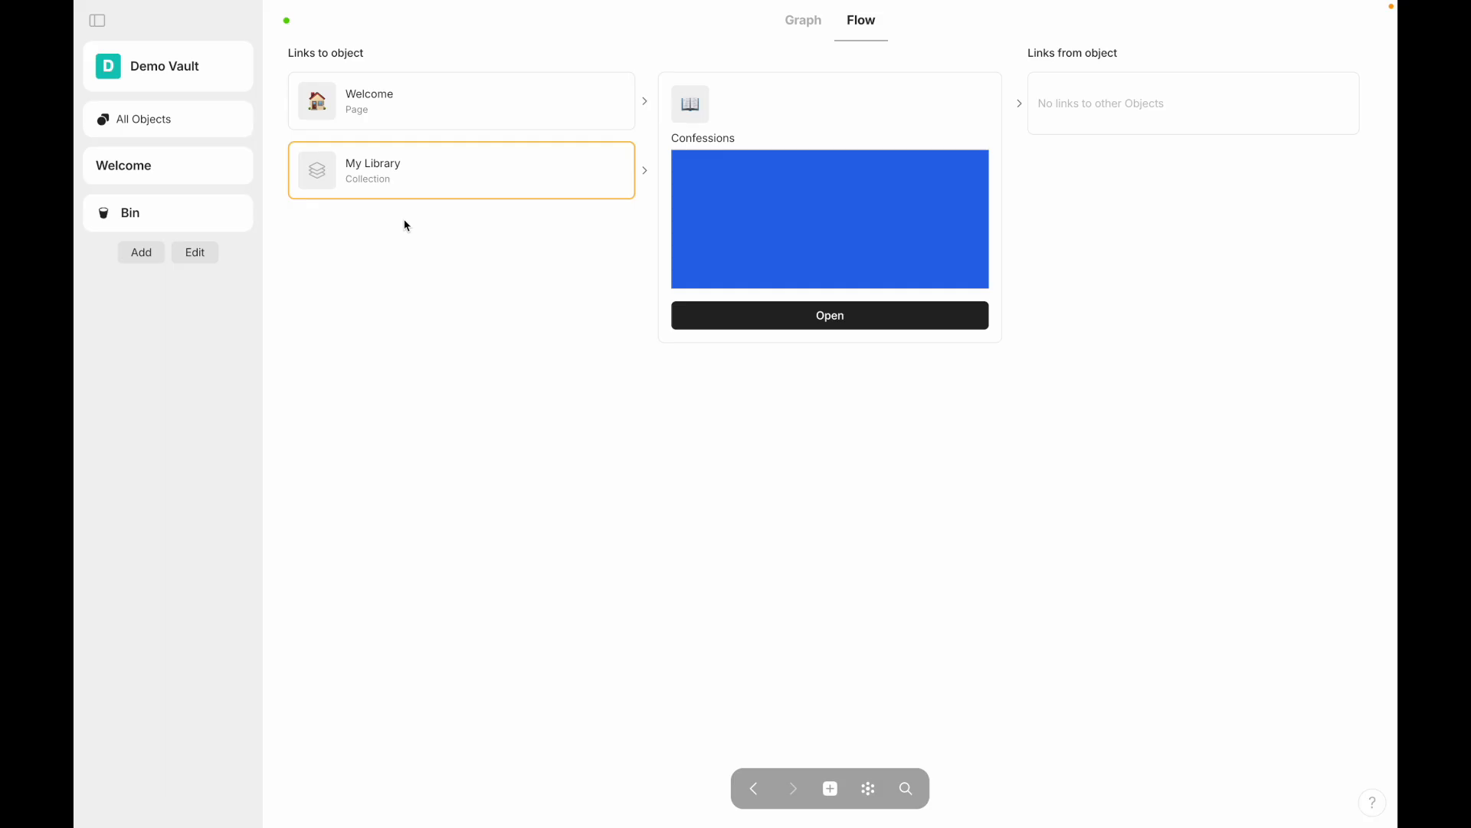
pyautogui.click(380, 178)
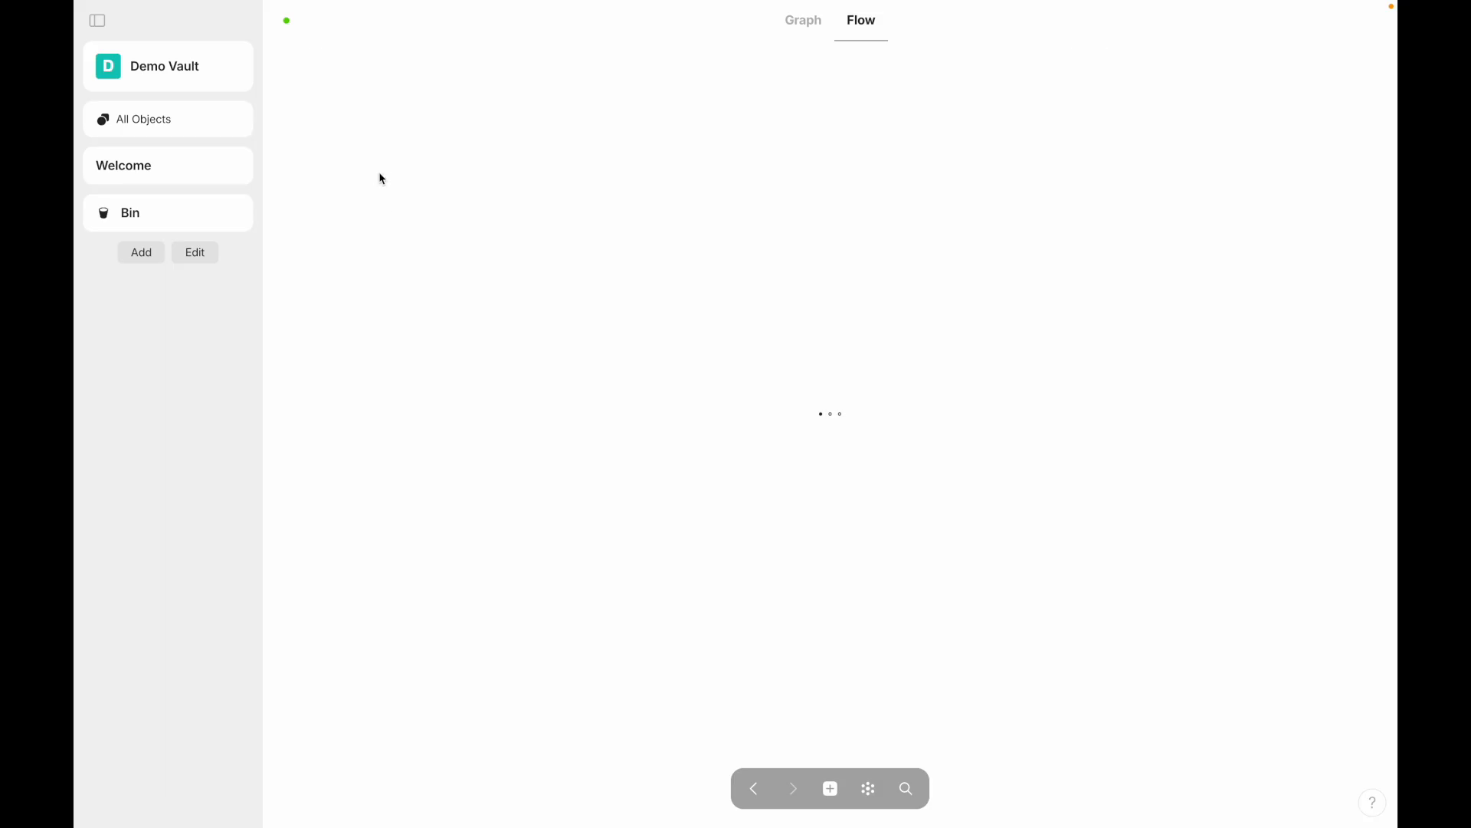
pyautogui.click(803, 20)
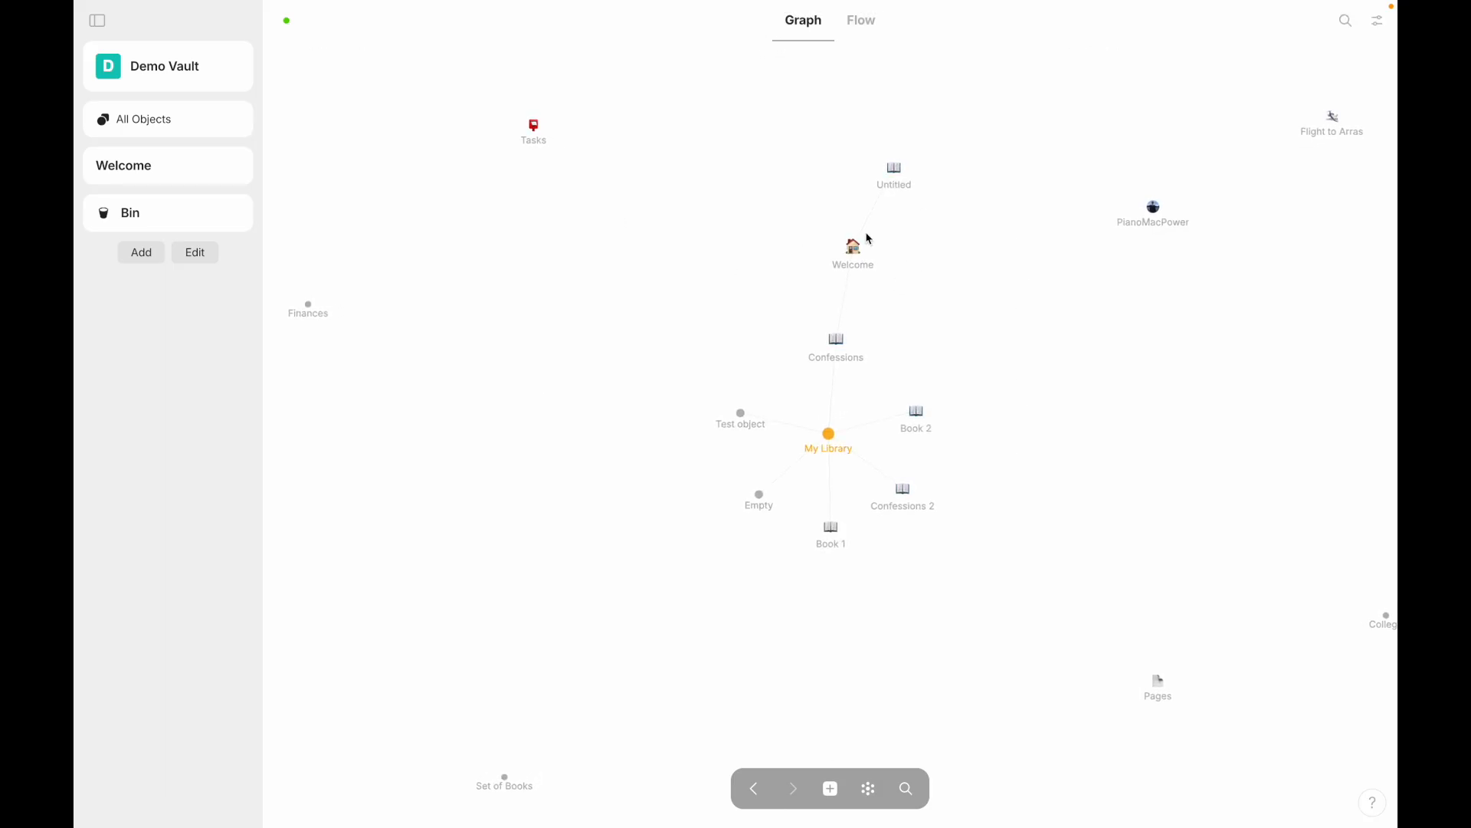
# Step: Open the Welcome page from the graph and delete the text line and the Untitled book card below Confessions
pyautogui.click(854, 249)
pyautogui.scroll(-3, 817, 567)
pyautogui.moveTo(906, 605); pyautogui.dragTo(733, 463)
pyautogui.press('Delete')
pyautogui.scroll(3, 732, 498)
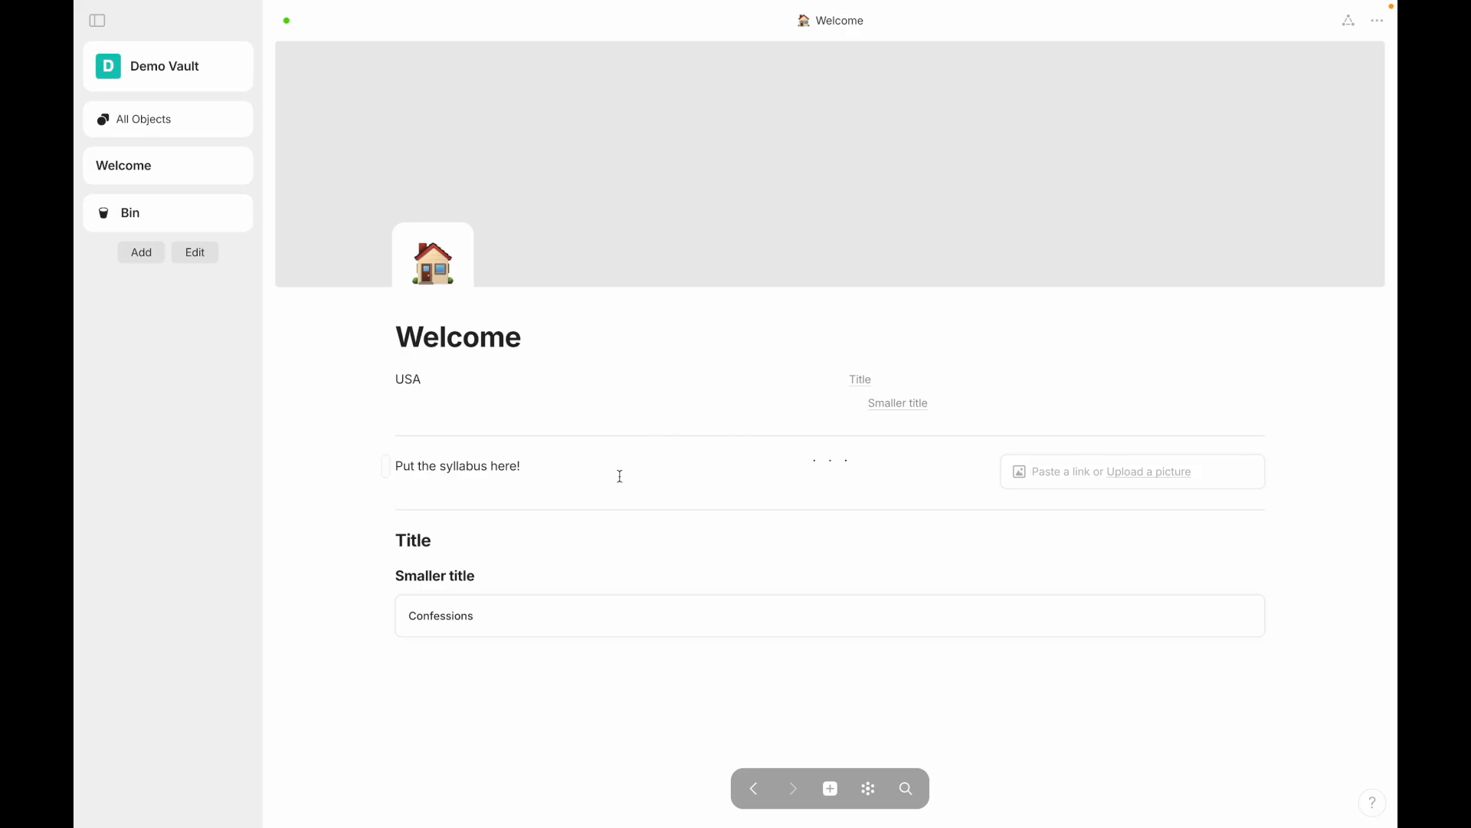
# Step: Show the vault's list of spaces beside the sidebar with the Demo Vault space selected
pyautogui.scroll(-3, 691, 357)
pyautogui.scroll(3, 689, 361)
pyautogui.rightClick(104, 25)
pyautogui.click(112, 56)
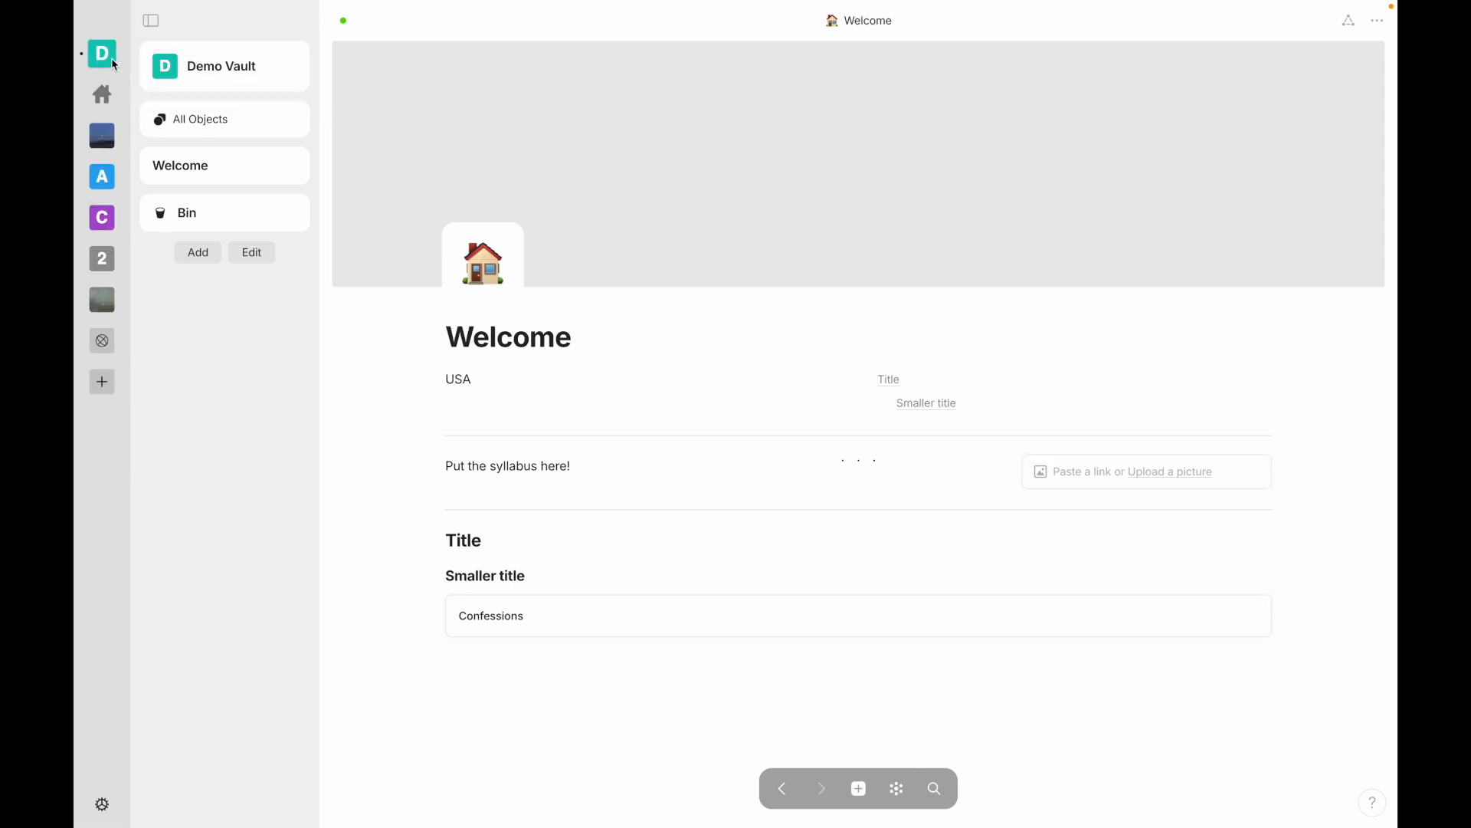
# Step: Open the ANY Experience Gallery and look through its featured experiences, such as Community Space, Daily Journal and Data Vault
pyautogui.click(107, 341)
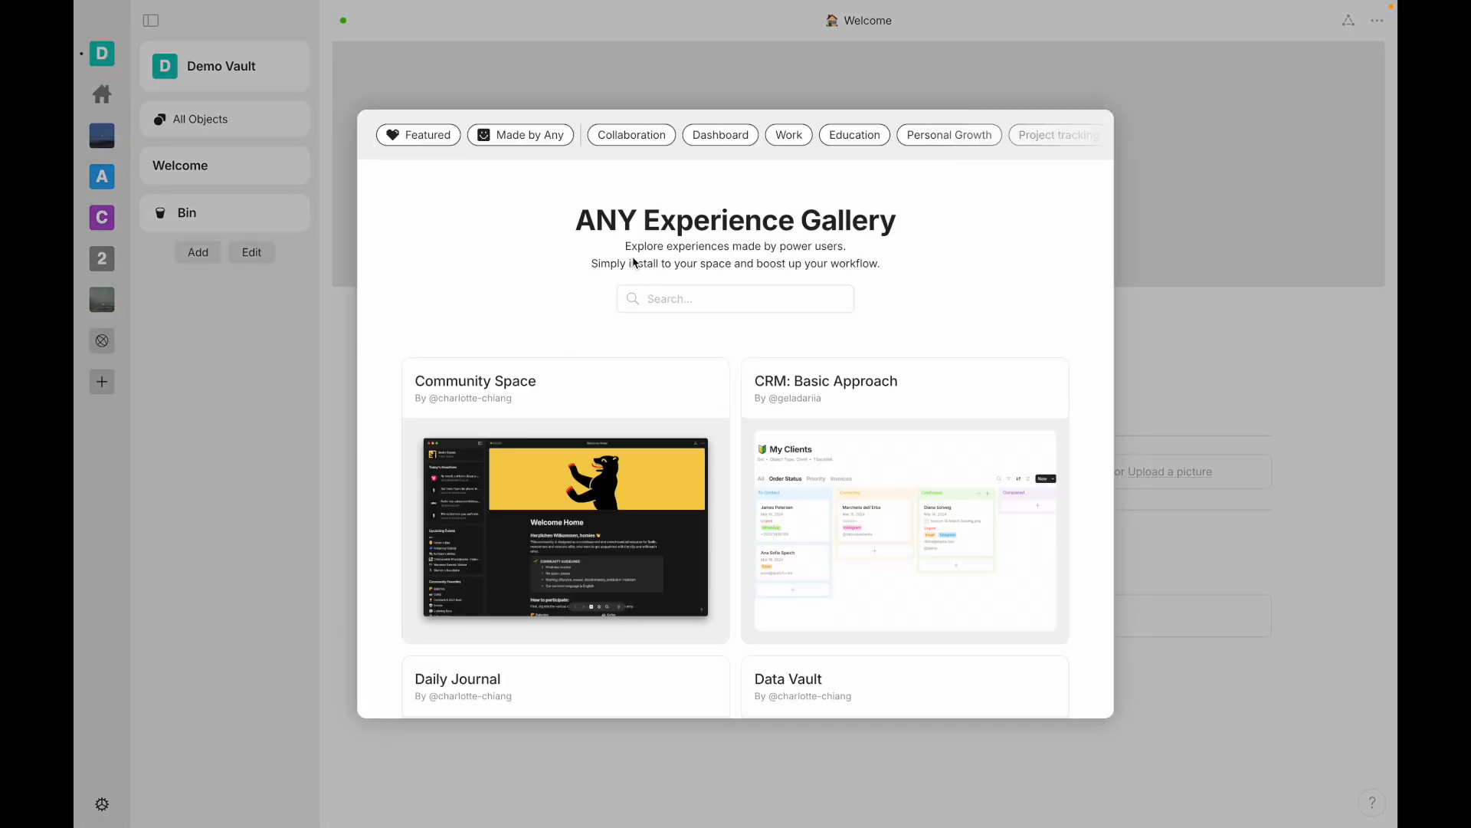
pyautogui.scroll(-1, 635, 262)
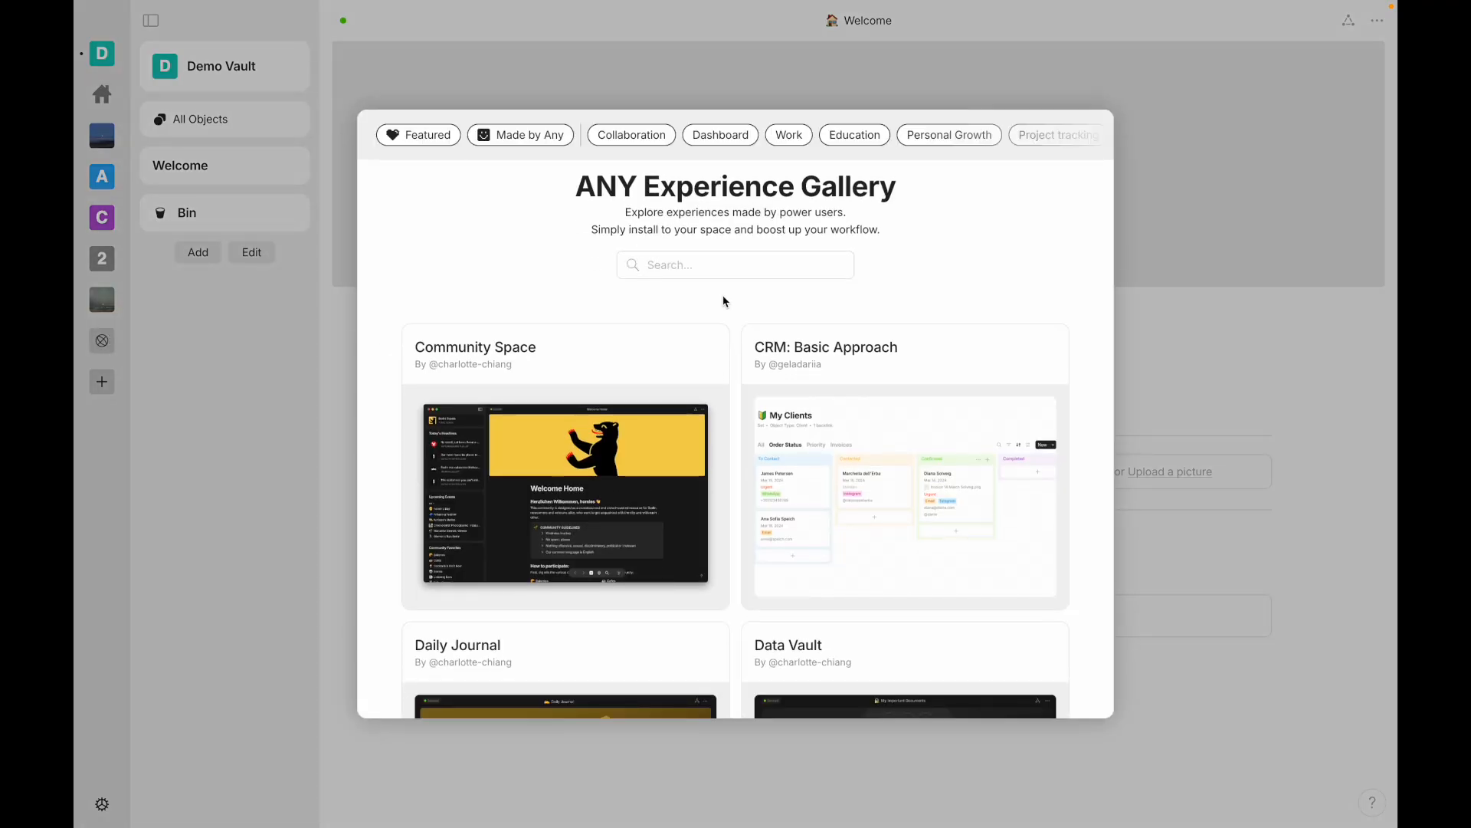
pyautogui.scroll(-2, 726, 295)
pyautogui.scroll(-2, 580, 607)
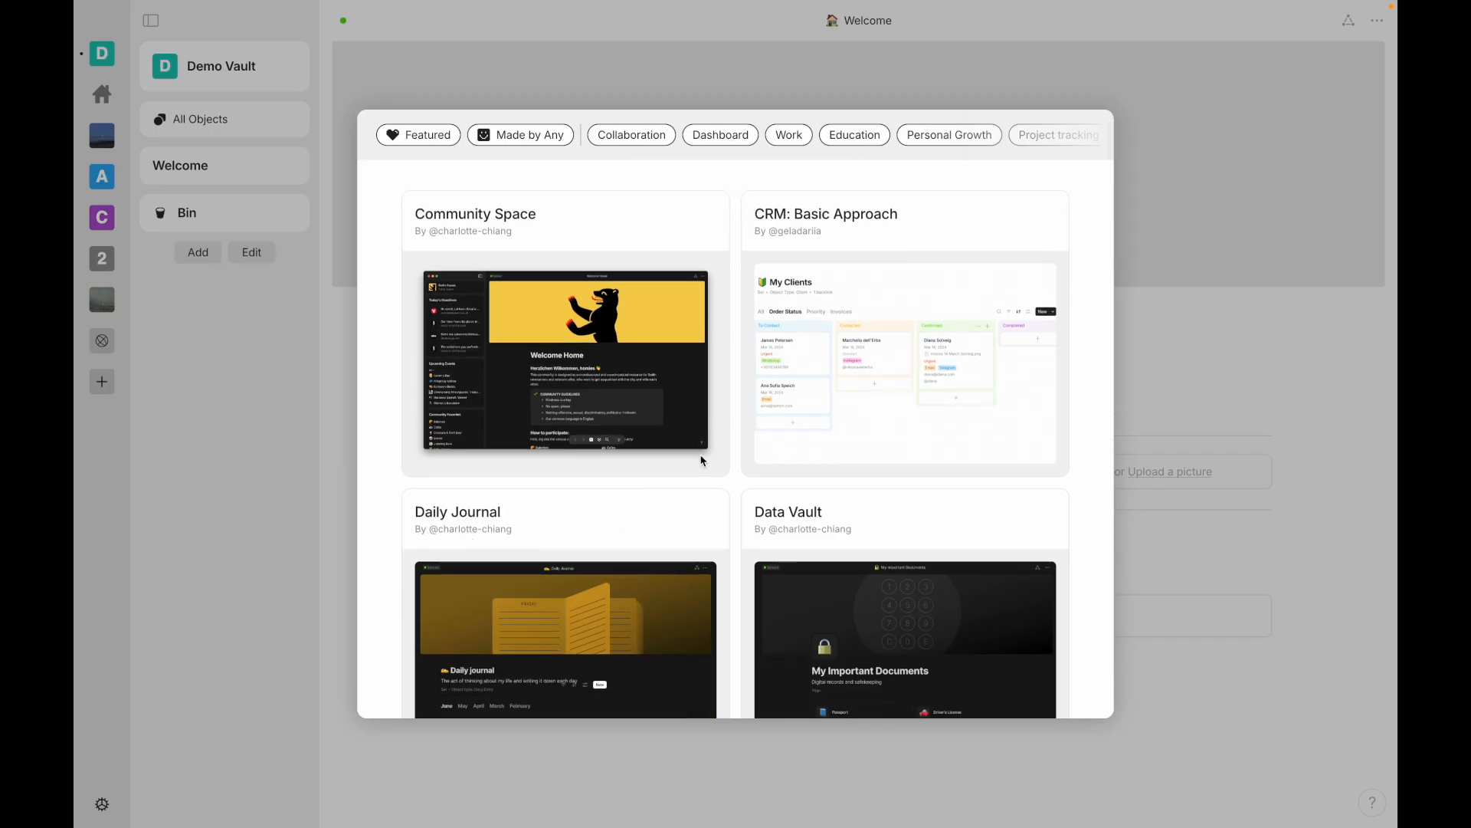
pyautogui.scroll(2, 761, 447)
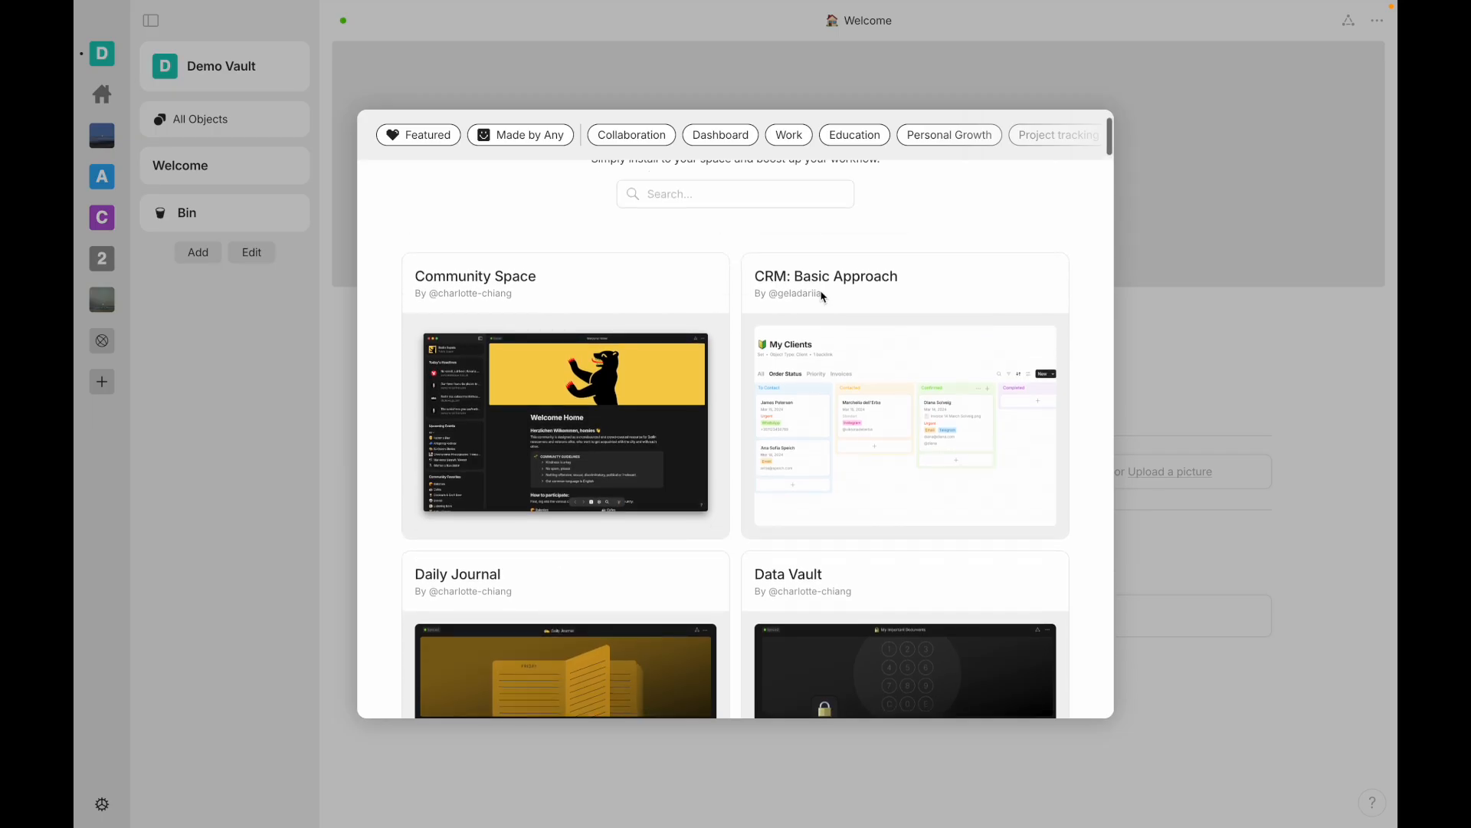
pyautogui.scroll(-3, 726, 312)
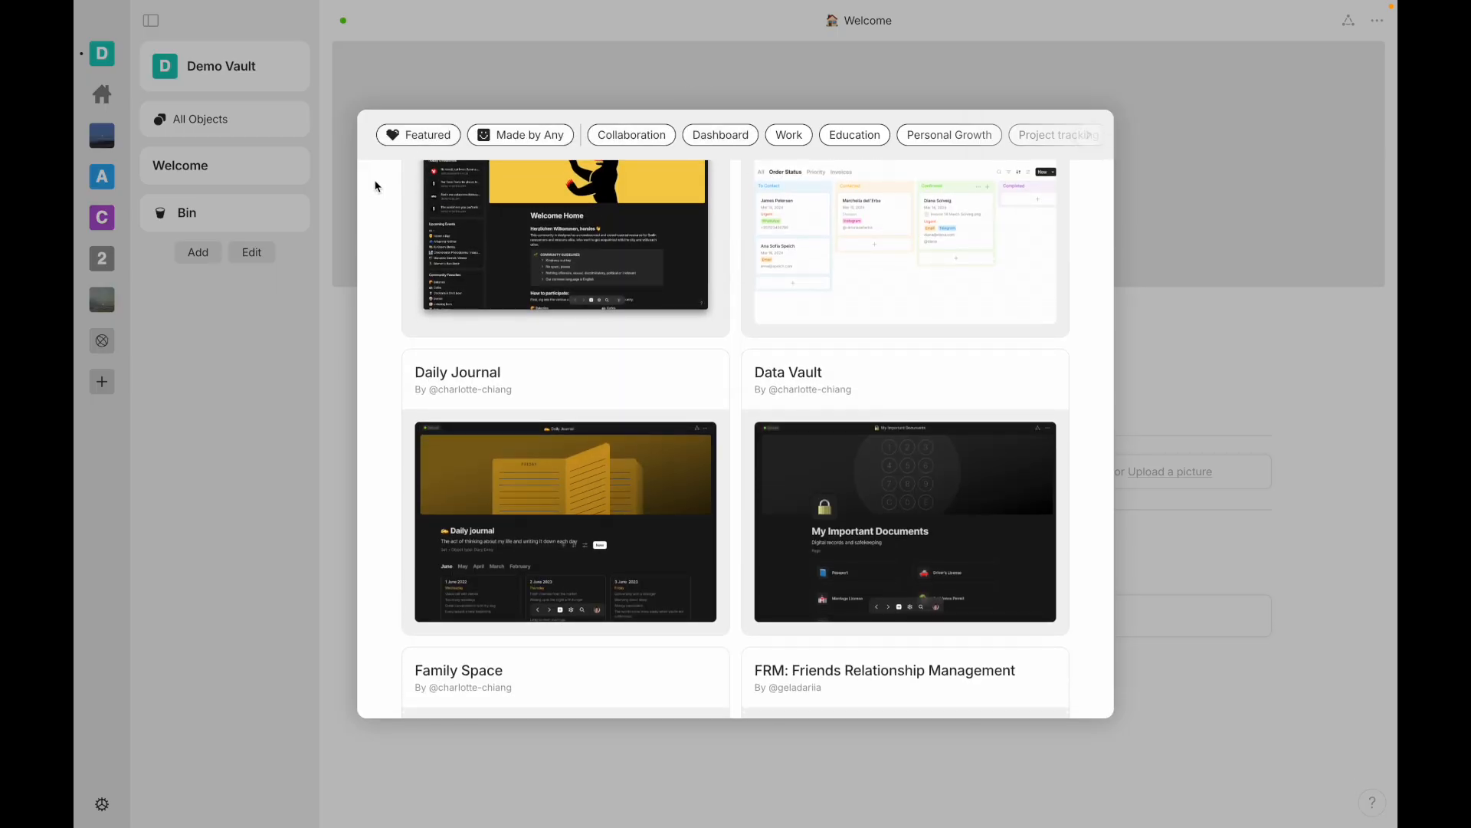
# Step: Browse the Experience Gallery from the featured experiences down to the community-made ones around Advanced Project Management
pyautogui.click(418, 136)
pyautogui.click(419, 136)
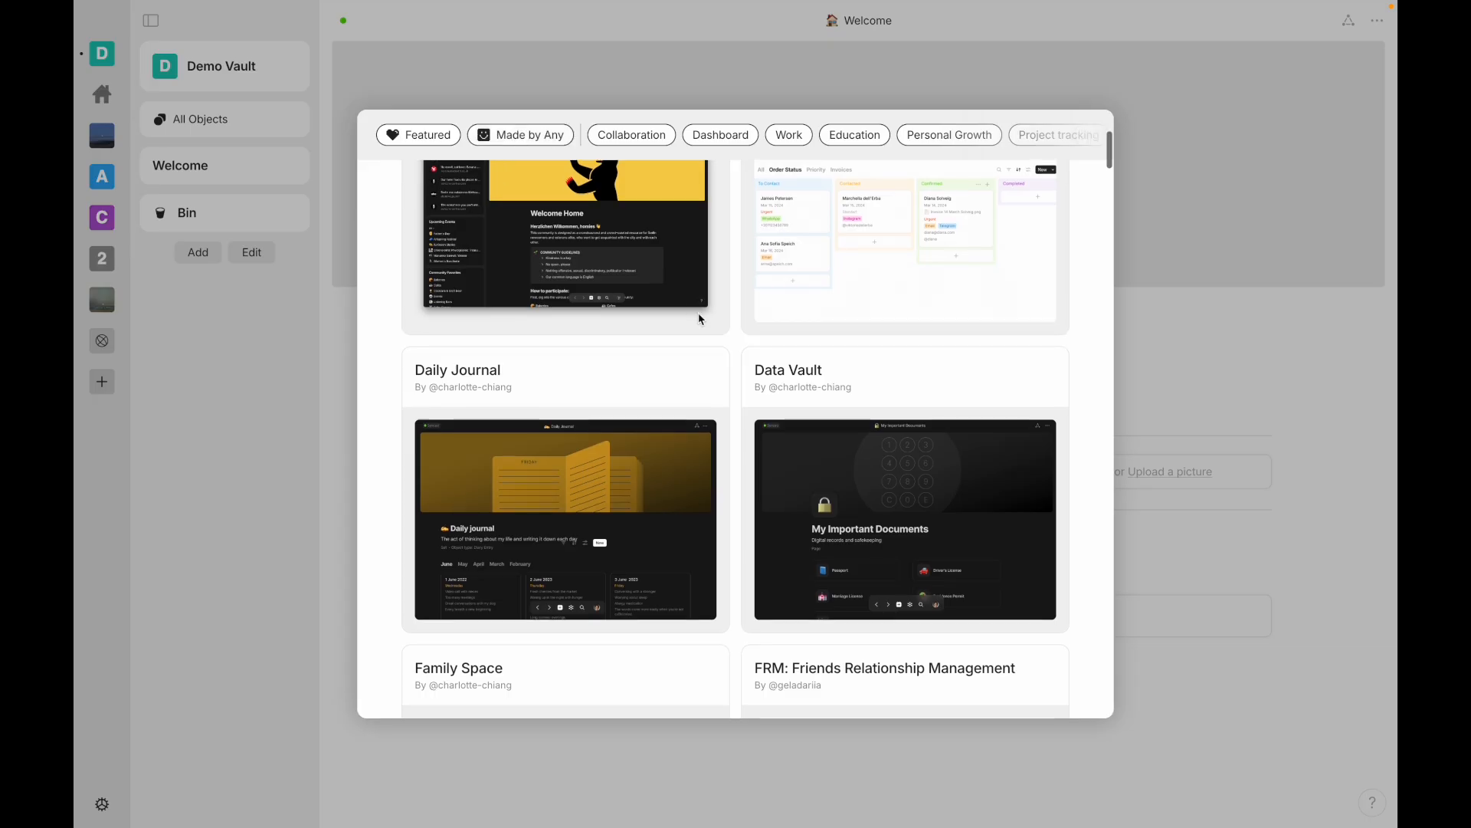
pyautogui.scroll(-2, 702, 320)
pyautogui.scroll(-10, 702, 320)
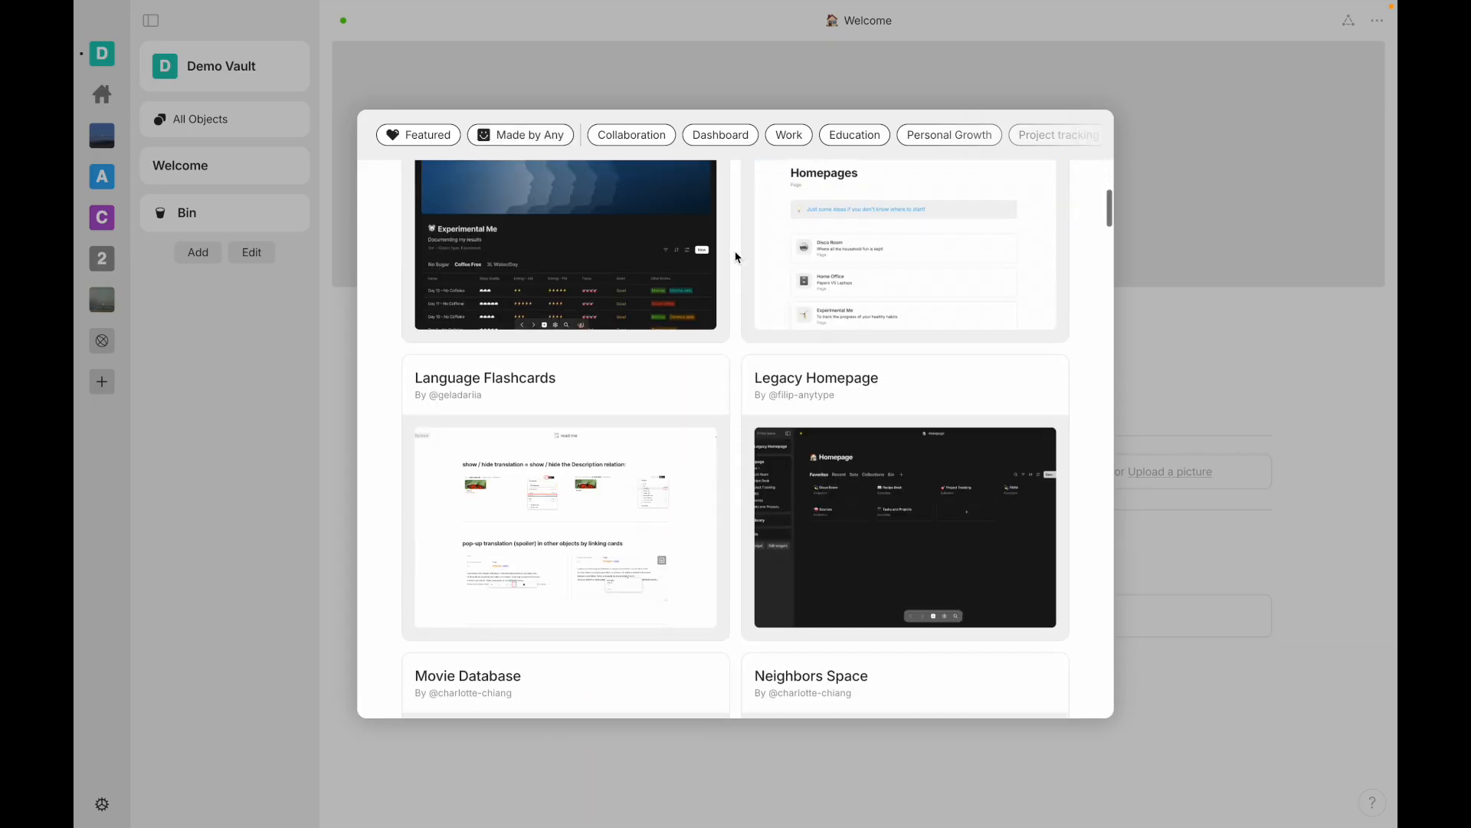
pyautogui.scroll(-6, 738, 257)
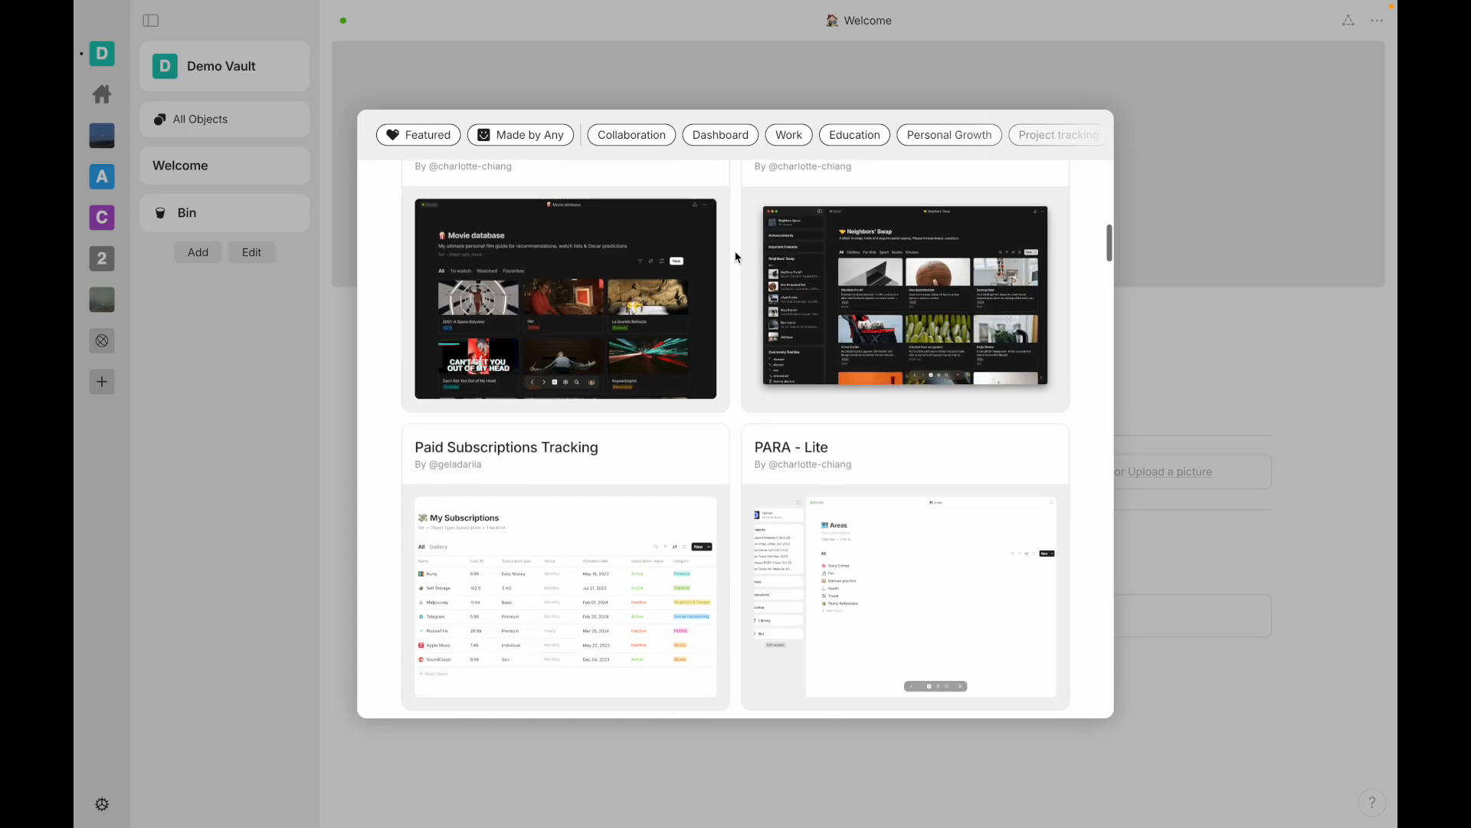
pyautogui.scroll(-3, 738, 257)
pyautogui.scroll(6, 738, 257)
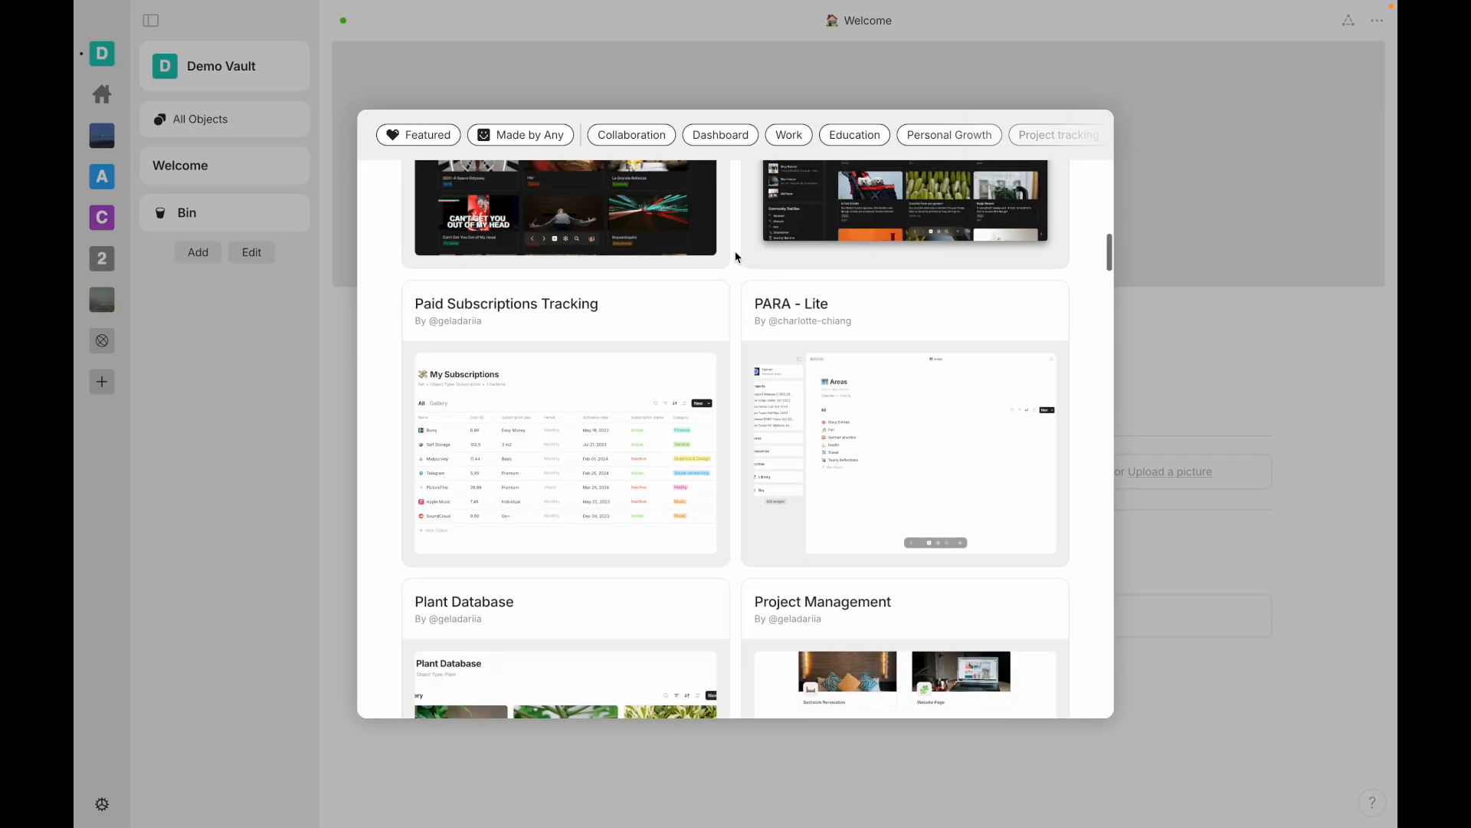
pyautogui.scroll(-6, 611, 220)
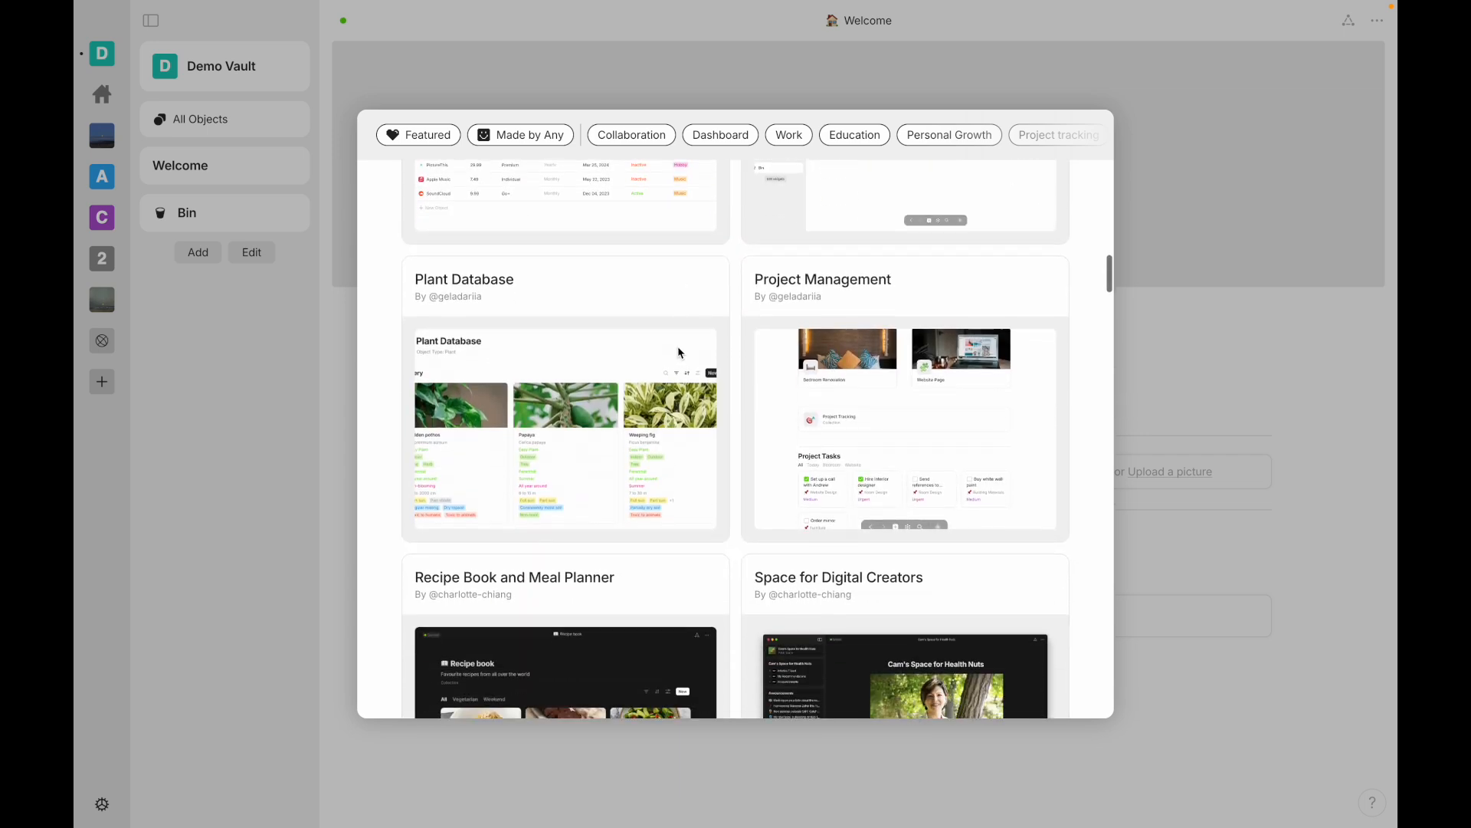
pyautogui.scroll(-6, 843, 389)
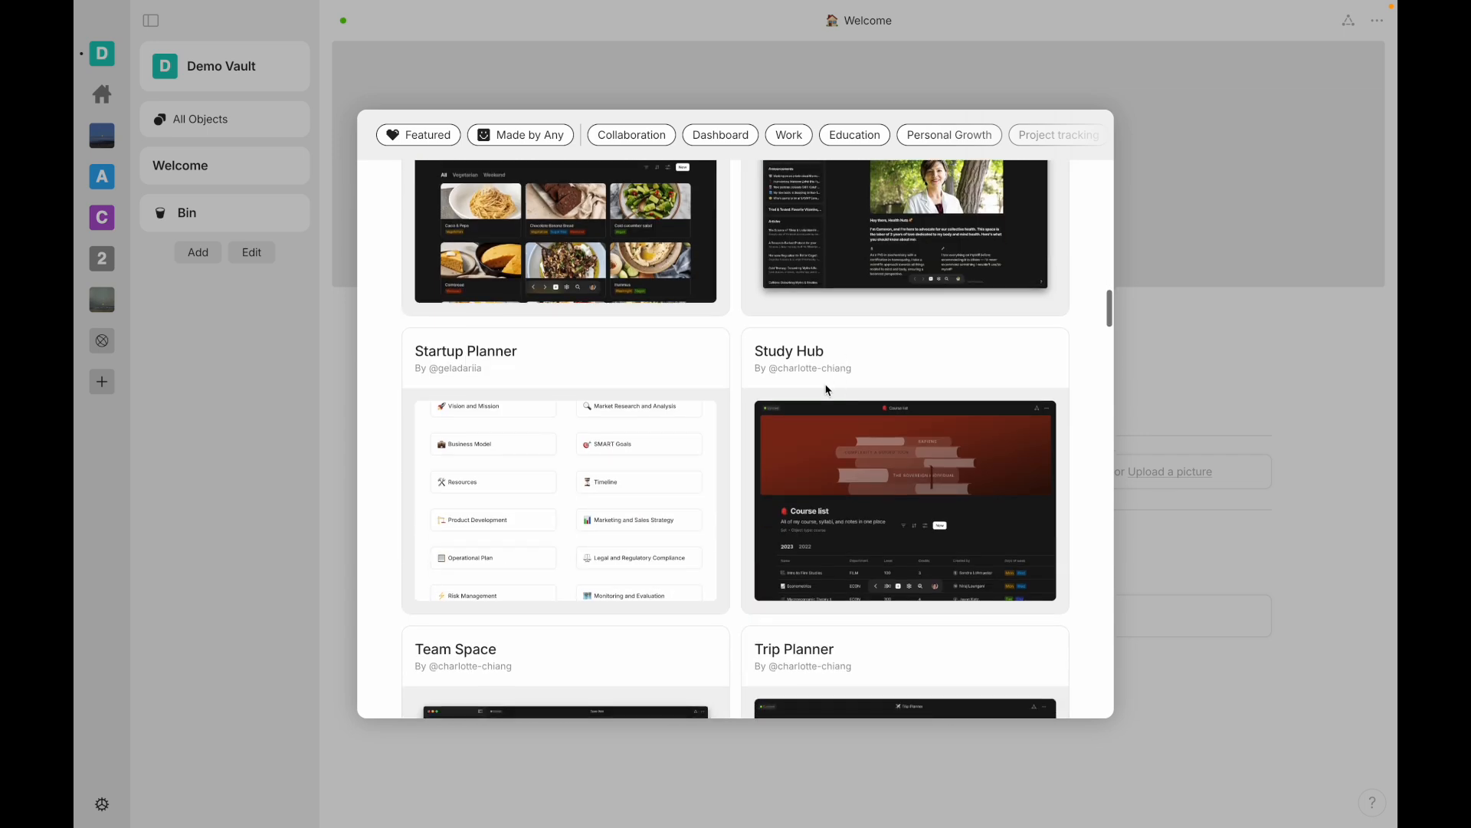
pyautogui.scroll(-7, 843, 391)
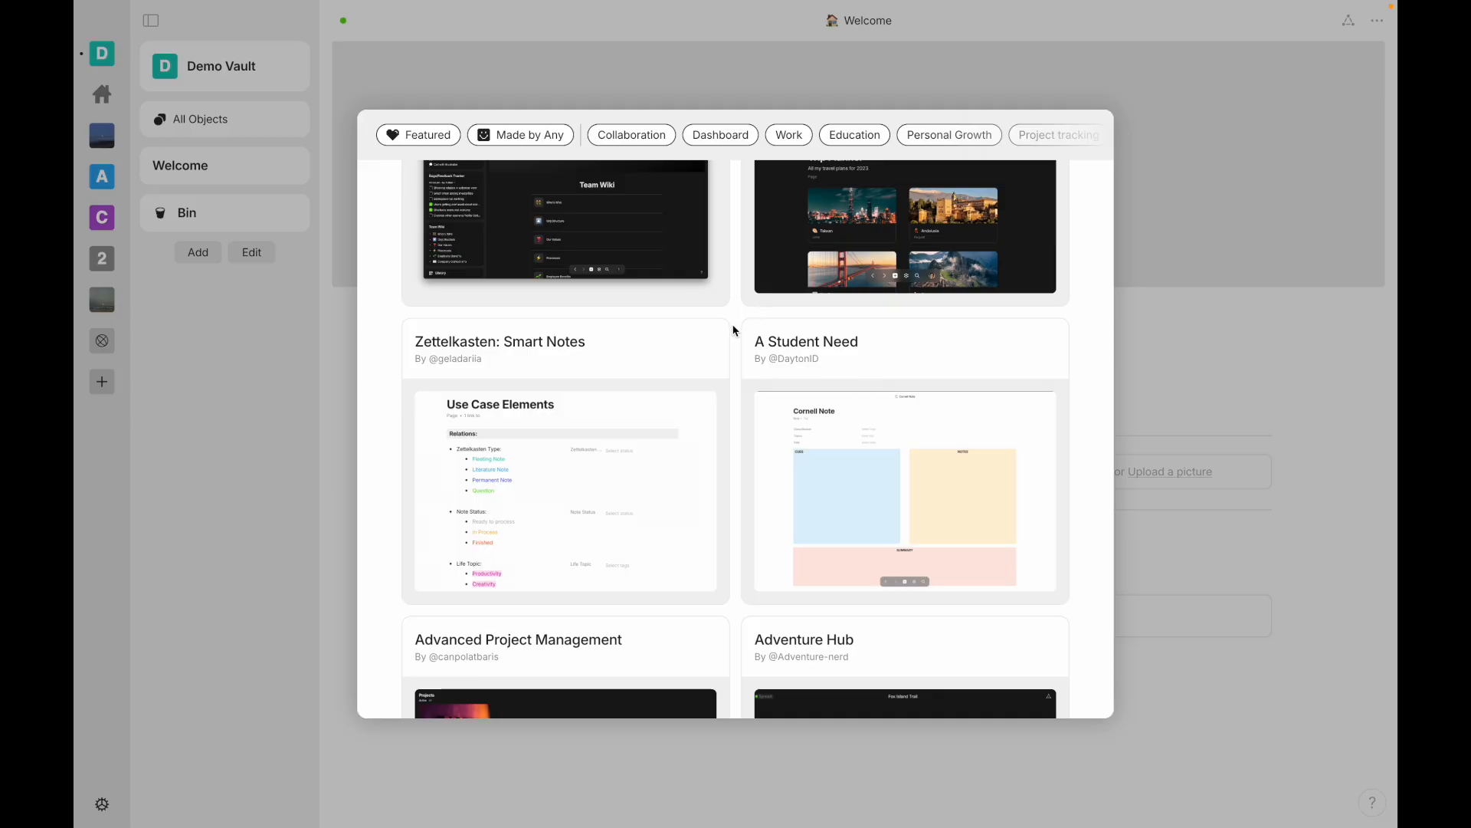
pyautogui.scroll(-5, 736, 314)
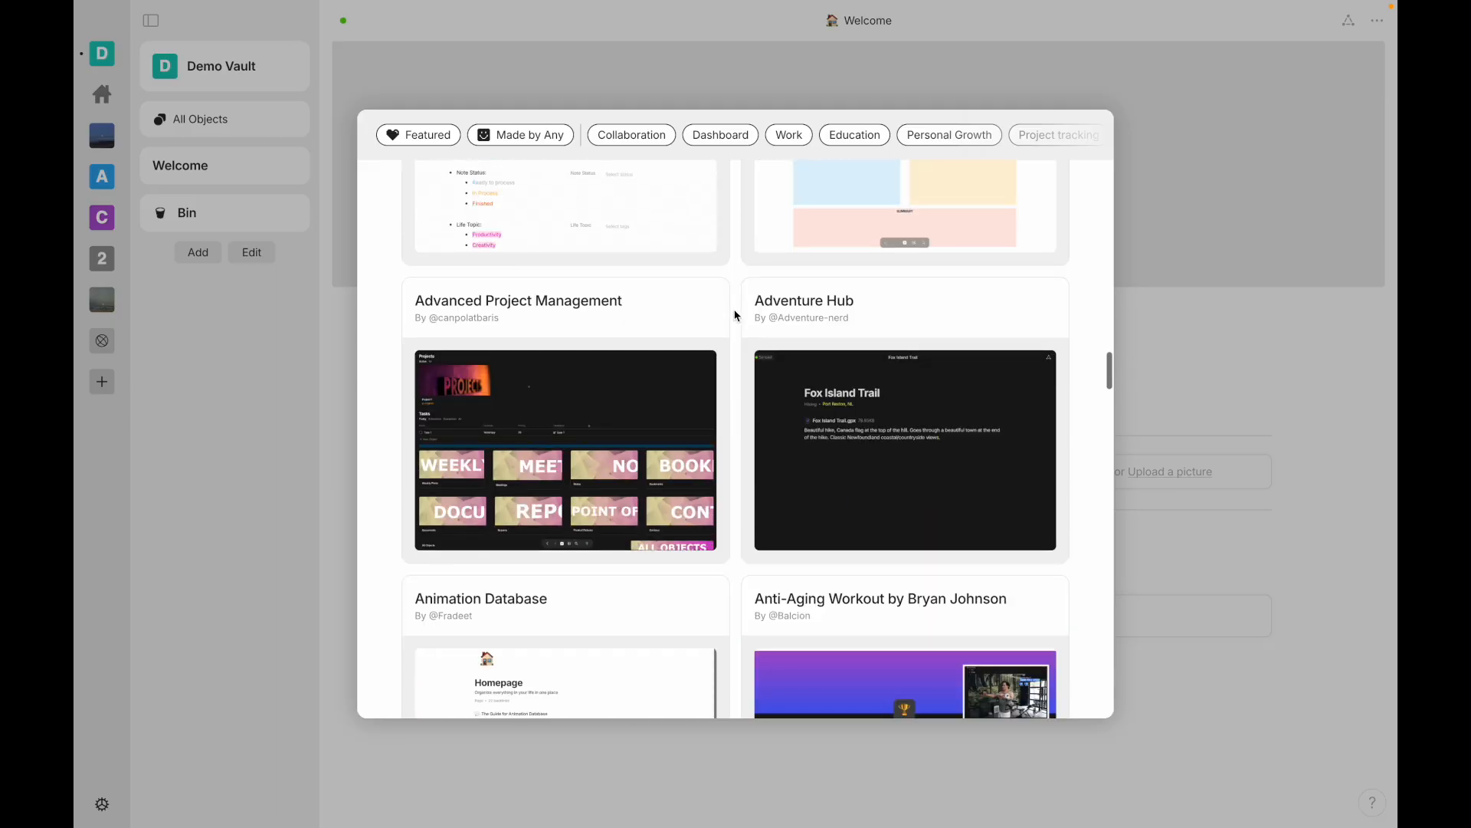
# Step: Install the Advanced Project Management experience from the gallery into a new space
pyautogui.click(625, 276)
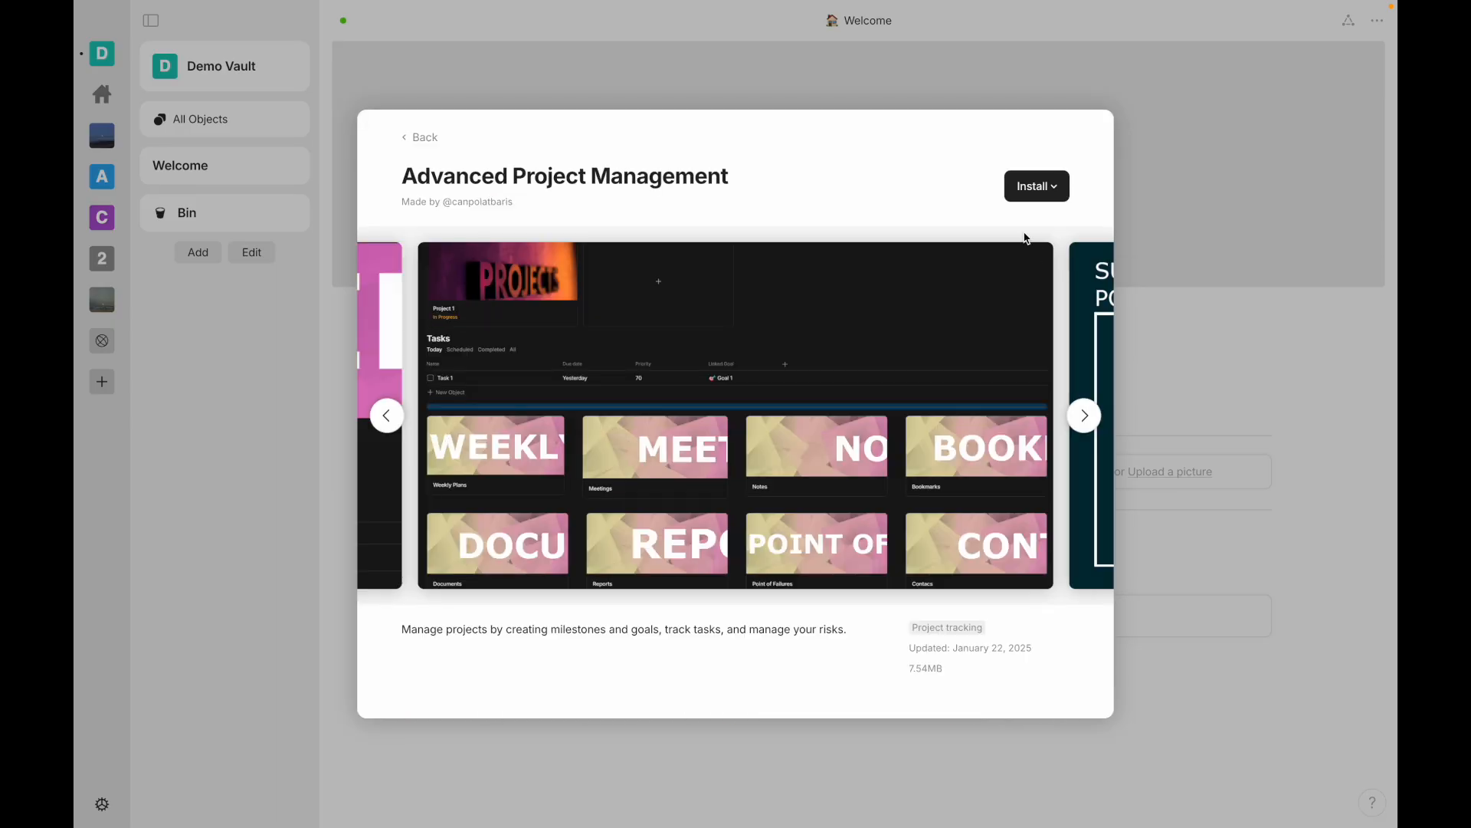
pyautogui.click(1055, 184)
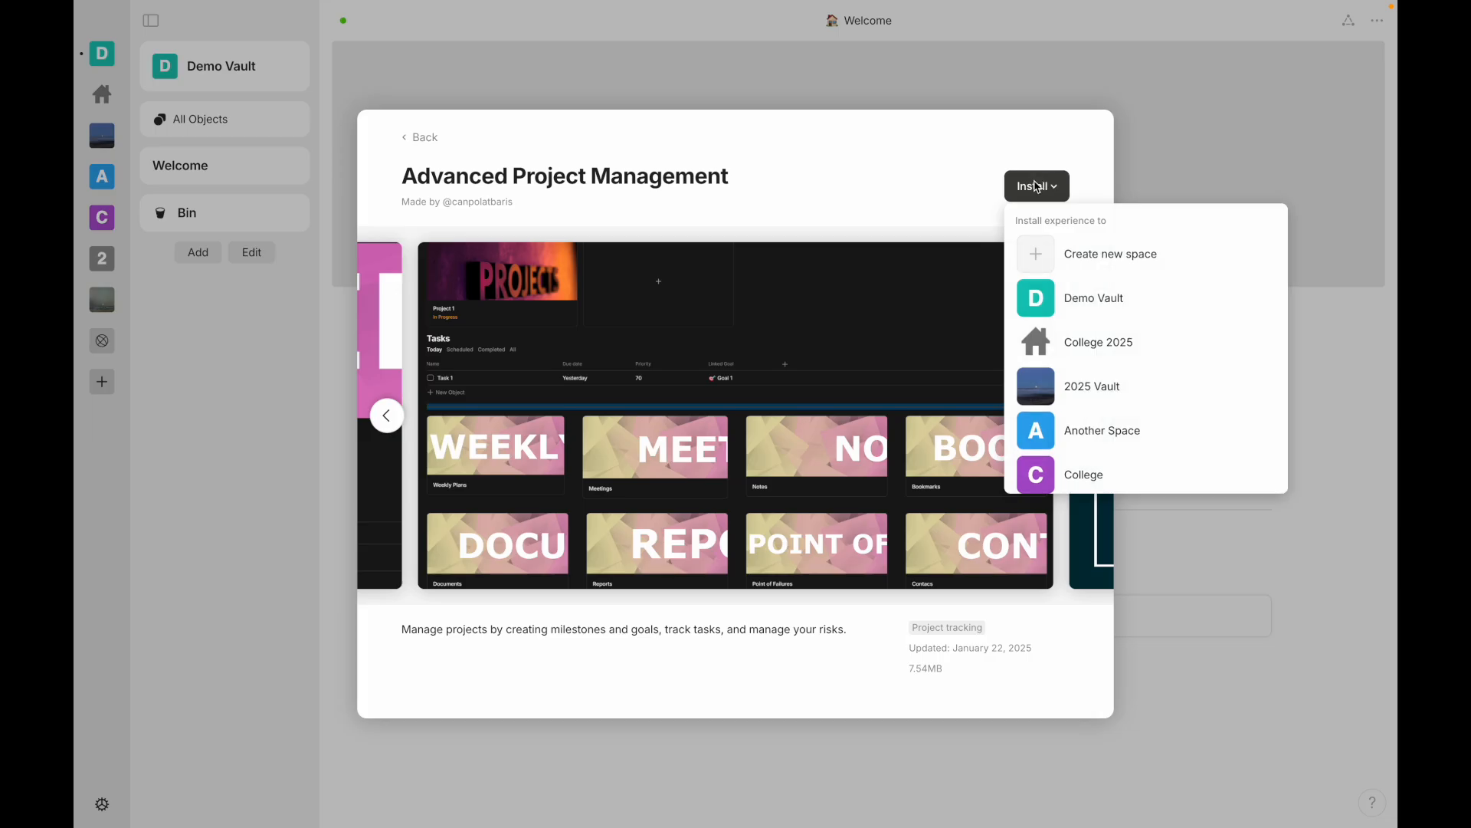
pyautogui.click(1088, 251)
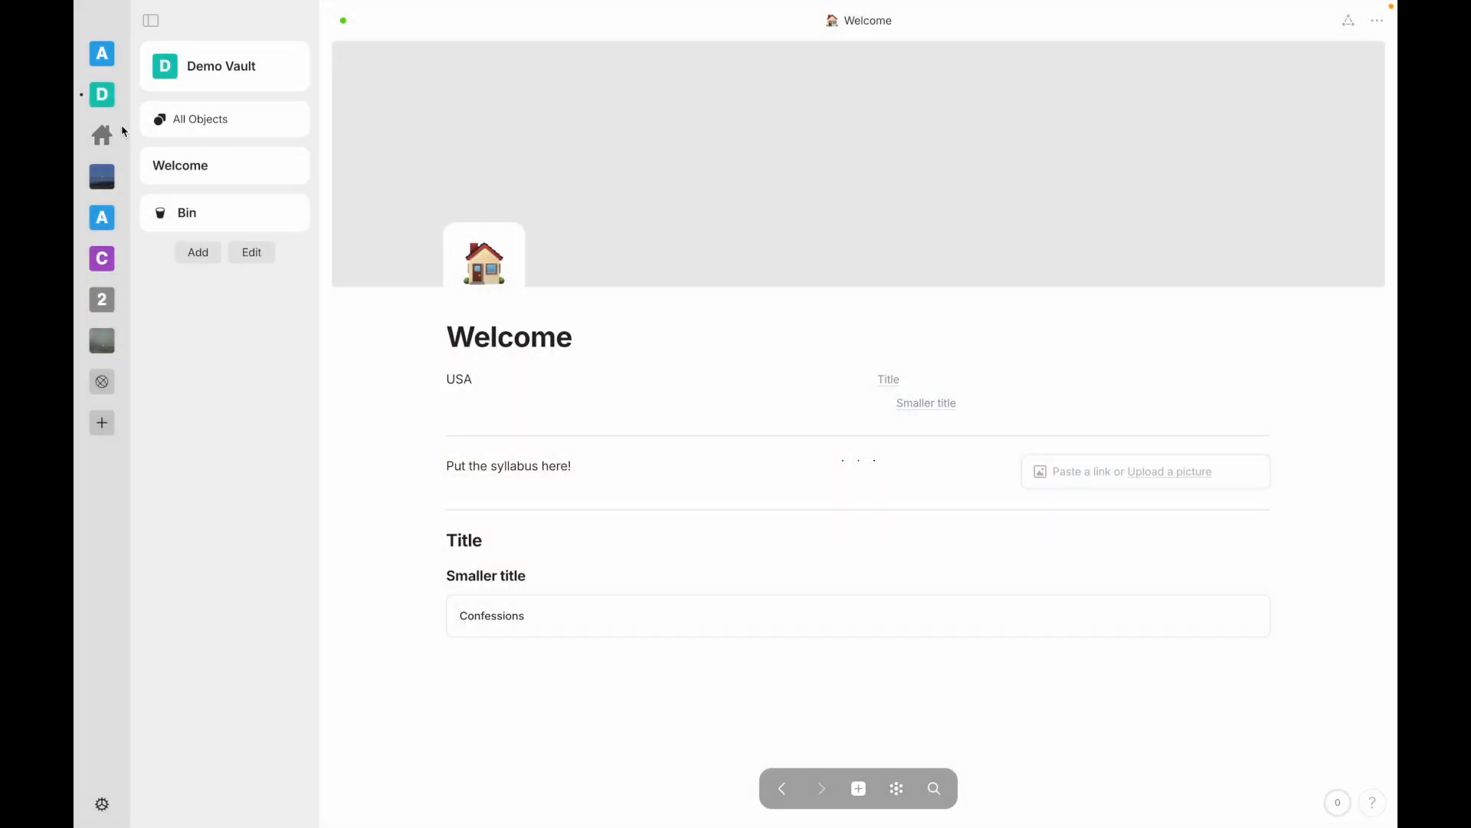
# Step: Open the new Advanced Project Management space and look through its Homepage's projects, tasks and linked category cards
pyautogui.click(108, 64)
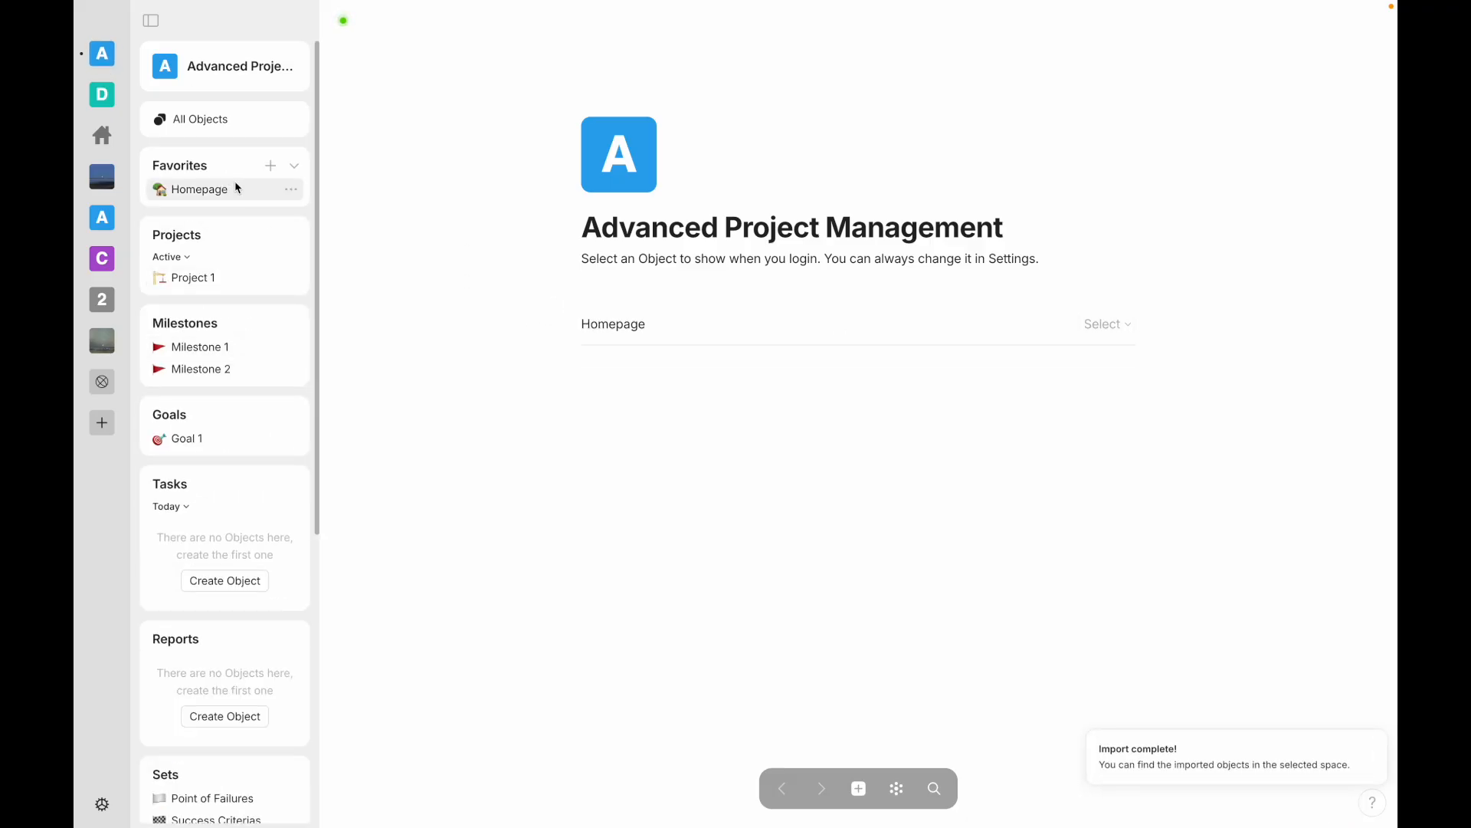
pyautogui.click(218, 190)
pyautogui.scroll(-10, 582, 441)
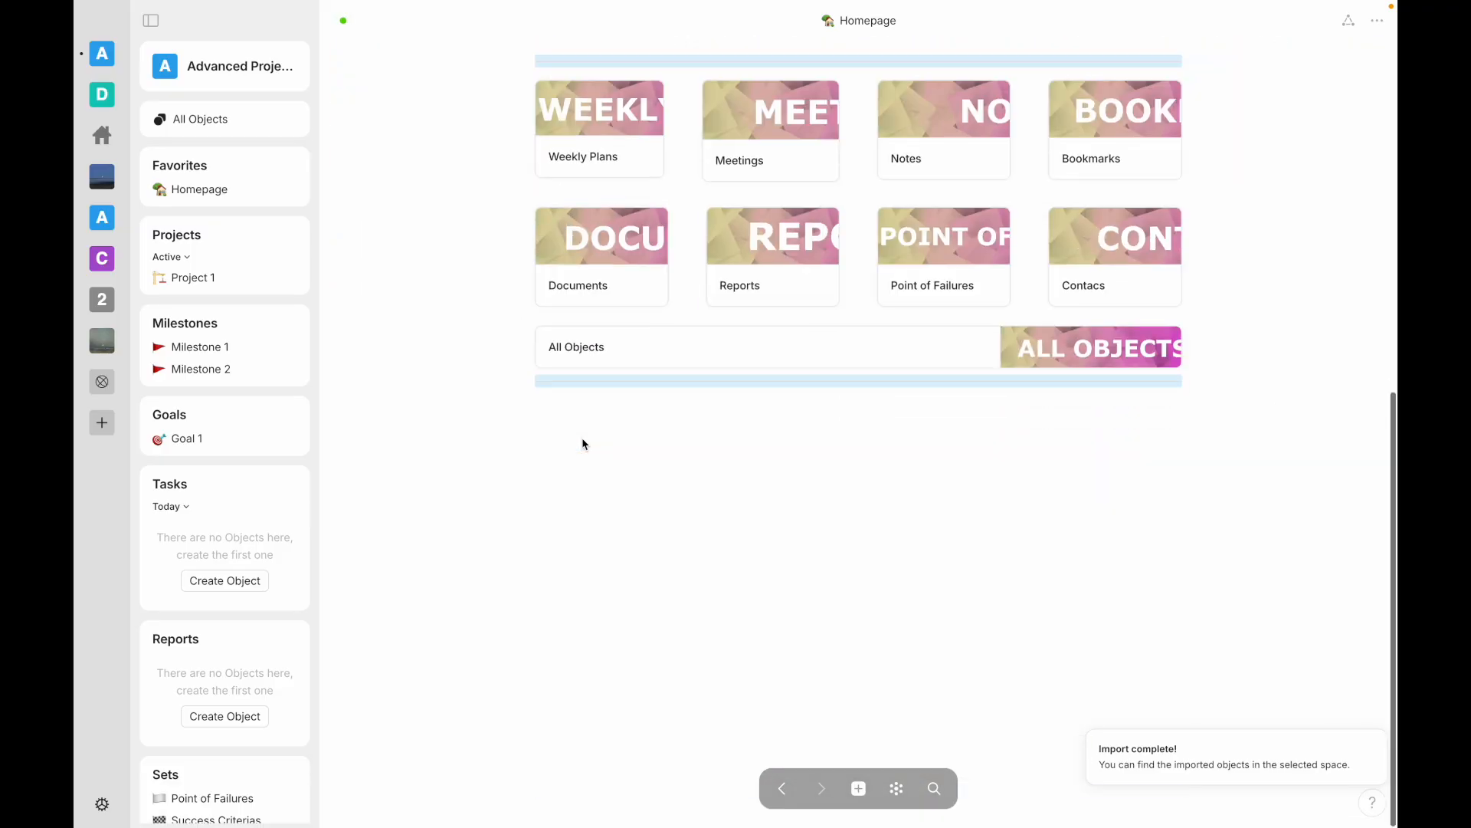
pyautogui.scroll(10, 651, 617)
pyautogui.scroll(-8, 708, 386)
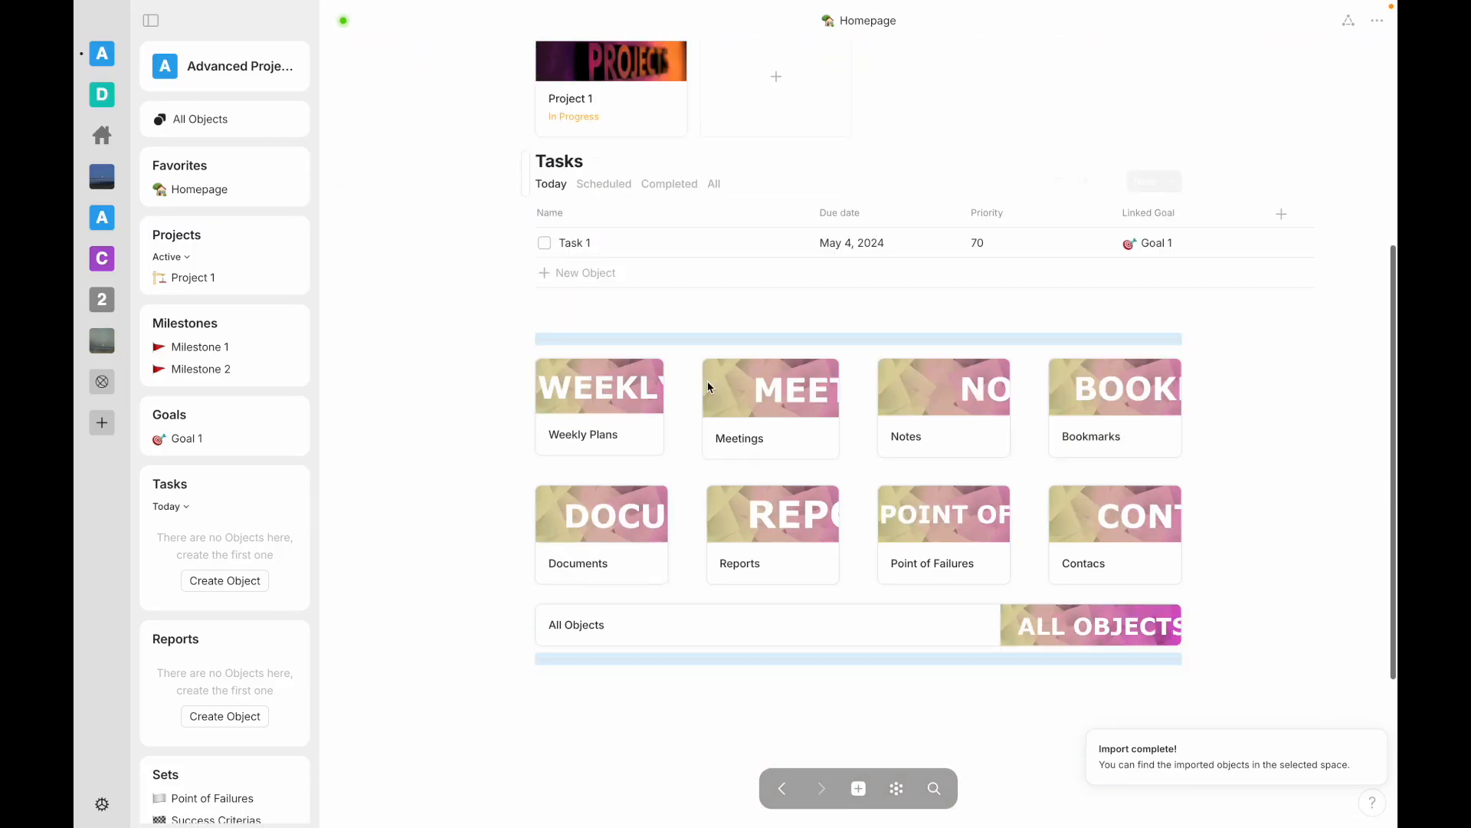
pyautogui.scroll(4, 709, 387)
pyautogui.scroll(-1, 706, 375)
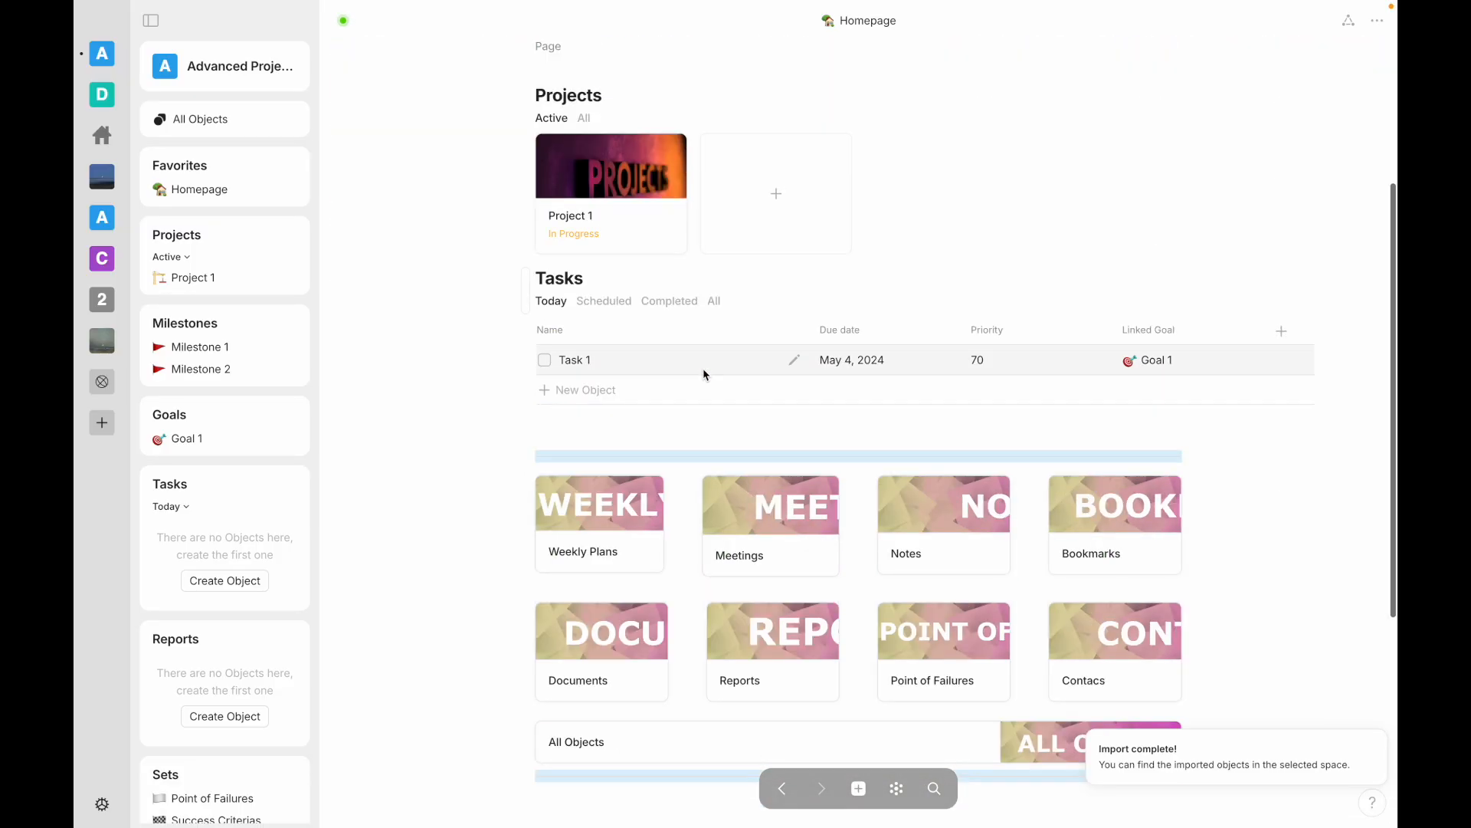
# Step: Examine the object types and relations of the Advanced Project Management space, and view its graph
pyautogui.click(237, 125)
pyautogui.scroll(-1, 242, 258)
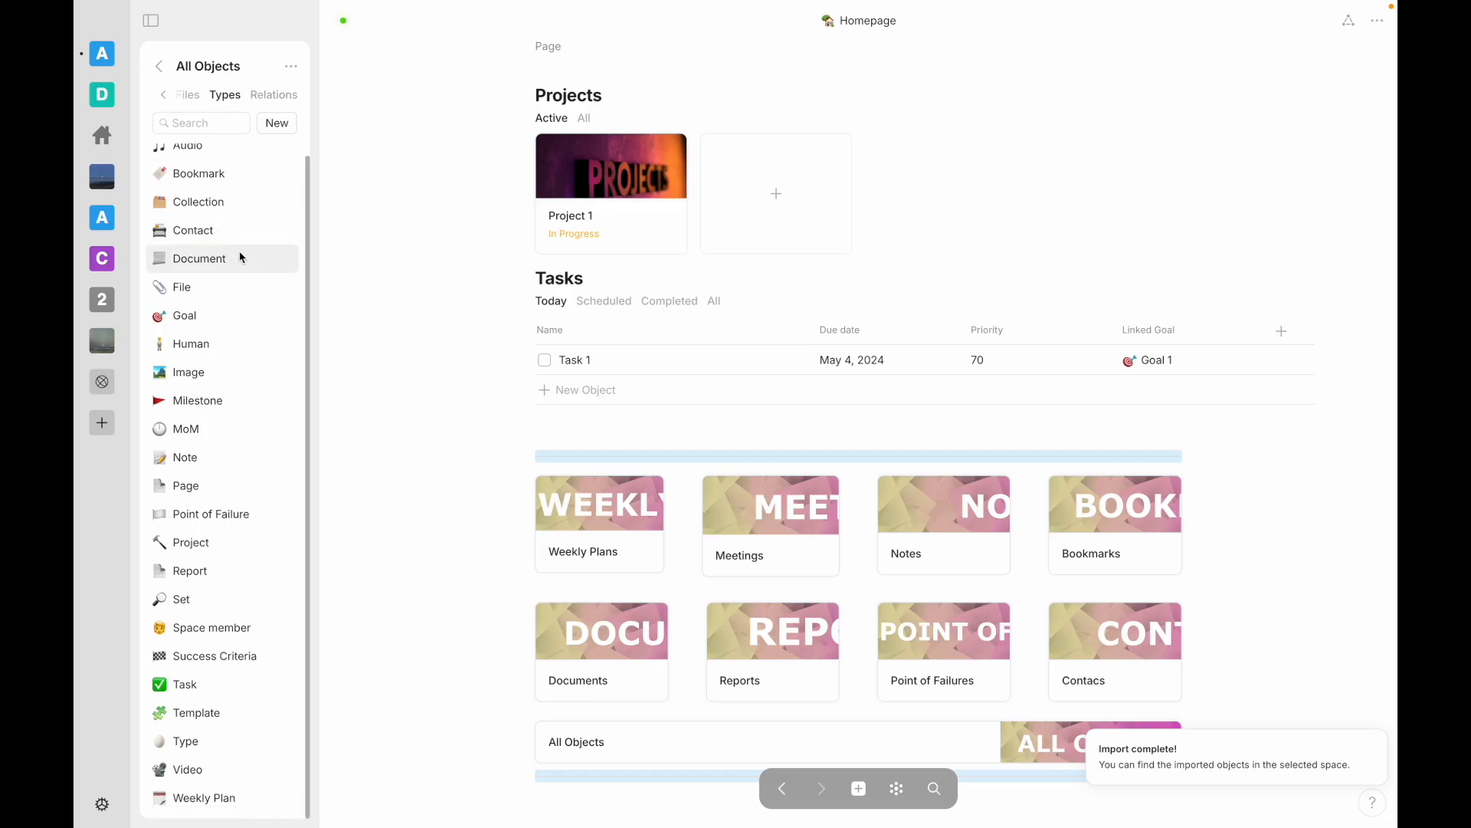
pyautogui.scroll(1, 236, 565)
pyautogui.click(278, 98)
pyautogui.scroll(-10, 230, 319)
pyautogui.scroll(10, 230, 319)
pyautogui.scroll(4, 587, 531)
pyautogui.scroll(-9, 584, 529)
pyautogui.scroll(5, 948, 387)
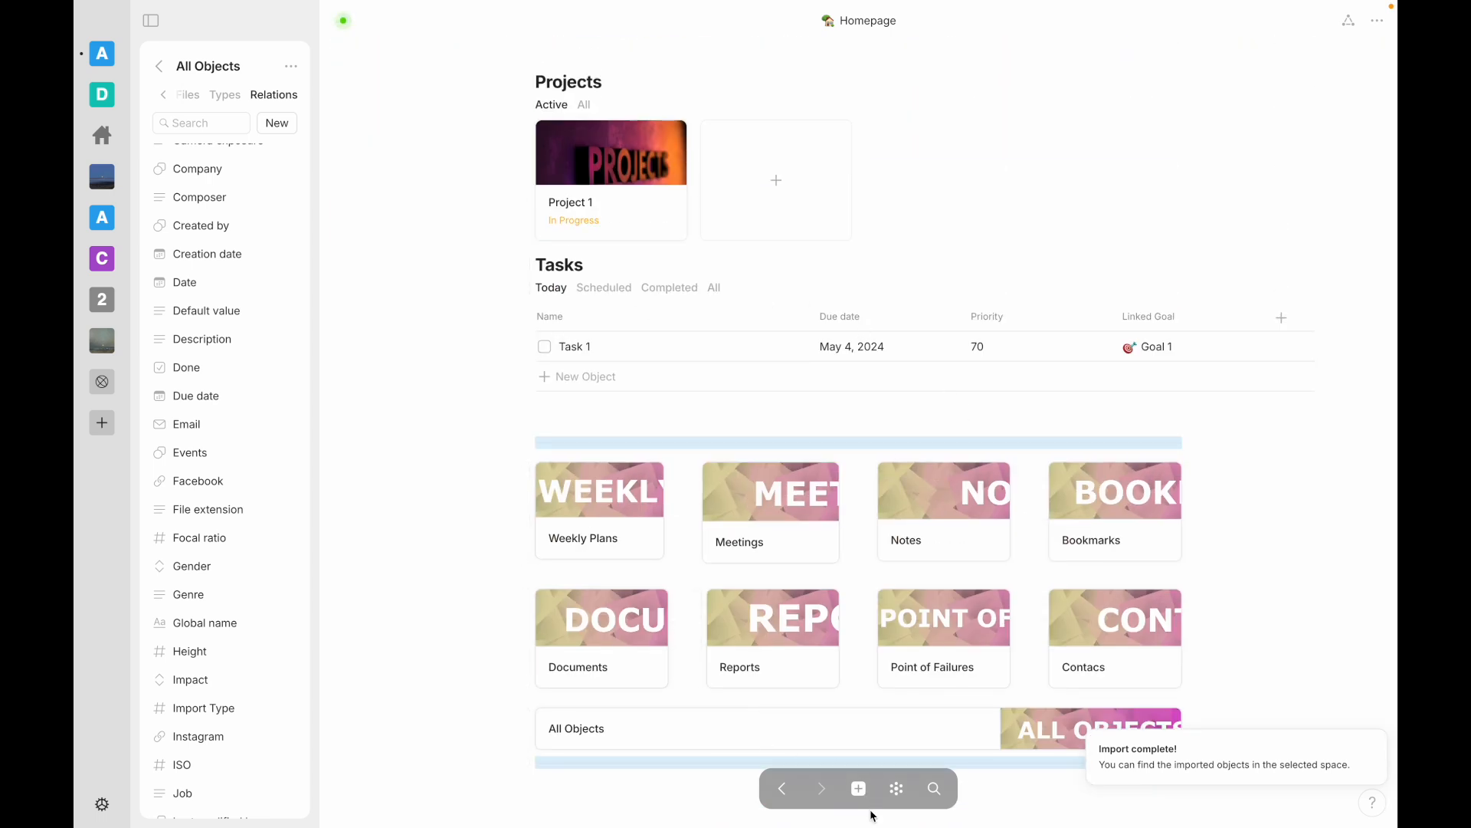
pyautogui.click(895, 789)
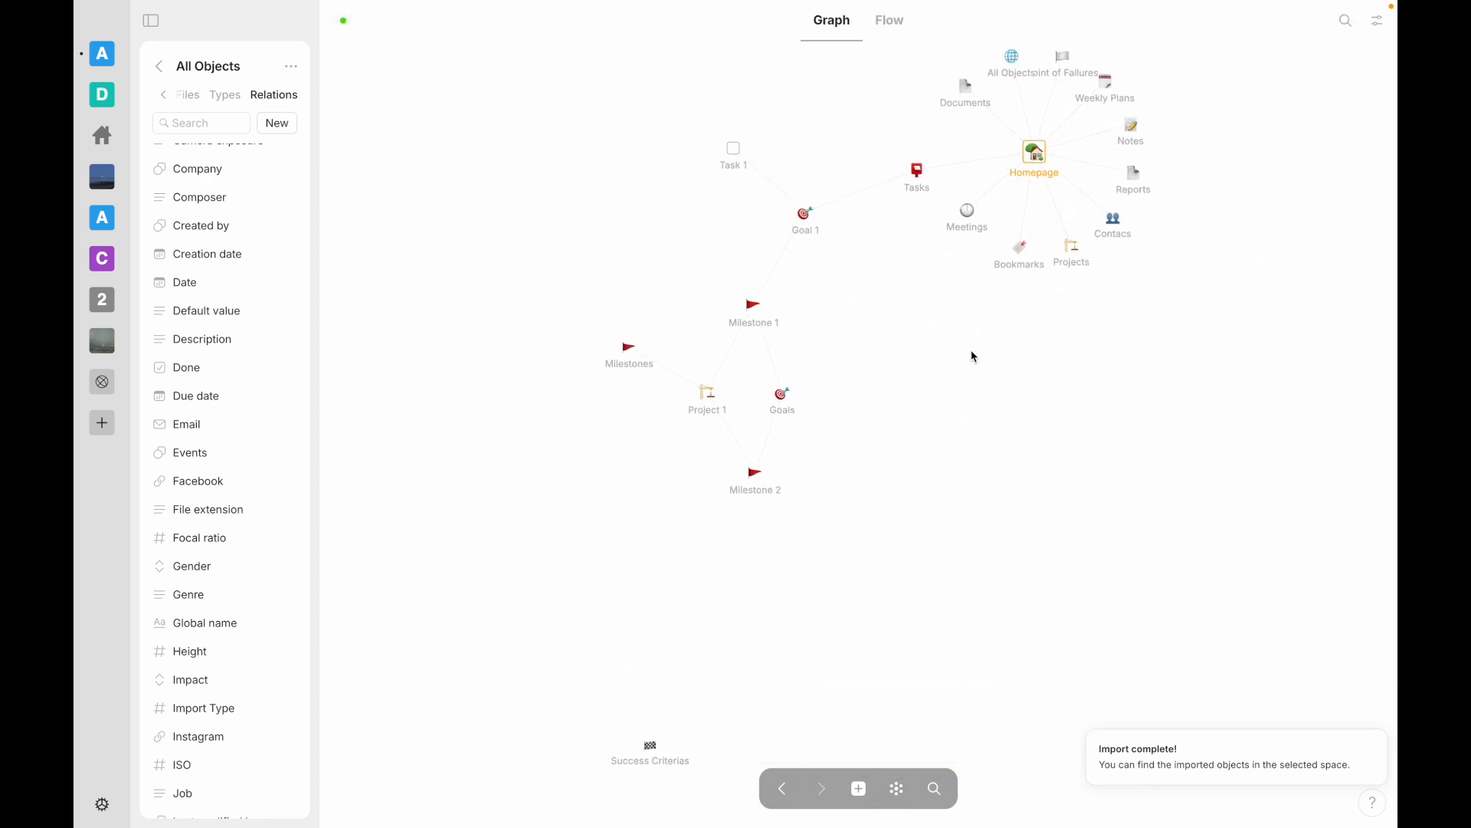
# Step: Reopen the Experience Gallery and browse the community-made experiences as far as Formula 1
pyautogui.click(113, 383)
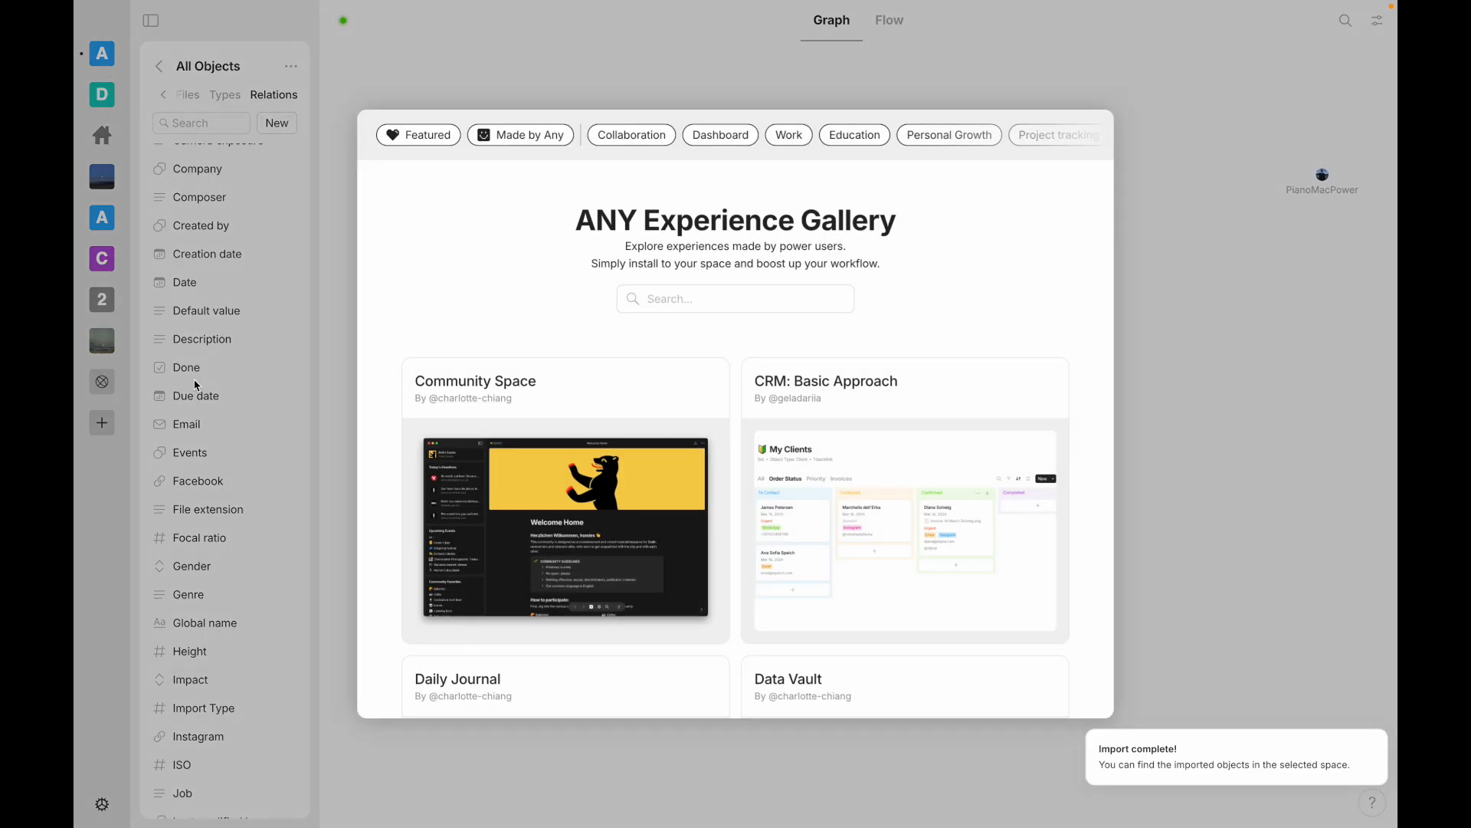
pyautogui.scroll(-10, 628, 312)
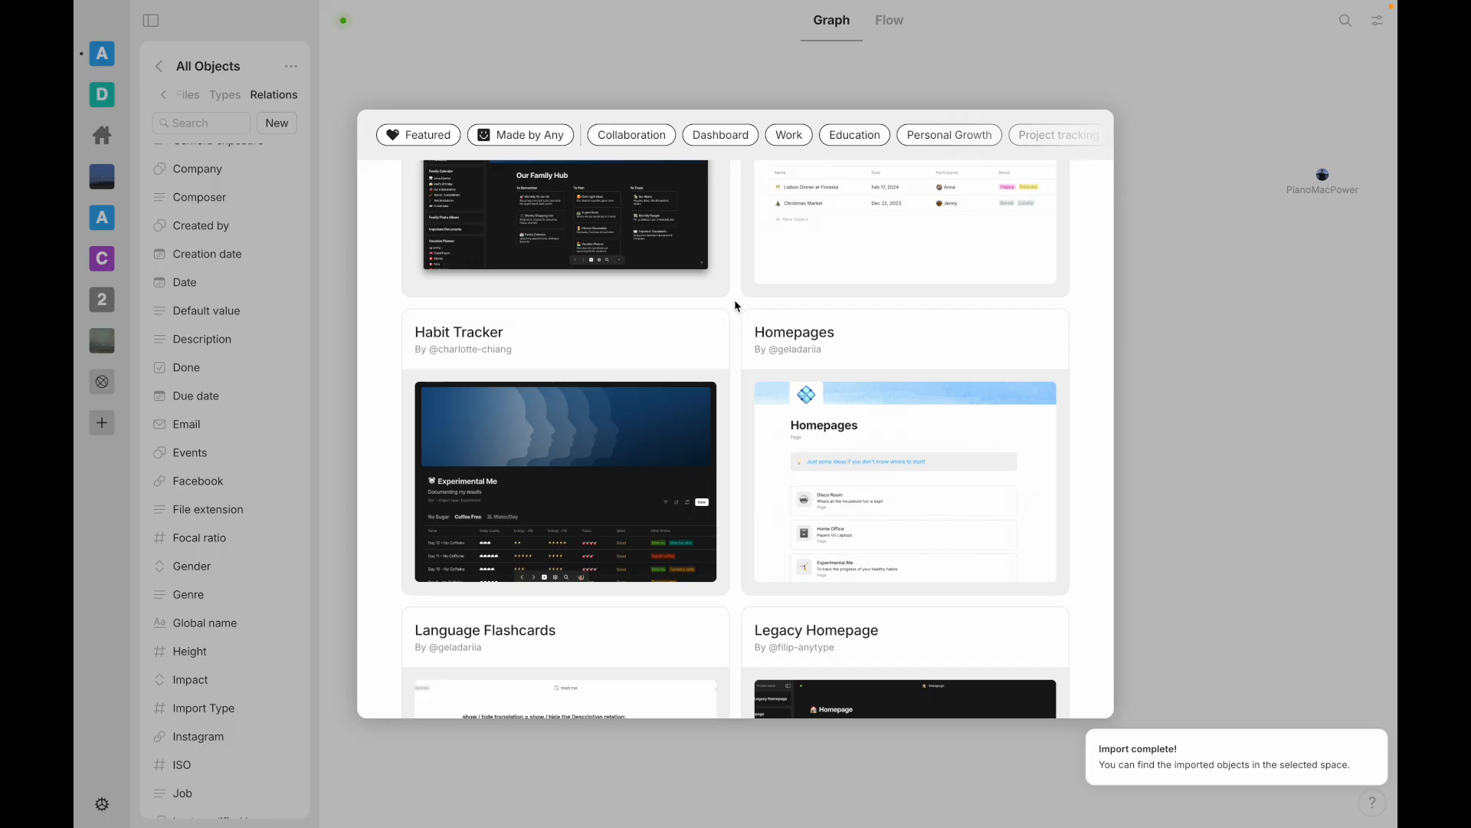
pyautogui.scroll(-15, 737, 306)
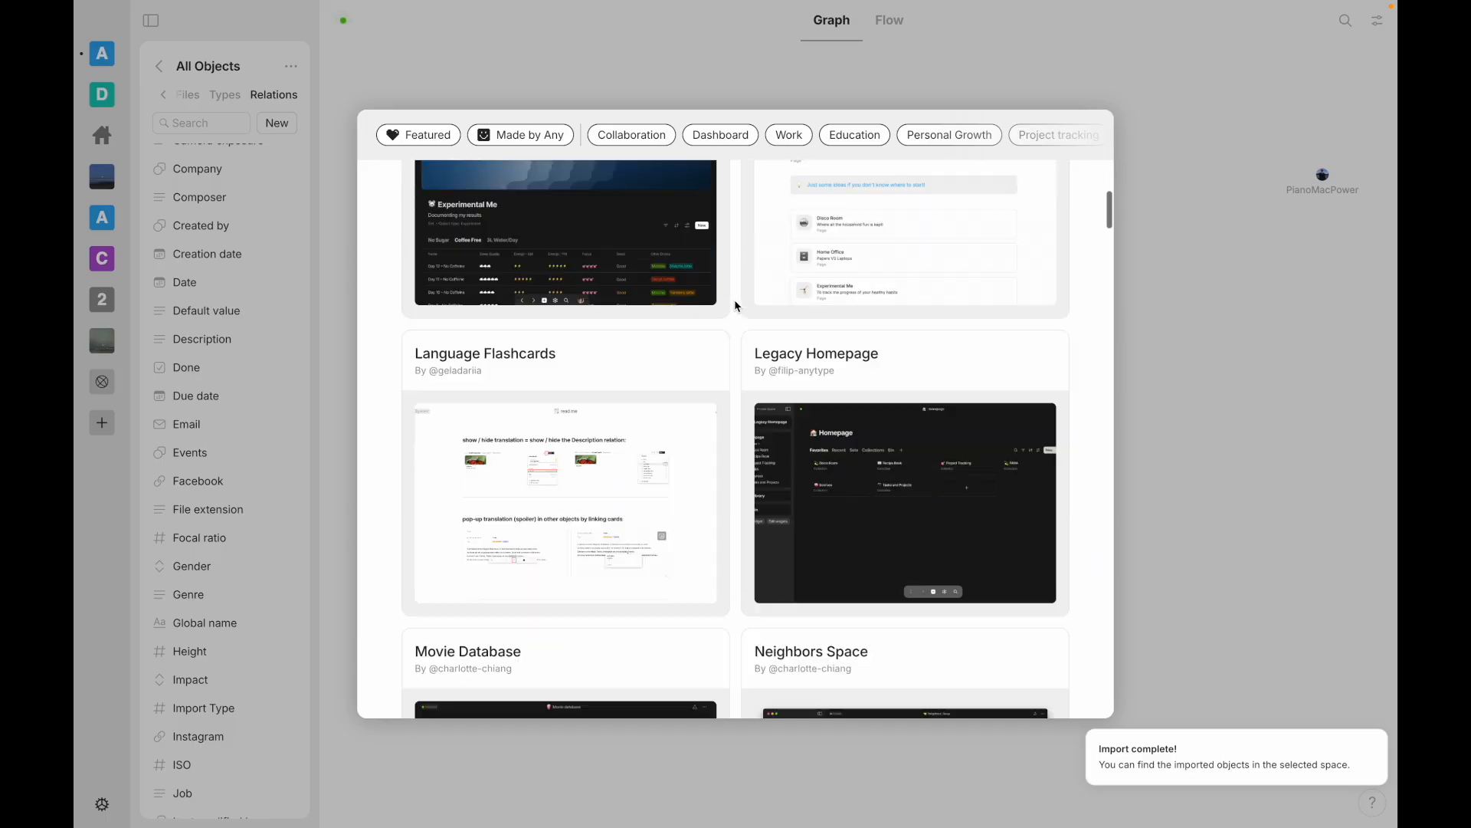
pyautogui.scroll(-13, 737, 307)
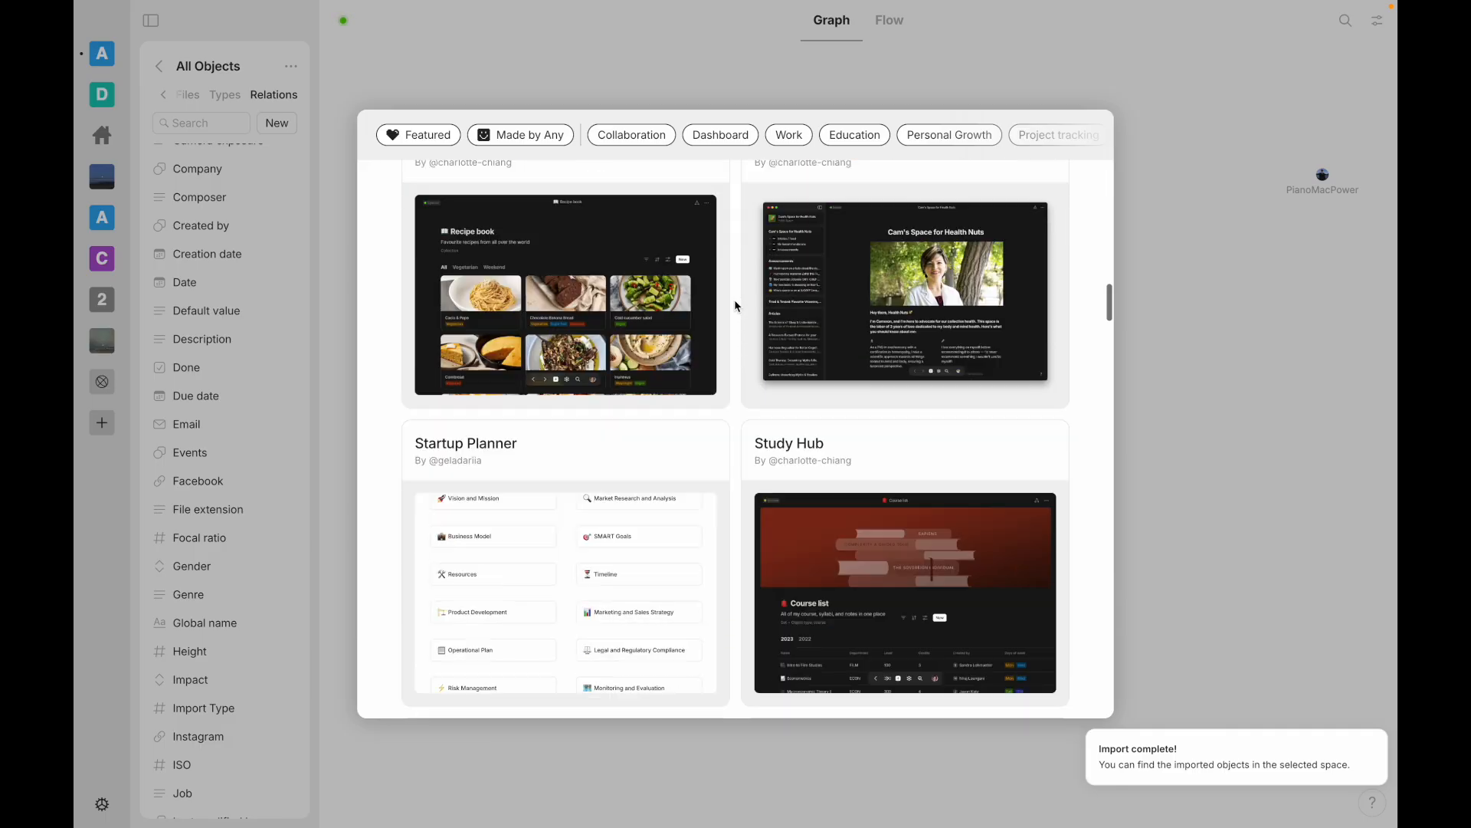
pyautogui.scroll(-10, 737, 307)
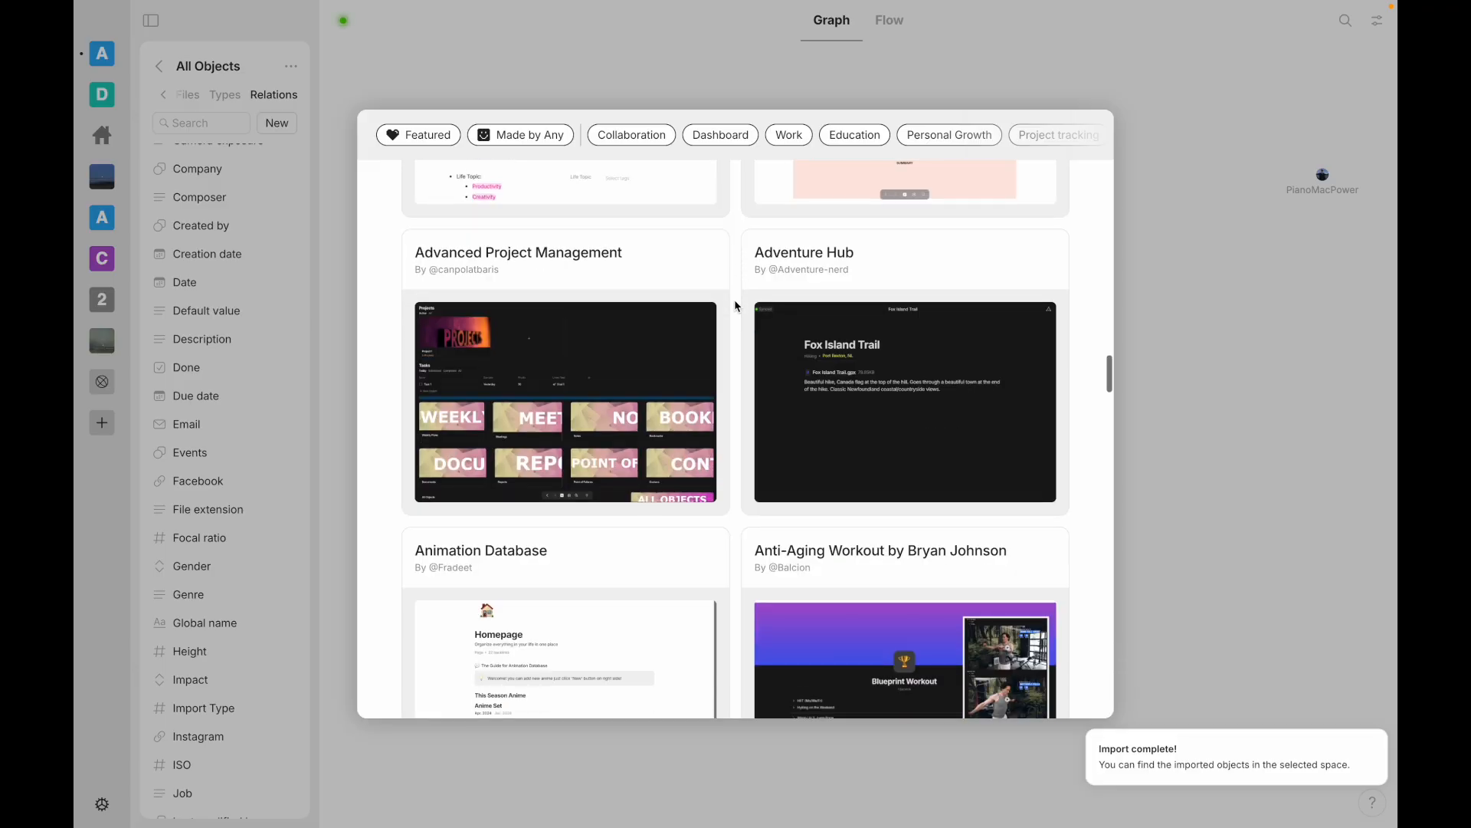
pyautogui.scroll(-7, 737, 307)
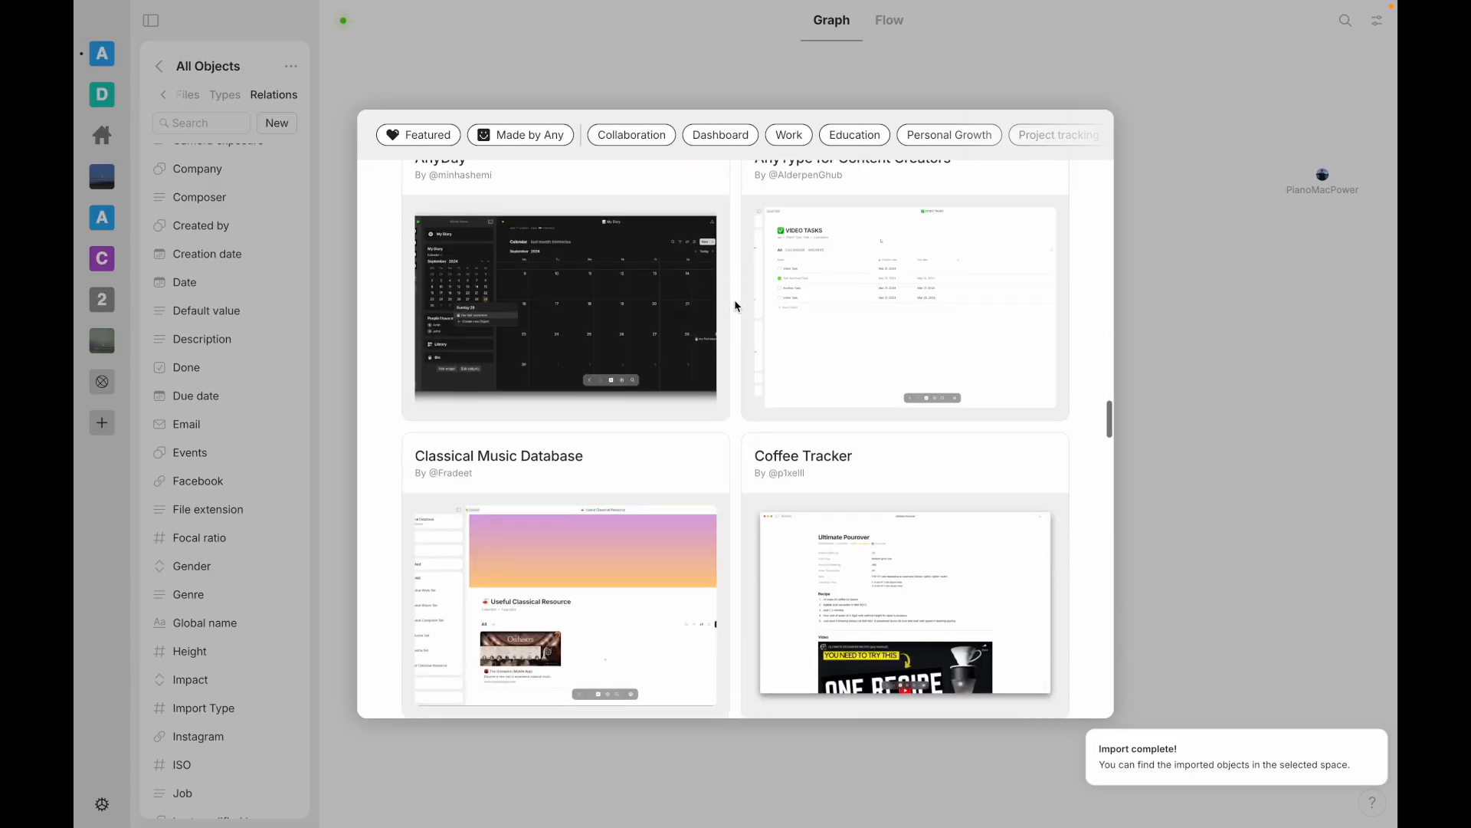
pyautogui.scroll(-10, 734, 303)
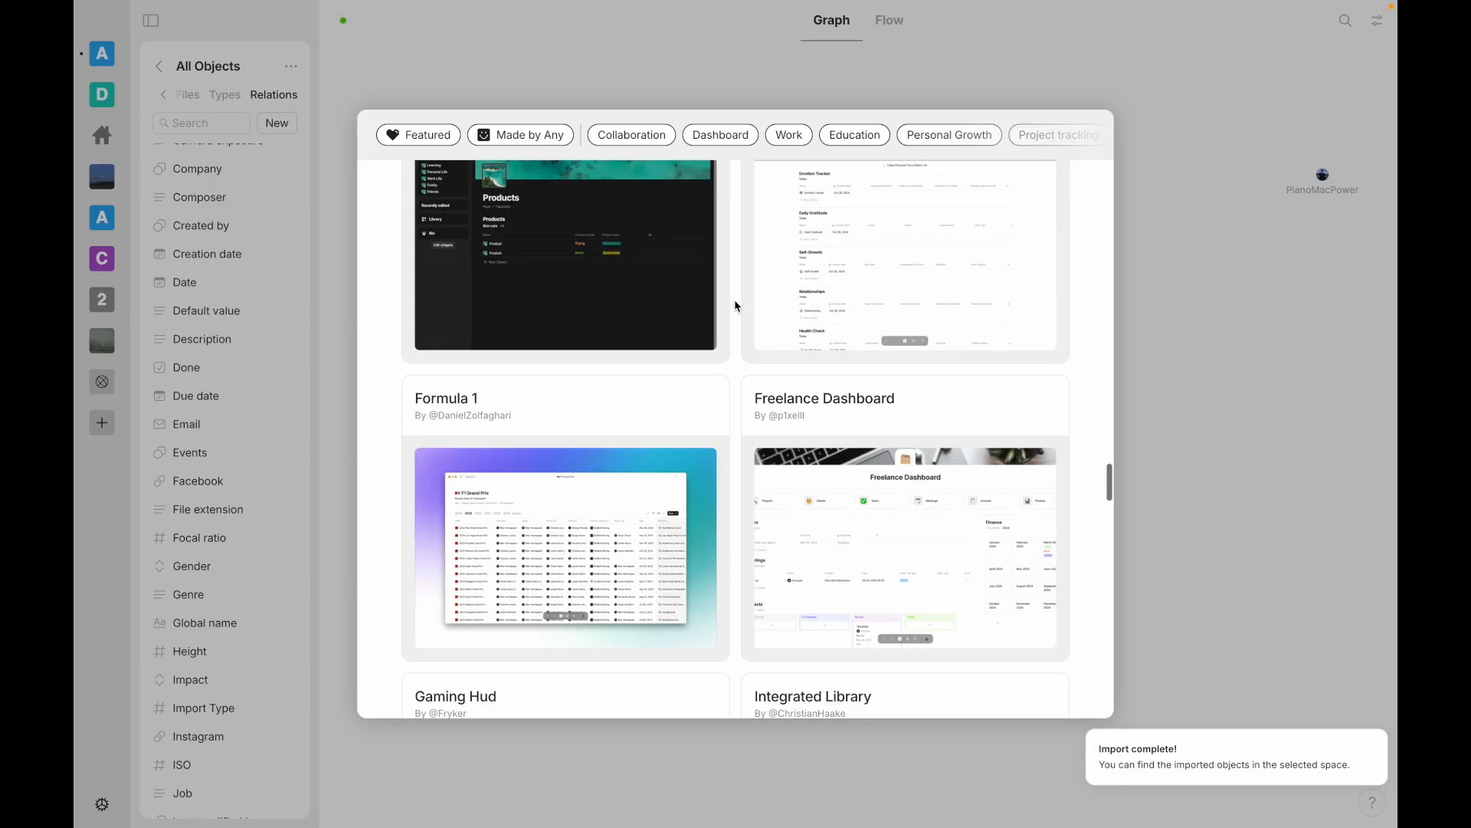
pyautogui.scroll(5, 732, 302)
# Step: Install the Formula 1 experience from the gallery into a new space
pyautogui.click(717, 318)
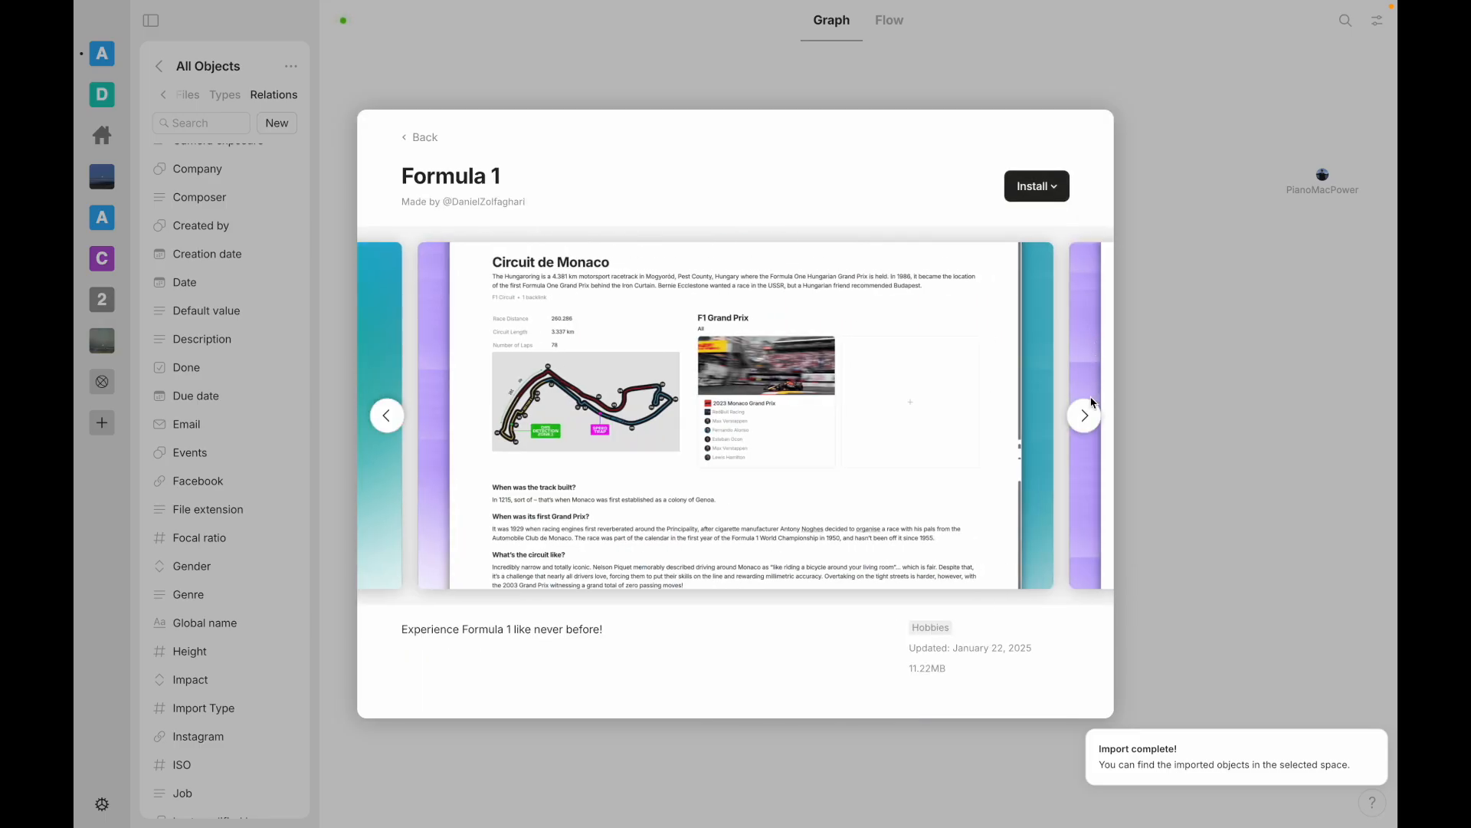
pyautogui.click(1028, 196)
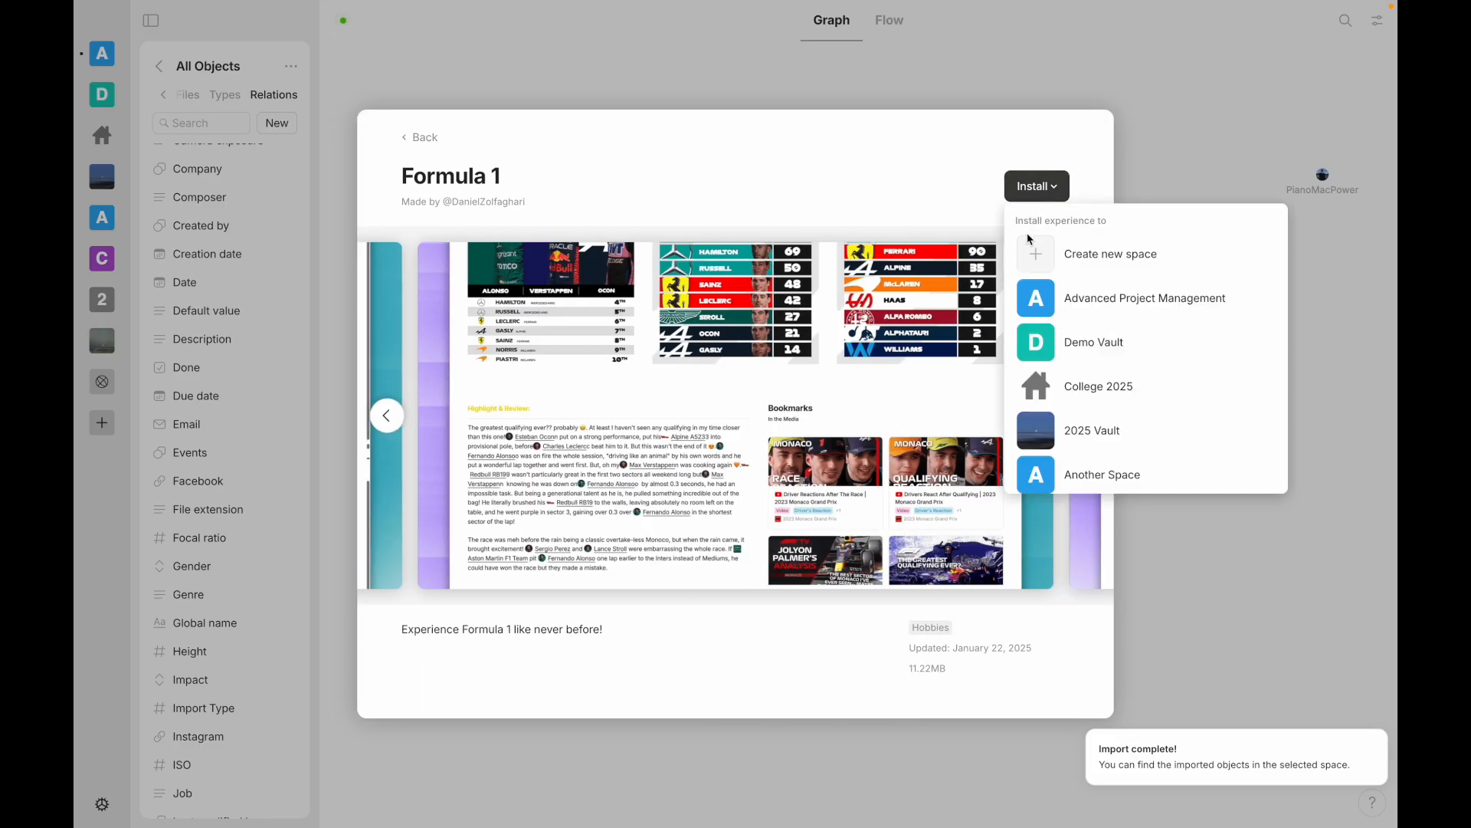
pyautogui.click(1069, 254)
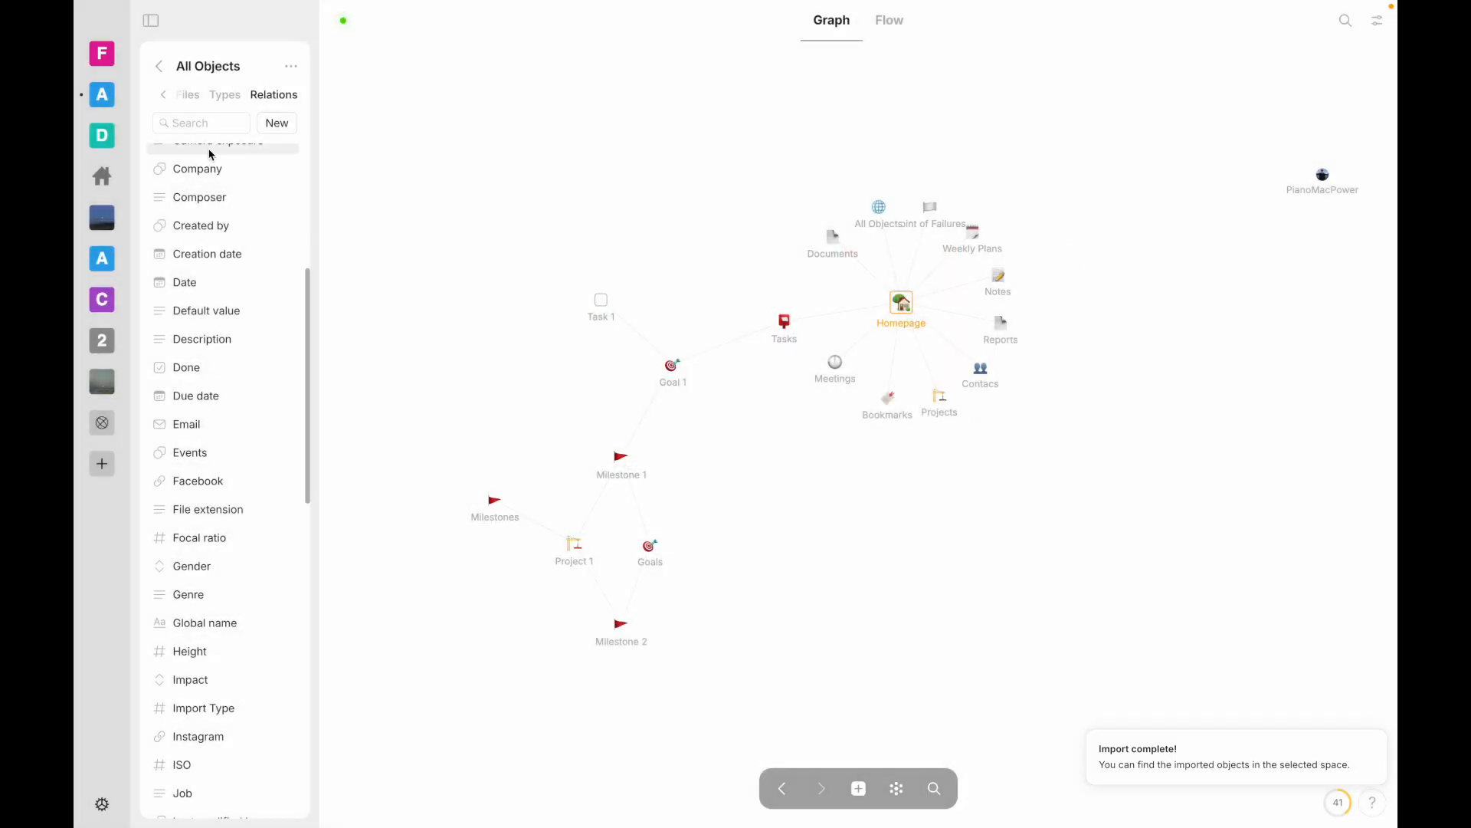
# Step: Open the new Formula 1 space, return to its widgets, and view the Max Verstappen, Fernando Alonso and Lance Stroll pages
pyautogui.click(102, 53)
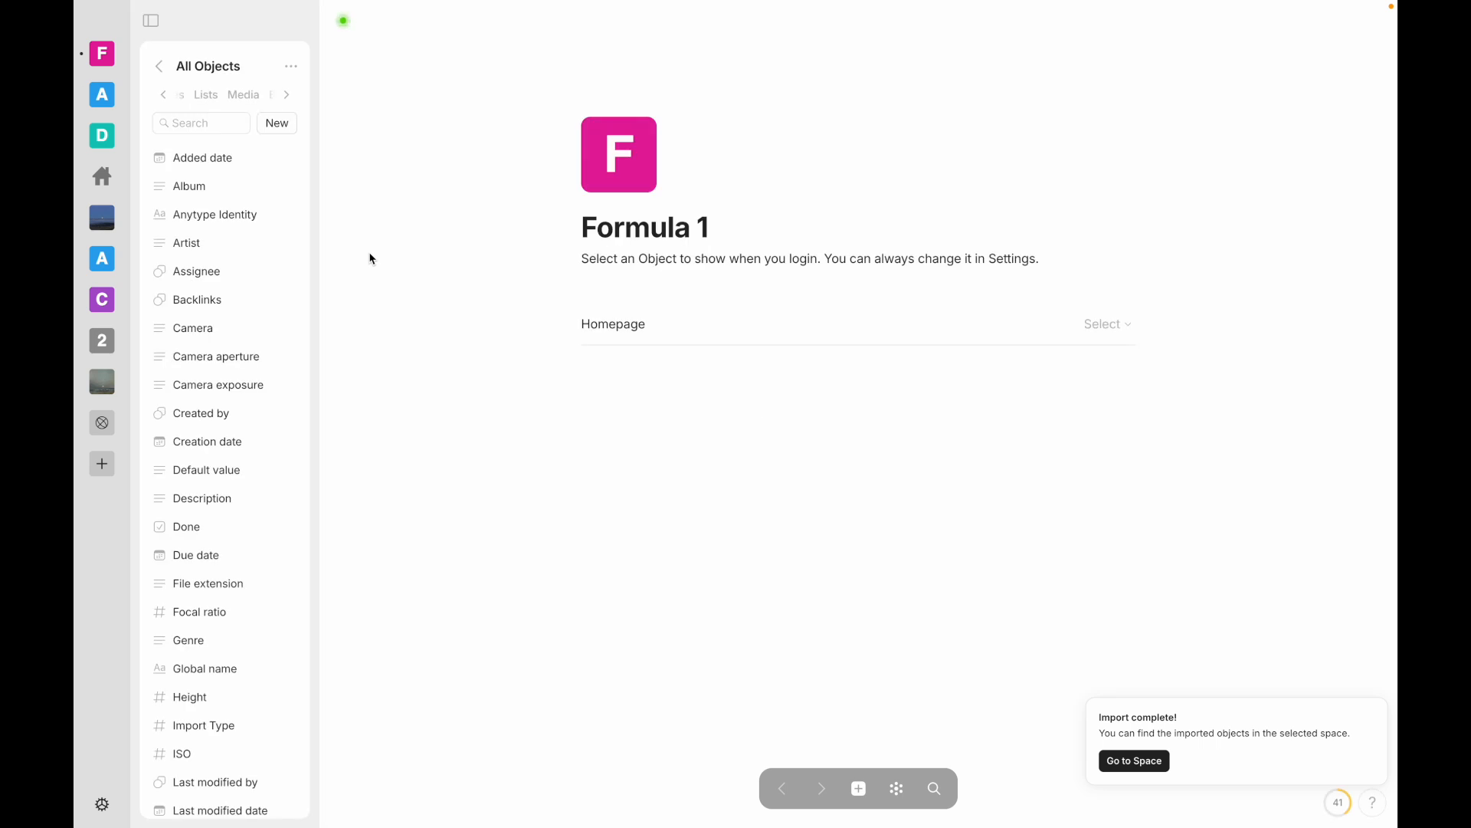
pyautogui.click(162, 69)
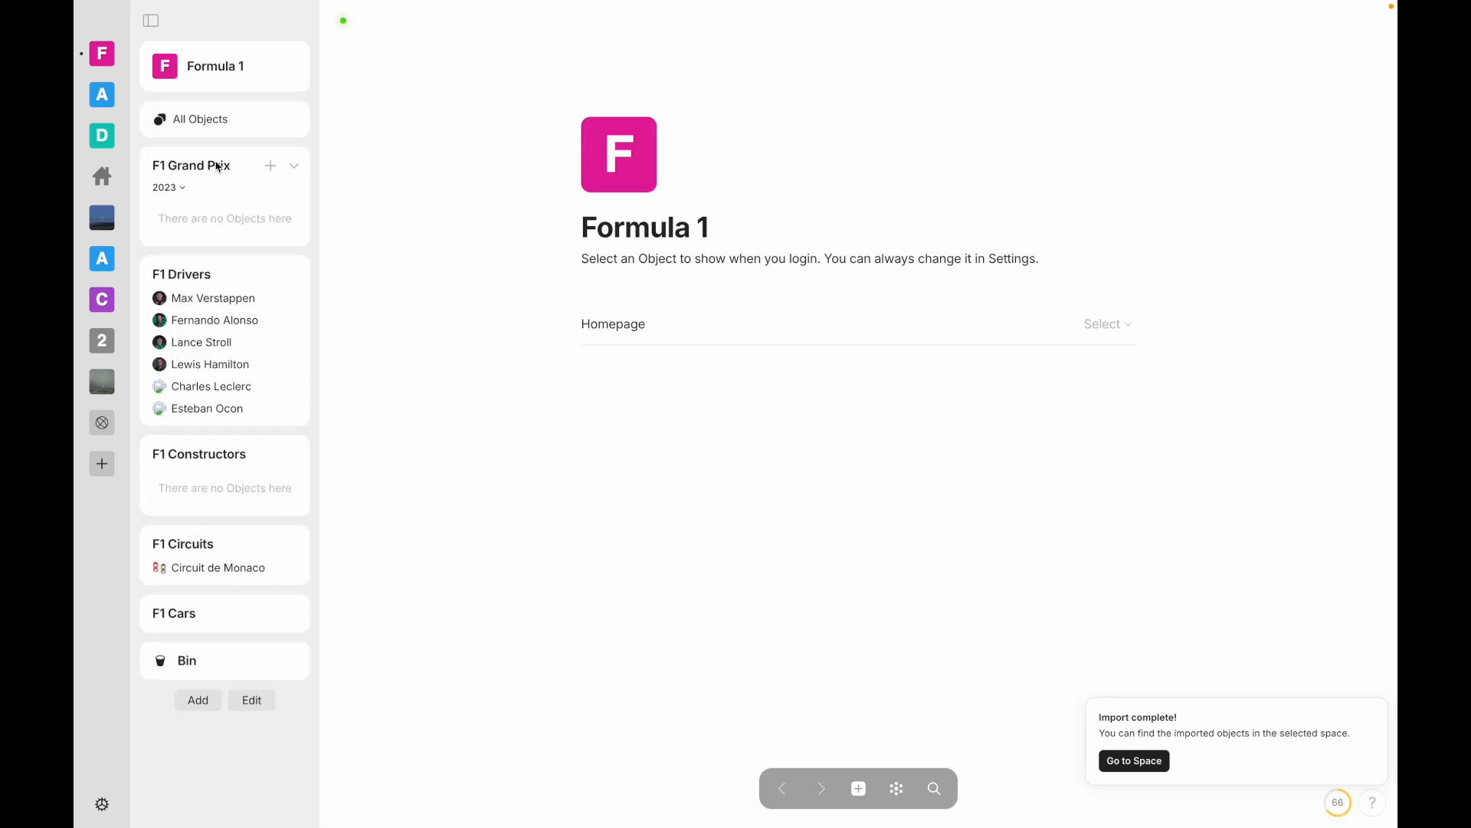
pyautogui.click(227, 345)
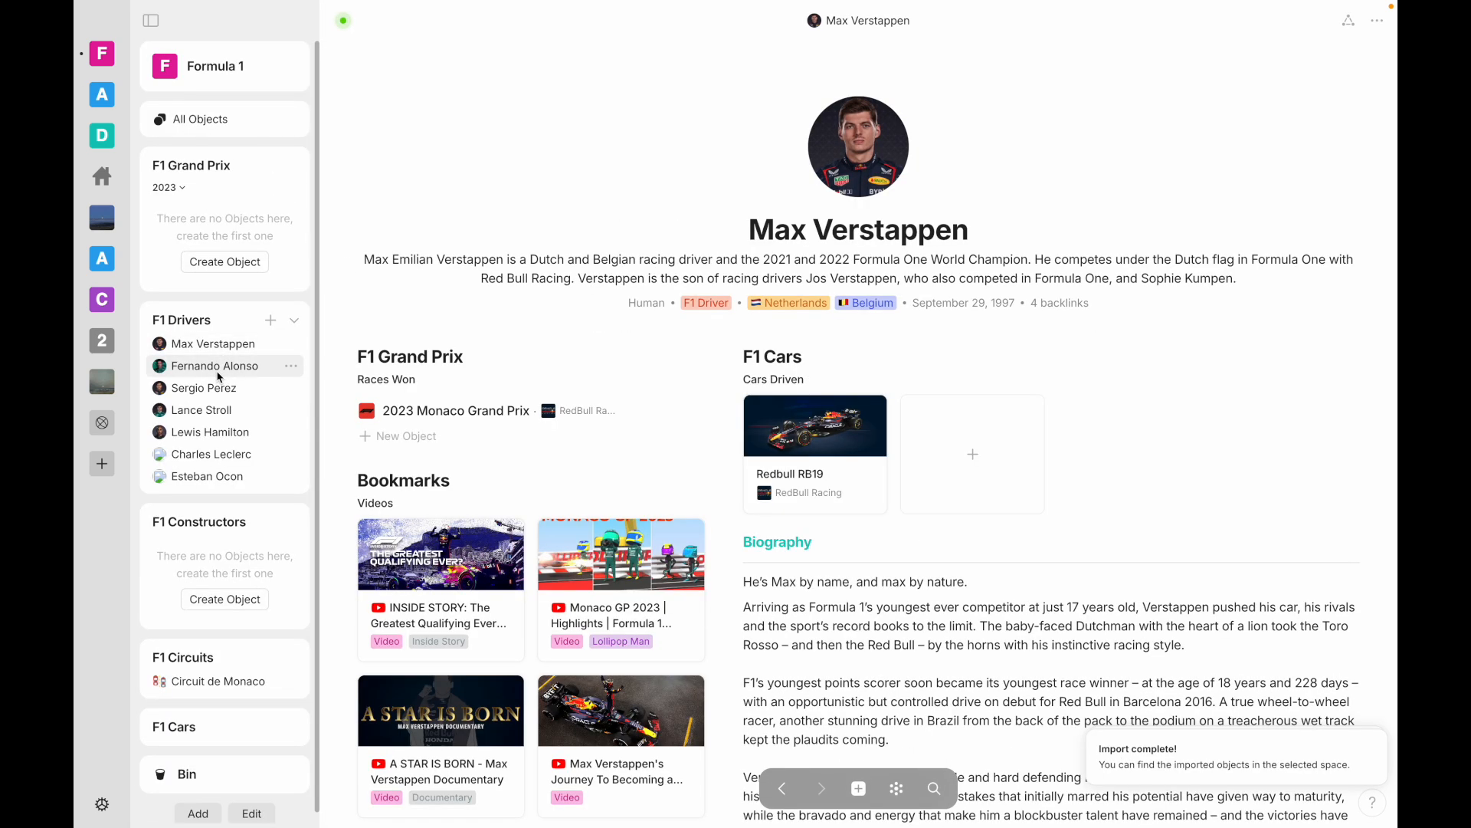
pyautogui.click(220, 376)
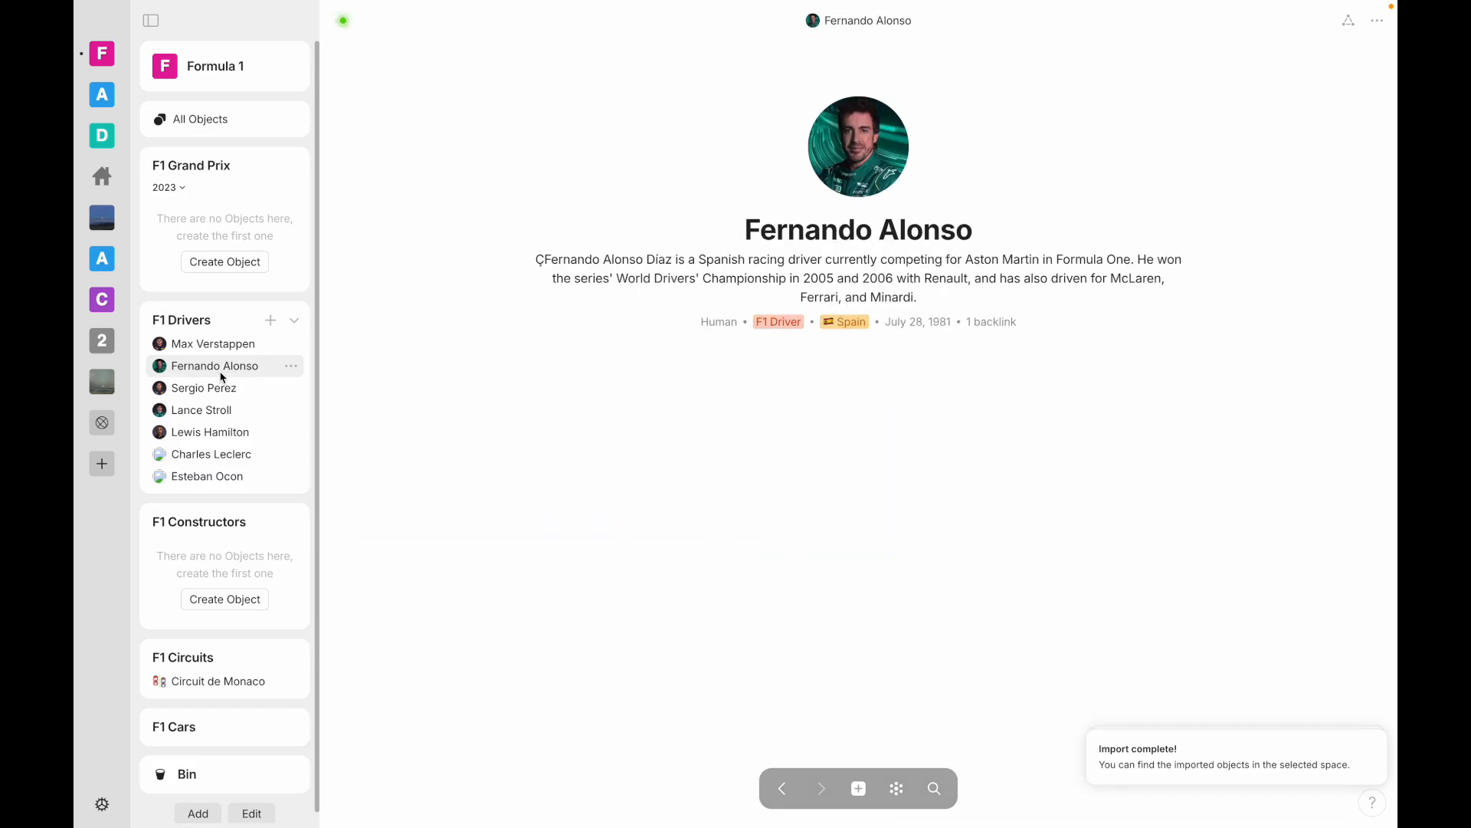
pyautogui.click(218, 411)
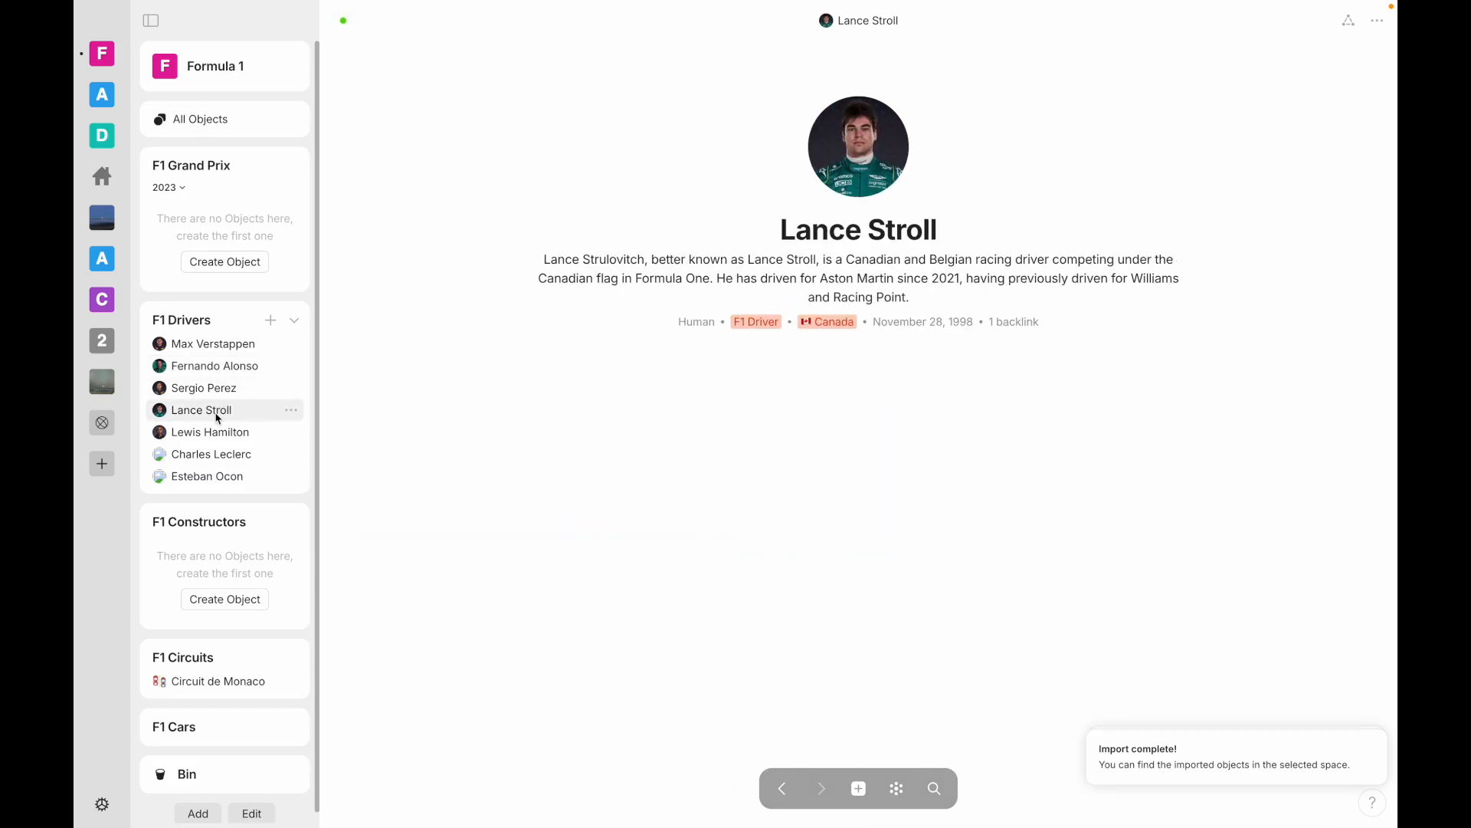
# Step: Look through Max Verstappen's page, including its video bookmarks and biography
pyautogui.click(215, 347)
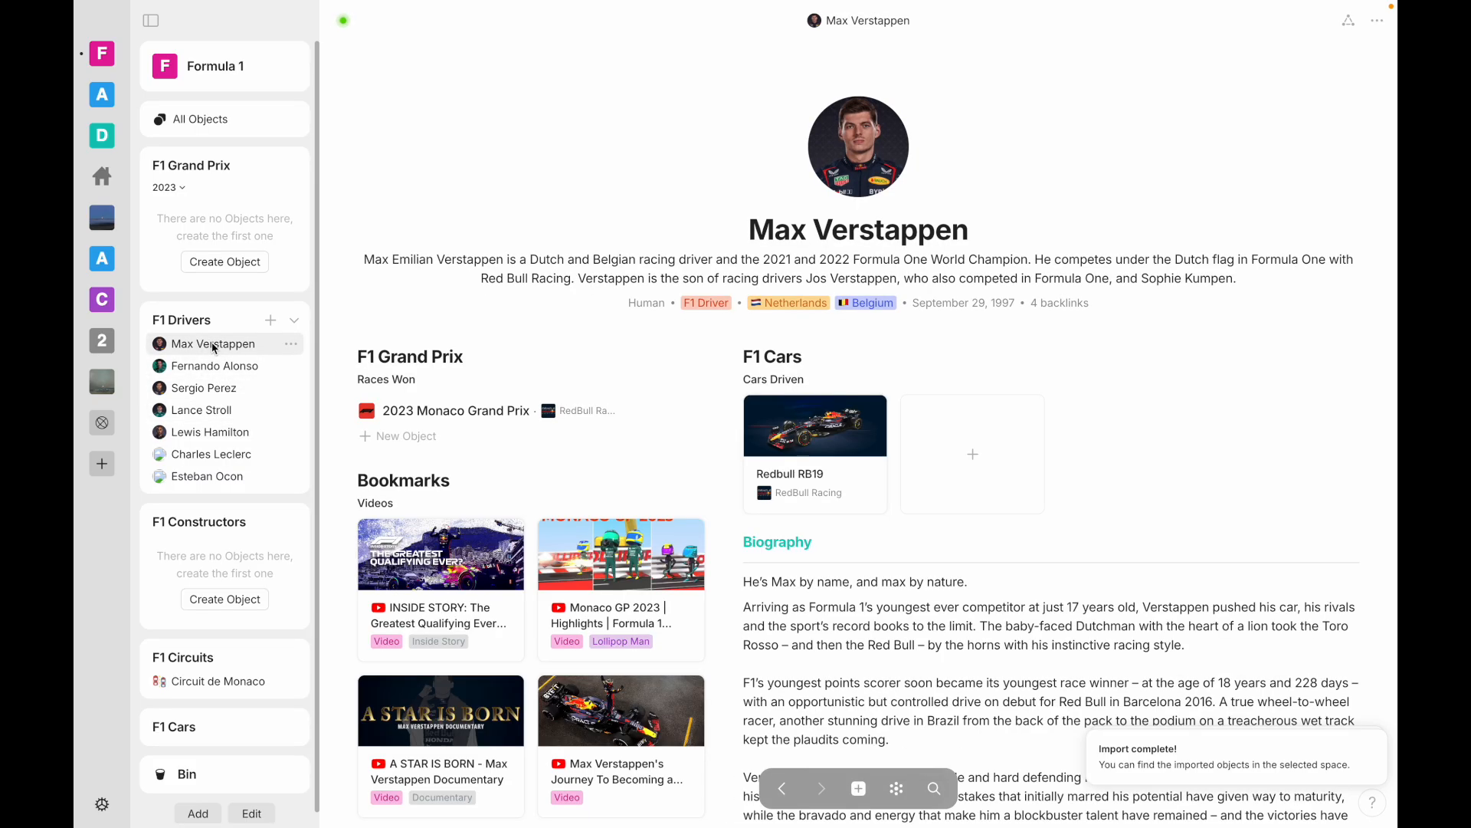
pyautogui.scroll(-6, 615, 445)
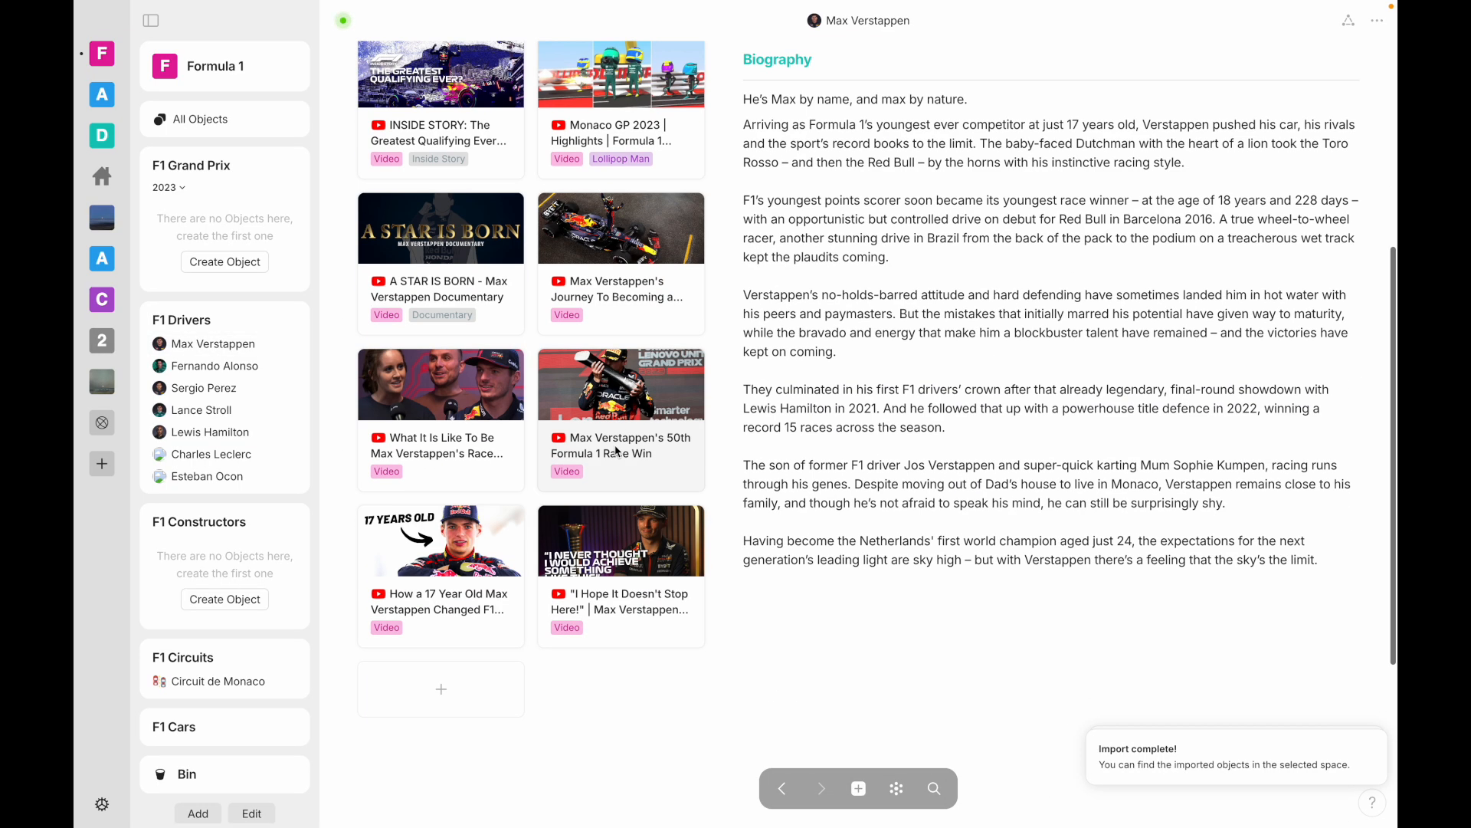
pyautogui.scroll(6, 819, 601)
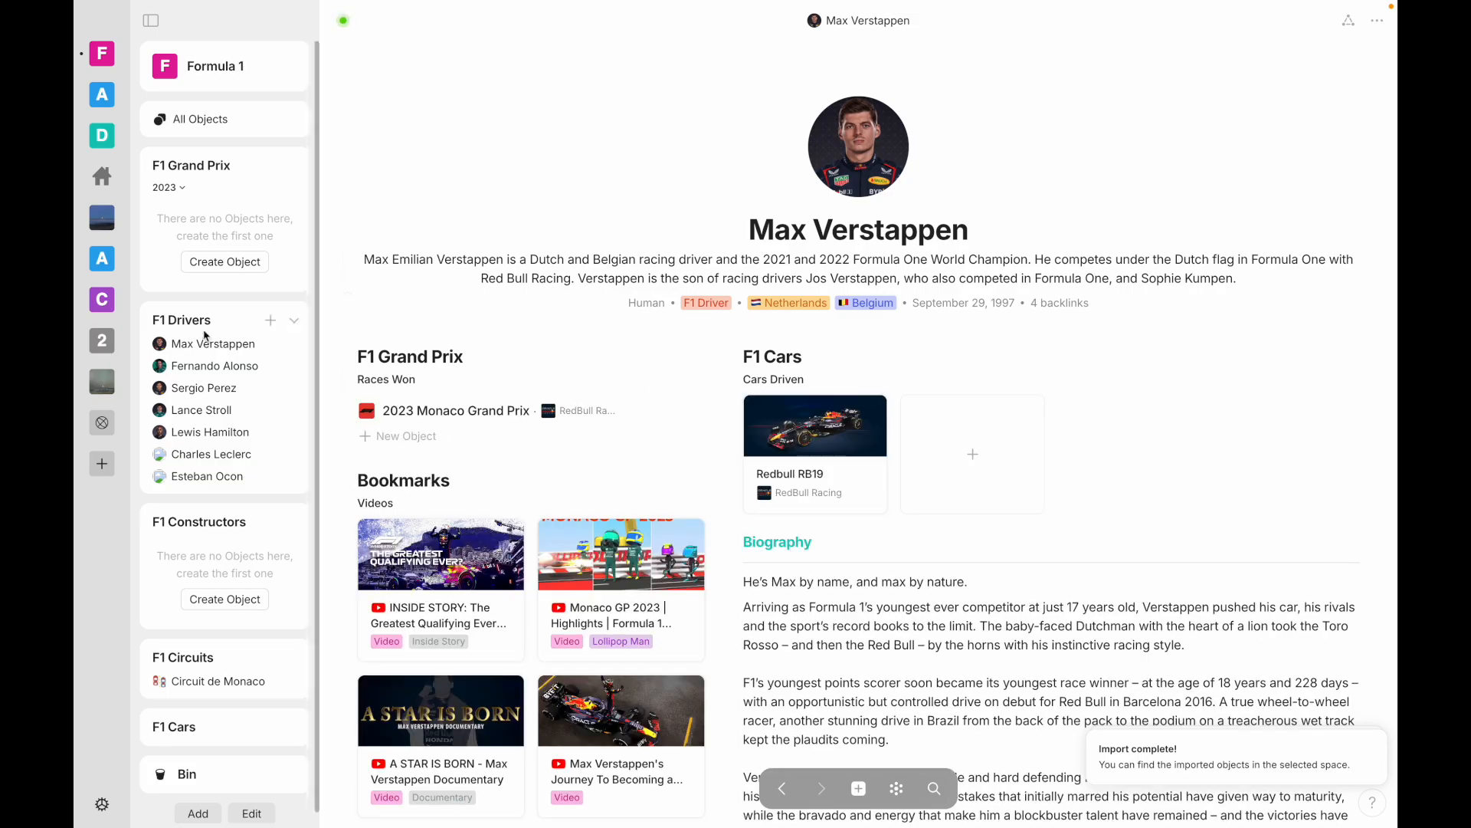
# Step: Reopen the Experience Gallery from the Formula 1 space and browse its featured experiences
pyautogui.click(105, 423)
pyautogui.scroll(-15, 470, 436)
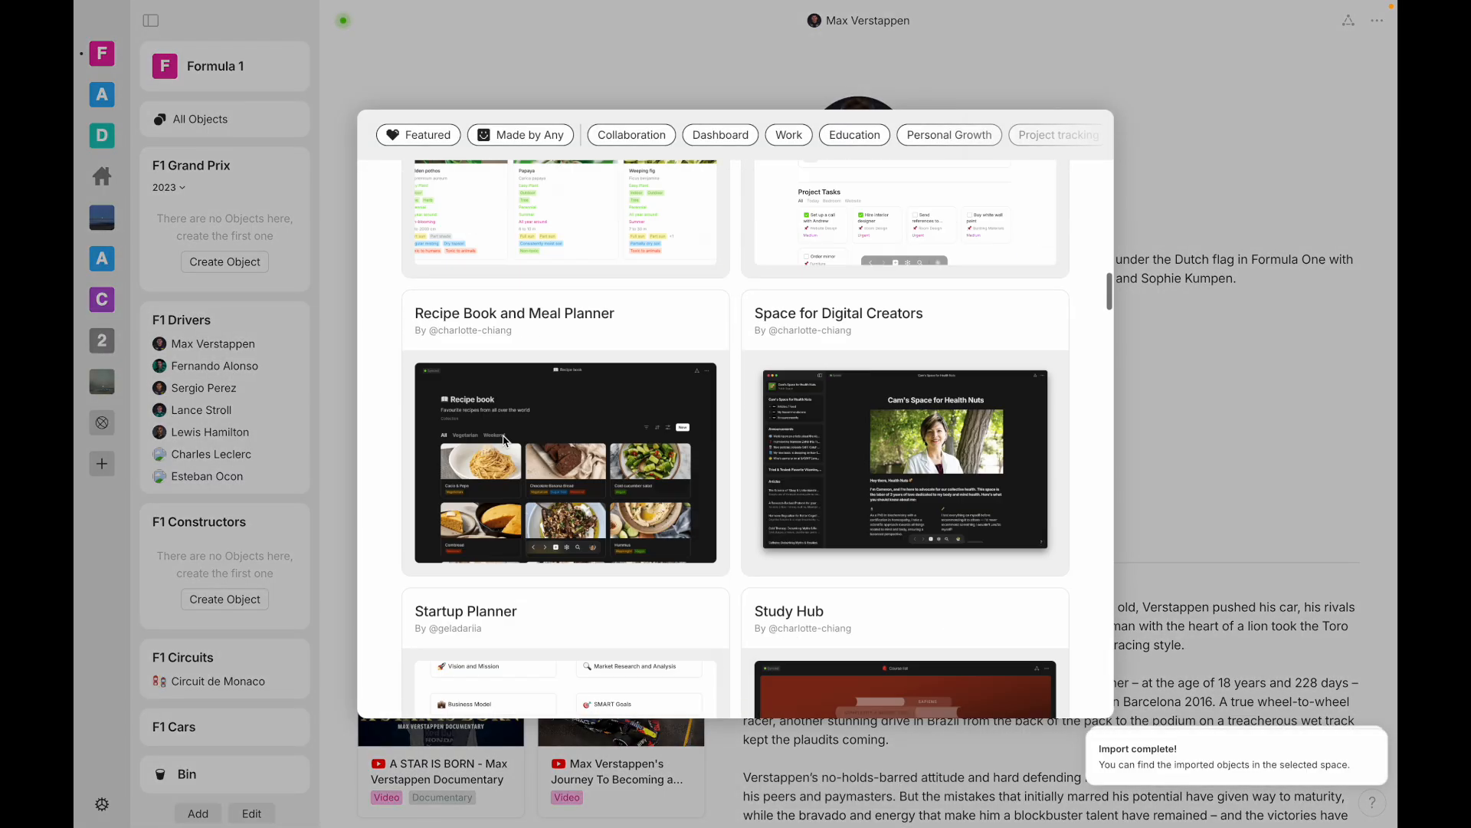